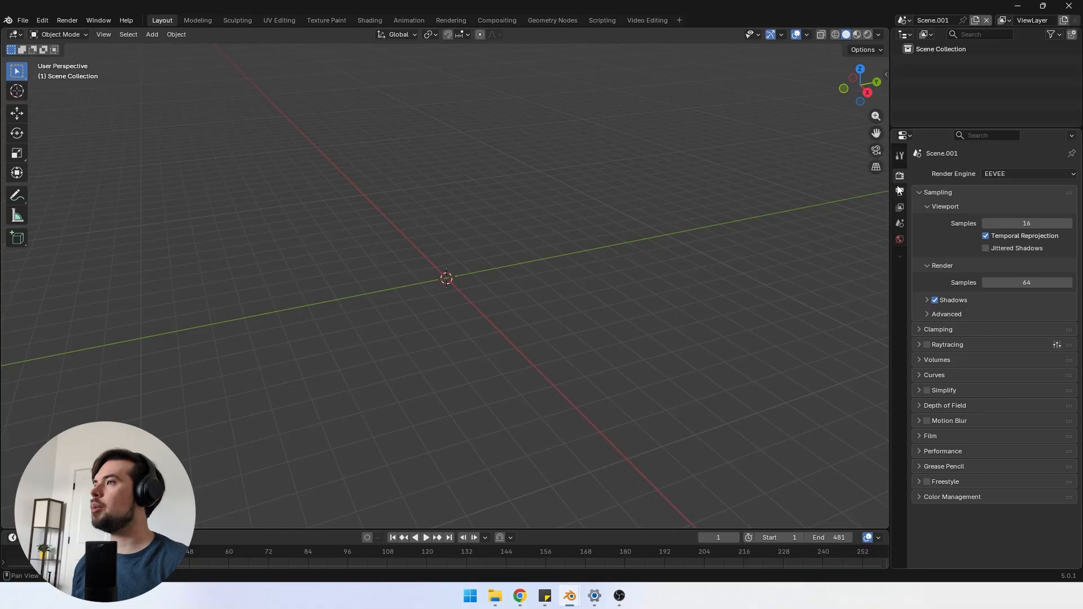
# Step: Set the scene's output frame rate to 30 fps
pyautogui.click(899, 190)
pyautogui.click(1005, 279)
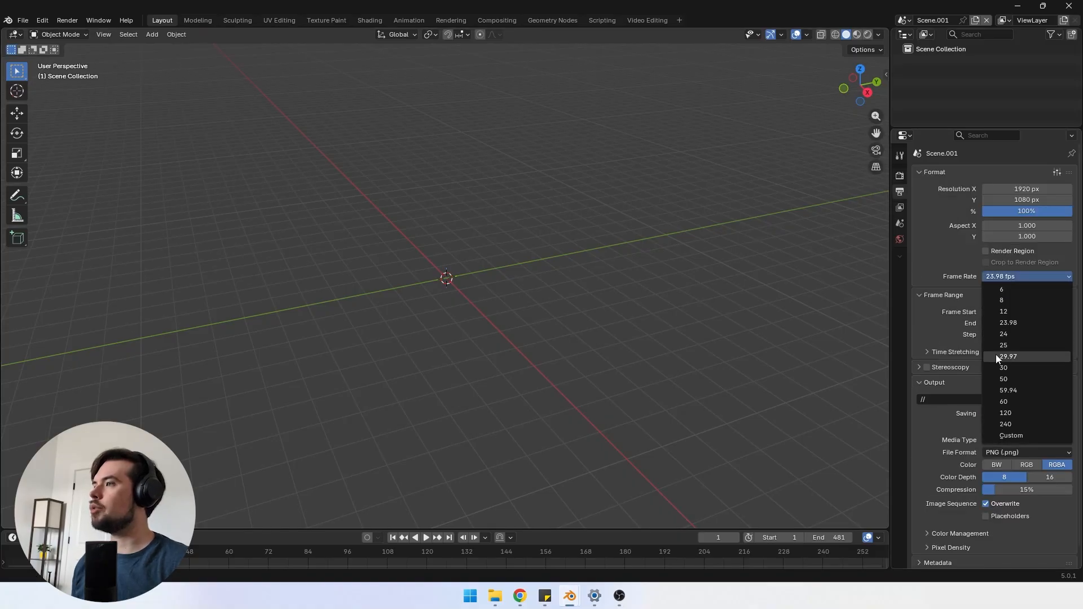
pyautogui.click(1006, 370)
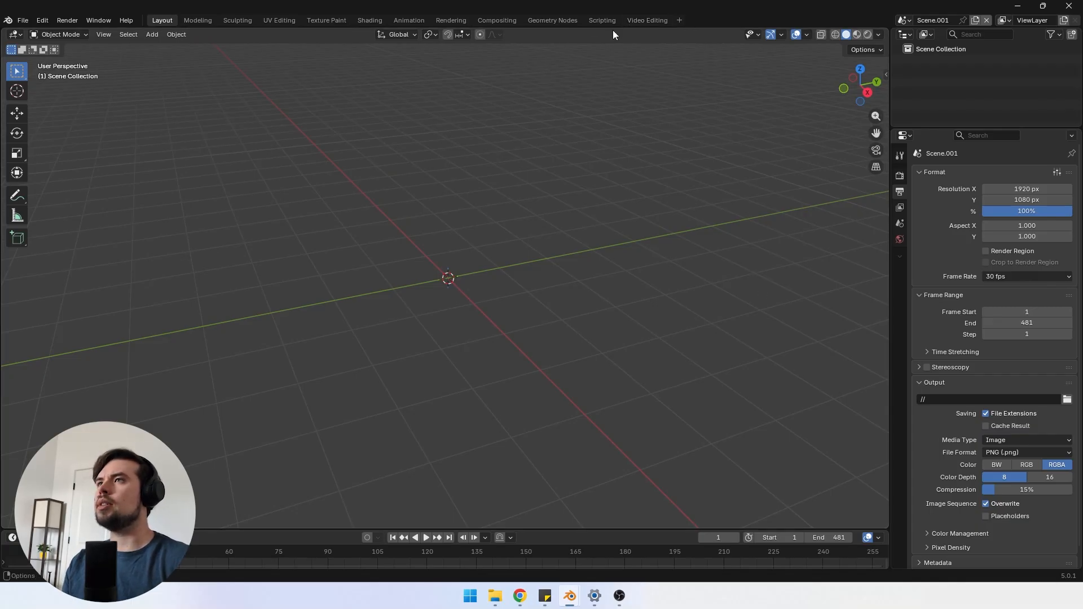
# Step: In the Video Editing workspace, set the scene's end frame to 603 to cover the full Pluribus_Intro.mp4 reference strip
pyautogui.click(634, 22)
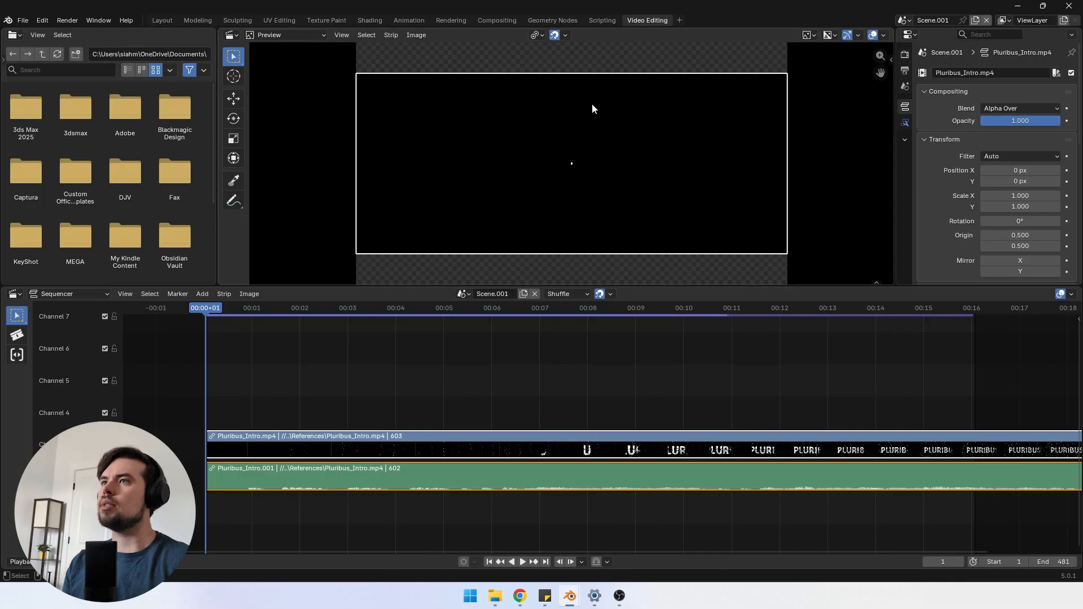
pyautogui.moveTo(618, 415); pyautogui.dragTo(577, 413, button='middle')
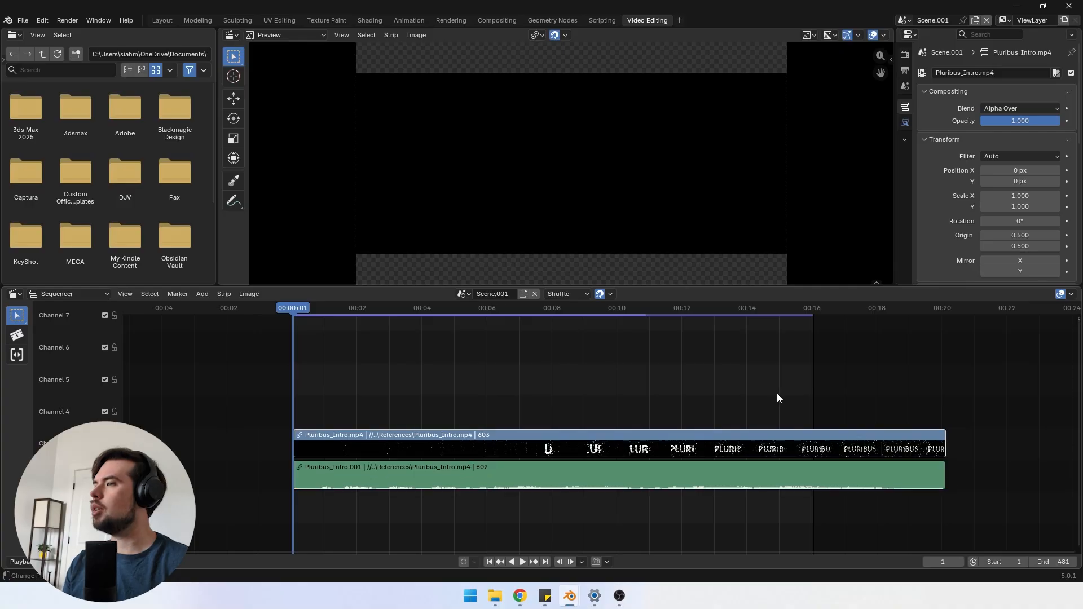
pyautogui.moveTo(1053, 562)
pyautogui.mouseDown()
pyautogui.moveTo(1080, 562)
pyautogui.moveTo(1041, 561)
pyautogui.mouseUp()
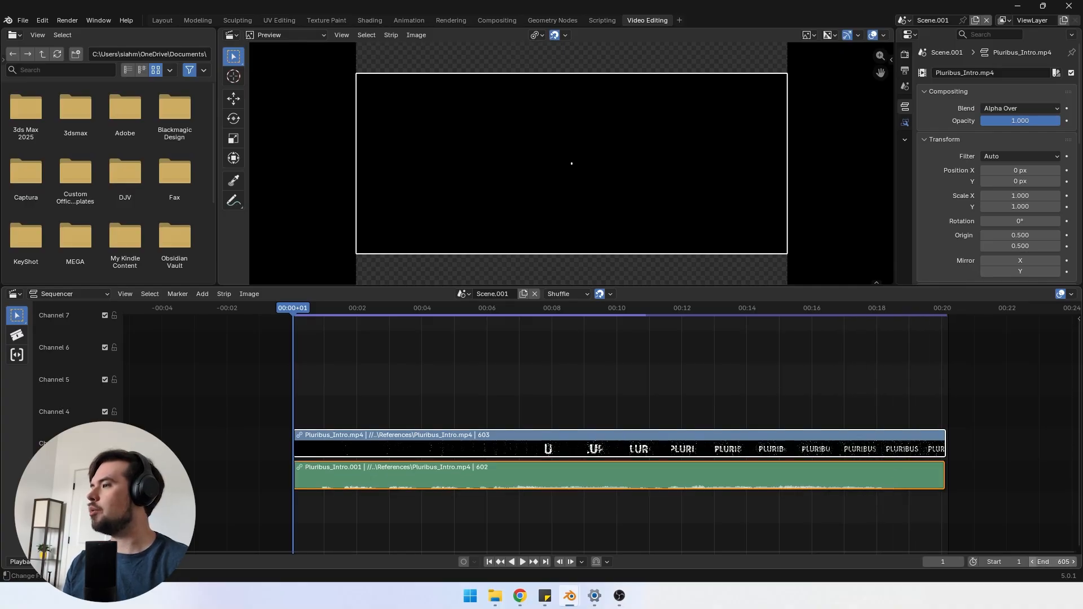
pyautogui.click(1031, 563)
pyautogui.click(801, 397)
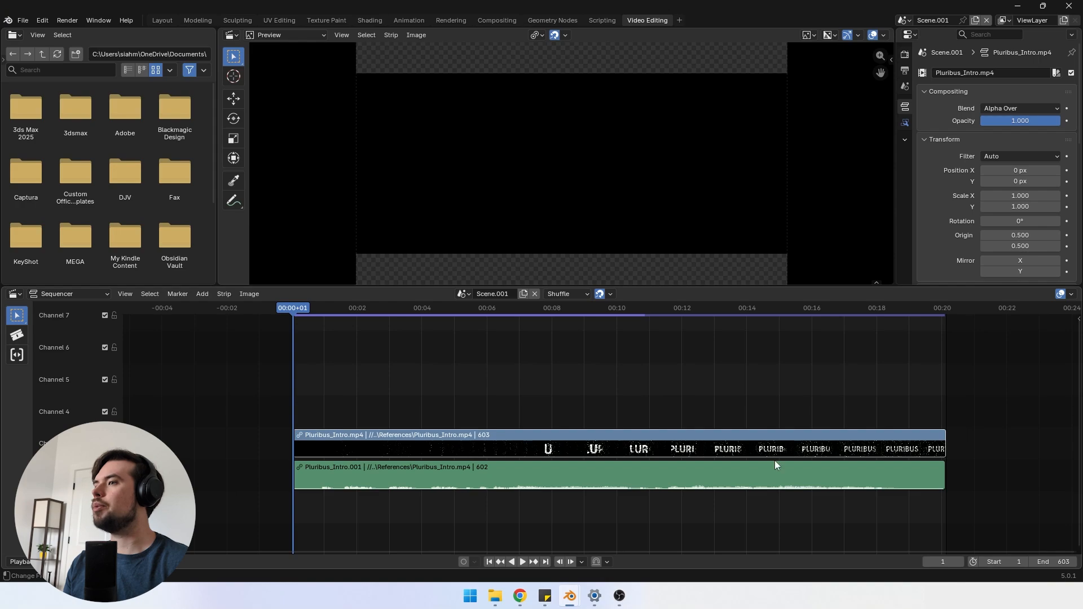
# Step: Return to the Layout workspace and import Pluribus_Logo.svg from the textures folder as Scalable Vector Graphics
pyautogui.click(158, 21)
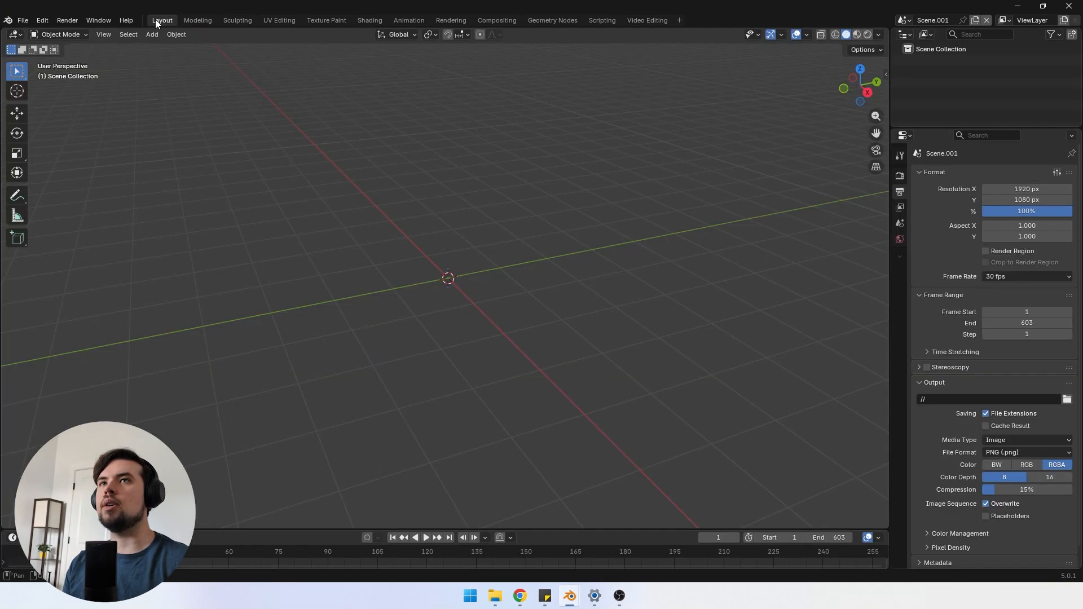
pyautogui.moveTo(722, 172); pyautogui.dragTo(566, 210, button='middle')
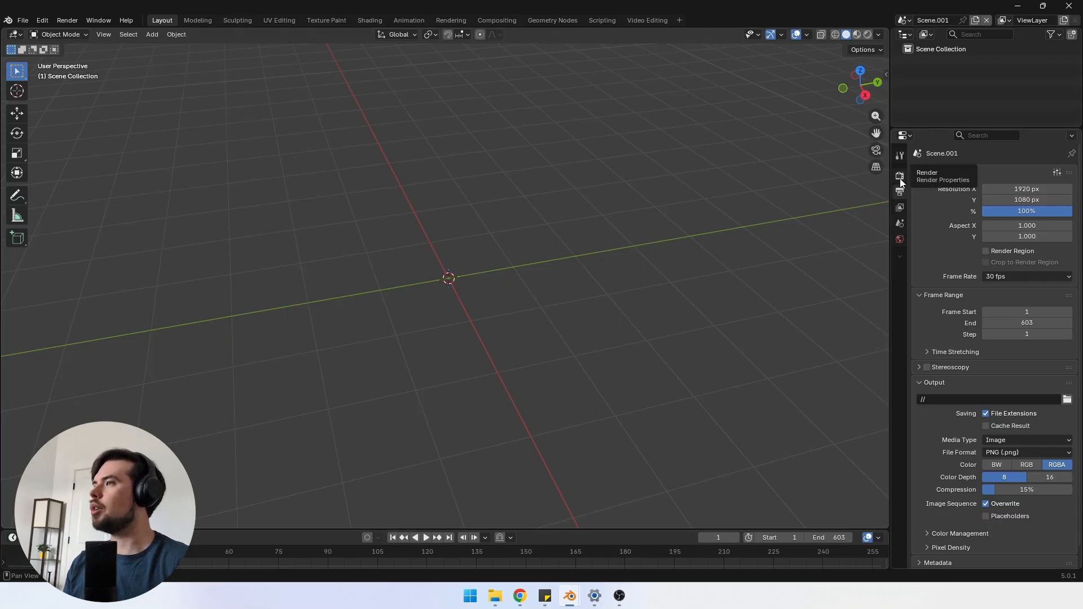
pyautogui.click(22, 20)
pyautogui.moveTo(86, 180)
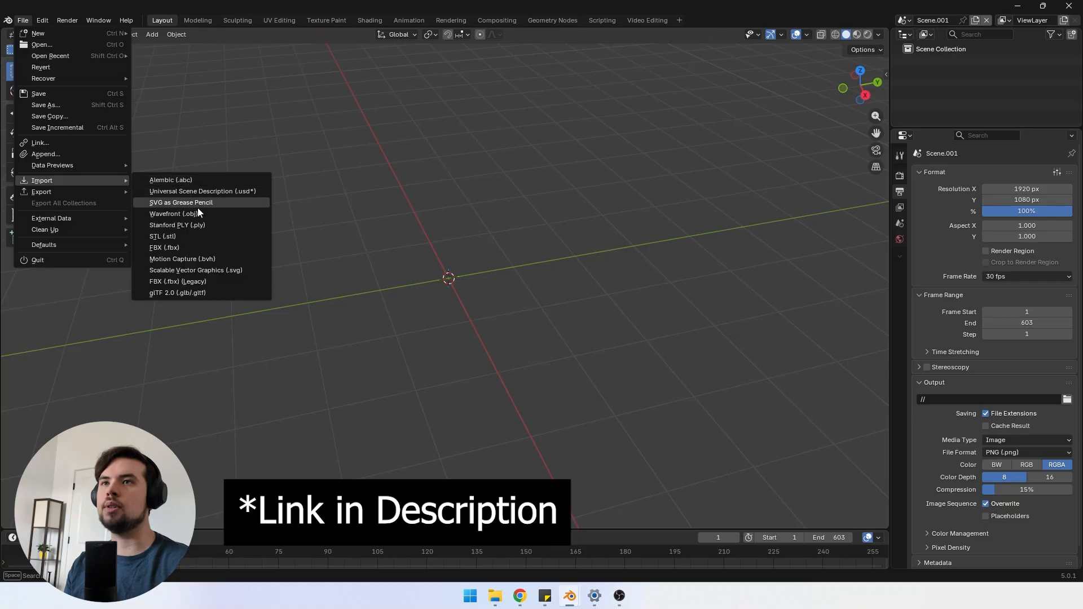
pyautogui.click(204, 271)
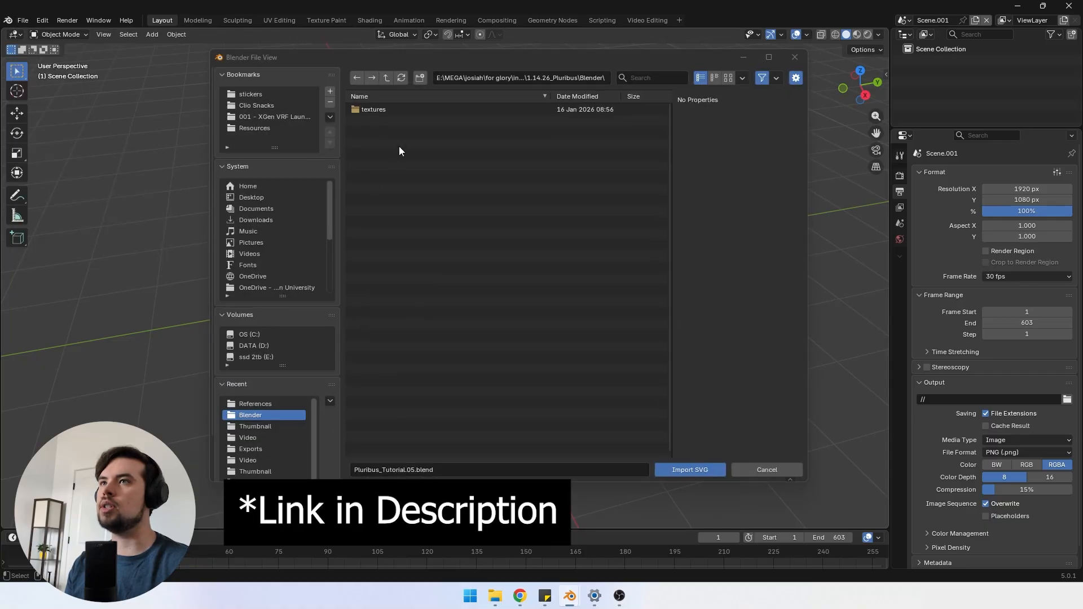
pyautogui.doubleClick(384, 109)
pyautogui.click(384, 109)
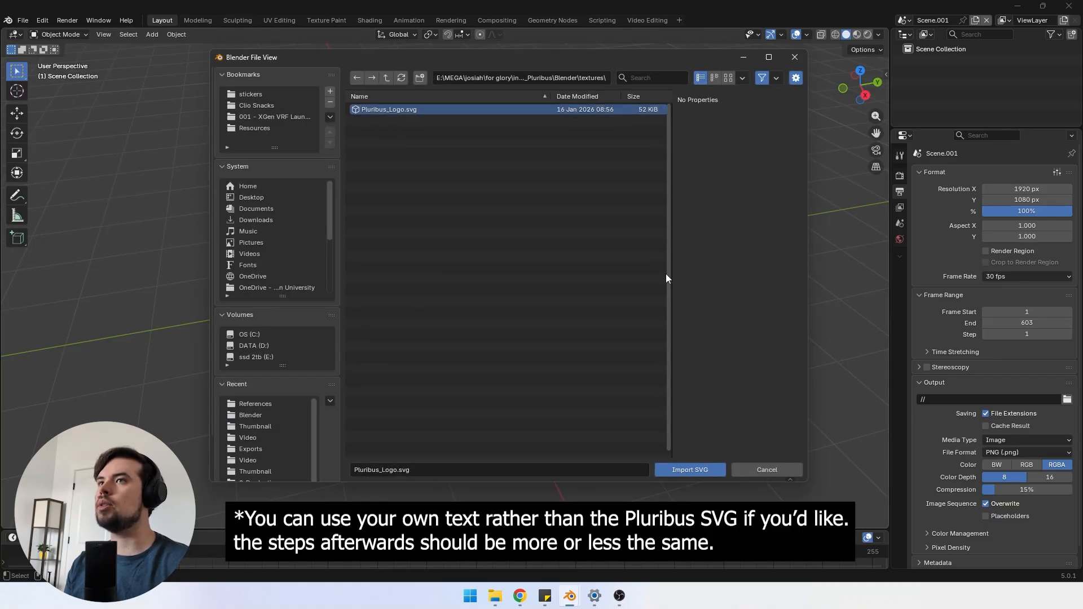
pyautogui.click(678, 469)
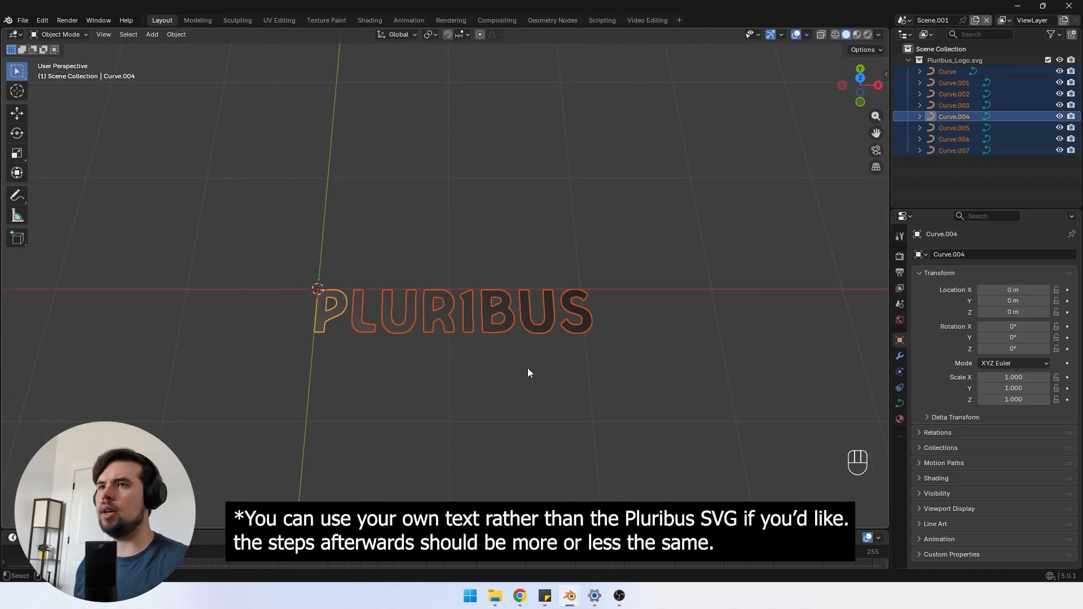
# Step: Join all imported letter curves into one object and set its origin to the center of mass (surface)
pyautogui.scroll(1, 557, 374)
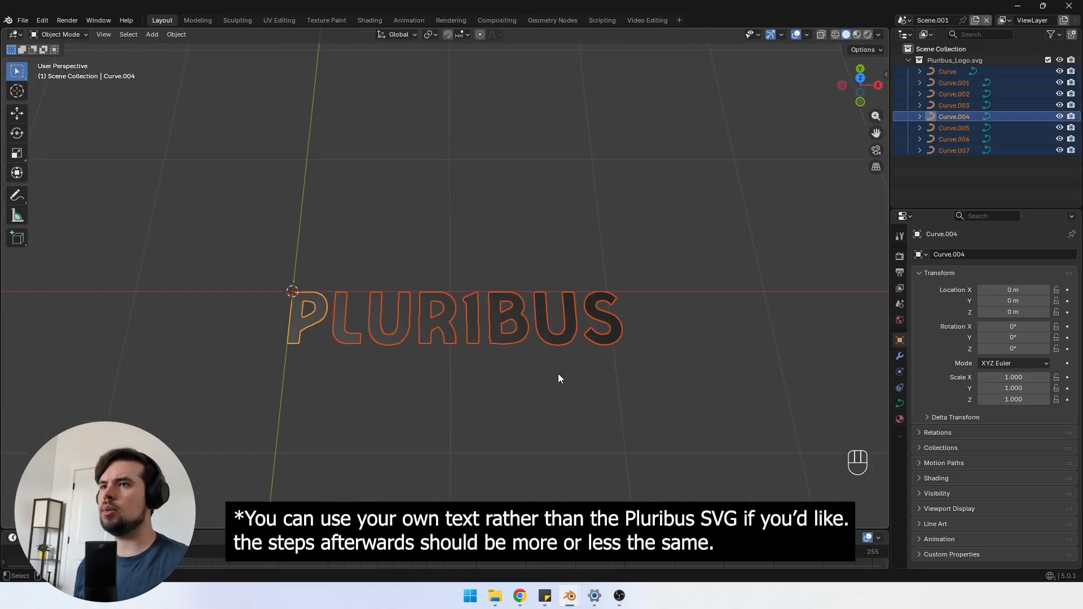
pyautogui.hotkey('ctrl', 'j')
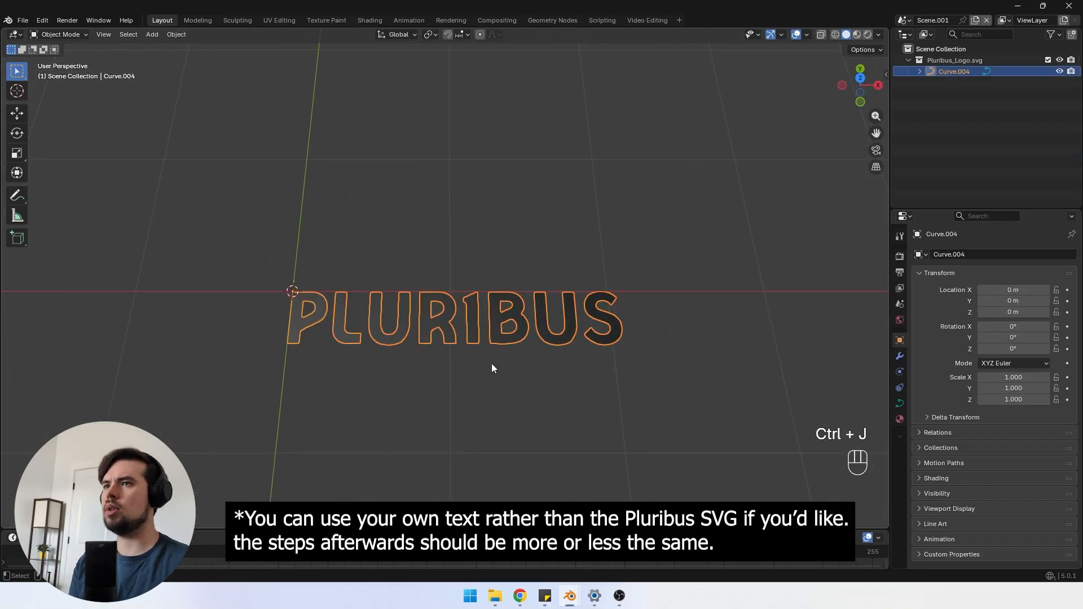
pyautogui.scroll(2, 419, 295)
pyautogui.click(176, 35)
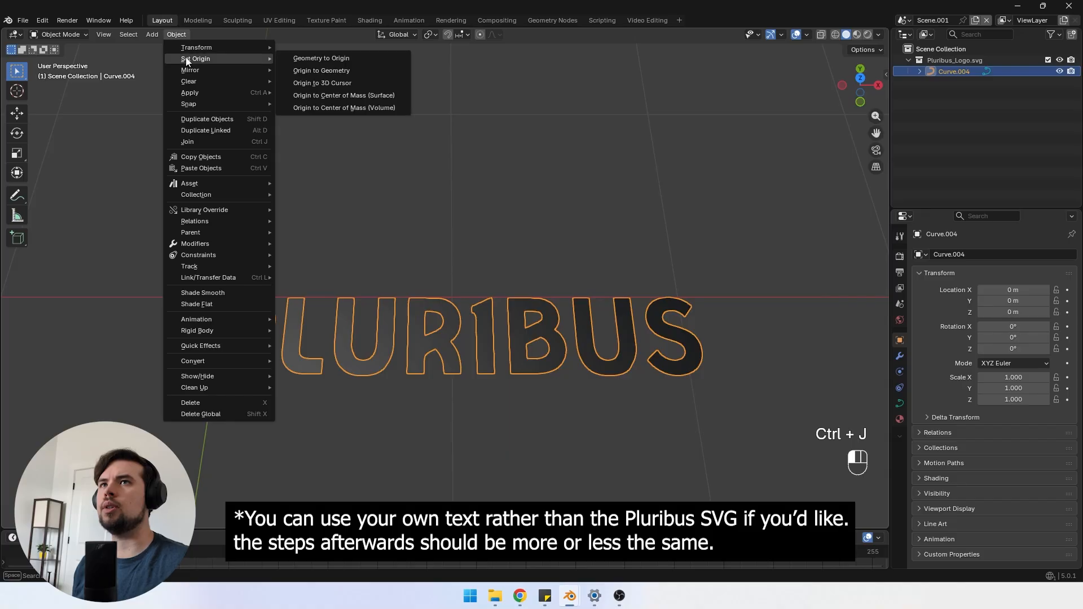
pyautogui.moveTo(243, 65)
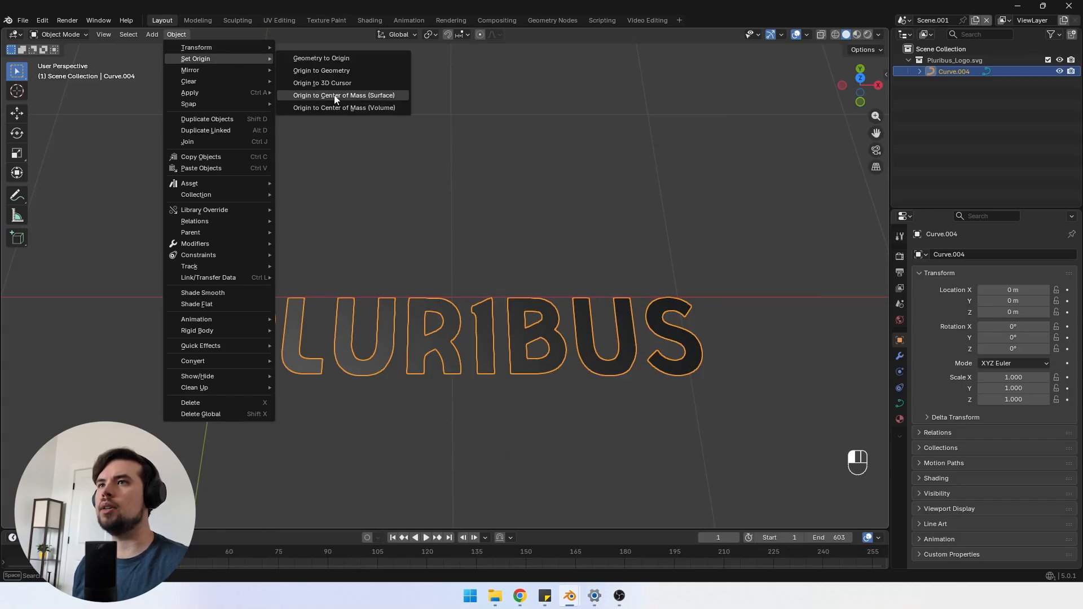
pyautogui.click(310, 96)
# Step: Reset the joined logo curve's X and Y location to 0 m to centre it on the world origin
pyautogui.scroll(-2, 378, 238)
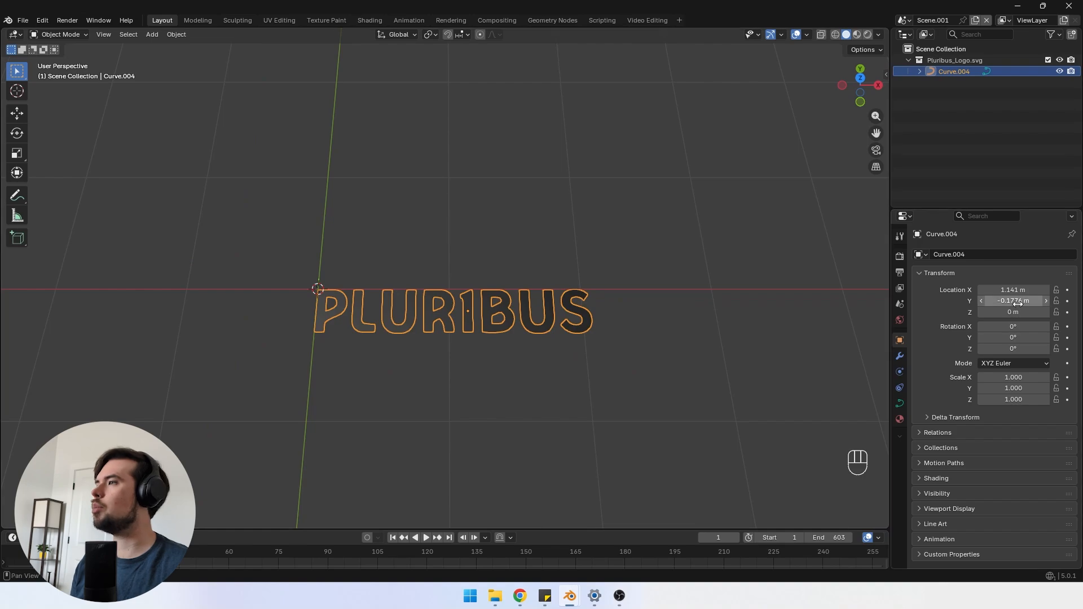
pyautogui.press('BackSpace')
pyautogui.moveTo(320, 250); pyautogui.dragTo(446, 333, button='middle')
pyautogui.scroll(3, 445, 348)
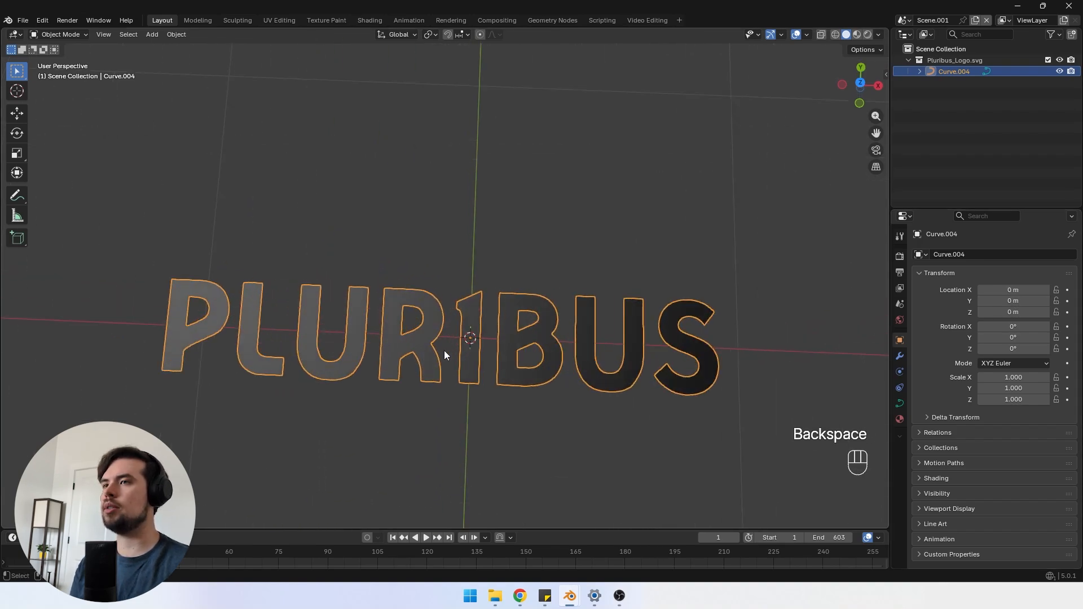
pyautogui.scroll(-1, 483, 364)
# Step: From the top view, shift all the logo's control points along X in Edit Mode until the origin sits between the R and the 1
pyautogui.press('KP_7')
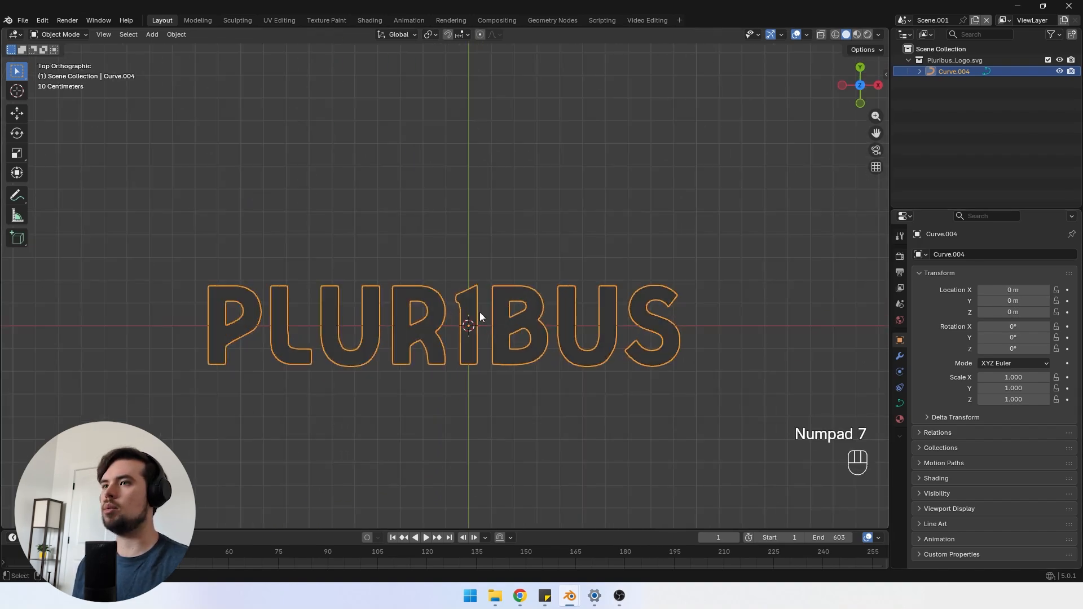
pyautogui.scroll(1, 469, 291)
pyautogui.press('Tab')
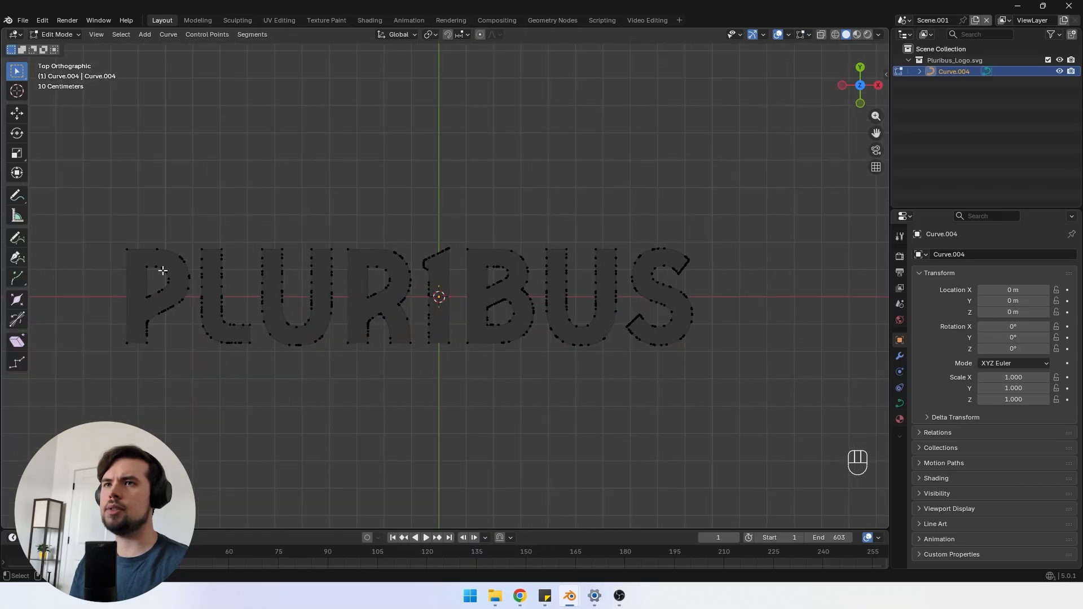
pyautogui.keyDown('shift'); pyautogui.moveTo(174, 288); pyautogui.dragTo(213, 261, button='middle'); pyautogui.keyUp('shift')
pyautogui.press('a')
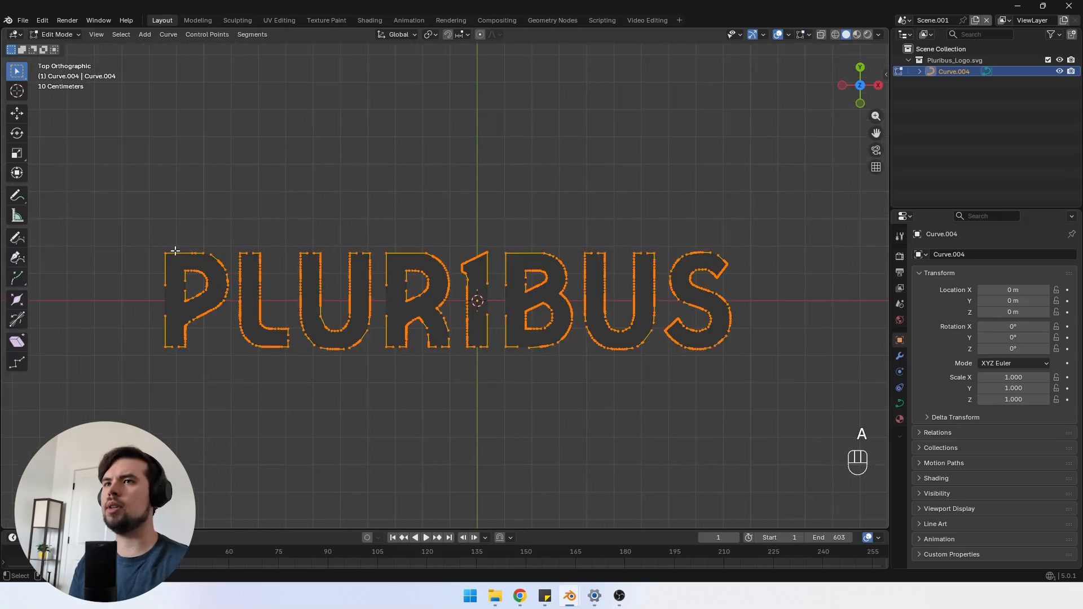
pyautogui.press('g')
pyautogui.press('x')
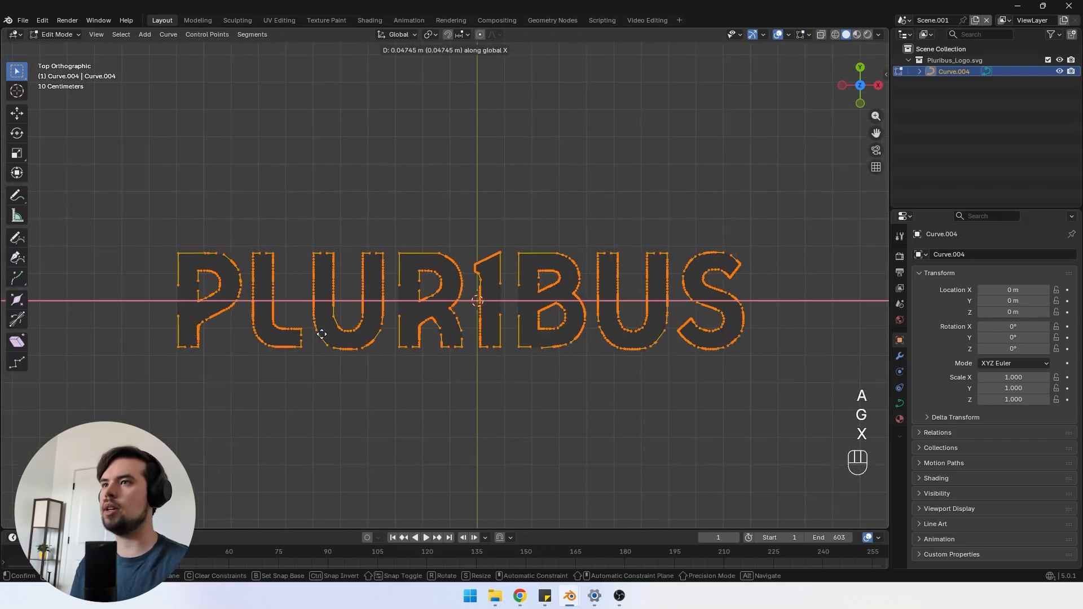
pyautogui.click(361, 335)
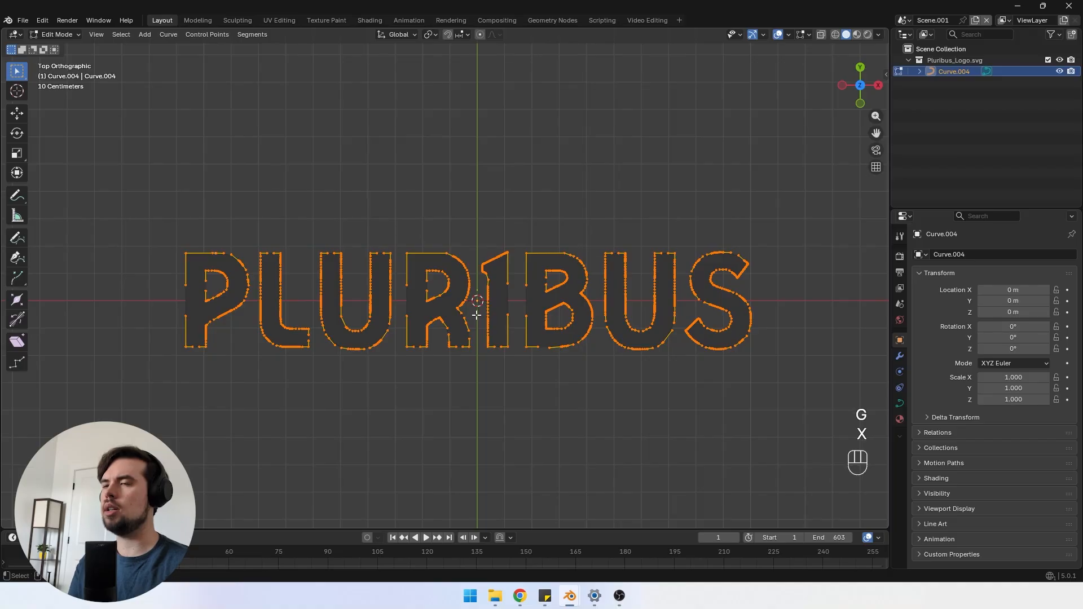
pyautogui.scroll(2, 484, 319)
pyautogui.scroll(-2, 508, 326)
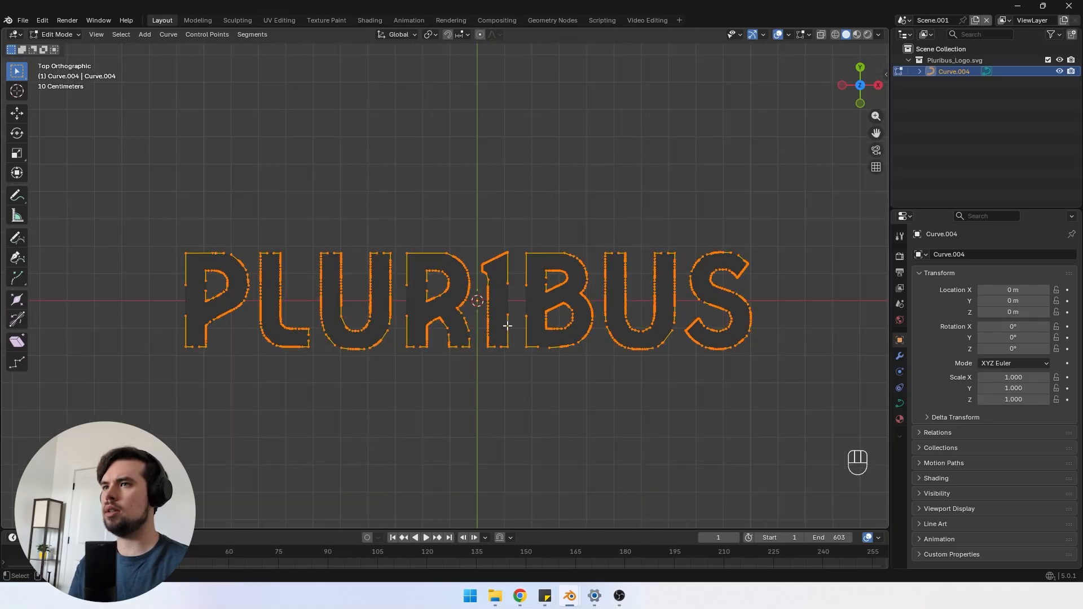
pyautogui.keyDown('shift'); pyautogui.moveTo(508, 325); pyautogui.dragTo(445, 354, button='middle'); pyautogui.keyUp('shift')
pyautogui.scroll(1, 464, 299)
pyautogui.press('Tab')
# Step: Scale the logo curve up uniformly by a factor of 6.5
pyautogui.scroll(-3, 445, 354)
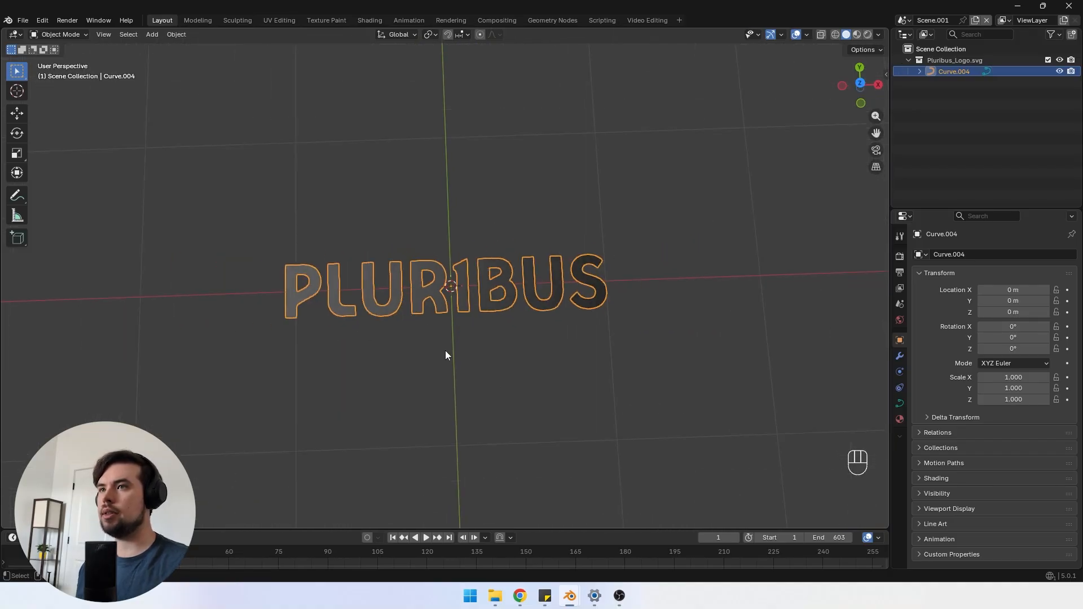
pyautogui.press('s')
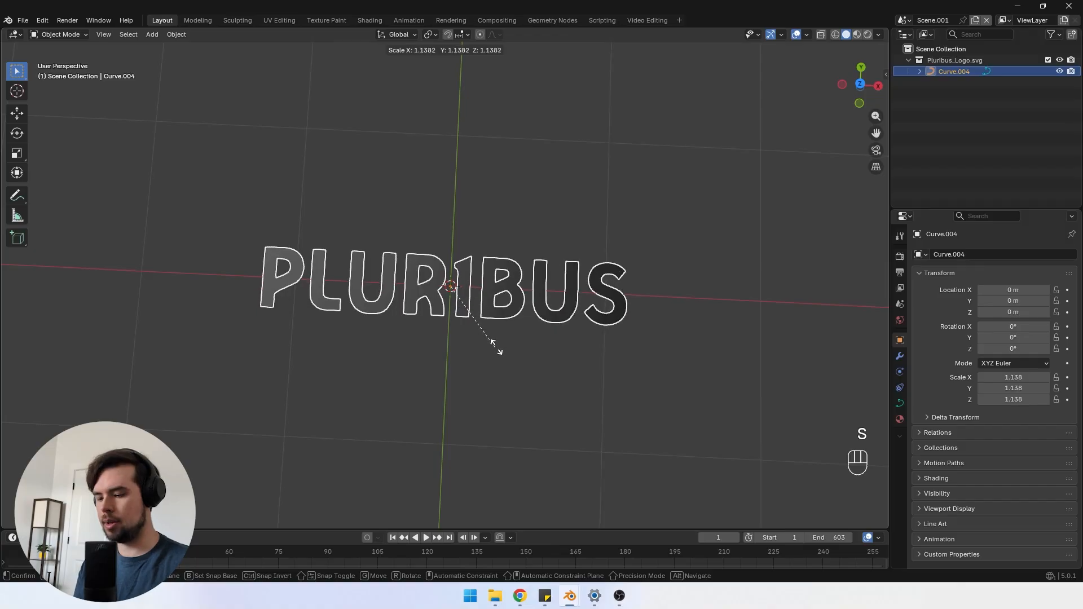
pyautogui.write('6.5')
pyautogui.press('Return')
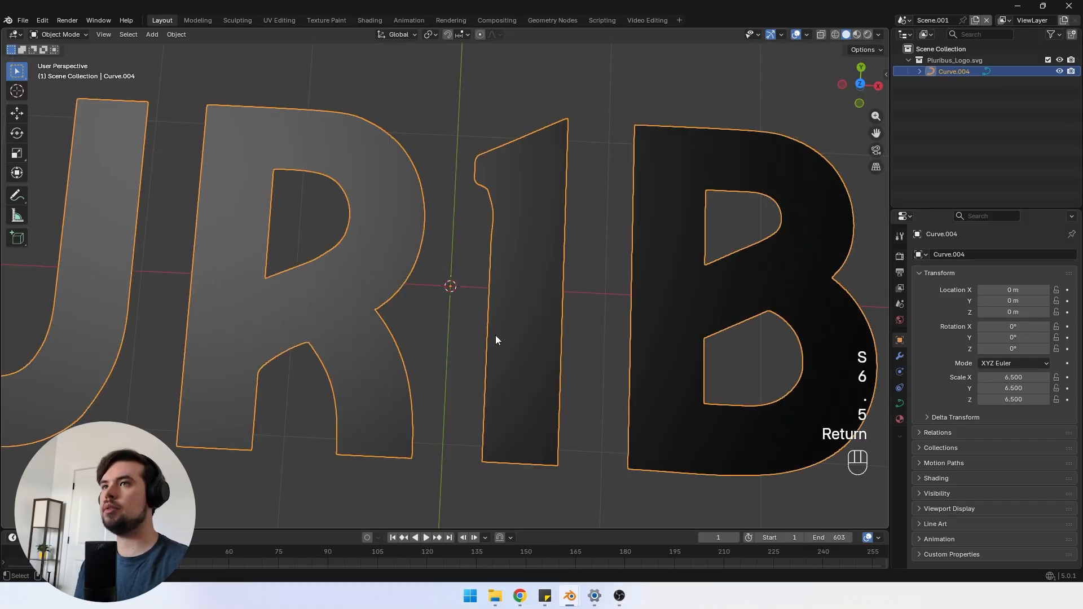
pyautogui.scroll(-2, 495, 335)
pyautogui.scroll(-3, 488, 324)
pyautogui.moveTo(485, 327); pyautogui.dragTo(438, 384, button='middle')
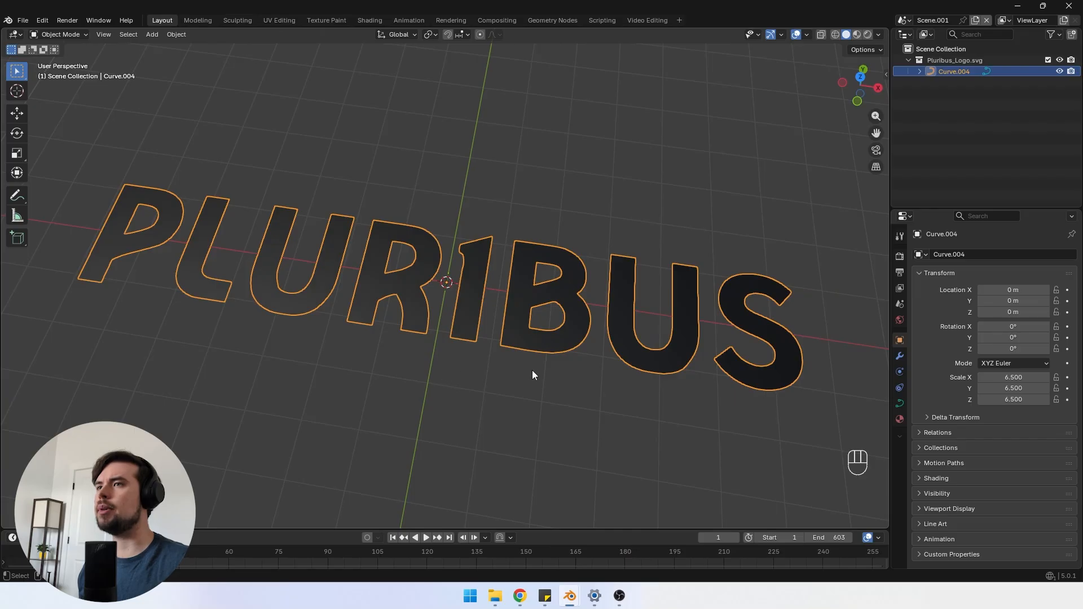
pyautogui.moveTo(446, 345); pyautogui.dragTo(457, 350, button='middle')
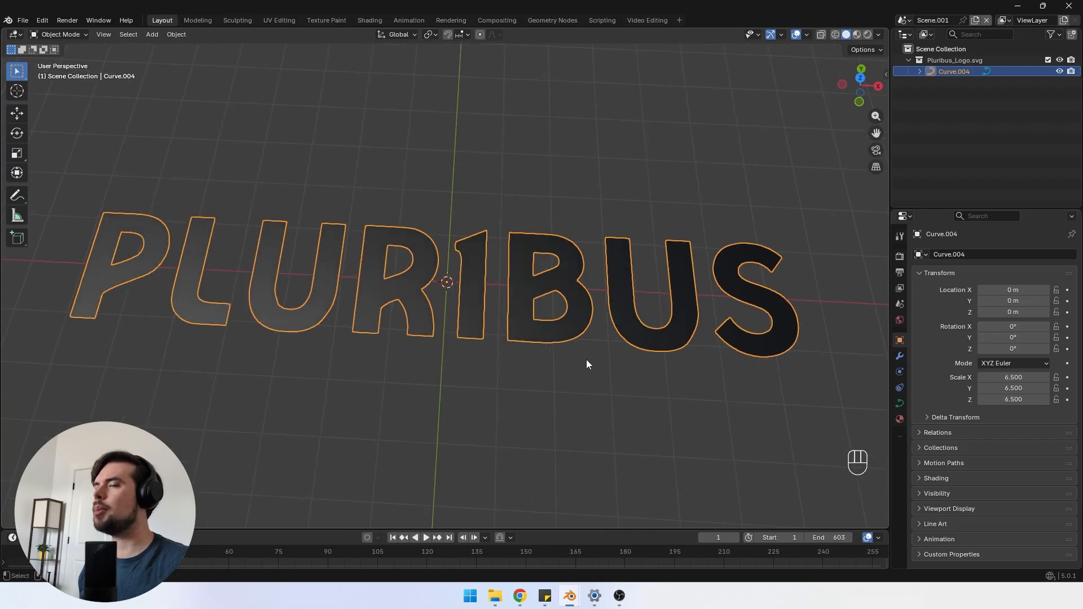
pyautogui.moveTo(587, 364); pyautogui.dragTo(587, 373, button='middle')
pyautogui.moveTo(676, 338); pyautogui.dragTo(650, 312, button='middle')
pyautogui.scroll(2, 662, 360)
pyautogui.scroll(-3, 649, 313)
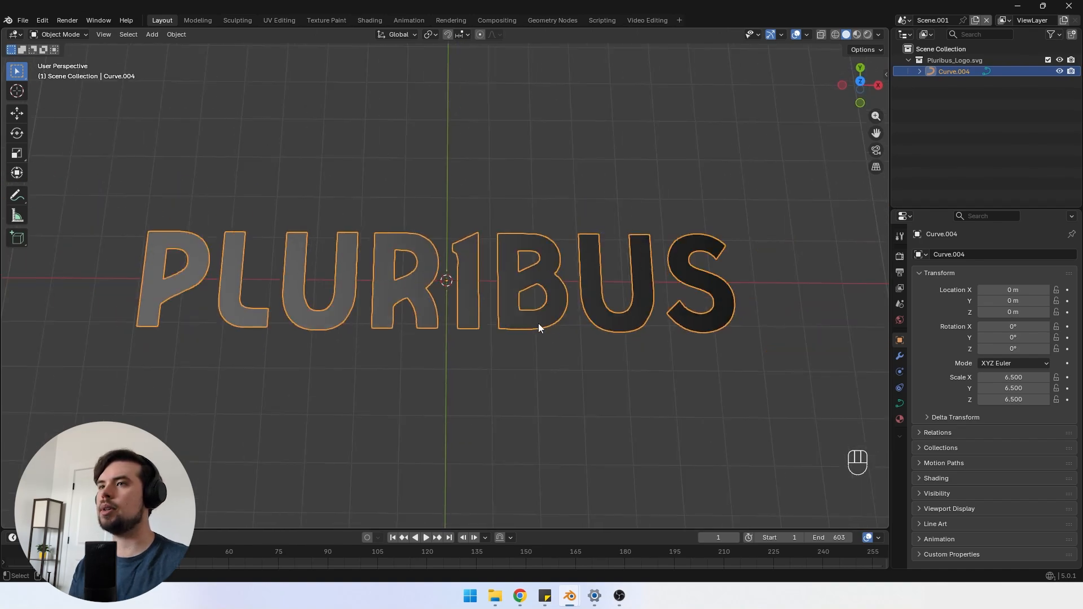
pyautogui.scroll(3, 543, 316)
pyautogui.scroll(-3, 426, 317)
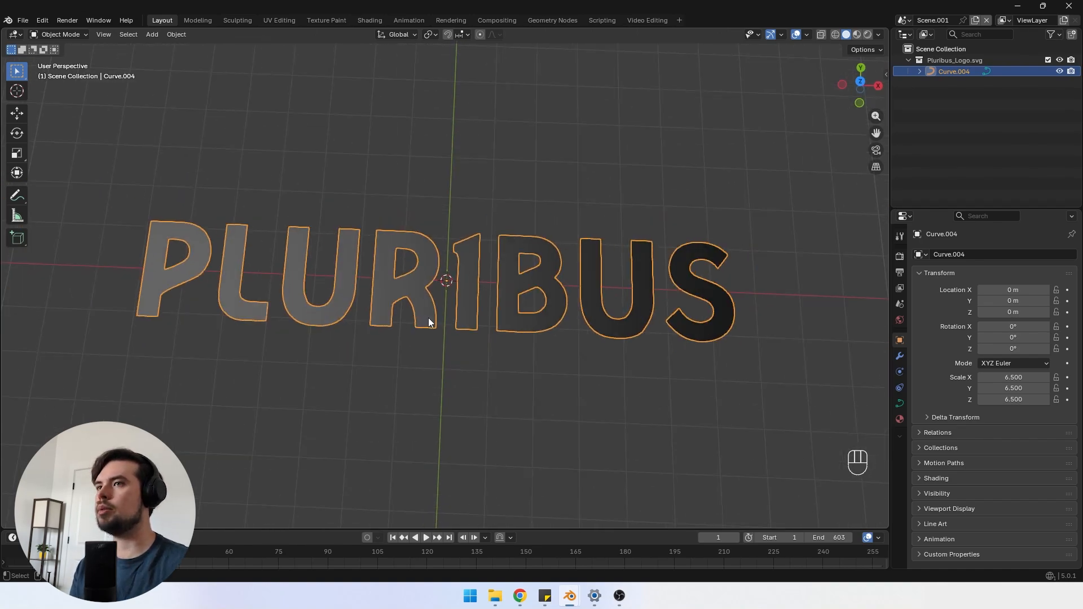
pyautogui.scroll(1, 435, 320)
pyautogui.hotkey('ctrl', 'a')
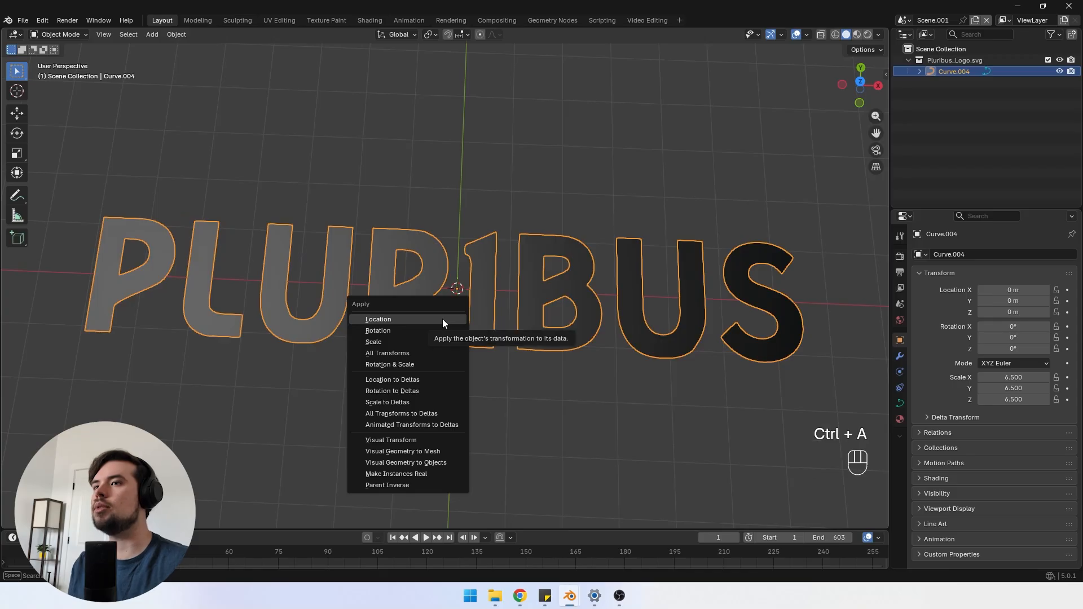
pyautogui.click(386, 343)
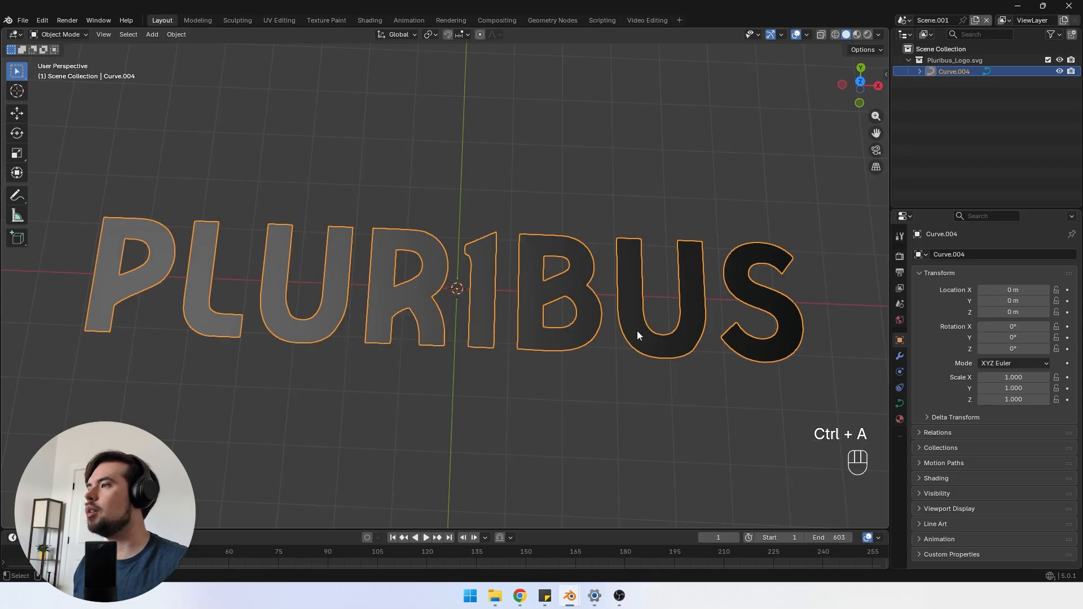
pyautogui.hotkey('ctrl', 'z')
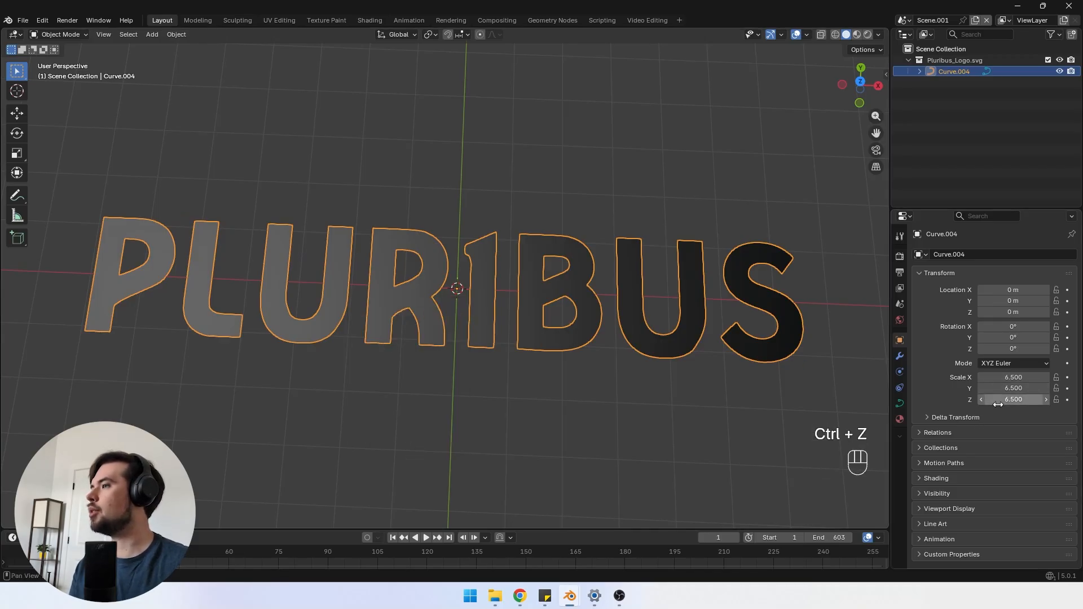
# Step: Apply the logo curve's scale and convert the curve to a mesh
pyautogui.hotkey('ctrl', 'a')
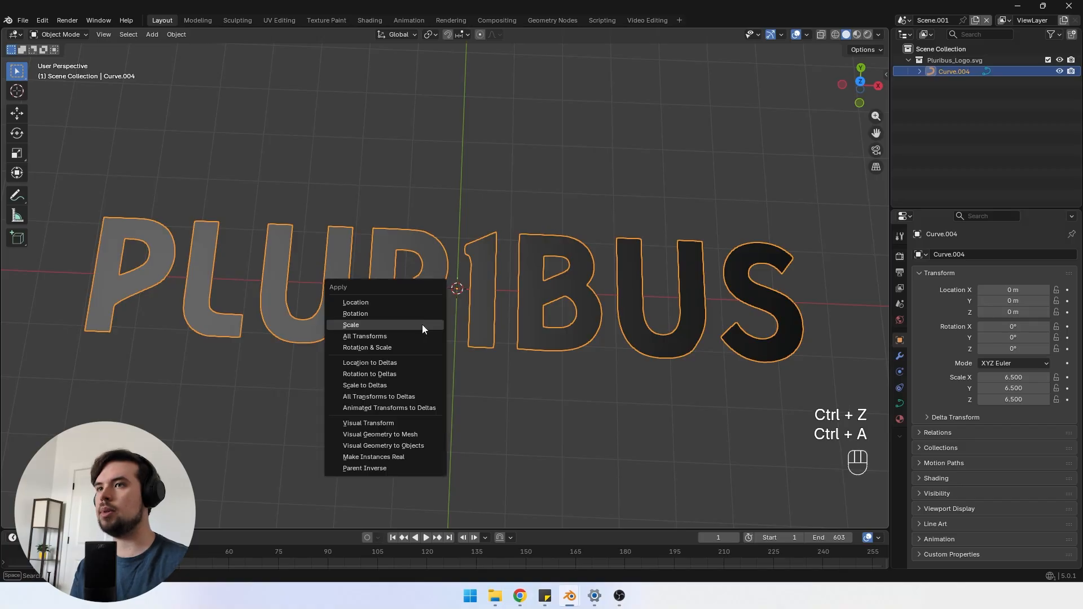
pyautogui.click(422, 324)
pyautogui.scroll(-2, 439, 319)
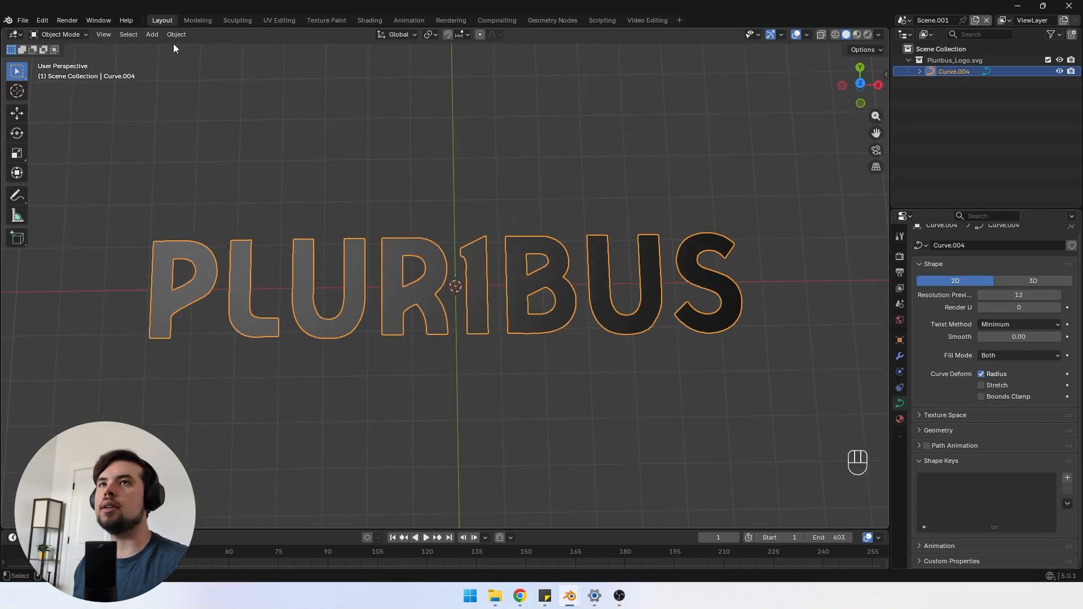
pyautogui.click(176, 34)
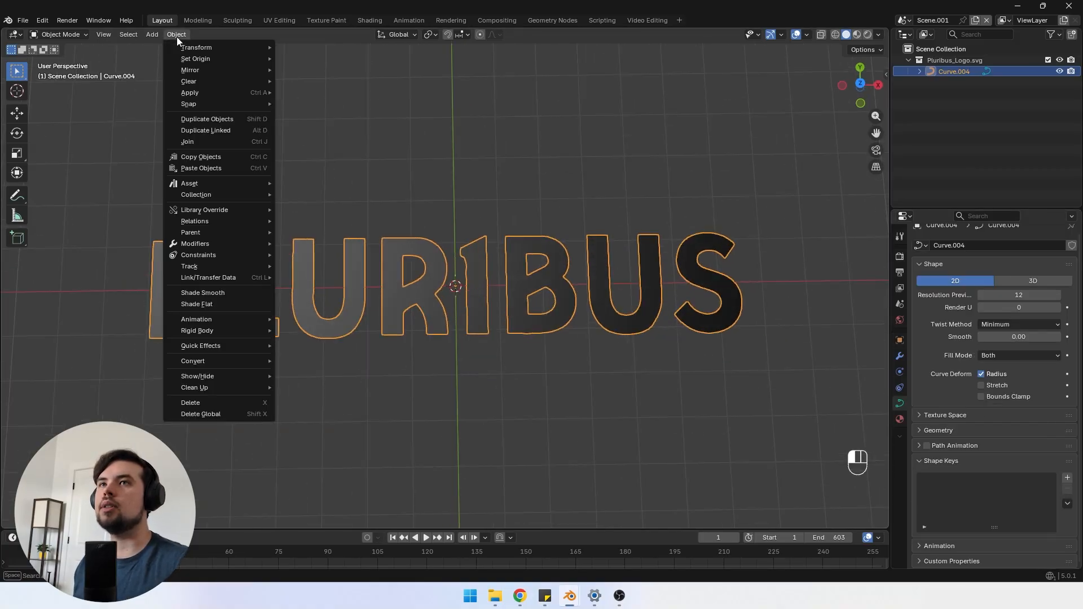
pyautogui.moveTo(248, 364)
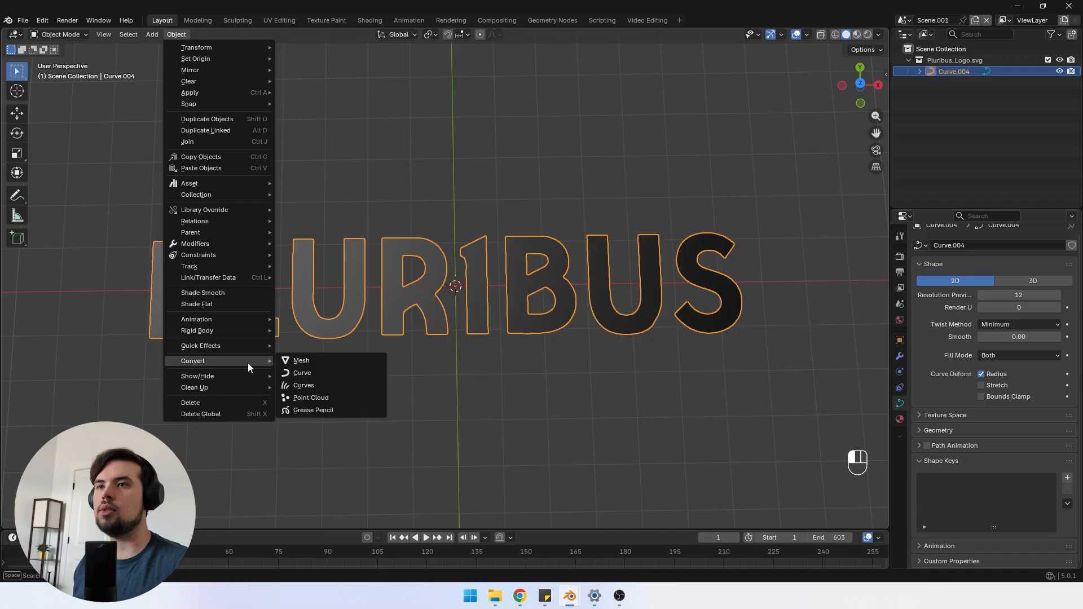
pyautogui.click(291, 360)
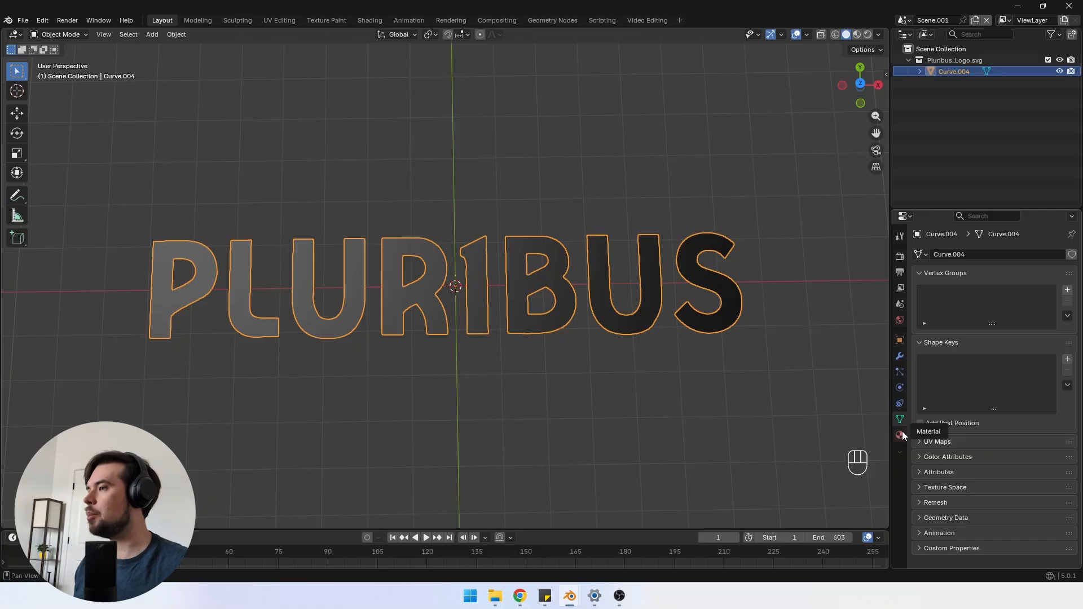
# Step: Voxel-remesh the logo mesh with a voxel size of 0.01 m
pyautogui.click(925, 517)
pyautogui.scroll(-2, 940, 496)
pyautogui.click(920, 473)
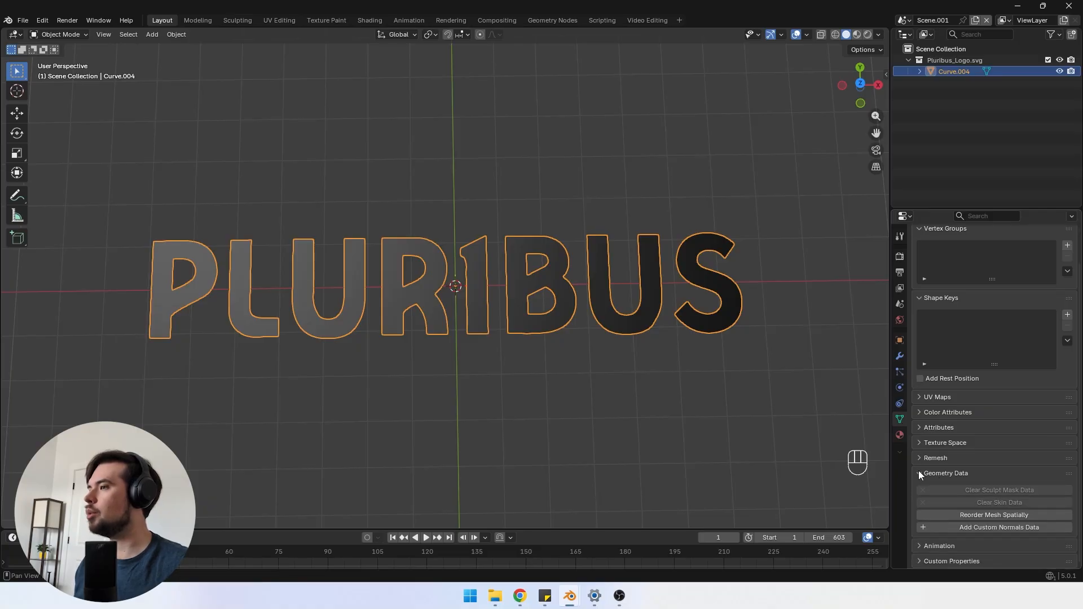
pyautogui.scroll(2, 918, 471)
pyautogui.click(920, 502)
pyautogui.scroll(-4, 969, 479)
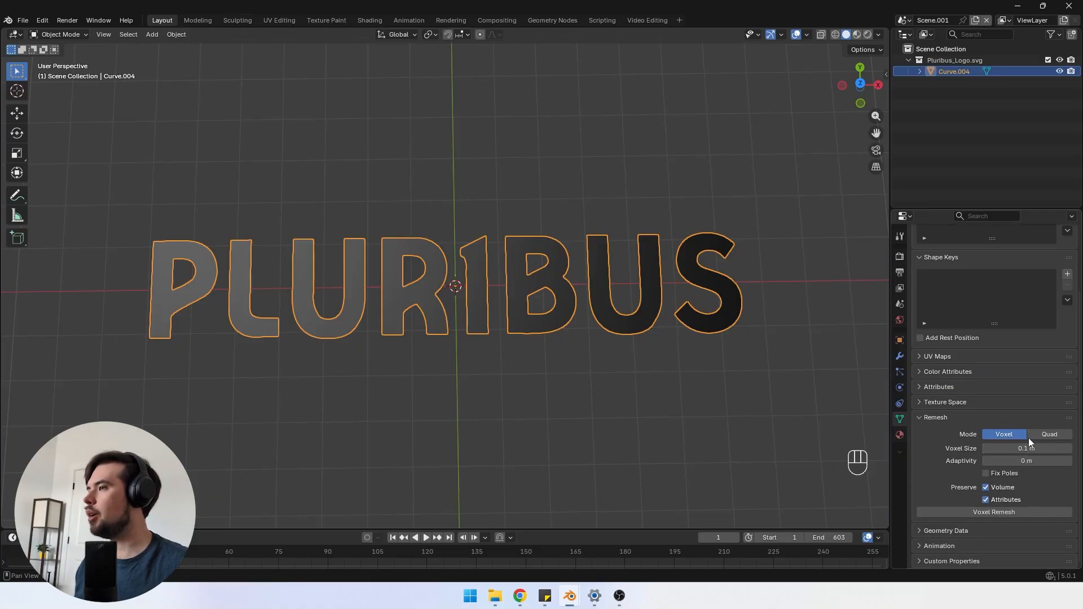
pyautogui.click(988, 449)
pyautogui.click(993, 449)
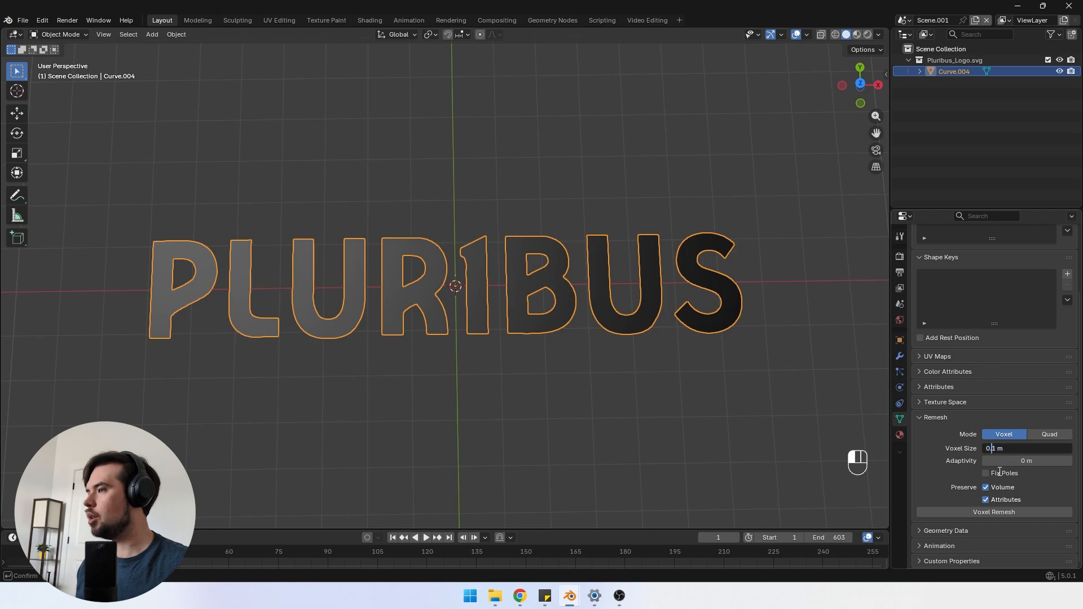
pyautogui.press('Return')
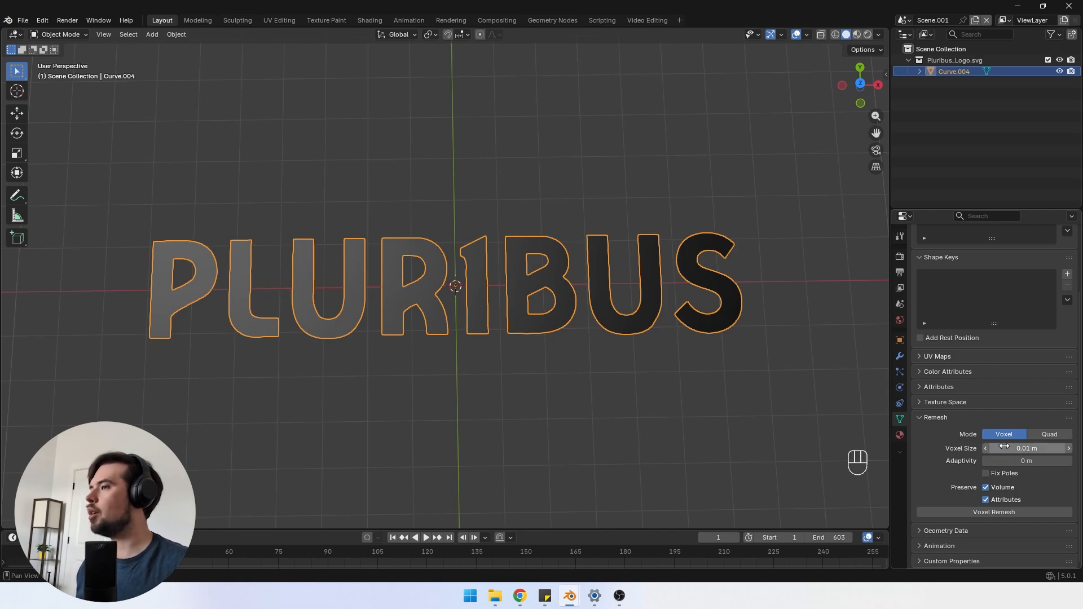
pyautogui.click(965, 512)
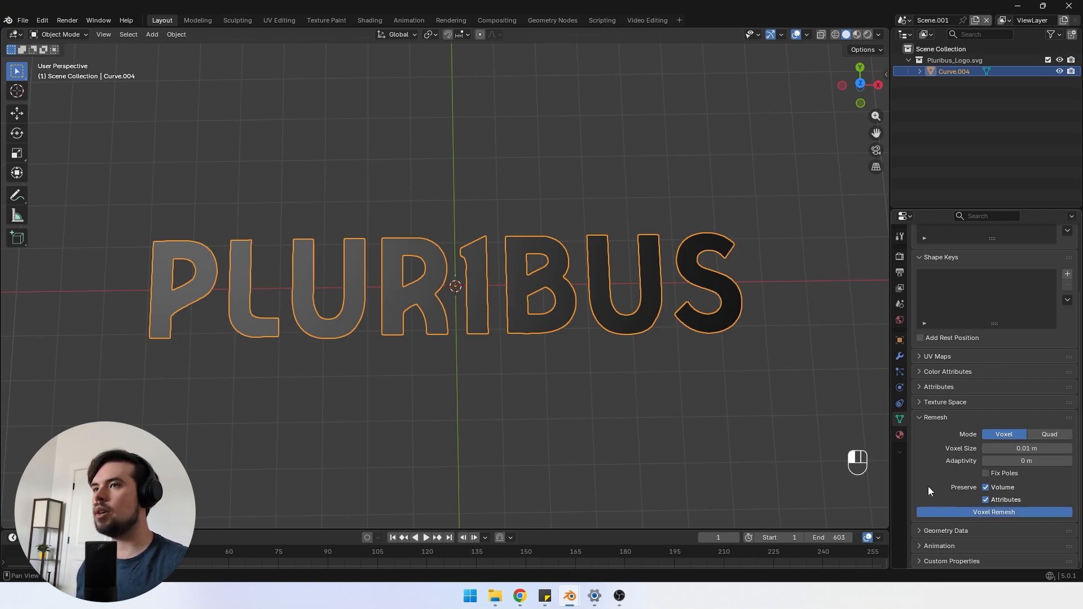
# Step: Examine the remeshed grid and edge smoothness around the R and the 1 in Edit Mode and Object Mode
pyautogui.scroll(8, 452, 344)
pyautogui.press('Tab')
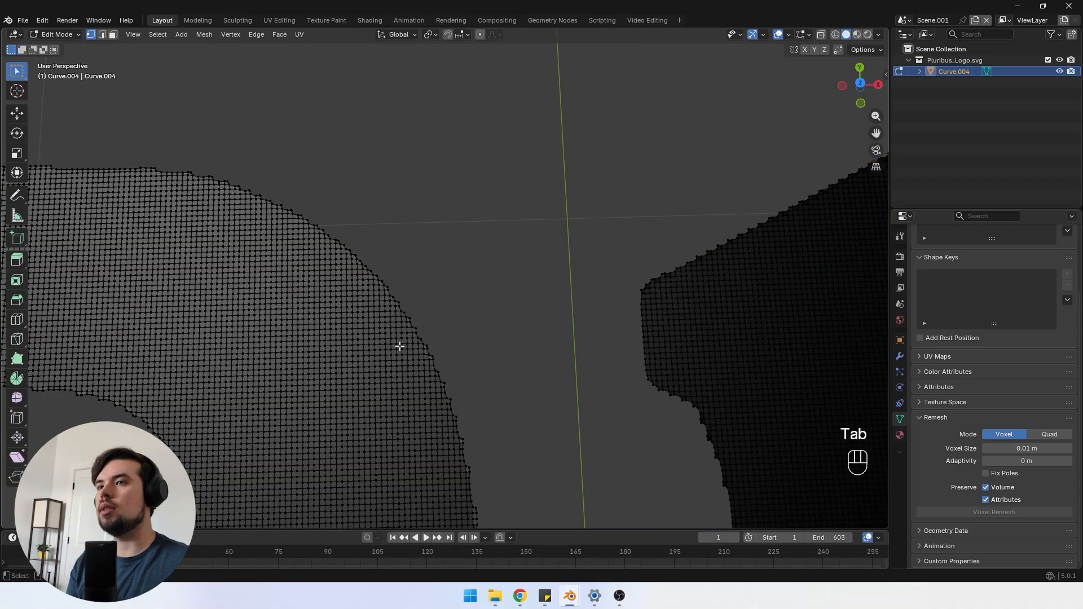
pyautogui.scroll(4, 399, 346)
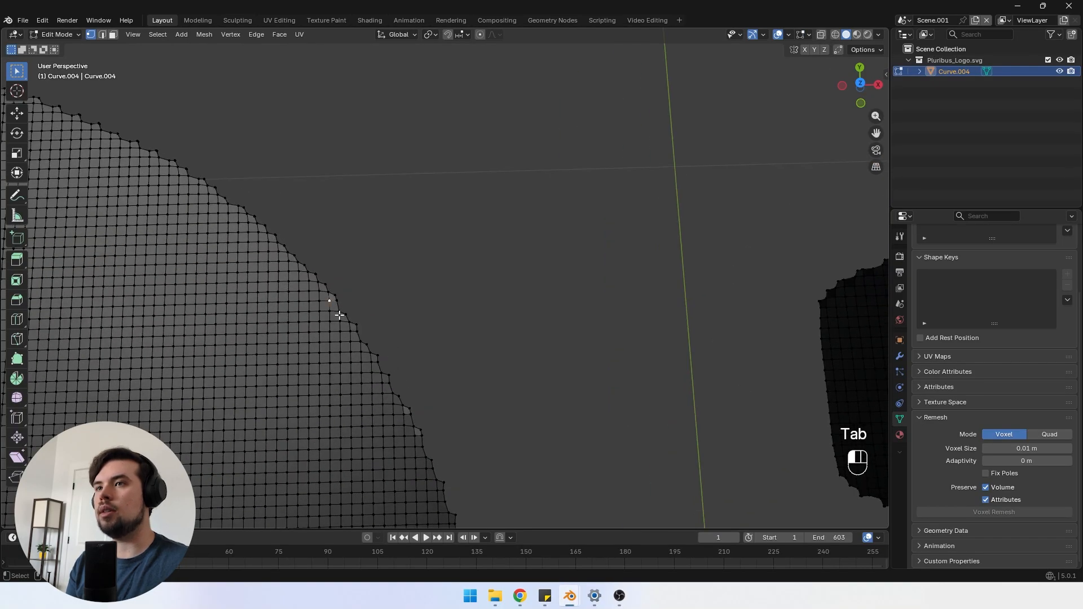
pyautogui.scroll(-3, 424, 399)
pyautogui.press('Tab')
pyautogui.scroll(-5, 450, 366)
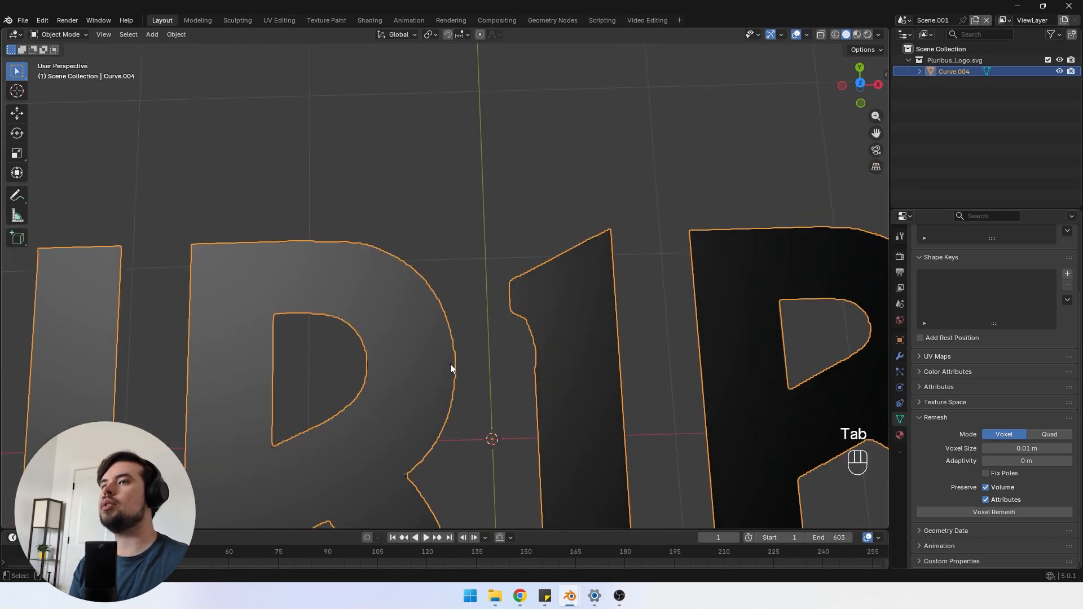
pyautogui.scroll(5, 462, 350)
pyautogui.scroll(-5, 459, 337)
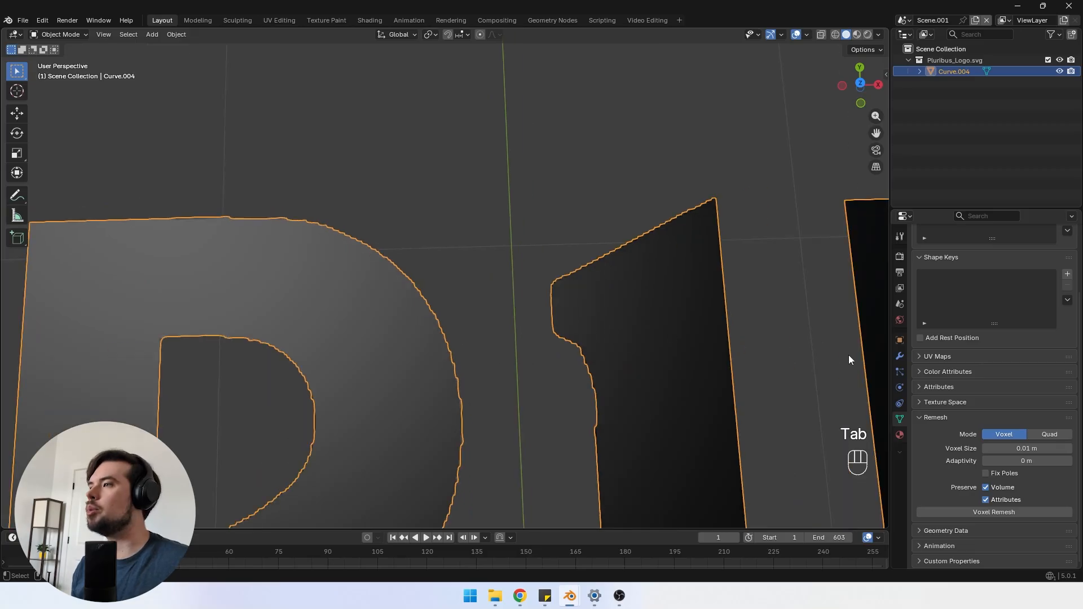
# Step: Remove the SVGMat material slot from the logo mesh
pyautogui.click(900, 435)
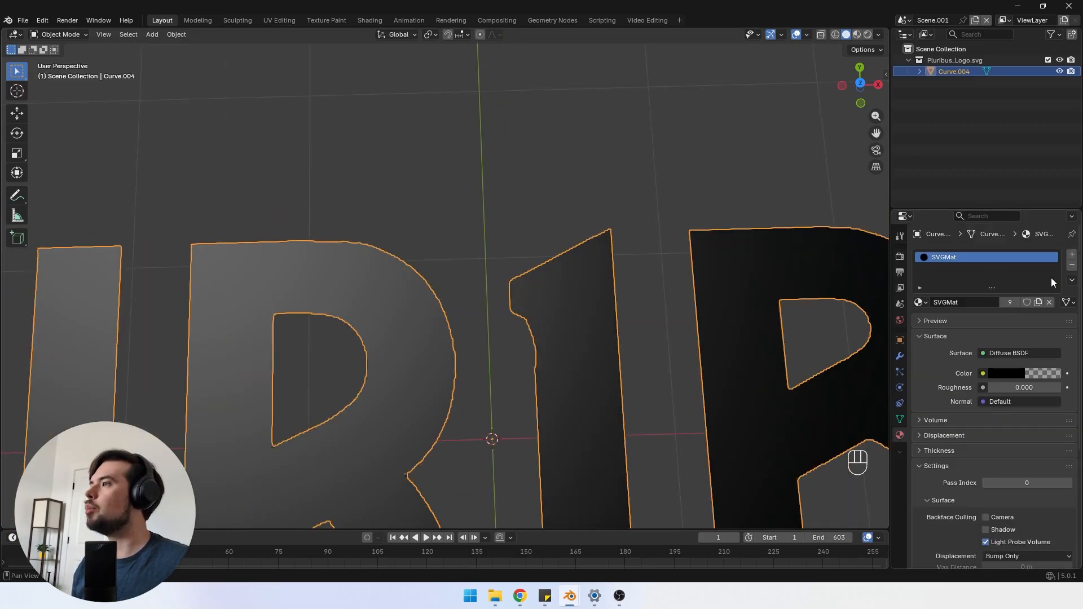
pyautogui.click(1072, 265)
pyautogui.scroll(-3, 621, 316)
pyautogui.scroll(-2, 654, 322)
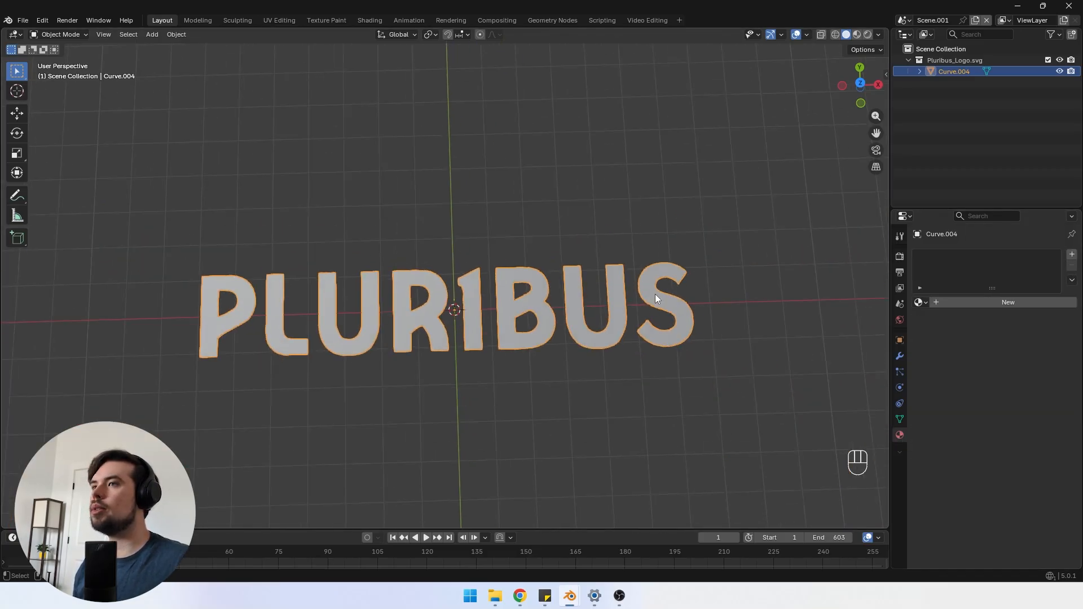
# Step: Rename the Pluribus_Logo.svg collection as Pluribus_Geo
pyautogui.scroll(1, 655, 294)
pyautogui.click(939, 60)
pyautogui.doubleClick(953, 59)
pyautogui.moveTo(953, 62); pyautogui.dragTo(1016, 62)
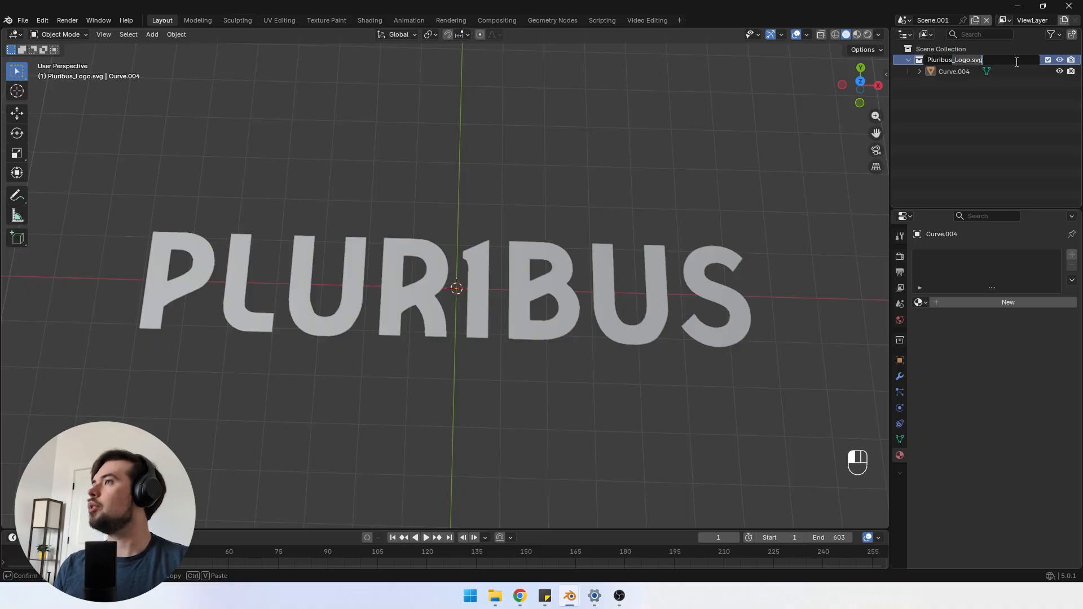
pyautogui.write('_Ge')
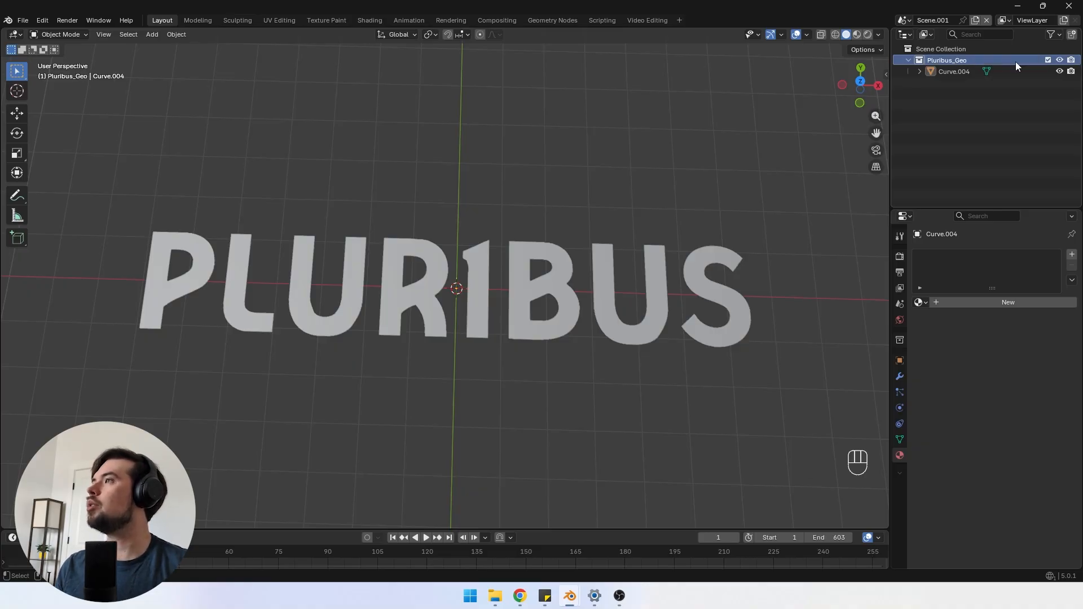
pyautogui.press('Return')
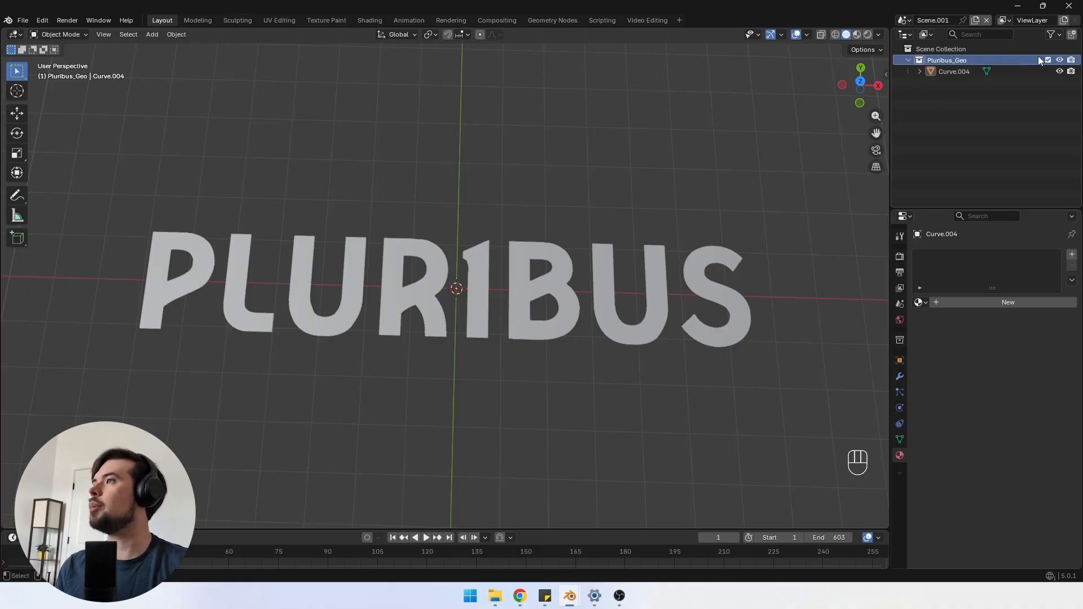
# Step: Rename the logo mesh object as Pluribus_Geo.001
pyautogui.doubleClick(963, 72)
pyautogui.write('Plur')
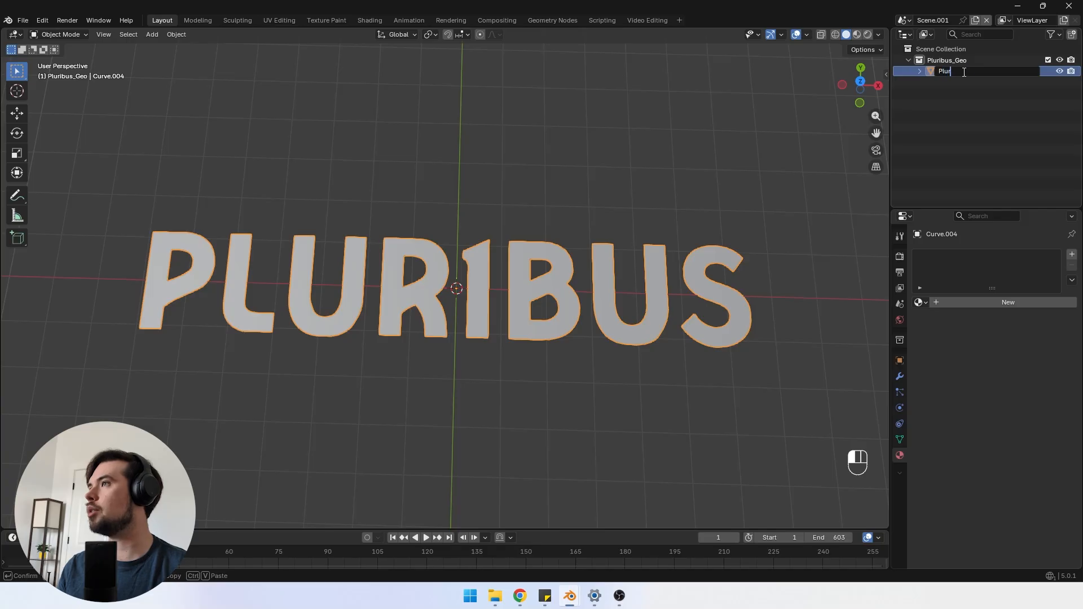
pyautogui.write('ibus_Geo')
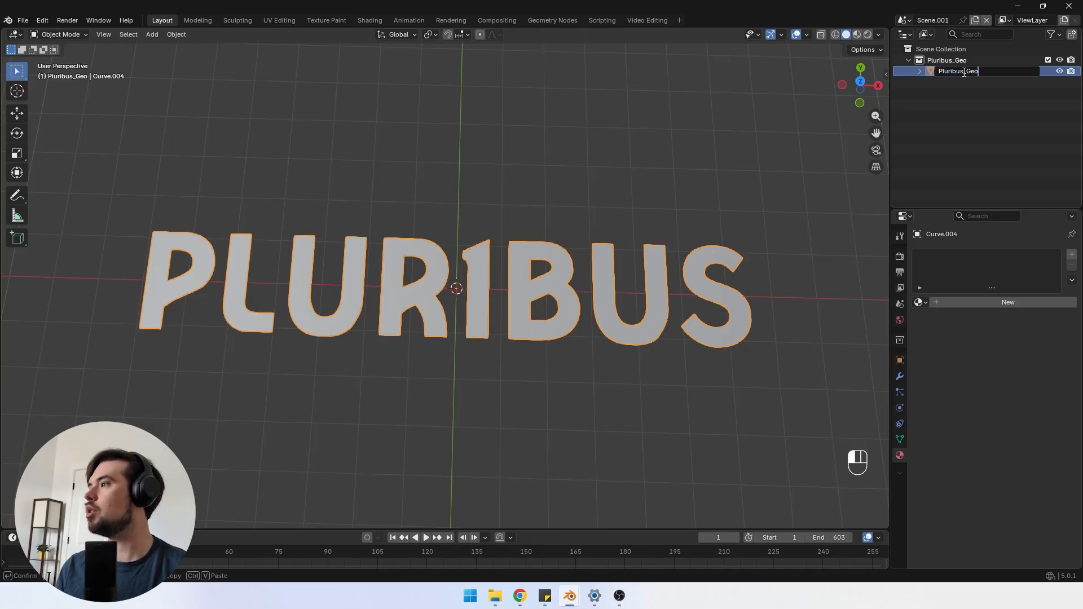
pyautogui.press('shift')
pyautogui.write('o_001')
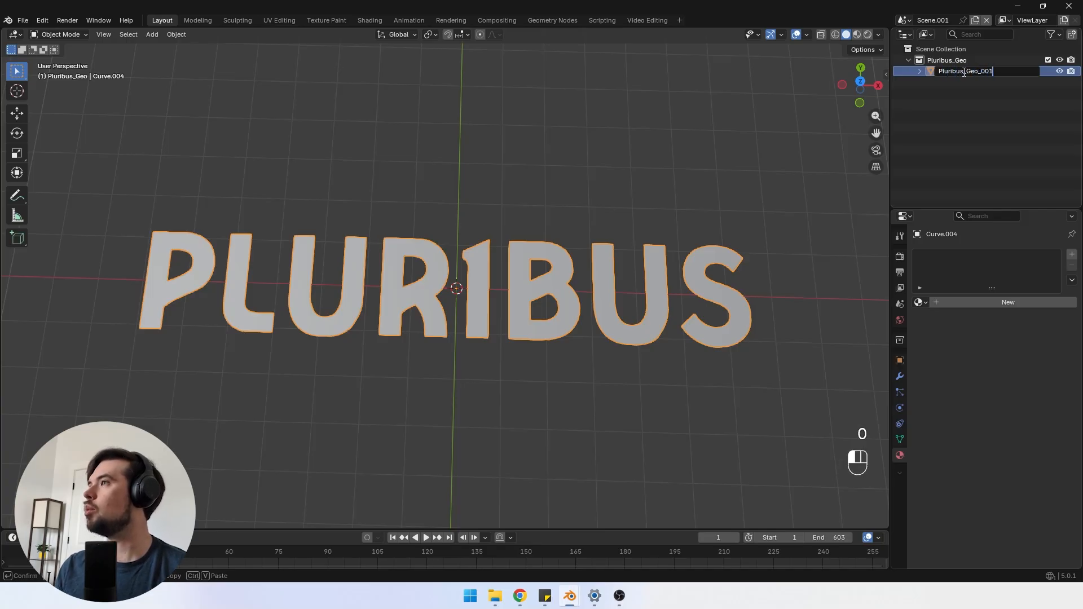
pyautogui.press('BackSpace')
pyautogui.press('BackSpace')
pyautogui.press('BackSpace')
pyautogui.press('BackSpace')
pyautogui.write('.0')
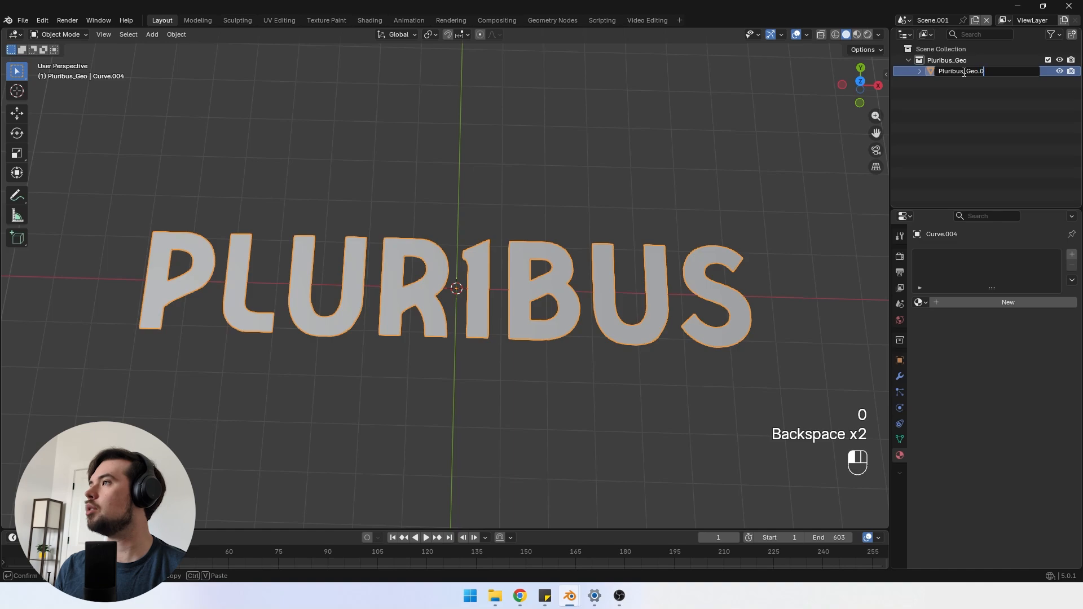
pyautogui.write('01')
pyautogui.press('Return')
# Step: Enter Edit Mode on the logo mesh with all its letters in view
pyautogui.scroll(-3, 429, 253)
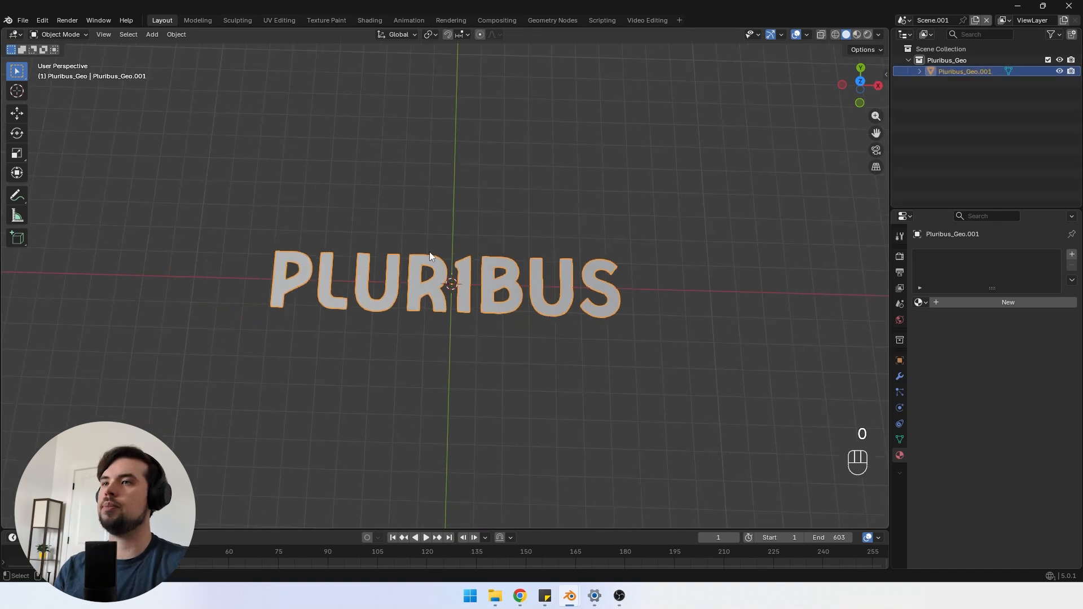
pyautogui.press('Tab')
pyautogui.scroll(2, 277, 320)
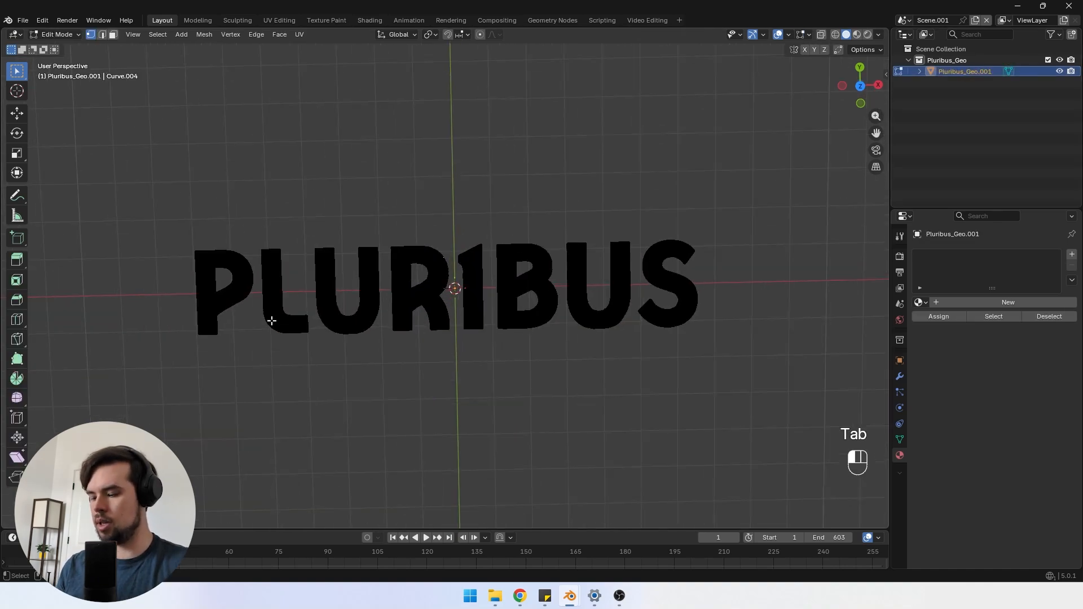
pyautogui.press('l')
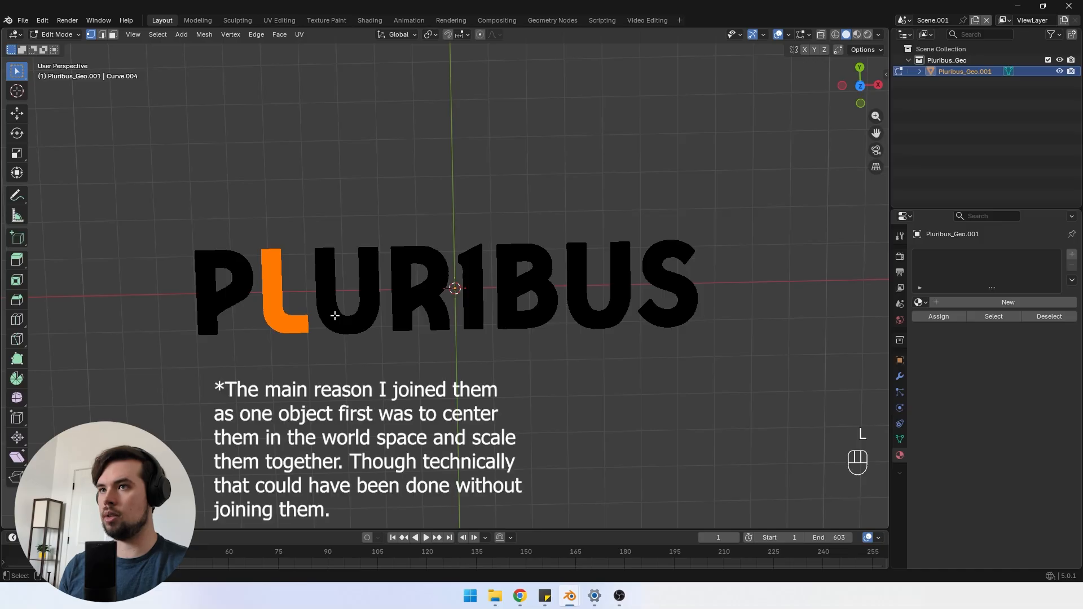
pyautogui.press('l')
pyautogui.press('l')
pyautogui.press('l')
pyautogui.click(285, 320)
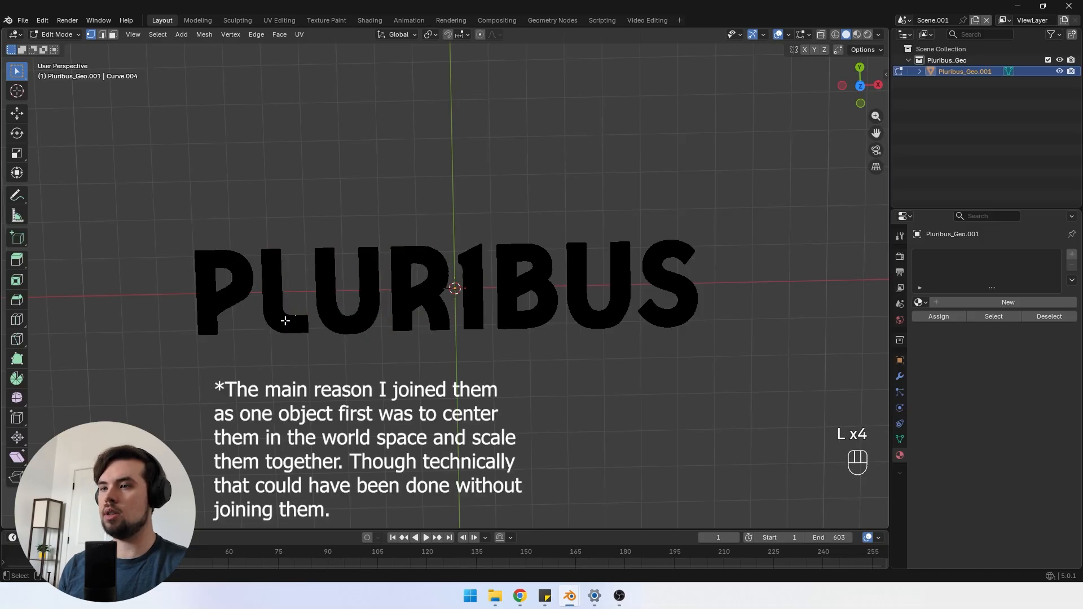
# Step: Separate the L, the first U and the R from the logo mesh, each by linked selection into its own object
pyautogui.press('l')
pyautogui.press('p')
pyautogui.click(287, 320)
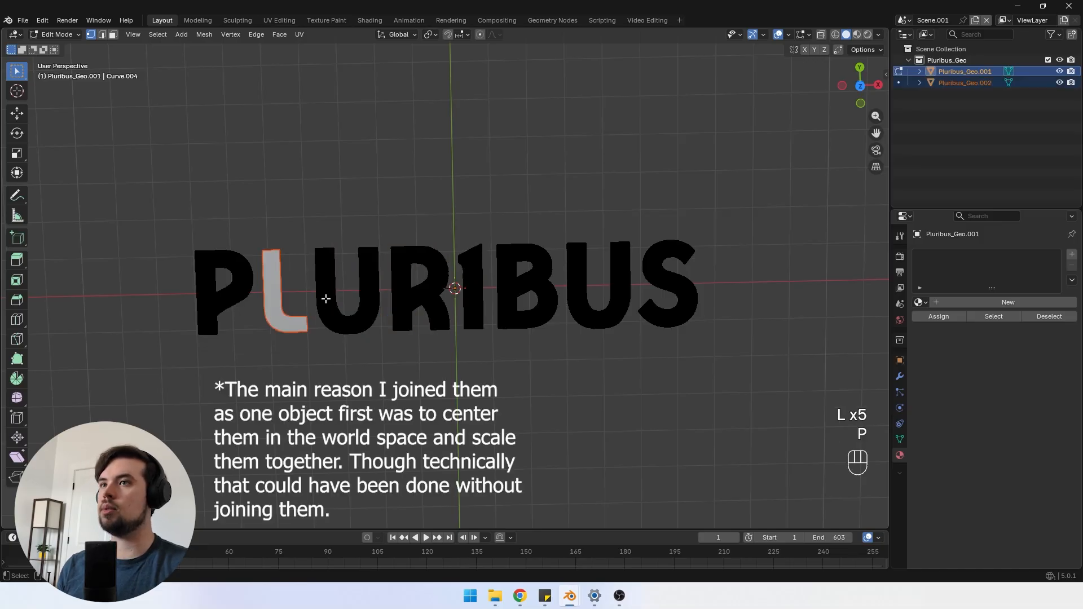
pyautogui.press('l')
pyautogui.press('p')
pyautogui.click(334, 298)
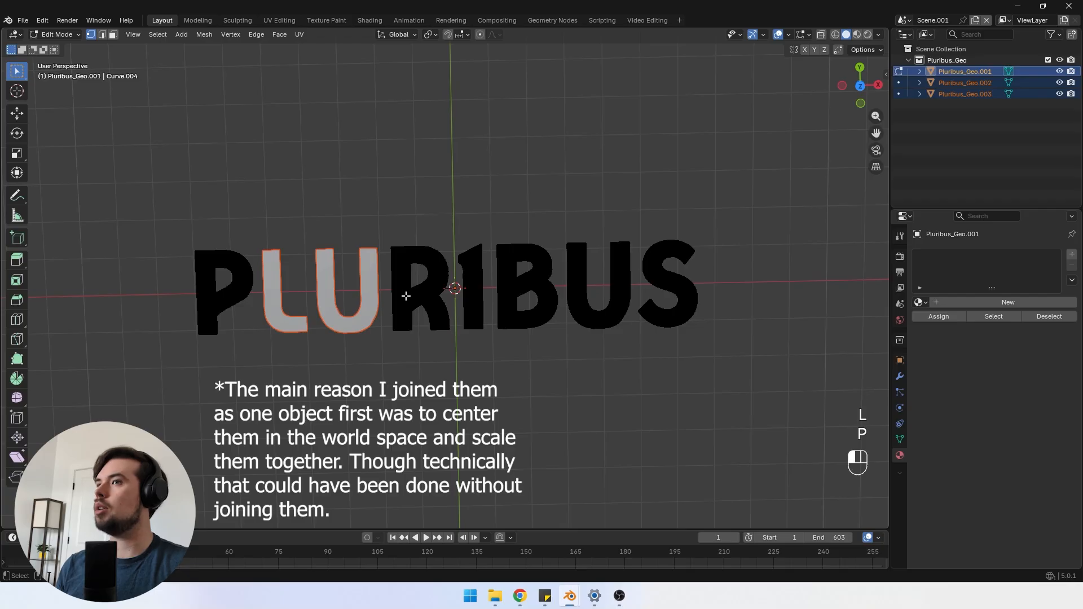
pyautogui.press('l')
pyautogui.press('p')
pyautogui.click(405, 296)
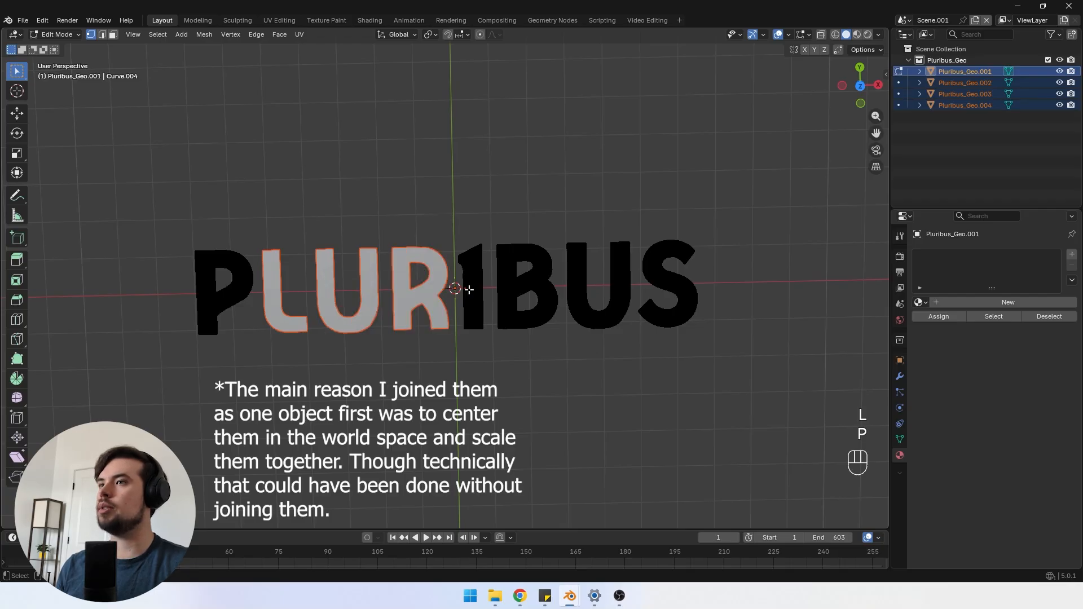
# Step: Separate the 1, the B, the second U and the S into individual objects, leaving the P in the original mesh
pyautogui.press('l')
pyautogui.press('p')
pyautogui.click(468, 289)
pyautogui.press('l')
pyautogui.press('p')
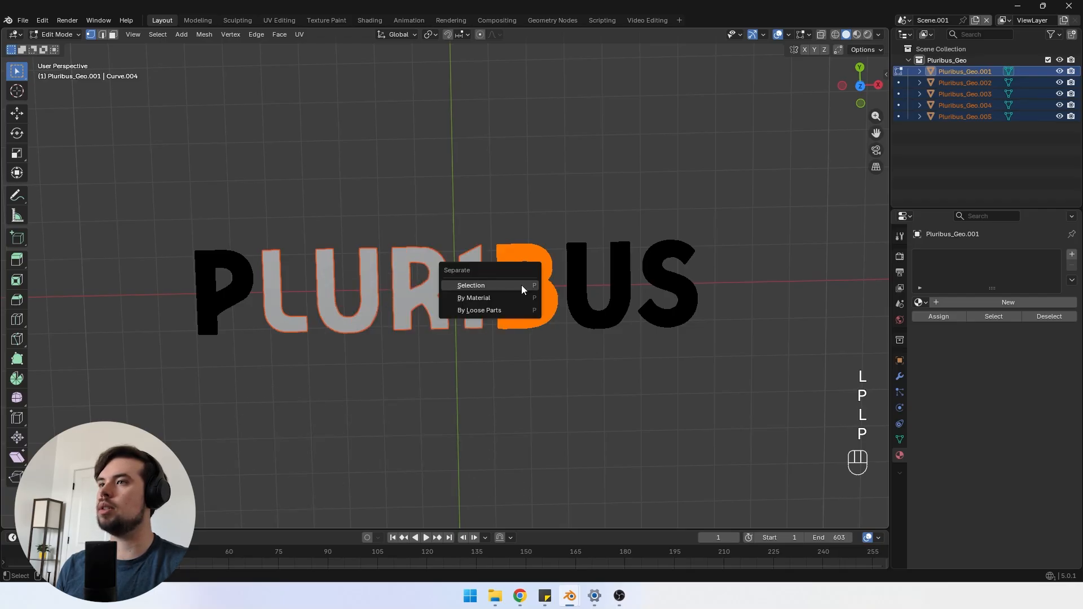
pyautogui.press('Return')
pyautogui.press('l')
pyautogui.press('p')
pyautogui.press('Return')
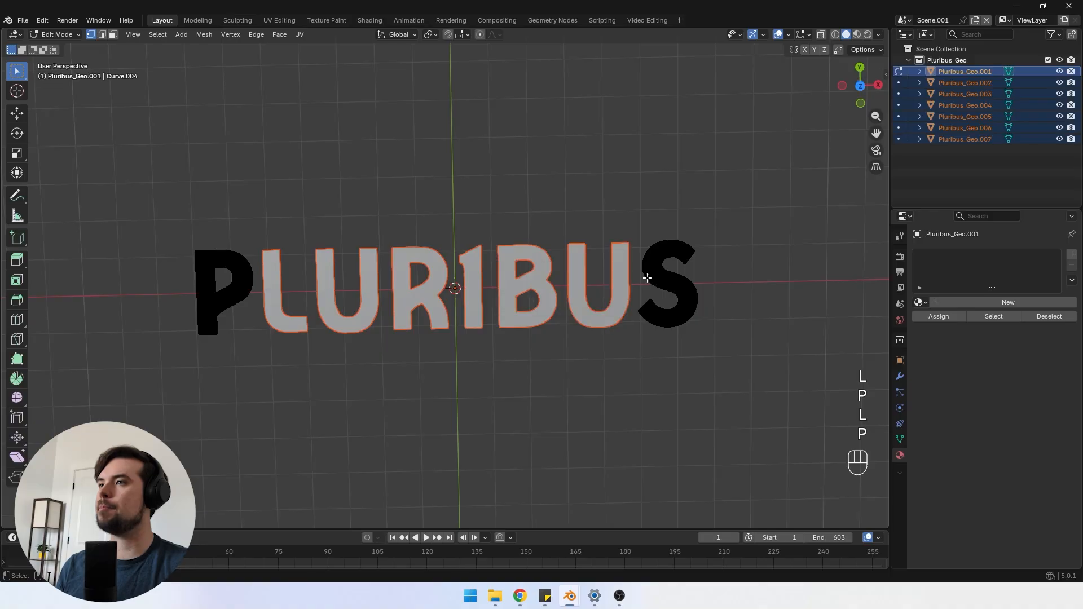
pyautogui.press('l')
pyautogui.press('p')
pyautogui.click(655, 275)
# Step: In Object Mode, select all the letter objects and set their origins to the center of mass (surface)
pyautogui.scroll(-3, 632, 288)
pyautogui.moveTo(592, 324); pyautogui.dragTo(576, 308, button='middle')
pyautogui.scroll(3, 507, 308)
pyautogui.press('Tab')
pyautogui.moveTo(722, 368); pyautogui.dragTo(195, 268)
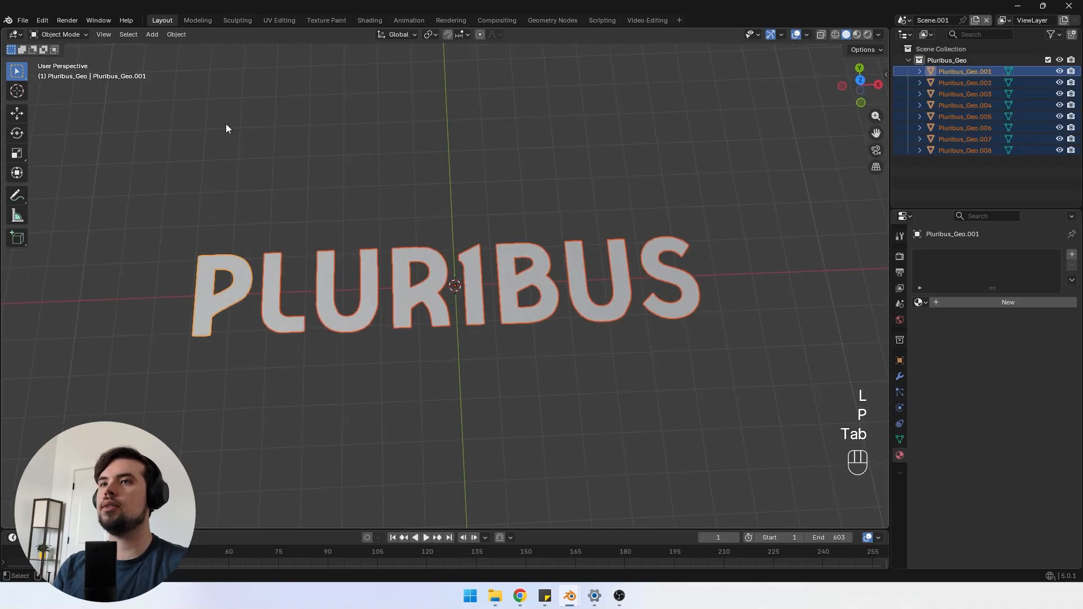
pyautogui.click(189, 35)
pyautogui.moveTo(221, 59)
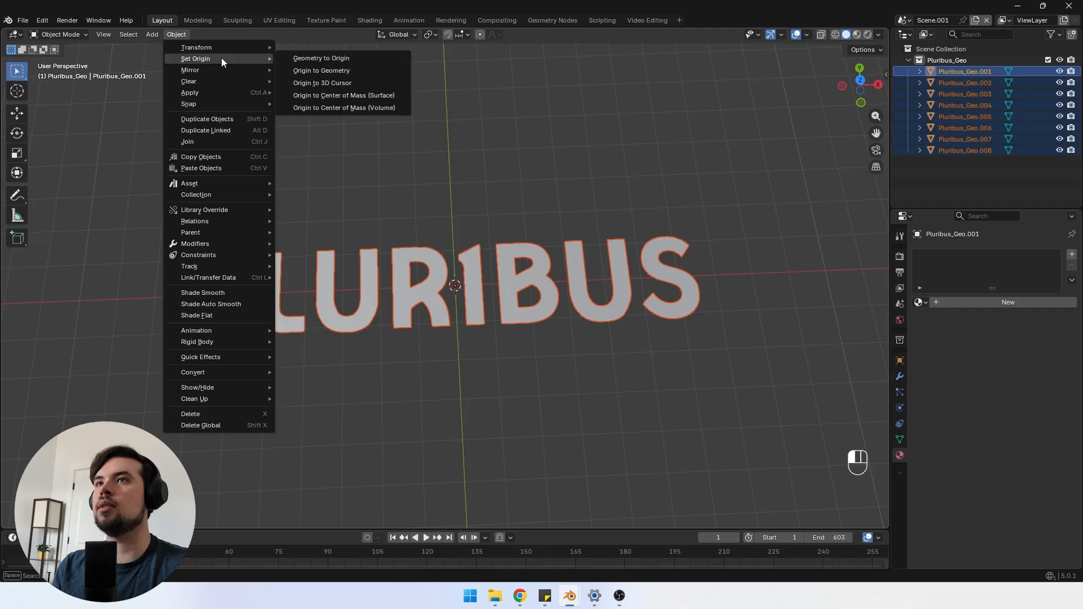
pyautogui.click(342, 98)
pyautogui.moveTo(293, 300); pyautogui.dragTo(289, 334, button='middle')
pyautogui.scroll(-2, 299, 333)
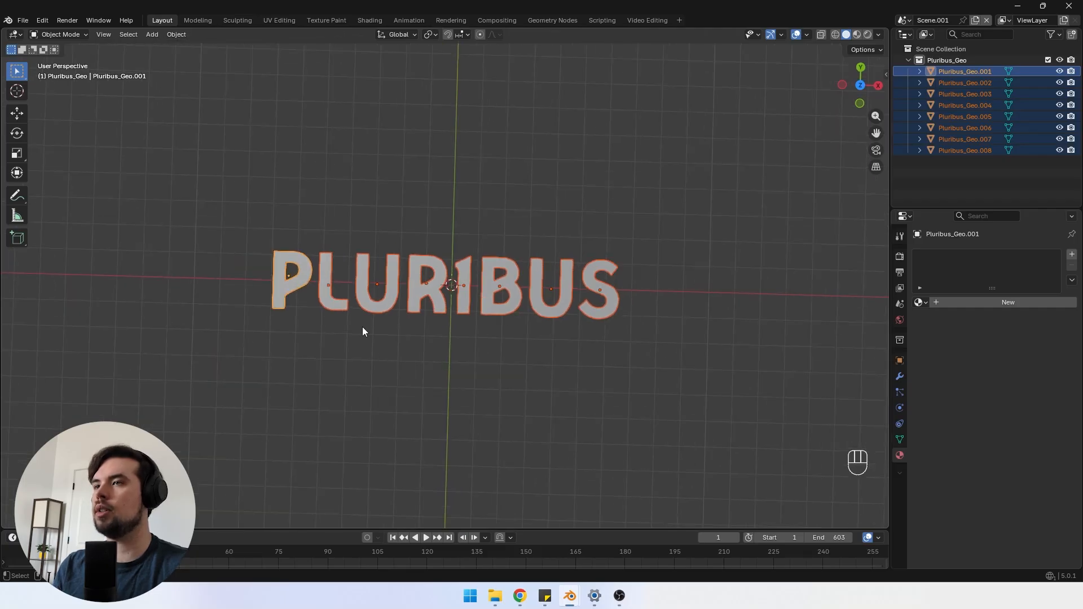
# Step: Select only the P and, in the Geometry Nodes workspace, add a Geometry Nodes modifier to it
pyautogui.scroll(1, 372, 327)
pyautogui.moveTo(706, 382); pyautogui.dragTo(243, 201)
pyautogui.click(317, 276)
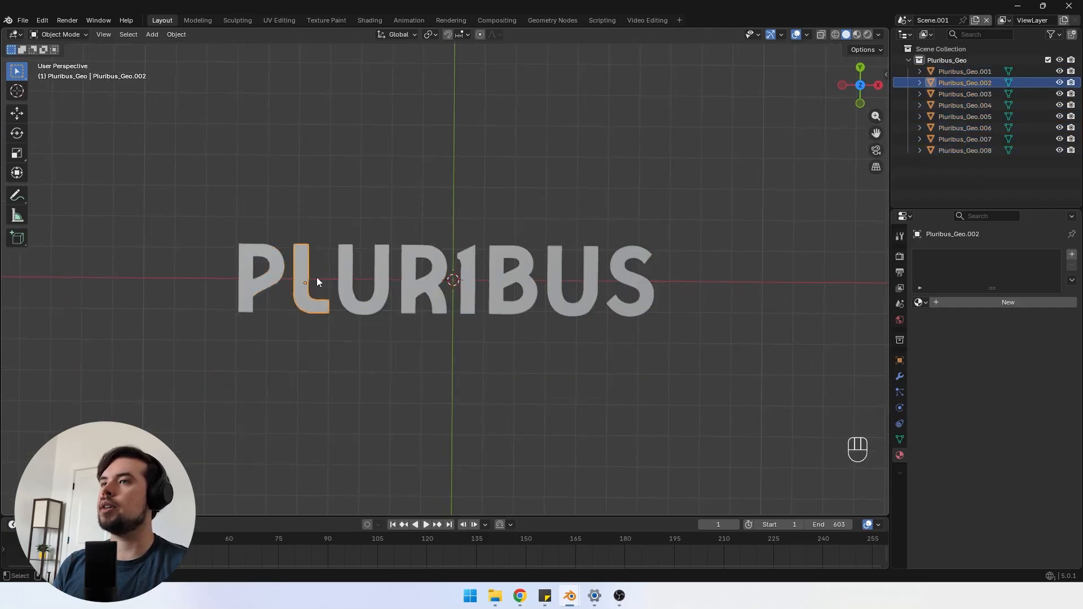
pyautogui.click(279, 253)
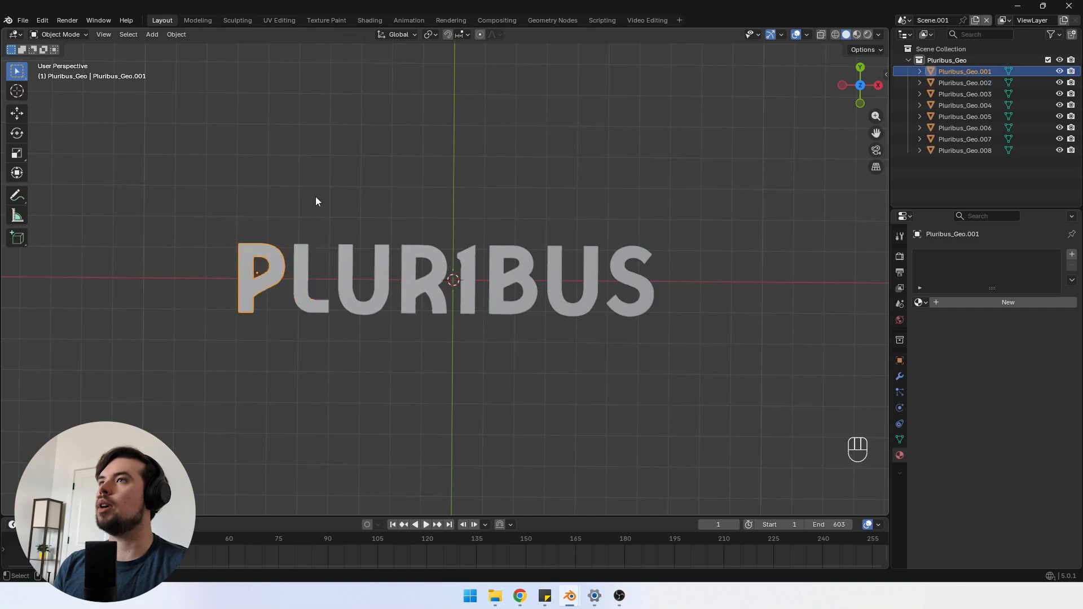
pyautogui.click(529, 22)
pyautogui.moveTo(527, 161); pyautogui.dragTo(622, 238, button='middle')
pyautogui.scroll(2, 618, 244)
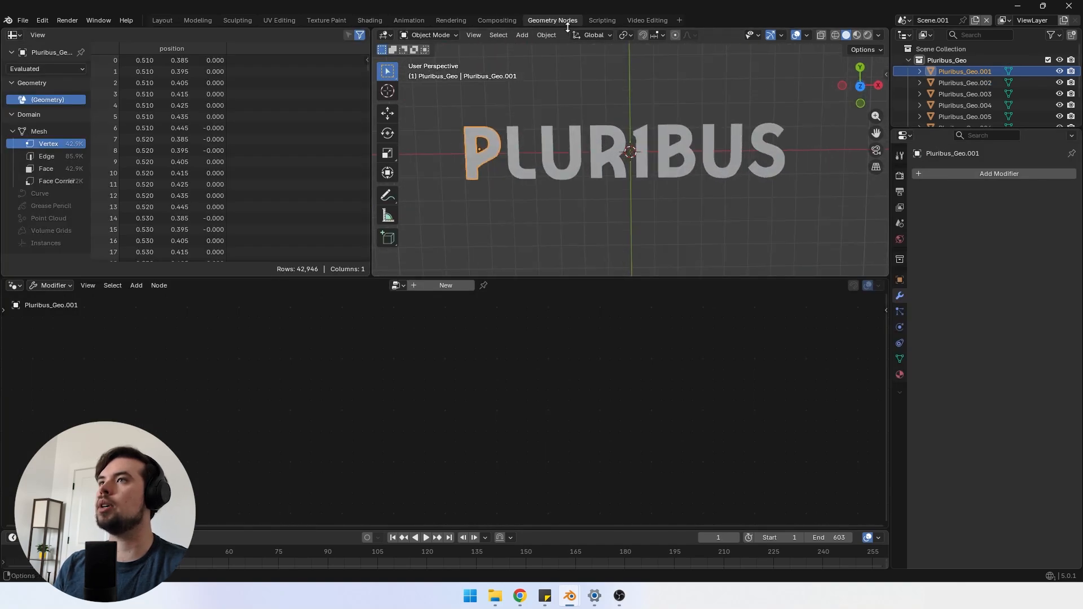
pyautogui.click(927, 175)
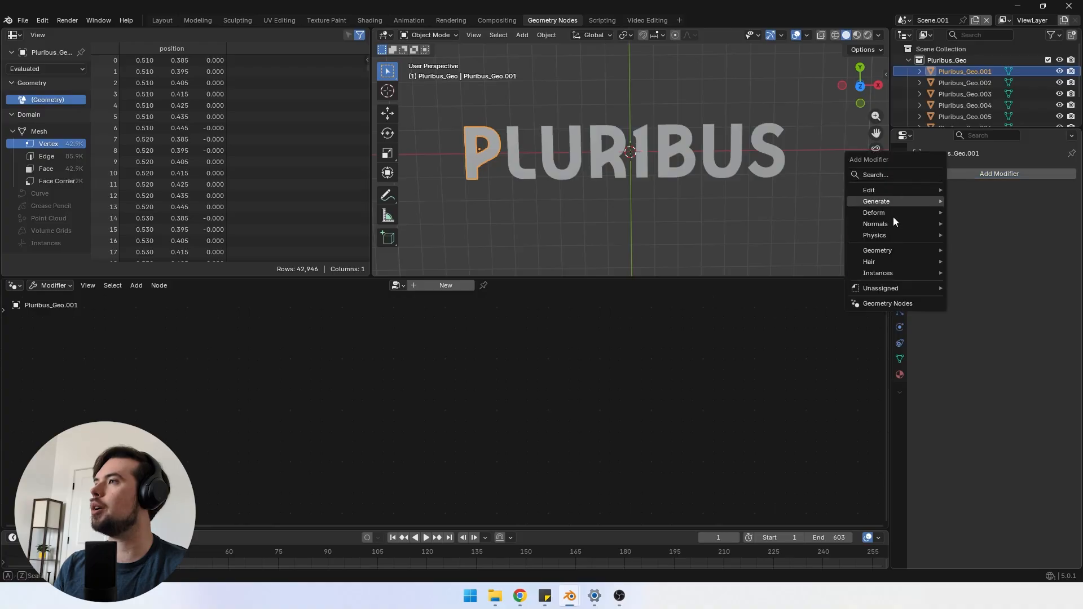
pyautogui.click(876, 304)
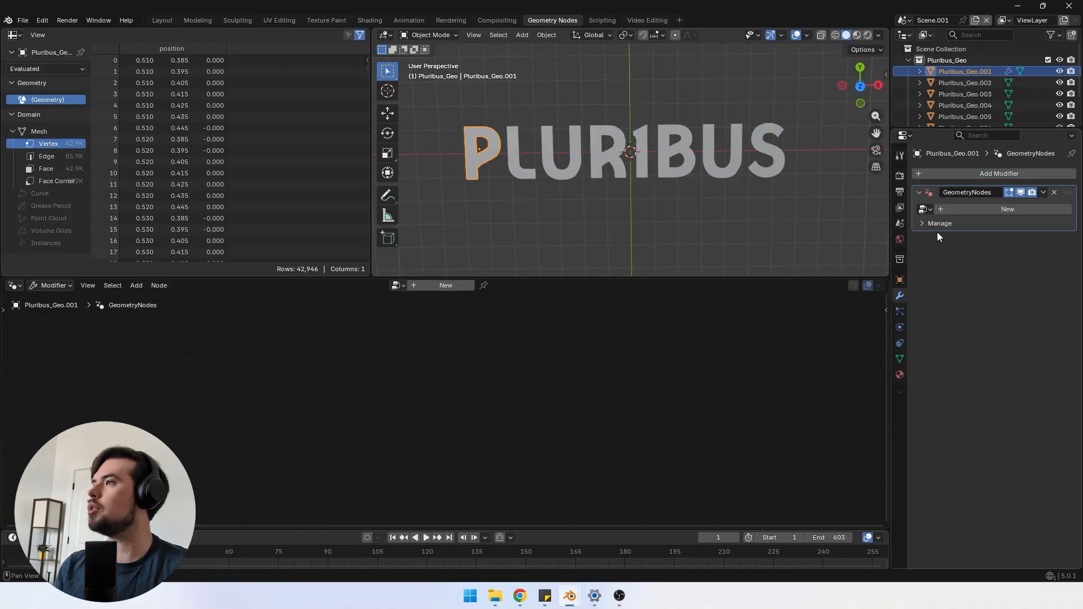
# Step: Replace the spreadsheet with a Video Sequencer that shows Scene with the intro reference video, in Preview view
pyautogui.click(16, 36)
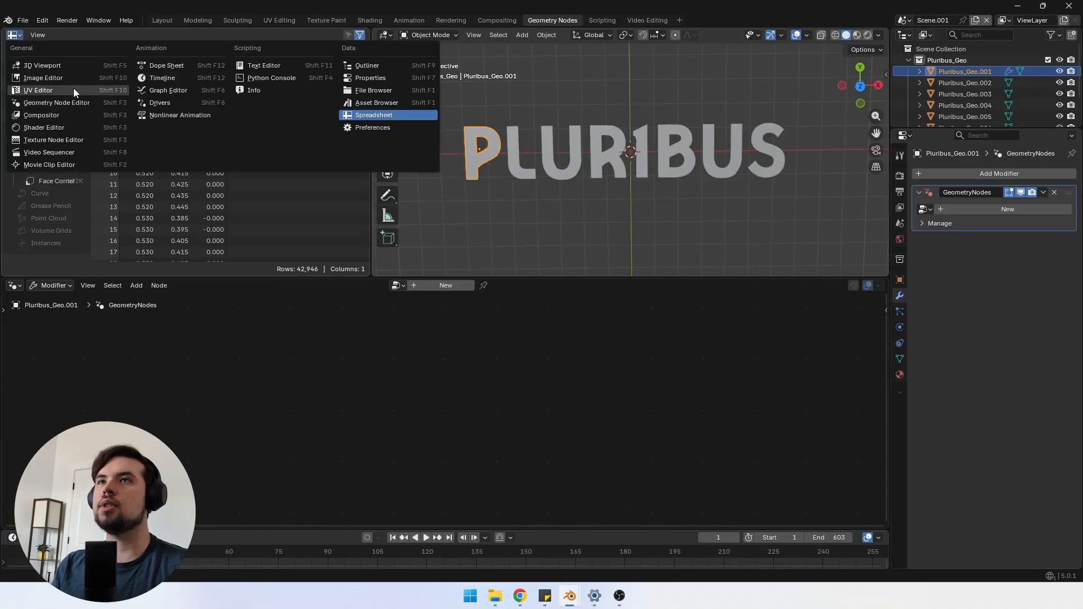
pyautogui.click(62, 153)
pyautogui.scroll(-1, 217, 118)
pyautogui.moveTo(218, 117); pyautogui.dragTo(232, 112, button='middle')
pyautogui.click(281, 35)
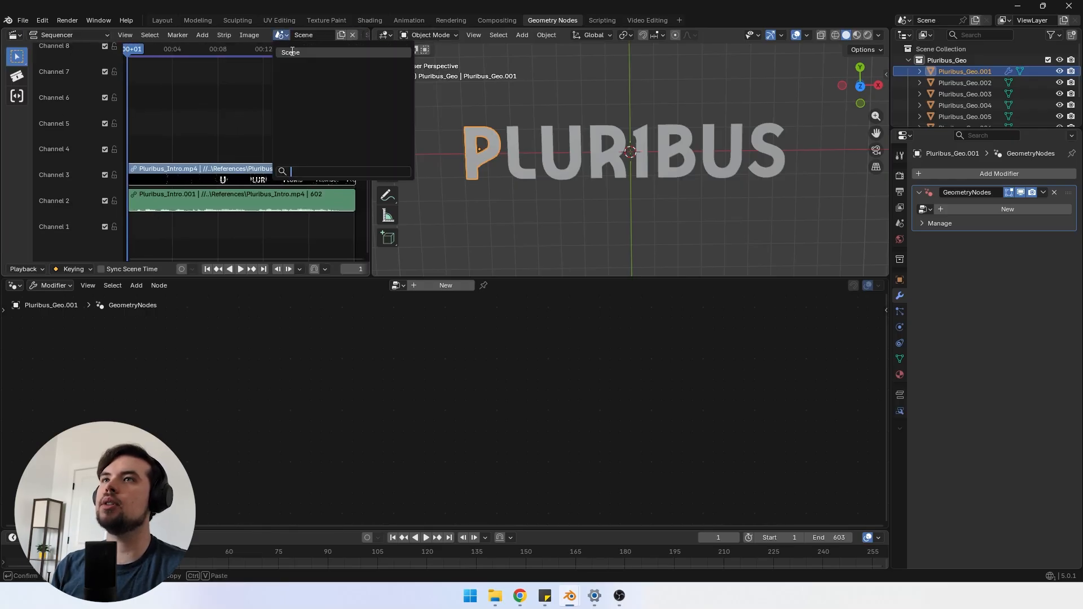
pyautogui.click(292, 52)
pyautogui.moveTo(181, 151); pyautogui.dragTo(179, 147, button='middle')
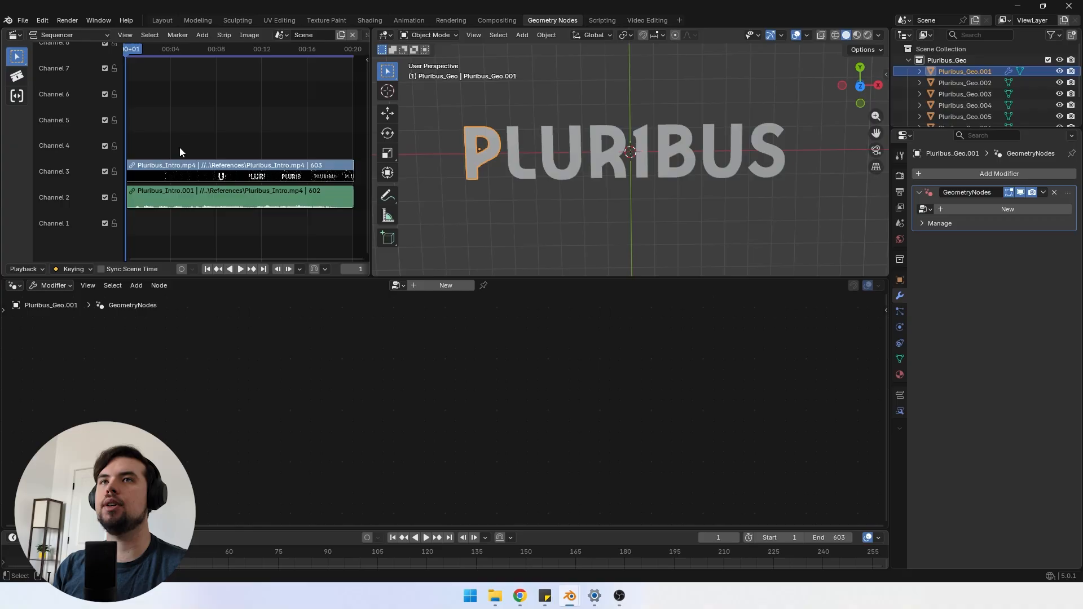
pyautogui.click(59, 39)
pyautogui.click(54, 75)
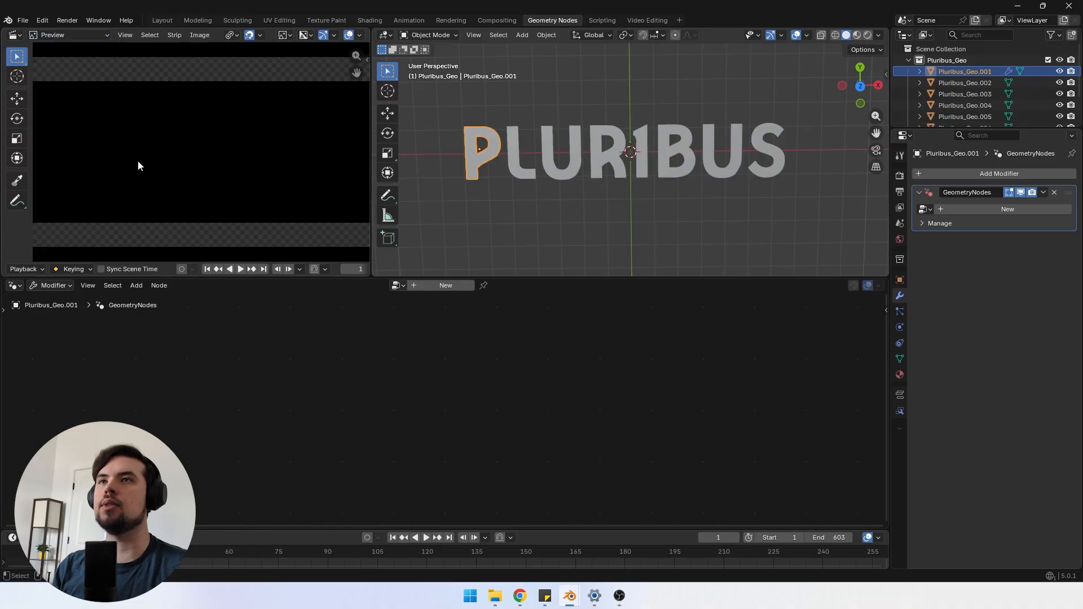
# Step: Fit the whole frame range in the timeline and scrub the reference video to frame 64
pyautogui.moveTo(354, 528); pyautogui.dragTo(333, 401)
pyautogui.scroll(-6, 294, 451)
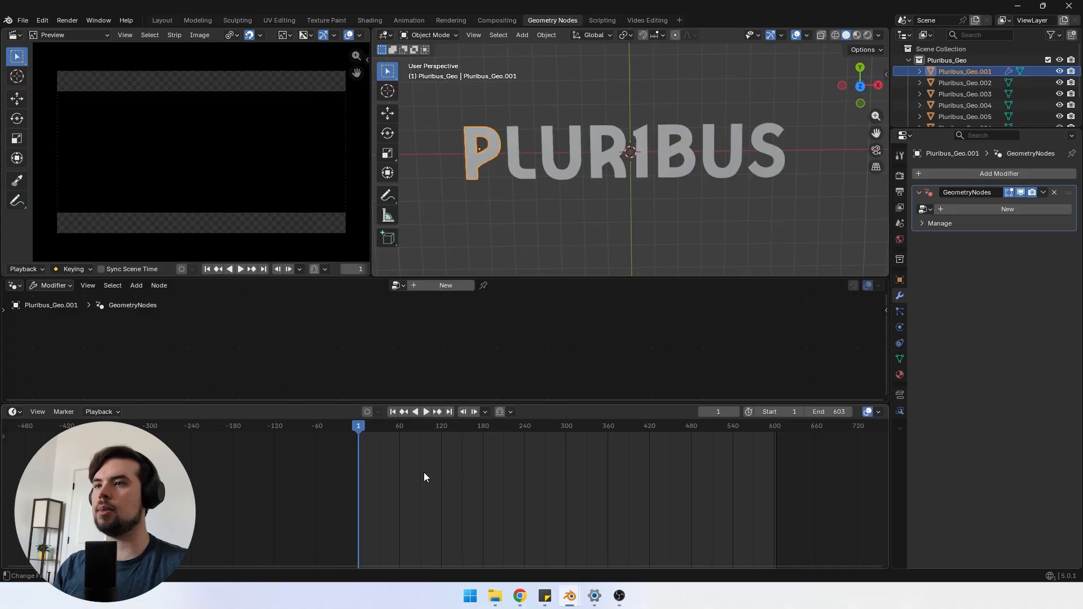
pyautogui.press('Home')
pyautogui.moveTo(211, 428); pyautogui.dragTo(266, 470)
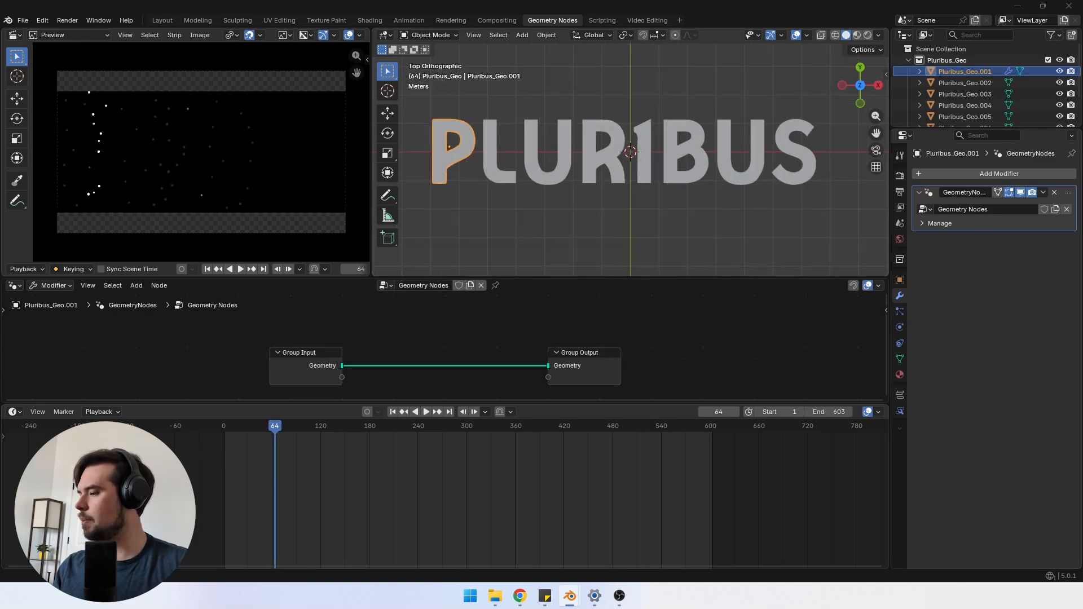
# Step: Name the P's geometry node group Plurbs_Text and save the file
pyautogui.click(973, 210)
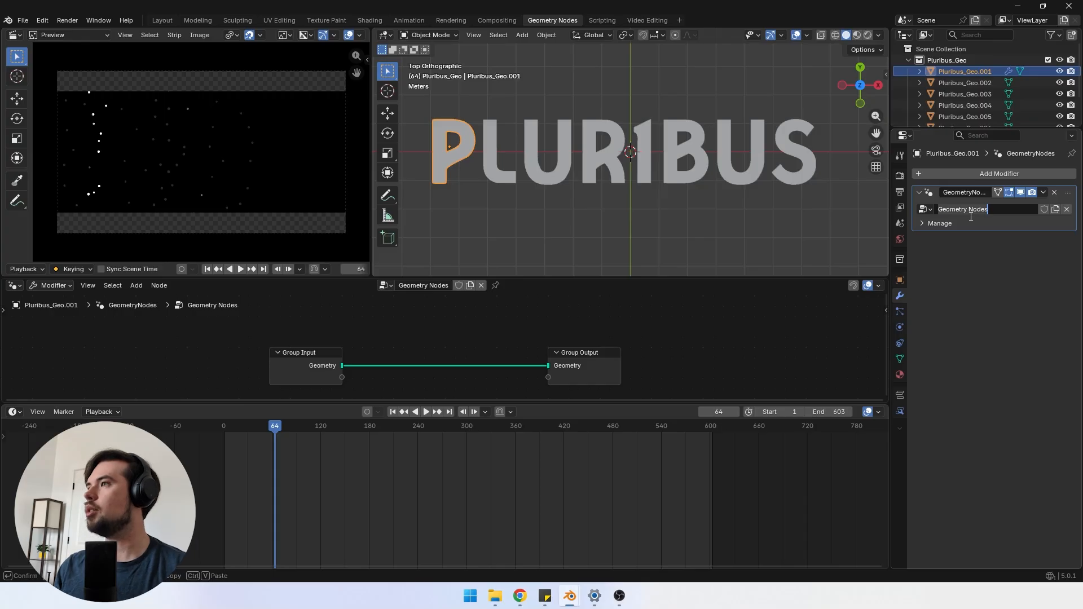
pyautogui.write('Plurbs_Text')
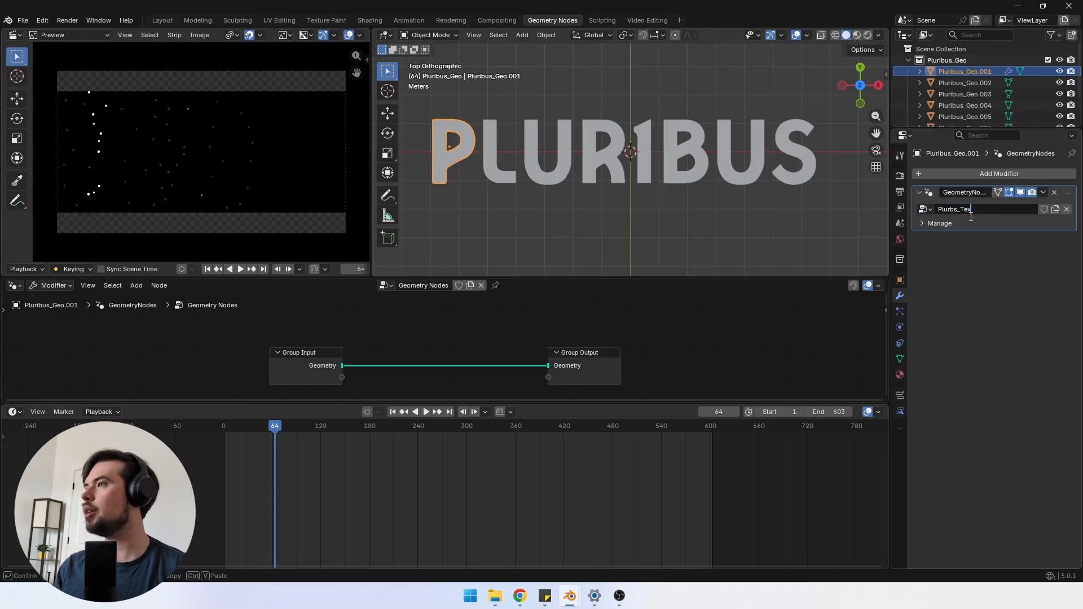
pyautogui.press('Return')
pyautogui.hotkey('ctrl', 's')
pyautogui.scroll(-1, 549, 220)
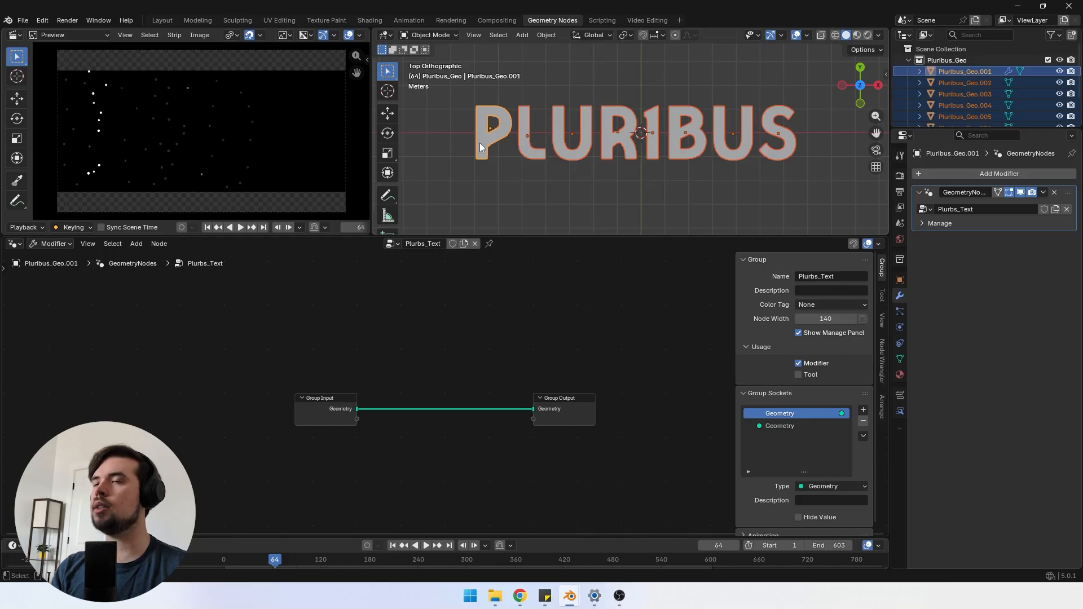
# Step: Search the add-on preferences for "copy" and view the details of the Copy Attributes Menu add-on
pyautogui.click(44, 20)
pyautogui.click(54, 168)
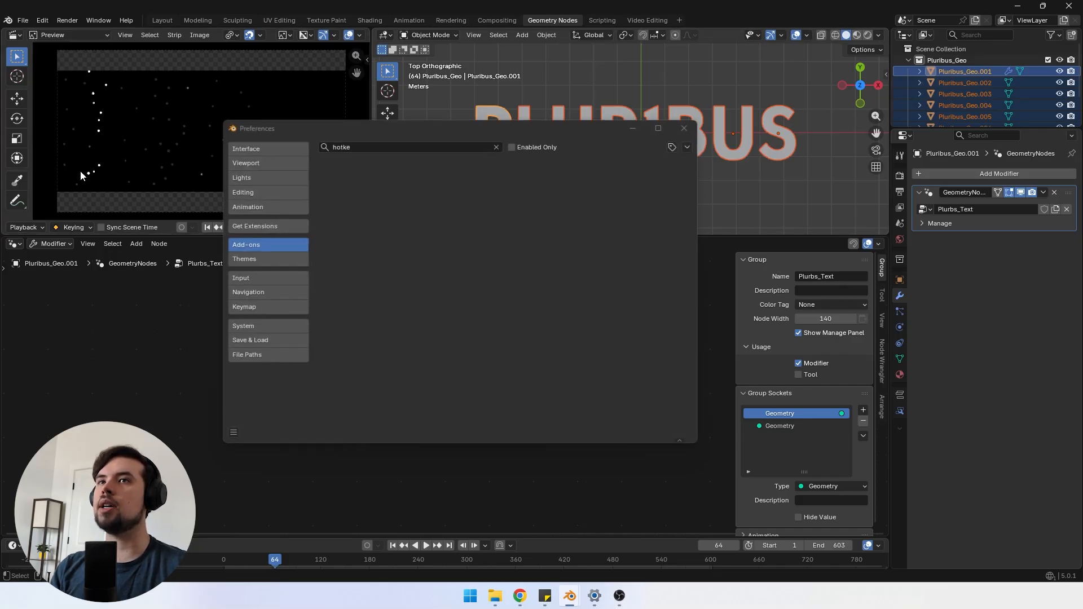
pyautogui.click(368, 146)
pyautogui.write('copy')
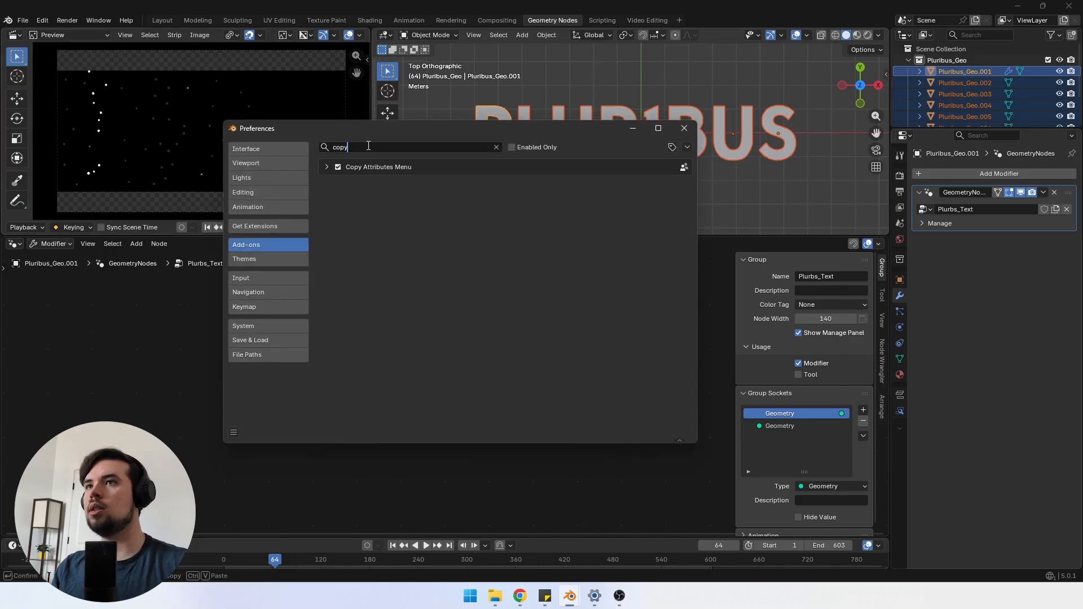
pyautogui.click(333, 169)
pyautogui.click(684, 128)
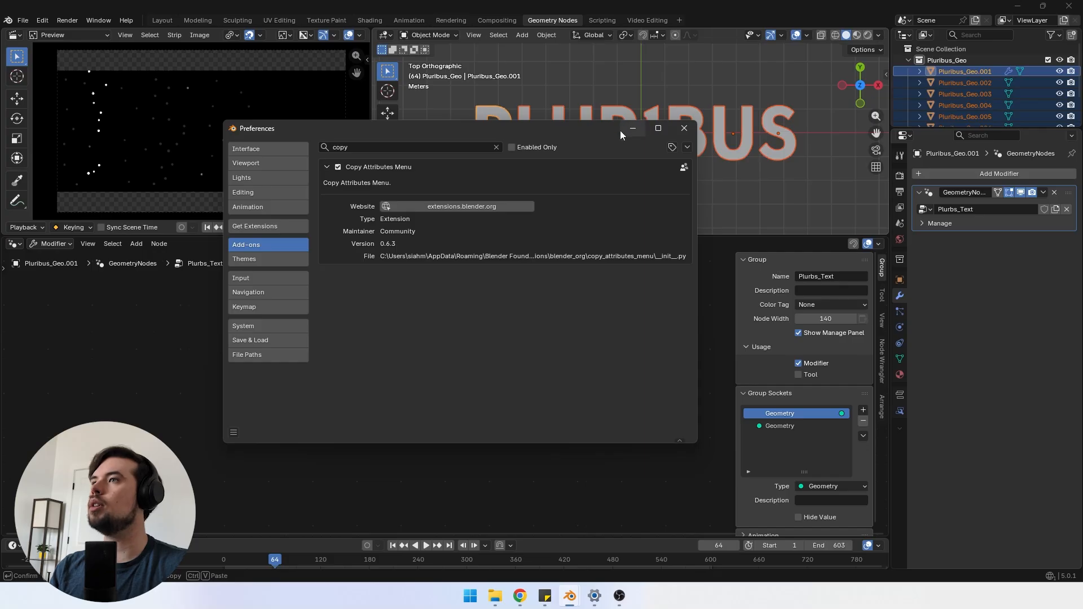
# Step: Try to copy the P's selected custom properties to the other selected letters
pyautogui.hotkey('ctrl', 'c')
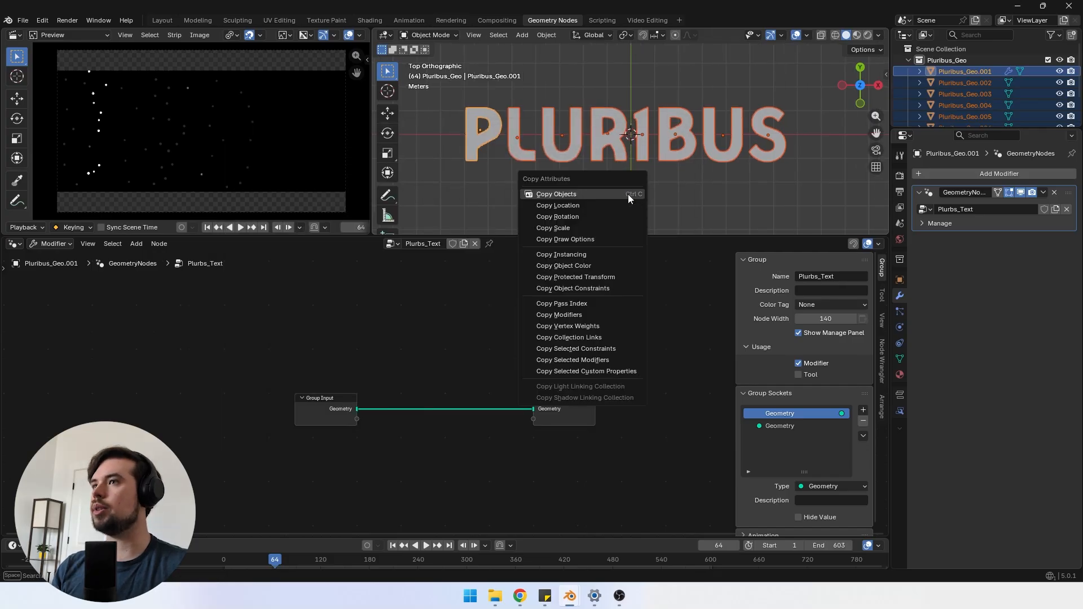
pyautogui.click(586, 374)
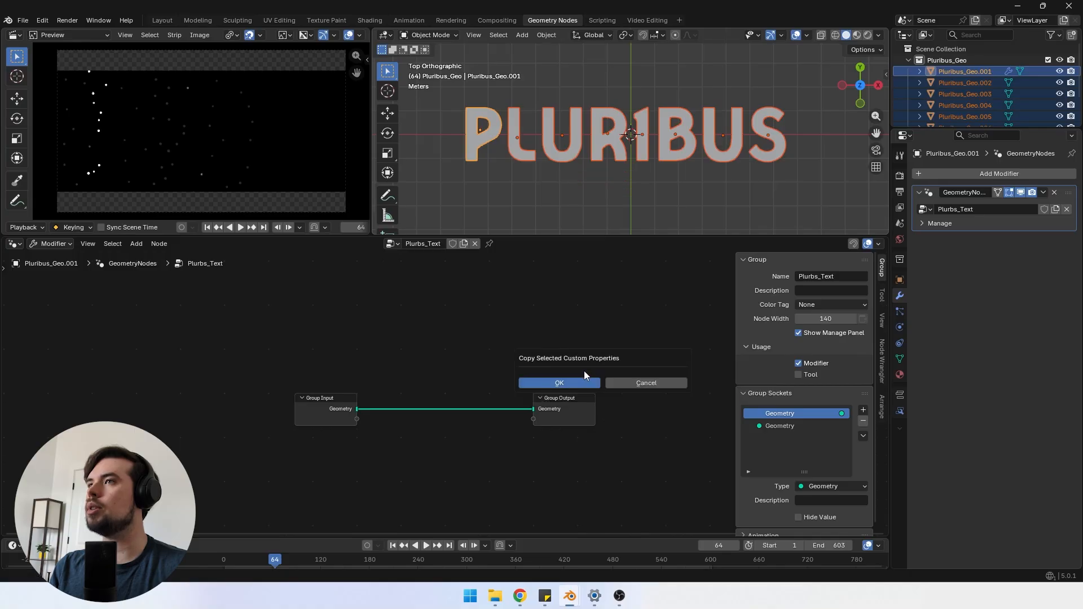
pyautogui.click(564, 385)
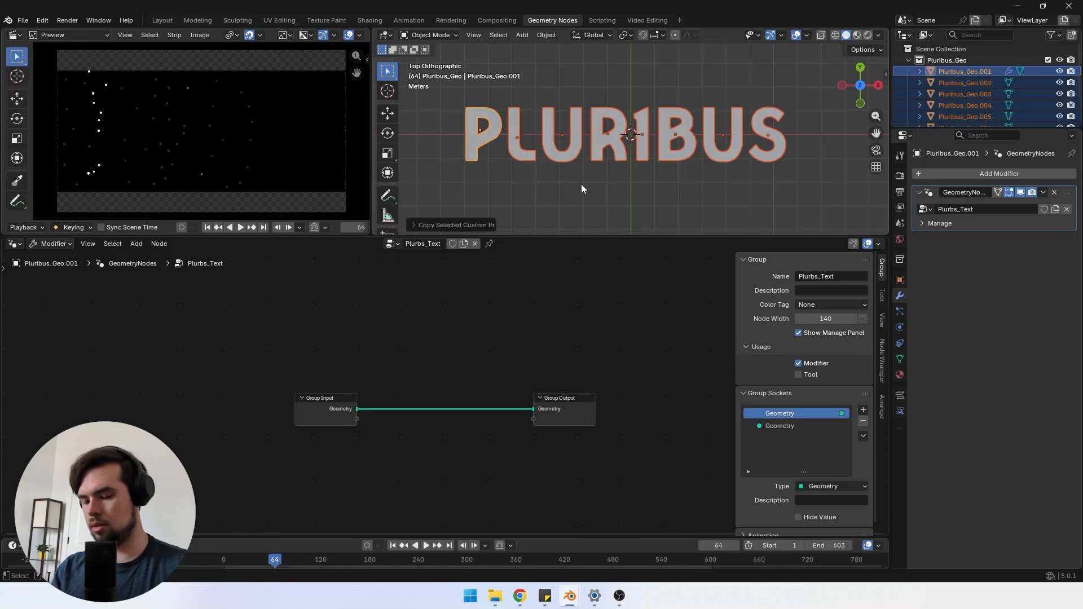
# Step: Copy the GeometryNodes modifier from the P to all the other selected letters with Copy Selected Modifiers
pyautogui.hotkey('ctrl', 'c')
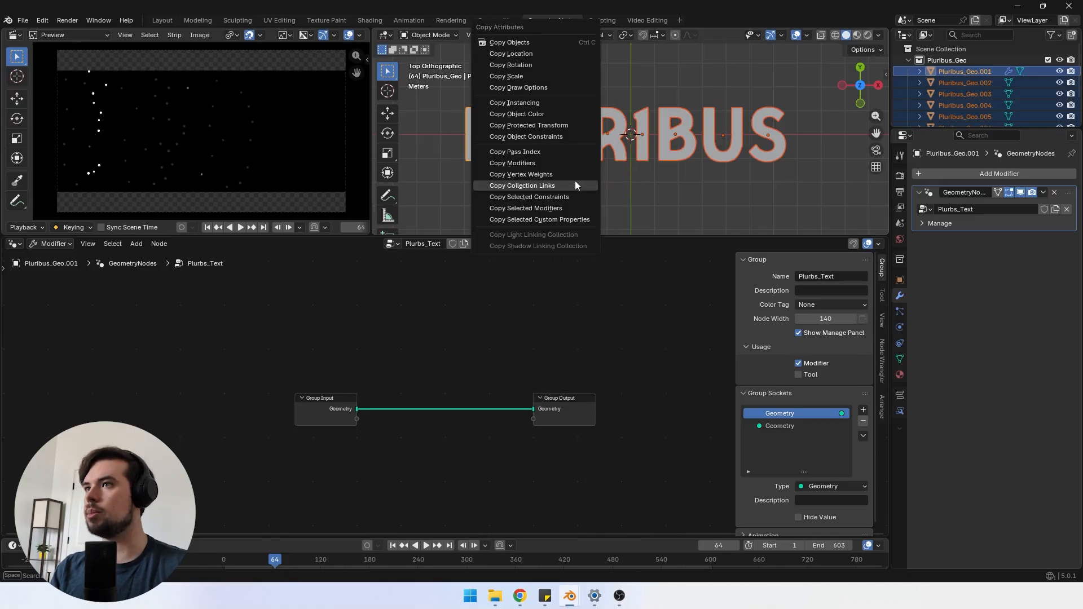
pyautogui.click(564, 208)
pyautogui.click(550, 210)
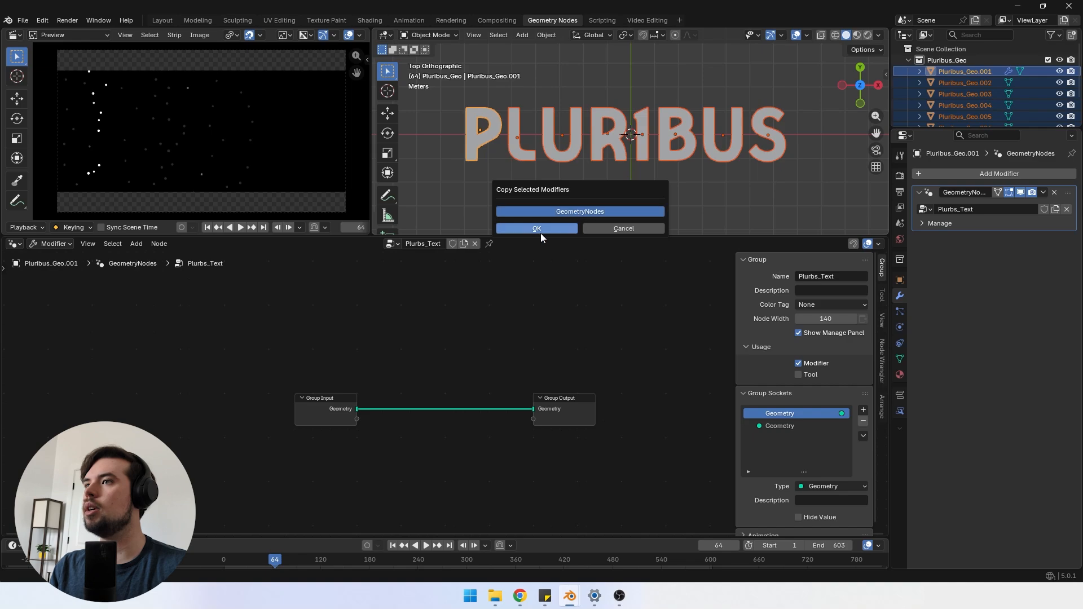
pyautogui.click(545, 232)
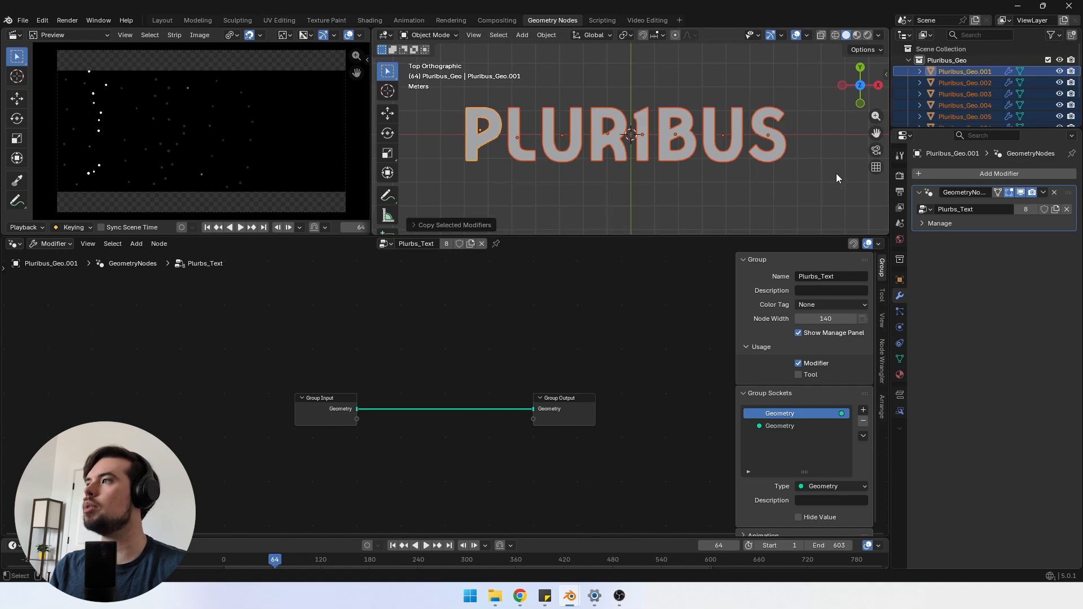
# Step: Select the L, R, first U, 1, B and second U in turn to check each one's modifier
pyautogui.click(523, 139)
pyautogui.click(604, 150)
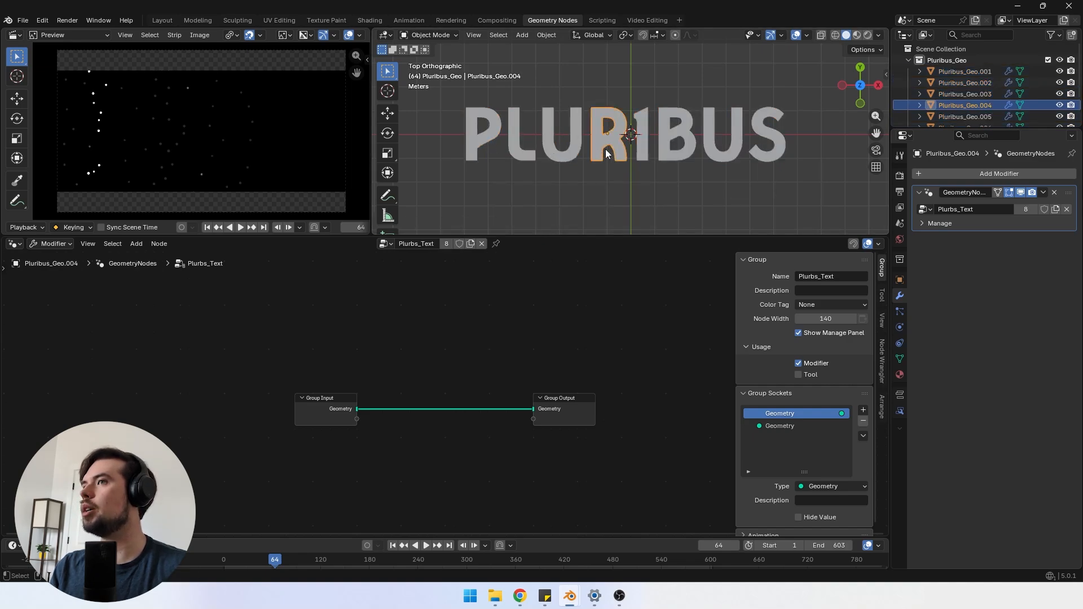
pyautogui.click(573, 148)
pyautogui.click(650, 147)
pyautogui.click(669, 144)
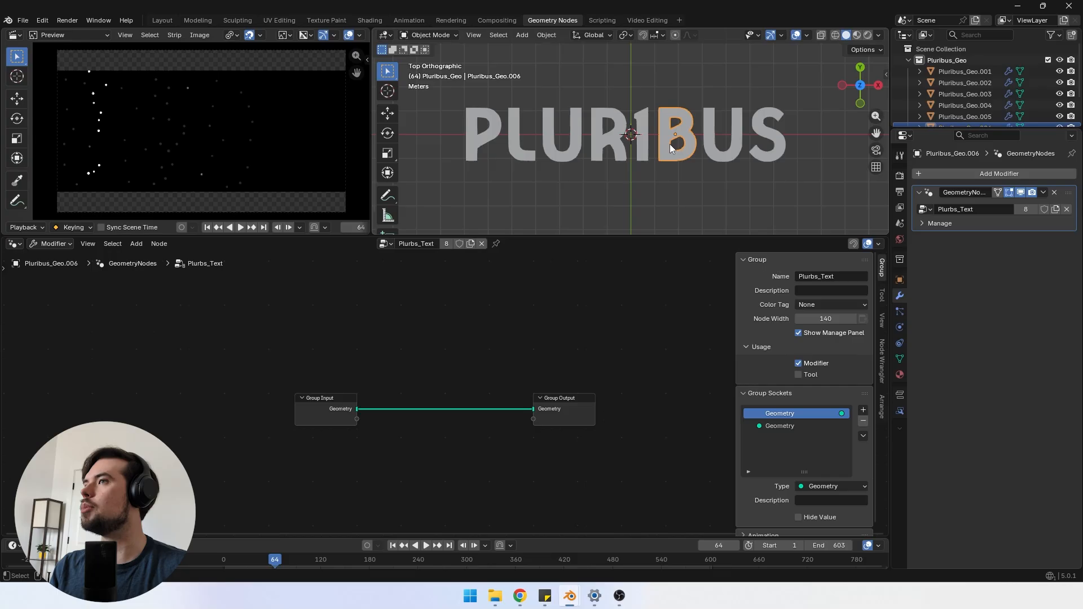
pyautogui.click(716, 154)
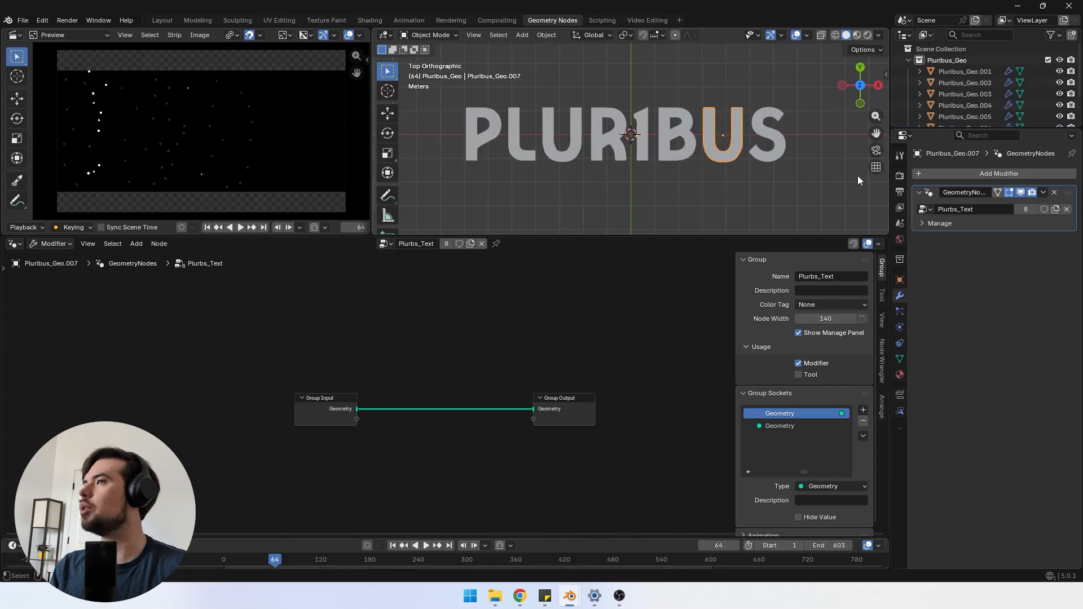
# Step: Select the P, hide the node editor's sidebar and move the Group Input node farther from the Group Output
pyautogui.click(477, 148)
pyautogui.moveTo(347, 404); pyautogui.dragTo(362, 345, button='middle')
pyautogui.moveTo(731, 318); pyautogui.dragTo(824, 320)
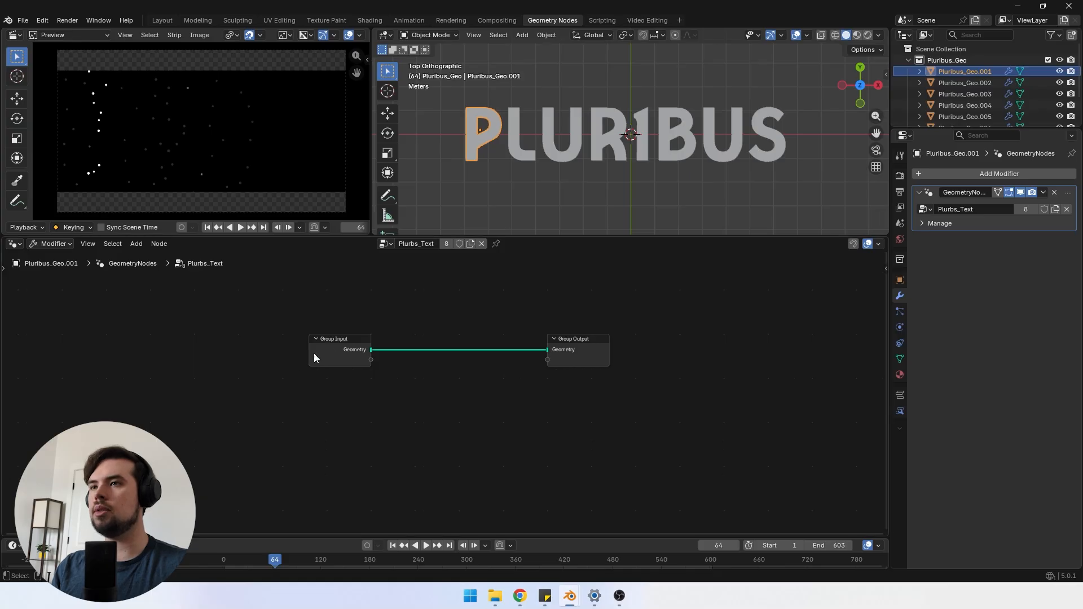
pyautogui.moveTo(313, 353); pyautogui.dragTo(177, 360)
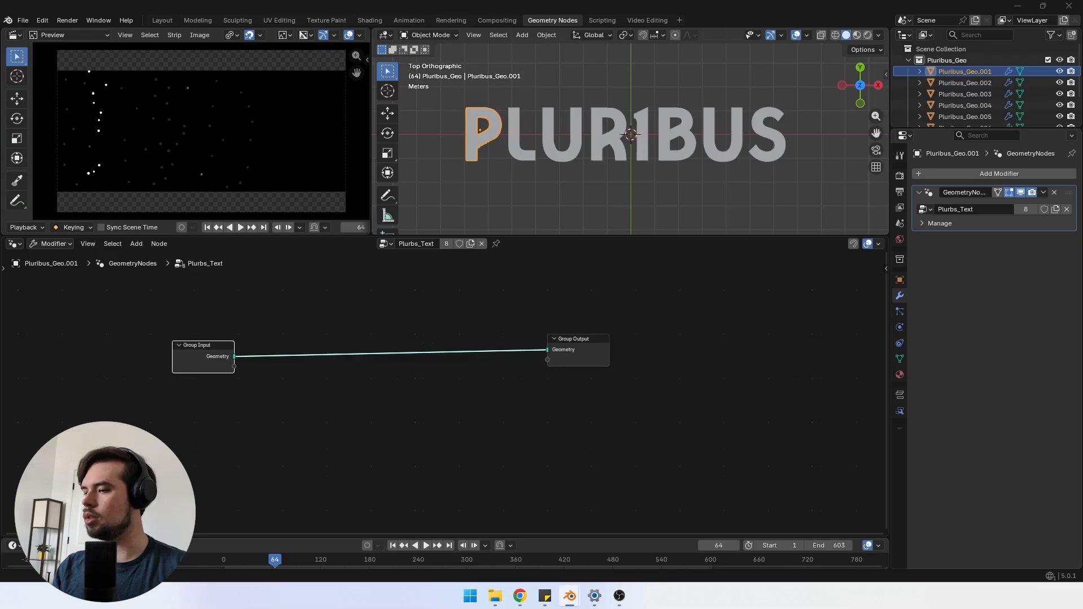
# Step: Add a Mesh to Points node fed by the Group Input geometry and connect its points to the Group Output
pyautogui.moveTo(236, 317); pyautogui.dragTo(333, 374)
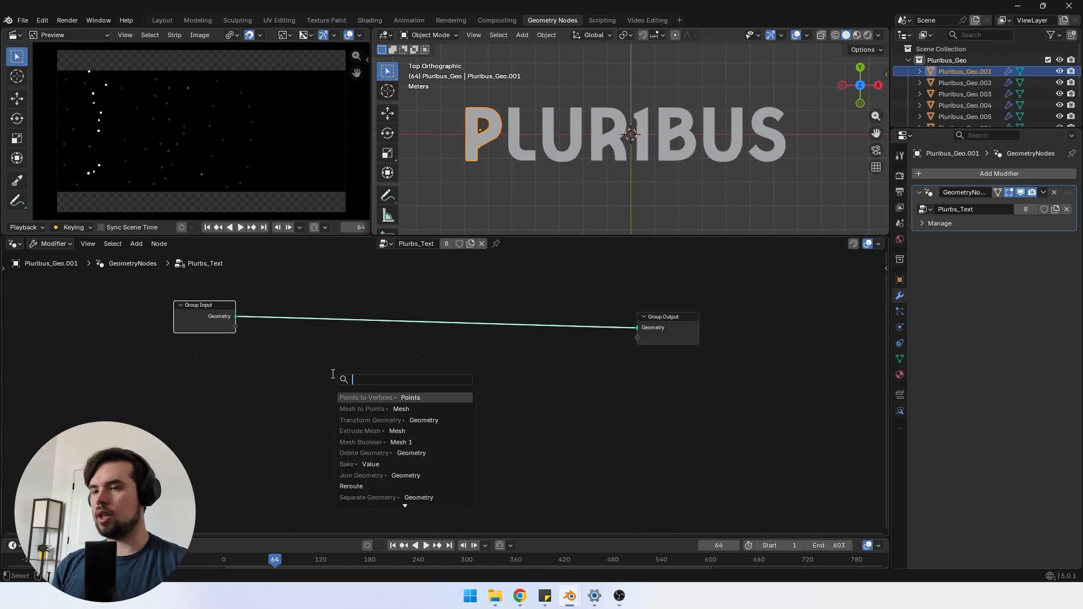
pyautogui.write('mesh')
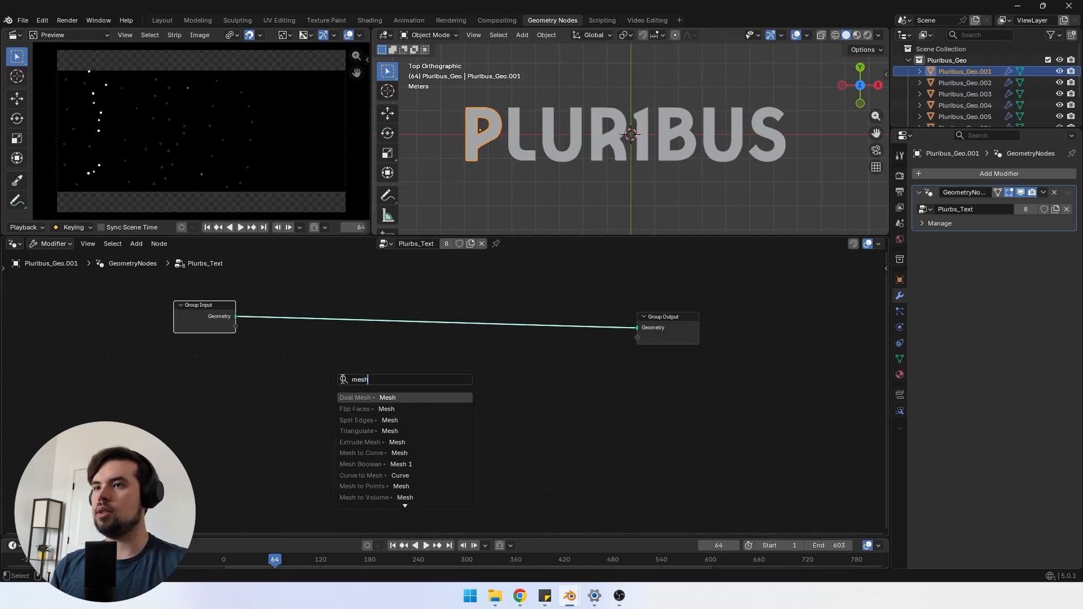
pyautogui.write(' to point')
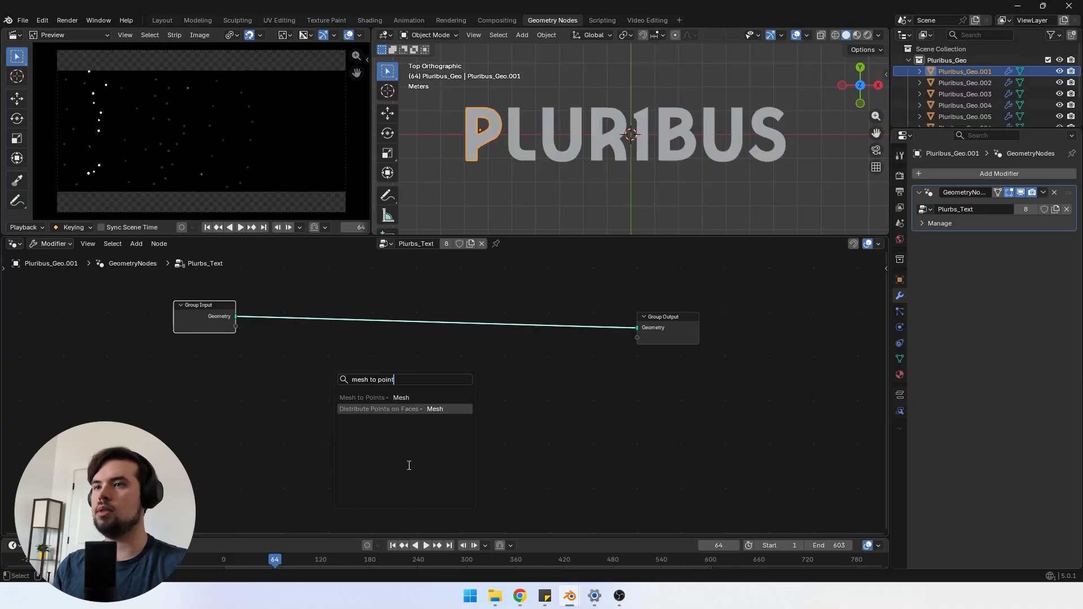
pyautogui.click(407, 398)
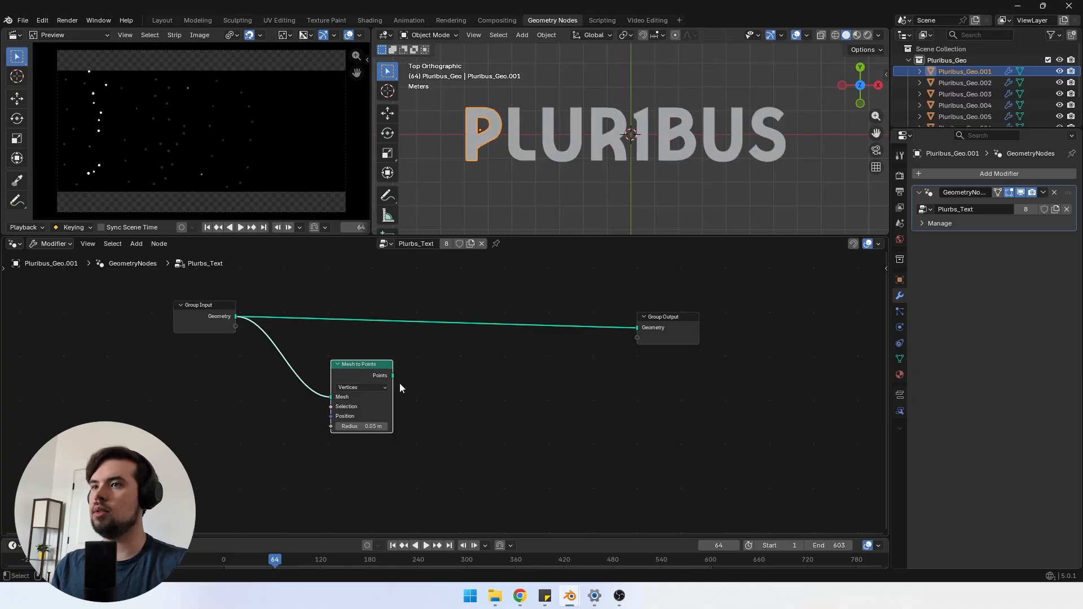
pyautogui.moveTo(393, 375); pyautogui.dragTo(637, 328)
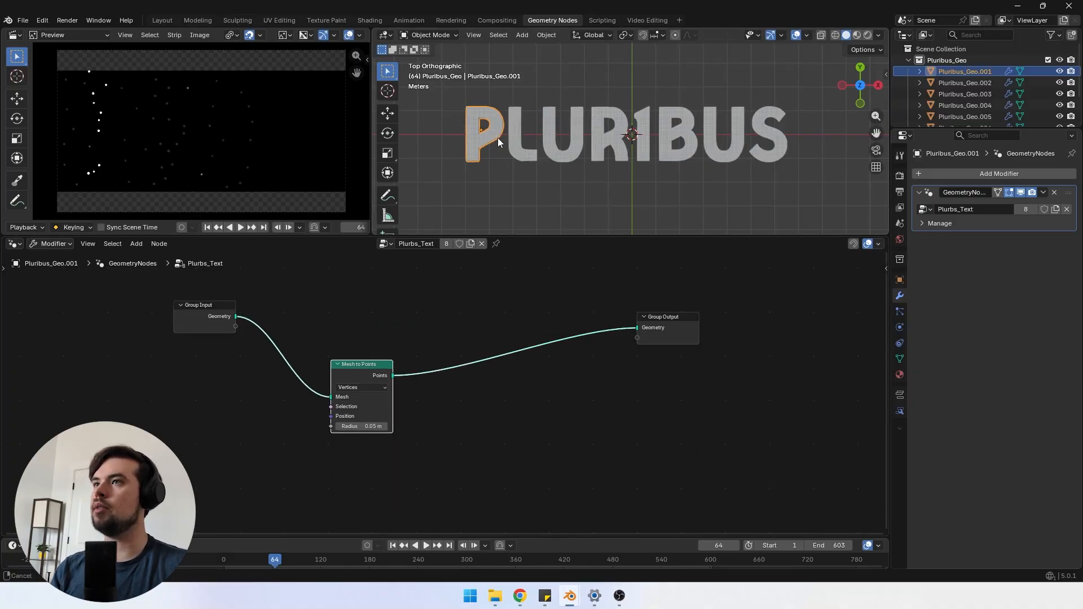
pyautogui.press('KP_Decimal')
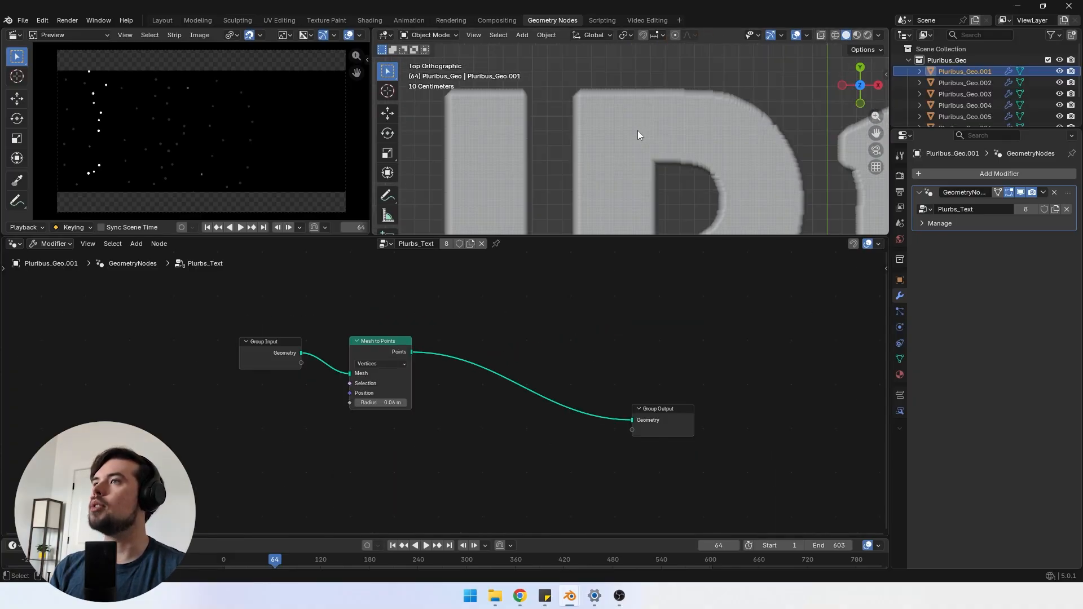
pyautogui.scroll(6, 568, 168)
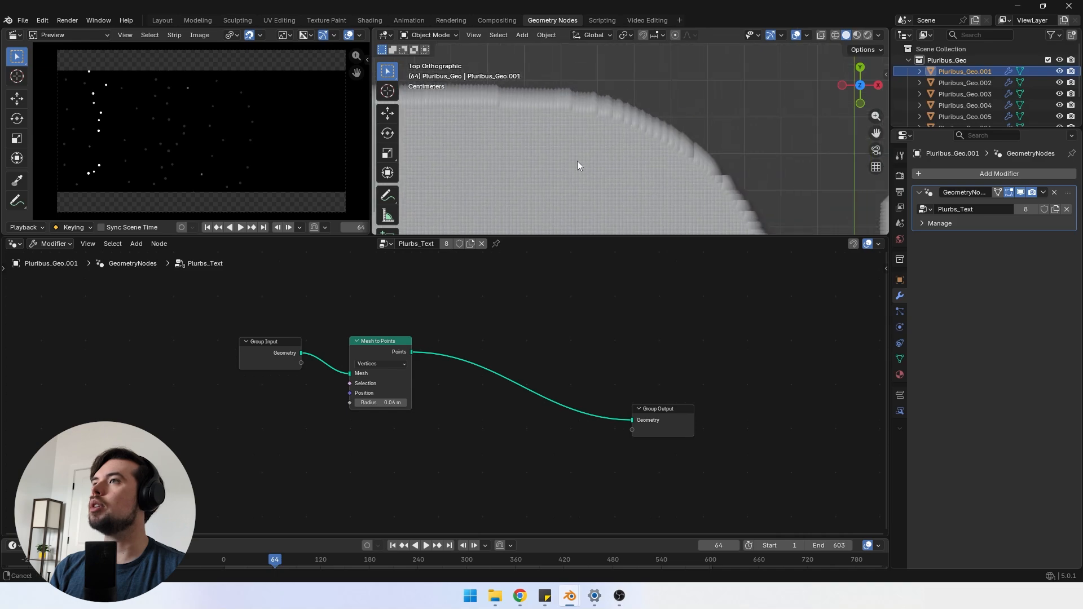
# Step: Set the Mesh to Points radius to 0.06 m and check the point density across the letters
pyautogui.moveTo(384, 403); pyautogui.dragTo(392, 403)
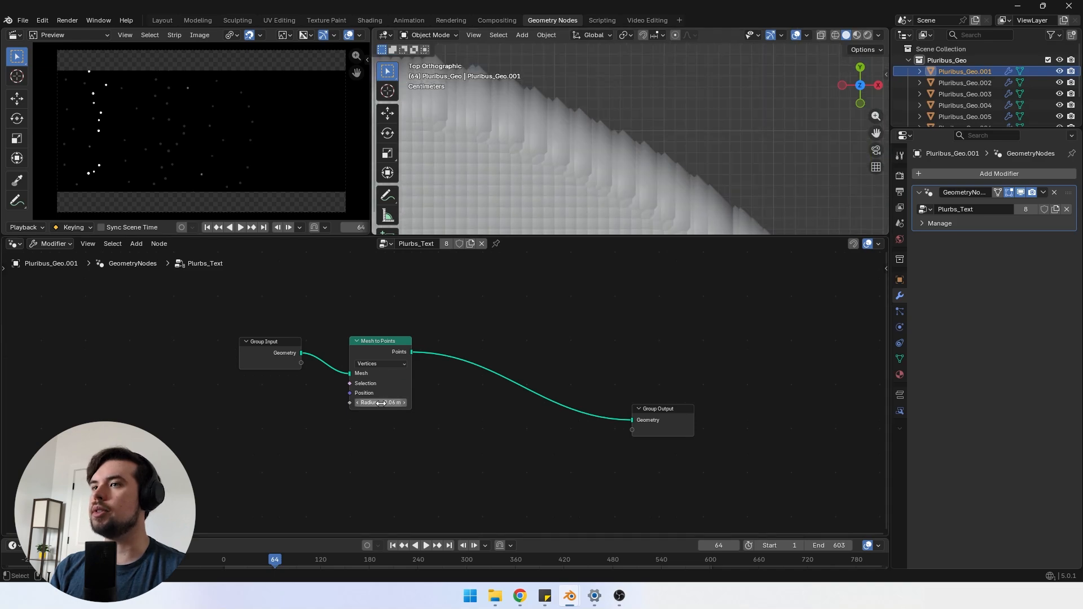
pyautogui.scroll(-3, 570, 188)
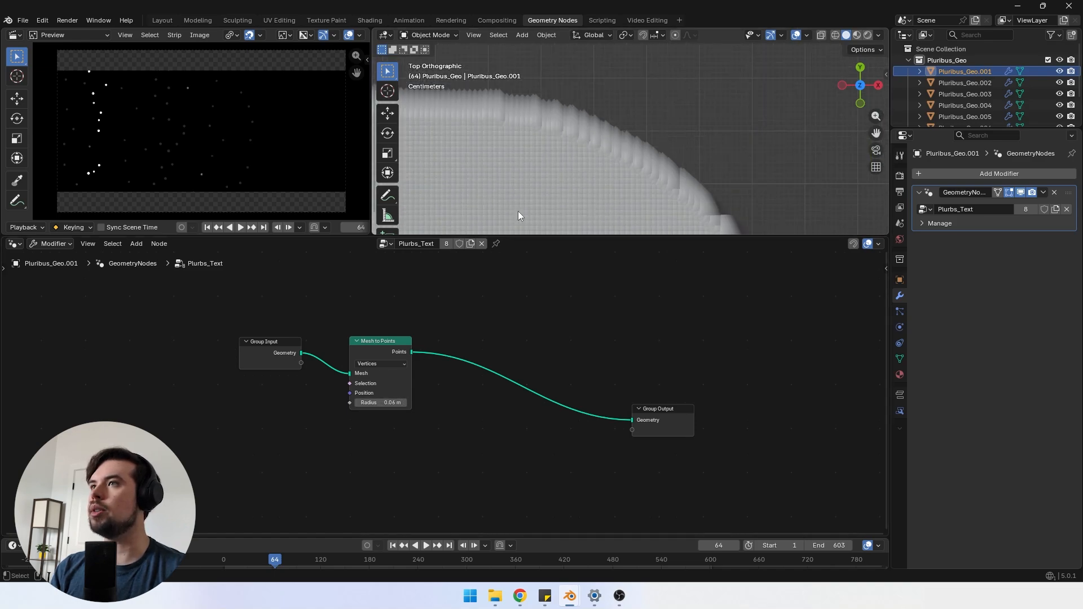
pyautogui.scroll(-2, 578, 180)
pyautogui.scroll(-2, 609, 111)
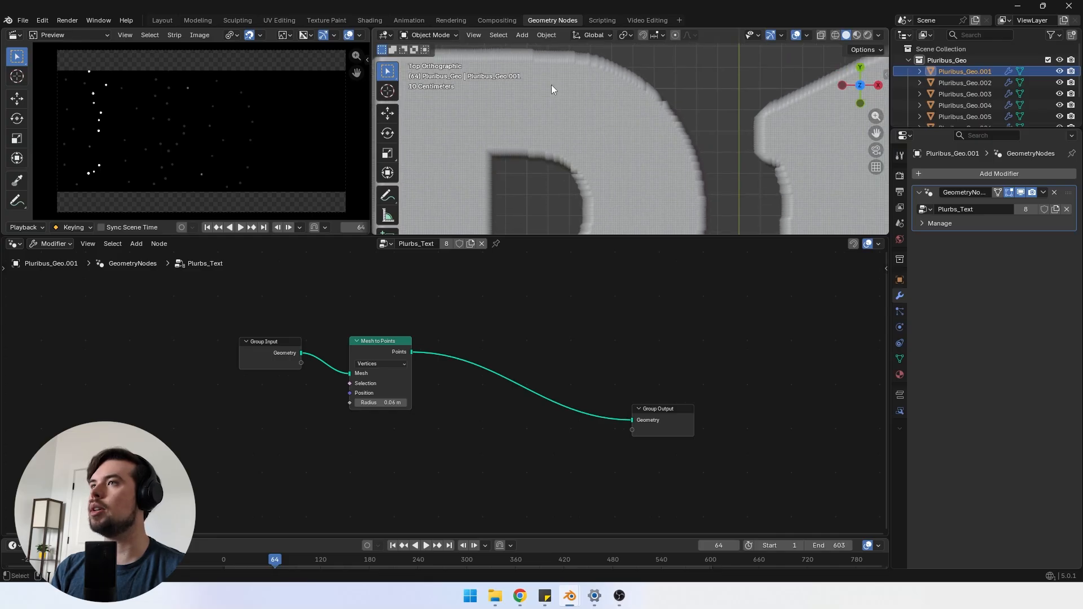
pyautogui.scroll(-5, 506, 149)
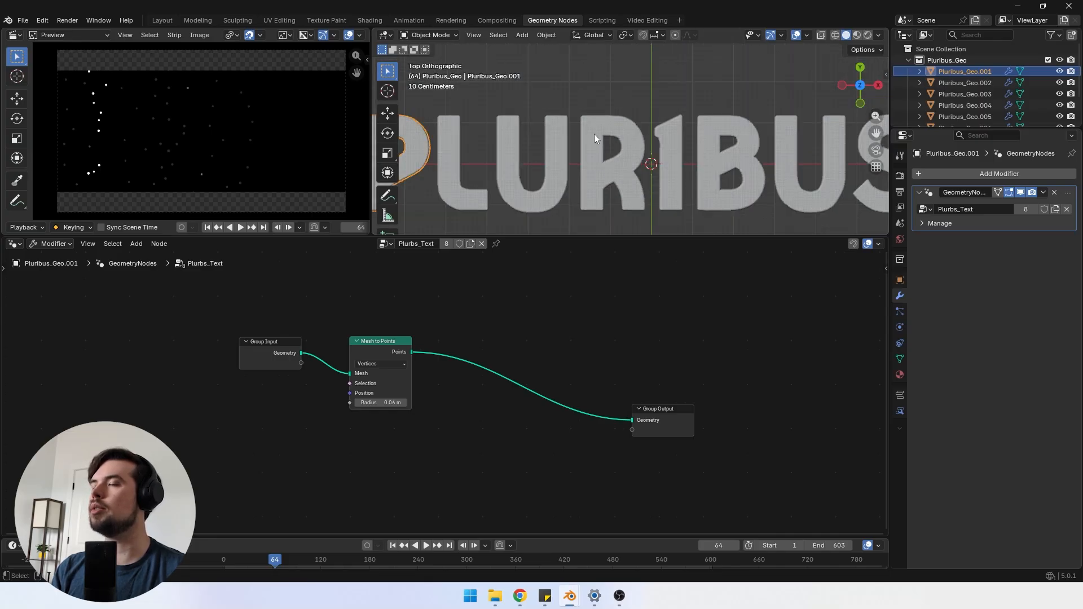
pyautogui.scroll(3, 594, 134)
# Step: Insert a Delete Geometry node between the Mesh to Points node and the Group Output
pyautogui.moveTo(455, 436); pyautogui.dragTo(455, 379, button='middle')
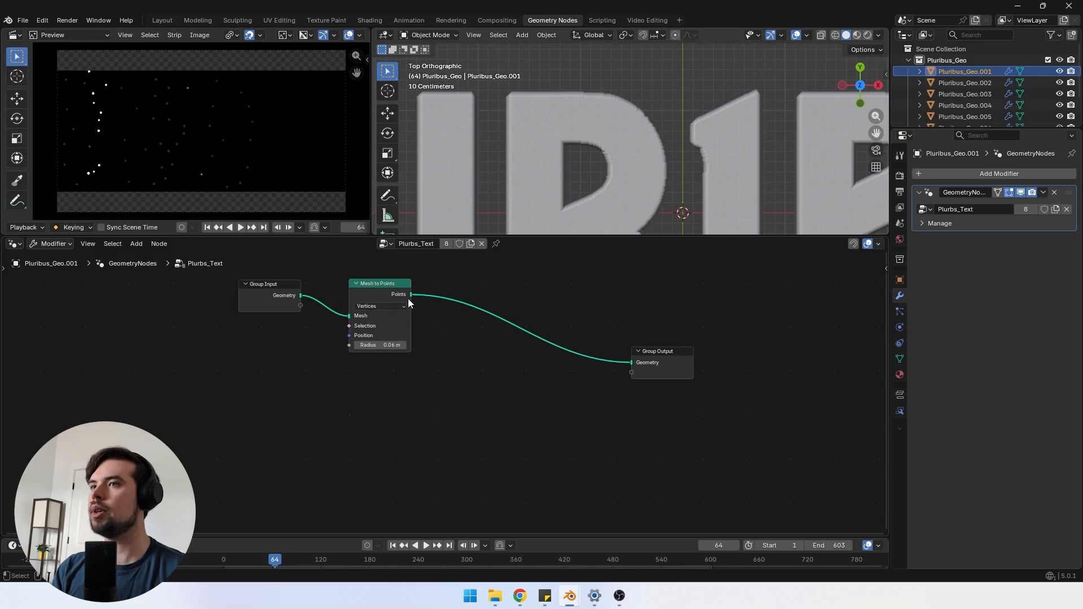
pyautogui.moveTo(411, 295); pyautogui.dragTo(501, 367)
pyautogui.write('dele')
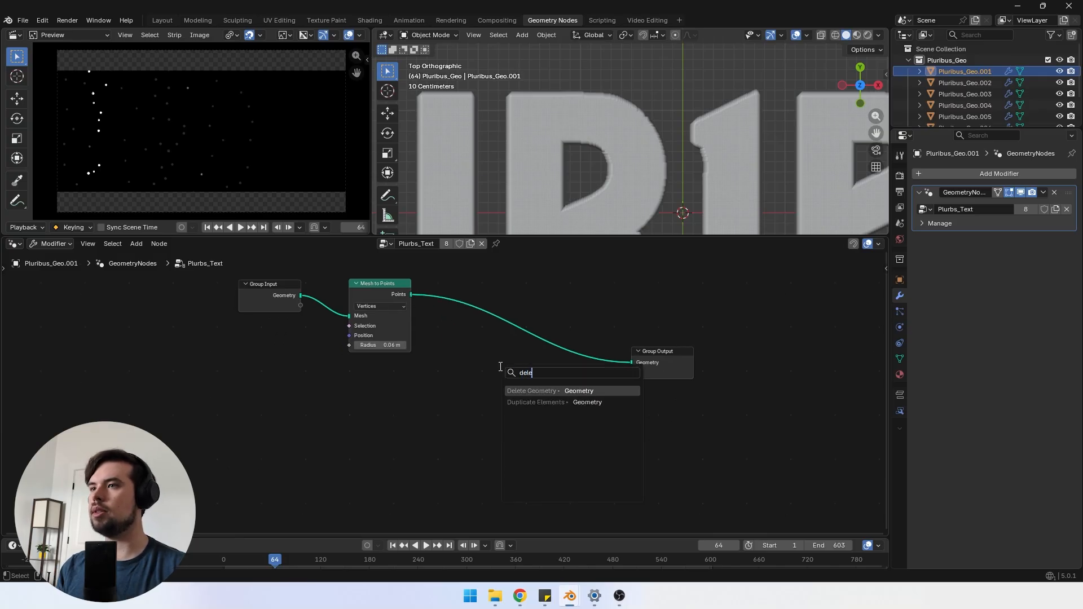
pyautogui.click(569, 391)
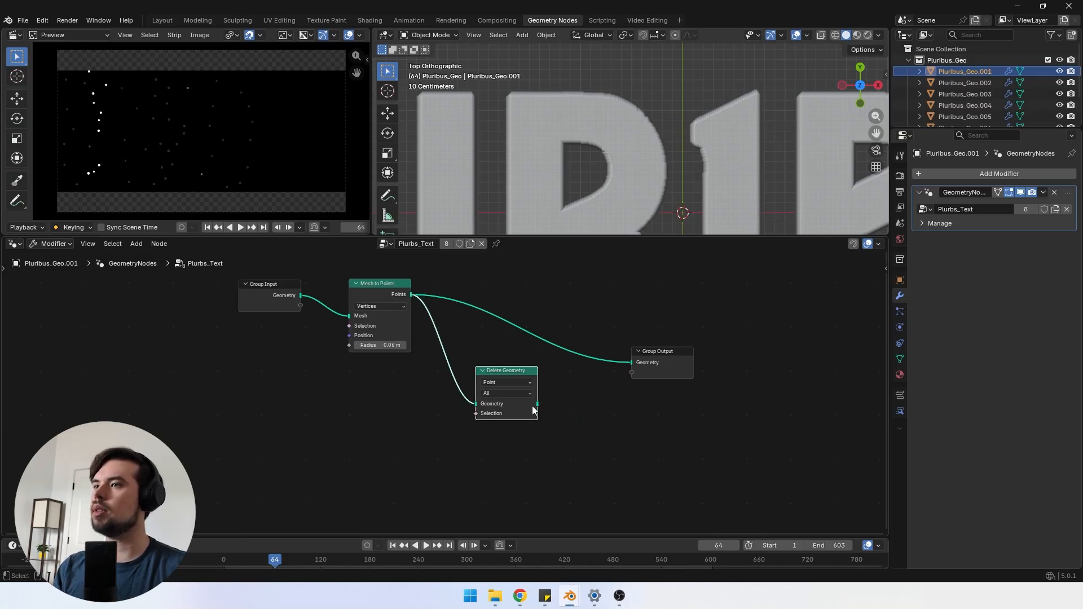
pyautogui.moveTo(537, 403); pyautogui.dragTo(629, 364)
pyautogui.scroll(-4, 590, 115)
pyautogui.keyDown('shift'); pyautogui.moveTo(590, 114); pyautogui.dragTo(599, 100, button='middle'); pyautogui.keyUp('shift')
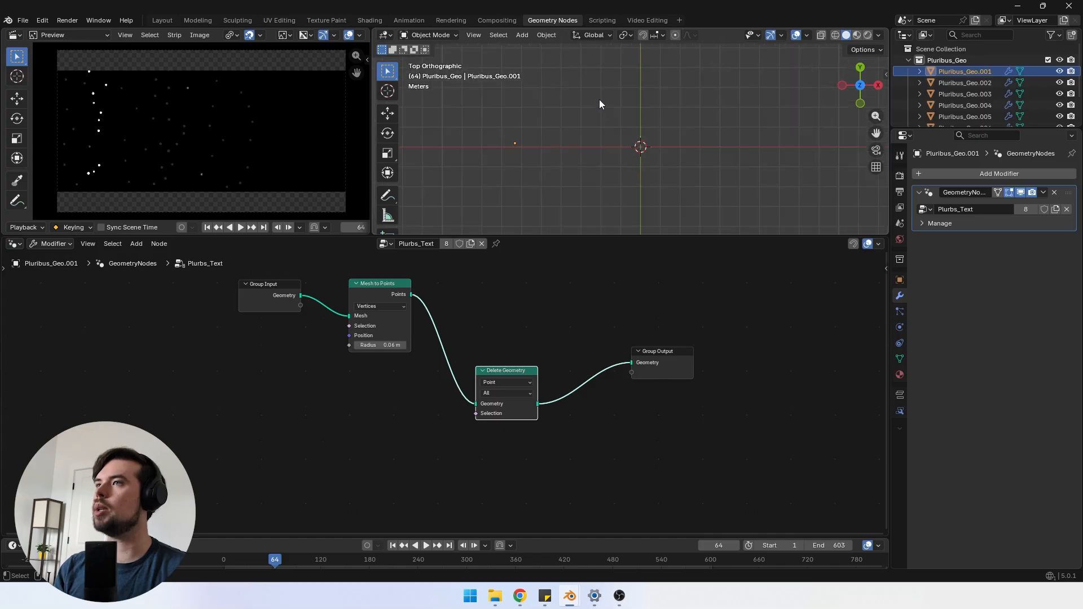
pyautogui.scroll(-5, 554, 137)
pyautogui.keyDown('shift'); pyautogui.moveTo(554, 137); pyautogui.dragTo(590, 118, button='middle'); pyautogui.keyUp('shift')
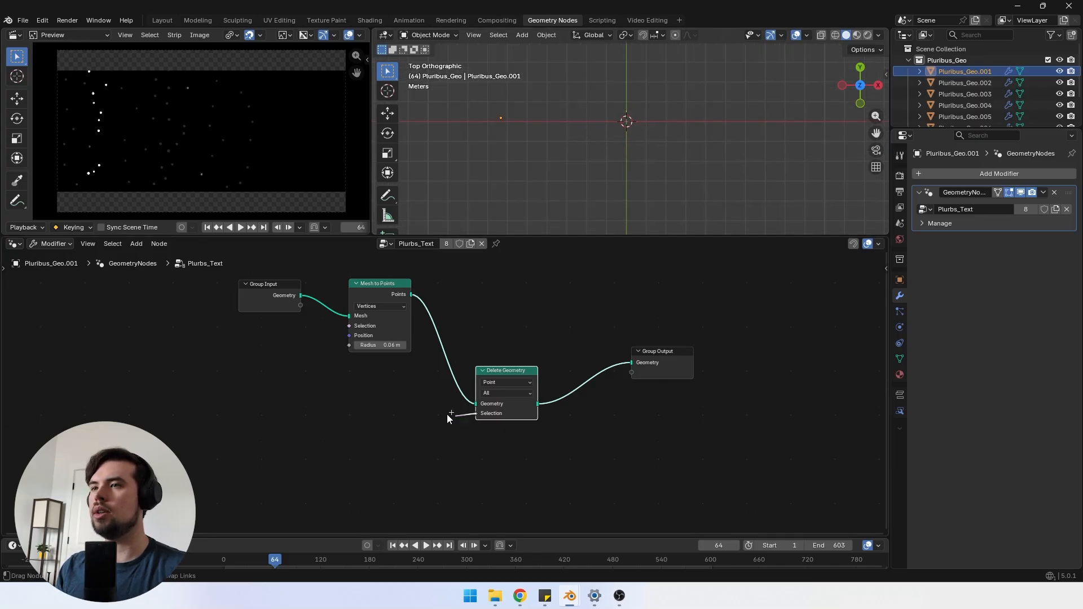
# Step: Feed the Delete Geometry selection from a Wave Texture's color, set to Rings with the Z direction
pyautogui.moveTo(447, 414); pyautogui.dragTo(386, 430)
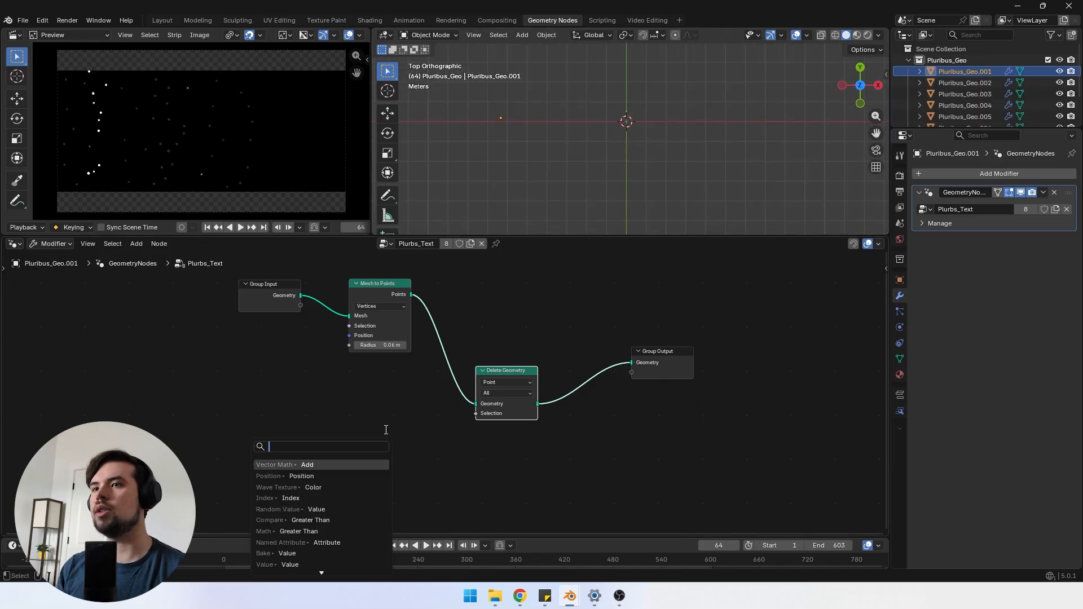
pyautogui.write('wave')
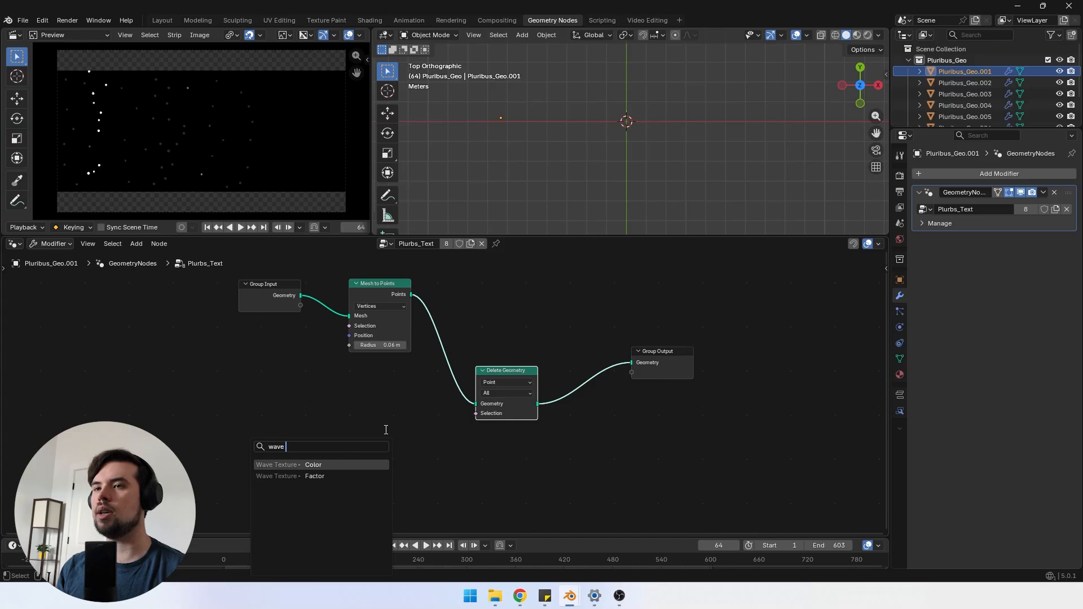
pyautogui.click(305, 465)
pyautogui.click(341, 429)
pyautogui.click(343, 427)
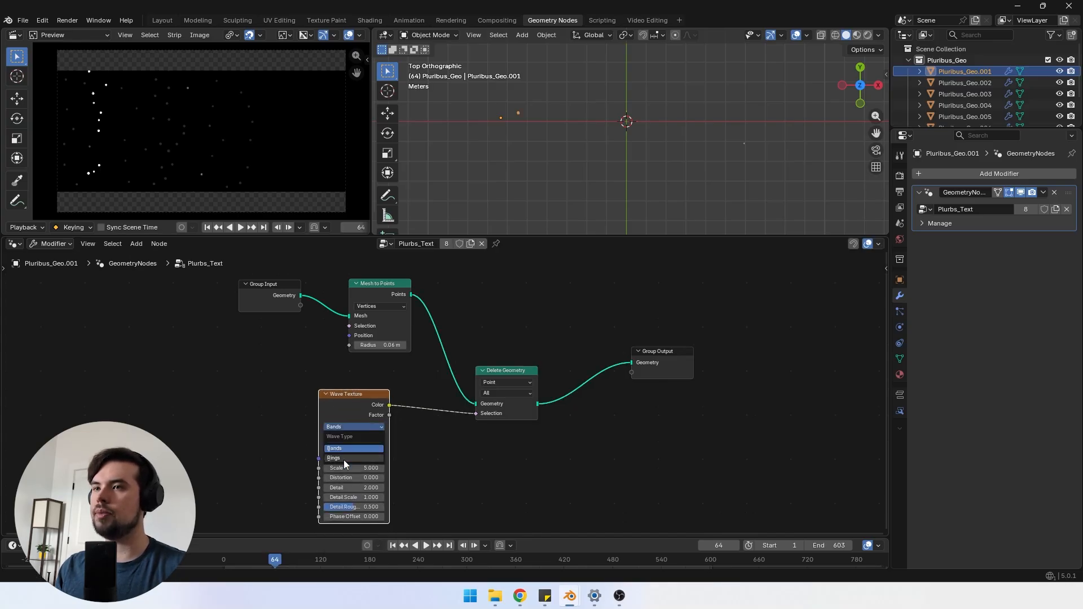
pyautogui.click(343, 458)
pyautogui.click(347, 438)
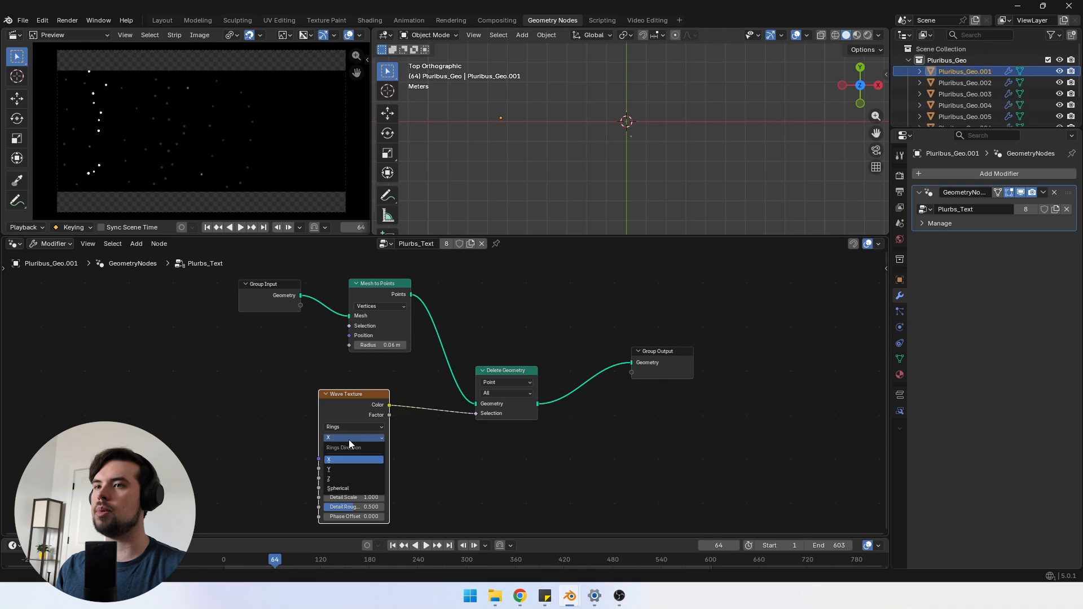
pyautogui.click(348, 480)
# Step: Move the Wave Texture farther from Delete Geometry and insert a Color Ramp between its color and the Selection input
pyautogui.moveTo(346, 415); pyautogui.dragTo(372, 445)
pyautogui.write('colo')
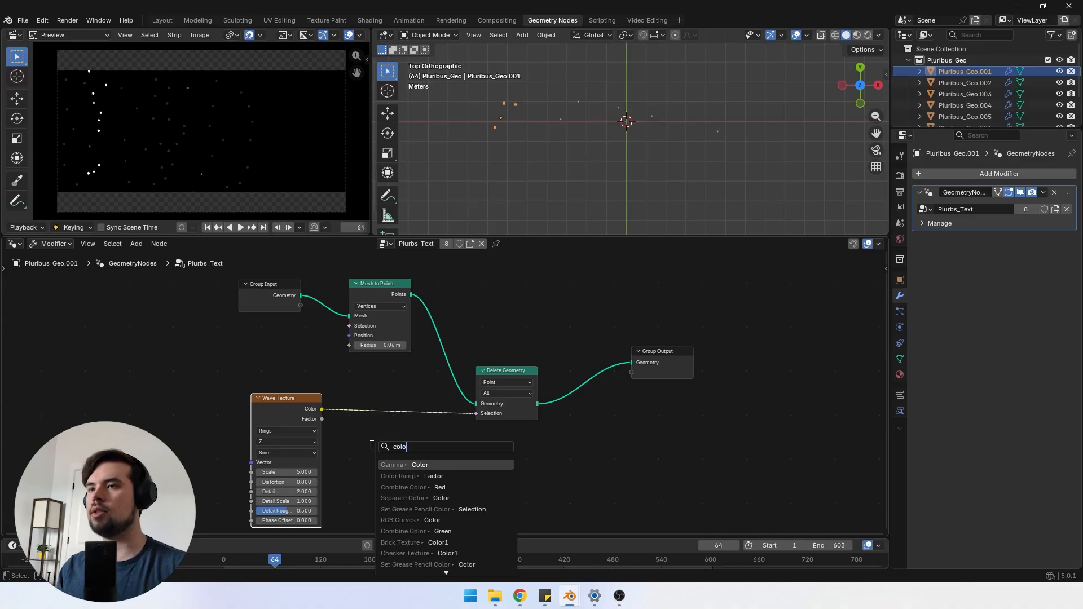
pyautogui.click(402, 476)
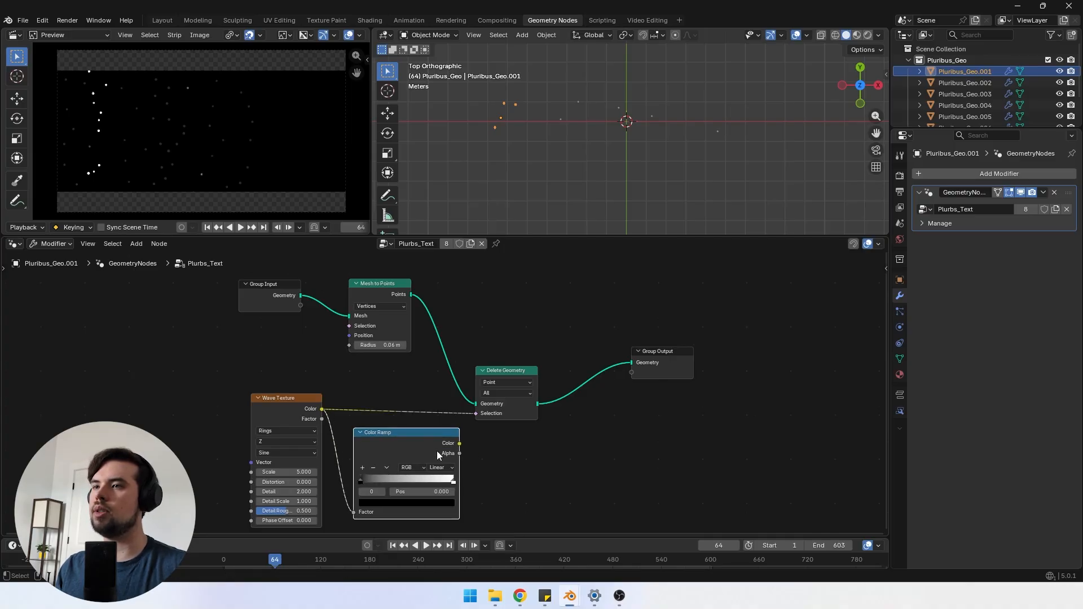
pyautogui.click(473, 427)
# Step: Shift the Color Ramp's black stop to position 0.014 and check the ring pattern on the letters
pyautogui.scroll(5, 395, 469)
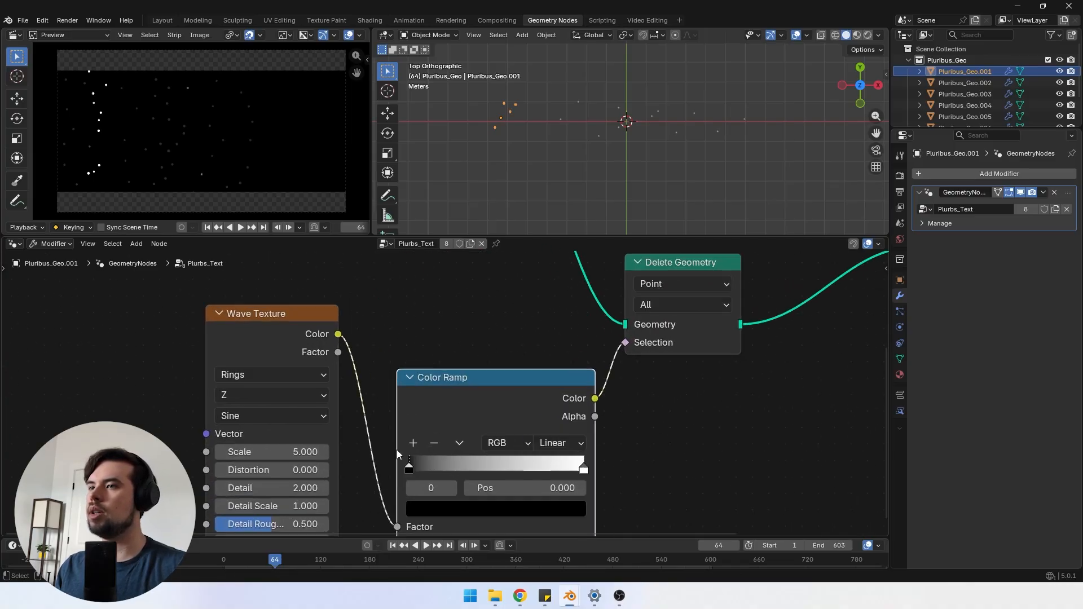
pyautogui.moveTo(406, 476); pyautogui.dragTo(408, 476)
pyautogui.scroll(3, 598, 122)
pyautogui.scroll(4, 598, 122)
pyautogui.scroll(-3, 563, 131)
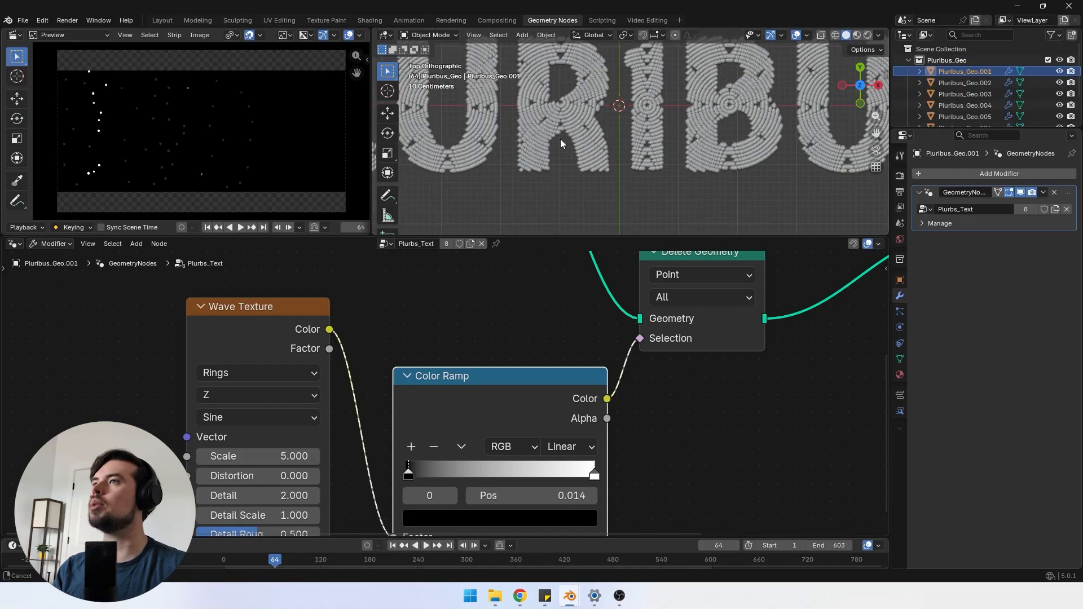
pyautogui.keyDown('shift'); pyautogui.moveTo(453, 127); pyautogui.dragTo(785, 170, button='middle'); pyautogui.keyUp('shift')
pyautogui.keyDown('shift'); pyautogui.moveTo(637, 169); pyautogui.dragTo(608, 160, button='middle'); pyautogui.keyUp('shift')
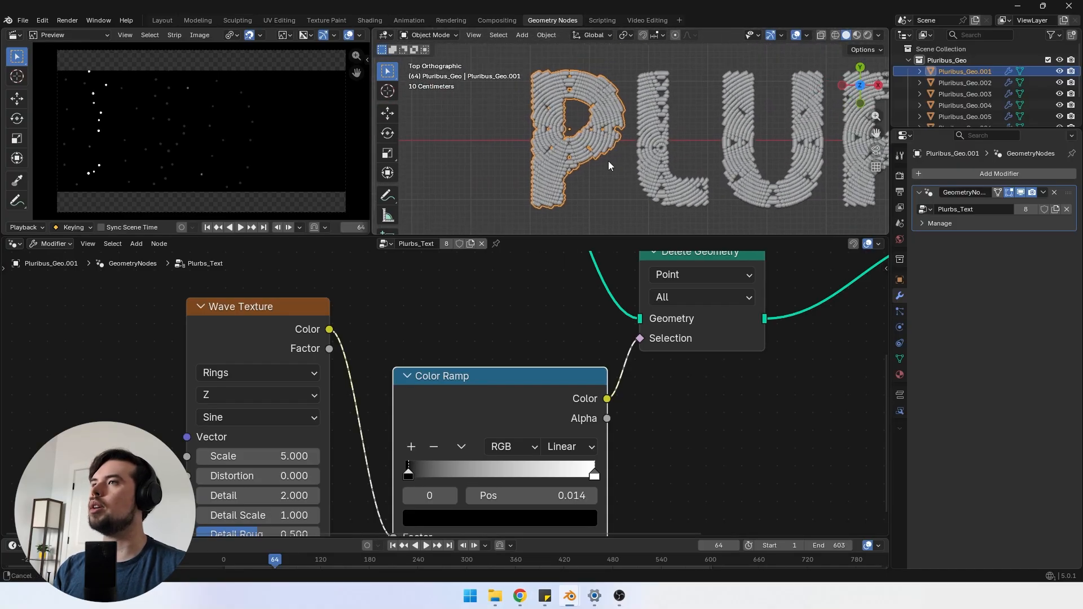
pyautogui.scroll(-3, 326, 326)
# Step: Give the Wave Texture more room and bring the Color Ramp's white stop close to the black one, at position 0.055
pyautogui.moveTo(325, 357); pyautogui.dragTo(286, 379)
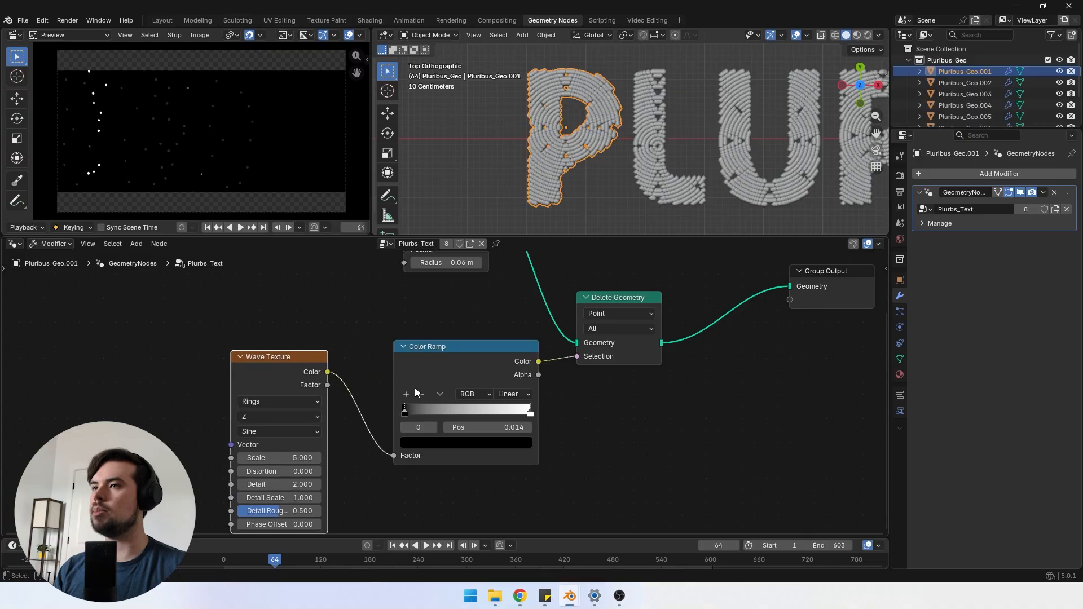
pyautogui.moveTo(530, 414); pyautogui.dragTo(396, 417)
pyautogui.scroll(1, 394, 415)
pyautogui.scroll(3, 394, 416)
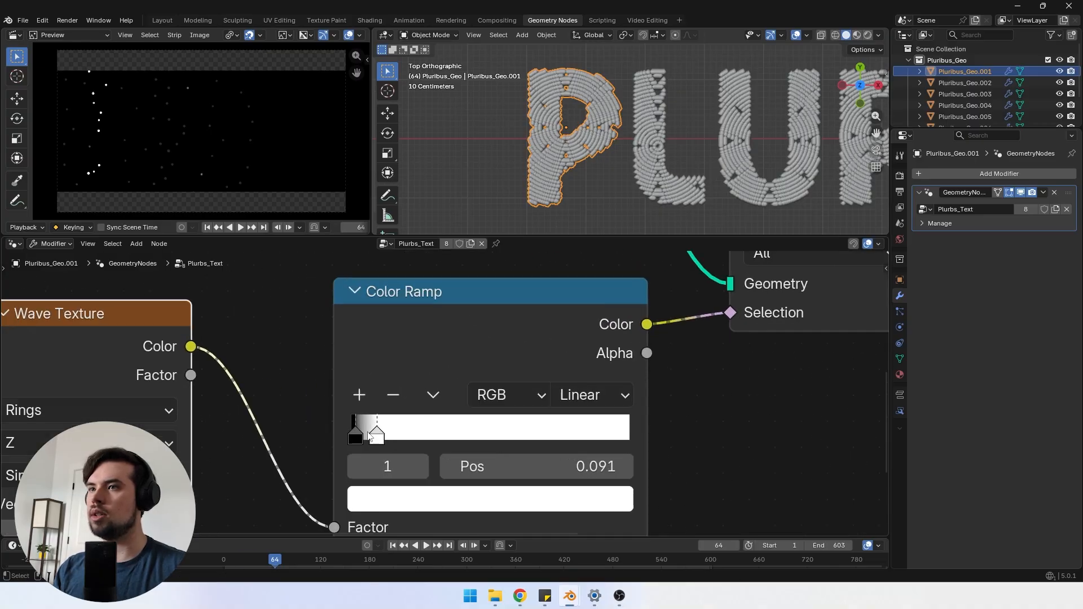
pyautogui.moveTo(350, 445); pyautogui.dragTo(369, 444)
pyautogui.scroll(-4, 717, 93)
pyautogui.keyDown('shift'); pyautogui.moveTo(724, 108); pyautogui.dragTo(603, 114, button='middle'); pyautogui.keyUp('shift')
# Step: Set the Wave Texture scale to 2.7 and deselect the P to view the rings on all letters
pyautogui.click(317, 419)
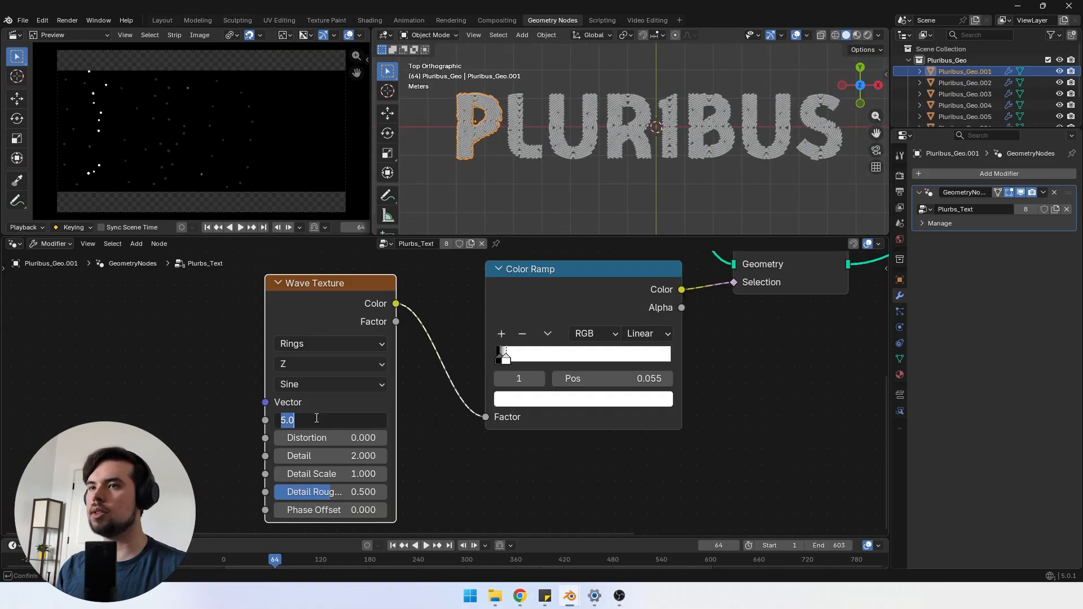
pyautogui.write('2.7')
pyautogui.press('Return')
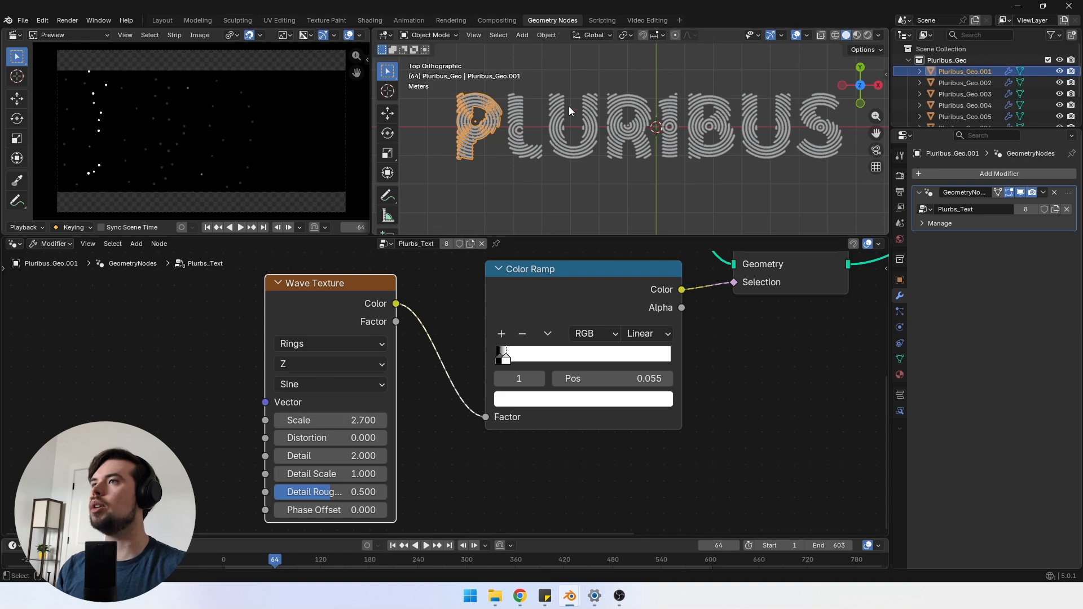
pyautogui.scroll(3, 570, 113)
pyautogui.scroll(-2, 581, 191)
pyautogui.click(520, 172)
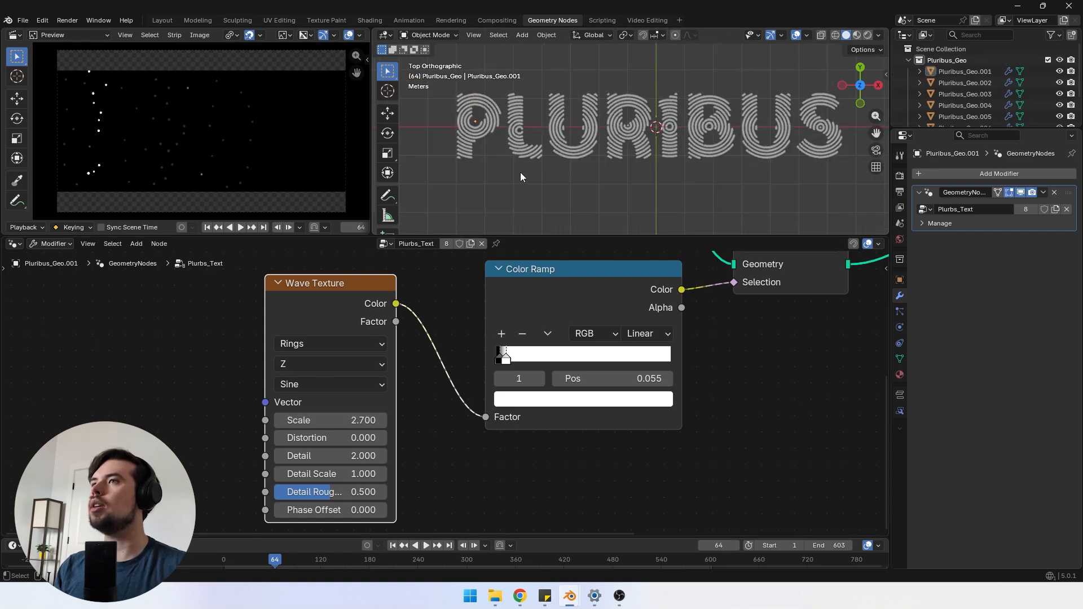
pyautogui.moveTo(608, 151); pyautogui.dragTo(625, 124, button='middle')
pyautogui.scroll(-2, 621, 140)
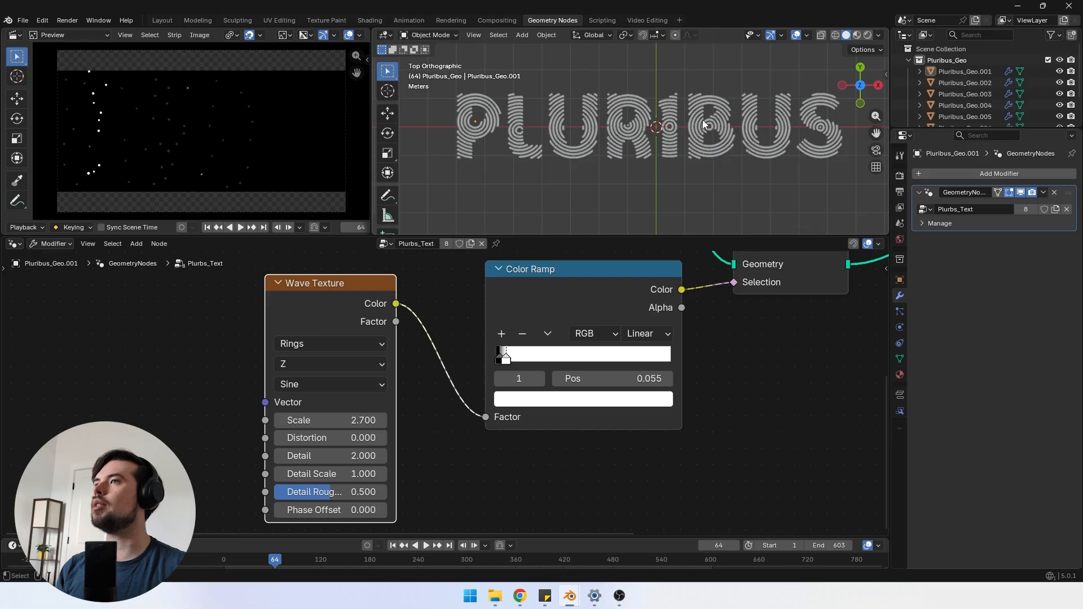
# Step: Add a Position node feeding the Wave Texture's Vector input
pyautogui.scroll(-2, 340, 368)
pyautogui.moveTo(358, 388); pyautogui.dragTo(169, 396)
pyautogui.write('posti')
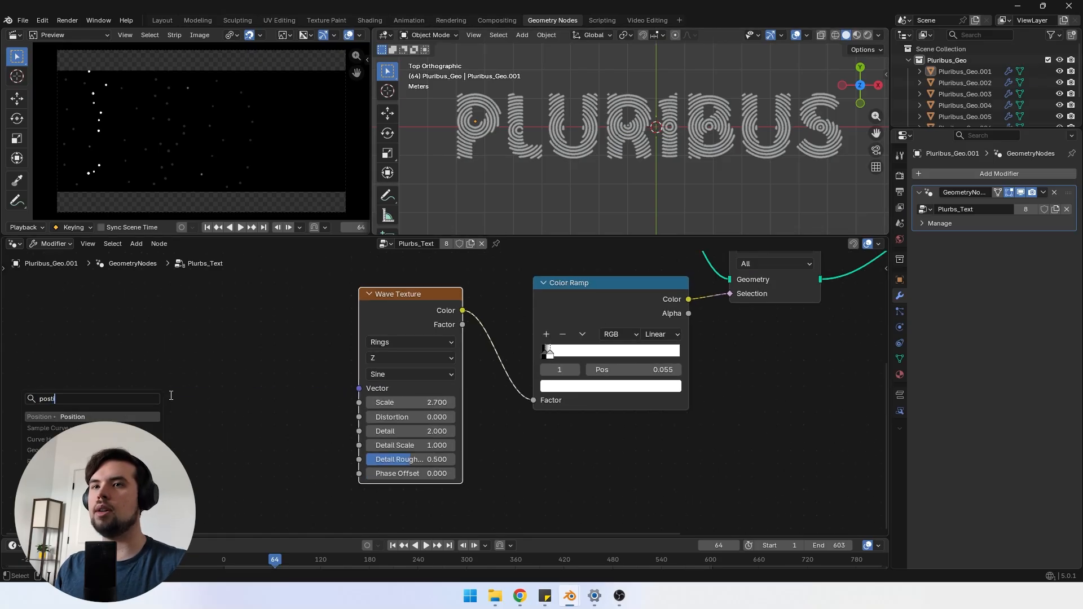
pyautogui.click(83, 415)
pyautogui.moveTo(175, 376); pyautogui.dragTo(233, 412)
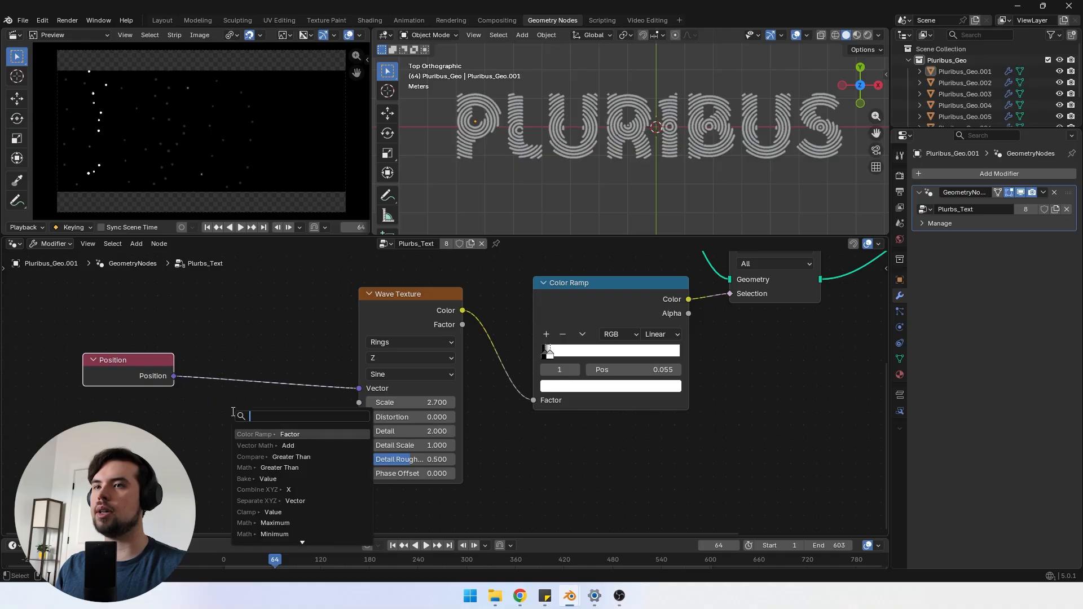
pyautogui.write('vector add')
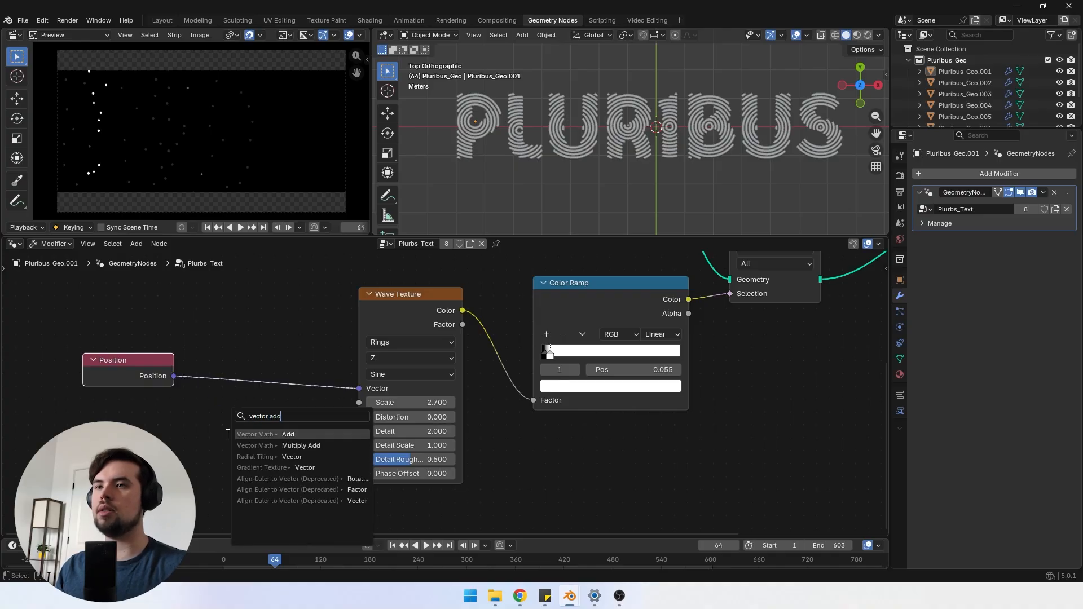
pyautogui.click(294, 445)
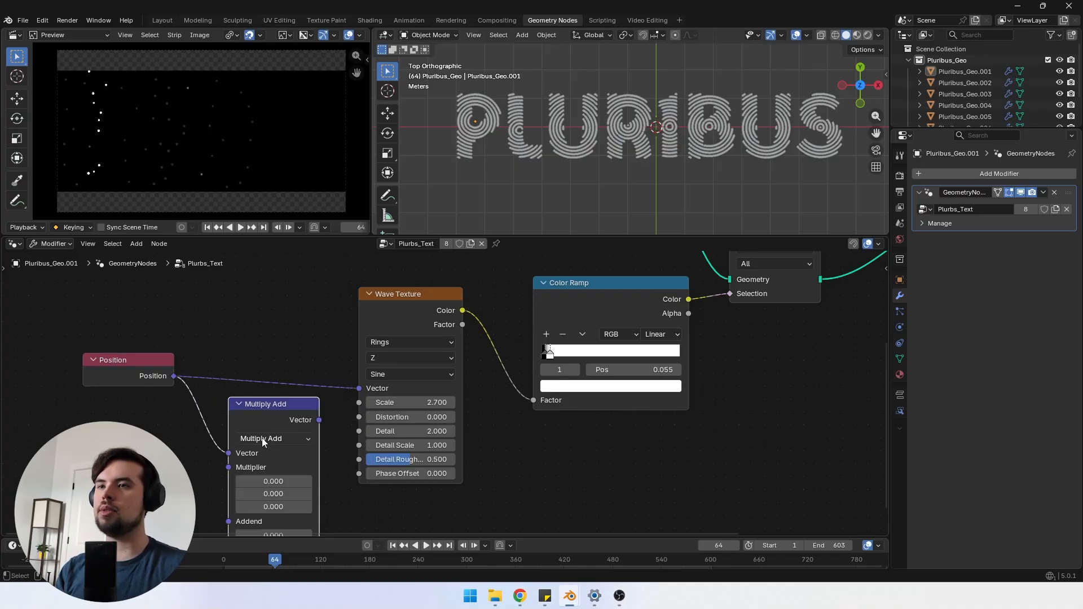
pyautogui.hotkey('ctrl', 'z')
# Step: Insert a Vector Math Add node between Position and Wave Texture and increase its X value to shift the rings sideways
pyautogui.moveTo(175, 376); pyautogui.dragTo(244, 426)
pyautogui.write('v')
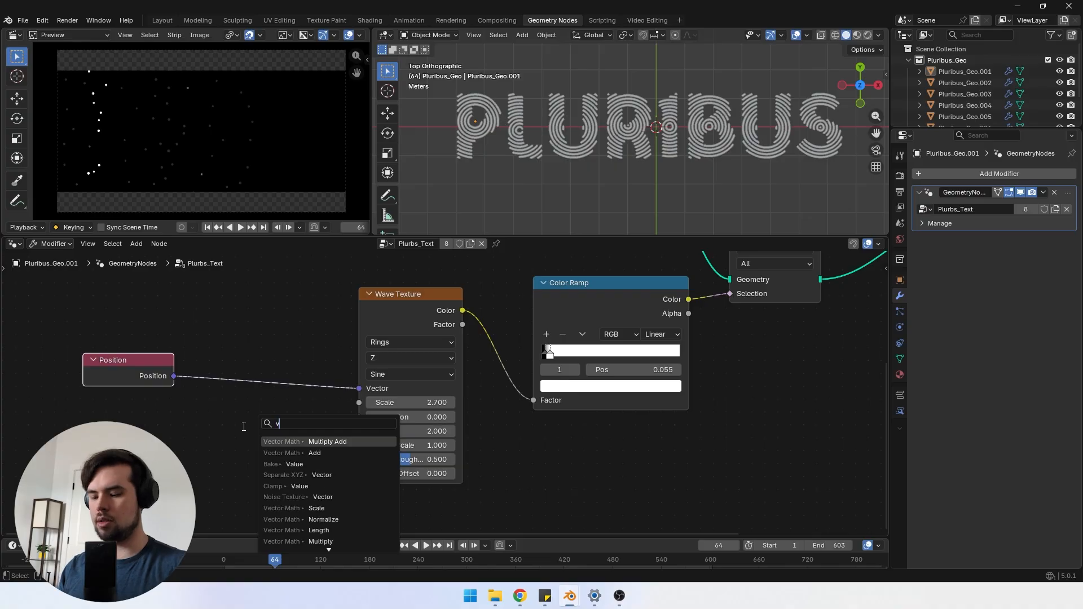
pyautogui.write('ecto')
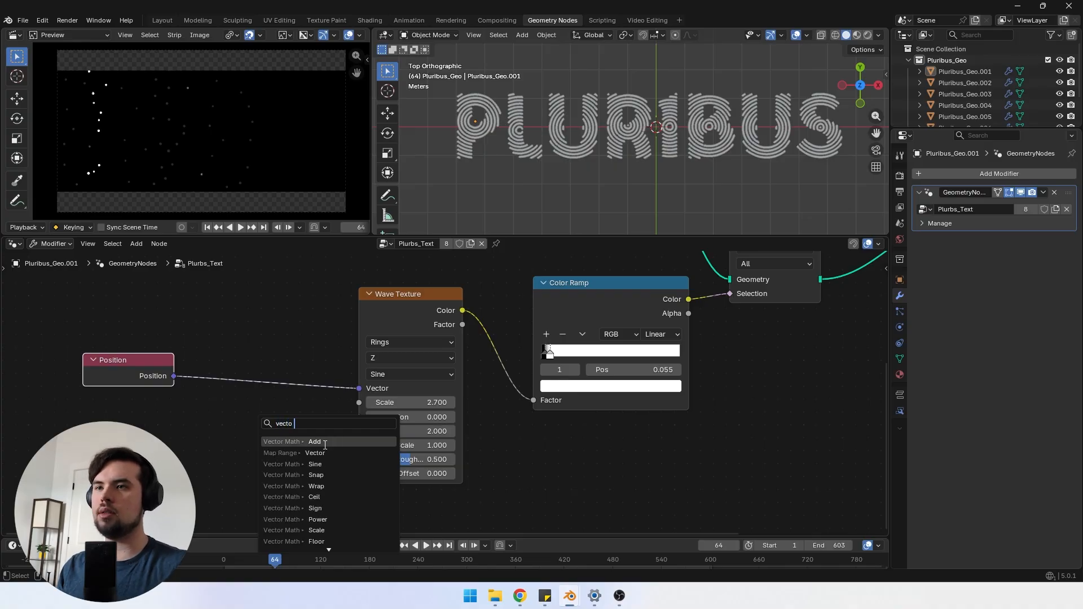
pyautogui.click(321, 442)
pyautogui.moveTo(242, 483); pyautogui.dragTo(292, 482)
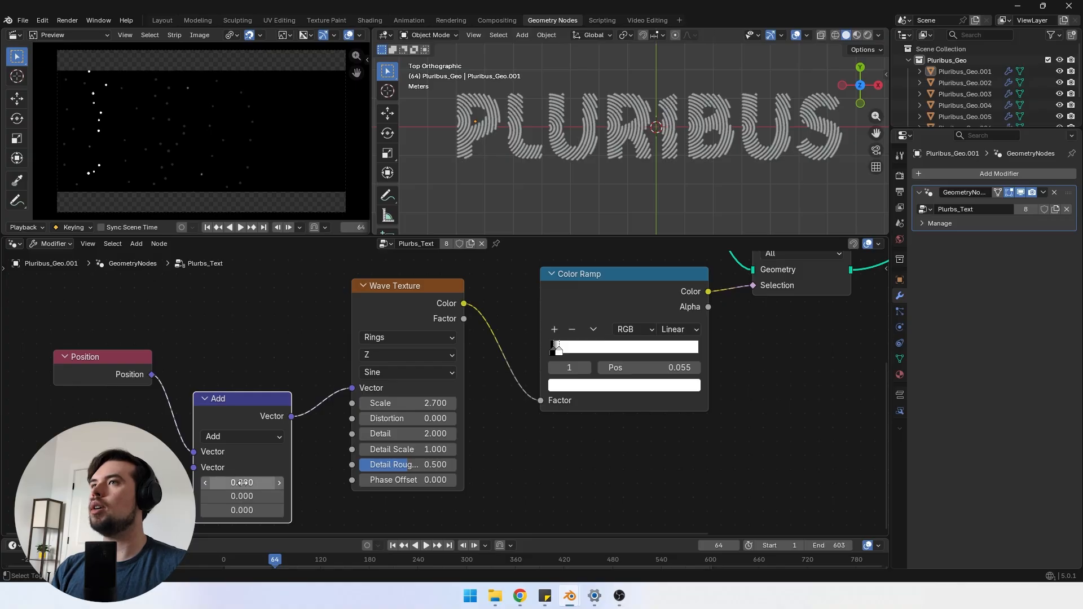
# Step: Examine the offset ring pattern and the overlapping points in the B and neighbouring letters up close
pyautogui.scroll(-1, 666, 124)
pyautogui.scroll(3, 648, 139)
pyautogui.keyDown('shift'); pyautogui.moveTo(700, 107); pyautogui.dragTo(531, 93, button='middle'); pyautogui.keyUp('shift')
pyautogui.scroll(7, 580, 110)
pyautogui.scroll(-8, 692, 138)
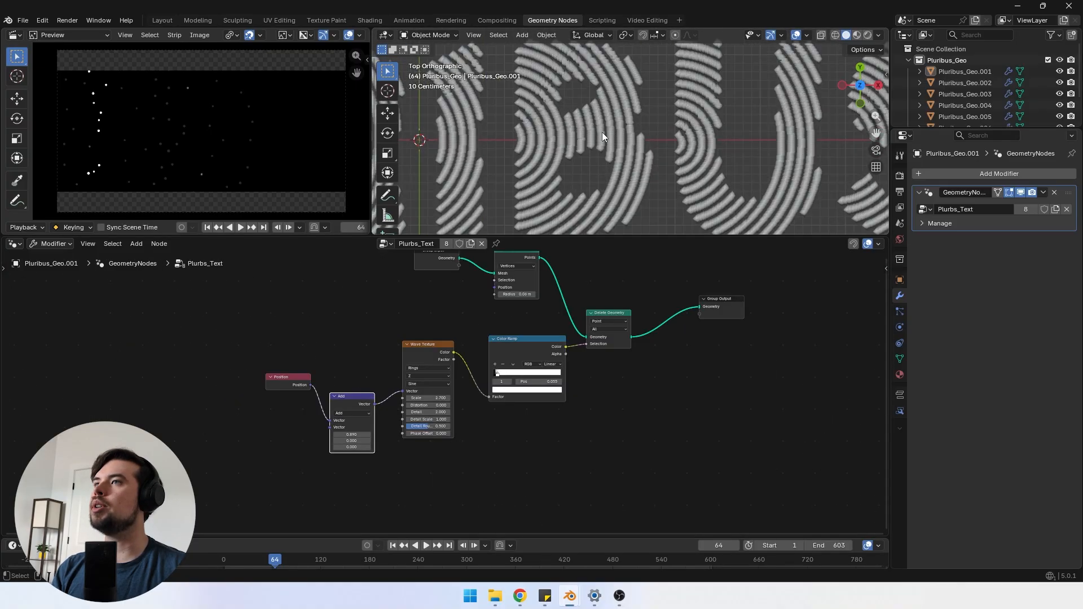
pyautogui.scroll(2, 602, 133)
pyautogui.keyDown('shift'); pyautogui.moveTo(602, 133); pyautogui.dragTo(624, 156, button='middle'); pyautogui.keyUp('shift')
pyautogui.scroll(5, 626, 183)
pyautogui.scroll(5, 622, 152)
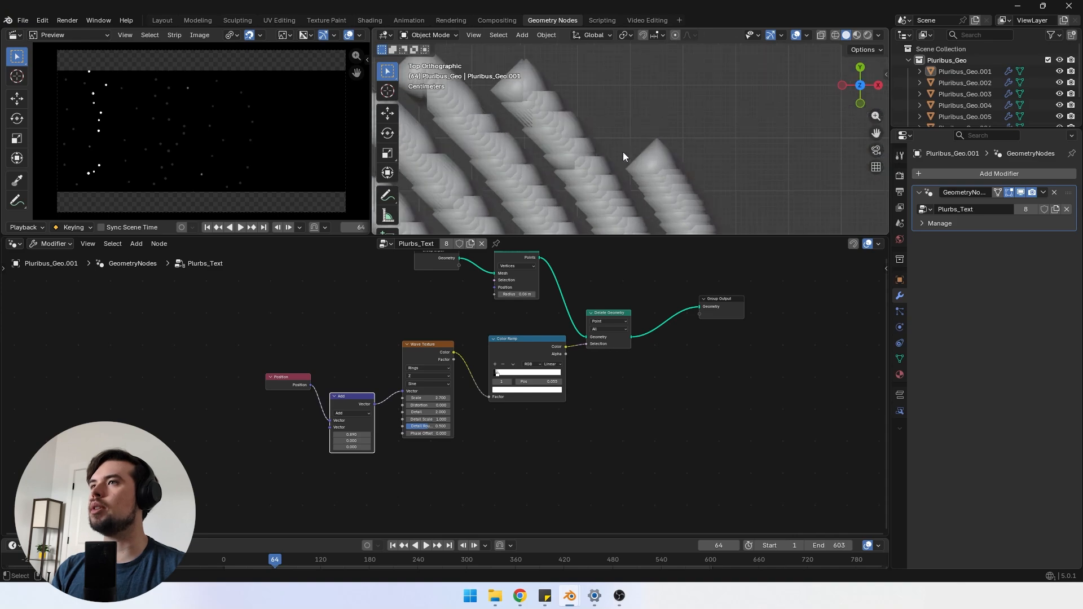
pyautogui.keyDown('shift'); pyautogui.moveTo(481, 144); pyautogui.dragTo(521, 112, button='middle'); pyautogui.keyUp('shift')
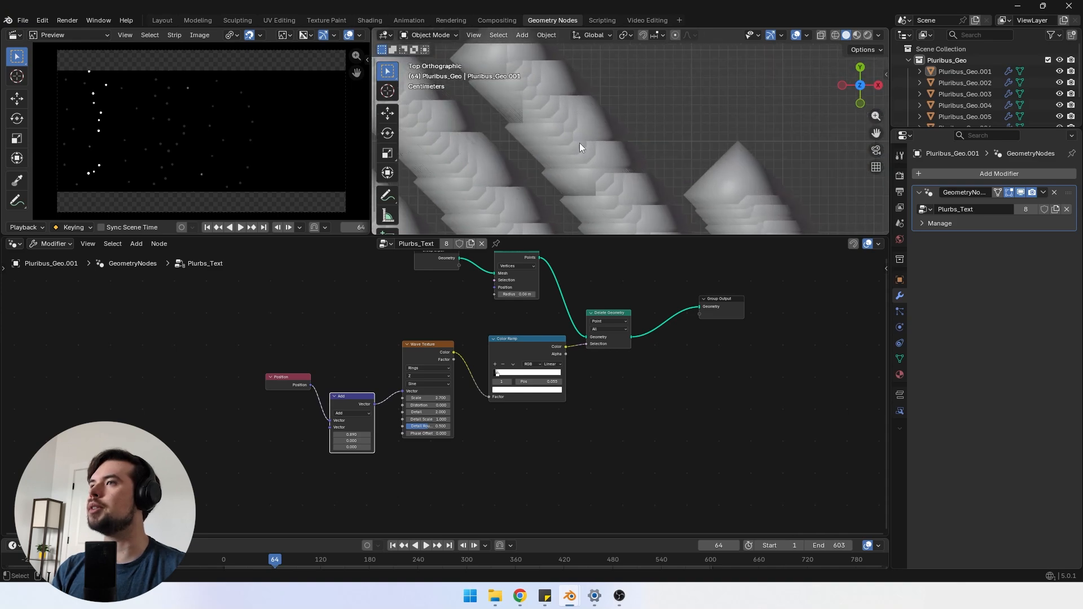
pyautogui.scroll(-6, 643, 213)
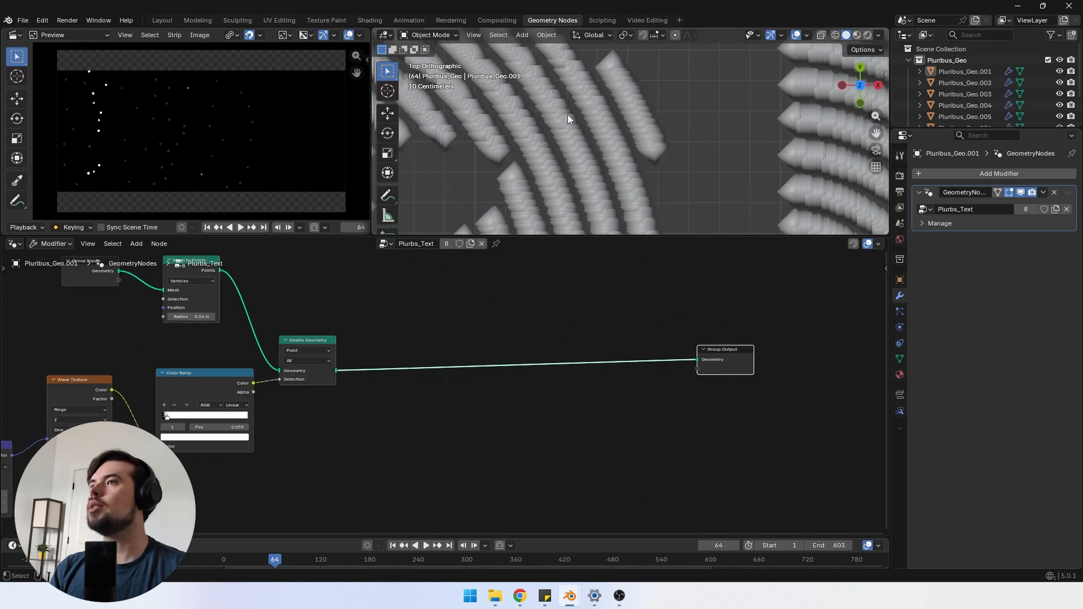
# Step: Duplicate the Delete Geometry node beside the Group Output and wire the original's Geometry straight to the output, bypassing the copy
pyautogui.scroll(2, 553, 112)
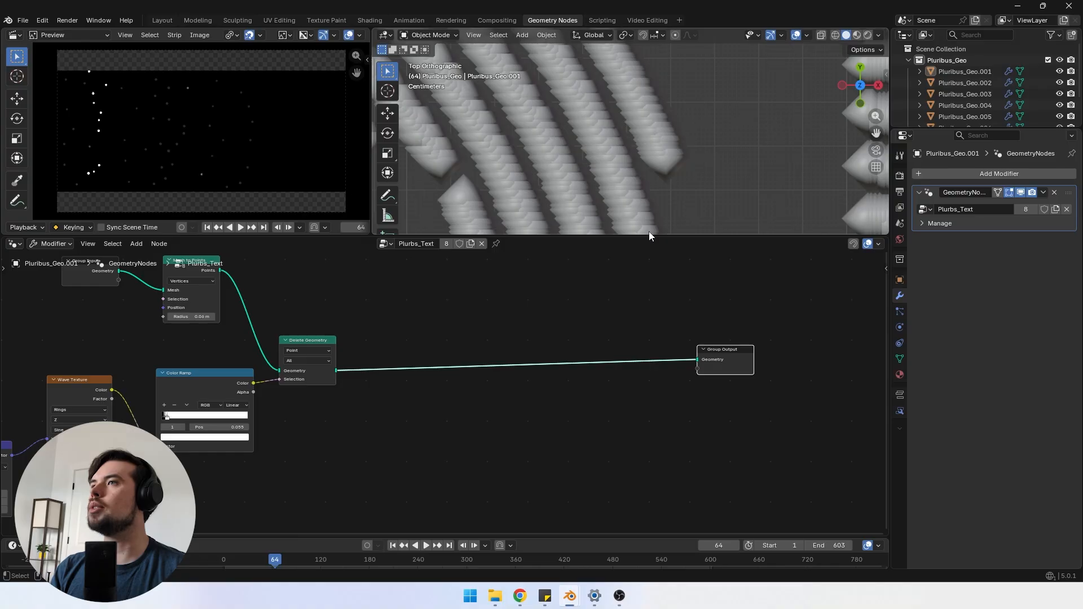
pyautogui.scroll(-2, 570, 107)
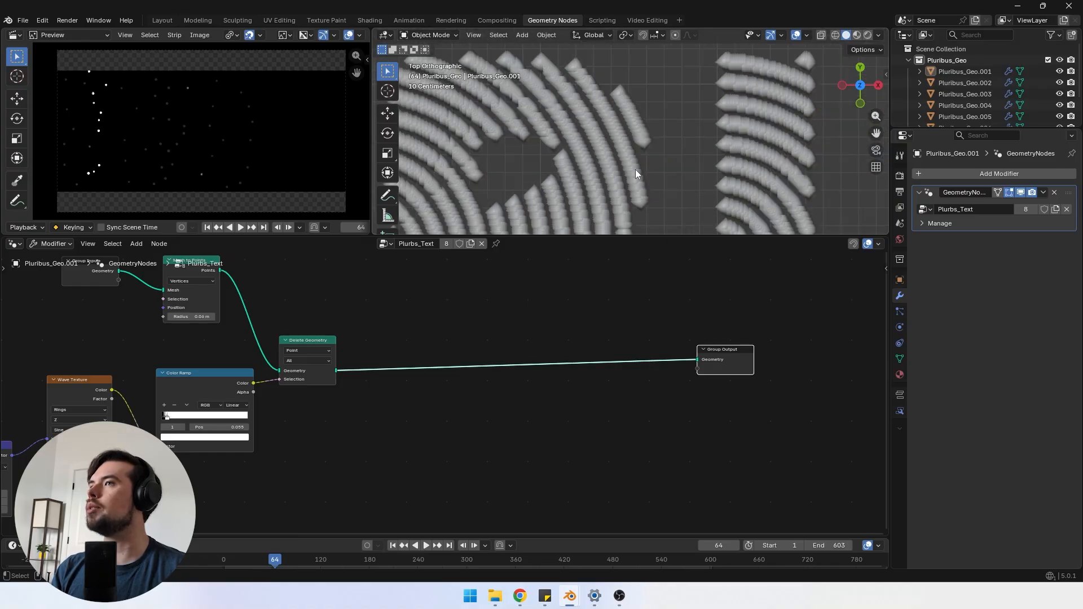
pyautogui.scroll(2, 615, 147)
pyautogui.scroll(2, 373, 383)
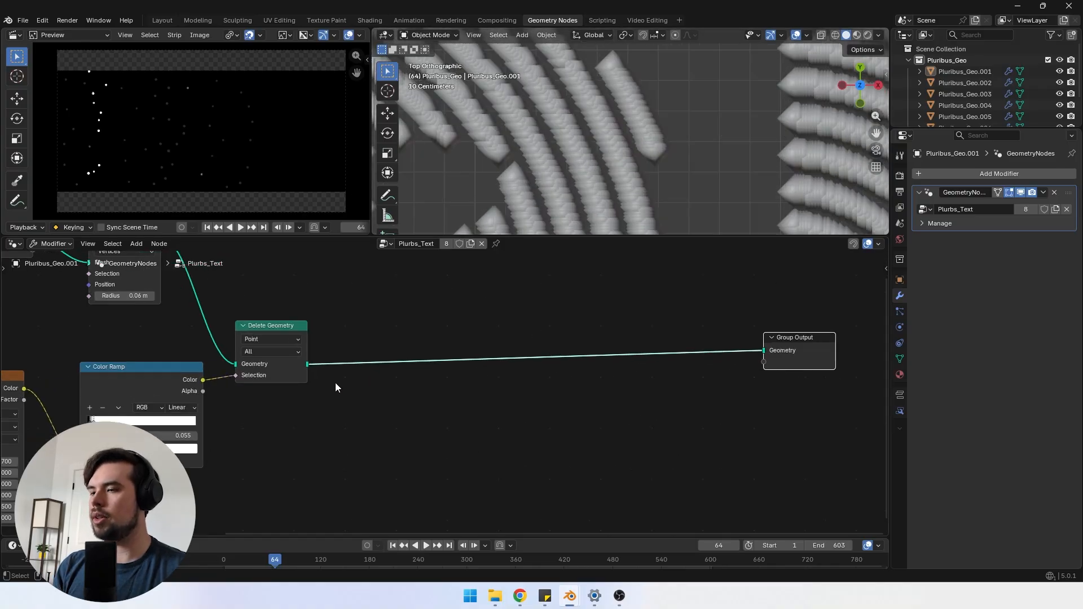
pyautogui.click(287, 332)
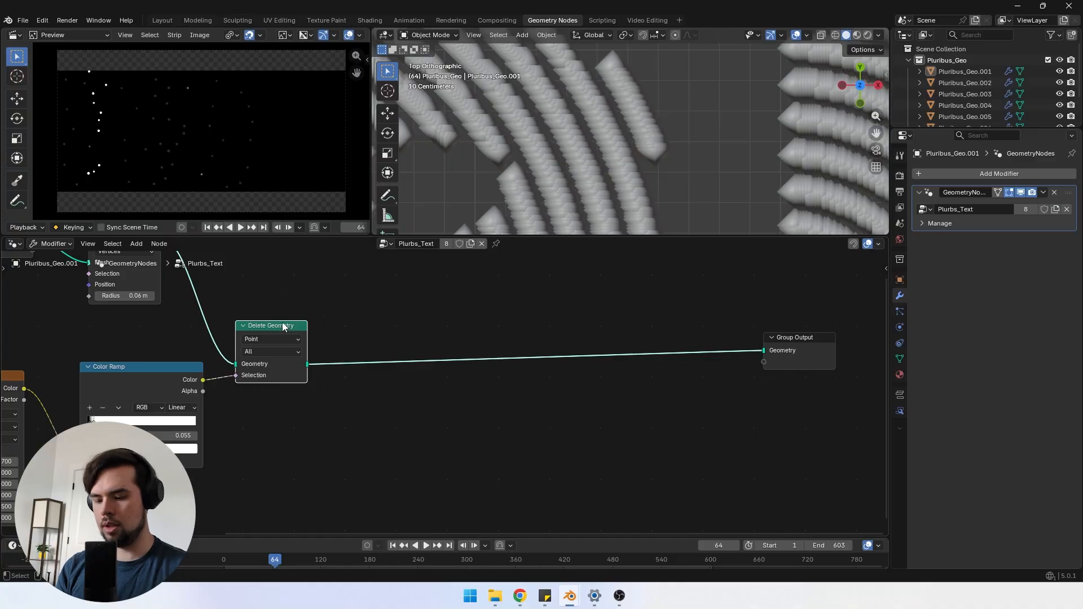
pyautogui.hotkey('shift', 'd')
pyautogui.click(575, 338)
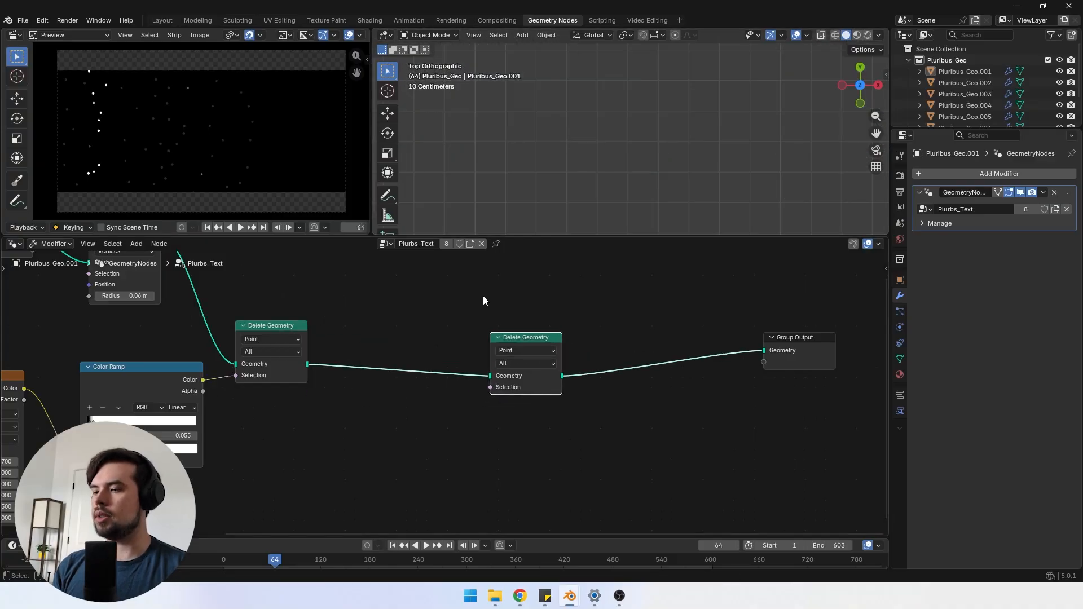
pyautogui.moveTo(350, 299); pyautogui.dragTo(805, 286)
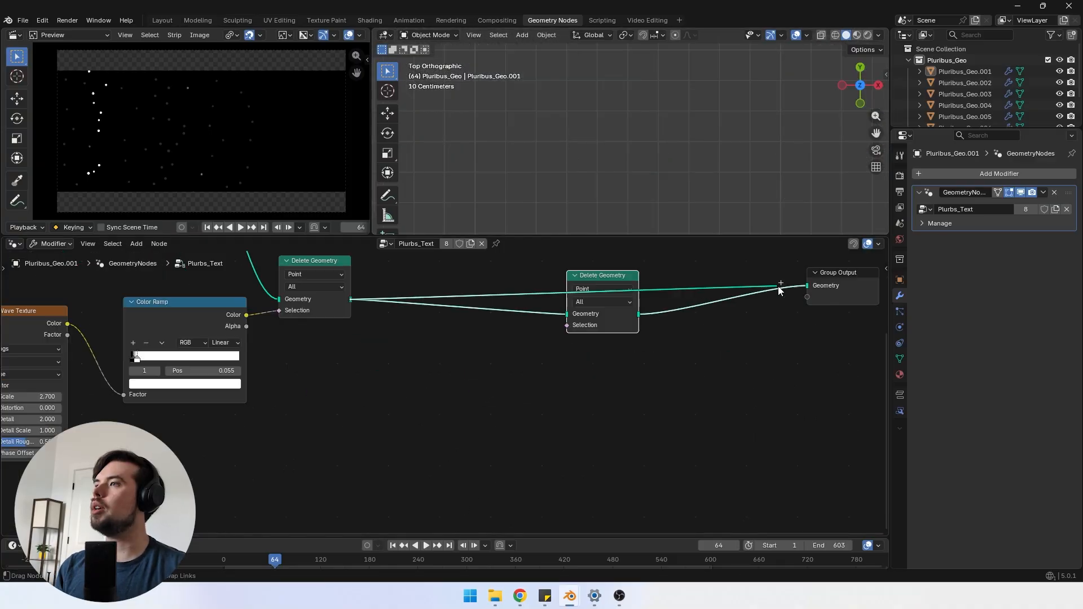
pyautogui.scroll(-5, 678, 137)
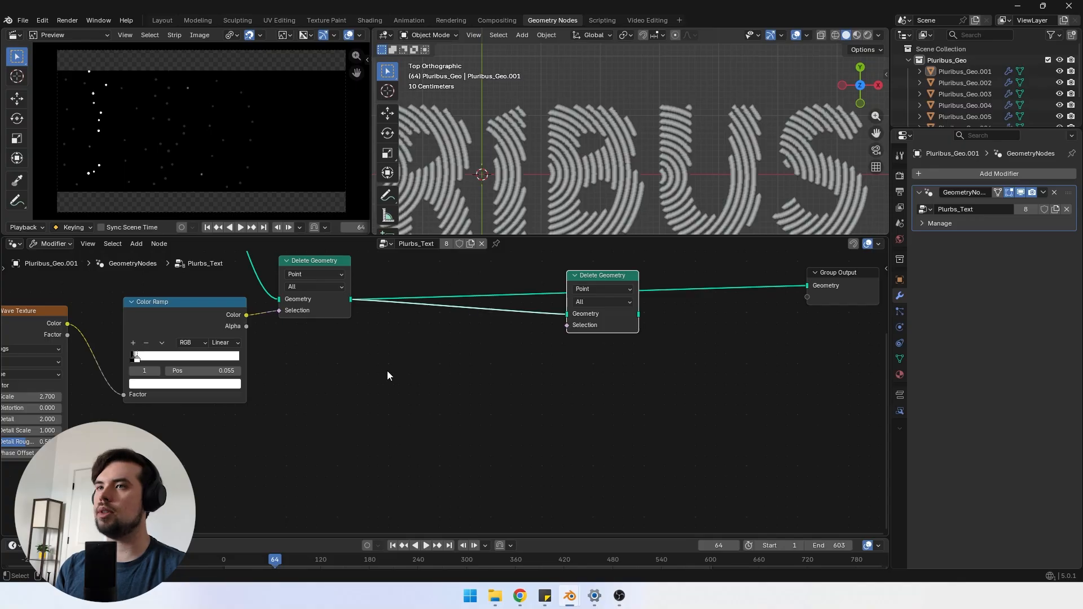
# Step: Add an Index of Nearest node below the link between the two Delete Geometry nodes
pyautogui.hotkey('shift', 'a')
pyautogui.click(361, 323)
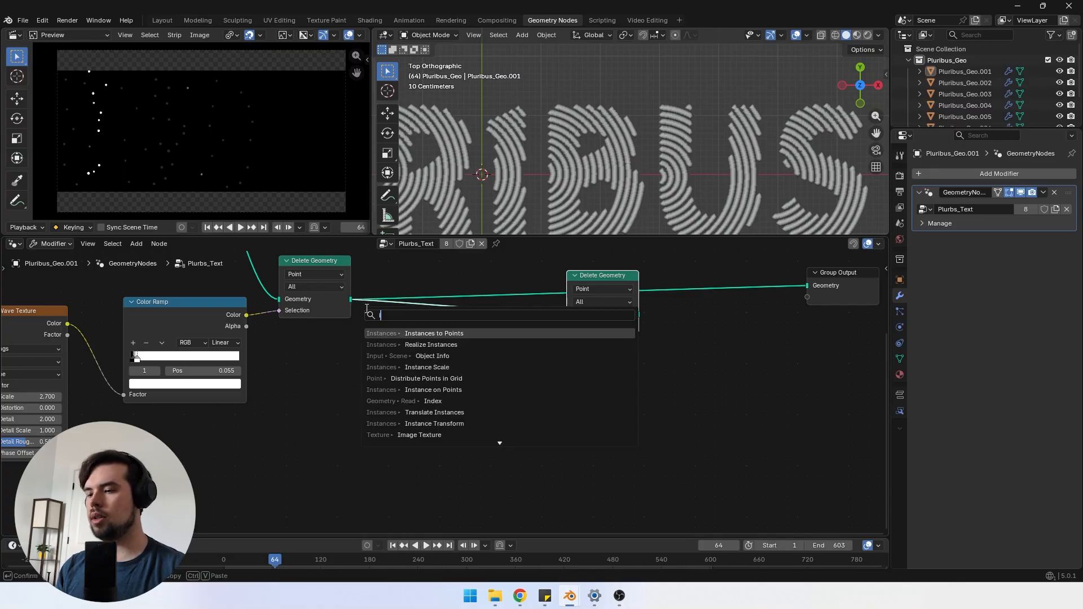
pyautogui.write('index of nea')
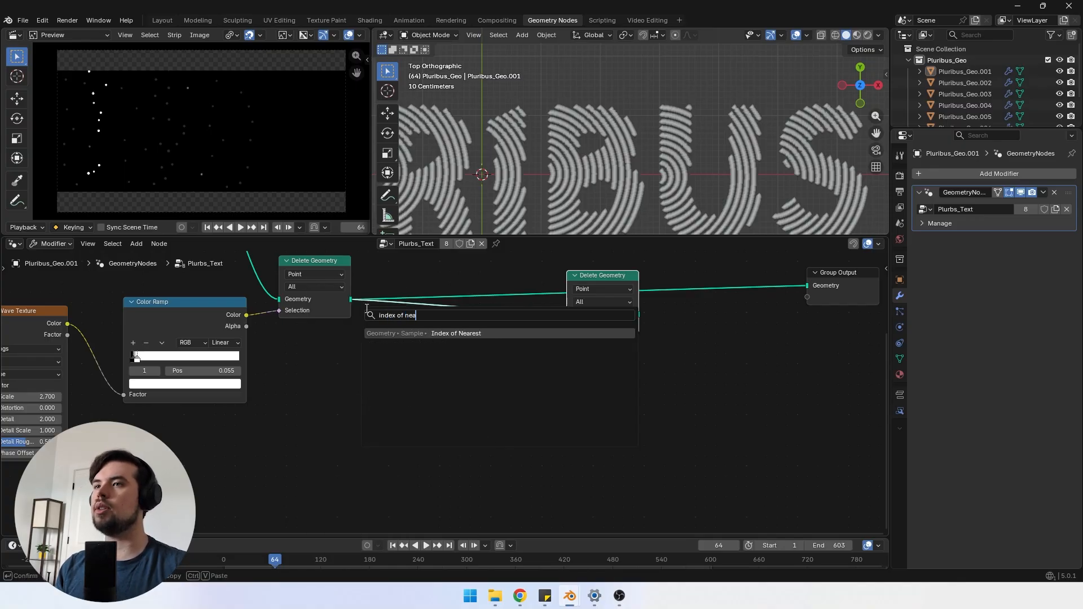
pyautogui.press('Return')
pyautogui.click(343, 321)
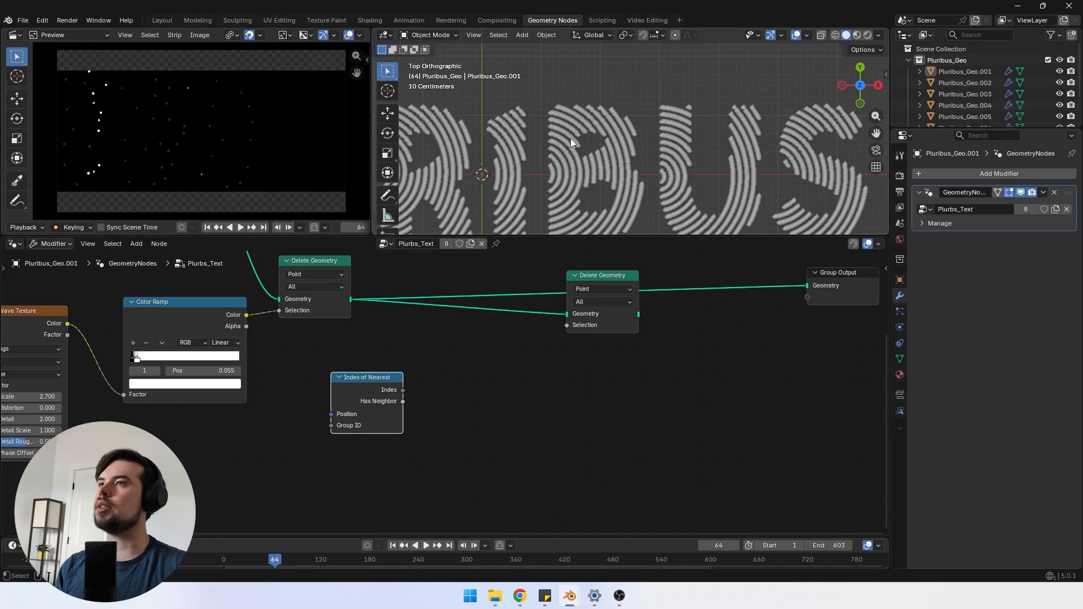
# Step: Add an integer Greater Than compare node, with an Index node feeding A and Index of Nearest's Index feeding B
pyautogui.scroll(2, 570, 138)
pyautogui.scroll(4, 551, 184)
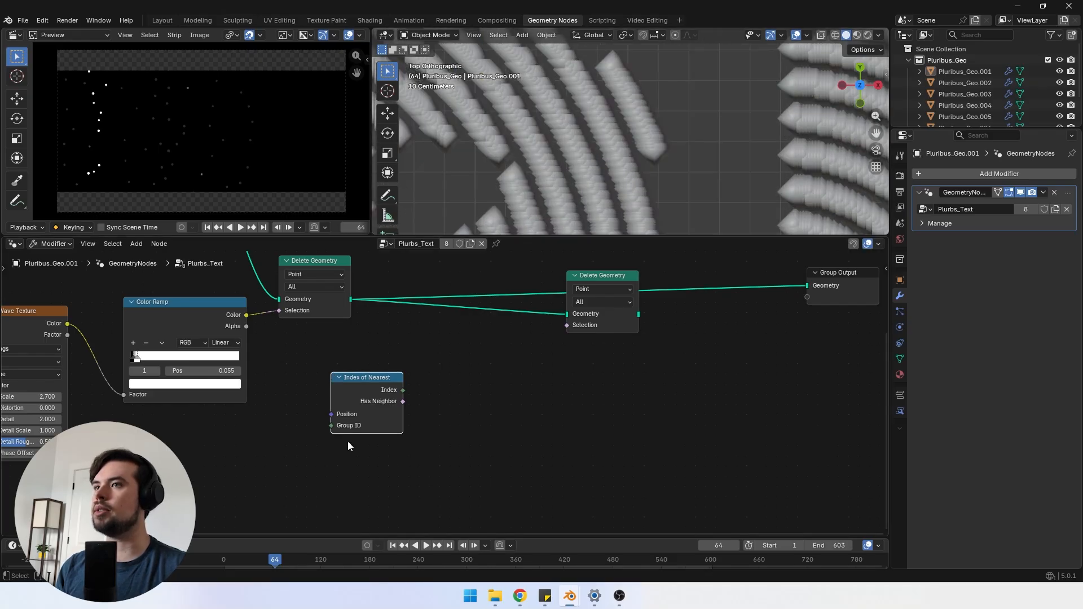
pyautogui.hotkey('shift', 'a')
pyautogui.write('greater')
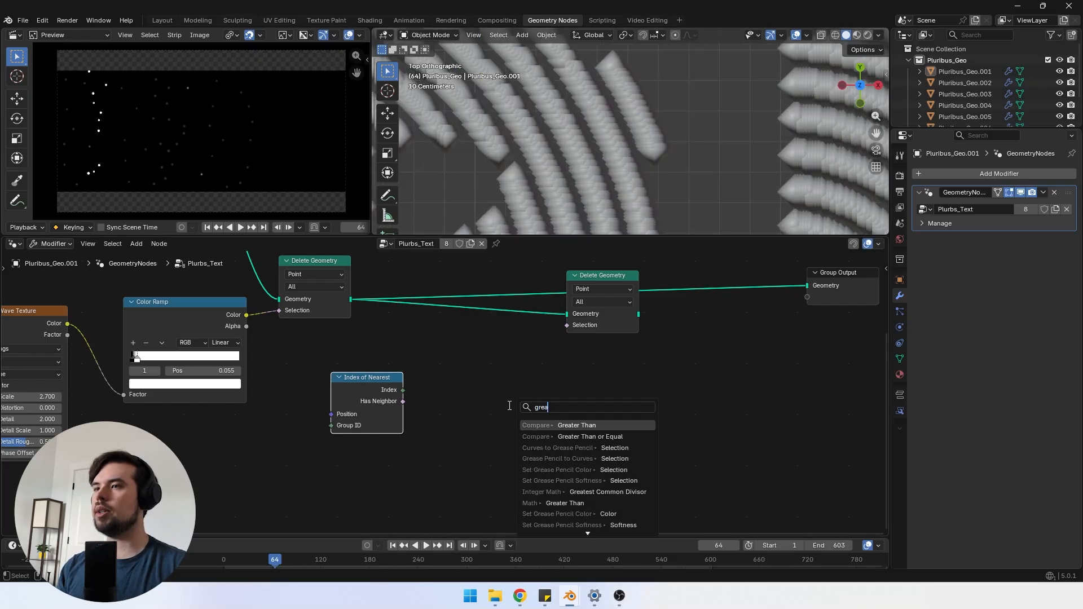
pyautogui.click(566, 426)
pyautogui.moveTo(479, 423); pyautogui.dragTo(389, 388)
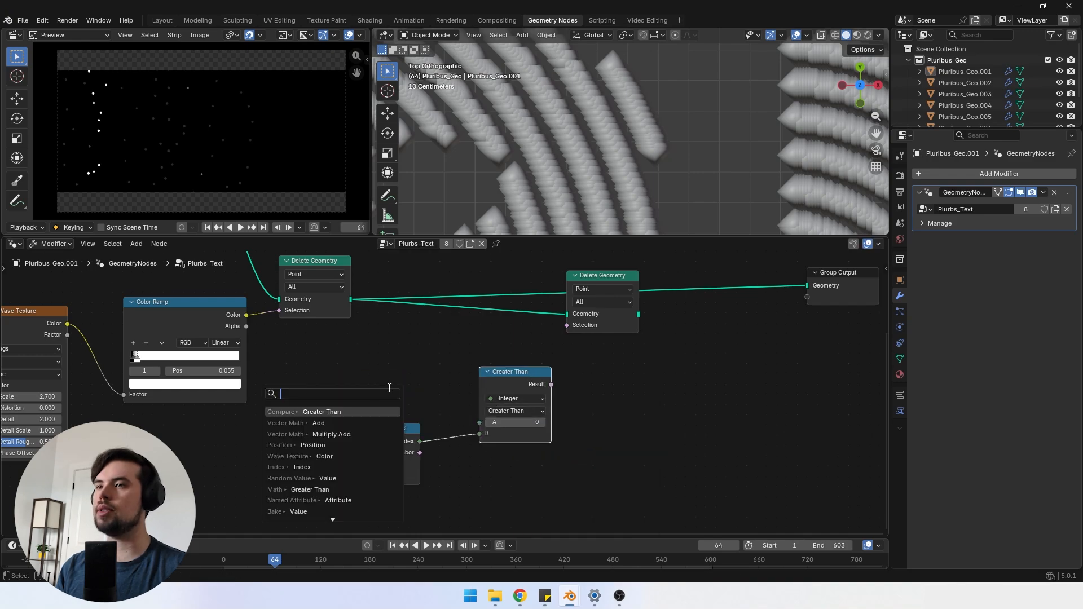
pyautogui.write('index')
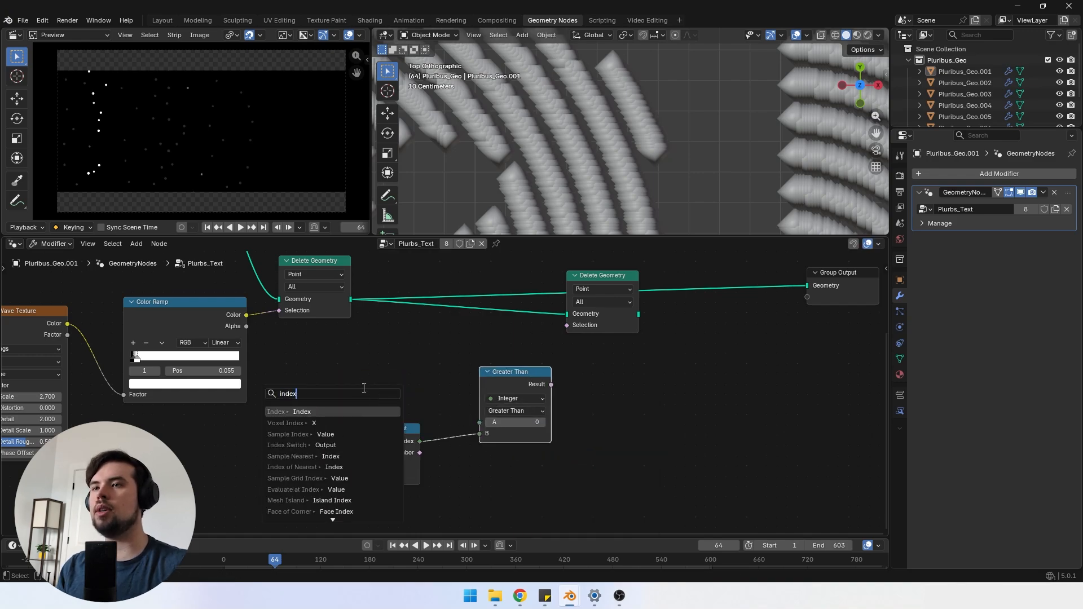
pyautogui.click(339, 412)
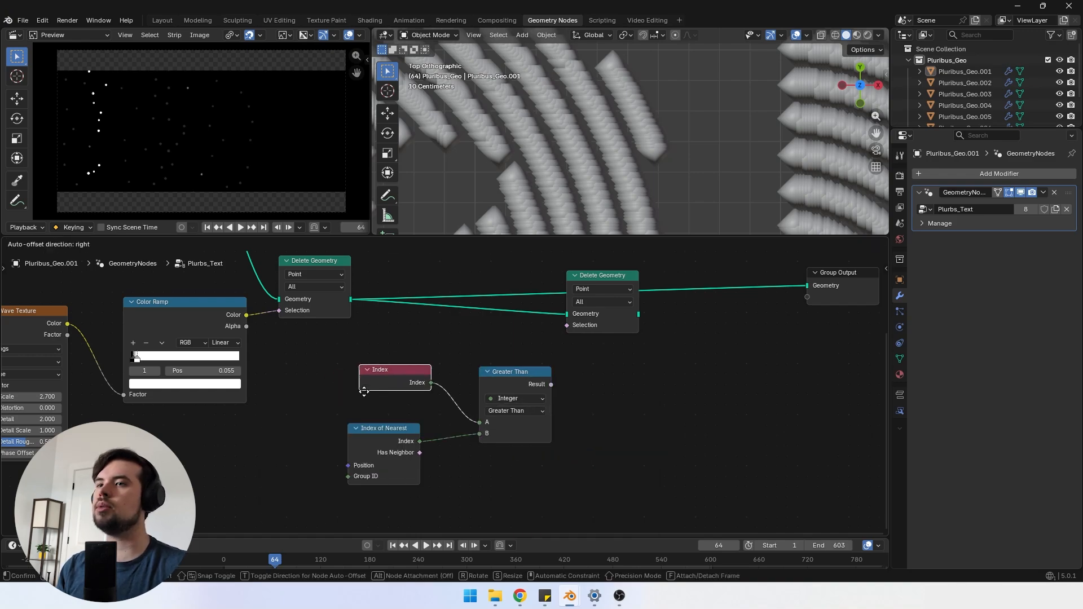
pyautogui.click(341, 416)
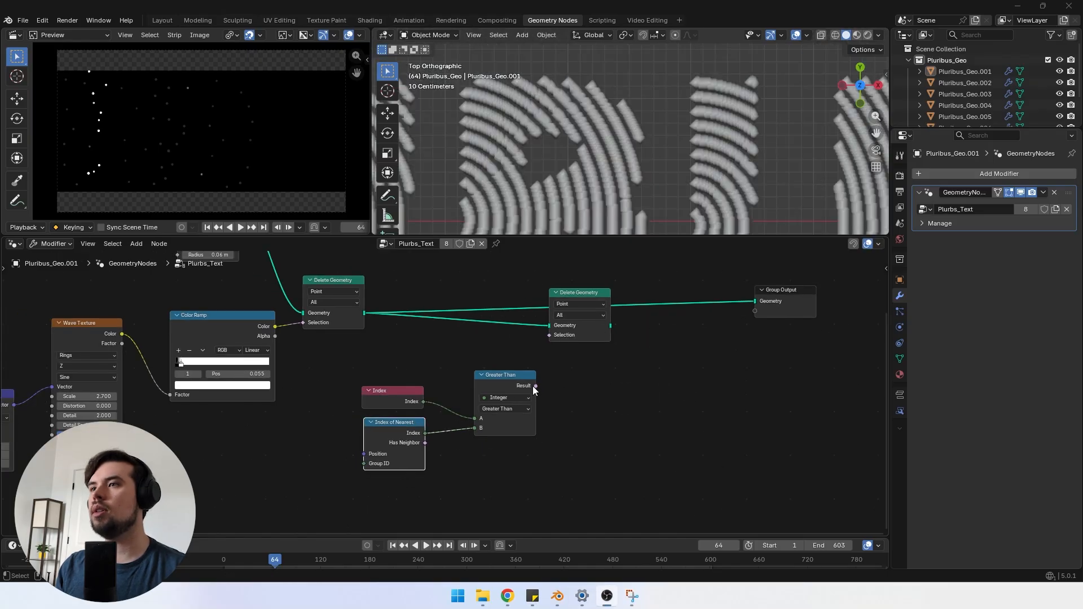
# Step: Feed the Greater Than result into the second Delete Geometry's Selection and connect that node's Geometry to the Group Output
pyautogui.moveTo(534, 484); pyautogui.dragTo(380, 378)
pyautogui.moveTo(499, 378); pyautogui.dragTo(542, 346)
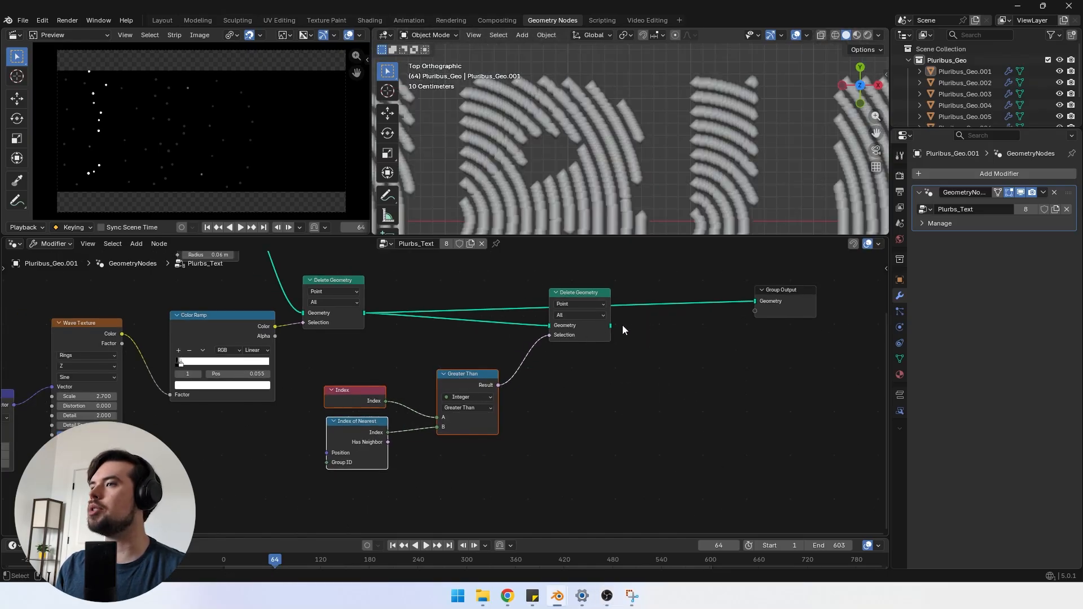
pyautogui.moveTo(623, 329); pyautogui.dragTo(748, 304)
# Step: Examine the ring points on the letters from the top view, both up close and from farther away
pyautogui.moveTo(566, 103); pyautogui.dragTo(612, 148, button='middle')
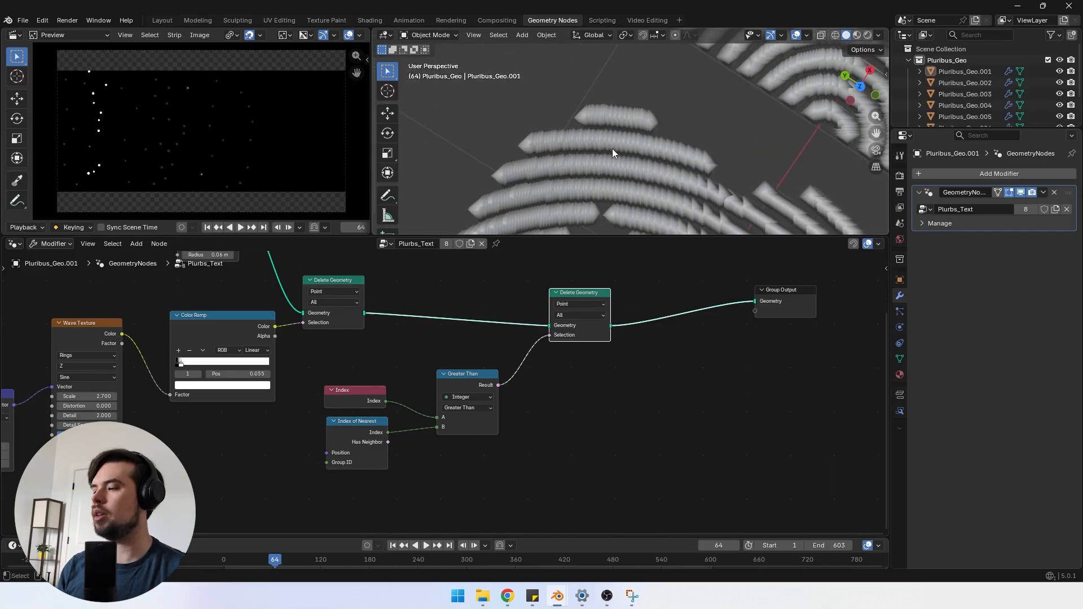
pyautogui.press('KP_7')
pyautogui.scroll(-2, 570, 189)
pyautogui.scroll(5, 600, 161)
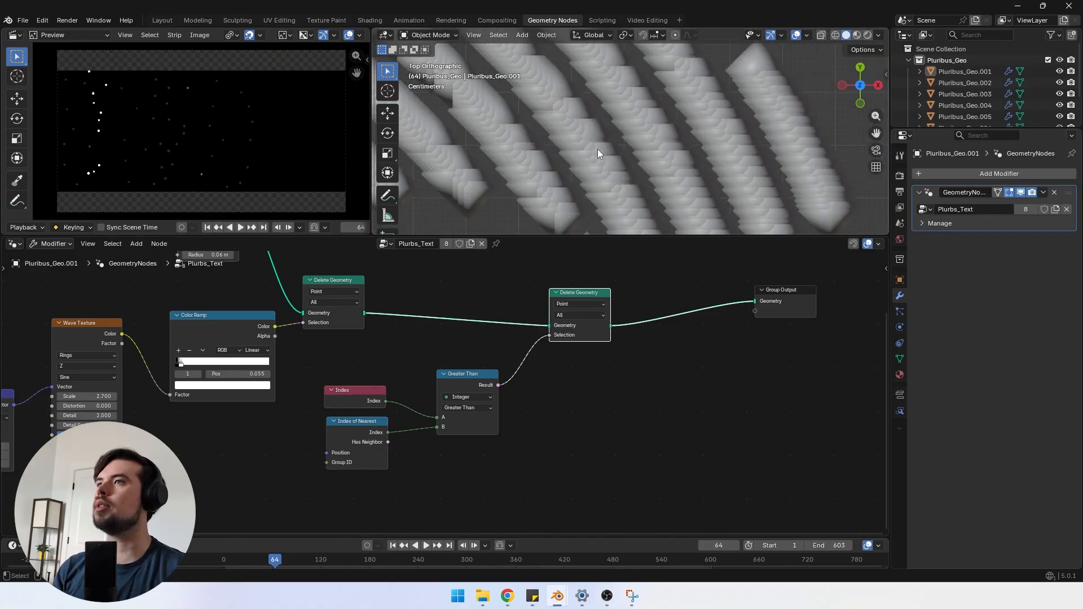
pyautogui.scroll(-2, 575, 455)
pyautogui.scroll(-5, 667, 160)
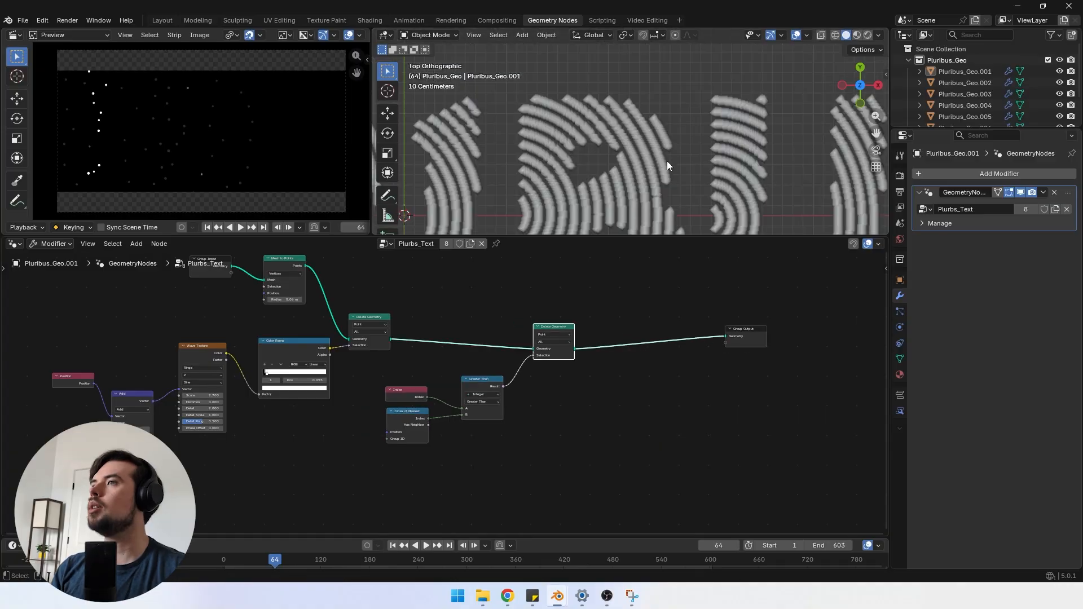
pyautogui.scroll(5, 666, 161)
# Step: Add a Repeat zone and route the points through it, with the second Delete Geometry inside and the zone feeding Group Output
pyautogui.hotkey('shift', 'a')
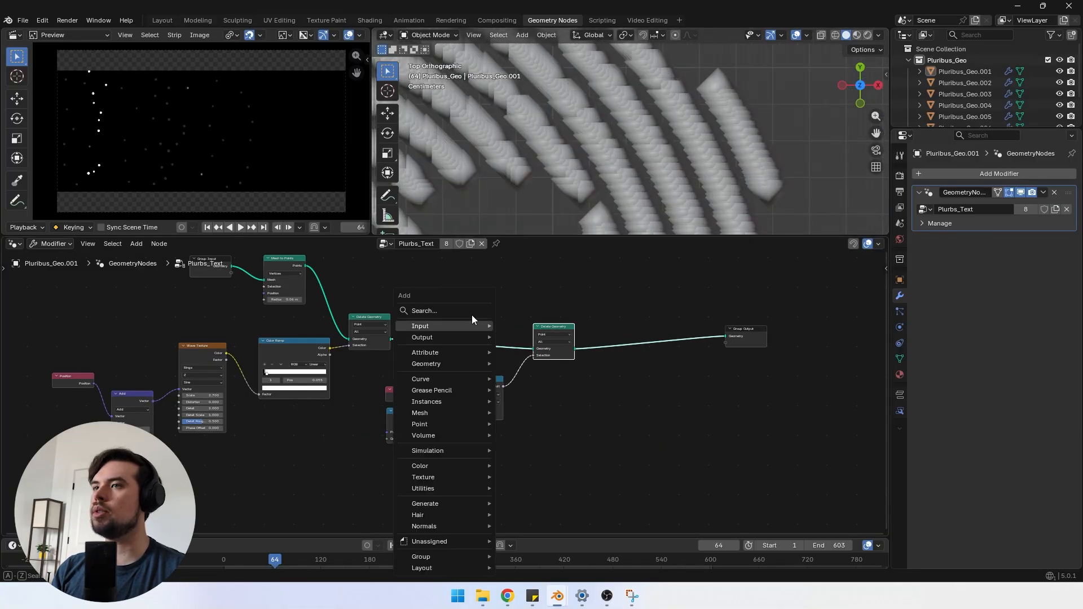
pyautogui.write('repe')
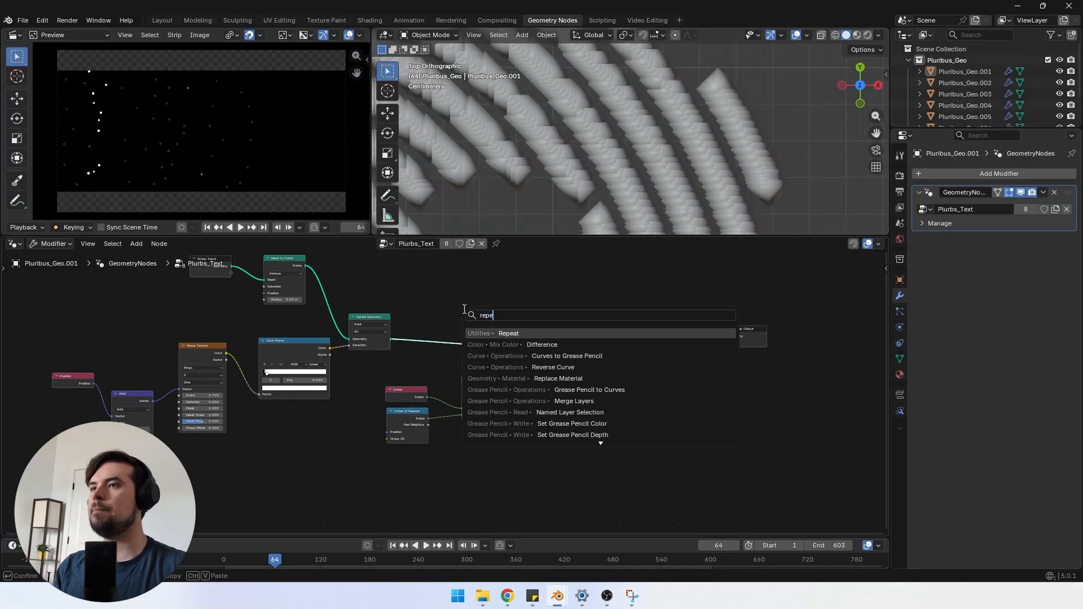
pyautogui.click(505, 333)
pyautogui.click(555, 300)
pyautogui.scroll(3, 558, 324)
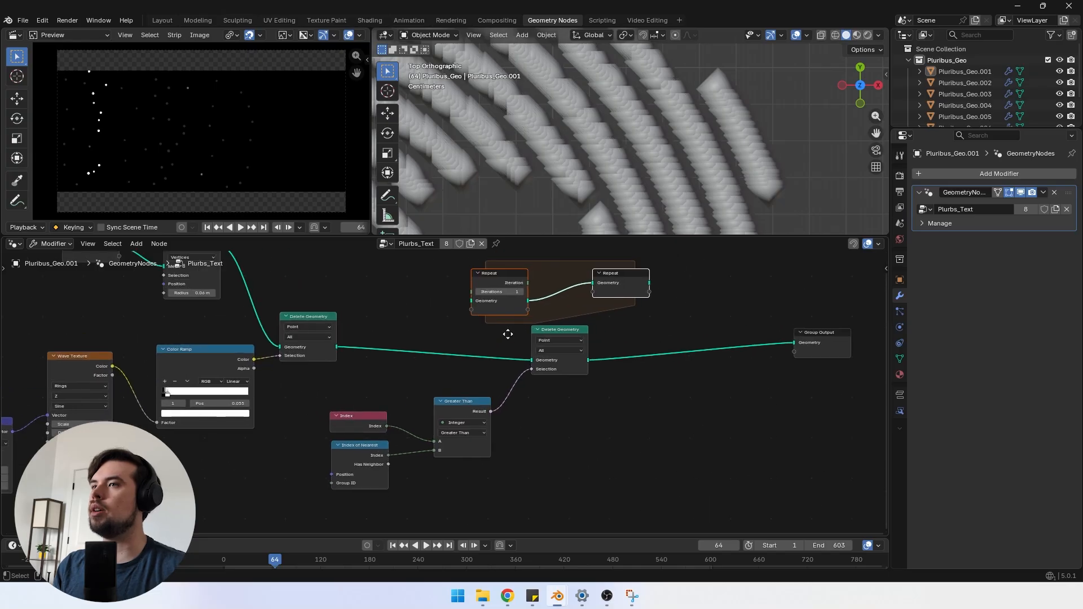
pyautogui.moveTo(241, 402); pyautogui.dragTo(389, 353)
pyautogui.moveTo(464, 348); pyautogui.dragTo(469, 417)
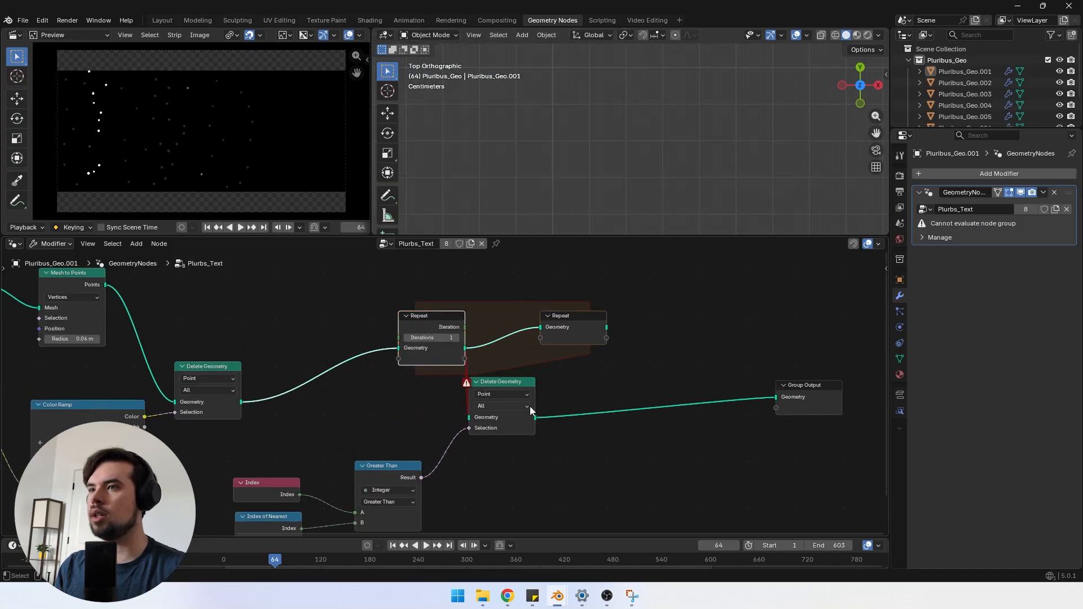
pyautogui.moveTo(535, 418); pyautogui.dragTo(542, 331)
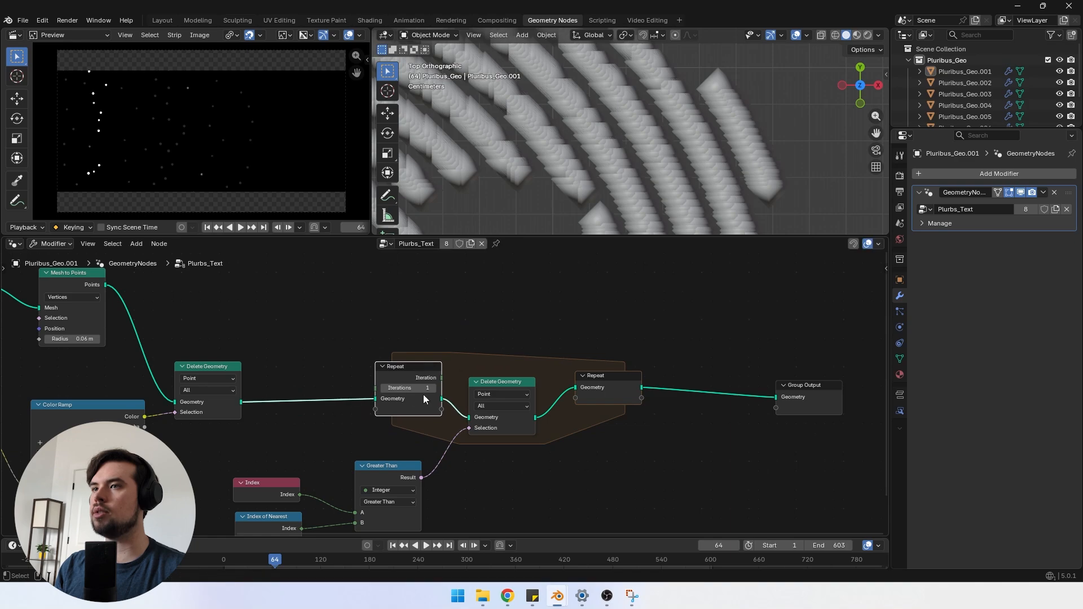
# Step: Set the Repeat zone to 3 iterations and check the point spacing on the P, L and U
pyautogui.click(432, 388)
pyautogui.click(432, 388)
pyautogui.scroll(-6, 527, 127)
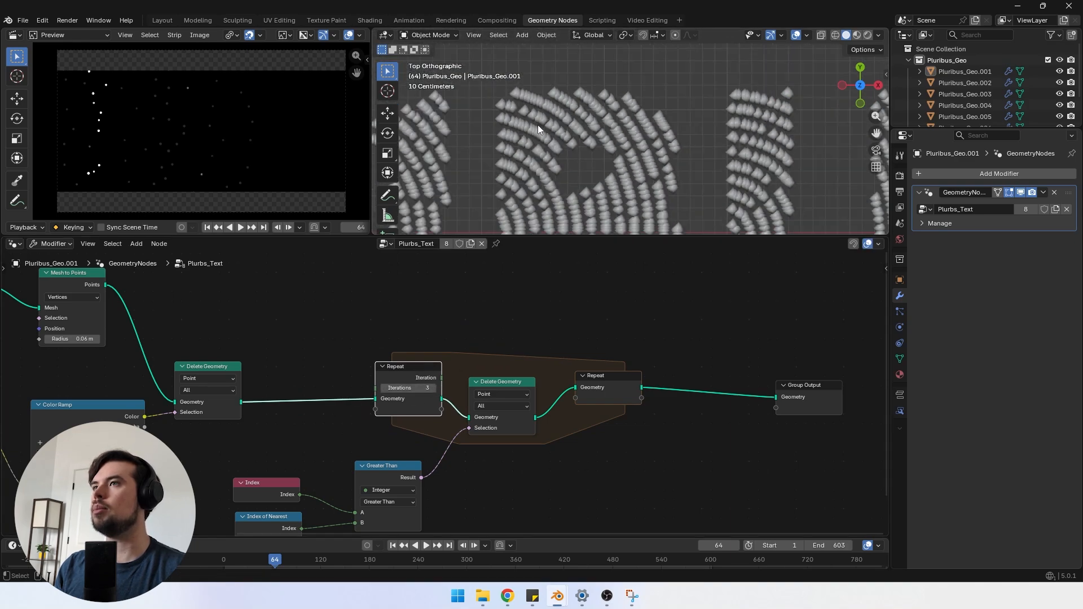
pyautogui.keyDown('shift'); pyautogui.moveTo(553, 157); pyautogui.dragTo(669, 144, button='middle'); pyautogui.keyUp('shift')
pyautogui.scroll(6, 627, 146)
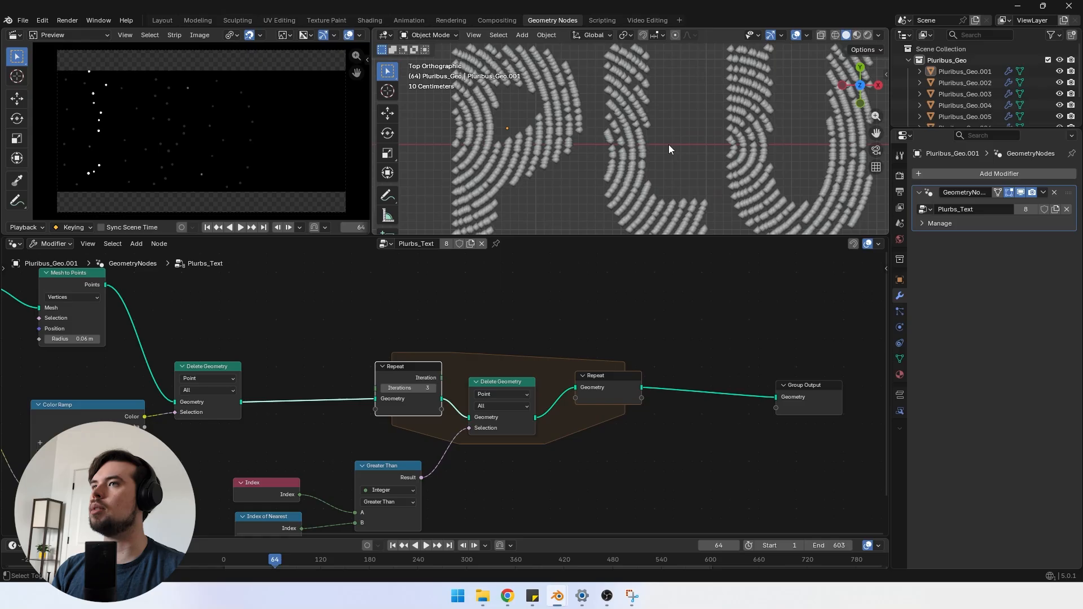
# Step: Try 4 iterations on the Repeat zone, check the whole word, and return to 3
pyautogui.click(438, 389)
pyautogui.scroll(-5, 608, 161)
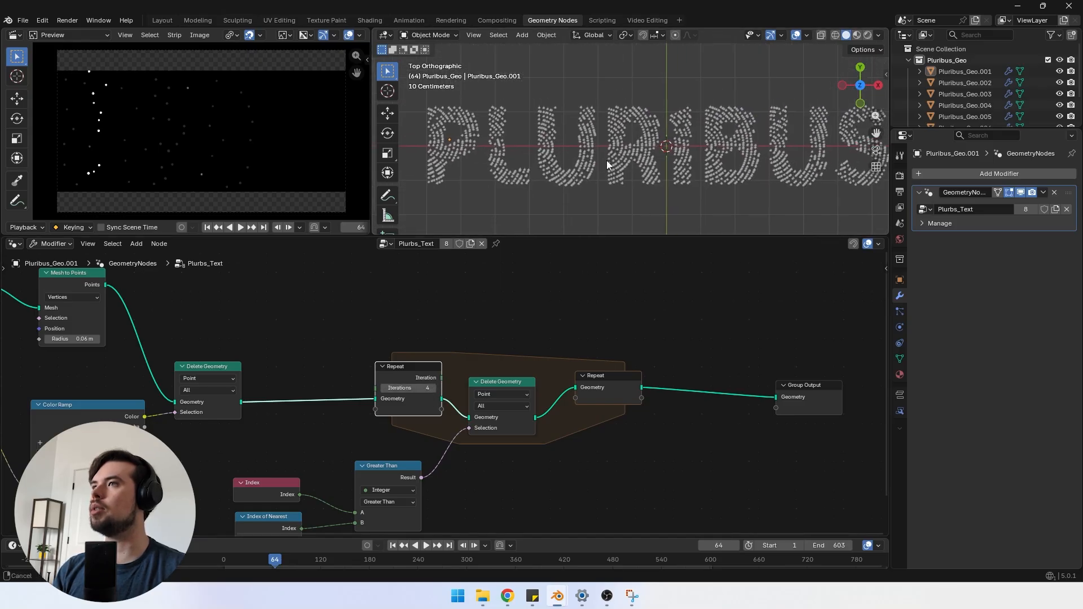
pyautogui.keyDown('shift'); pyautogui.moveTo(607, 160); pyautogui.dragTo(563, 157, button='middle'); pyautogui.keyUp('shift')
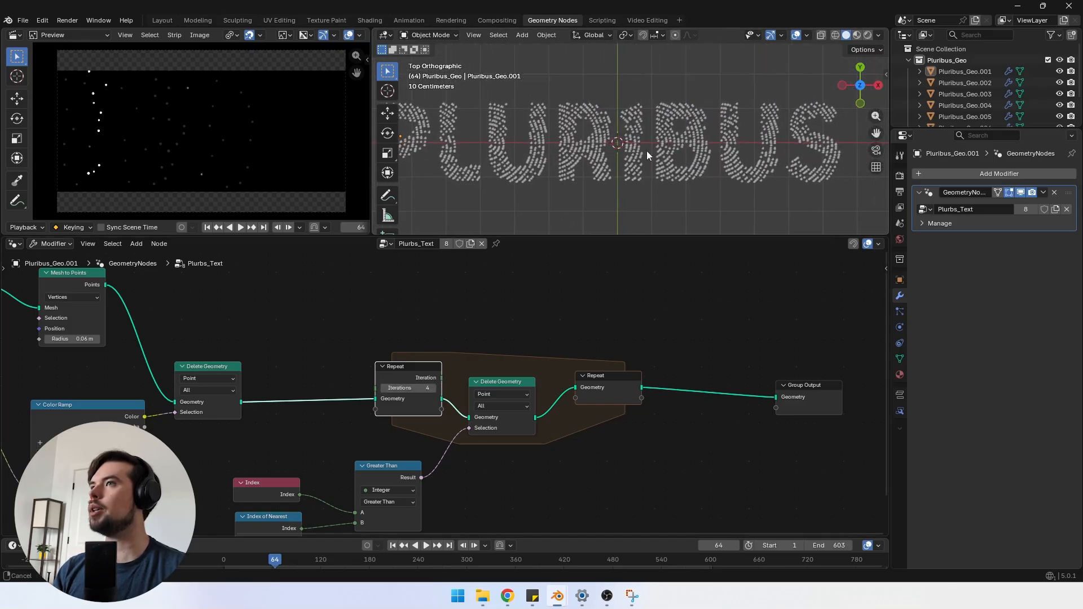
pyautogui.keyDown('shift'); pyautogui.moveTo(646, 150); pyautogui.dragTo(575, 147, button='middle'); pyautogui.keyUp('shift')
pyautogui.click(384, 388)
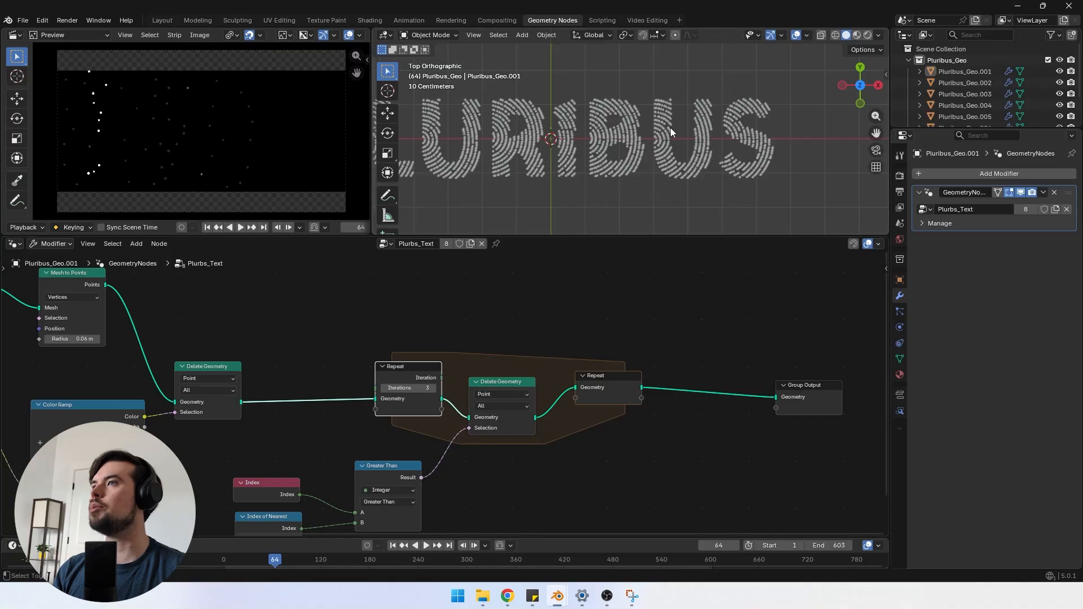
# Step: Inspect the point density across the whole PLURIBUS word and select the letter P
pyautogui.keyDown('shift'); pyautogui.moveTo(670, 128); pyautogui.dragTo(620, 135, button='middle'); pyautogui.keyUp('shift')
pyautogui.keyDown('shift'); pyautogui.moveTo(528, 163); pyautogui.dragTo(633, 175, button='middle'); pyautogui.keyUp('shift')
pyautogui.scroll(-1, 662, 171)
pyautogui.scroll(-1, 662, 171)
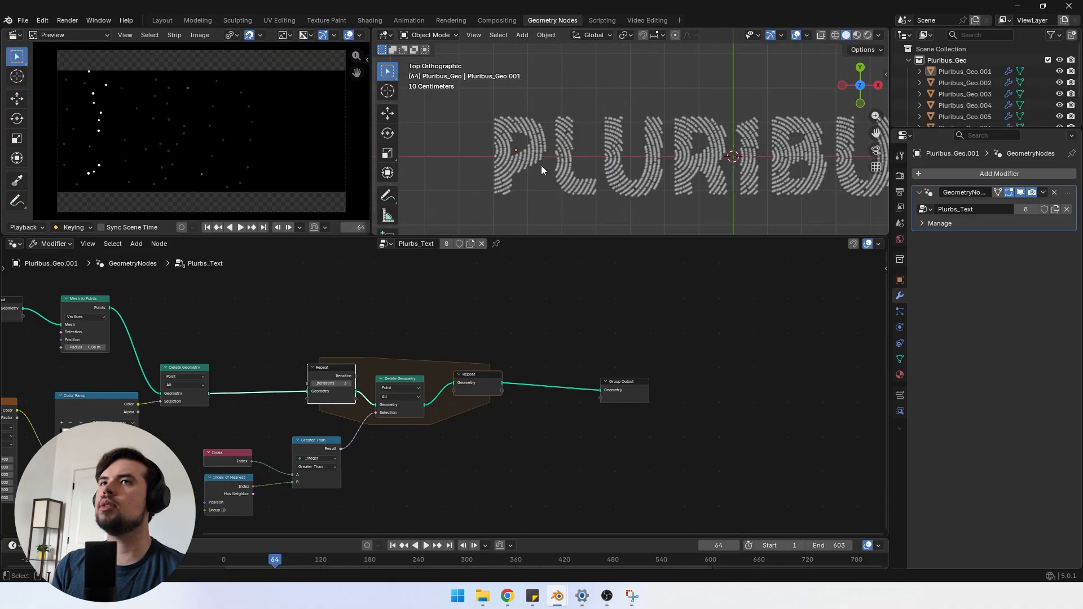
pyautogui.scroll(2, 522, 162)
pyautogui.scroll(-2, 496, 158)
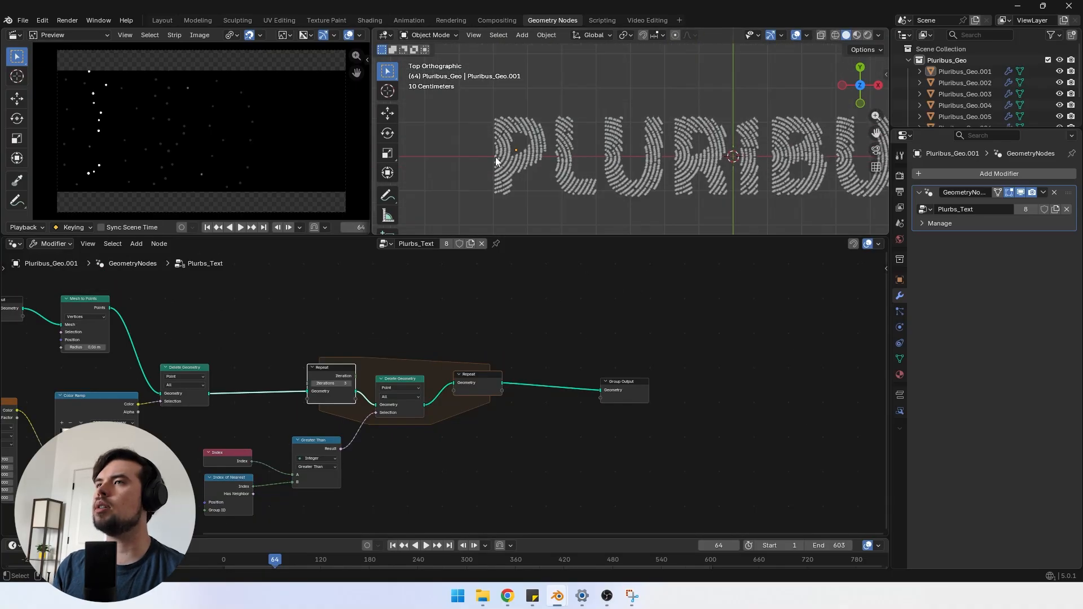
pyautogui.scroll(-1, 496, 161)
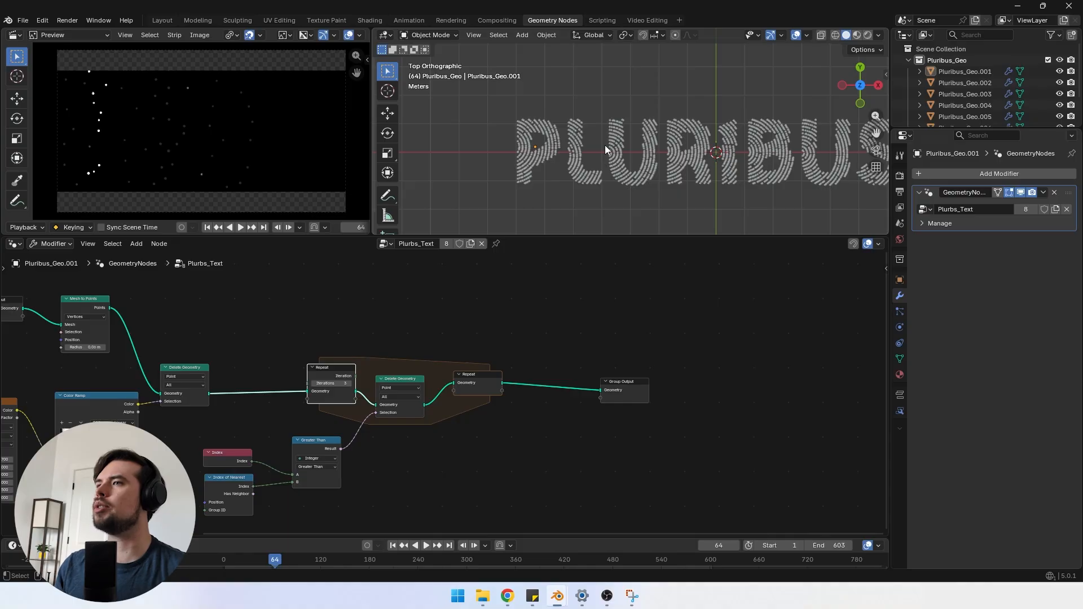
pyautogui.scroll(4, 596, 154)
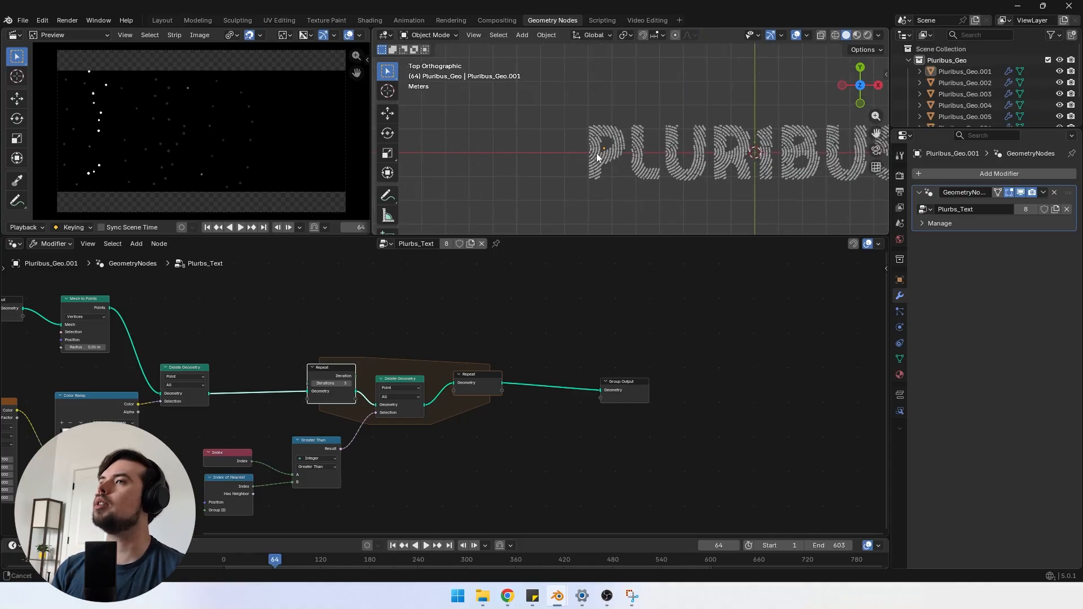
pyautogui.click(624, 150)
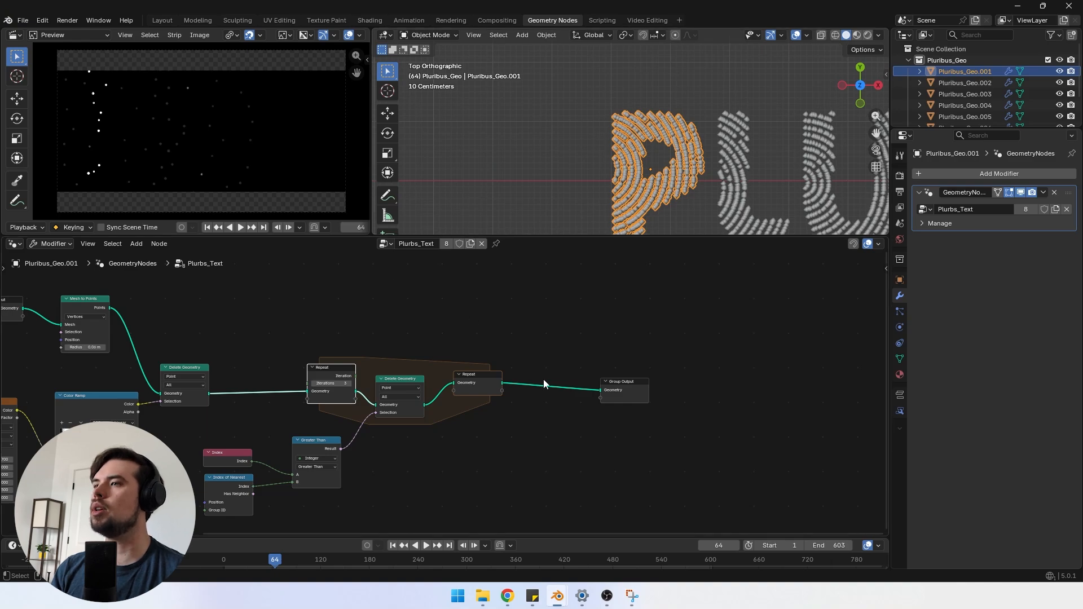
# Step: Move the Group Output node farther from the Repeat zone to make room for more nodes
pyautogui.moveTo(543, 379); pyautogui.dragTo(449, 288, button='middle')
pyautogui.click(584, 143)
pyautogui.click(631, 137)
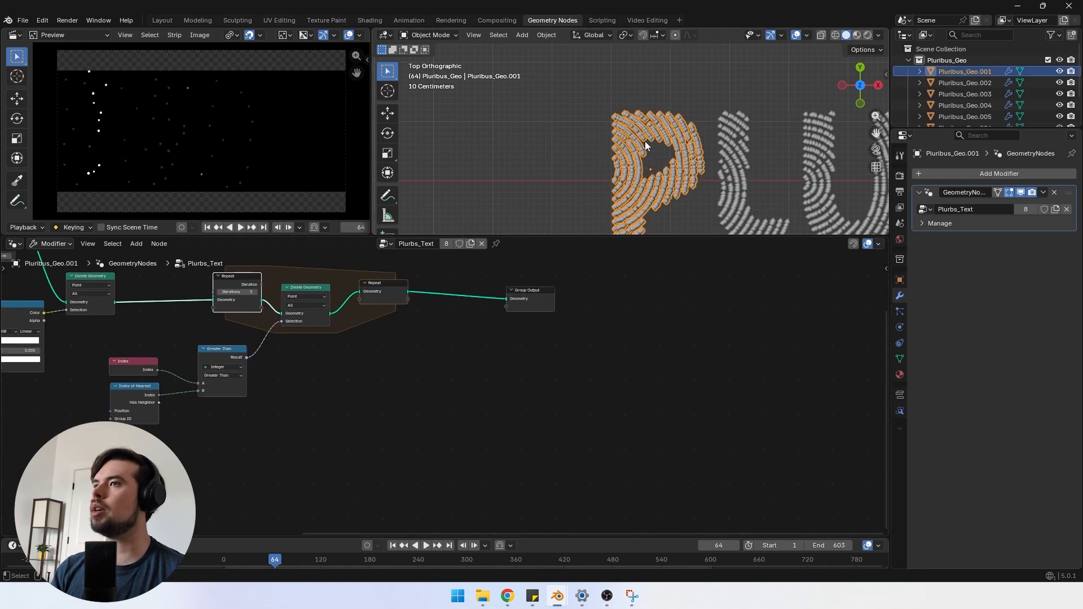
pyautogui.moveTo(535, 305); pyautogui.dragTo(690, 310)
pyautogui.moveTo(492, 328); pyautogui.dragTo(497, 336, button='middle')
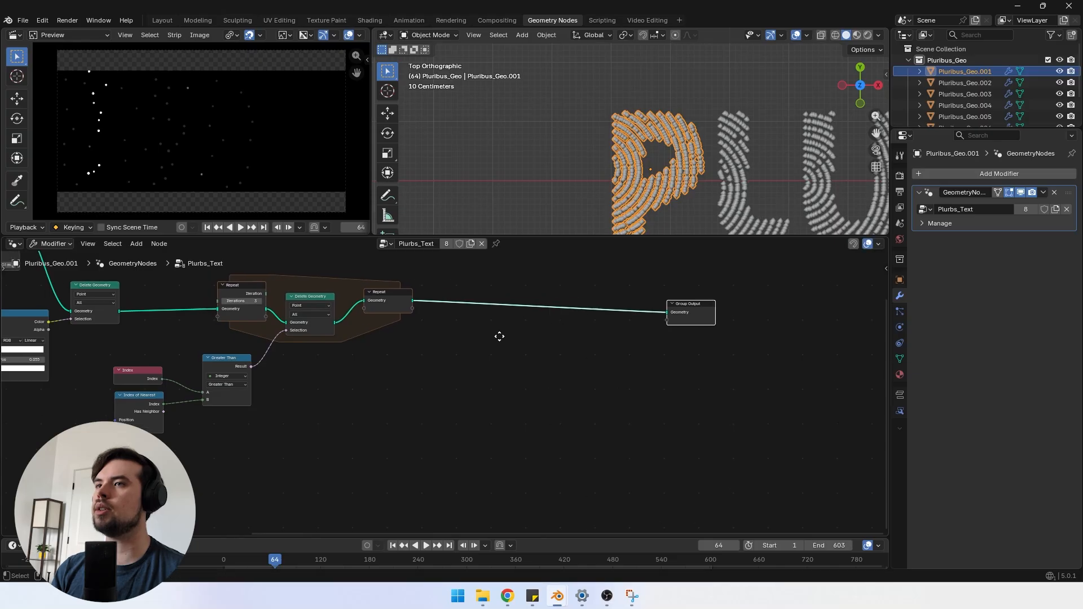
# Step: Add a Store Named Attribute node fed by the geometry output of the Repeat zone
pyautogui.moveTo(409, 303); pyautogui.dragTo(480, 336)
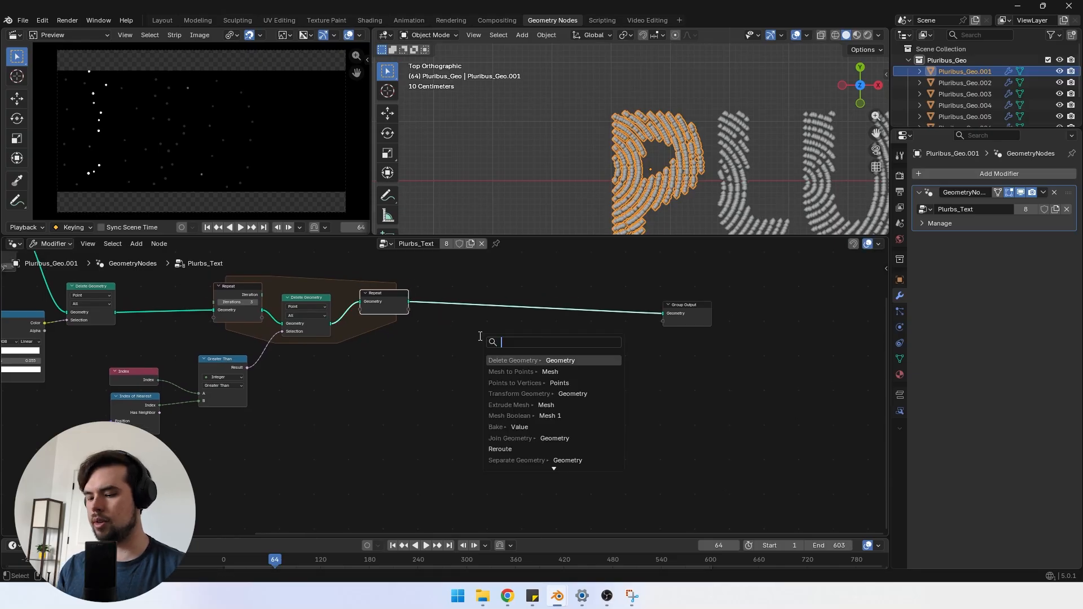
pyautogui.write('save')
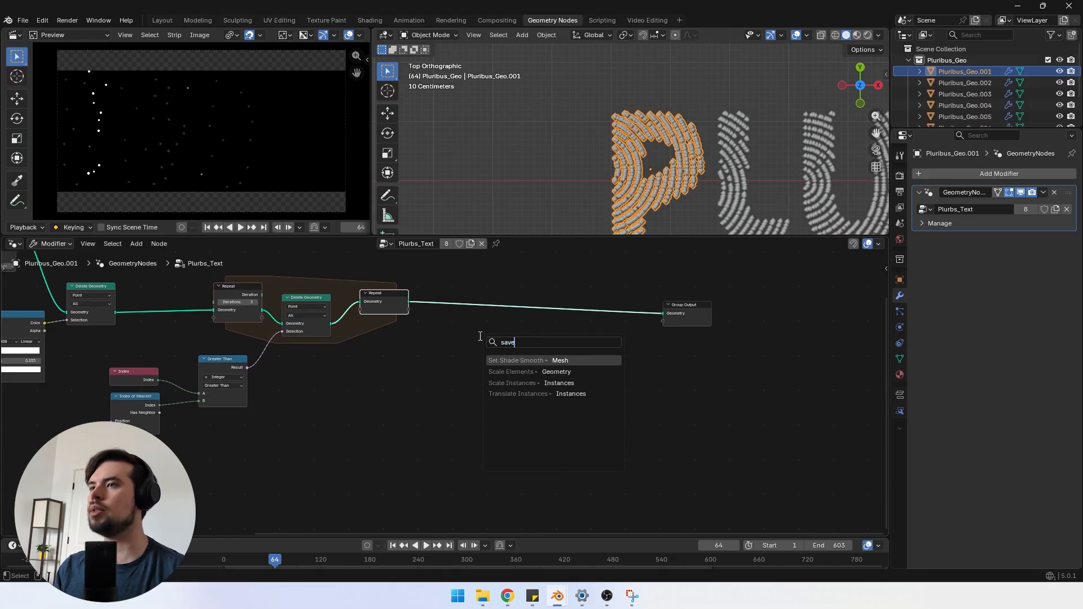
pyautogui.press('BackSpace')
pyautogui.press('BackSpace')
pyautogui.press('BackSpace')
pyautogui.press('BackSpace')
pyautogui.write('atr')
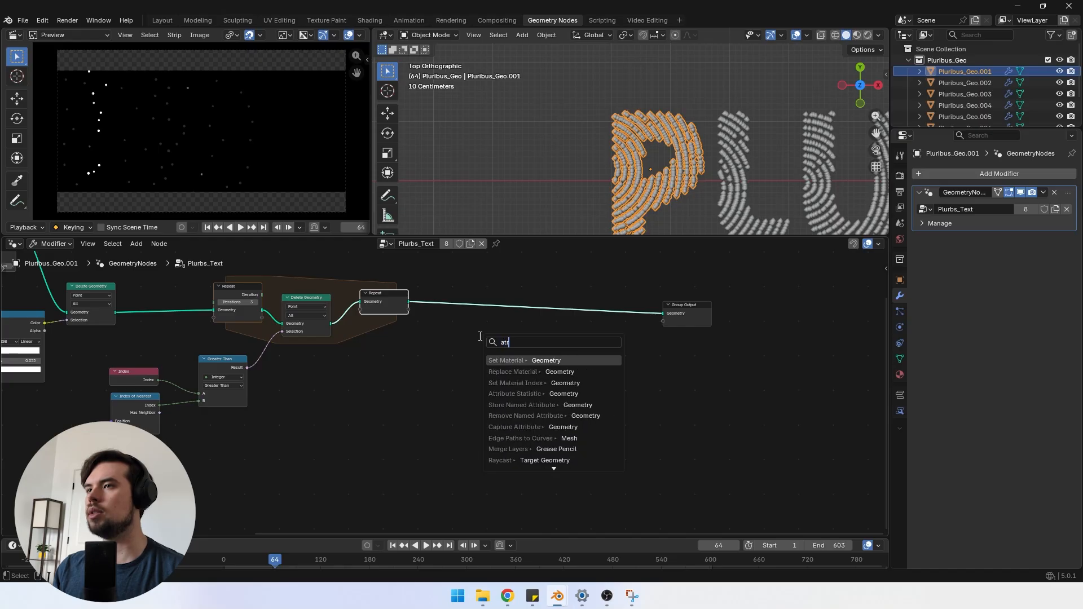
pyautogui.press('BackSpace')
pyautogui.press('BackSpace')
pyautogui.press('BackSpace')
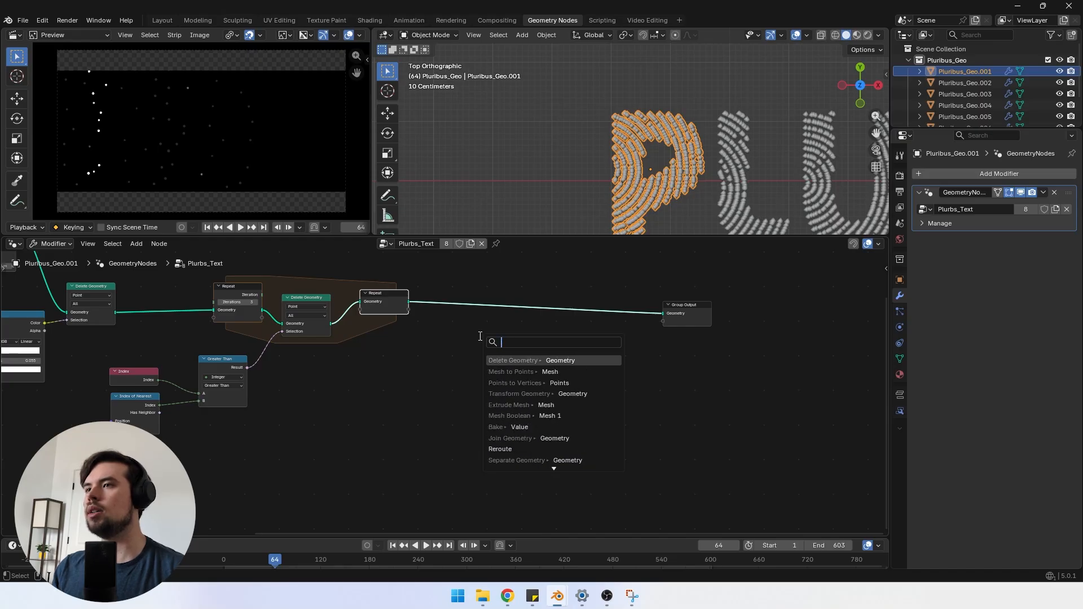
pyautogui.write('attribu')
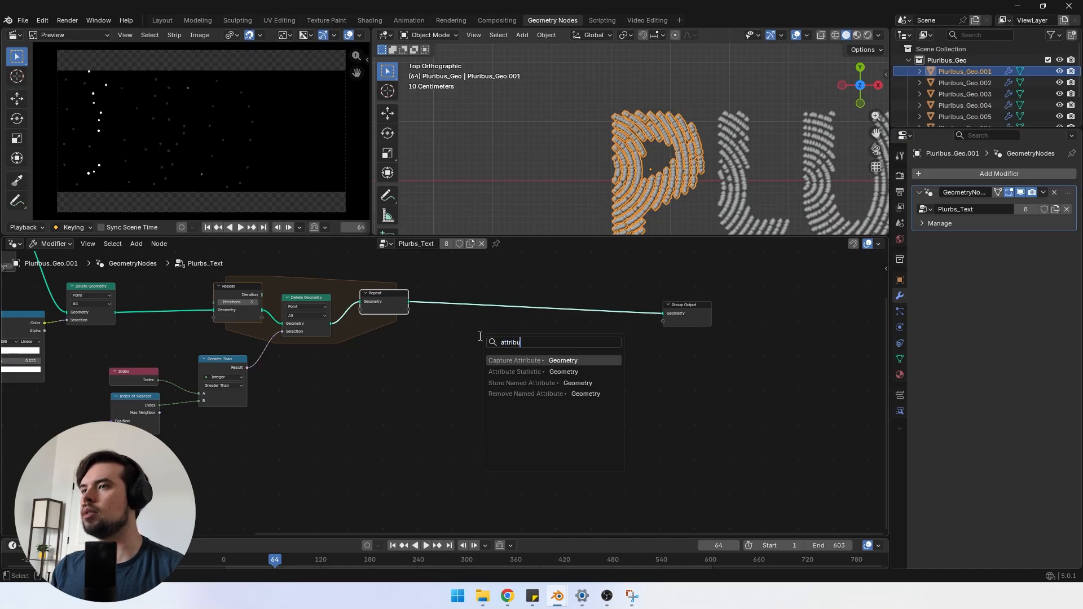
pyautogui.press('Down')
pyautogui.press('Down')
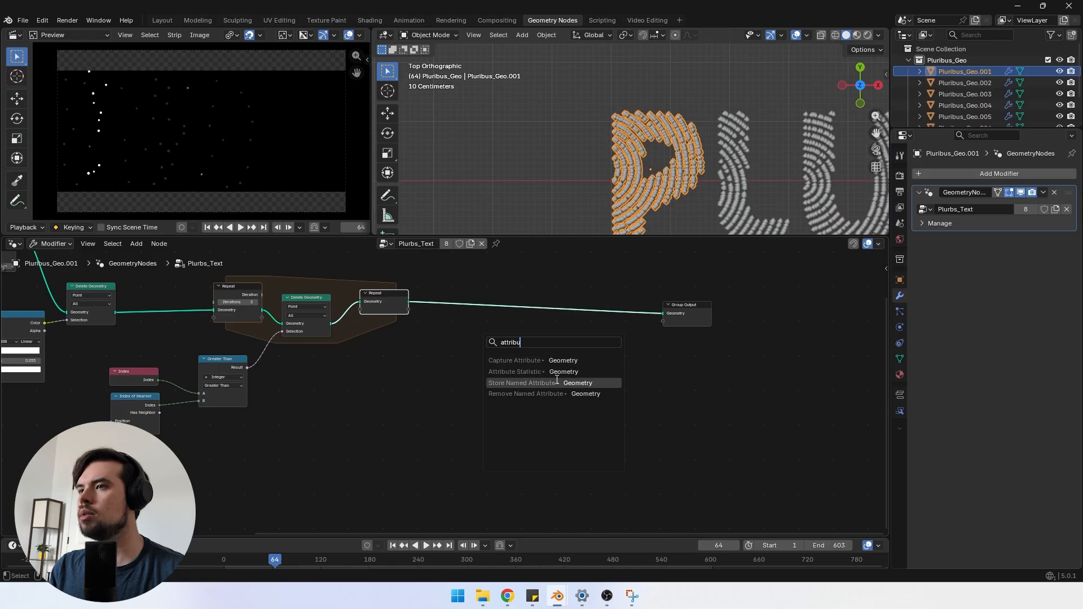
pyautogui.press('Return')
pyautogui.click(553, 376)
# Step: Name the stored attribute particle_position in the Store Named Attribute node
pyautogui.scroll(4, 525, 349)
pyautogui.moveTo(526, 348); pyautogui.dragTo(438, 369, button='middle')
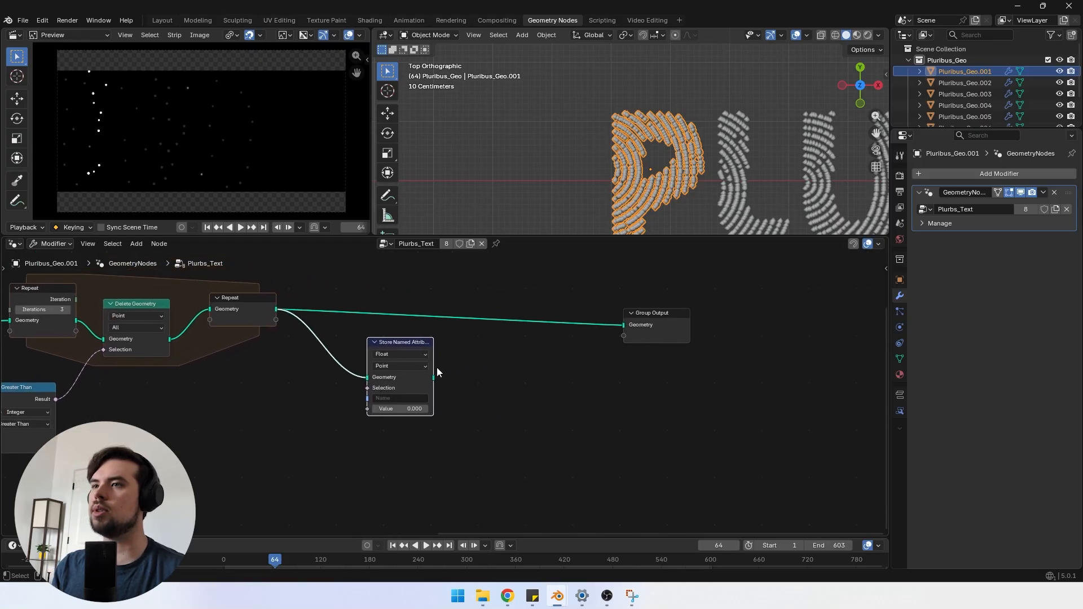
pyautogui.click(399, 399)
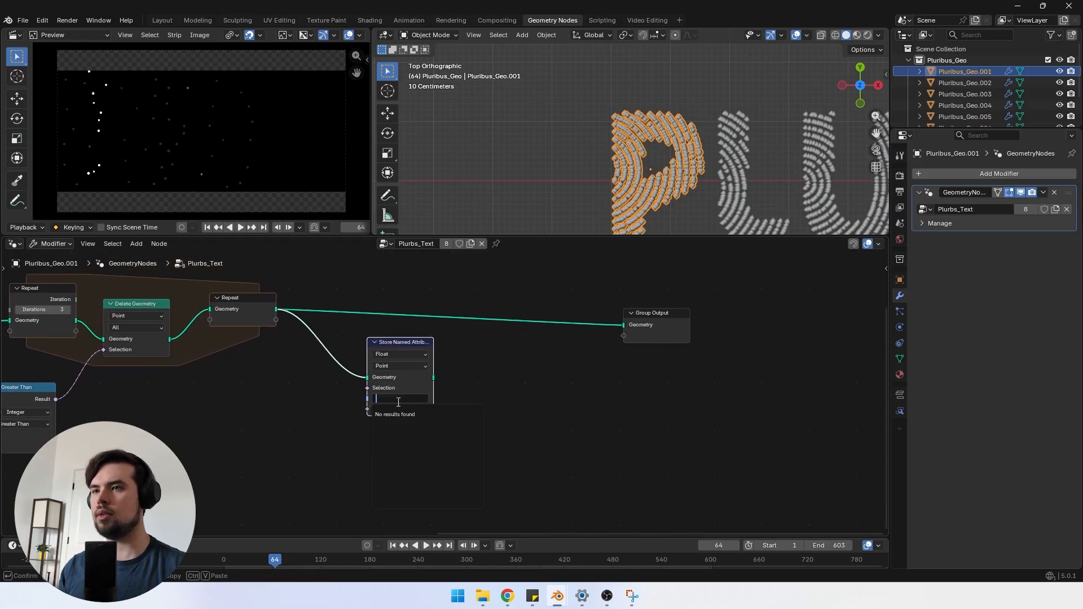
pyautogui.write('po')
pyautogui.write('par')
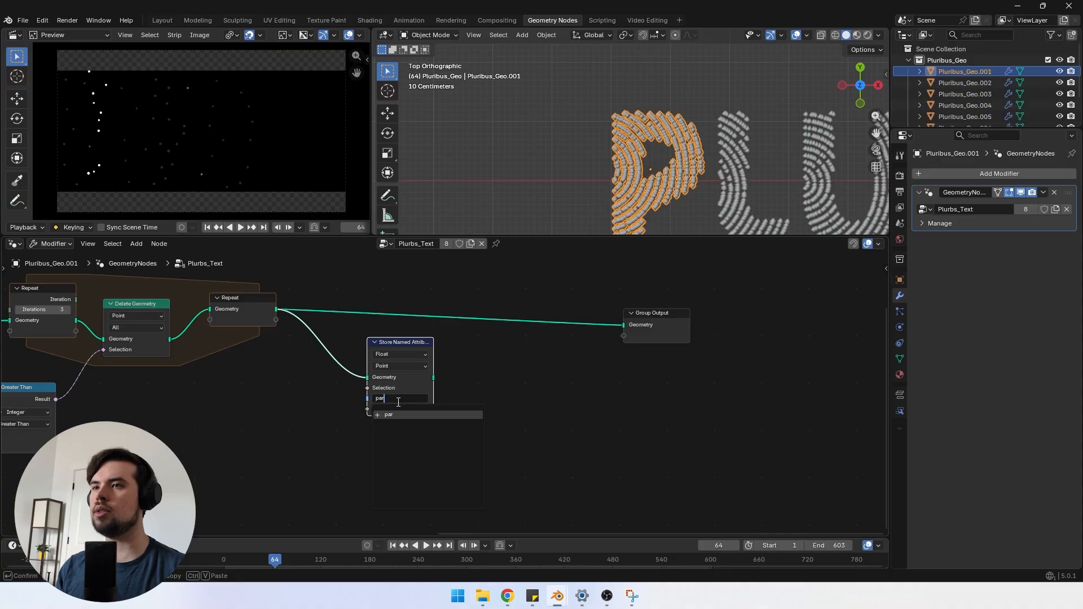
pyautogui.write('ticle_posit')
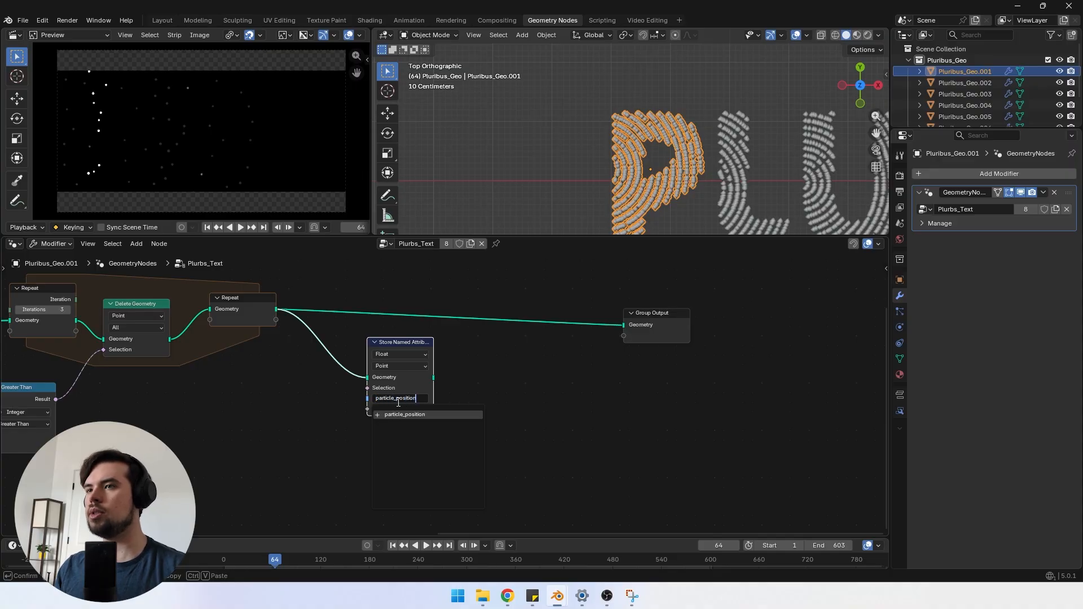
pyautogui.write('ion')
pyautogui.press('Return')
# Step: Add a Position node and feed it into the Value of the Store Named Attribute node
pyautogui.scroll(-1, 444, 392)
pyautogui.moveTo(384, 387); pyautogui.dragTo(477, 369, button='middle')
pyautogui.moveTo(471, 389); pyautogui.dragTo(403, 397)
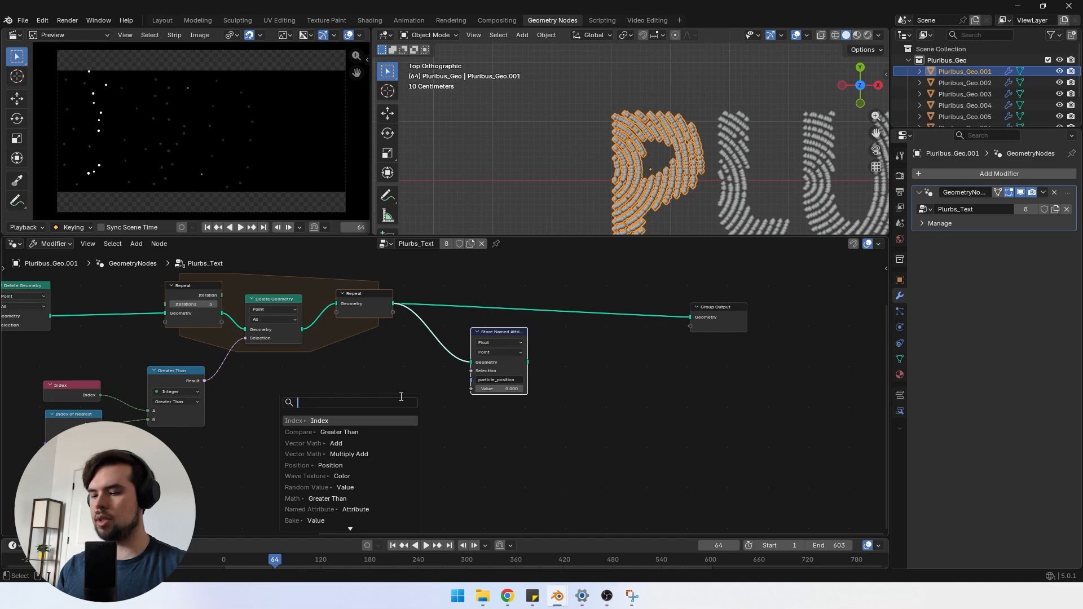
pyautogui.write('posit')
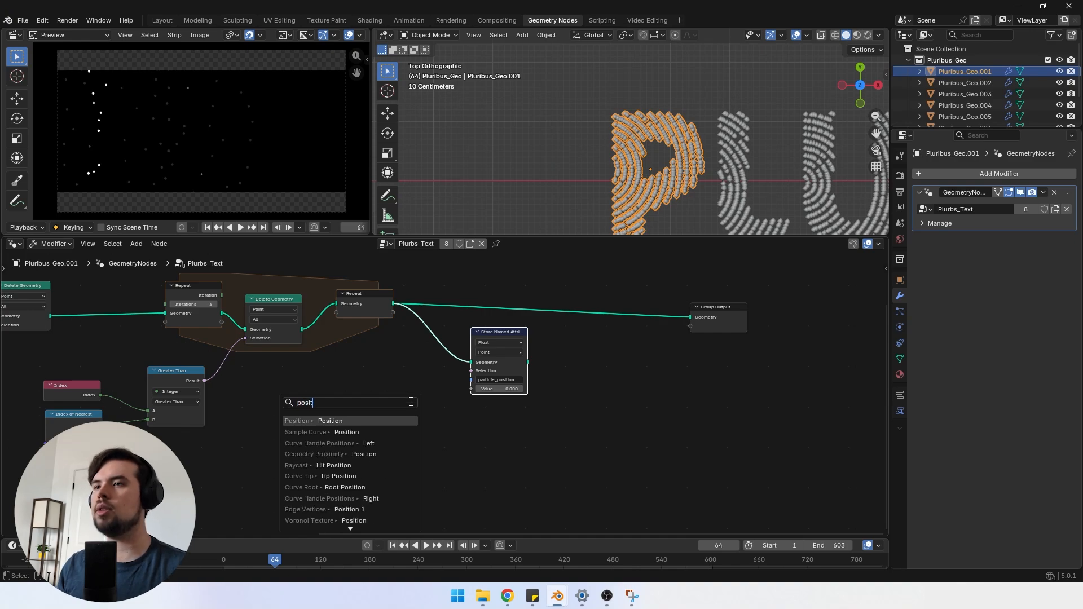
pyautogui.press('Return')
pyautogui.click(374, 416)
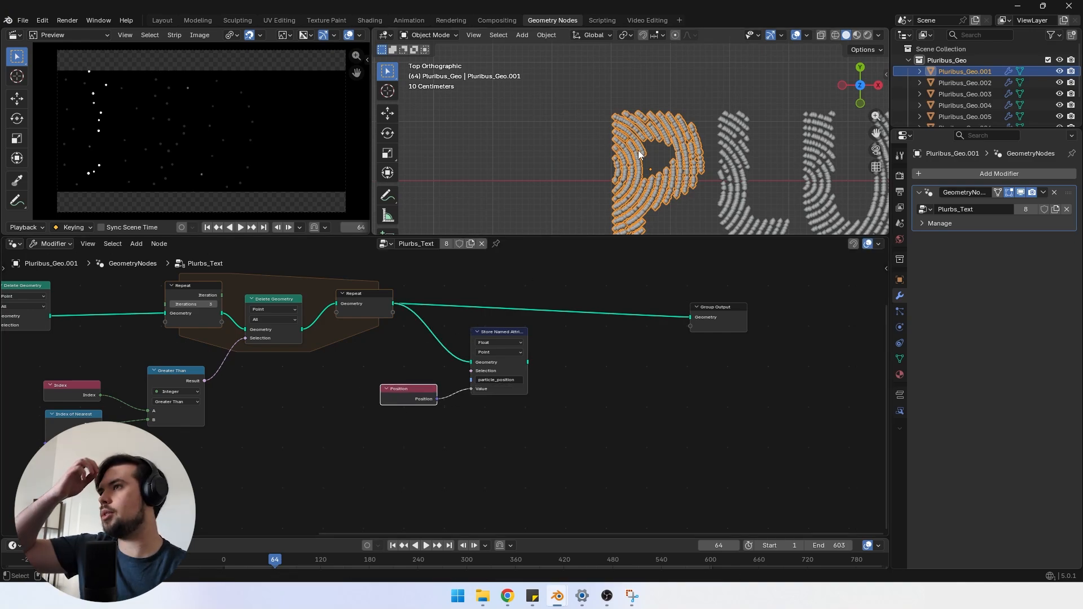
# Step: Check the points across the PLURIBUS word and route the Store Named Attribute geometry into Group Output
pyautogui.scroll(-5, 705, 151)
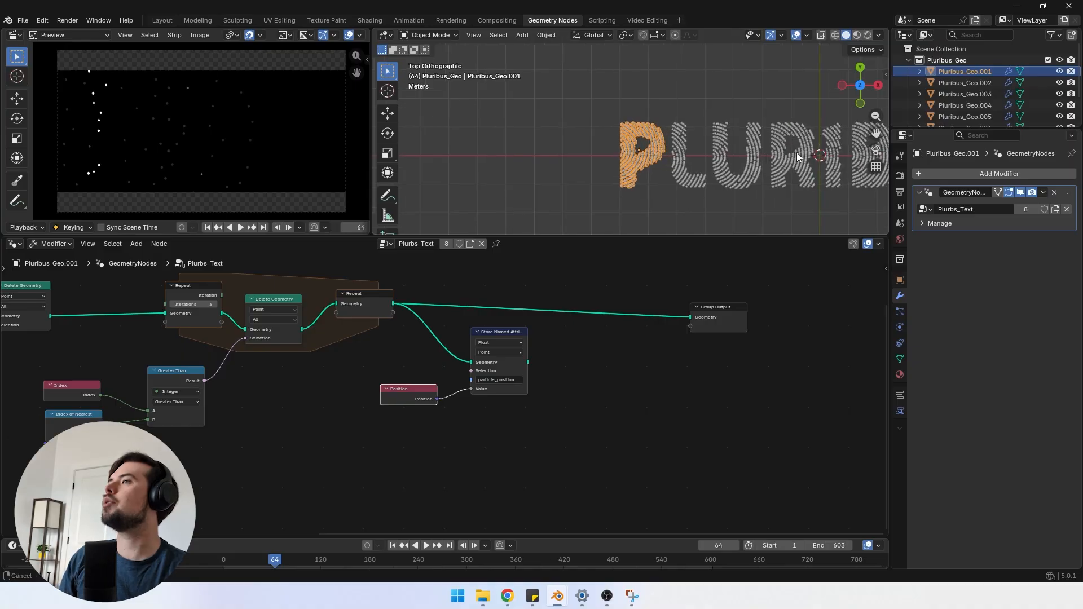
pyautogui.keyDown('shift'); pyautogui.moveTo(796, 152); pyautogui.dragTo(576, 160, button='middle'); pyautogui.keyUp('shift')
pyautogui.scroll(3, 577, 160)
pyautogui.moveTo(493, 335); pyautogui.dragTo(694, 323)
pyautogui.scroll(-5, 693, 423)
# Step: Move Group Output farther out and raise the Store Named Attribute node in line with the Repeat zone
pyautogui.moveTo(693, 425); pyautogui.dragTo(415, 415, button='middle')
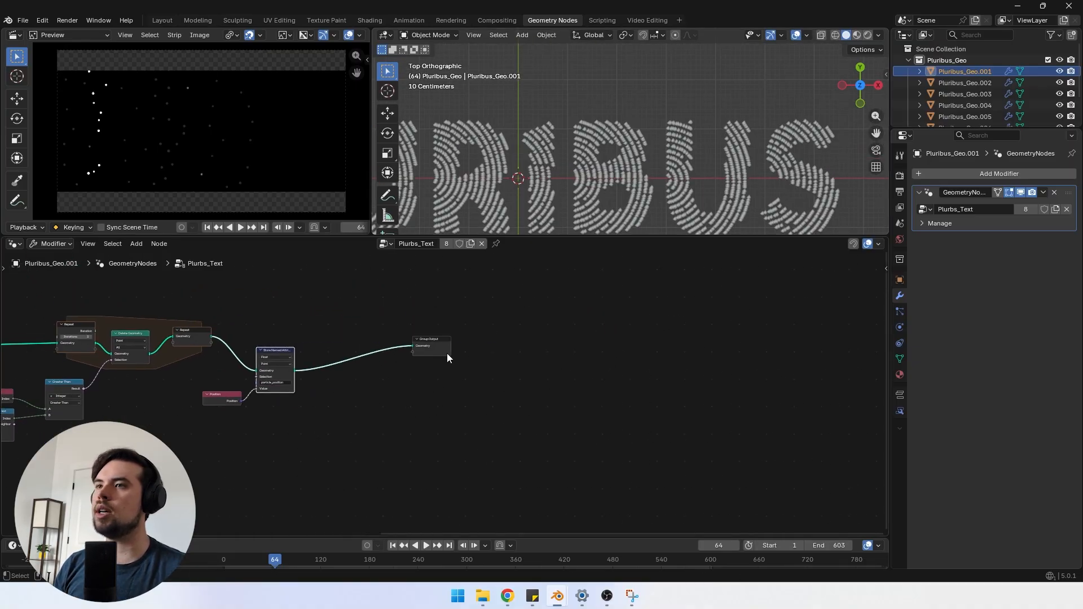
pyautogui.moveTo(447, 353); pyautogui.dragTo(614, 354)
pyautogui.scroll(1, 327, 372)
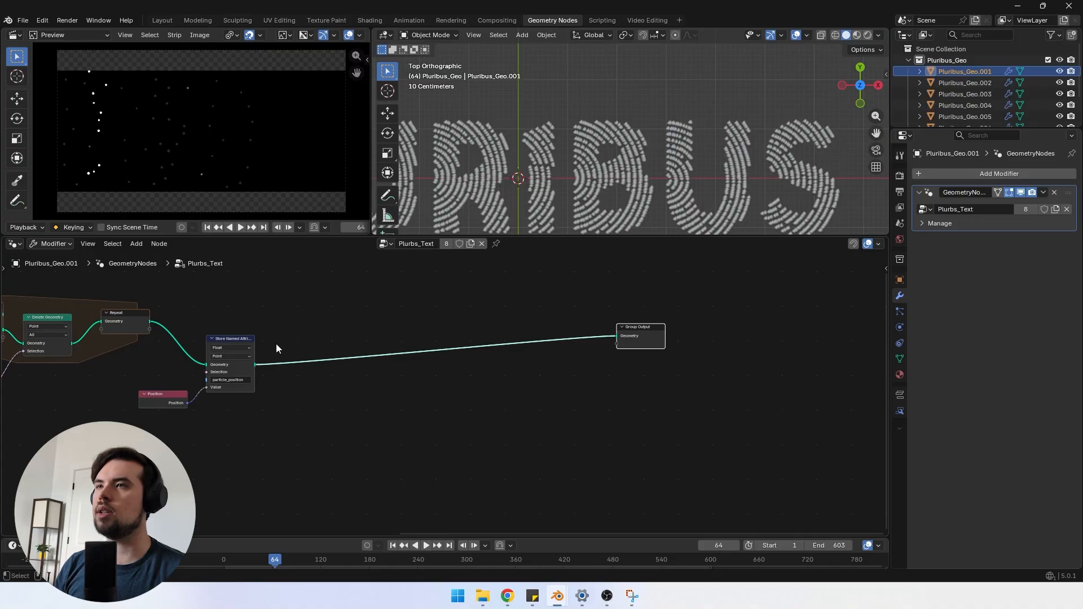
pyautogui.scroll(1, 212, 382)
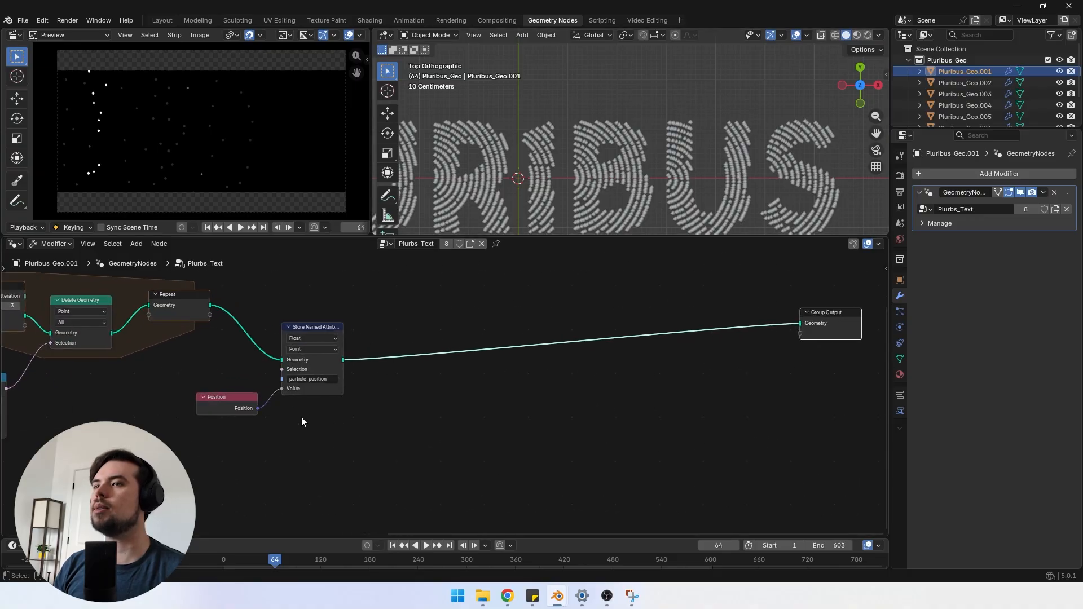
pyautogui.moveTo(307, 324); pyautogui.dragTo(312, 289)
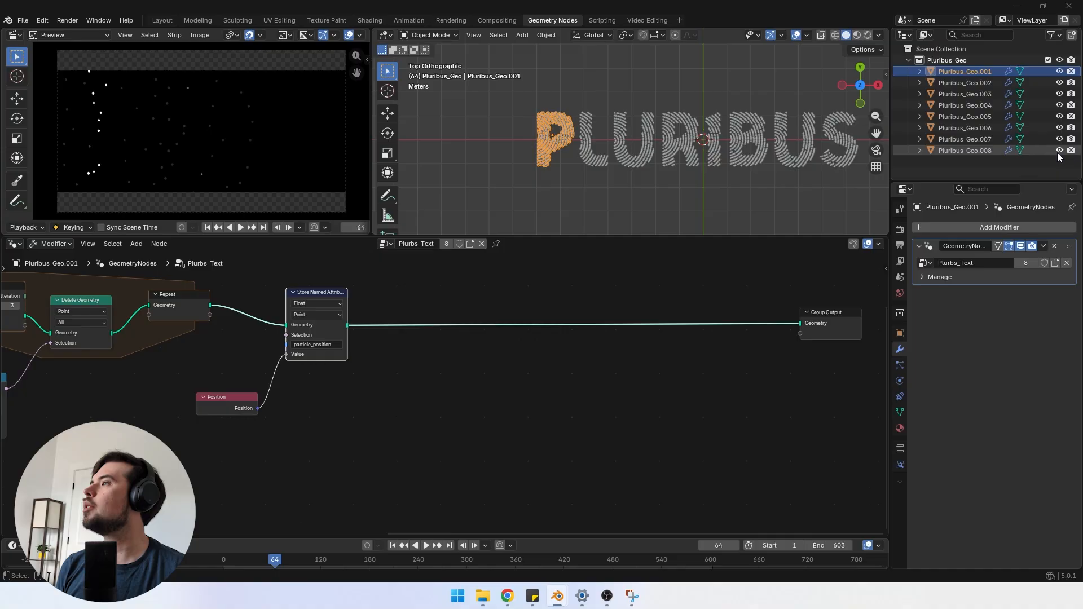
# Step: Hide Pluribus_Geo.002 through Pluribus_Geo.008 so only the letter P is shown, and frame it in the viewport
pyautogui.moveTo(1060, 150); pyautogui.dragTo(1059, 82)
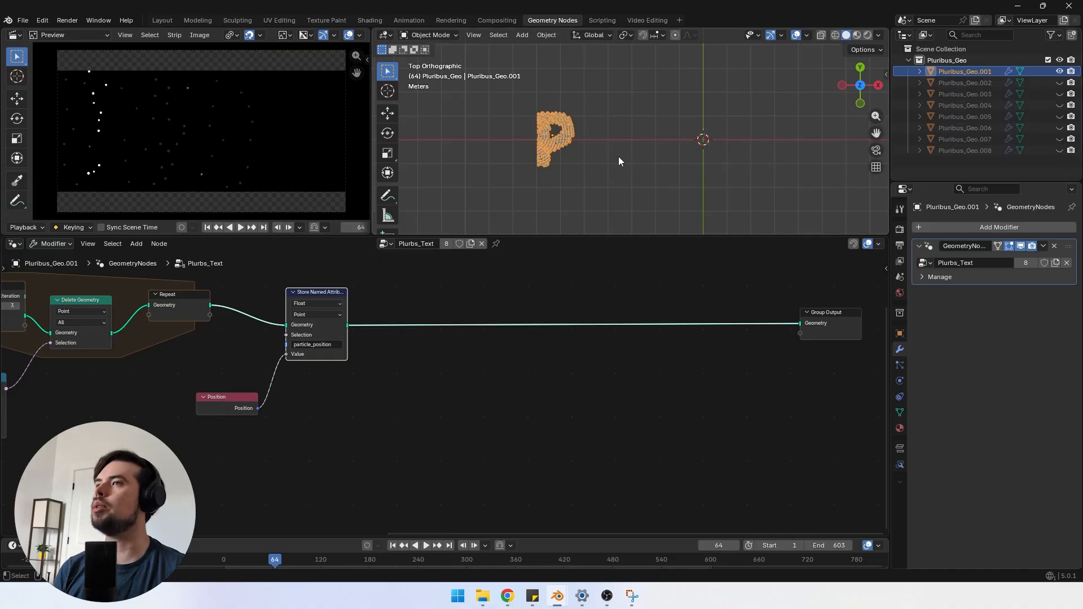
pyautogui.keyDown('shift'); pyautogui.moveTo(619, 160); pyautogui.dragTo(682, 164, button='middle'); pyautogui.keyUp('shift')
pyautogui.scroll(3, 681, 165)
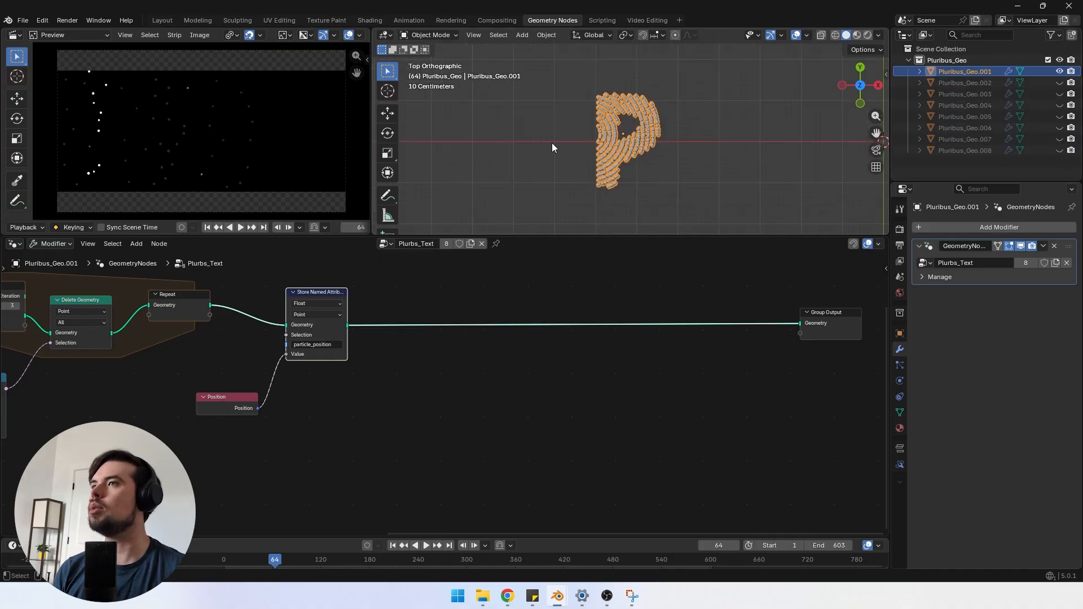
# Step: Add a Set Position node between Store Named Attribute and Group Output
pyautogui.scroll(-2, 423, 351)
pyautogui.moveTo(381, 346); pyautogui.dragTo(515, 374)
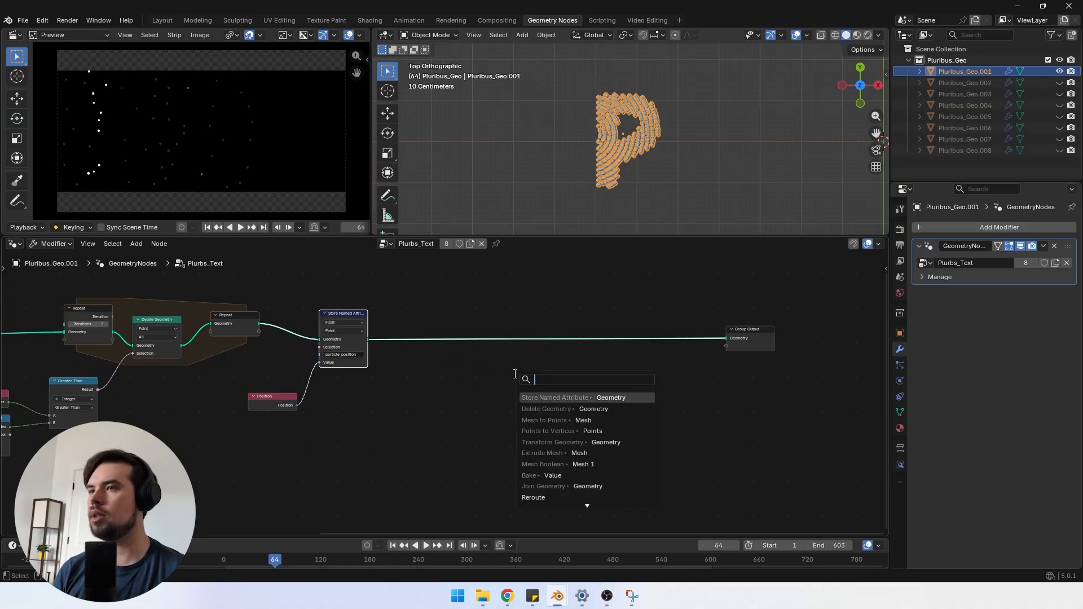
pyautogui.write('set post')
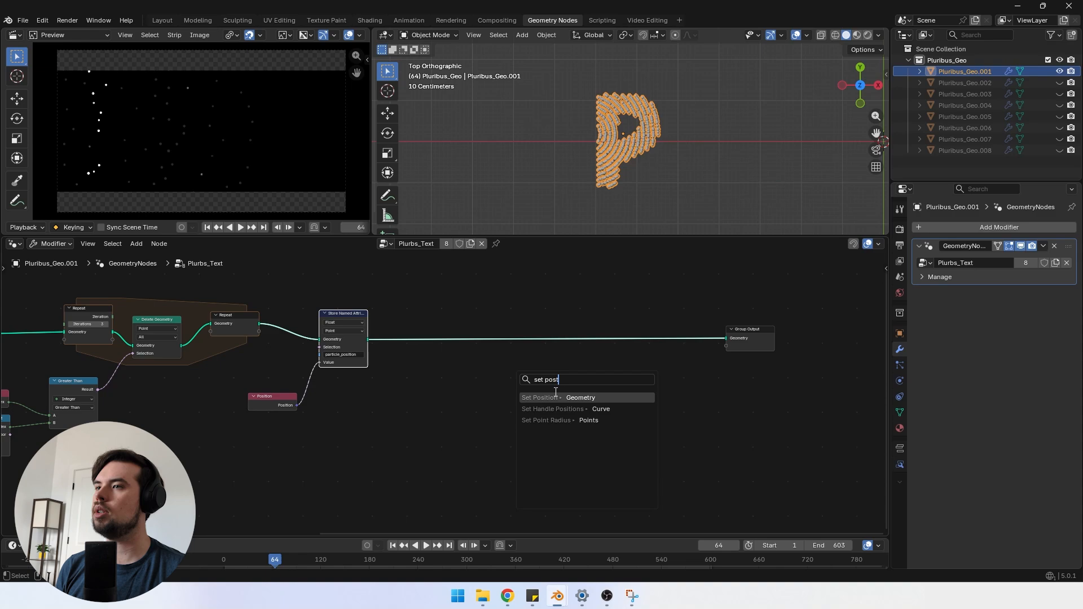
pyautogui.press('Return')
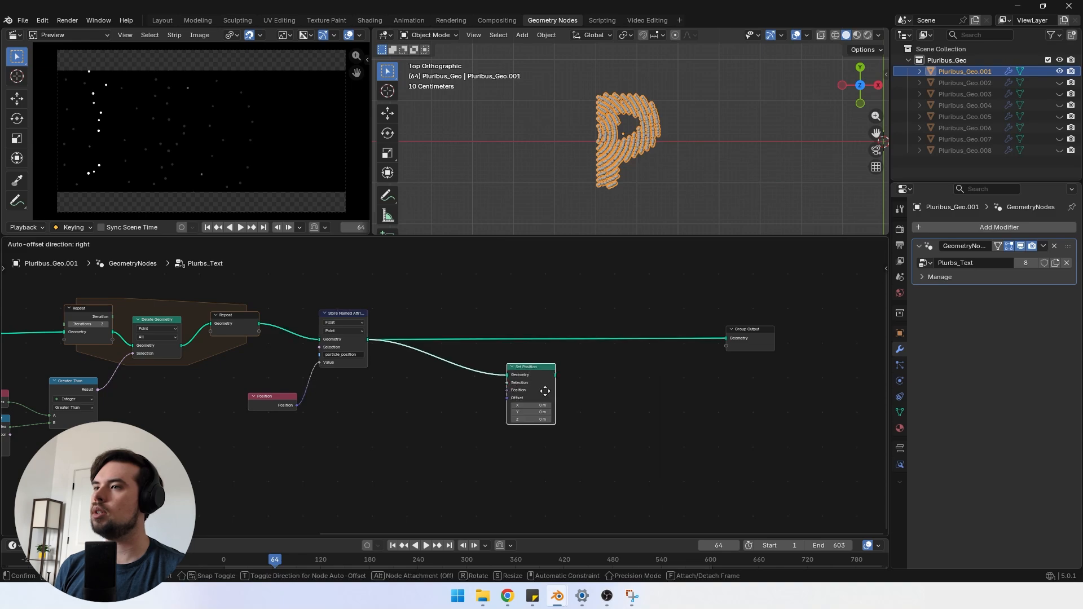
pyautogui.moveTo(695, 340); pyautogui.dragTo(713, 343)
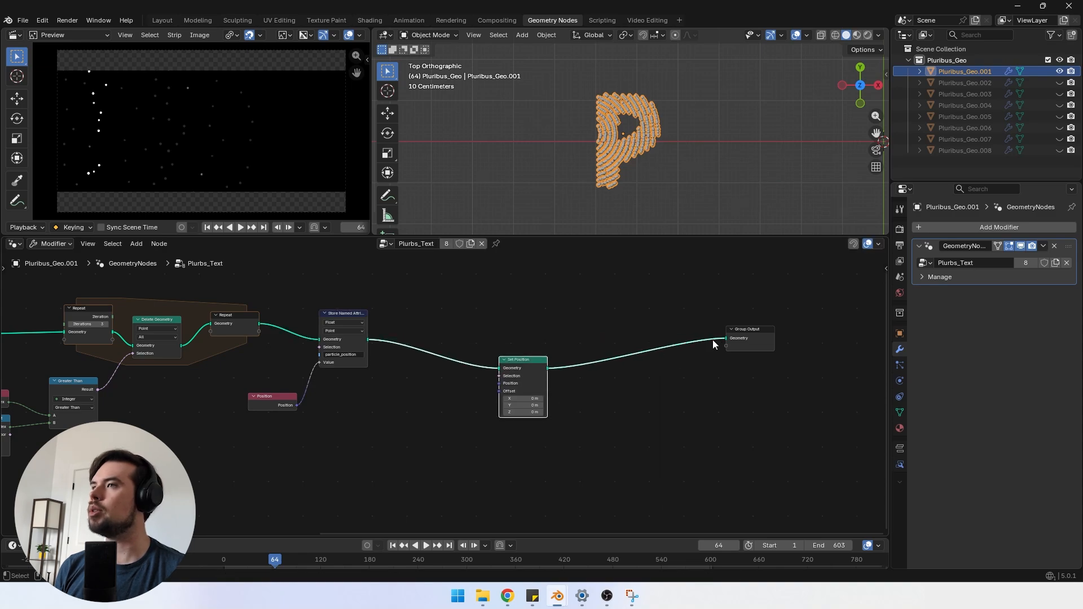
# Step: Shift the Set Position node closer to Group Output and place an empty frame below the node chain
pyautogui.scroll(-3, 627, 101)
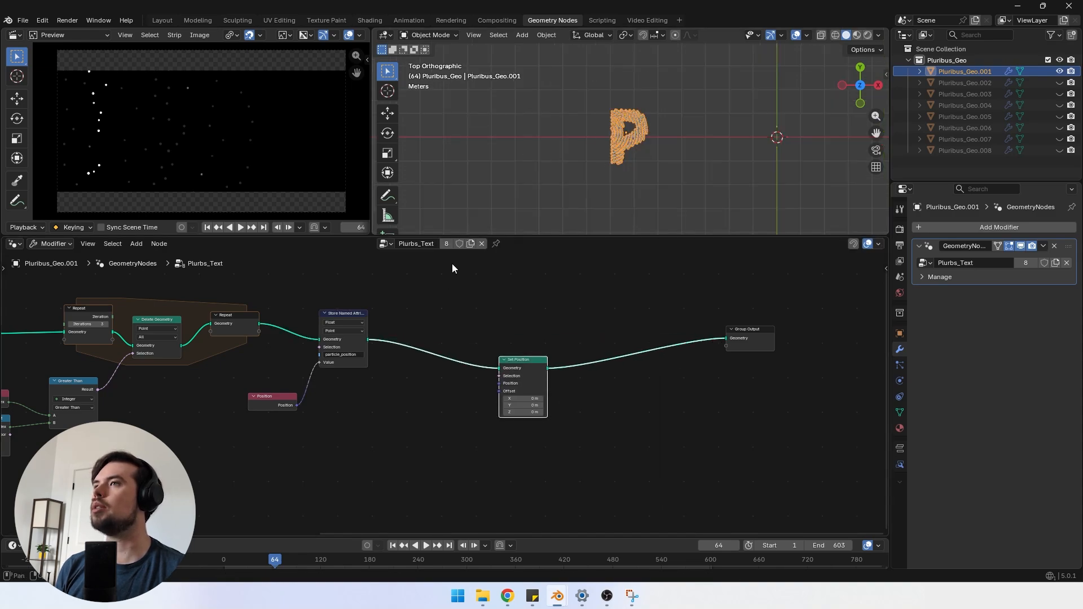
pyautogui.scroll(3, 620, 141)
pyautogui.moveTo(492, 402); pyautogui.dragTo(527, 362, button='middle')
pyautogui.scroll(1, 527, 362)
pyautogui.moveTo(554, 317); pyautogui.dragTo(593, 298)
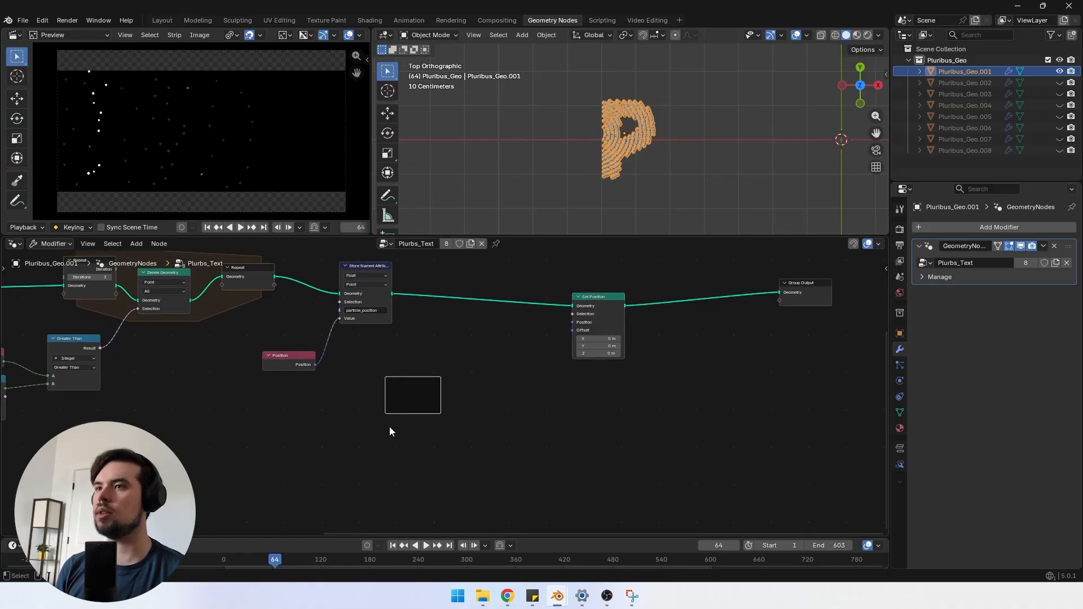
# Step: Label the empty frame Initial Burst
pyautogui.press('n')
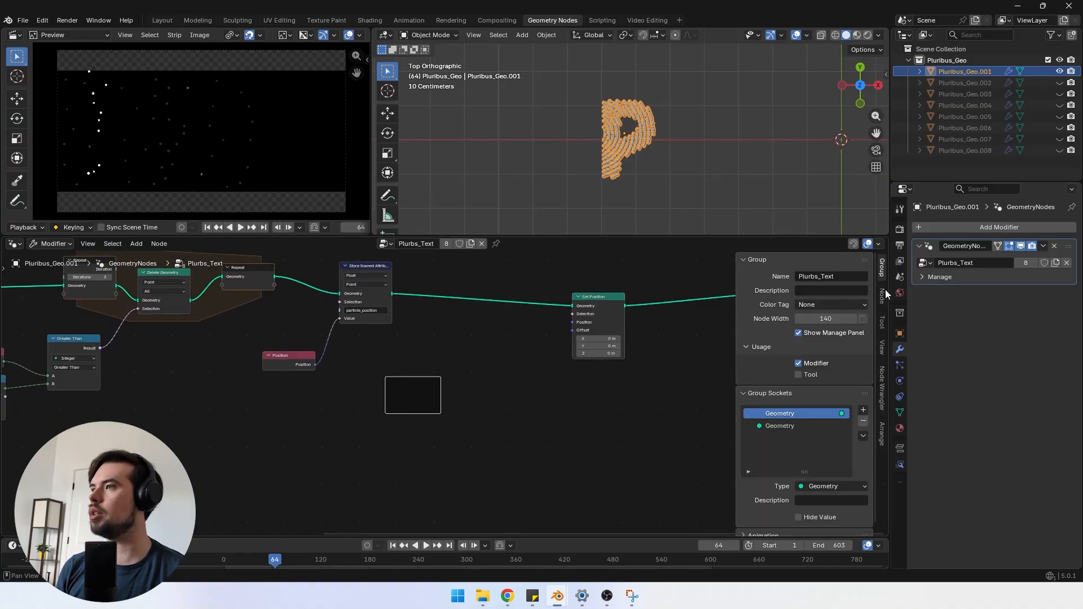
pyautogui.click(882, 295)
pyautogui.click(815, 310)
pyautogui.write('In')
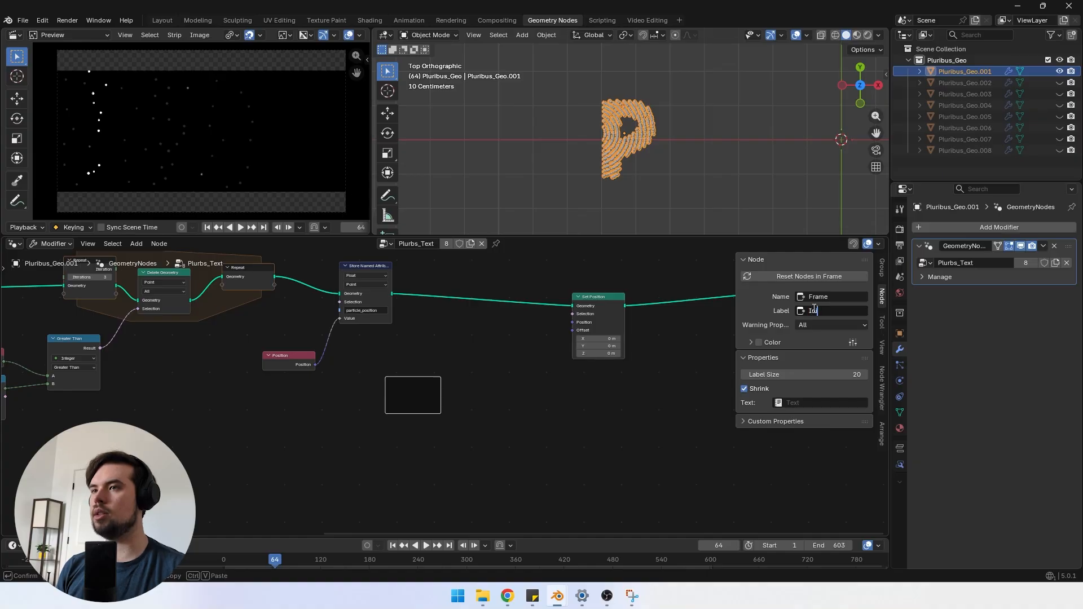
pyautogui.write('itial Burst')
pyautogui.press('Return')
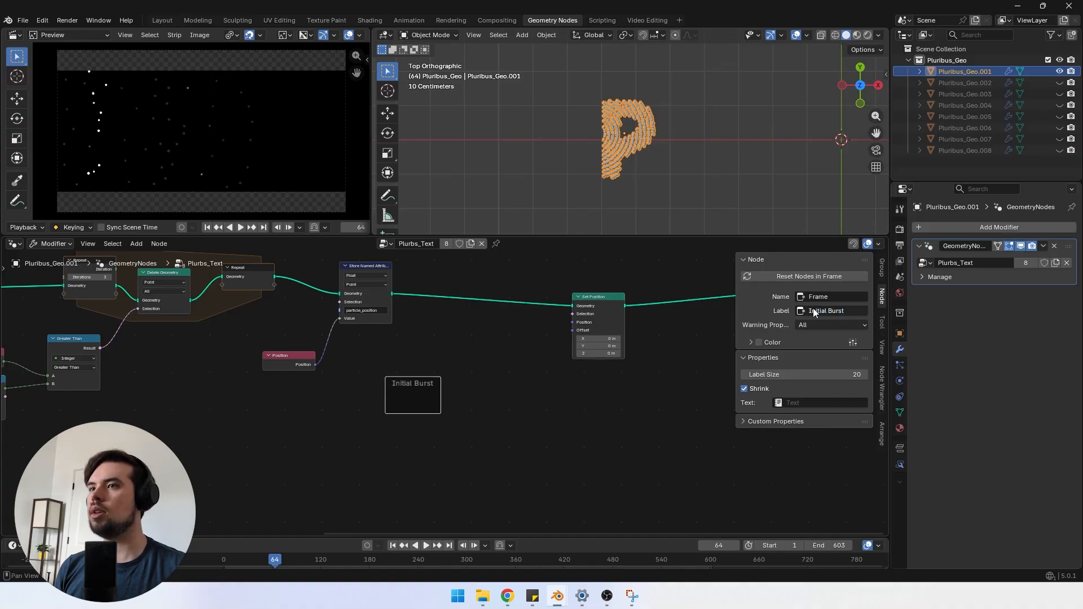
# Step: Enlarge the Initial Burst frame in width and height
pyautogui.click(499, 402)
pyautogui.moveTo(441, 402); pyautogui.dragTo(502, 406)
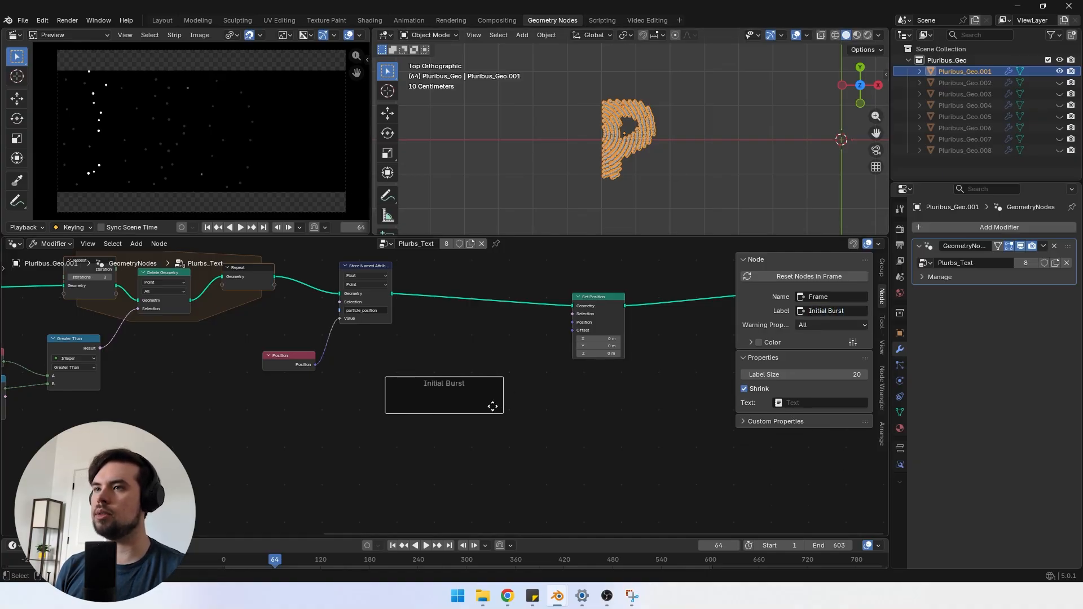
pyautogui.moveTo(450, 413); pyautogui.dragTo(450, 455)
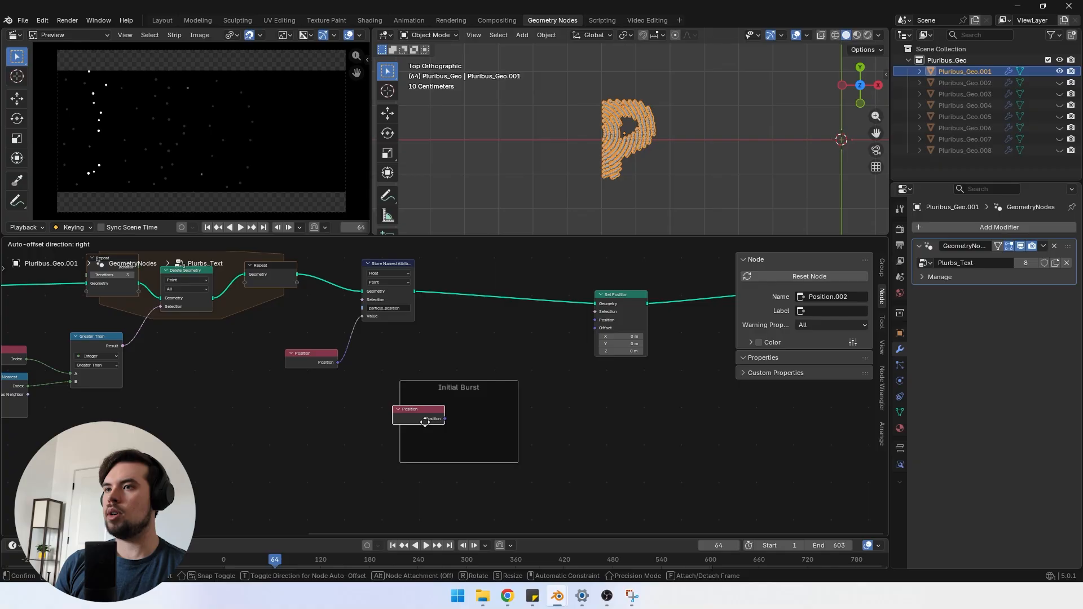
# Step: Place the Position node in the Initial Burst frame and connect its output to a new Vector Math Add node
pyautogui.click(431, 422)
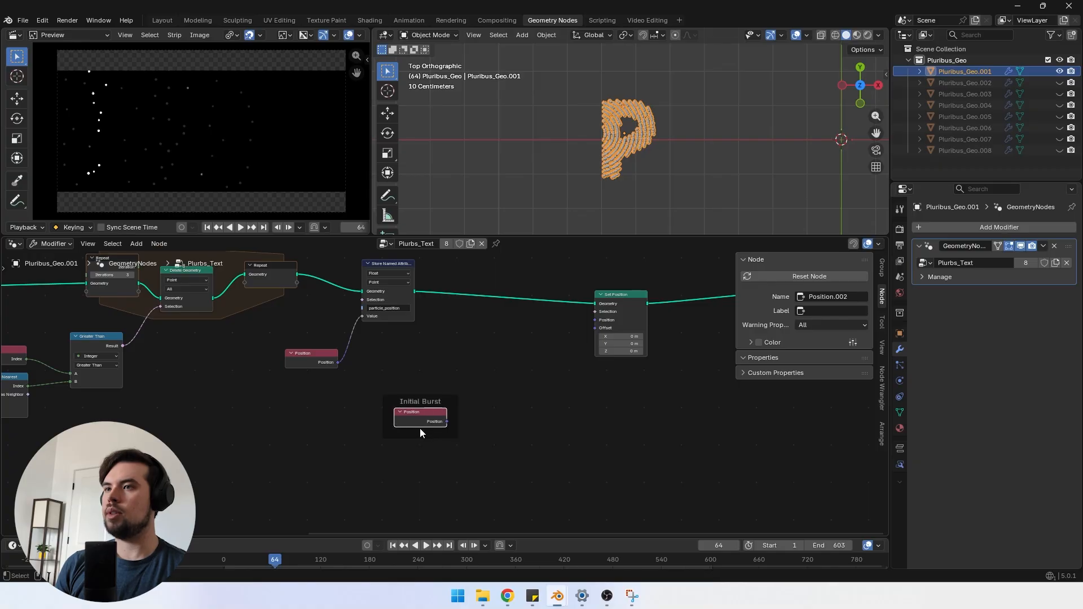
pyautogui.moveTo(406, 422); pyautogui.dragTo(479, 448)
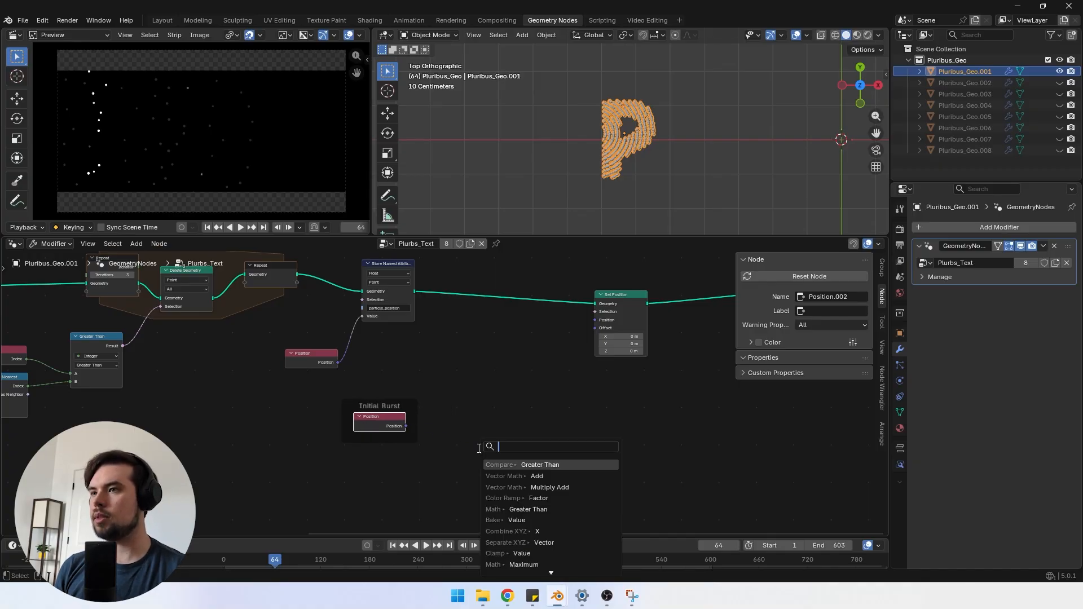
pyautogui.write('add')
pyautogui.click(543, 464)
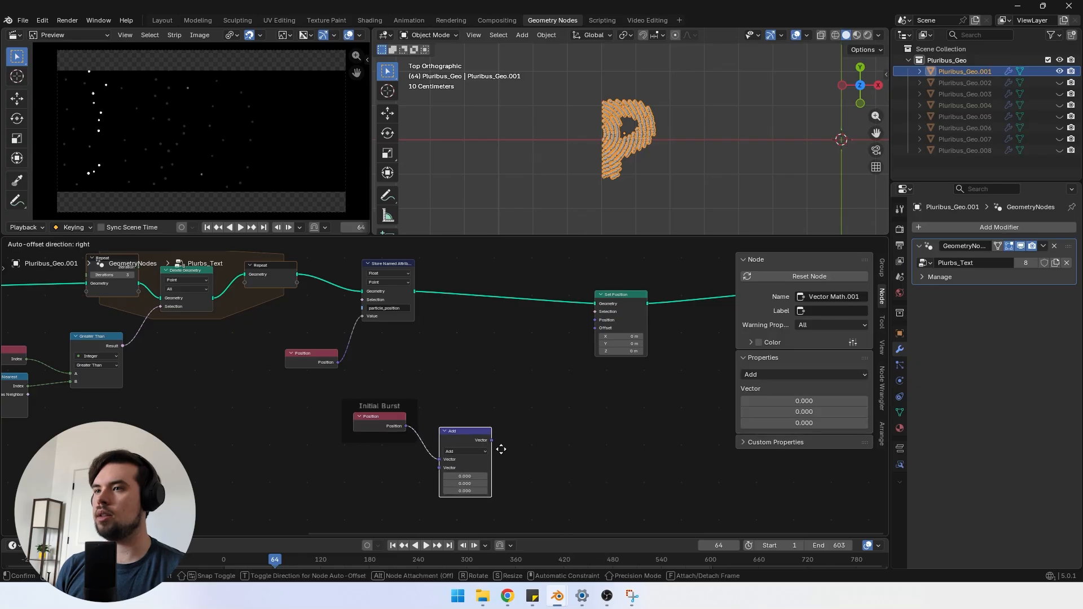
# Step: Connect the Add node's vector output to Set Position's Offset and reset the Add node's second vector to zero
pyautogui.moveTo(498, 422); pyautogui.dragTo(595, 328)
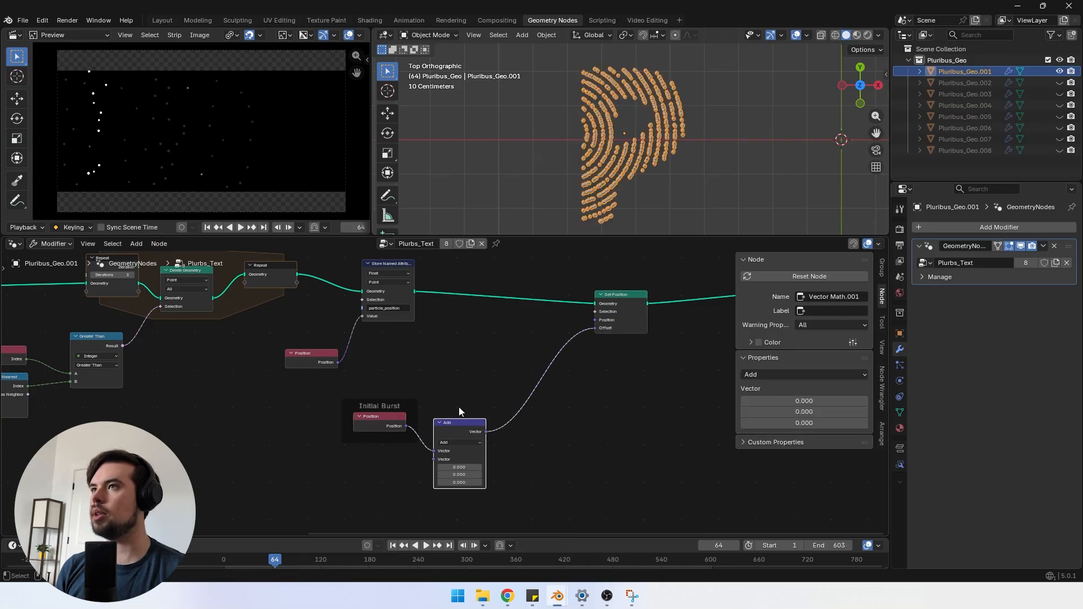
pyautogui.scroll(1, 459, 408)
pyautogui.moveTo(461, 445)
pyautogui.mouseDown()
pyautogui.moveTo(480, 445)
pyautogui.moveTo(446, 445)
pyautogui.moveTo(461, 445)
pyautogui.mouseUp()
pyautogui.press('BackSpace')
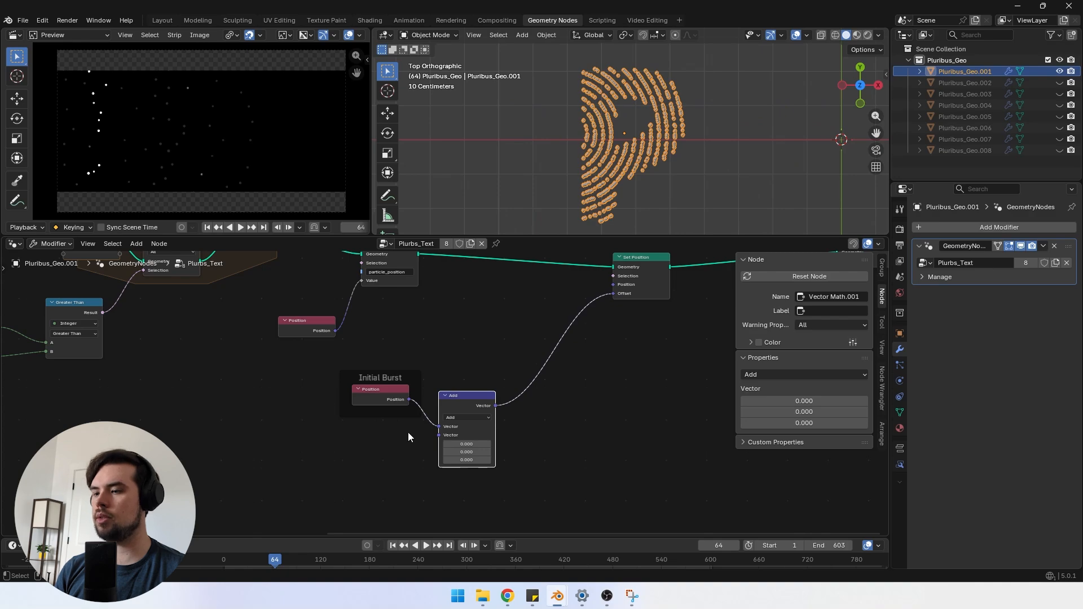
pyautogui.scroll(1, 610, 137)
pyautogui.scroll(1, 621, 144)
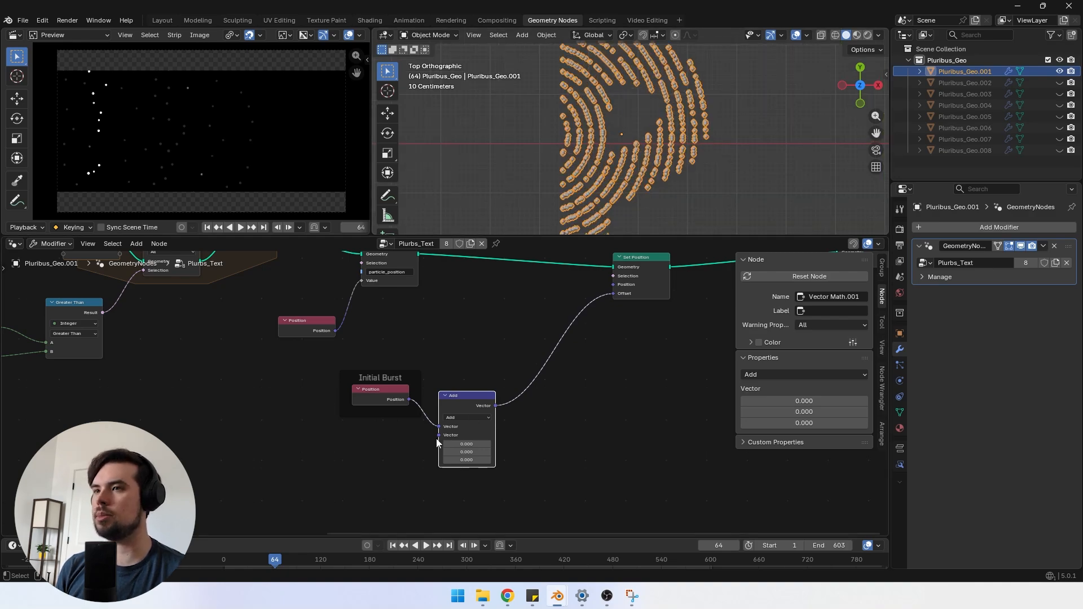
# Step: Duplicate the Group Input node and place the copy below the Initial Burst frame
pyautogui.moveTo(439, 435); pyautogui.dragTo(383, 450)
pyautogui.scroll(-4, 286, 411)
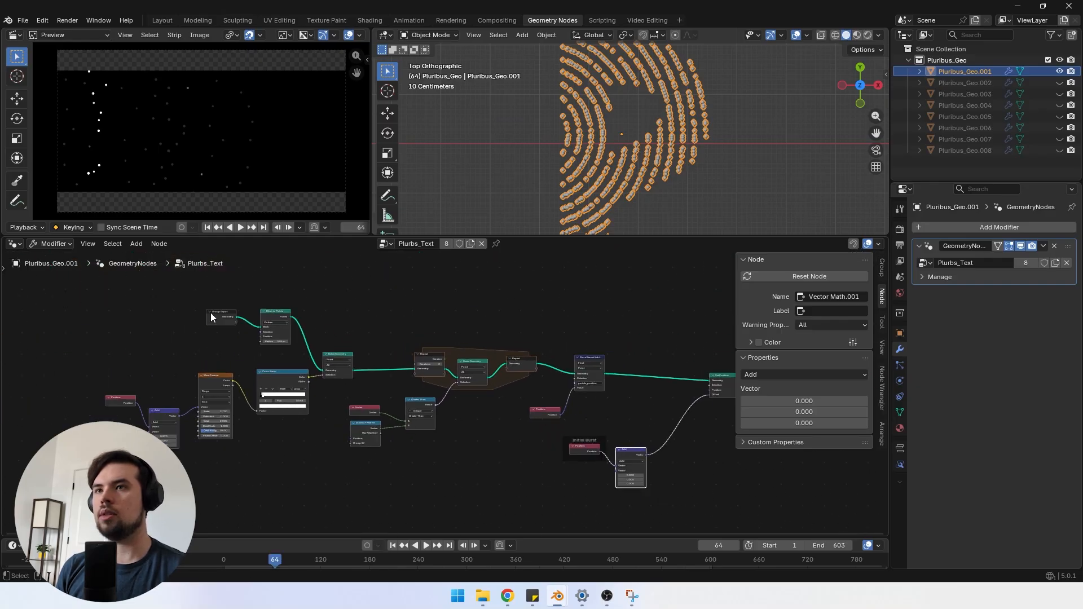
pyautogui.click(216, 320)
pyautogui.hotkey('shift', 'd')
pyautogui.click(493, 458)
pyautogui.scroll(5, 418, 446)
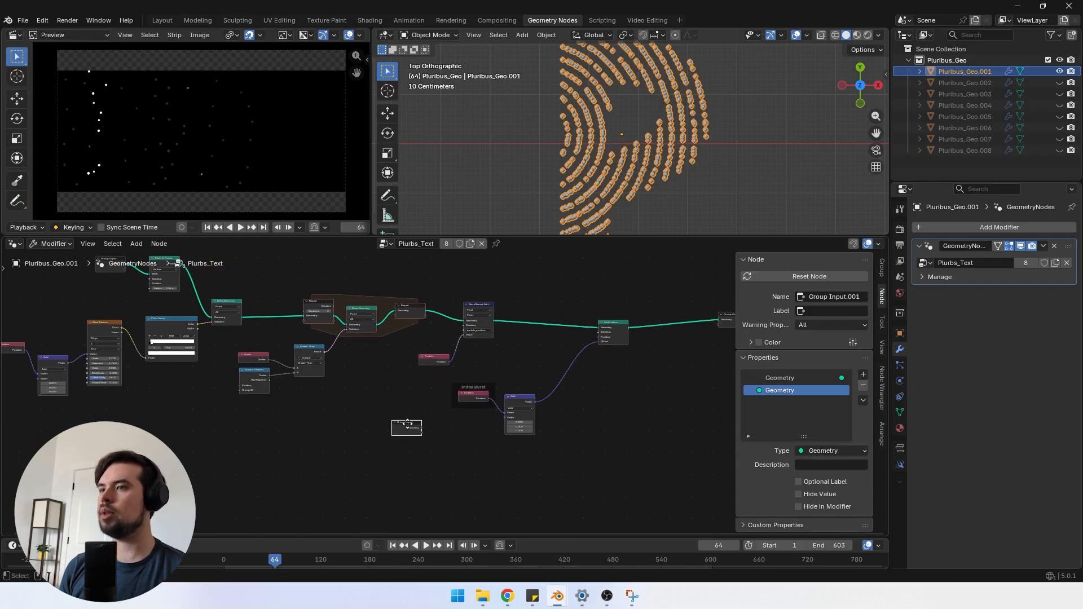
# Step: Add a Capture Attribute node fed by the duplicated Group Input's Geometry output
pyautogui.moveTo(384, 432); pyautogui.dragTo(389, 435)
pyautogui.write('captur')
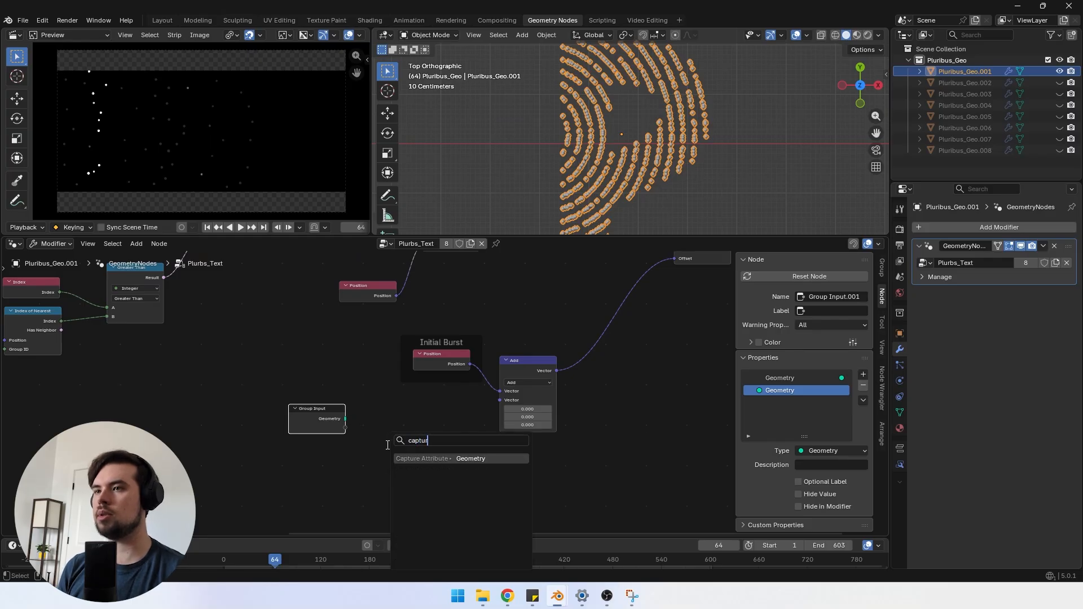
pyautogui.press('Return')
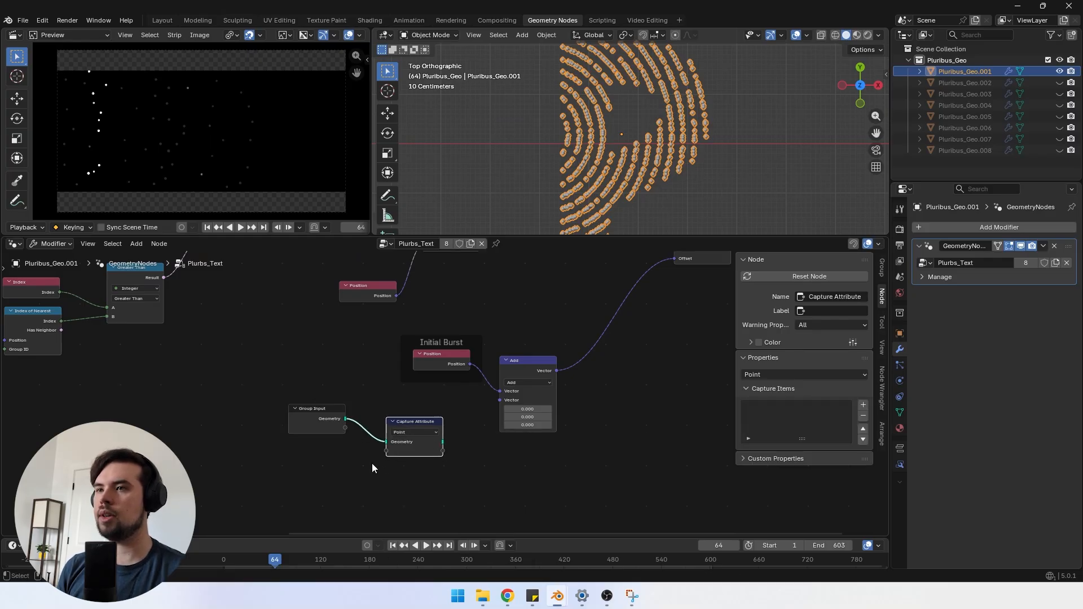
pyautogui.moveTo(389, 456); pyautogui.dragTo(408, 445, button='middle')
# Step: Capture a duplicated Position node through Capture Attribute and feed the captured Position into the Add node's second vector input
pyautogui.click(381, 285)
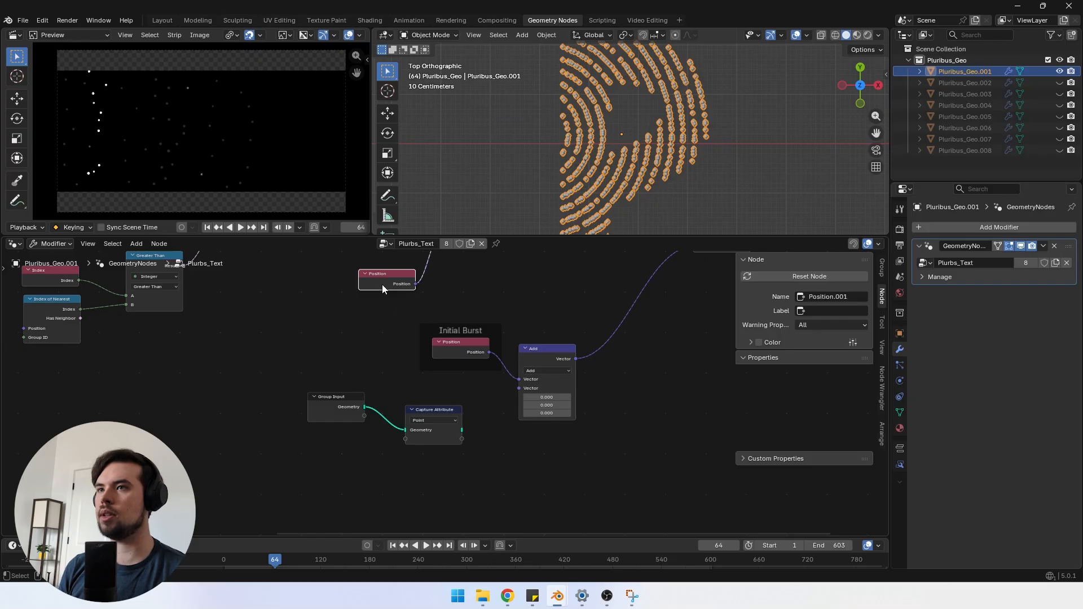
pyautogui.hotkey('shift', 'd')
pyautogui.click(330, 463)
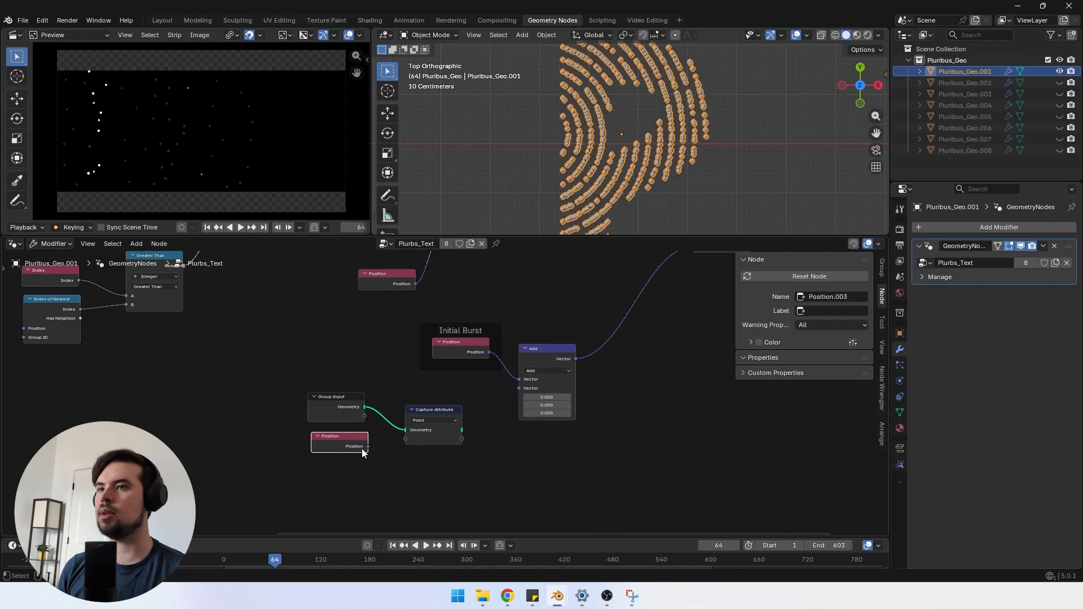
pyautogui.moveTo(367, 446); pyautogui.dragTo(424, 403)
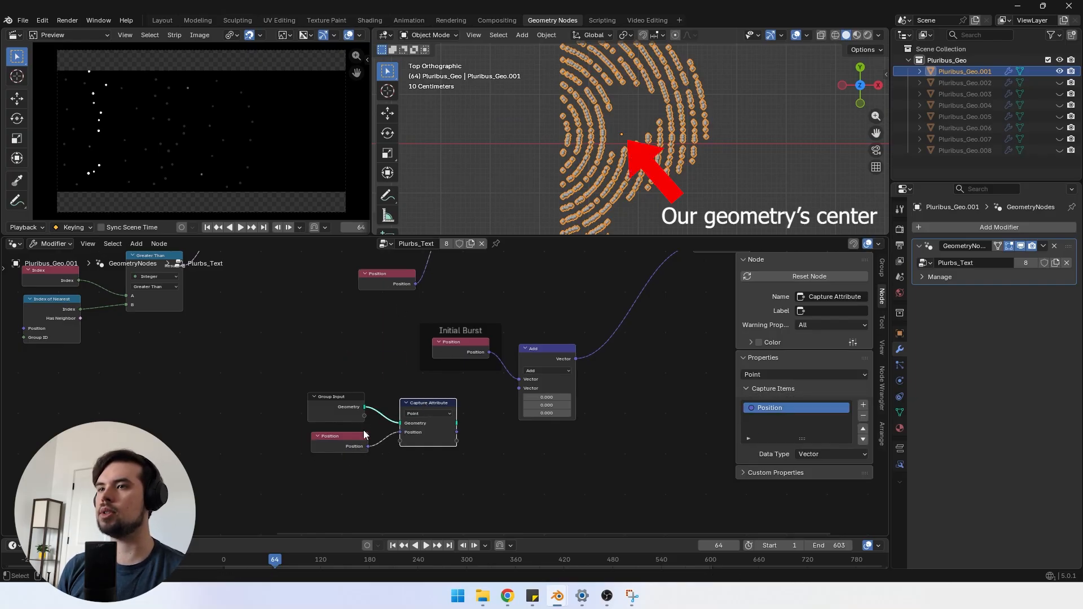
pyautogui.click(344, 408)
pyautogui.moveTo(344, 407); pyautogui.dragTo(348, 409)
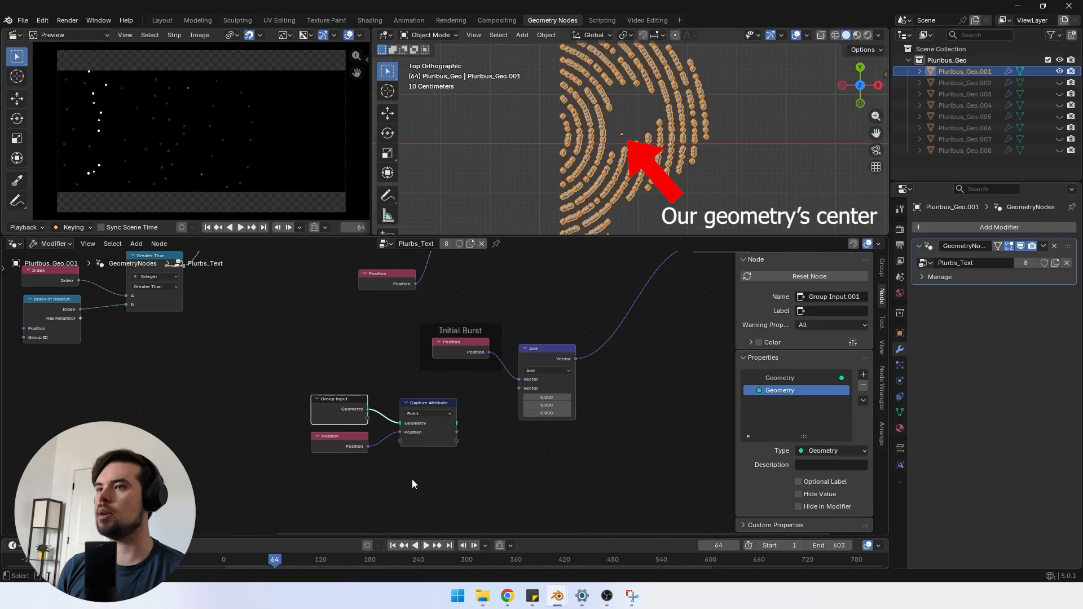
pyautogui.moveTo(375, 433); pyautogui.dragTo(430, 398)
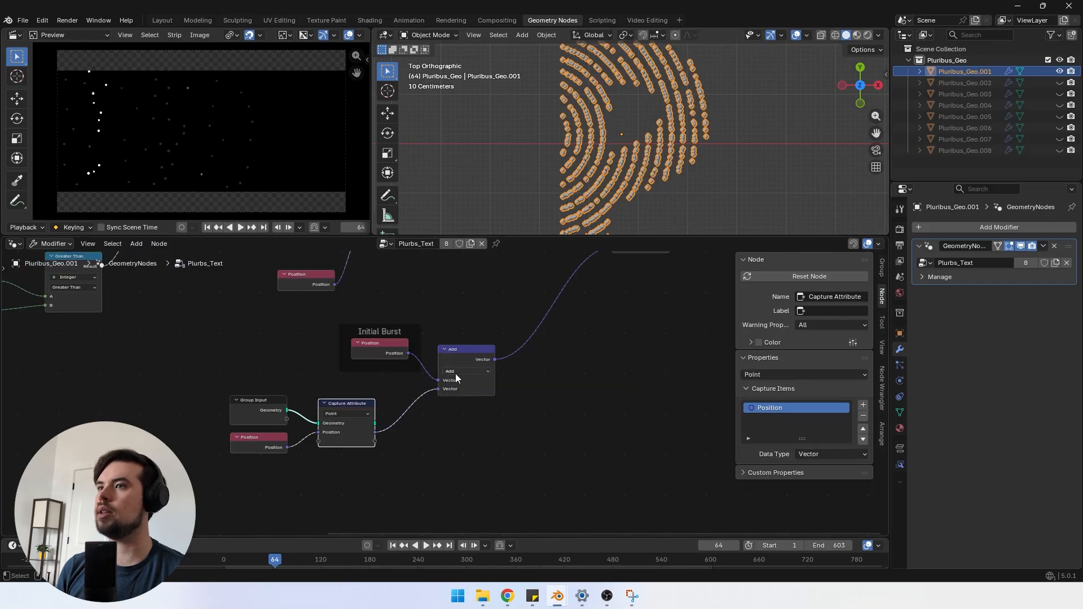
# Step: Route the Add node's result through Normalize and Scale vector math nodes into Set Position's Offset, with a scale factor of 0.4
pyautogui.scroll(-2, 373, 440)
pyautogui.hotkey('shift', 'a')
pyautogui.write('scal')
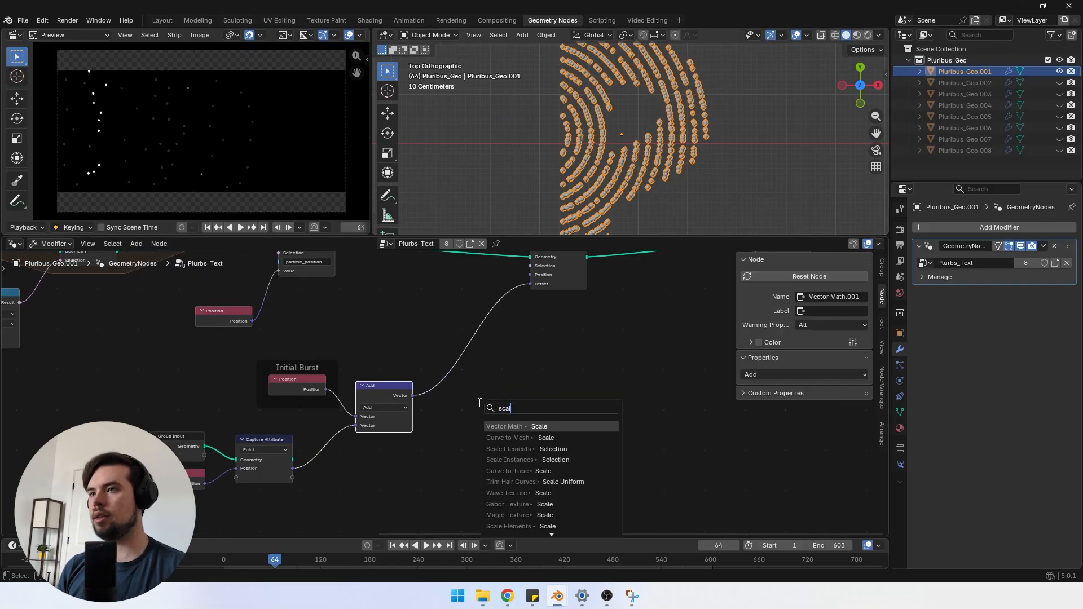
pyautogui.click(526, 426)
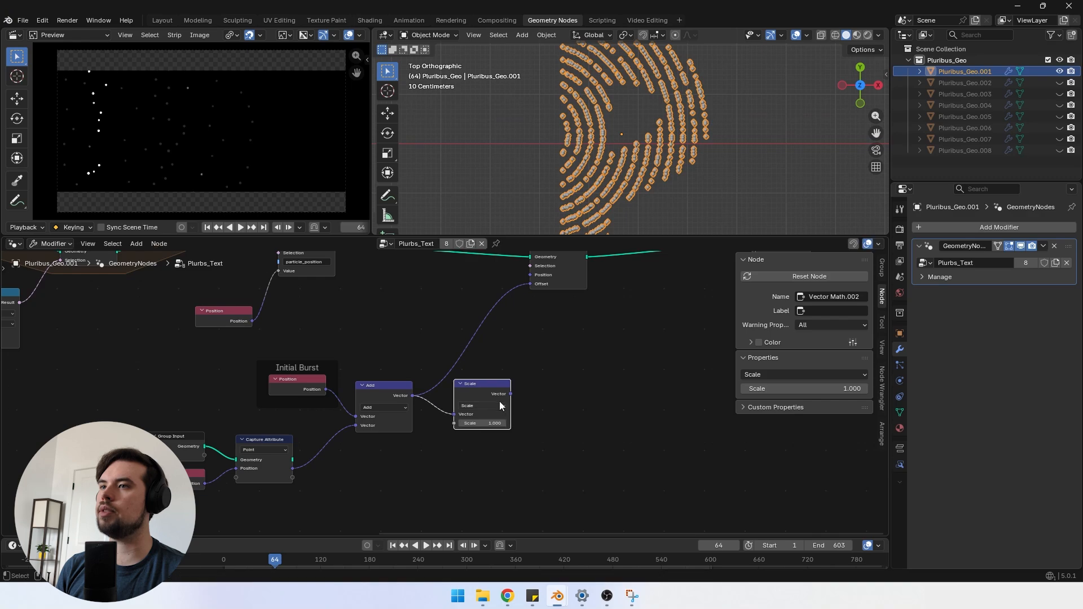
pyautogui.click(528, 424)
pyautogui.moveTo(482, 423); pyautogui.dragTo(516, 424)
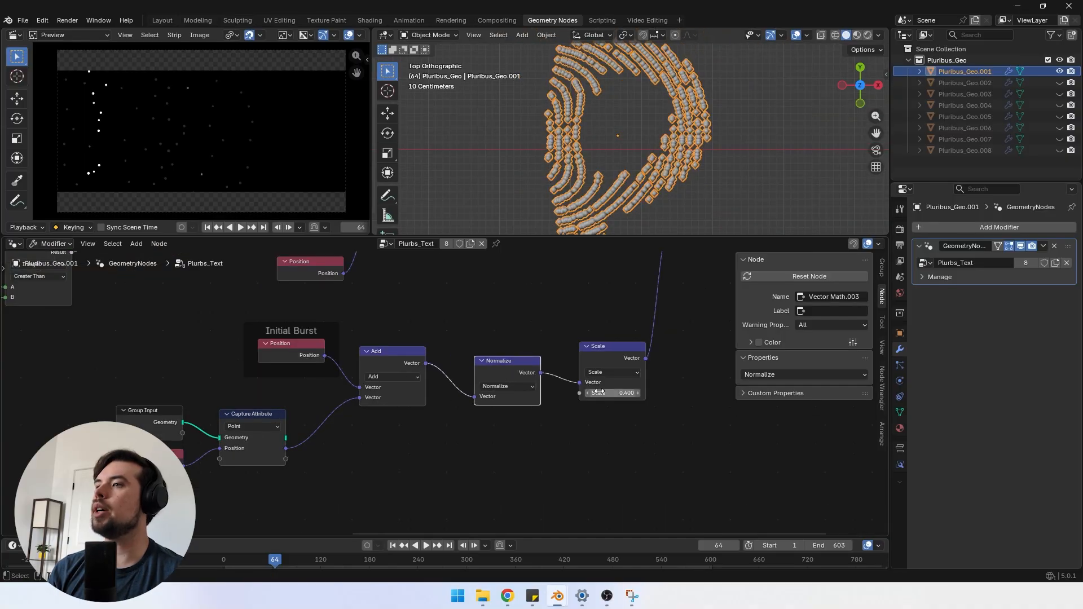
# Step: Try Scale node factors of 1.9 and 2.4 to examine how far the particles spread from the geometry's center
pyautogui.moveTo(599, 391); pyautogui.dragTo(618, 392)
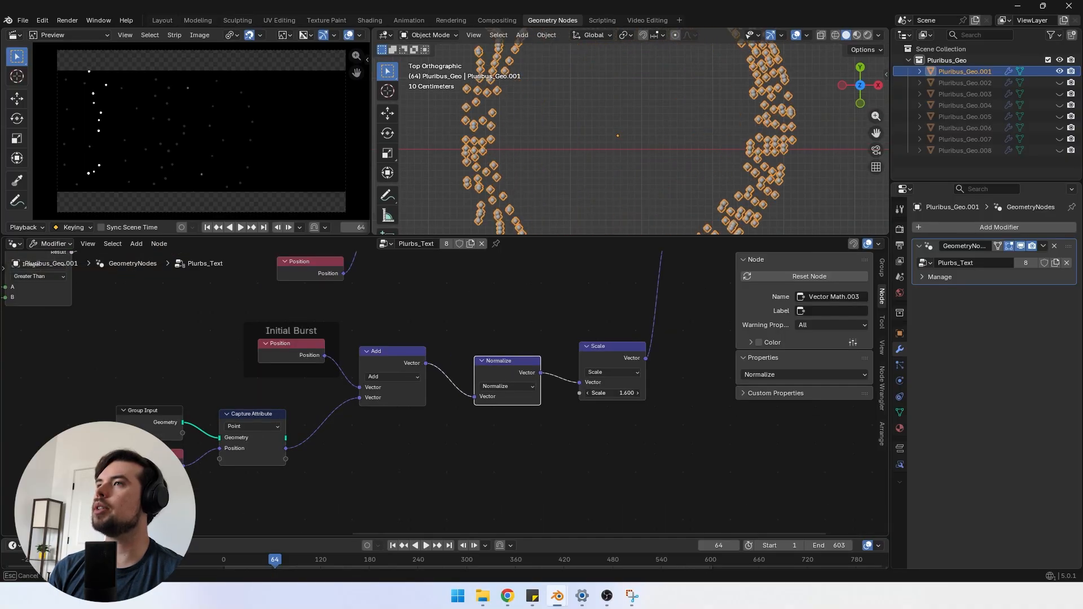
pyautogui.scroll(-4, 636, 129)
pyautogui.scroll(1, 627, 136)
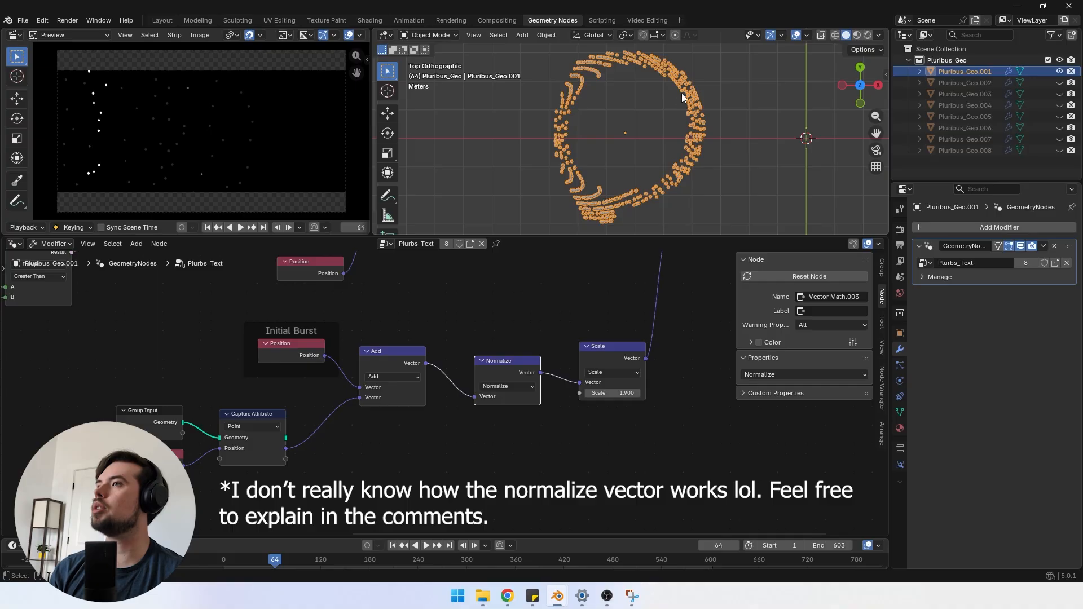
pyautogui.scroll(-2, 634, 138)
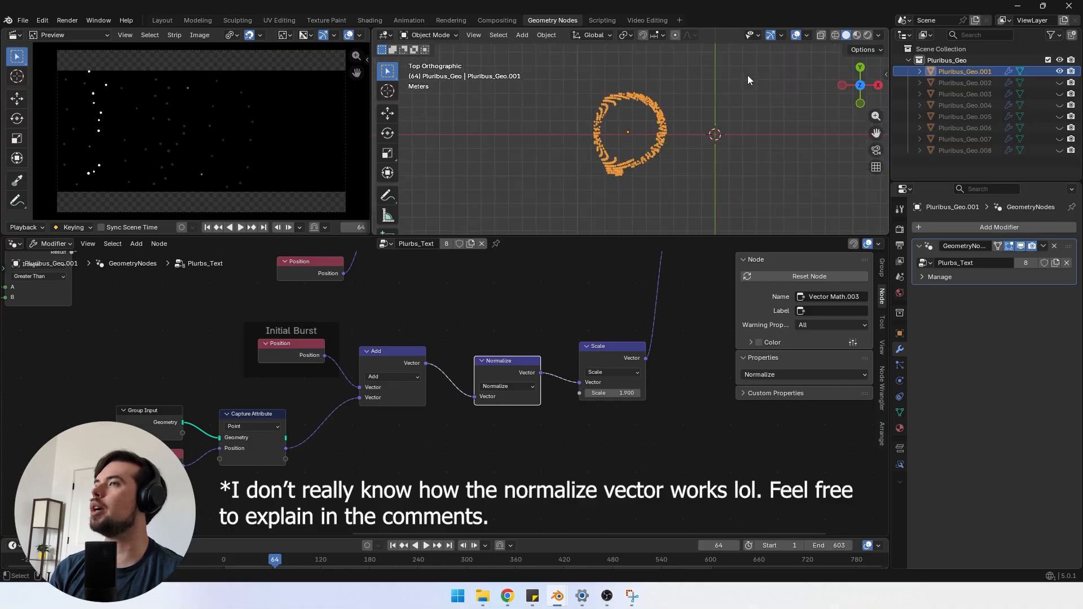
pyautogui.scroll(1, 641, 111)
pyautogui.moveTo(612, 393)
pyautogui.mouseDown()
pyautogui.moveTo(654, 393)
pyautogui.moveTo(604, 407)
pyautogui.mouseUp()
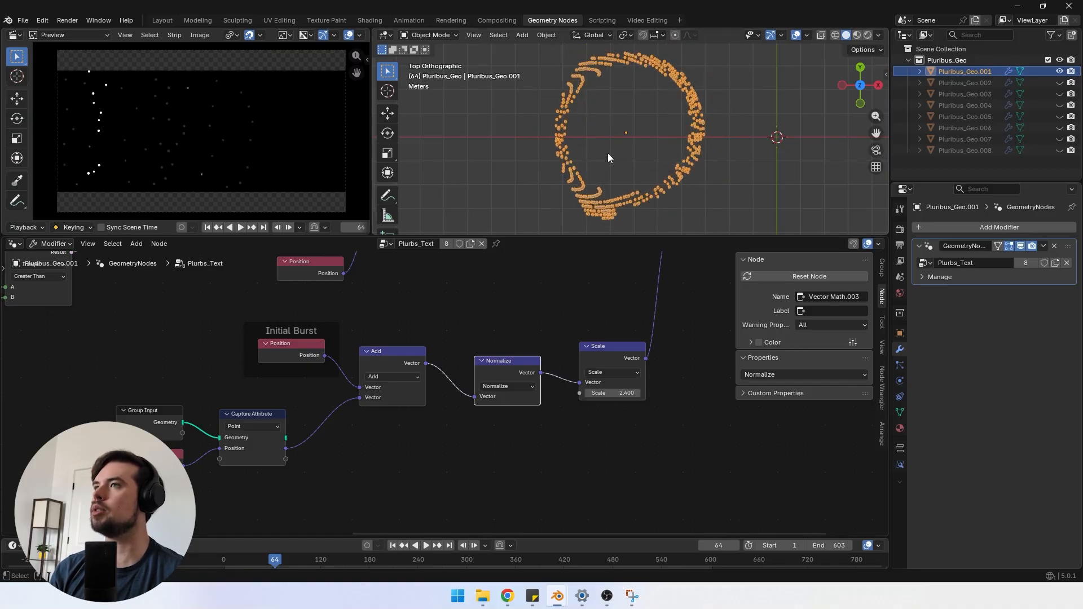
pyautogui.scroll(-2, 608, 154)
pyautogui.scroll(2, 623, 122)
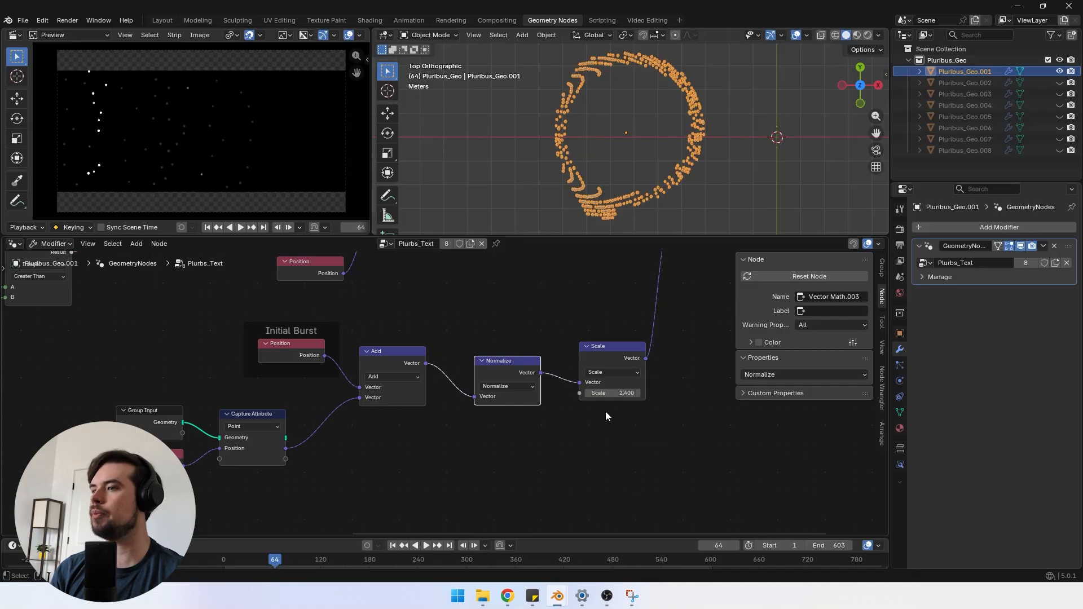
# Step: Set the Scale node's factor to 4.8 and view the whole particle ring
pyautogui.scroll(1, 608, 424)
pyautogui.scroll(1, 609, 421)
pyautogui.moveTo(620, 422); pyautogui.dragTo(459, 420, button='middle')
pyautogui.click(483, 389)
pyautogui.write('4.8')
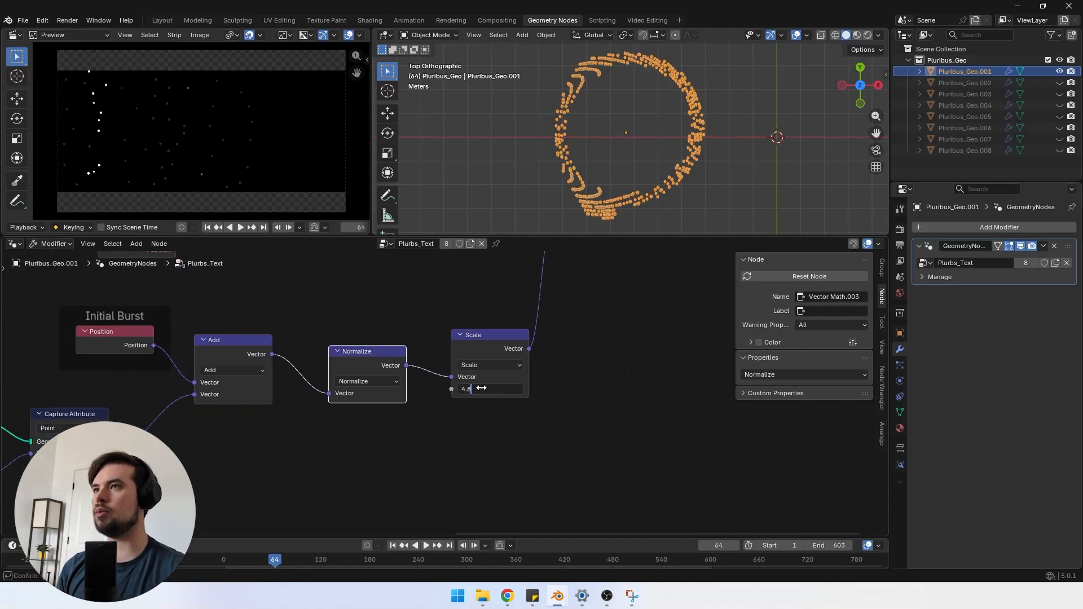
pyautogui.press('Return')
pyautogui.scroll(-3, 553, 96)
pyautogui.scroll(-1, 552, 96)
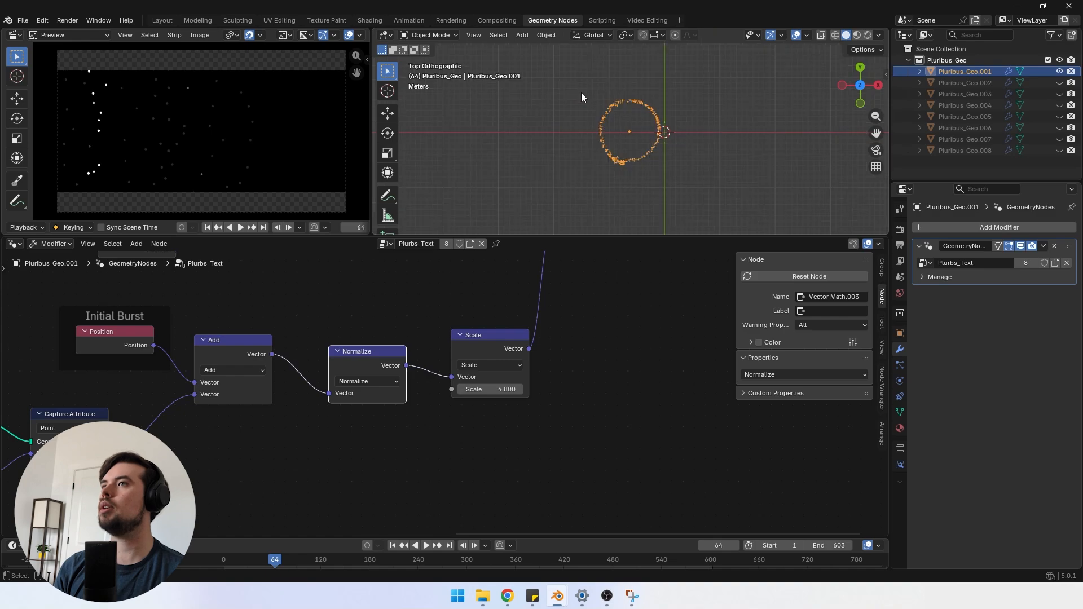
# Step: Enlarge the timeline and keyframe the Scale node's factor at 4.8 on frame 64 and 0.12 on frame 114
pyautogui.moveTo(508, 535); pyautogui.dragTo(508, 491)
pyautogui.click(435, 360)
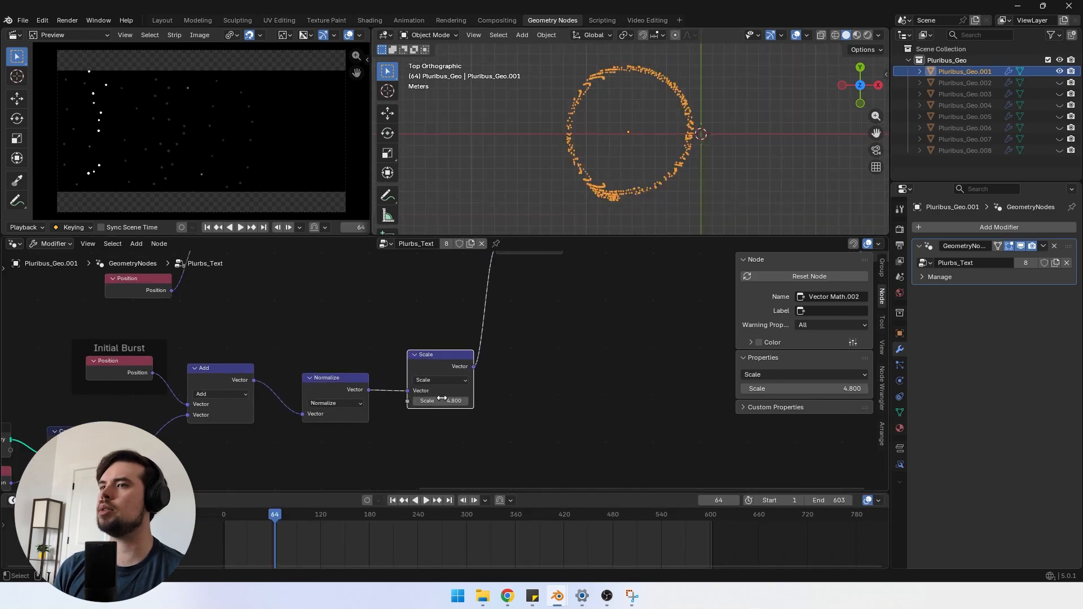
pyautogui.press('i')
pyautogui.moveTo(280, 513); pyautogui.dragTo(316, 515)
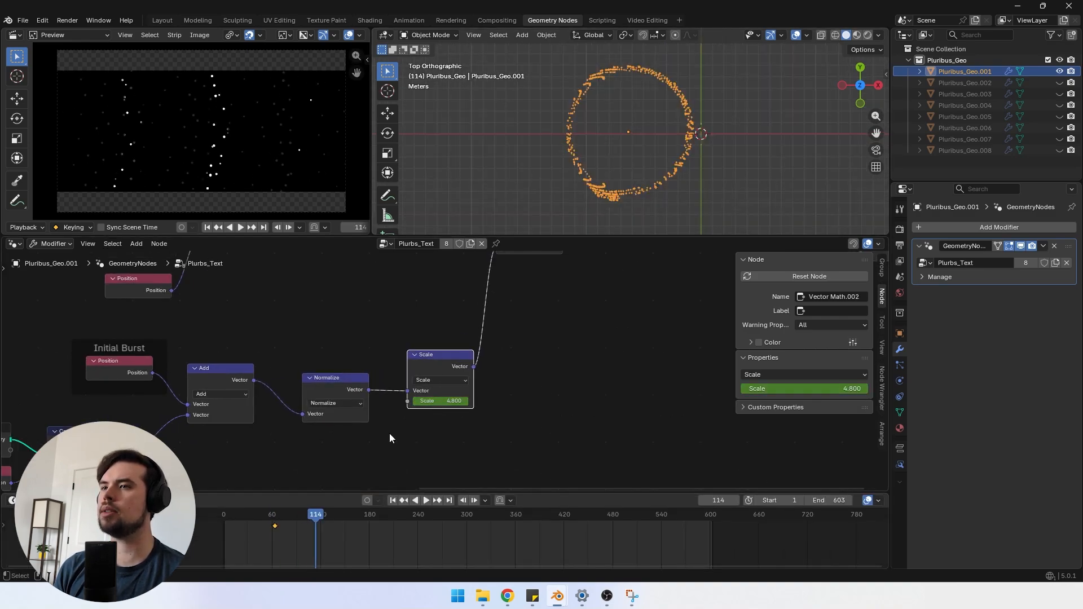
pyautogui.moveTo(437, 400); pyautogui.dragTo(378, 401)
pyautogui.press('i')
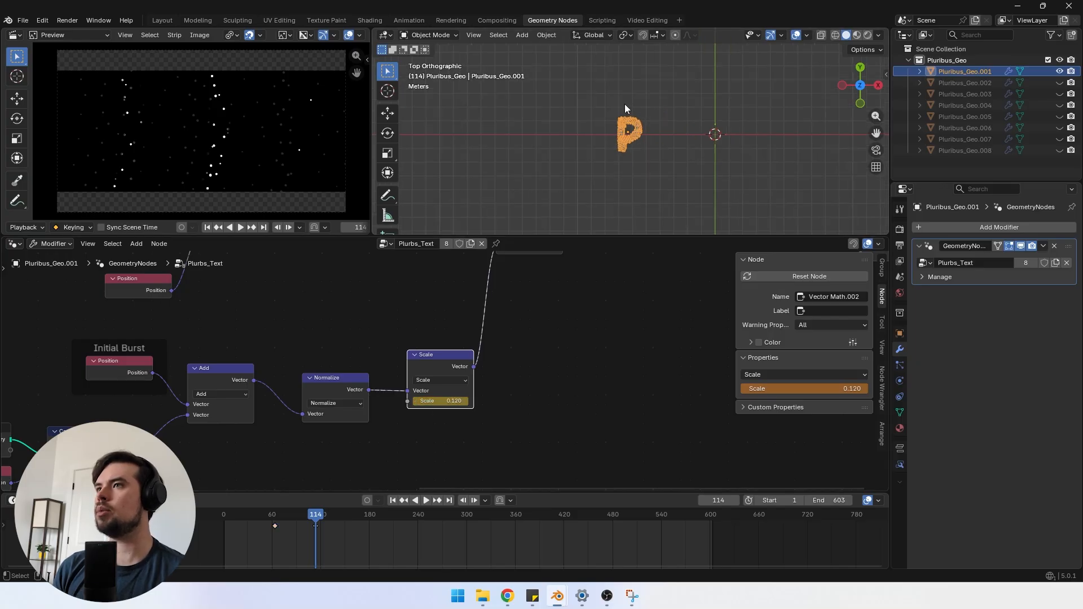
# Step: Play back the keyframed burst and scrub to frame 345 to compare it with the reference video
pyautogui.click(271, 514)
pyautogui.press('space')
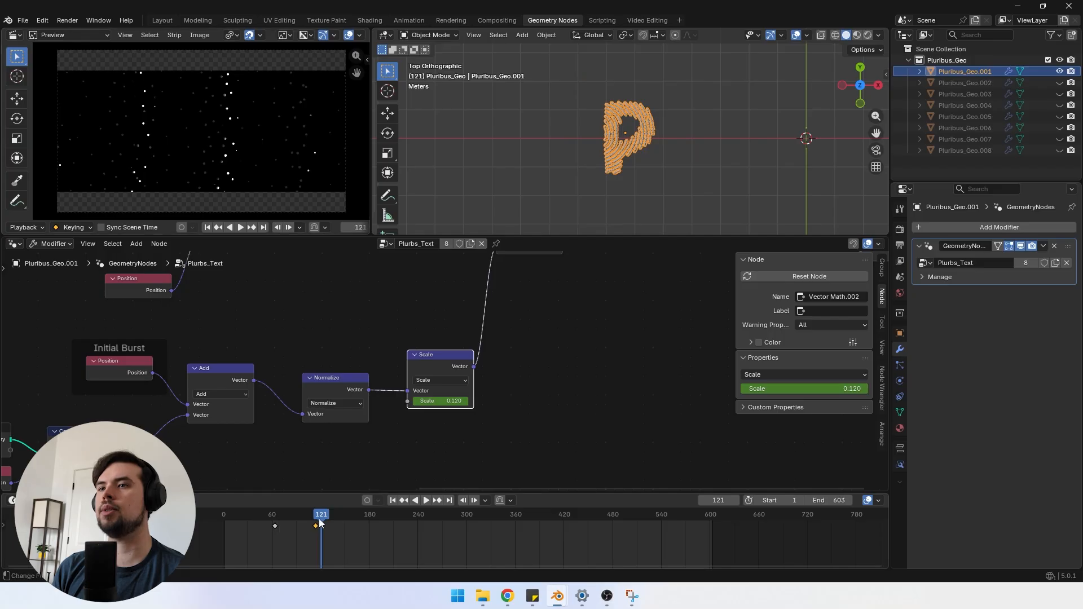
pyautogui.moveTo(319, 523); pyautogui.dragTo(503, 519)
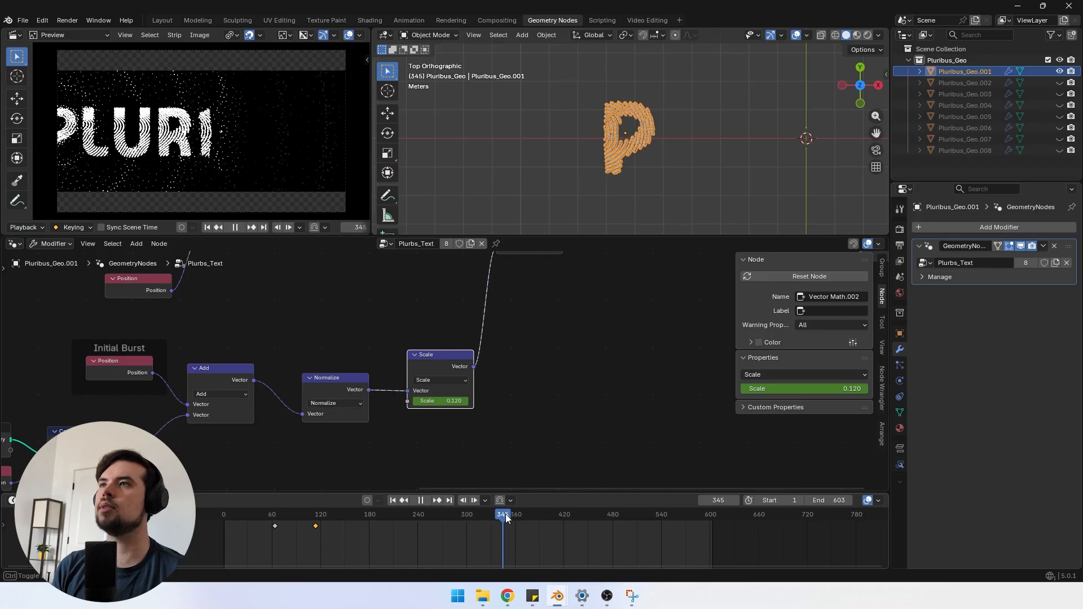
# Step: Clear the keyframes from the Scale node's factor and restore the value to 4.8
pyautogui.scroll(-2, 446, 376)
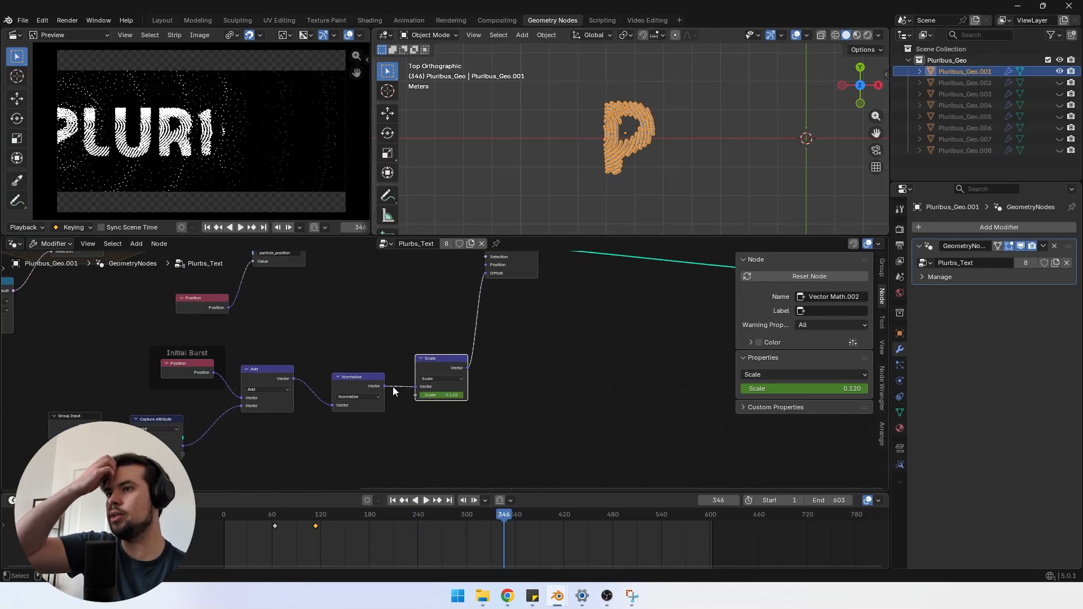
pyautogui.rightClick(443, 395)
pyautogui.click(434, 395)
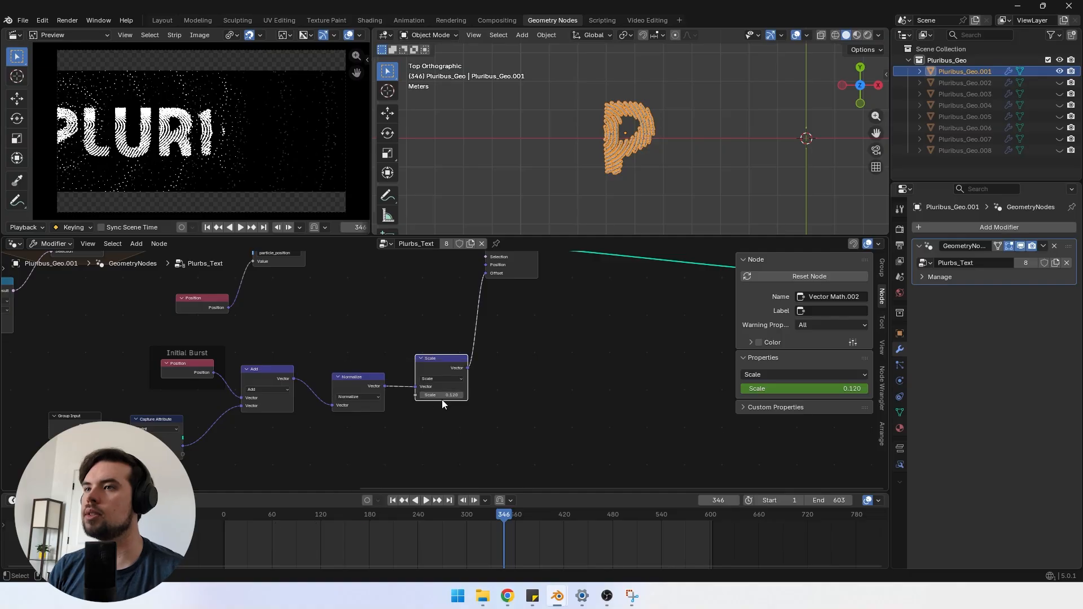
pyautogui.write('4.8')
pyautogui.press('Return')
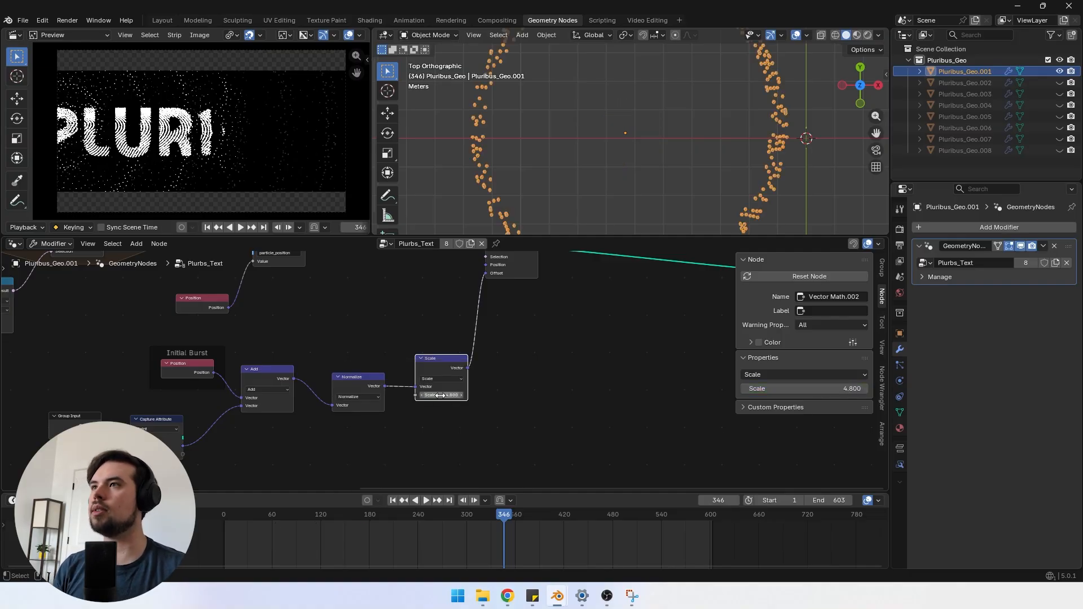
pyautogui.scroll(-1, 510, 286)
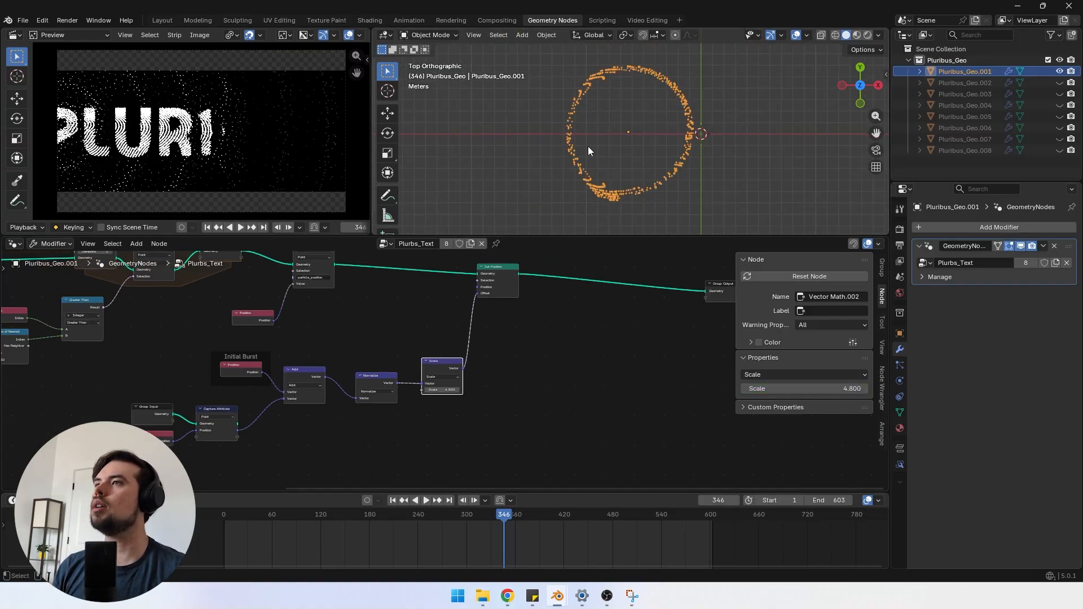
pyautogui.scroll(4, 667, 110)
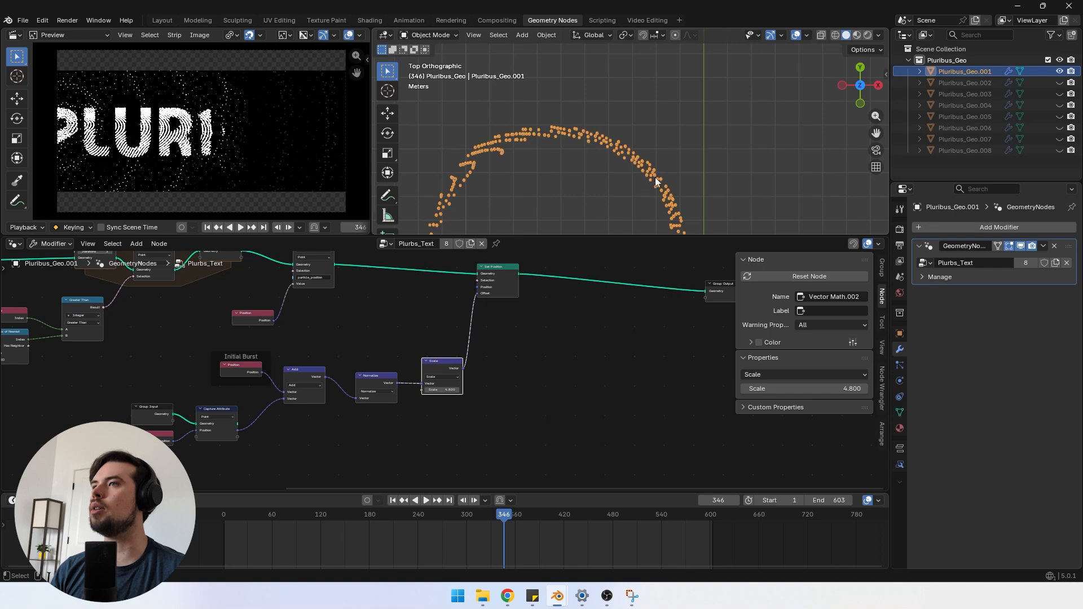
# Step: Place a copy of the Index of Nearest node beyond the Initial Burst nodes in a frame labelled Evenly spaced particles
pyautogui.scroll(-5, 649, 203)
pyautogui.scroll(5, 616, 171)
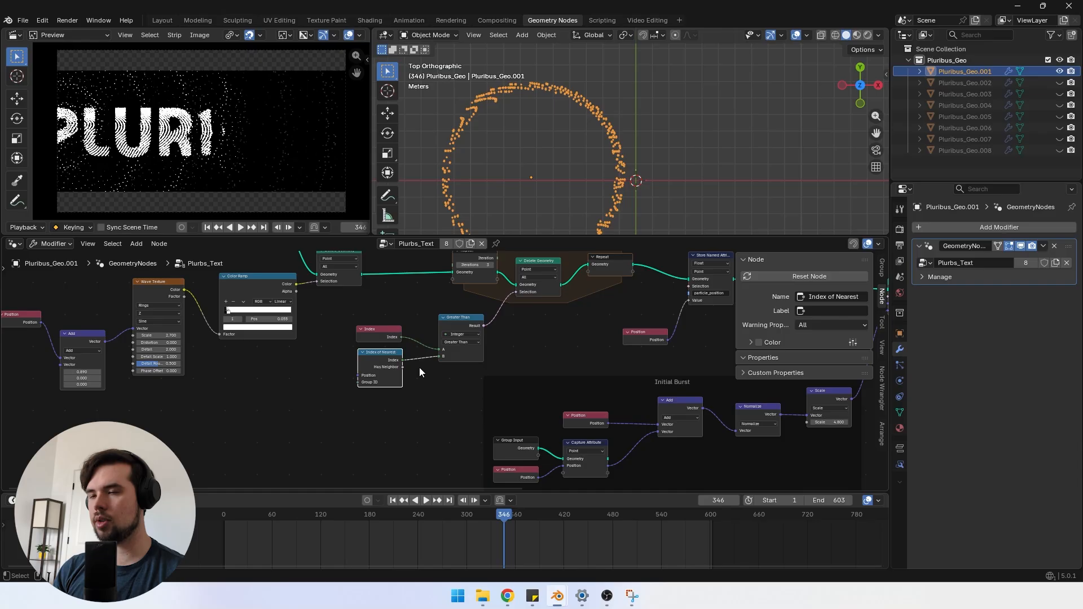
pyautogui.scroll(3, 420, 369)
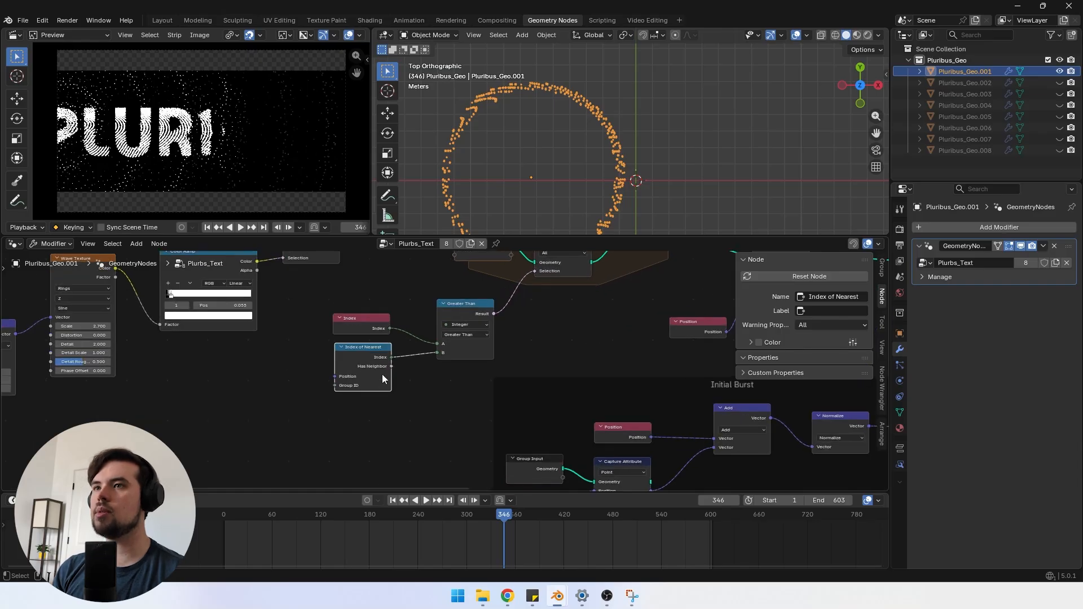
pyautogui.moveTo(374, 371); pyautogui.dragTo(427, 463)
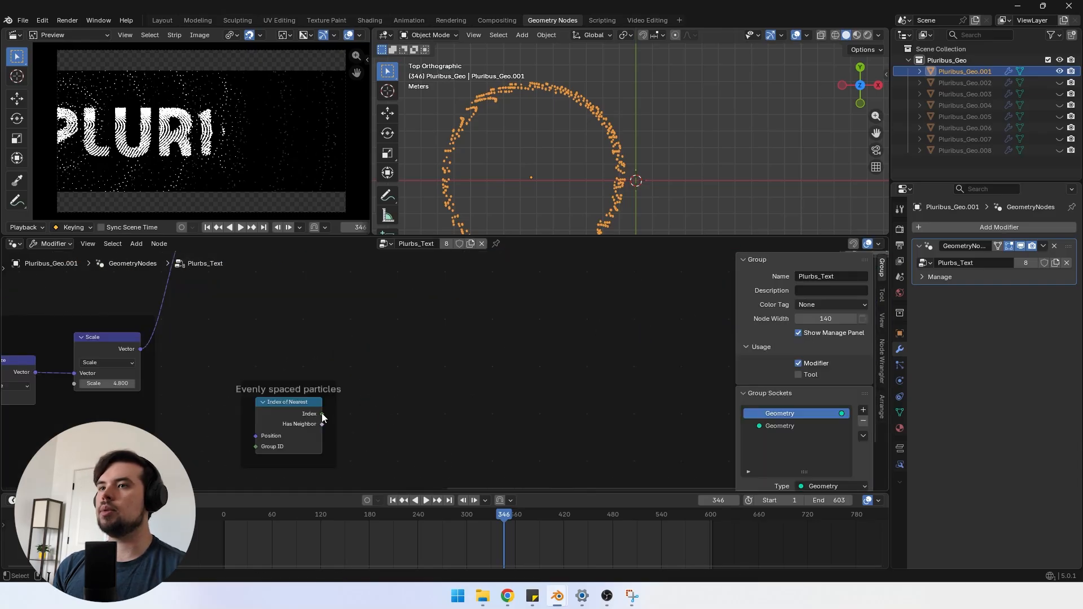
# Step: Add an Evaluate at Index node with its Index input fed by the framed Index of Nearest node
pyautogui.moveTo(322, 413); pyautogui.dragTo(443, 386)
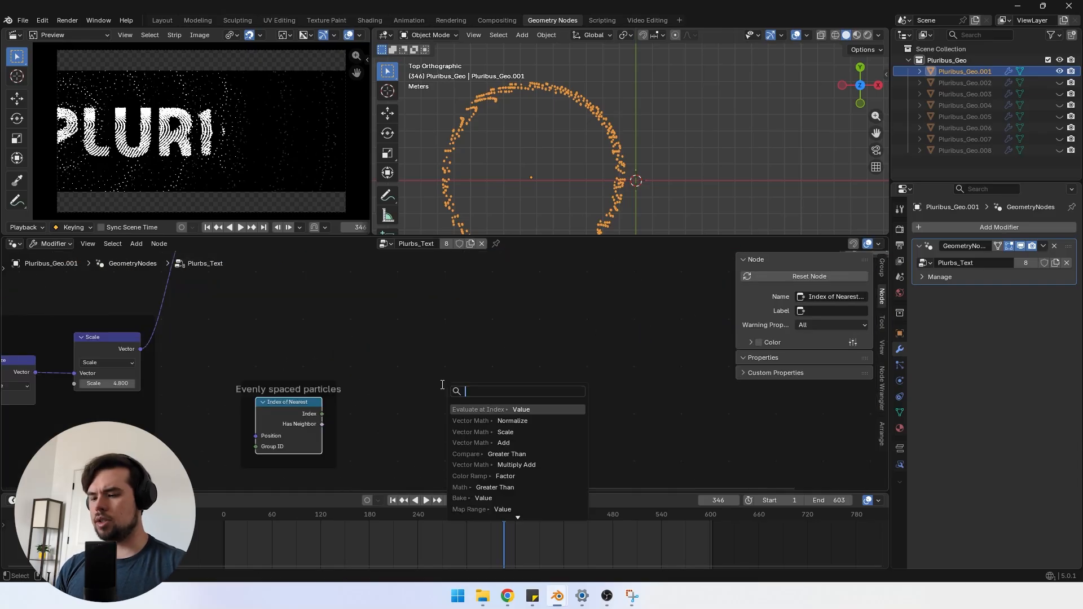
pyautogui.write('evaluat')
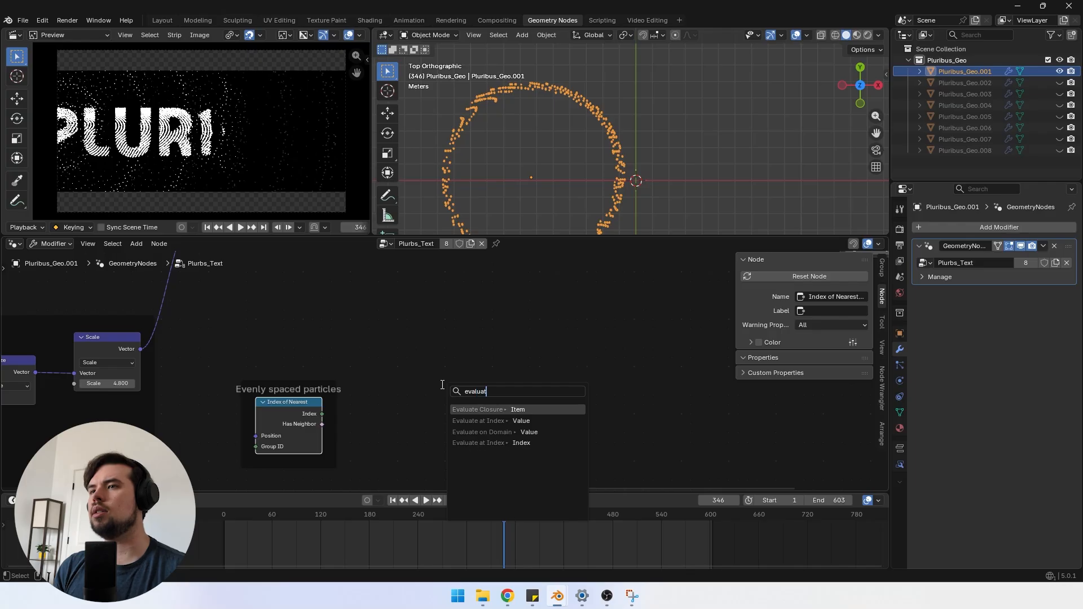
pyautogui.write('e')
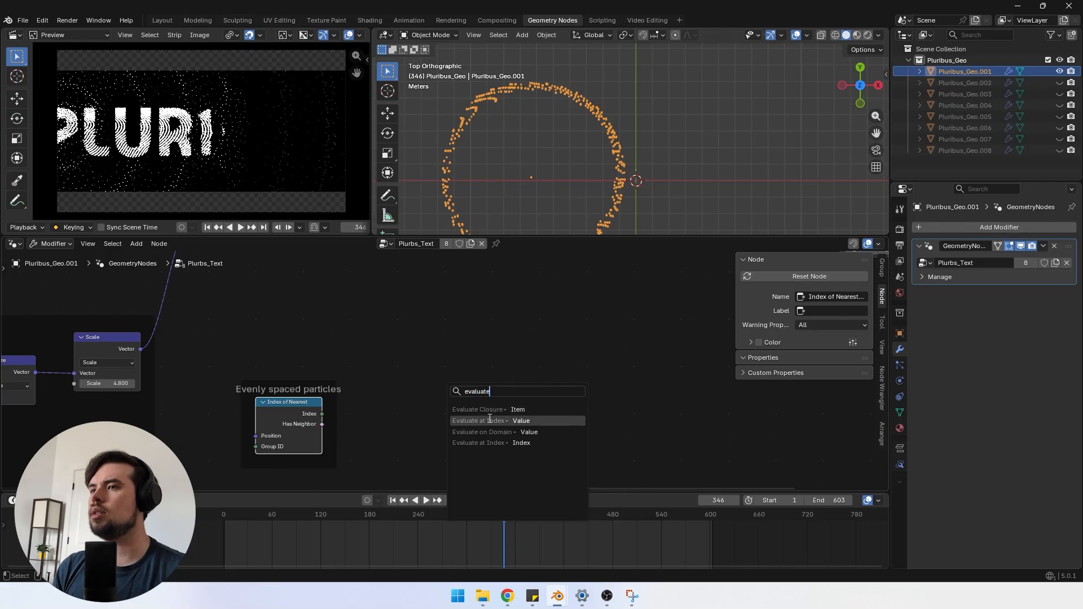
pyautogui.click(482, 421)
# Step: Feed a Position node into the Value of Evaluate at Index and set its data type to Vector
pyautogui.moveTo(423, 418); pyautogui.dragTo(299, 348)
pyautogui.write('position')
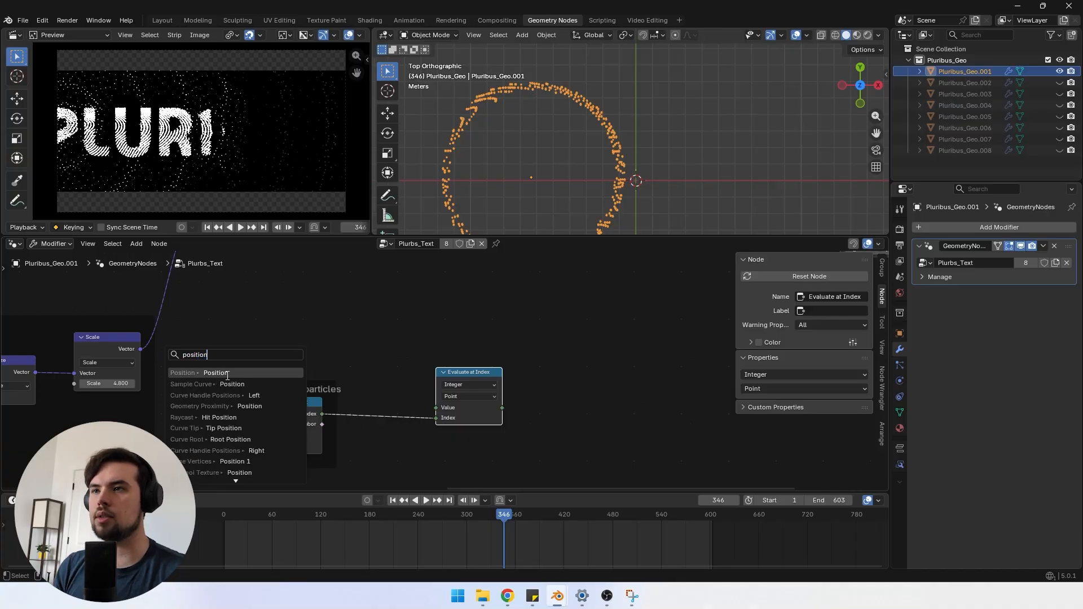
pyautogui.click(227, 373)
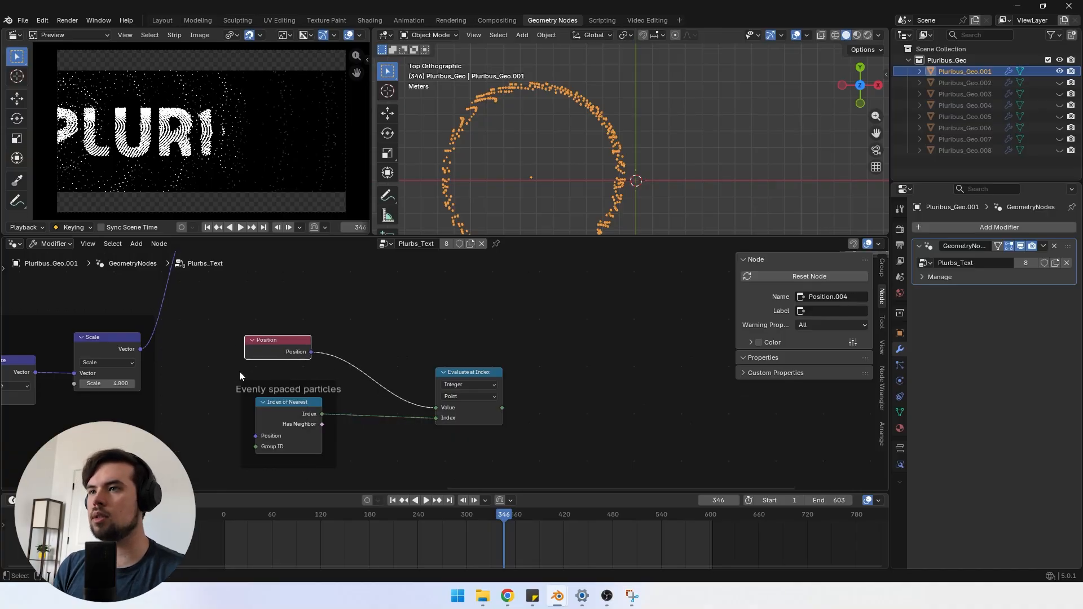
pyautogui.click(465, 384)
pyautogui.click(464, 439)
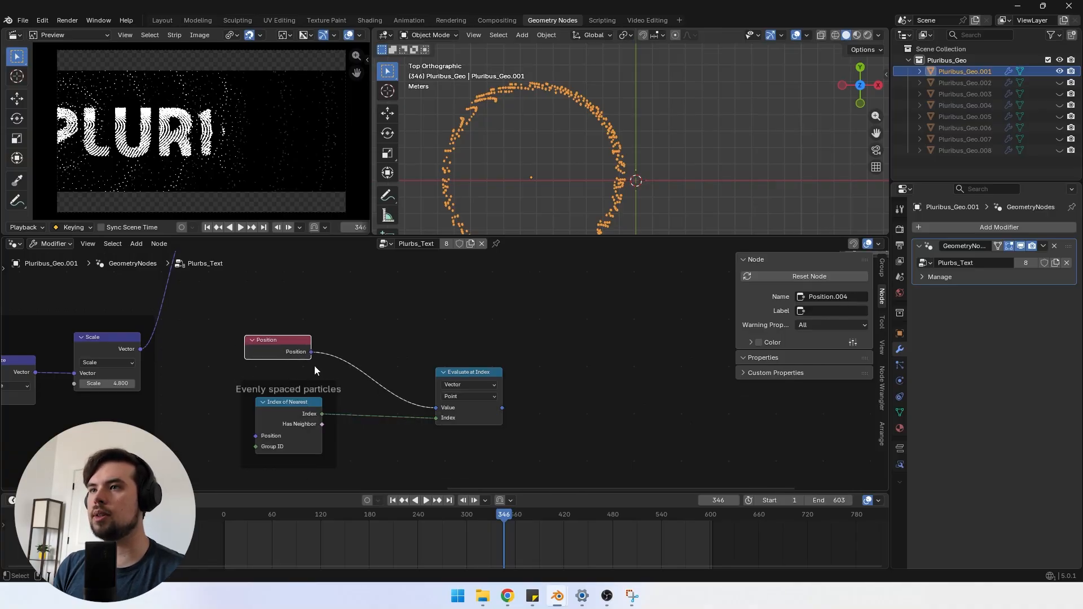
# Step: Add a vector Subtract node that subtracts the Evaluate at Index output from a second Position node
pyautogui.scroll(-2, 411, 376)
pyautogui.moveTo(418, 375); pyautogui.dragTo(374, 422, button='middle')
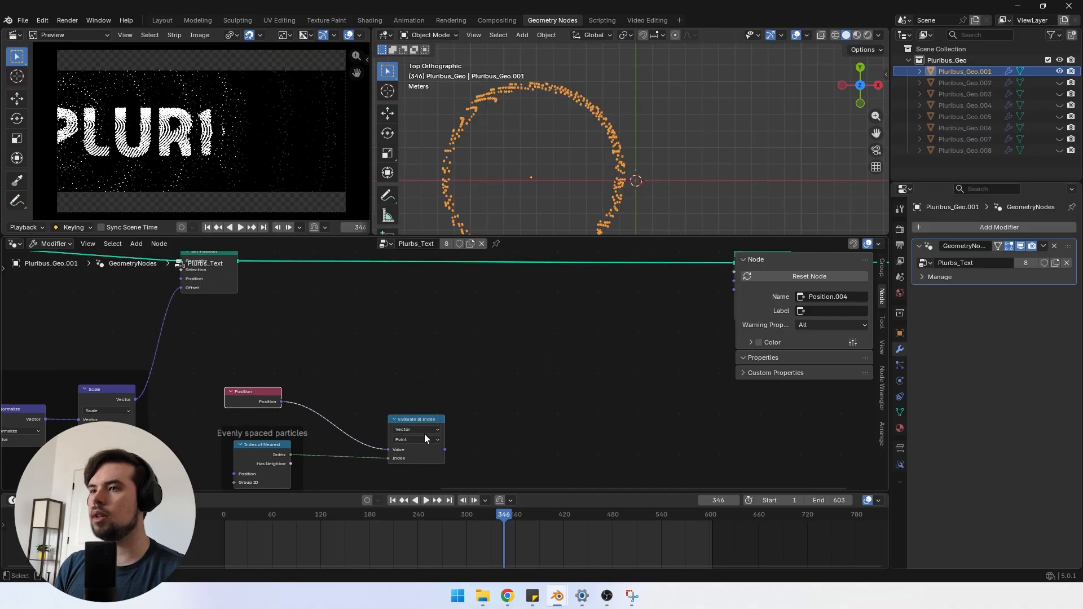
pyautogui.moveTo(445, 449); pyautogui.dragTo(522, 382)
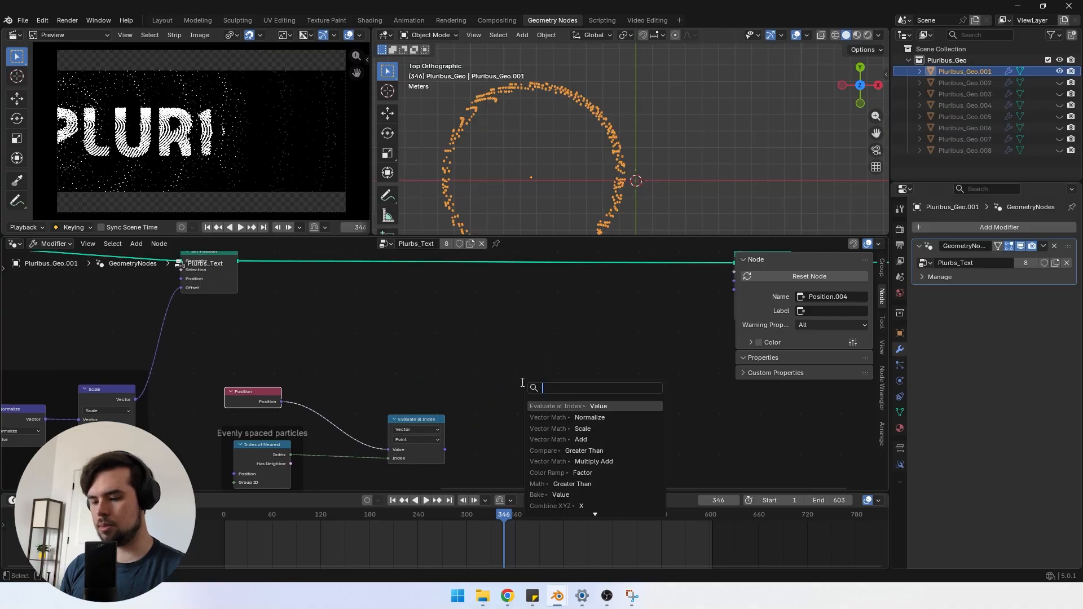
pyautogui.write('sub')
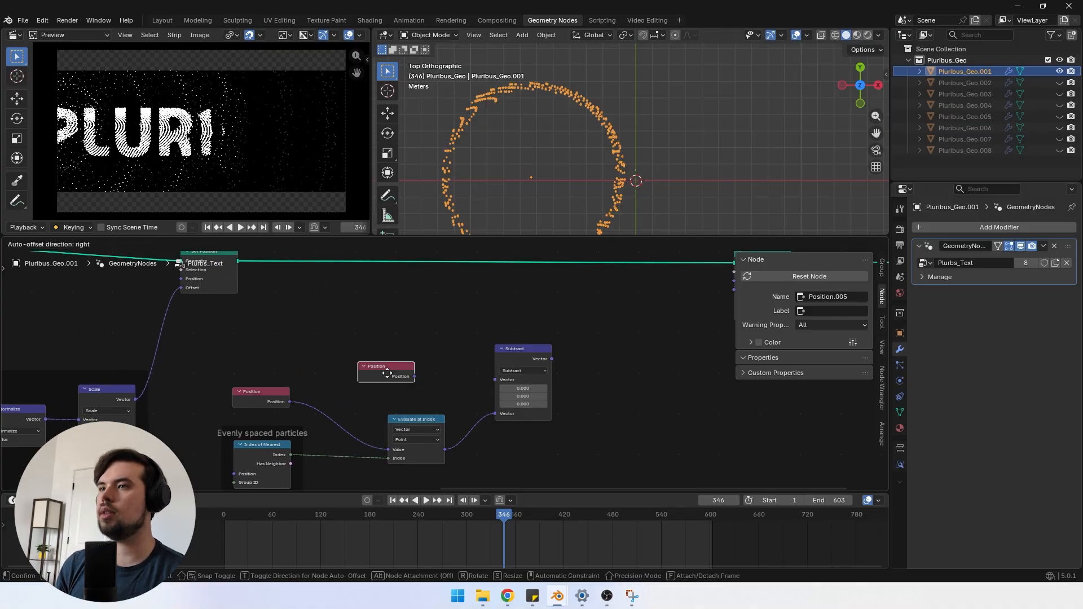
pyautogui.click(416, 382)
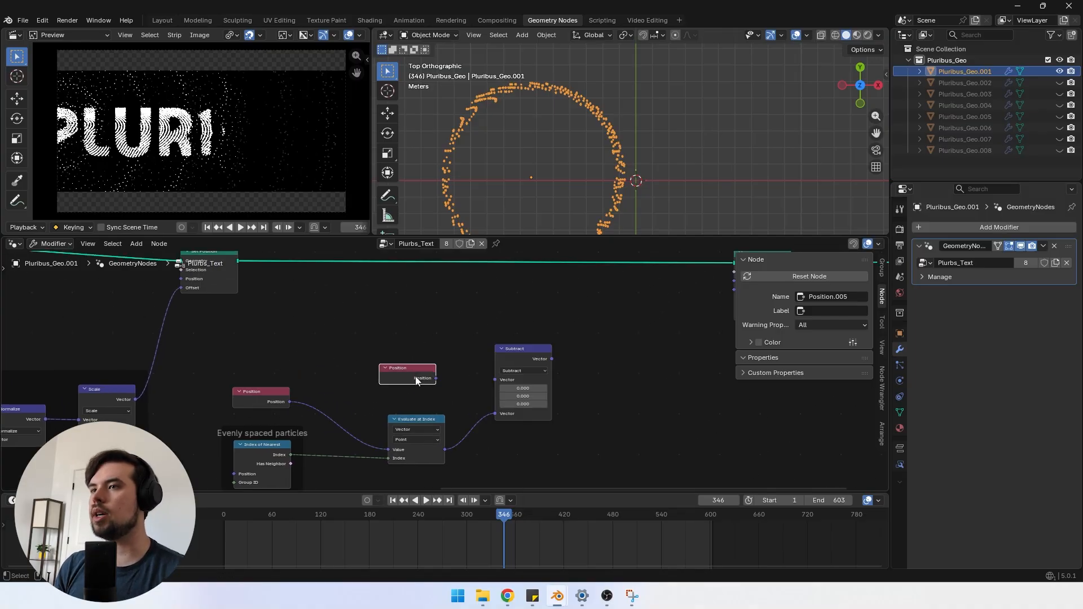
pyautogui.moveTo(466, 378); pyautogui.dragTo(492, 381)
# Step: Add a Normalize vector node fed by the Subtract output
pyautogui.scroll(-2, 474, 385)
pyautogui.moveTo(462, 395); pyautogui.dragTo(390, 380, button='middle')
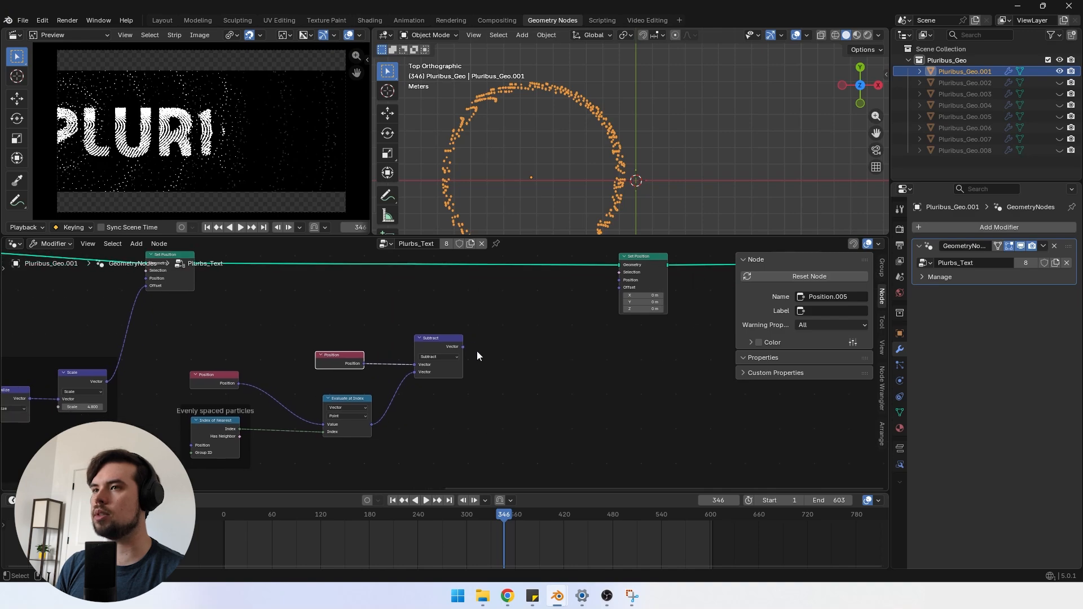
pyautogui.click(462, 349)
pyautogui.moveTo(464, 349); pyautogui.dragTo(530, 358)
pyautogui.write('normali')
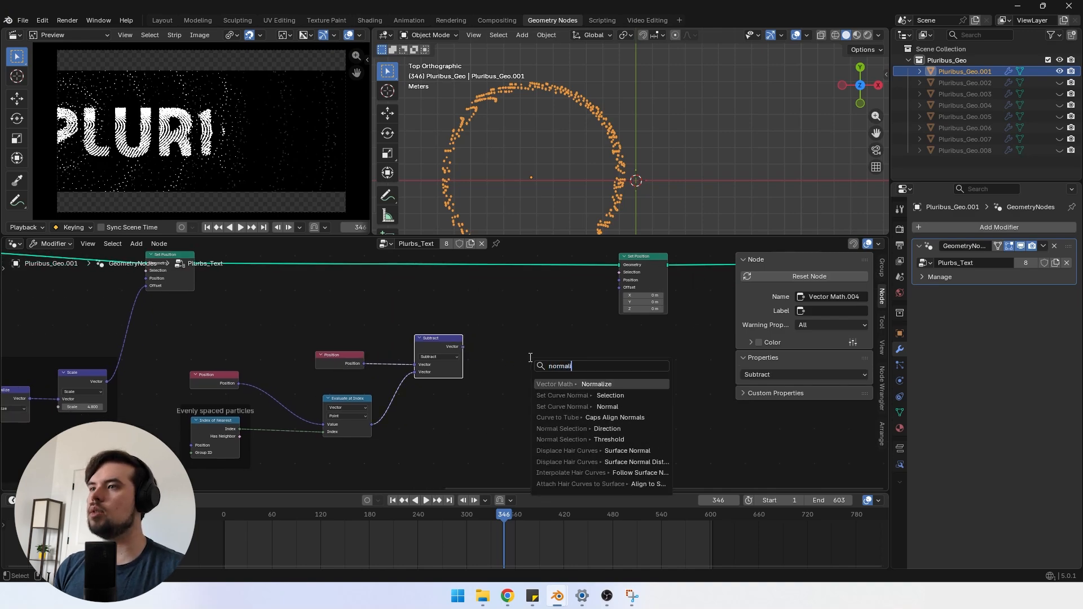
pyautogui.click(597, 384)
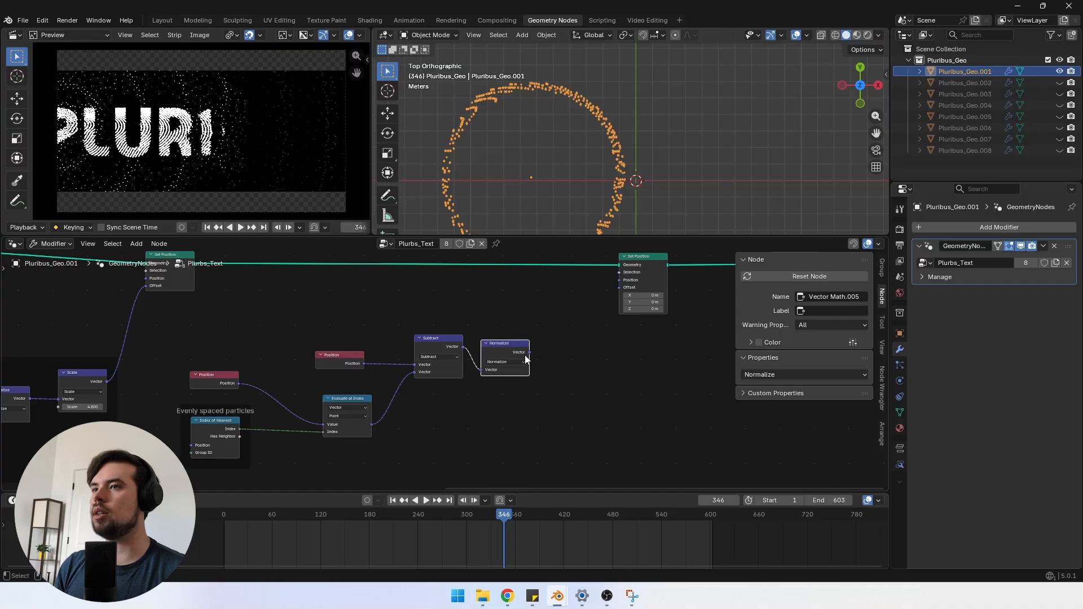
# Step: Add a Scale vector node after Normalize and connect it to the Offset of the second Set Position node
pyautogui.moveTo(559, 359); pyautogui.dragTo(568, 384)
pyautogui.write('scale')
pyautogui.press('Return')
# Step: Try raising the new Scale node's factor to 2.38 and inspect how the particles spread apart
pyautogui.scroll(6, 566, 107)
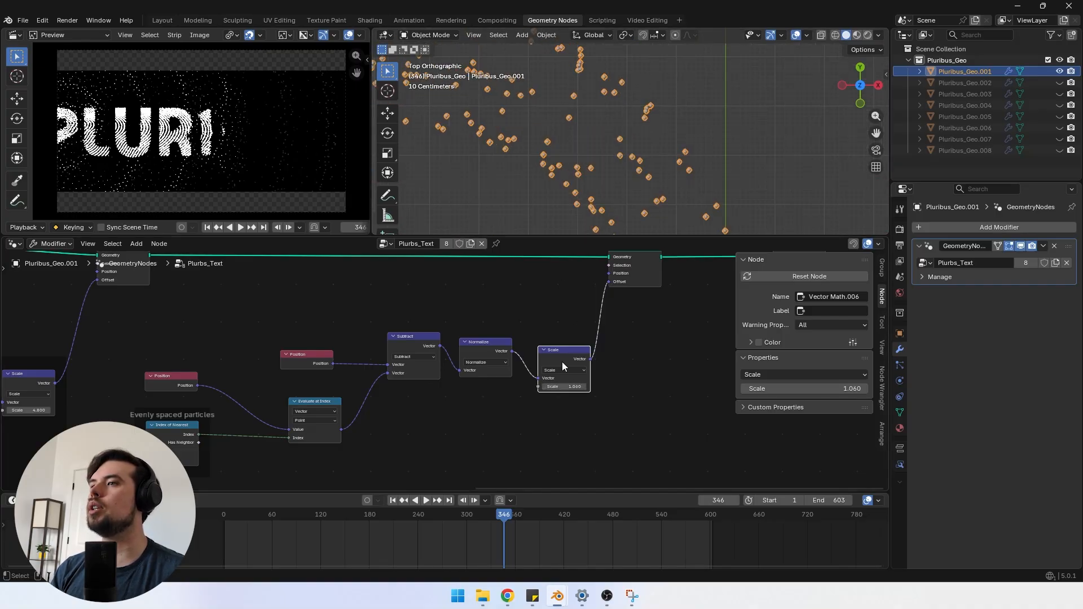
pyautogui.scroll(1, 561, 361)
pyautogui.moveTo(597, 391)
pyautogui.mouseDown()
pyautogui.moveTo(632, 391)
pyautogui.moveTo(589, 394)
pyautogui.mouseUp()
pyautogui.scroll(-5, 586, 137)
pyautogui.scroll(5, 587, 141)
# Step: Duplicate the existing Repeat zone and place the copy around the second Set Position node before the Group Output
pyautogui.press('Home')
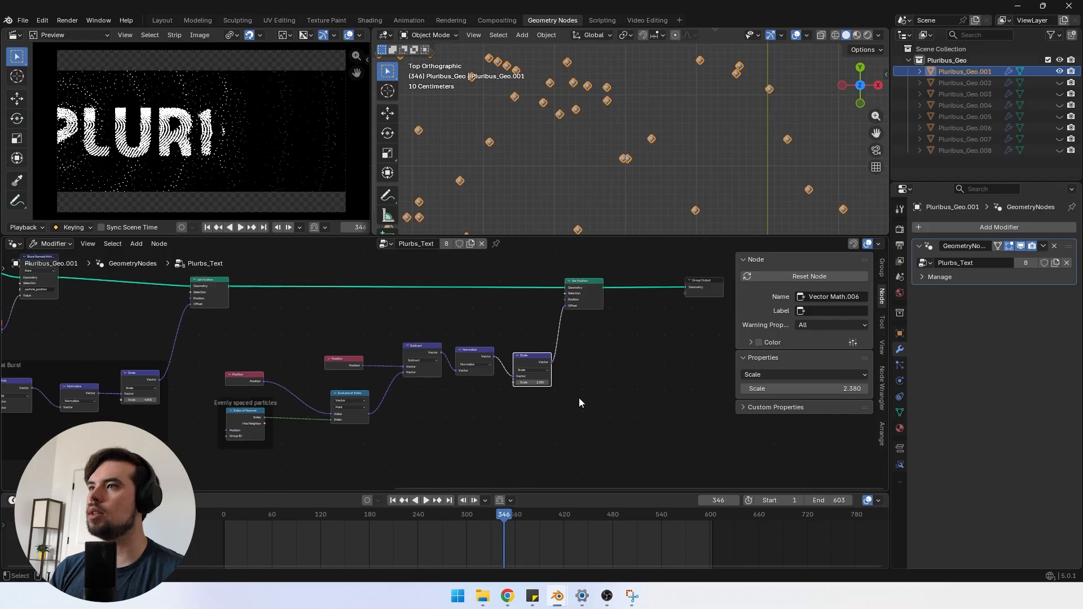
pyautogui.scroll(6, 134, 306)
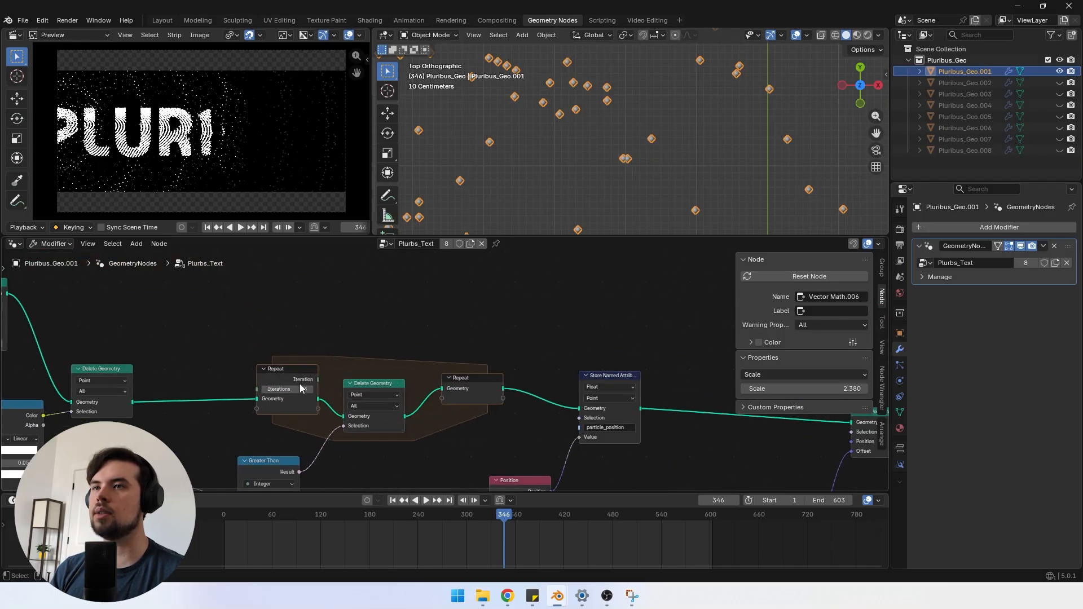
pyautogui.click(292, 382)
pyautogui.click(469, 388)
pyautogui.press('Home')
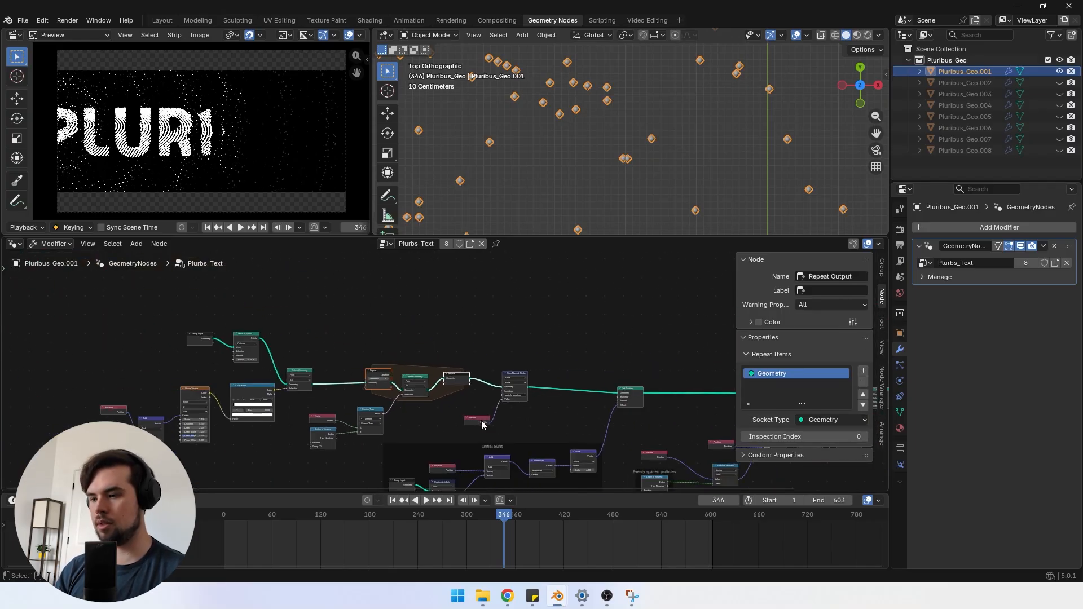
pyautogui.hotkey('shift', 'd')
pyautogui.click(702, 372)
pyautogui.moveTo(631, 373); pyautogui.dragTo(436, 361, button='middle')
pyautogui.scroll(5, 491, 369)
pyautogui.scroll(1, 514, 372)
pyautogui.press('g')
pyautogui.click(470, 420)
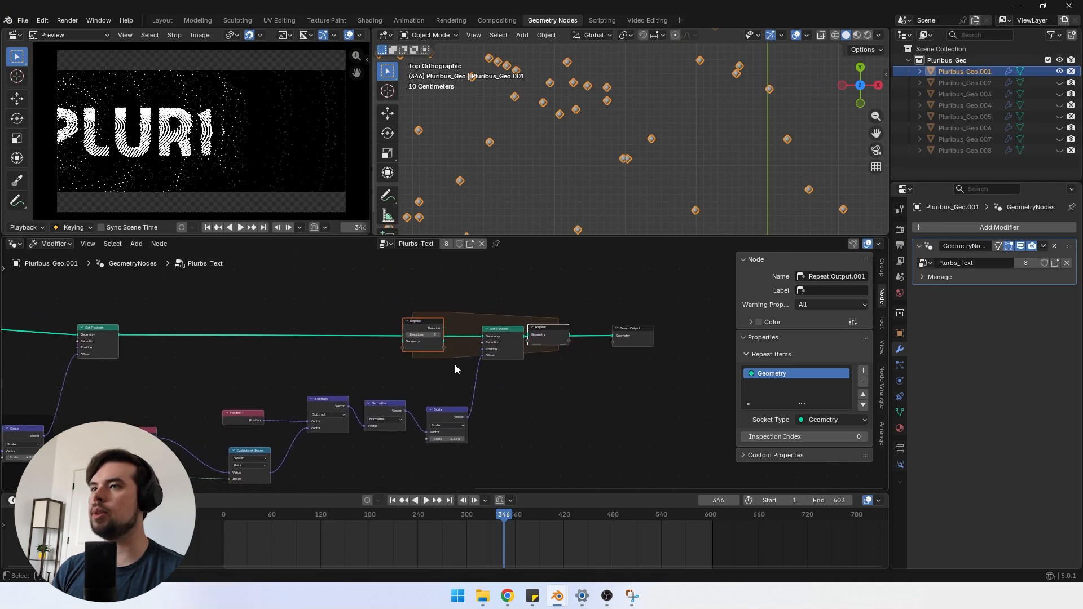
# Step: Set the factor of the Scale node feeding the second Set Position to 0.01
pyautogui.scroll(3, 440, 370)
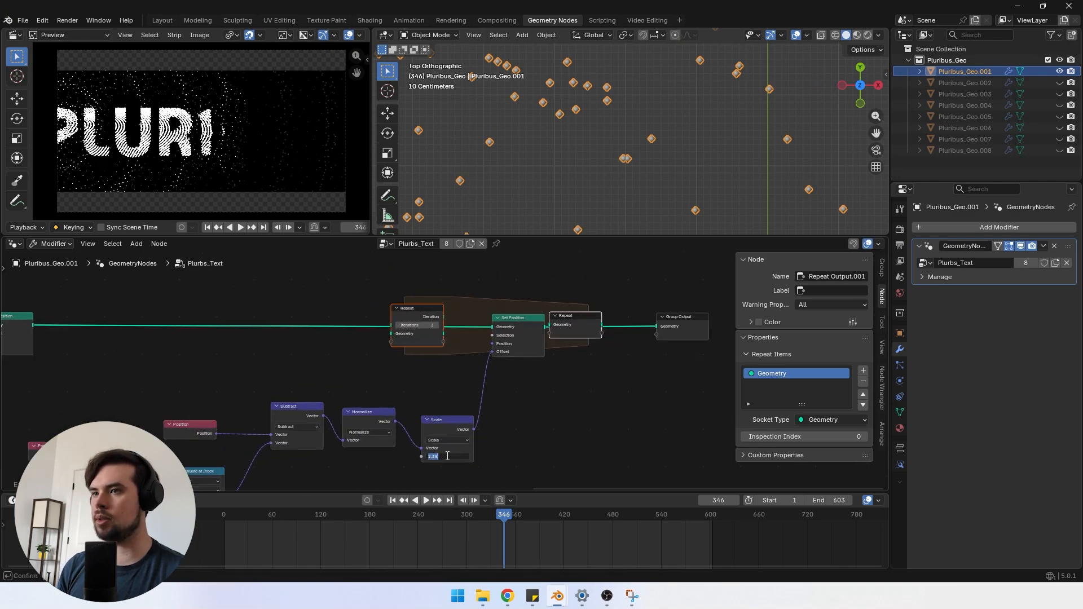
pyautogui.write('1')
pyautogui.press('Return')
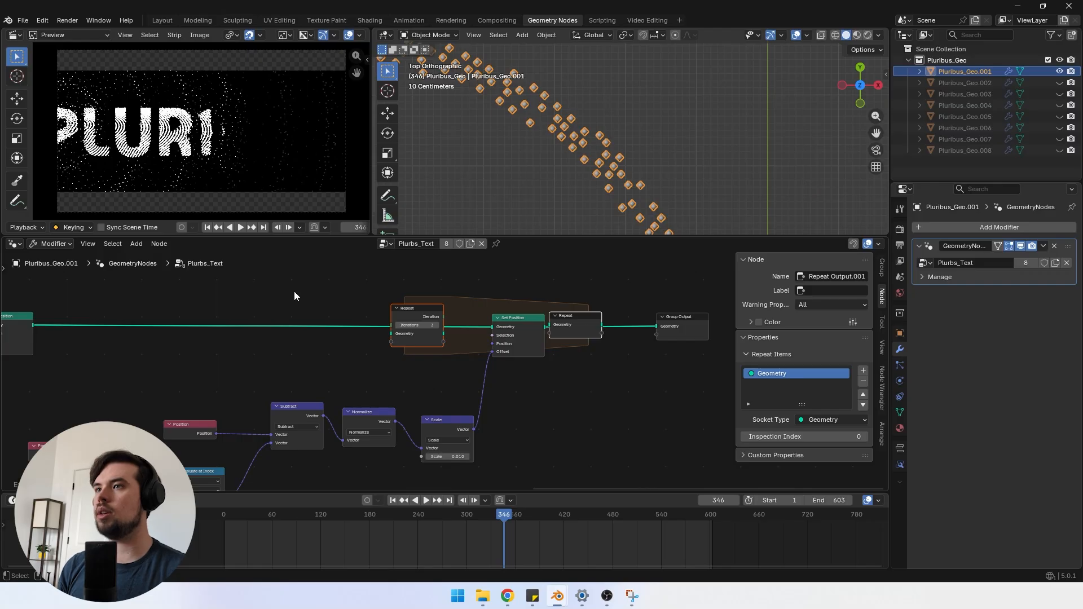
# Step: Insert the second Set Position node inside the duplicated Repeat zone and set the zone's iterations to 500
pyautogui.moveTo(504, 329); pyautogui.dragTo(479, 329)
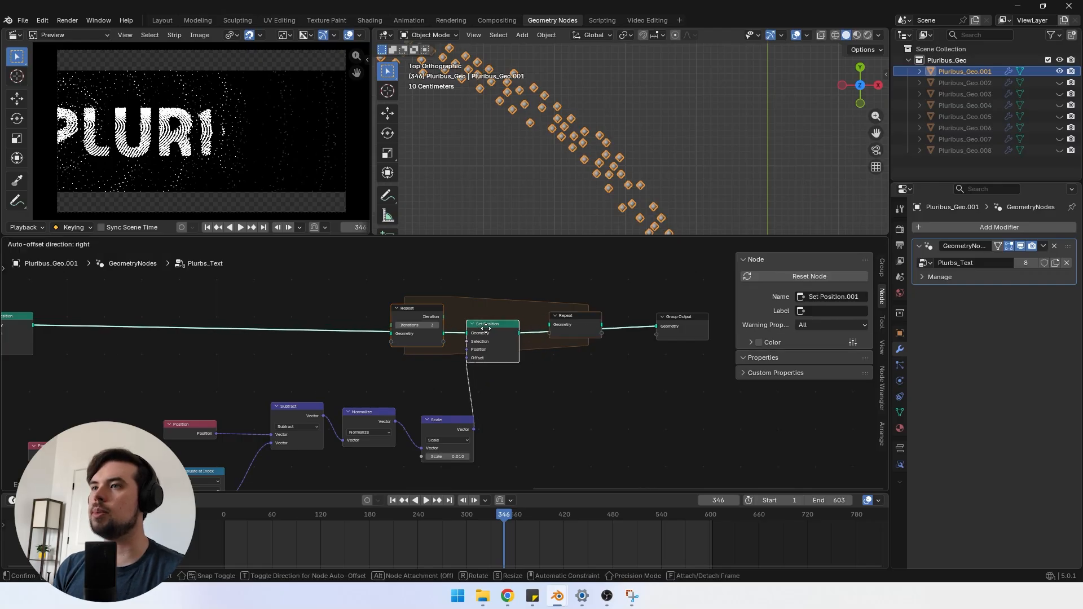
pyautogui.scroll(-1, 326, 346)
pyautogui.doubleClick(387, 333)
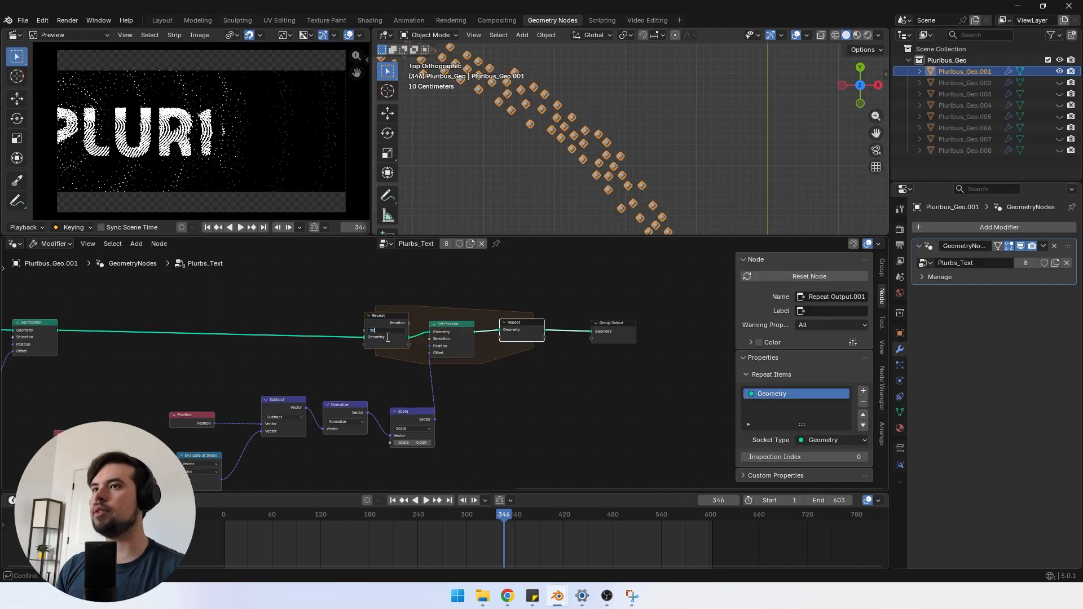
pyautogui.press('Return')
pyautogui.scroll(-6, 577, 126)
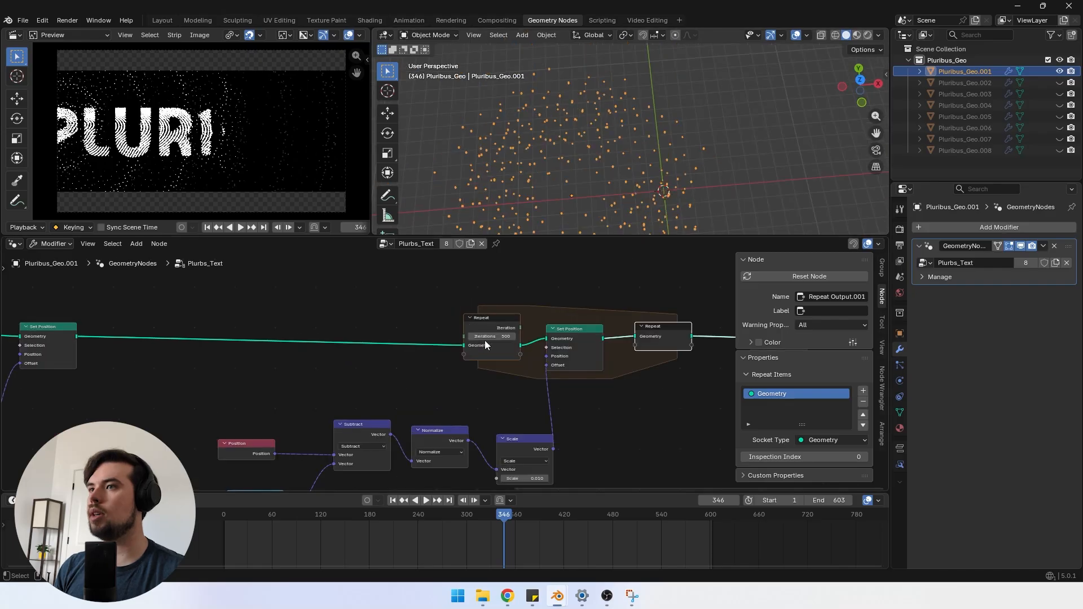
# Step: Try a lower iteration count on the new Repeat zone, undo it, and view the particles from the side
pyautogui.moveTo(491, 338); pyautogui.dragTo(454, 338)
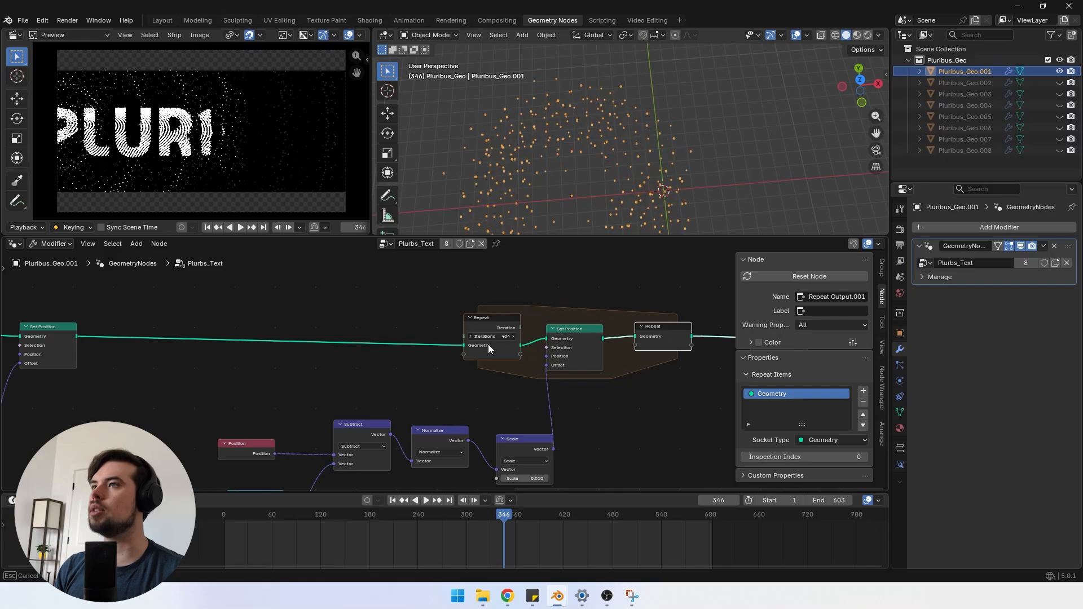
pyautogui.hotkey('ctrl', 'z')
pyautogui.moveTo(519, 223); pyautogui.dragTo(518, 157, button='middle')
pyautogui.scroll(-3, 585, 117)
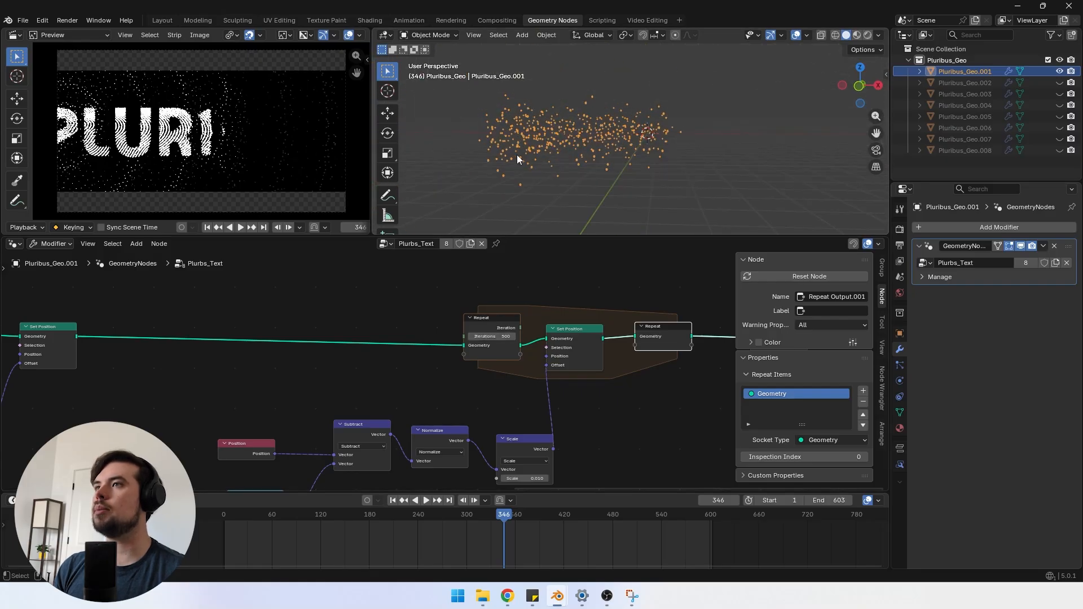
# Step: Add a vector Multiply node after Normalize and connect its output to the Offset of the Set Position in the Repeat zone
pyautogui.scroll(-1, 445, 467)
pyautogui.moveTo(445, 467); pyautogui.dragTo(520, 343, button='middle')
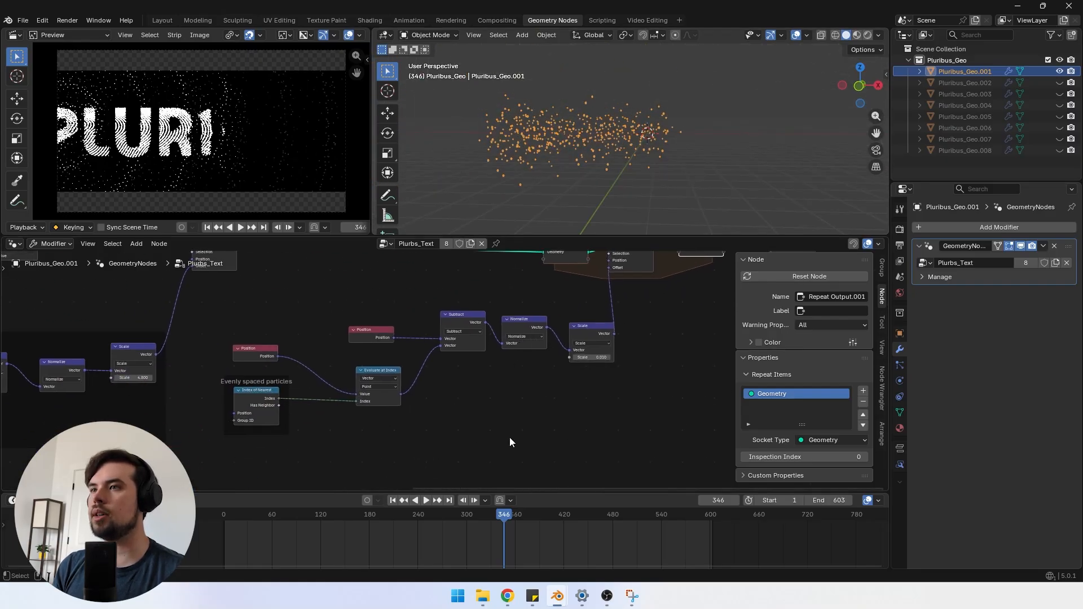
pyautogui.moveTo(553, 402); pyautogui.dragTo(415, 459, button='middle')
pyautogui.moveTo(391, 376); pyautogui.dragTo(460, 366)
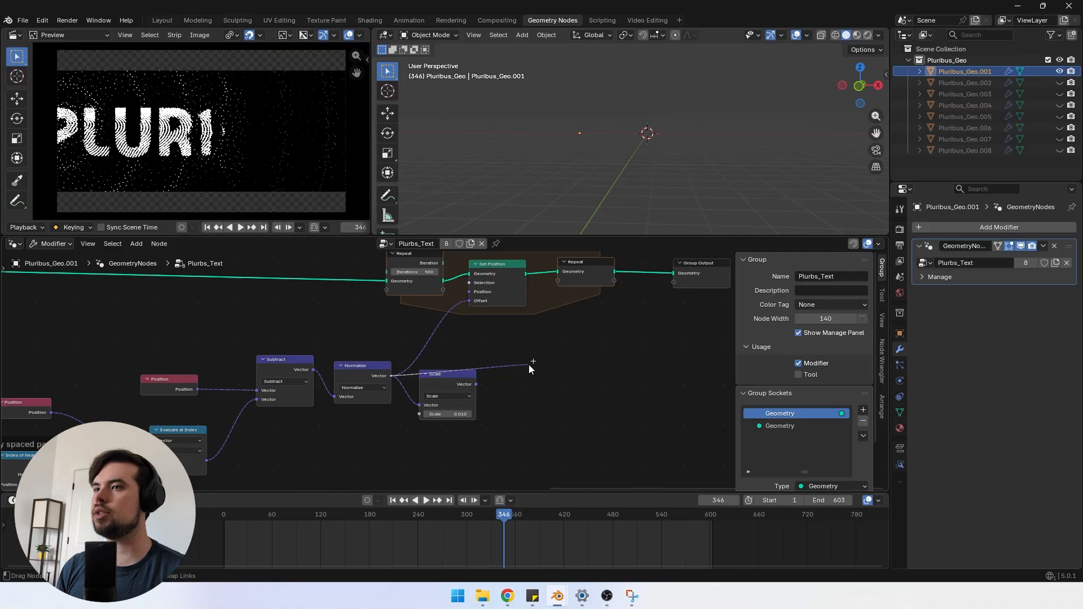
pyautogui.moveTo(529, 365); pyautogui.dragTo(529, 363)
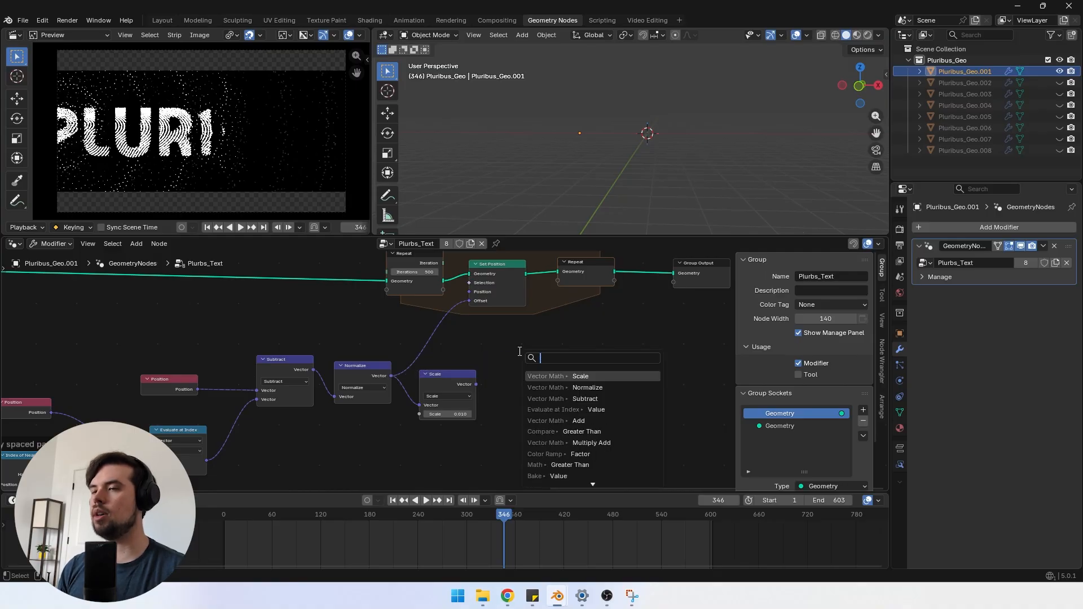
pyautogui.write('multiply')
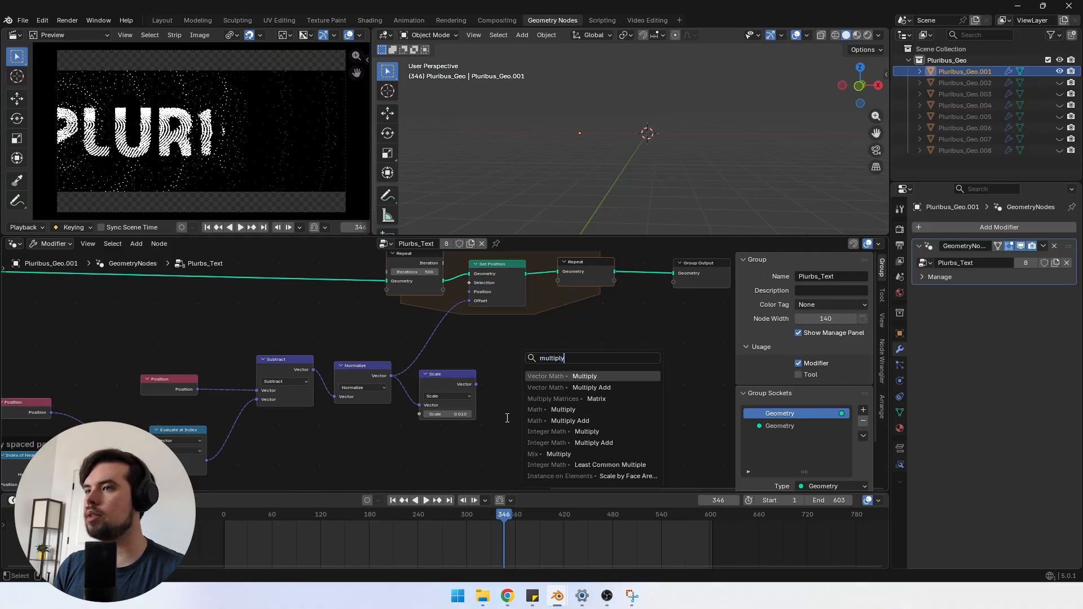
pyautogui.click(584, 376)
pyautogui.click(542, 353)
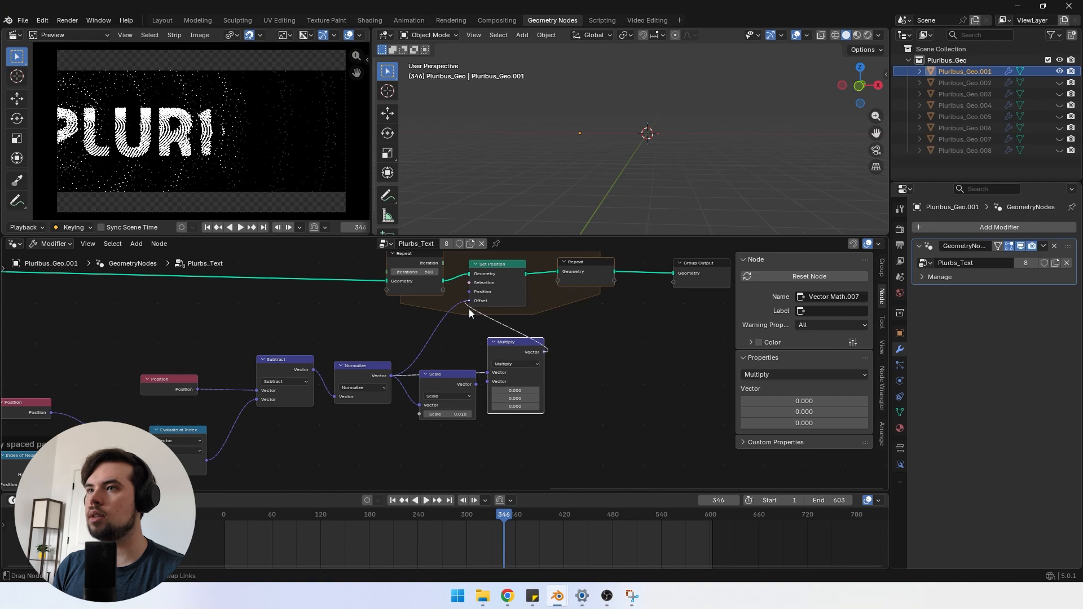
pyautogui.moveTo(469, 309); pyautogui.dragTo(468, 303)
# Step: Move the Multiply node into place after Normalize and delete the now unused Scale node
pyautogui.moveTo(503, 343); pyautogui.dragTo(443, 336)
pyautogui.click(452, 376)
pyautogui.press('x')
# Step: Set the Multiply node's X and Y values to 0.01 and view the evenly spread particles from above
pyautogui.moveTo(440, 385); pyautogui.dragTo(440, 393)
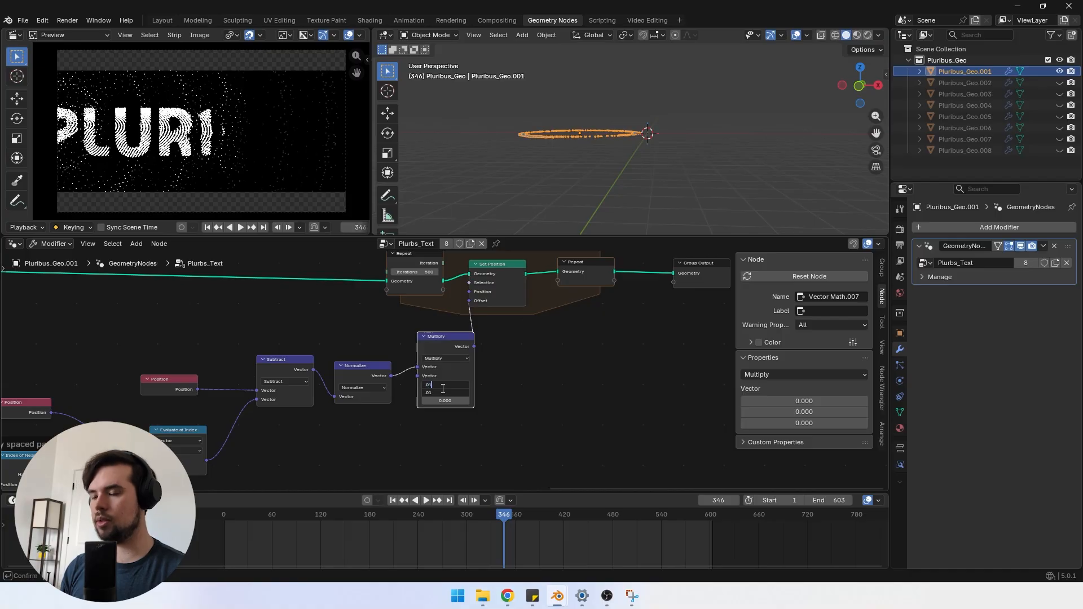
pyautogui.press('Return')
pyautogui.moveTo(583, 89); pyautogui.dragTo(588, 161, button='middle')
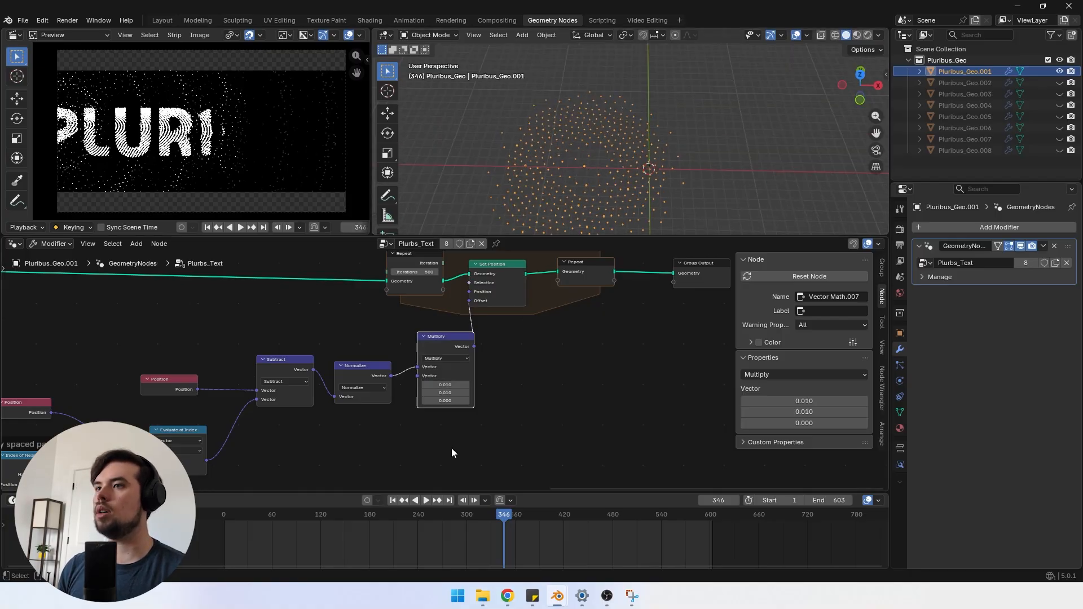
# Step: Shift the Multiply node closer to Normalize and move the Group Output away from the Repeat zone to make room
pyautogui.scroll(2, 451, 450)
pyautogui.moveTo(519, 188); pyautogui.dragTo(546, 183, button='middle')
pyautogui.scroll(4, 542, 183)
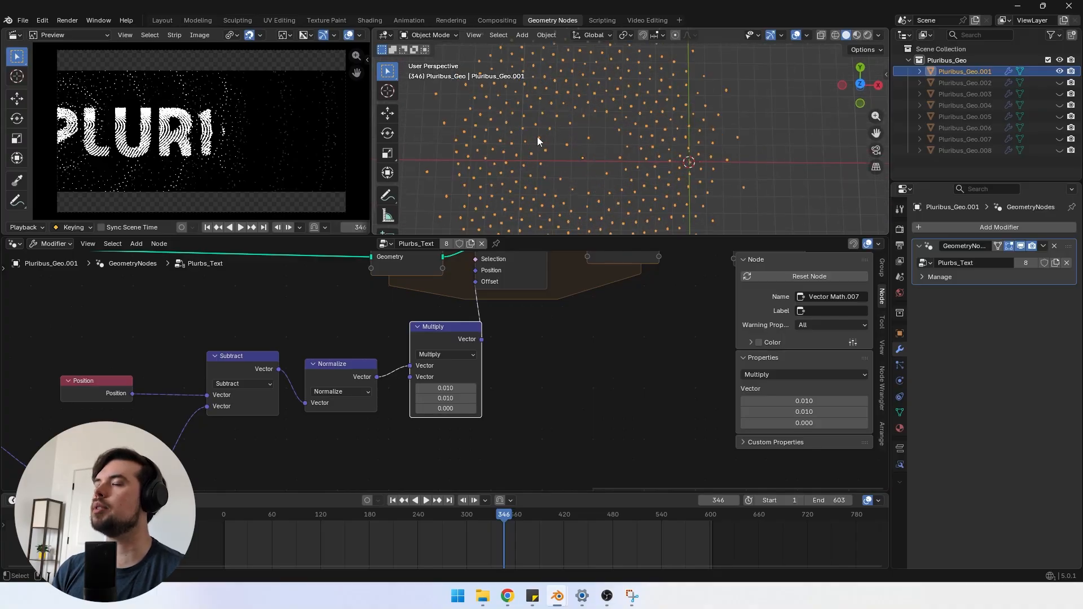
pyautogui.scroll(-2, 539, 305)
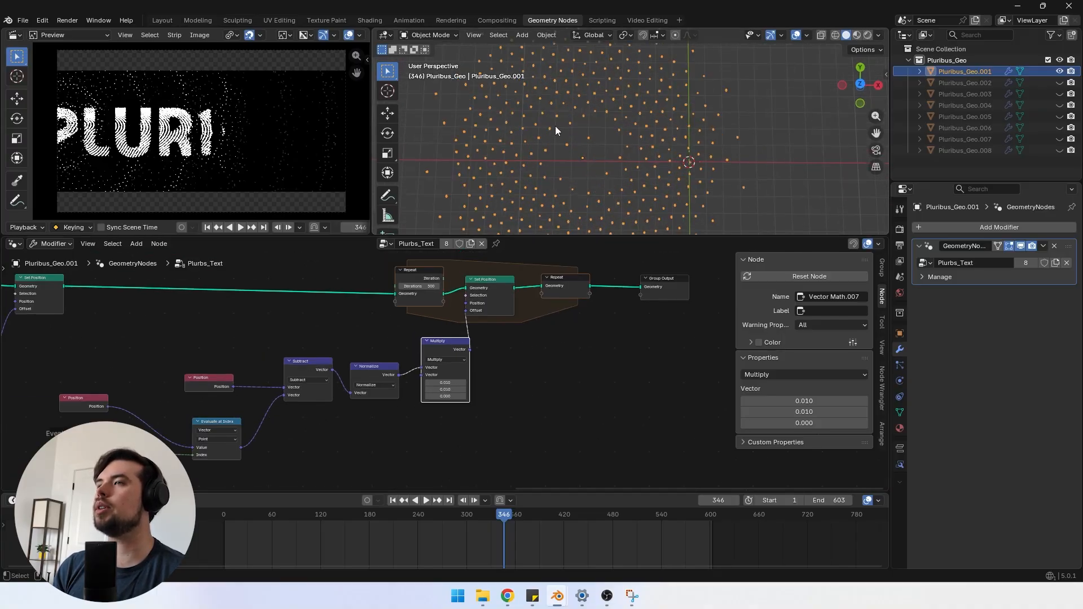
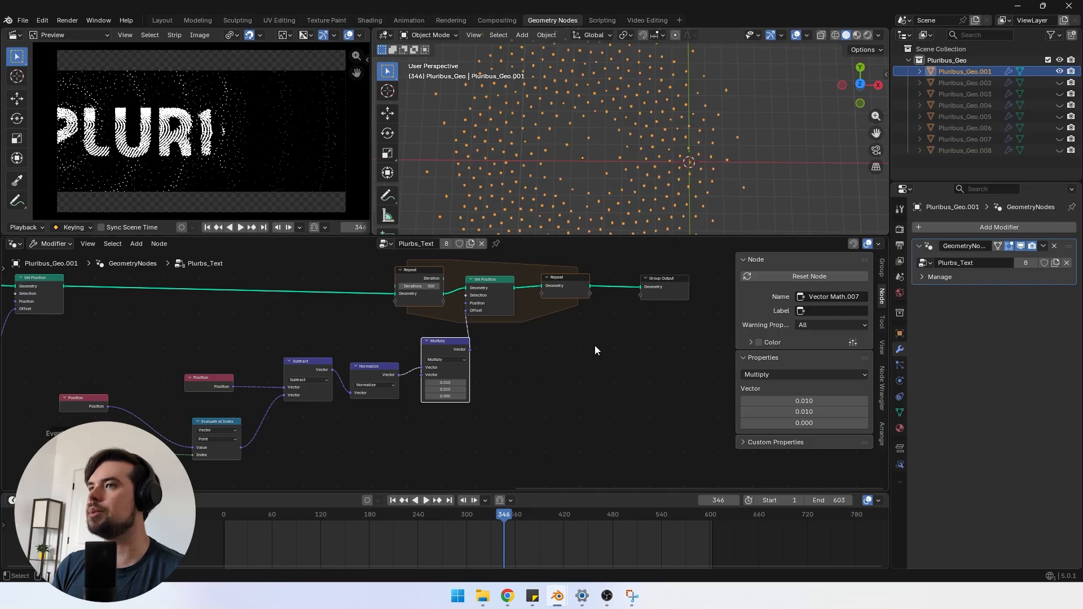
pyautogui.scroll(-4, 496, 367)
pyautogui.scroll(3, 498, 369)
pyautogui.moveTo(435, 348); pyautogui.dragTo(425, 345)
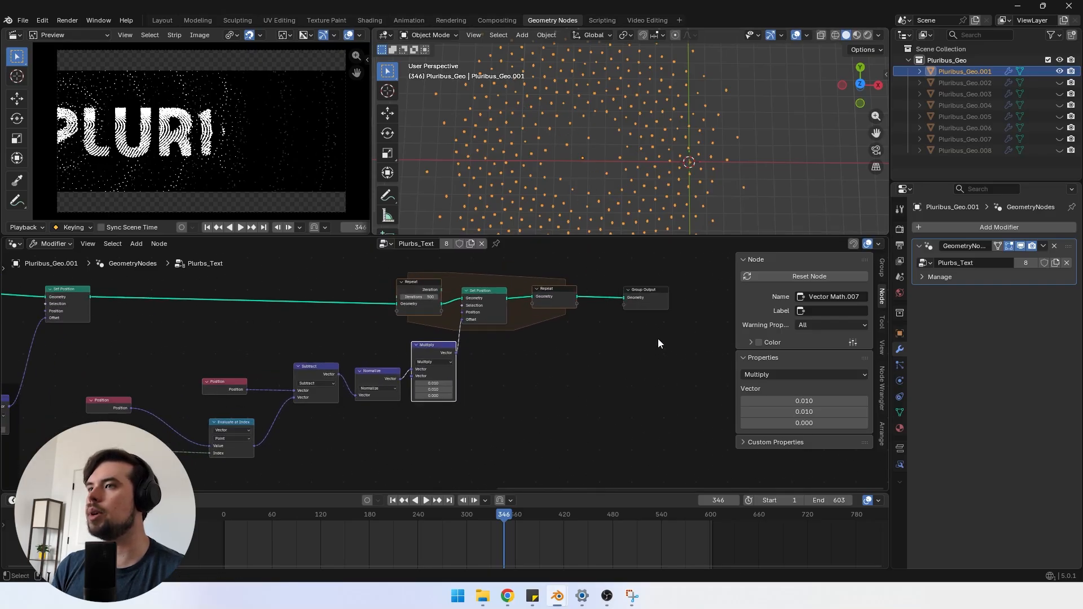
pyautogui.moveTo(657, 339); pyautogui.dragTo(625, 355, button='middle')
pyautogui.moveTo(641, 349); pyautogui.dragTo(357, 276)
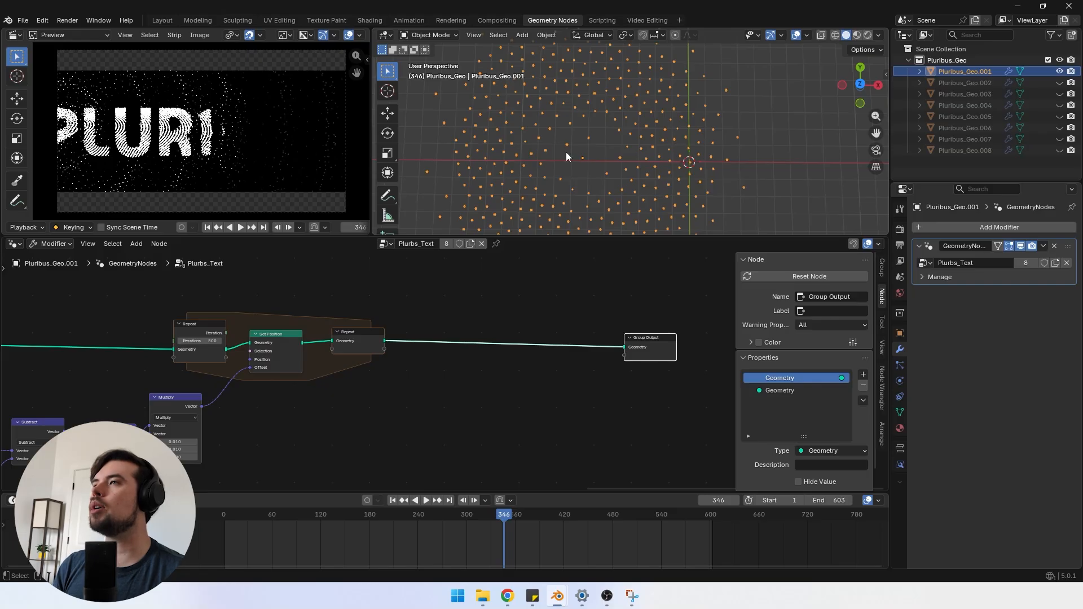
pyautogui.moveTo(256, 353); pyautogui.dragTo(341, 353, button='middle')
pyautogui.scroll(2, 342, 354)
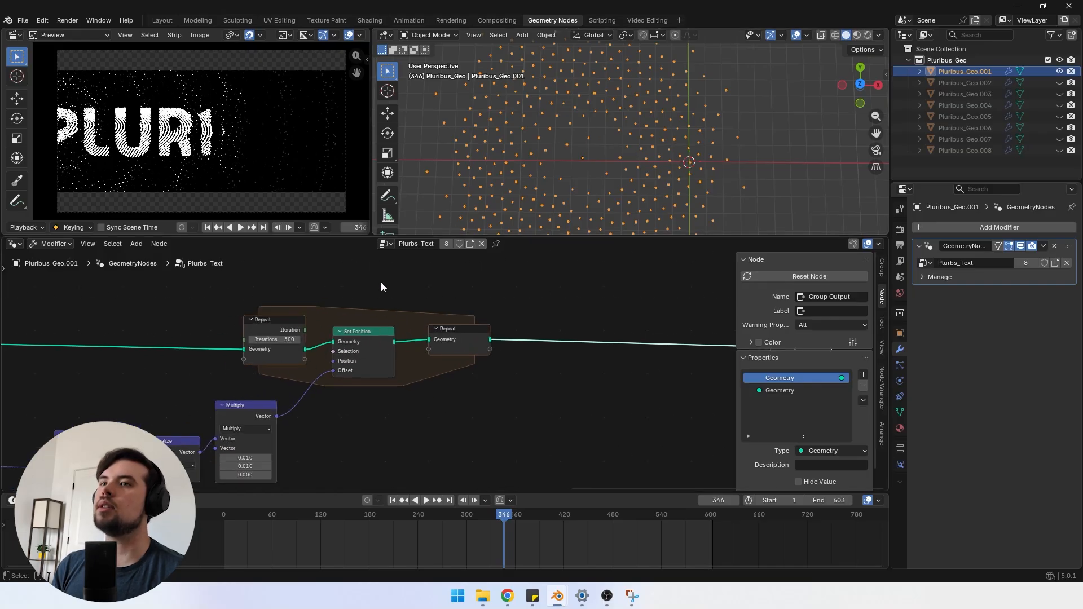
# Step: Add a Bake node after the Repeat zone and connect its Geometry output to the Group Output
pyautogui.moveTo(657, 184); pyautogui.dragTo(591, 157, button='middle')
pyautogui.moveTo(449, 320); pyautogui.dragTo(255, 308, button='middle')
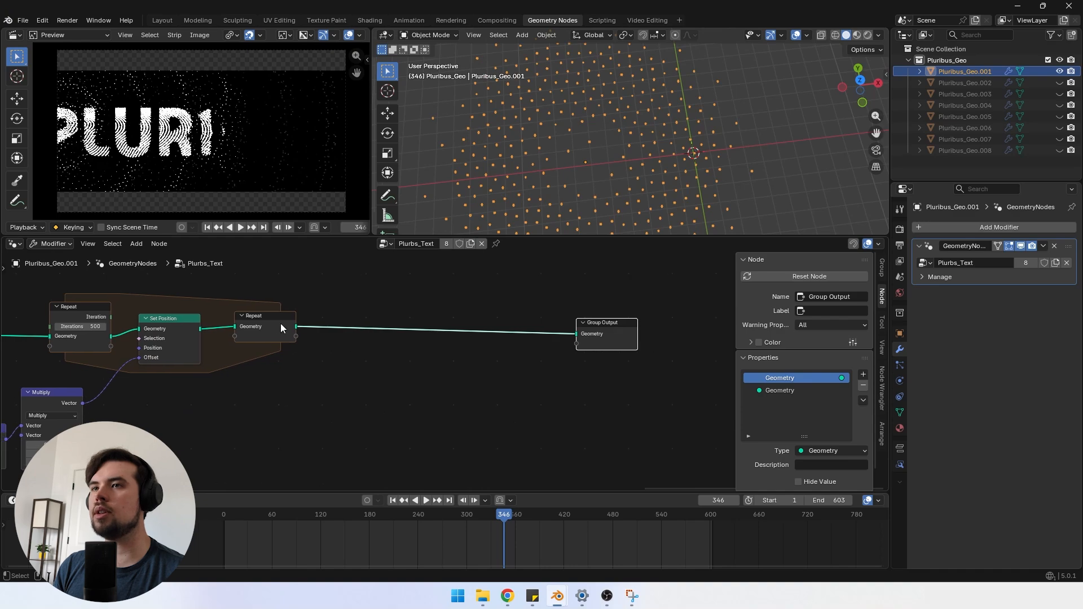
pyautogui.moveTo(297, 326); pyautogui.dragTo(342, 350)
pyautogui.write('bake')
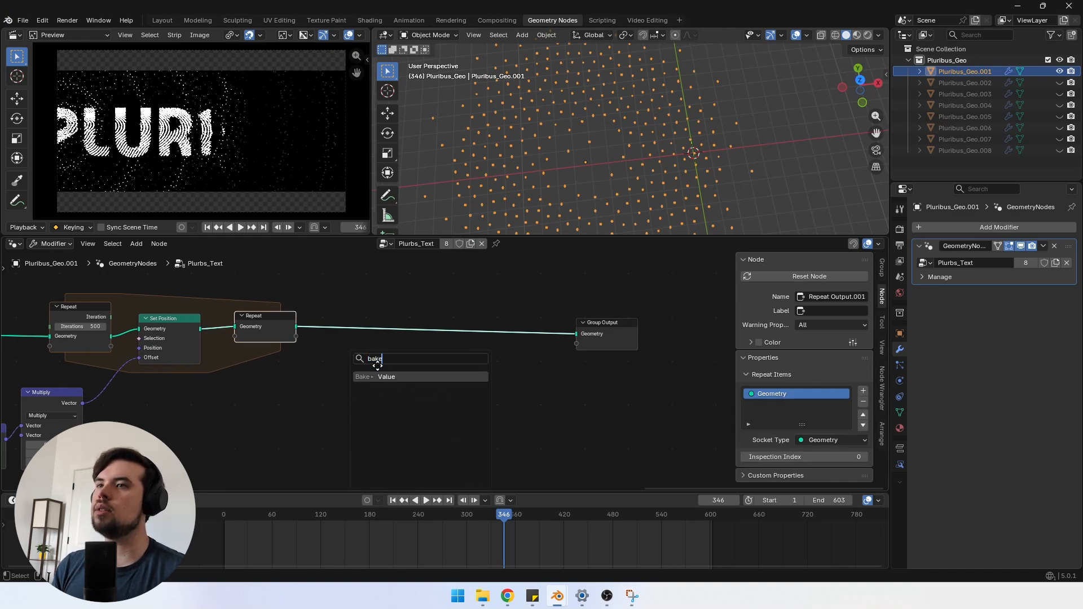
pyautogui.press('Return')
pyautogui.moveTo(403, 375); pyautogui.dragTo(576, 334)
pyautogui.moveTo(283, 388); pyautogui.dragTo(333, 380, button='middle')
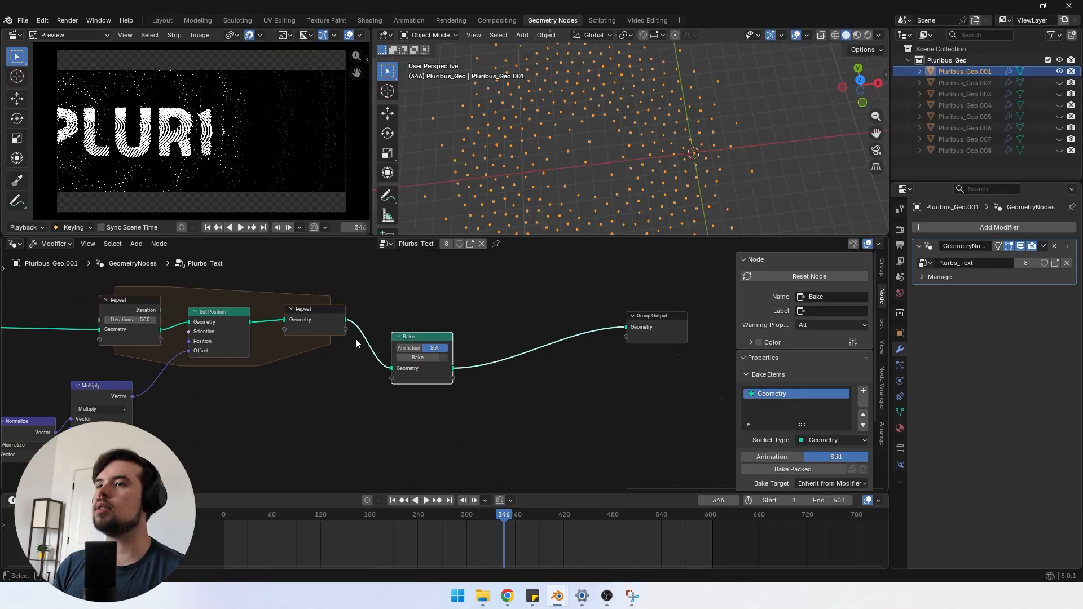
# Step: Place the Bake node level with the Repeat zone and bake the evenly spaced particles as a still at frame 346
pyautogui.scroll(1, 389, 337)
pyautogui.moveTo(417, 334); pyautogui.dragTo(414, 314)
pyautogui.scroll(-5, 151, 327)
pyautogui.scroll(-2, 152, 324)
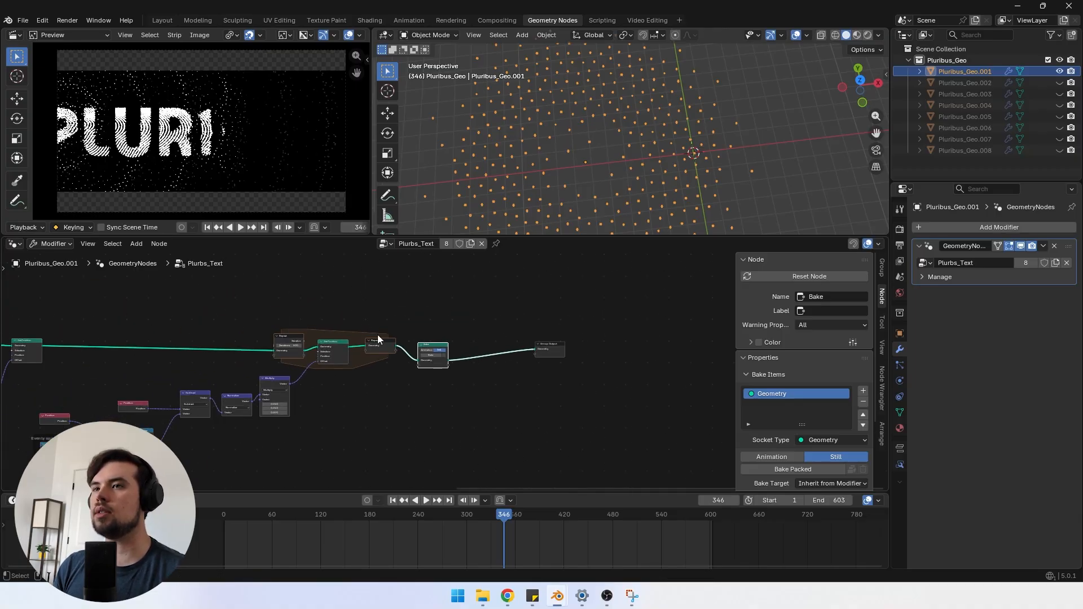
pyautogui.scroll(4, 377, 334)
pyautogui.click(400, 333)
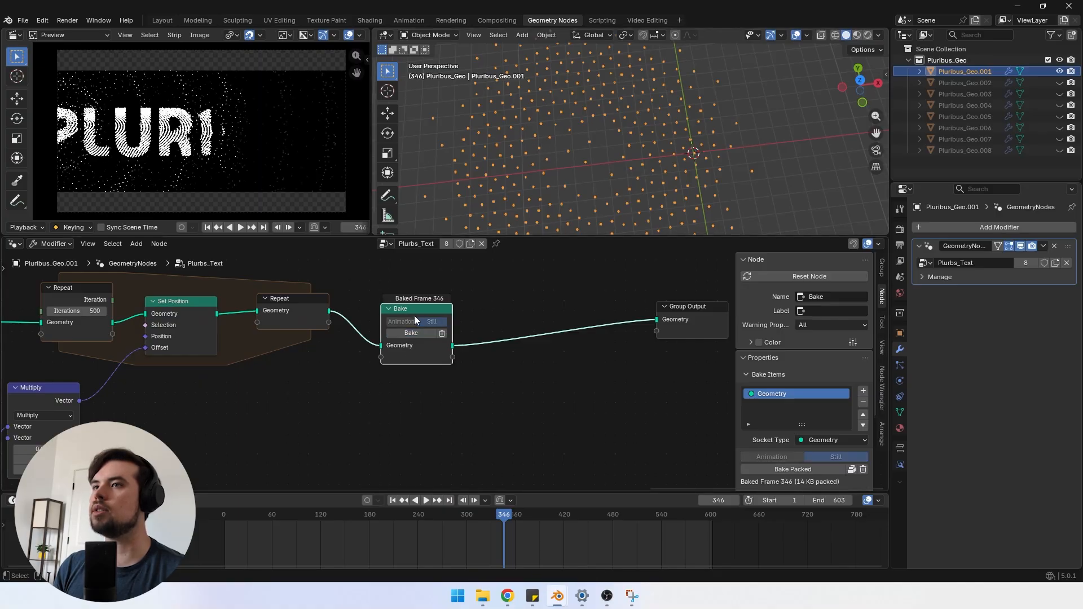
# Step: Move the Group Output node farther along the geometry line, leaving more space after the Bake node
pyautogui.scroll(-3, 414, 316)
pyautogui.moveTo(282, 367); pyautogui.dragTo(148, 316, button='middle')
pyautogui.scroll(-4, 172, 337)
pyautogui.scroll(5, 293, 338)
pyautogui.moveTo(294, 347); pyautogui.dragTo(411, 366, button='middle')
pyautogui.scroll(6, 439, 344)
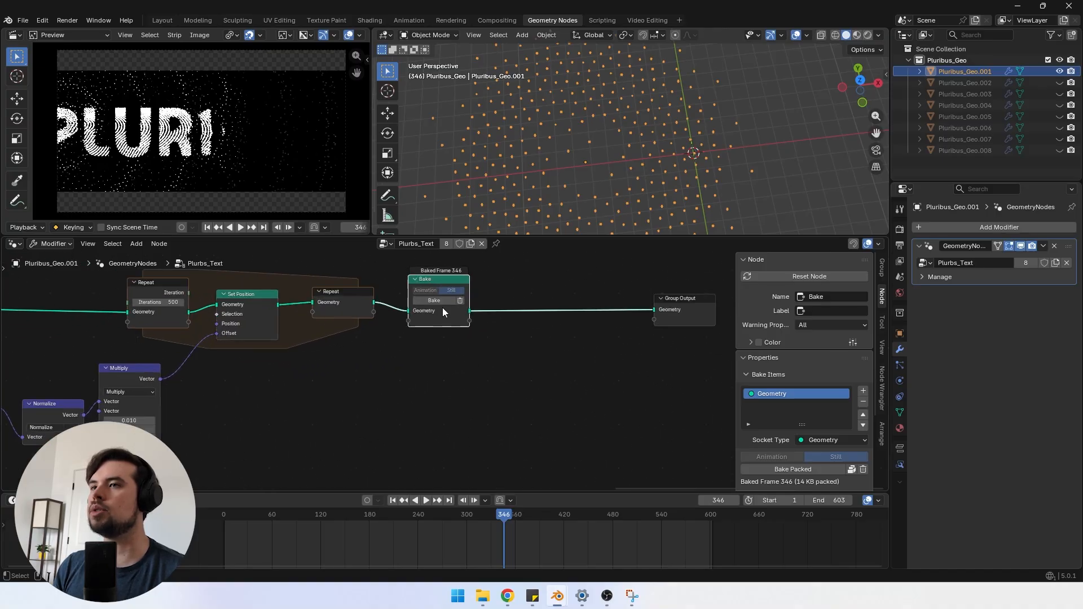
pyautogui.scroll(-4, 552, 363)
pyautogui.moveTo(558, 355); pyautogui.dragTo(384, 363, button='middle')
pyautogui.moveTo(478, 338); pyautogui.dragTo(711, 341)
# Step: Gather the spacing nodes, from Position to Multiply, inside the Evenly spaced particles frame and place the Position node above Index of Nearest
pyautogui.moveTo(503, 438); pyautogui.dragTo(290, 329)
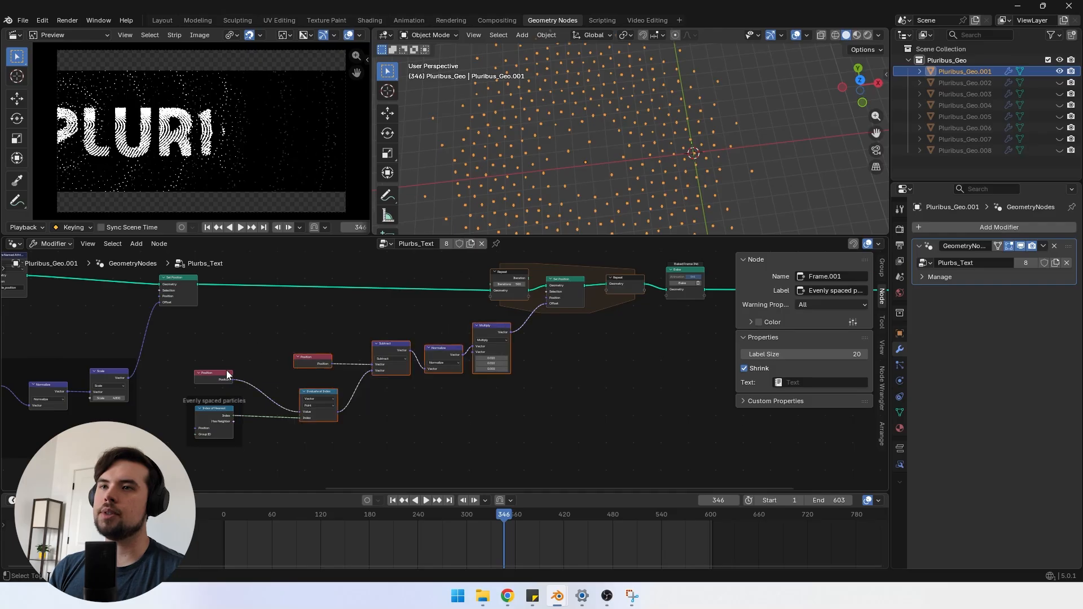
pyautogui.moveTo(227, 374); pyautogui.dragTo(217, 398)
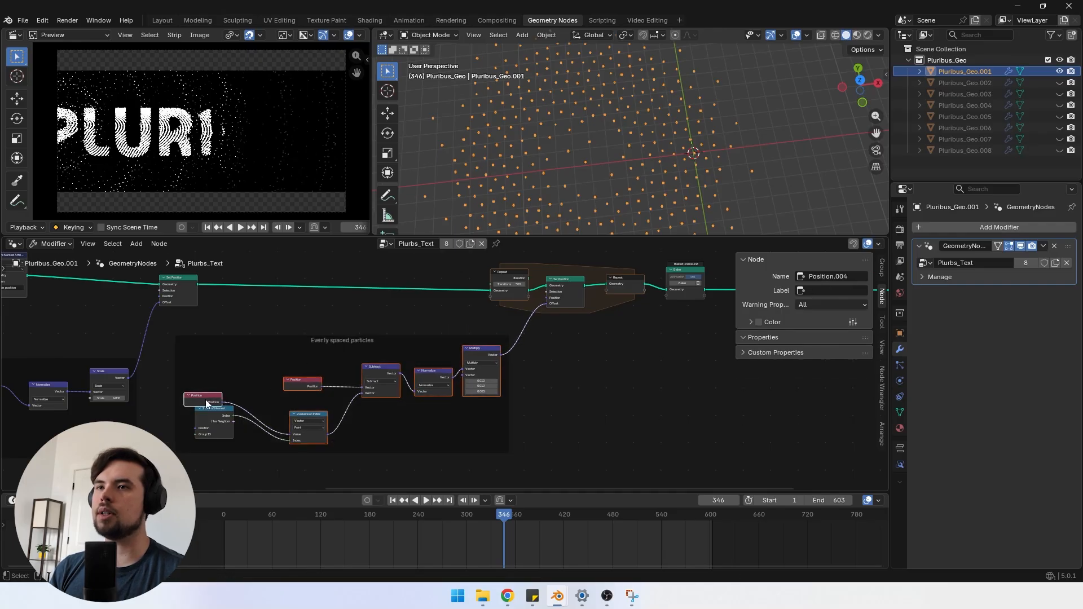
pyautogui.click(198, 397)
pyautogui.moveTo(197, 398); pyautogui.dragTo(212, 384)
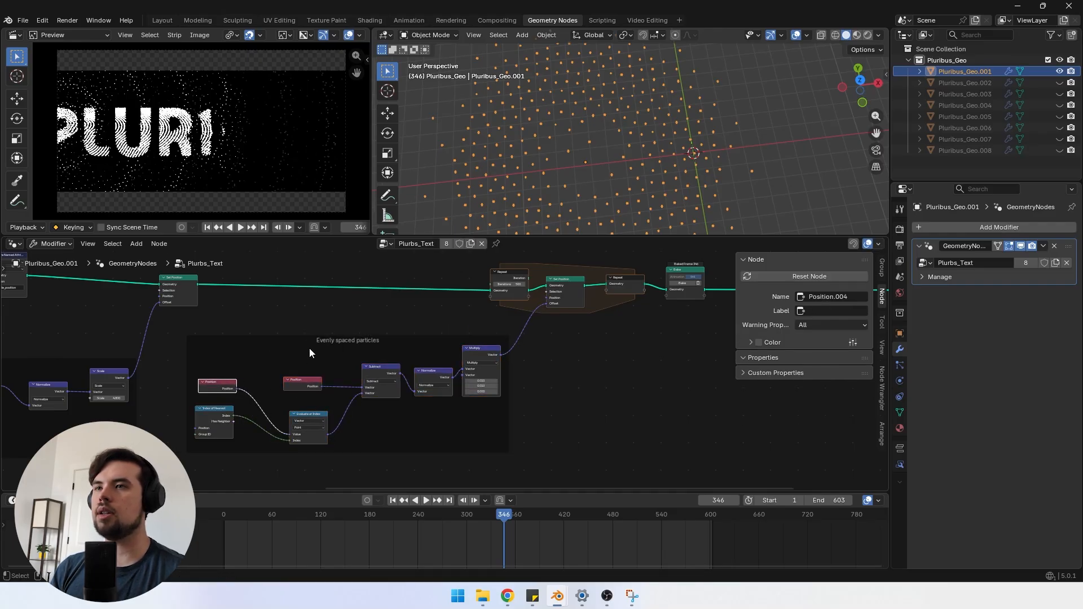
# Step: Duplicate the Evenly spaced particles frame without its nodes below the line after Bake, and move the Group Output beyond it
pyautogui.click(311, 346)
pyautogui.scroll(-4, 382, 363)
pyautogui.moveTo(456, 376); pyautogui.dragTo(267, 363, button='middle')
pyautogui.hotkey('shift', 'd')
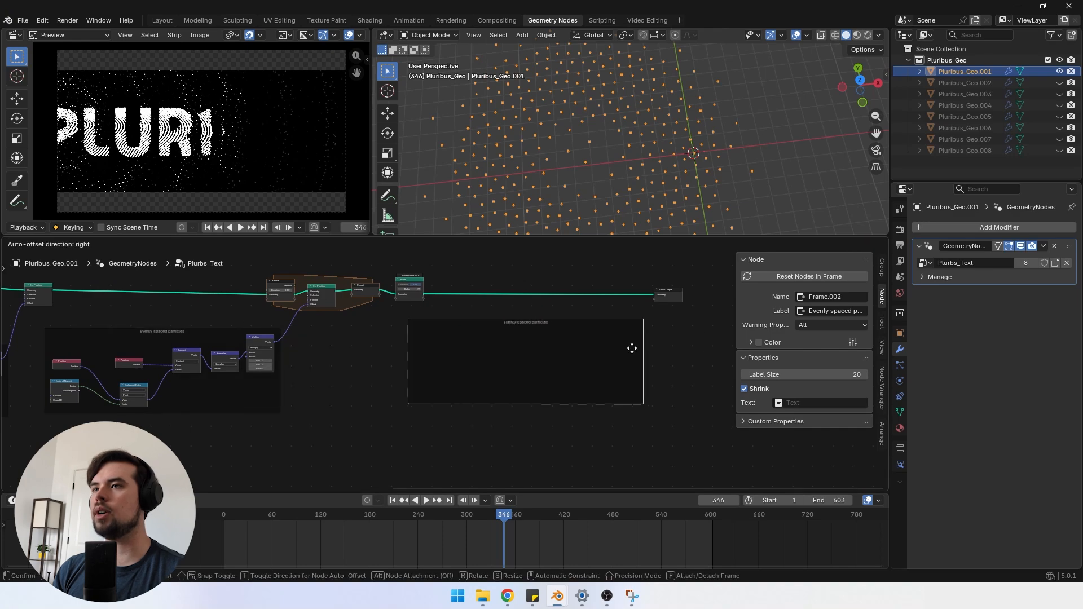
pyautogui.click(606, 355)
pyautogui.moveTo(587, 358); pyautogui.dragTo(488, 379, button='middle')
pyautogui.scroll(3, 415, 369)
pyautogui.moveTo(393, 353); pyautogui.dragTo(387, 357, button='middle')
pyautogui.moveTo(597, 307); pyautogui.dragTo(784, 311)
pyautogui.moveTo(493, 365); pyautogui.dragTo(439, 349, button='middle')
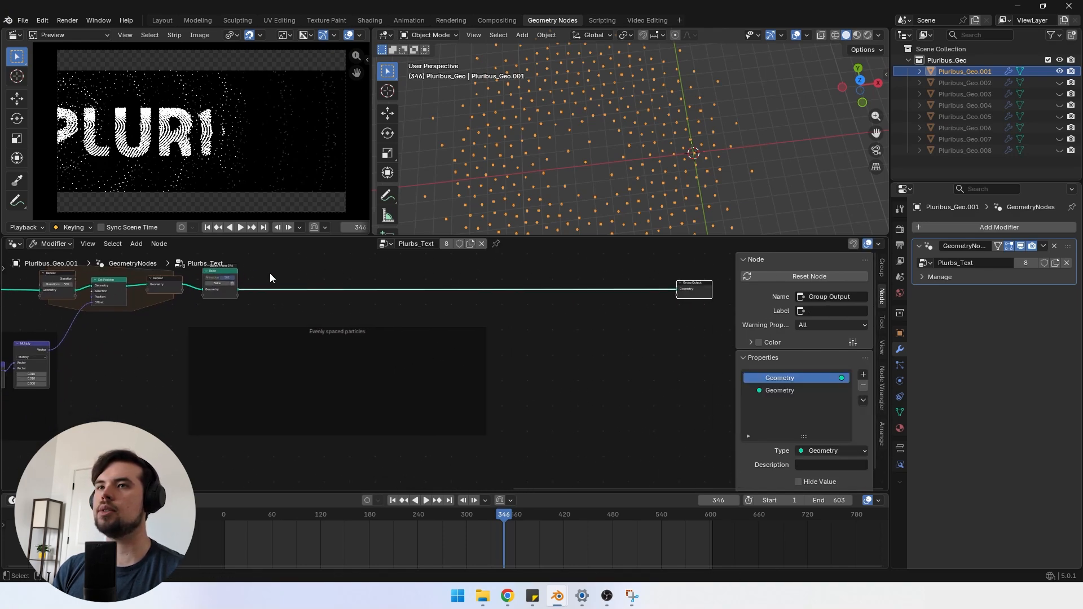
# Step: Label the duplicated empty frame Re-assemble
pyautogui.scroll(-2, 576, 151)
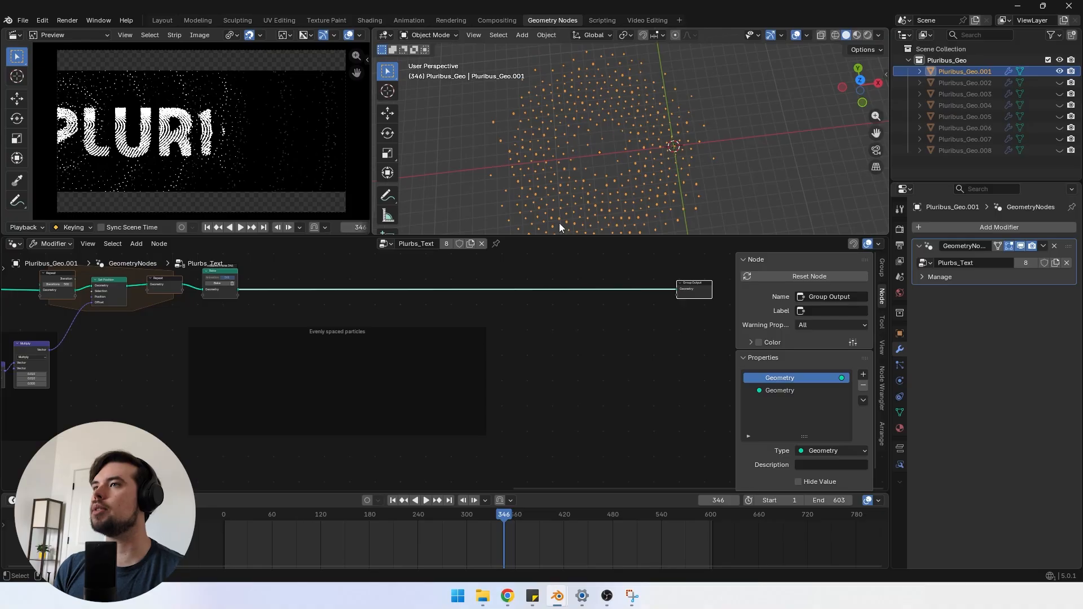
pyautogui.scroll(1, 316, 341)
pyautogui.moveTo(291, 355); pyautogui.dragTo(296, 356)
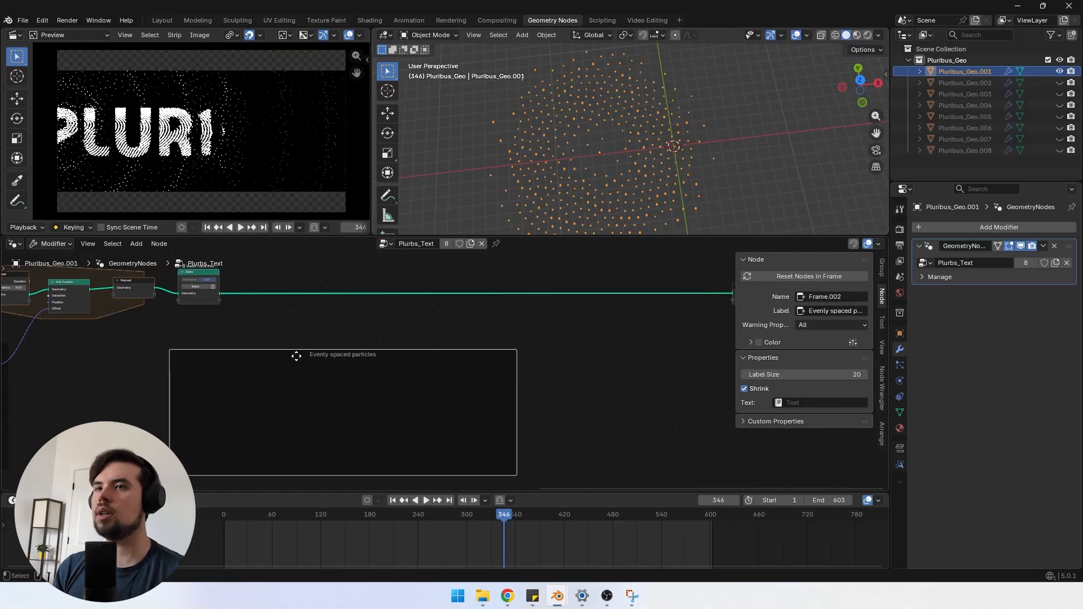
pyautogui.click(822, 311)
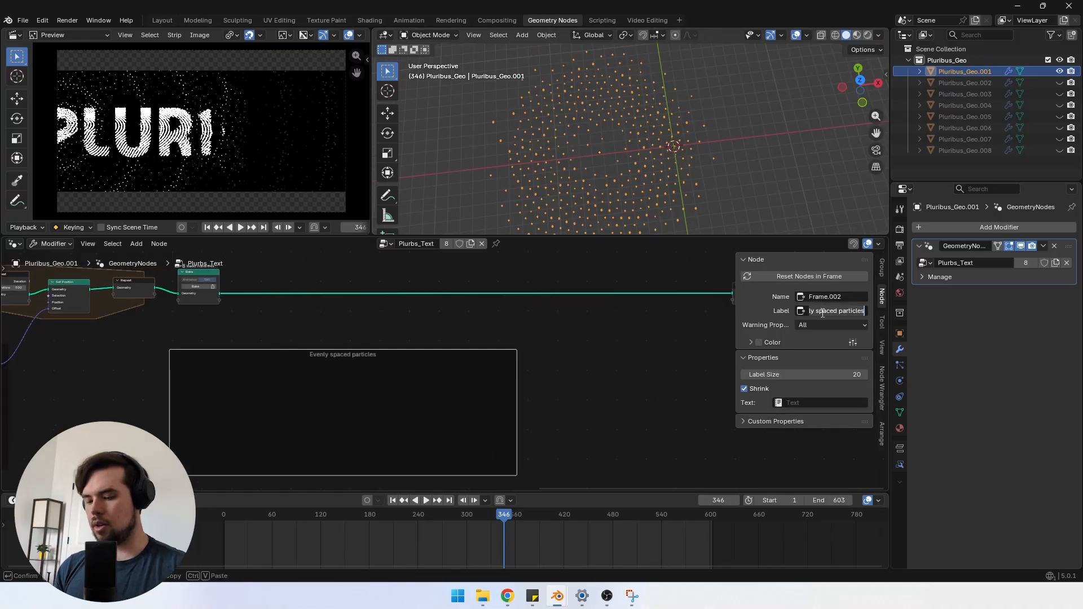
pyautogui.write('Re-assemble')
pyautogui.press('Return')
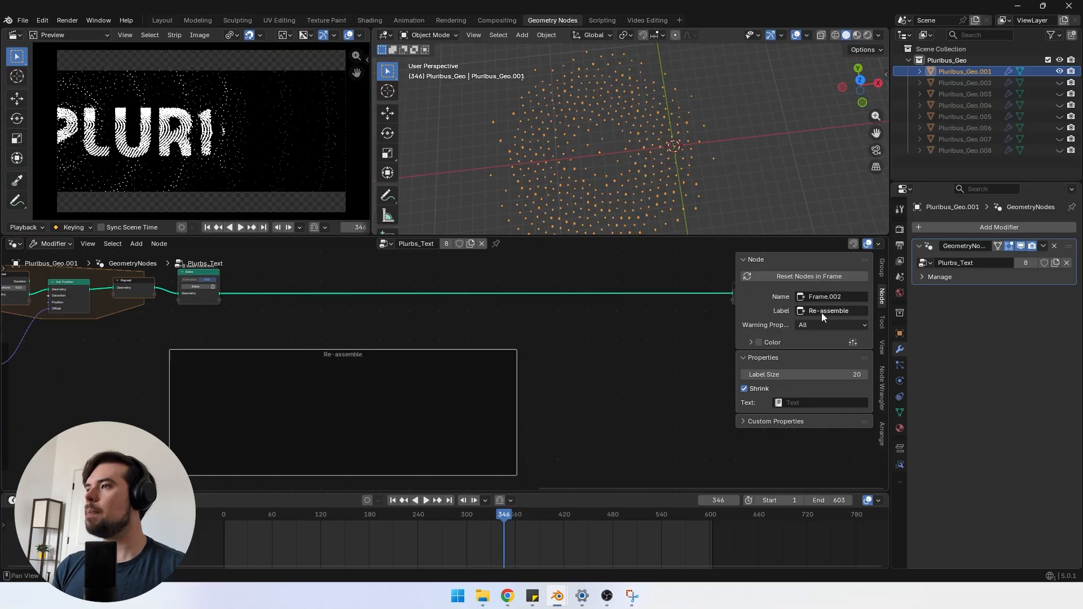
# Step: Duplicate the Set Position node from the Repeat zone and insert the copy between Bake and the Group Output
pyautogui.moveTo(137, 299); pyautogui.dragTo(319, 306, button='middle')
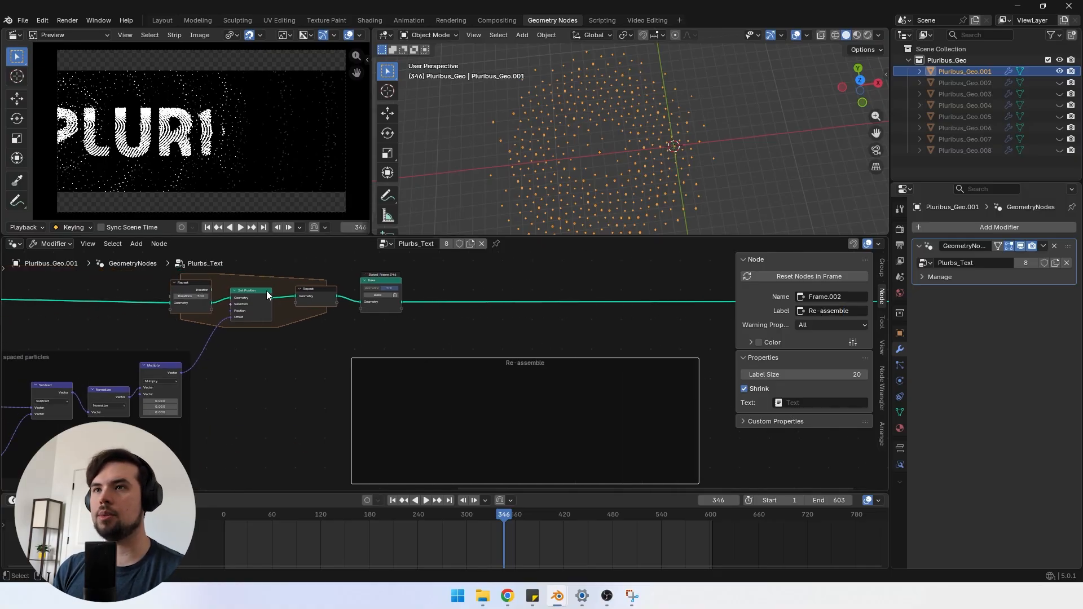
pyautogui.click(252, 301)
pyautogui.scroll(-3, 435, 331)
pyautogui.moveTo(505, 319); pyautogui.dragTo(351, 317, button='middle')
pyautogui.hotkey('shift', 'd')
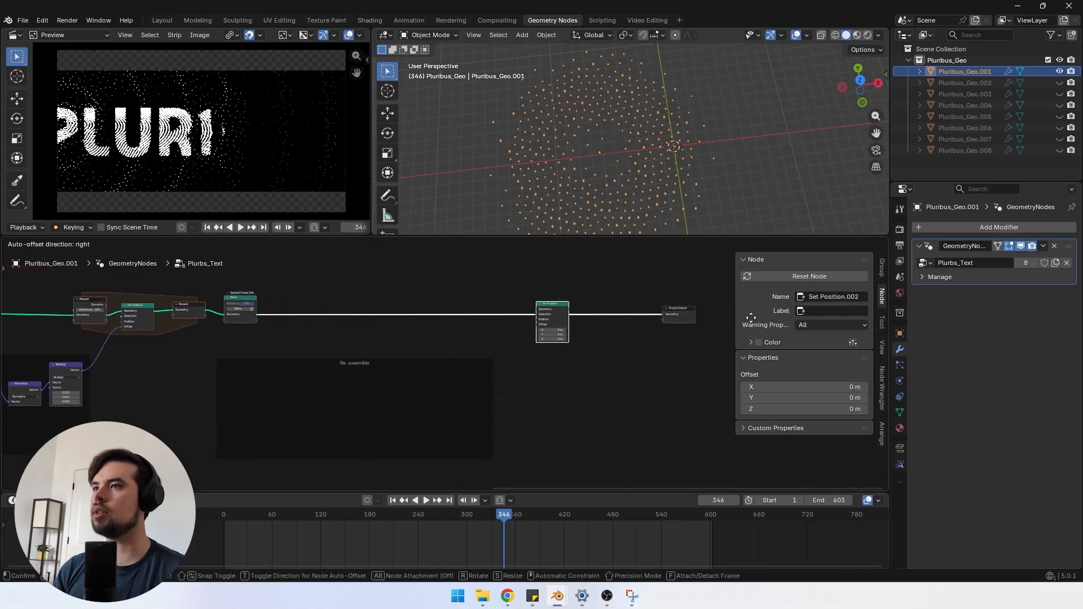
pyautogui.click(766, 321)
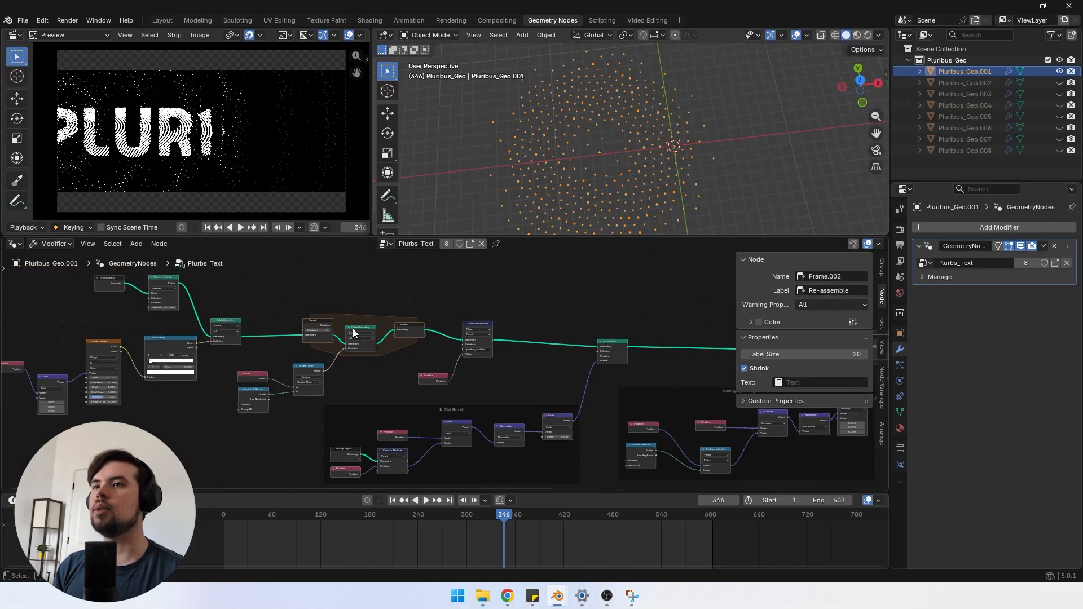
# Step: Move the Position node up beside the Store Named Attribute node that stores particle_position
pyautogui.scroll(4, 384, 340)
pyautogui.scroll(3, 451, 346)
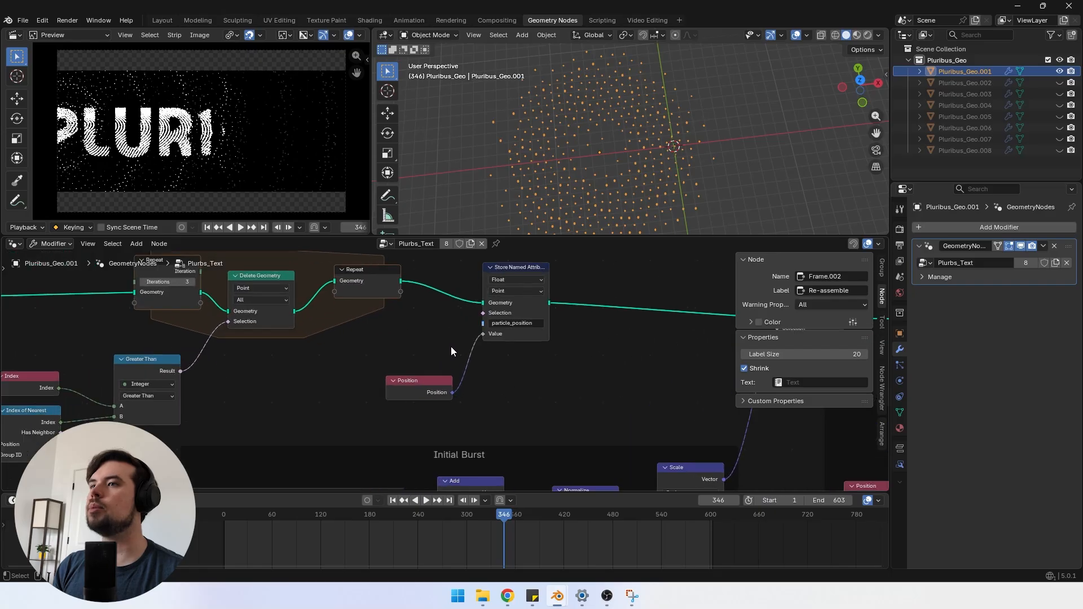
pyautogui.moveTo(394, 388); pyautogui.dragTo(395, 353)
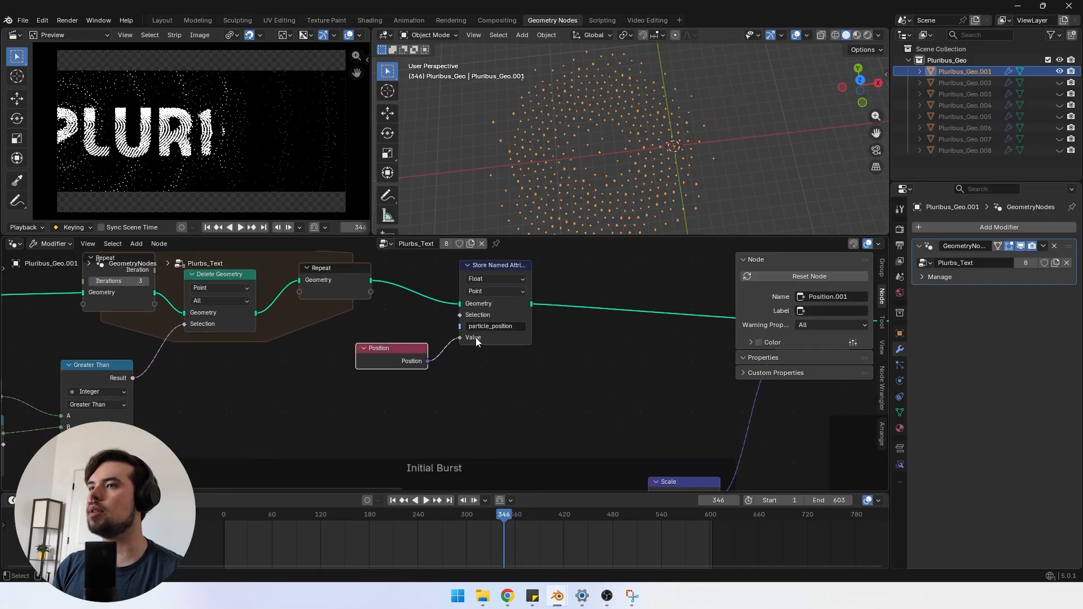
pyautogui.scroll(-10, 525, 335)
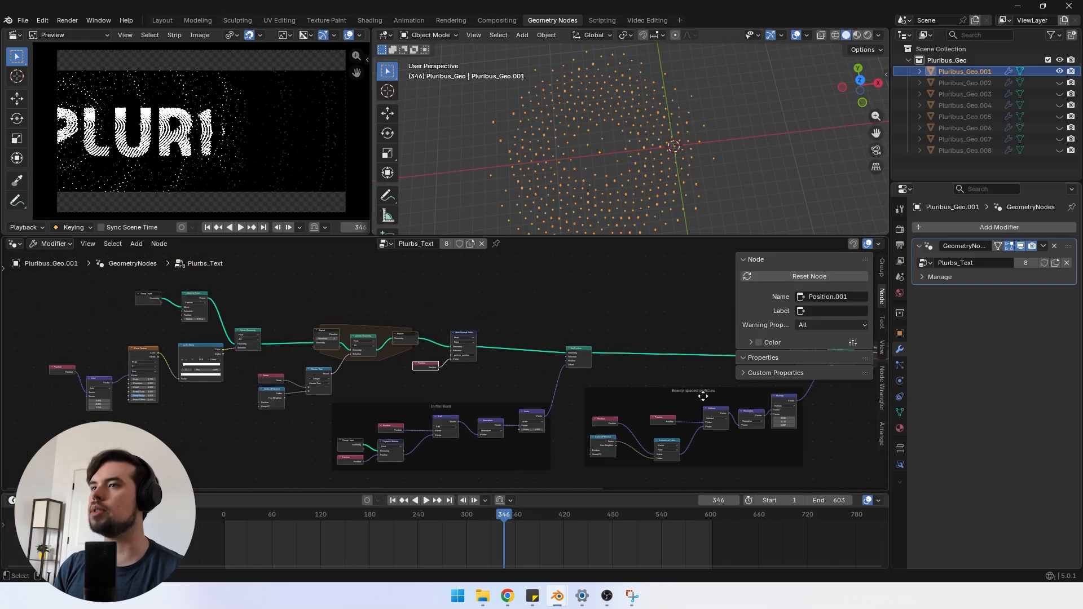
pyautogui.moveTo(703, 394); pyautogui.dragTo(361, 382, button='middle')
pyautogui.moveTo(705, 383); pyautogui.dragTo(486, 367, button='middle')
# Step: Add a Named Attribute node inside the Re-assemble frame and have it read particle_position
pyautogui.scroll(3, 475, 362)
pyautogui.scroll(2, 475, 361)
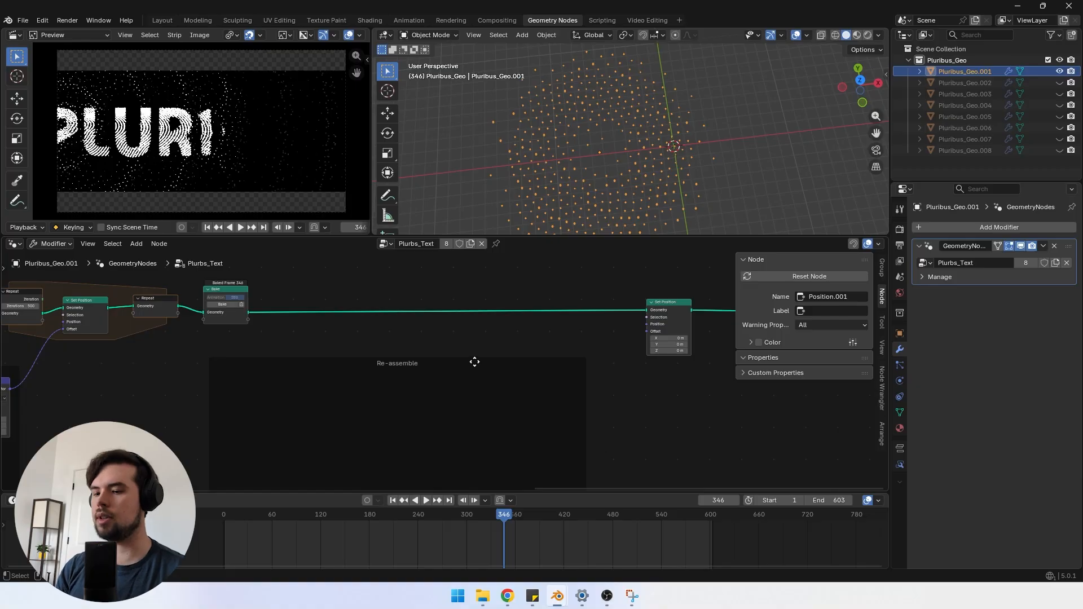
pyautogui.hotkey('shift', 'a')
pyautogui.write('named')
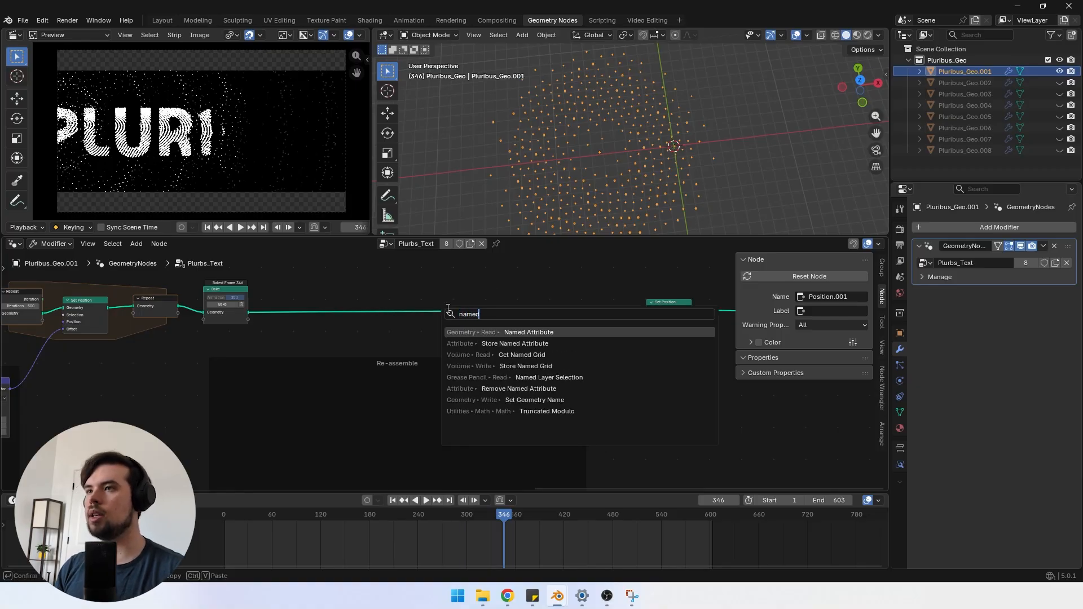
pyautogui.click(510, 332)
pyautogui.click(429, 395)
pyautogui.scroll(3, 429, 395)
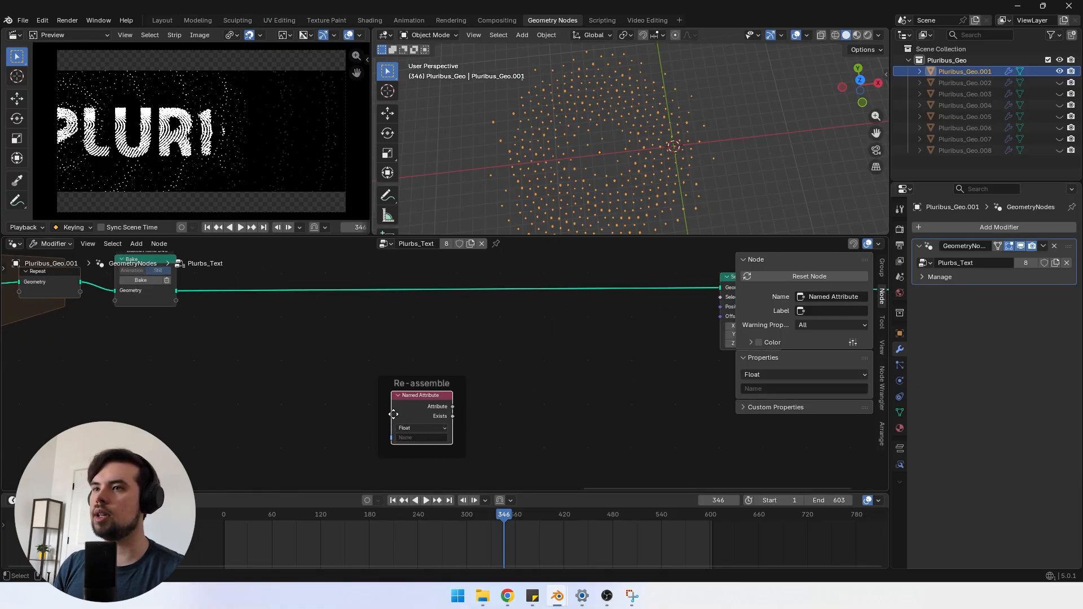
pyautogui.click(387, 396)
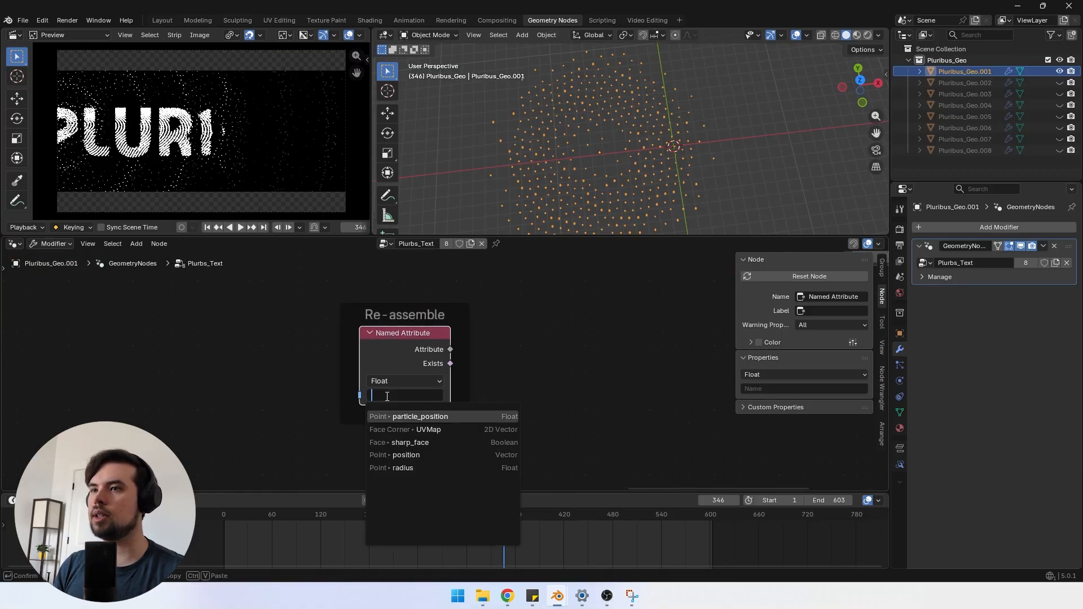
pyautogui.click(408, 418)
pyautogui.scroll(-3, 422, 373)
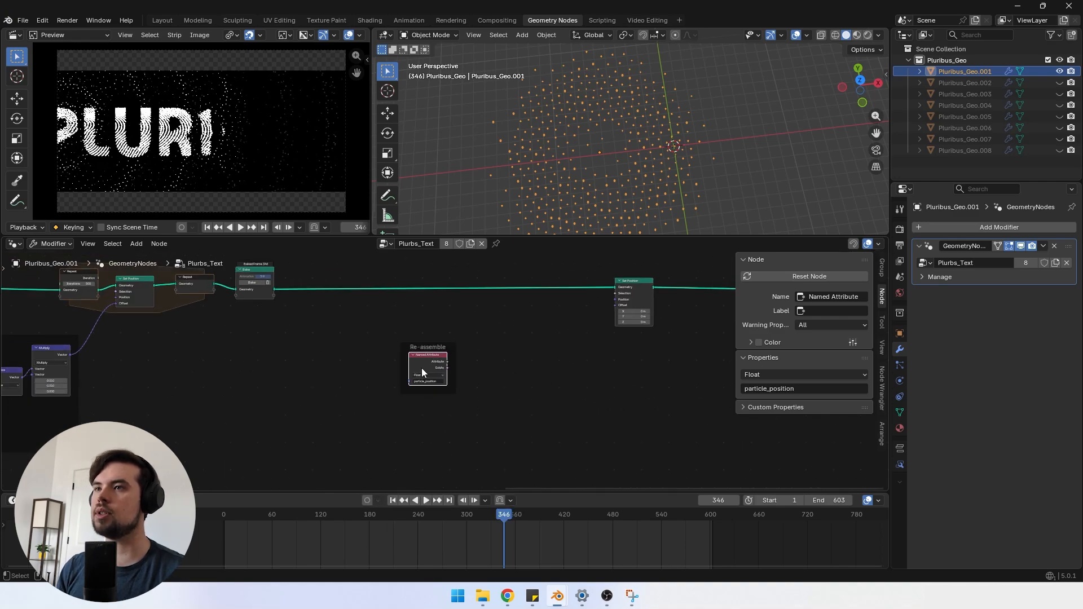
# Step: Move the Named Attribute node back toward Bake and set its data type to Vector
pyautogui.moveTo(421, 367); pyautogui.dragTo(312, 368)
pyautogui.scroll(4, 312, 370)
pyautogui.click(313, 377)
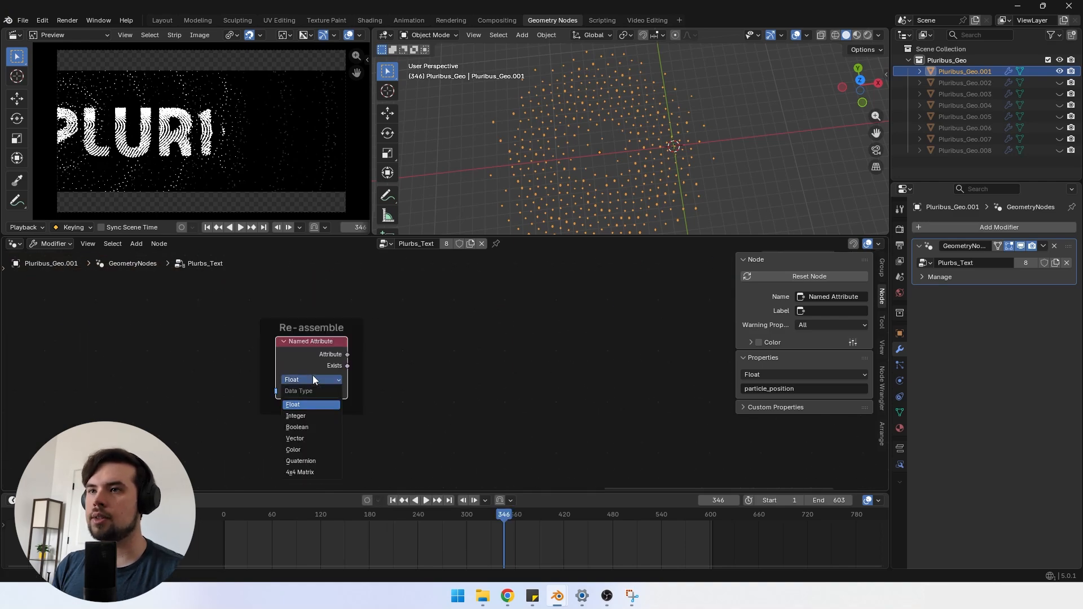
pyautogui.click(306, 438)
# Step: Feed particle_position into a new vector Subtract node and connect a new Position node as the value being subtracted
pyautogui.moveTo(349, 356); pyautogui.dragTo(431, 387)
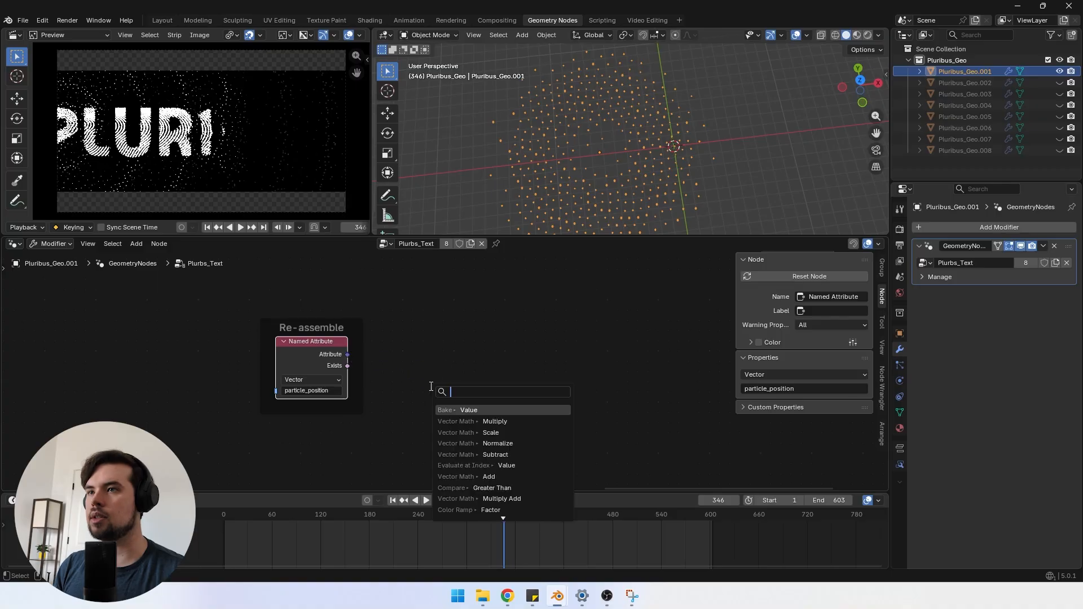
pyautogui.write('subt')
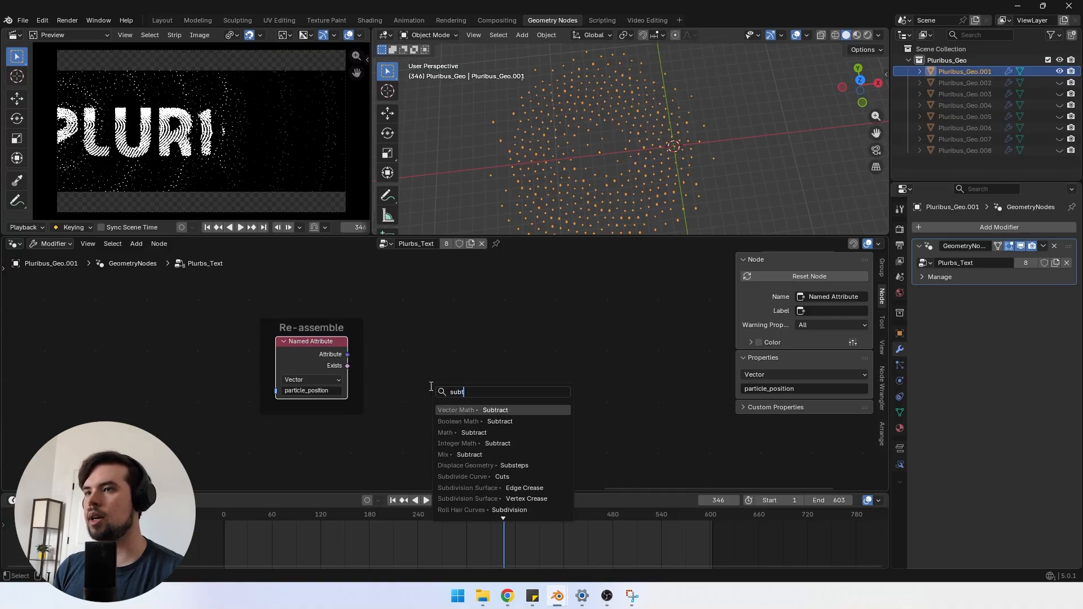
pyautogui.click(468, 410)
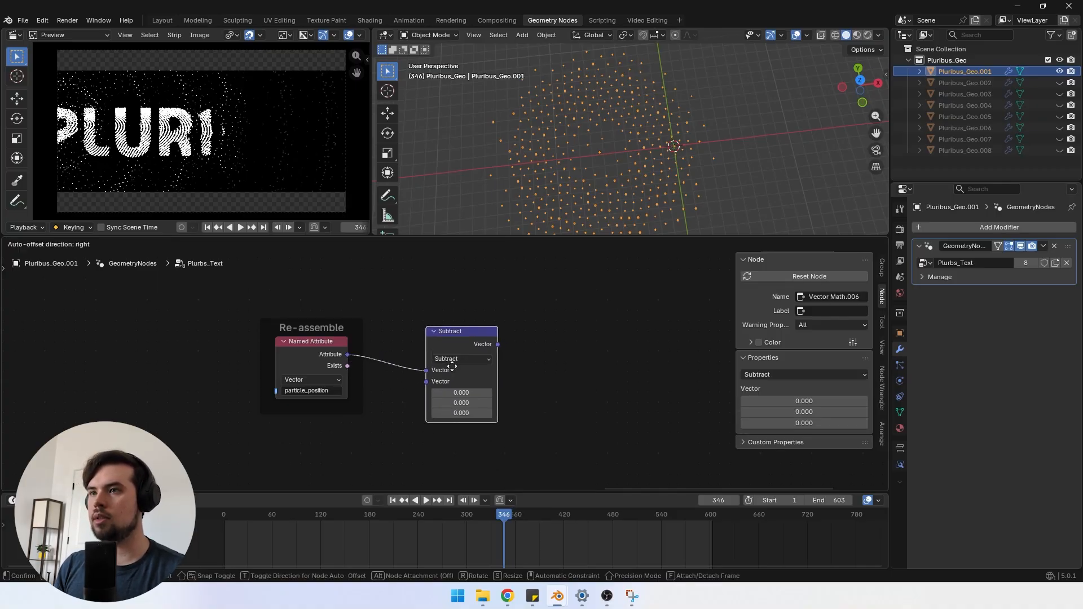
pyautogui.moveTo(425, 396); pyautogui.dragTo(330, 436)
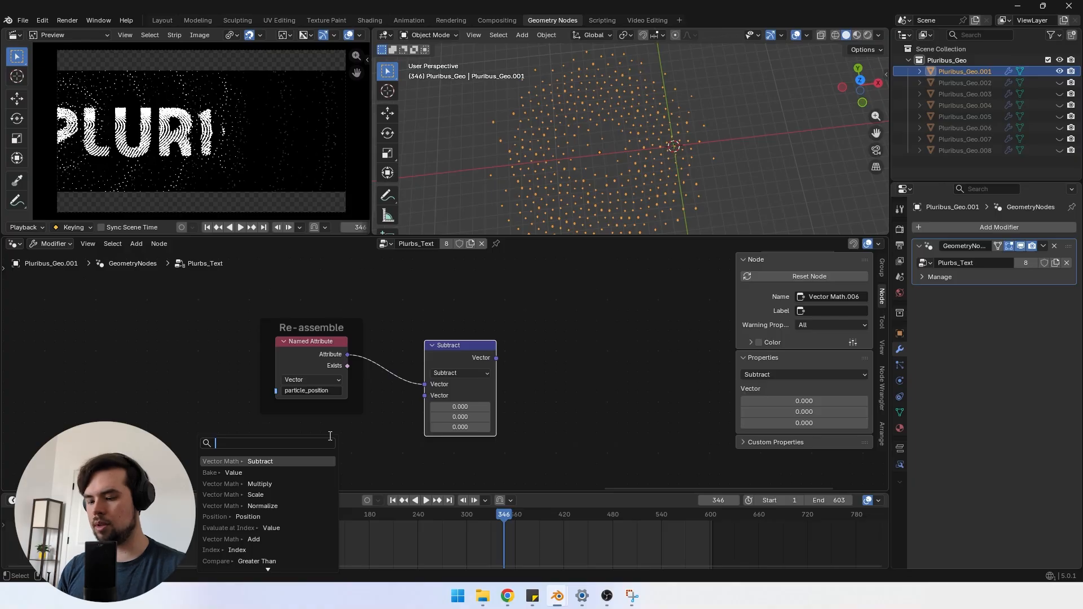
pyautogui.write('posi')
pyautogui.click(264, 461)
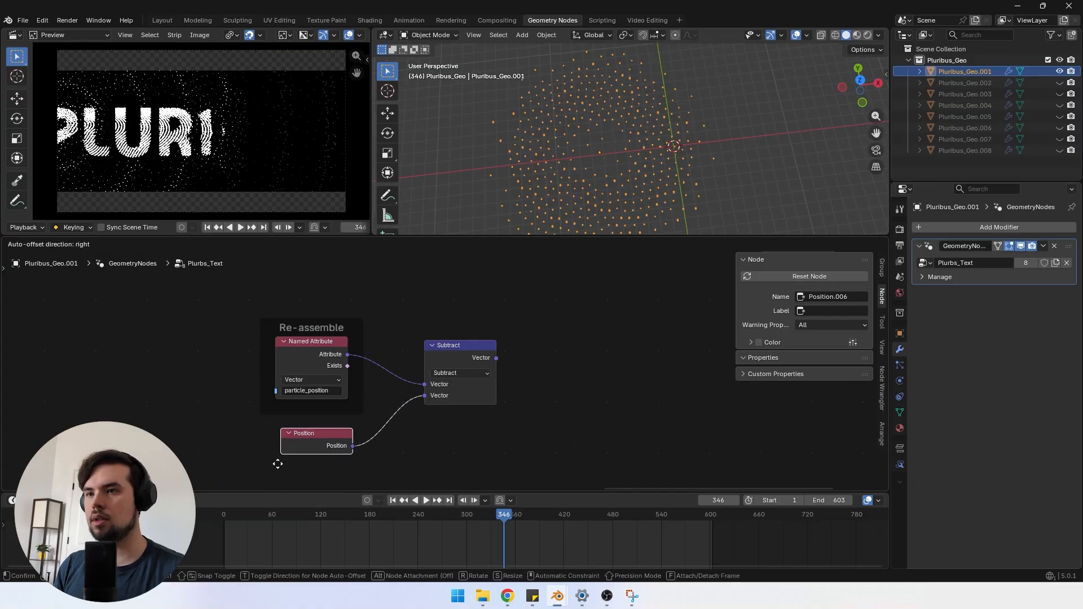
# Step: Chain a vector Normalize node and a vector Scale node after the Subtract node
pyautogui.moveTo(490, 354); pyautogui.dragTo(431, 361, button='middle')
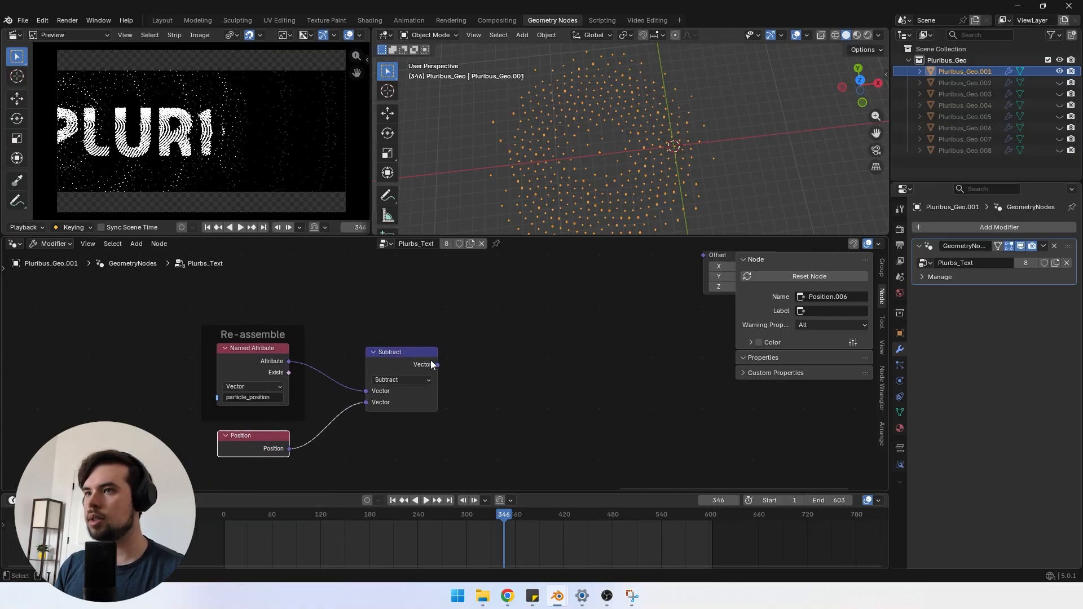
pyautogui.moveTo(532, 341); pyautogui.dragTo(532, 341)
pyautogui.write('normali')
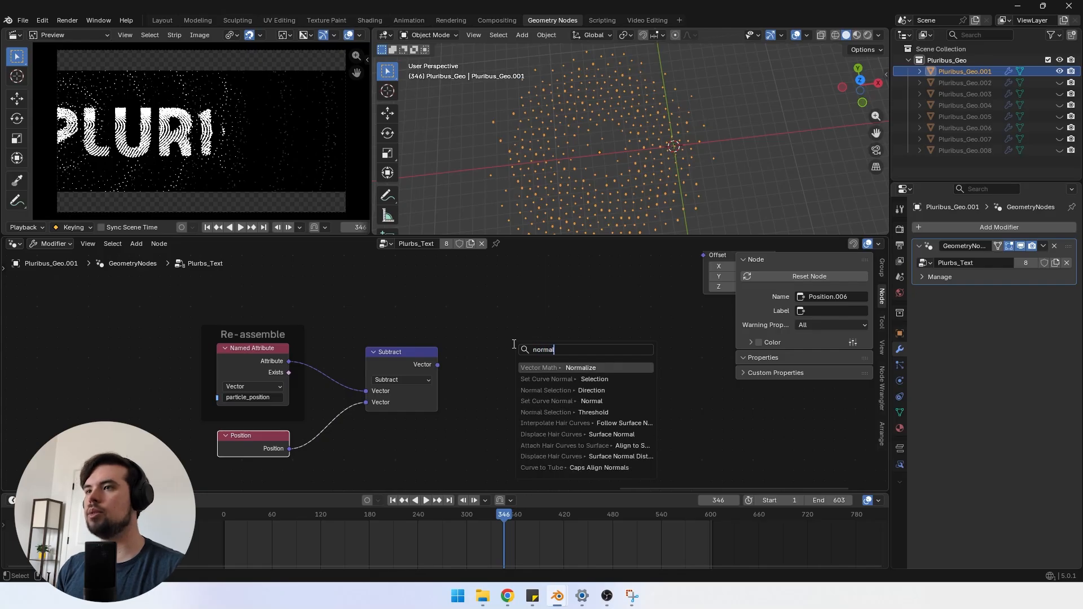
pyautogui.click(572, 369)
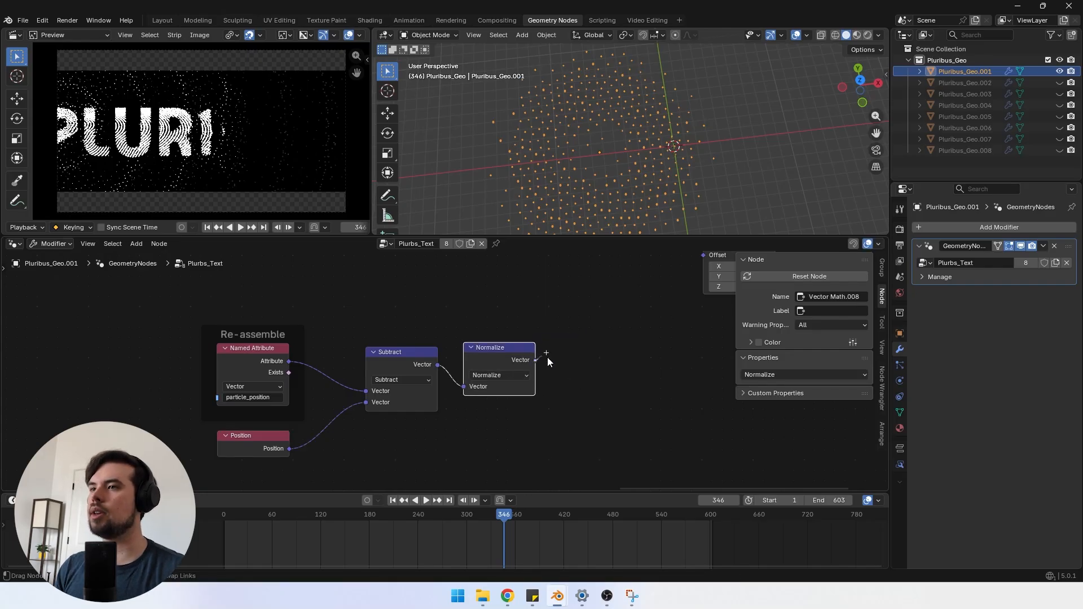
pyautogui.moveTo(604, 368); pyautogui.dragTo(605, 364)
pyautogui.write('sca')
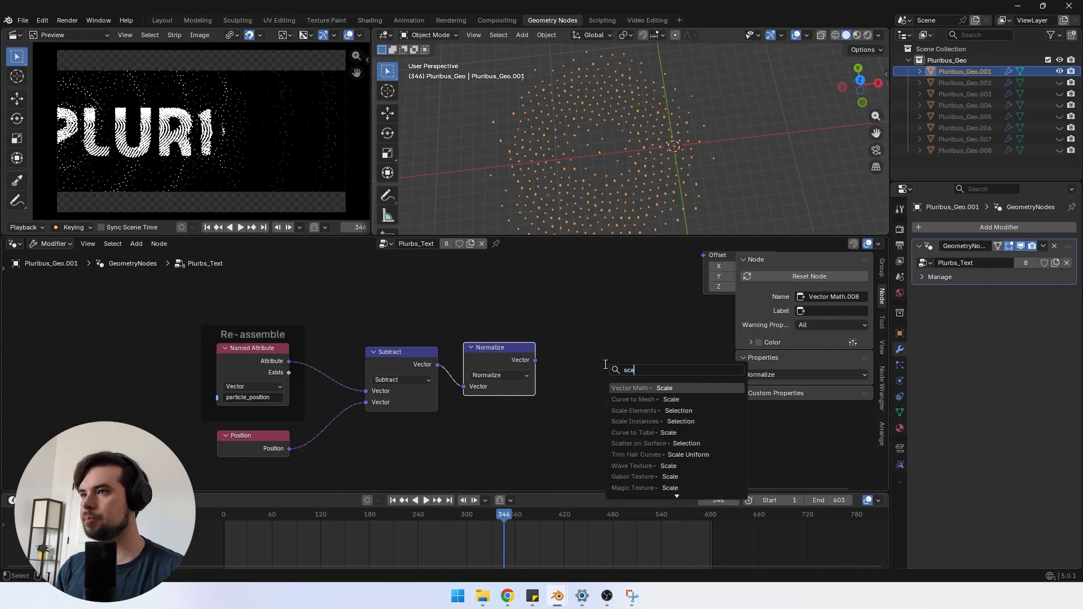
pyautogui.click(687, 386)
pyautogui.click(641, 366)
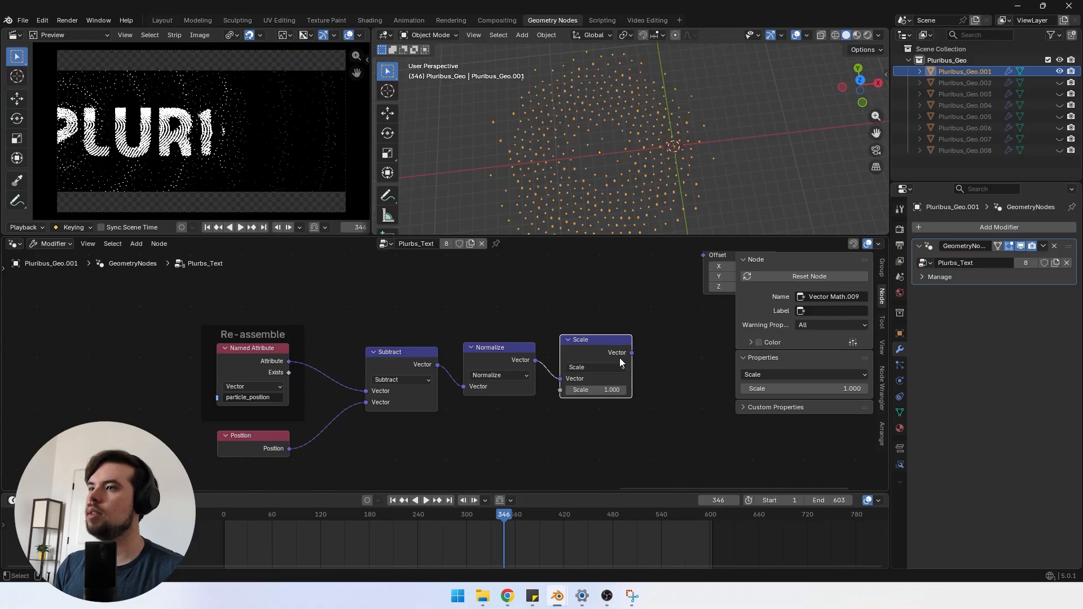
# Step: Connect the Scale node's output to the last Set Position node's Offset and set its Scale to 6.470
pyautogui.scroll(-4, 621, 362)
pyautogui.moveTo(609, 357); pyautogui.dragTo(558, 399, button='middle')
pyautogui.scroll(1, 555, 399)
pyautogui.moveTo(597, 341); pyautogui.dragTo(595, 339)
pyautogui.scroll(2, 565, 390)
pyautogui.moveTo(524, 445)
pyautogui.mouseDown()
pyautogui.moveTo(570, 445)
pyautogui.moveTo(528, 446)
pyautogui.mouseUp()
# Step: Branch a vector Length node off the Subtract result and feed its value into a new Math Minimum node
pyautogui.moveTo(366, 350); pyautogui.dragTo(407, 412)
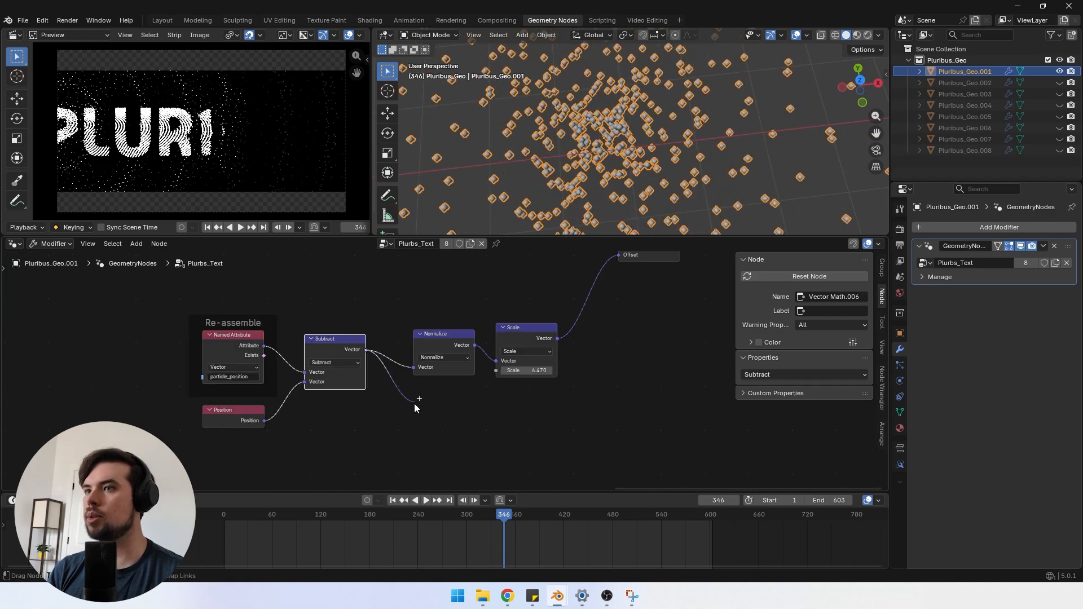
pyautogui.write('length')
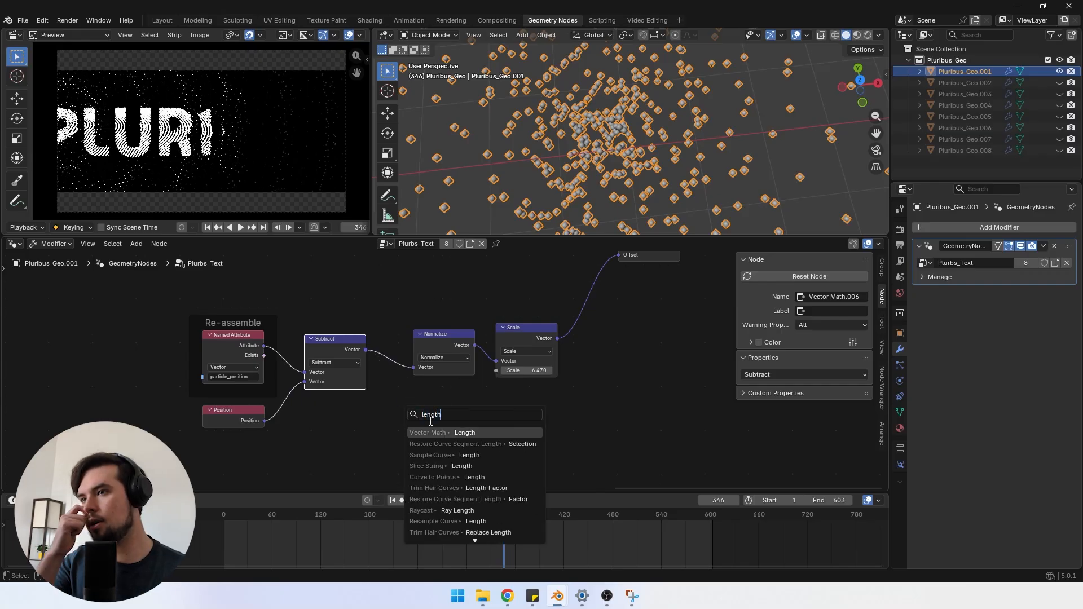
pyautogui.press('Return')
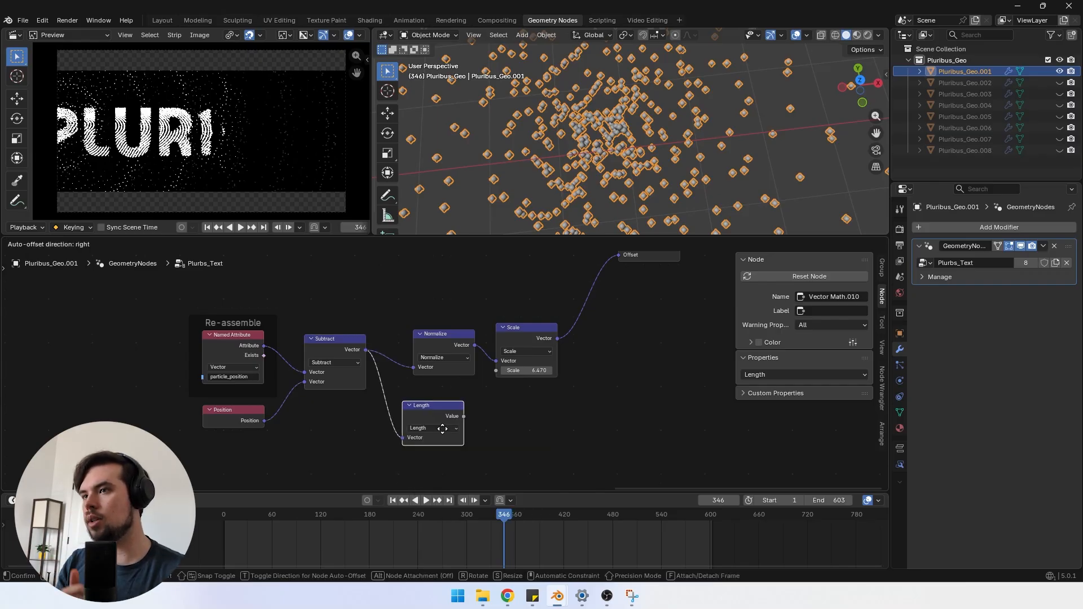
pyautogui.moveTo(500, 424); pyautogui.dragTo(514, 429)
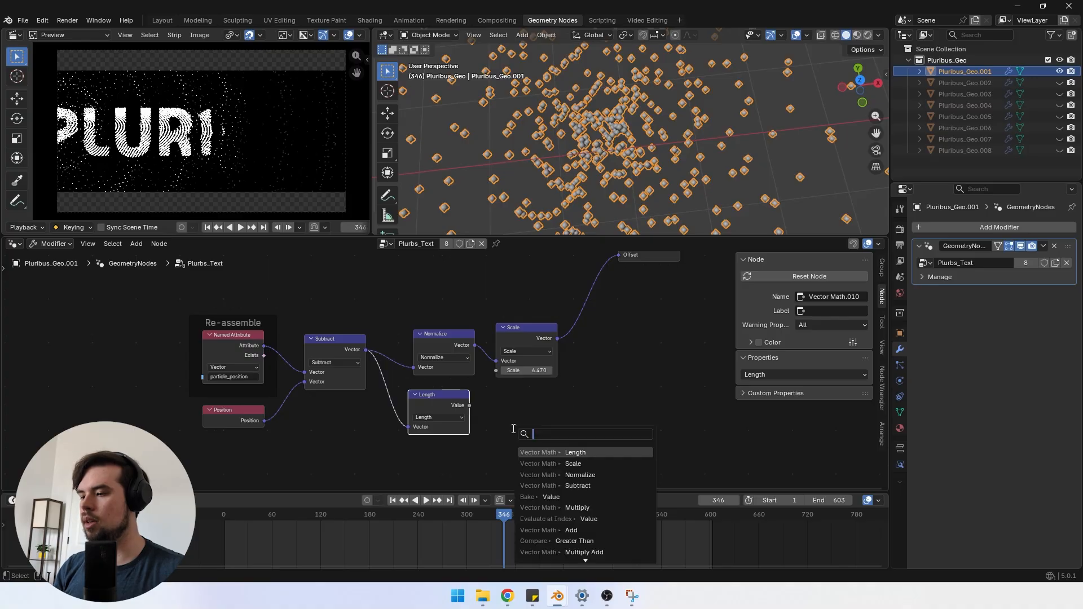
pyautogui.write('min')
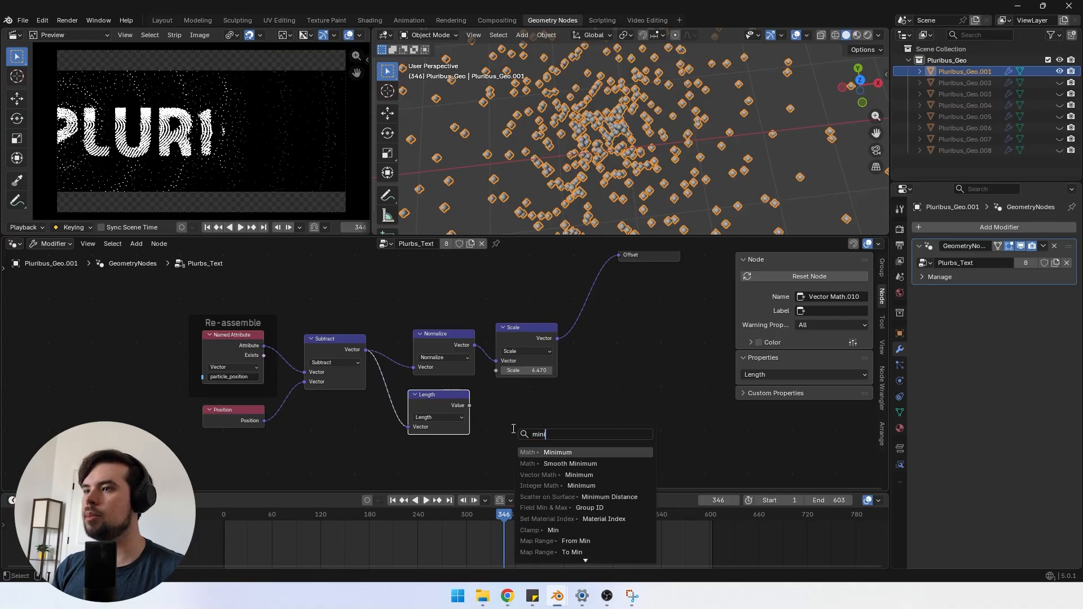
pyautogui.press('Return')
pyautogui.click(513, 440)
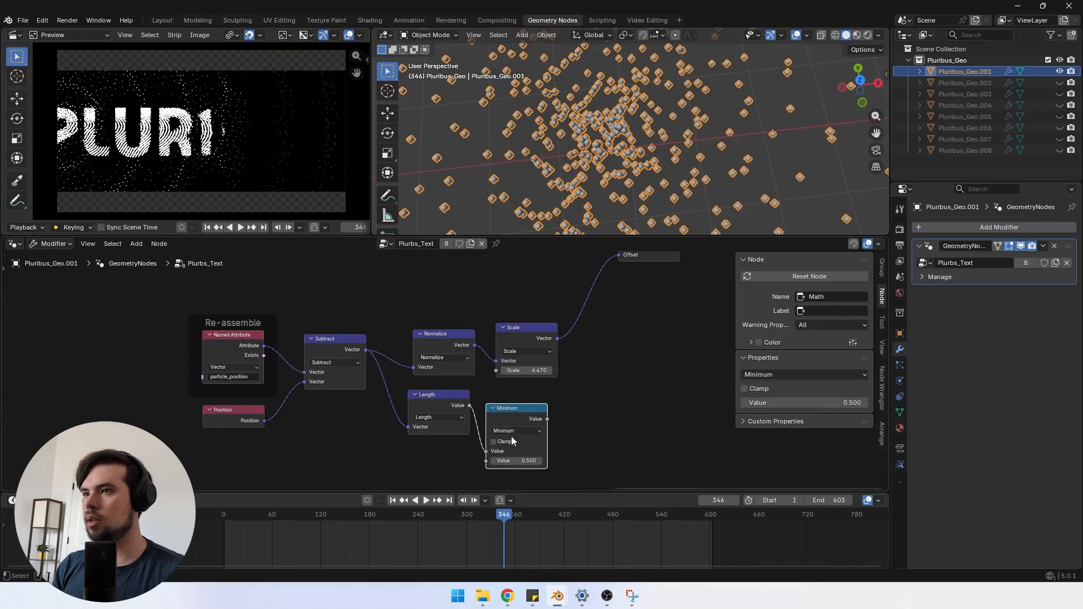
# Step: Connect the Minimum node's output to the Scale node's Scale input and adjust the layout of the new nodes
pyautogui.scroll(-4, 437, 469)
pyautogui.moveTo(433, 471); pyautogui.dragTo(478, 432, button='middle')
pyautogui.moveTo(565, 393); pyautogui.dragTo(518, 364)
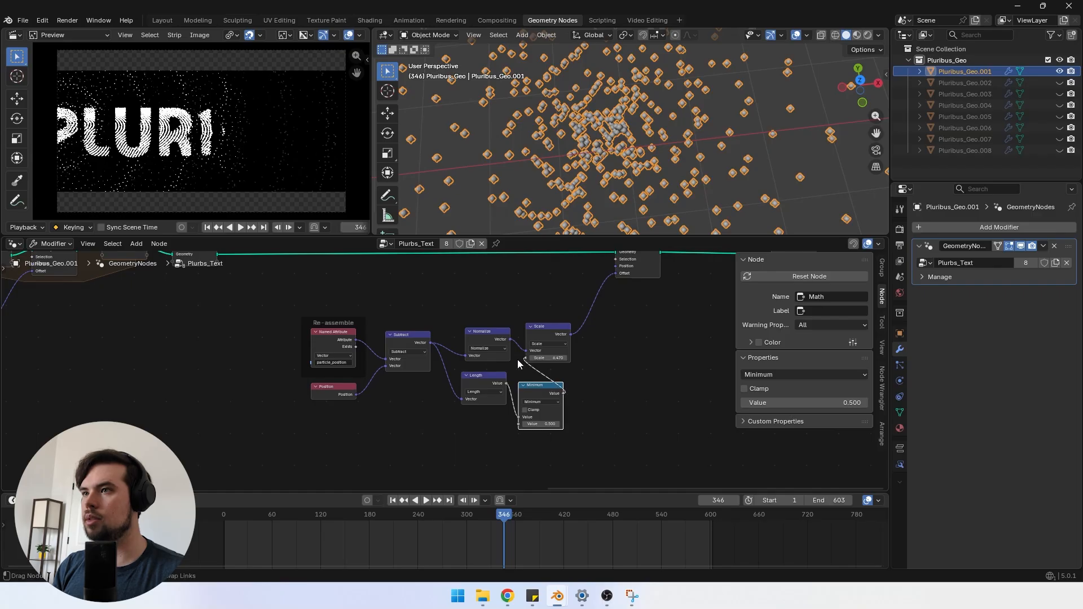
pyautogui.moveTo(484, 410); pyautogui.dragTo(482, 397)
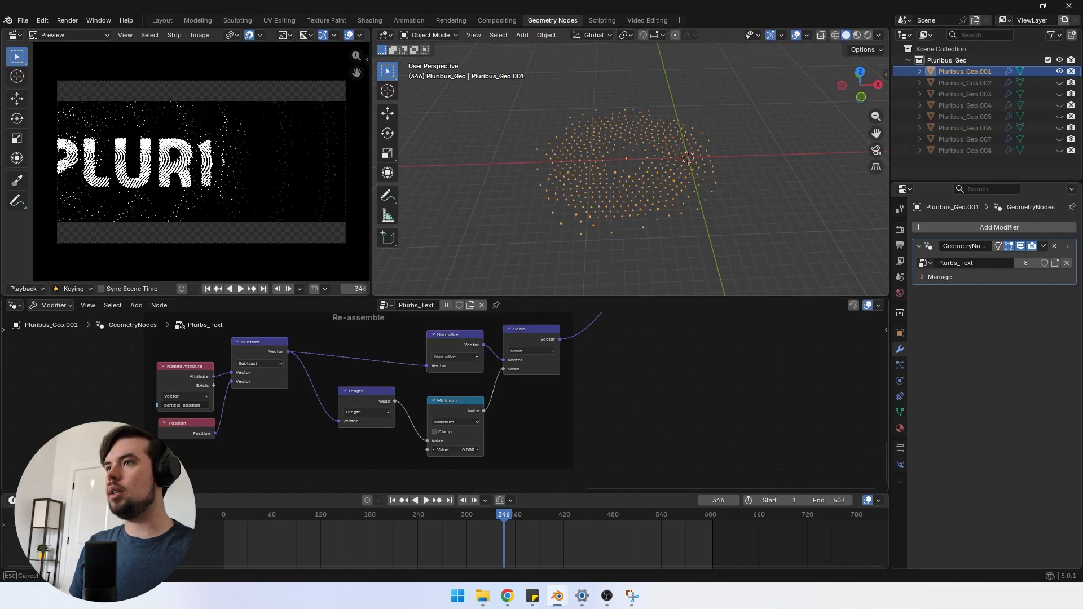
# Step: Raise the Minimum node's second value to 11.200 to test how the particles return to their stored positions
pyautogui.moveTo(455, 450); pyautogui.dragTo(569, 449)
pyautogui.scroll(6, 601, 185)
pyautogui.moveTo(600, 185); pyautogui.dragTo(615, 159, button='middle')
pyautogui.scroll(2, 585, 140)
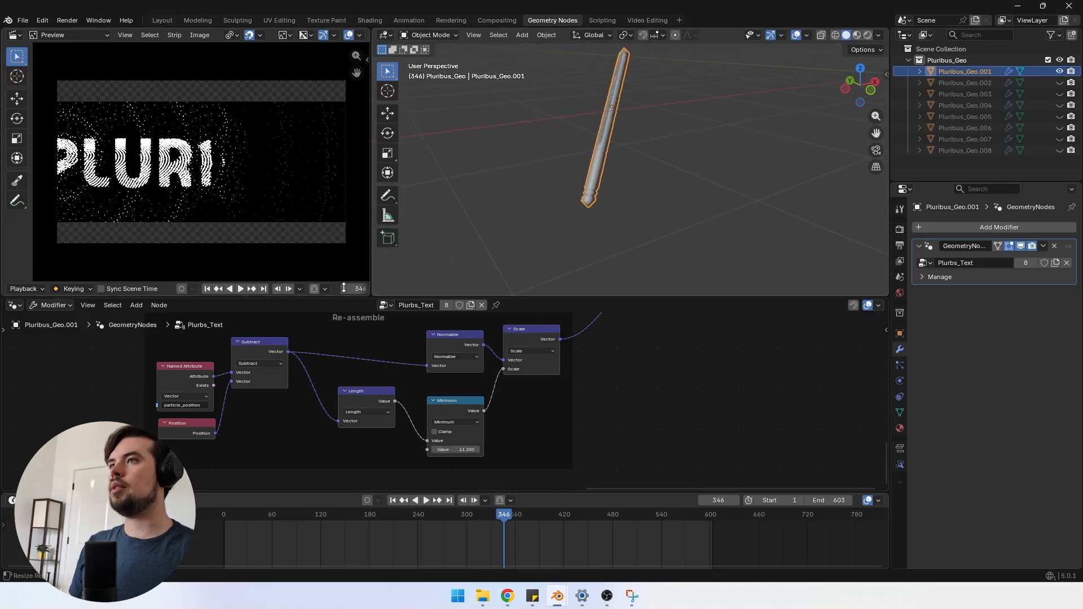
# Step: Set the data type of the Store Named Attribute node that writes particle_position to Vector
pyautogui.scroll(-12, 275, 394)
pyautogui.moveTo(135, 399); pyautogui.dragTo(238, 406, button='middle')
pyautogui.scroll(-1, 238, 406)
pyautogui.moveTo(161, 411); pyautogui.dragTo(421, 402, button='middle')
pyautogui.moveTo(263, 390); pyautogui.dragTo(419, 446, button='middle')
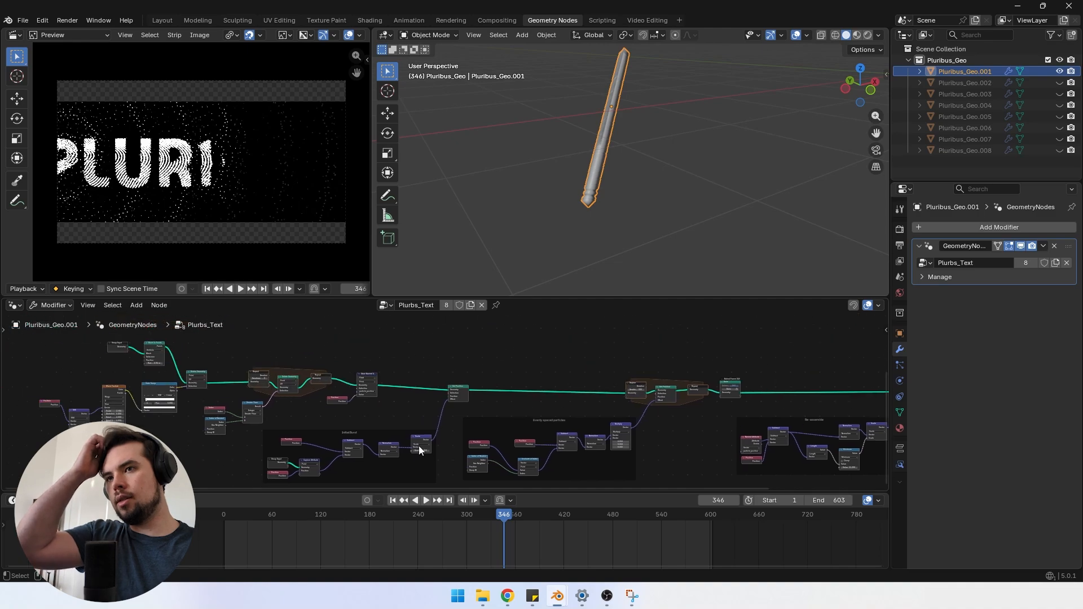
pyautogui.scroll(8, 429, 434)
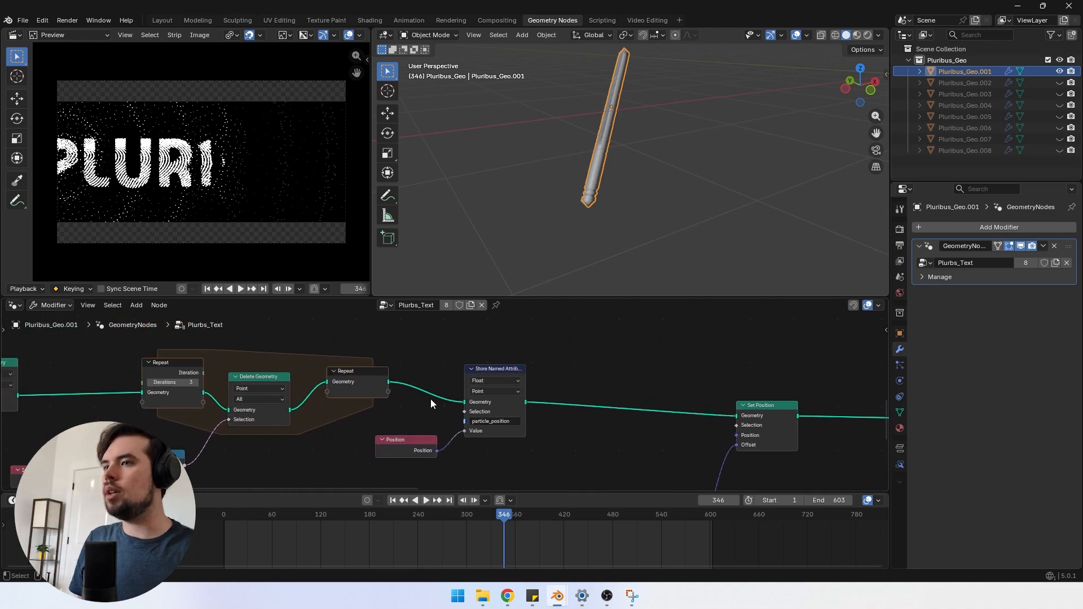
pyautogui.scroll(2, 431, 399)
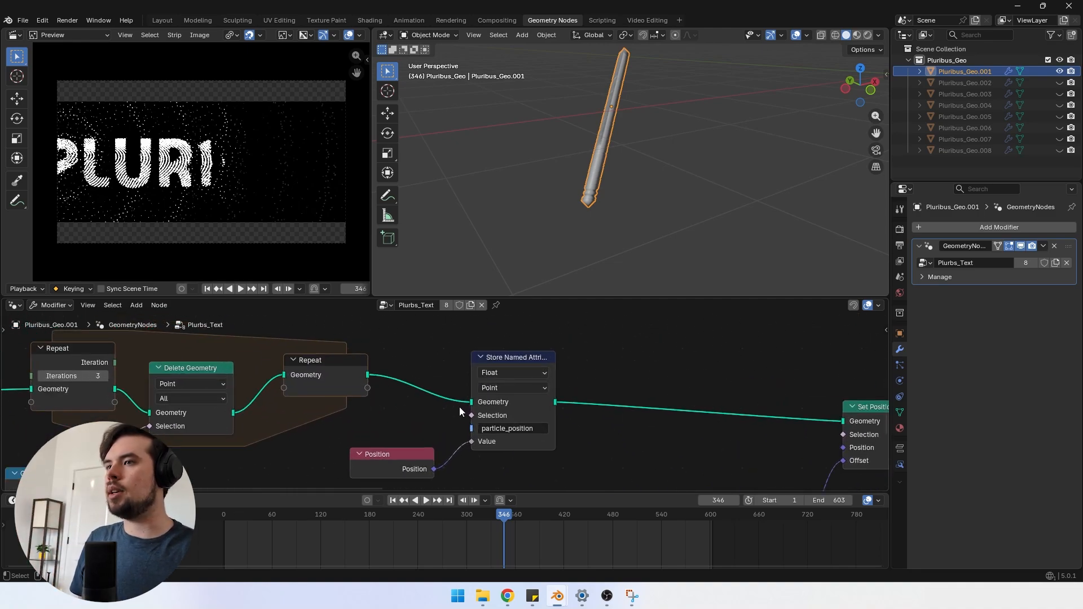
pyautogui.click(495, 373)
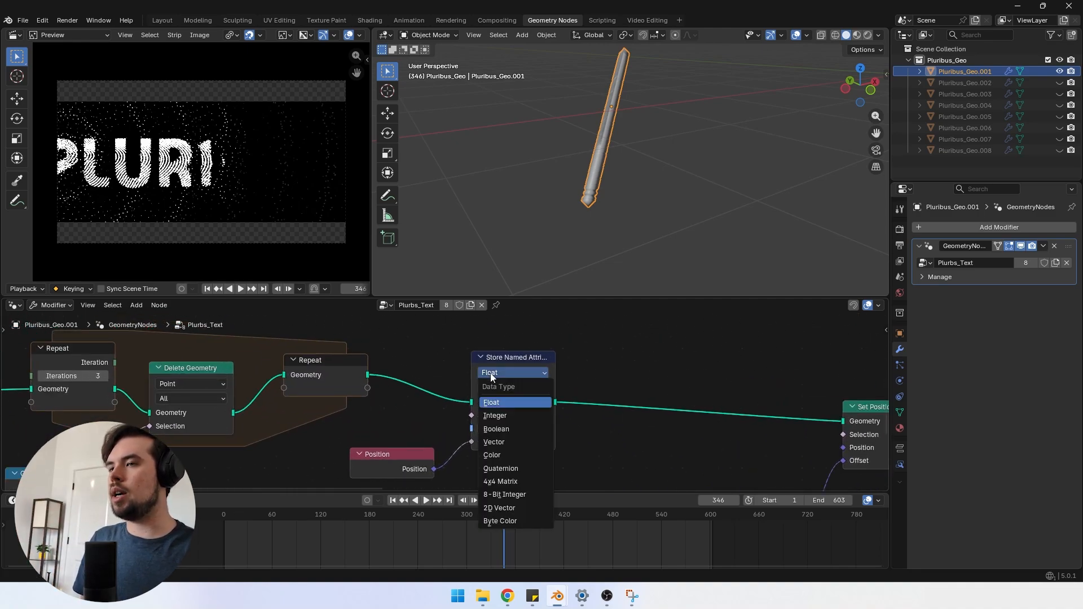
pyautogui.click(492, 443)
# Step: Re-bake the Bake node that follows the 500-iteration Repeat zone
pyautogui.scroll(-3, 428, 419)
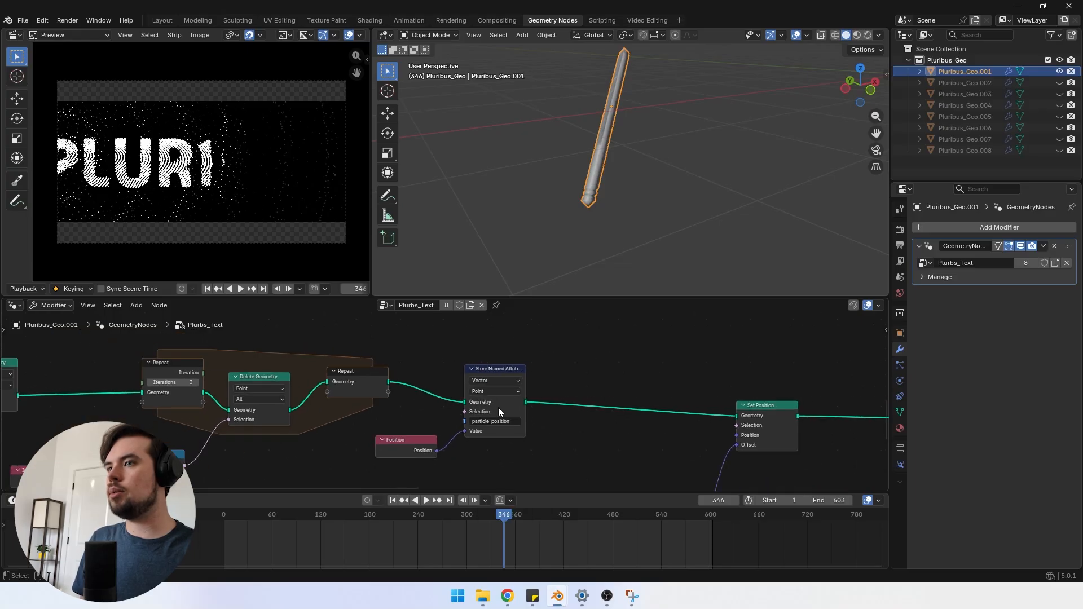
pyautogui.moveTo(624, 206); pyautogui.dragTo(593, 208, button='middle')
pyautogui.scroll(-6, 587, 369)
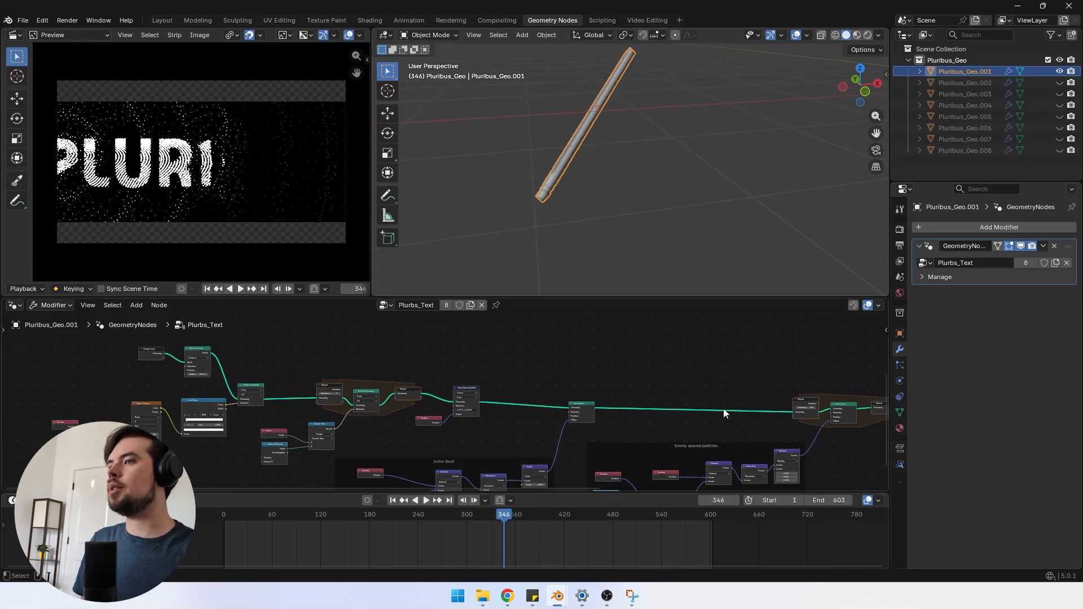
pyautogui.moveTo(818, 415); pyautogui.dragTo(489, 404, button='middle')
pyautogui.scroll(5, 525, 422)
pyautogui.scroll(2, 529, 430)
pyautogui.scroll(2, 479, 378)
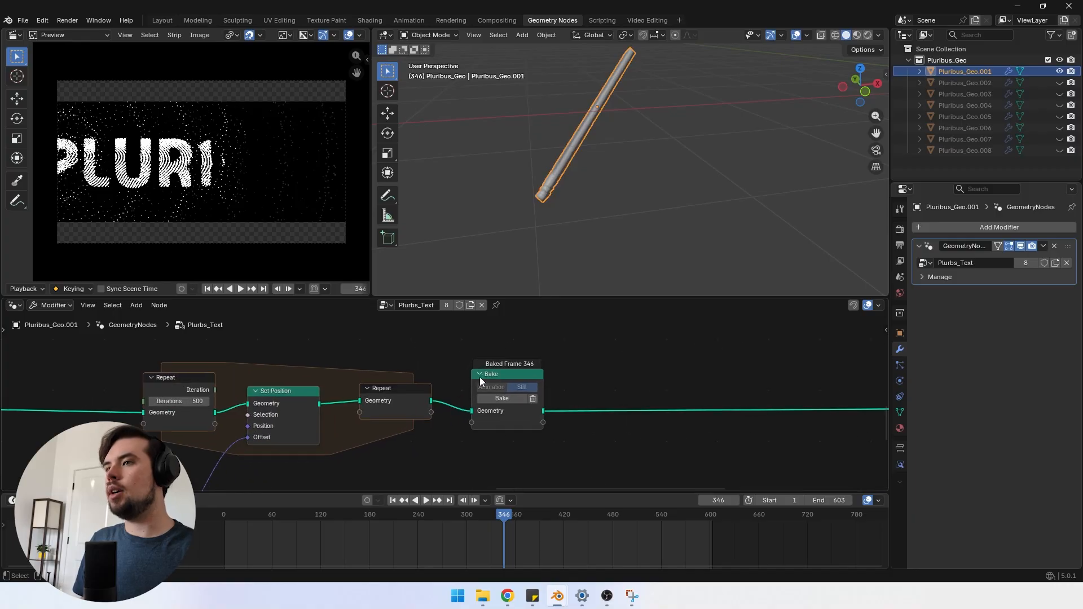
pyautogui.moveTo(496, 376); pyautogui.dragTo(498, 378)
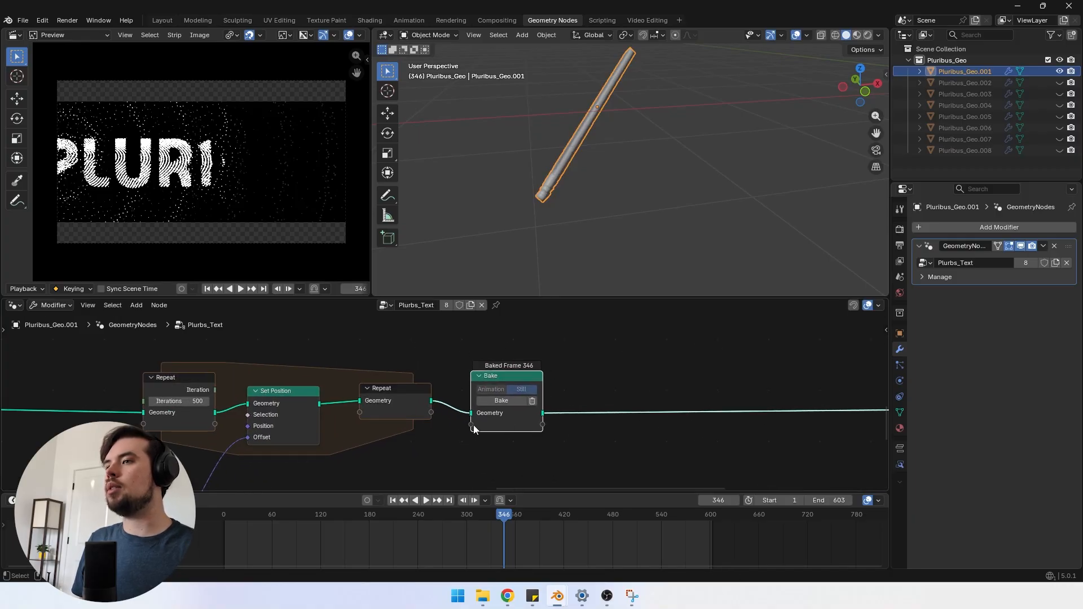
pyautogui.click(503, 400)
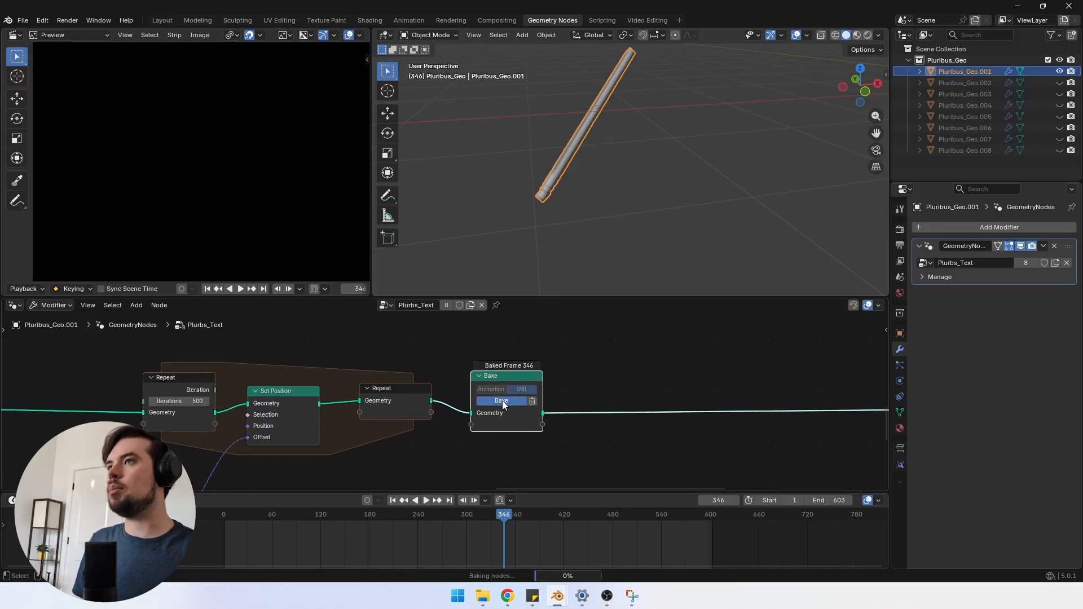
# Step: Set the second value of the Minimum node in the Re-assemble frame to 0.000
pyautogui.moveTo(573, 127); pyautogui.dragTo(572, 214, button='middle')
pyautogui.scroll(-5, 697, 420)
pyautogui.moveTo(697, 419); pyautogui.dragTo(395, 353, button='middle')
pyautogui.scroll(-5, 395, 353)
pyautogui.scroll(6, 468, 407)
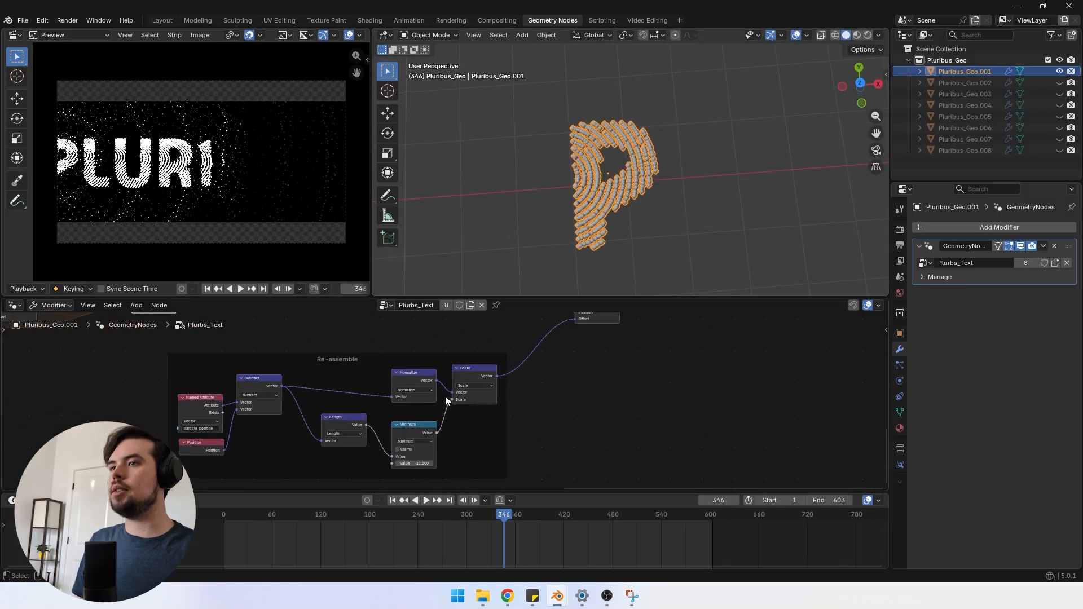
pyautogui.moveTo(512, 204); pyautogui.dragTo(515, 152, button='middle')
pyautogui.moveTo(388, 459); pyautogui.dragTo(437, 435, button='middle')
pyautogui.scroll(1, 449, 460)
pyautogui.moveTo(449, 460); pyautogui.dragTo(461, 448, button='middle')
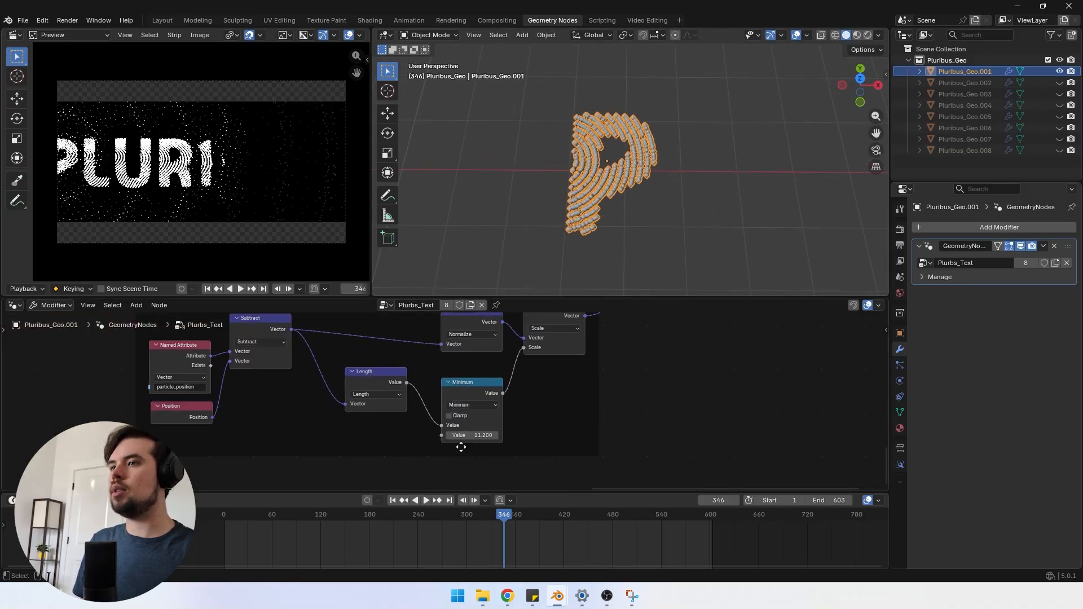
pyautogui.click(473, 390)
pyautogui.moveTo(471, 435)
pyautogui.mouseDown()
pyautogui.moveTo(429, 435)
pyautogui.moveTo(463, 435)
pyautogui.mouseUp()
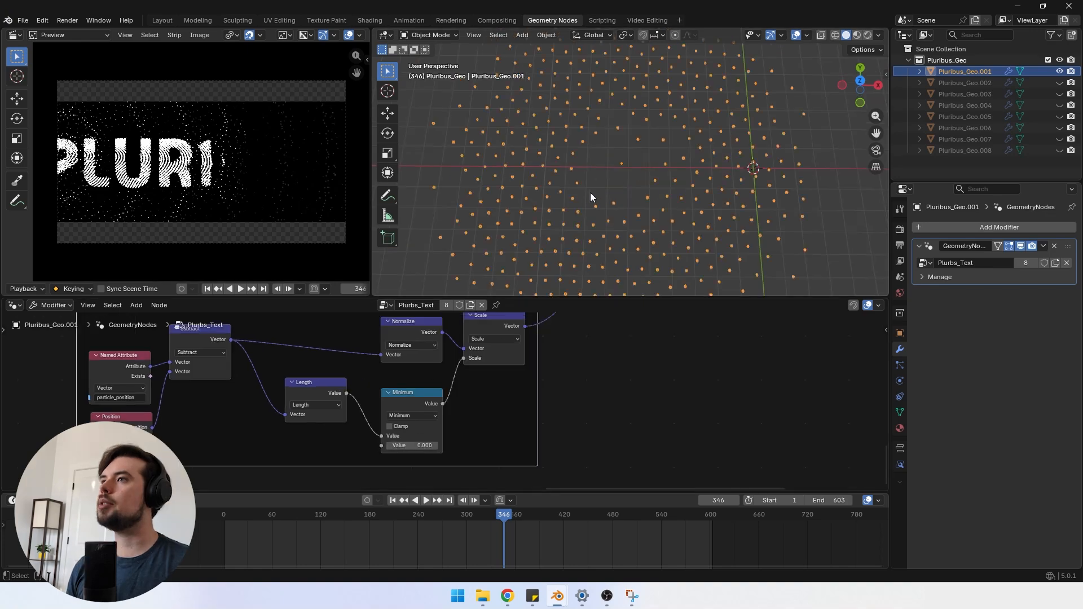
pyautogui.scroll(1, 588, 188)
pyautogui.moveTo(652, 218); pyautogui.dragTo(615, 225, button='middle')
pyautogui.scroll(3, 564, 229)
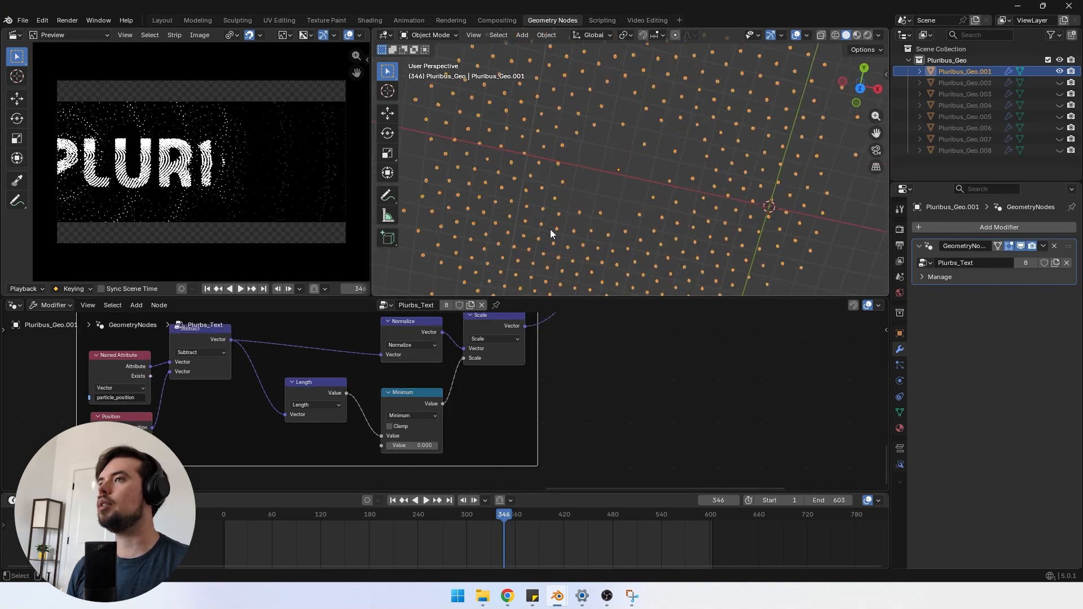
pyautogui.moveTo(542, 230); pyautogui.dragTo(568, 249, button='middle')
pyautogui.moveTo(601, 79); pyautogui.dragTo(584, 131, button='middle')
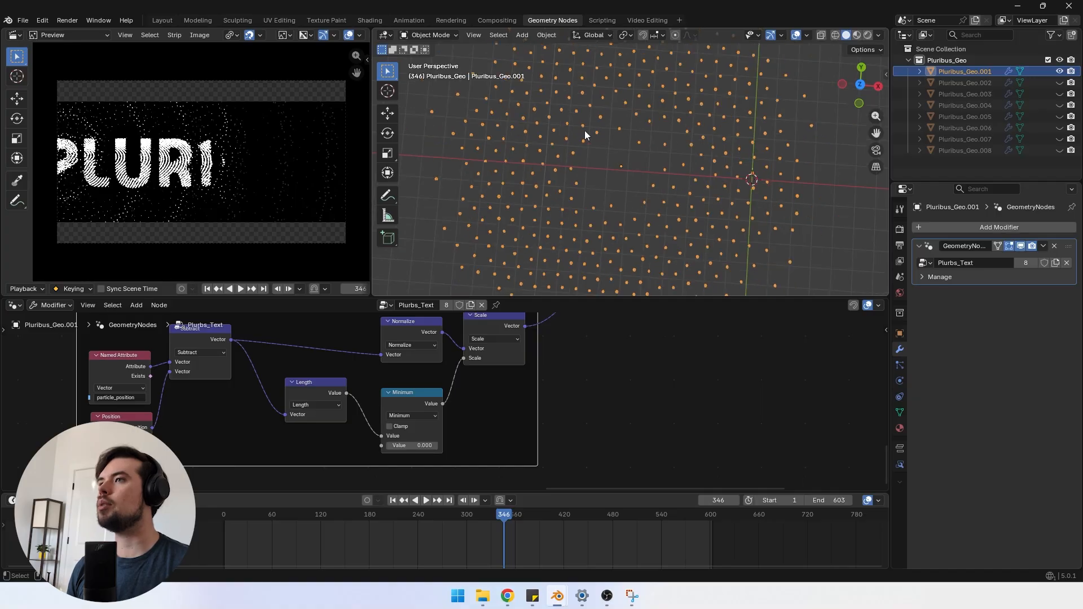
# Step: Add an Instance on Points node fed by the final Set Position node and connect its Instances to the Group Output geometry
pyautogui.scroll(-5, 610, 342)
pyautogui.moveTo(699, 361); pyautogui.dragTo(425, 427, button='middle')
pyautogui.moveTo(290, 353); pyautogui.dragTo(468, 389)
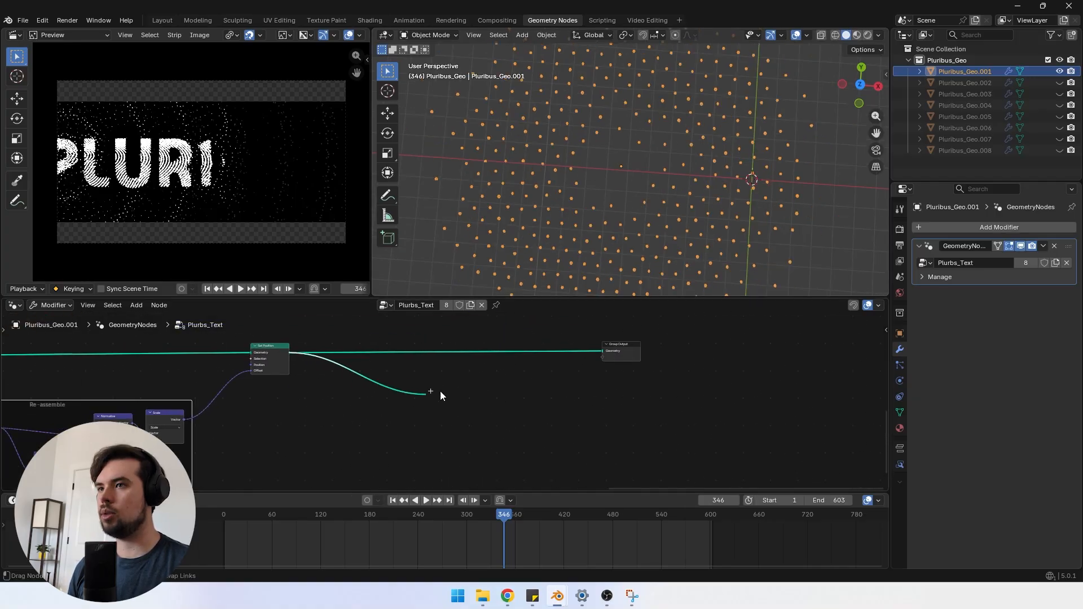
pyautogui.write('instance')
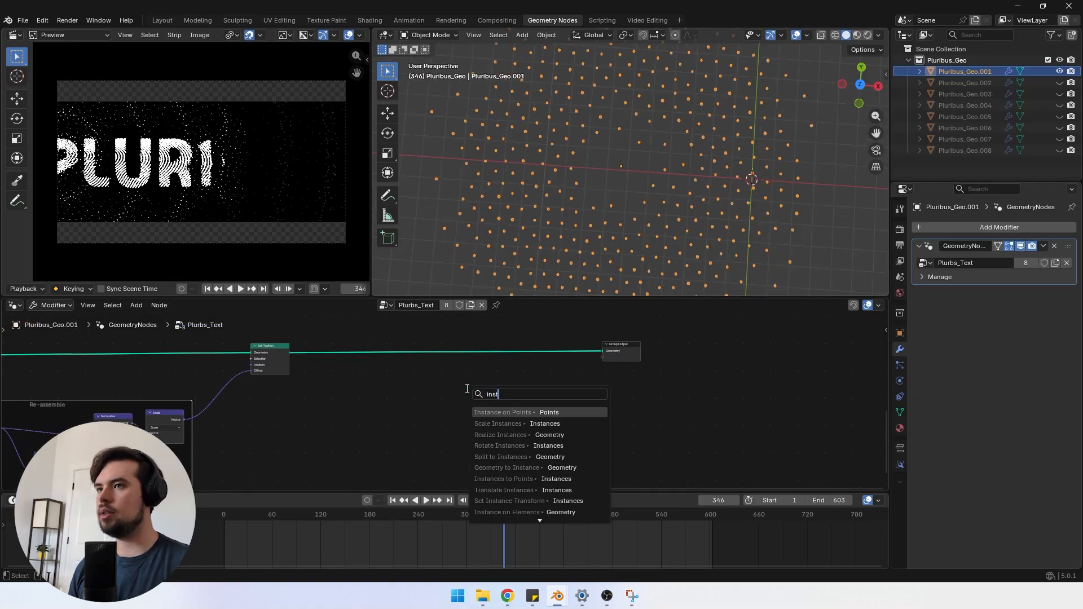
pyautogui.click(538, 413)
pyautogui.click(546, 397)
pyautogui.scroll(4, 511, 373)
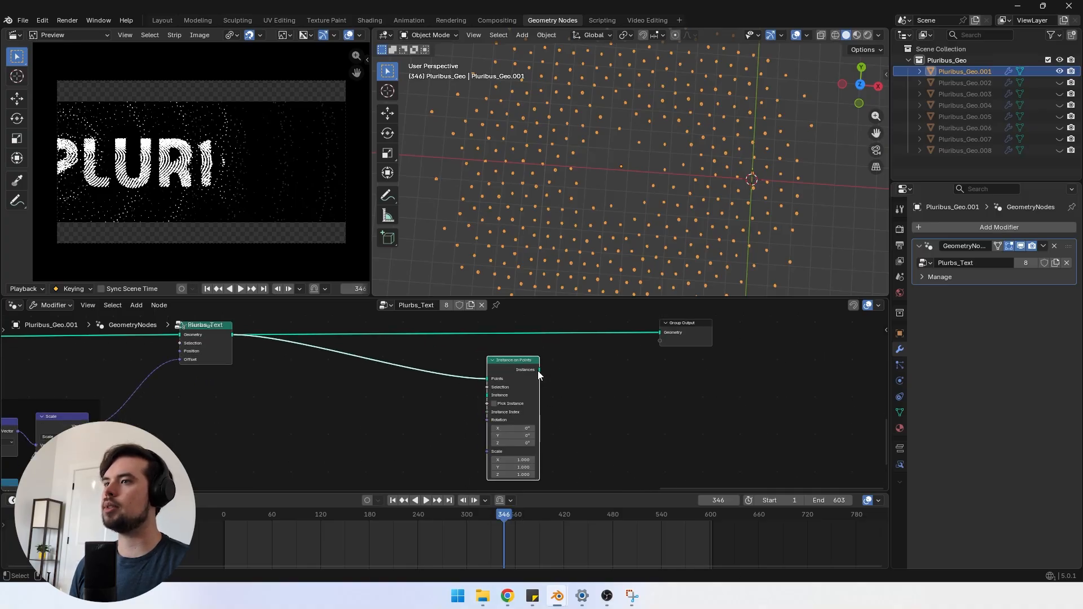
pyautogui.moveTo(654, 335); pyautogui.dragTo(658, 333)
pyautogui.scroll(1, 475, 435)
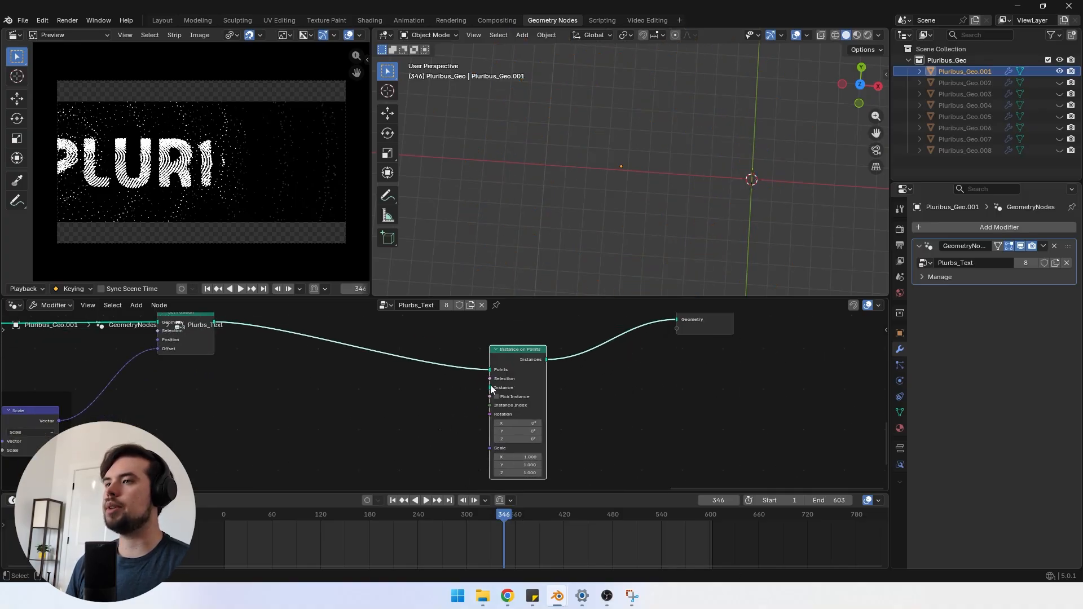
# Step: Add an Ico Sphere node and connect its mesh to the Instance input of Instance on Points
pyautogui.moveTo(490, 388); pyautogui.dragTo(387, 406)
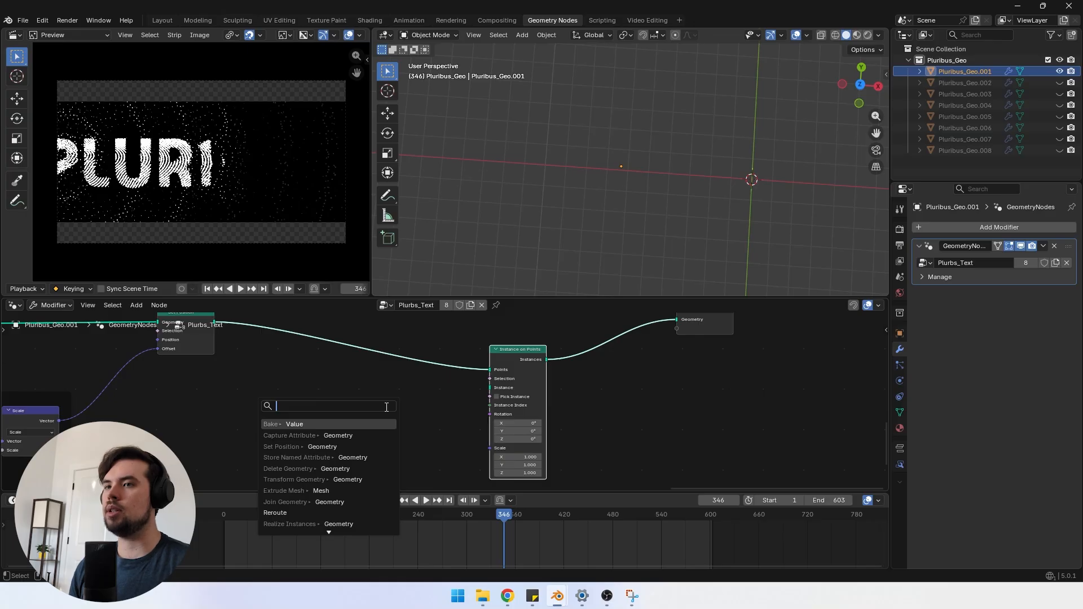
pyautogui.write('icos')
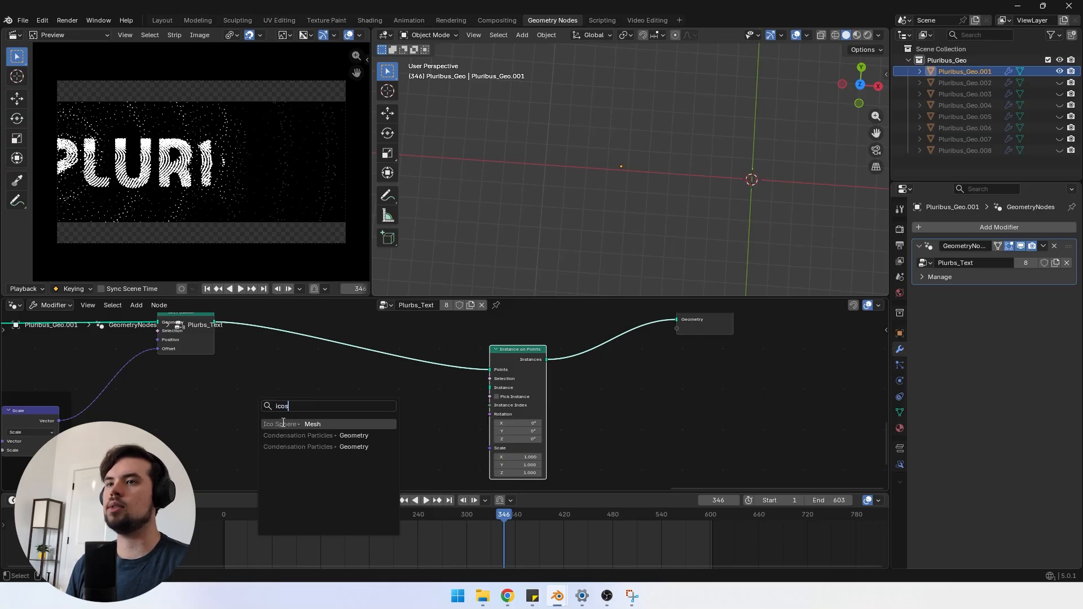
pyautogui.click(305, 423)
pyautogui.click(313, 421)
pyautogui.scroll(2, 312, 443)
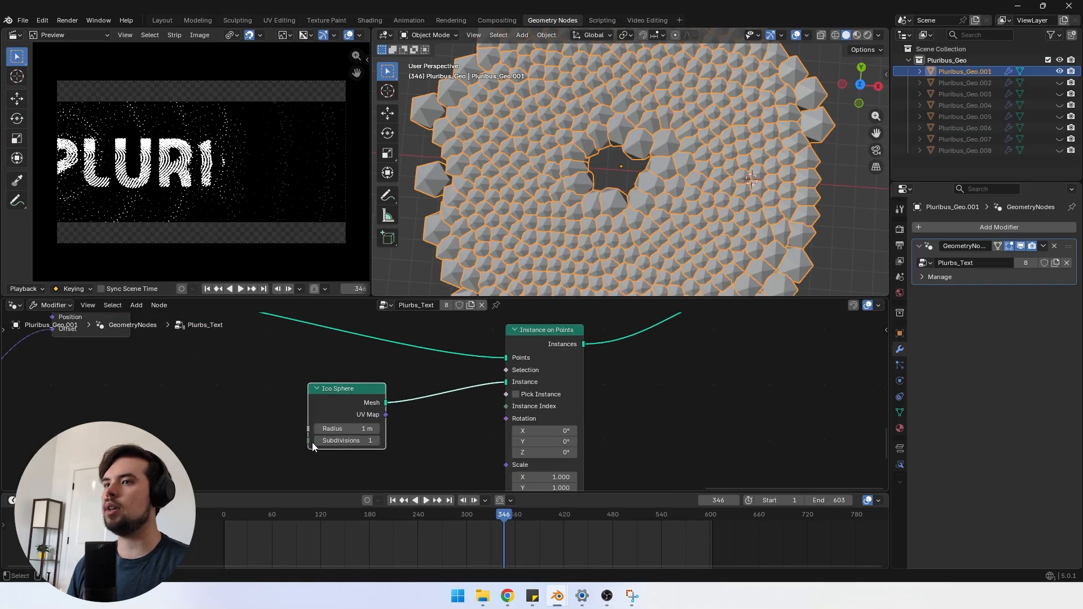
# Step: Set the Ico Sphere's radius to 0.04 m and check the instanced spheres up close in the viewport
pyautogui.scroll(1, 342, 407)
pyautogui.doubleClick(320, 431)
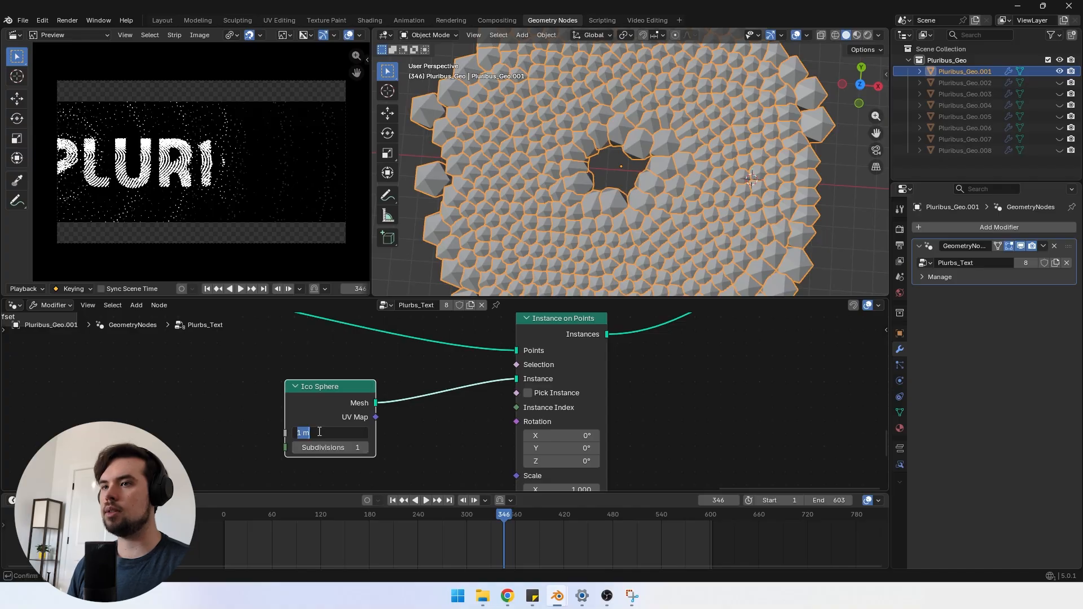
pyautogui.write('0.04')
pyautogui.press('Return')
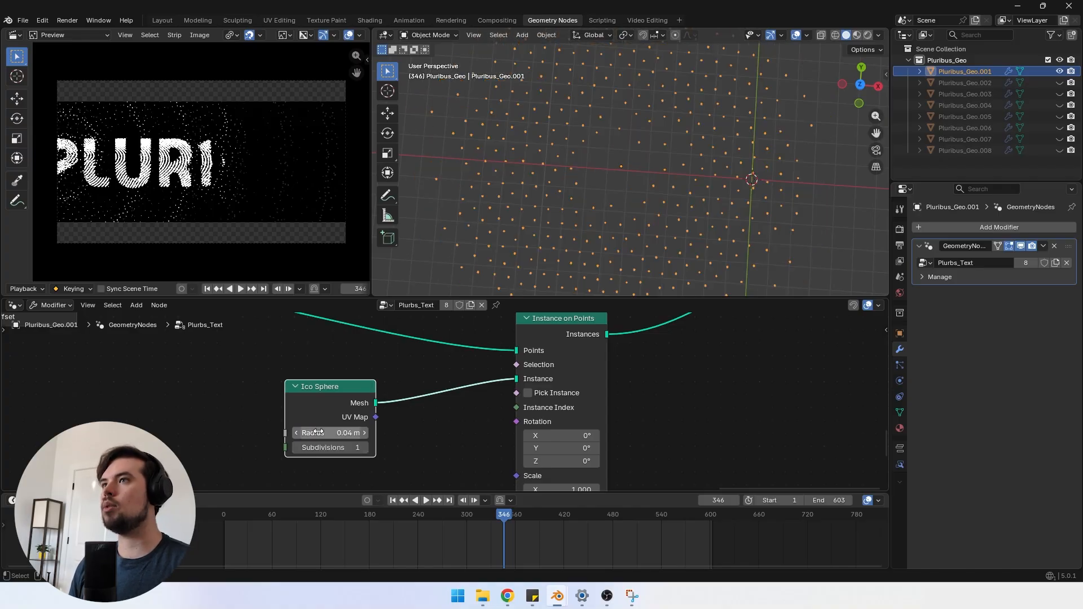
pyautogui.click(591, 160)
pyautogui.moveTo(592, 191); pyautogui.dragTo(599, 165, button='middle')
pyautogui.scroll(3, 598, 164)
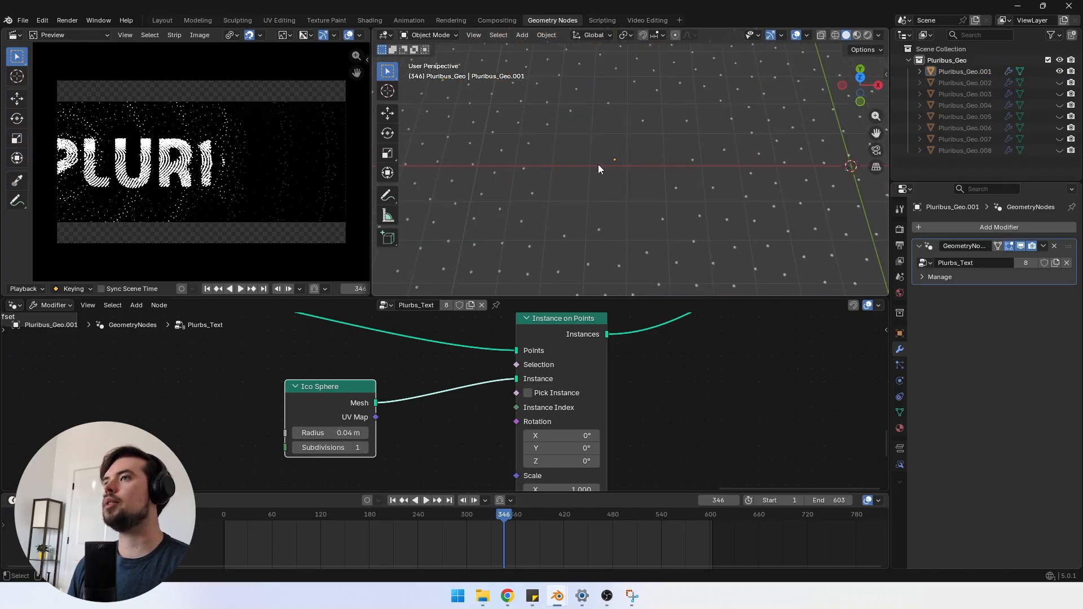
pyautogui.scroll(3, 574, 193)
pyautogui.scroll(-2, 485, 440)
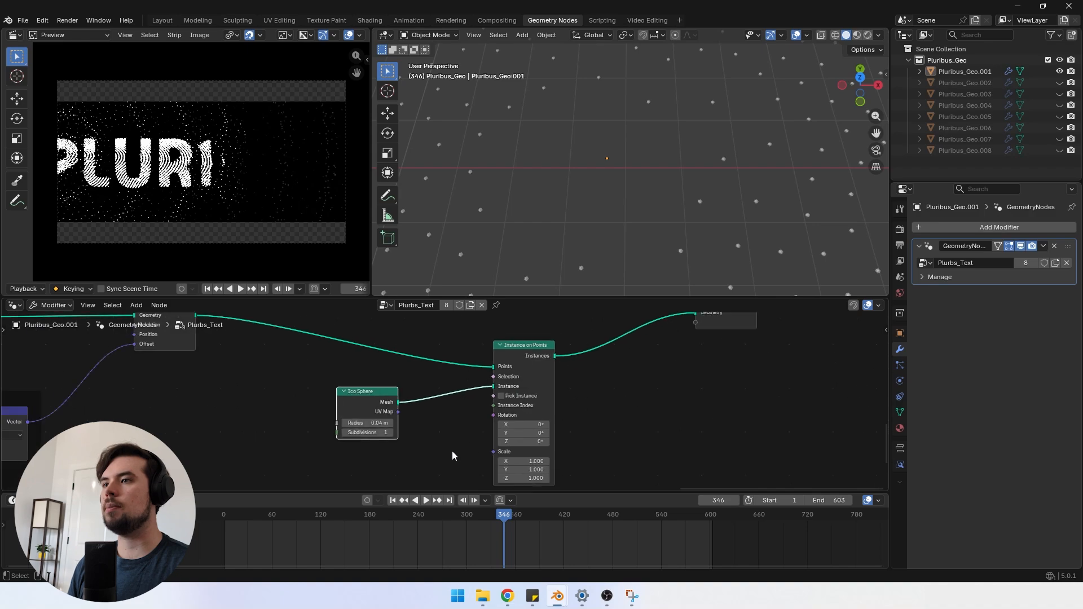
# Step: Drive the Scale of Instance on Points with the color of a new Gradient Texture set to Quadratic Sphere
pyautogui.moveTo(452, 452); pyautogui.dragTo(449, 407, button='middle')
pyautogui.scroll(-1, 449, 406)
pyautogui.moveTo(483, 409); pyautogui.dragTo(362, 459)
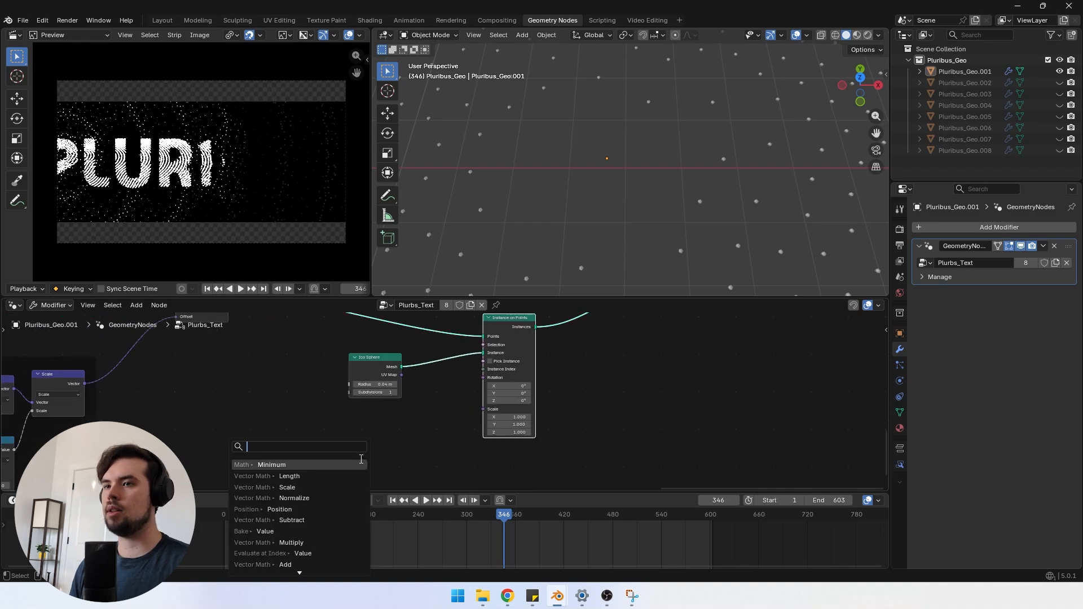
pyautogui.write('gradien')
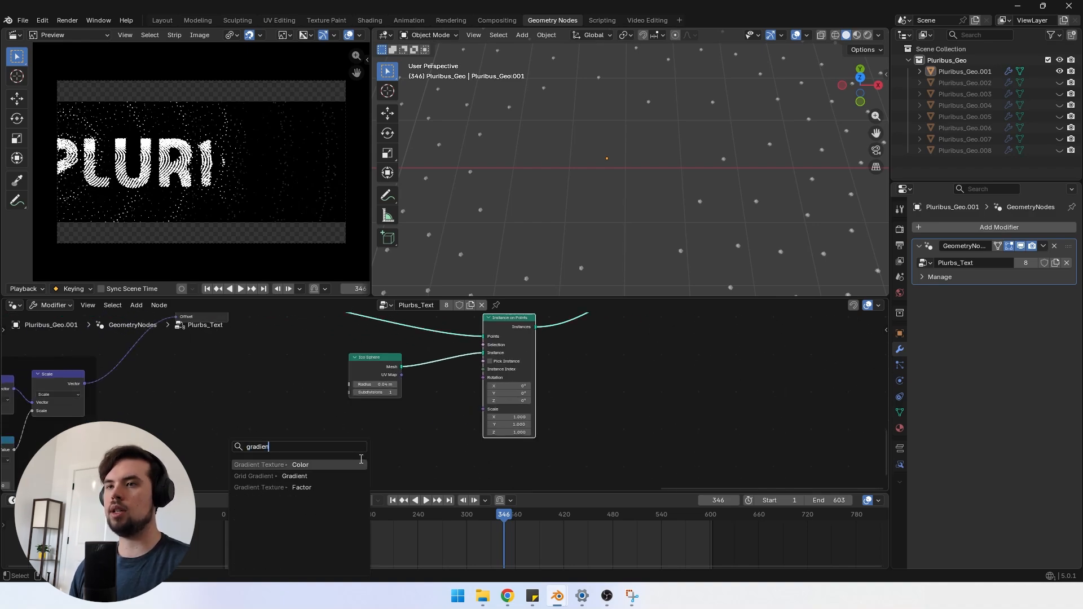
pyautogui.click(311, 464)
pyautogui.click(316, 455)
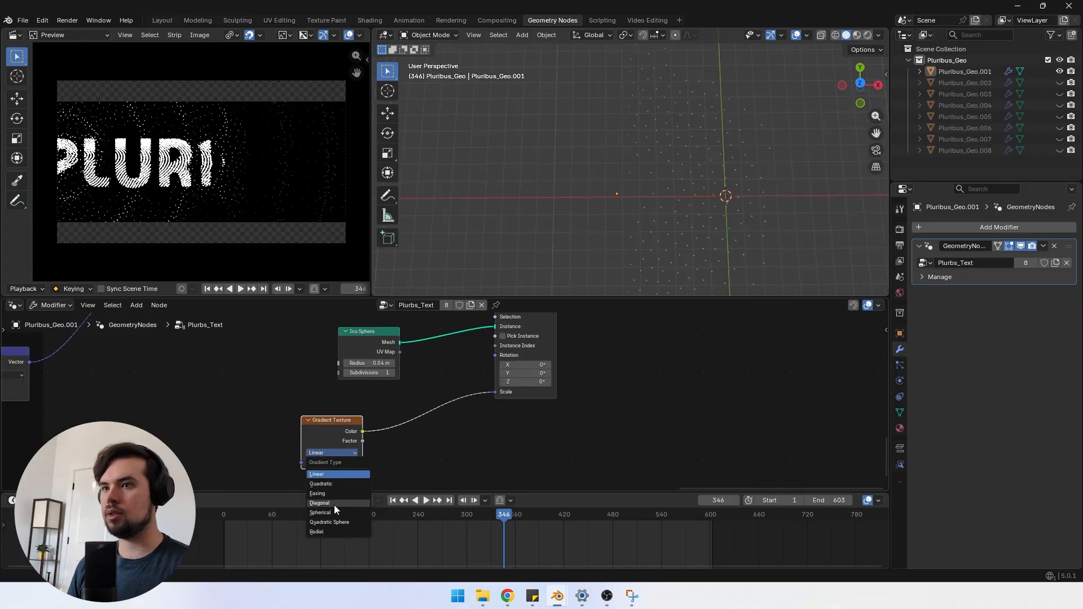
pyautogui.click(334, 522)
# Step: Feed a new Position node into the Gradient Texture's Vector input
pyautogui.moveTo(280, 444); pyautogui.dragTo(324, 415, button='middle')
pyautogui.moveTo(345, 433); pyautogui.dragTo(259, 414)
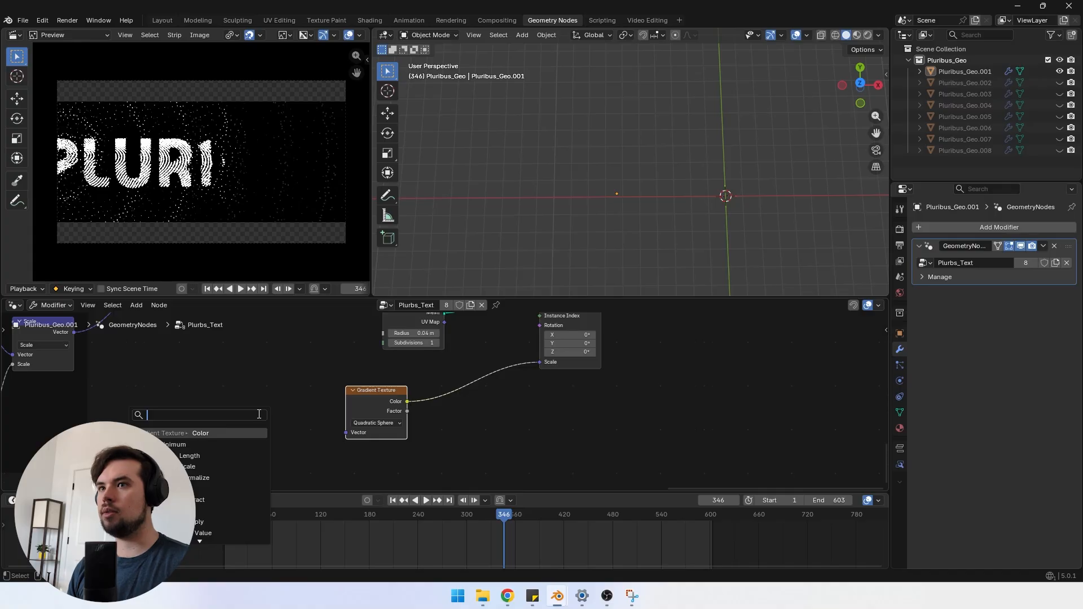
pyautogui.write('posit')
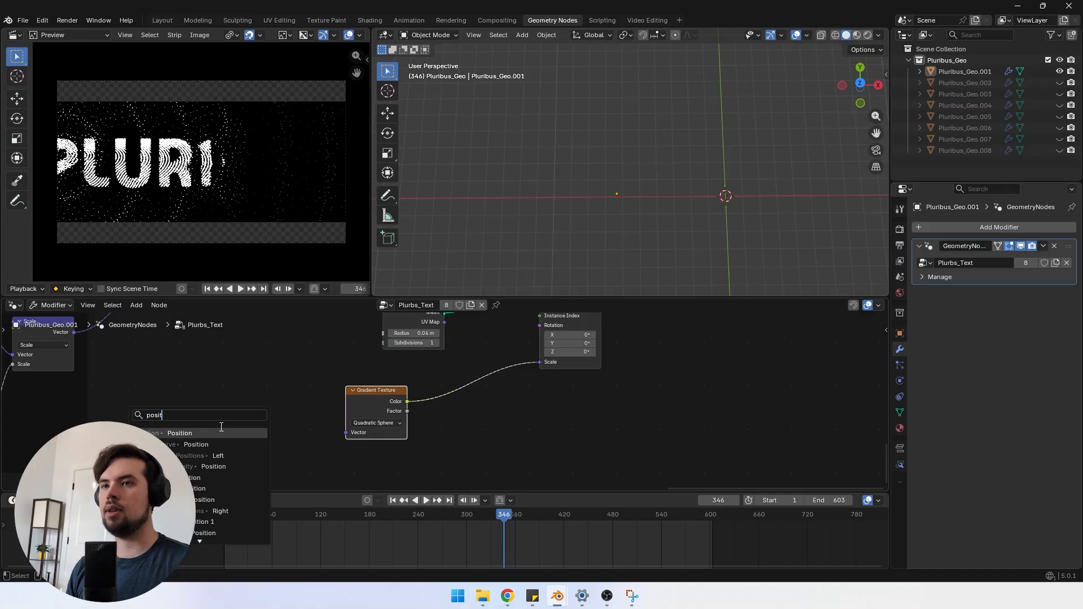
pyautogui.click(202, 433)
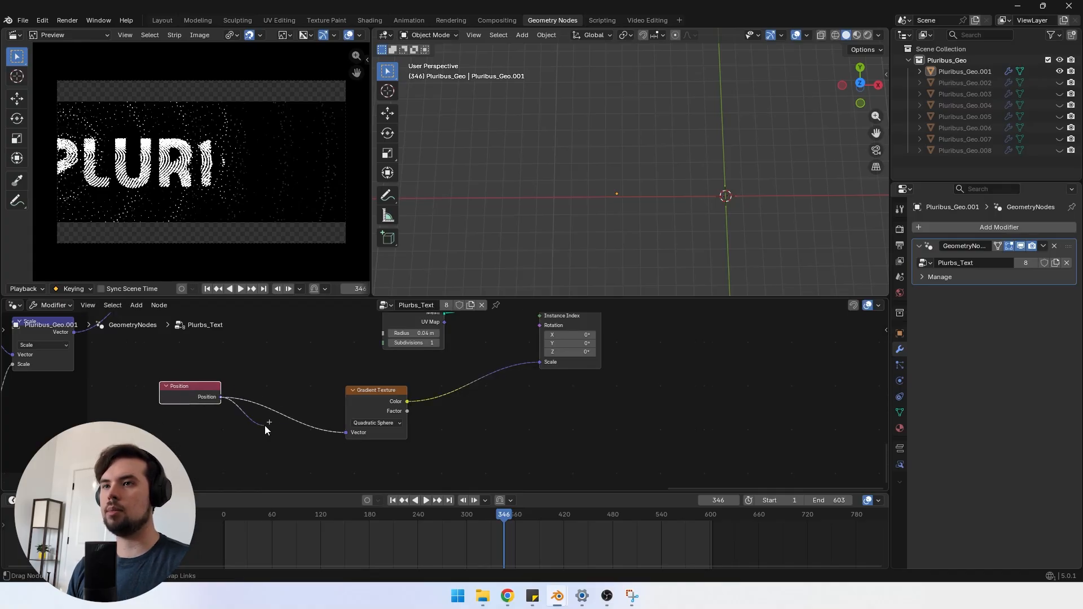
# Step: Insert a Vector Math Multiply node between Position and Gradient Texture, with all three values set to 0.300
pyautogui.moveTo(265, 425); pyautogui.dragTo(266, 426)
pyautogui.write('multiply')
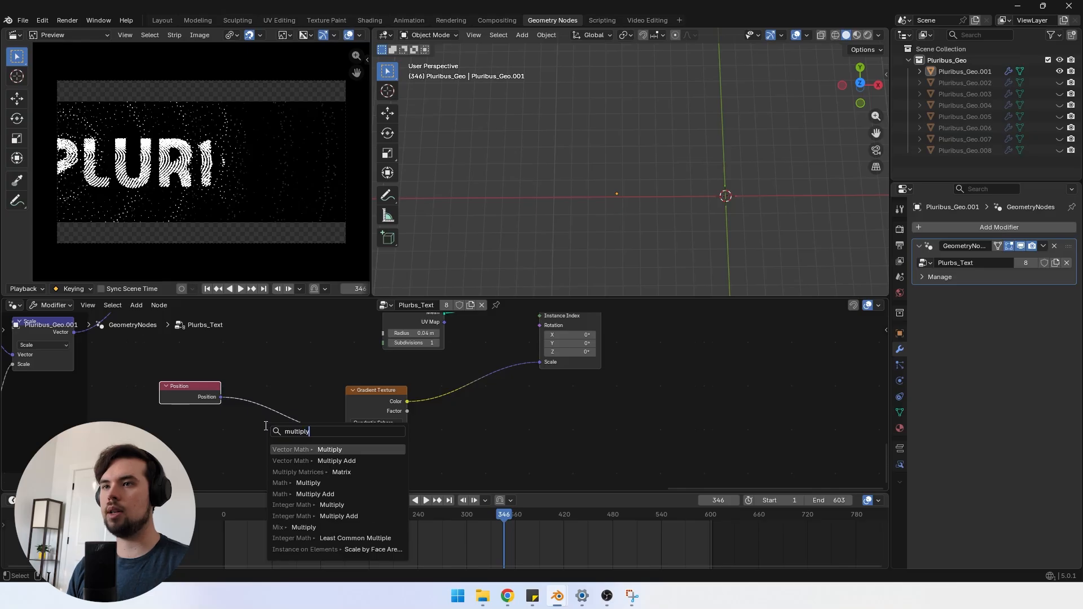
pyautogui.press('Return')
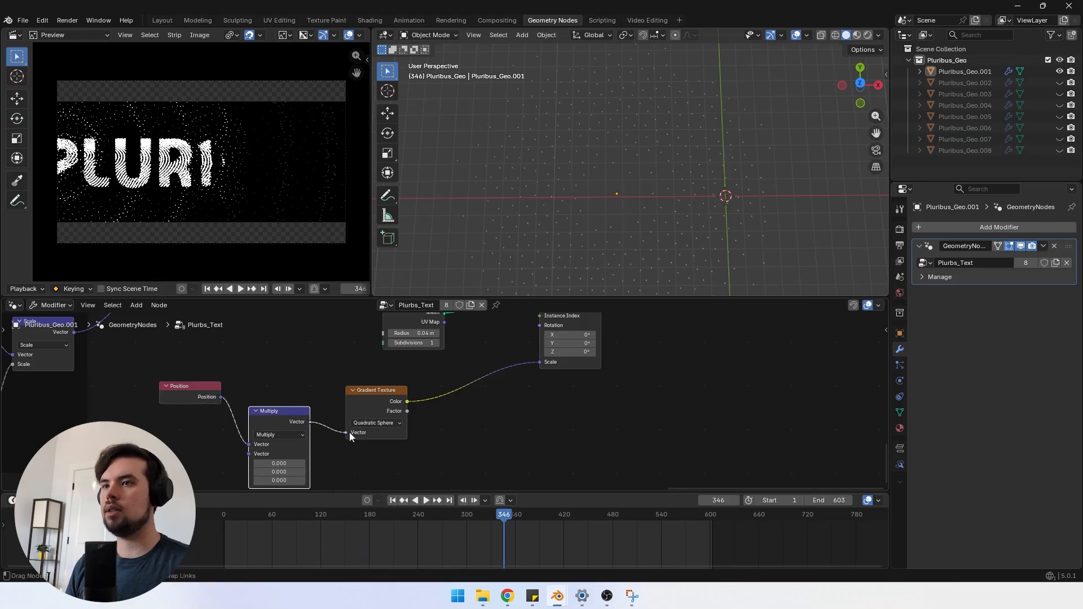
pyautogui.moveTo(350, 433); pyautogui.dragTo(350, 432)
pyautogui.moveTo(253, 415); pyautogui.dragTo(266, 376, button='middle')
pyautogui.scroll(1, 273, 418)
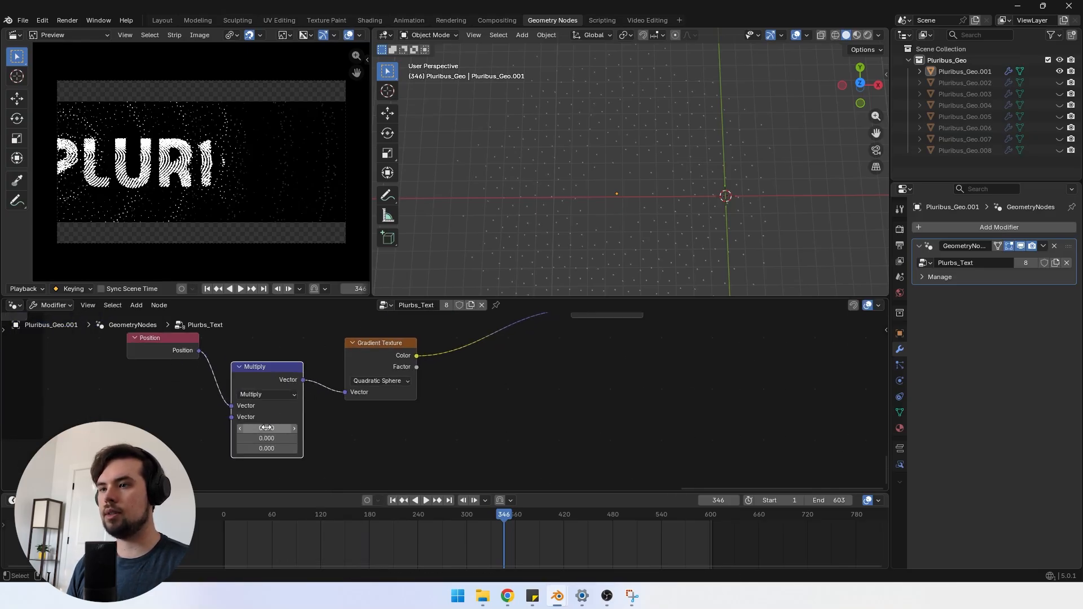
pyautogui.click(267, 428)
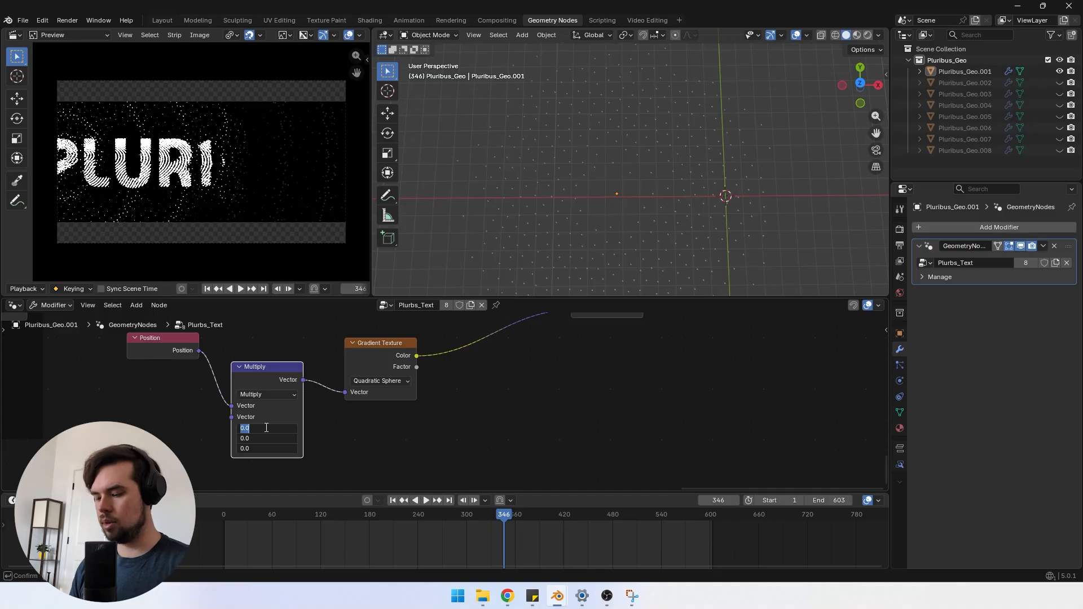
pyautogui.write('.3')
pyautogui.press('Return')
pyautogui.moveTo(366, 416); pyautogui.dragTo(348, 440, button='middle')
pyautogui.moveTo(355, 379); pyautogui.dragTo(348, 394)
# Step: Adjust the second value of the Minimum node in the Re-assemble frame to 1.500 while checking the particles in the viewport
pyautogui.scroll(-4, 230, 392)
pyautogui.moveTo(229, 391); pyautogui.dragTo(463, 377, button='middle')
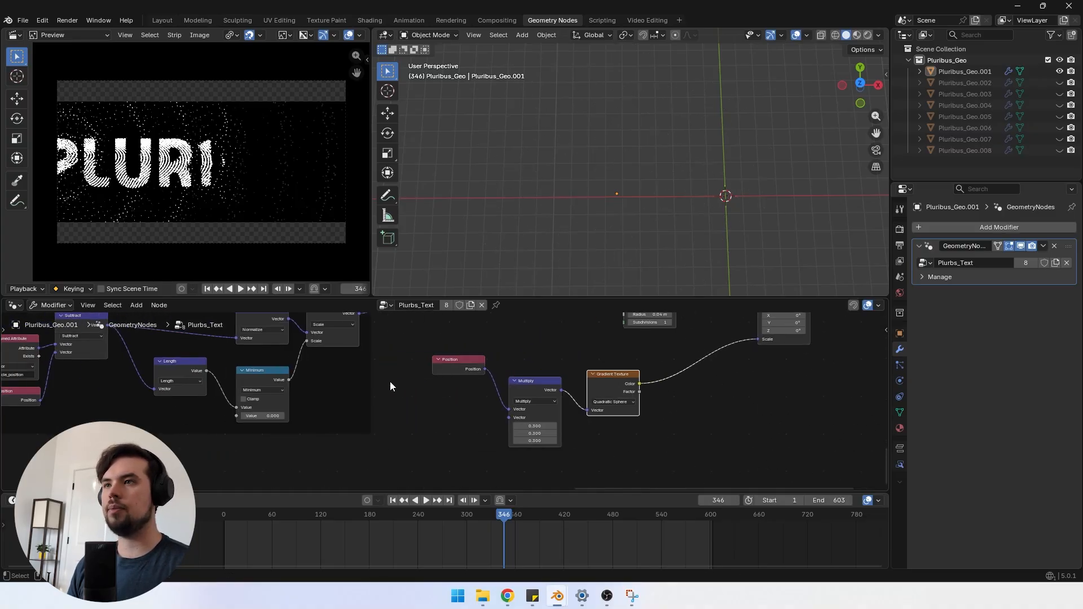
pyautogui.scroll(3, 374, 438)
pyautogui.moveTo(367, 423); pyautogui.dragTo(319, 457, button='middle')
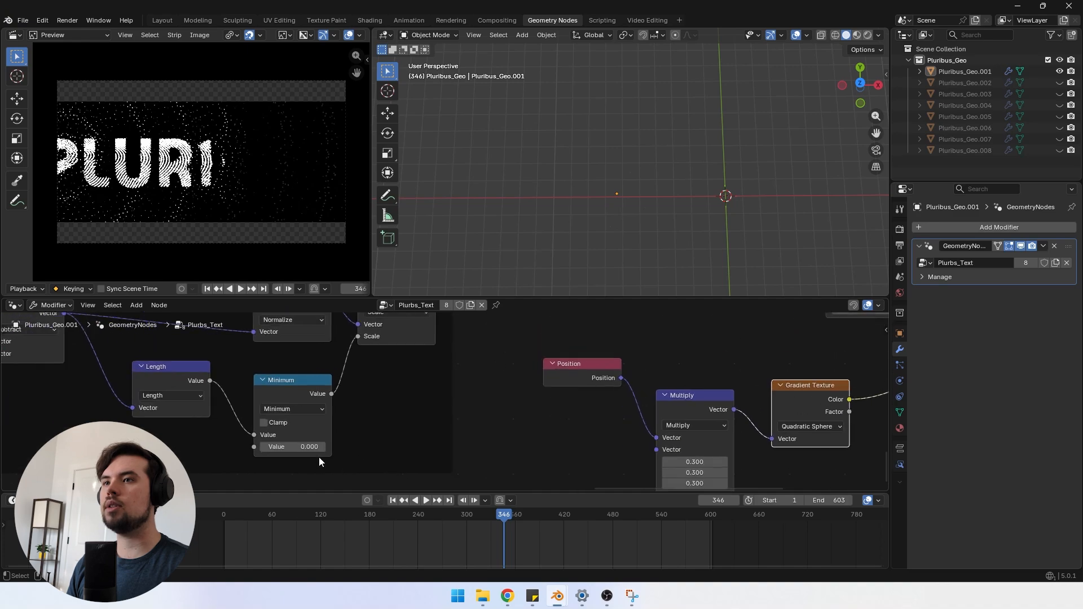
pyautogui.moveTo(290, 448); pyautogui.dragTo(299, 448)
pyautogui.press('KP_Decimal')
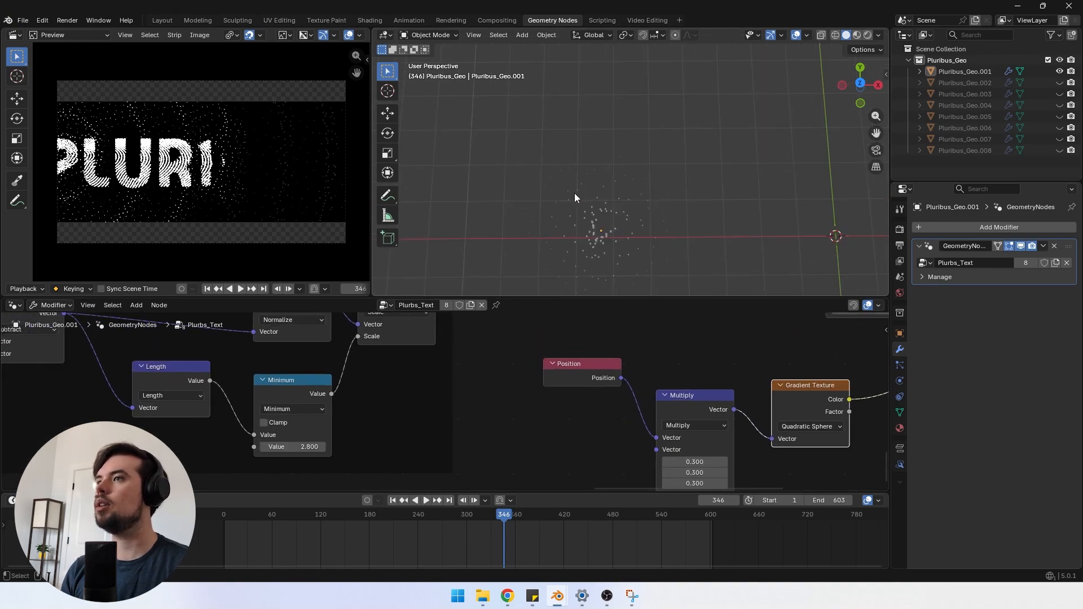
pyautogui.moveTo(581, 178); pyautogui.dragTo(580, 196, button='middle')
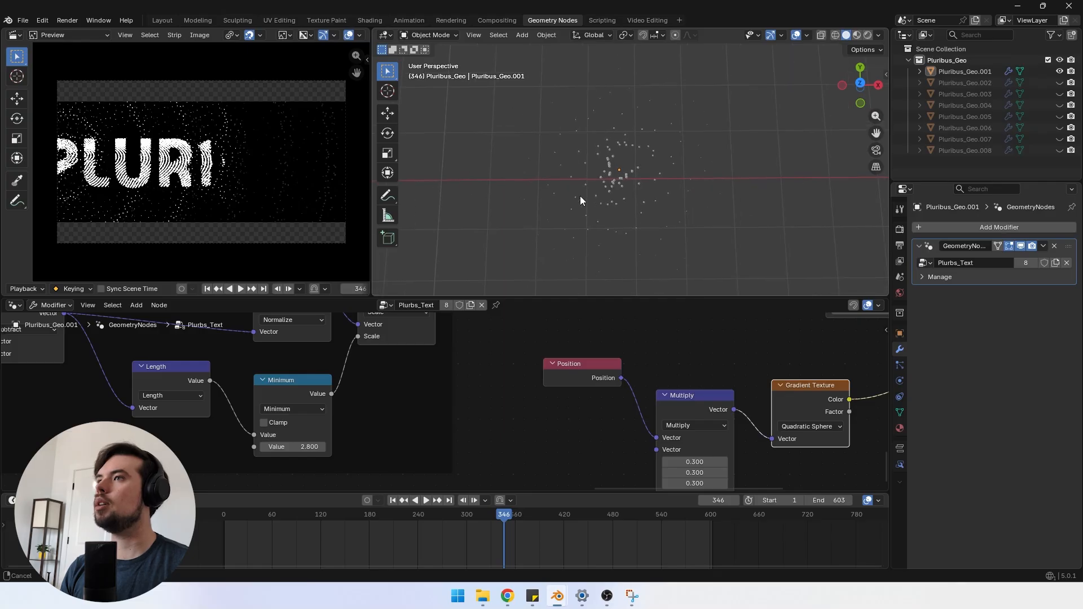
pyautogui.moveTo(292, 448); pyautogui.dragTo(285, 448)
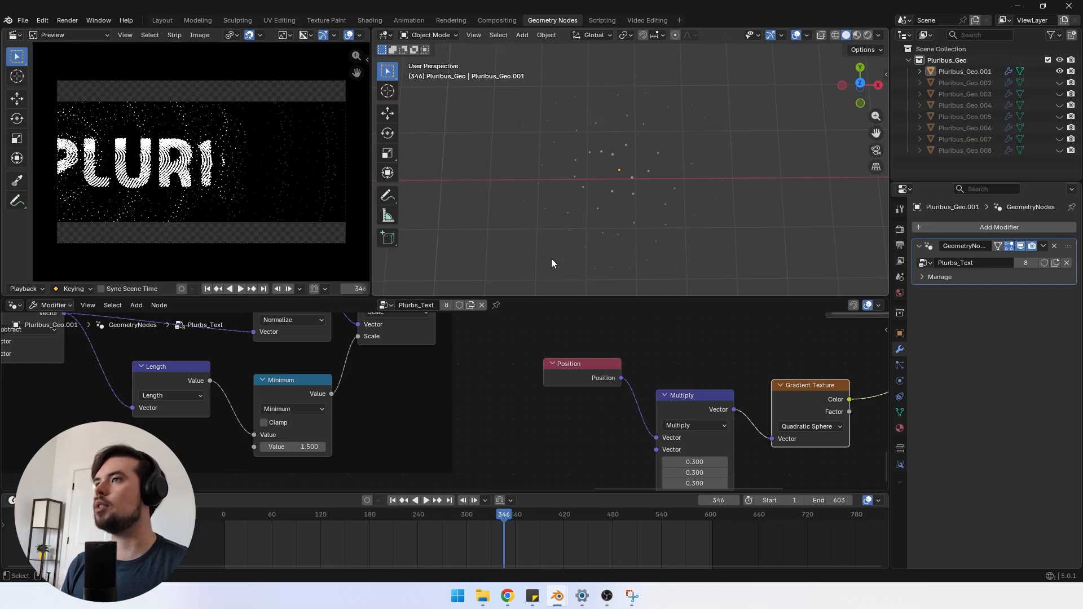
# Step: Try Multiply node values of 1.100, 0.600, 0.200 and 0.100 on all three axes to compare the spheres' scale falloff
pyautogui.scroll(-5, 451, 440)
pyautogui.moveTo(623, 423); pyautogui.dragTo(444, 423, button='middle')
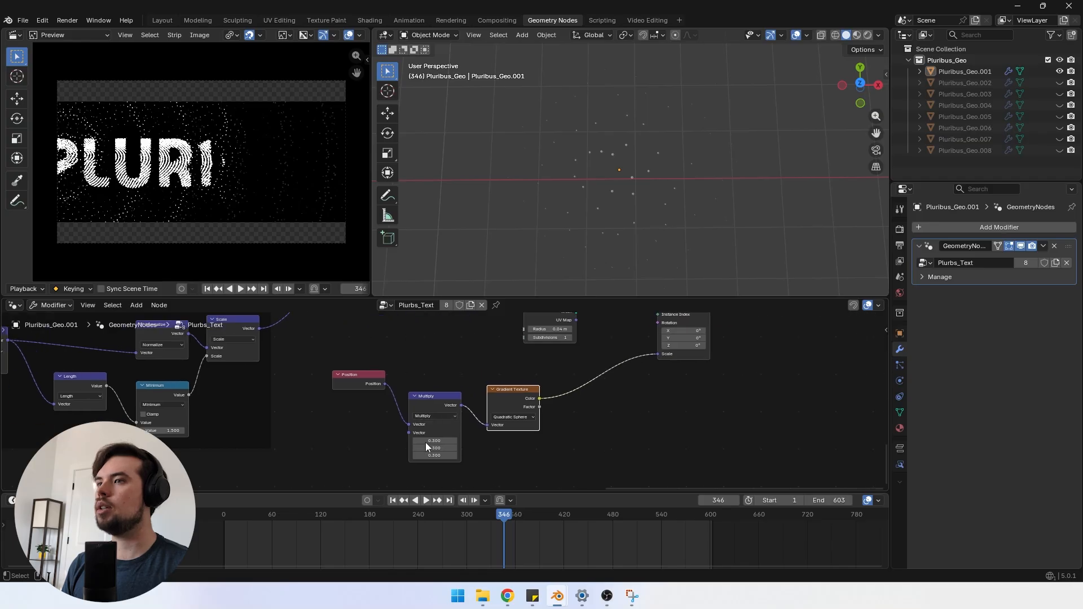
pyautogui.scroll(2, 426, 445)
pyautogui.moveTo(376, 454); pyautogui.dragTo(366, 438, button='middle')
pyautogui.scroll(2, 395, 438)
pyautogui.moveTo(410, 438); pyautogui.dragTo(410, 456)
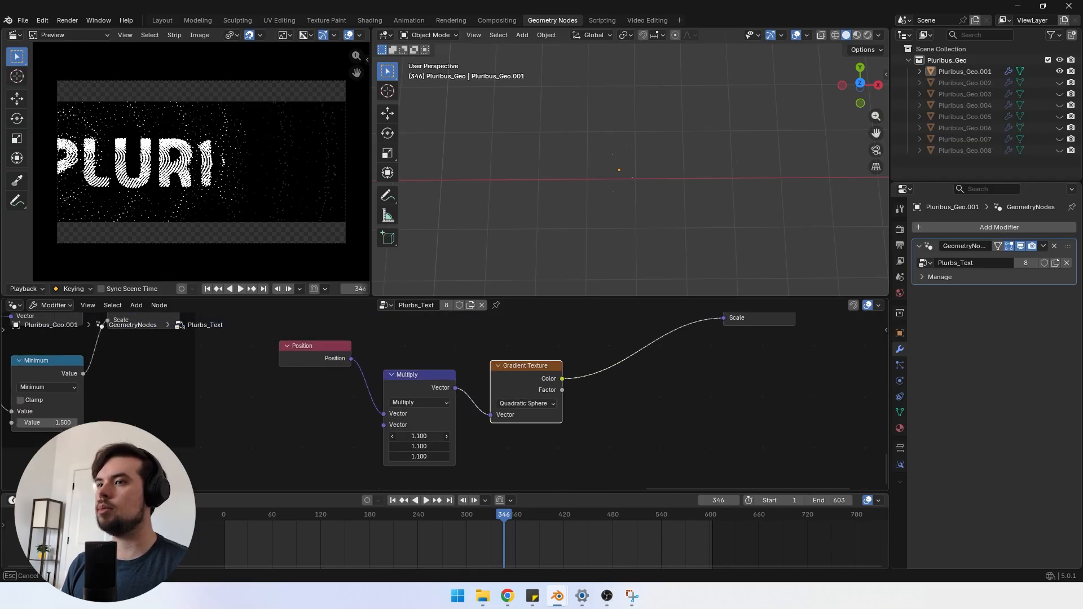
pyautogui.moveTo(407, 437); pyautogui.dragTo(397, 437)
pyautogui.moveTo(410, 437); pyautogui.dragTo(411, 457)
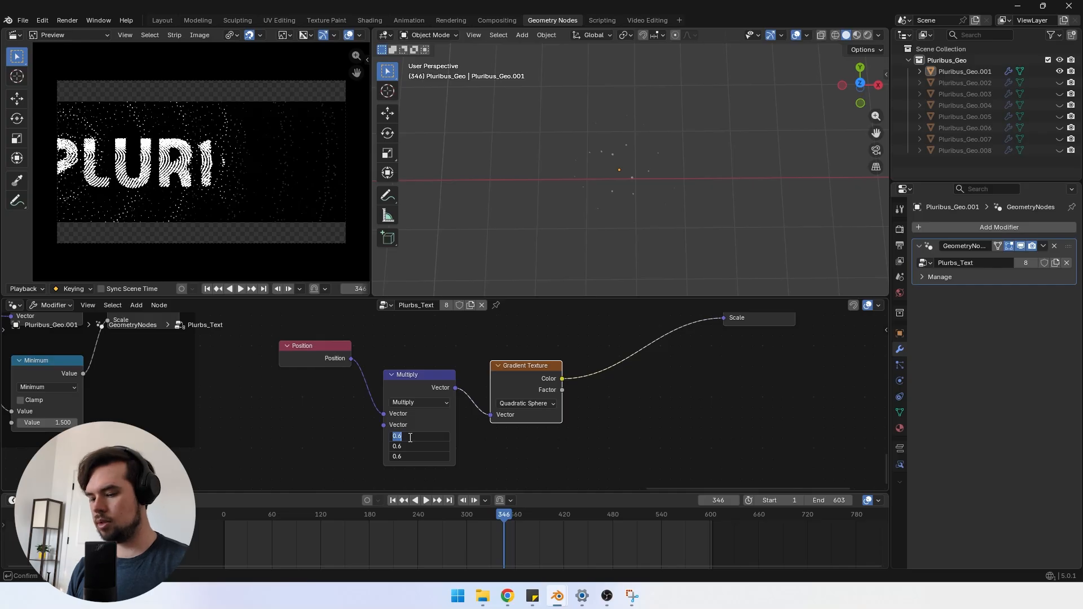
pyautogui.press('Return')
pyautogui.scroll(-5, 574, 165)
pyautogui.scroll(4, 578, 178)
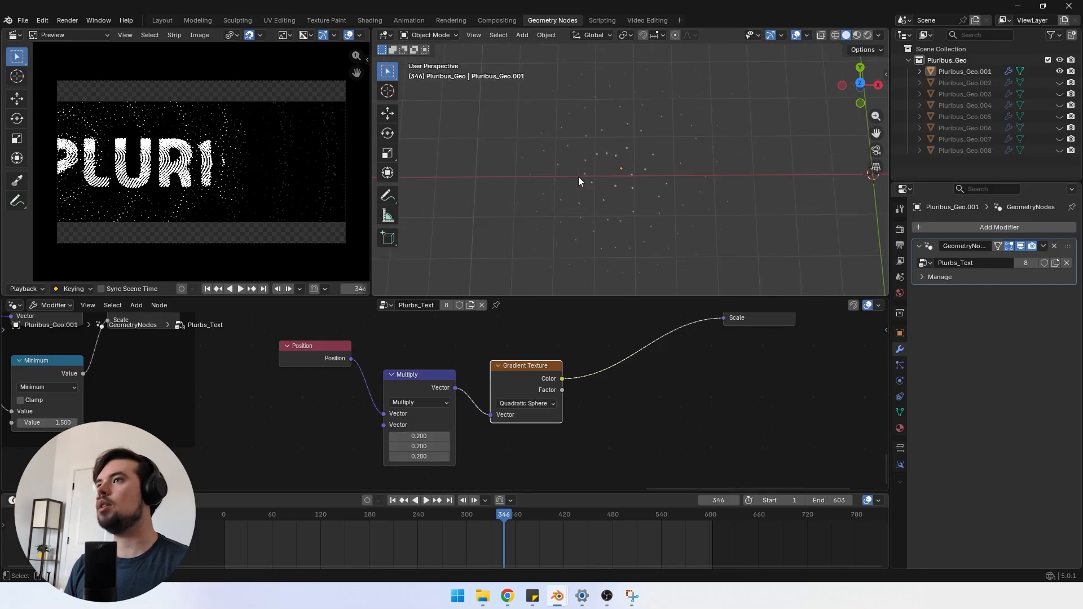
pyautogui.moveTo(420, 436); pyautogui.dragTo(428, 460)
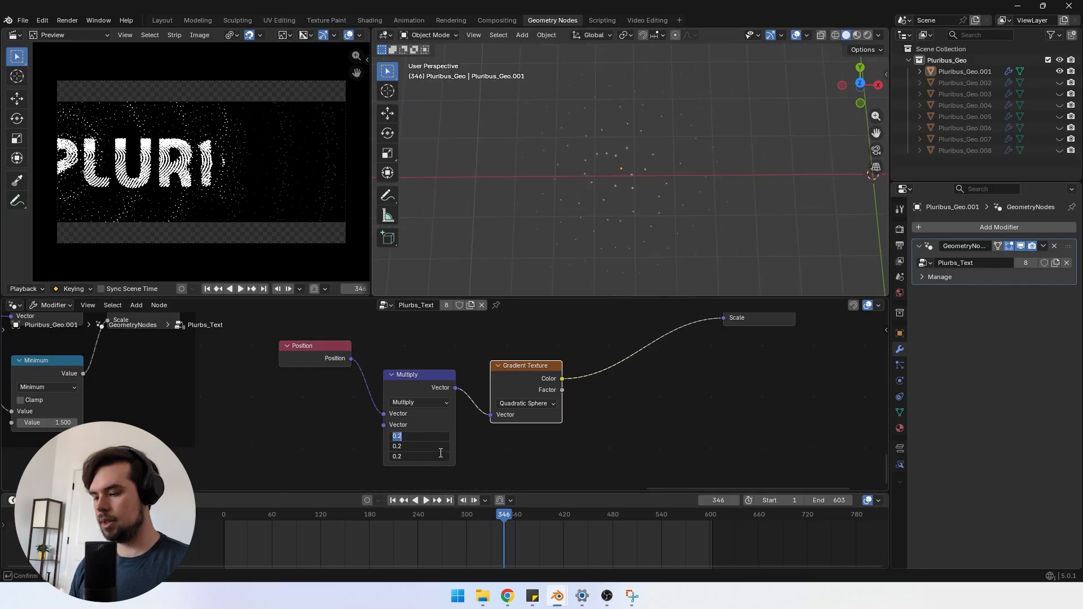
pyautogui.press('Return')
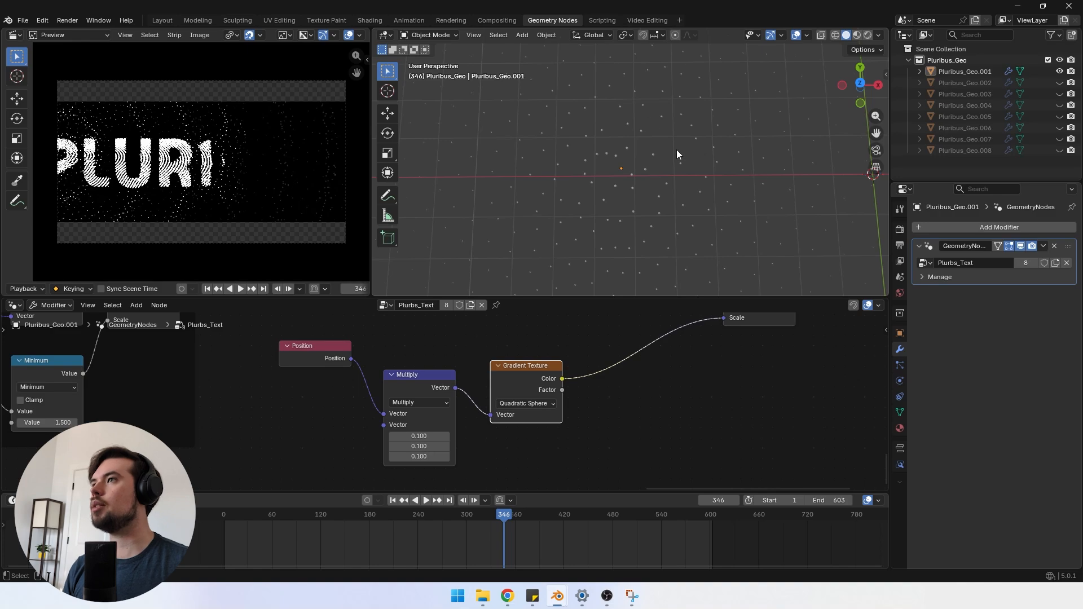
# Step: Set all three Multiply values before the Gradient Texture to 0.300 and inspect the scale falloff in the viewport
pyautogui.moveTo(418, 456); pyautogui.dragTo(414, 433)
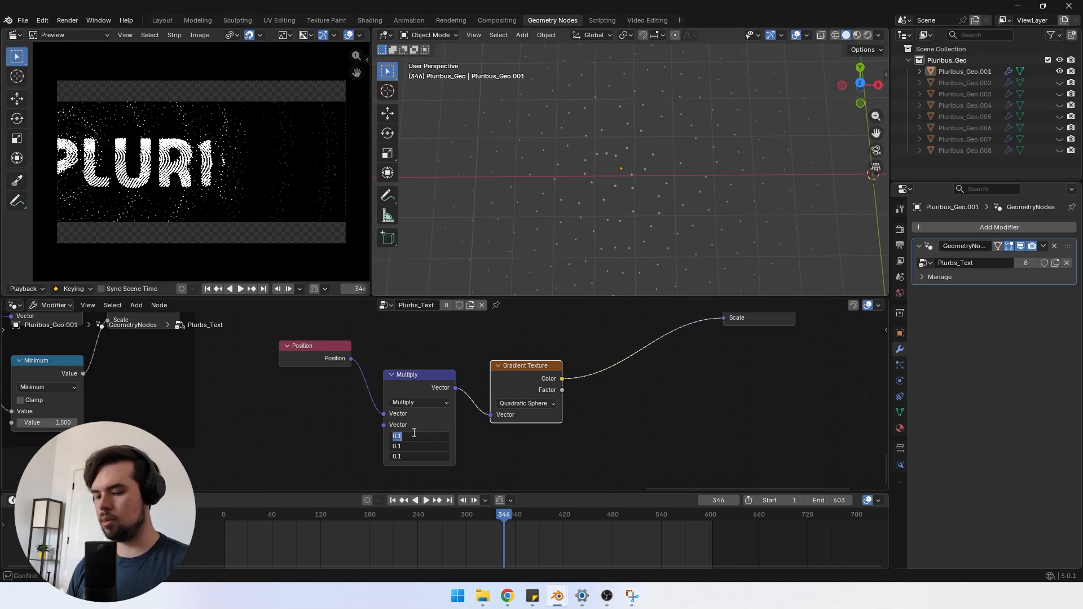
pyautogui.write('.3')
pyautogui.press('Return')
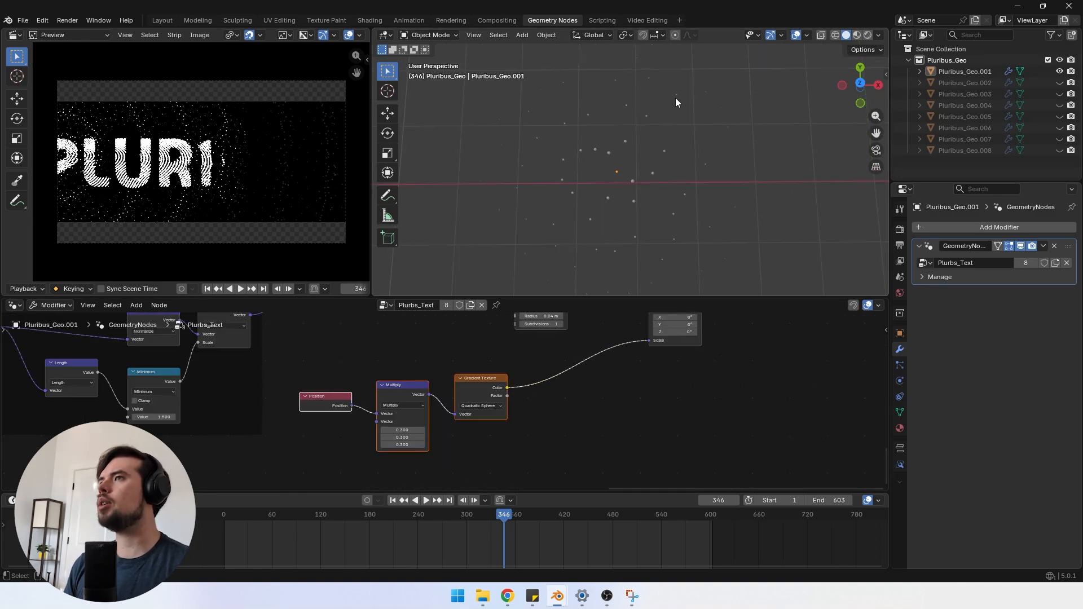
pyautogui.moveTo(675, 97); pyautogui.dragTo(635, 194, button='middle')
pyautogui.scroll(7, 631, 201)
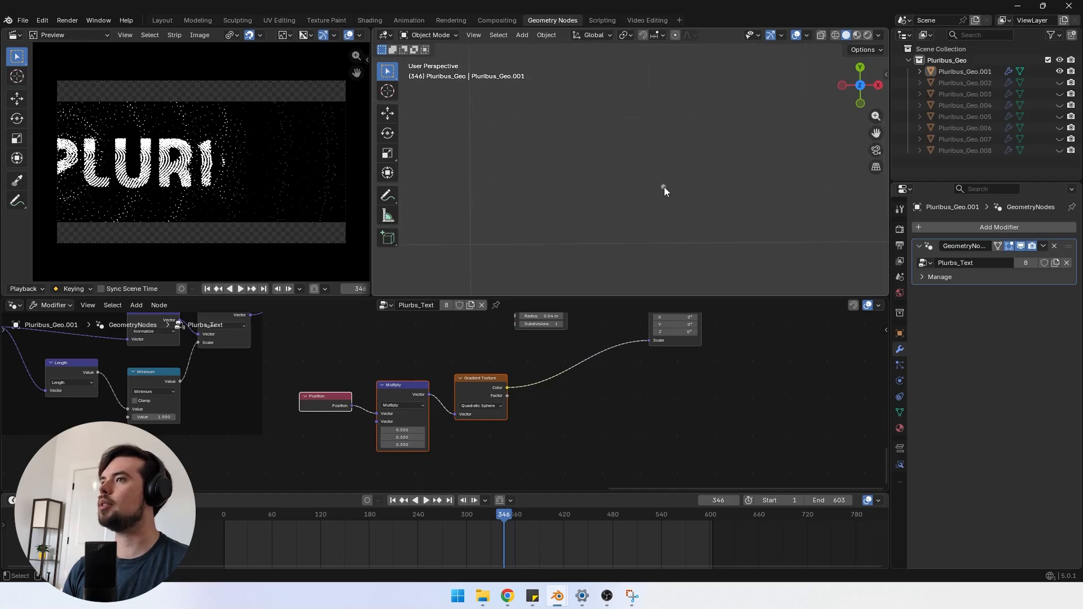
pyautogui.scroll(-3, 614, 205)
pyautogui.keyDown('shift'); pyautogui.moveTo(584, 240); pyautogui.dragTo(574, 190, button='middle'); pyautogui.keyUp('shift')
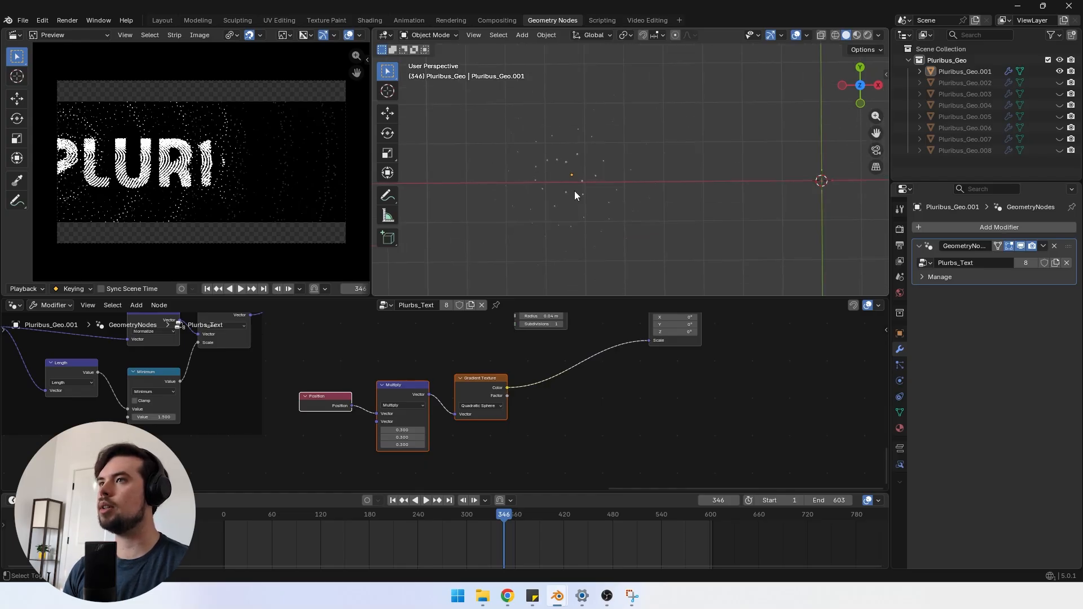
pyautogui.scroll(1, 571, 197)
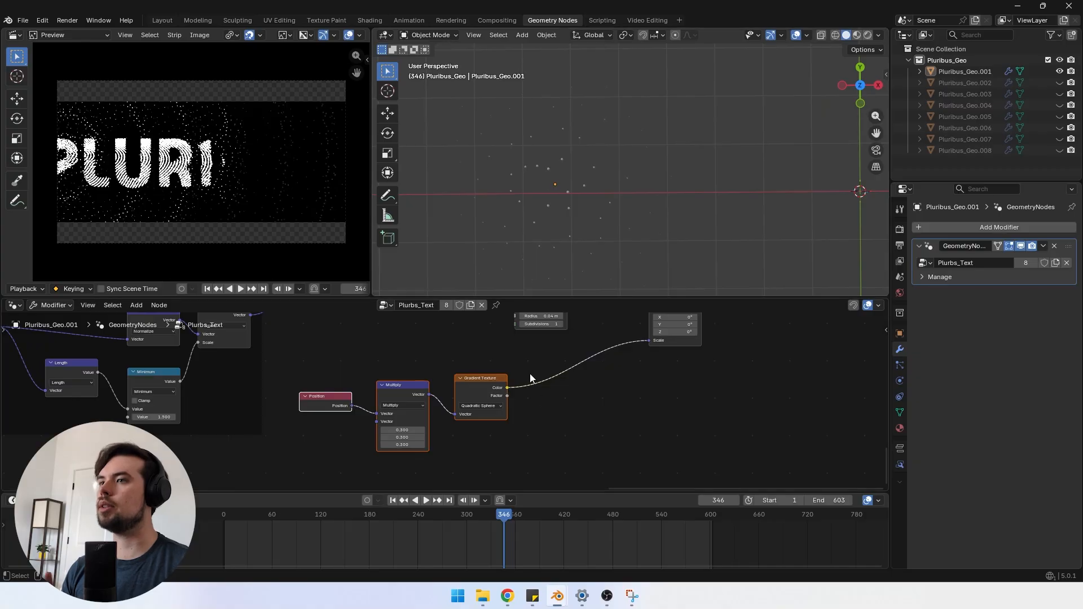
# Step: Insert a Color Ramp node between the Gradient Texture's Color output and the Scale input of Instance on Points
pyautogui.click(510, 391)
pyautogui.moveTo(553, 407); pyautogui.dragTo(561, 404)
pyautogui.write('color ramp')
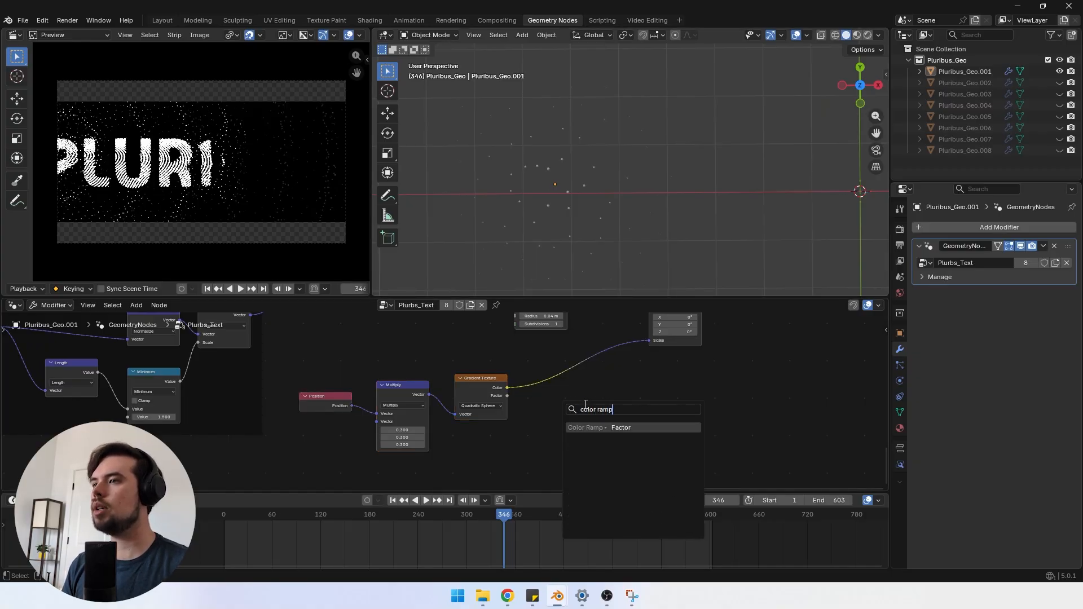
pyautogui.press('Return')
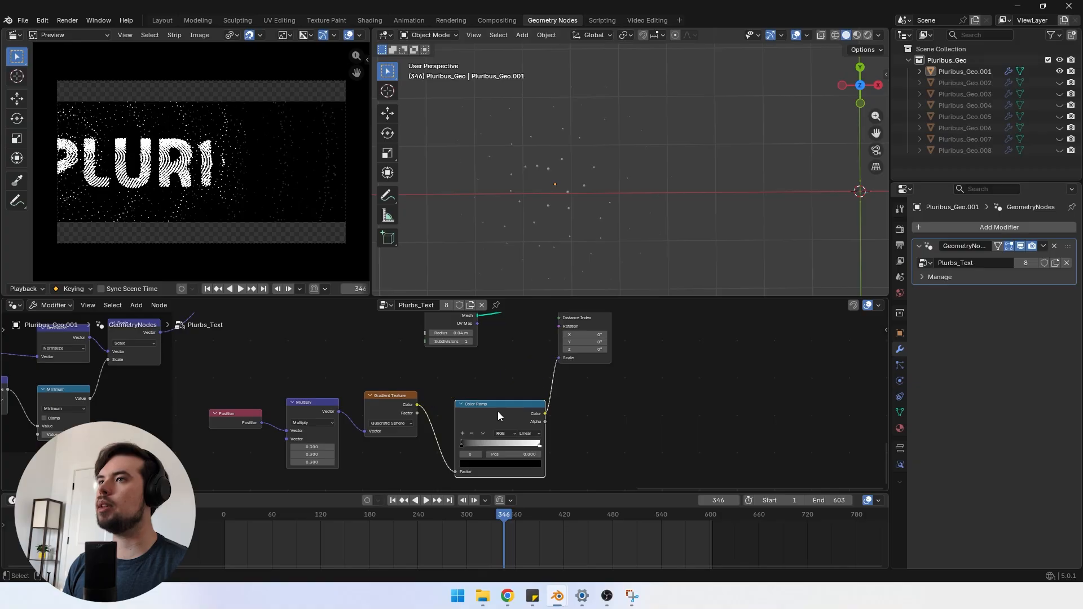
# Step: Move the Color Ramp's white stop to a position of about 0.14 so the scale falloff sharpens
pyautogui.click(498, 416)
pyautogui.scroll(2, 495, 477)
pyautogui.click(550, 432)
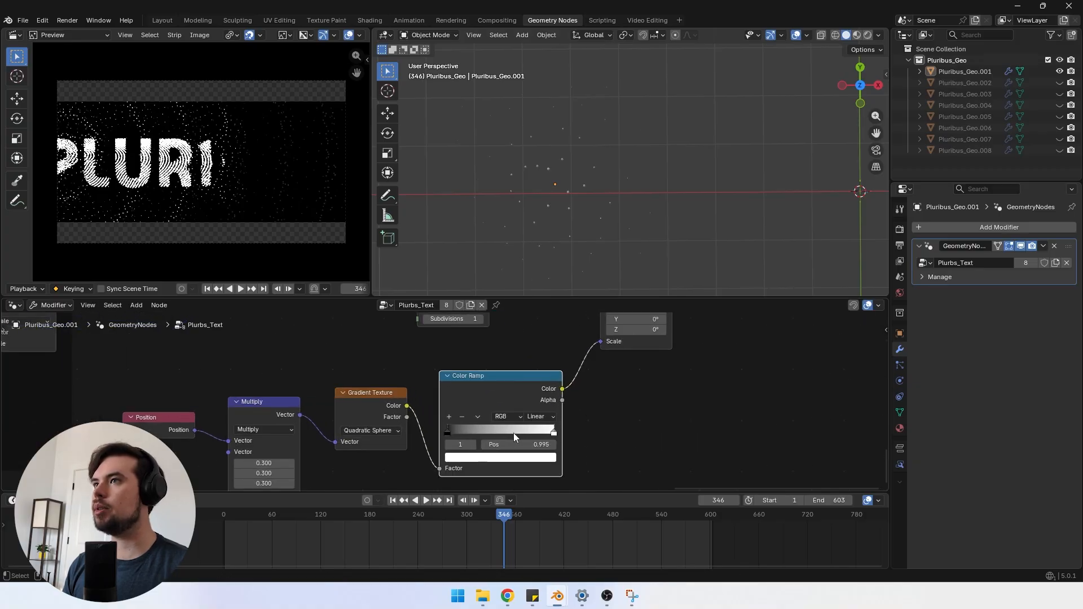
pyautogui.moveTo(482, 434); pyautogui.dragTo(468, 435)
pyautogui.moveTo(469, 435); pyautogui.dragTo(471, 434)
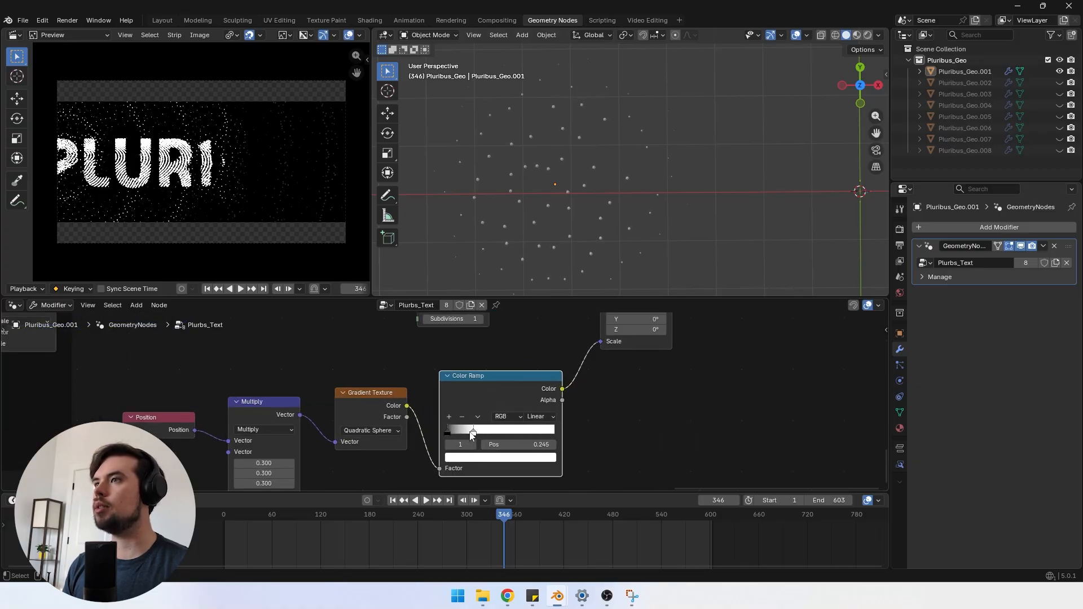
pyautogui.scroll(2, 610, 169)
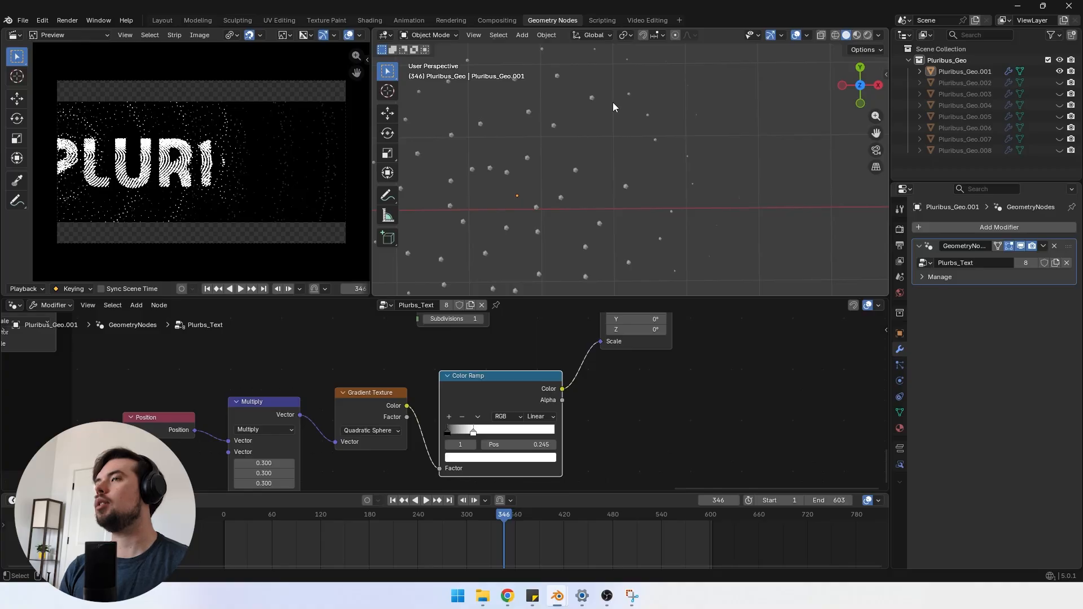
pyautogui.keyDown('shift'); pyautogui.moveTo(613, 103); pyautogui.dragTo(577, 154, button='middle'); pyautogui.keyUp('shift')
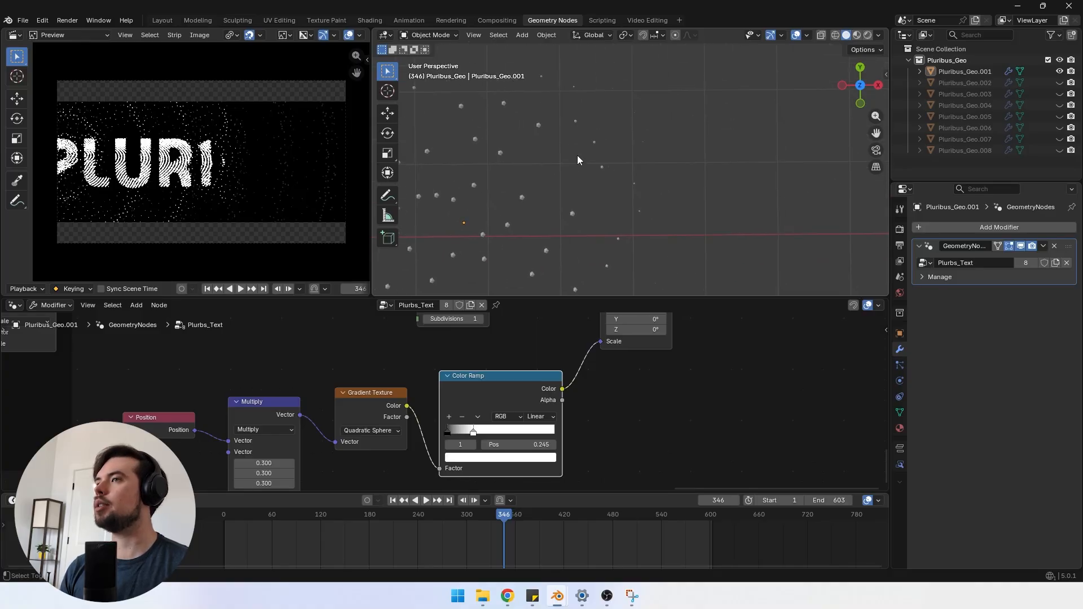
pyautogui.scroll(3, 594, 231)
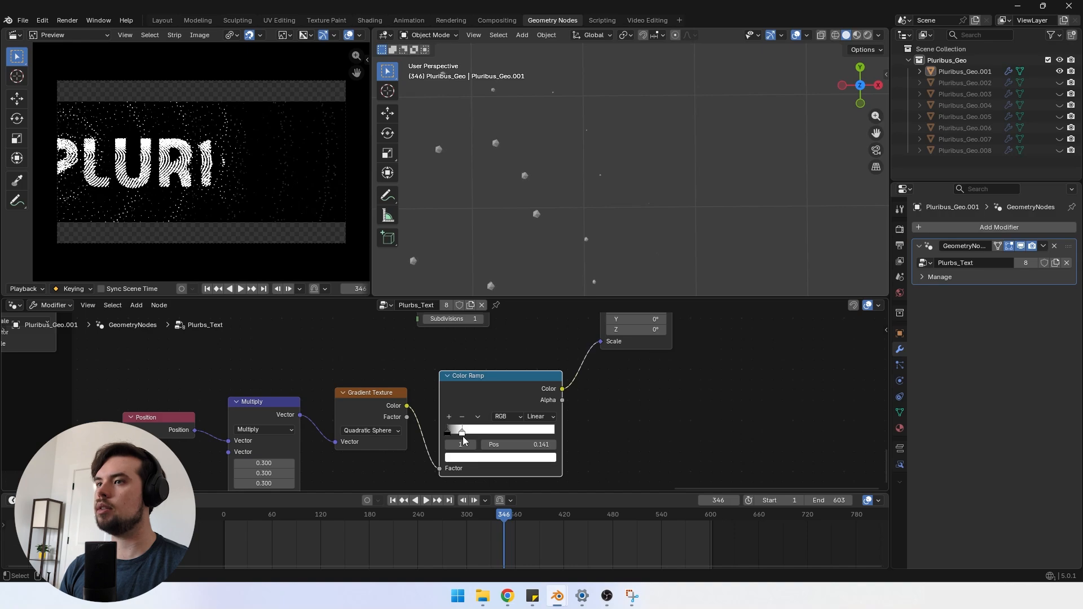
pyautogui.scroll(-5, 522, 177)
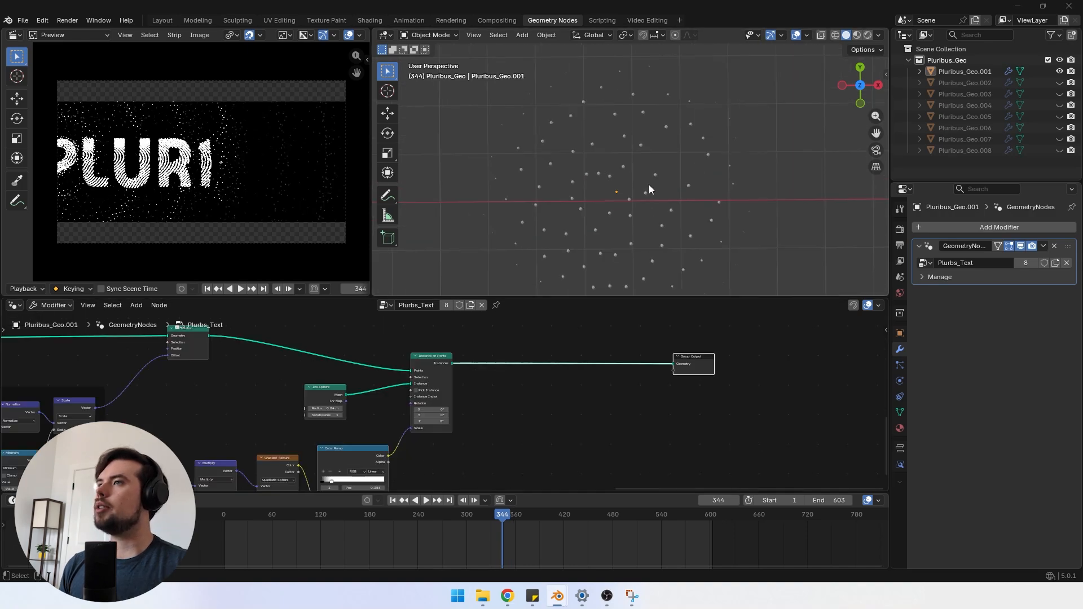
# Step: Insert a Realize Instances node between Instance on Points and the Group Output
pyautogui.moveTo(460, 357); pyautogui.dragTo(525, 383)
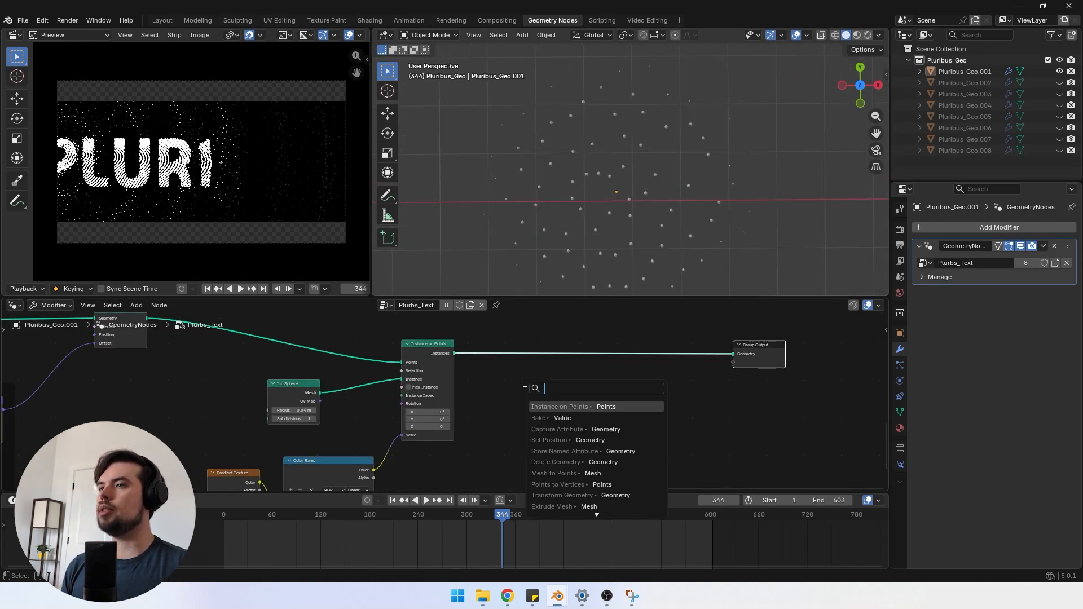
pyautogui.write('realiz')
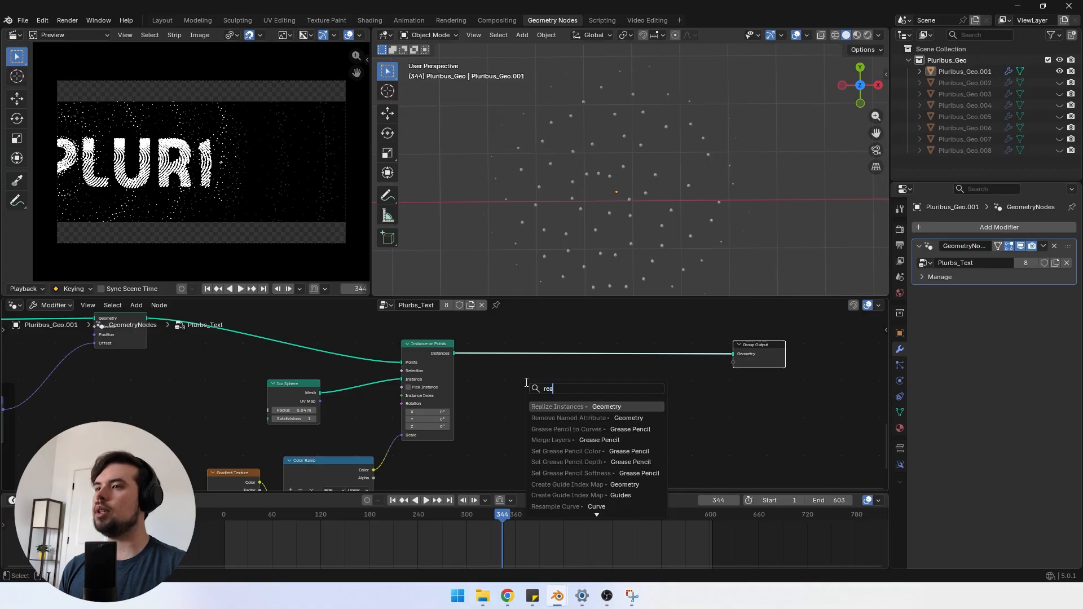
pyautogui.click(565, 410)
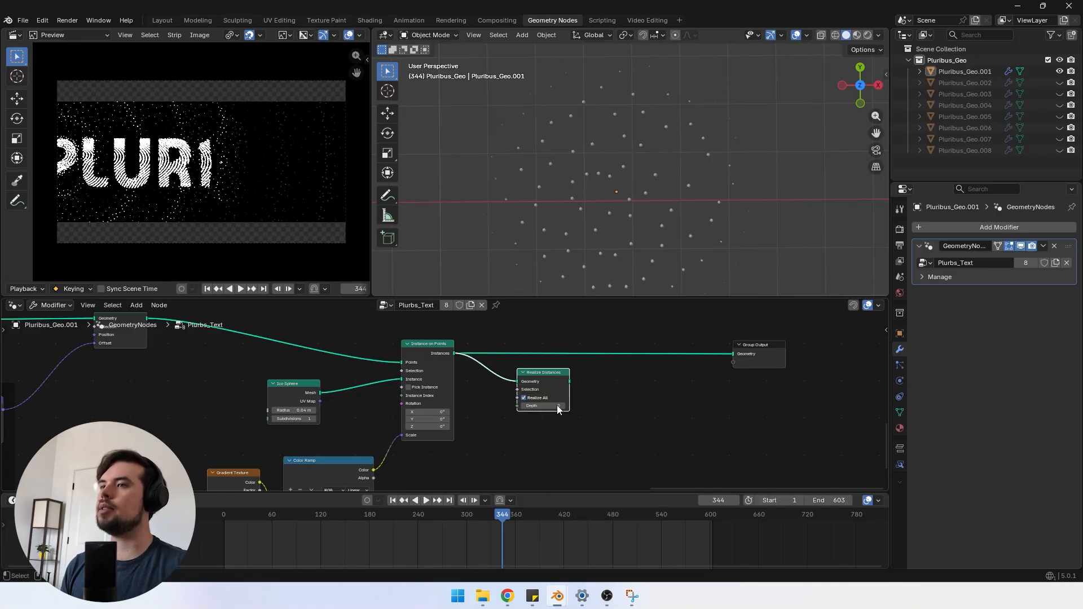
pyautogui.click(449, 370)
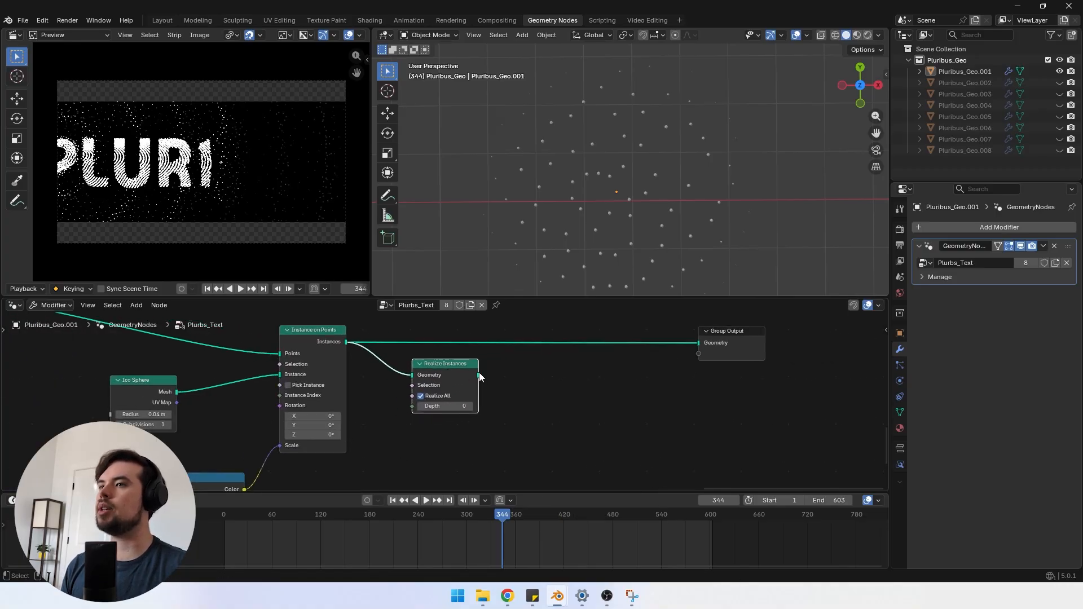
pyautogui.moveTo(662, 343); pyautogui.dragTo(699, 343)
pyautogui.moveTo(672, 421); pyautogui.dragTo(551, 431, button='middle')
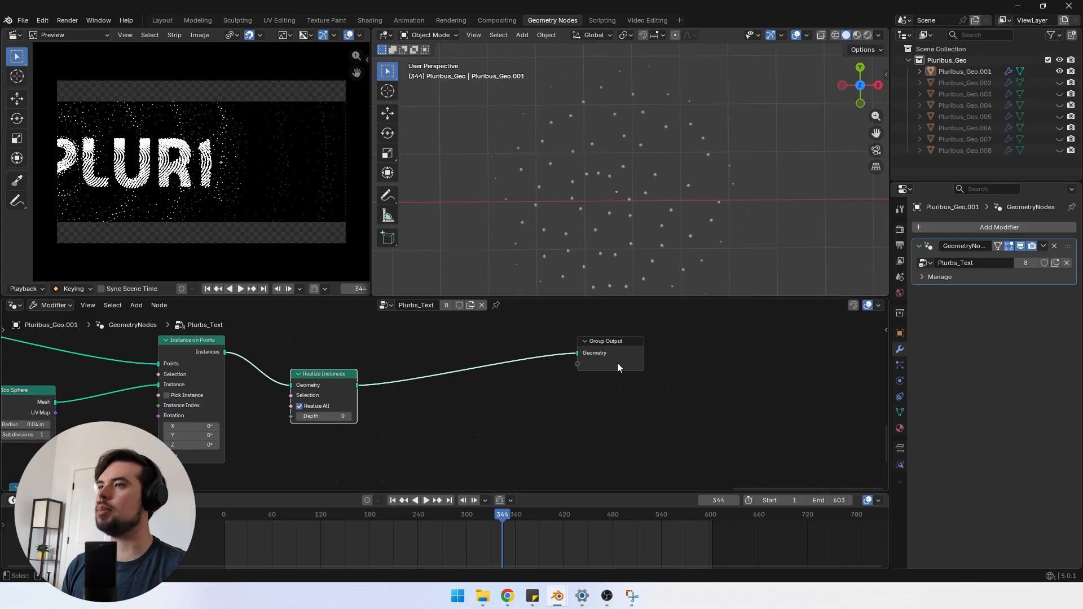
# Step: Move the Group Output farther along and insert a Set Material node between Realize Instances and it
pyautogui.moveTo(618, 363); pyautogui.dragTo(744, 376)
pyautogui.click(744, 375)
pyautogui.moveTo(357, 385); pyautogui.dragTo(483, 409)
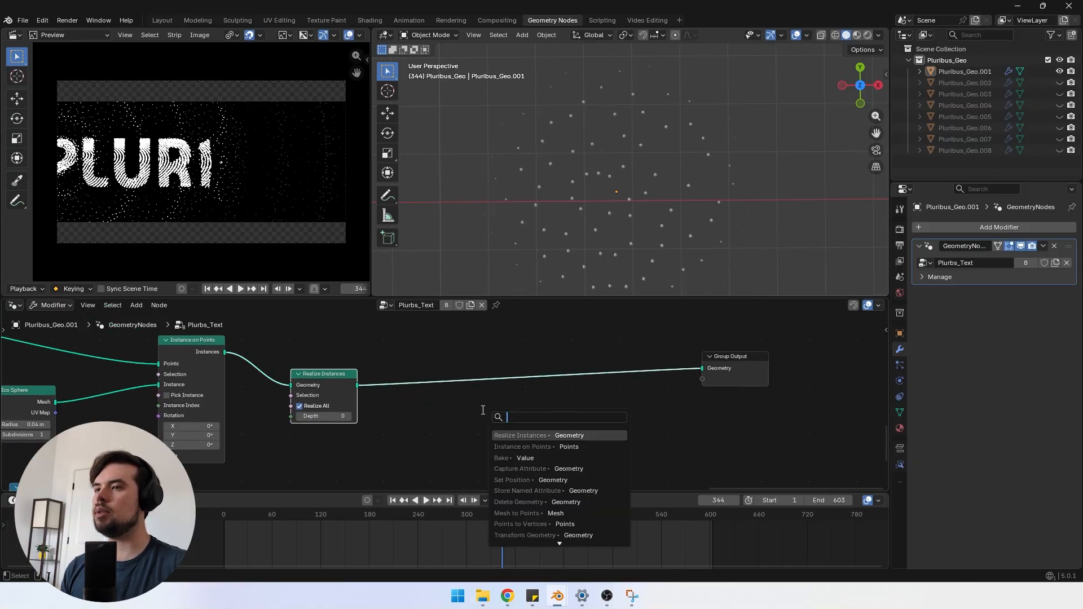
pyautogui.write('mate')
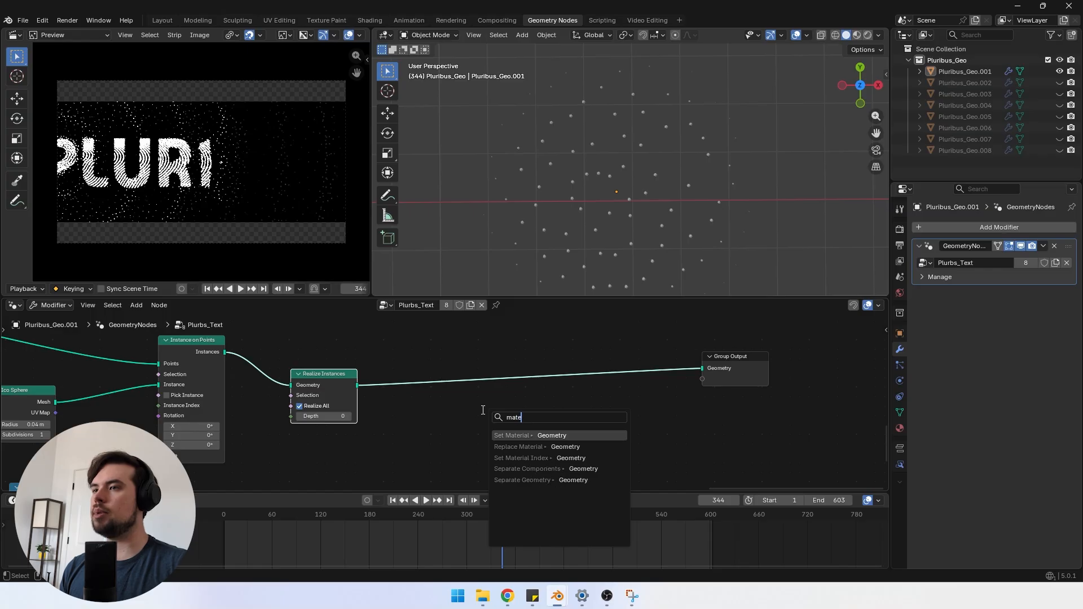
pyautogui.click(531, 435)
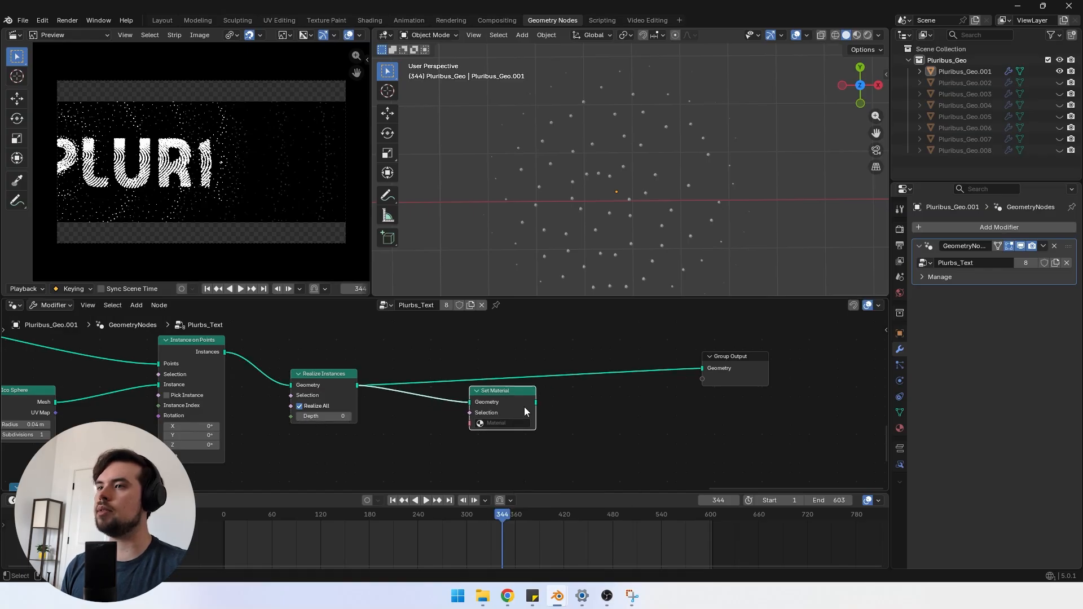
pyautogui.moveTo(698, 370); pyautogui.dragTo(702, 368)
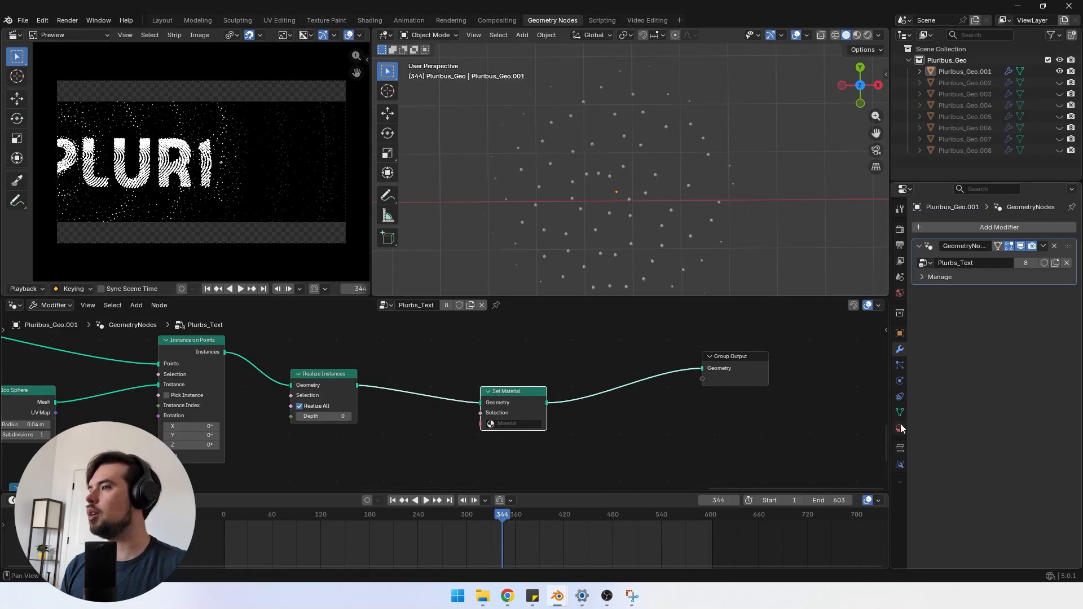
# Step: Create a new material named Emission.001 and set its surface shader to Emission
pyautogui.click(901, 428)
pyautogui.click(957, 274)
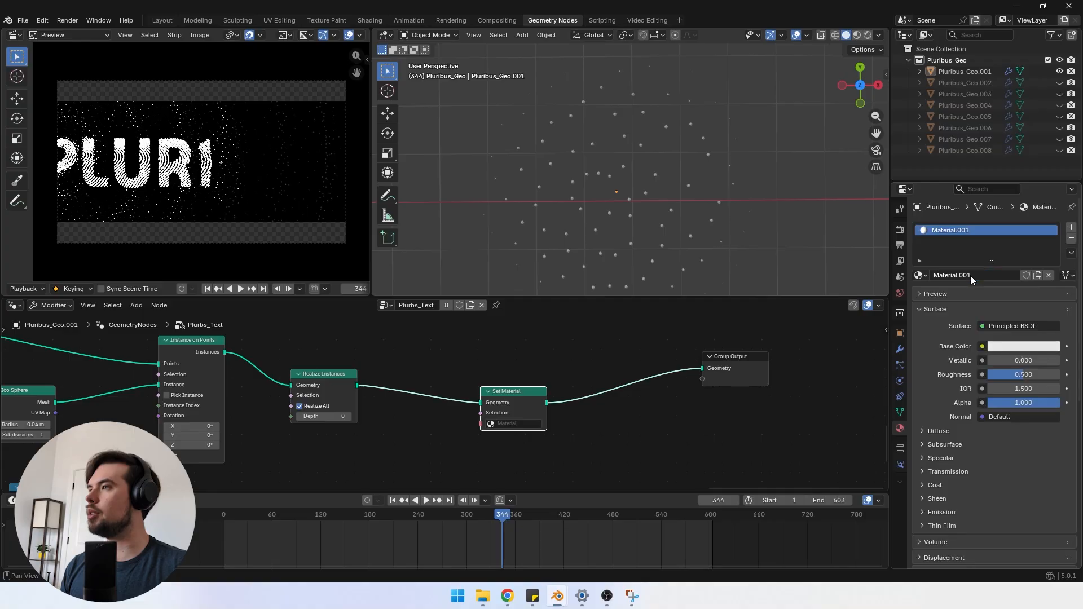
pyautogui.click(961, 275)
pyautogui.write('Em')
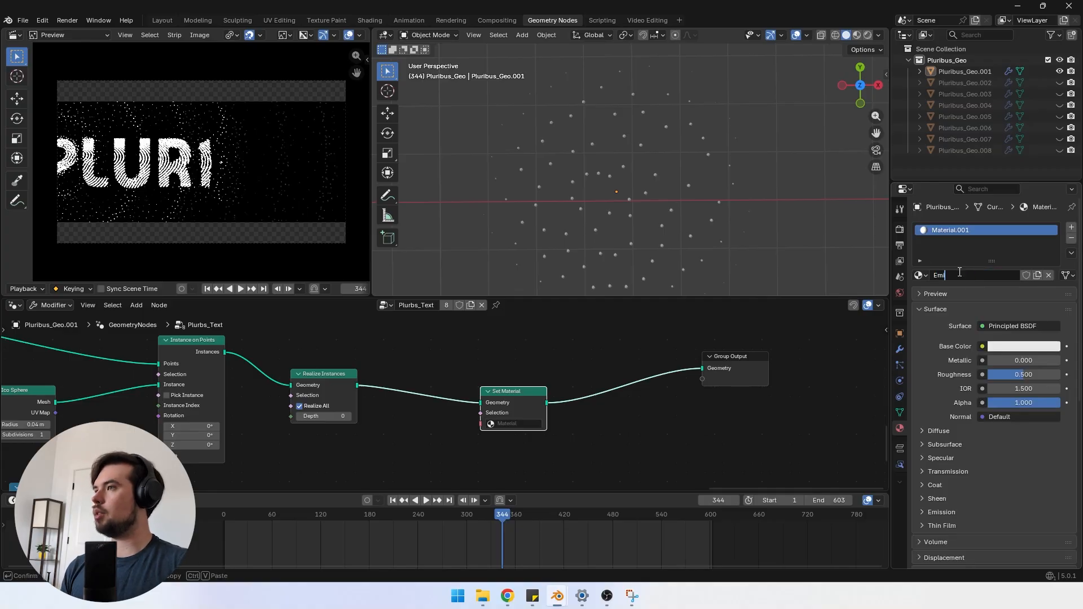
pyautogui.write('ission.00')
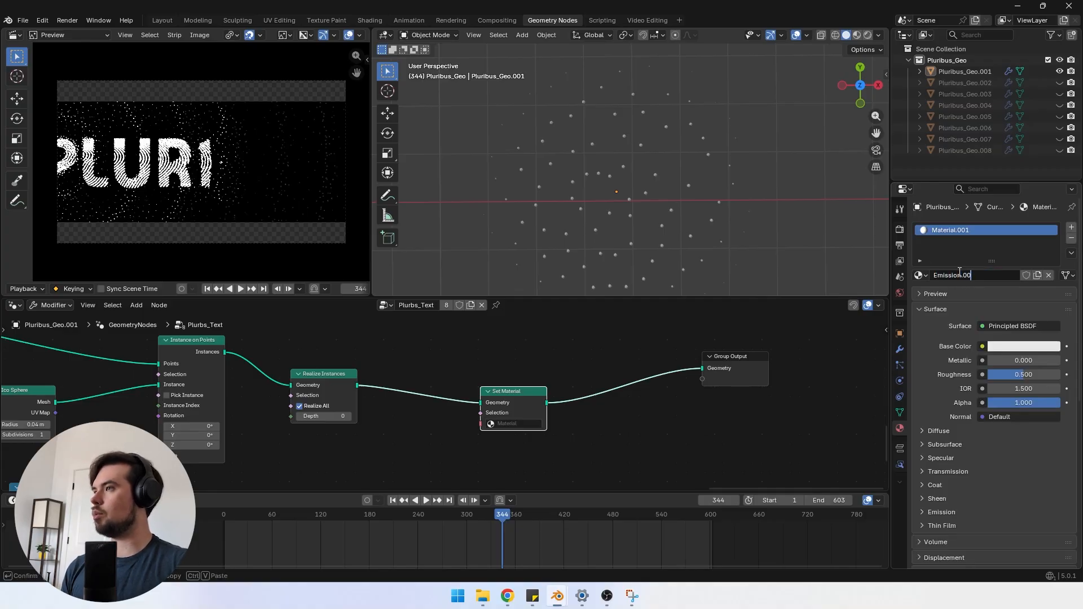
pyautogui.write('1')
pyautogui.press('Return')
pyautogui.click(988, 327)
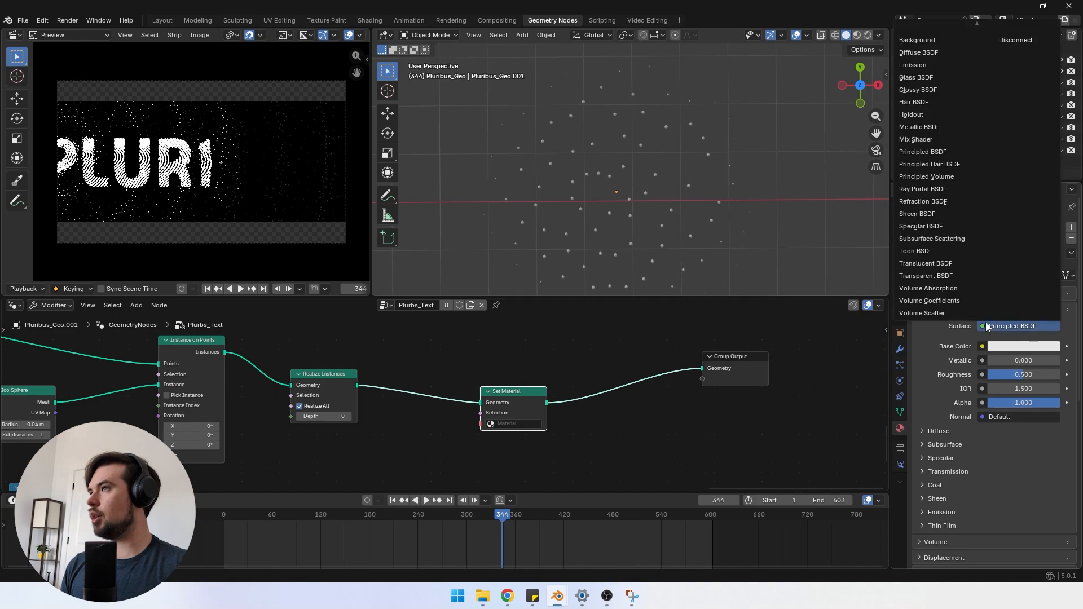
pyautogui.click(936, 77)
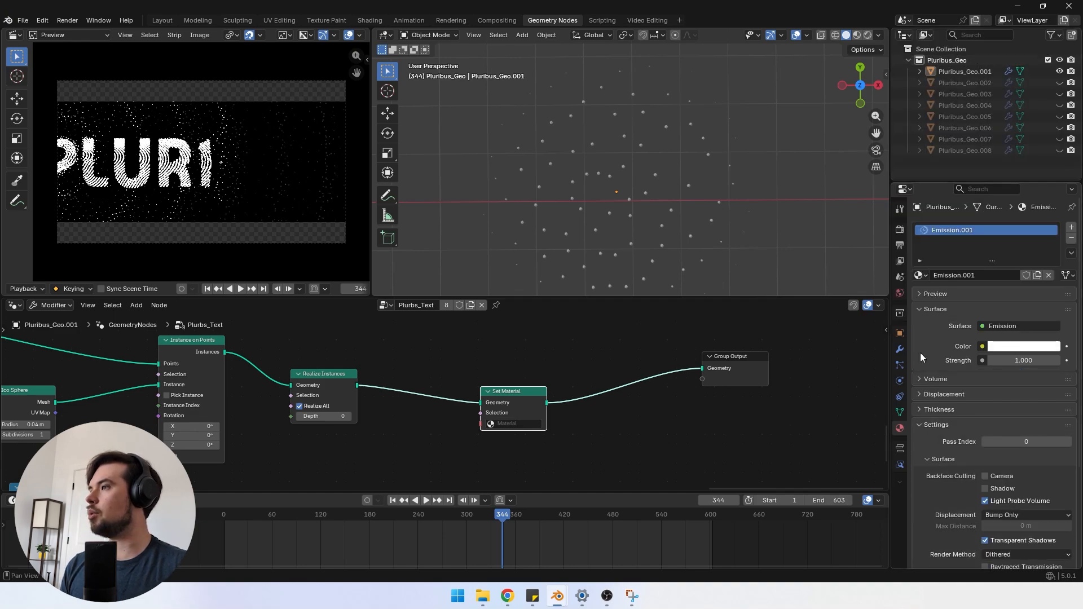
# Step: Assign the Emission.001 material in the Set Material node and align the node with its neighbours
pyautogui.click(498, 423)
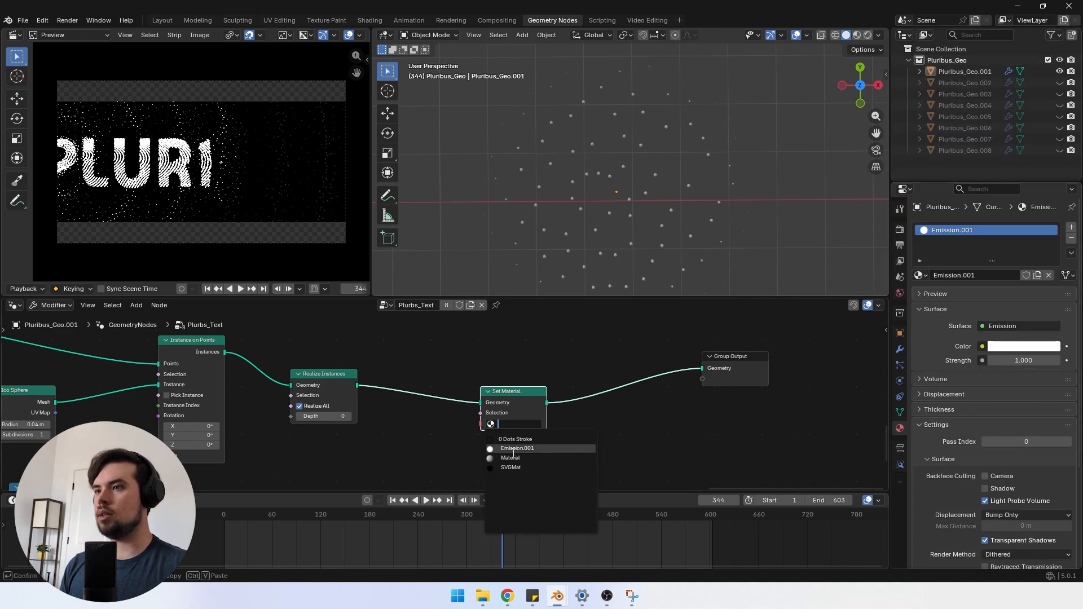
pyautogui.click(510, 449)
pyautogui.moveTo(510, 390); pyautogui.dragTo(505, 382)
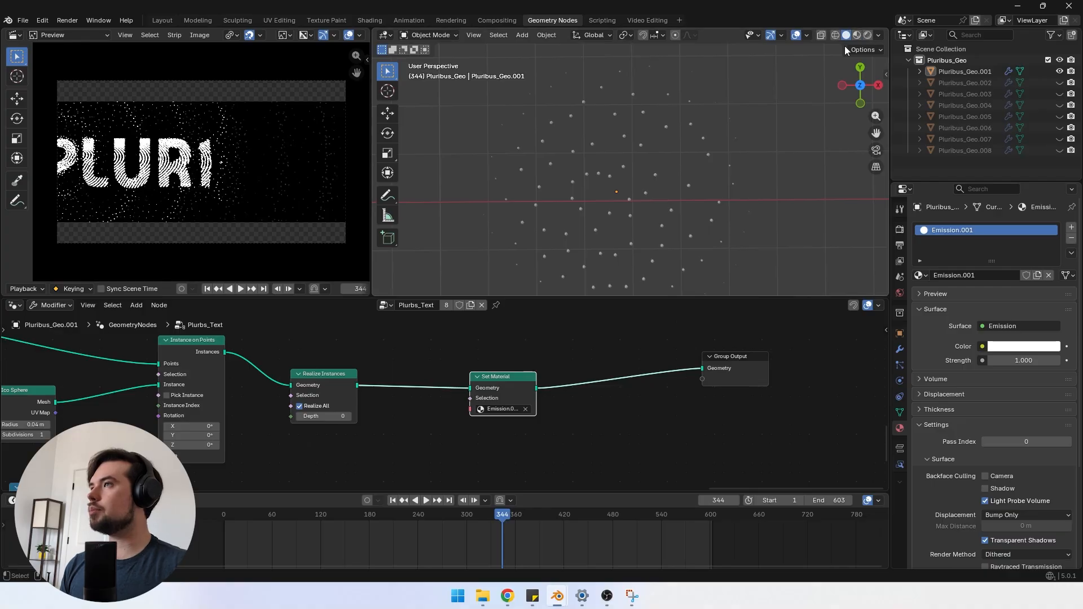
# Step: Preview the glowing particles in rendered shading with overlays hidden and scrub to an earlier frame
pyautogui.click(867, 36)
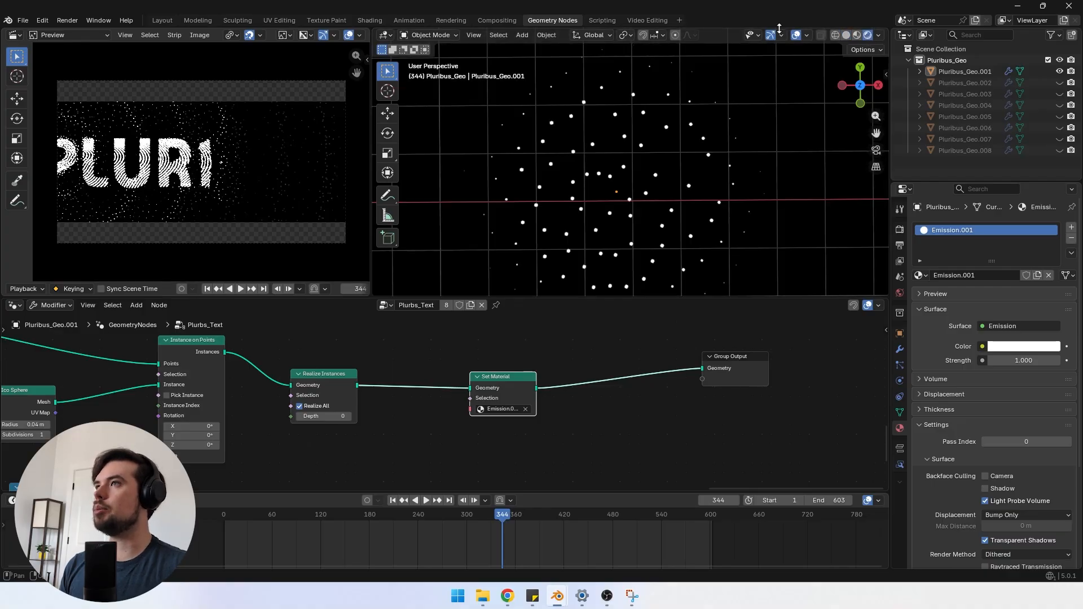
pyautogui.click(796, 35)
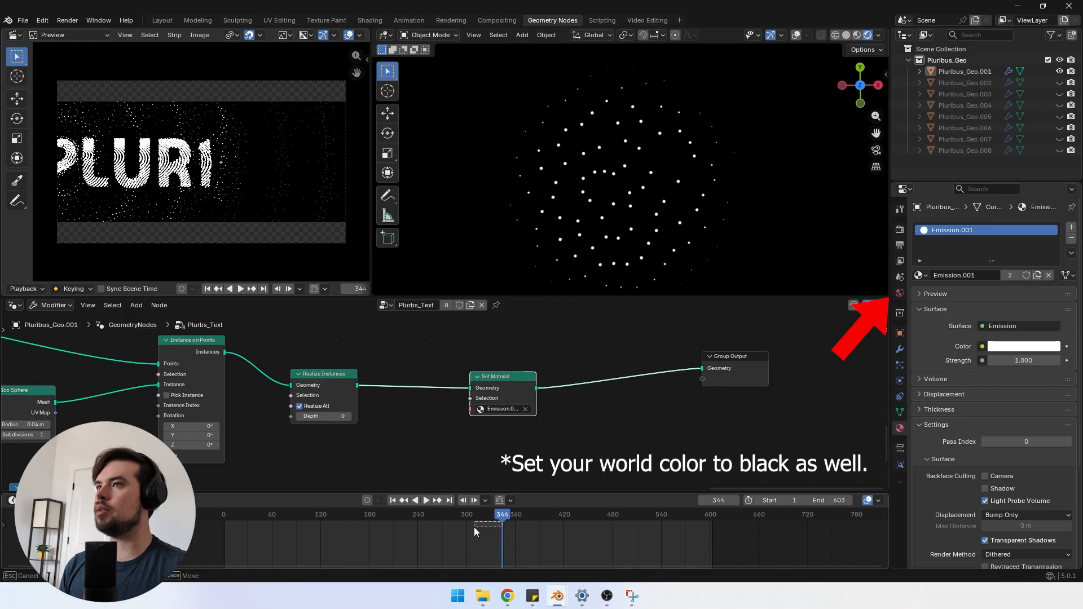
pyautogui.click(459, 519)
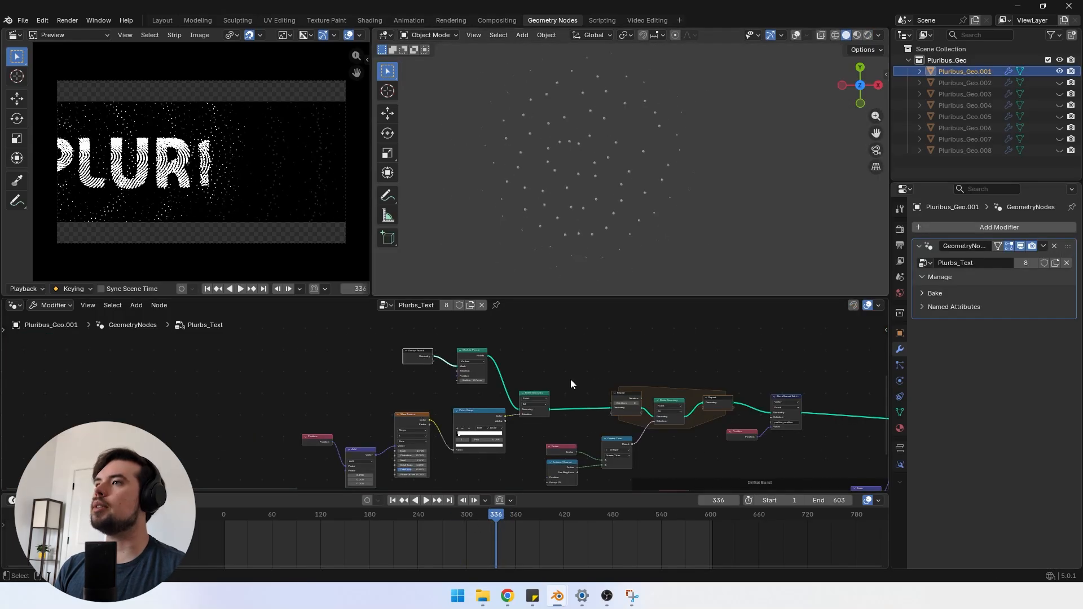
# Step: Set the Minimum node's limiting Value in the Re-assemble frame to 6.200
pyautogui.scroll(-4, 571, 384)
pyautogui.moveTo(729, 389); pyautogui.dragTo(392, 321, button='middle')
pyautogui.scroll(7, 586, 404)
pyautogui.moveTo(593, 406); pyautogui.dragTo(455, 415, button='middle')
pyautogui.moveTo(643, 416); pyautogui.dragTo(301, 418, button='middle')
pyautogui.moveTo(605, 421); pyautogui.dragTo(452, 409, button='middle')
pyautogui.scroll(2, 451, 409)
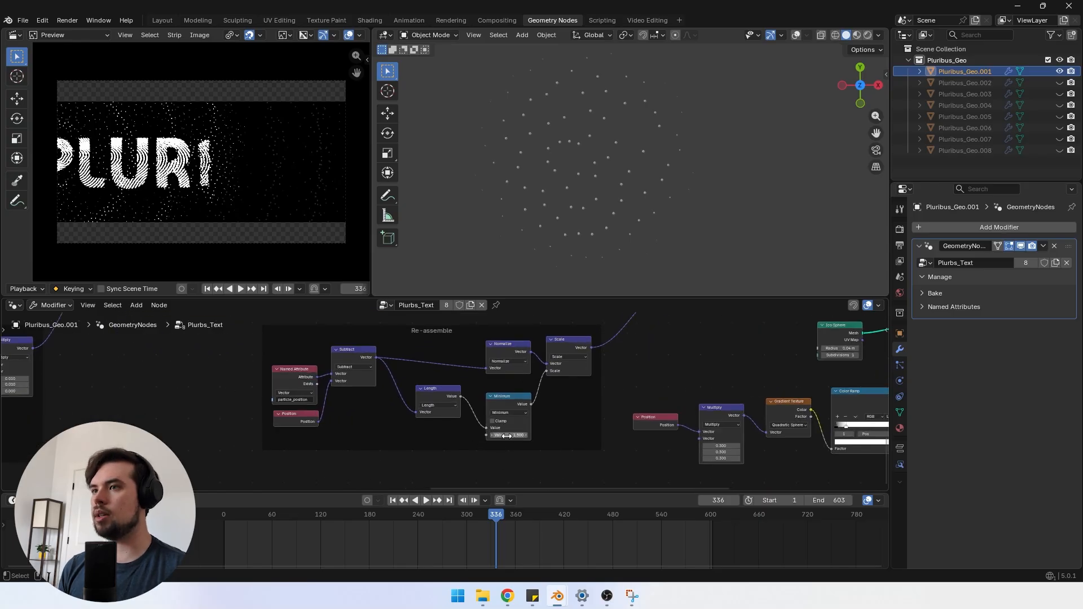
pyautogui.moveTo(509, 435)
pyautogui.mouseDown()
pyautogui.moveTo(564, 435)
pyautogui.moveTo(503, 434)
pyautogui.mouseUp()
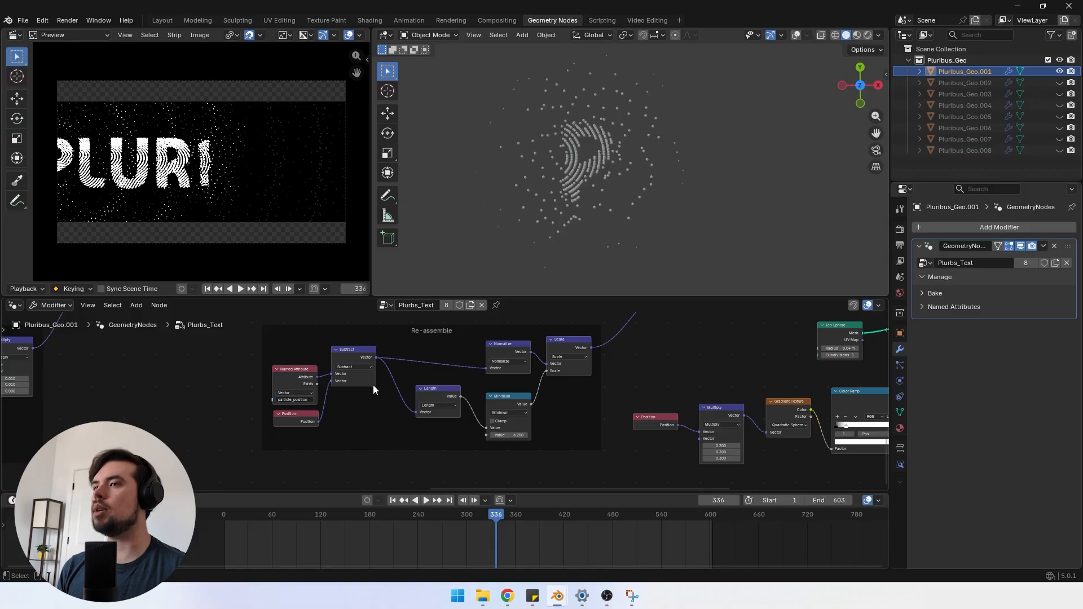
# Step: Duplicate the Group Input node from the start of the tree and bring the copy near the Re-assemble frame
pyautogui.scroll(-5, 373, 389)
pyautogui.moveTo(175, 381); pyautogui.dragTo(623, 420, button='middle')
pyautogui.moveTo(456, 396); pyautogui.dragTo(747, 414, button='middle')
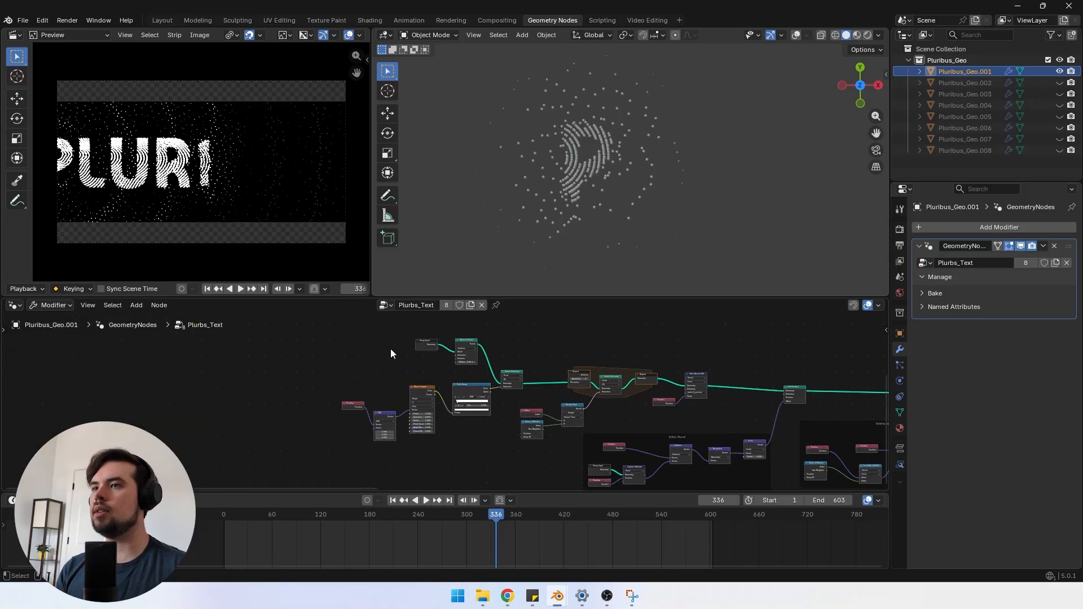
pyautogui.press('g')
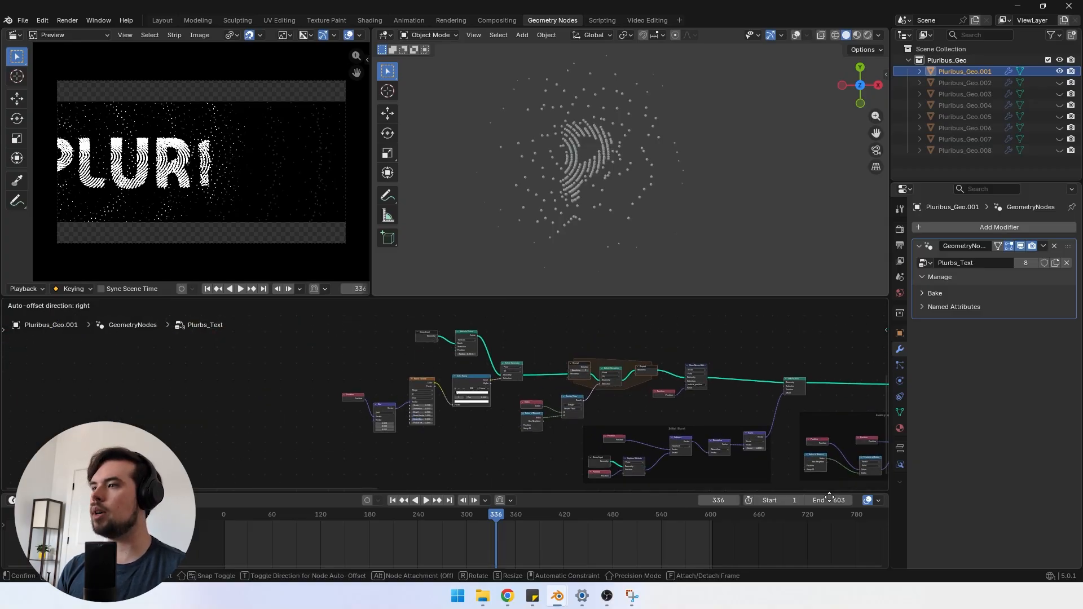
pyautogui.click(825, 445)
pyautogui.moveTo(825, 446); pyautogui.dragTo(276, 446, button='middle')
pyautogui.scroll(3, 282, 449)
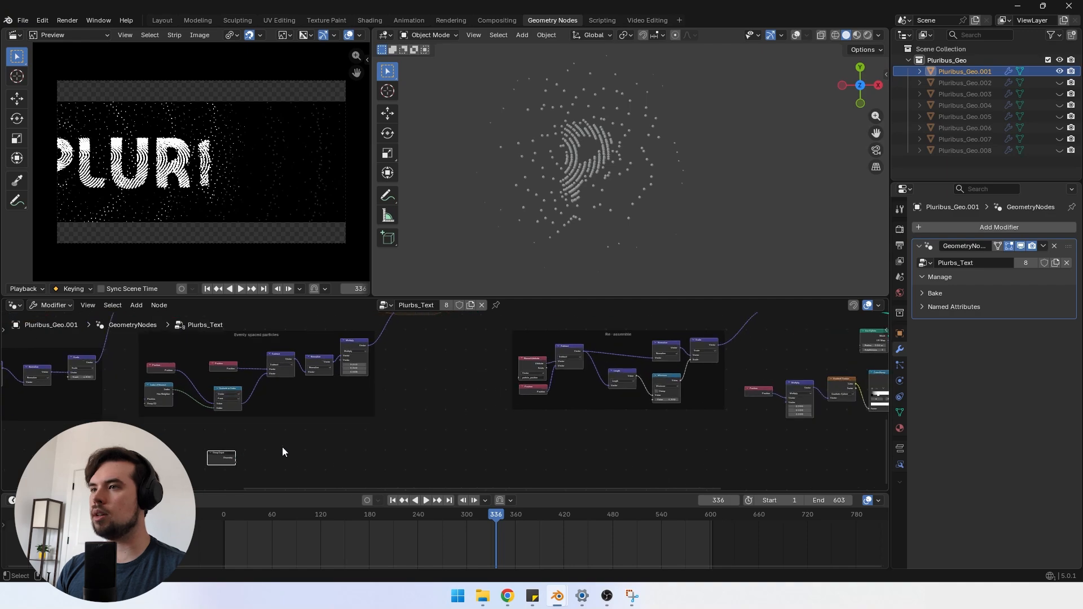
pyautogui.press('g')
pyautogui.click(715, 412)
# Step: Place the Group Input copy beside the Minimum node and link its empty socket to Minimum's second Value input
pyautogui.moveTo(628, 409); pyautogui.dragTo(500, 412, button='middle')
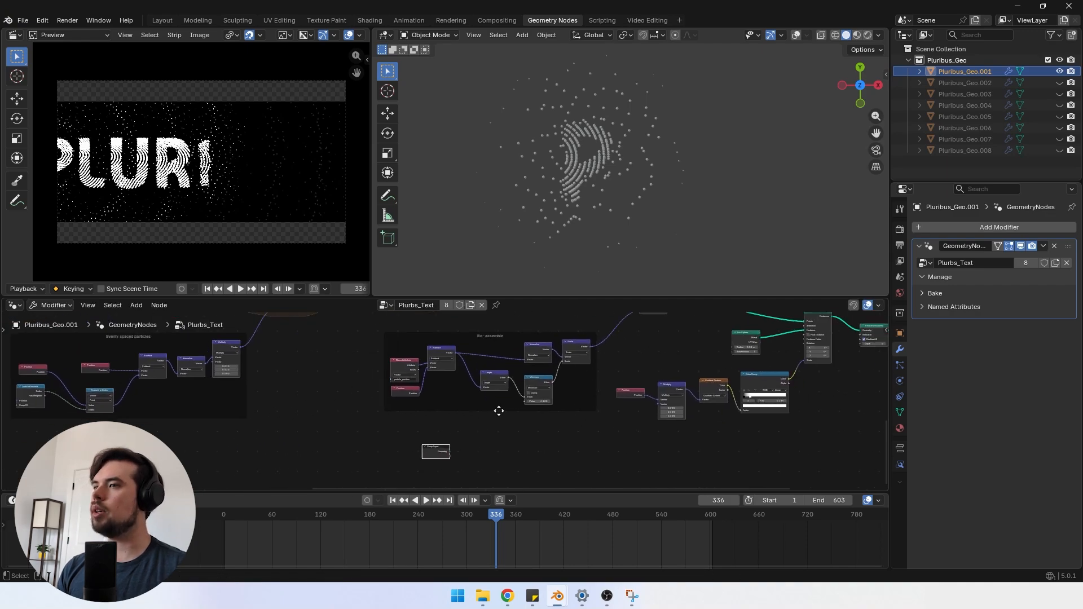
pyautogui.scroll(6, 500, 411)
pyautogui.press('g')
pyautogui.scroll(2, 449, 412)
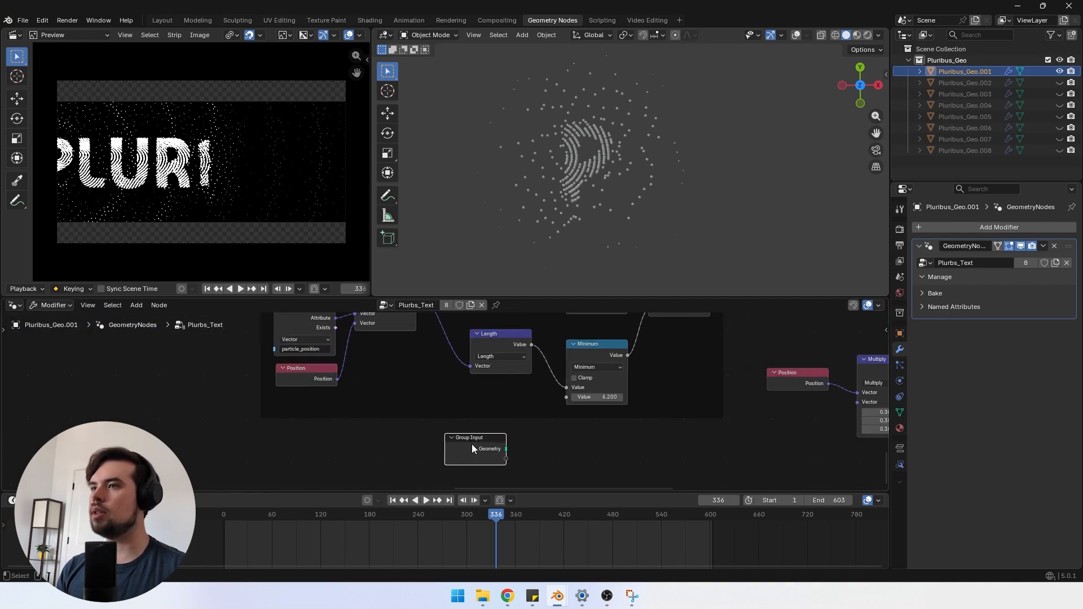
pyautogui.click(501, 395)
pyautogui.moveTo(529, 416); pyautogui.dragTo(560, 402)
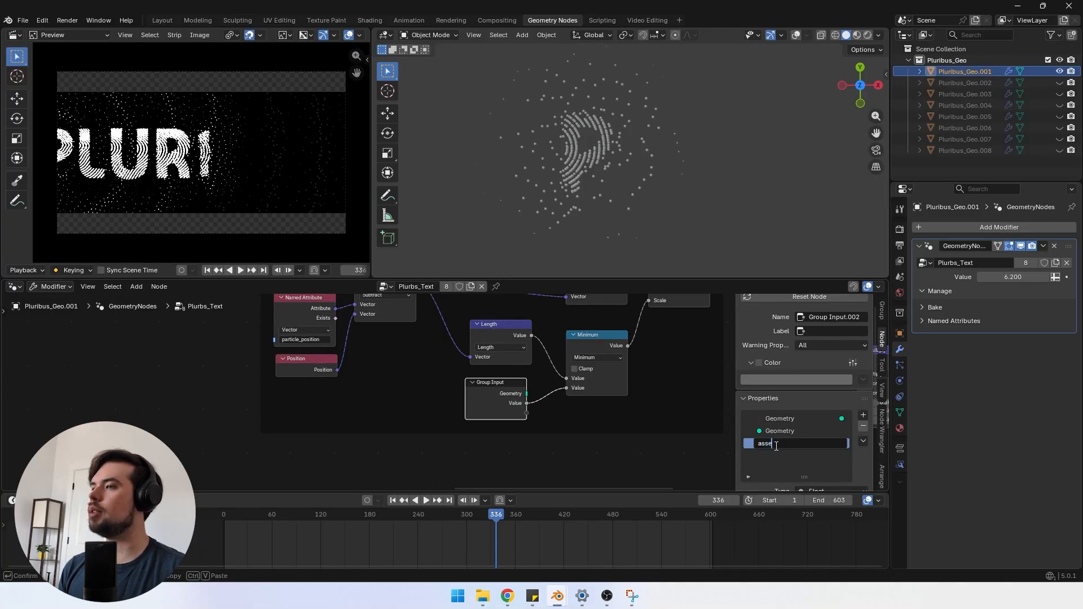
# Step: Rename the exposed float input of the node group to assemble and set it to 3.870 on Pluribus_Geo.001
pyautogui.press('Return')
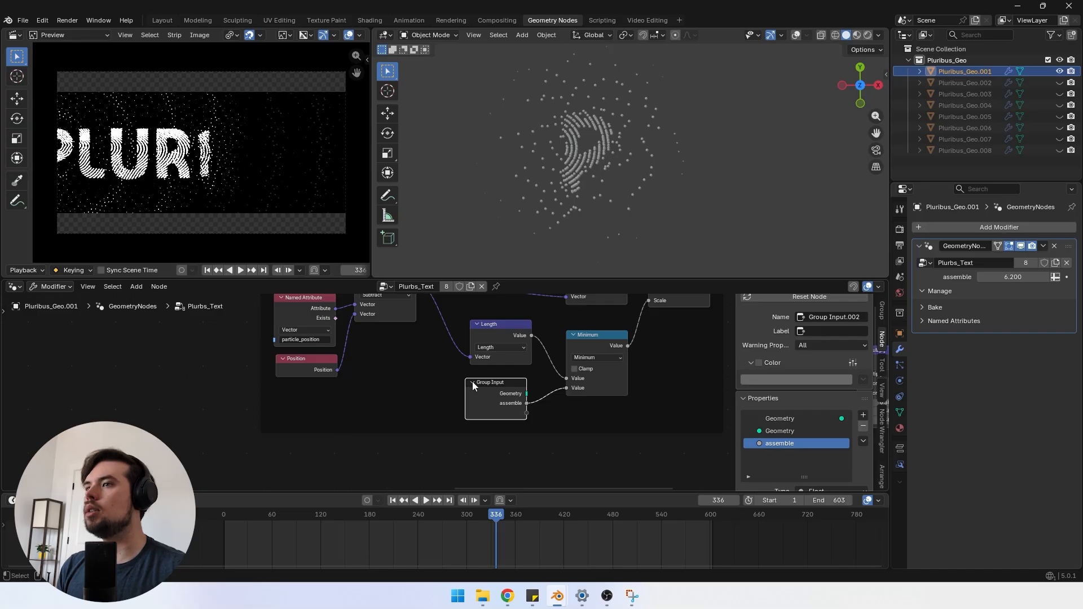
pyautogui.scroll(-2, 474, 383)
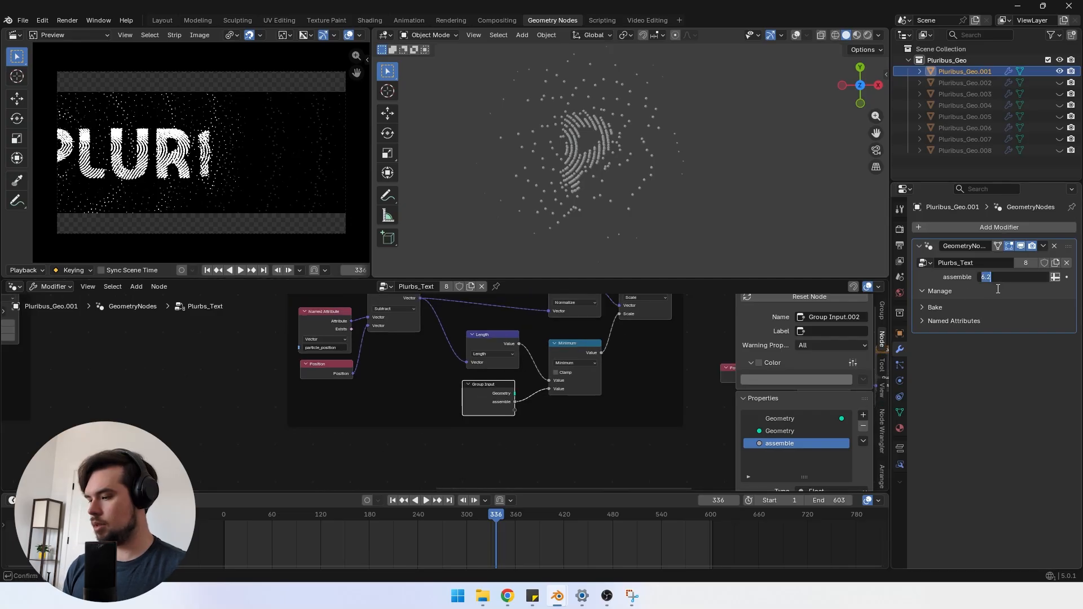
pyautogui.press('Return')
pyautogui.moveTo(1003, 277); pyautogui.dragTo(1064, 278)
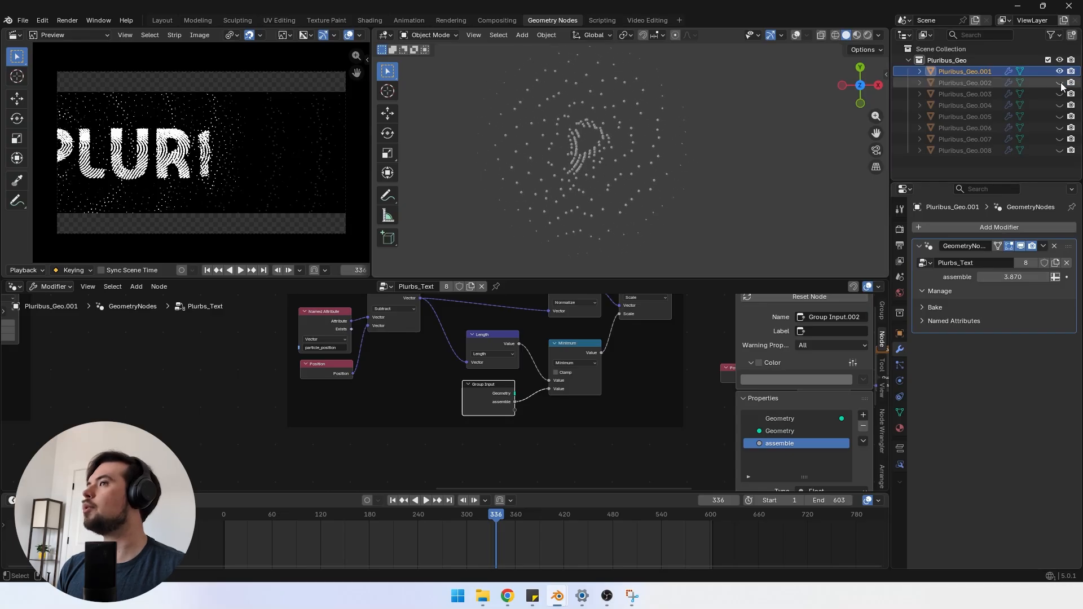
# Step: Show Pluribus_Geo.002 through Pluribus_Geo.005 in the viewport and try adjusting the assemble value of Pluribus_Geo.004
pyautogui.moveTo(1060, 83); pyautogui.dragTo(1060, 116)
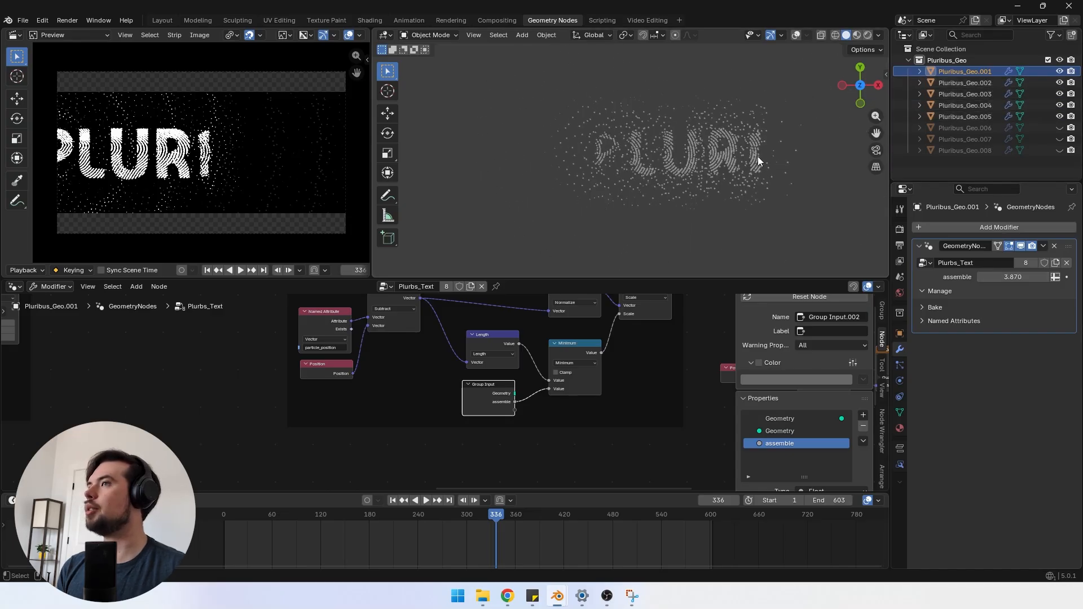
pyautogui.scroll(1, 715, 155)
pyautogui.keyDown('shift'); pyautogui.moveTo(716, 156); pyautogui.dragTo(631, 164, button='middle'); pyautogui.keyUp('shift')
pyautogui.click(631, 164)
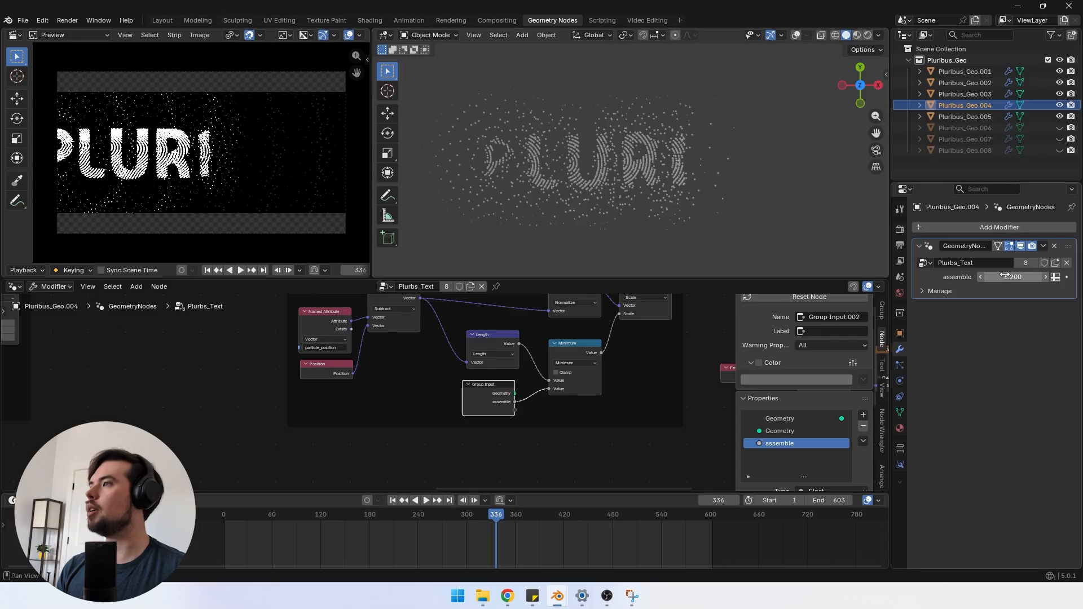
pyautogui.moveTo(1005, 276)
pyautogui.mouseDown()
pyautogui.moveTo(981, 276)
pyautogui.moveTo(1021, 276)
pyautogui.mouseUp()
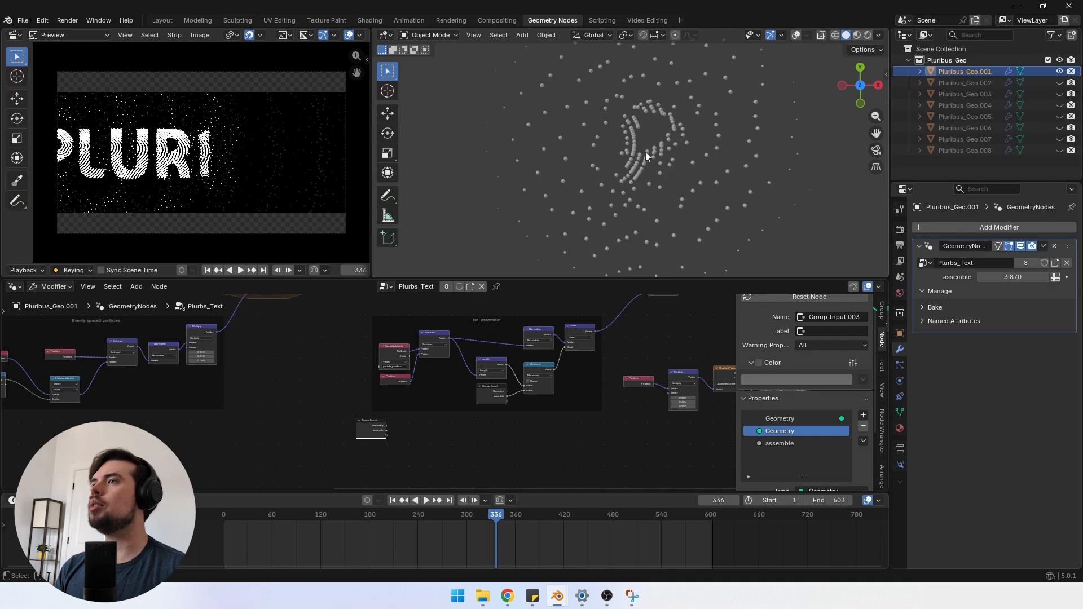
# Step: Move the loose Group Input copy away from the Re-assemble frame to beside the Initial Burst frame
pyautogui.scroll(2, 646, 152)
pyautogui.keyDown('shift'); pyautogui.moveTo(645, 152); pyautogui.dragTo(588, 191, button='middle'); pyautogui.keyUp('shift')
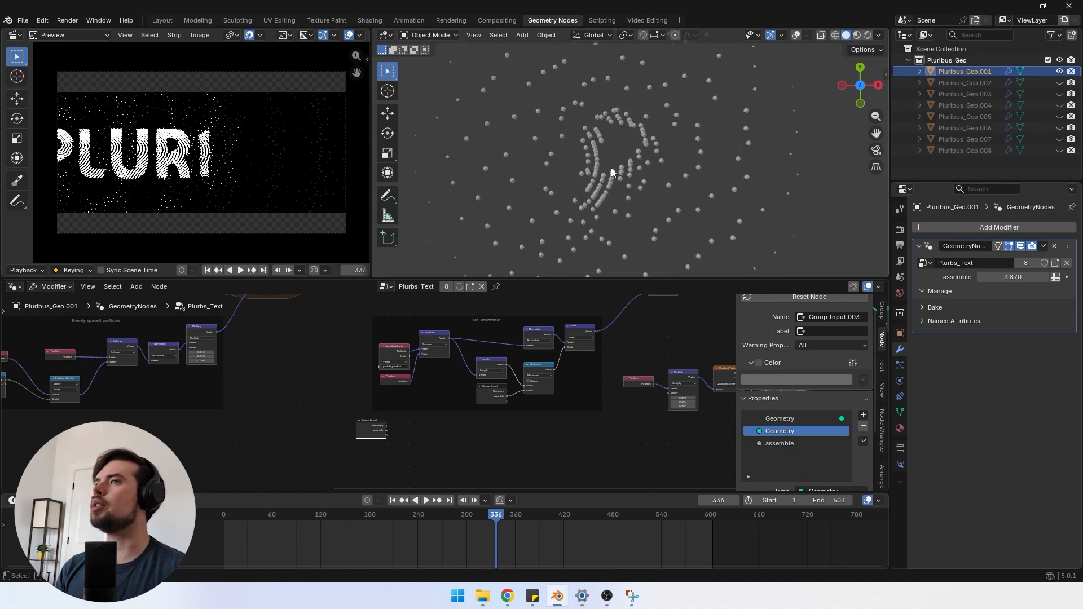
pyautogui.scroll(-3, 609, 187)
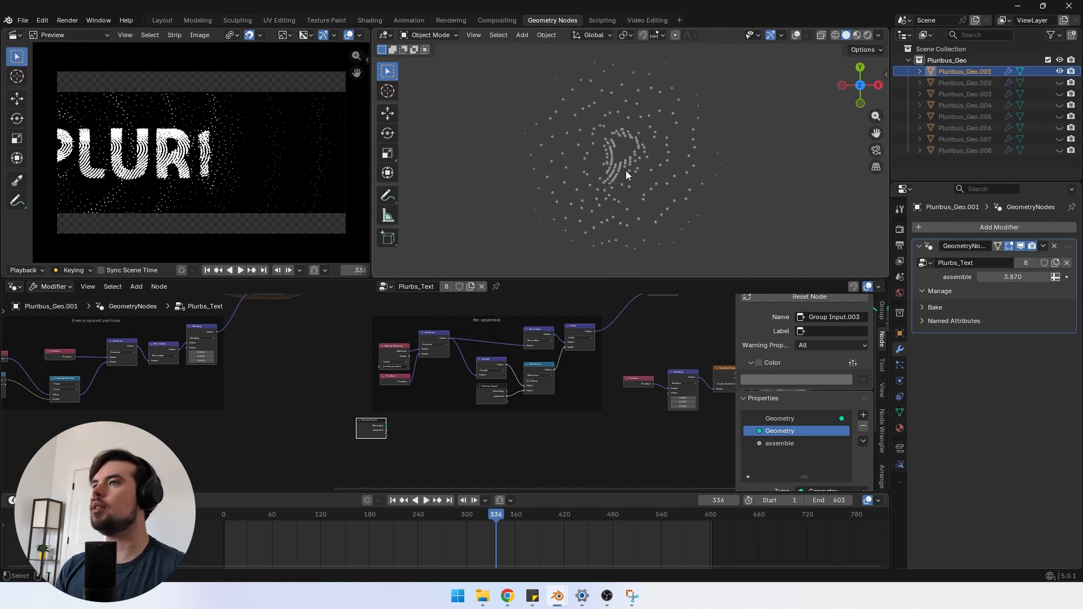
pyautogui.moveTo(374, 432); pyautogui.dragTo(330, 435)
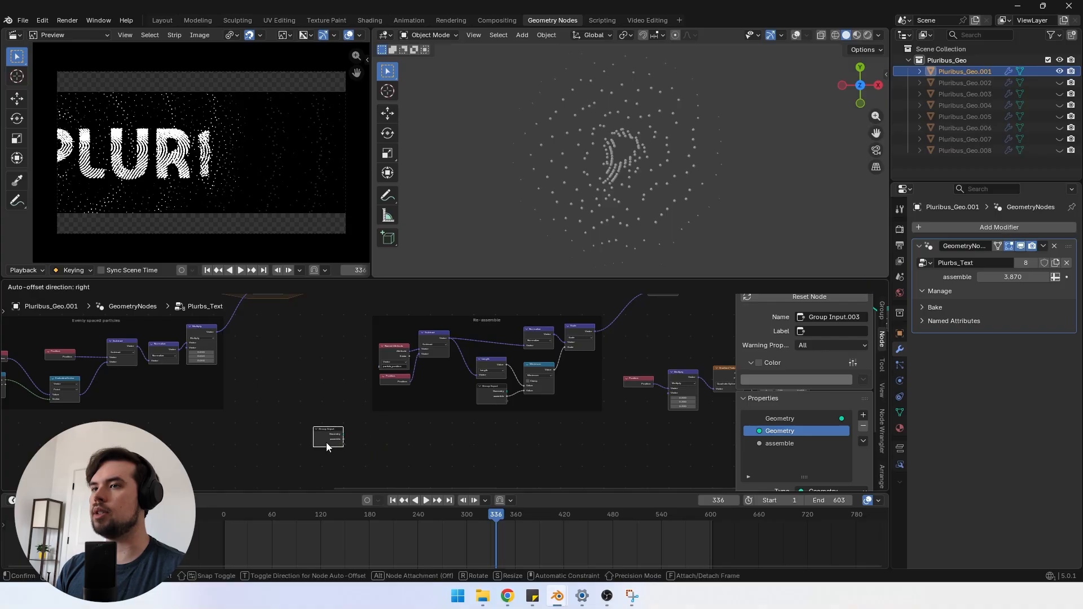
pyautogui.moveTo(318, 409); pyautogui.dragTo(747, 428, button='middle')
pyautogui.scroll(3, 476, 397)
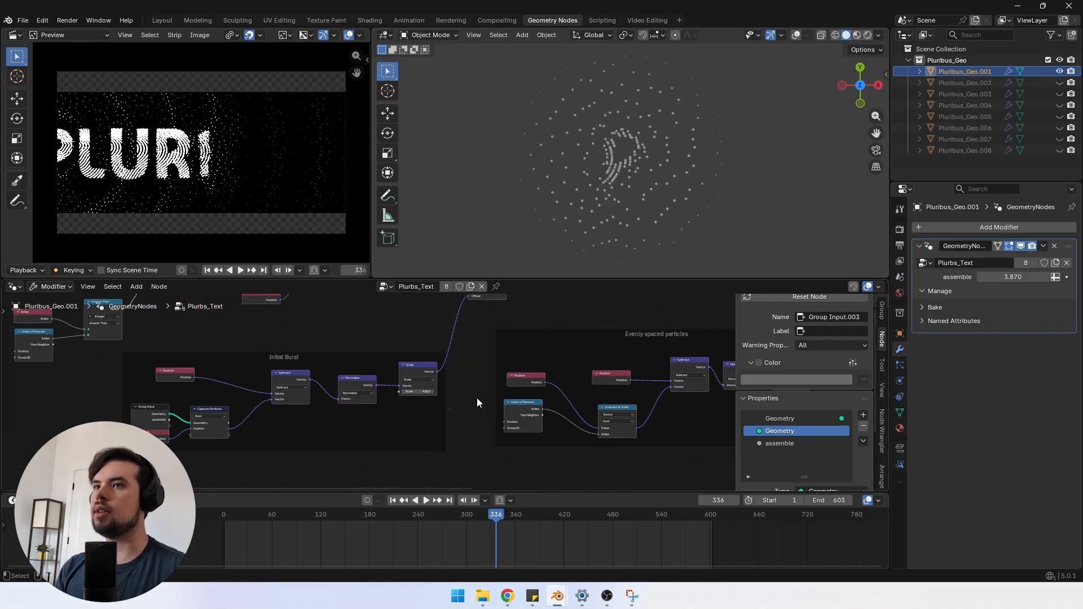
pyautogui.moveTo(452, 402); pyautogui.dragTo(490, 407, button='middle')
pyautogui.scroll(-6, 490, 407)
pyautogui.moveTo(655, 423); pyautogui.dragTo(469, 401, button='middle')
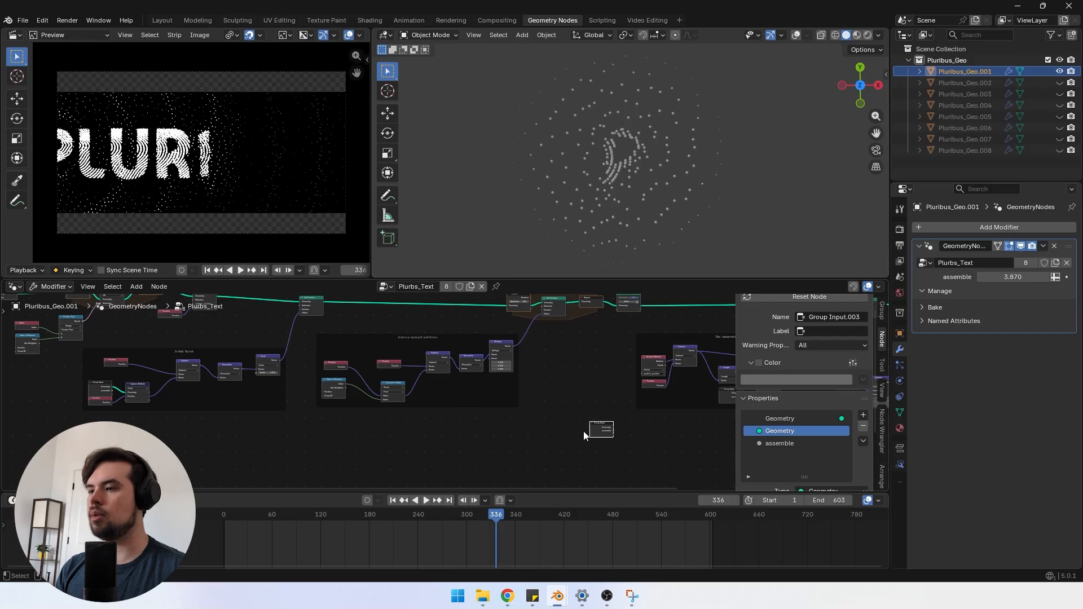
pyautogui.moveTo(584, 431); pyautogui.dragTo(660, 431, button='middle')
pyautogui.moveTo(671, 429); pyautogui.dragTo(199, 443)
pyautogui.scroll(5, 407, 417)
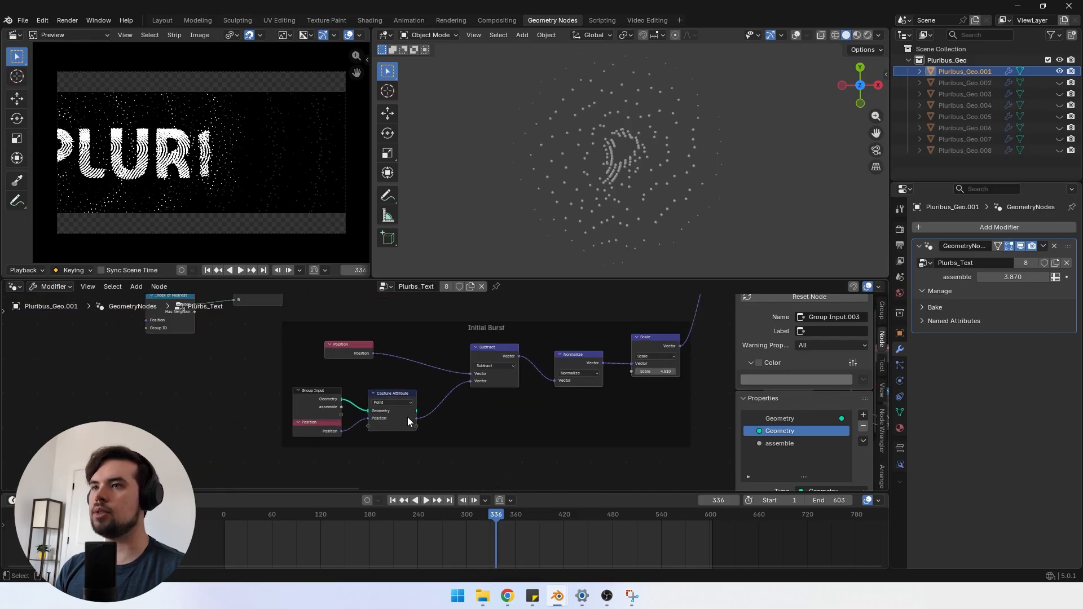
# Step: Insert a Vector Math Add node between the Position and Subtract nodes in the Initial Burst frame
pyautogui.moveTo(404, 369); pyautogui.dragTo(453, 361)
pyautogui.write('add')
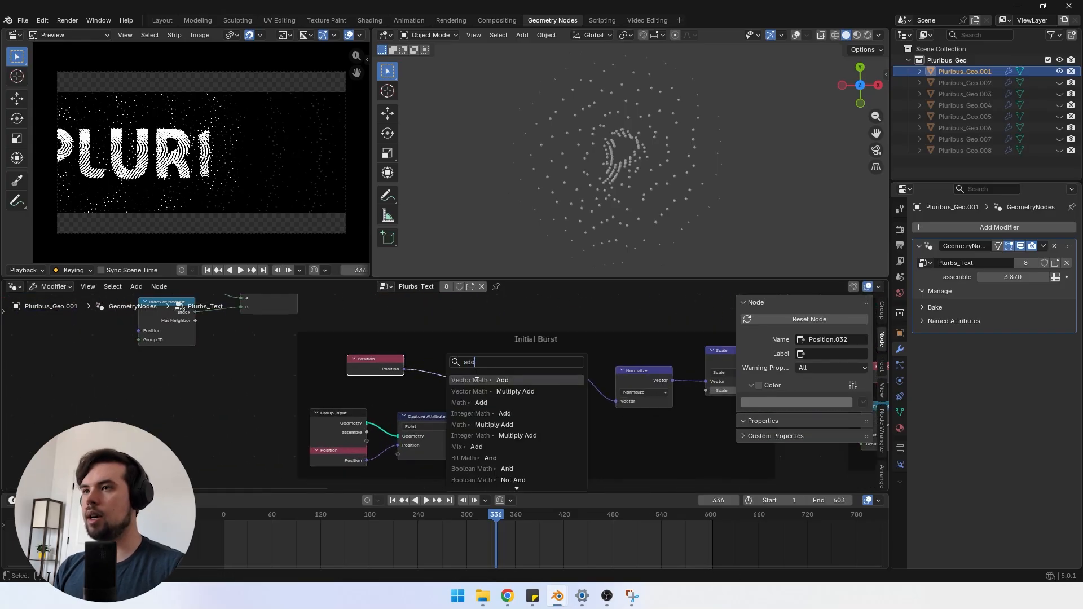
pyautogui.click(483, 380)
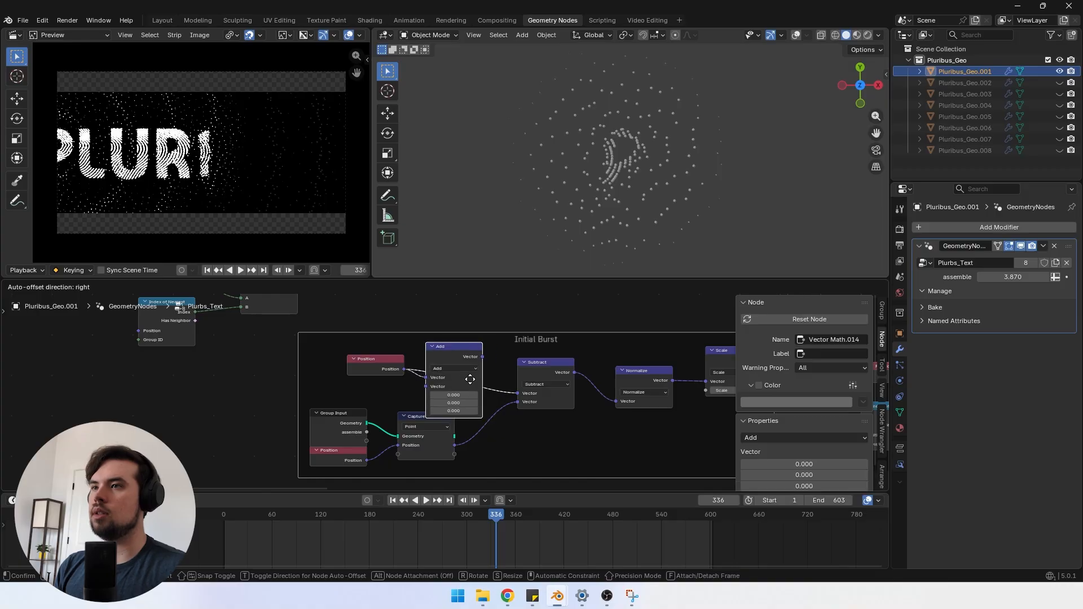
pyautogui.click(484, 362)
# Step: Delete the Bake node's baked data and set the Initial Burst Add node's X value to -0.100
pyautogui.hotkey('shift', 'a')
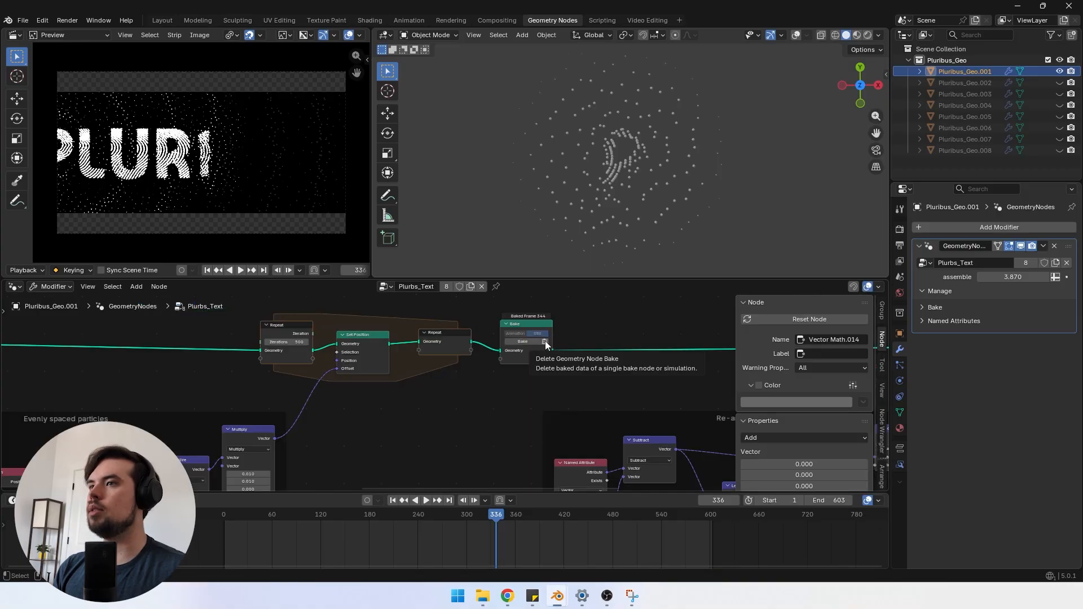
pyautogui.scroll(-4, 448, 391)
pyautogui.moveTo(333, 395); pyautogui.dragTo(598, 377, button='middle')
pyautogui.moveTo(226, 412); pyautogui.dragTo(554, 393, button='middle')
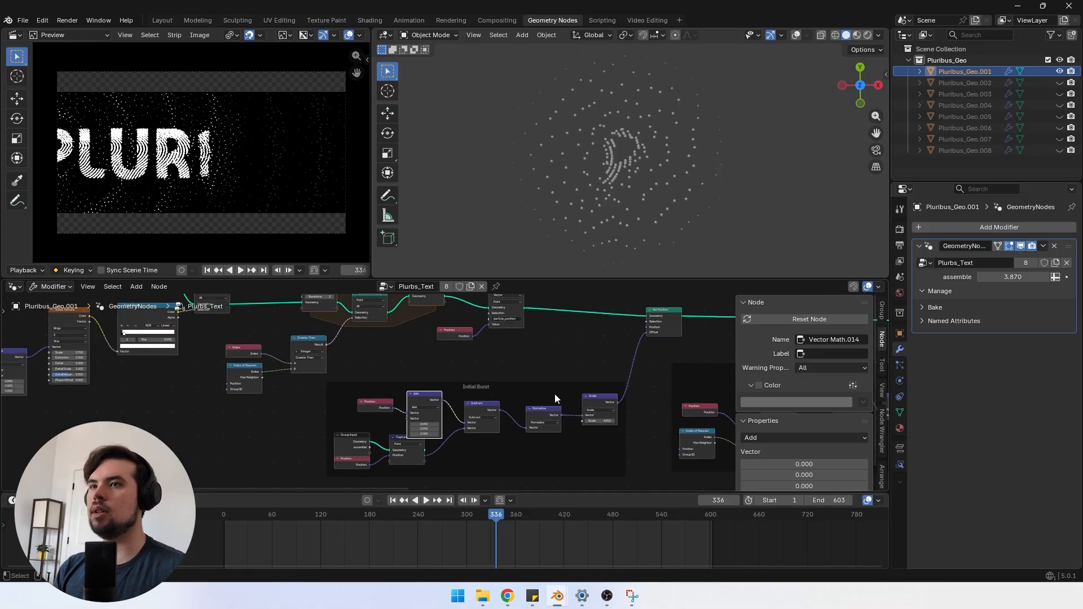
pyautogui.scroll(9, 445, 402)
pyautogui.moveTo(394, 447); pyautogui.dragTo(418, 394, button='middle')
pyautogui.moveTo(420, 401)
pyautogui.mouseDown()
pyautogui.moveTo(468, 401)
pyautogui.moveTo(414, 401)
pyautogui.moveTo(429, 402)
pyautogui.mouseUp()
pyautogui.scroll(-8, 429, 411)
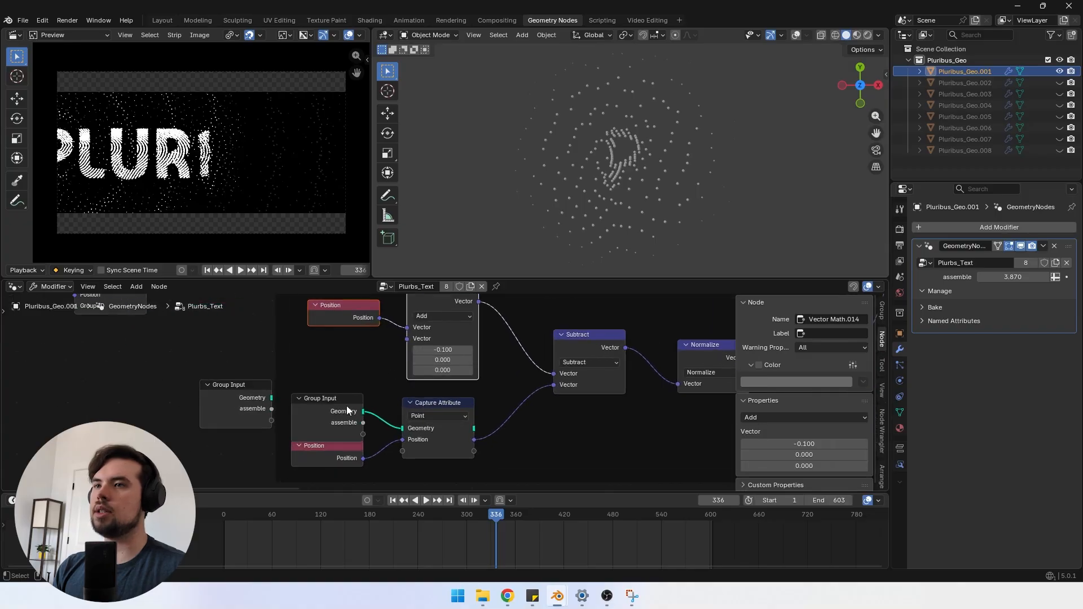
# Step: Expose the Add node's second vector through the Group Input in the Initial Burst frame and name it particle offset
pyautogui.moveTo(341, 404); pyautogui.dragTo(405, 339)
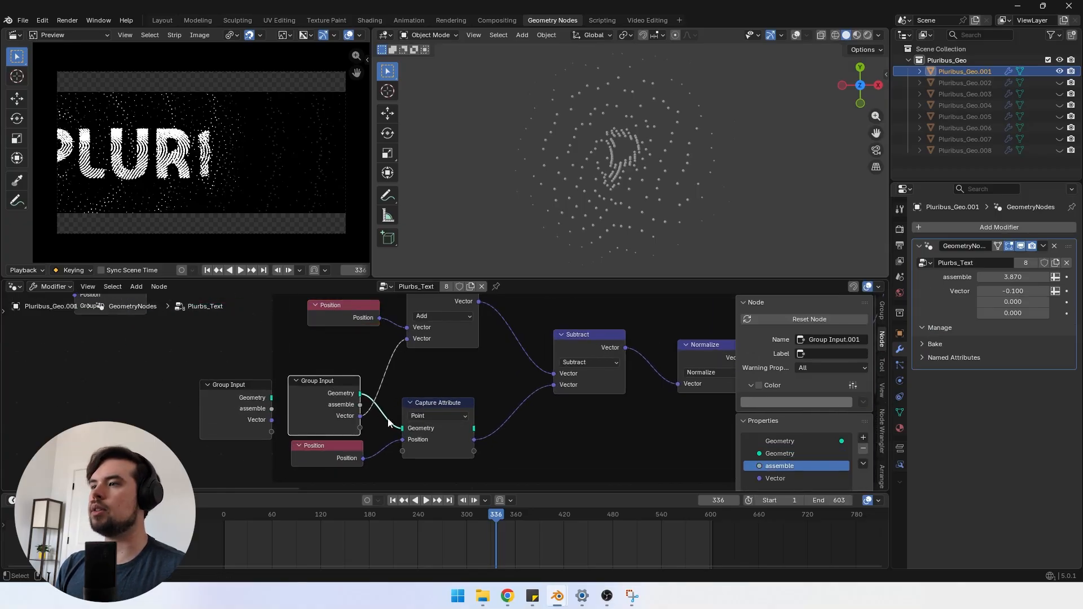
pyautogui.doubleClick(768, 478)
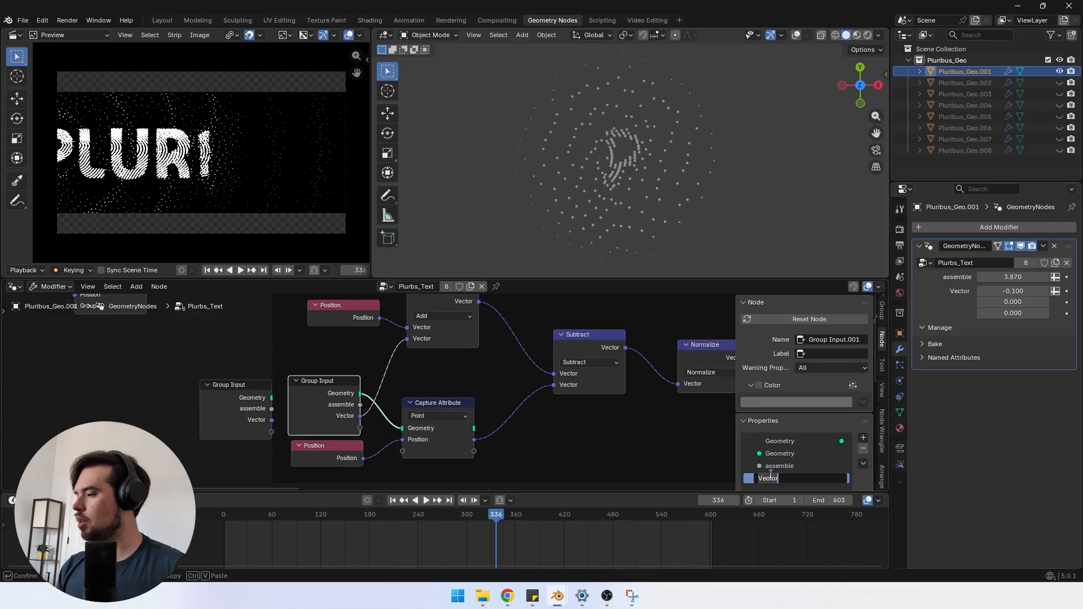
pyautogui.write('particle offset')
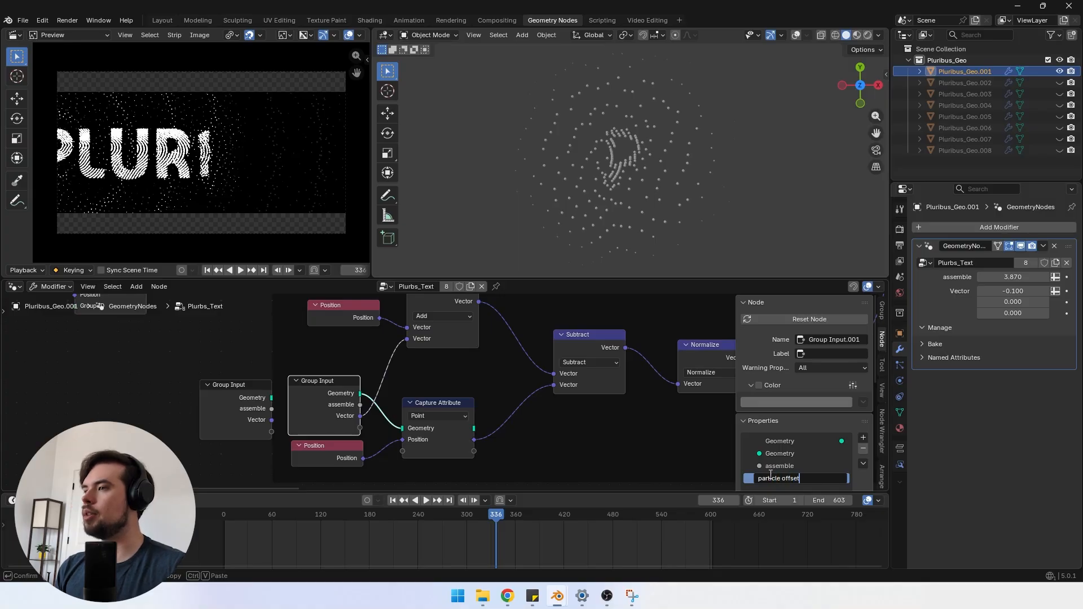
pyautogui.press('Return')
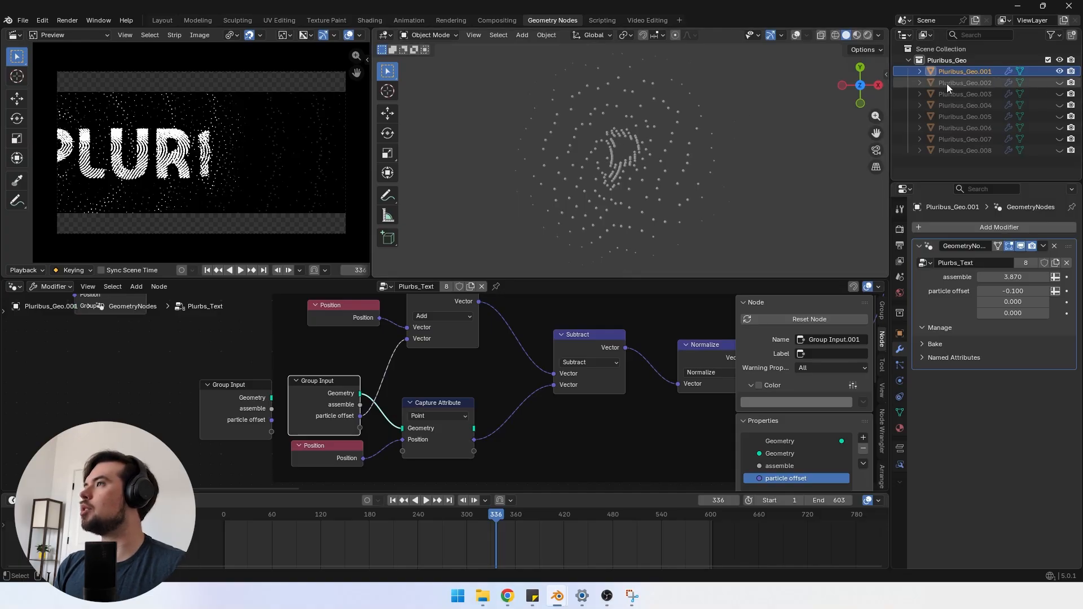
# Step: Set the assemble input of Pluribus_Geo.001 to 20 in the modifier
pyautogui.click(215, 420)
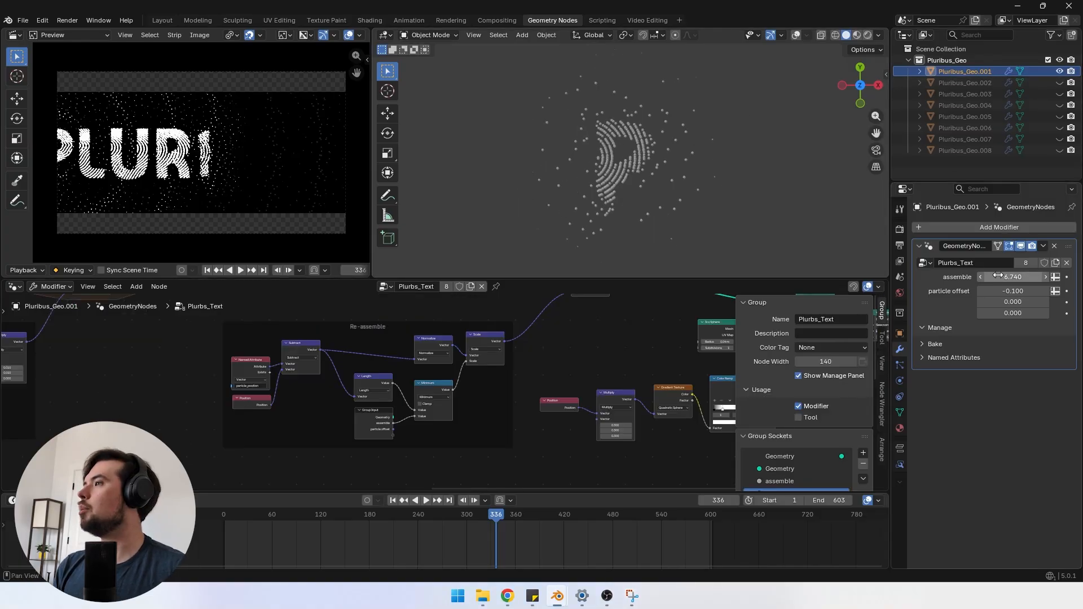
pyautogui.doubleClick(1002, 275)
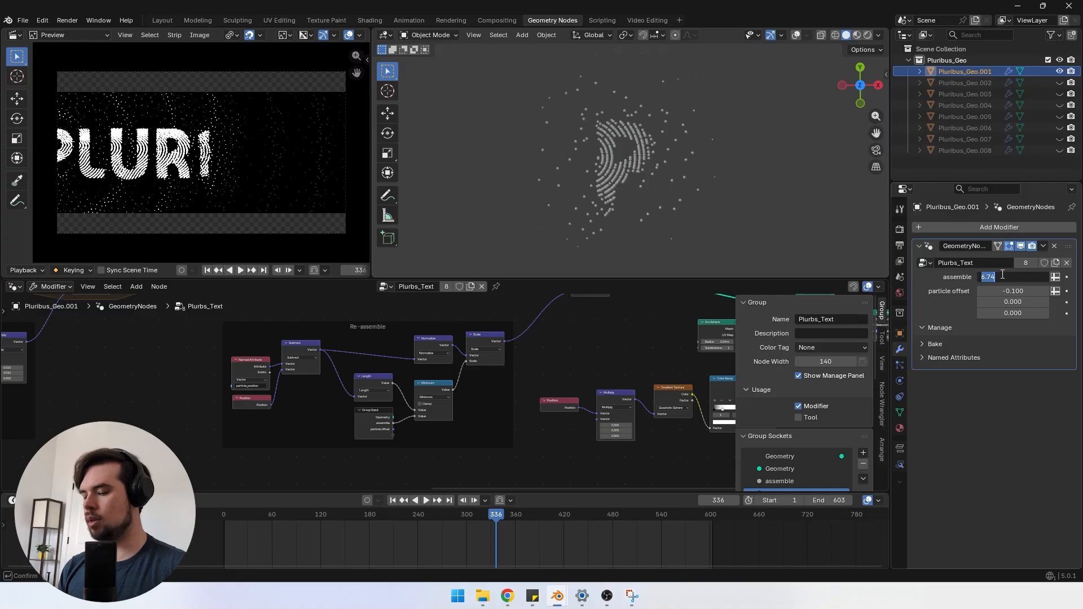
pyautogui.write('20')
pyautogui.press('Return')
pyautogui.scroll(2, 619, 143)
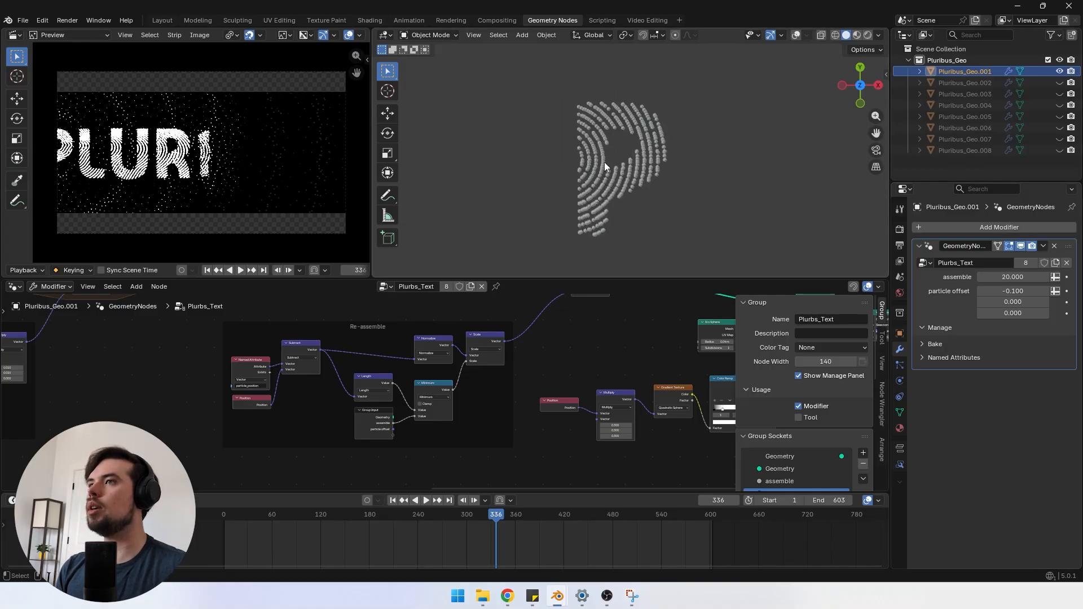
pyautogui.scroll(-5, 591, 360)
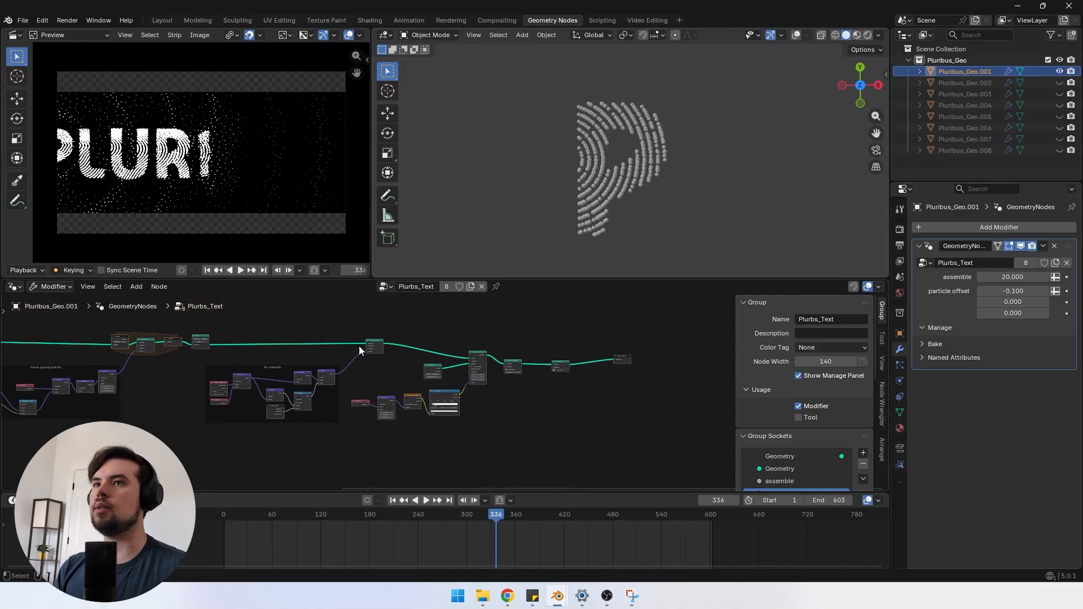
# Step: Play and scrub the reference video to frame 448 to examine how the particles move around the letters
pyautogui.press('space')
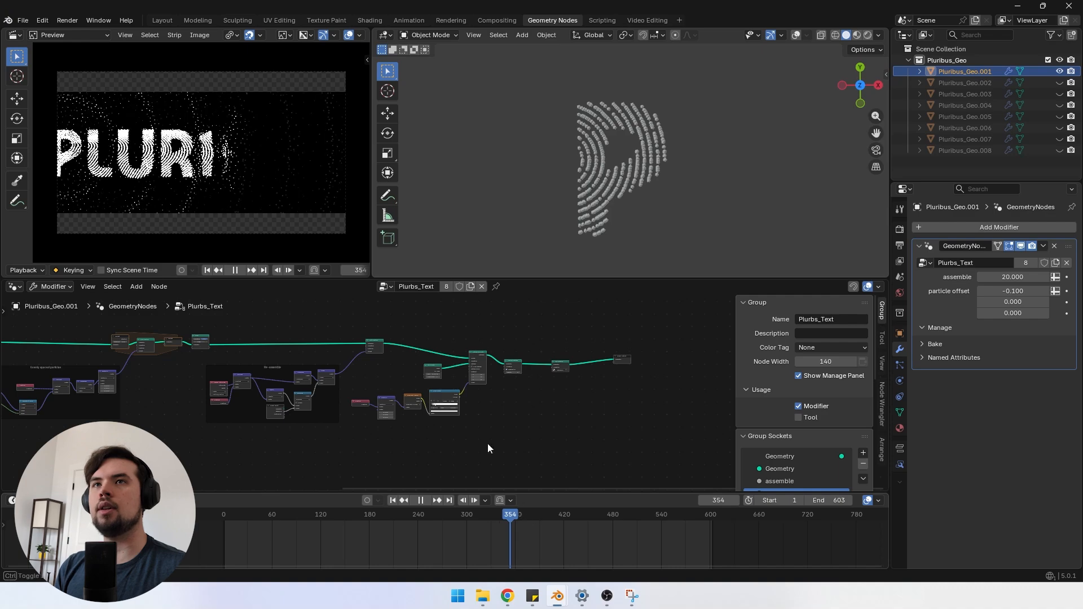
pyautogui.press('space')
pyautogui.moveTo(99, 156); pyautogui.dragTo(175, 172, button='middle')
pyautogui.scroll(1, 159, 196)
pyautogui.scroll(2, 160, 197)
pyautogui.moveTo(529, 520); pyautogui.dragTo(546, 519)
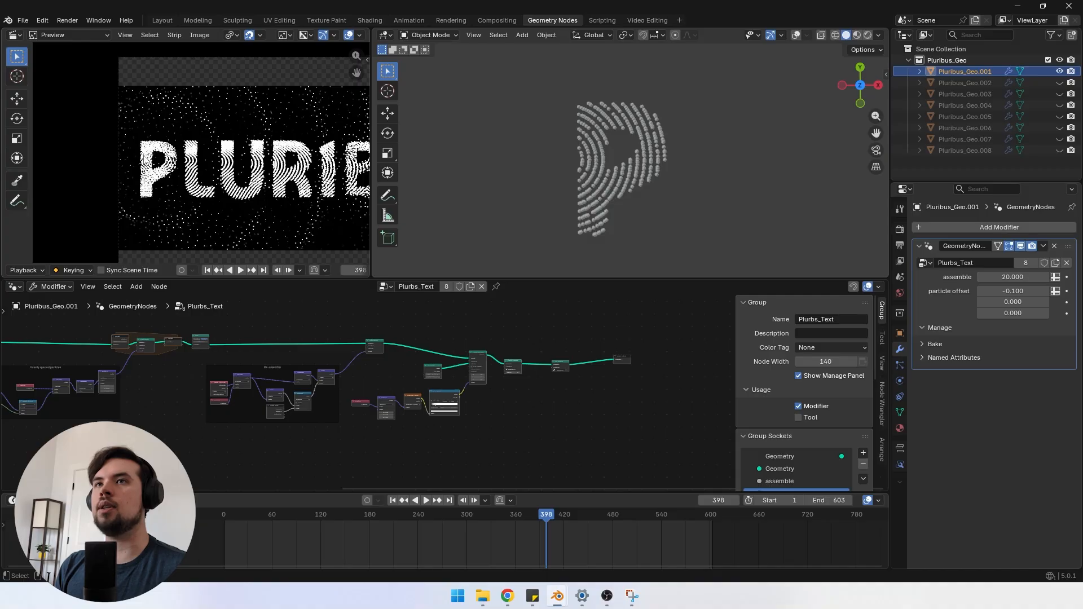
pyautogui.click(564, 516)
pyautogui.press('space')
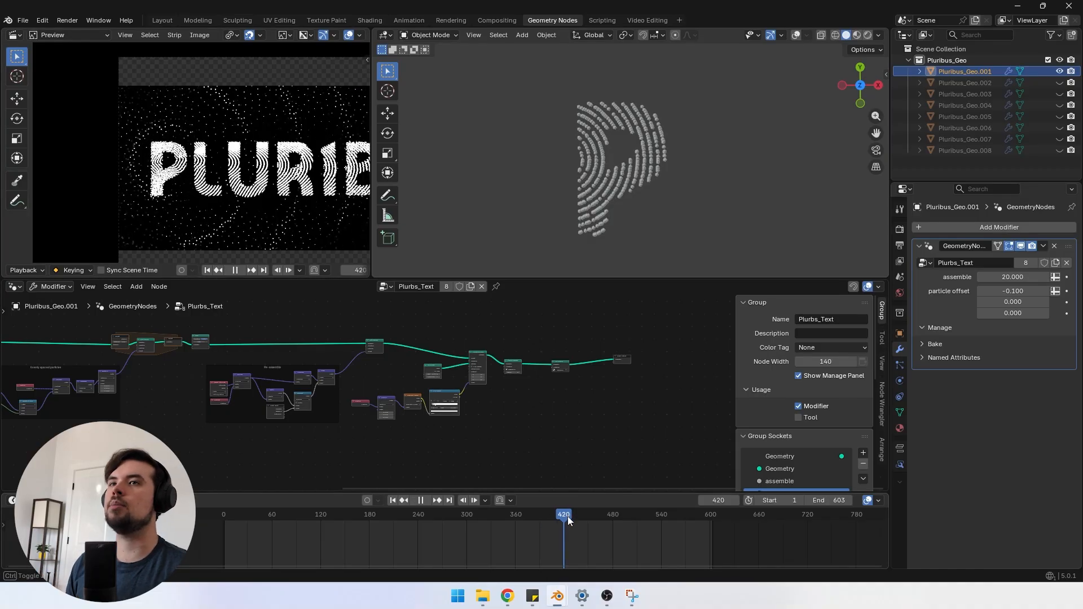
pyautogui.moveTo(569, 517); pyautogui.dragTo(587, 518)
# Step: Shift the final instancing and color ramp nodes along the tree to free space after the Re-assemble Set Position node
pyautogui.moveTo(475, 378); pyautogui.dragTo(423, 357, button='middle')
pyautogui.moveTo(607, 416)
pyautogui.mouseDown()
pyautogui.moveTo(464, 392)
pyautogui.moveTo(340, 308)
pyautogui.mouseUp()
pyautogui.scroll(3, 447, 381)
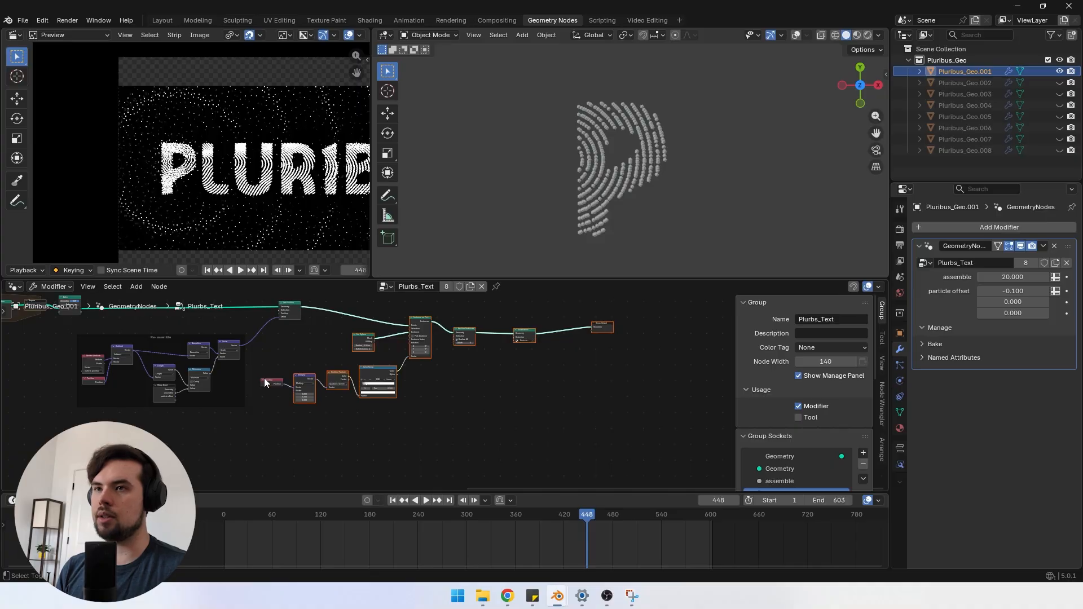
pyautogui.click(265, 382)
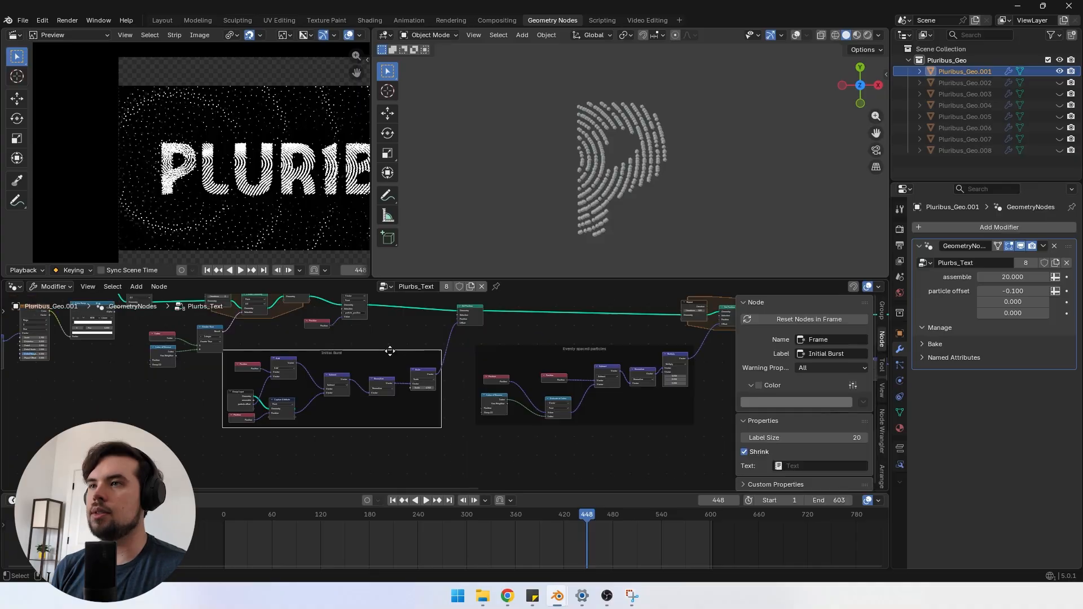
pyautogui.moveTo(402, 371); pyautogui.dragTo(365, 413, button='middle')
pyautogui.scroll(1, 375, 404)
pyautogui.keyDown('shift'); pyautogui.click(442, 353); pyautogui.keyUp('shift')
pyautogui.scroll(-5, 446, 366)
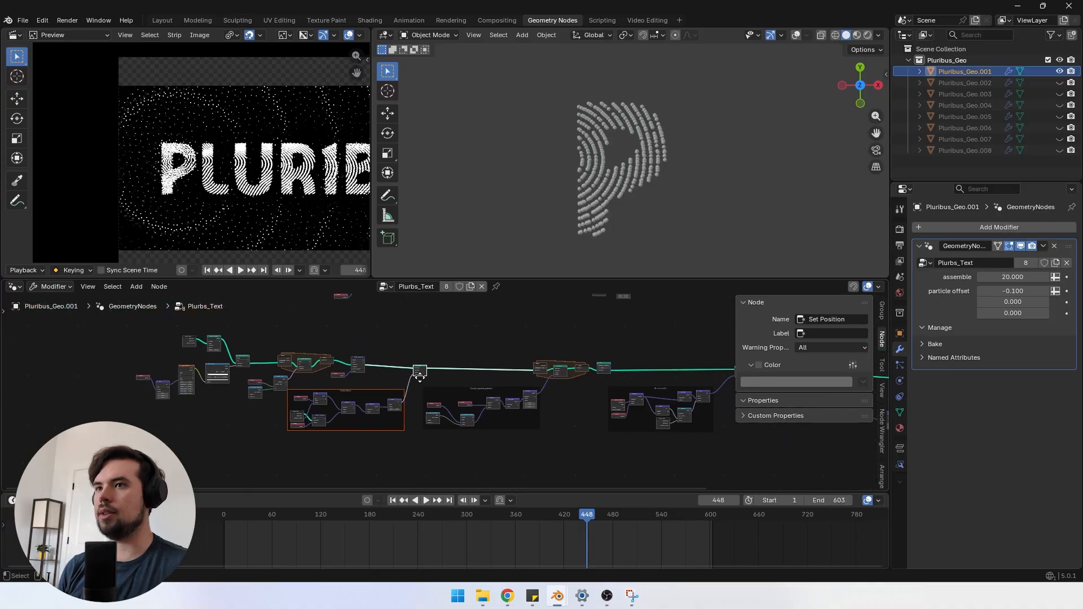
pyautogui.hotkey('shift', 'd')
pyautogui.click(577, 444)
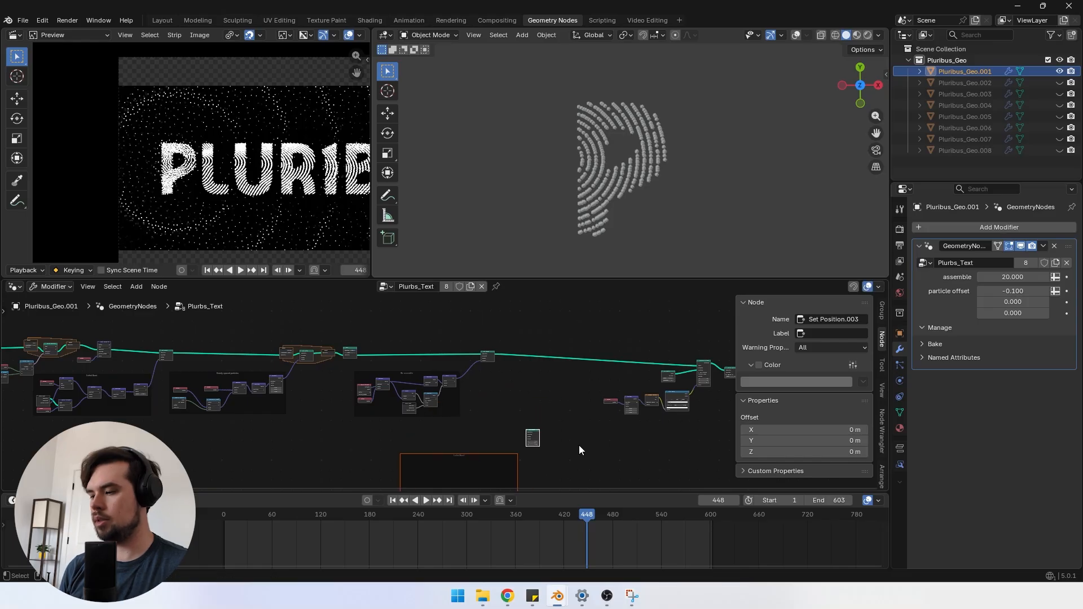
pyautogui.press('x')
# Step: Duplicate the Initial Burst frame with all its nodes and its Set Position node, placing the copy after the Re-assemble section
pyautogui.moveTo(193, 435); pyautogui.dragTo(389, 432, button='middle')
pyautogui.scroll(1, 389, 432)
pyautogui.scroll(1, 389, 434)
pyautogui.moveTo(335, 419); pyautogui.dragTo(202, 358)
pyautogui.keyDown('shift'); pyautogui.click(358, 341); pyautogui.keyUp('shift')
pyautogui.scroll(-3, 361, 345)
pyautogui.hotkey('shift', 'd')
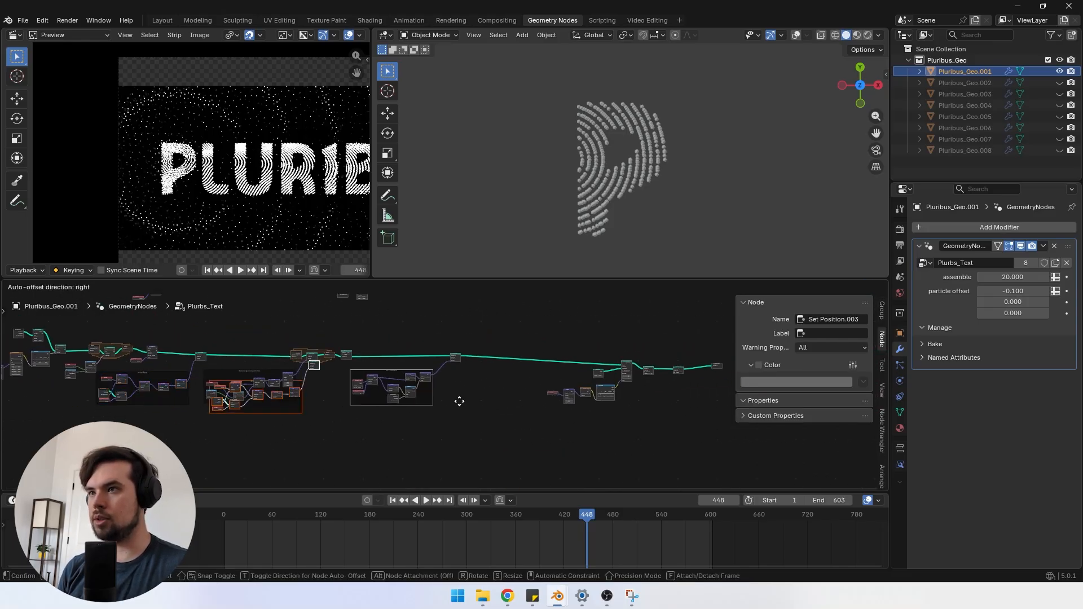
pyautogui.scroll(5, 414, 418)
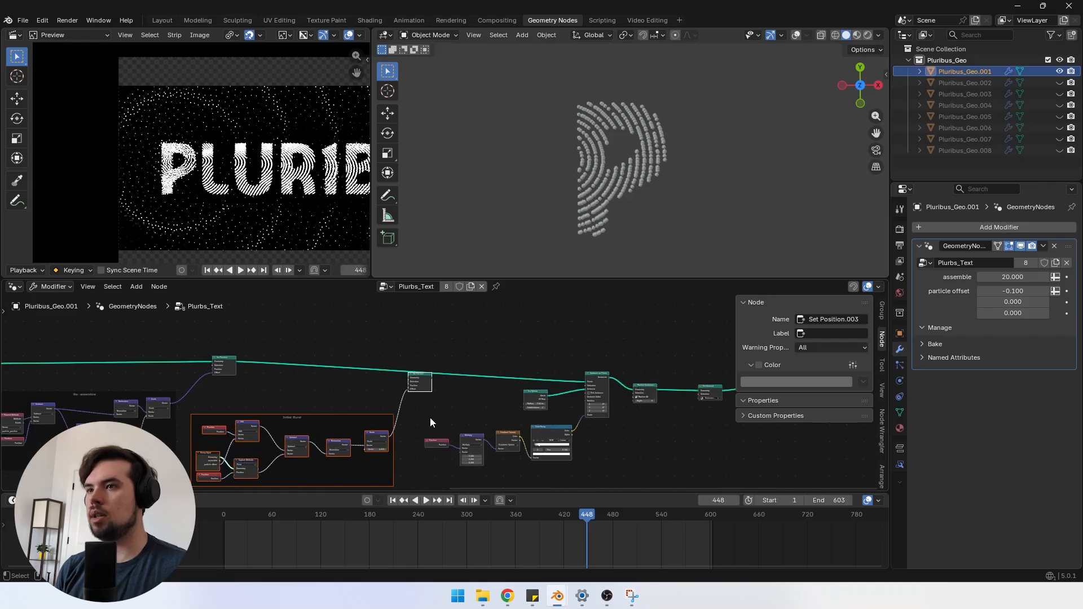
# Step: Insert the duplicated Set Position node into the main geometry link between the Re-assemble Set Position and the instancing node
pyautogui.moveTo(419, 389); pyautogui.dragTo(424, 367)
pyautogui.moveTo(161, 351); pyautogui.dragTo(637, 379)
pyautogui.moveTo(397, 383); pyautogui.dragTo(440, 370, button='middle')
pyautogui.scroll(3, 436, 396)
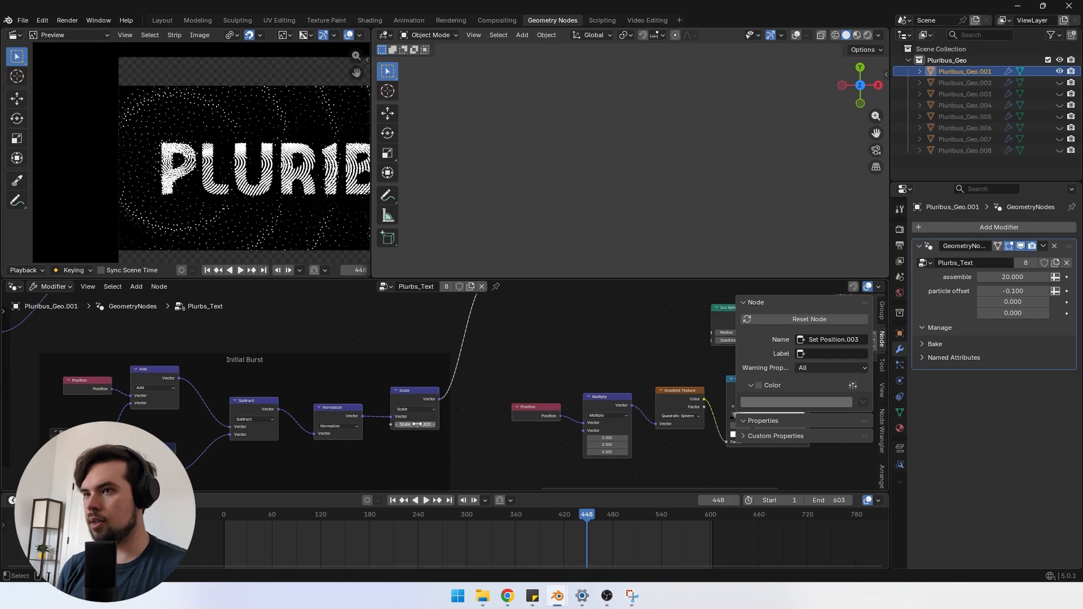
# Step: Set the Scale of the copied Initial Burst's Scale node to 0.090
pyautogui.write('0')
pyautogui.press('Return')
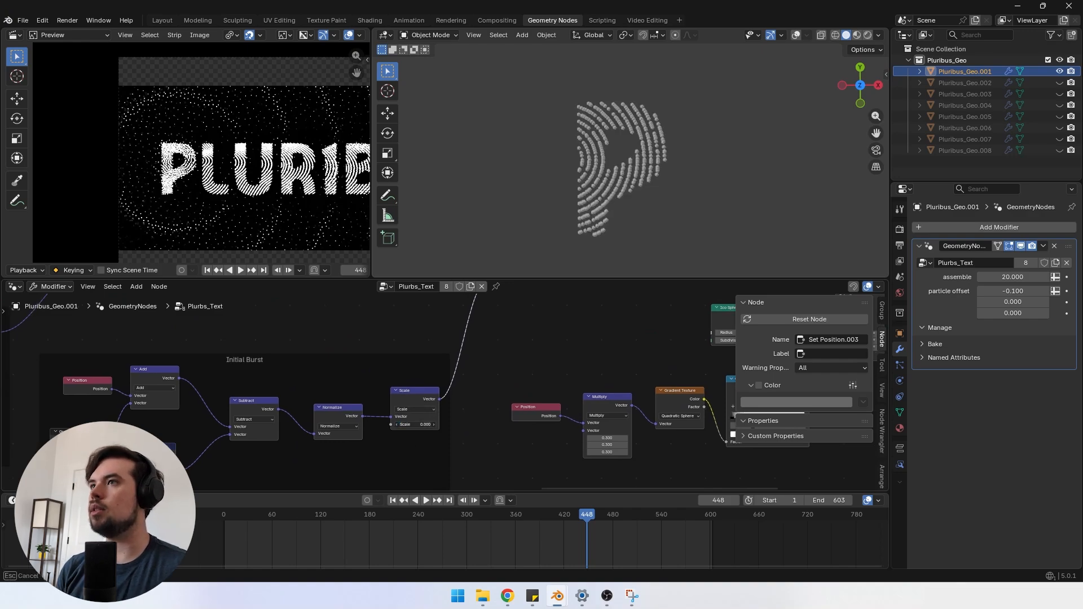
pyautogui.moveTo(418, 424); pyautogui.dragTo(444, 425)
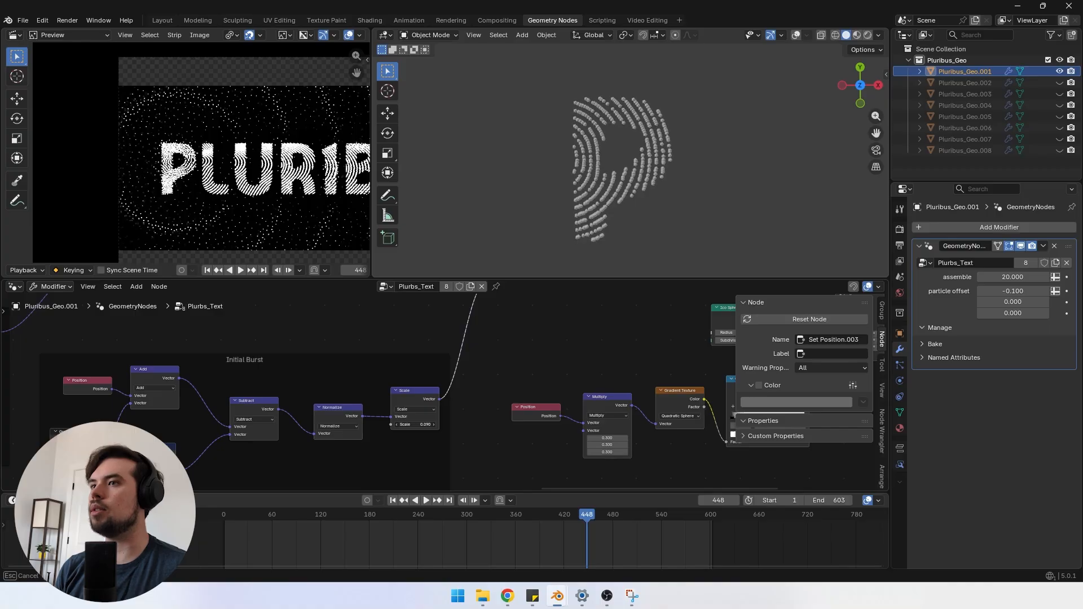
# Step: Duplicate the Group Input node below the copied burst's Normalize node and expose the Scale node's Scale as a new group input
pyautogui.click(205, 393)
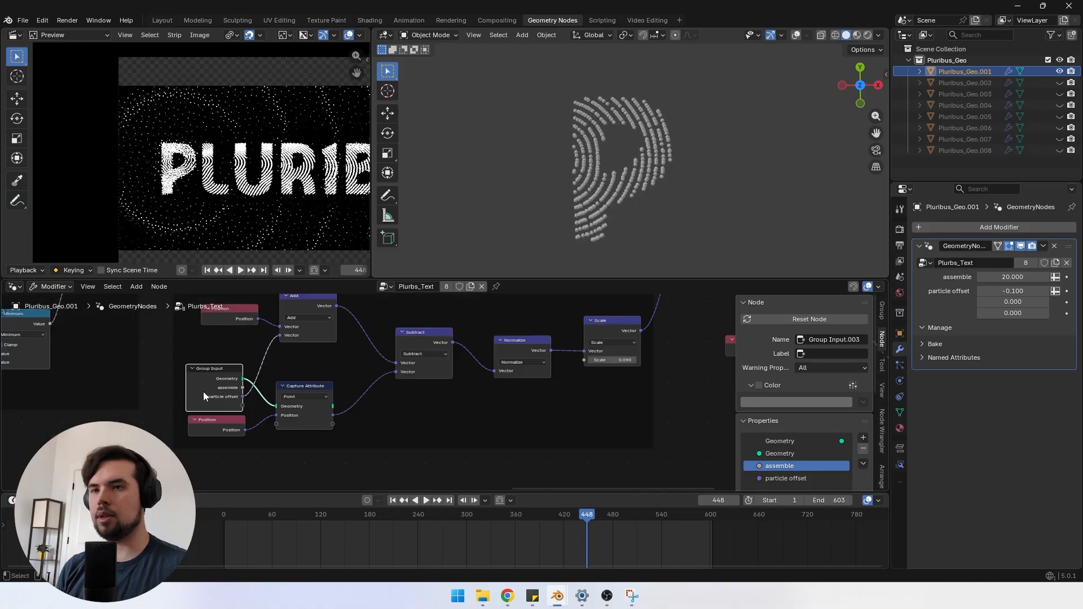
pyautogui.hotkey('shift', 'd')
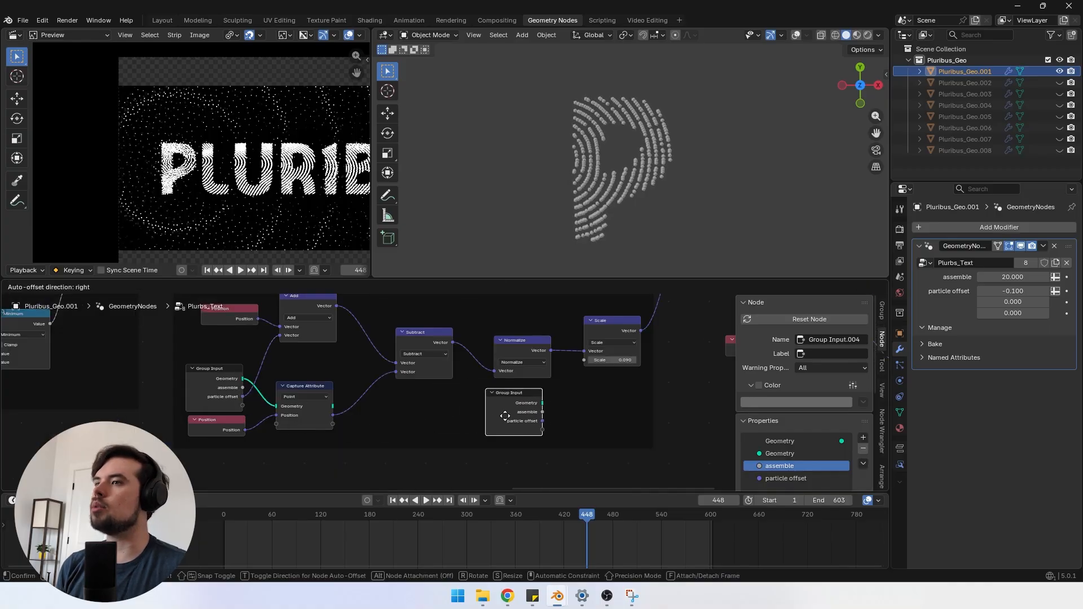
pyautogui.click(512, 417)
pyautogui.moveTo(483, 405); pyautogui.dragTo(413, 405, button='middle')
pyautogui.scroll(2, 413, 405)
pyautogui.moveTo(438, 420); pyautogui.dragTo(460, 414)
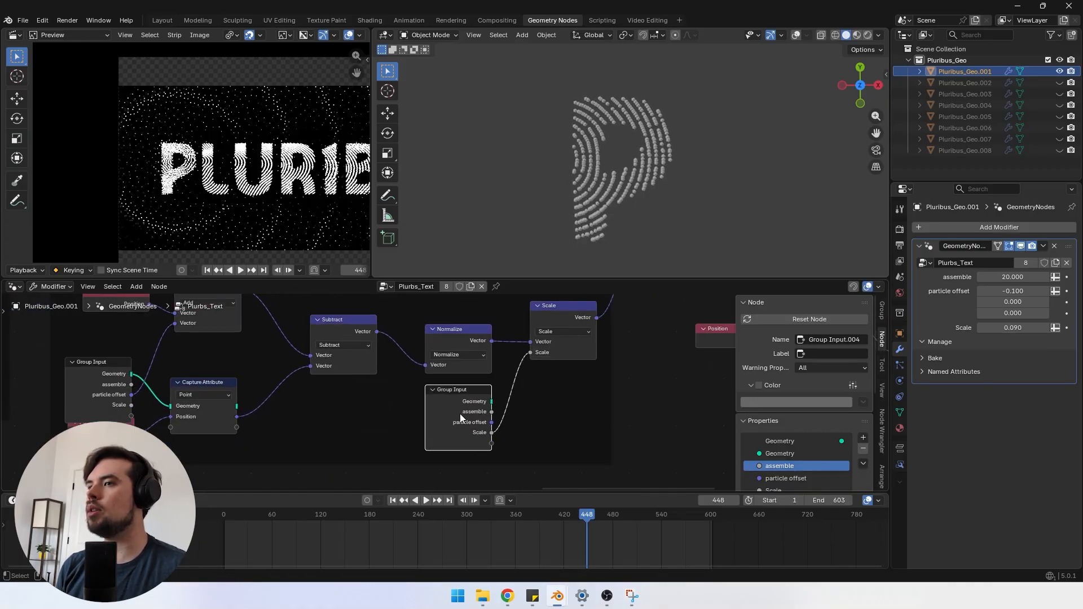
# Step: Rename the exposed Scale group input to heartbeat and move it above the Geometry input in the group sockets
pyautogui.scroll(-1, 799, 453)
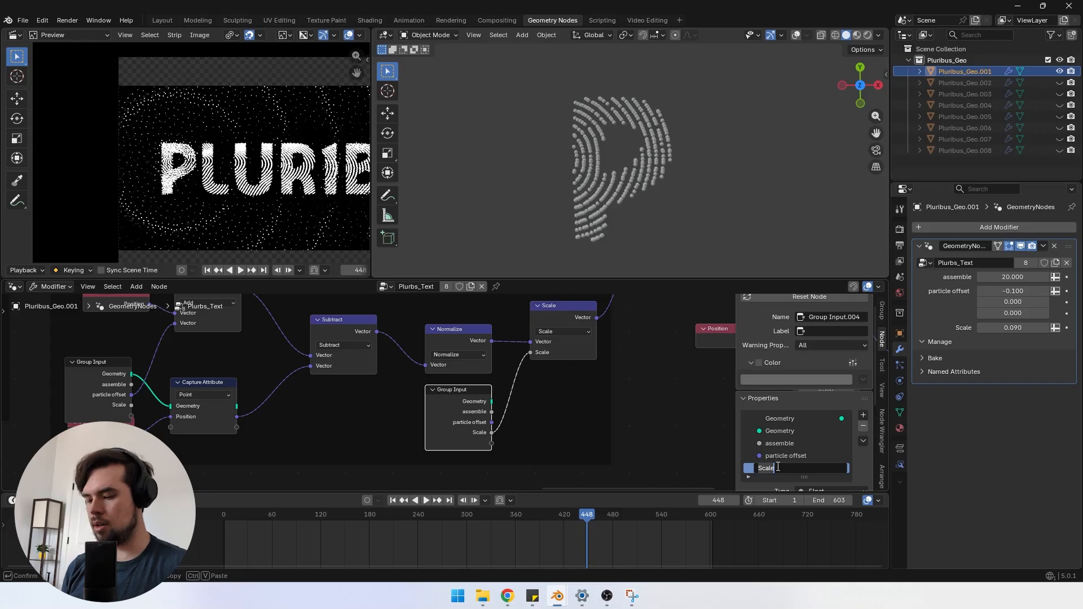
pyautogui.write('heartbeat')
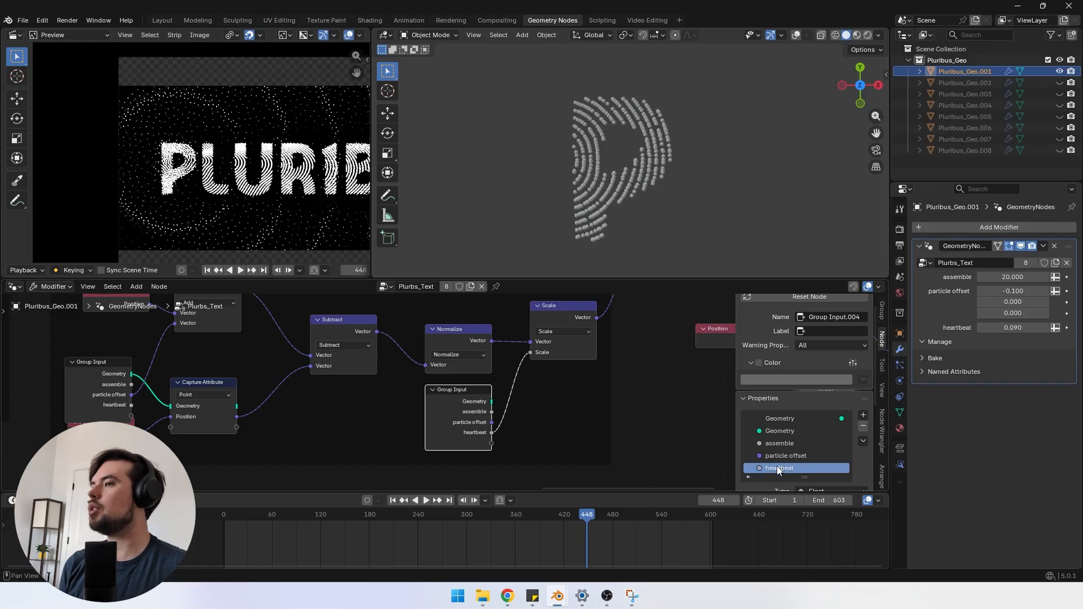
pyautogui.press('Return')
pyautogui.scroll(-2, 776, 451)
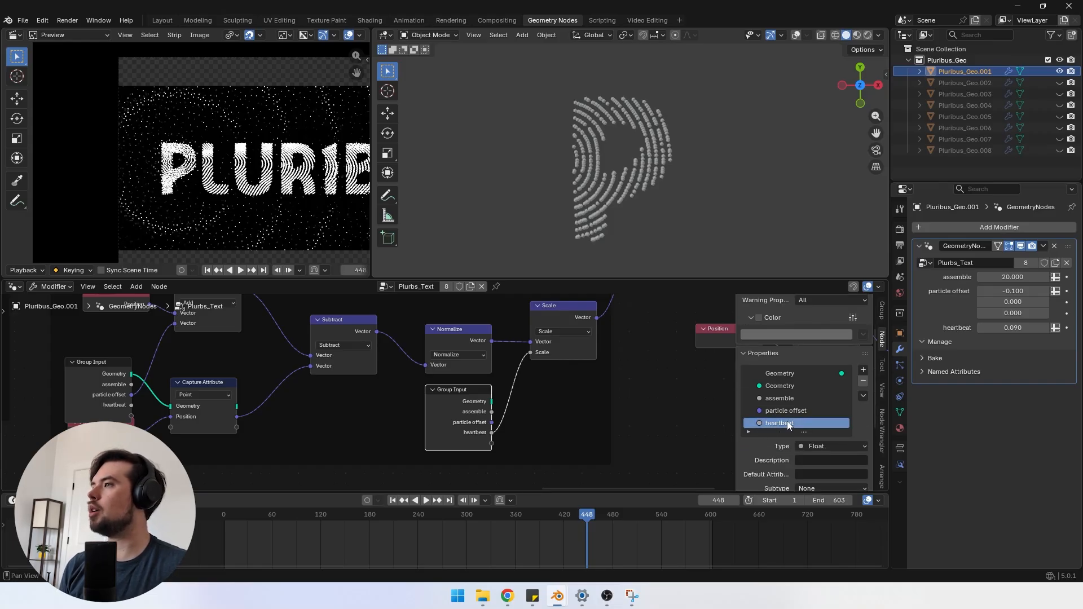
pyautogui.moveTo(786, 423); pyautogui.dragTo(785, 371)
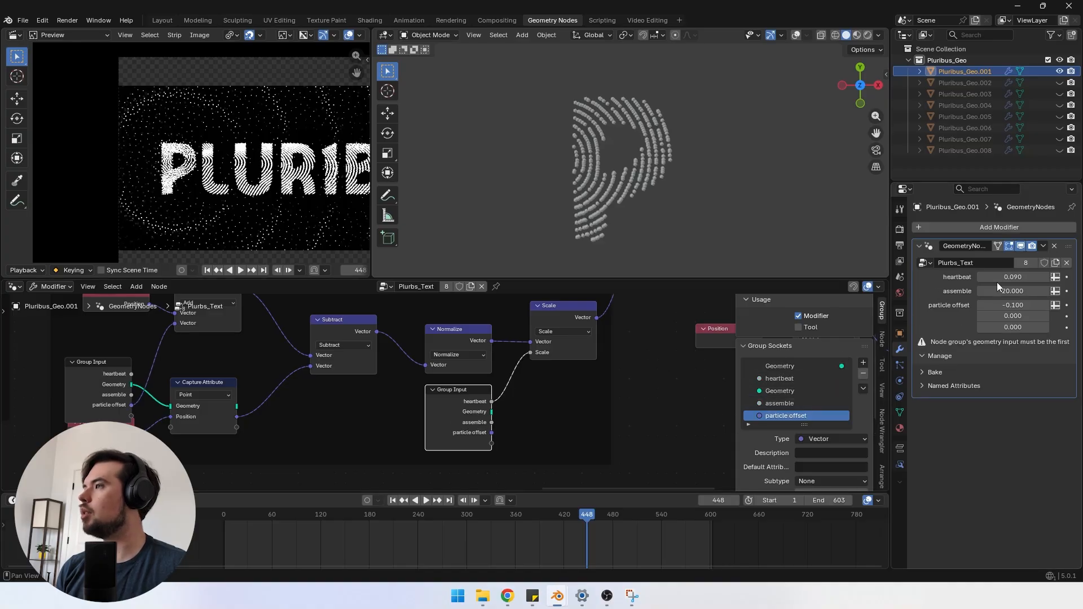
pyautogui.moveTo(997, 277)
pyautogui.mouseDown()
pyautogui.moveTo(1027, 277)
pyautogui.moveTo(1004, 277)
pyautogui.mouseUp()
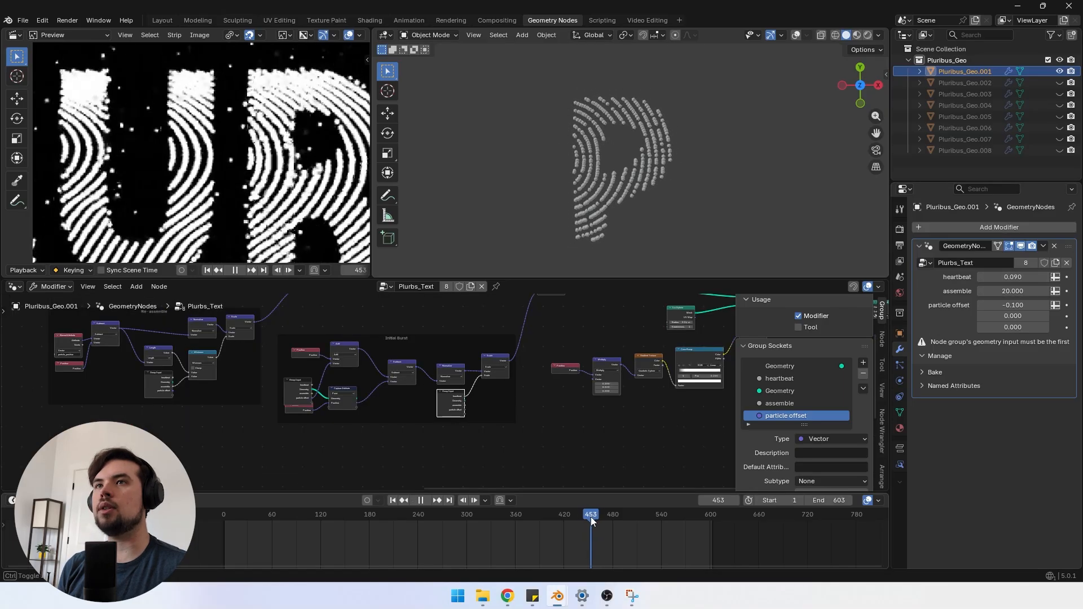
# Step: Play and scrub the reference video around frames 453 to 461 to examine how the particles drift between the letters
pyautogui.press('space')
pyautogui.scroll(5, 198, 171)
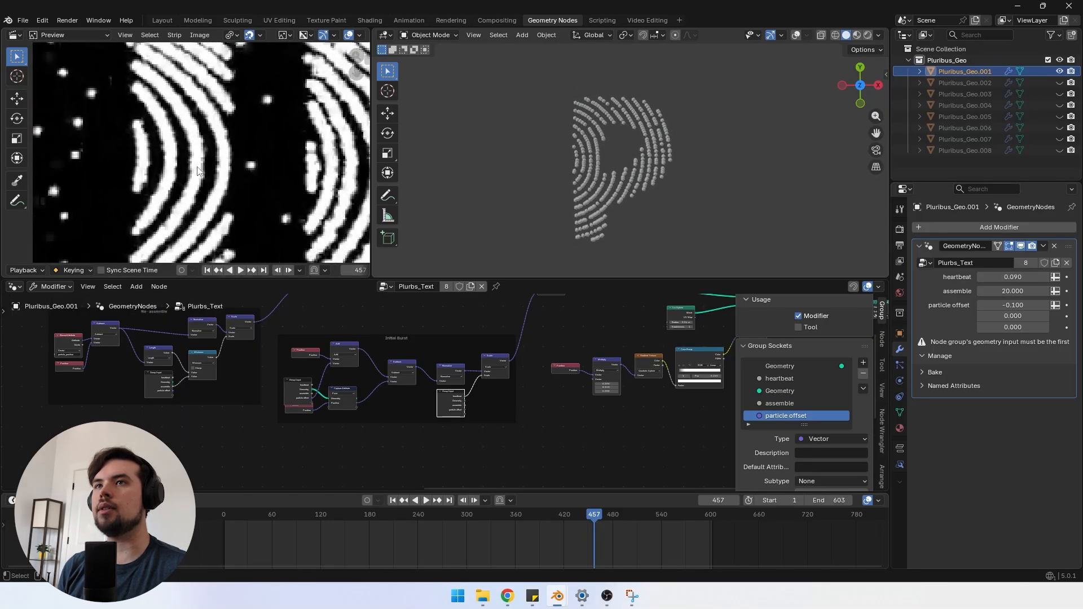
pyautogui.press('space')
pyautogui.moveTo(599, 518); pyautogui.dragTo(583, 517)
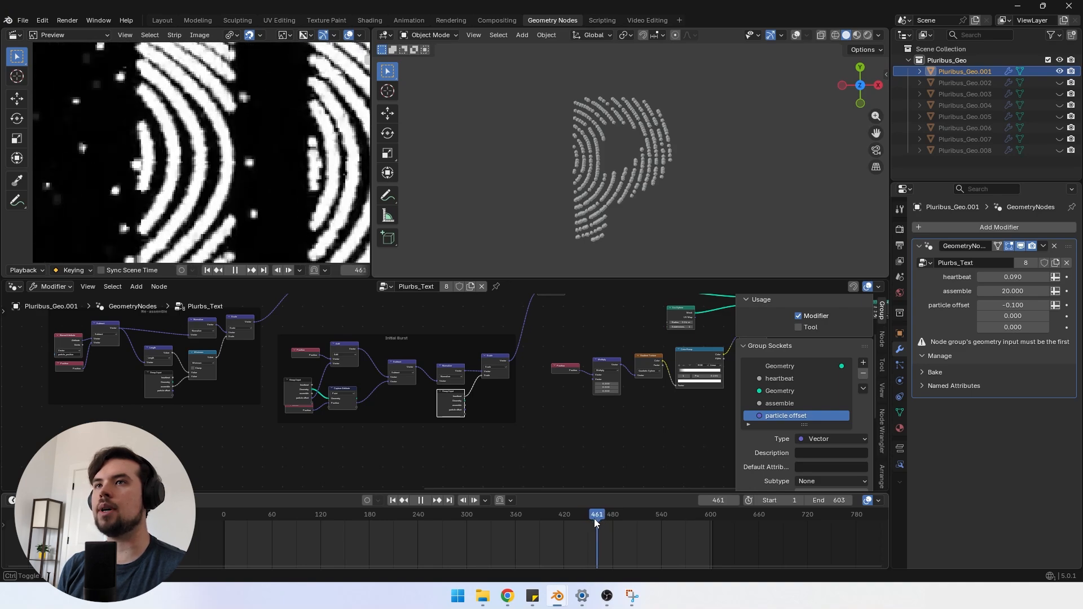
pyautogui.press('space')
# Step: Shift the final instancing, gradient and color ramp nodes further along the tree to free space after the heartbeat Set Position node
pyautogui.scroll(-3, 573, 357)
pyautogui.moveTo(618, 466); pyautogui.dragTo(342, 330)
pyautogui.moveTo(644, 453); pyautogui.dragTo(345, 324)
pyautogui.press('g')
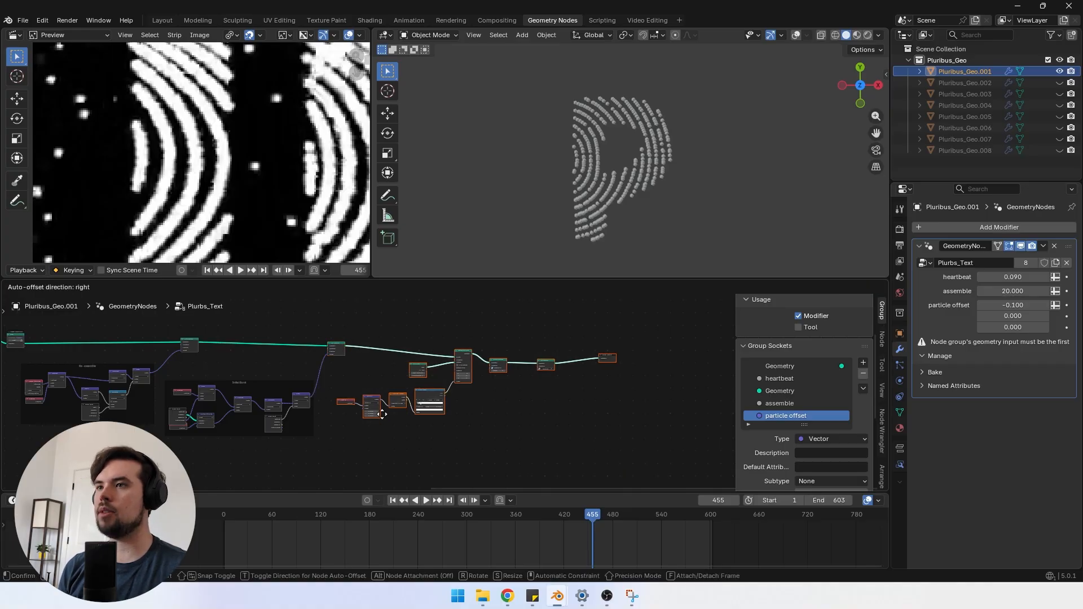
pyautogui.click(532, 418)
pyautogui.moveTo(607, 420); pyautogui.dragTo(450, 412, button='middle')
pyautogui.scroll(1, 450, 412)
pyautogui.scroll(1, 450, 414)
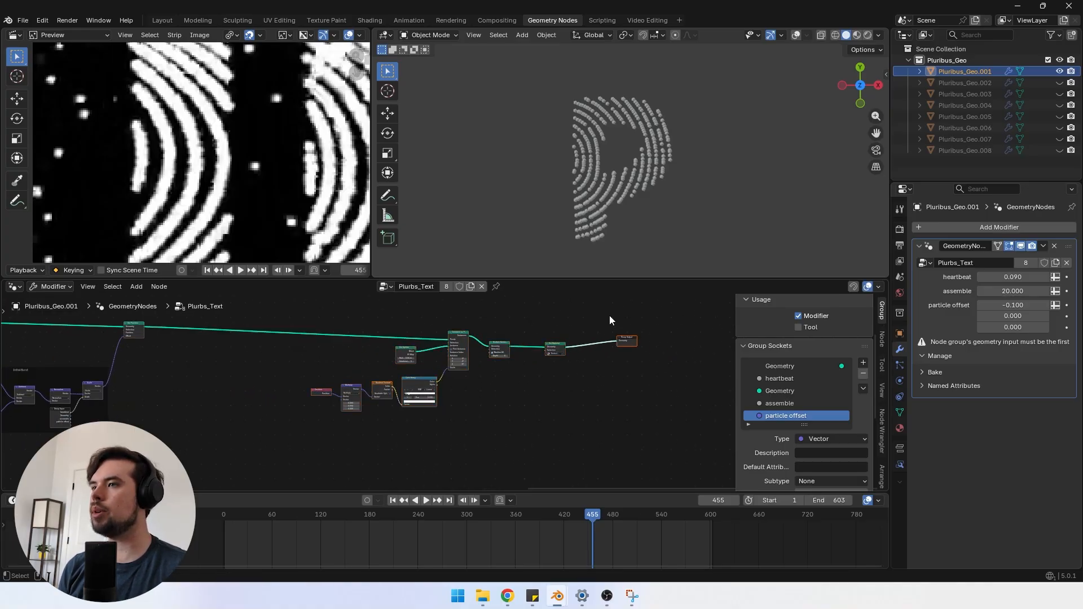
pyautogui.moveTo(662, 448); pyautogui.dragTo(269, 328)
pyautogui.press('g')
pyautogui.press('x')
pyautogui.click(386, 334)
pyautogui.scroll(3, 141, 339)
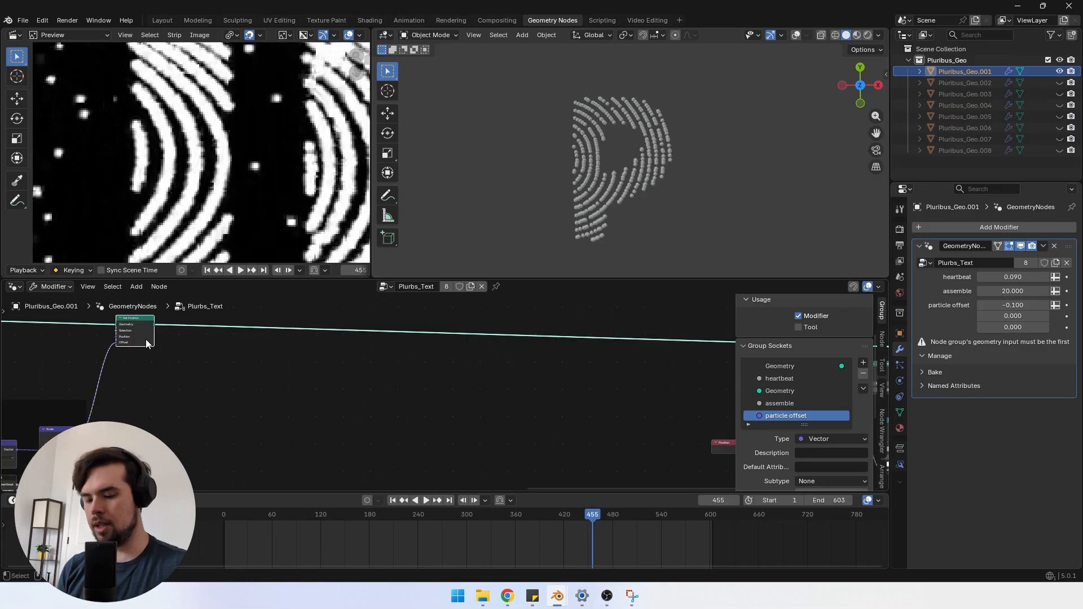
# Step: Insert a copy of the Set Position node into the main geometry link and drive its Offset with a new Noise Texture's Factor
pyautogui.hotkey('shift', 'd')
pyautogui.click(621, 352)
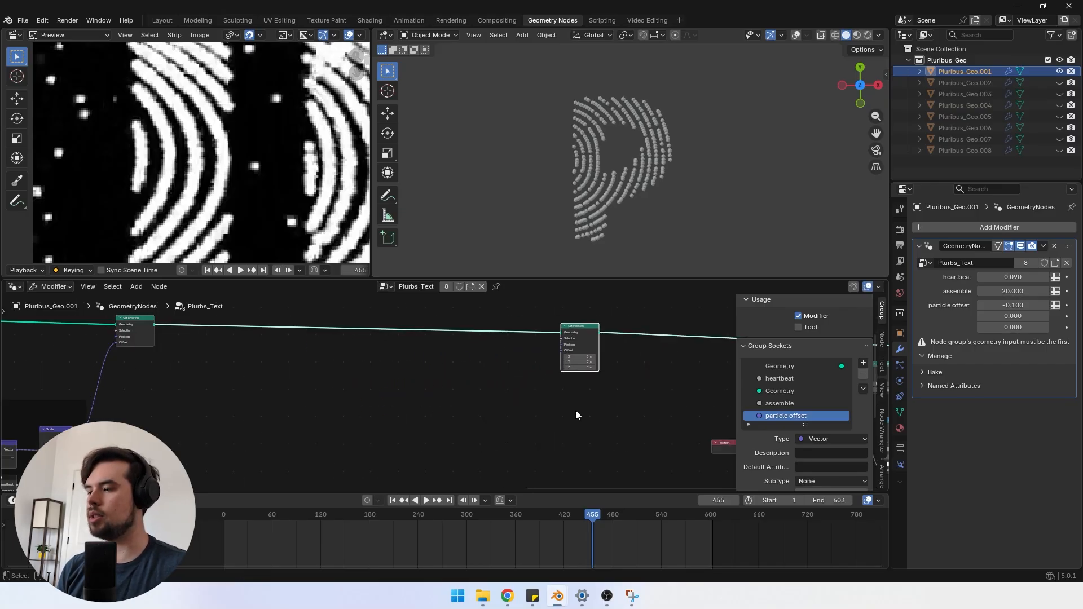
pyautogui.scroll(1, 539, 424)
pyautogui.moveTo(561, 350); pyautogui.dragTo(311, 398)
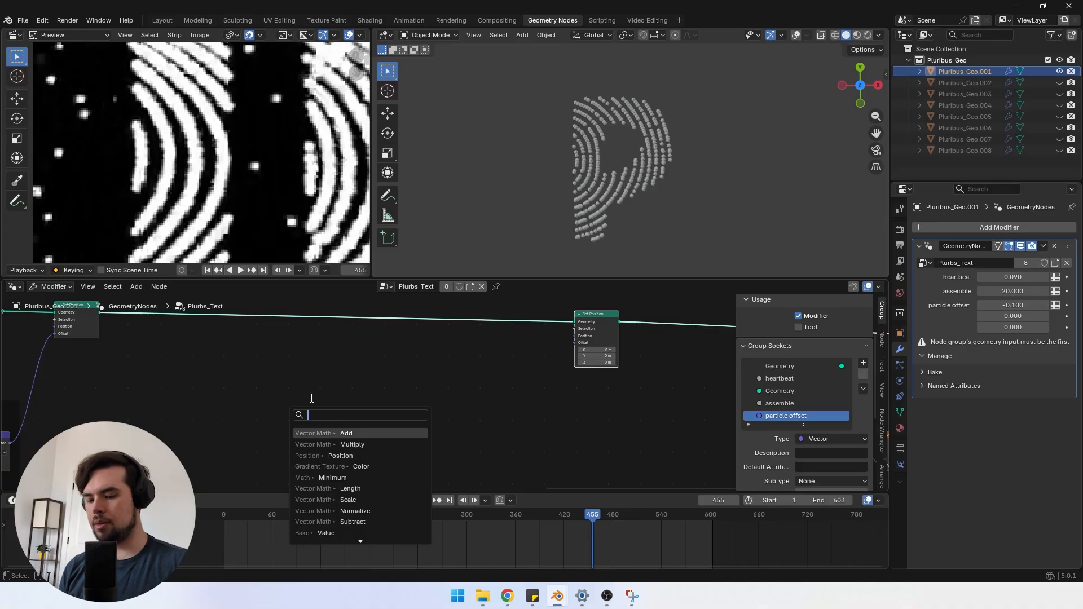
pyautogui.write('noise t')
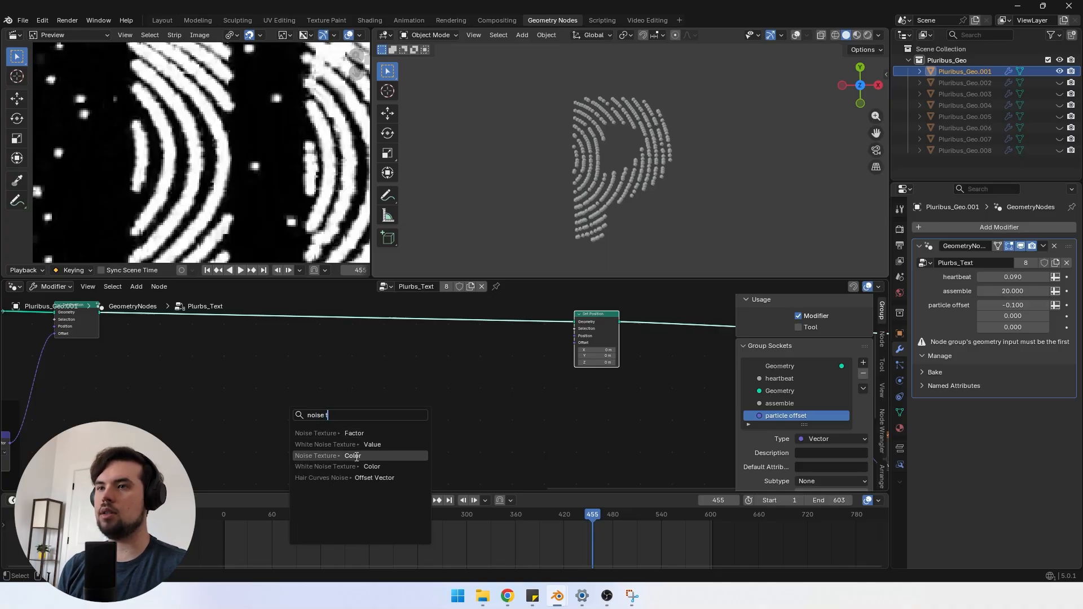
pyautogui.click(351, 433)
pyautogui.click(342, 421)
# Step: Insert a Vector Math Multiply node between the Noise Texture's Factor and the new Set Position node's Offset
pyautogui.moveTo(425, 407); pyautogui.dragTo(490, 413)
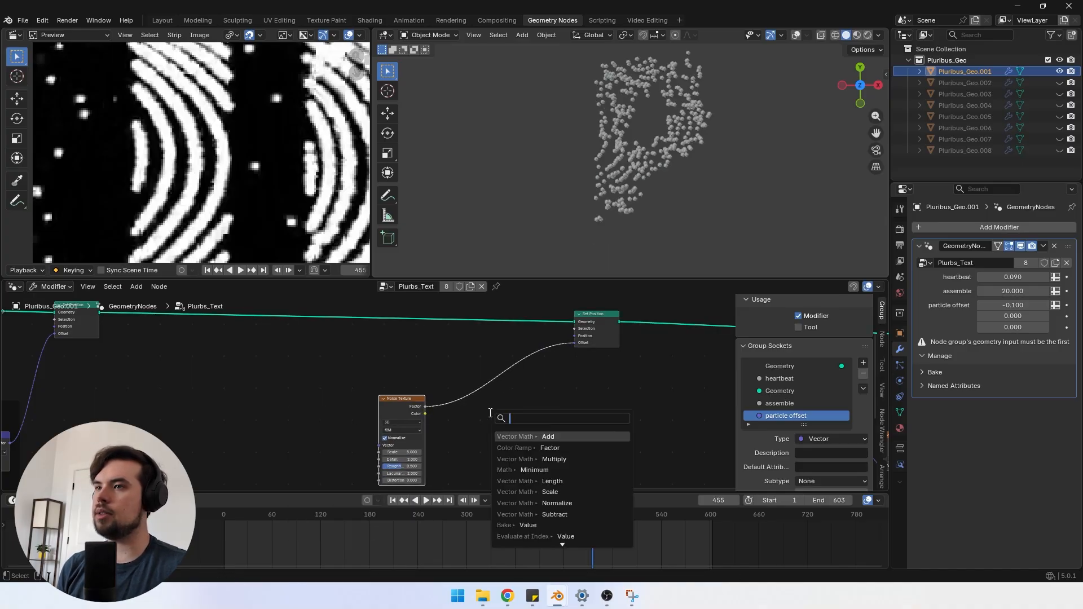
pyautogui.write('vector')
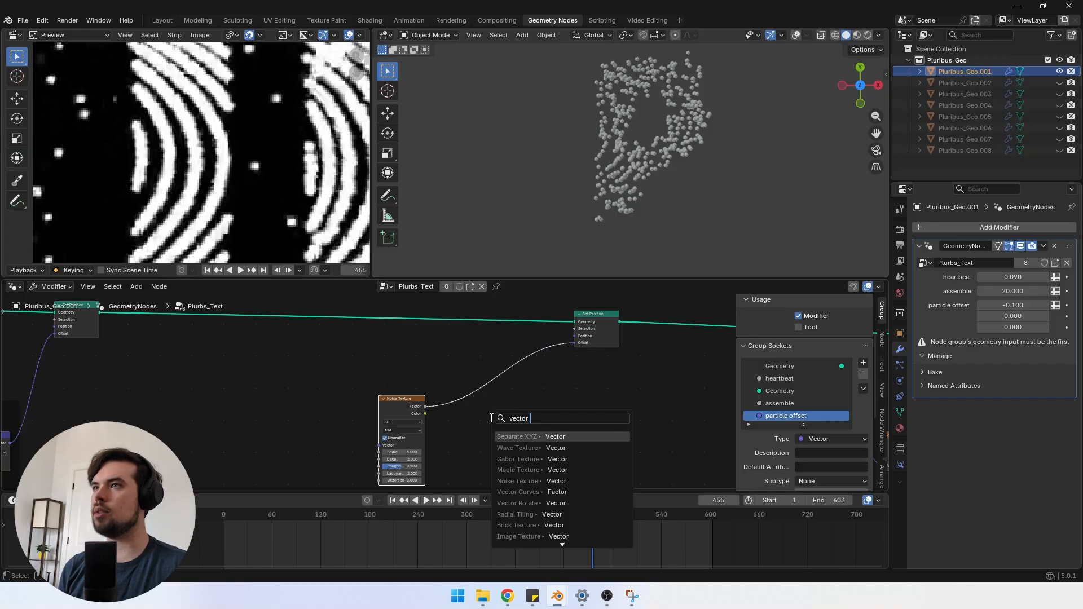
pyautogui.write(' mul')
pyautogui.click(565, 438)
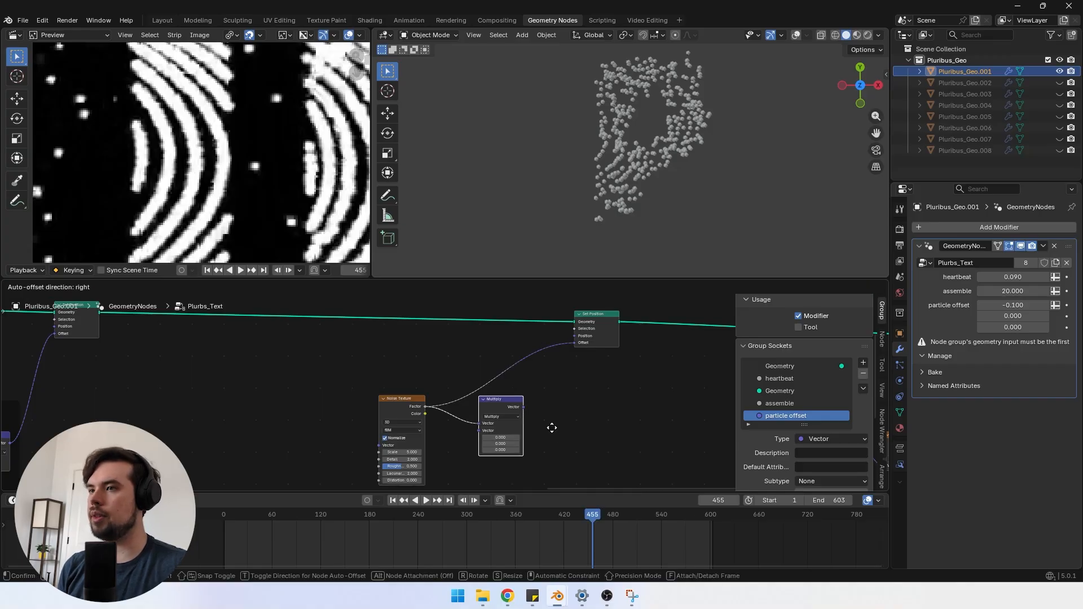
pyautogui.scroll(1, 495, 438)
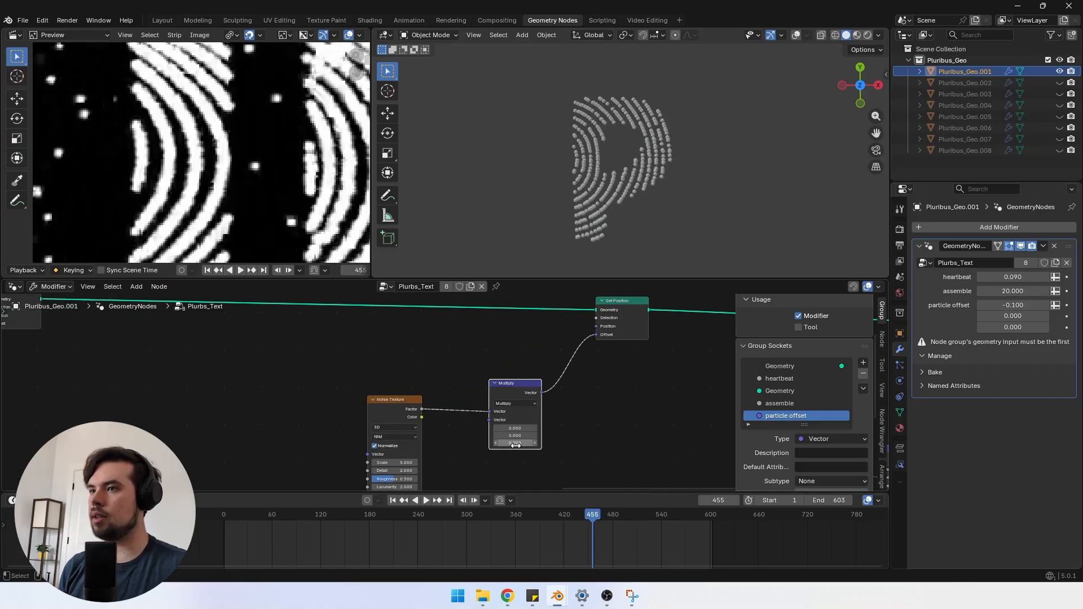
# Step: Set the X and Y multipliers of the noise's Multiply node to 0.05
pyautogui.scroll(1, 511, 440)
pyautogui.moveTo(519, 444); pyautogui.dragTo(523, 437)
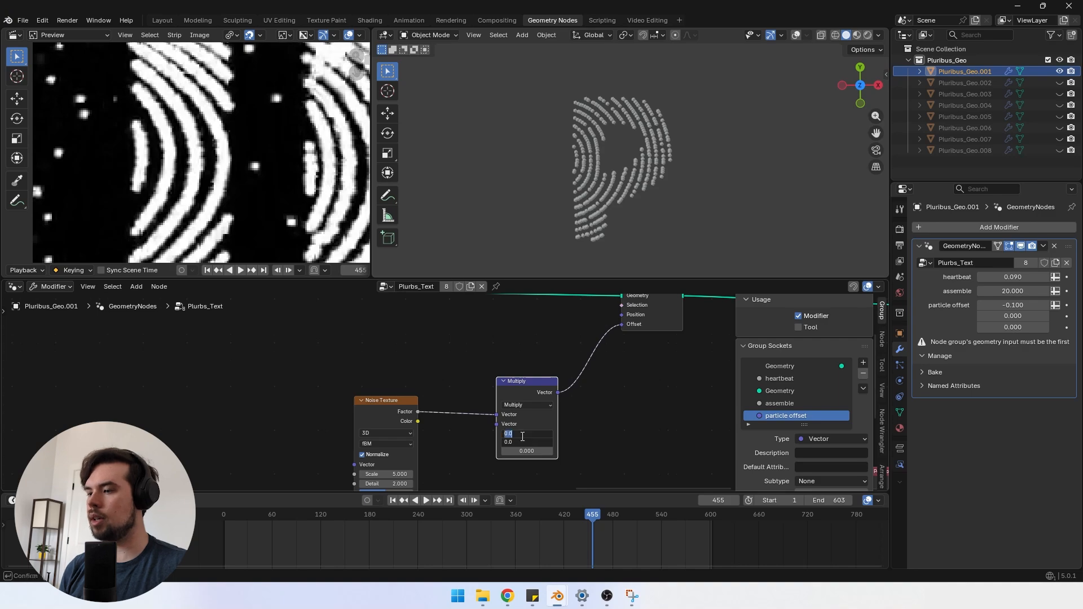
pyautogui.write('.')
pyautogui.write('05')
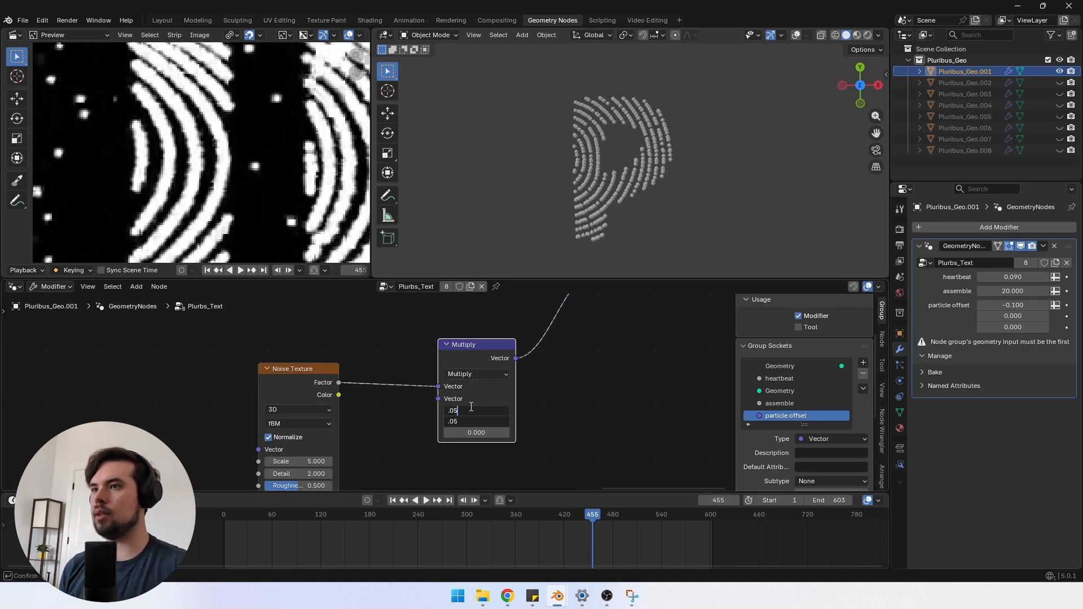
pyautogui.press('Return')
# Step: Switch the Noise Texture to 4D and drive its W value with the Frame output of a Scene Time node
pyautogui.moveTo(352, 429); pyautogui.dragTo(410, 361, button='middle')
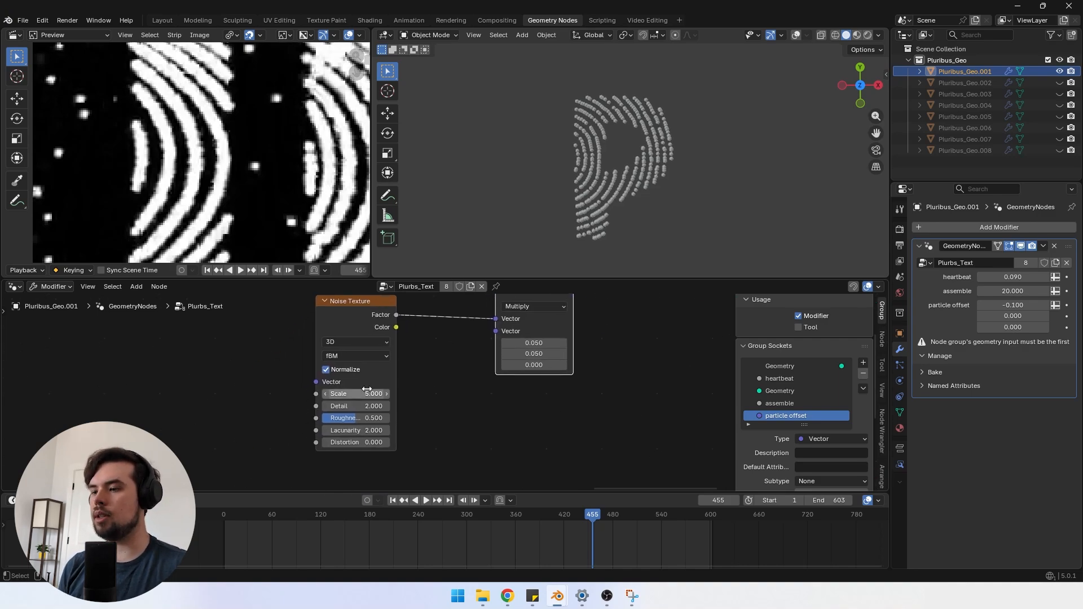
pyautogui.click(482, 334)
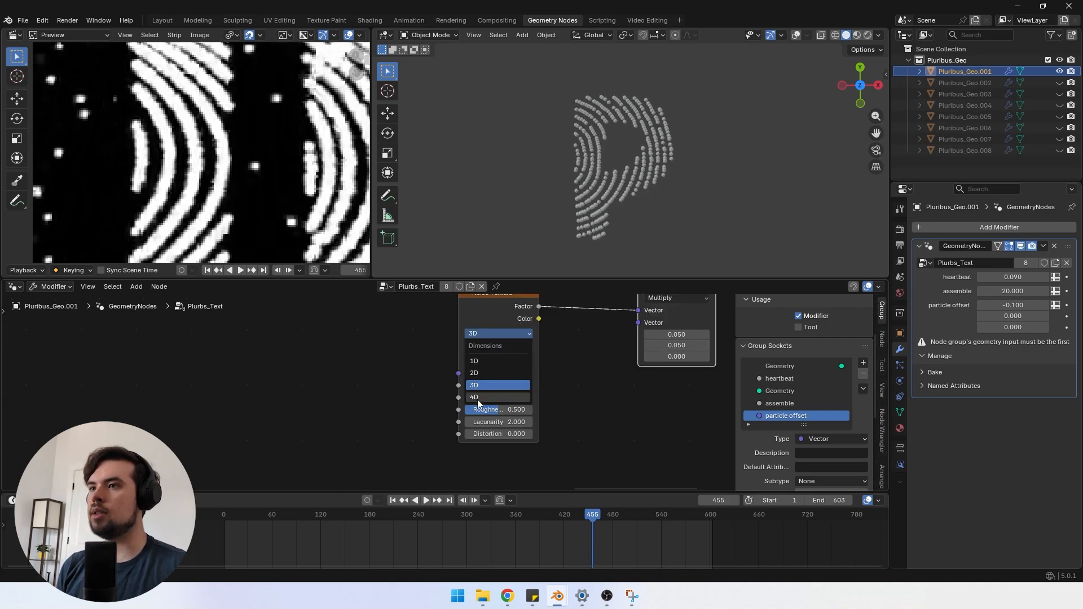
pyautogui.click(477, 399)
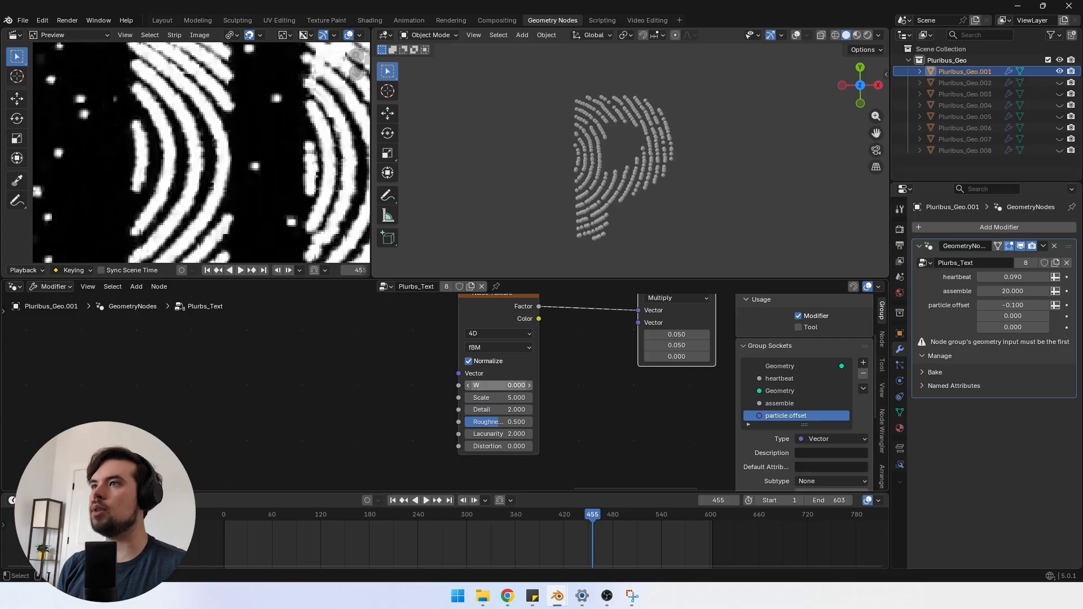
pyautogui.moveTo(496, 385); pyautogui.dragTo(316, 398)
pyautogui.scroll(3, 640, 144)
pyautogui.write('frame')
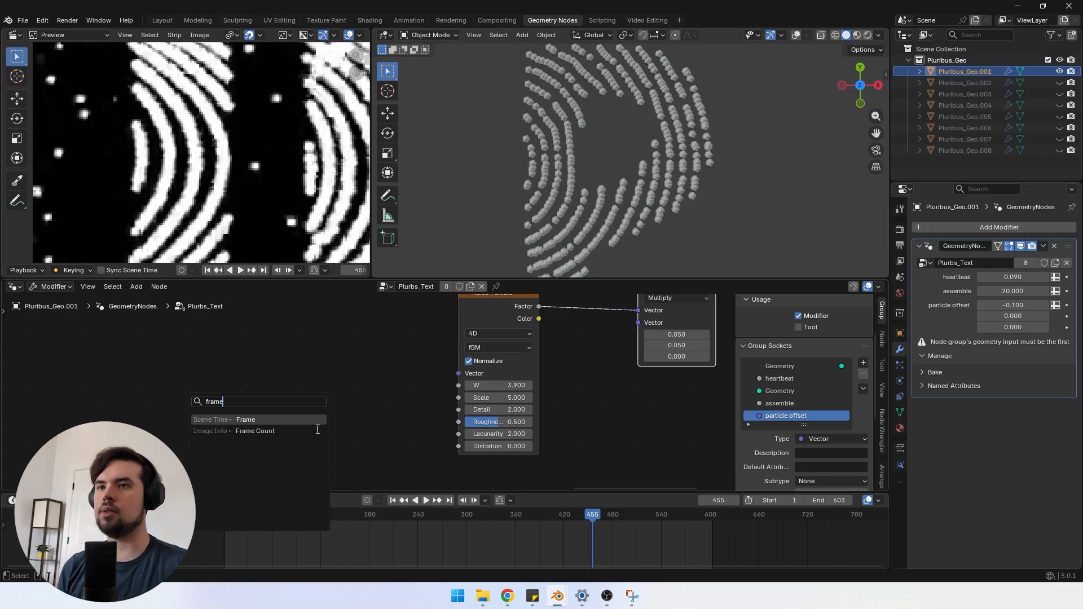
pyautogui.click(230, 420)
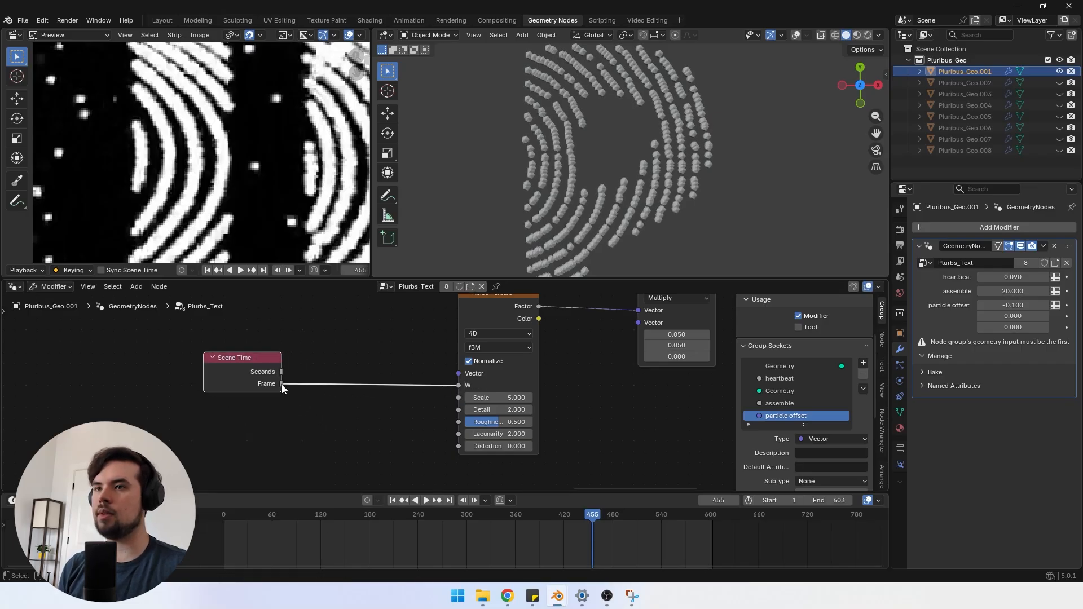
# Step: Insert a Math Divide node with a divisor of 300 between Scene Time's Frame and the noise's W, and preview the animation
pyautogui.moveTo(282, 385); pyautogui.dragTo(340, 407)
pyautogui.write('divid')
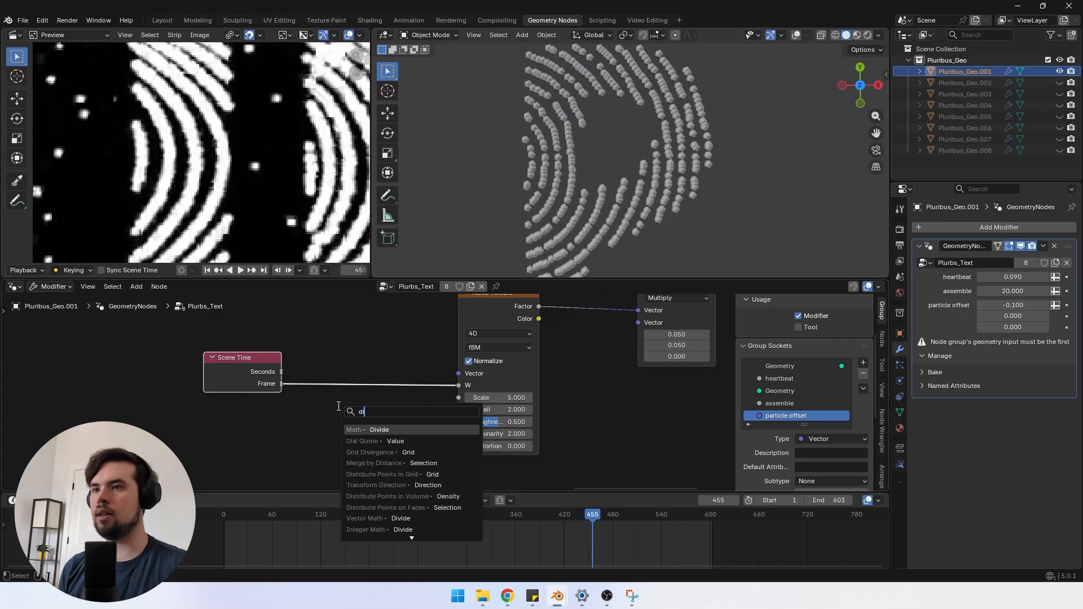
pyautogui.click(391, 430)
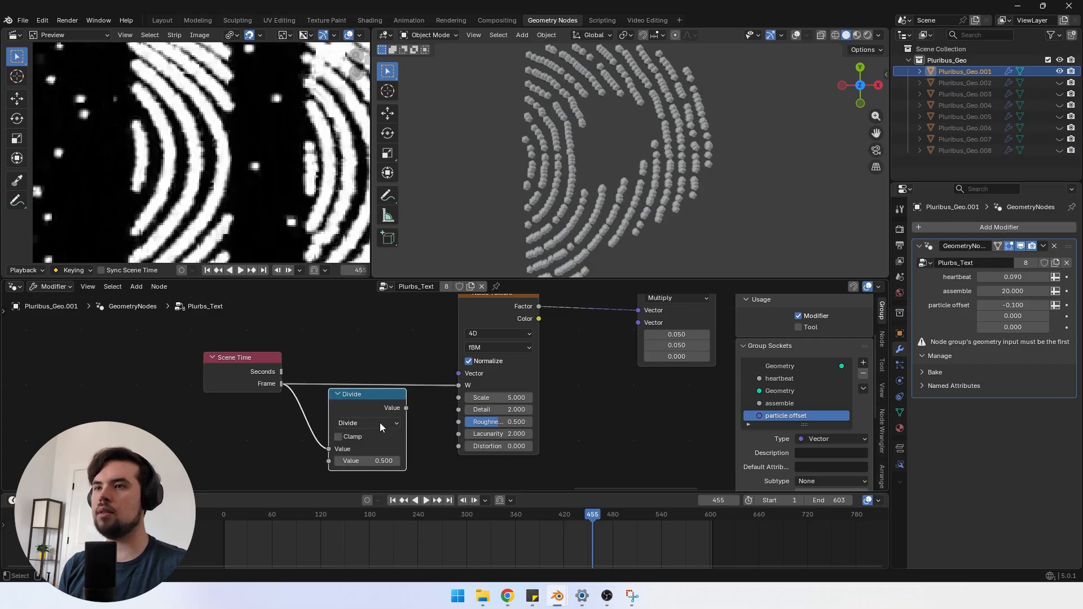
pyautogui.moveTo(406, 407); pyautogui.dragTo(456, 386)
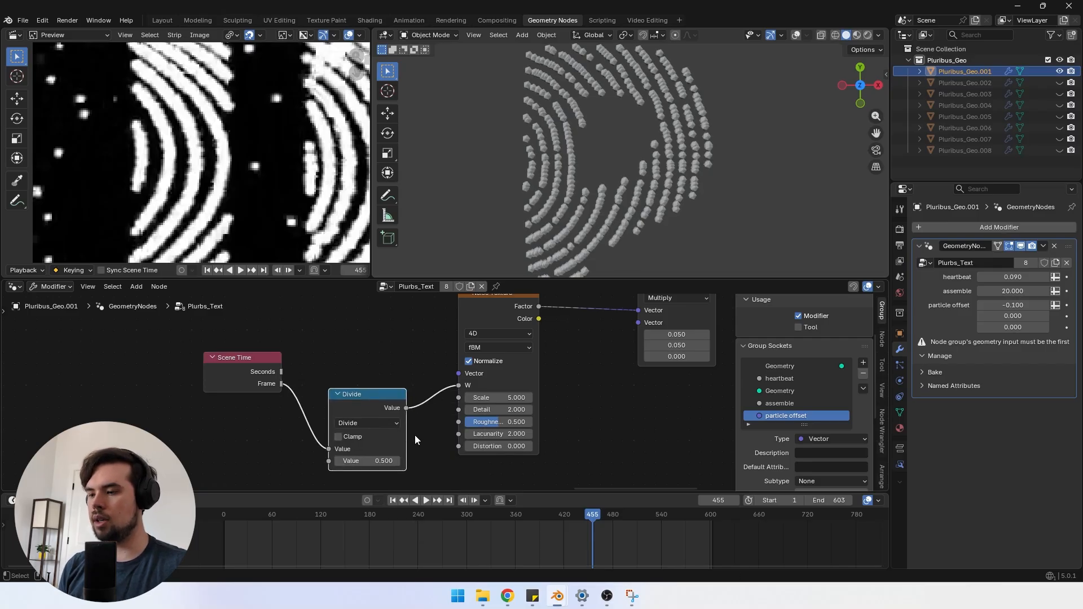
pyautogui.click(370, 460)
pyautogui.write('300')
pyautogui.press('Return')
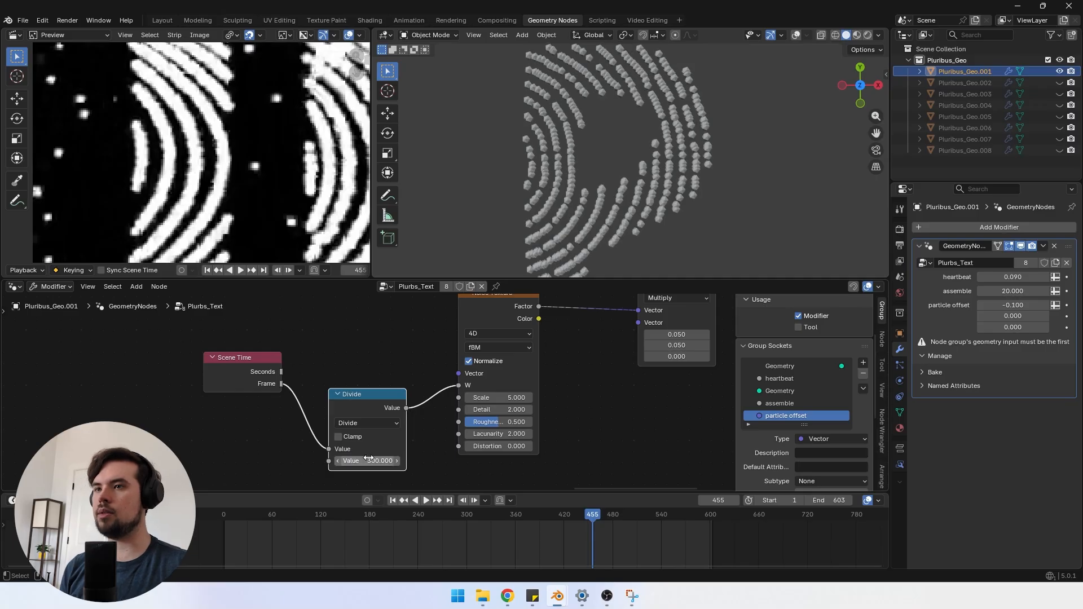
pyautogui.click(412, 516)
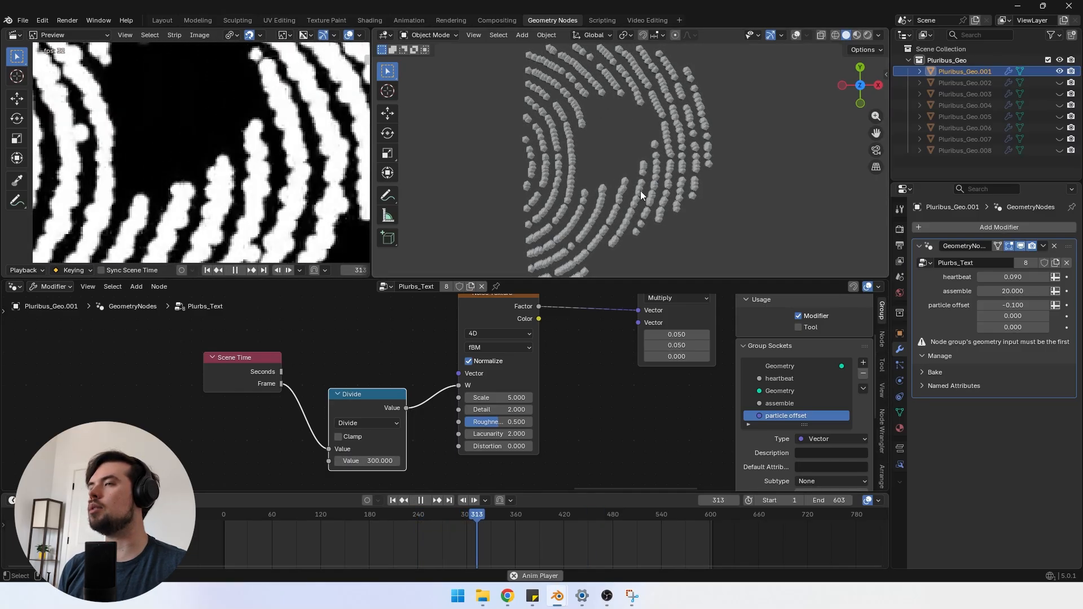
pyautogui.press('space')
# Step: Duplicate the Initial Burst frame around the noise nodes and place the Scene Time, Divide, Noise Texture and Multiply nodes inside it
pyautogui.hotkey('shift', 'd')
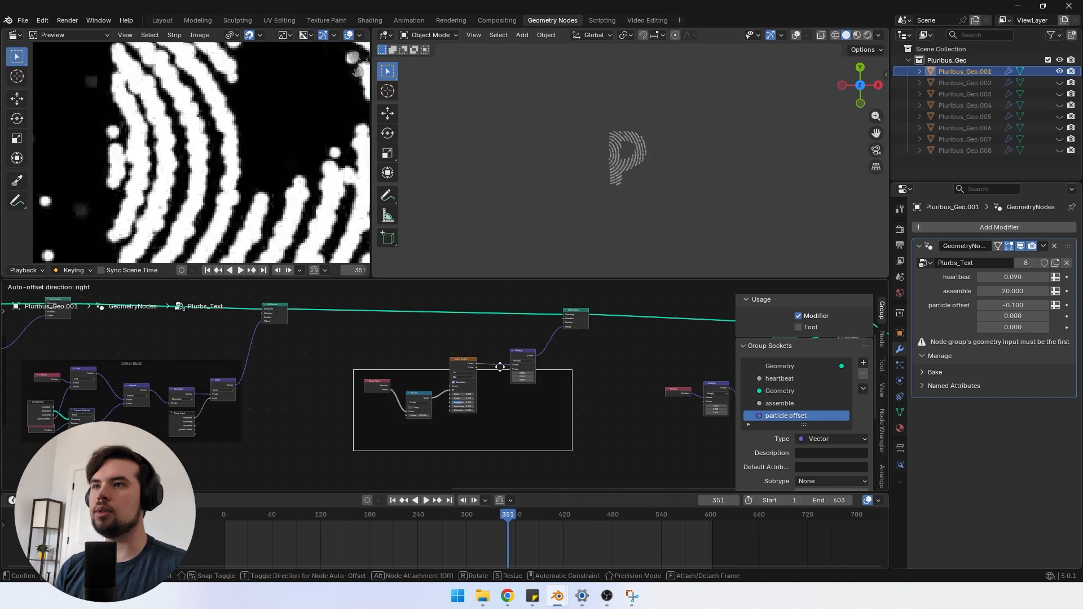
pyautogui.click(484, 349)
pyautogui.scroll(4, 483, 349)
pyautogui.click(545, 338)
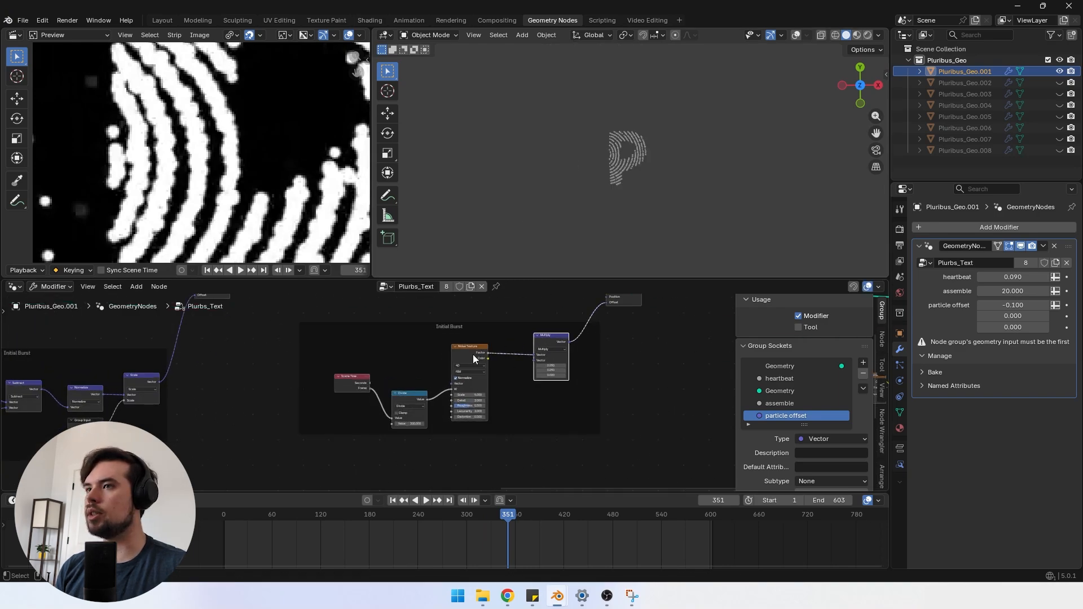
pyautogui.scroll(2, 471, 352)
pyautogui.keyDown('shift'); pyautogui.click(465, 348); pyautogui.keyUp('shift')
pyautogui.keyDown('shift'); pyautogui.click(397, 397); pyautogui.keyUp('shift')
pyautogui.keyDown('shift'); pyautogui.click(332, 382); pyautogui.keyUp('shift')
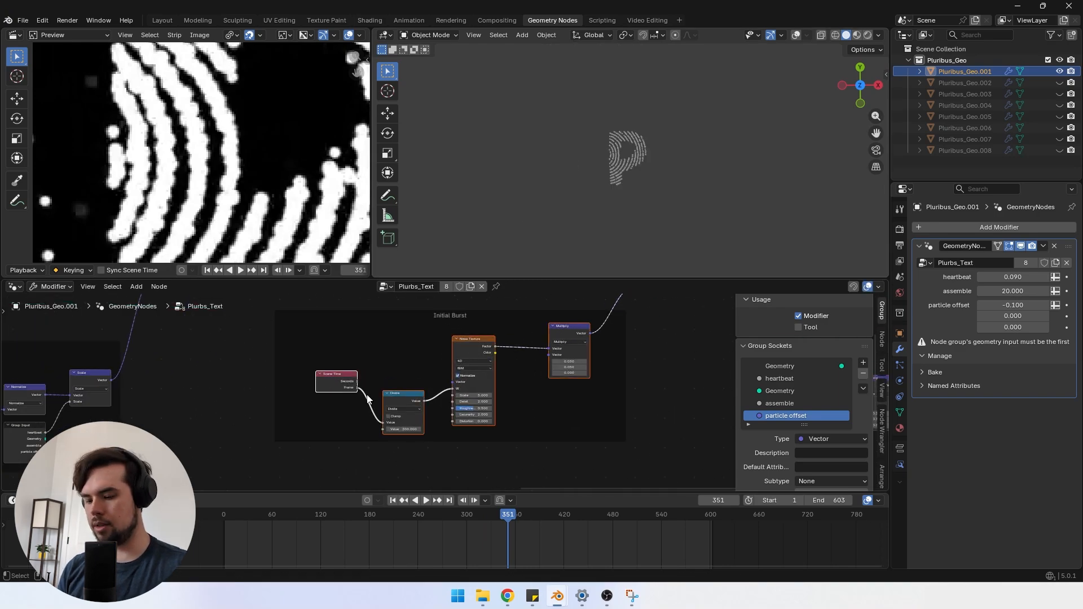
pyautogui.press('g')
pyautogui.click(429, 322)
# Step: Relabel the duplicated frame around the noise nodes as Jitter
pyautogui.click(429, 322)
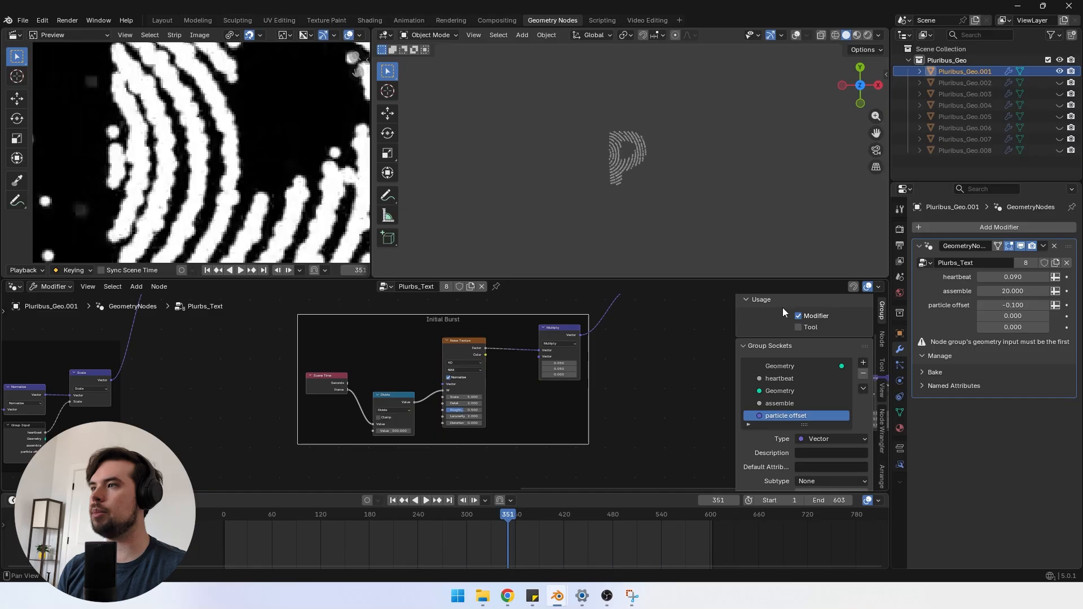
pyautogui.click(882, 338)
pyautogui.click(810, 352)
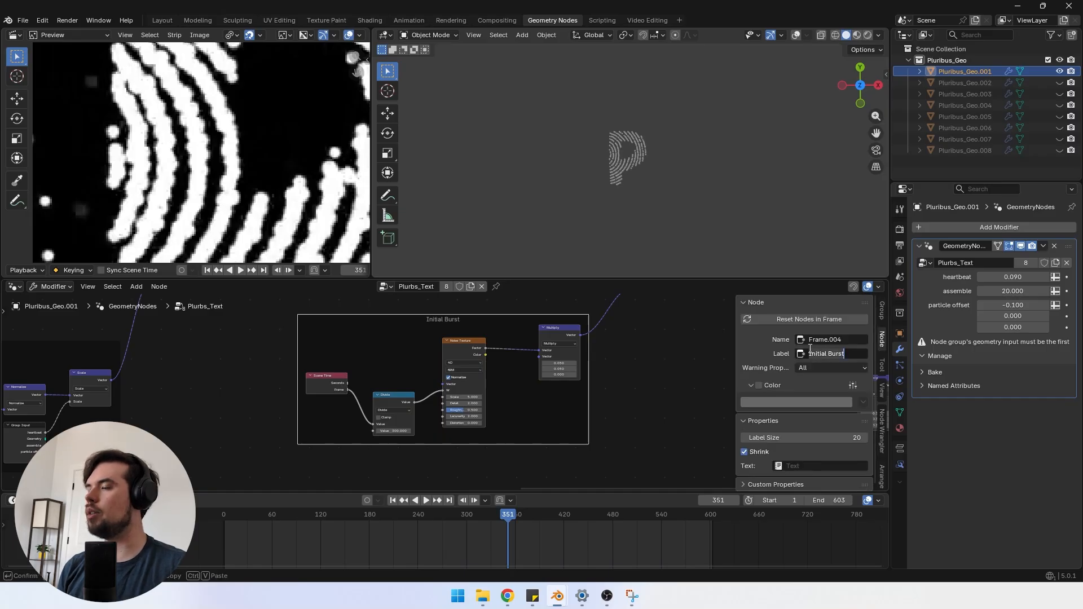
pyautogui.press('BackSpace')
pyautogui.write('Jitter')
pyautogui.press('Return')
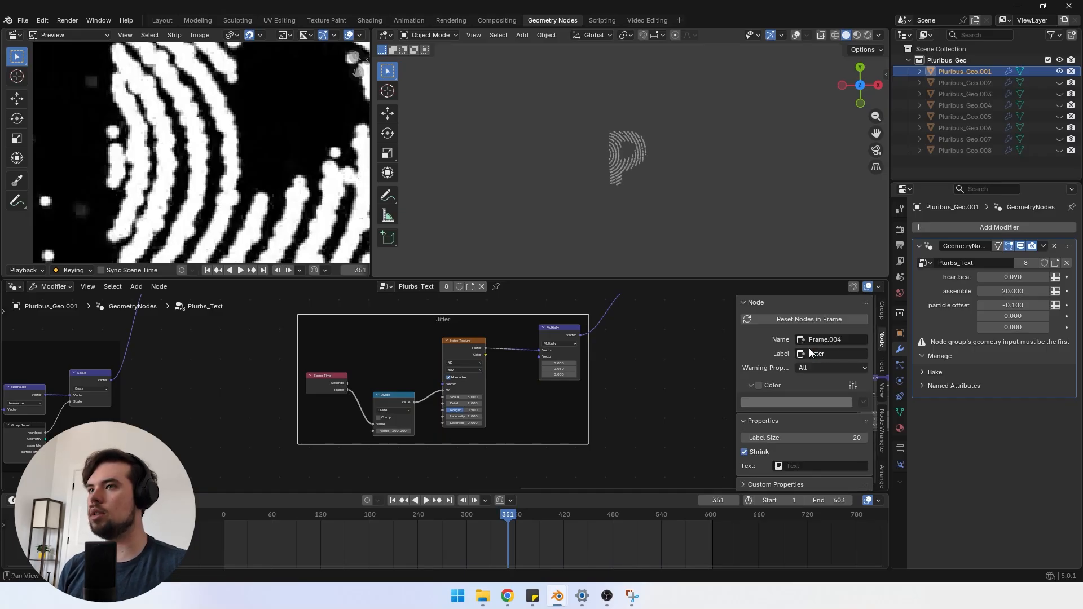
# Step: Move the instancing, material and output nodes at the end of the tree closer to the Jitter frame
pyautogui.scroll(-6, 449, 387)
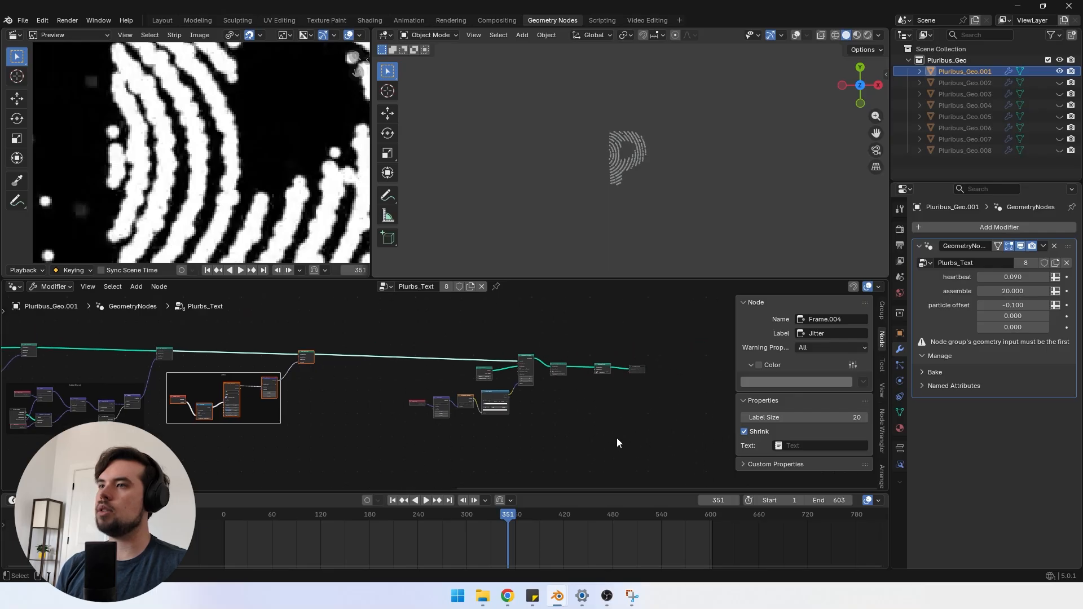
pyautogui.moveTo(683, 444); pyautogui.dragTo(413, 337)
pyautogui.scroll(3, 400, 384)
pyautogui.press('g')
pyautogui.click(273, 388)
# Step: Unhide Pluribus_Geo.002 through Pluribus_Geo.008 and turn on the 3D viewport overlays
pyautogui.scroll(-5, 235, 416)
pyautogui.moveTo(111, 416); pyautogui.dragTo(416, 415, button='middle')
pyautogui.moveTo(416, 416); pyautogui.dragTo(621, 414, button='middle')
pyautogui.scroll(4, 621, 414)
pyautogui.moveTo(1060, 83); pyautogui.dragTo(1062, 154)
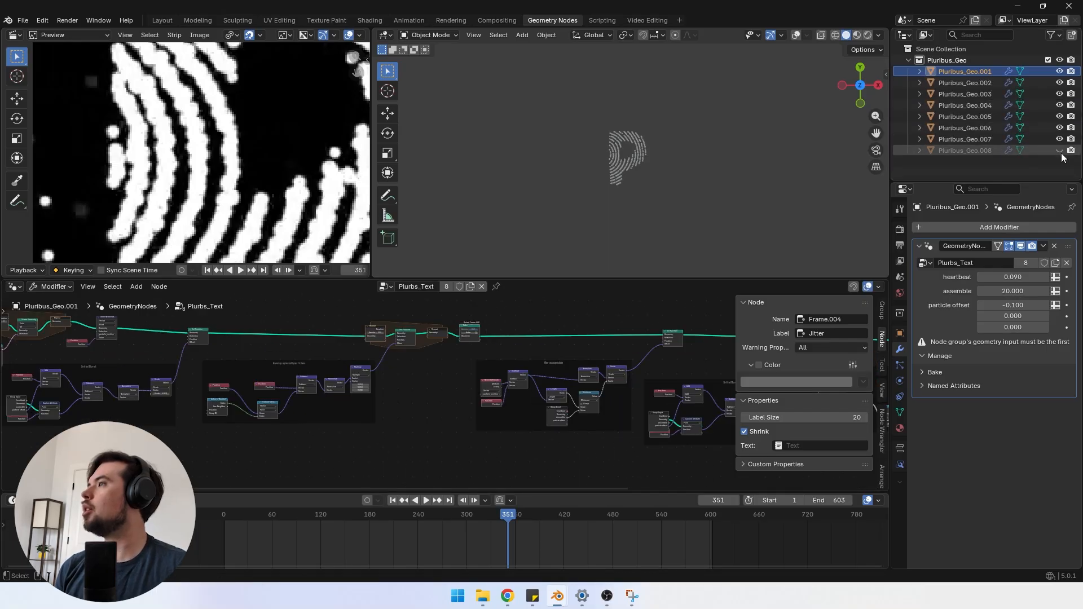
pyautogui.click(796, 35)
# Step: Bake the still geometry of Pluribus_Geo.002 at the Bake node after the repeat zone
pyautogui.click(575, 142)
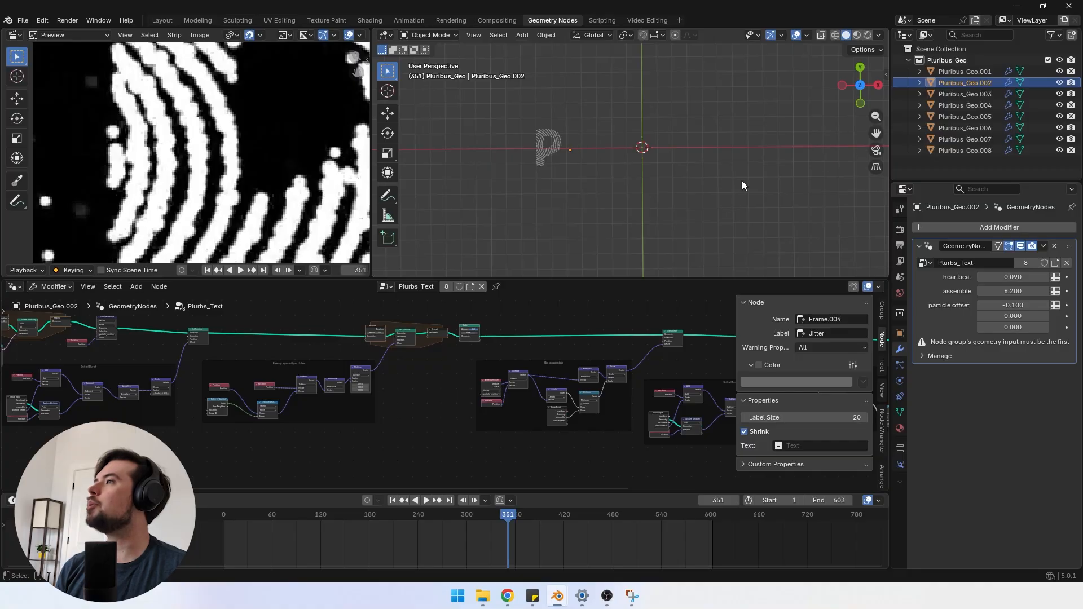
pyautogui.scroll(2, 624, 169)
pyautogui.moveTo(465, 389); pyautogui.dragTo(509, 426, button='middle')
pyautogui.scroll(8, 509, 425)
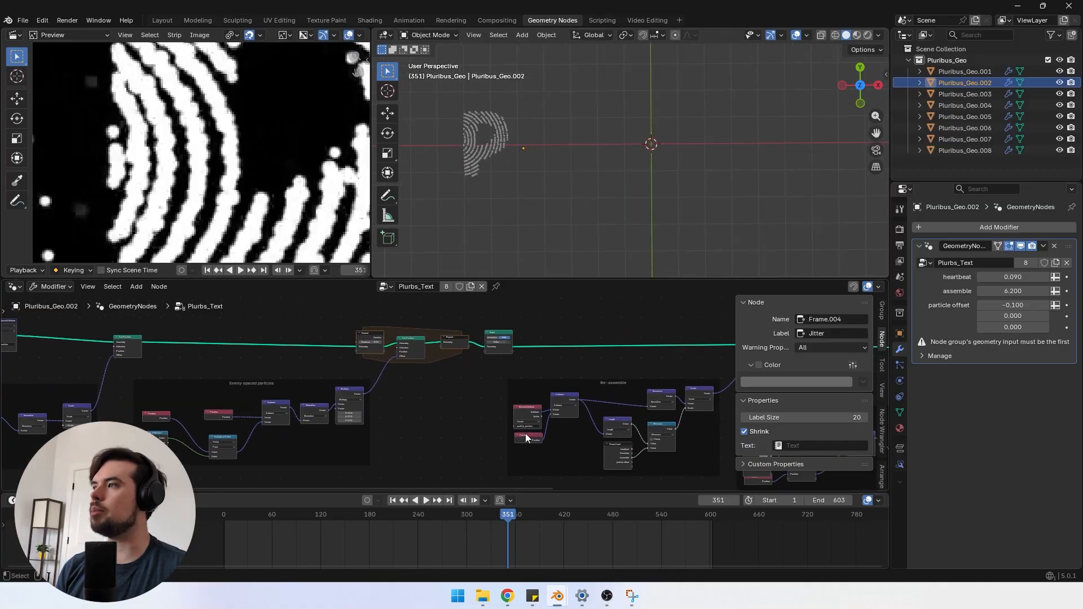
pyautogui.click(953, 72)
pyautogui.click(962, 84)
pyautogui.scroll(4, 445, 393)
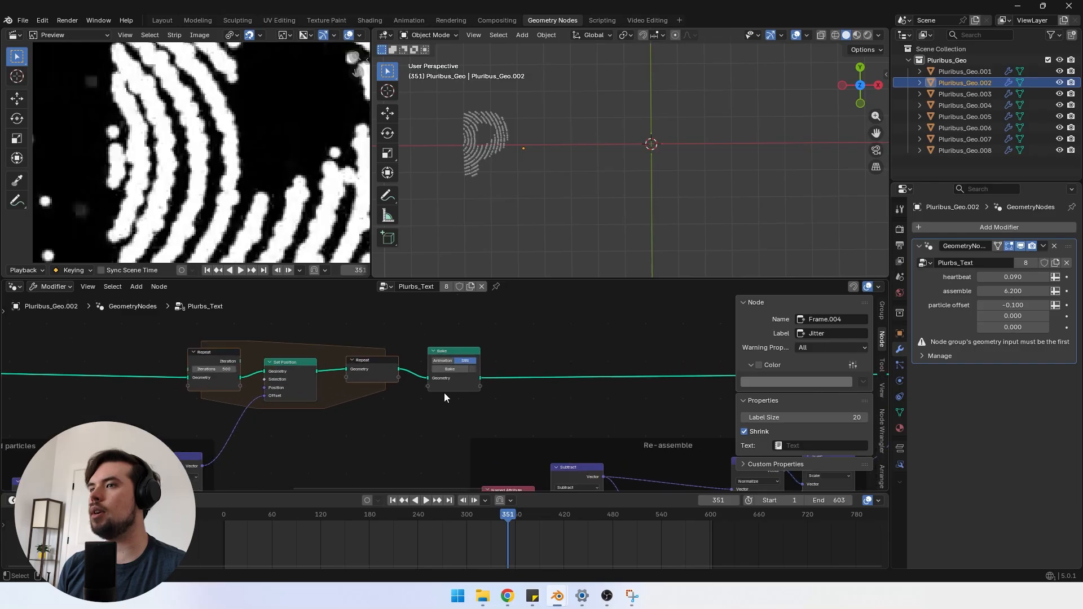
pyautogui.click(451, 363)
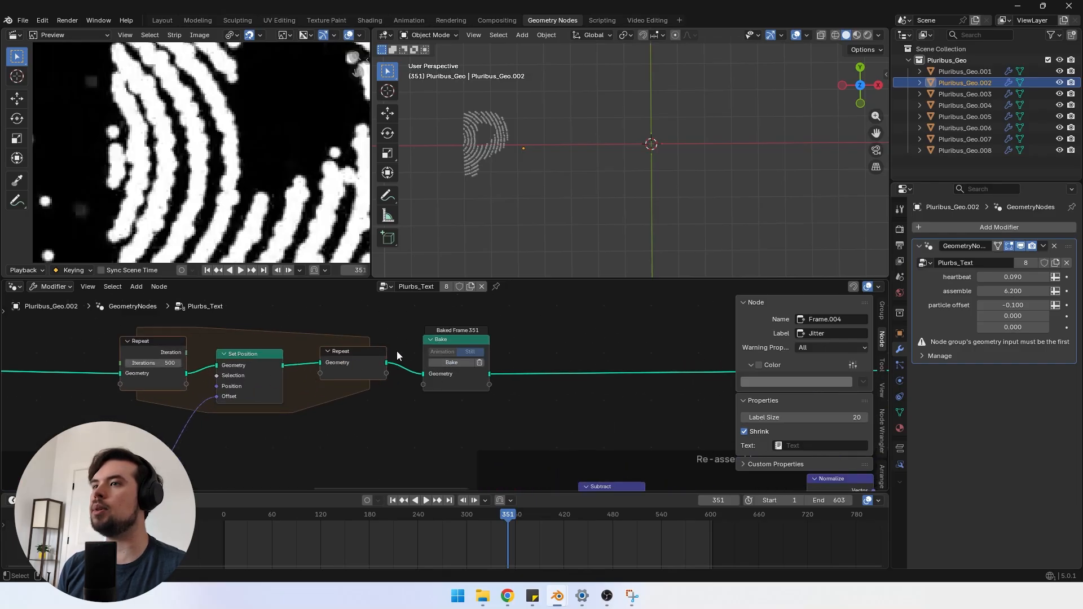
# Step: Bake the still geometry of Pluribus_Geo.003 through Pluribus_Geo.008 one after another at the Bake node
pyautogui.click(962, 95)
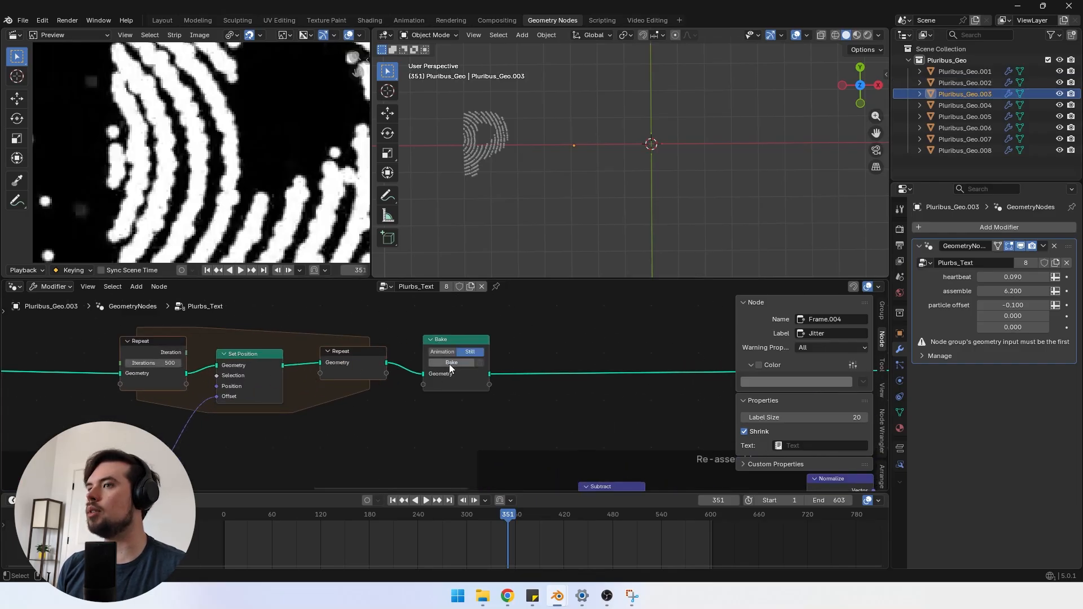
pyautogui.click(969, 106)
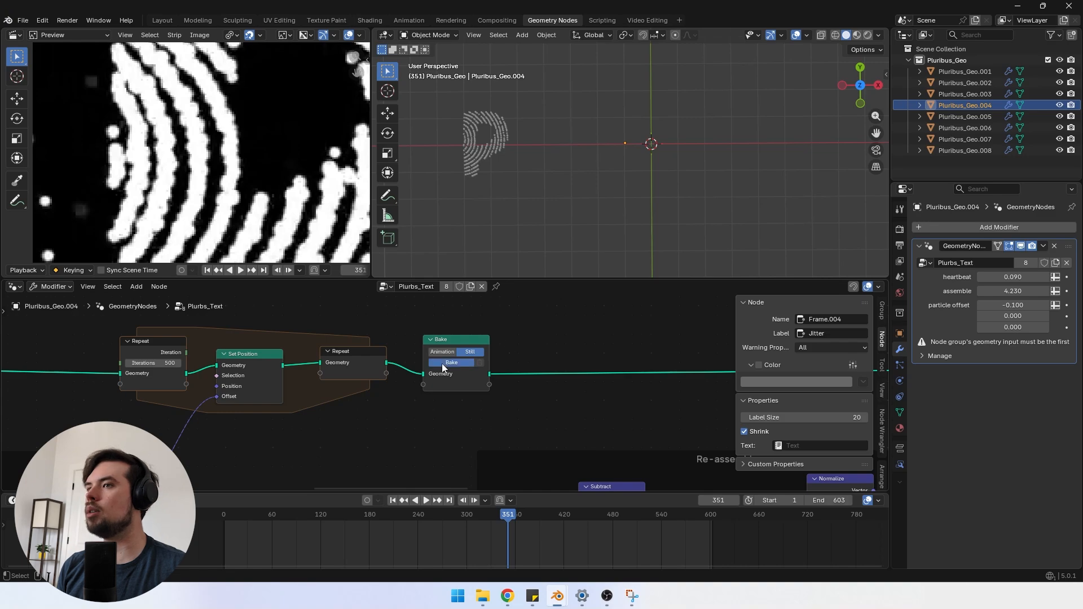
pyautogui.click(980, 117)
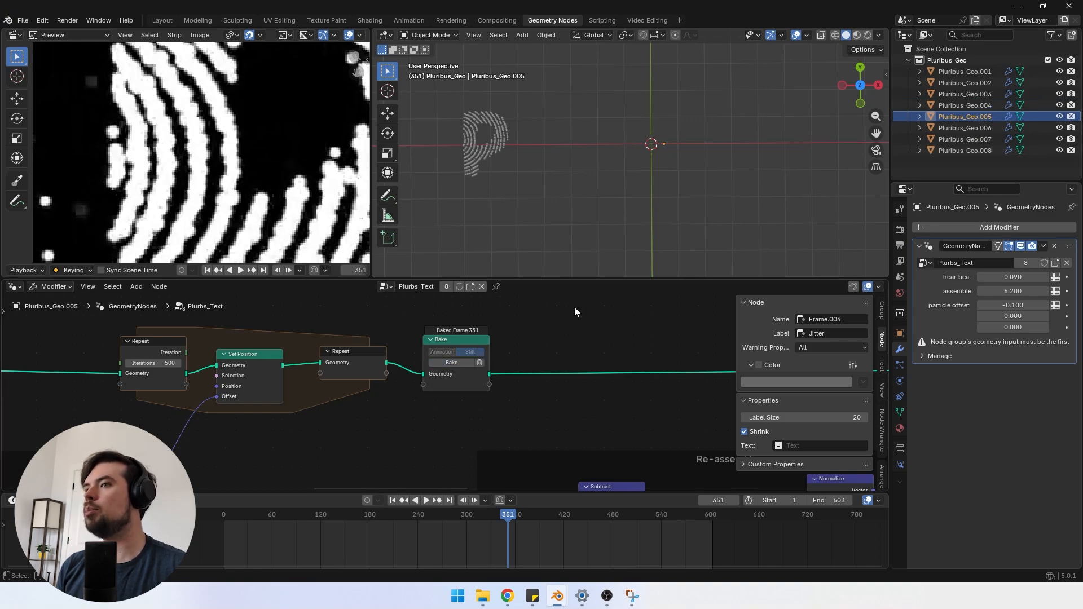
pyautogui.click(972, 130)
pyautogui.click(437, 366)
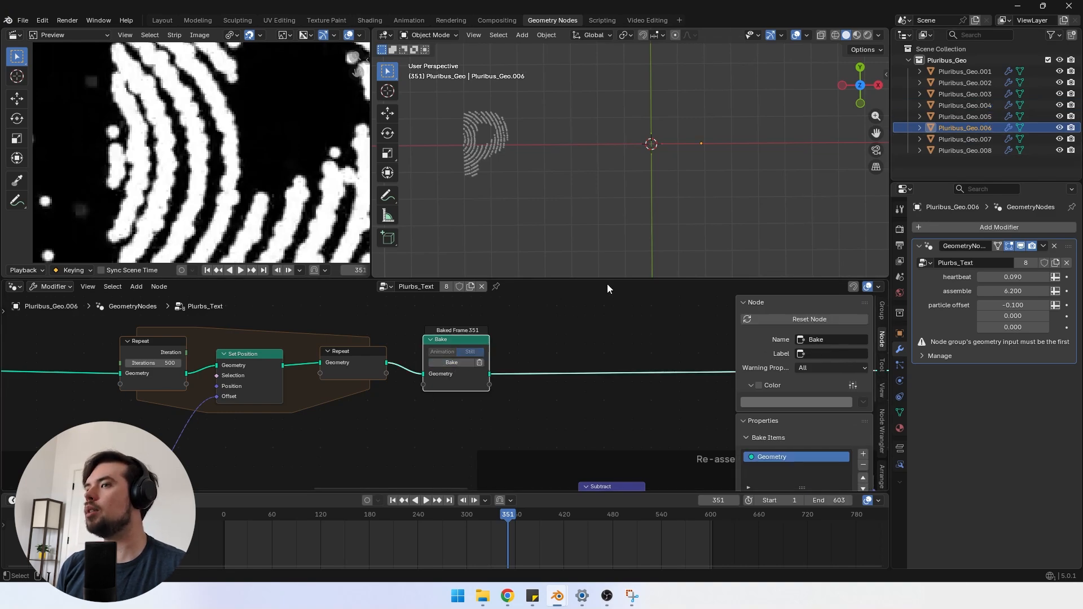
pyautogui.click(958, 139)
pyautogui.click(459, 365)
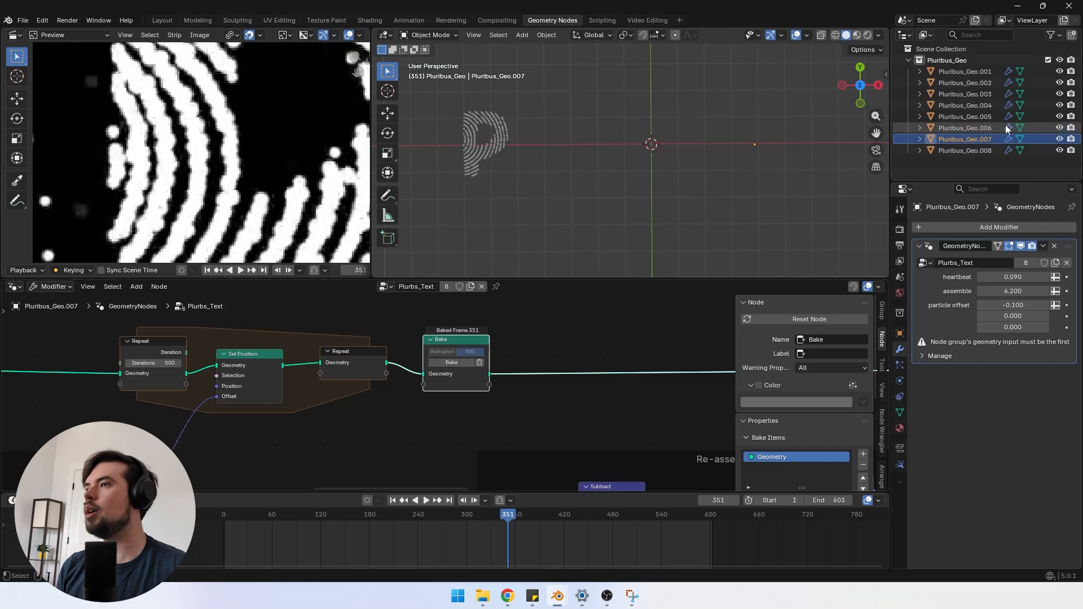
pyautogui.click(977, 149)
pyautogui.click(443, 364)
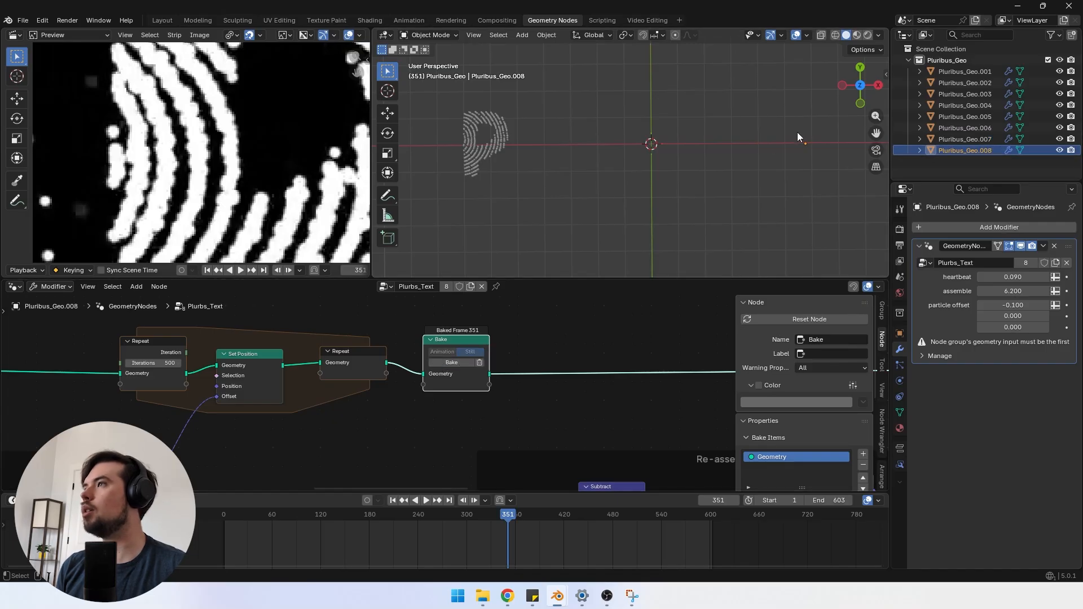
# Step: With Pluribus_Geo.002 through Pluribus_Geo.008 selected, set the active Pluribus_Geo.008's assemble value to 13.930
pyautogui.keyDown('shift'); pyautogui.click(960, 83); pyautogui.keyUp('shift')
pyautogui.scroll(-4, 729, 204)
pyautogui.keyDown('shift'); pyautogui.moveTo(729, 204); pyautogui.dragTo(708, 206, button='middle'); pyautogui.keyUp('shift')
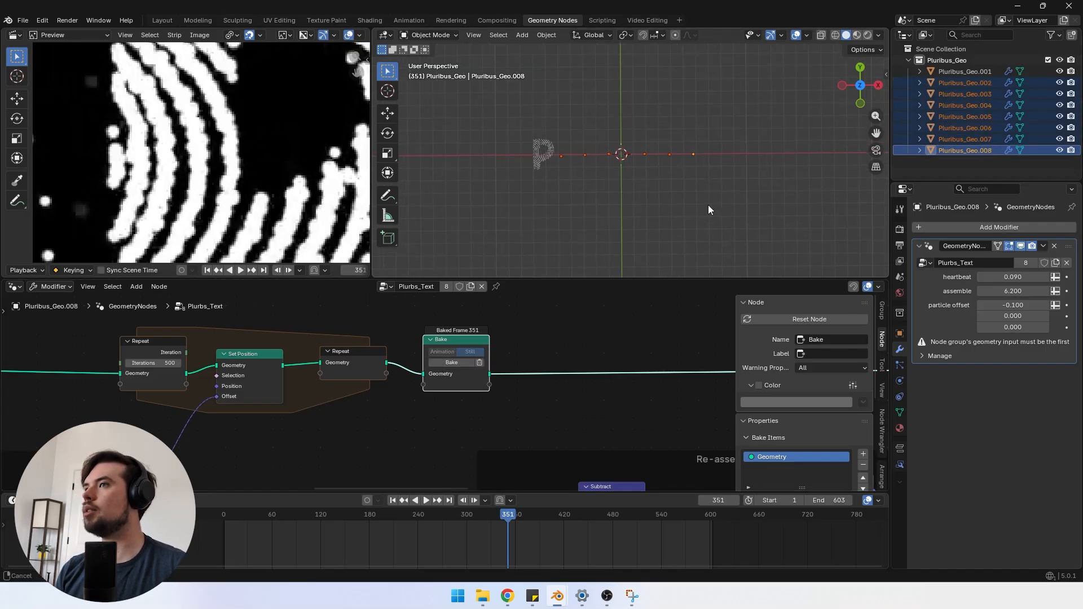
pyautogui.scroll(2, 709, 206)
pyautogui.moveTo(995, 292); pyautogui.dragTo(1057, 291)
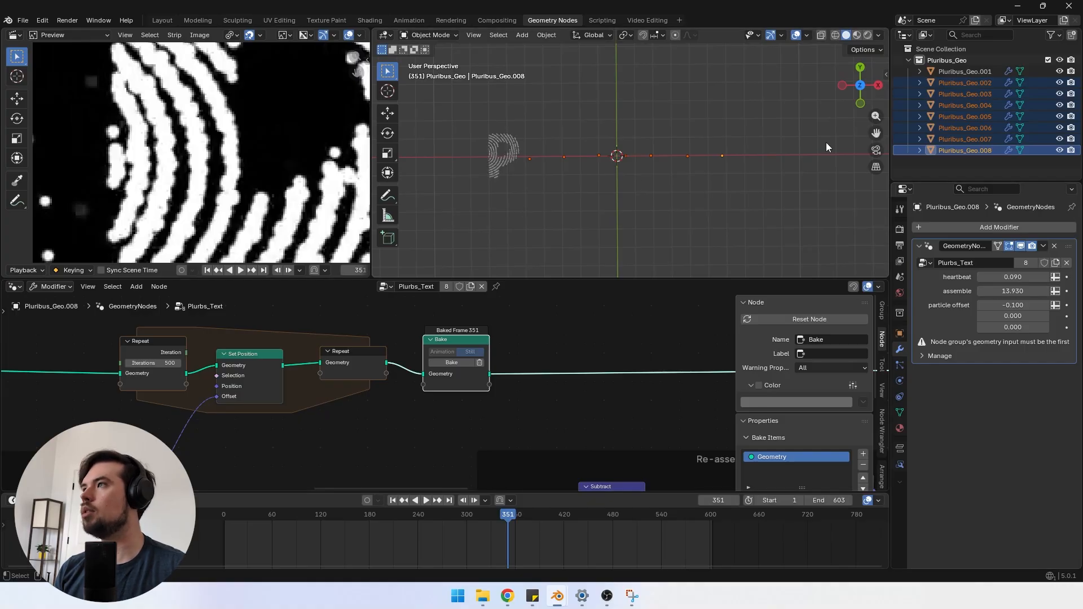
# Step: For Pluribus_Geo.002, reorder the group sockets so the Geometry input comes above heartbeat
pyautogui.click(962, 82)
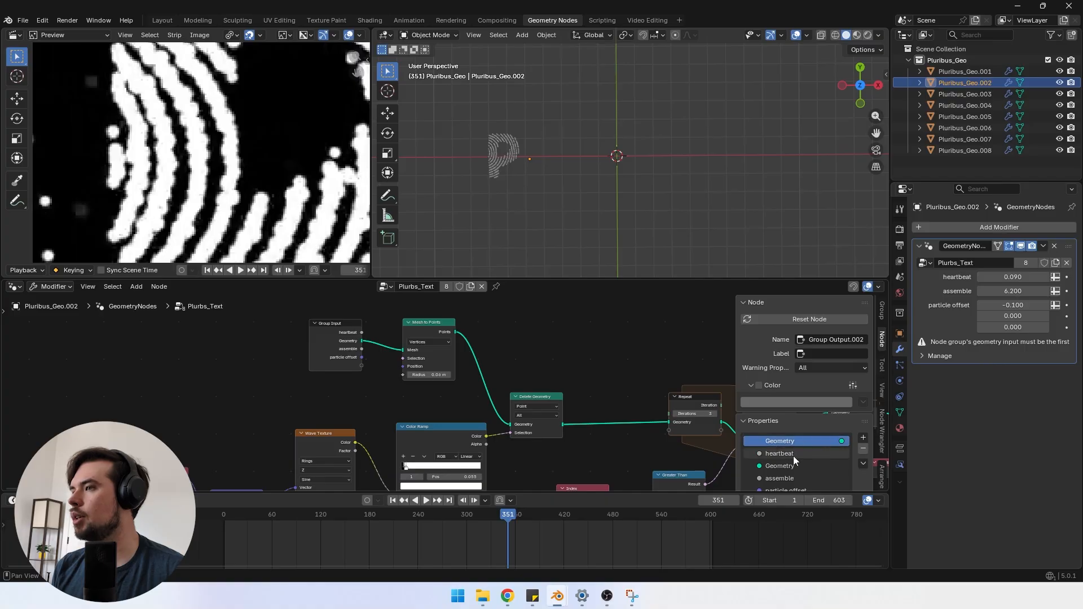
pyautogui.click(882, 312)
pyautogui.scroll(-3, 758, 442)
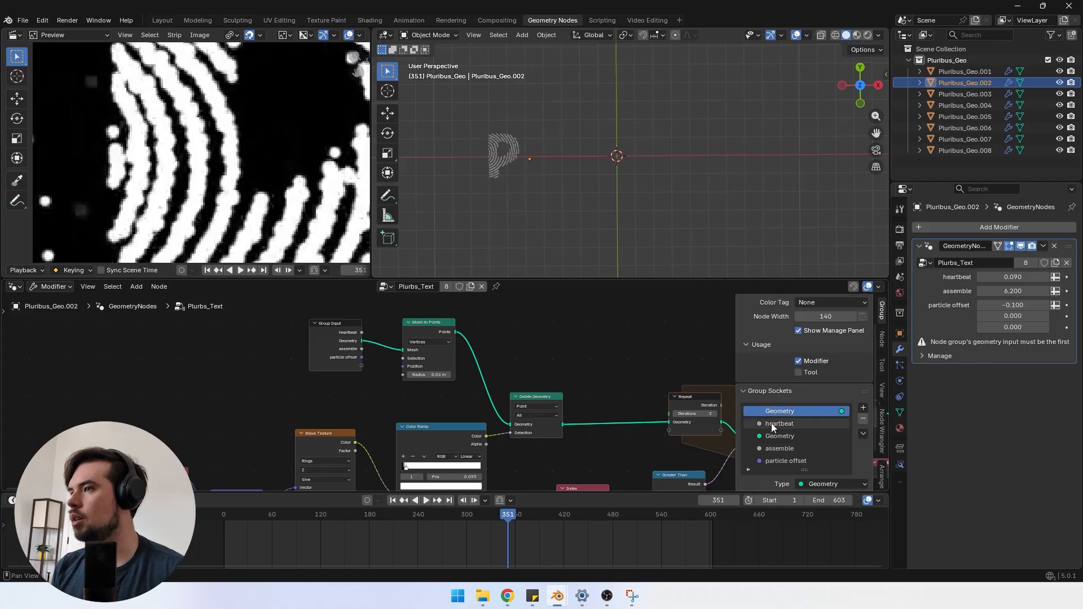
pyautogui.moveTo(770, 423); pyautogui.dragTo(781, 442)
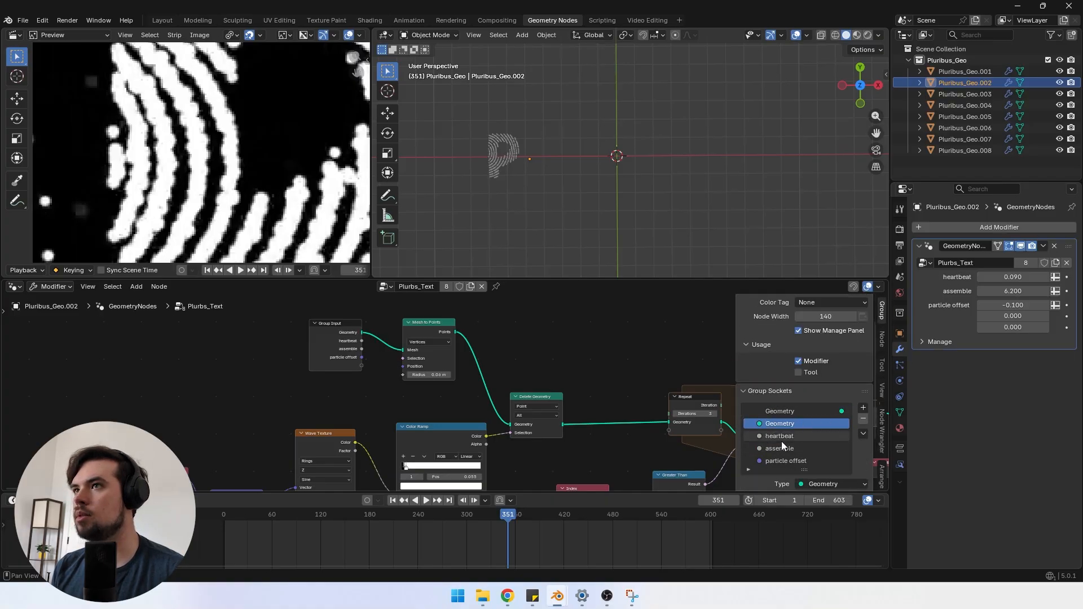
# Step: Delete the existing bake of Pluribus_Geo.002 and bake its still geometry again
pyautogui.scroll(-10, 551, 407)
pyautogui.moveTo(551, 407); pyautogui.dragTo(341, 389, button='middle')
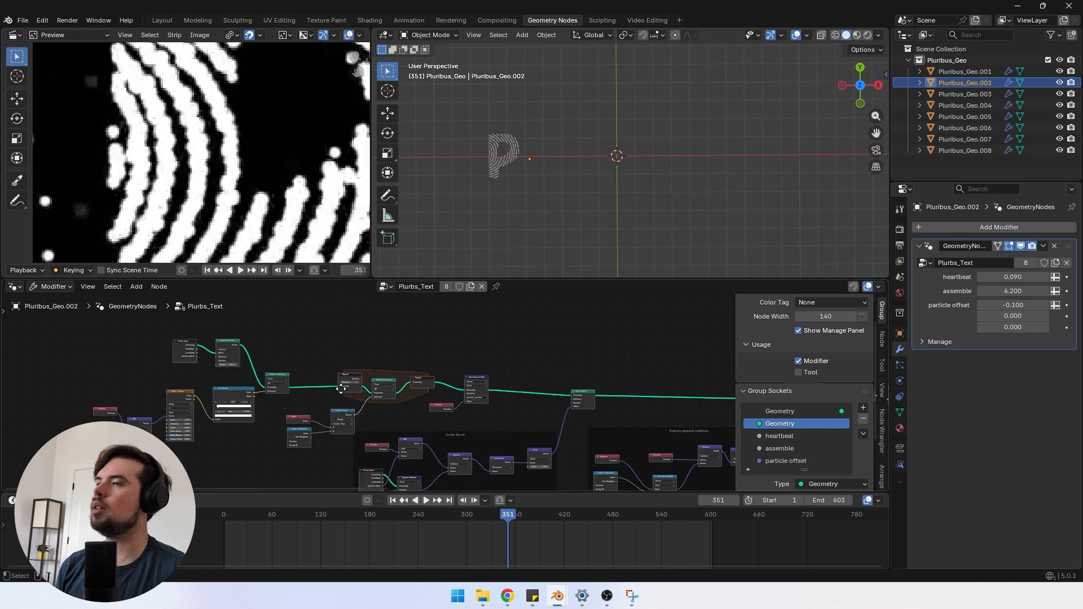
pyautogui.scroll(6, 424, 395)
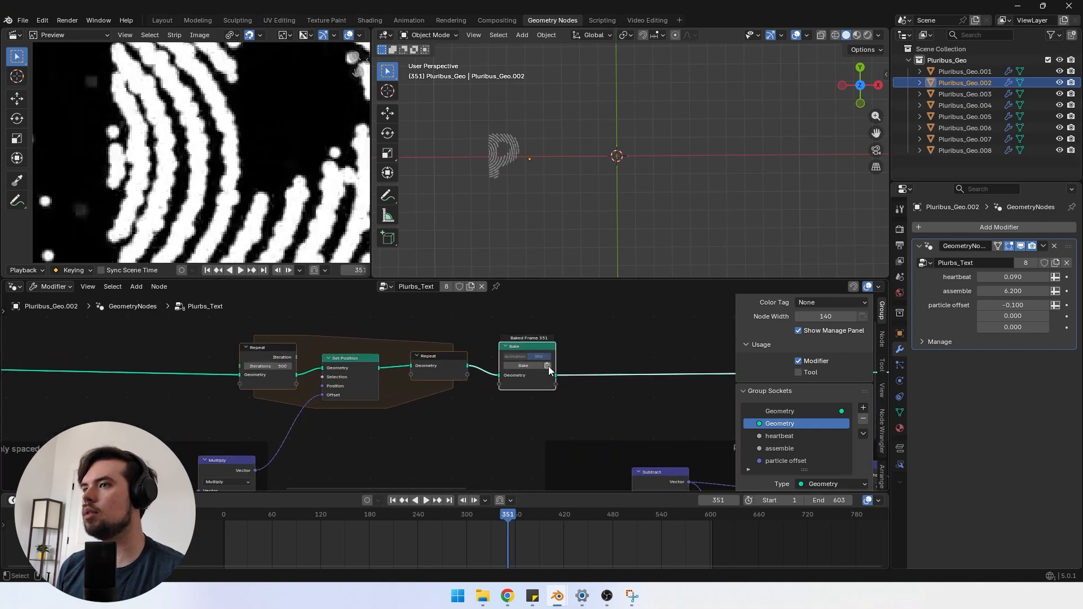
pyautogui.click(548, 367)
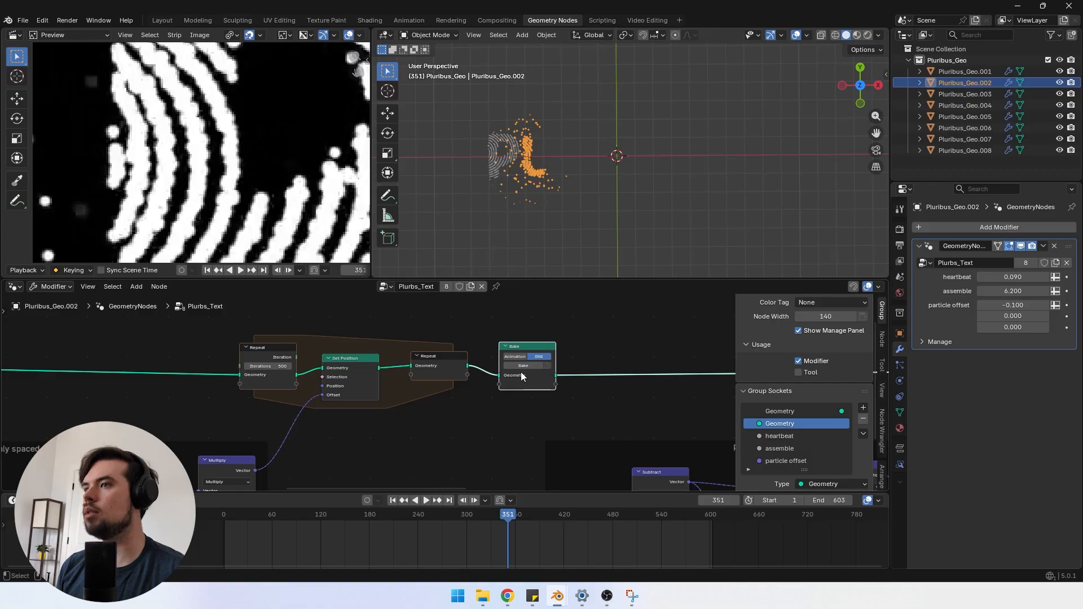
pyautogui.click(524, 366)
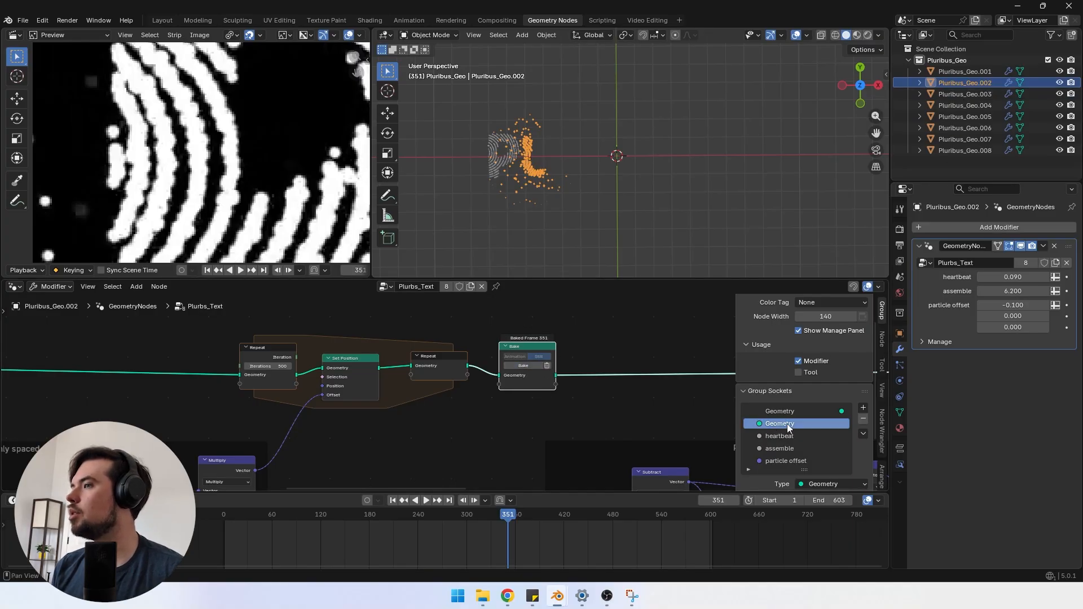
# Step: Rebake the still geometry of Pluribus_Geo.003 through Pluribus_Geo.008 one object at a time
pyautogui.scroll(-4, 496, 421)
pyautogui.moveTo(198, 378); pyautogui.dragTo(660, 404, button='middle')
pyautogui.scroll(8, 587, 393)
pyautogui.moveTo(514, 382); pyautogui.dragTo(456, 433, button='middle')
pyautogui.scroll(6, 455, 432)
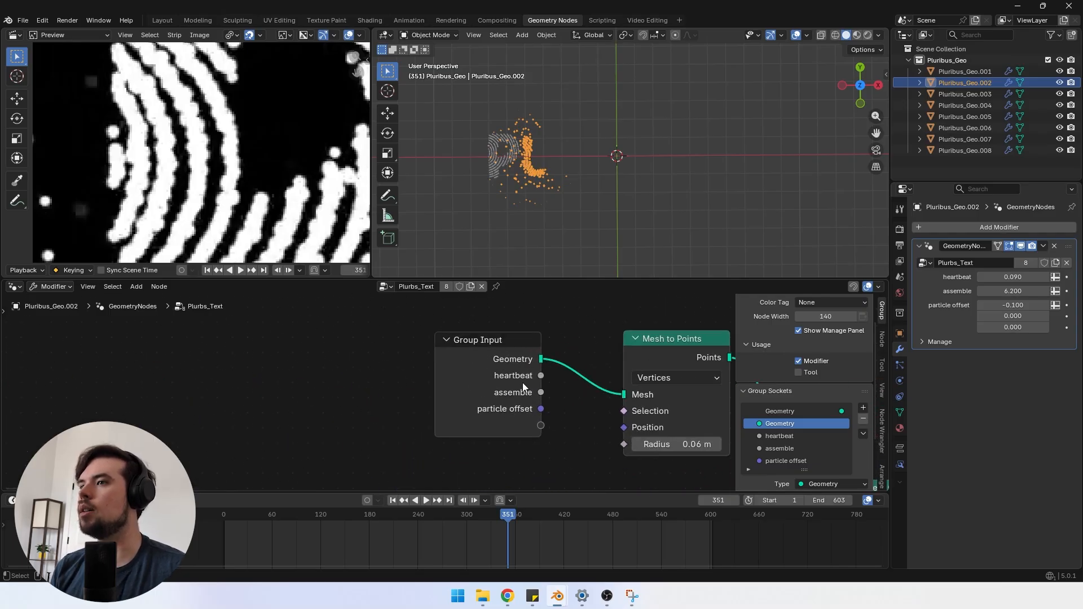
pyautogui.scroll(-5, 523, 382)
pyautogui.click(970, 93)
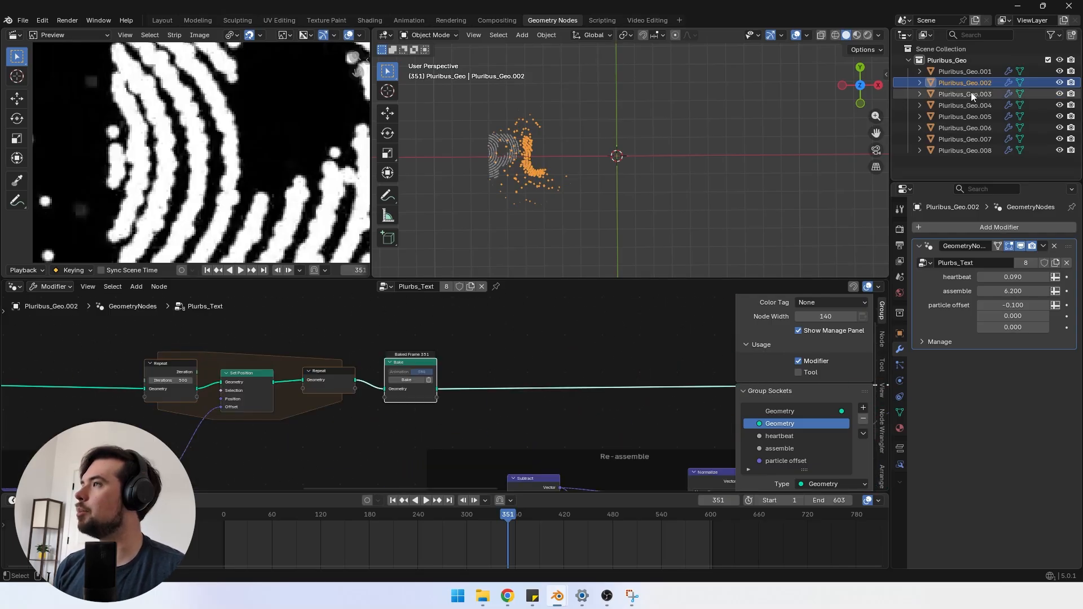
pyautogui.click(404, 381)
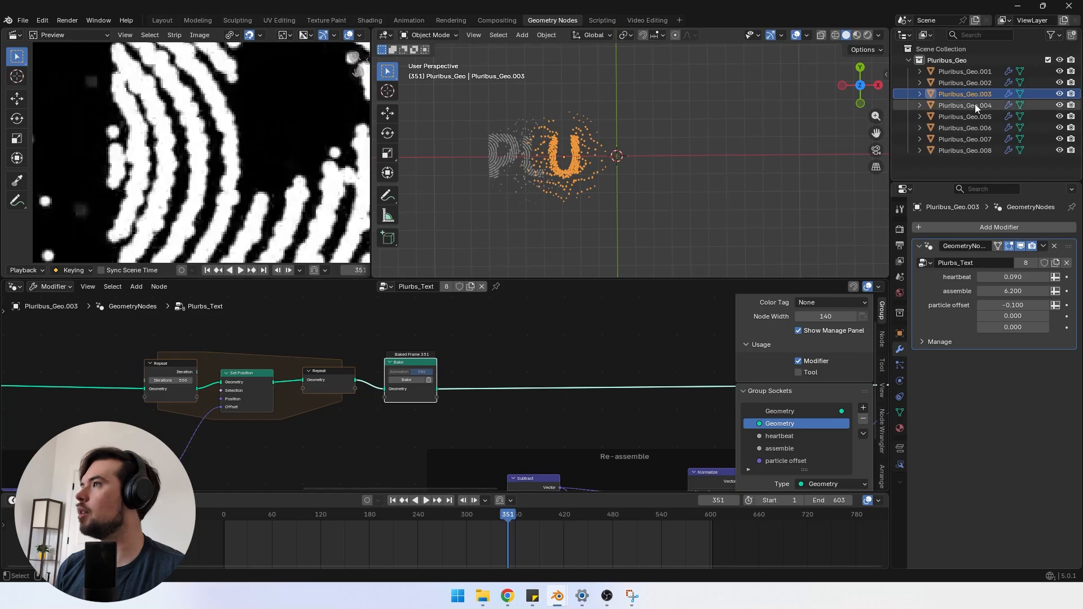
pyautogui.click(975, 105)
pyautogui.click(406, 380)
pyautogui.click(965, 116)
pyautogui.click(406, 379)
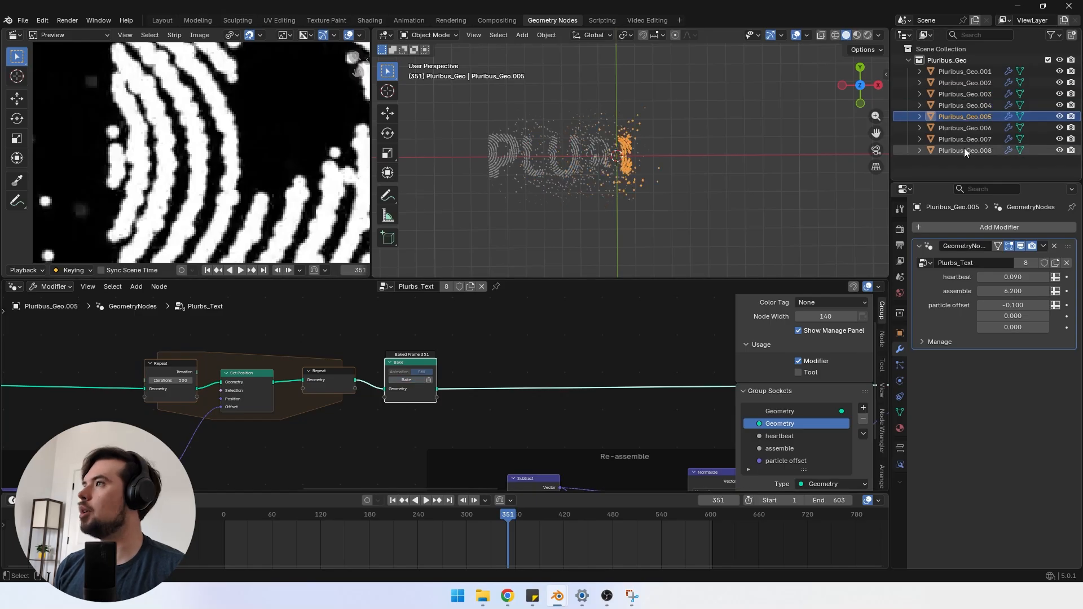
pyautogui.click(965, 127)
pyautogui.click(406, 380)
pyautogui.click(965, 139)
pyautogui.click(407, 380)
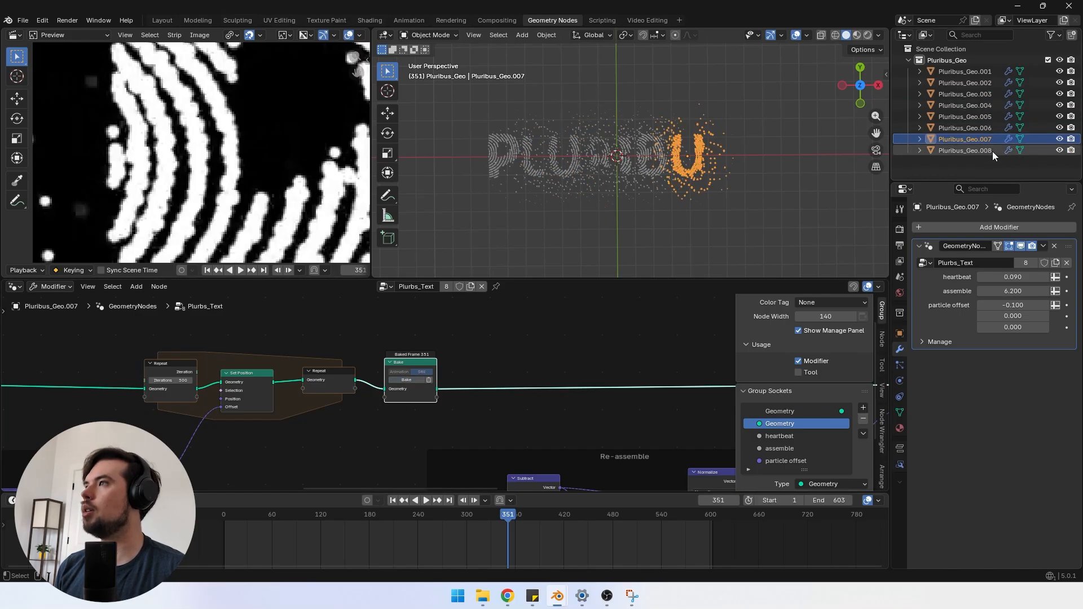
pyautogui.click(988, 150)
pyautogui.click(410, 380)
# Step: Raise the assemble value of Pluribus_Geo.007 to 10.480
pyautogui.scroll(-2, 611, 372)
pyautogui.scroll(4, 569, 201)
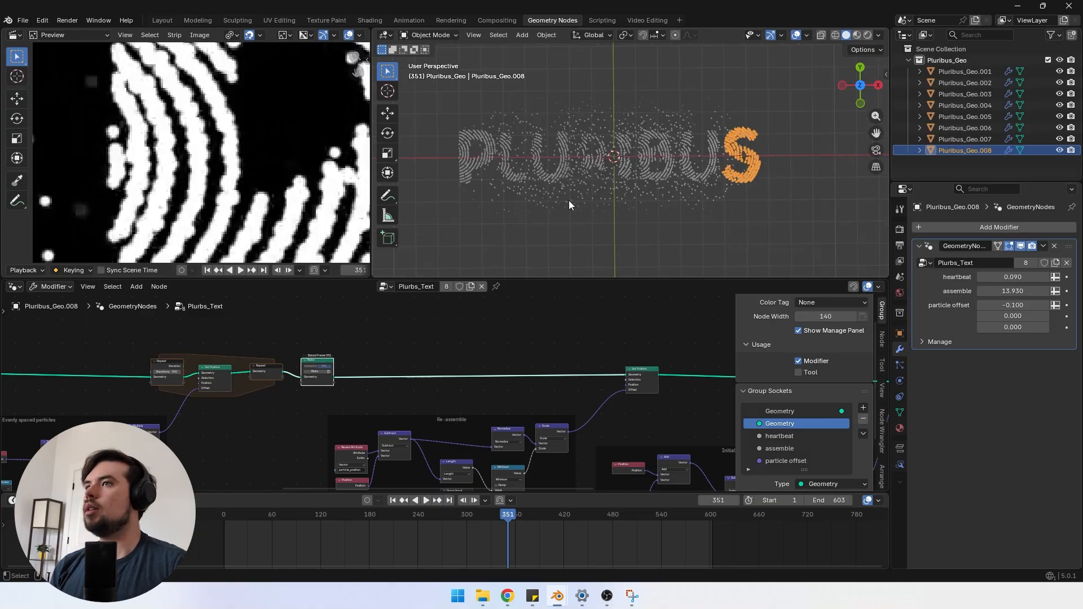
pyautogui.scroll(-3, 576, 197)
pyautogui.scroll(2, 490, 168)
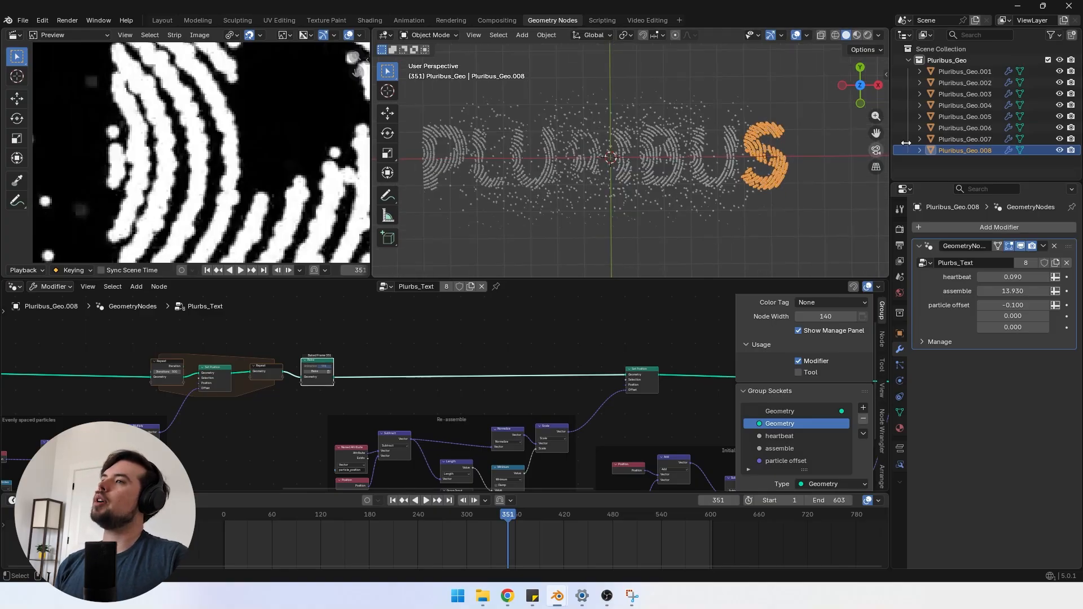
pyautogui.keyDown('shift'); pyautogui.click(973, 83); pyautogui.keyUp('shift')
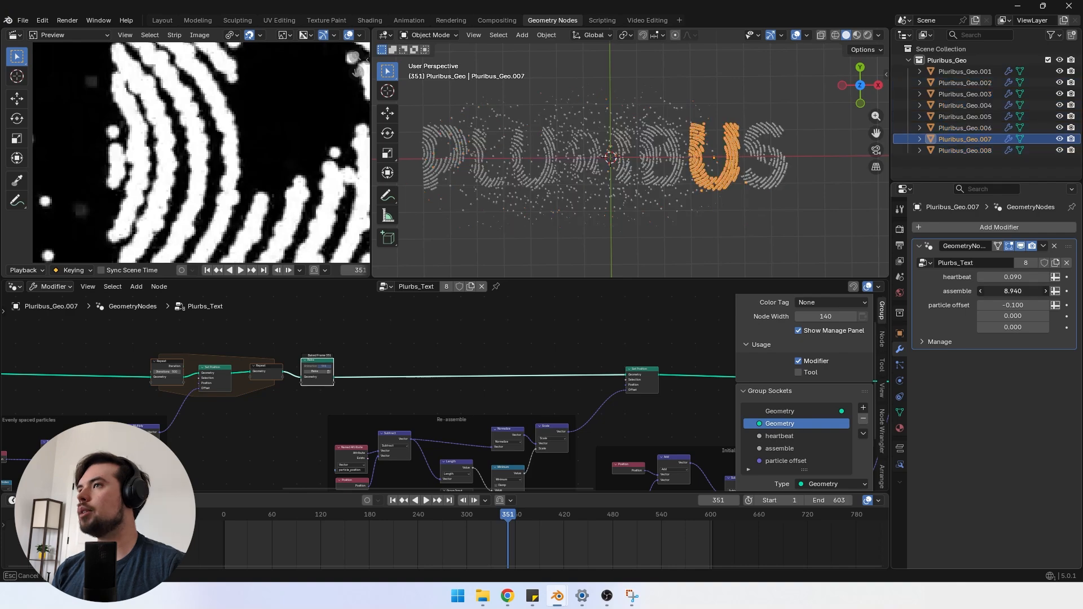
pyautogui.moveTo(994, 290)
pyautogui.mouseDown()
pyautogui.moveTo(1024, 291)
pyautogui.moveTo(994, 287)
pyautogui.mouseUp()
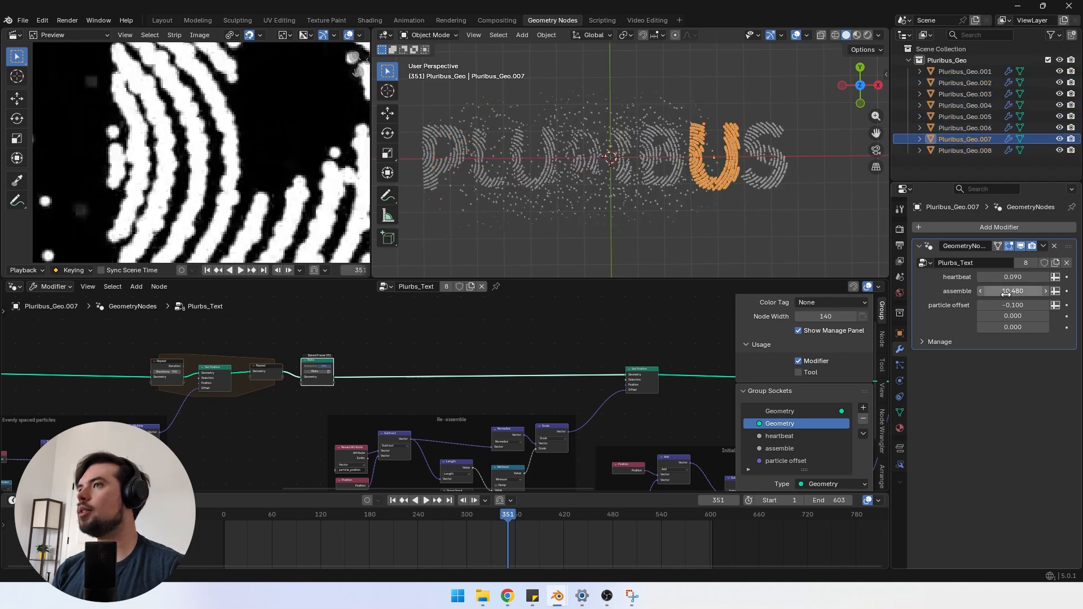
# Step: Select Pluribus_Geo.001 through Pluribus_Geo.008, set the active Pluribus_Geo.001's assemble value to 10.000 and copy it to all selected letters
pyautogui.click(967, 85)
pyautogui.click(966, 73)
pyautogui.keyDown('shift'); pyautogui.click(970, 149); pyautogui.keyUp('shift')
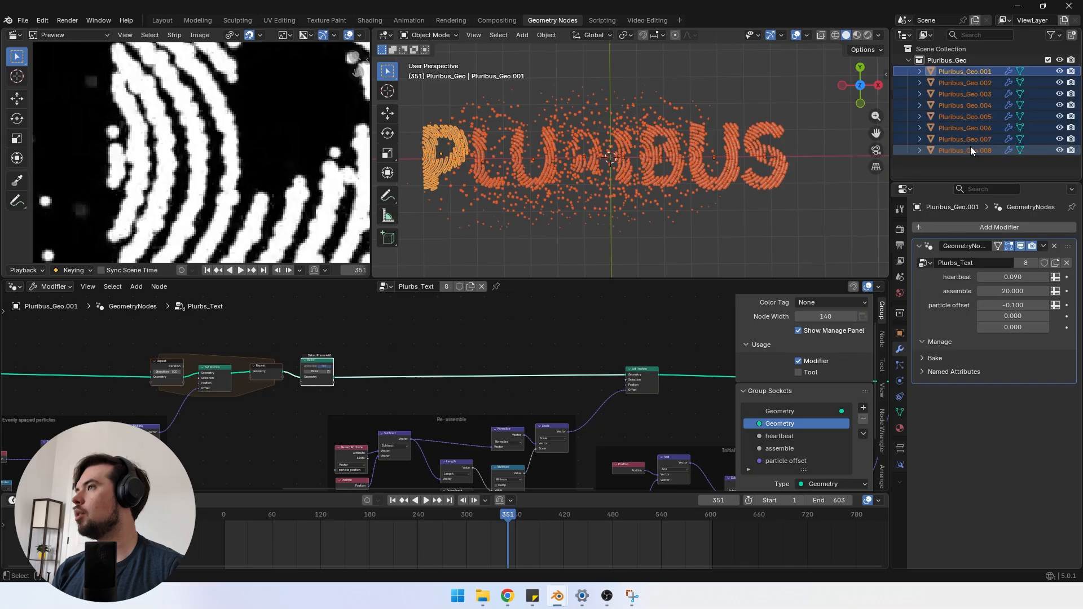
pyautogui.click(1000, 291)
pyautogui.press('Escape')
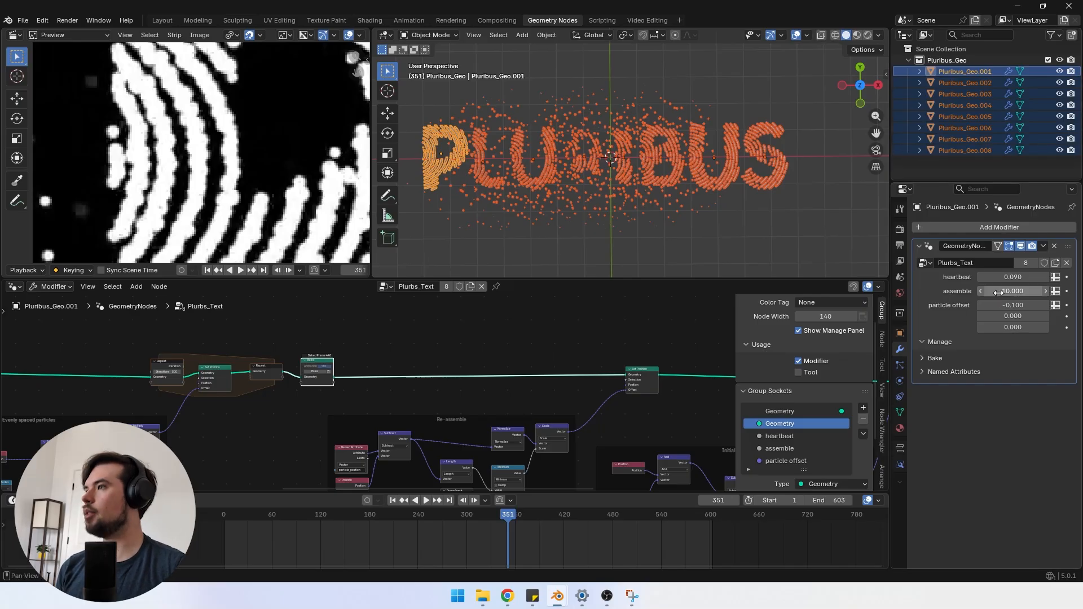
pyautogui.rightClick(1000, 290)
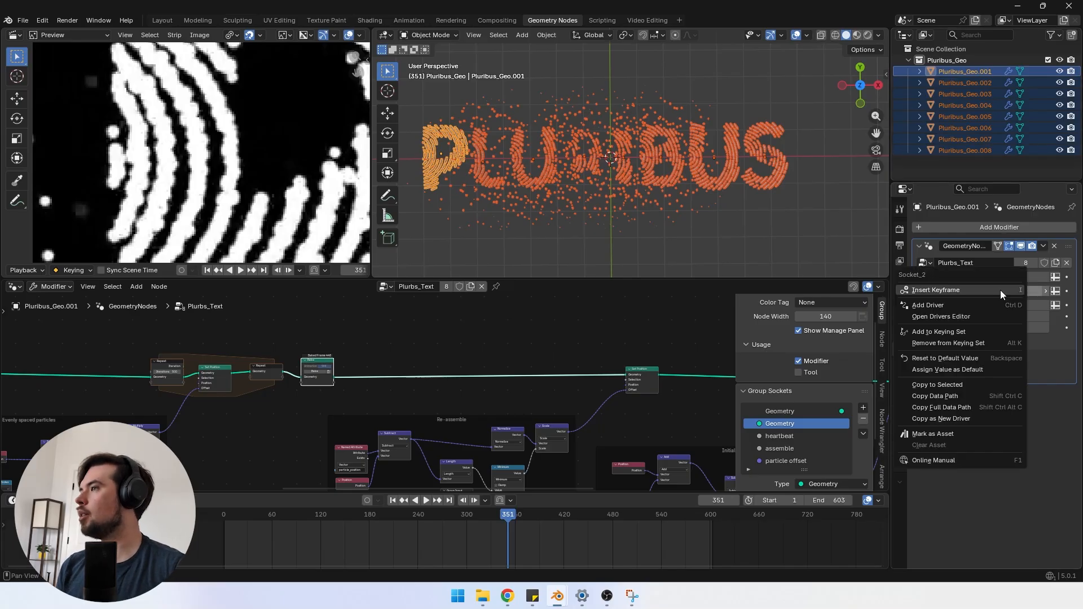
pyautogui.click(961, 385)
pyautogui.click(638, 235)
pyautogui.scroll(3, 641, 217)
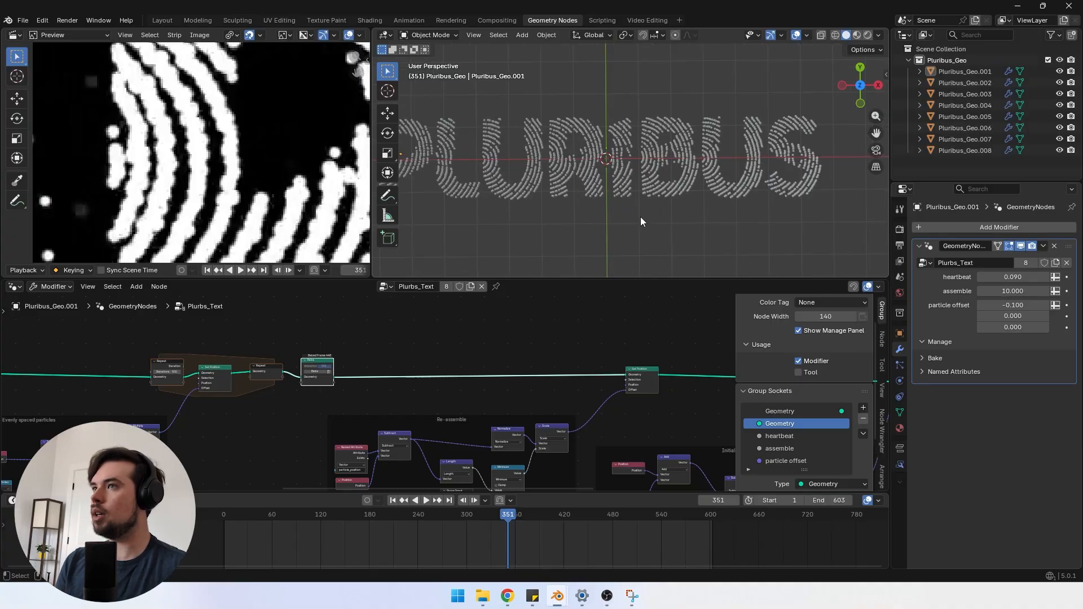
# Step: Set the heartbeat value to 0.000 on individual letters, including Pluribus_Geo.004, Pluribus_Geo.003 and Pluribus_Geo.005
pyautogui.click(642, 218)
pyautogui.scroll(3, 614, 182)
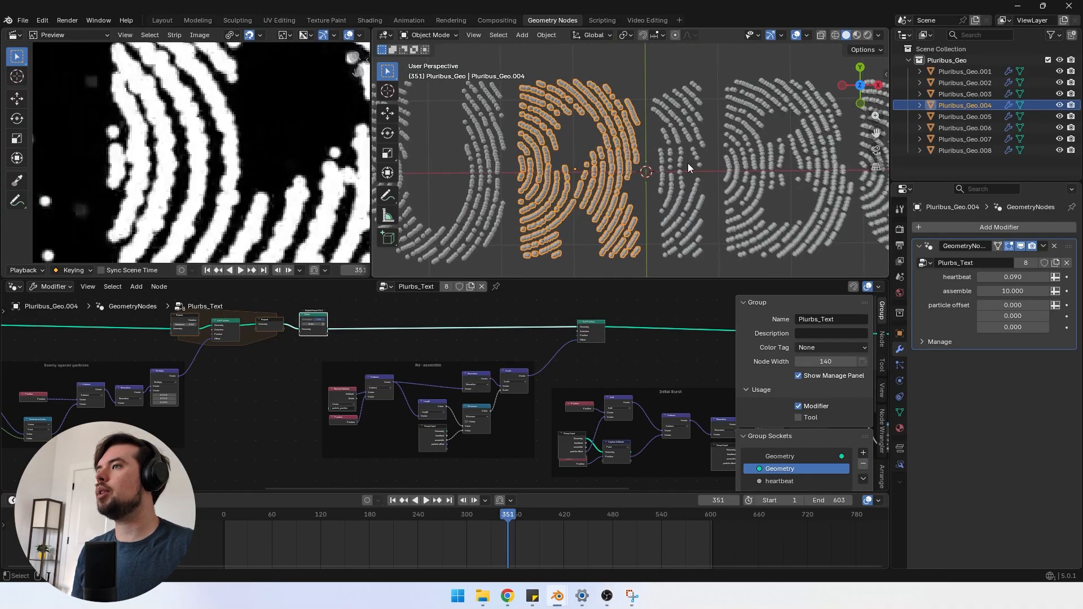
pyautogui.scroll(-6, 790, 171)
pyautogui.scroll(4, 716, 174)
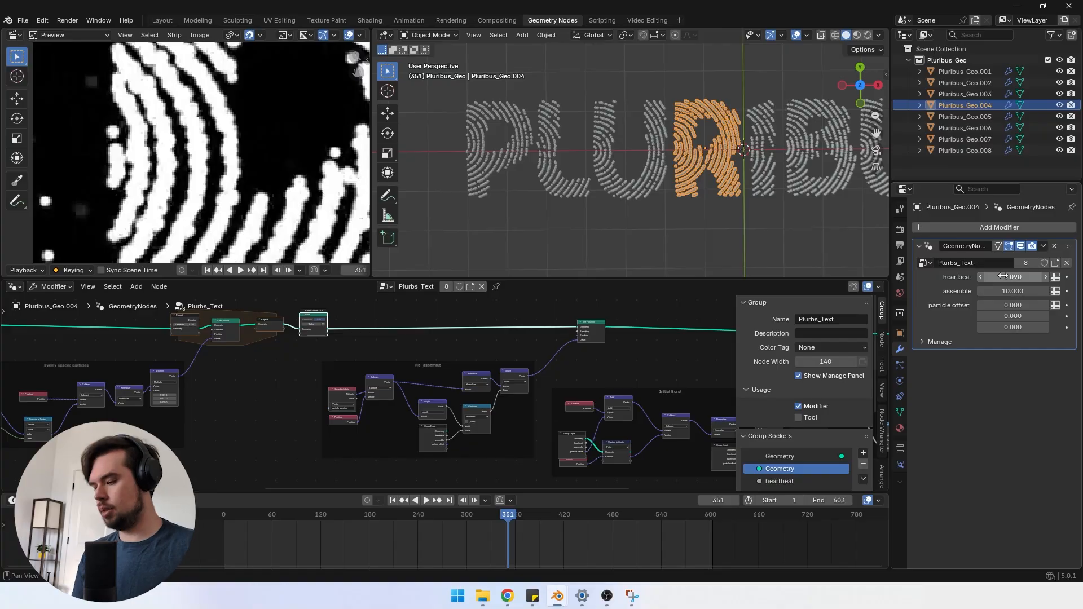
pyautogui.moveTo(1003, 276); pyautogui.dragTo(959, 276)
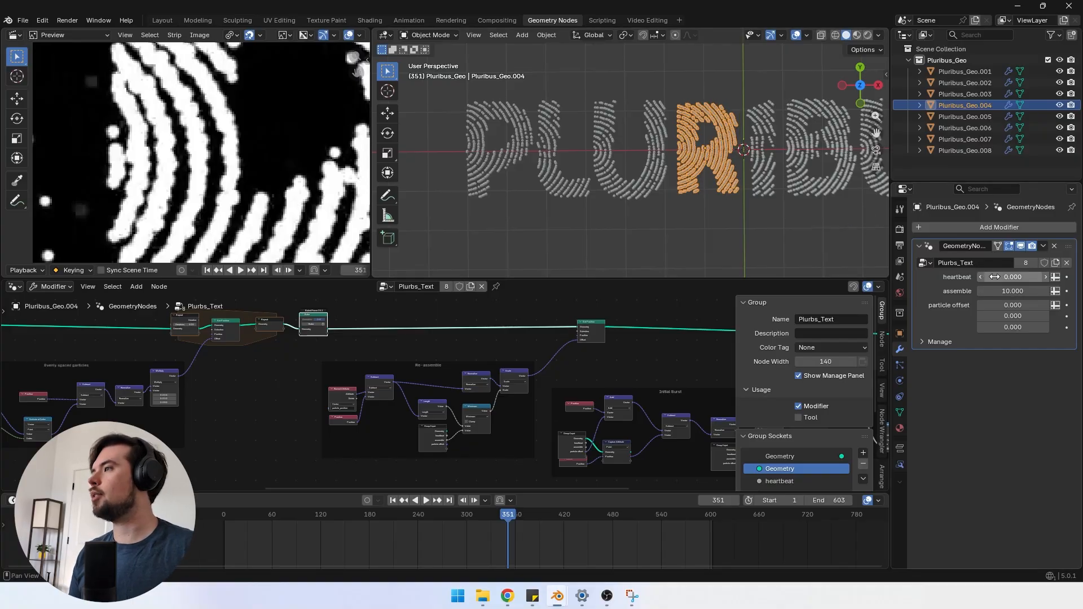
pyautogui.click(635, 181)
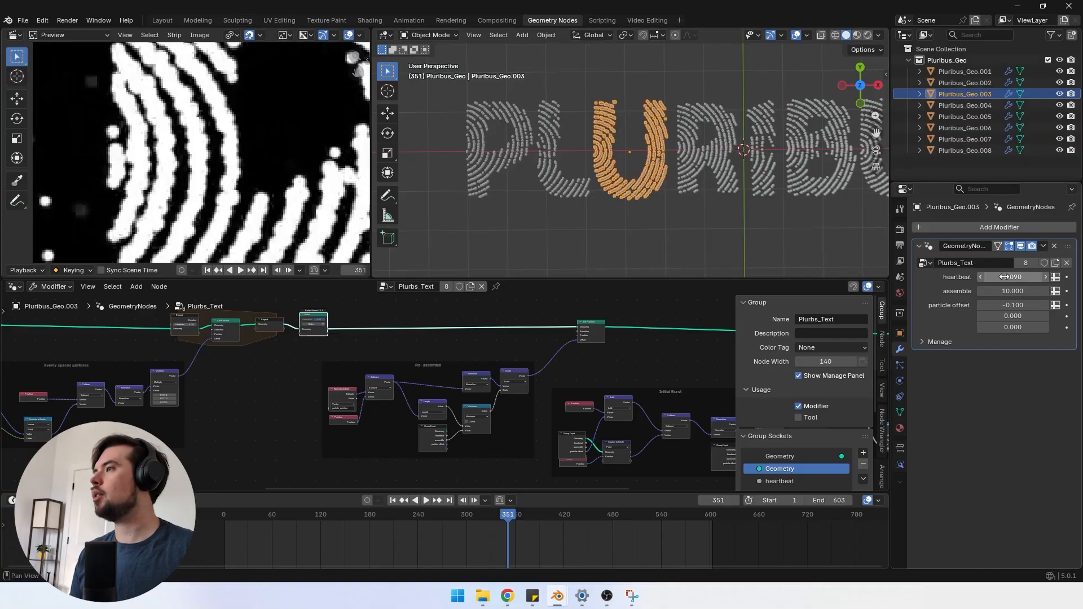
pyautogui.moveTo(1013, 277); pyautogui.dragTo(993, 276)
pyautogui.click(547, 192)
pyautogui.click(750, 167)
# Step: Select all eight letter objects of the title, keeping Pluribus_Geo.005 active
pyautogui.press('Home')
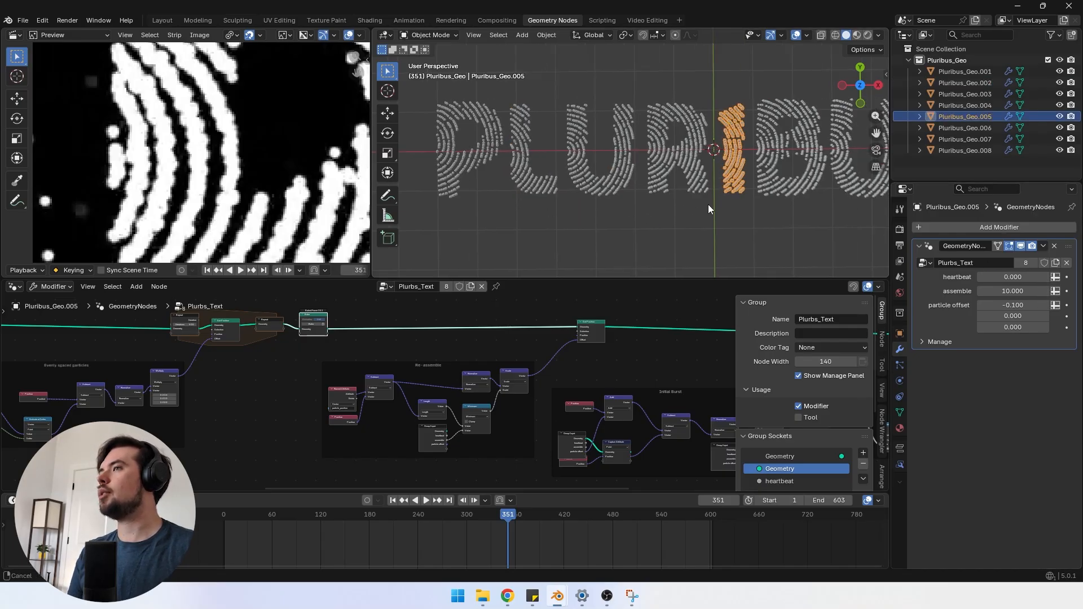
pyautogui.click(705, 164)
pyautogui.moveTo(805, 218); pyautogui.dragTo(474, 108)
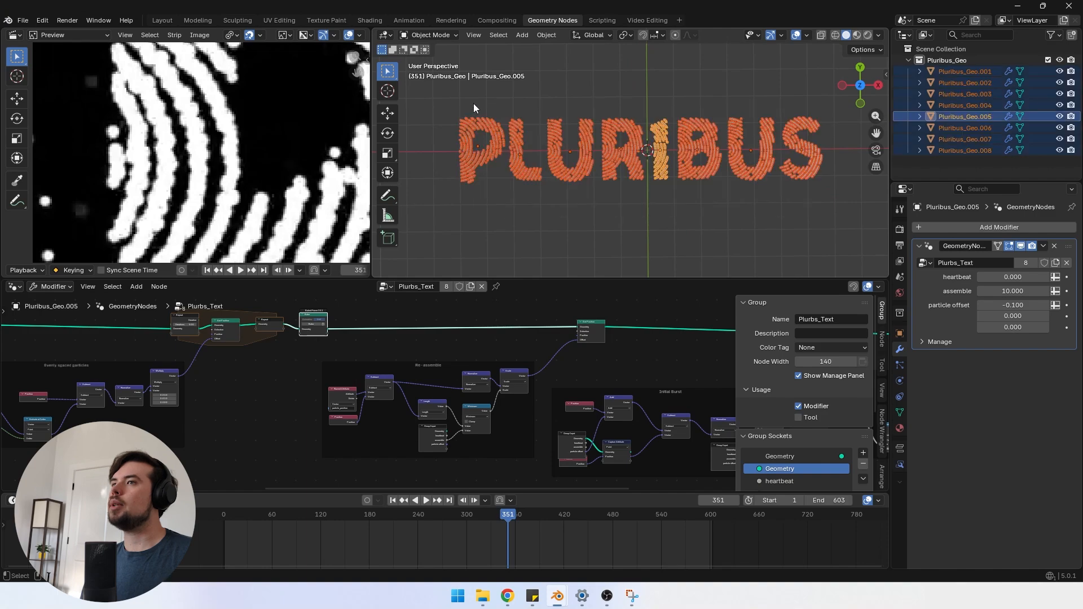
pyautogui.scroll(-1, 731, 201)
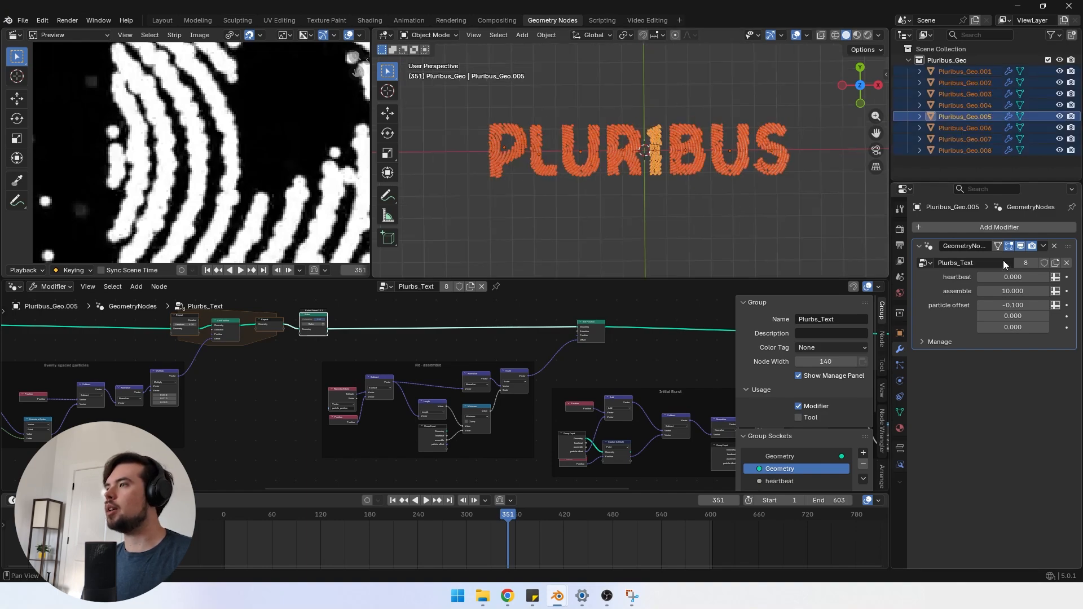
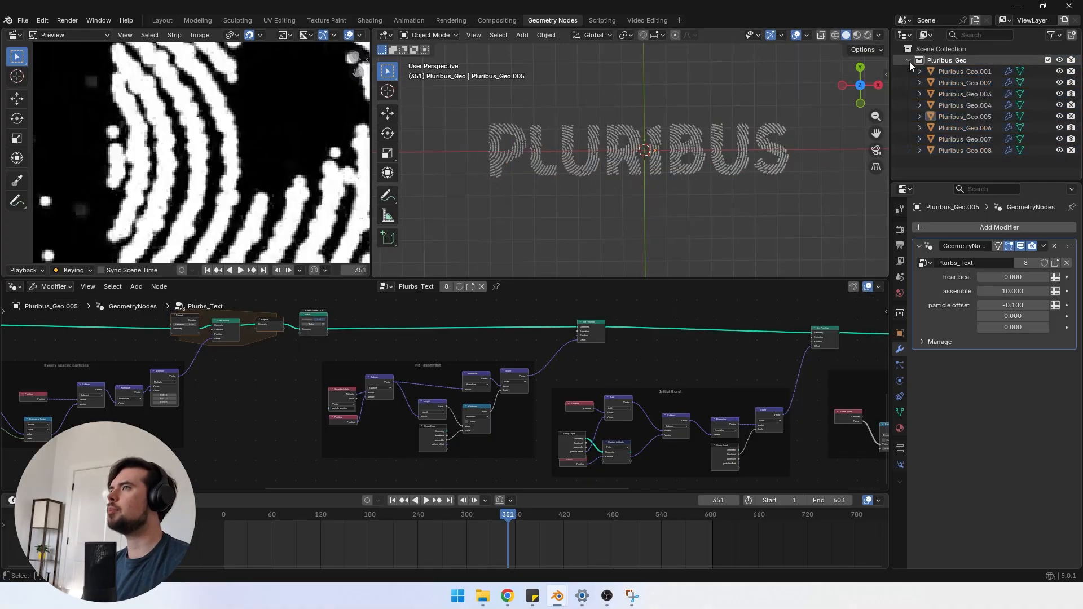
# Step: Collapse the Pluribus_Geo collection and create a new collection named Pluribus_Waves under the Scene Collection
pyautogui.click(909, 61)
pyautogui.click(1021, 46)
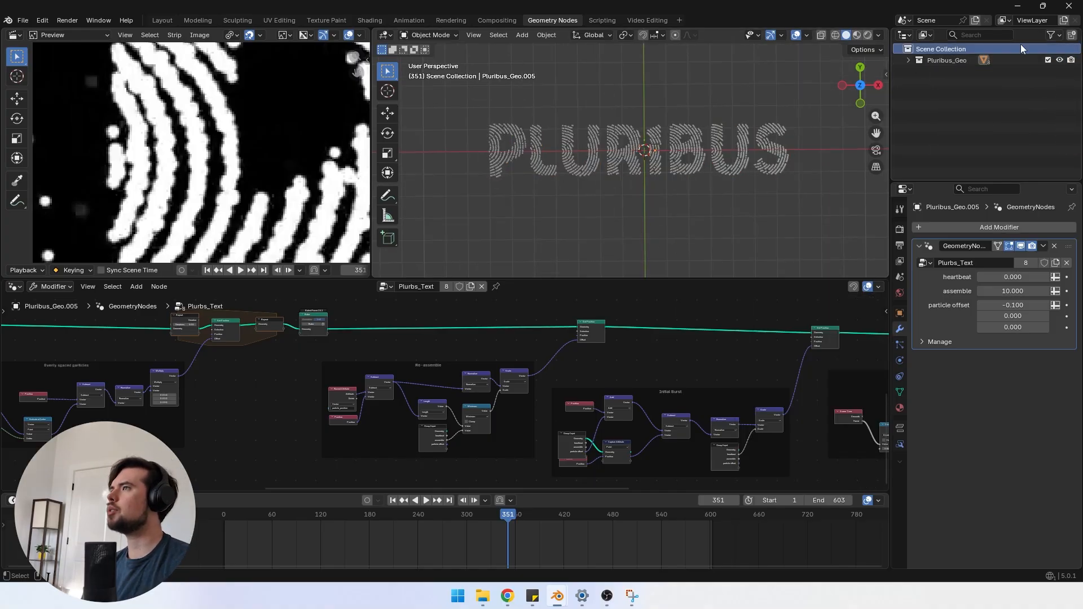
pyautogui.click(1072, 35)
pyautogui.doubleClick(940, 71)
pyautogui.write('Plurib')
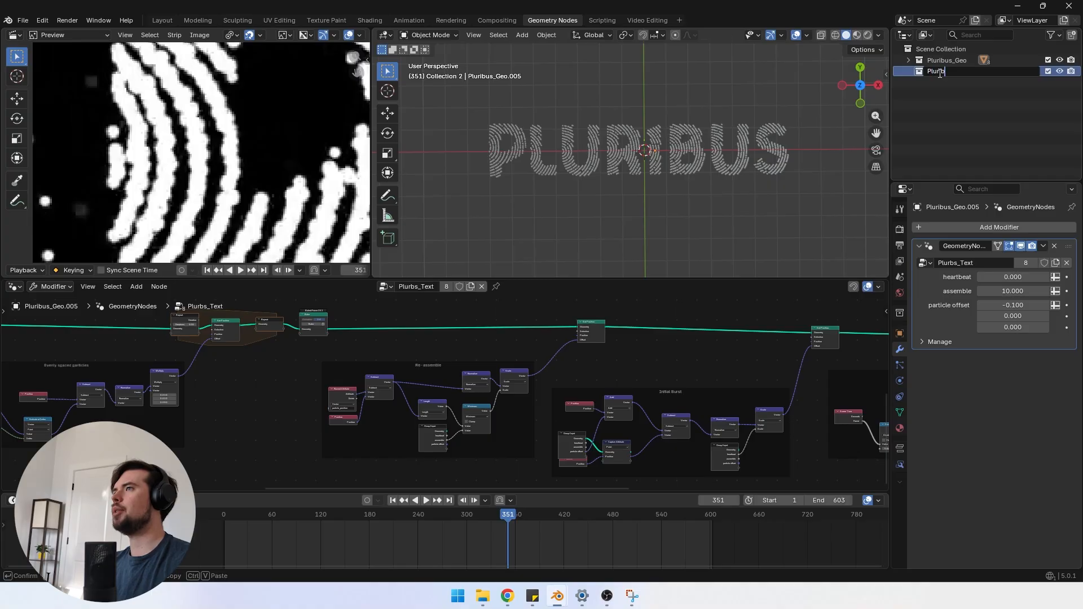
pyautogui.write('us_Waves')
pyautogui.press('Return')
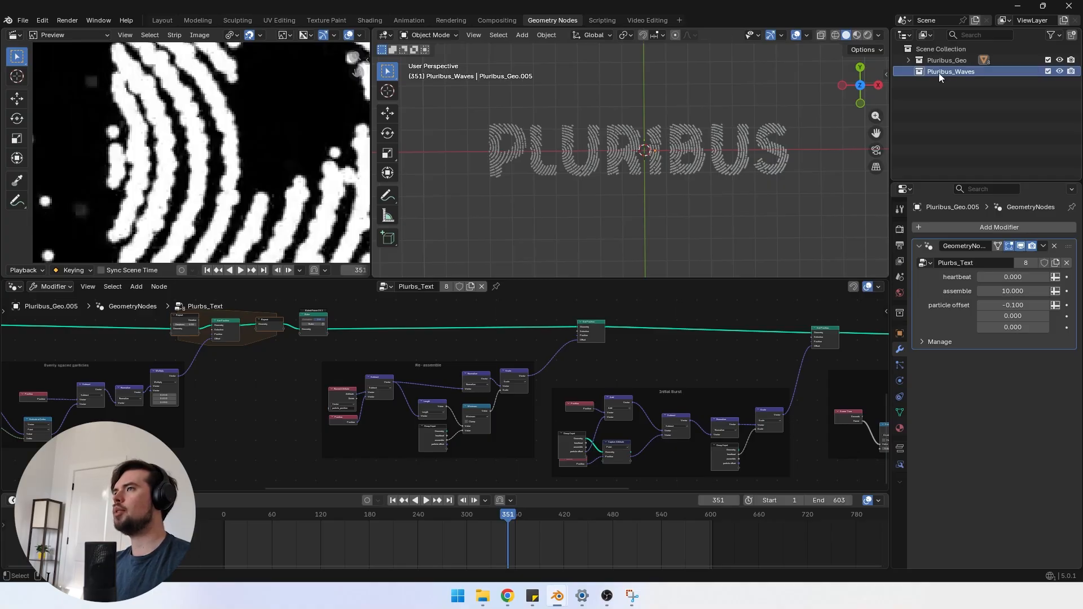
# Step: Add a cube mesh to the Pluribus_Waves collection and rename it Waves
pyautogui.hotkey('shift', 'a')
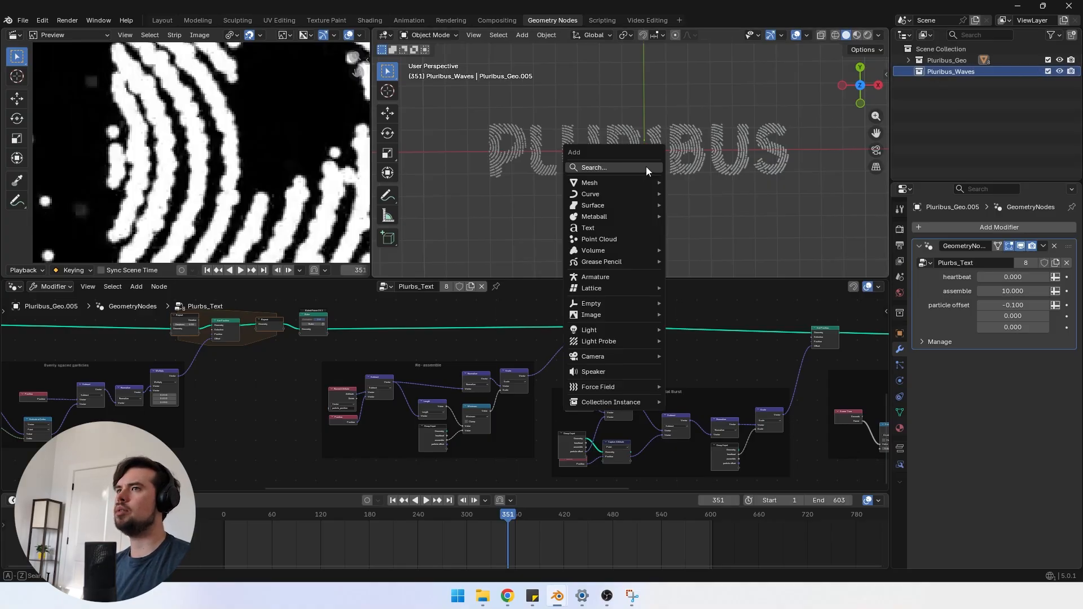
pyautogui.moveTo(642, 181)
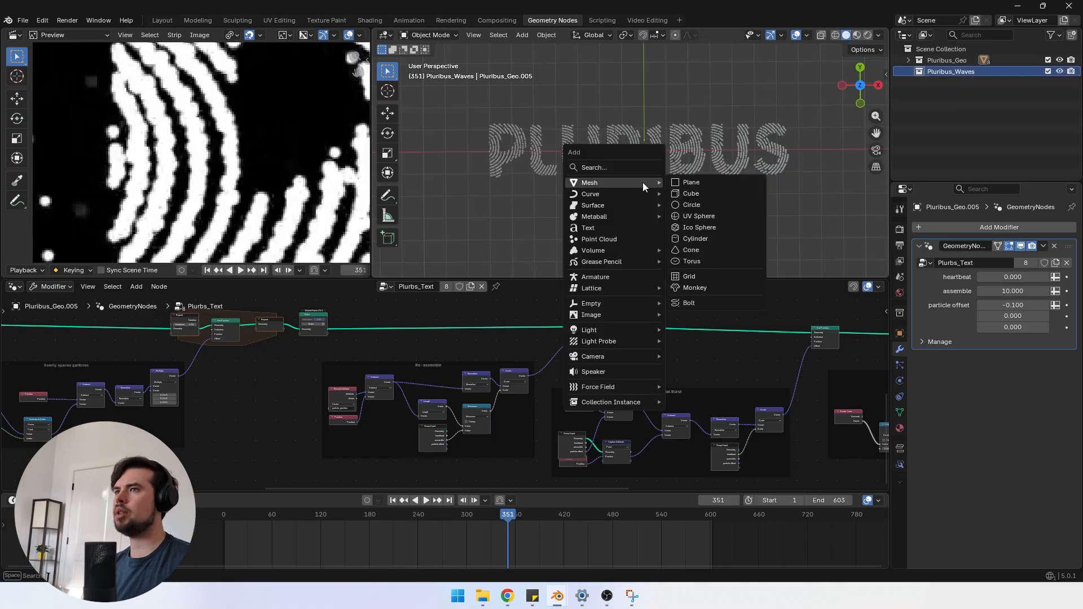
pyautogui.click(688, 195)
pyautogui.doubleClick(946, 83)
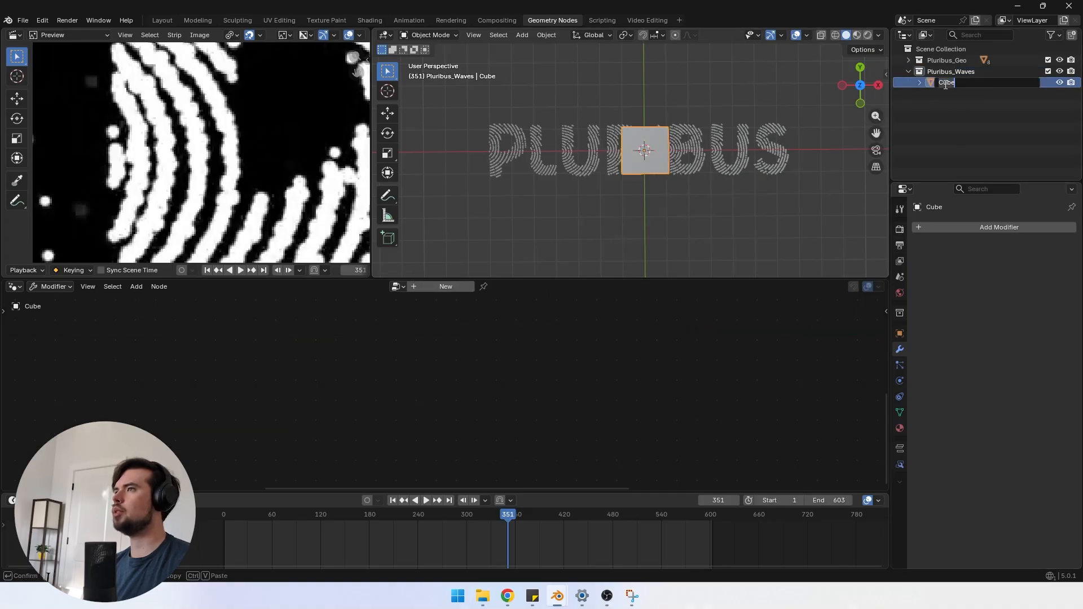
pyautogui.write('Wa')
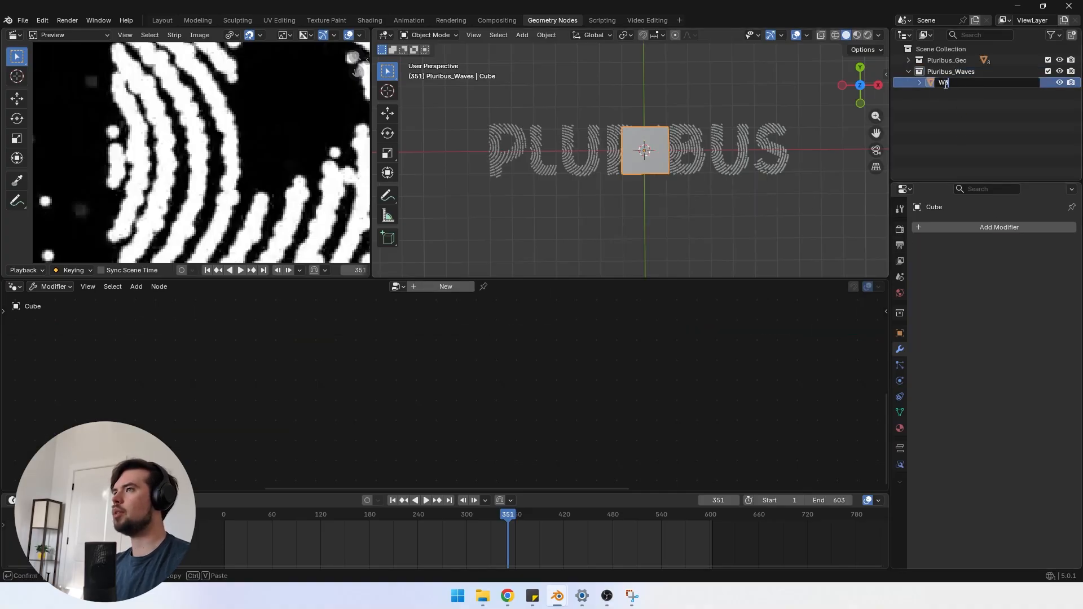
pyautogui.write('ves')
pyautogui.press('Return')
# Step: Add a Geometry Nodes modifier to the Waves object with a new node group named Plurbs_Waves
pyautogui.click(971, 227)
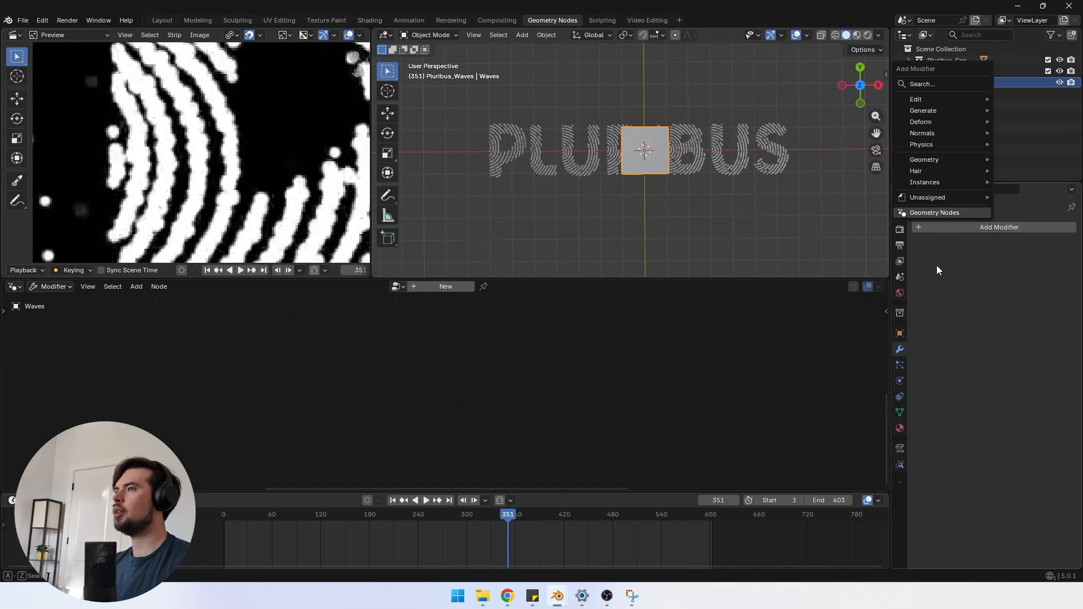
pyautogui.click(934, 213)
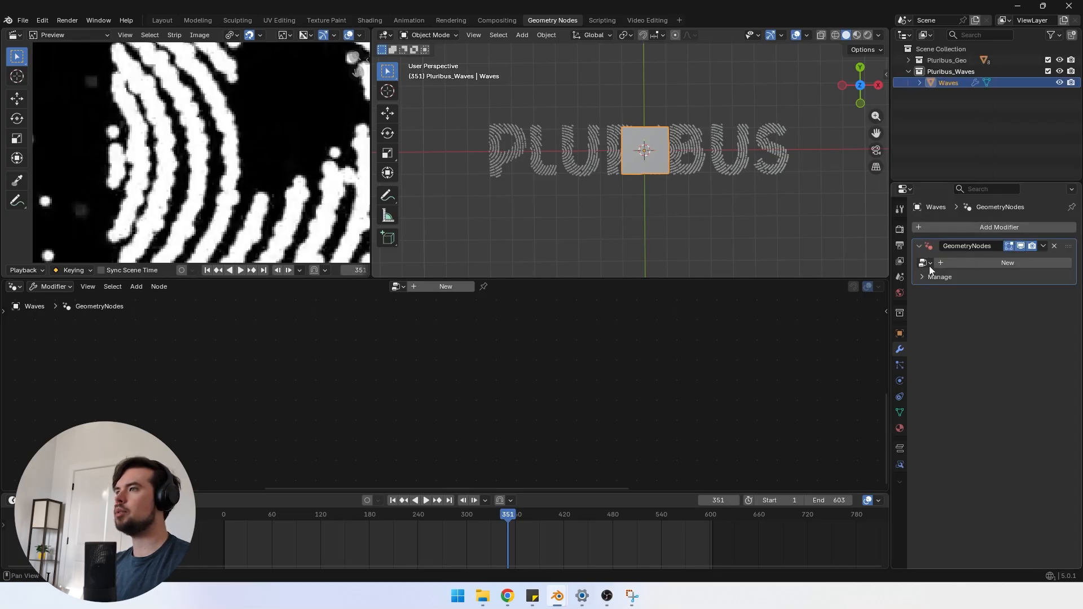
pyautogui.click(950, 266)
pyautogui.click(977, 264)
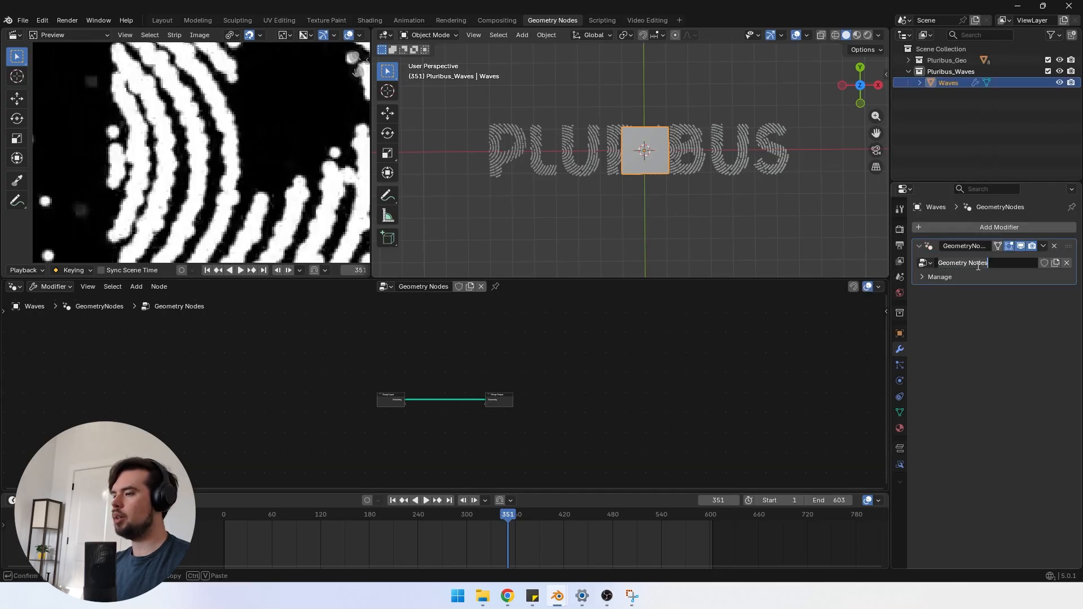
pyautogui.write('Plurbs')
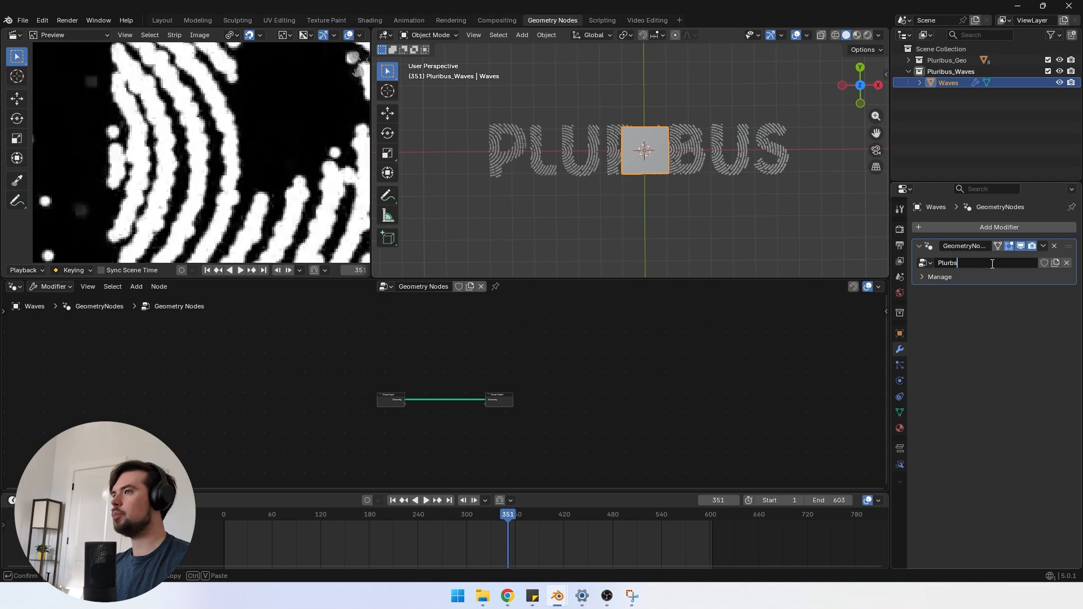
pyautogui.write('_Waves')
pyautogui.press('Return')
# Step: Delete the Group Input node from the Plurbs_Waves node tree
pyautogui.scroll(3, 395, 400)
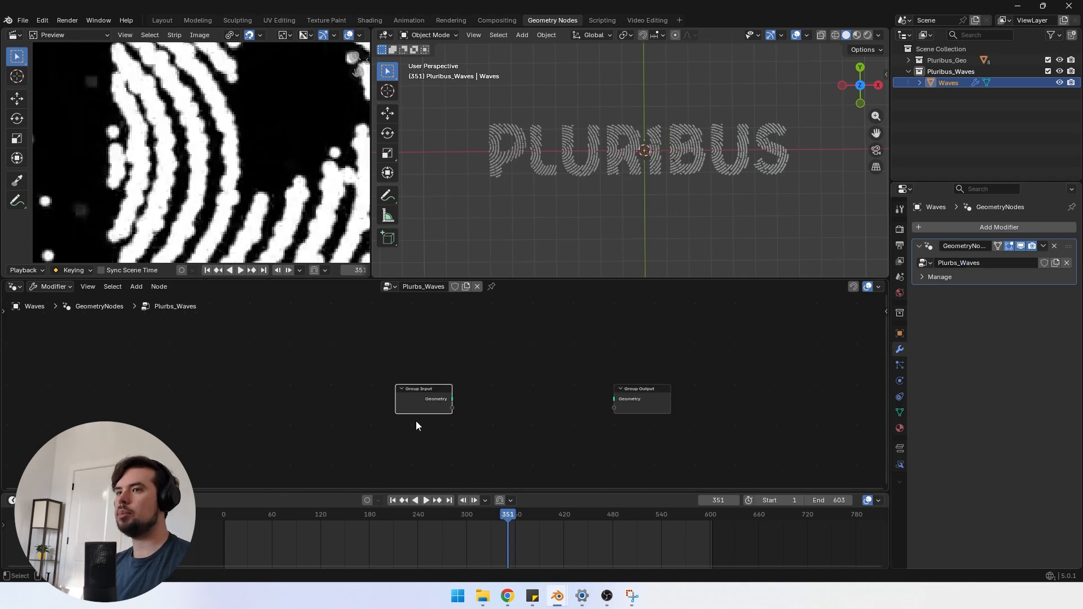
pyautogui.scroll(1, 422, 405)
pyautogui.moveTo(422, 405); pyautogui.dragTo(371, 389)
pyautogui.press('x')
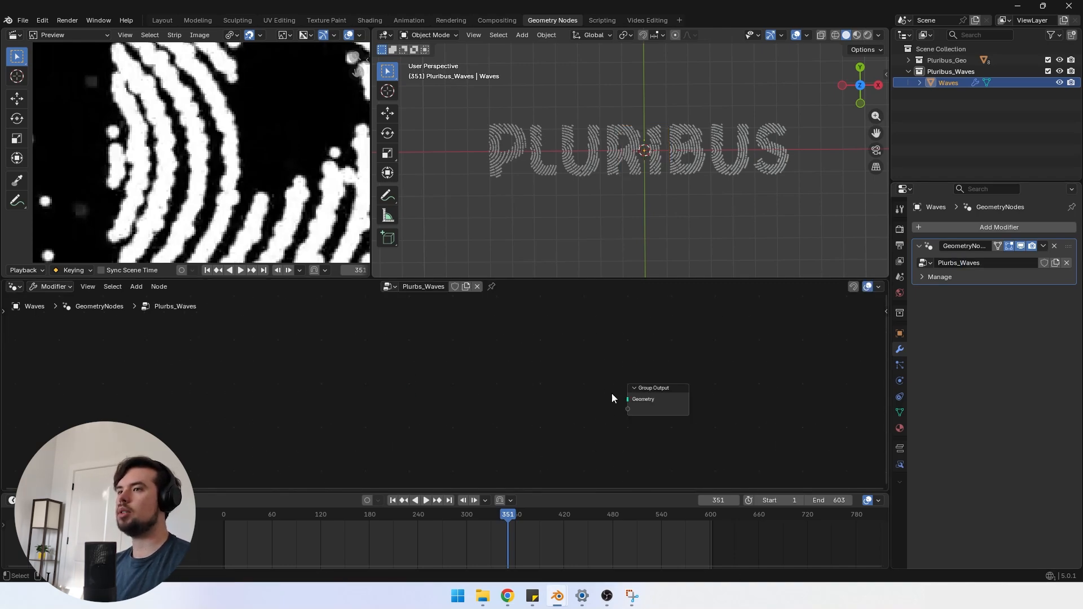
# Step: Add a mesh primitive Grid node and connect its Mesh output to the Group Output's Geometry
pyautogui.hotkey('shift', 'a')
pyautogui.click(455, 287)
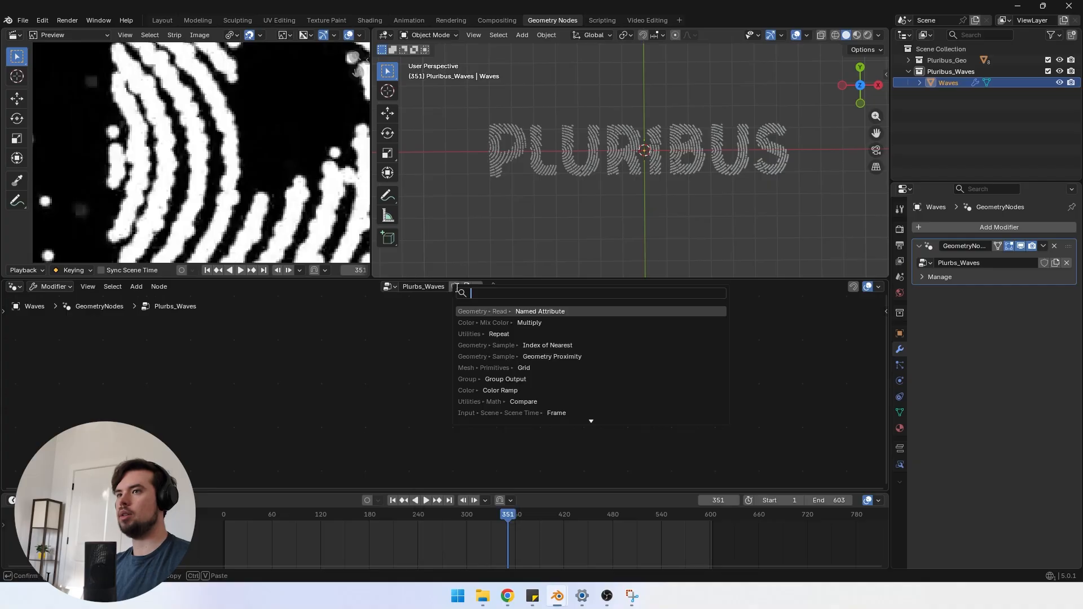
pyautogui.write('grid')
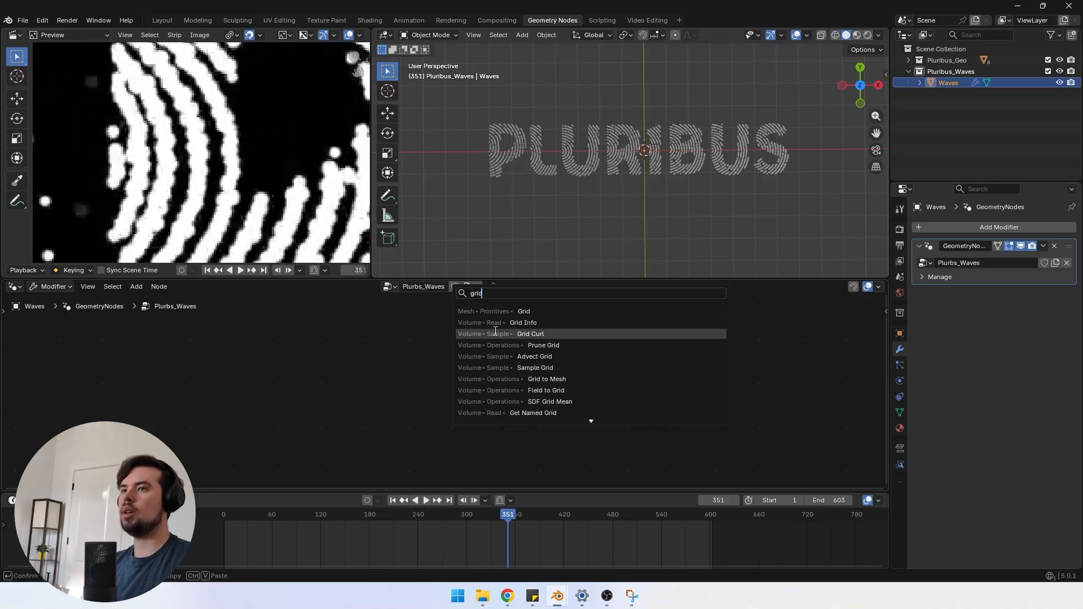
pyautogui.click(500, 311)
pyautogui.click(476, 355)
pyautogui.moveTo(479, 353); pyautogui.dragTo(598, 398)
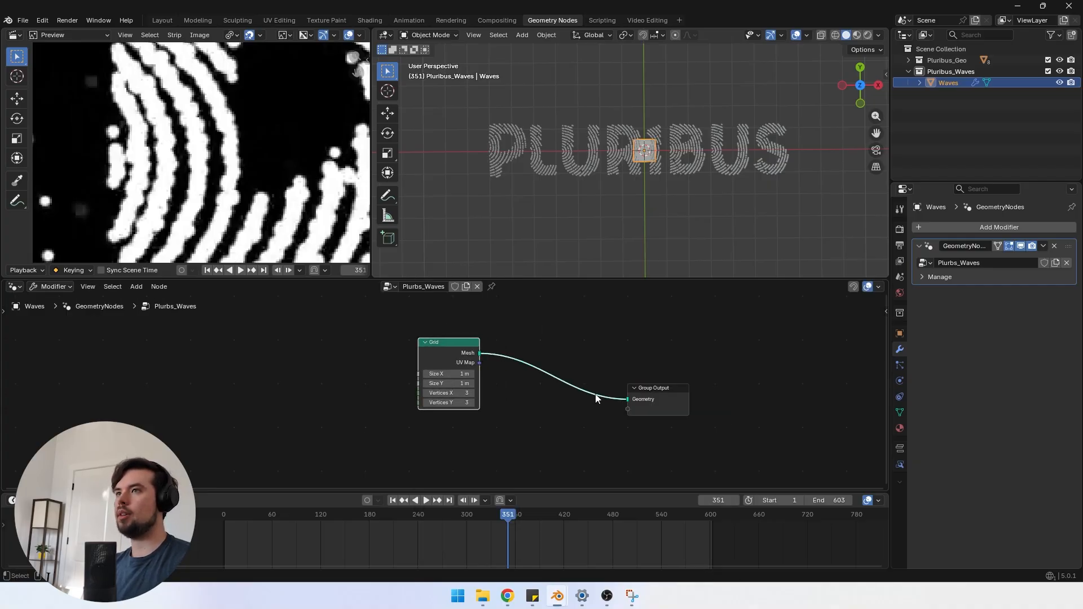
# Step: Set the Grid node's Size X to 18.6 m and Size Y to 10.6 m
pyautogui.scroll(2, 467, 401)
pyautogui.doubleClick(441, 370)
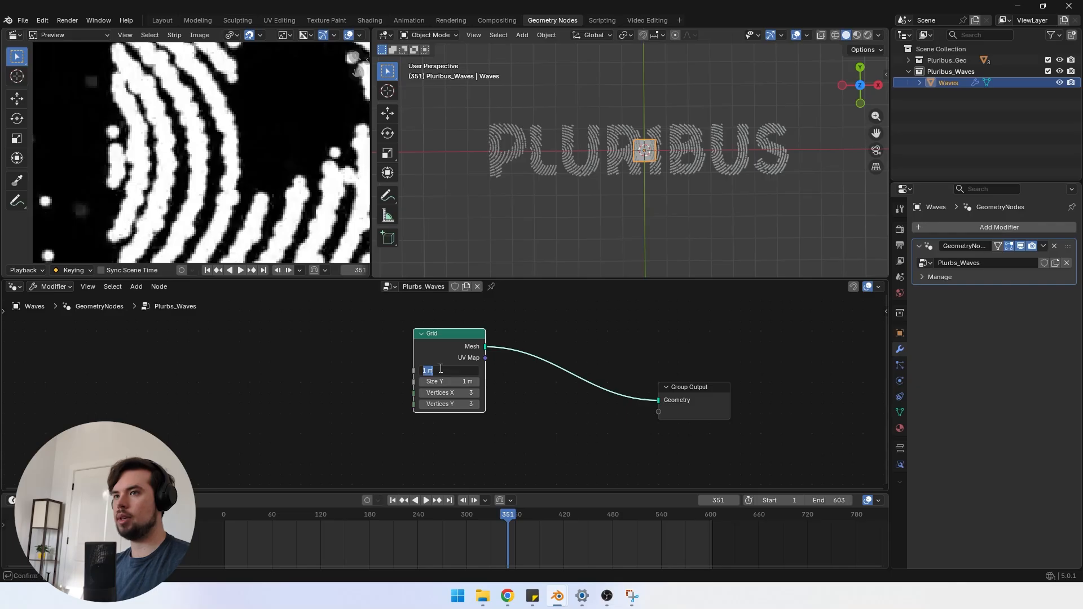
pyautogui.write('18.6')
pyautogui.press('Return')
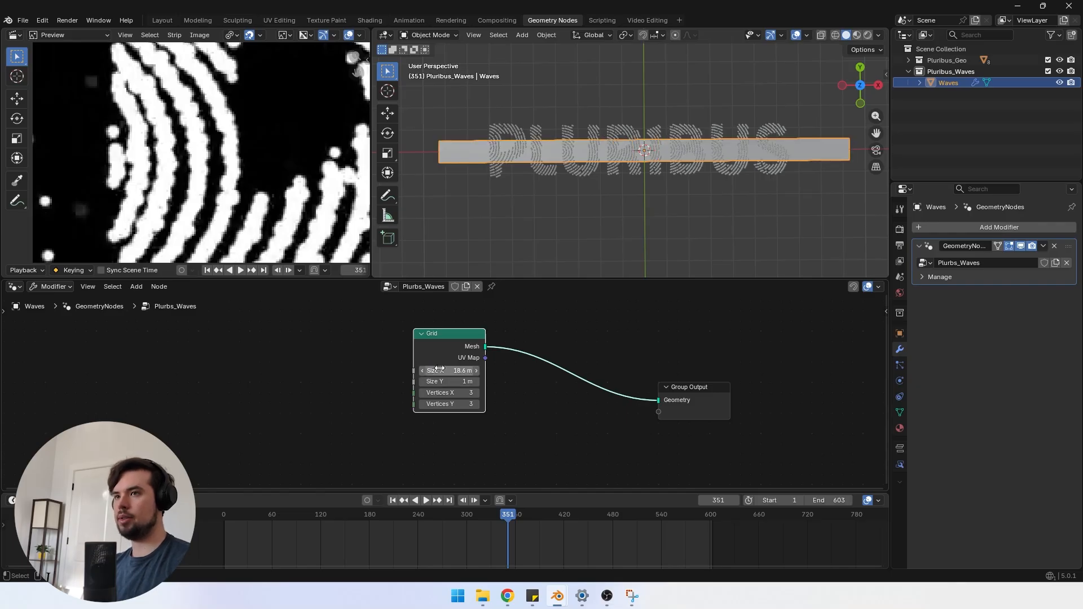
pyautogui.doubleClick(435, 381)
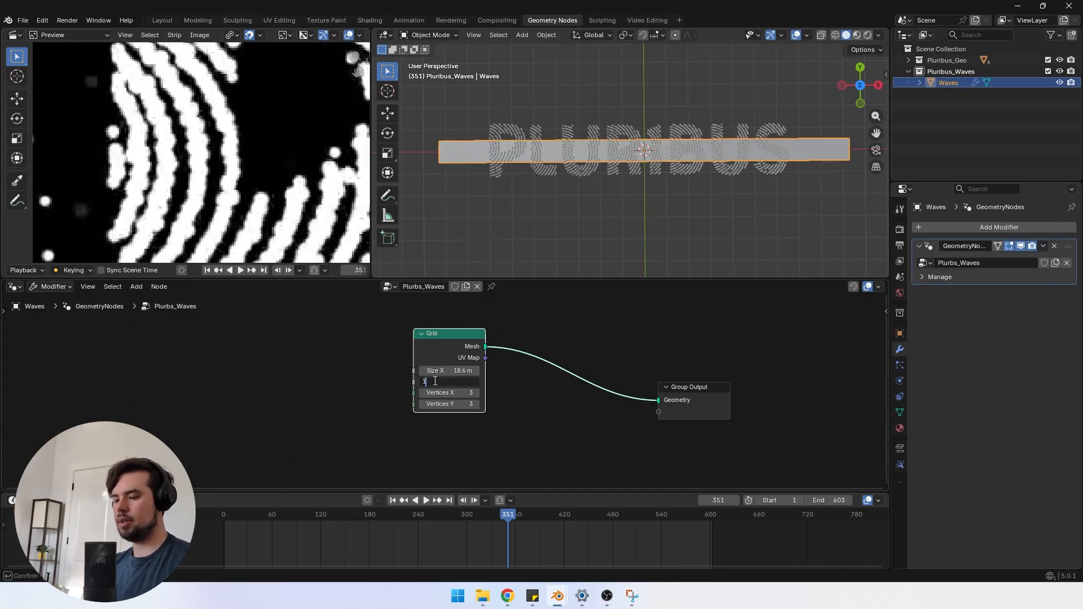
pyautogui.write('10.6')
pyautogui.press('Return')
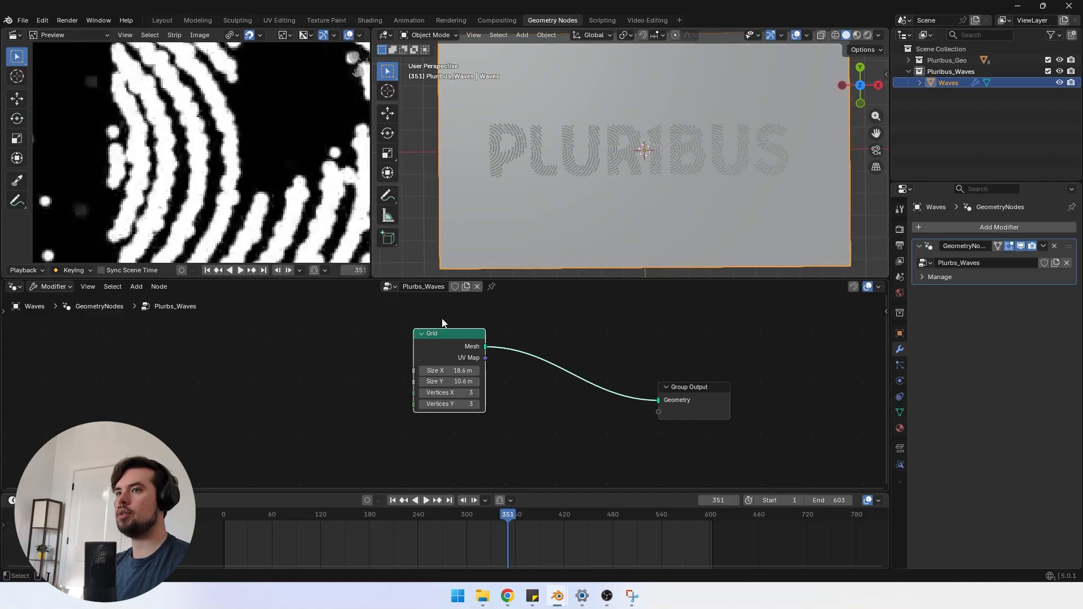
# Step: Add a Distribute Points on Faces node fed by the Grid's Mesh and connect its Points output to the Group Output's Geometry
pyautogui.moveTo(439, 347); pyautogui.dragTo(409, 383)
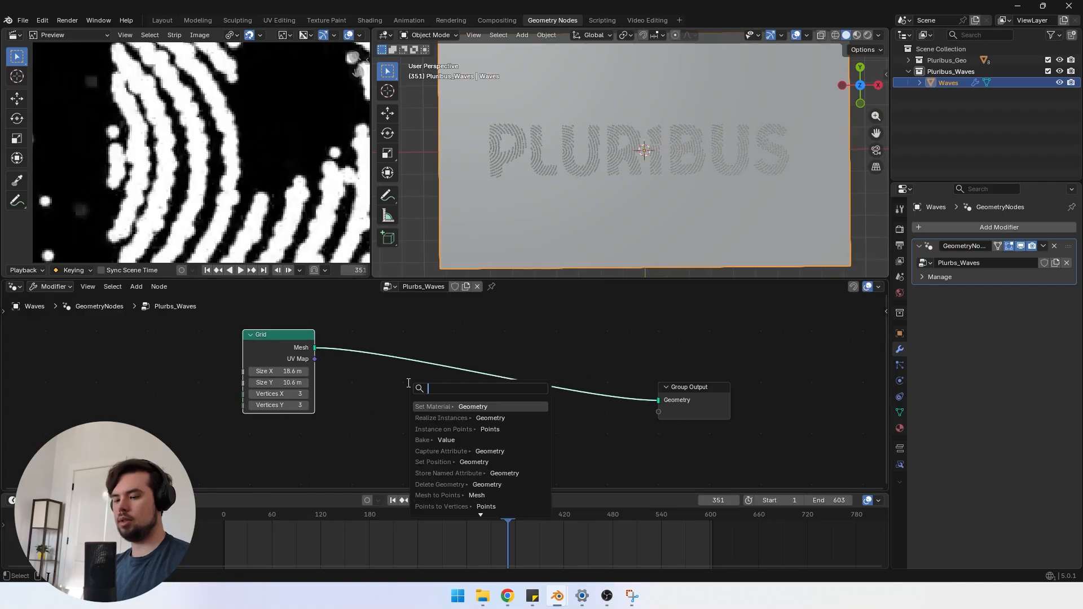
pyautogui.write('distri')
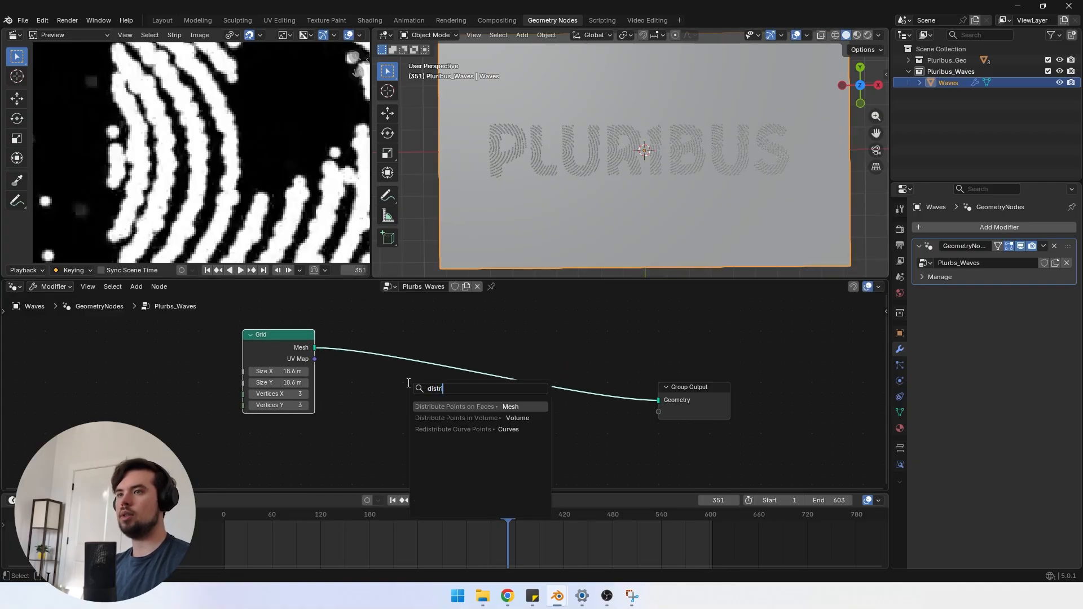
pyautogui.click(445, 405)
pyautogui.click(455, 401)
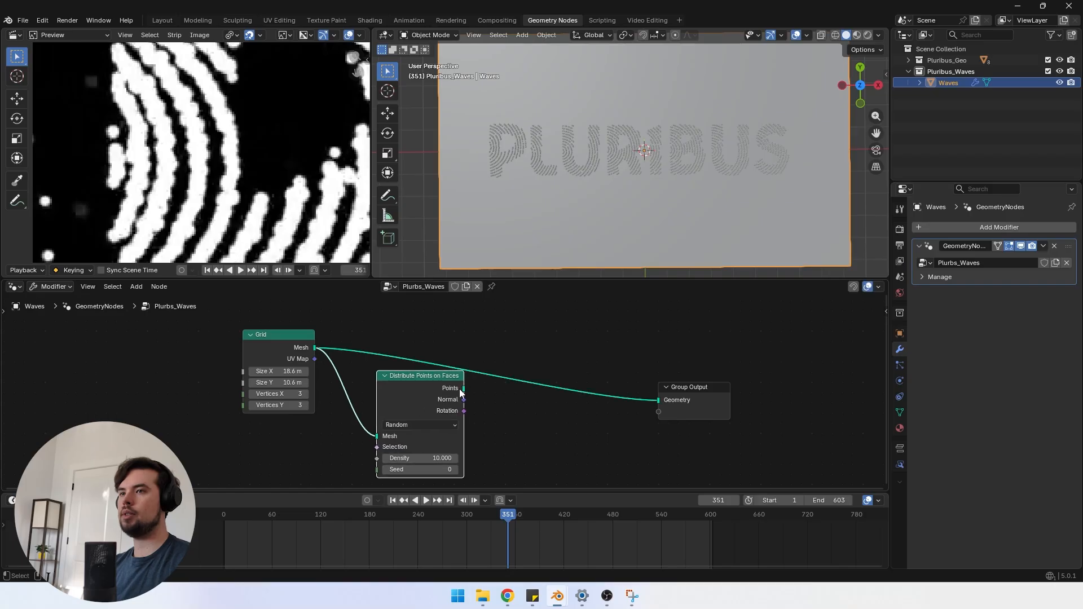
pyautogui.moveTo(464, 388); pyautogui.dragTo(659, 400)
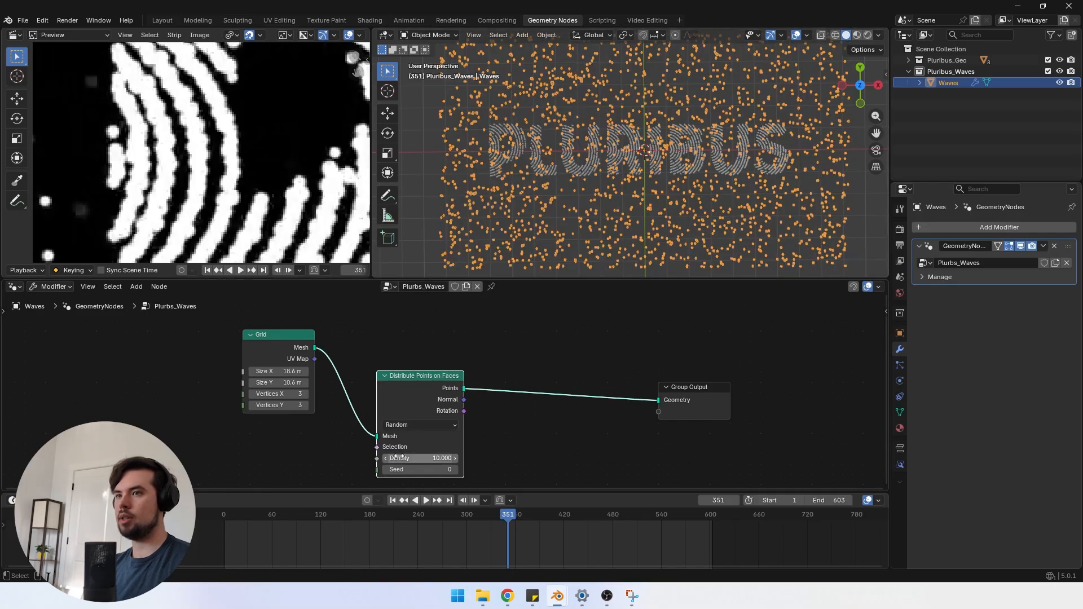
# Step: Switch the point distribution to Poisson Disk with Distance Min 0.3 m and Density Max 50, and deselect the Waves object
pyautogui.click(408, 425)
pyautogui.click(411, 459)
pyautogui.moveTo(399, 435); pyautogui.dragTo(398, 391)
pyautogui.click(412, 419)
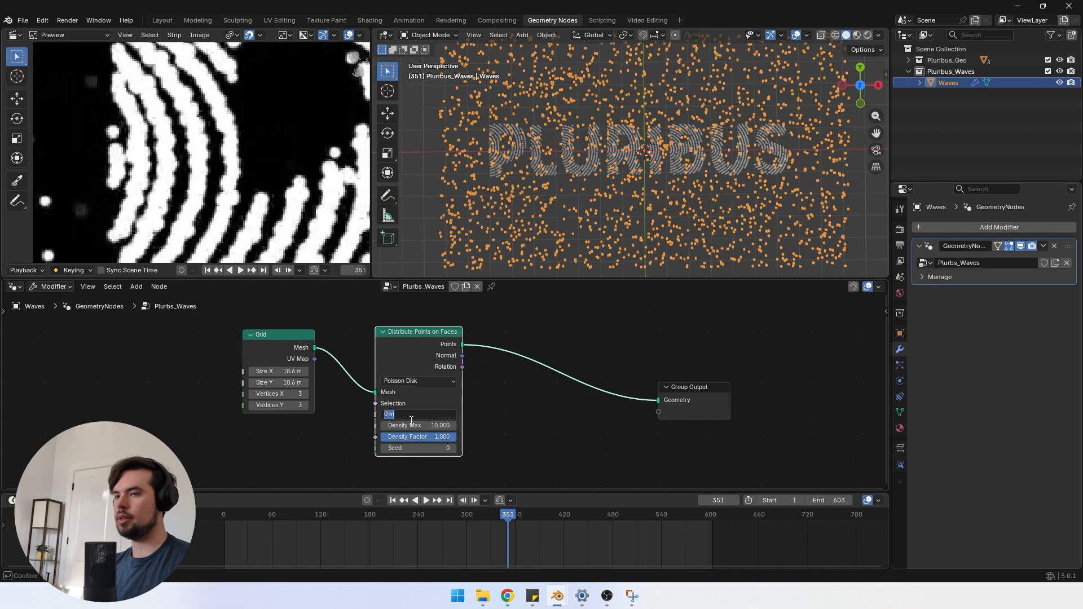
pyautogui.write('0.3')
pyautogui.press('Return')
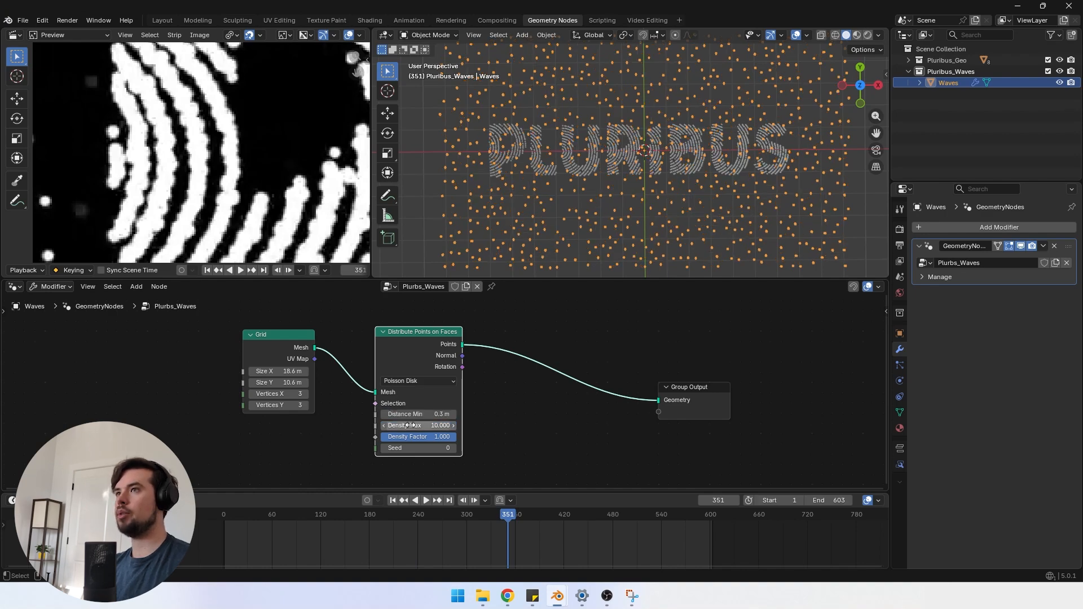
pyautogui.click(415, 424)
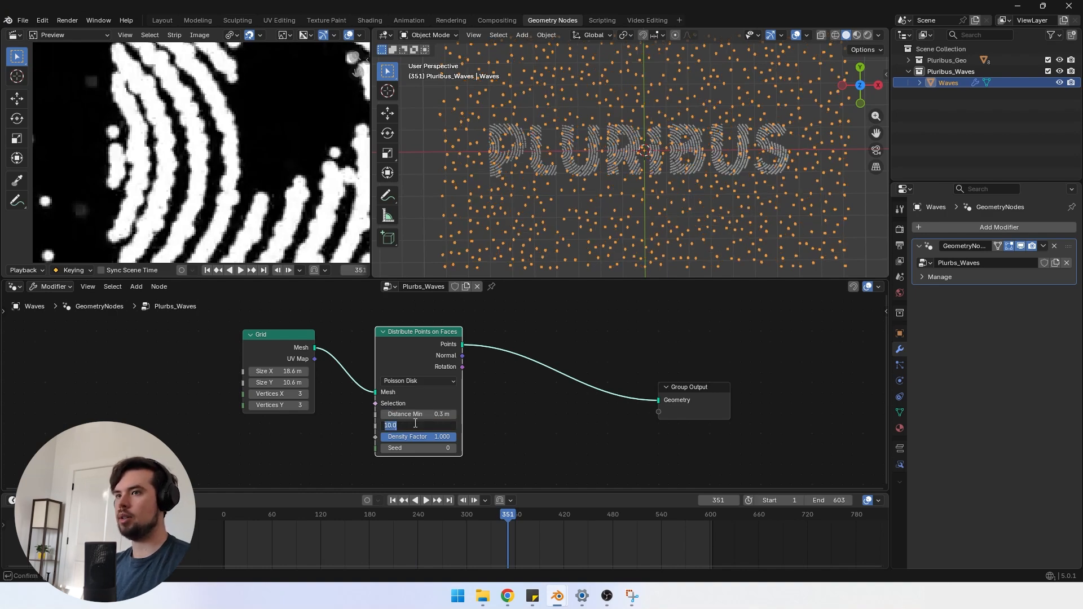
pyautogui.write('50')
pyautogui.press('Return')
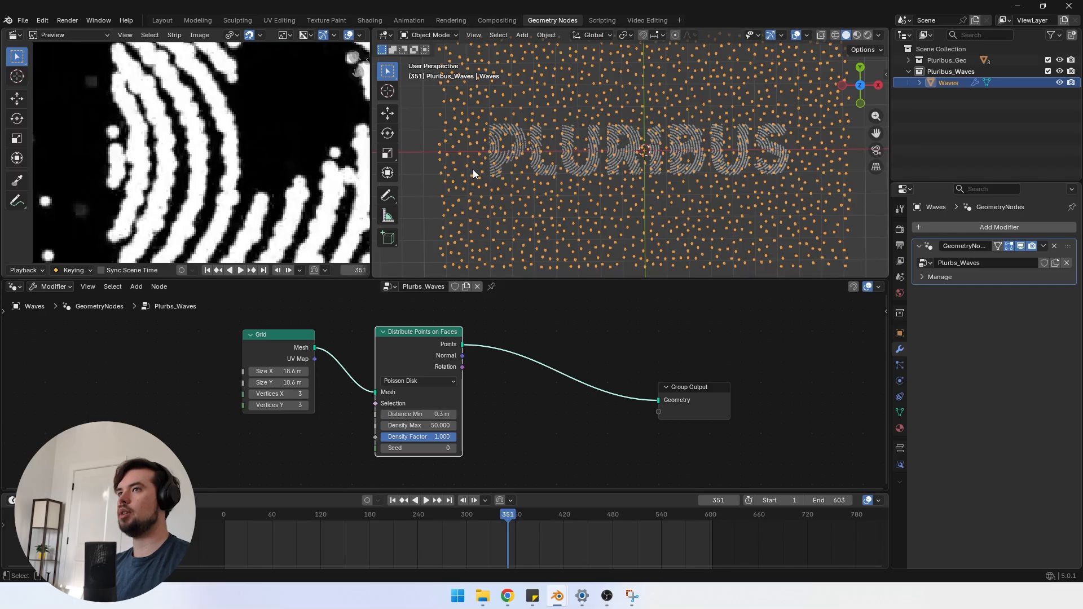
pyautogui.scroll(-1, 473, 169)
pyautogui.click(474, 169)
# Step: Insert a Set Position node between Distribute Points on Faces and the Group Output
pyautogui.scroll(2, 486, 166)
pyautogui.scroll(-3, 446, 389)
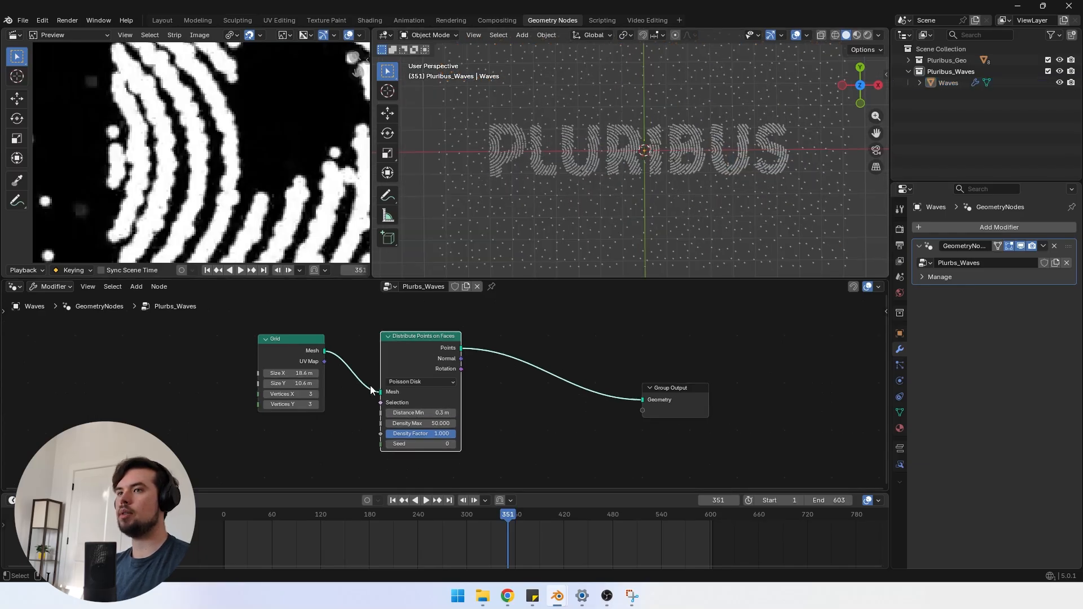
pyautogui.moveTo(297, 457); pyautogui.dragTo(310, 345)
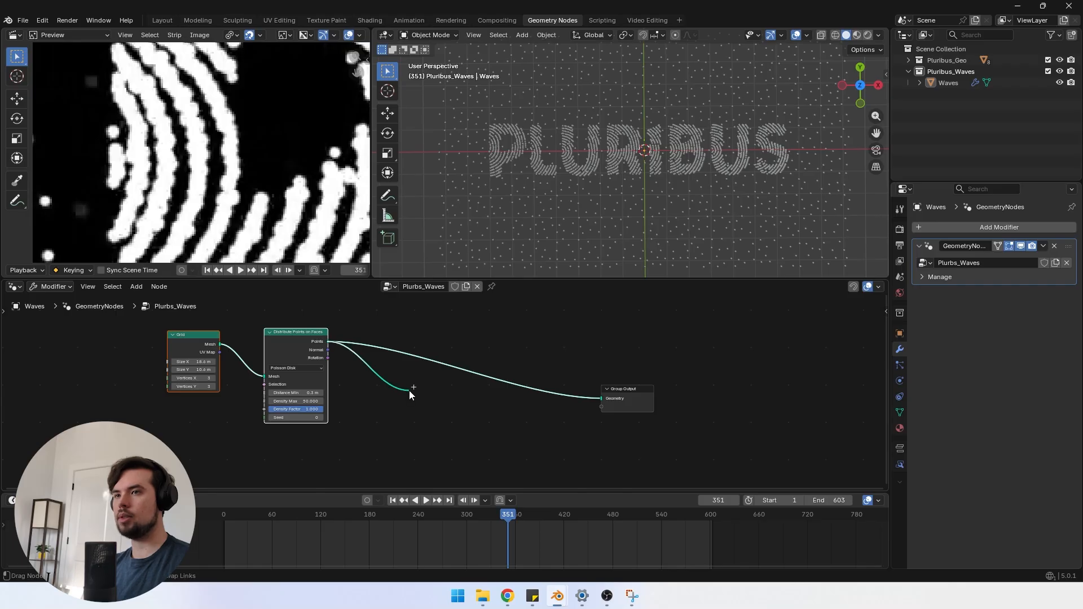
pyautogui.moveTo(410, 391); pyautogui.dragTo(410, 391)
pyautogui.write('set pos')
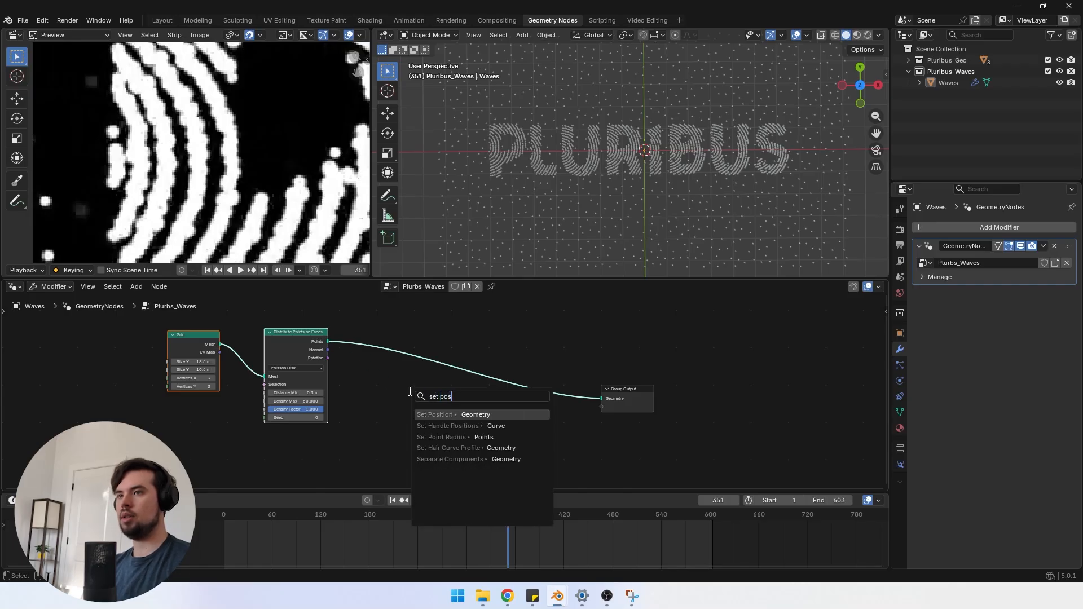
pyautogui.press('Return')
# Step: Add a Wave Texture node, connect its Color to Set Position's Offset, and set its Scale to 0.16
pyautogui.hotkey('shift', 'a')
pyautogui.write('wave')
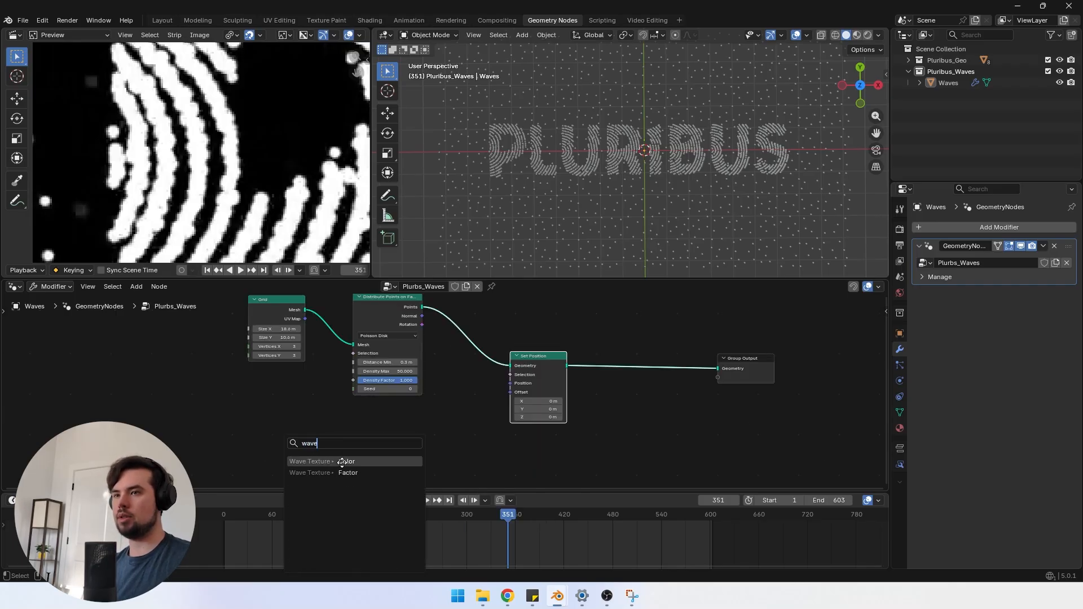
pyautogui.click(342, 461)
pyautogui.doubleClick(408, 413)
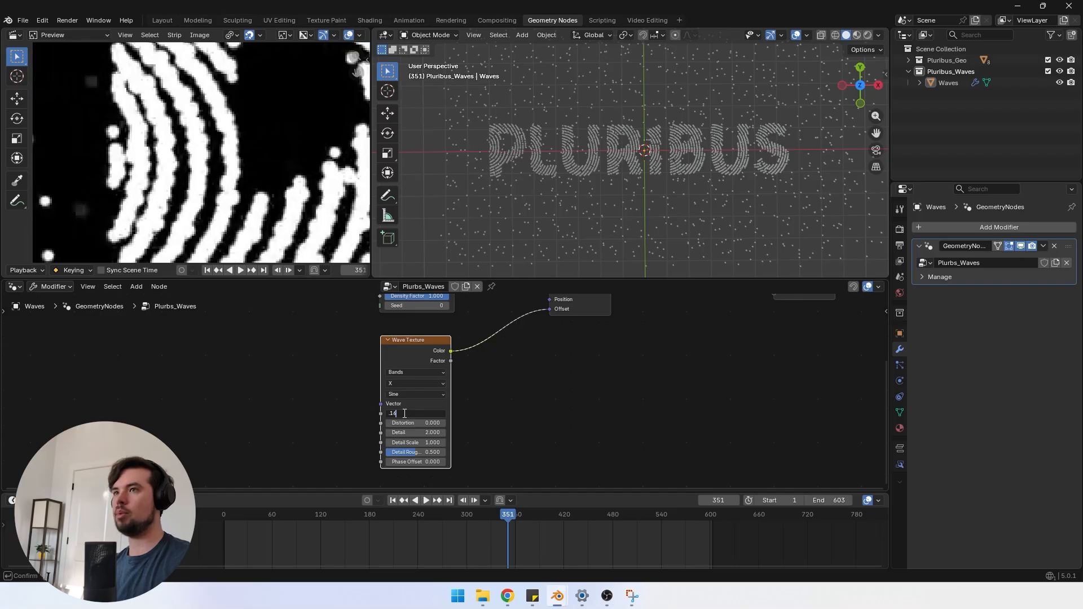
pyautogui.press('Return')
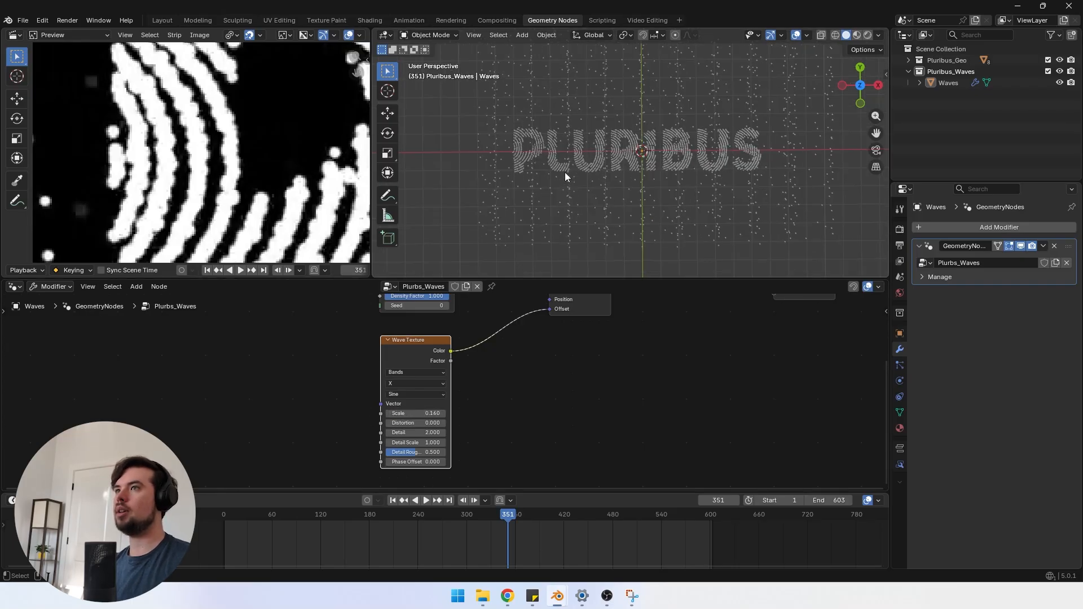
# Step: Change the Wave Texture's wave type to Rings and its rings direction to Z
pyautogui.click(404, 372)
pyautogui.click(404, 402)
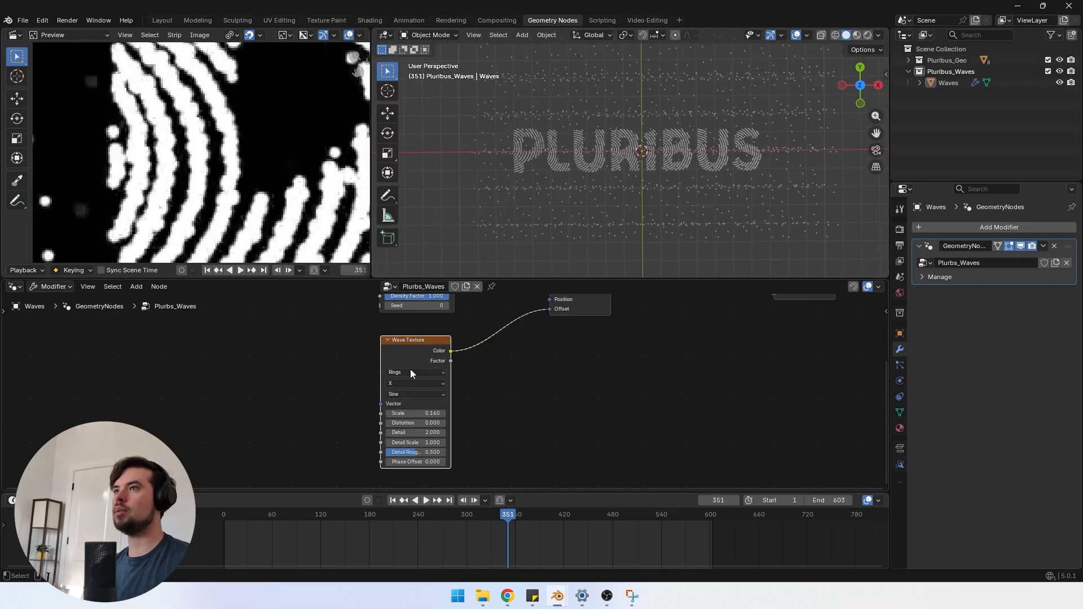
pyautogui.click(408, 370)
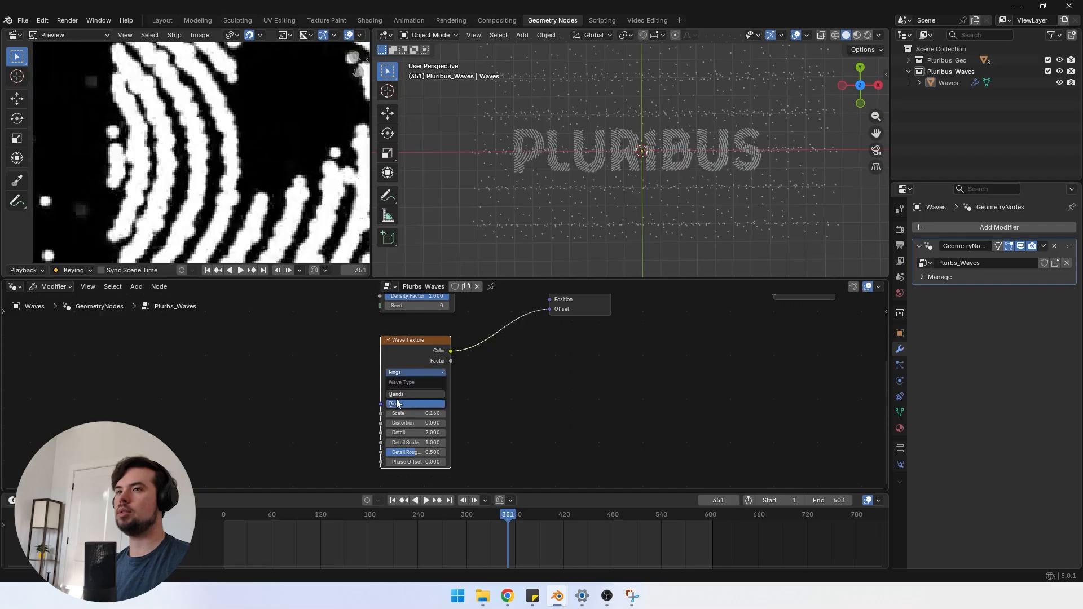
pyautogui.click(407, 406)
pyautogui.click(402, 384)
pyautogui.click(393, 425)
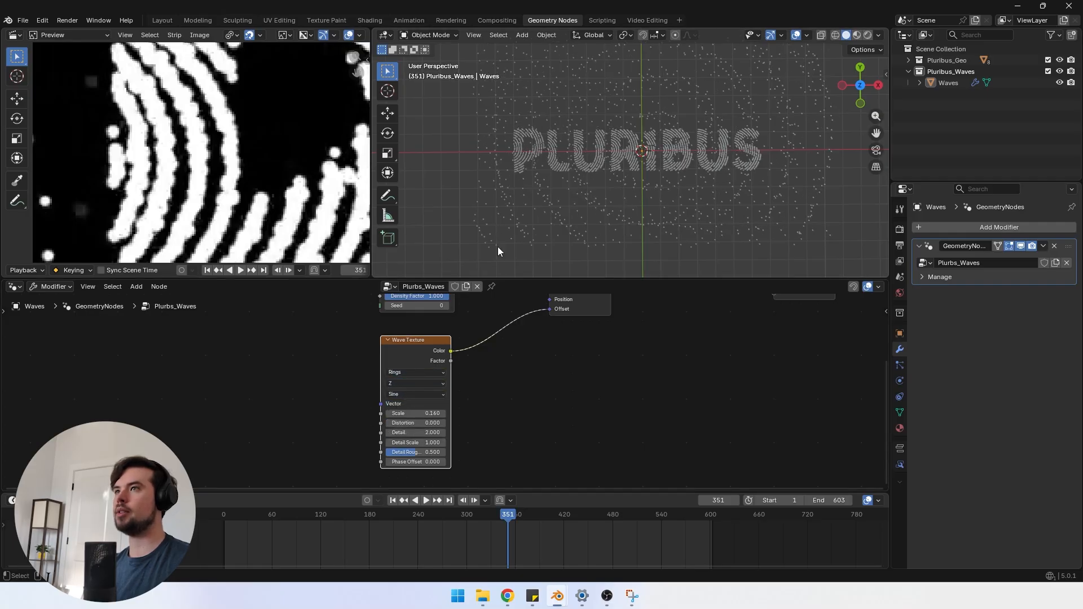
pyautogui.scroll(-1, 610, 127)
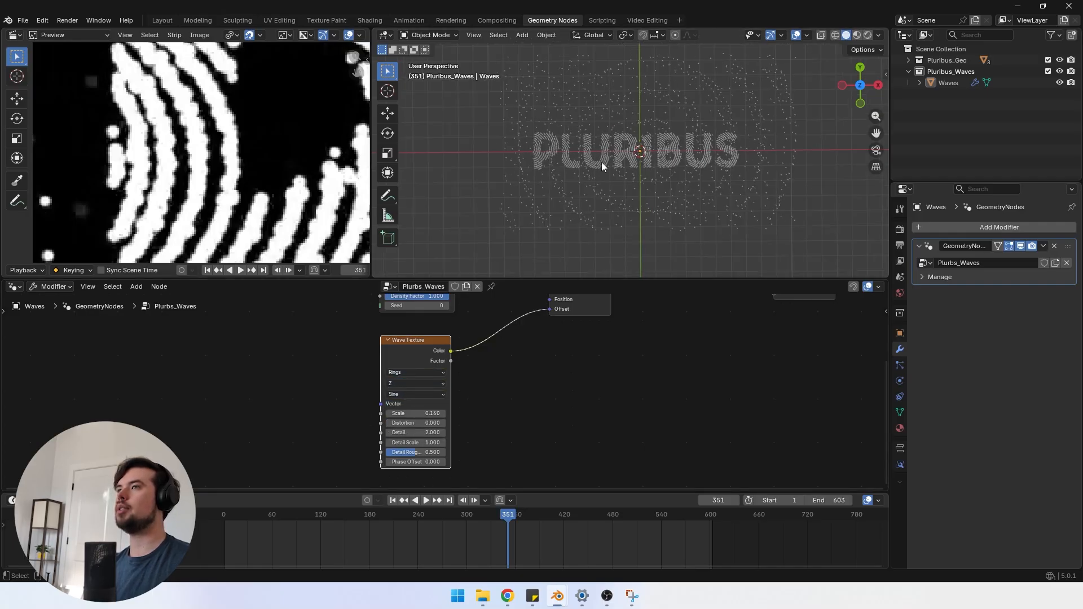
# Step: Add a Position node connected to the Wave Texture's Vector input
pyautogui.scroll(1, 375, 426)
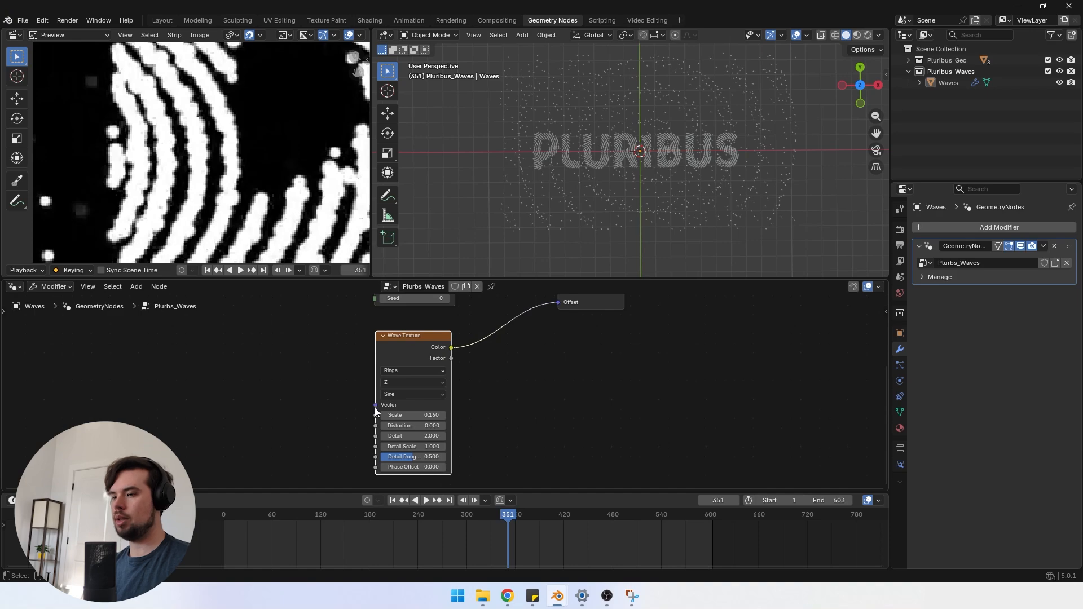
pyautogui.moveTo(375, 405); pyautogui.dragTo(252, 388)
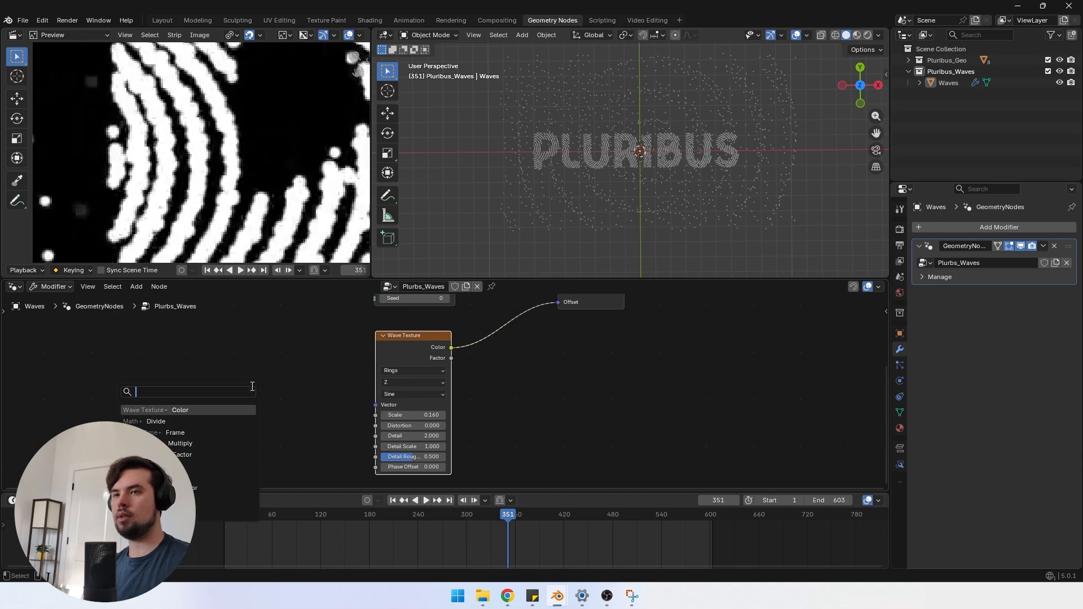
pyautogui.write('posi')
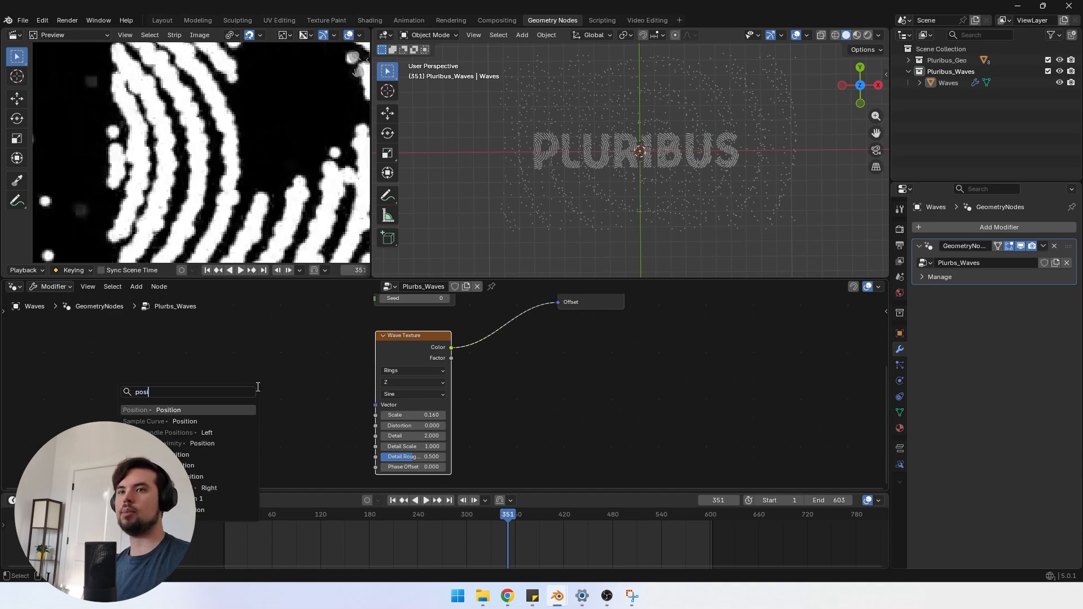
pyautogui.click(155, 409)
pyautogui.click(219, 378)
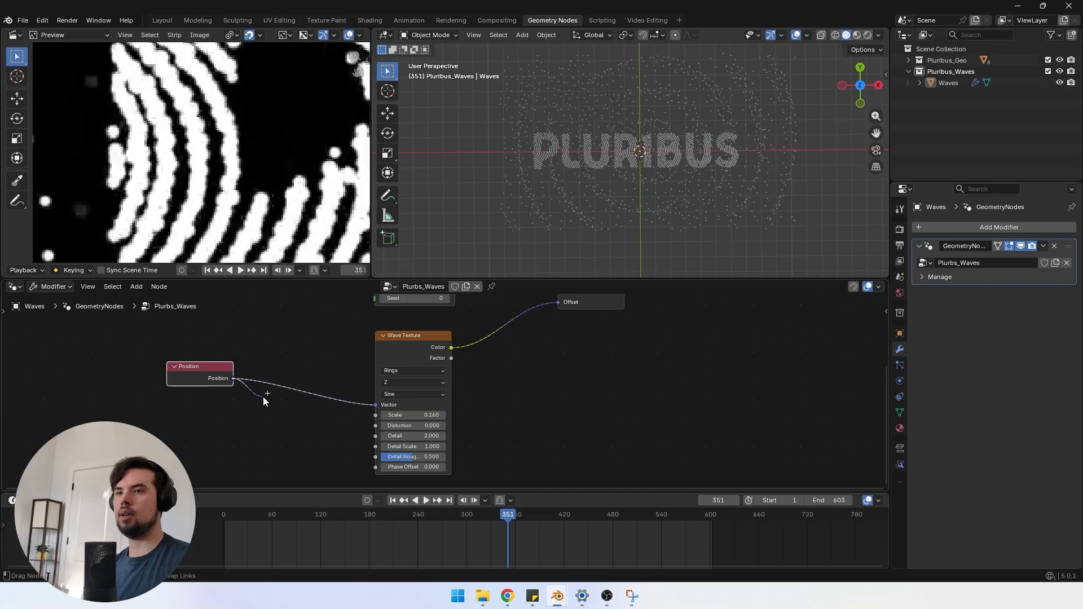
# Step: Insert a Vector Math Add node between Position and Wave Texture, with its X value at about 6.78
pyautogui.moveTo(263, 400); pyautogui.dragTo(293, 406)
pyautogui.write('add')
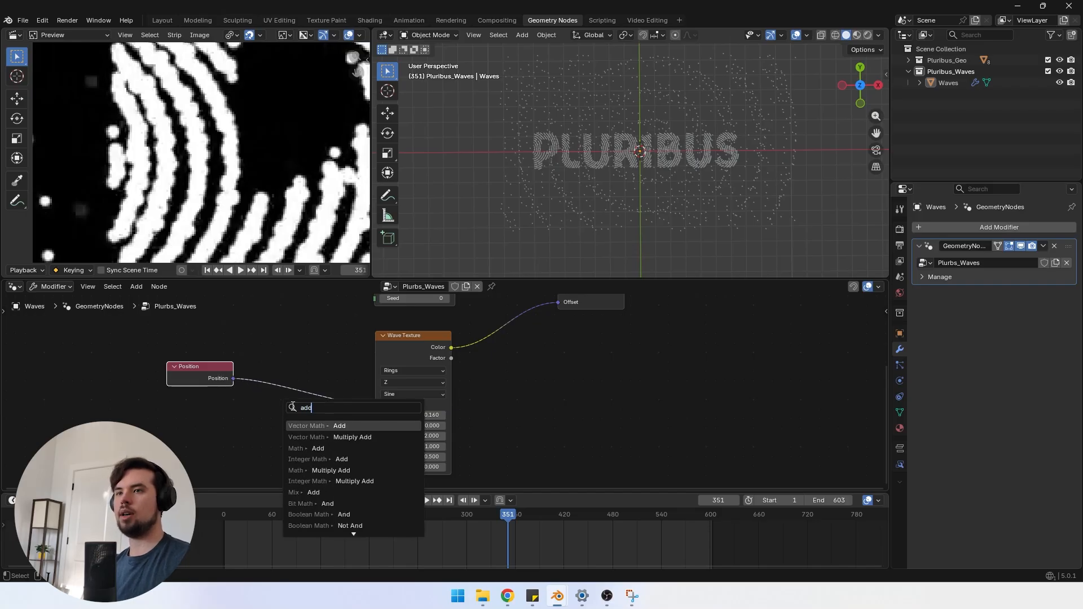
pyautogui.click(339, 425)
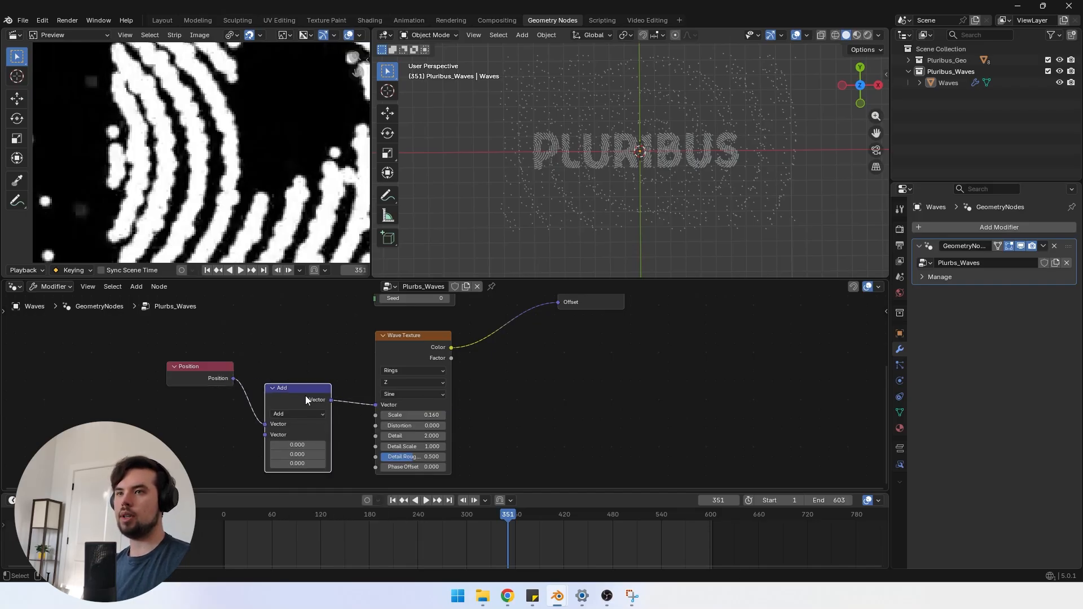
pyautogui.click(310, 366)
pyautogui.moveTo(305, 415); pyautogui.dragTo(279, 416)
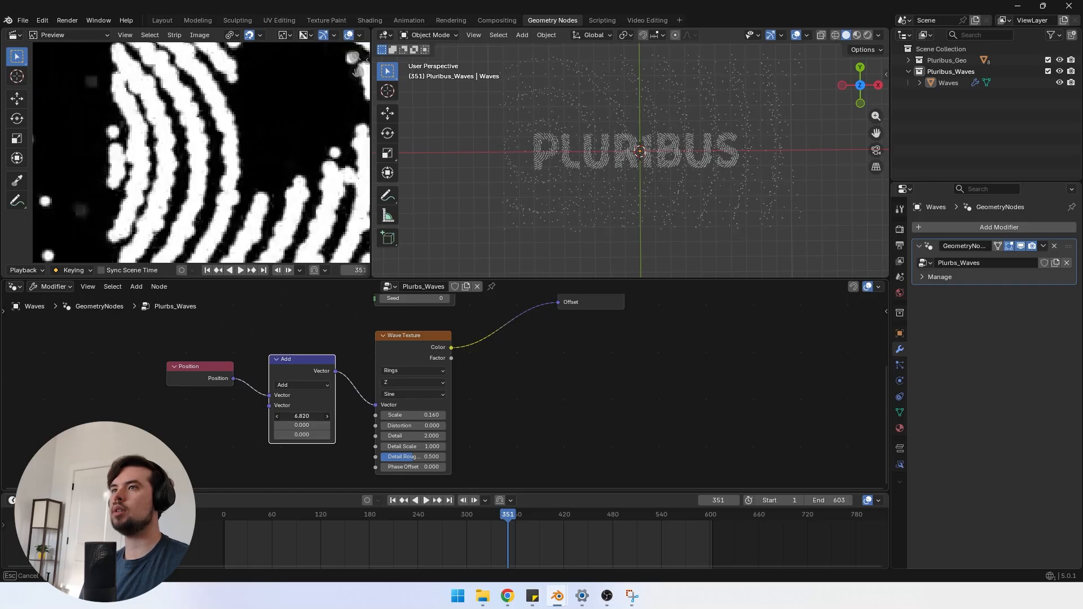
# Step: Adjust the Wave Texture's Phase Offset to about -12.94 to shift the rings around the PLURIBUS letters
pyautogui.scroll(1, 559, 208)
pyautogui.keyDown('shift'); pyautogui.moveTo(558, 208); pyautogui.dragTo(523, 246, button='middle'); pyautogui.keyUp('shift')
pyautogui.moveTo(400, 467); pyautogui.dragTo(265, 467)
pyautogui.scroll(1, 648, 138)
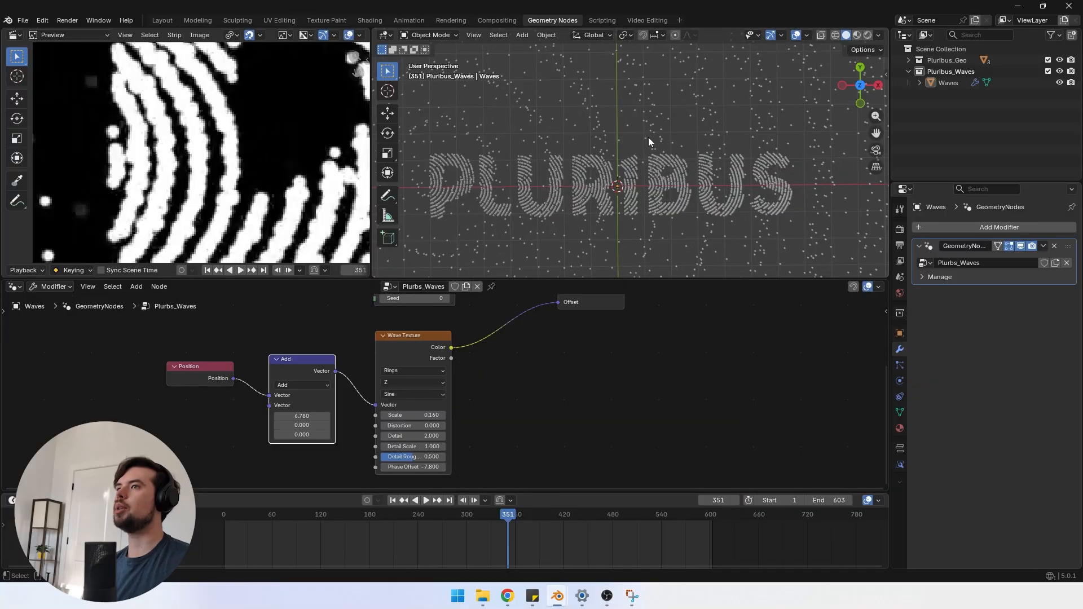
pyautogui.moveTo(412, 467); pyautogui.dragTo(351, 468)
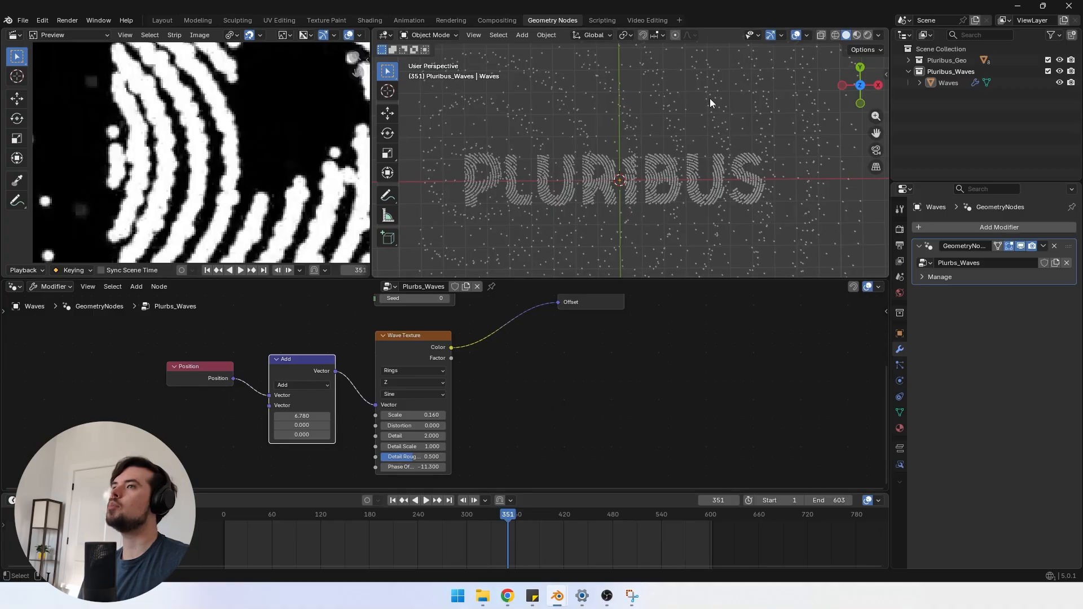
pyautogui.moveTo(422, 467); pyautogui.dragTo(393, 466)
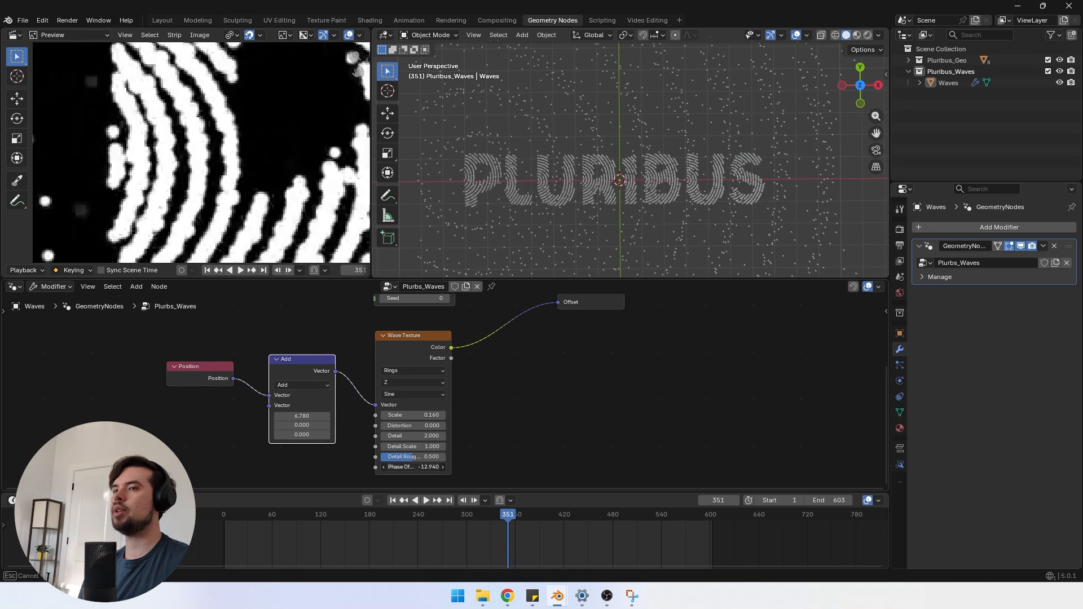
# Step: Insert a Vector Math Multiply node between the Wave Texture's Color output and Set Position's Offset
pyautogui.scroll(-2, 361, 421)
pyautogui.moveTo(433, 394); pyautogui.dragTo(436, 397)
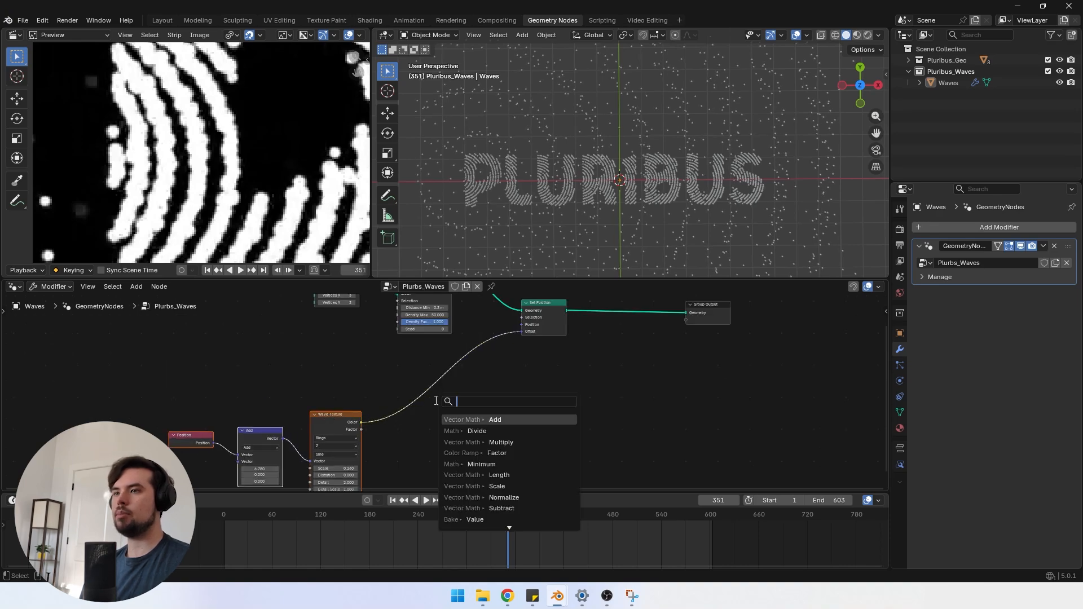
pyautogui.write('multipl')
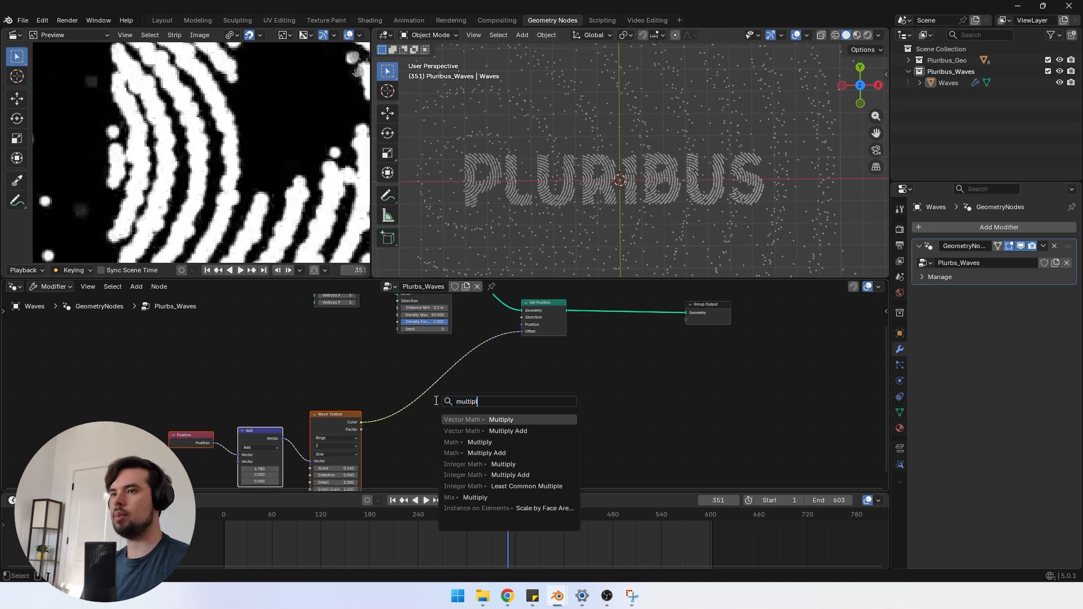
pyautogui.press('Return')
pyautogui.click(442, 402)
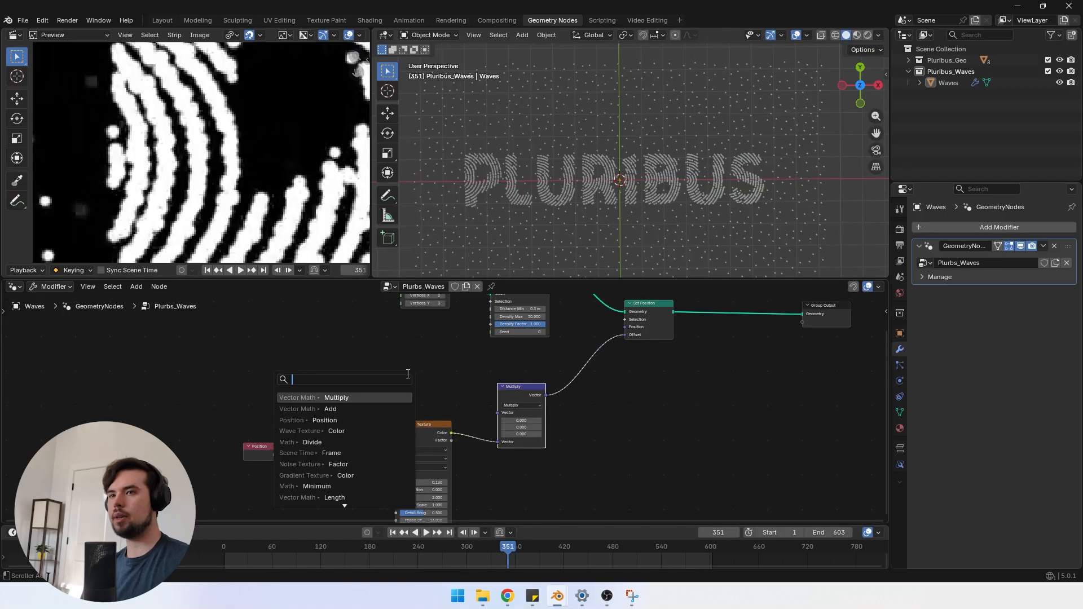
# Step: Add a Vector Math Normalize node connected to the Multiply node's first Vector input
pyautogui.write('normali')
pyautogui.press('Return')
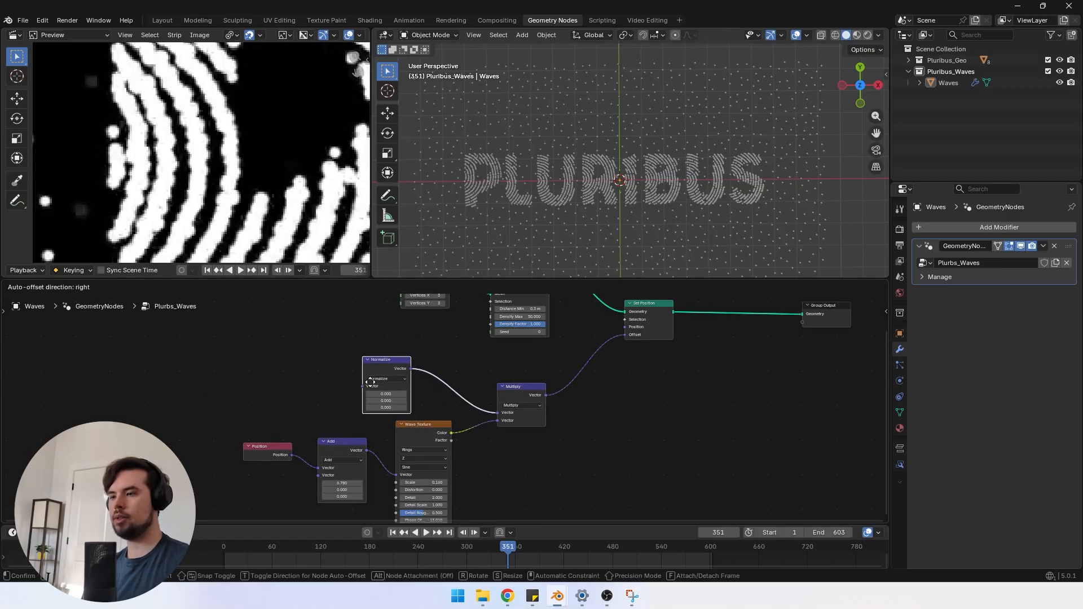
pyautogui.click(415, 374)
# Step: Duplicate the Position and Add nodes above the originals and connect the copied Add node to the Normalize node's Vector input
pyautogui.moveTo(260, 482); pyautogui.dragTo(337, 417)
pyautogui.hotkey('shift', 'd')
pyautogui.click(331, 352)
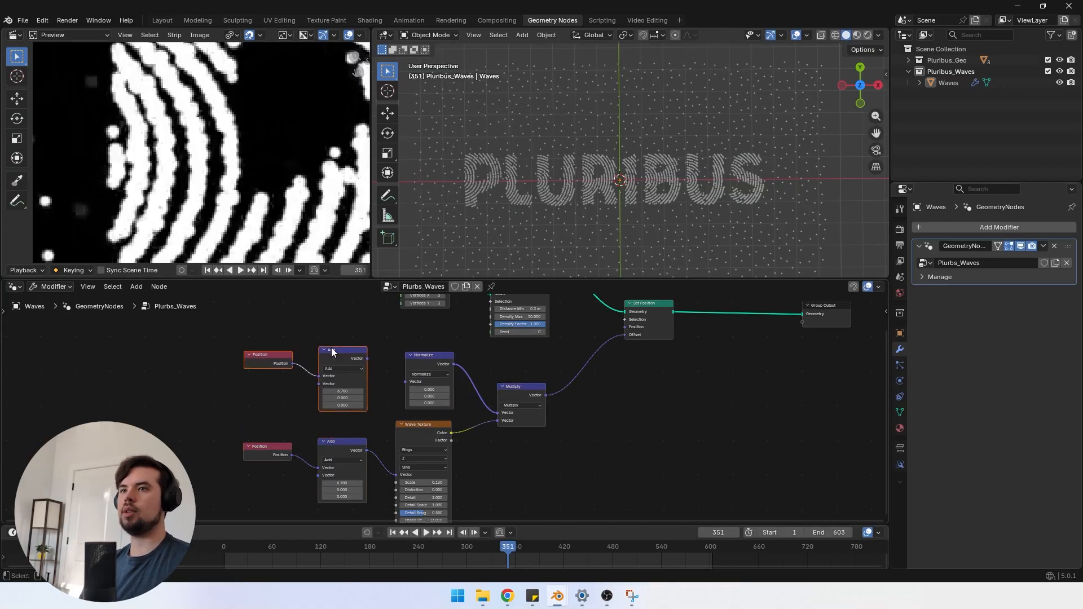
pyautogui.moveTo(394, 378); pyautogui.dragTo(400, 381)
# Step: Adjust the Wave Texture's Phase Offset to about -19.11 and select the Waves object in the viewport
pyautogui.moveTo(471, 428); pyautogui.dragTo(484, 391, button='middle')
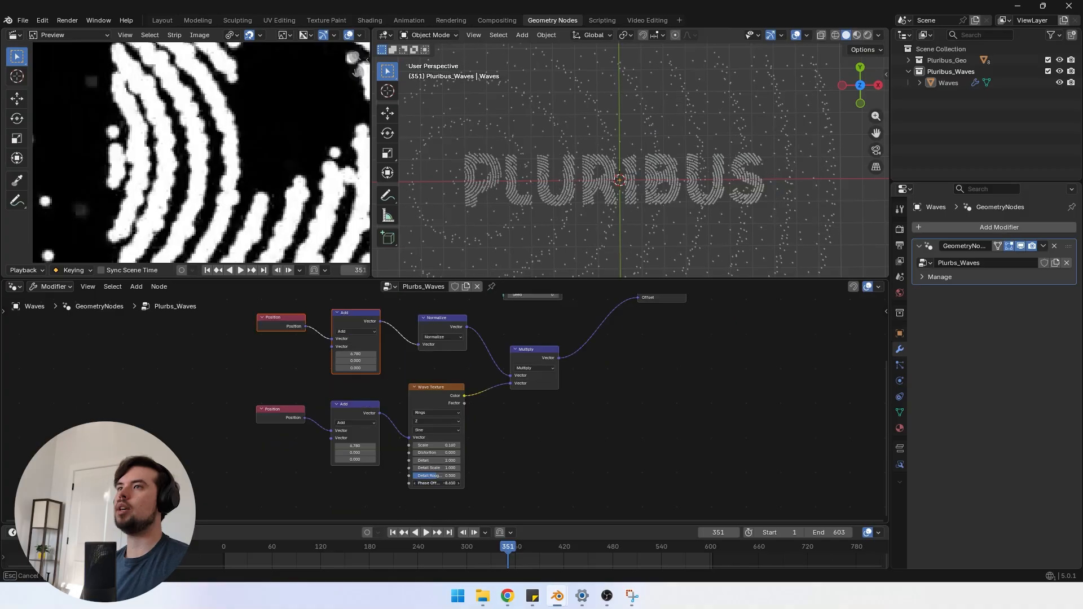
pyautogui.moveTo(436, 484); pyautogui.dragTo(414, 484)
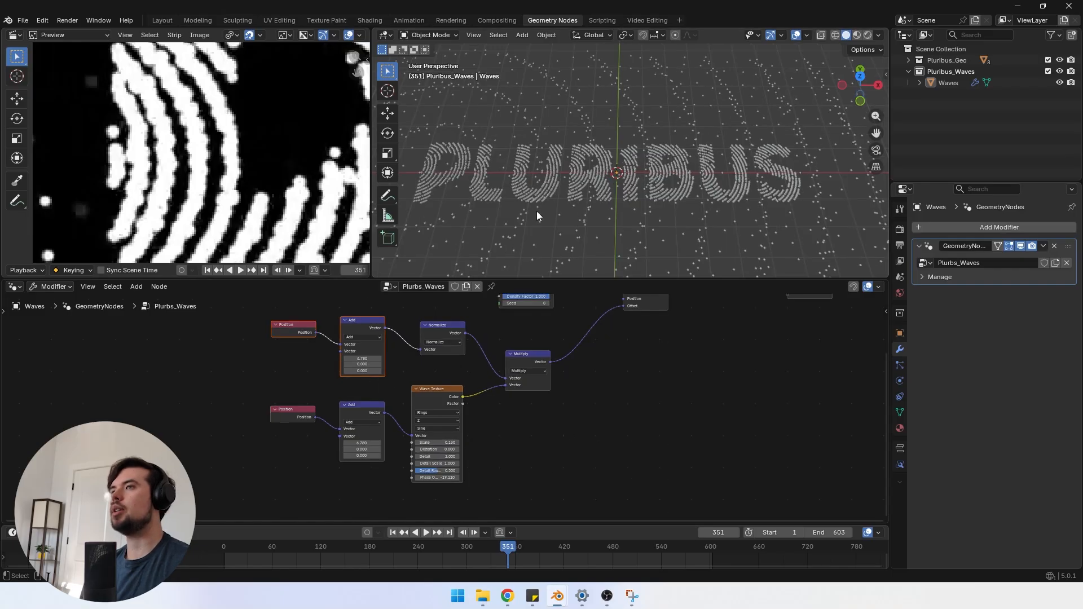
pyautogui.scroll(-2, 552, 218)
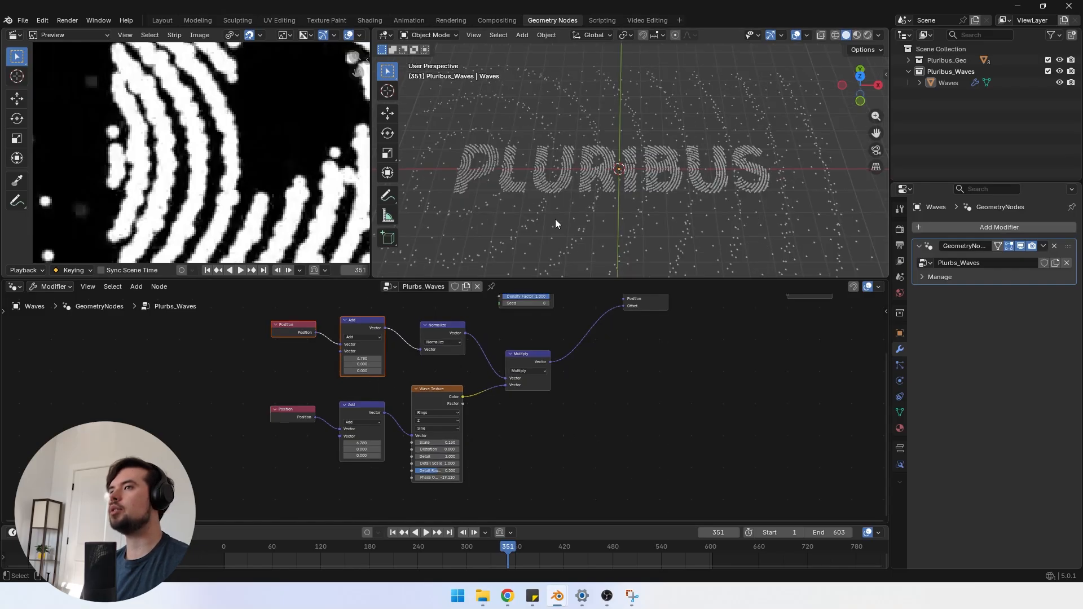
pyautogui.click(535, 217)
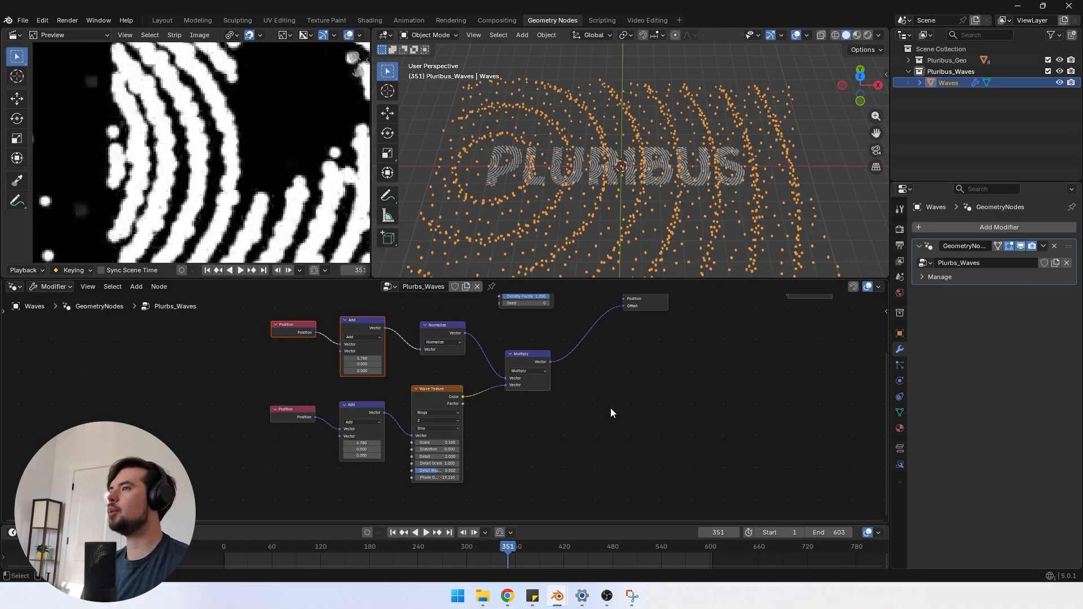
# Step: Add a Group Input node connected to the Wave Texture's Phase Offset and place it below the duplicated Position and Add nodes
pyautogui.scroll(1, 446, 392)
pyautogui.moveTo(406, 489); pyautogui.dragTo(287, 498)
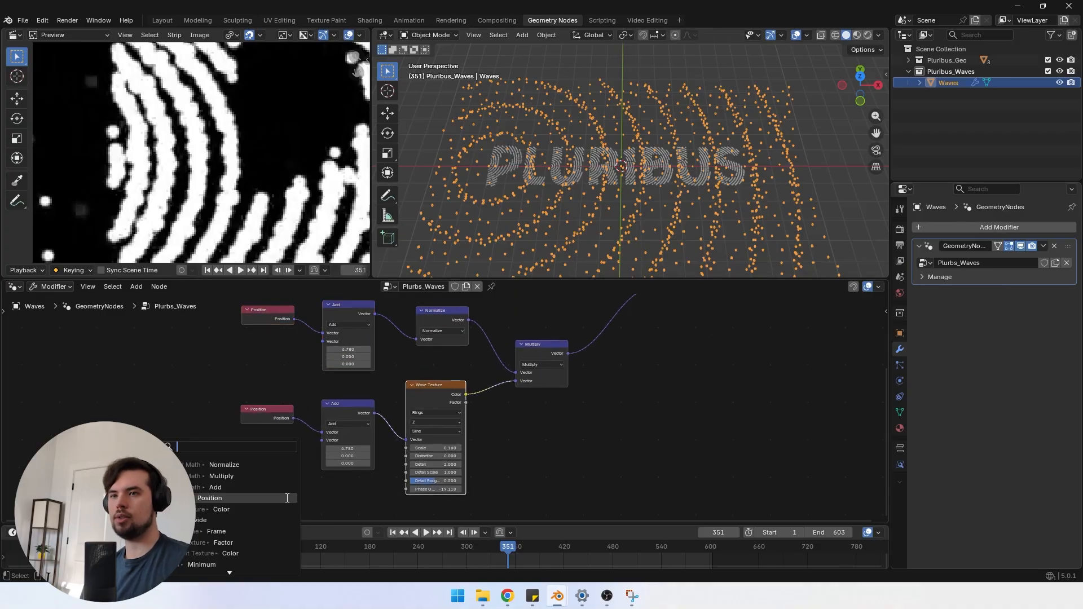
pyautogui.write('grou')
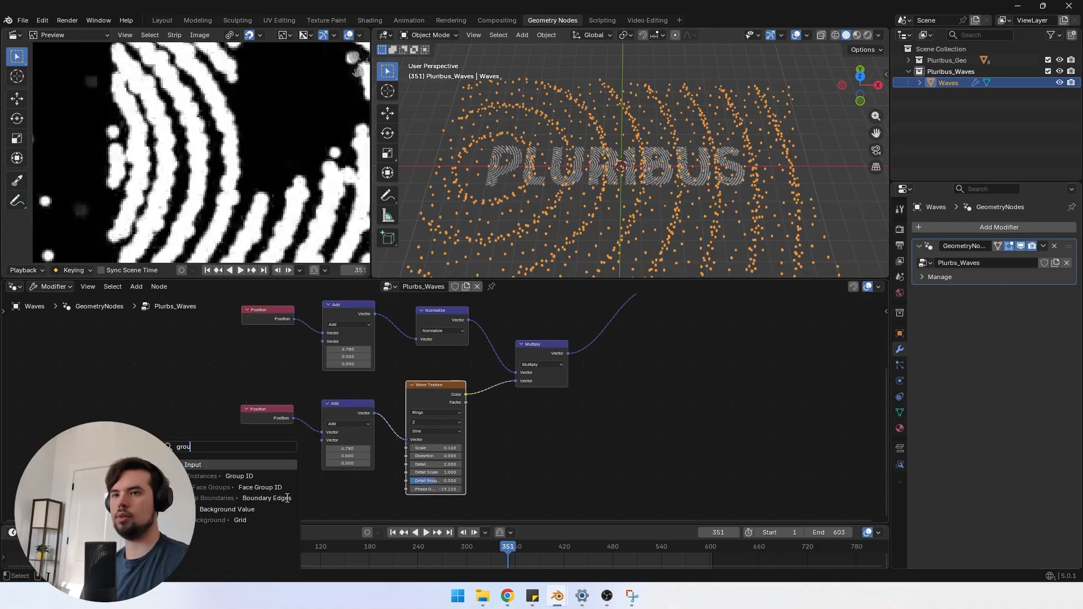
pyautogui.click(196, 466)
pyautogui.click(219, 470)
pyautogui.scroll(3, 409, 481)
pyautogui.moveTo(409, 481); pyautogui.dragTo(448, 369, button='middle')
pyautogui.scroll(1, 448, 369)
pyautogui.moveTo(284, 411); pyautogui.dragTo(284, 404)
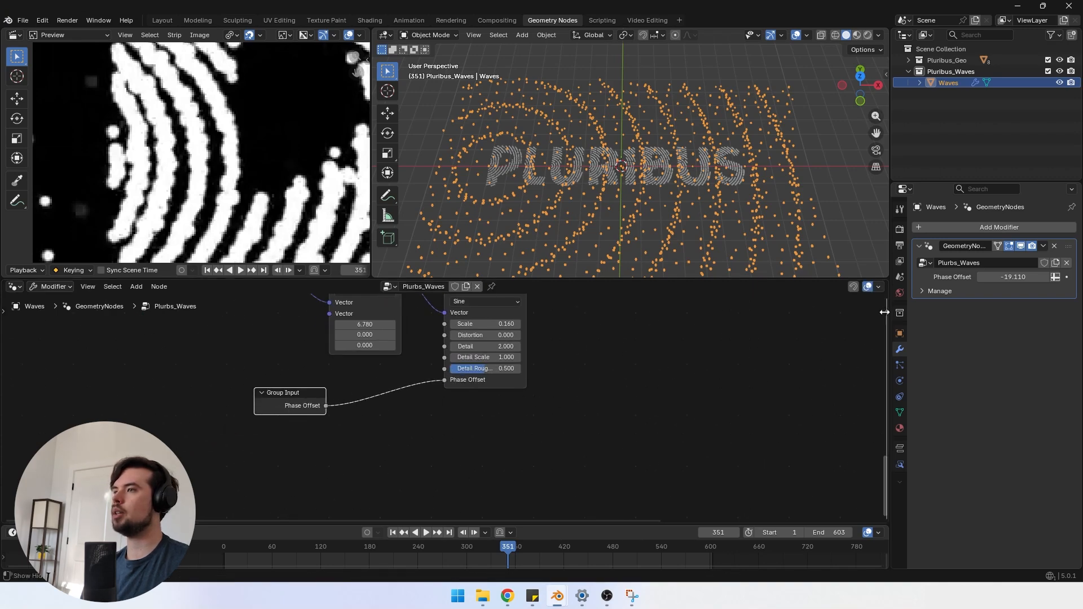
# Step: Unhide the Group Input node's unused sockets and rename the Phase Offset group socket to "Wave speed"
pyautogui.moveTo(885, 312); pyautogui.dragTo(735, 313)
pyautogui.hotkey('ctrl', 'h')
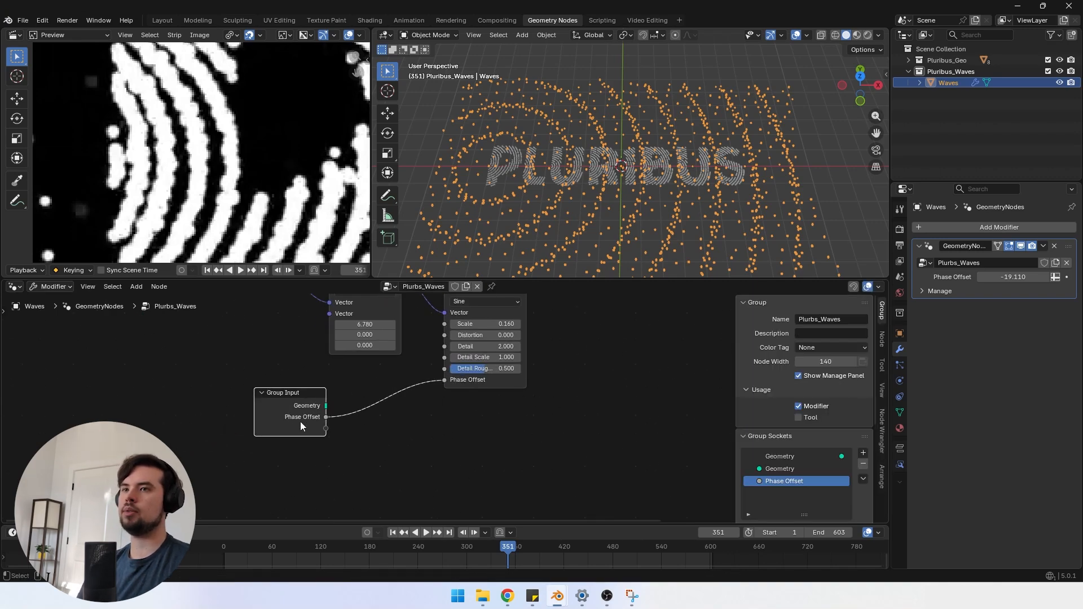
pyautogui.moveTo(300, 422); pyautogui.dragTo(292, 420)
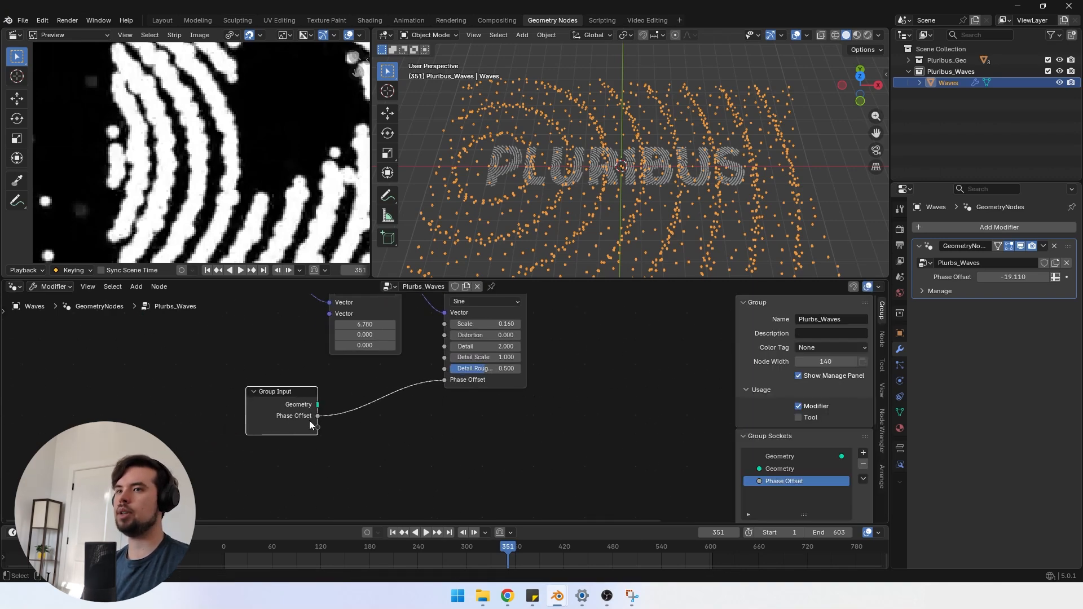
pyautogui.doubleClick(777, 483)
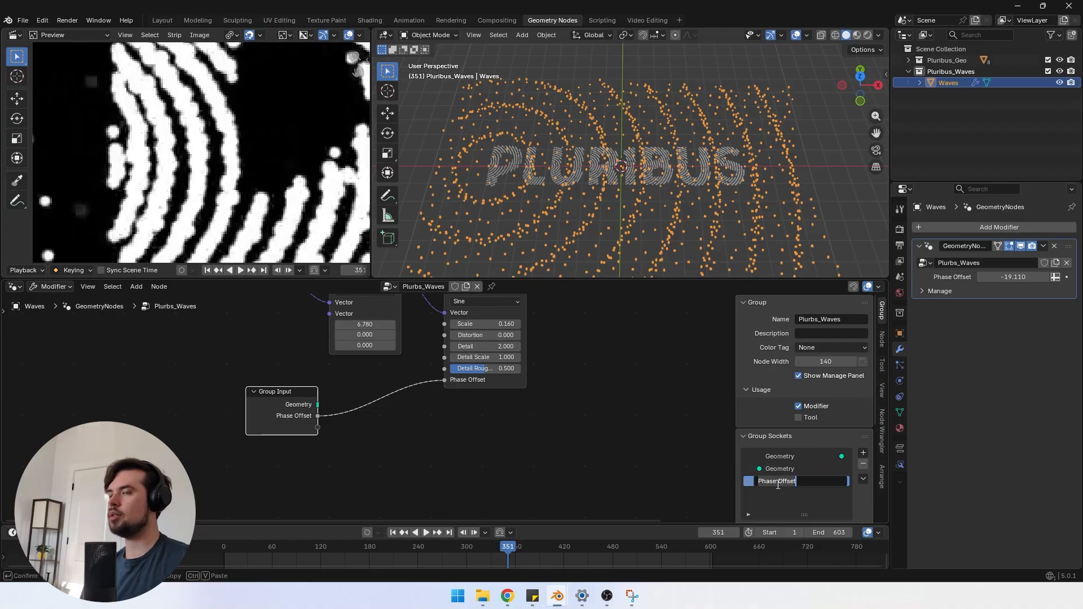
pyautogui.write('W')
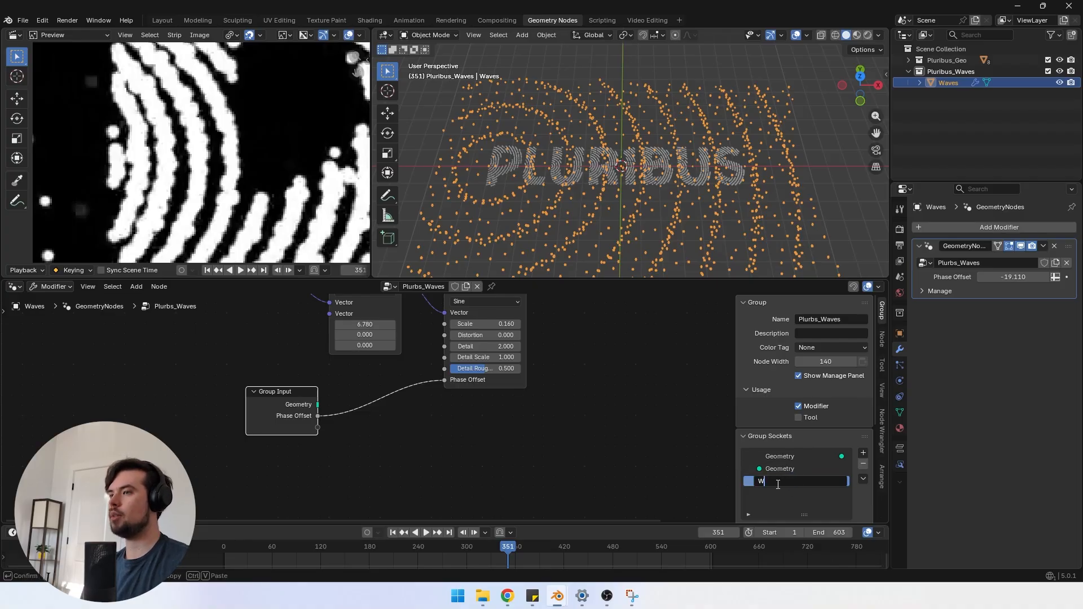
pyautogui.write('ave speed')
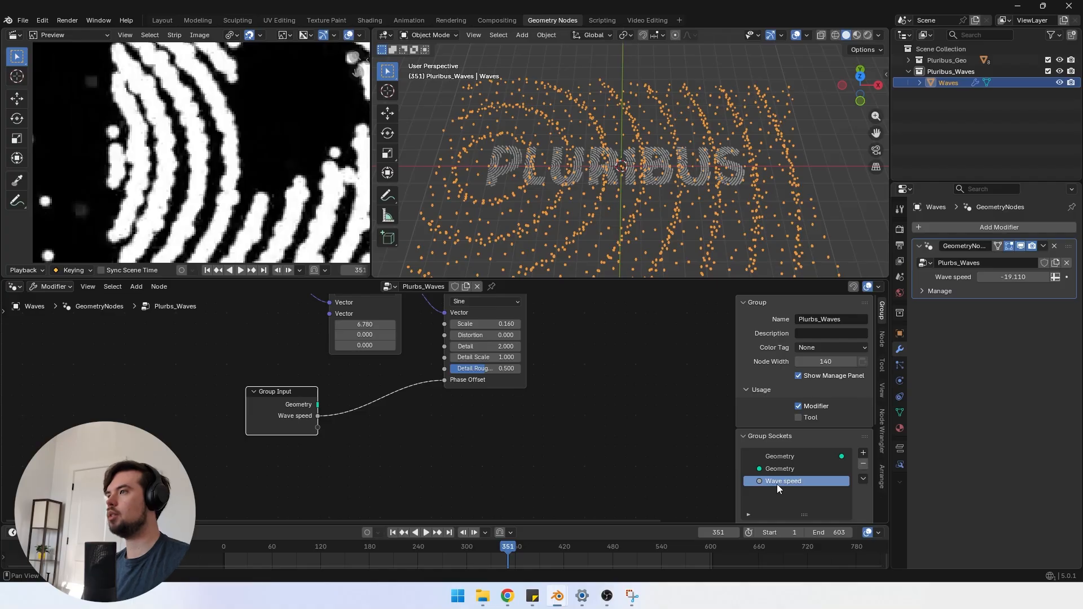
pyautogui.press('Return')
# Step: Adjust the modifier's Wave speed to about -37.67 and move the playhead to frame 55
pyautogui.moveTo(996, 276); pyautogui.dragTo(952, 276)
pyautogui.scroll(-8, 206, 181)
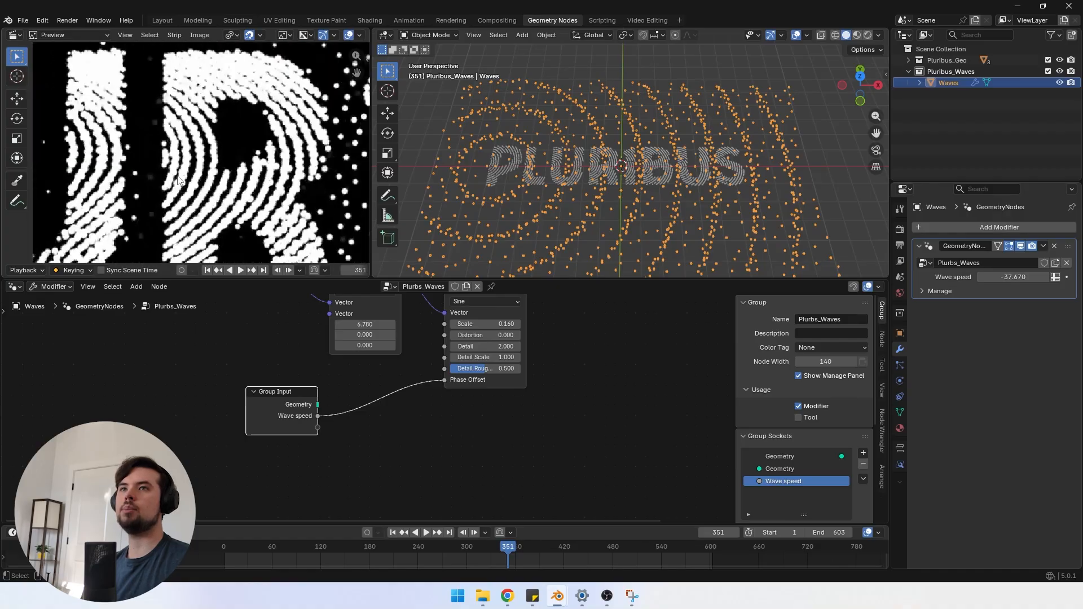
pyautogui.scroll(-1, 206, 180)
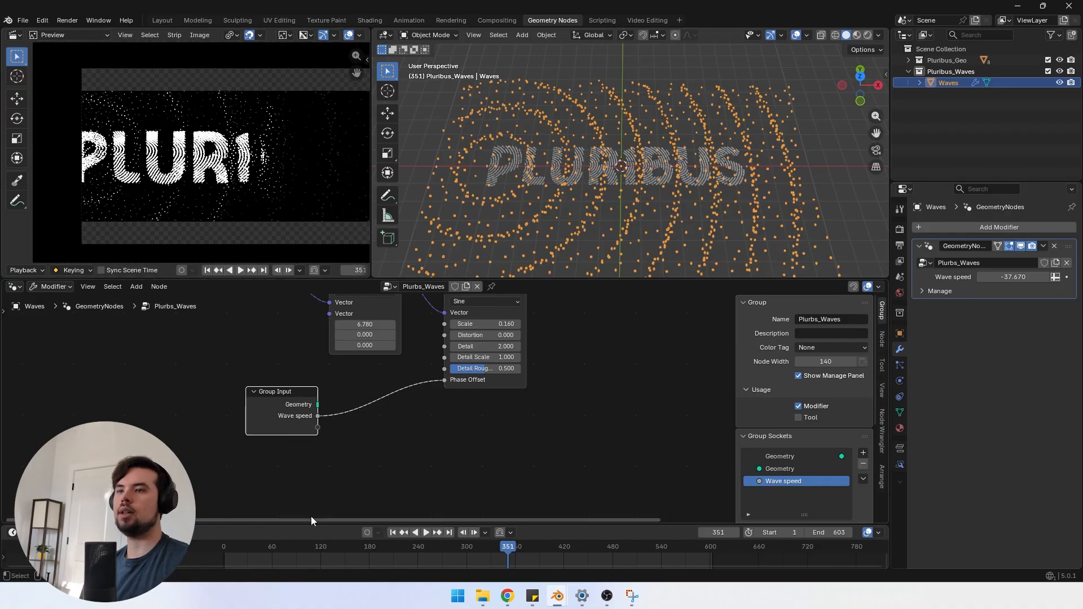
pyautogui.scroll(-2, 401, 553)
pyautogui.moveTo(286, 549)
pyautogui.mouseDown()
pyautogui.moveTo(276, 550)
pyautogui.moveTo(335, 550)
pyautogui.moveTo(305, 547)
pyautogui.mouseUp()
pyautogui.click(452, 165)
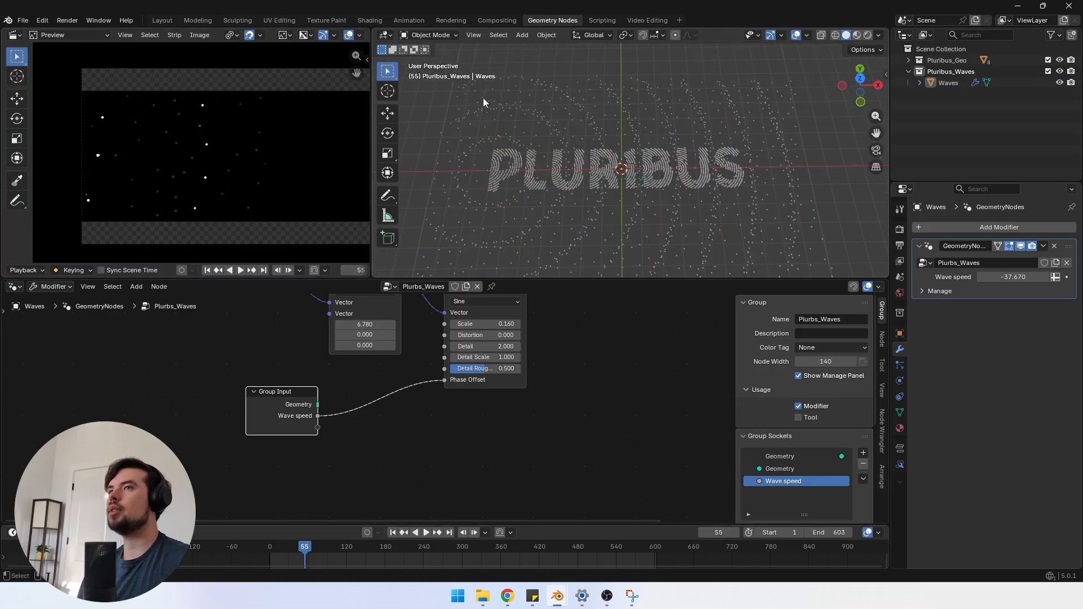
pyautogui.moveTo(784, 188); pyautogui.dragTo(747, 184, button='middle')
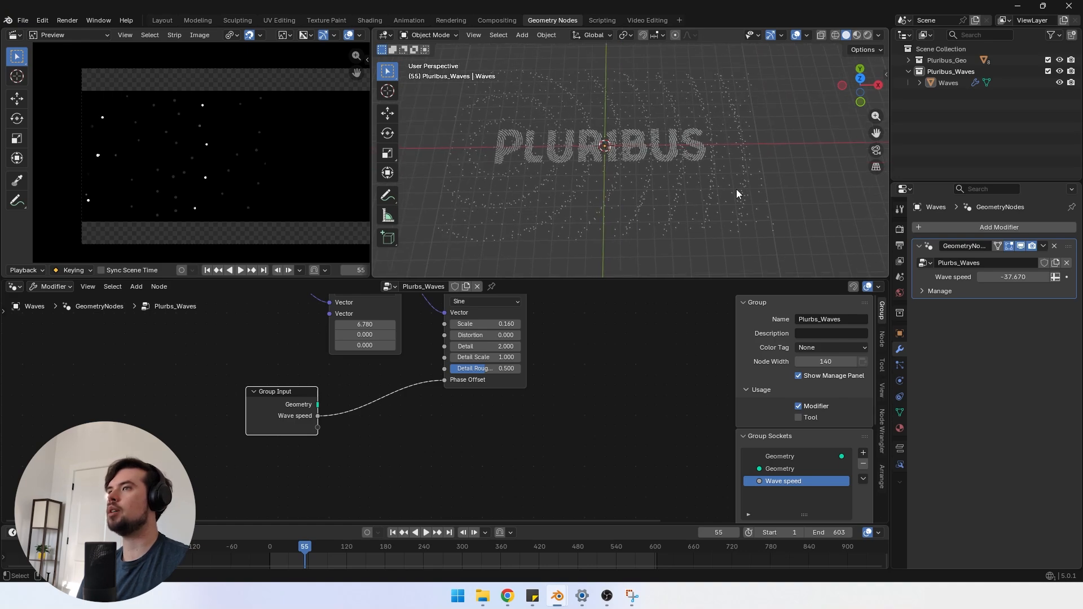
# Step: Add an Instance on Points node with its Points input connected to Set Position's Geometry output
pyautogui.scroll(-12, 588, 449)
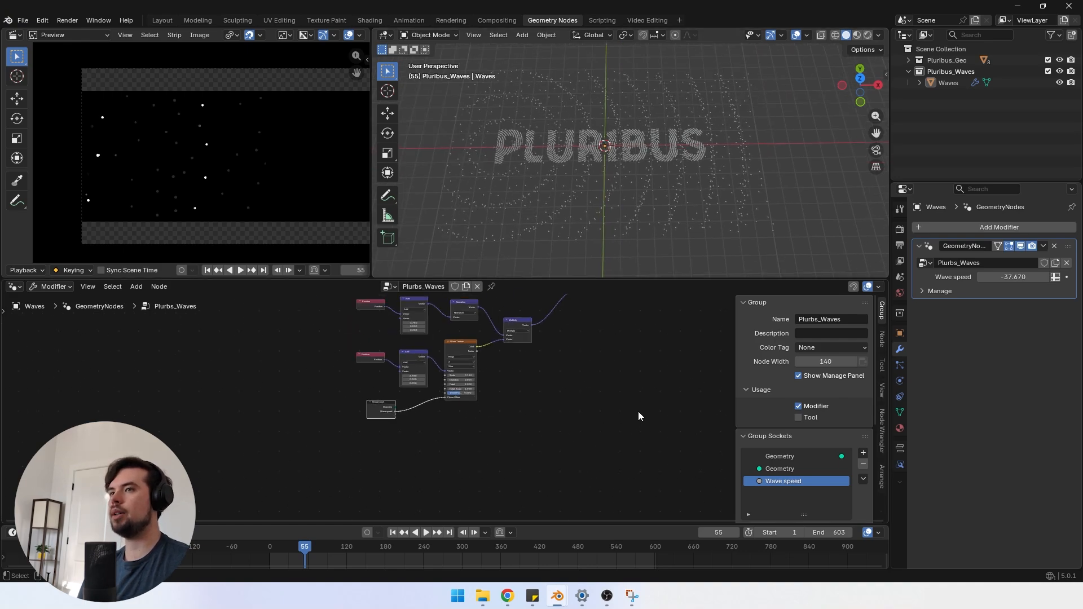
pyautogui.moveTo(638, 411); pyautogui.dragTo(597, 437, button='middle')
pyautogui.write('in')
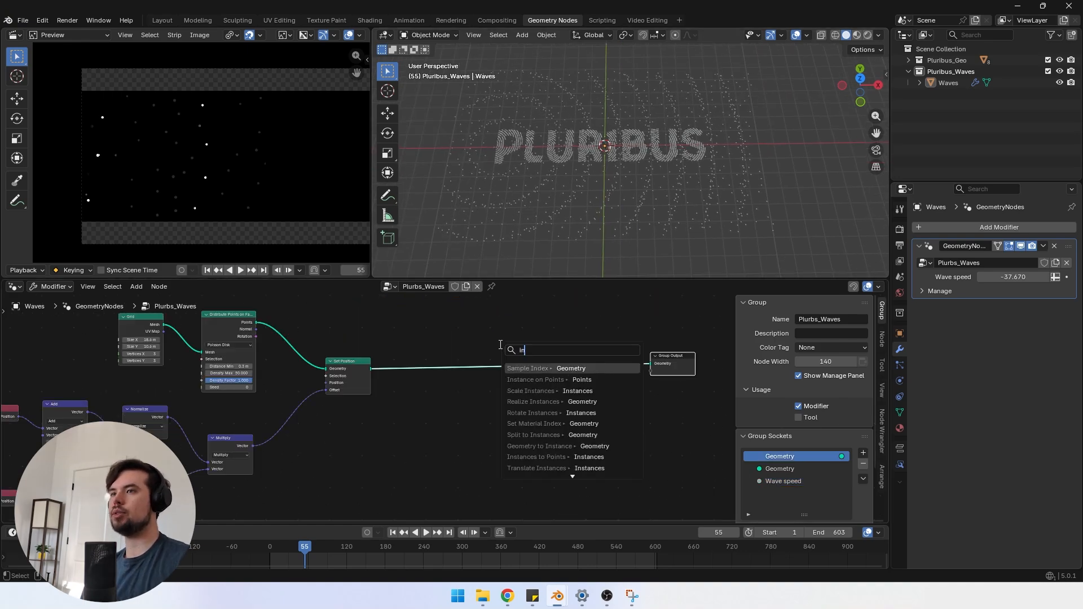
pyautogui.write('s')
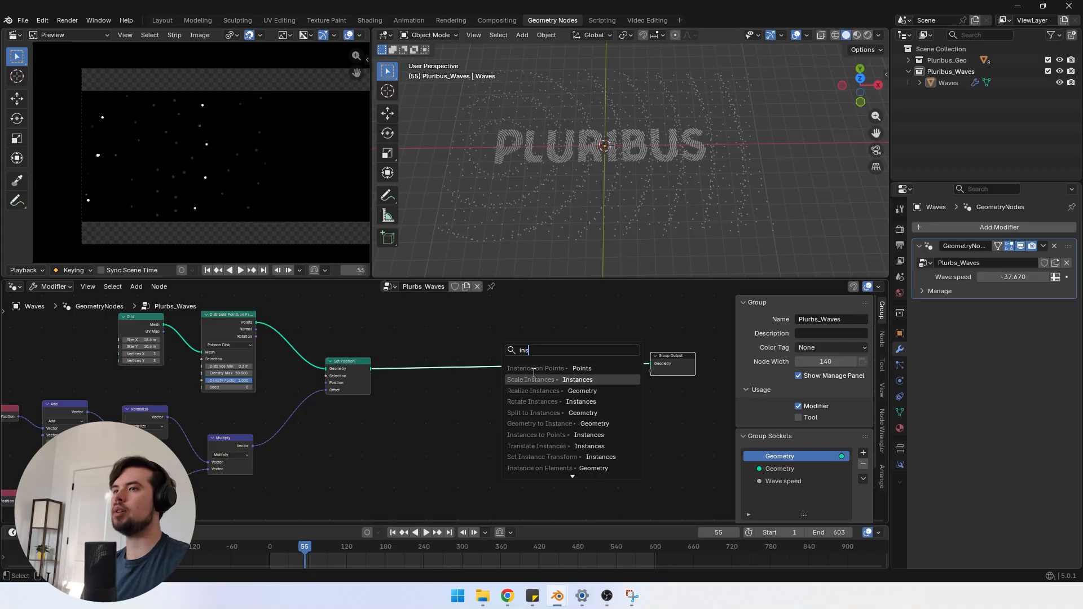
pyautogui.click(534, 369)
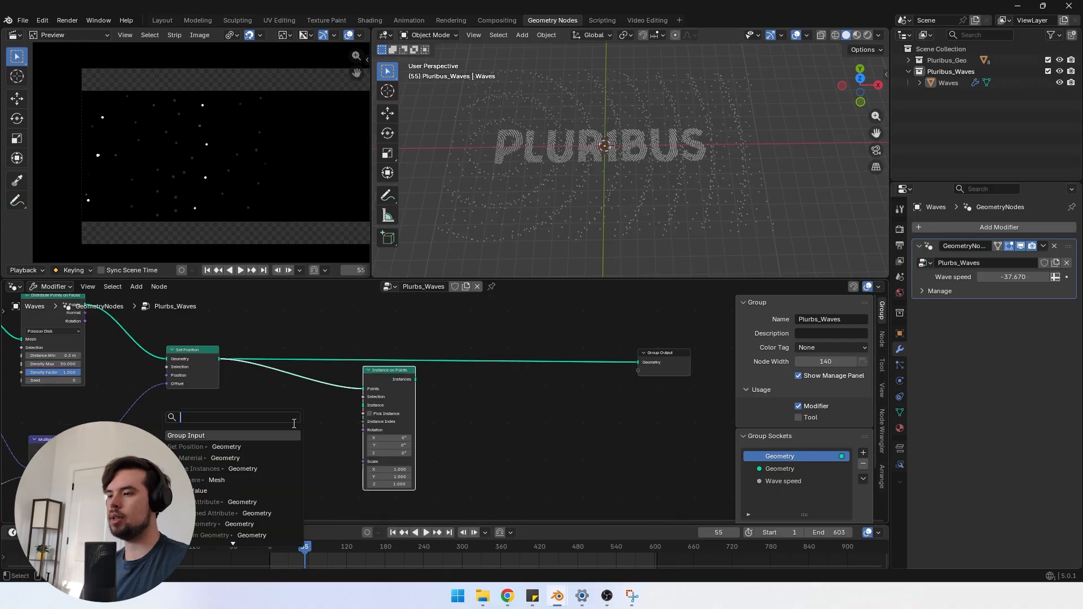
# Step: Add a Mesh Circle node with N-Gon fill connected to the Instance input of Instance on Points
pyautogui.write('mesh c')
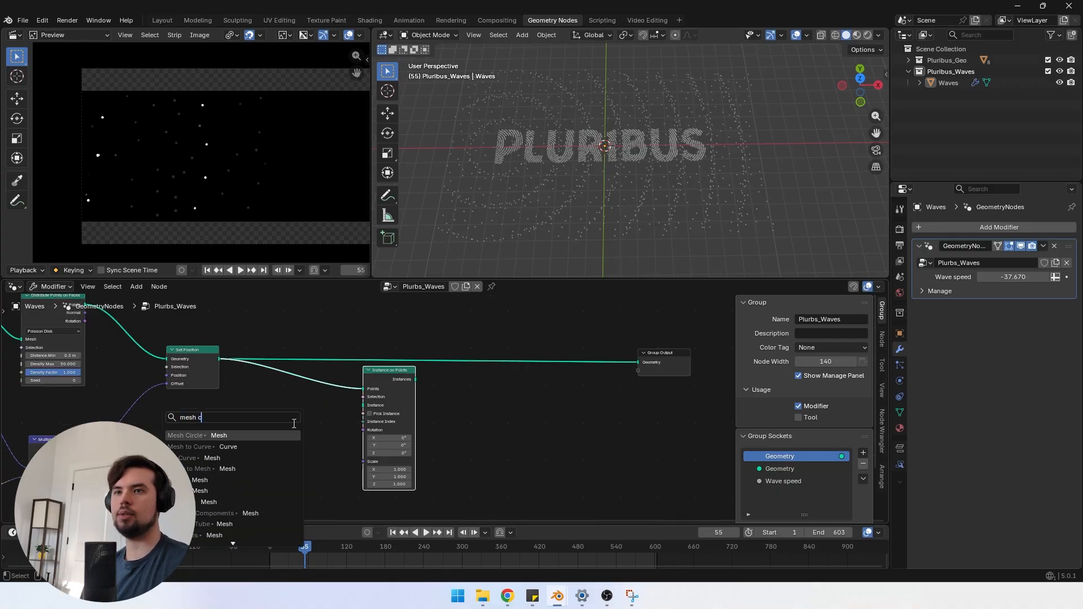
pyautogui.write('irc')
pyautogui.click(236, 442)
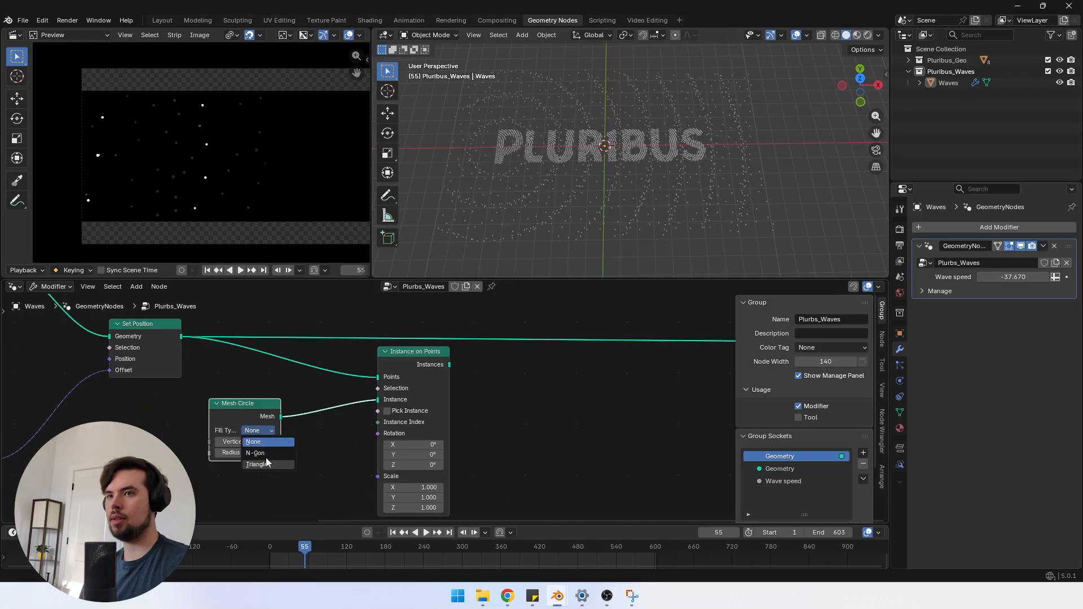
pyautogui.click(271, 452)
# Step: Connect the Instances output to the Group Output's Geometry and set the Mesh Circle's radius to 0.04 m
pyautogui.moveTo(404, 379); pyautogui.dragTo(628, 362)
pyautogui.scroll(2, 299, 460)
pyautogui.click(297, 438)
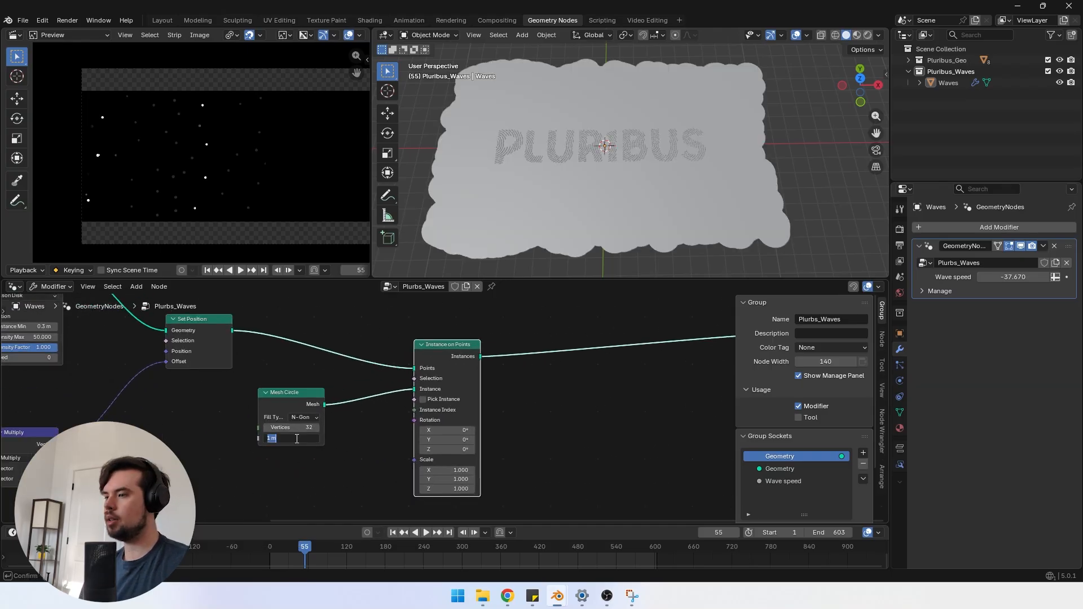
pyautogui.write('.04')
pyautogui.press('Return')
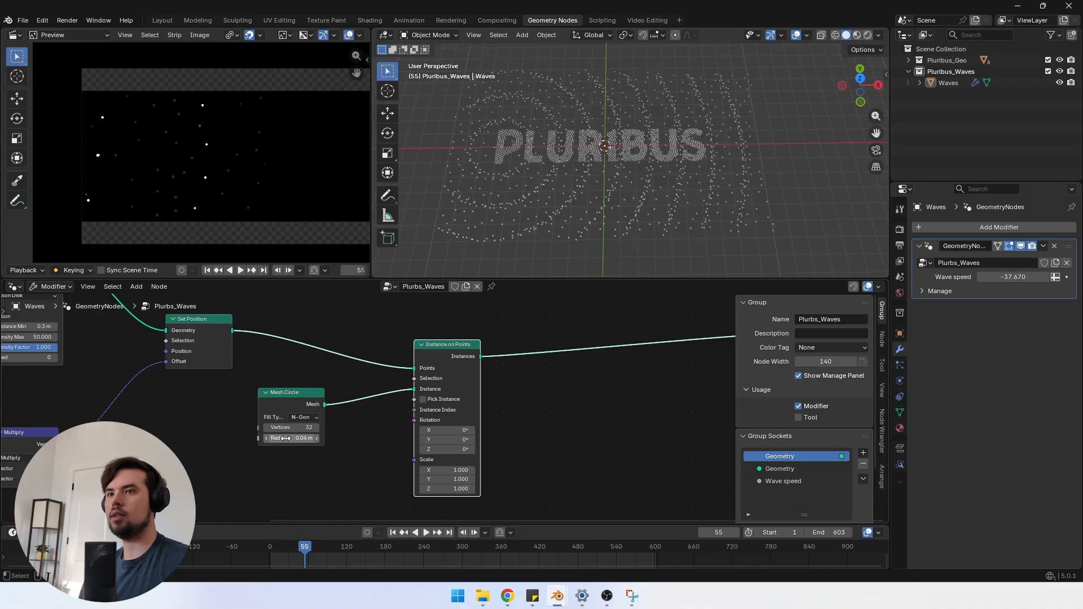
# Step: Select the letter B object and, in Plurbs_Text, disconnect the Ico Sphere from Instance on Points and move it aside
pyautogui.scroll(6, 614, 209)
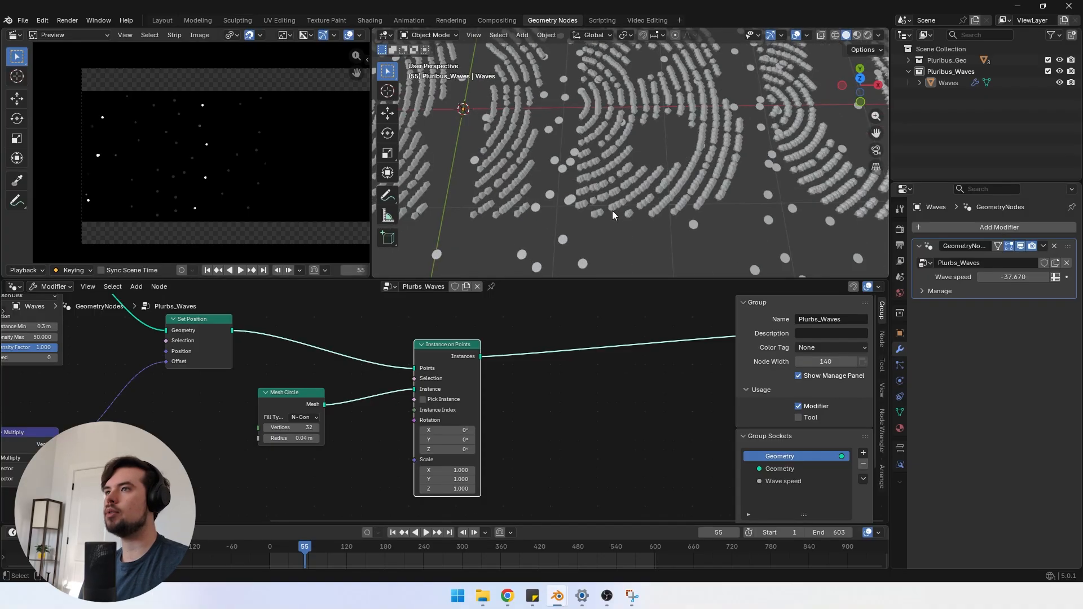
pyautogui.scroll(3, 565, 206)
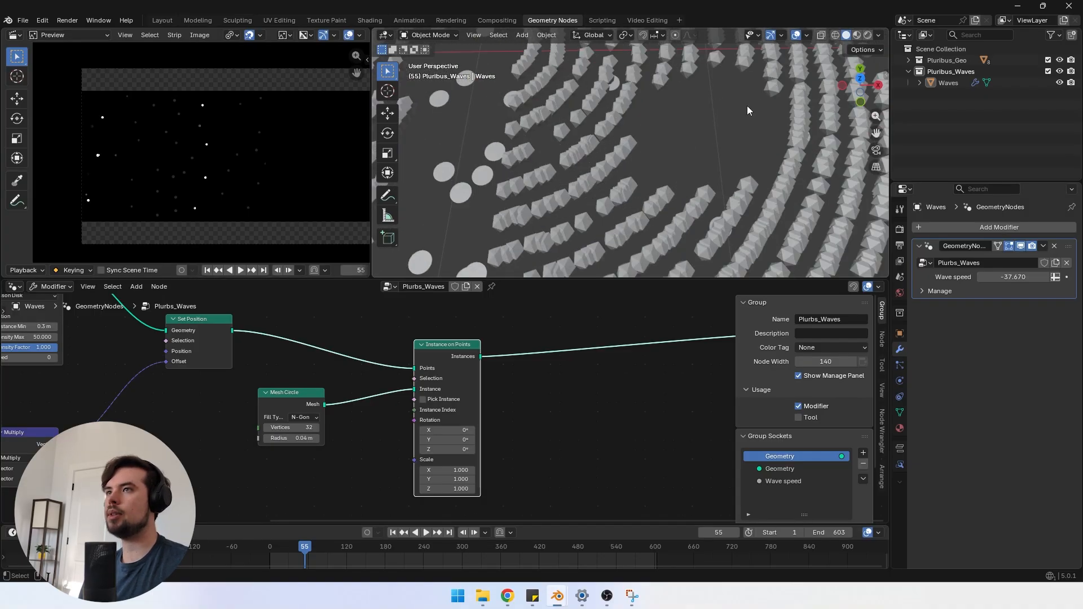
pyautogui.click(570, 153)
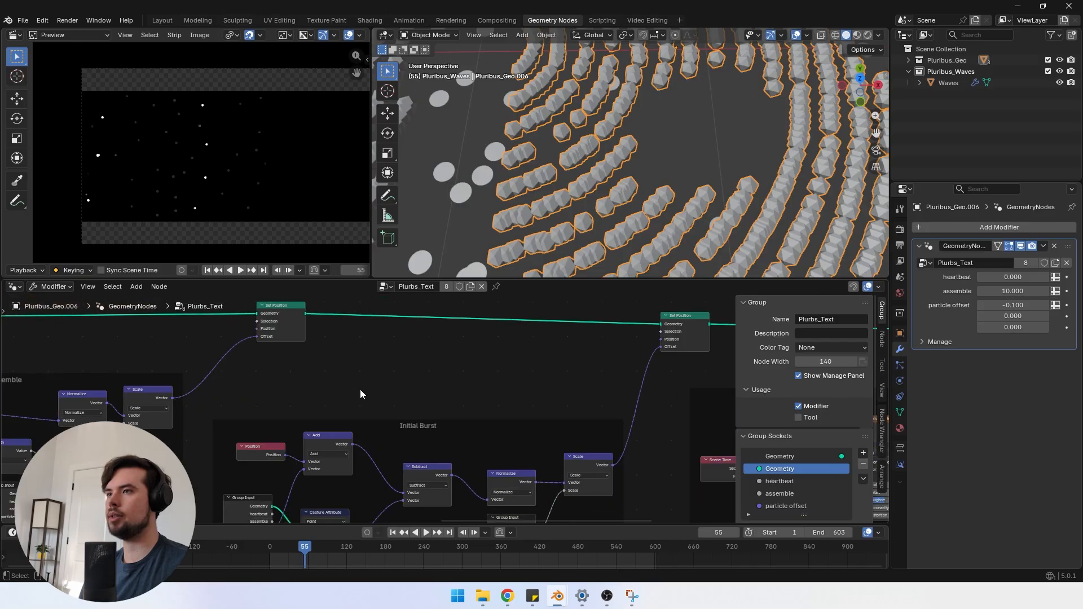
pyautogui.hscroll(10, 285, 387)
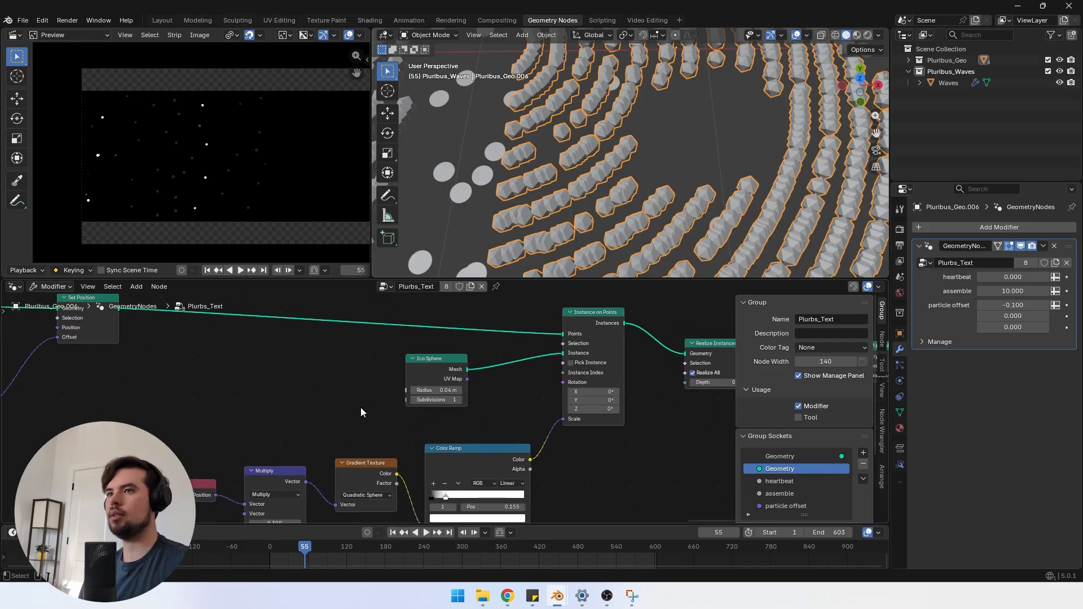
pyautogui.moveTo(562, 353); pyautogui.dragTo(306, 393)
pyautogui.moveTo(420, 369); pyautogui.dragTo(257, 367)
# Step: Add a Mesh Circle with N-Gon fill and 0.04 m radius connected to the Instance input in Plurbs_Text
pyautogui.moveTo(563, 354); pyautogui.dragTo(430, 365)
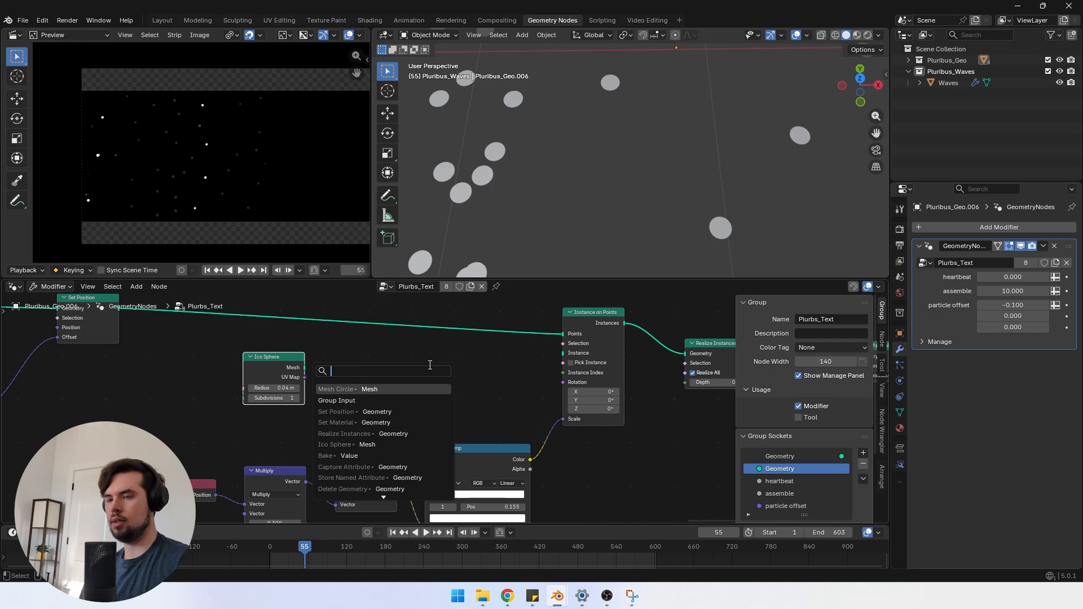
pyautogui.click(389, 389)
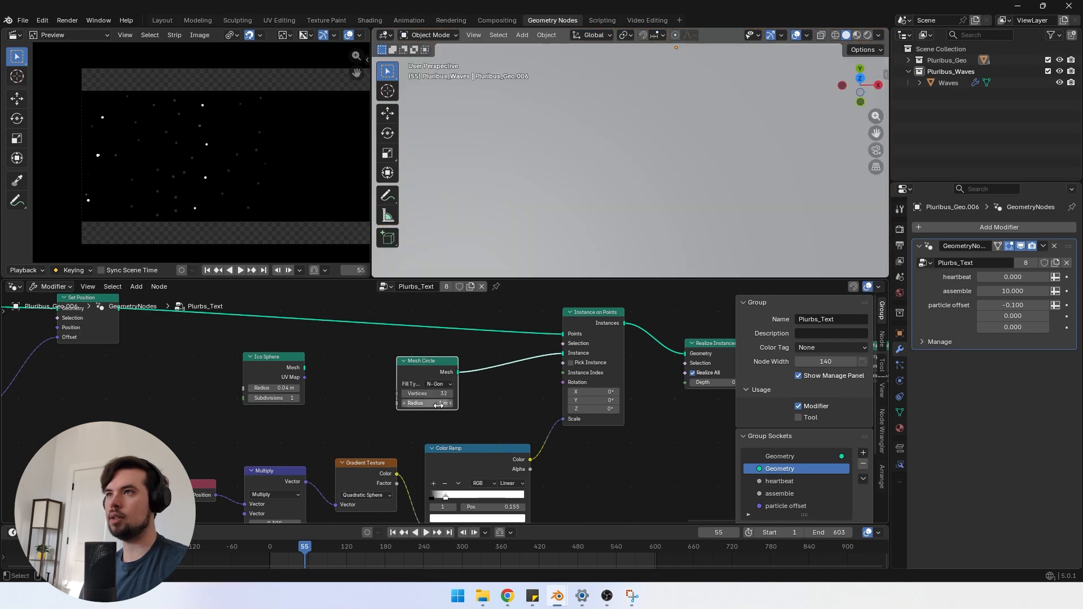
pyautogui.click(425, 403)
pyautogui.press('BackSpace')
pyautogui.write('0')
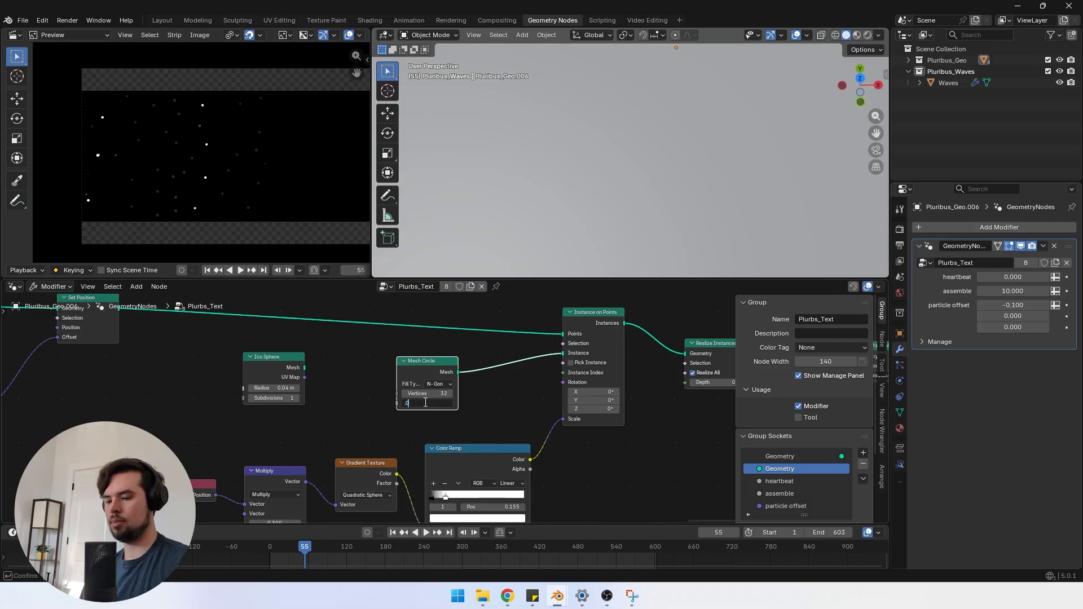
pyautogui.write('.04')
pyautogui.press('Return')
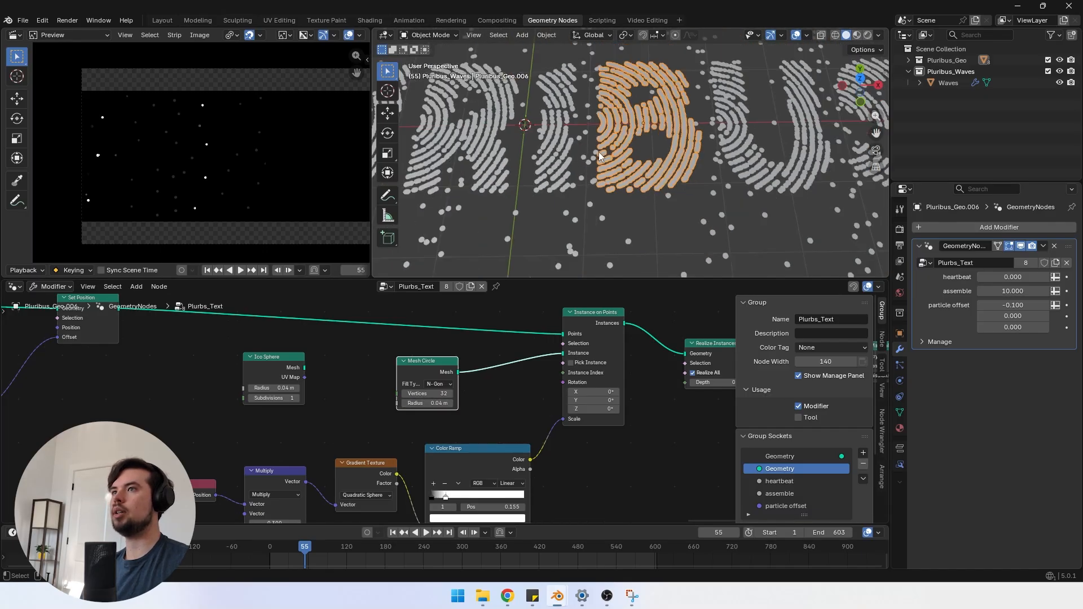
pyautogui.scroll(1, 632, 180)
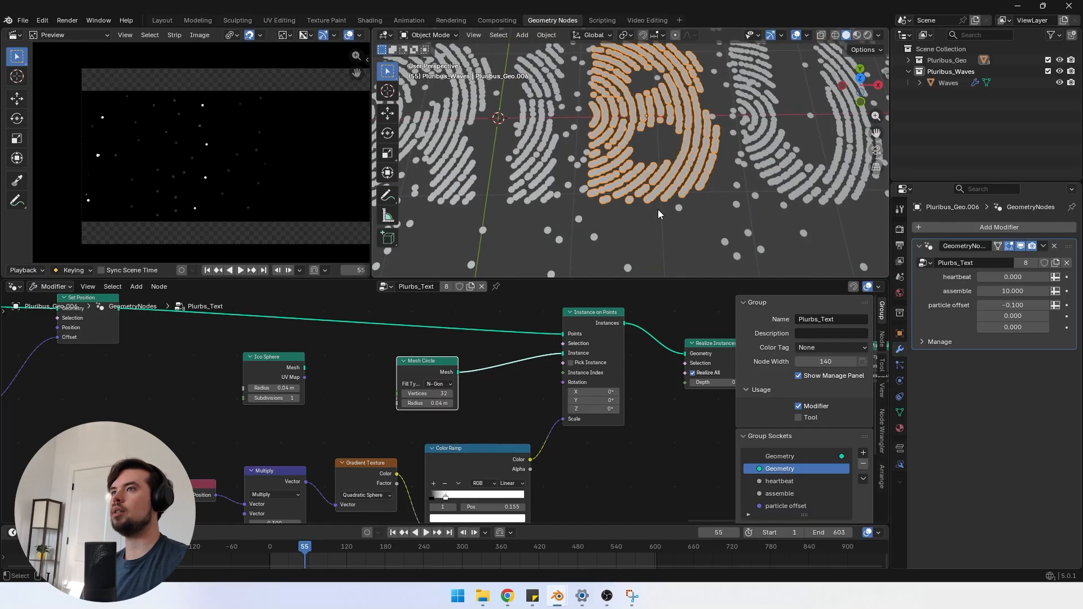
# Step: Select the Waves object and add an Object Info node below the Mesh Circle in Plurbs_Waves
pyautogui.click(269, 360)
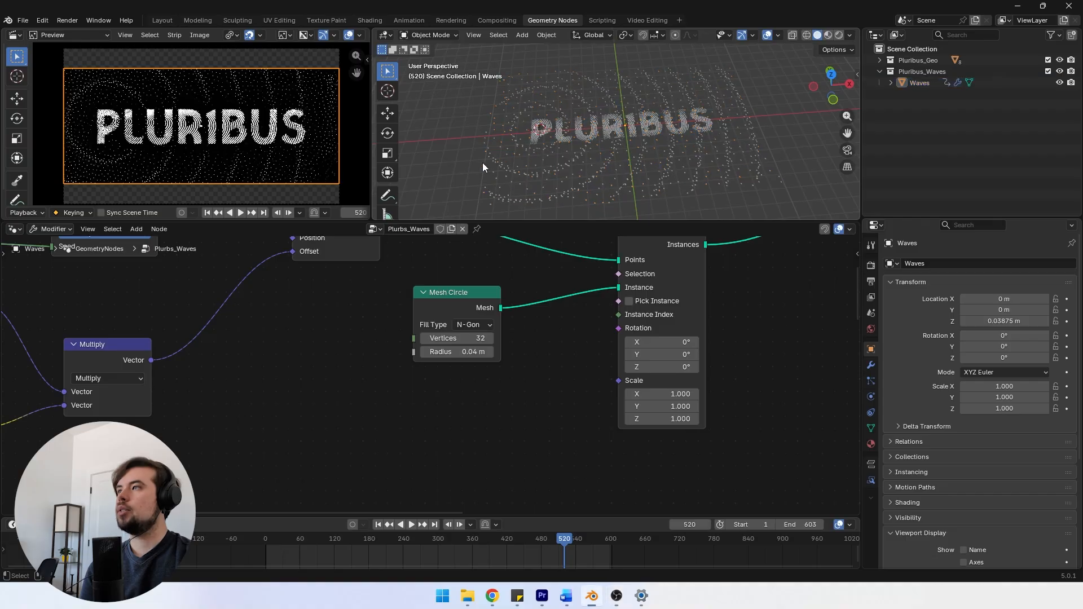
pyautogui.click(511, 173)
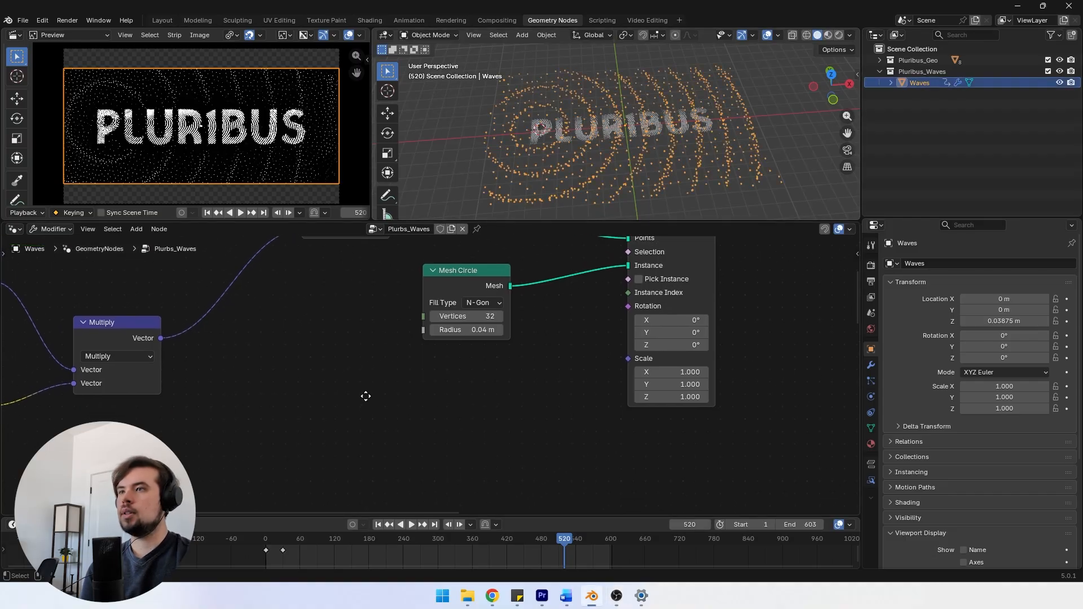
pyautogui.hotkey('shift', 'a')
pyautogui.click(321, 314)
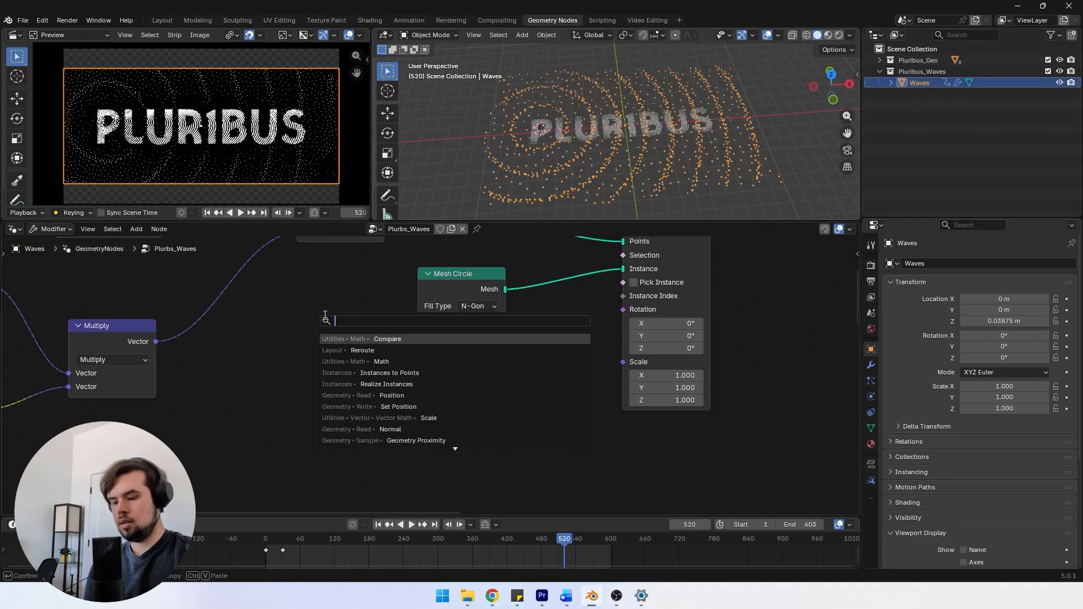
pyautogui.write('objec')
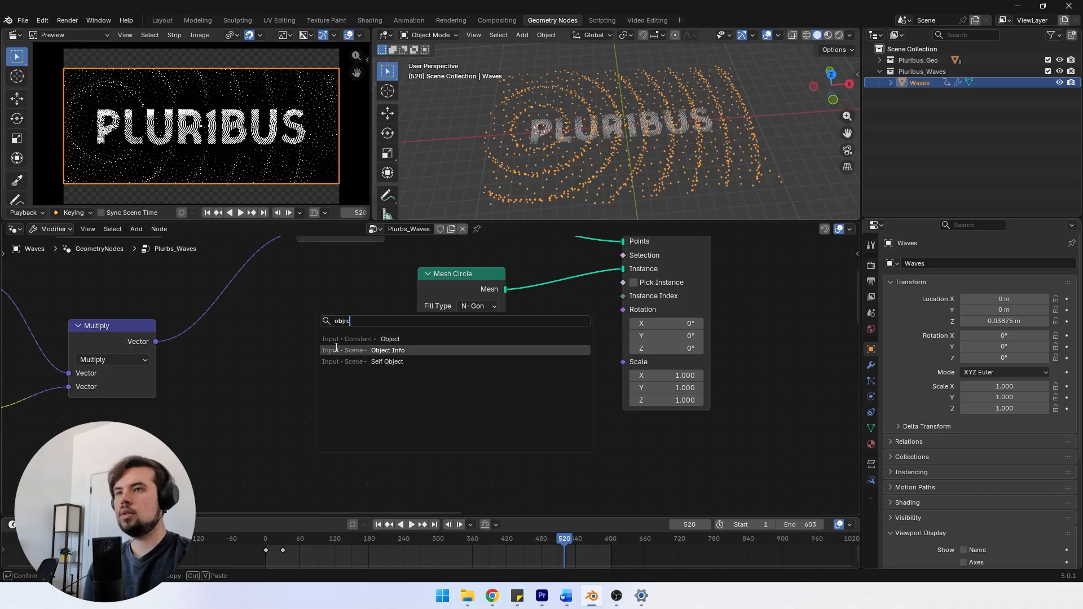
pyautogui.click(387, 350)
pyautogui.click(226, 381)
# Step: Add a Geometry Proximity node fed by the Object Info node's Geometry output
pyautogui.moveTo(314, 451); pyautogui.dragTo(380, 432)
pyautogui.write('proxim')
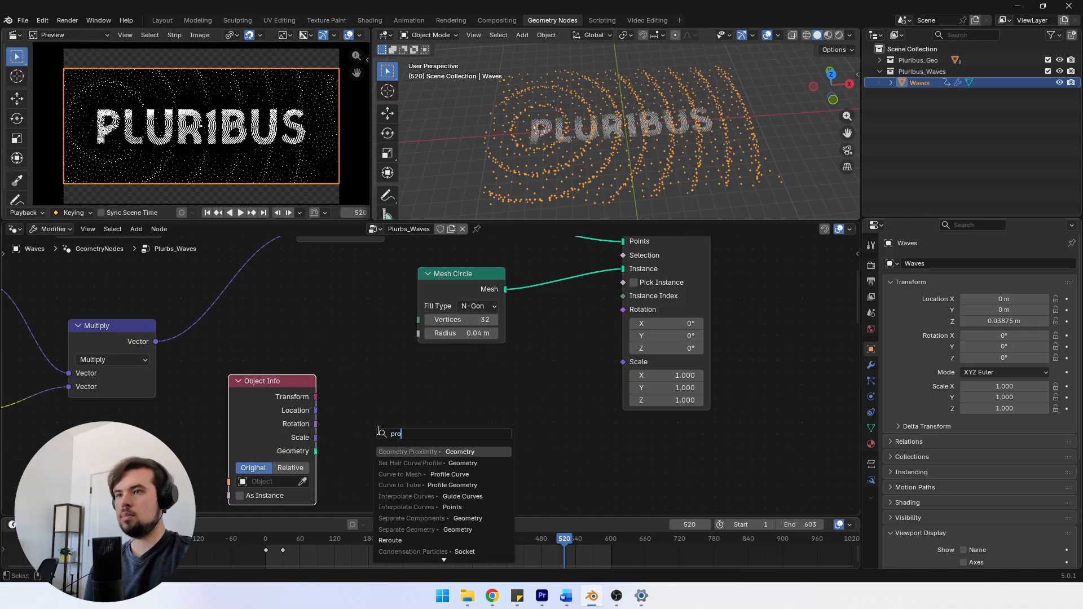
pyautogui.click(425, 455)
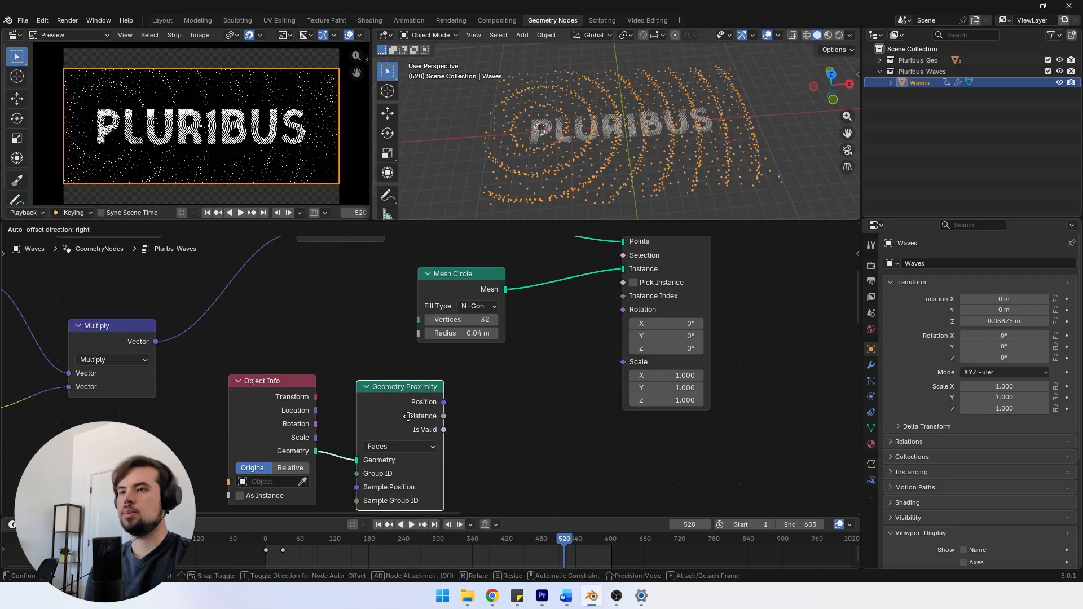
pyautogui.click(402, 417)
# Step: Add a 128-vertex mesh circle with 1 m radius to the Pluribus_Waves collection and fill it with a face
pyautogui.hotkey('shift', 'a')
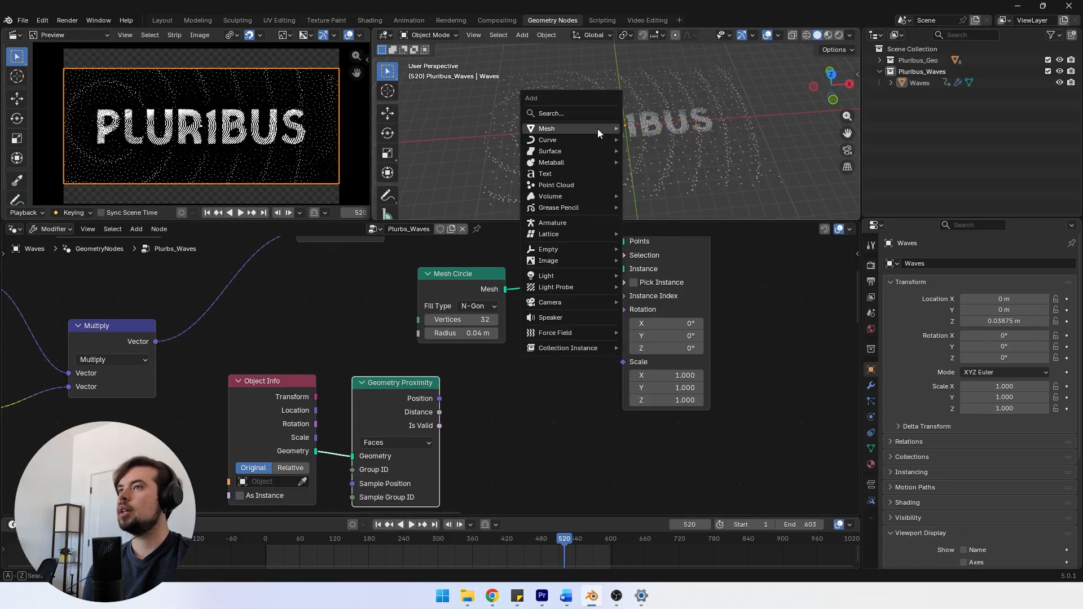
pyautogui.moveTo(597, 129)
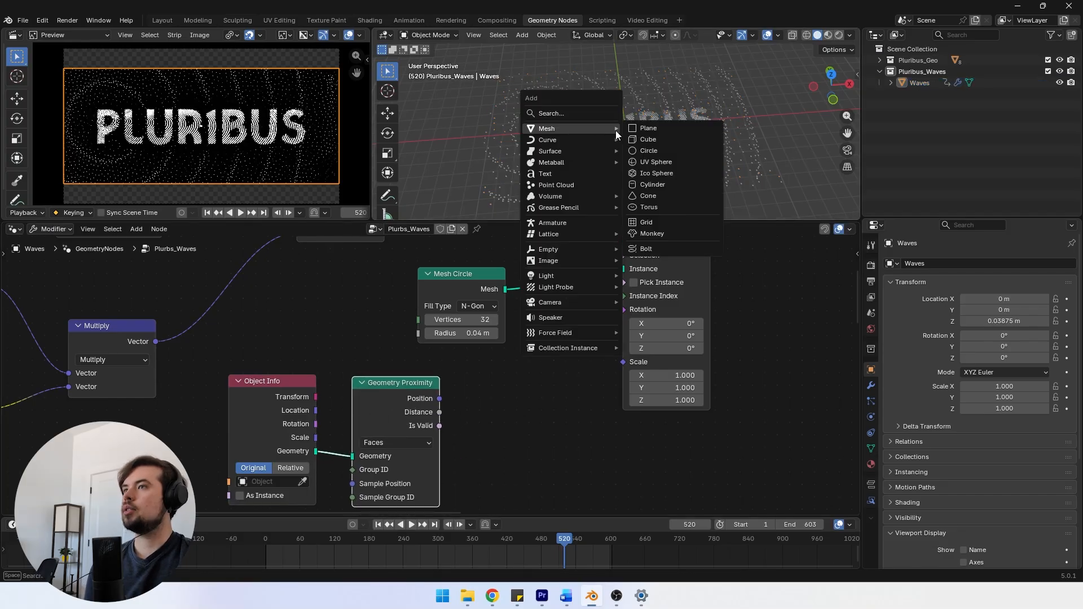
pyautogui.click(658, 151)
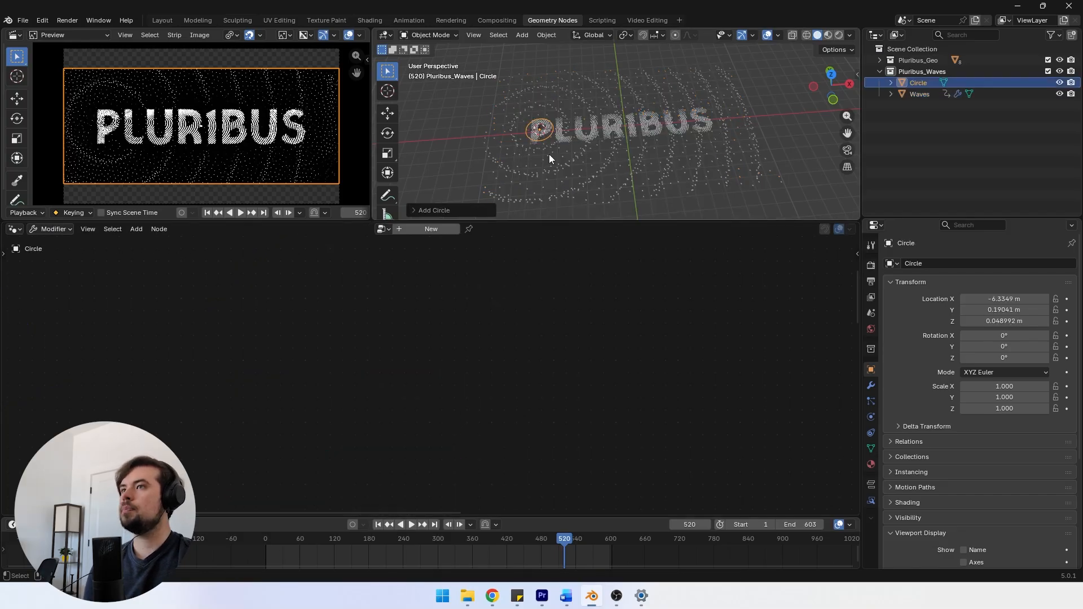
pyautogui.click(418, 210)
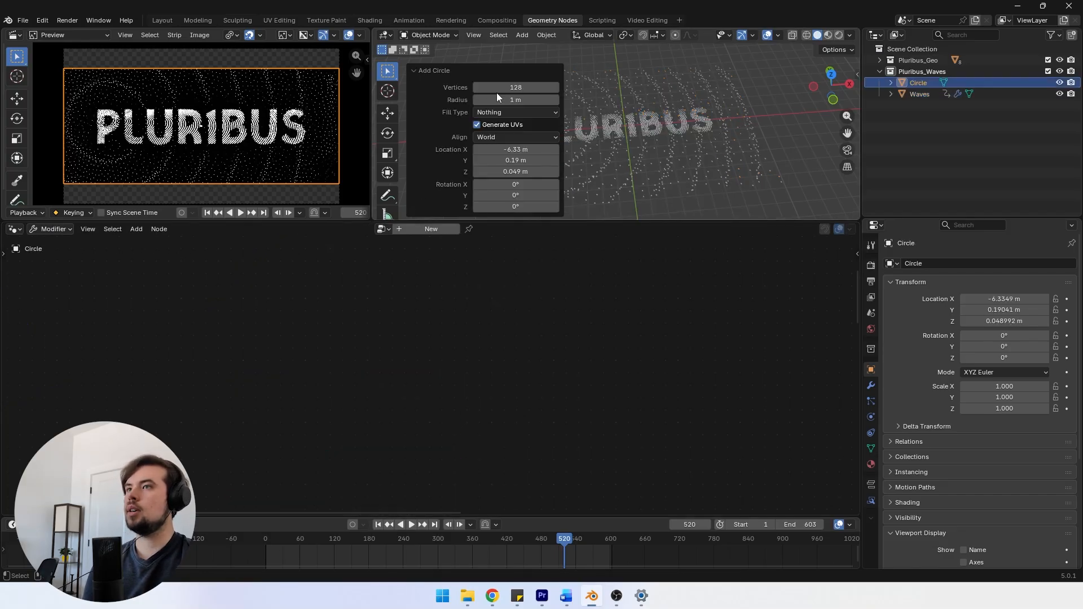
pyautogui.click(412, 72)
pyautogui.press('Tab')
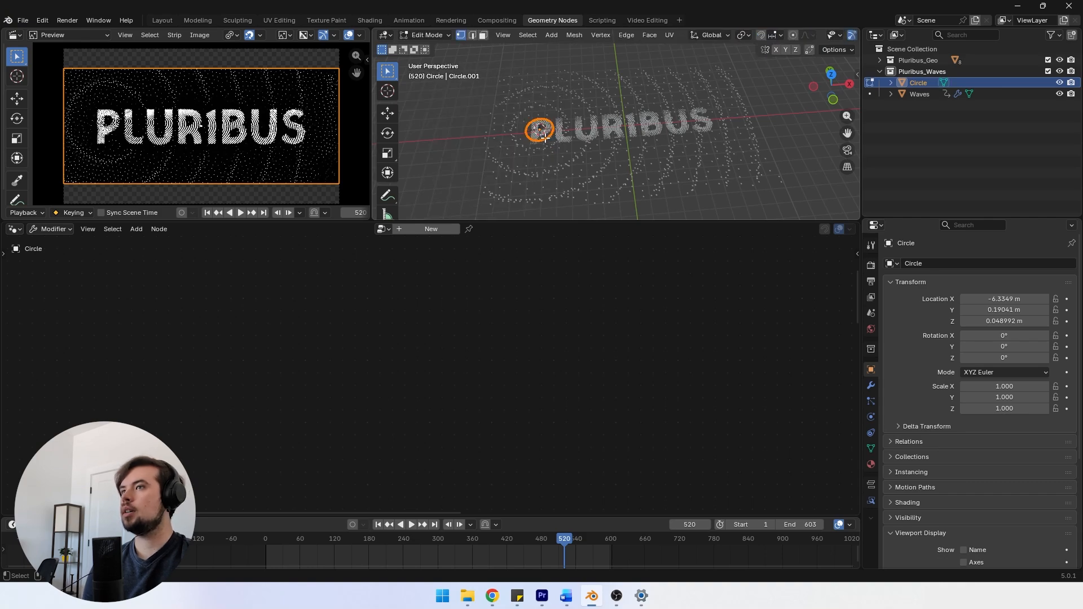
pyautogui.press('f')
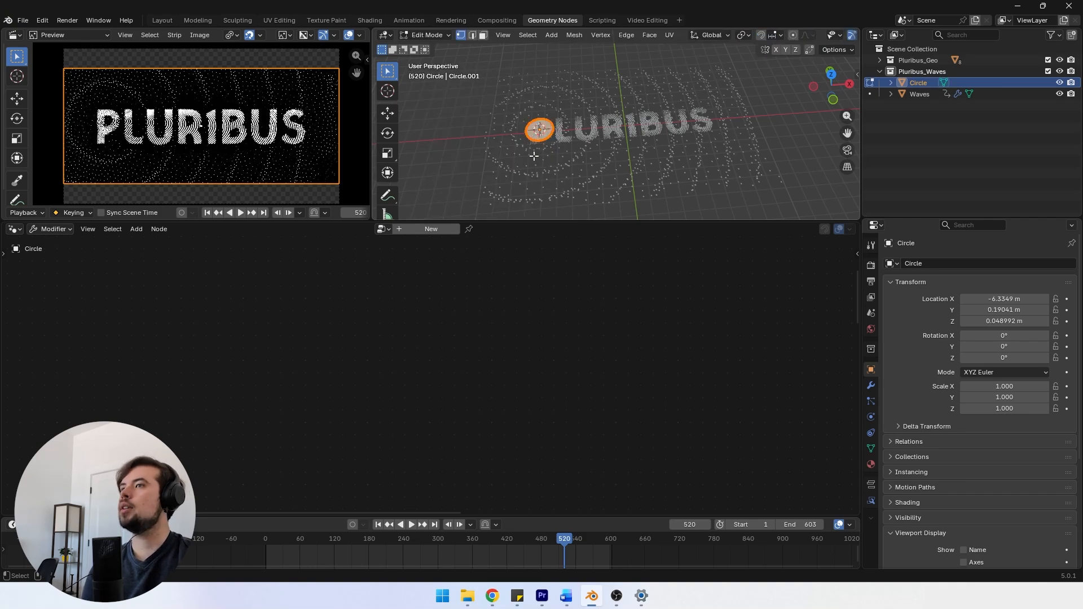
pyautogui.press('Tab')
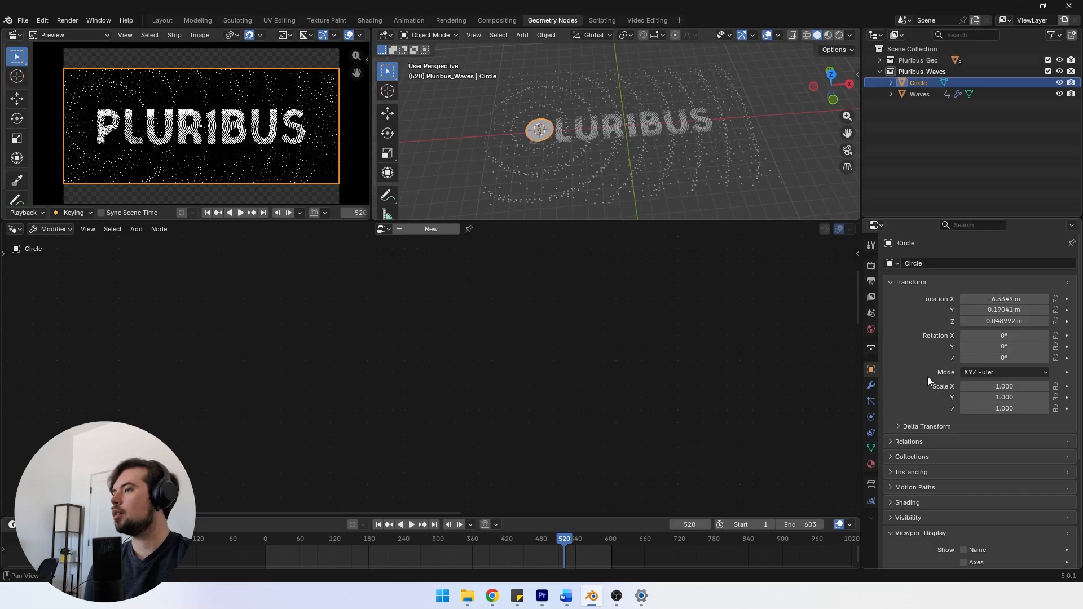
# Step: Turn off the circle's Camera ray visibility and set its viewport display to Bounds
pyautogui.scroll(-5, 927, 377)
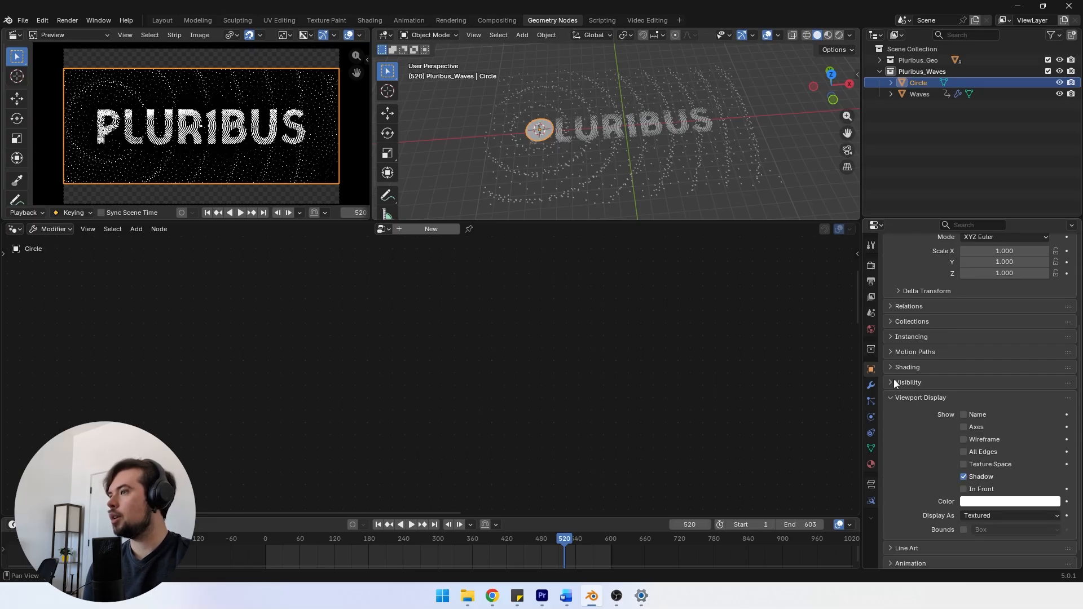
pyautogui.scroll(-1, 893, 389)
pyautogui.click(891, 366)
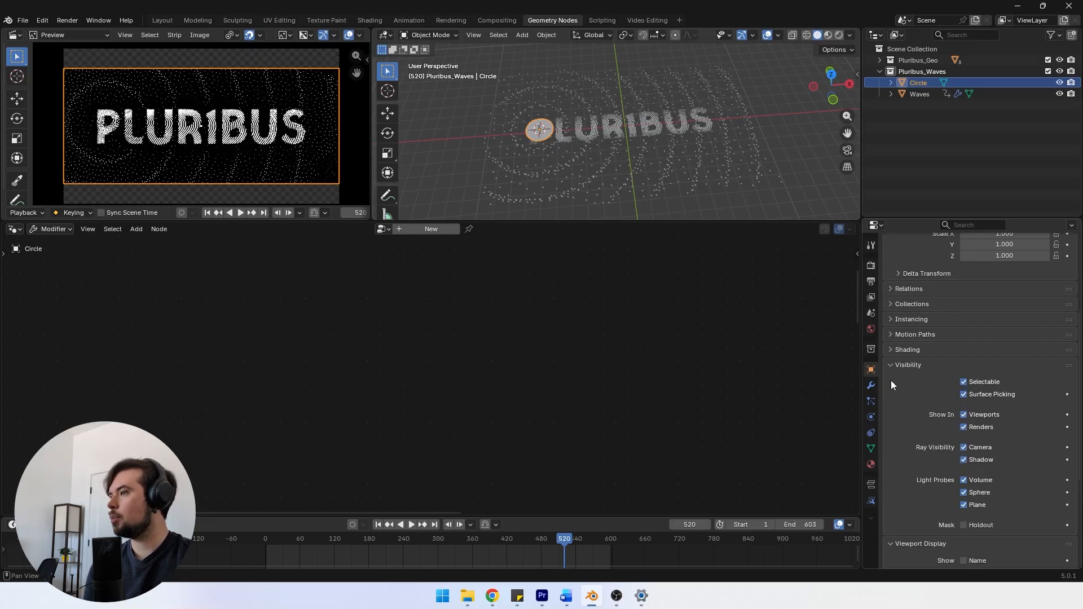
pyautogui.scroll(-3, 900, 392)
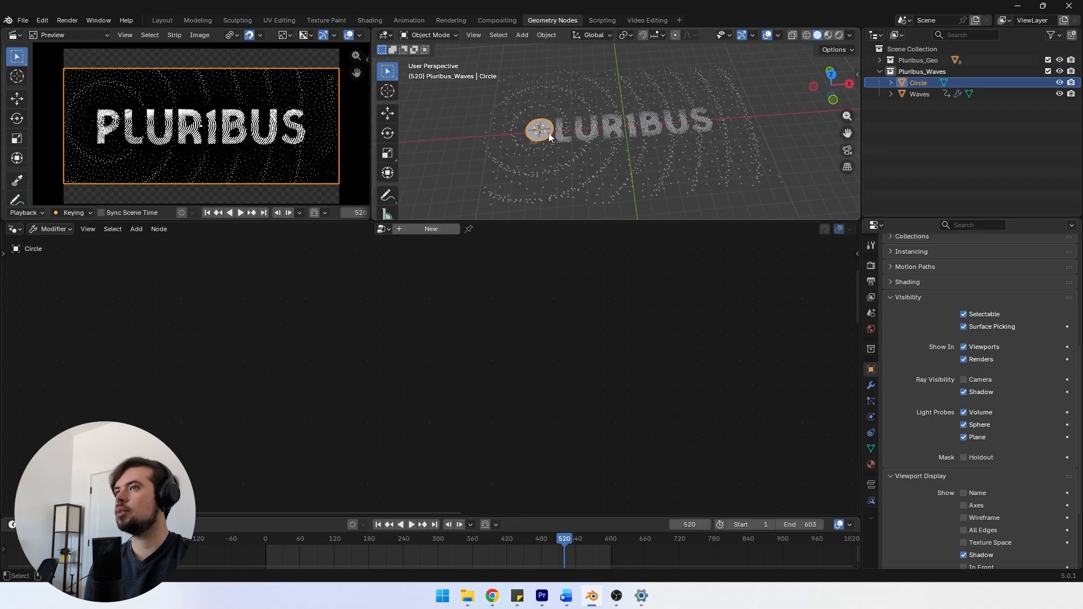
pyautogui.scroll(-4, 913, 322)
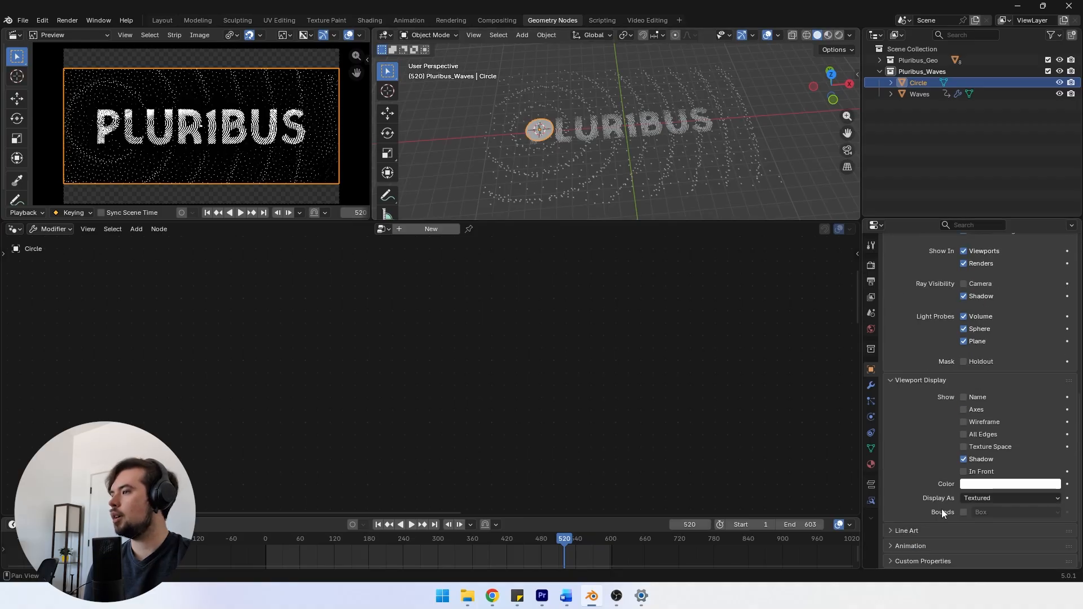
pyautogui.click(968, 498)
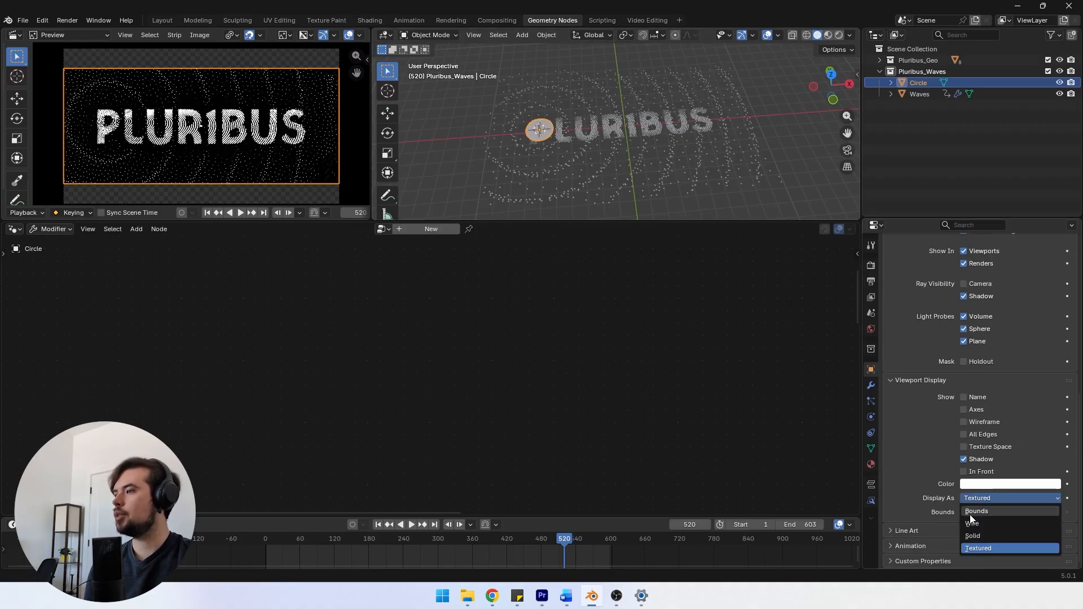
pyautogui.click(970, 513)
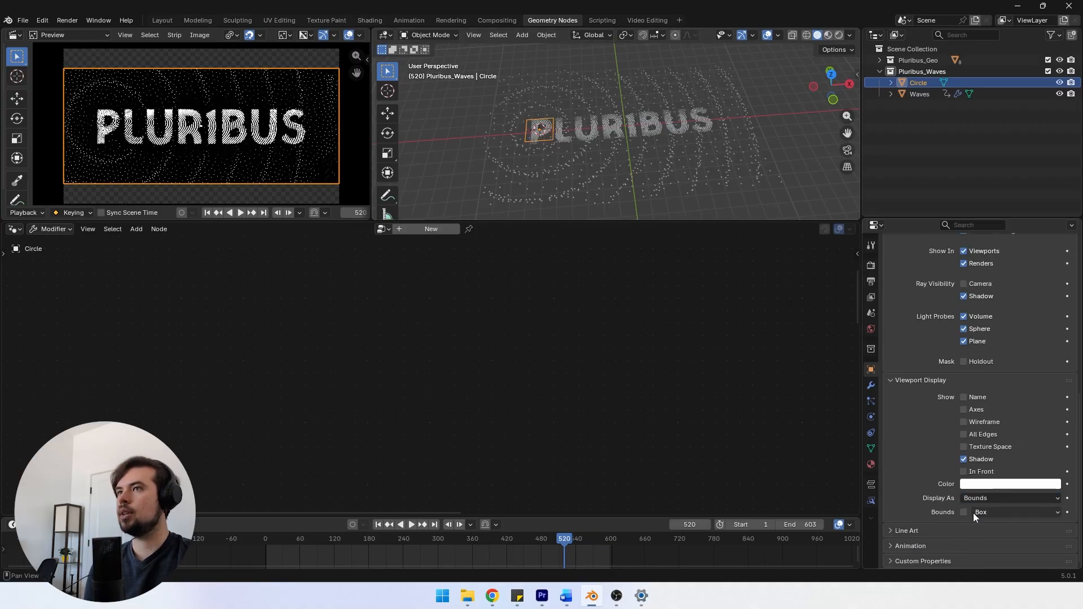
# Step: Select Waves and assign the new circle as the Object Info node's object
pyautogui.click(572, 161)
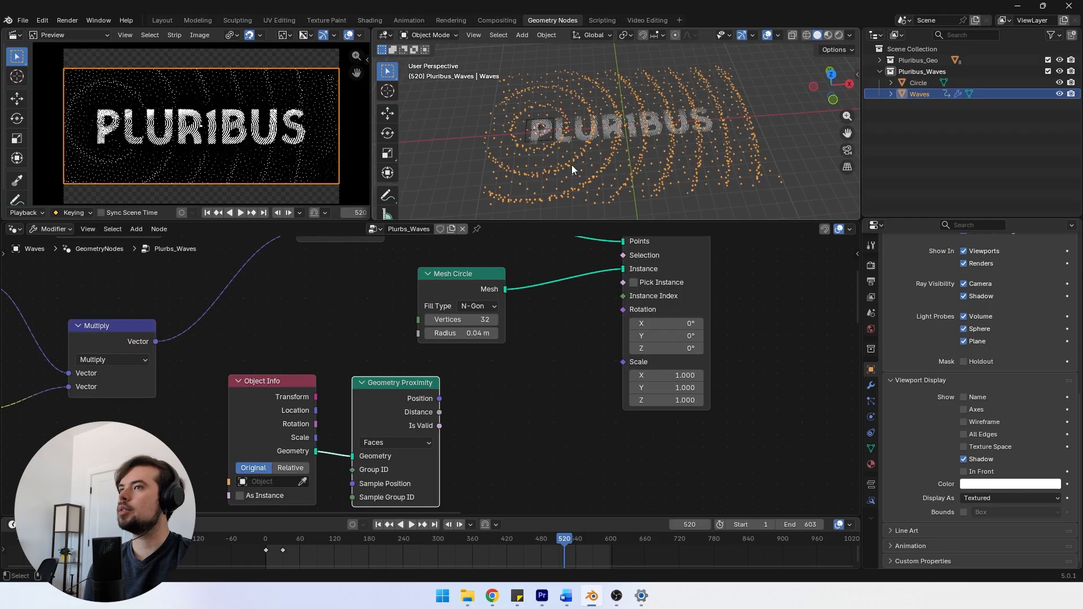
pyautogui.click(303, 482)
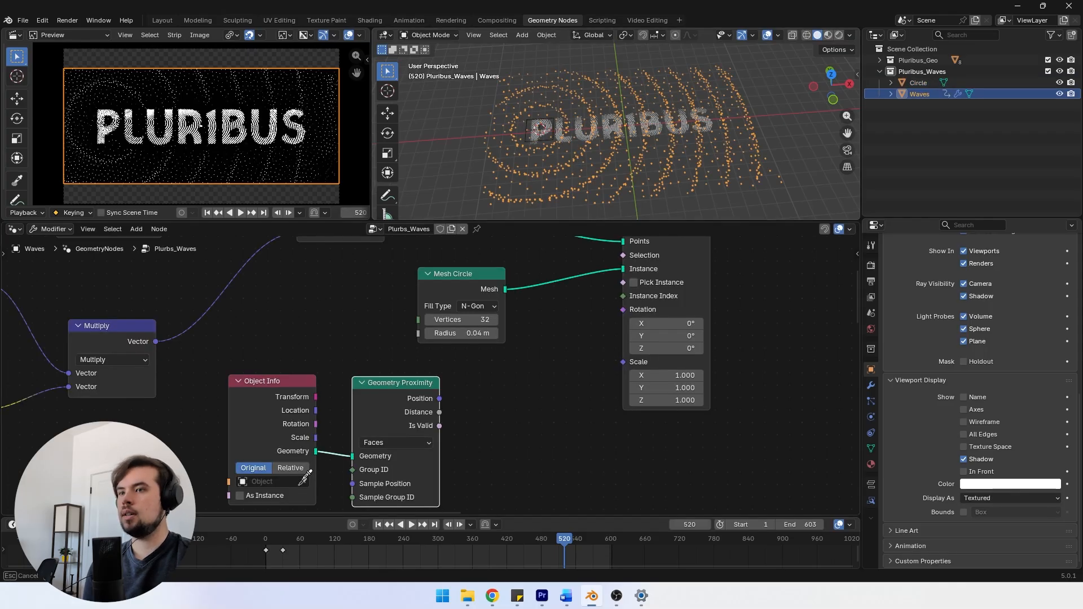
pyautogui.click(919, 83)
# Step: Rename the circle object as Effector_Size
pyautogui.doubleClick(918, 83)
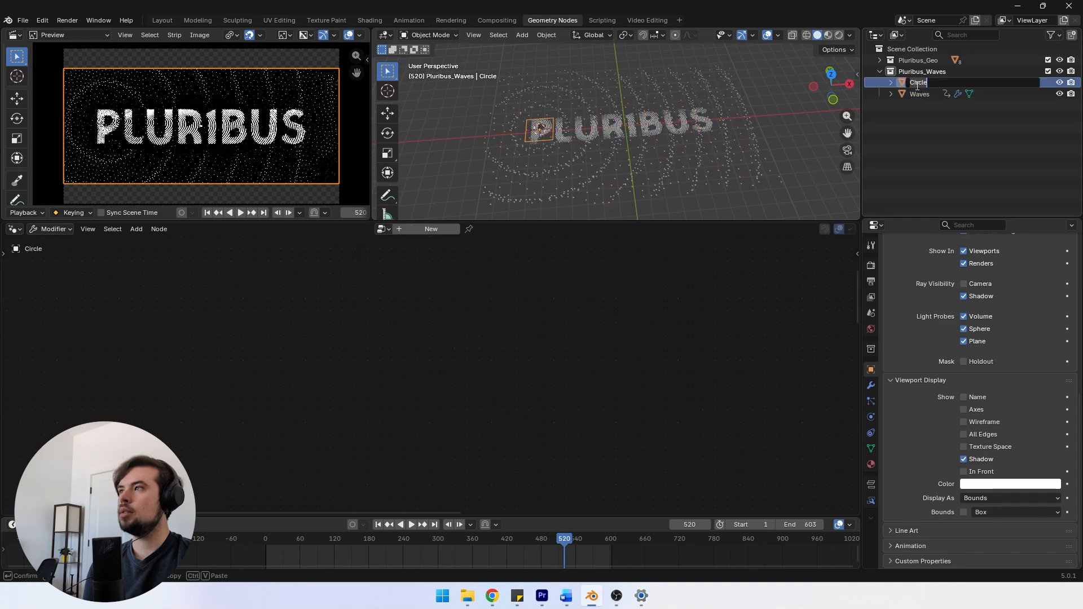
pyautogui.write('Effector_Size')
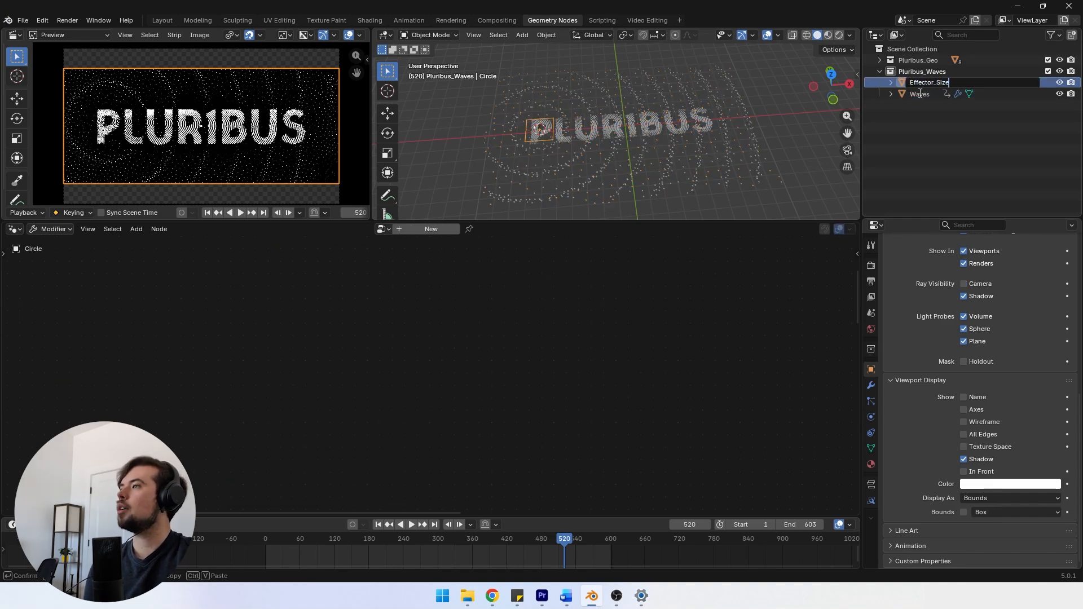
pyautogui.press('Return')
# Step: In Waves, add a Map Range node fed by Geometry Proximity's Distance and connect its Result to Instance on Points' Scale
pyautogui.click(920, 94)
pyautogui.moveTo(425, 378); pyautogui.dragTo(489, 427)
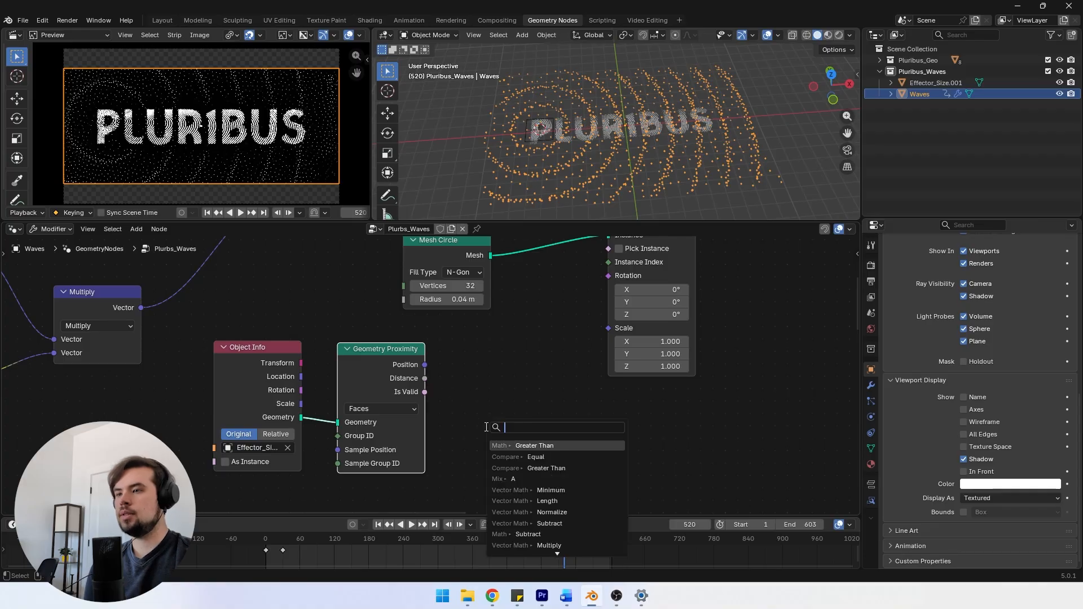
pyautogui.write('map rang')
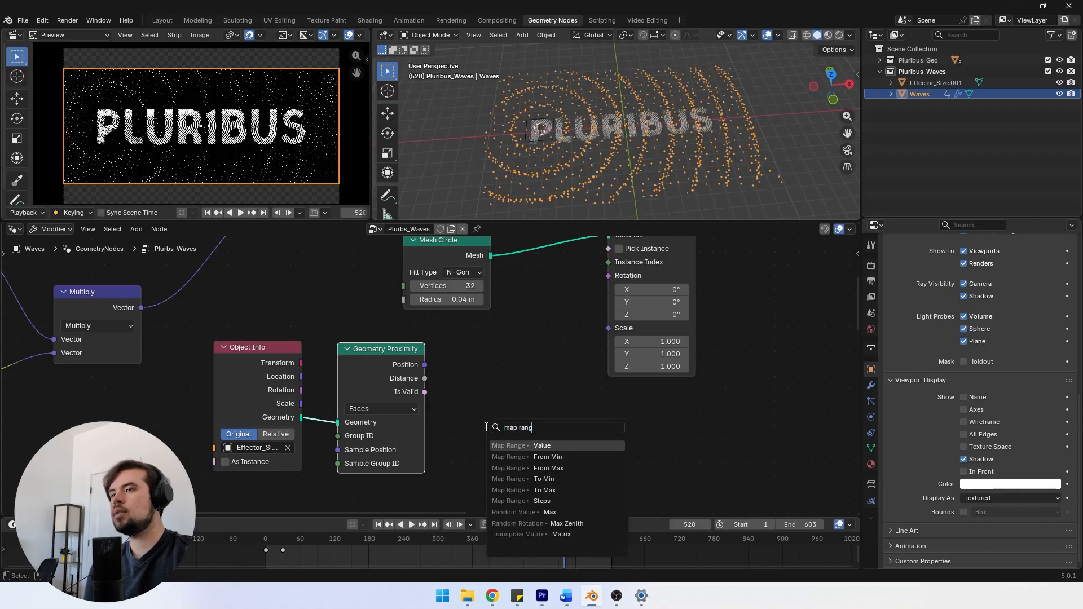
pyautogui.click(501, 447)
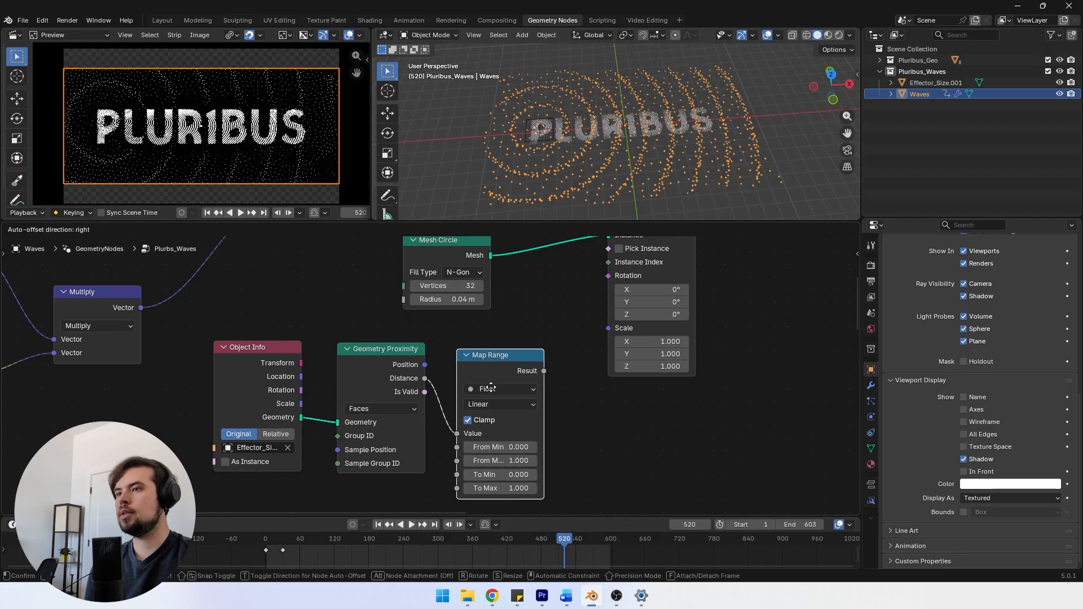
pyautogui.click(470, 453)
pyautogui.moveTo(504, 379); pyautogui.dragTo(528, 368, button='middle')
pyautogui.moveTo(566, 334); pyautogui.dragTo(553, 353, button='middle')
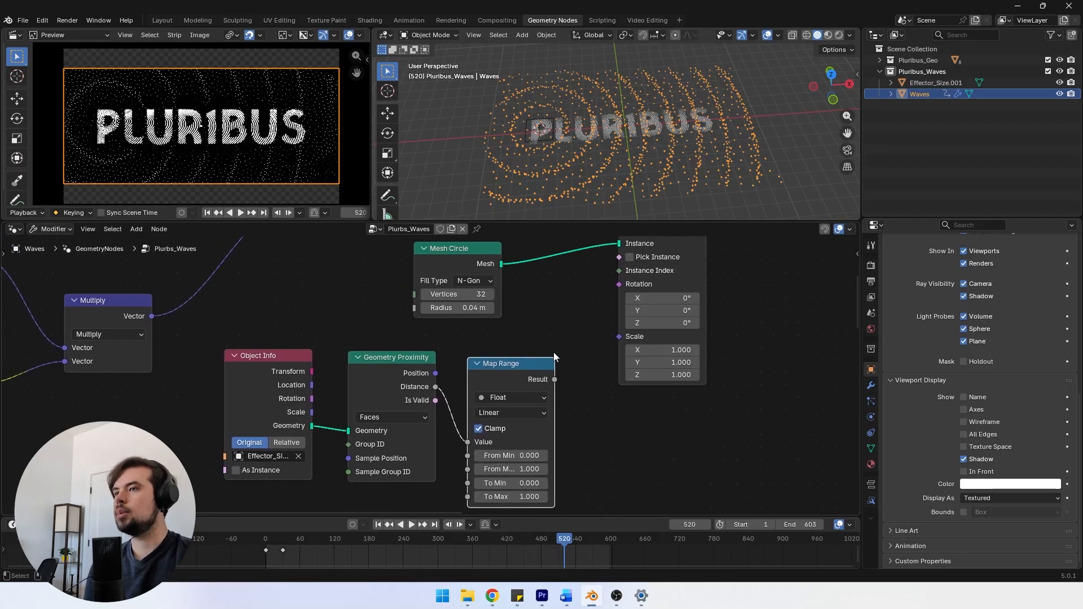
pyautogui.moveTo(586, 346); pyautogui.dragTo(607, 335)
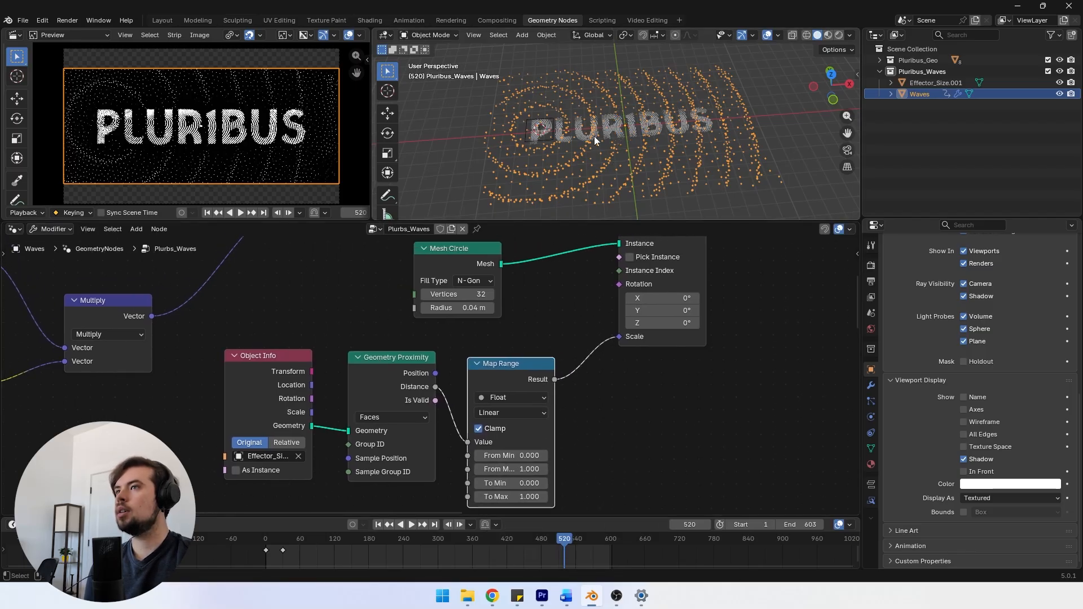
# Step: Set the Object Info node of Waves to use the Relative transform space
pyautogui.click(525, 133)
pyautogui.click(516, 189)
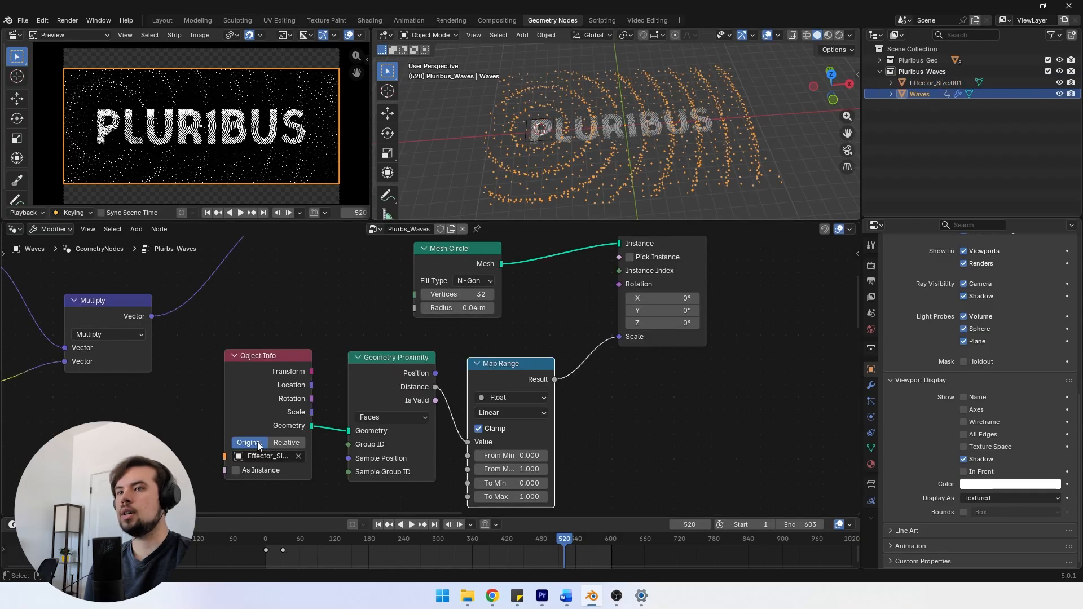
pyautogui.click(277, 442)
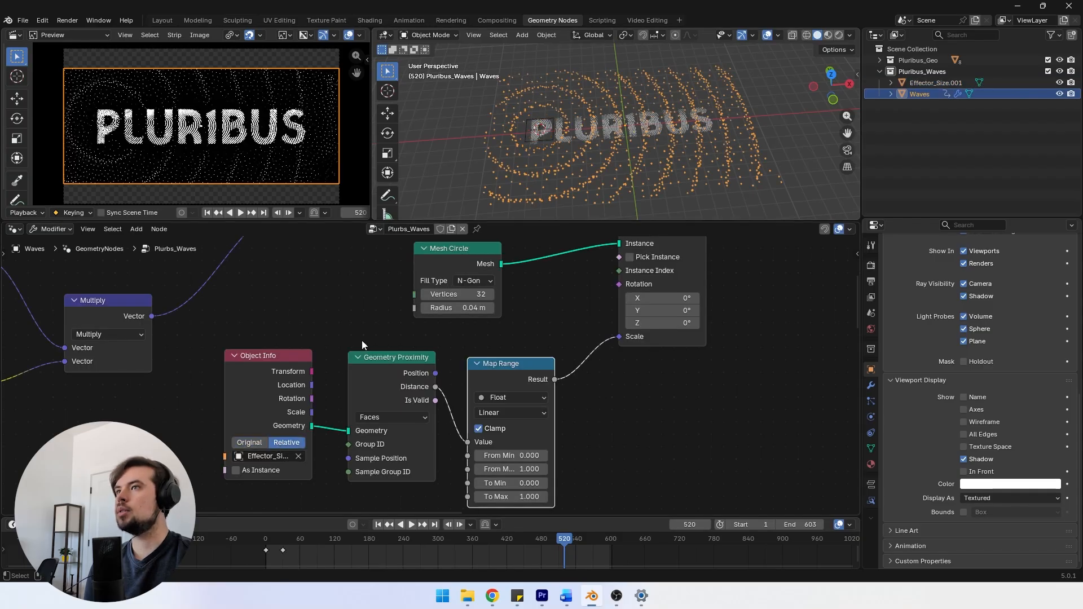
# Step: Try scaling up the circle effector to test its influence on the size of the wave points
pyautogui.click(525, 135)
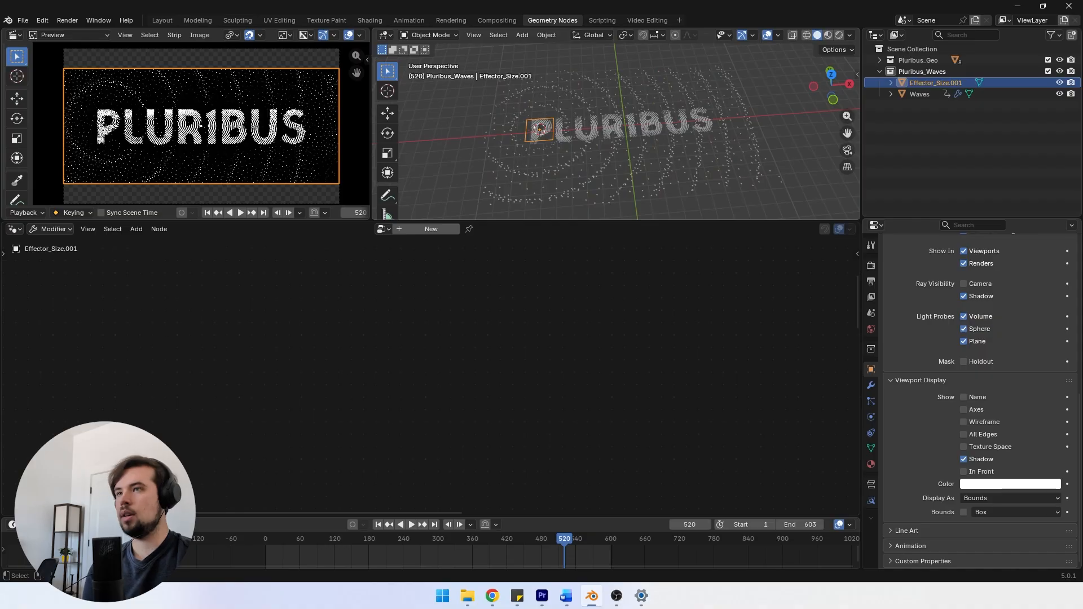
pyautogui.press('s')
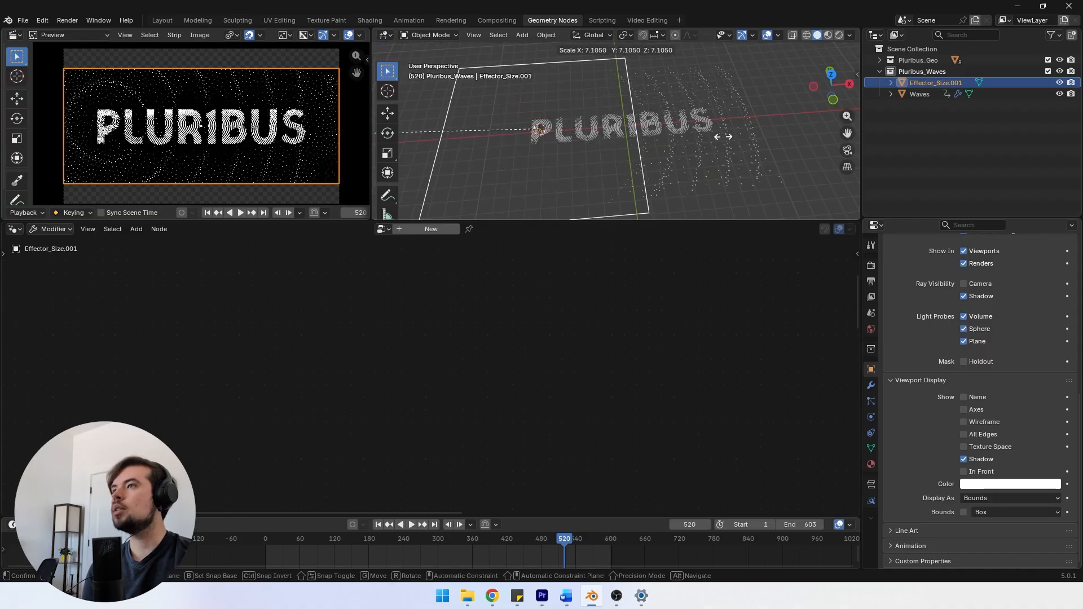
pyautogui.press('Escape')
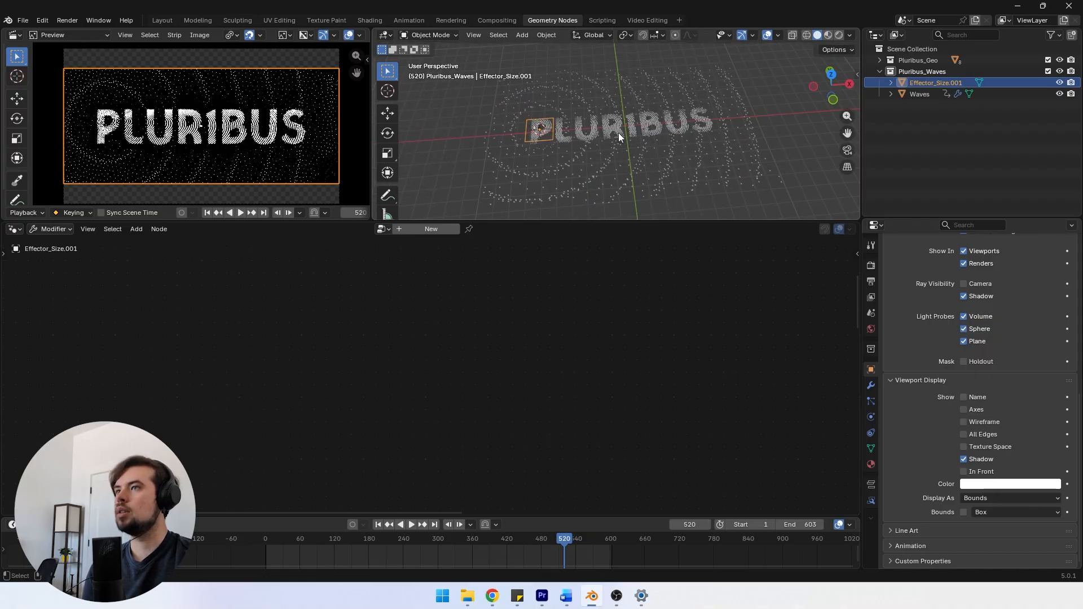
# Step: In the Waves Map Range node, set To Min to 1 and To Max to 0
pyautogui.click(501, 167)
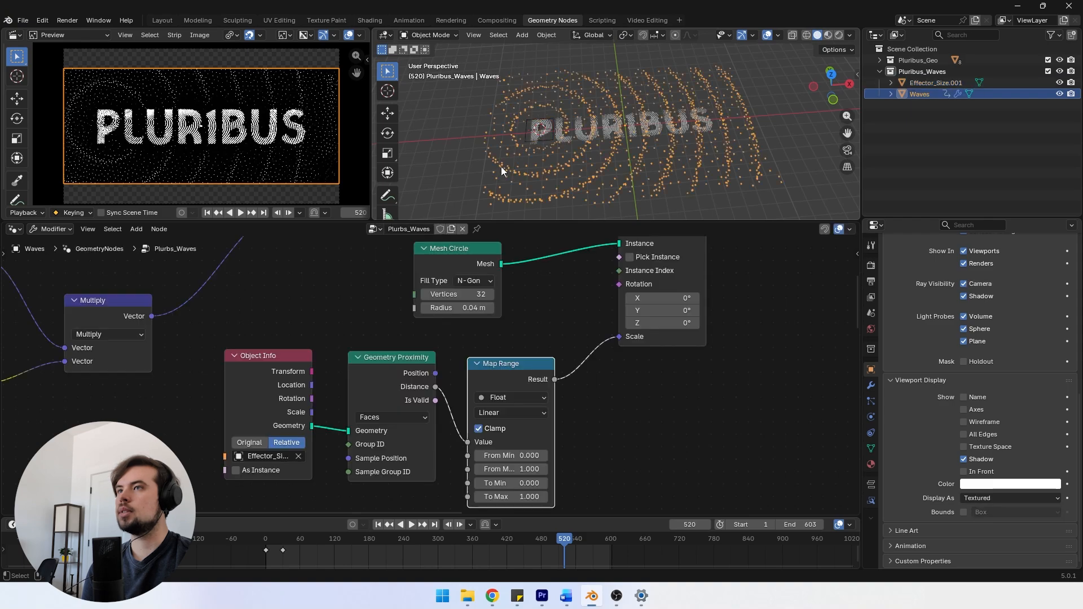
pyautogui.click(496, 484)
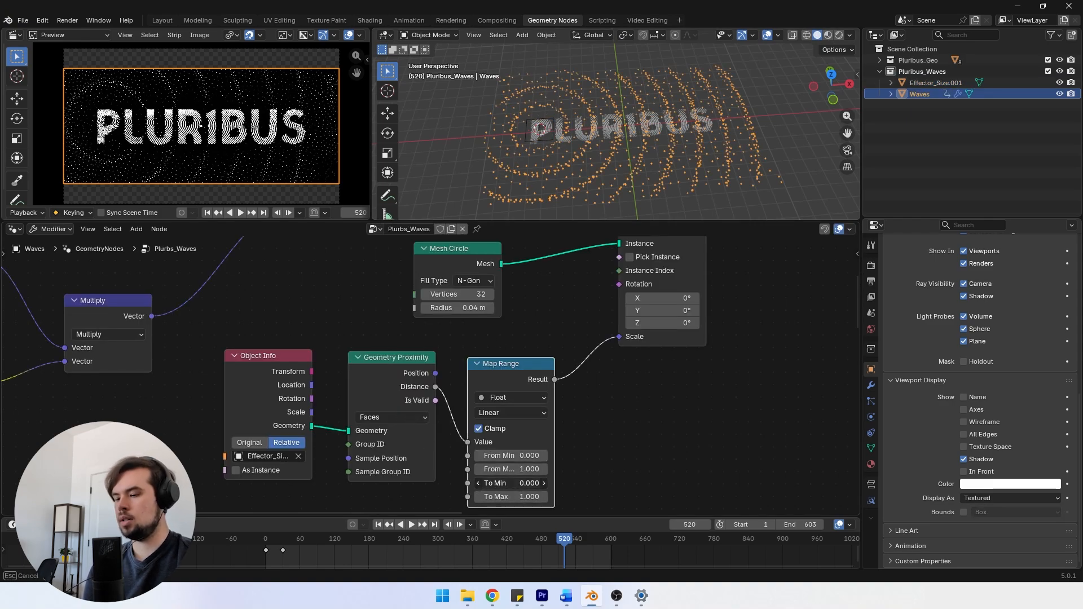
pyautogui.write('1')
pyautogui.press('Return')
pyautogui.click(502, 497)
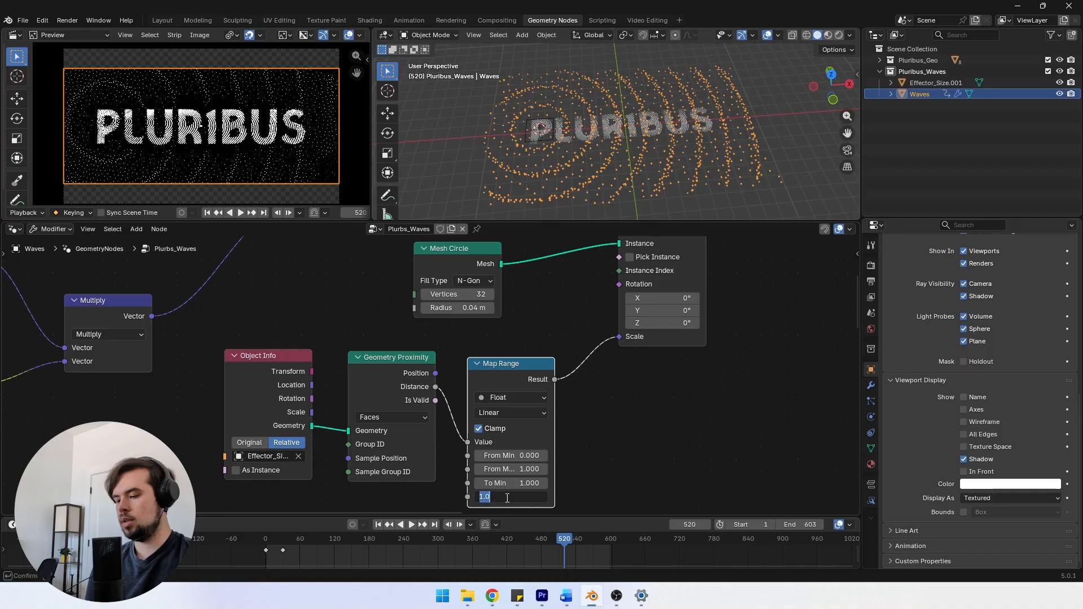
pyautogui.write('0')
pyautogui.press('Return')
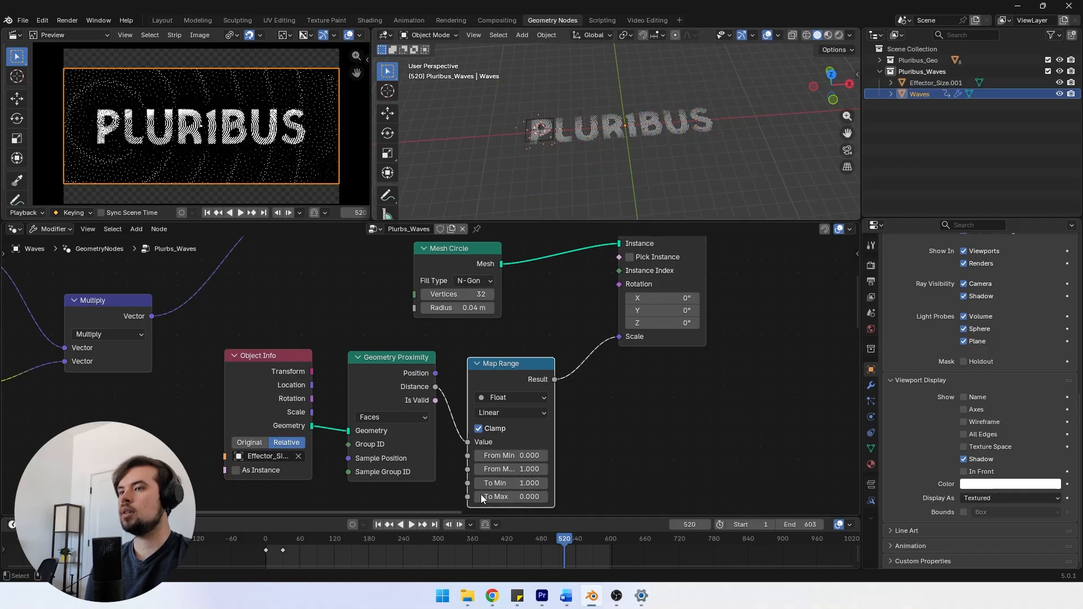
# Step: Try scaling the circle effector up and back down to test its influence on the wave points
pyautogui.click(525, 144)
pyautogui.press('s')
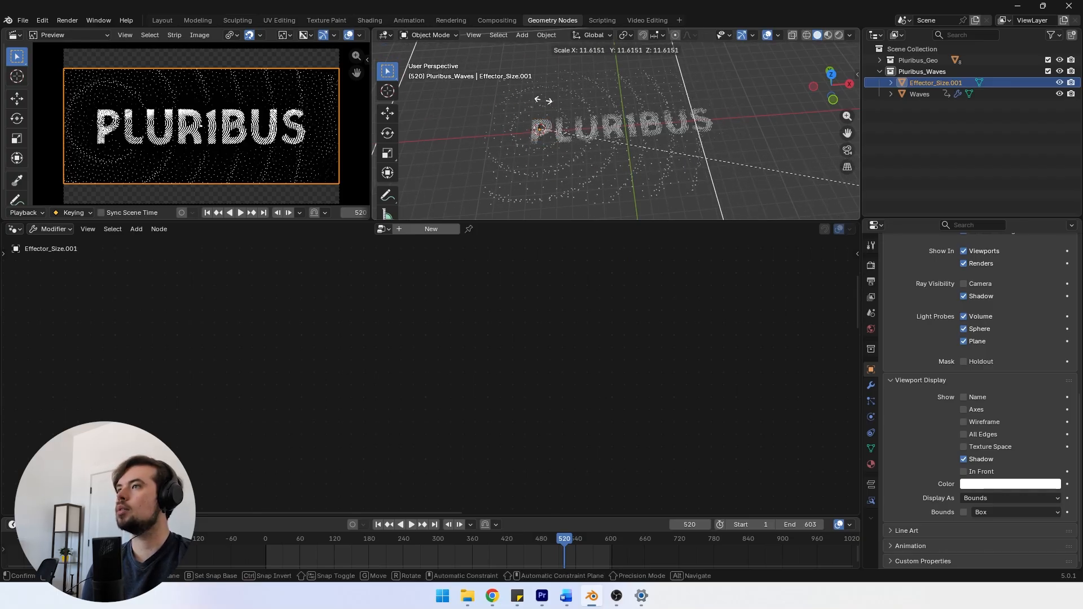
pyautogui.click(746, 151)
pyautogui.press('s')
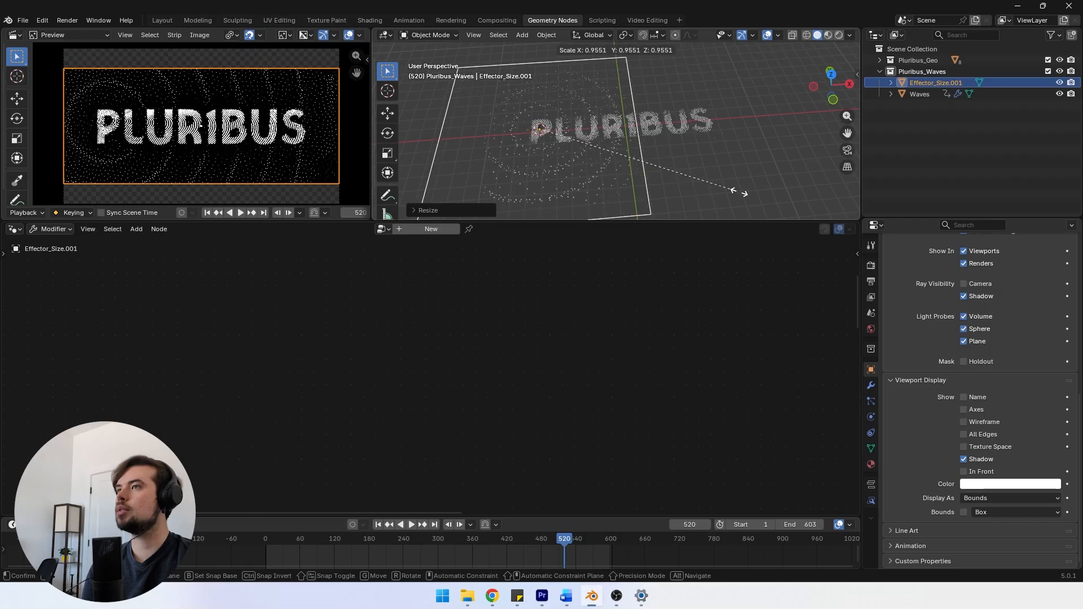
pyautogui.click(713, 186)
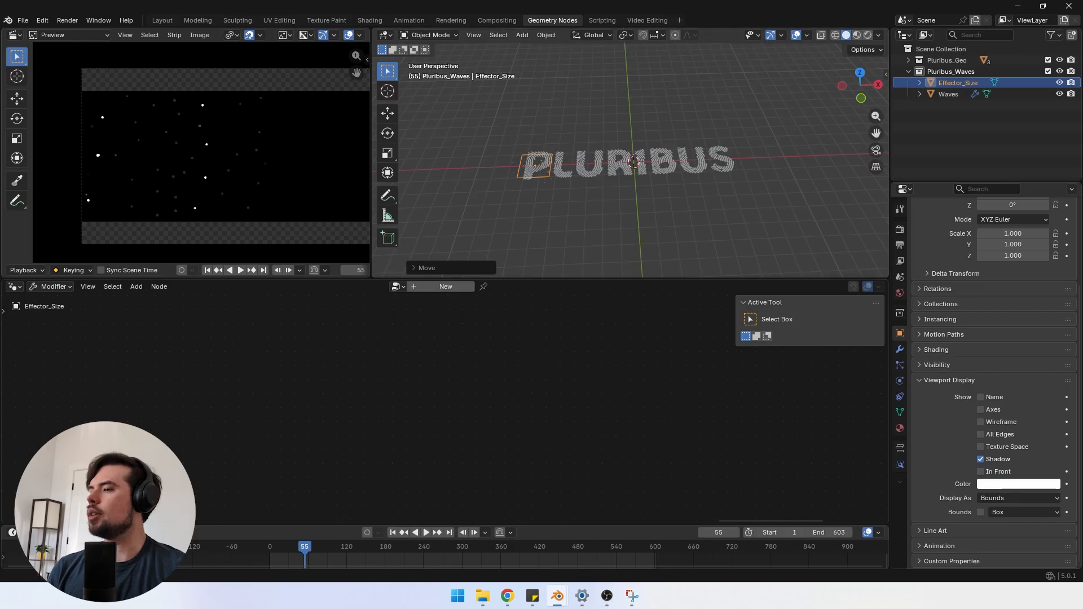
# Step: Paste the copied animated camera into the Pluribus_Waves collection and look at the scene through it
pyautogui.moveTo(618, 152); pyautogui.dragTo(575, 200, button='middle')
pyautogui.hotkey('ctrl', 'v')
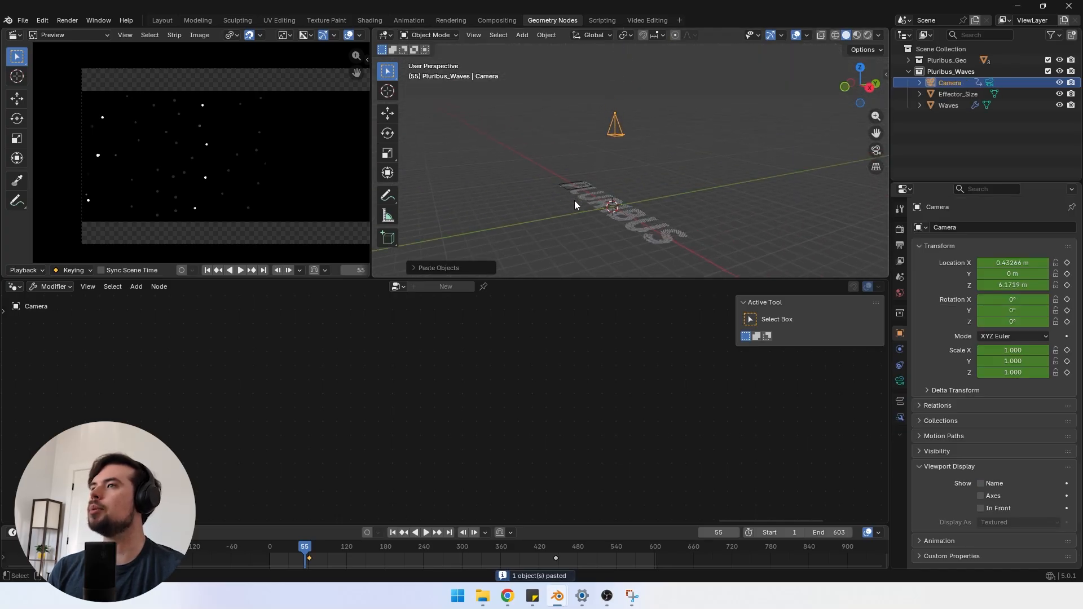
pyautogui.moveTo(604, 139); pyautogui.dragTo(614, 168, button='middle')
pyautogui.click(615, 156)
pyautogui.click(618, 145)
pyautogui.click(900, 381)
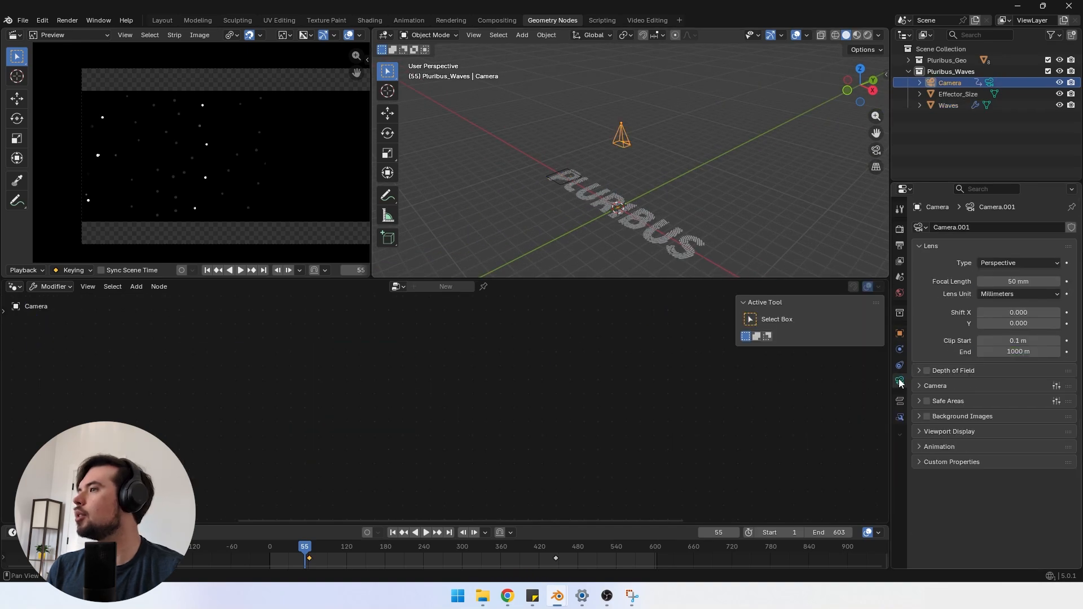
pyautogui.moveTo(728, 209); pyautogui.dragTo(695, 199, button='middle')
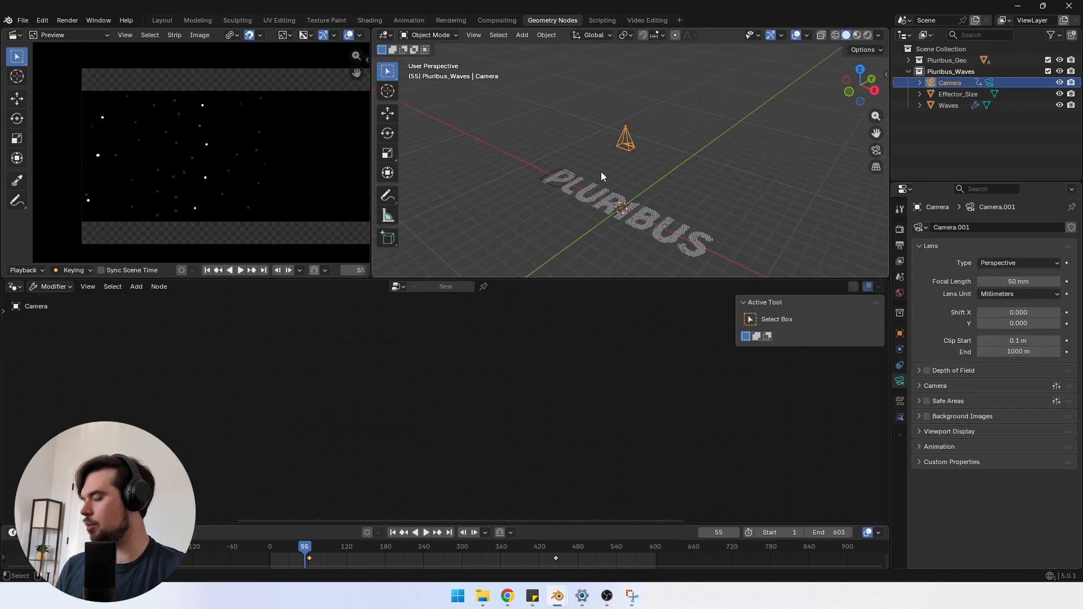
pyautogui.moveTo(600, 171); pyautogui.dragTo(625, 181, button='middle')
pyautogui.click(900, 333)
pyautogui.press('KP_0')
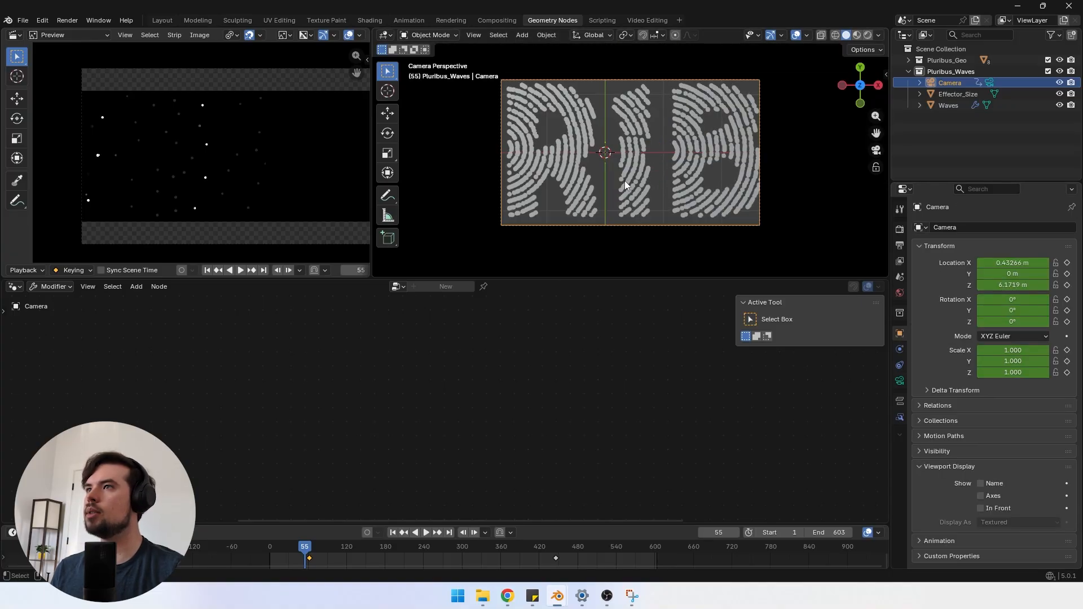
# Step: Exclude the Pluribus_Geo collection from the view layer and scrub between the camera's keyframes to review its move
pyautogui.click(1049, 60)
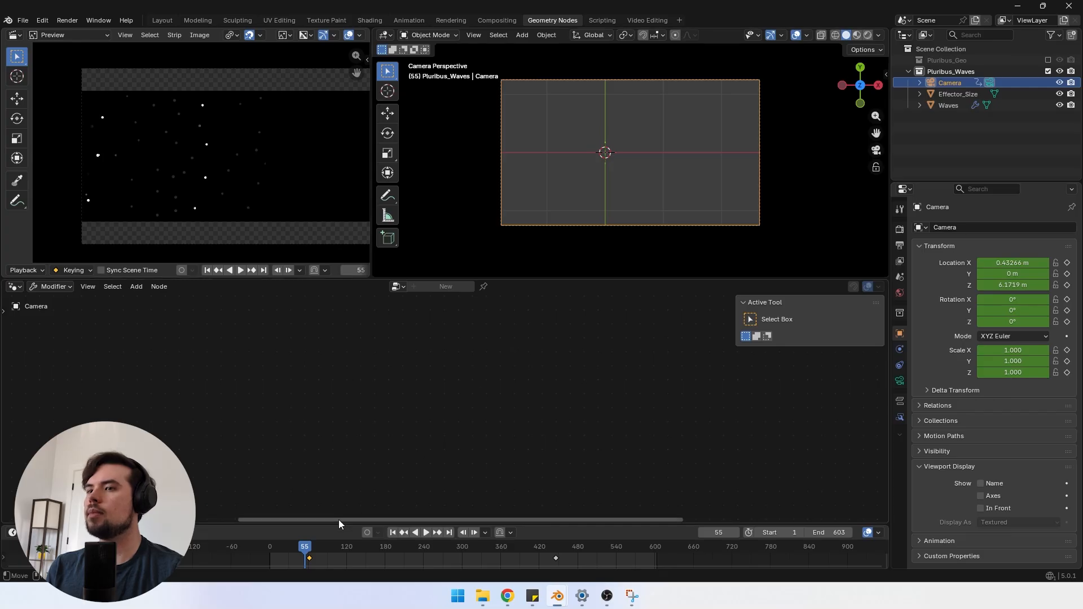
pyautogui.moveTo(309, 554); pyautogui.dragTo(555, 540)
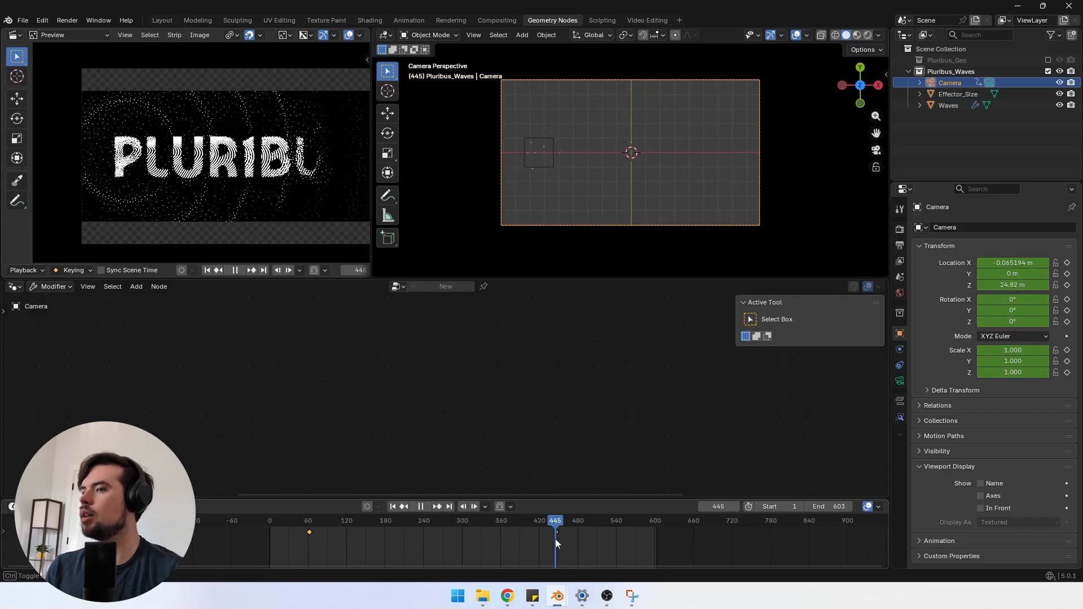
pyautogui.scroll(2, 572, 536)
pyautogui.scroll(1, 572, 536)
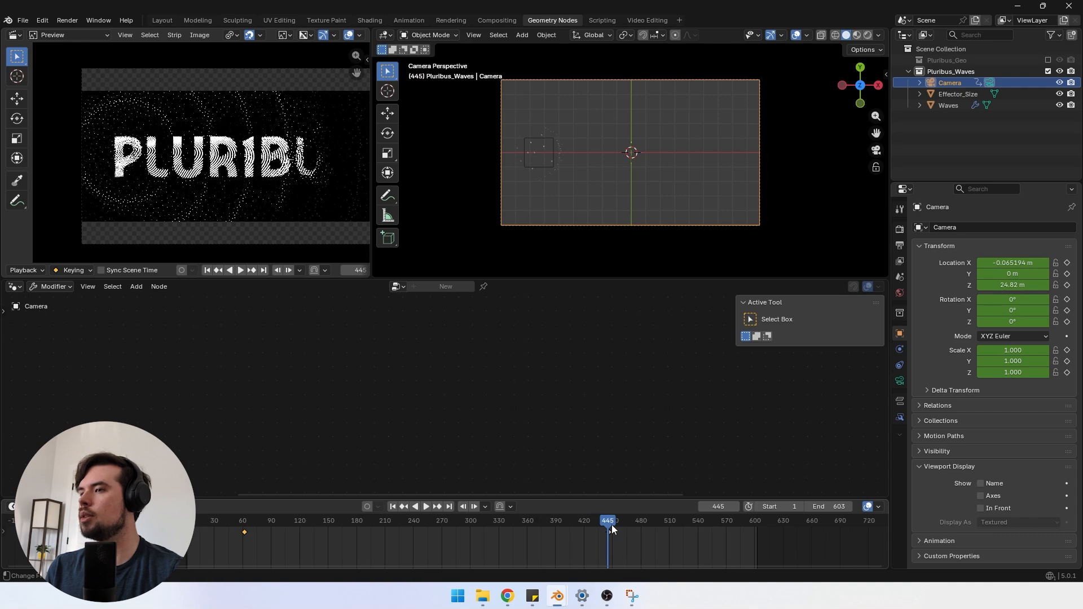
pyautogui.click(609, 525)
pyautogui.press('i')
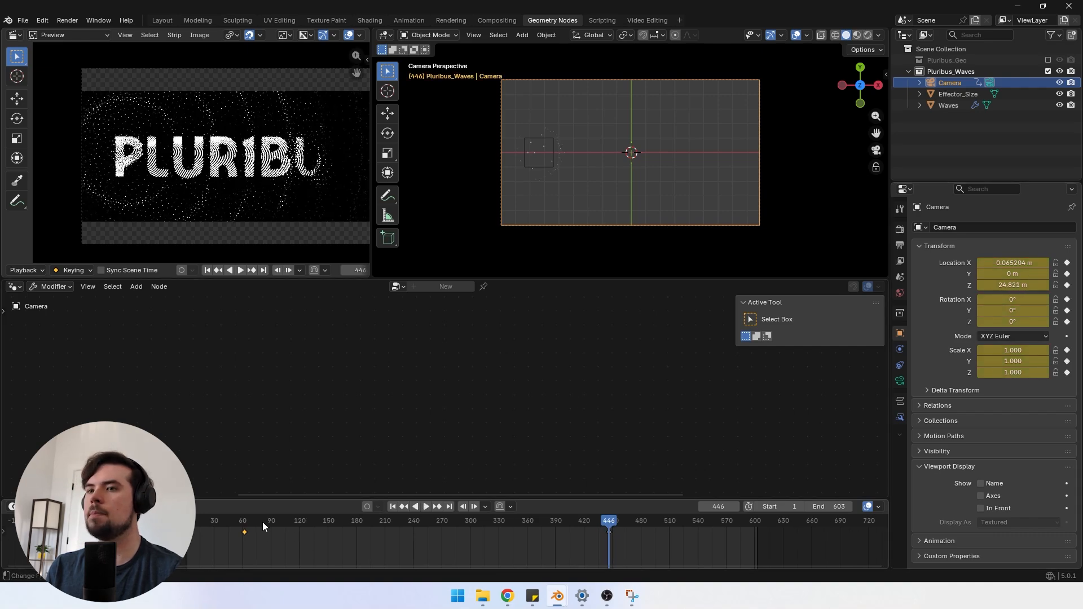
pyautogui.press('space')
pyautogui.click(240, 524)
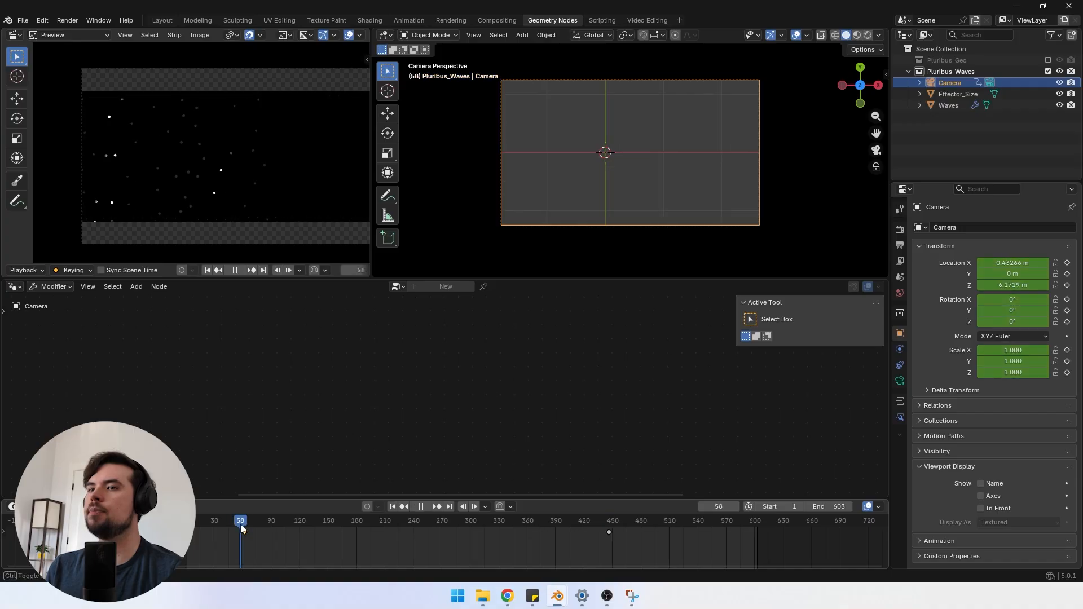
# Step: Go to frame 34 and change the node editor area into a 3D Viewport showing the scene in perspective
pyautogui.moveTo(241, 525); pyautogui.dragTo(218, 523)
pyautogui.click(16, 286)
pyautogui.click(24, 317)
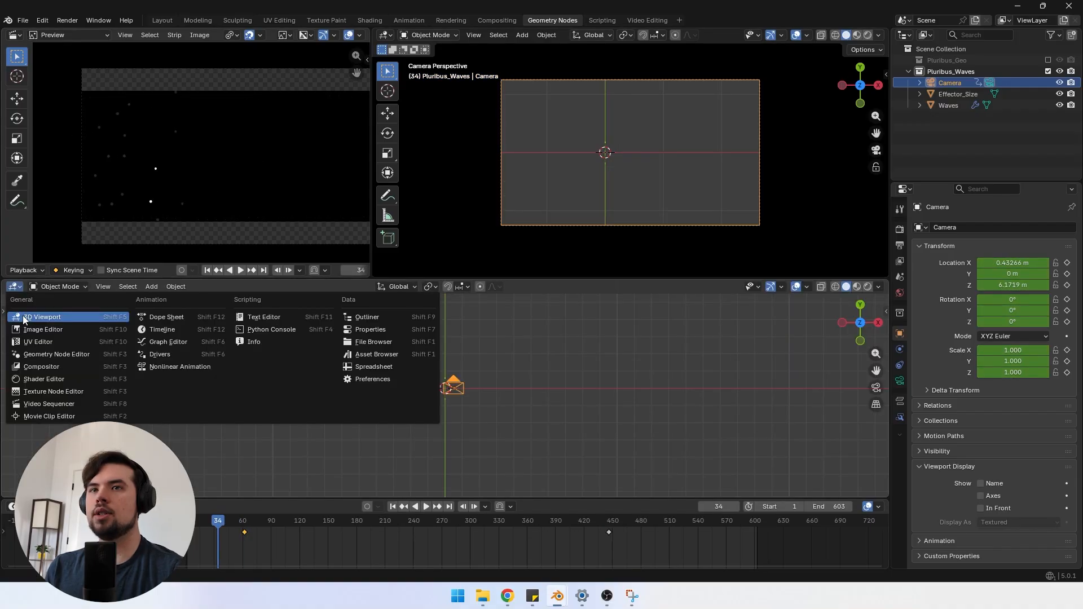
pyautogui.moveTo(240, 360); pyautogui.dragTo(286, 394, button='middle')
# Step: Scale Effector_Size to about 3.387 and keyframe its scale at frame 34
pyautogui.click(313, 391)
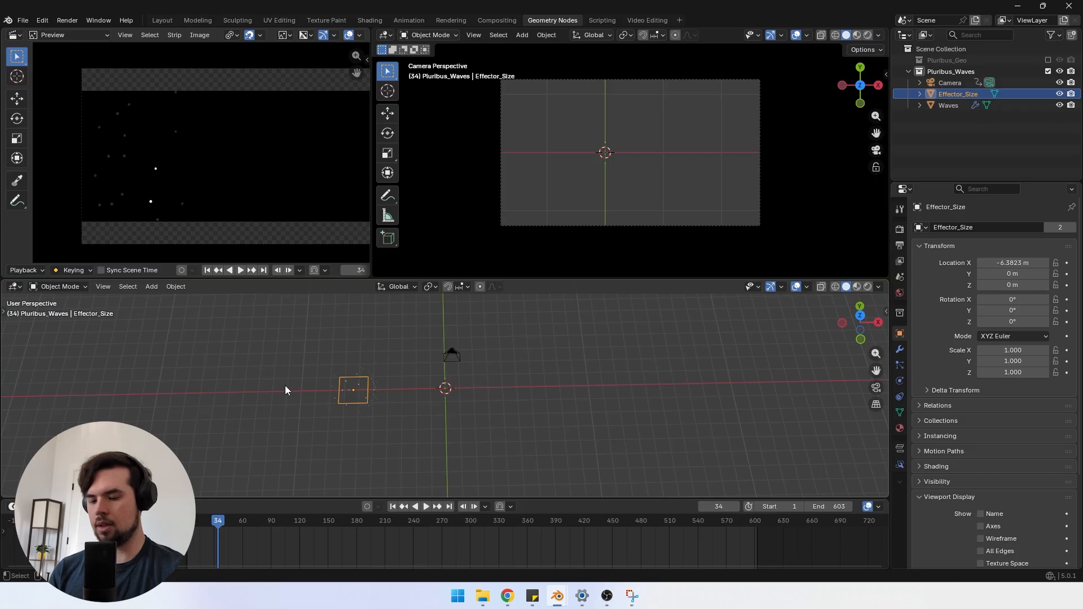
pyautogui.press('s')
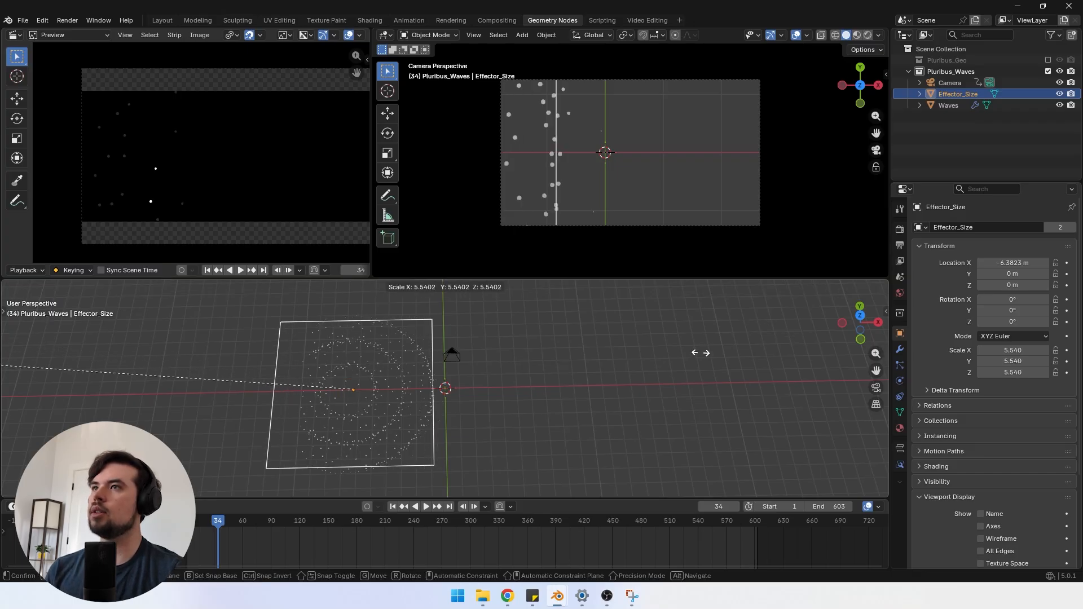
pyautogui.click(709, 391)
pyautogui.press('s')
pyautogui.click(556, 378)
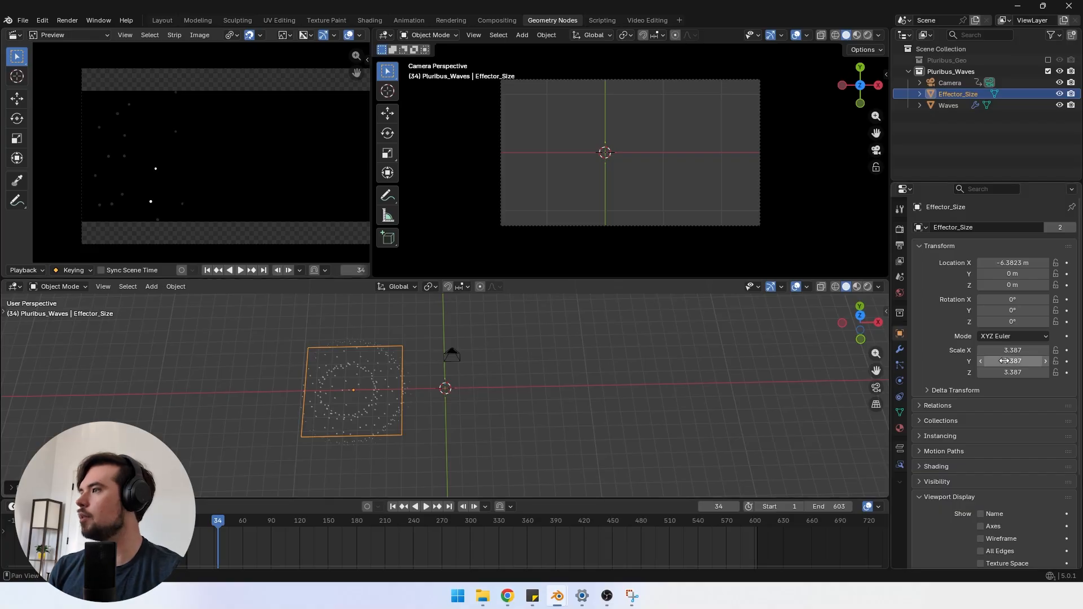
pyautogui.press('i')
pyautogui.press('space')
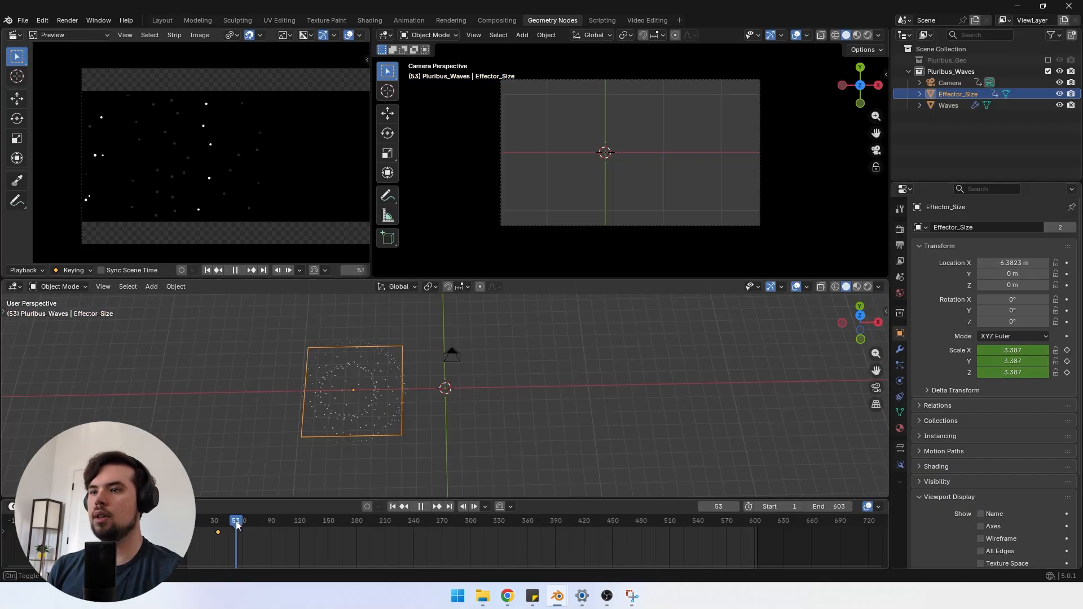
pyautogui.press('Escape')
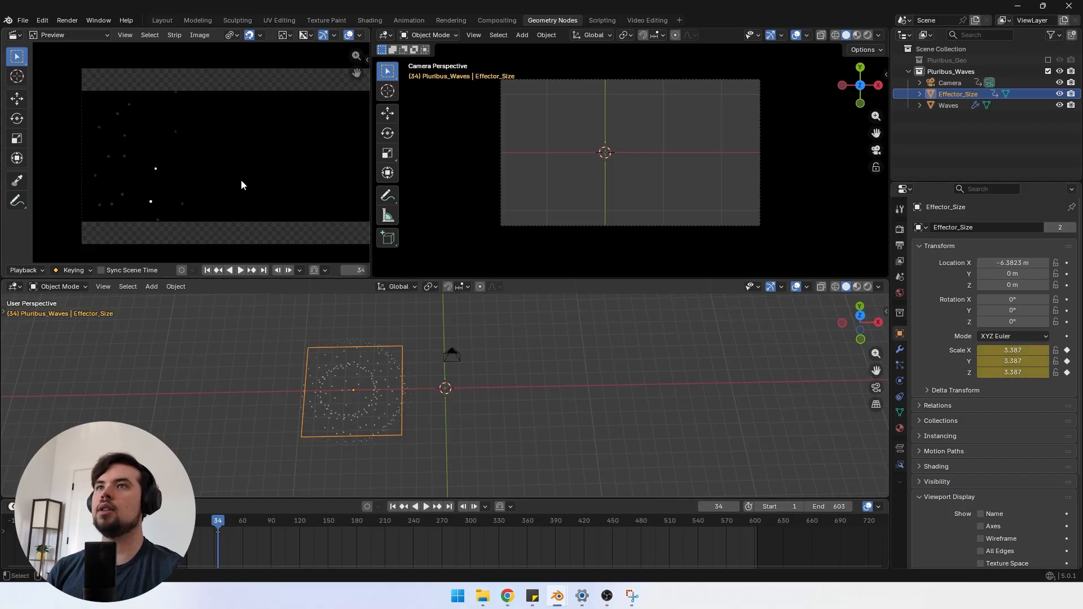
# Step: Compare the reference clip's timing and shift Effector_Size's scale keyframe earlier to about frame 20
pyautogui.moveTo(242, 182); pyautogui.dragTo(222, 166, button='middle')
pyautogui.scroll(-4, 202, 179)
pyautogui.scroll(8, 206, 160)
pyautogui.scroll(-4, 233, 170)
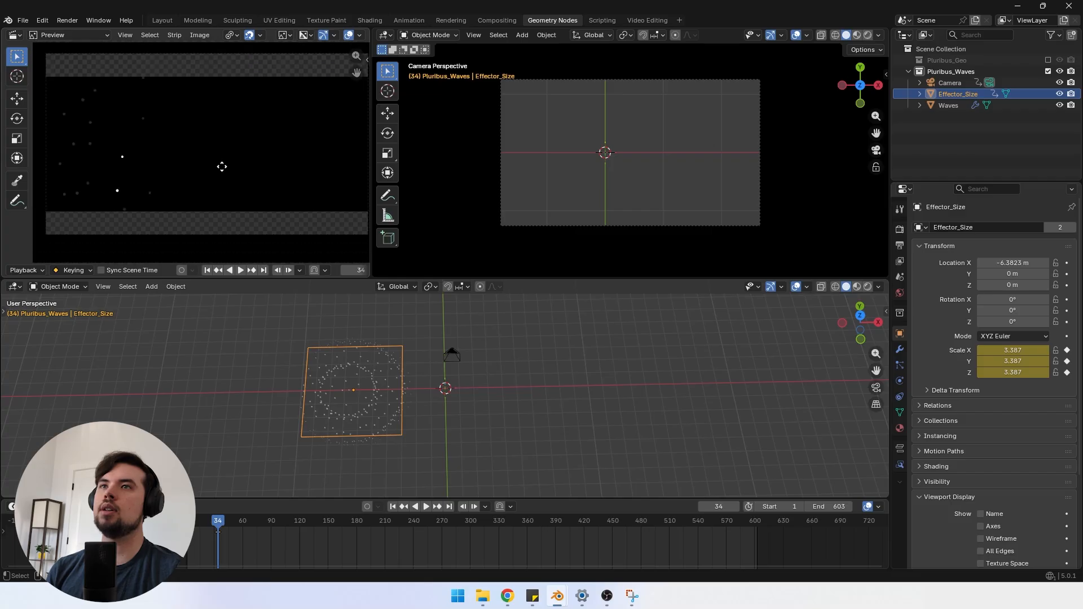
pyautogui.press('space')
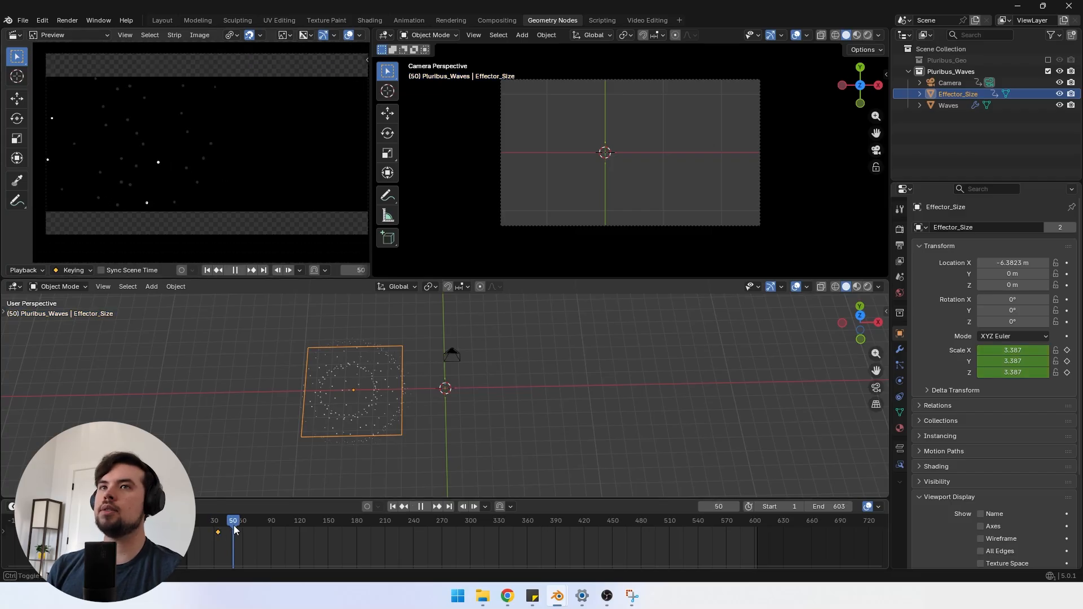
pyautogui.moveTo(236, 528); pyautogui.dragTo(210, 528)
pyautogui.press('space')
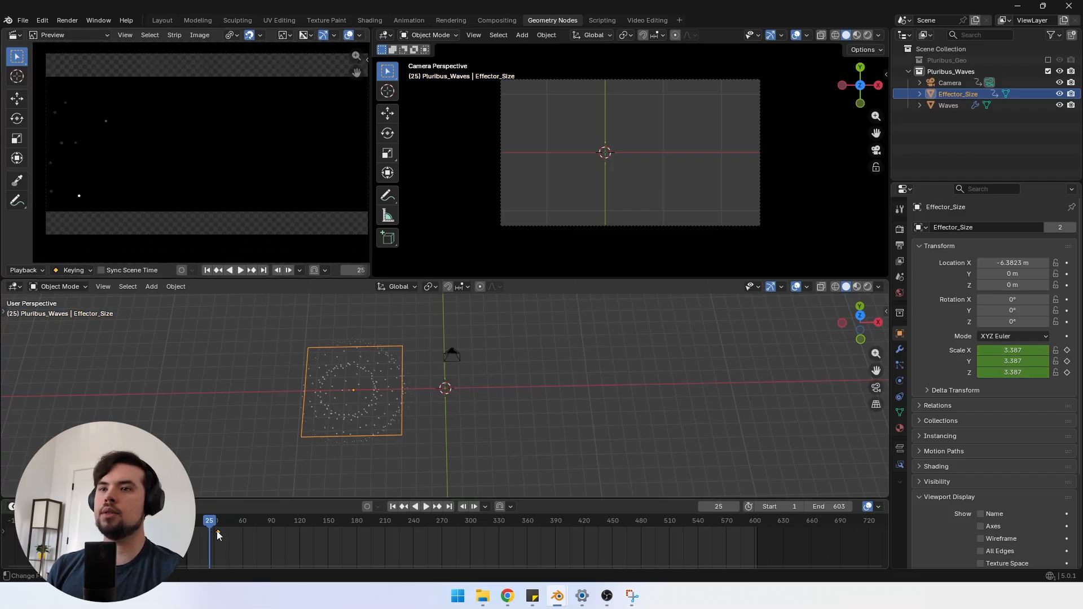
pyautogui.press('g')
pyautogui.click(204, 535)
# Step: At frame 100, scale Effector_Size up to about 9.089, keyframe its scale, and scrub back through the growth
pyautogui.press('space')
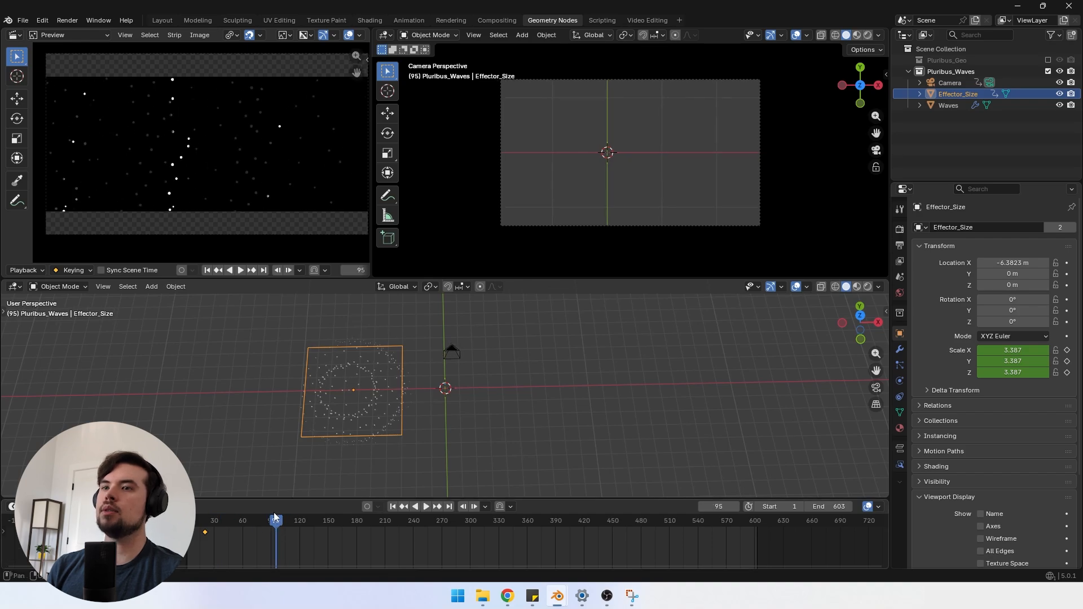
pyautogui.press('space')
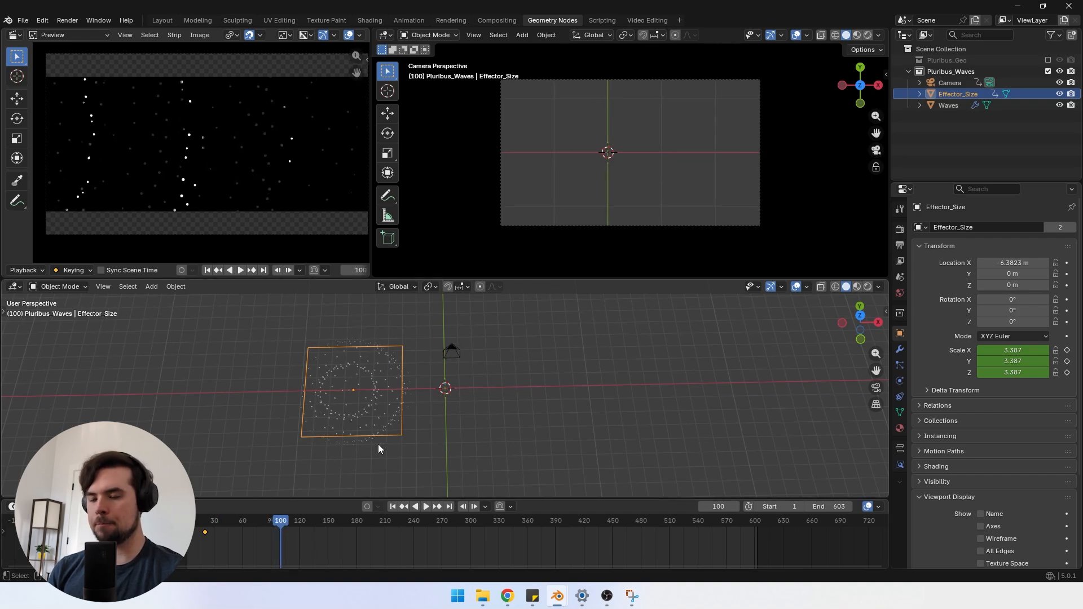
pyautogui.press('s')
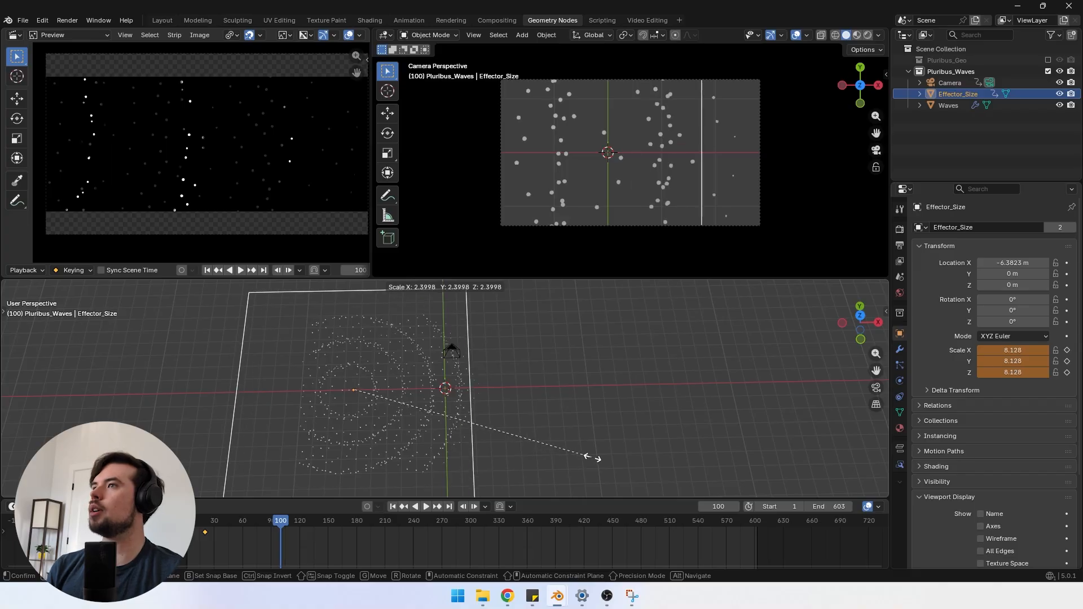
pyautogui.click(620, 464)
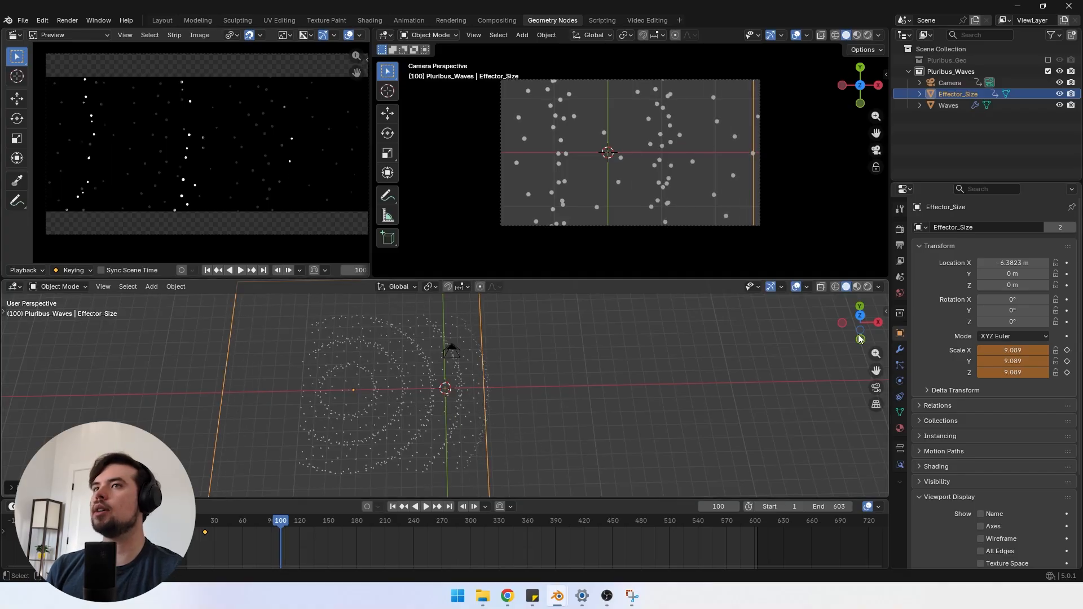
pyautogui.press('i')
pyautogui.moveTo(279, 533); pyautogui.dragTo(228, 531)
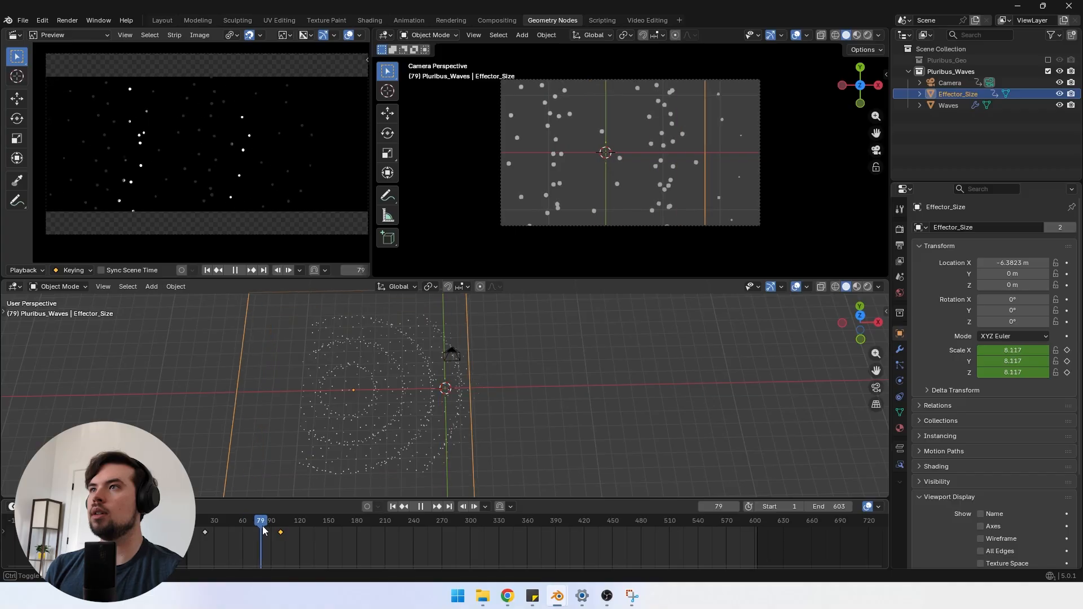
# Step: At frame 508, scale Effector_Size up to about 16.657, keyframe its scale, and scrub through the animation
pyautogui.moveTo(244, 533); pyautogui.dragTo(667, 503)
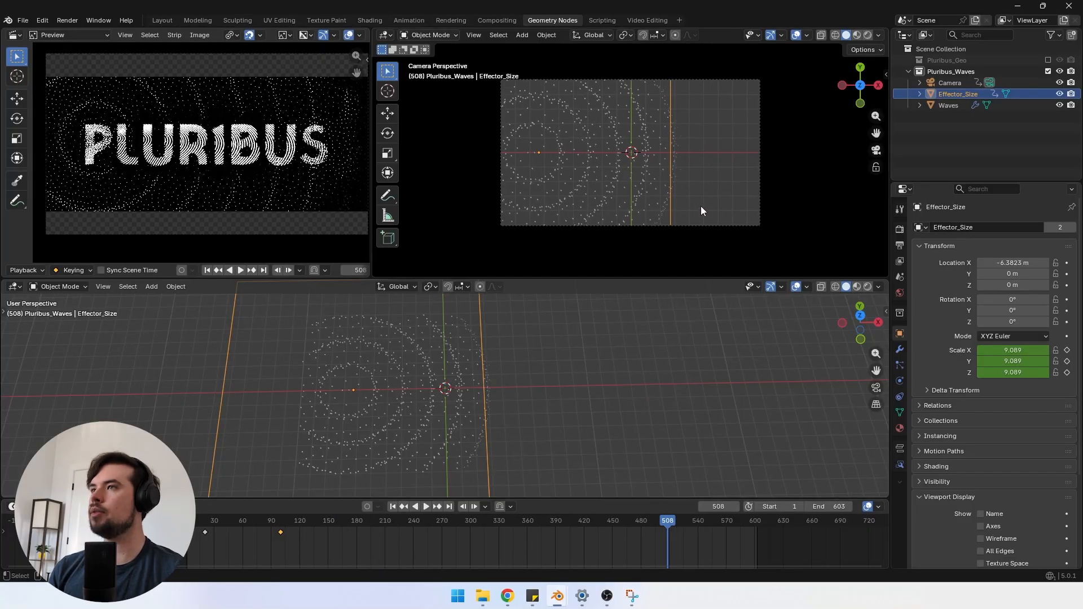
pyautogui.press('s')
pyautogui.click(854, 212)
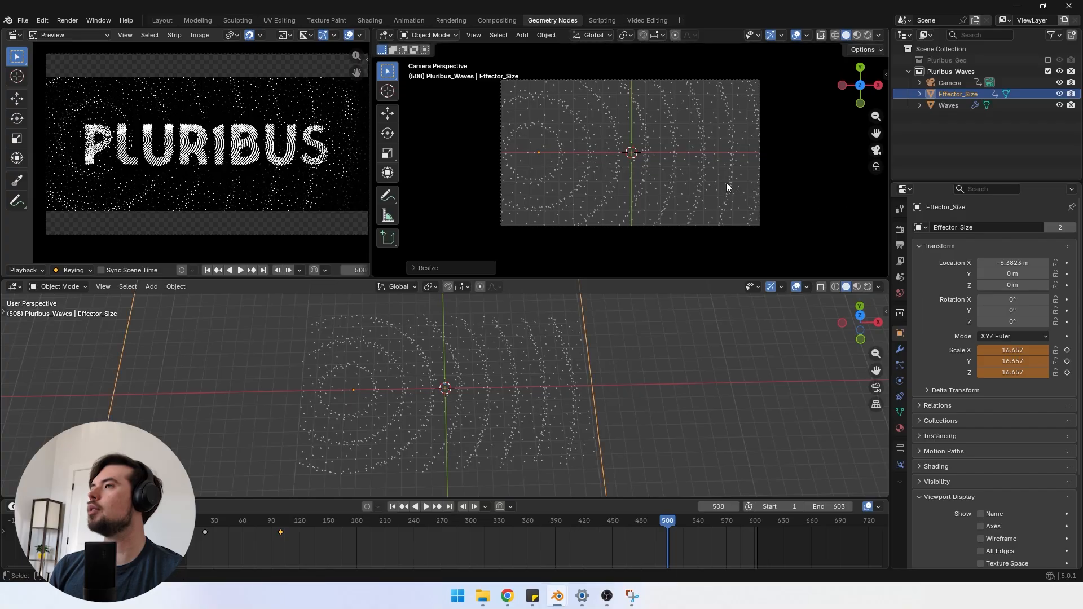
pyautogui.press('i')
pyautogui.moveTo(273, 522); pyautogui.dragTo(626, 525)
# Step: Set the Wave speed of the Waves object's geometry nodes modifier to 0
pyautogui.click(614, 176)
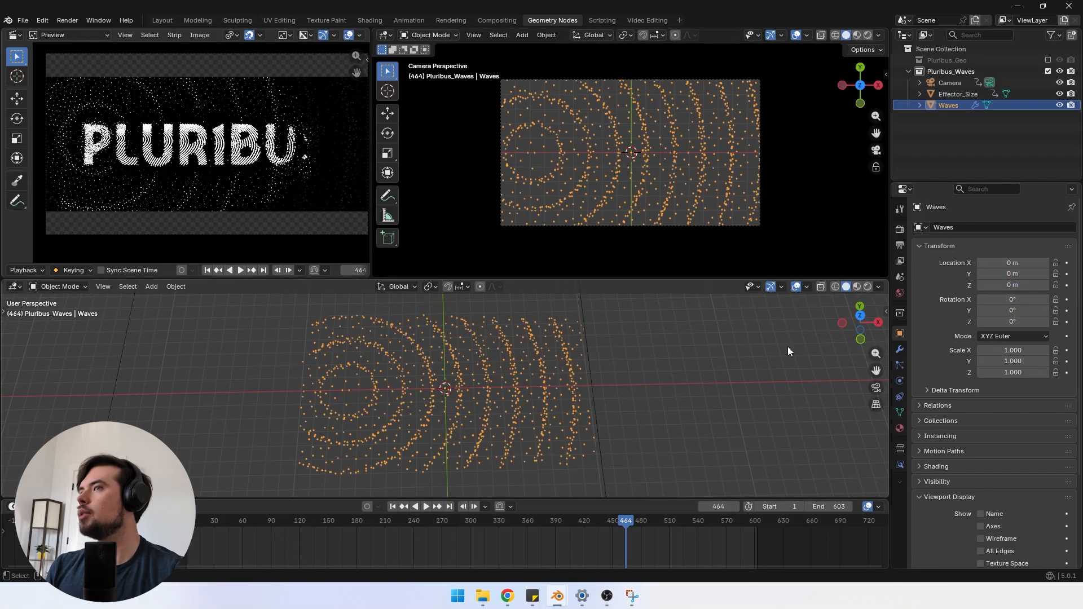
pyautogui.click(900, 349)
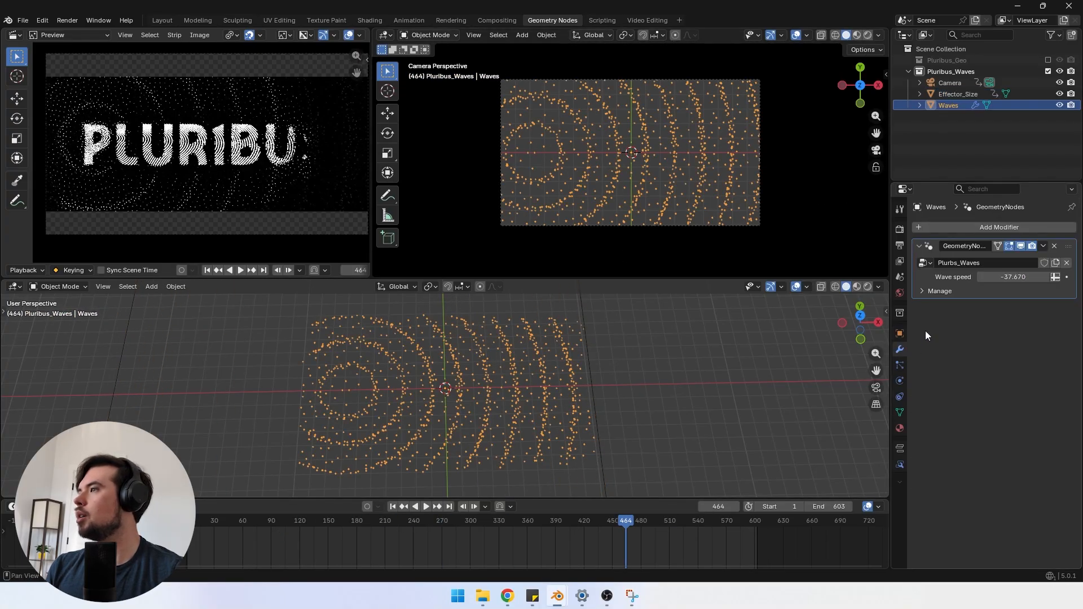
pyautogui.click(1004, 277)
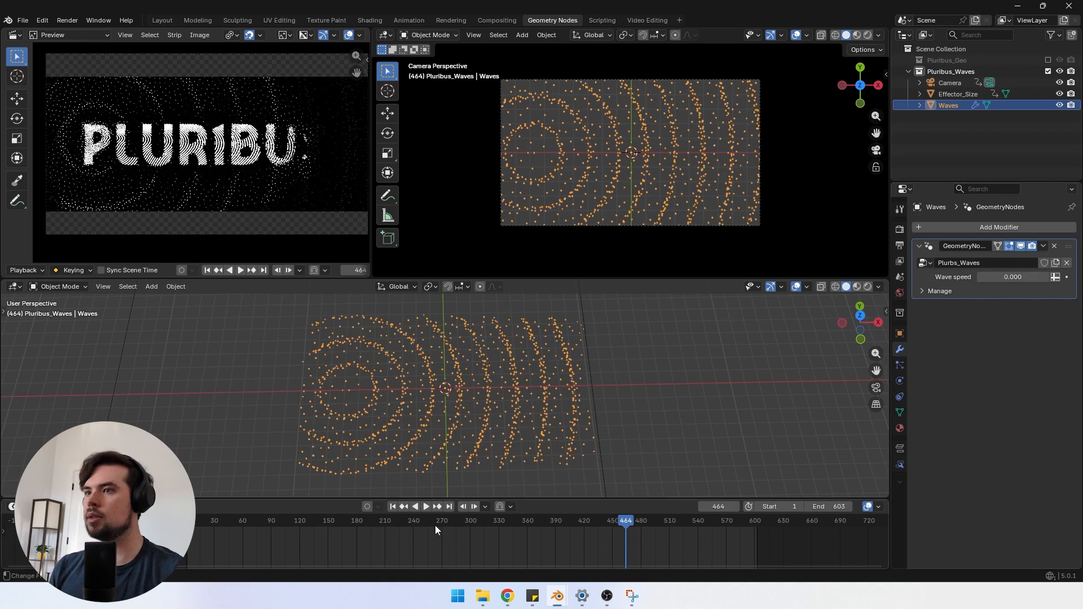
# Step: Keyframe the Waves modifier's Wave speed at frame 1, and keyframe it at -4.5 at frame 30
pyautogui.click(392, 507)
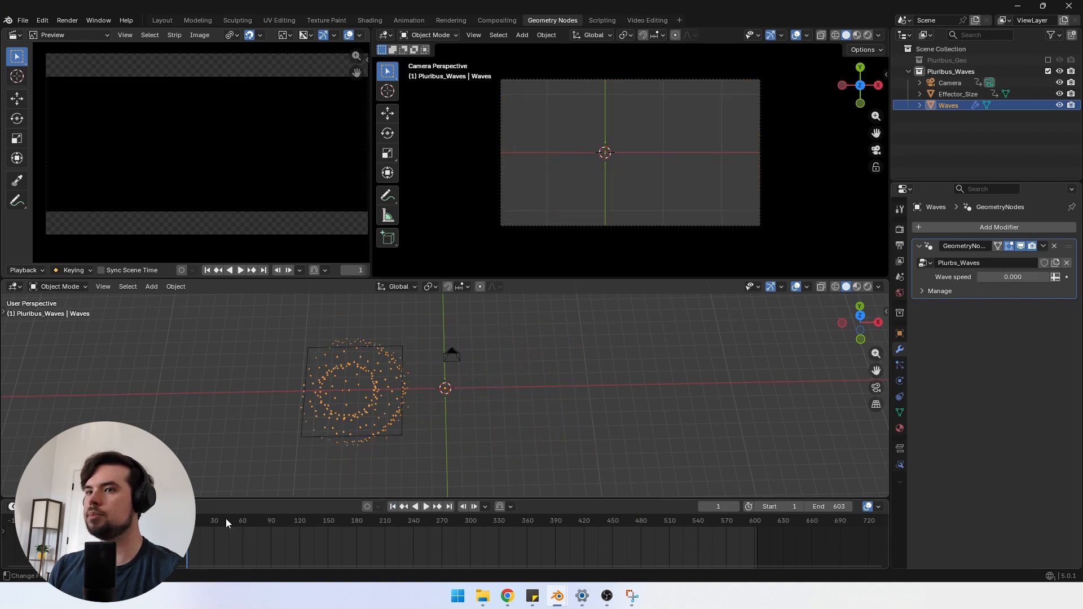
pyautogui.press('i')
pyautogui.moveTo(213, 546); pyautogui.dragTo(353, 547, button='middle')
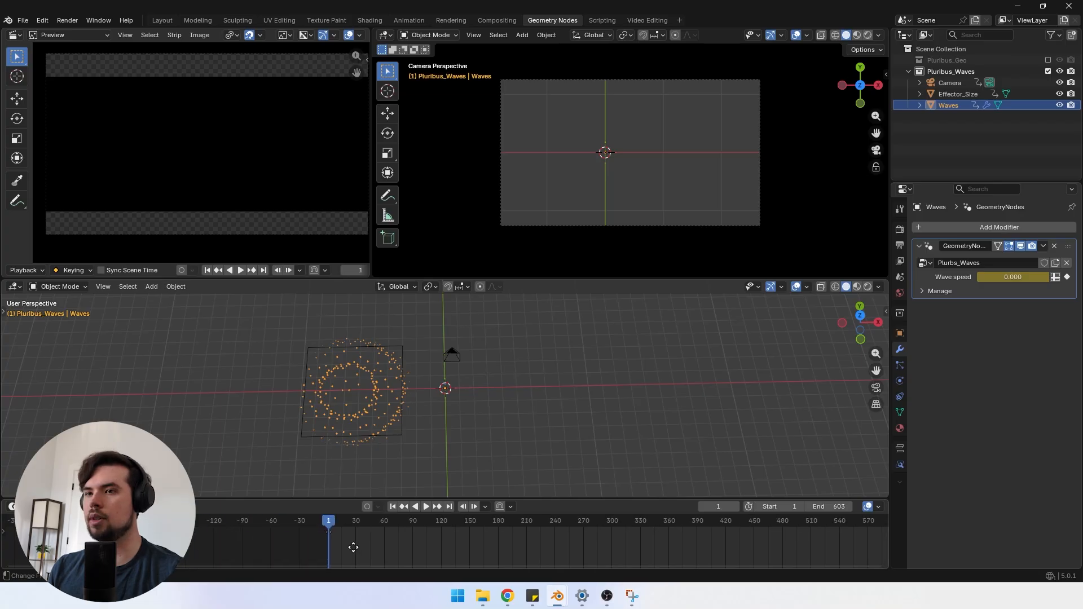
pyautogui.scroll(3, 323, 533)
pyautogui.click(307, 524)
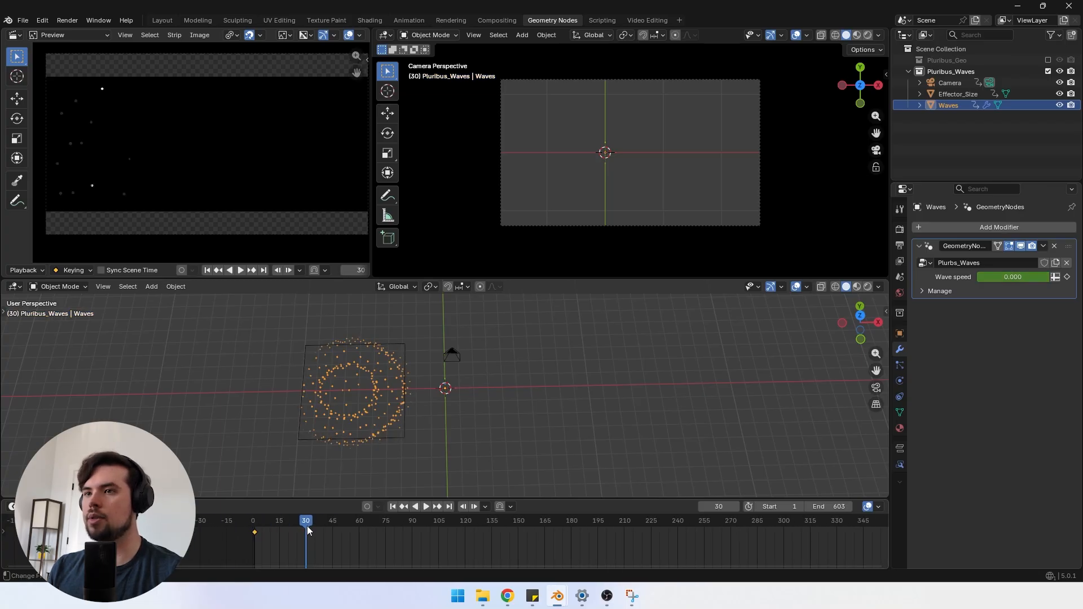
pyautogui.click(1014, 280)
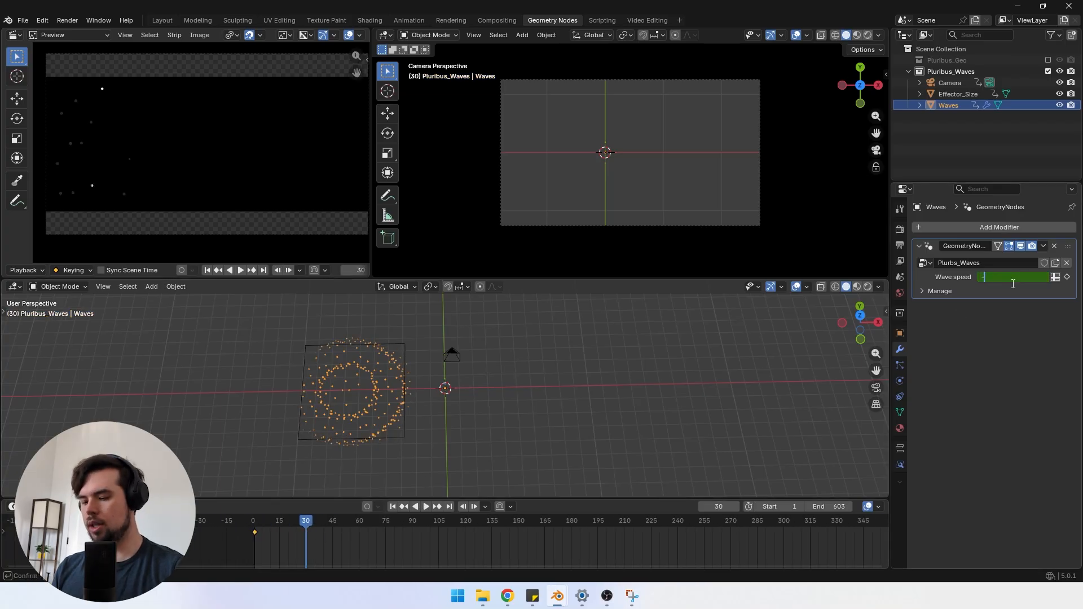
pyautogui.write('-4.5')
pyautogui.press('Return')
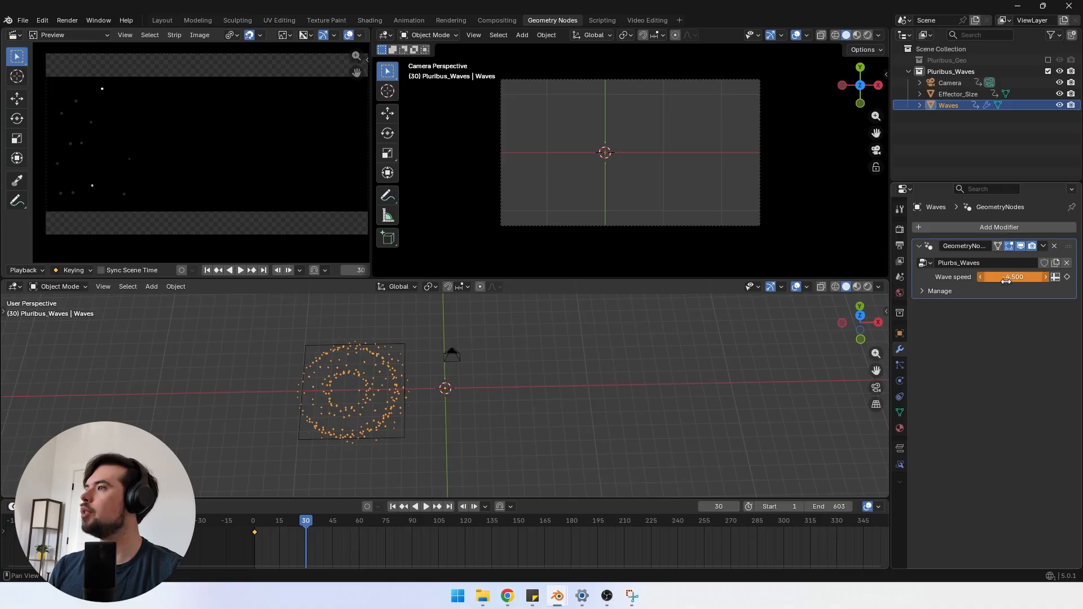
pyautogui.press('i')
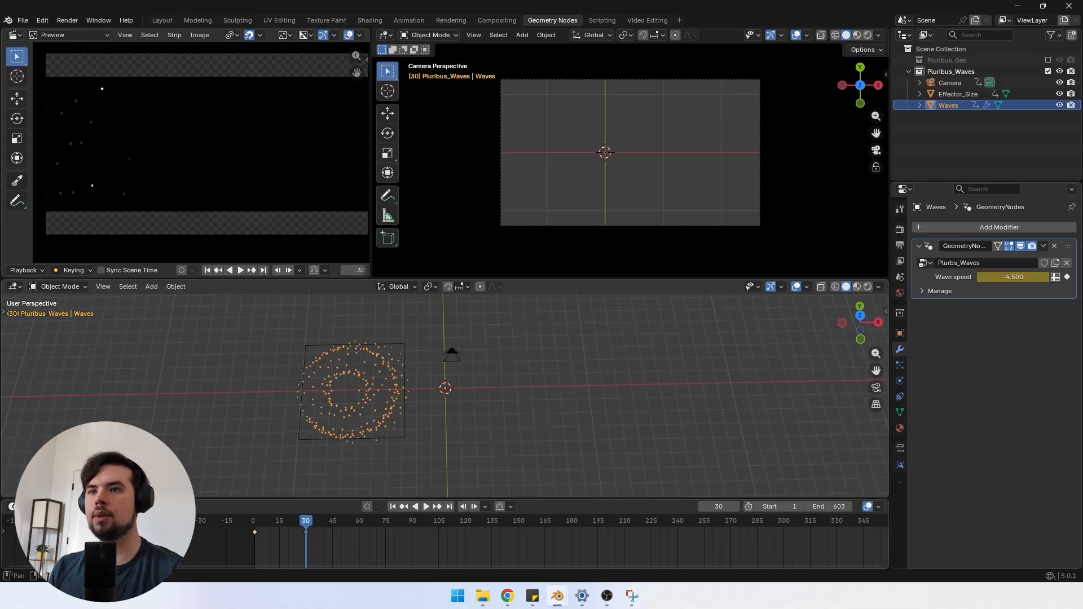
# Step: Open the Graph Editor with both Wave speed keyframes selected and set their F-curve to Linear Extrapolation
pyautogui.moveTo(325, 557); pyautogui.dragTo(248, 535)
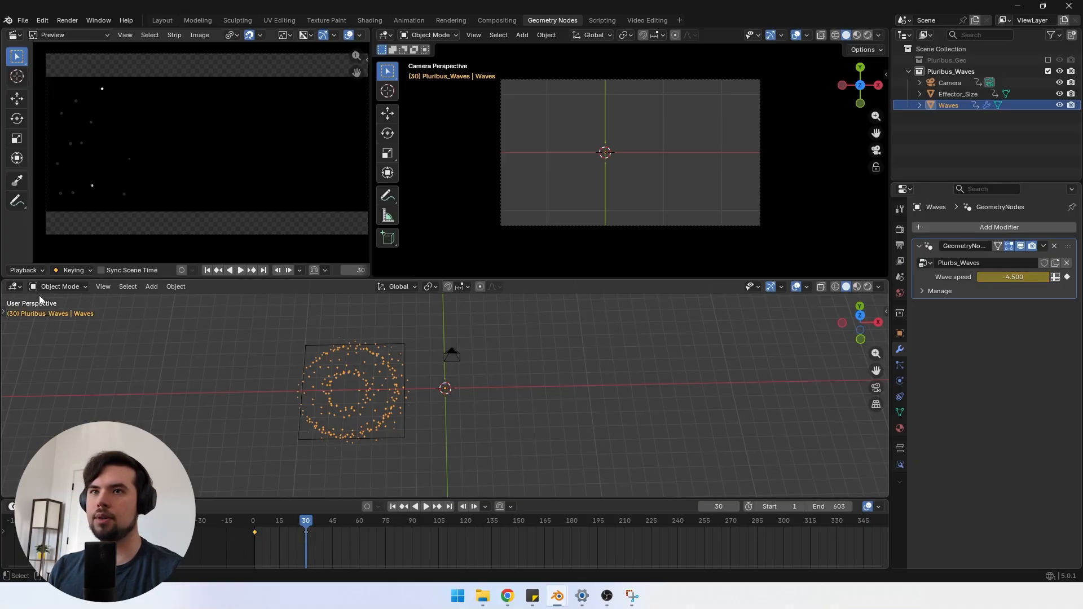
pyautogui.click(15, 286)
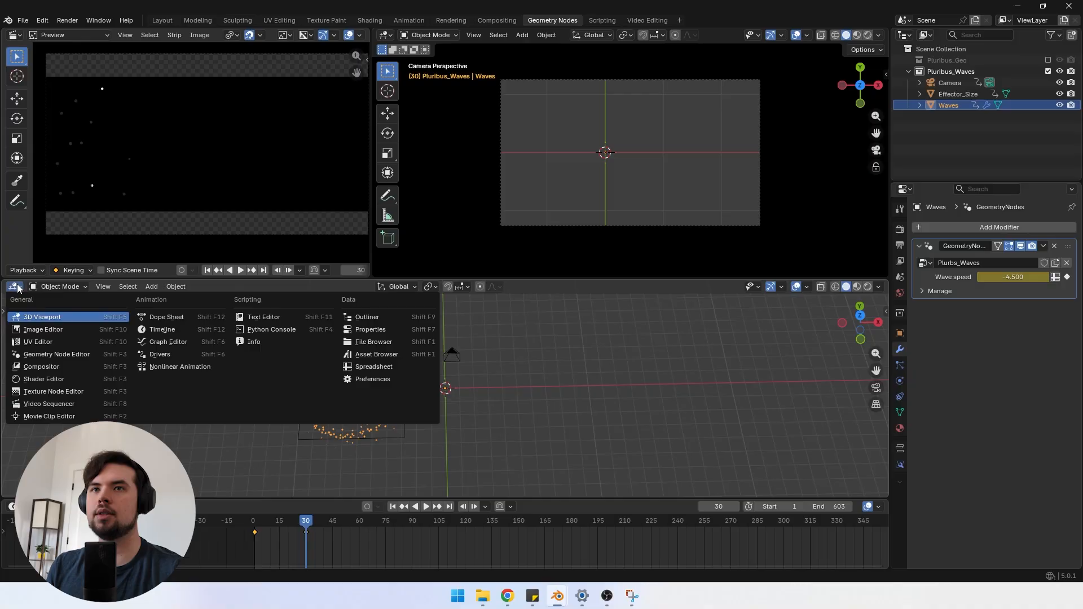
pyautogui.click(195, 340)
pyautogui.moveTo(195, 338); pyautogui.dragTo(499, 391, button='middle')
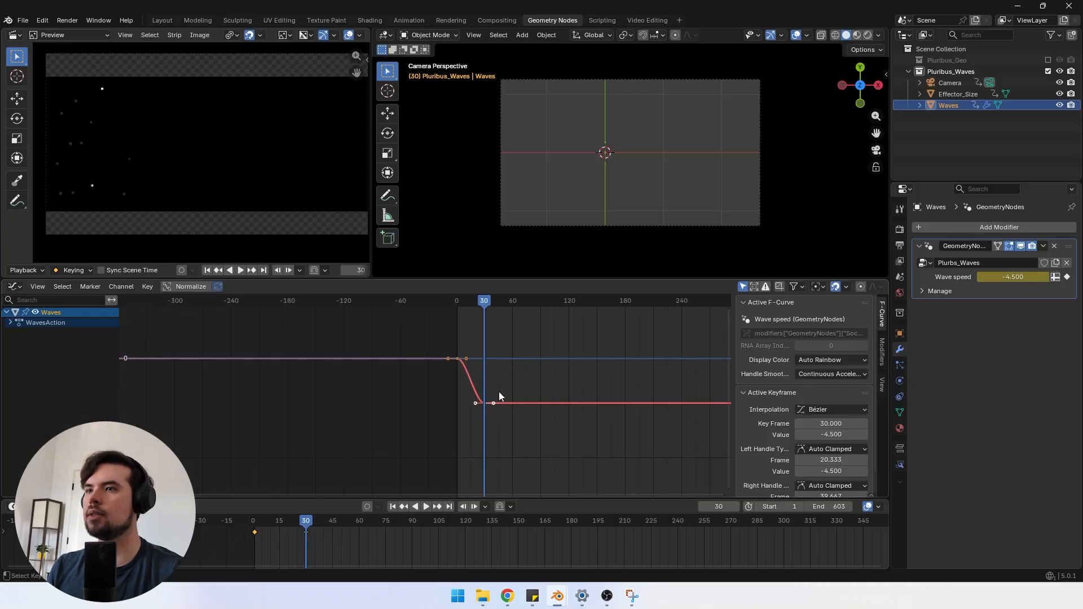
pyautogui.click(520, 455)
pyautogui.rightClick(431, 365)
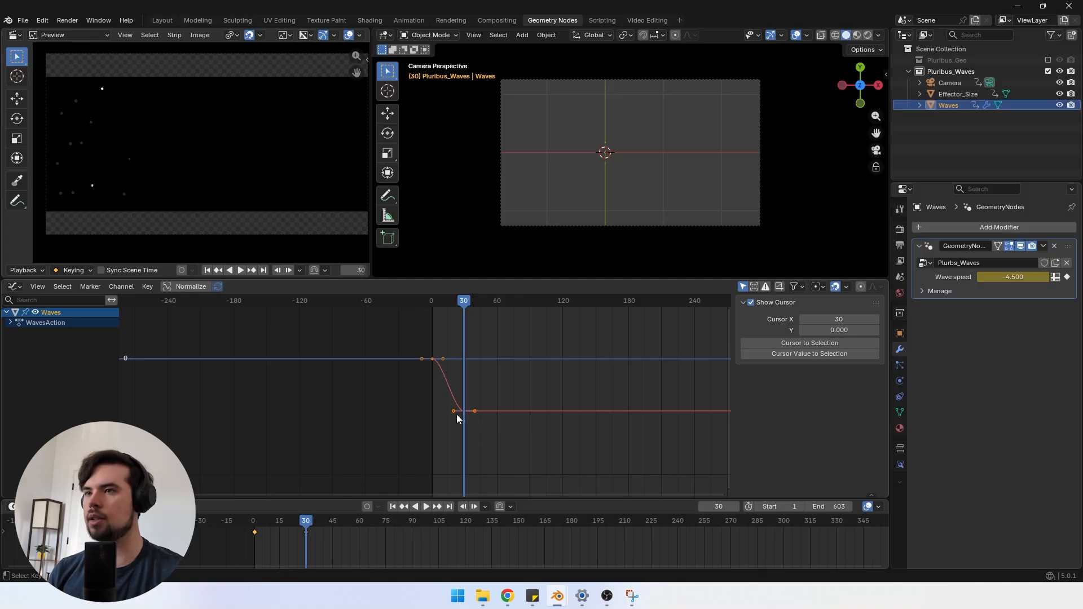
pyautogui.hotkey('shift', 'e')
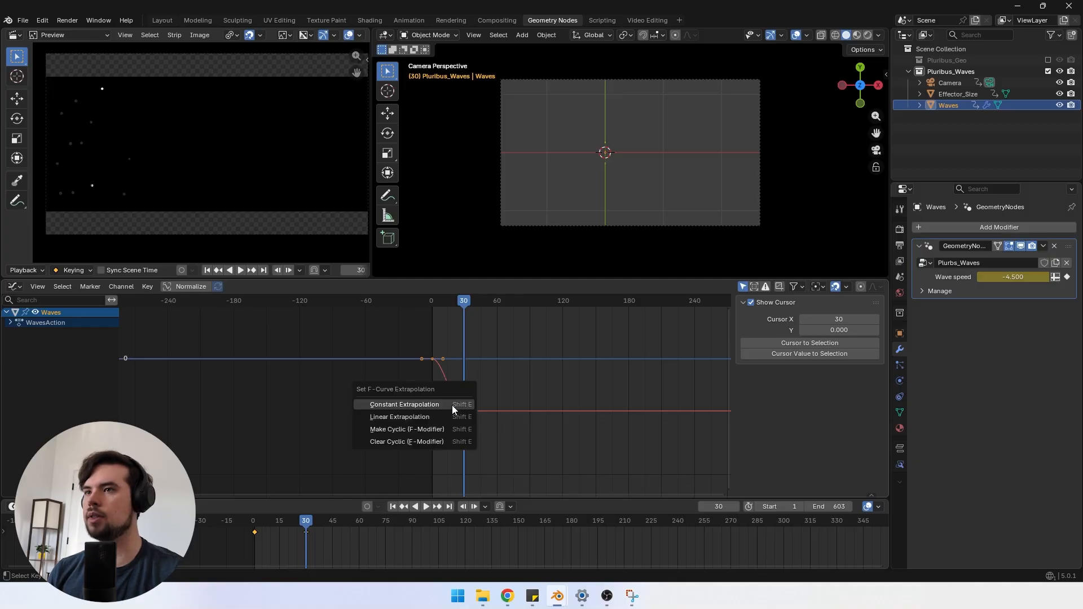
pyautogui.click(425, 421)
pyautogui.scroll(-3, 462, 422)
pyautogui.moveTo(463, 421); pyautogui.dragTo(384, 368, button='middle')
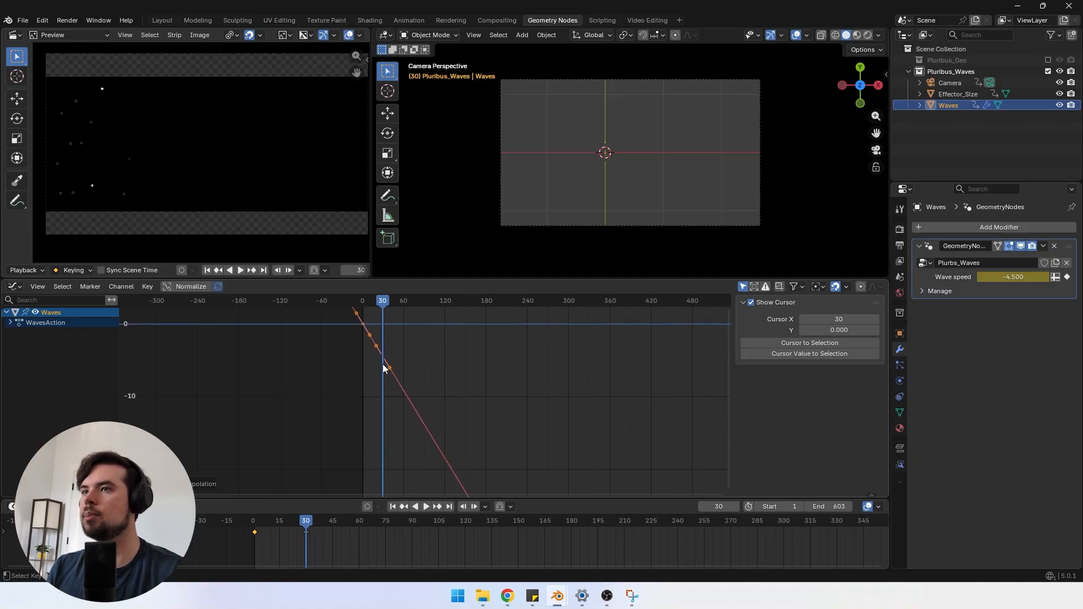
# Step: Scrub and play the animation from frame 1 against the reference clip, hiding the camera viewport's overlays
pyautogui.moveTo(381, 303); pyautogui.dragTo(478, 326)
pyautogui.scroll(-5, 457, 436)
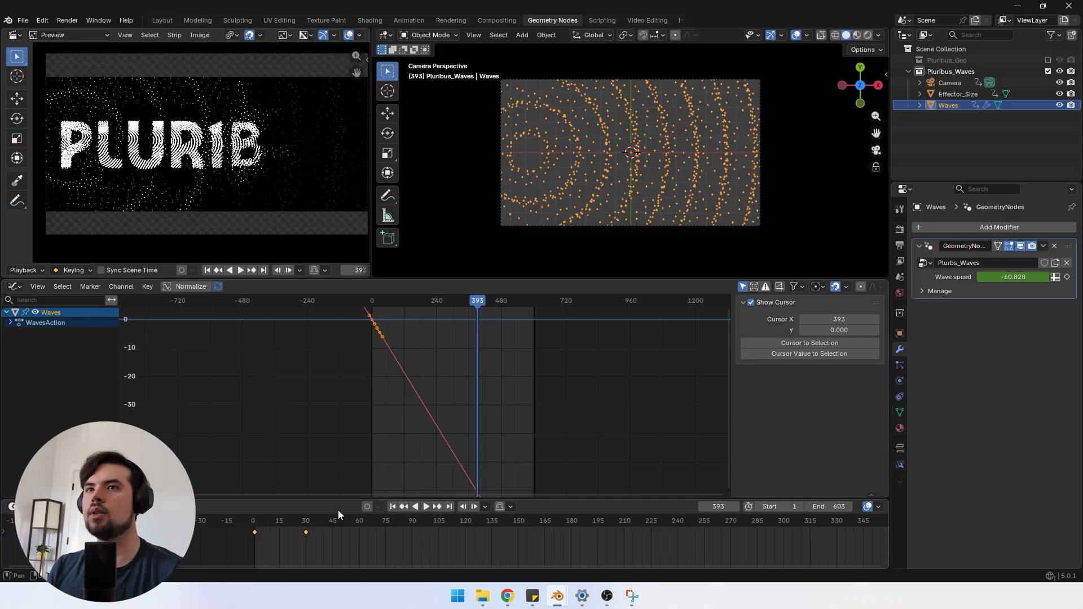
pyautogui.click(394, 506)
pyautogui.scroll(-6, 452, 550)
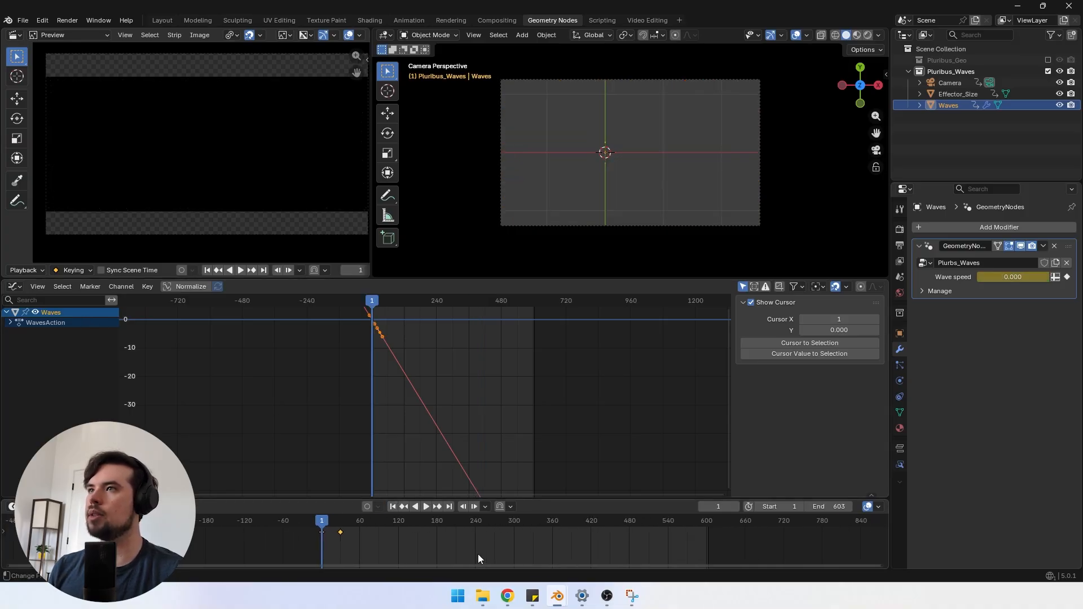
pyautogui.press('space')
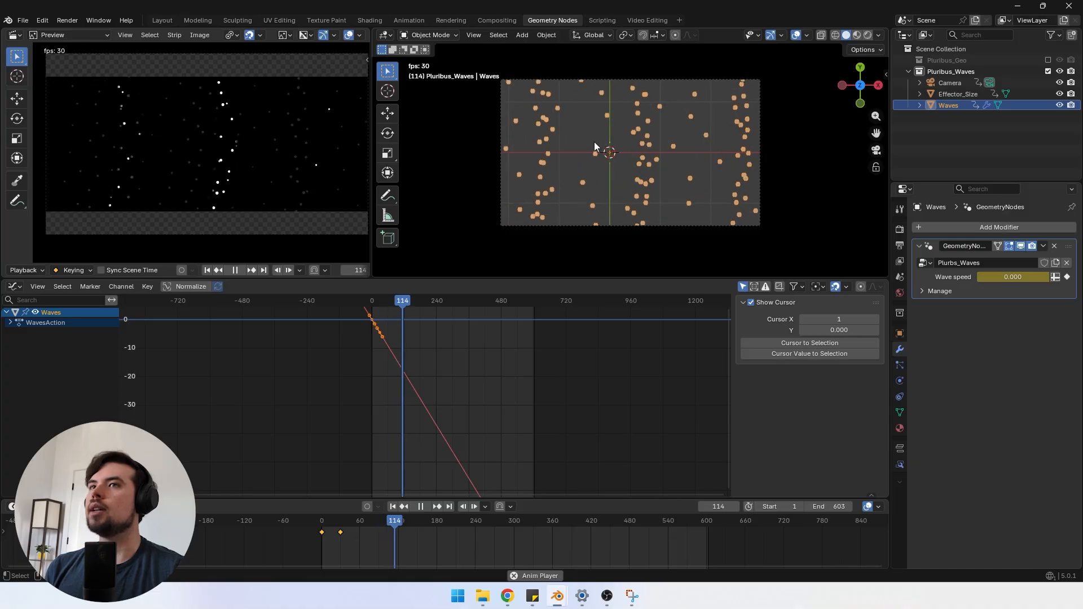
pyautogui.click(797, 35)
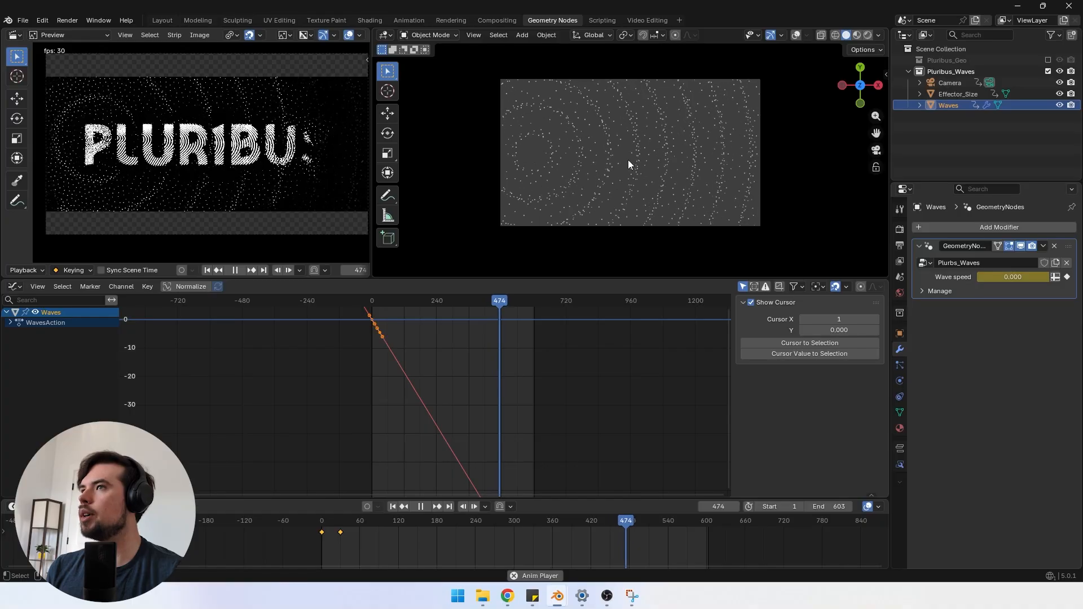
pyautogui.press('space')
# Step: Move the frame-30 Wave speed keyframe up along the value axis only, giving the curve a gentler slope
pyautogui.scroll(5, 342, 543)
pyautogui.moveTo(343, 418); pyautogui.dragTo(503, 469, button='middle')
pyautogui.scroll(8, 523, 445)
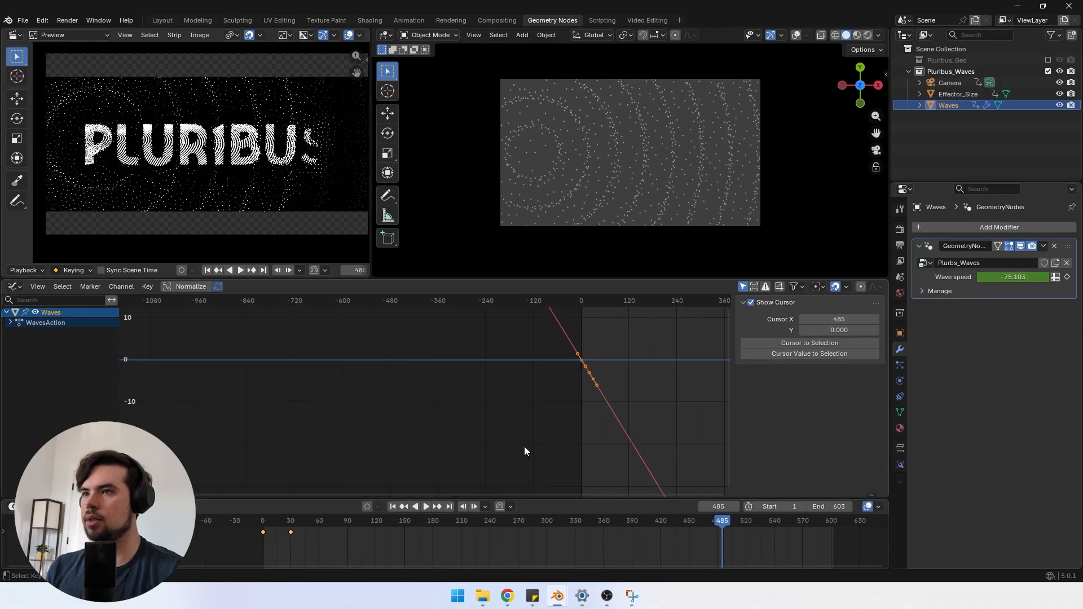
pyautogui.moveTo(586, 428); pyautogui.dragTo(531, 440, button='middle')
pyautogui.scroll(4, 577, 445)
pyautogui.moveTo(577, 445); pyautogui.dragTo(484, 387)
pyautogui.press('g')
pyautogui.press('y')
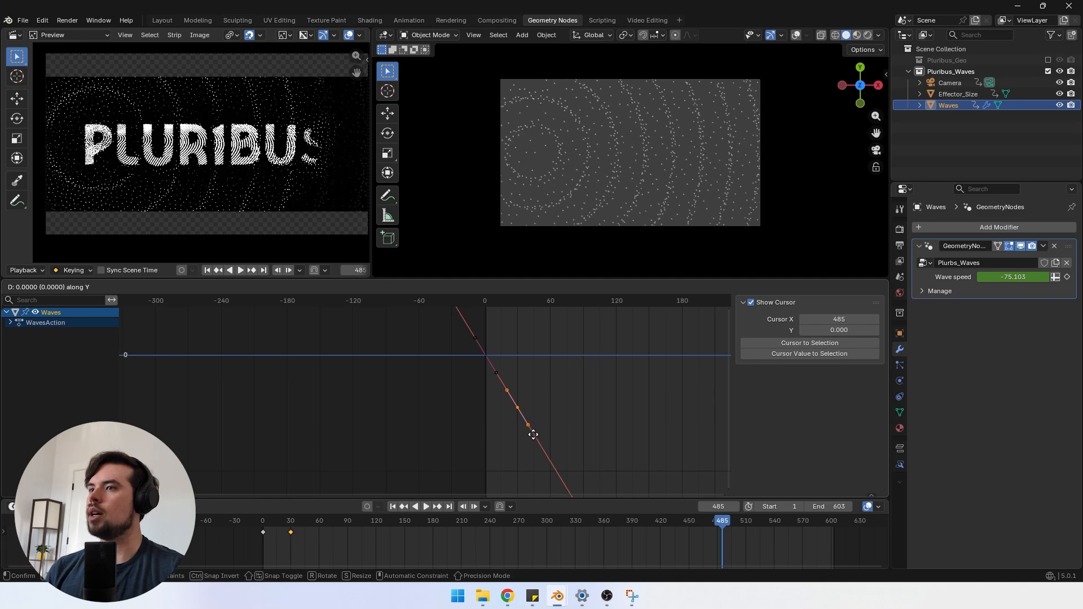
pyautogui.click(586, 319)
# Step: Play the animation from frame 317 to compare the adjusted wave motion with the reference clip
pyautogui.click(563, 515)
pyautogui.press('space')
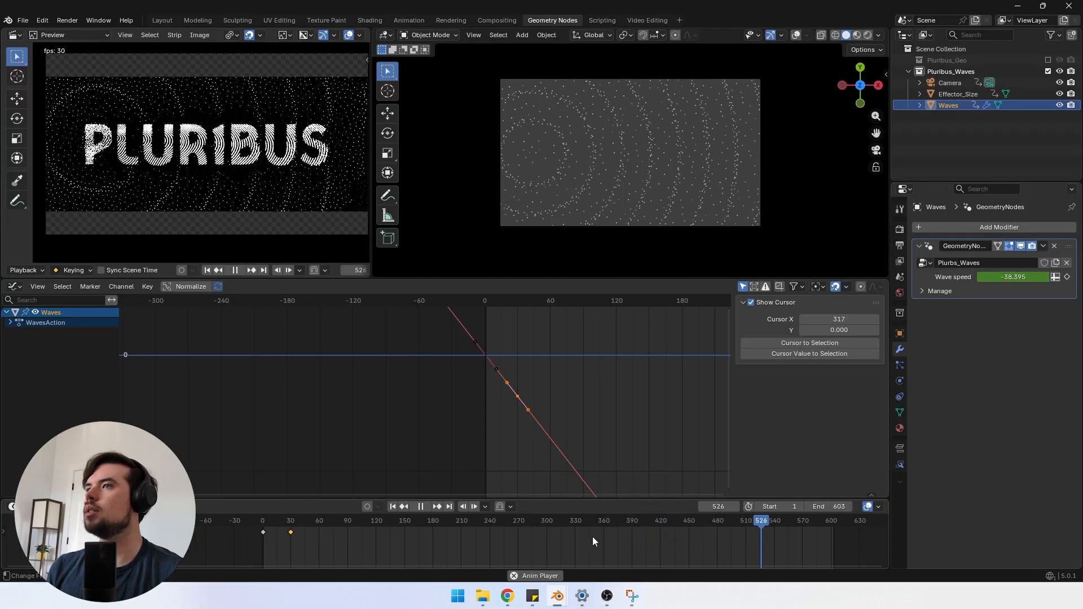
pyautogui.press('space')
# Step: In the Plurbs_Waves node tree, connect the Wave Texture's Factor to the Group Output and name the new socket wave_color
pyautogui.click(16, 287)
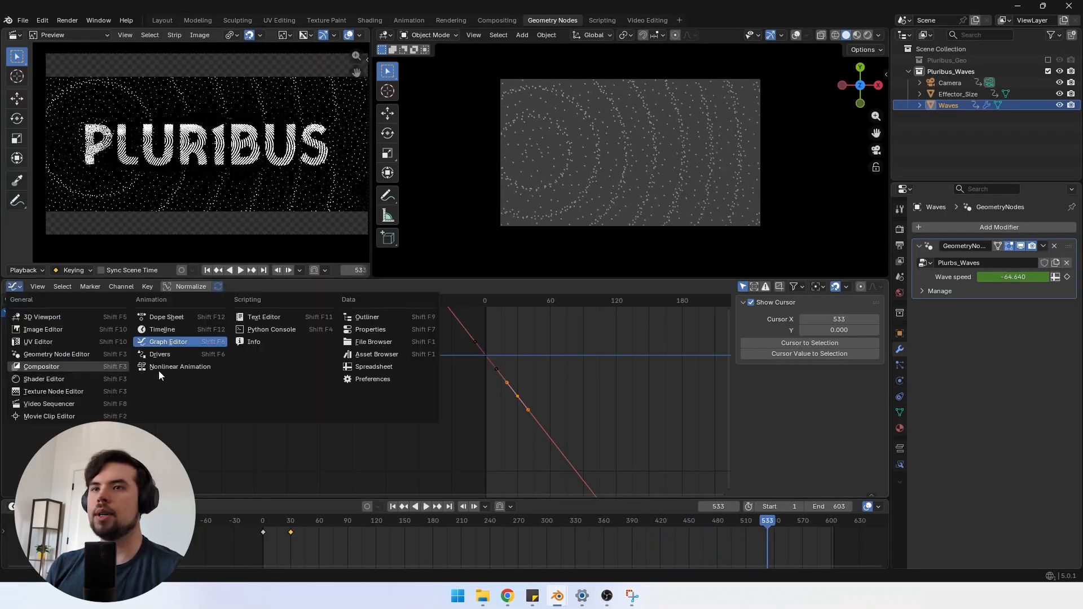
pyautogui.click(66, 355)
pyautogui.scroll(-10, 557, 412)
pyautogui.moveTo(479, 407); pyautogui.dragTo(434, 439, button='middle')
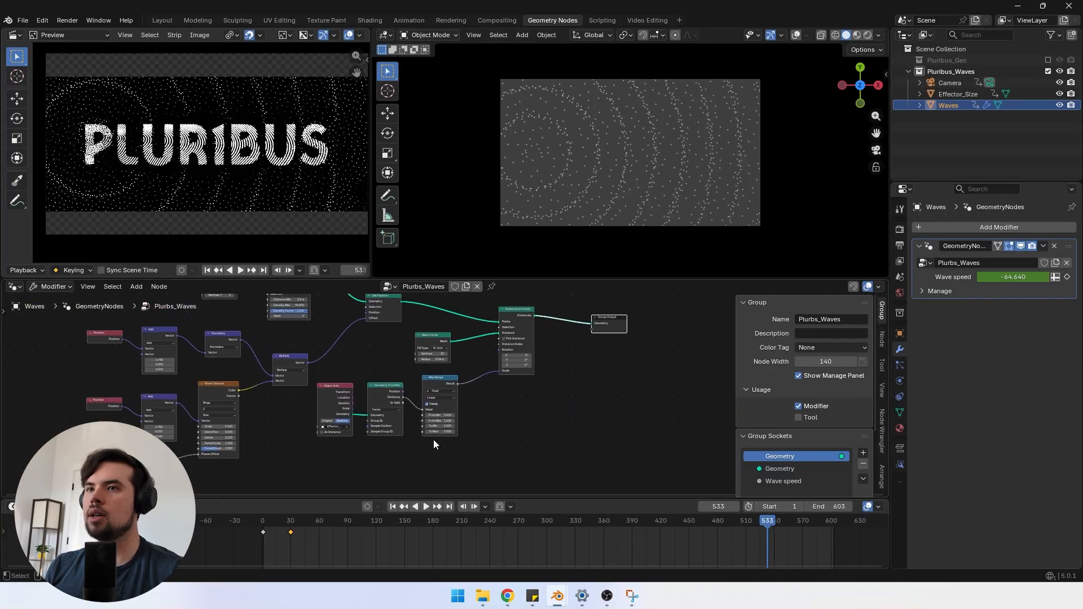
pyautogui.scroll(-5, 433, 439)
pyautogui.scroll(2, 316, 415)
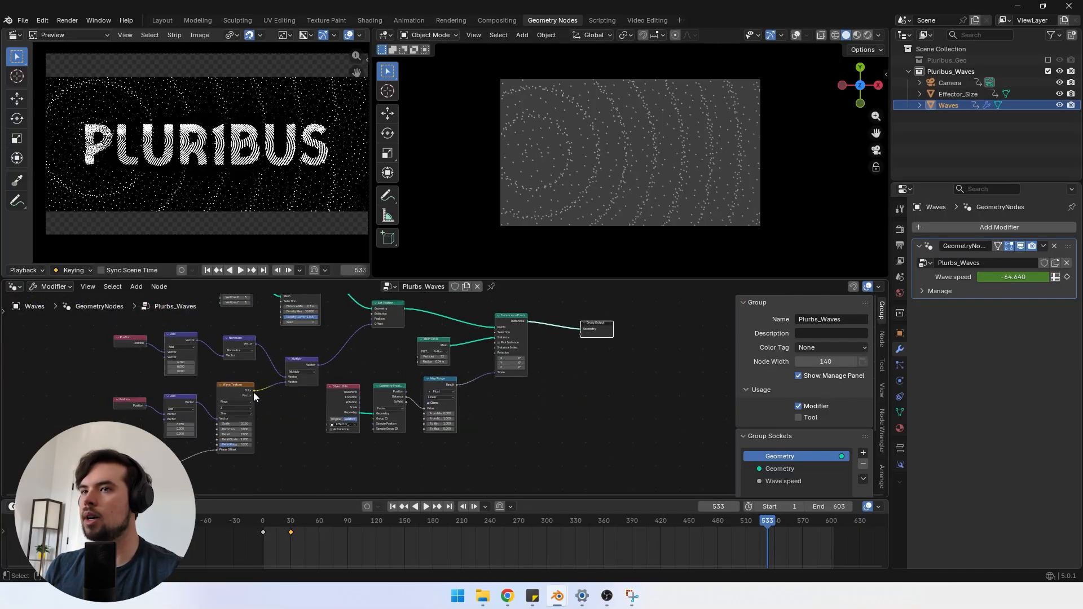
pyautogui.moveTo(253, 395); pyautogui.dragTo(583, 334)
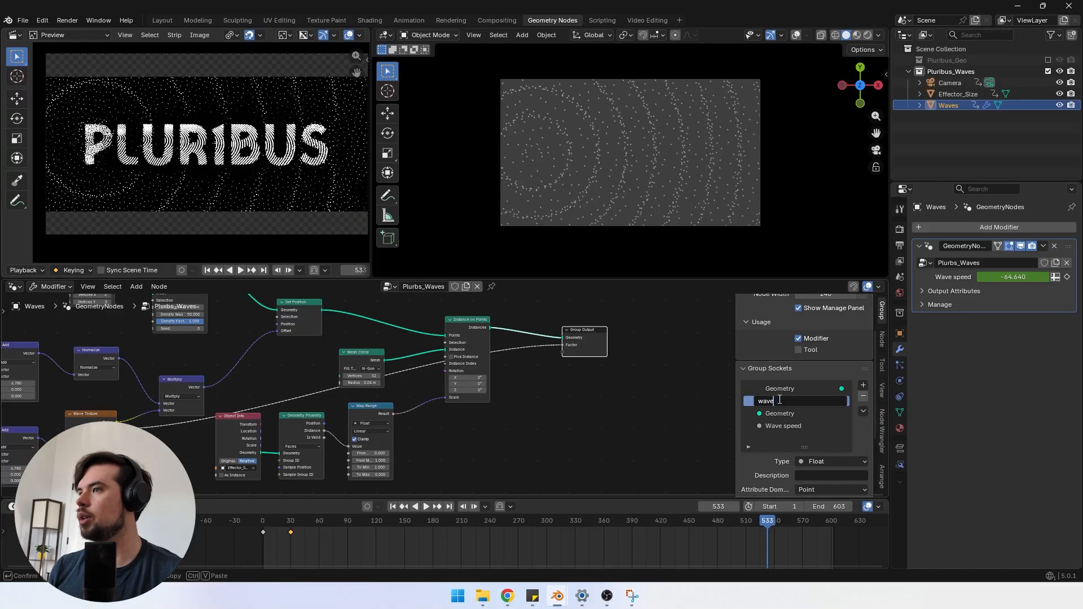
pyautogui.press('Return')
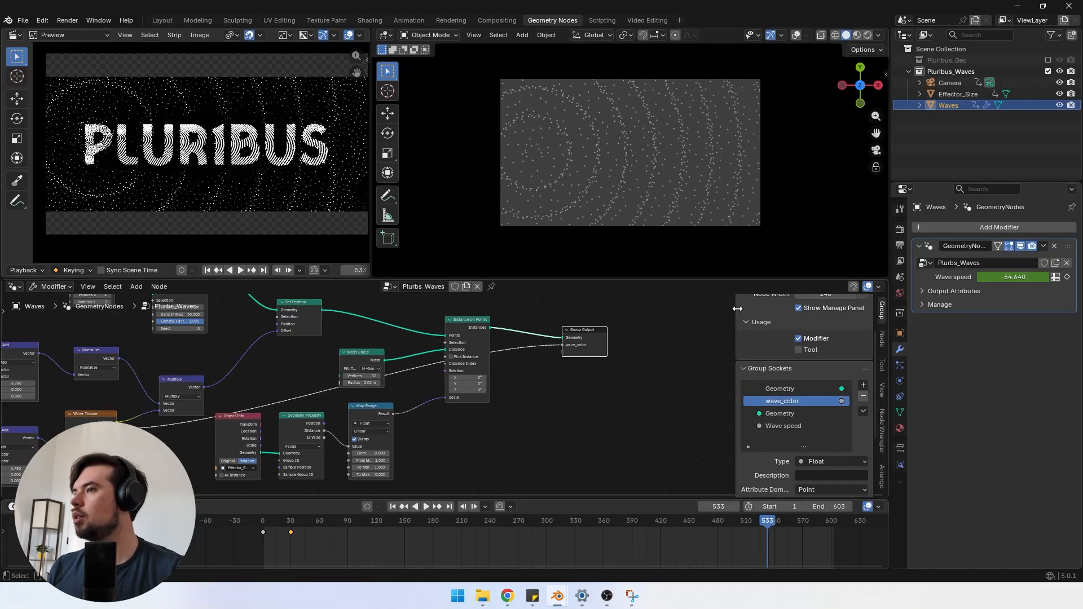
# Step: Set the modifier's wave_color output attribute name to wave_color
pyautogui.click(936, 291)
pyautogui.click(1004, 307)
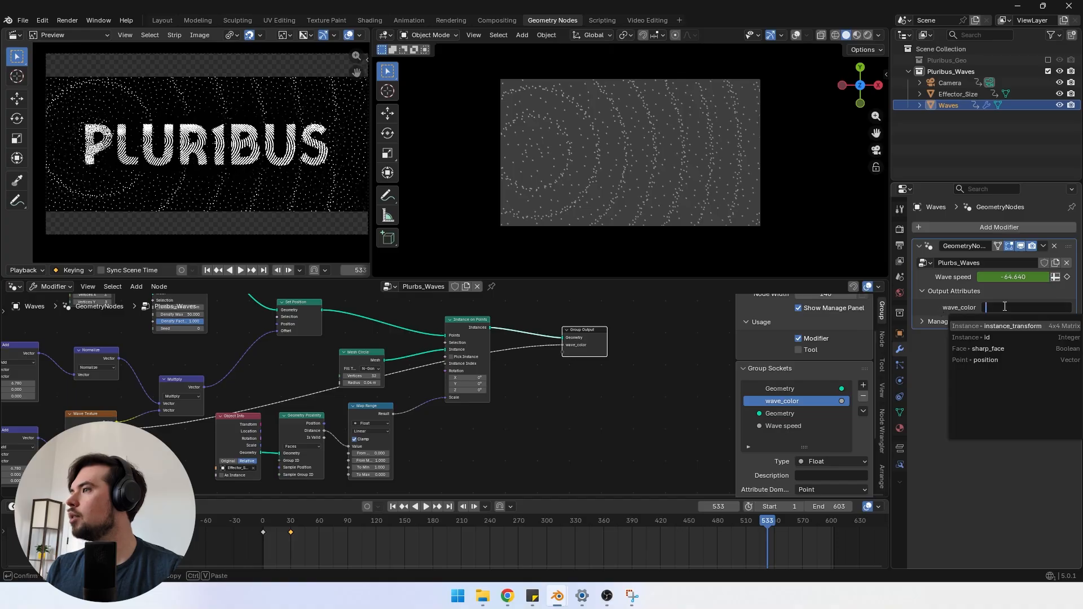
pyautogui.write('wa')
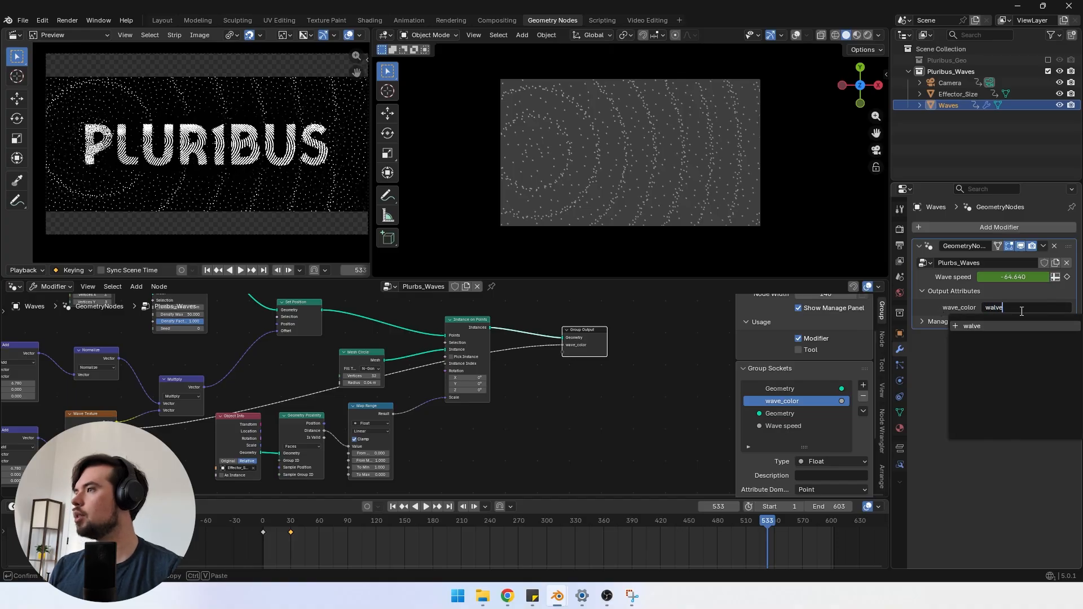
pyautogui.write('ve_color')
pyautogui.press('Return')
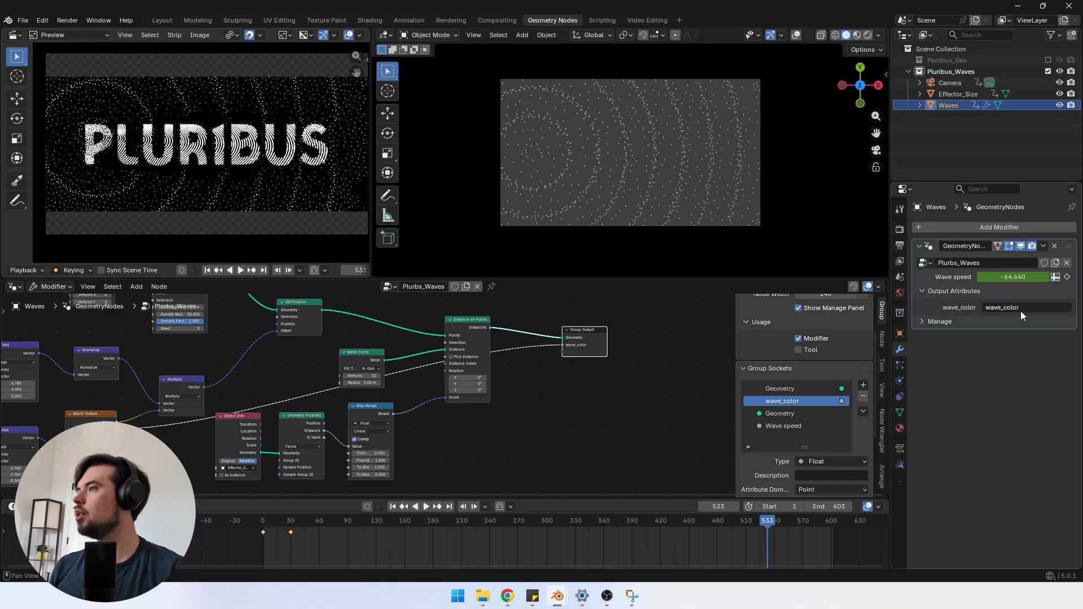
# Step: Assign the existing Emission.001 material to the Waves object and make it a separate single-user copy
pyautogui.click(899, 427)
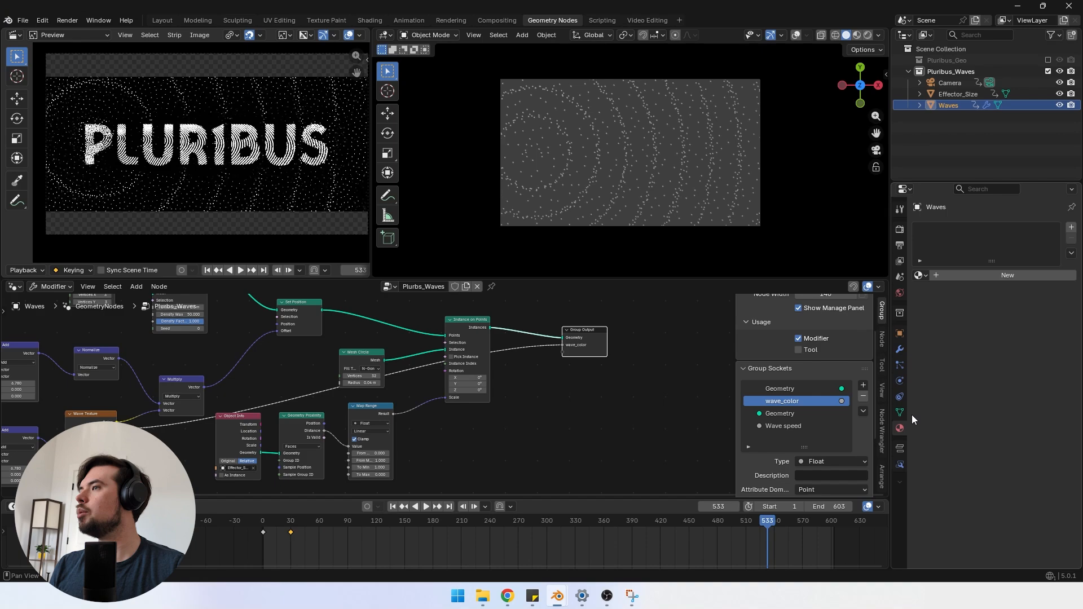
pyautogui.click(928, 277)
pyautogui.click(931, 293)
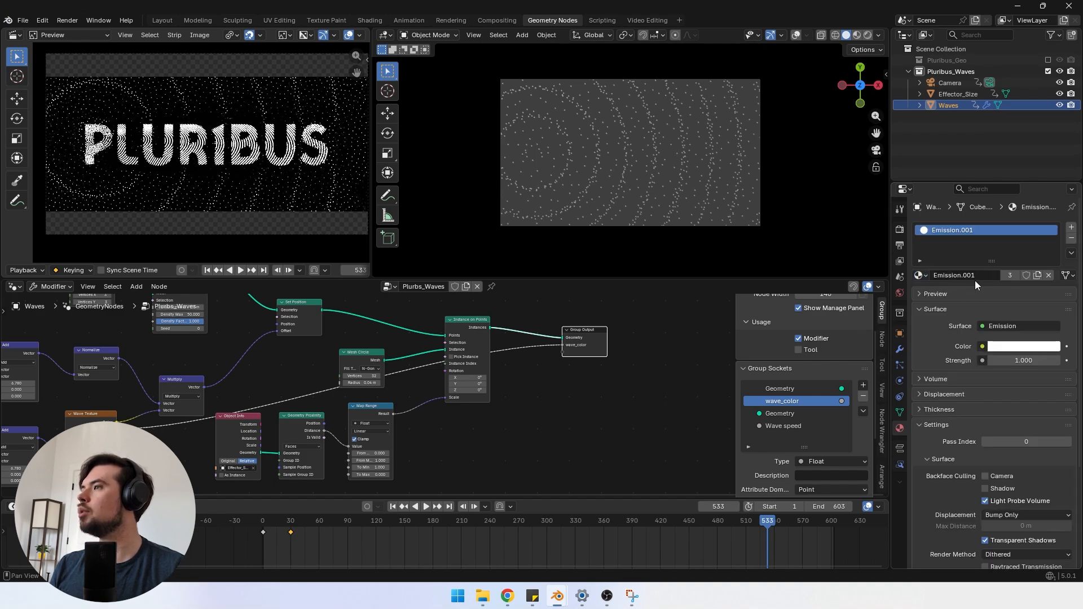
pyautogui.click(1038, 276)
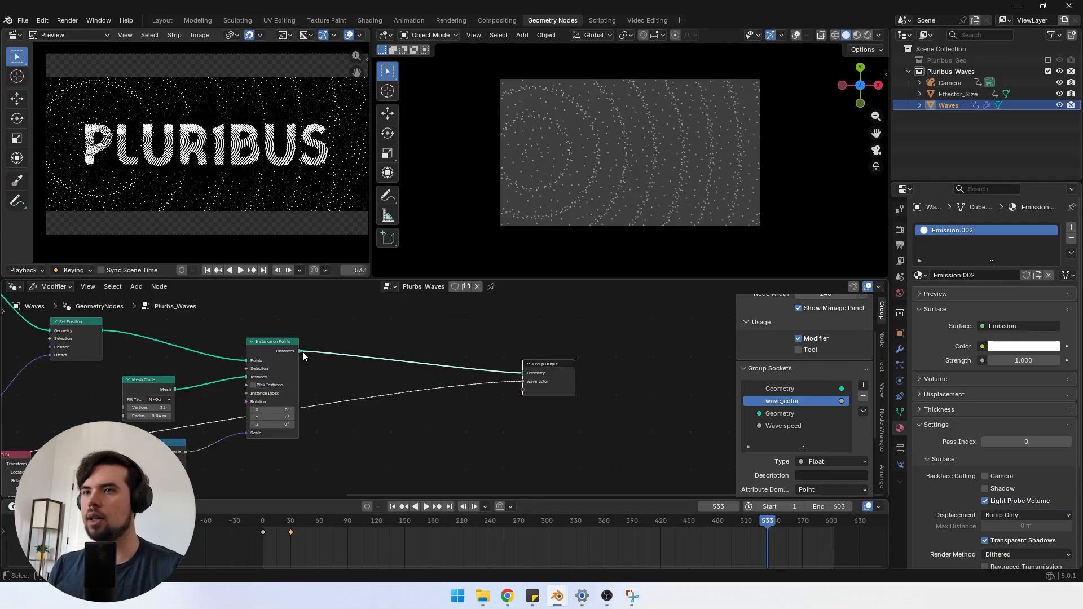
pyautogui.moveTo(301, 352); pyautogui.dragTo(393, 334)
pyautogui.write('setm')
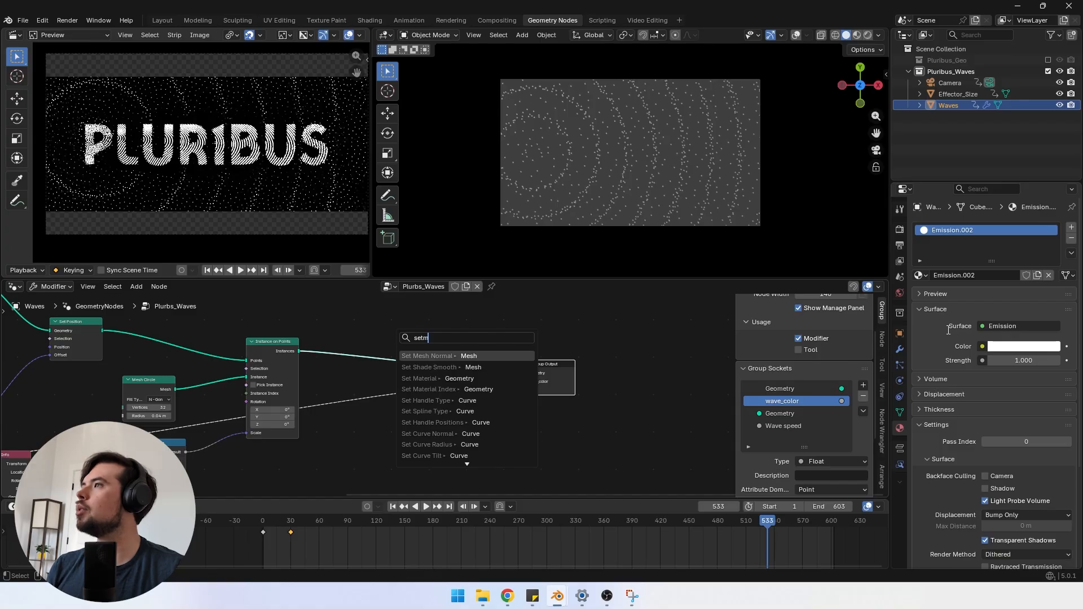
pyautogui.press('Escape')
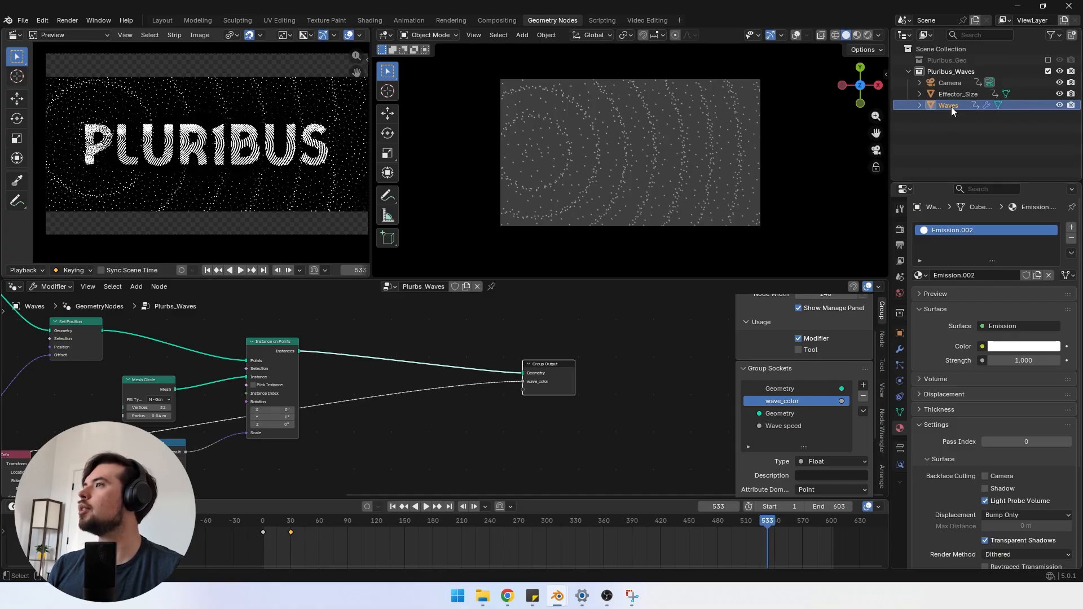
# Step: Connect a Group Input node's Geometry directly to the Group Output, bypassing Instance on Points, and inspect the base mesh
pyautogui.scroll(1, 308, 355)
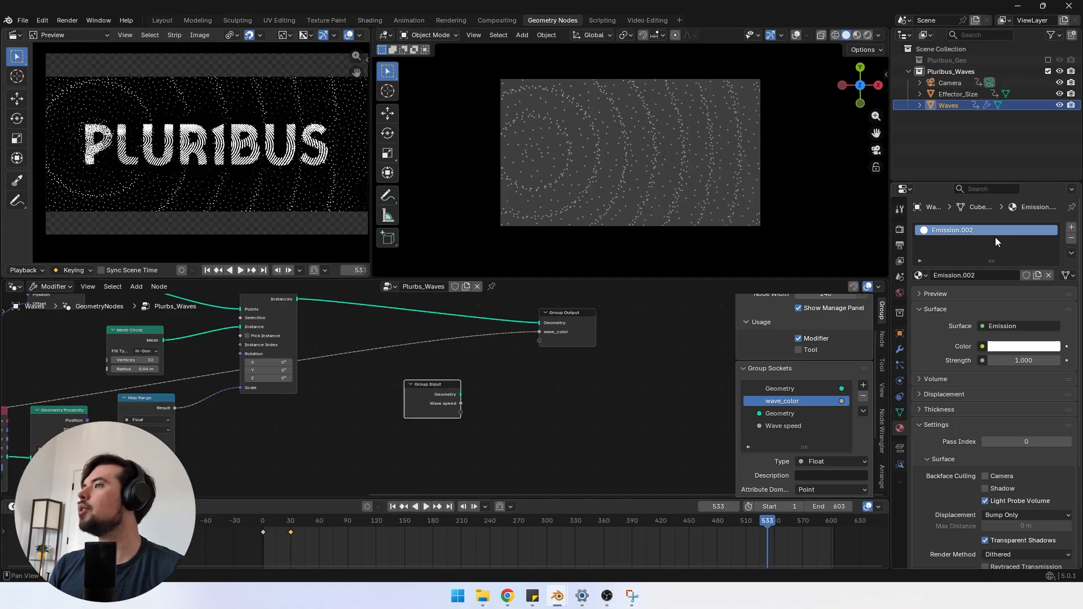
pyautogui.moveTo(461, 395); pyautogui.dragTo(540, 323)
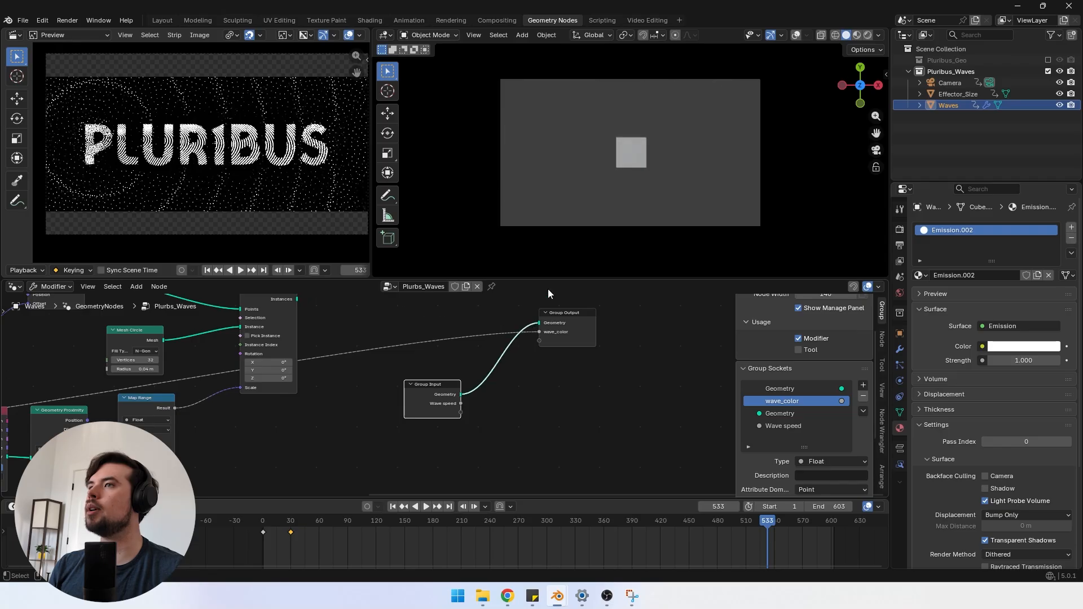
pyautogui.moveTo(599, 153)
pyautogui.mouseDown(button='middle')
pyautogui.moveTo(573, 196)
pyautogui.moveTo(503, 109)
pyautogui.moveTo(598, 170)
pyautogui.moveTo(697, 187)
pyautogui.mouseUp(button='middle')
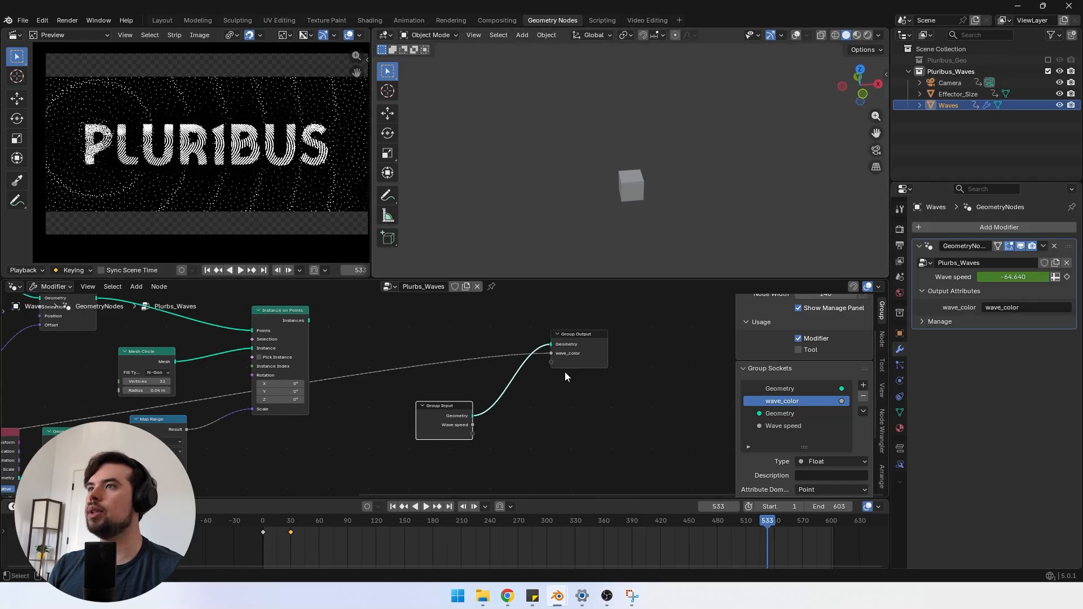
# Step: Reconnect Instance on Points to the Group Output's Geometry and insert a Set Material node assigning Emission.002 between them
pyautogui.moveTo(550, 344); pyautogui.dragTo(522, 361)
pyautogui.moveTo(303, 320); pyautogui.dragTo(551, 344)
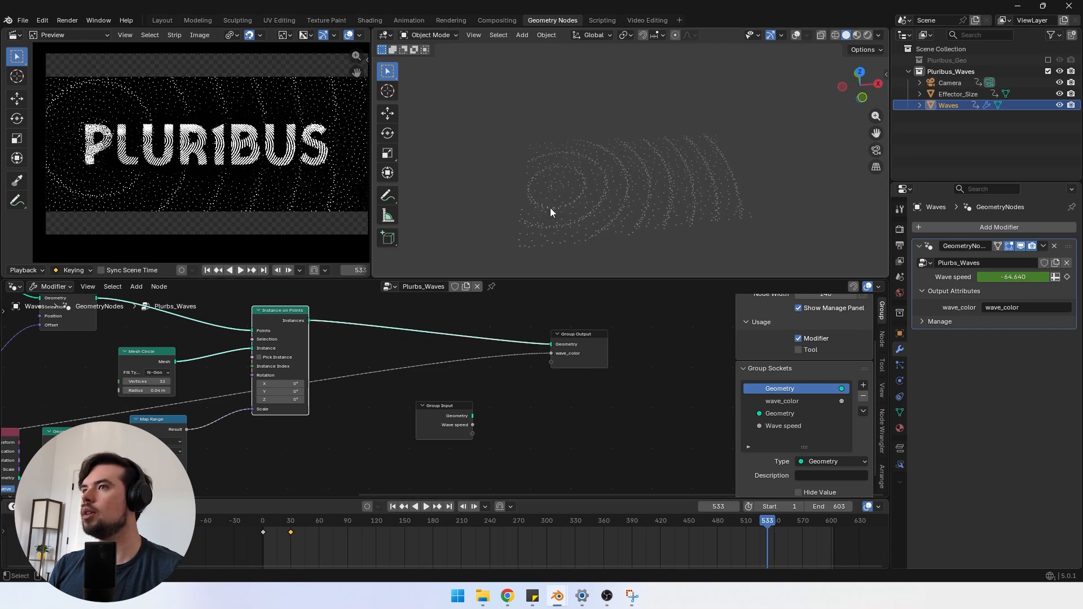
pyautogui.keyDown('shift'); pyautogui.scroll(1, 419, 309); pyautogui.keyUp('shift')
pyautogui.hotkey('shift', 'a')
pyautogui.write('se')
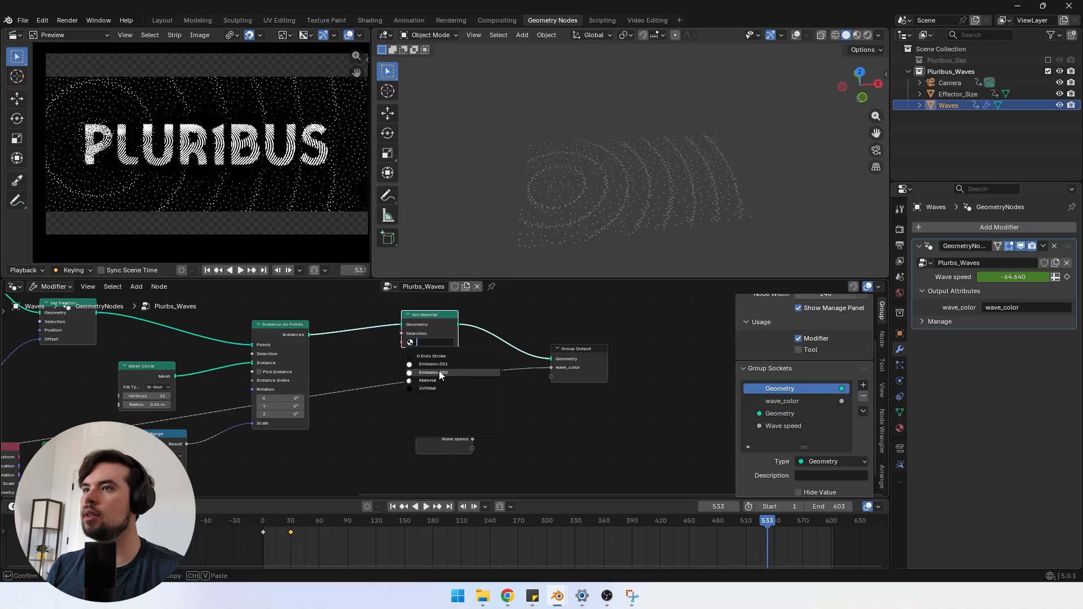
pyautogui.click(440, 373)
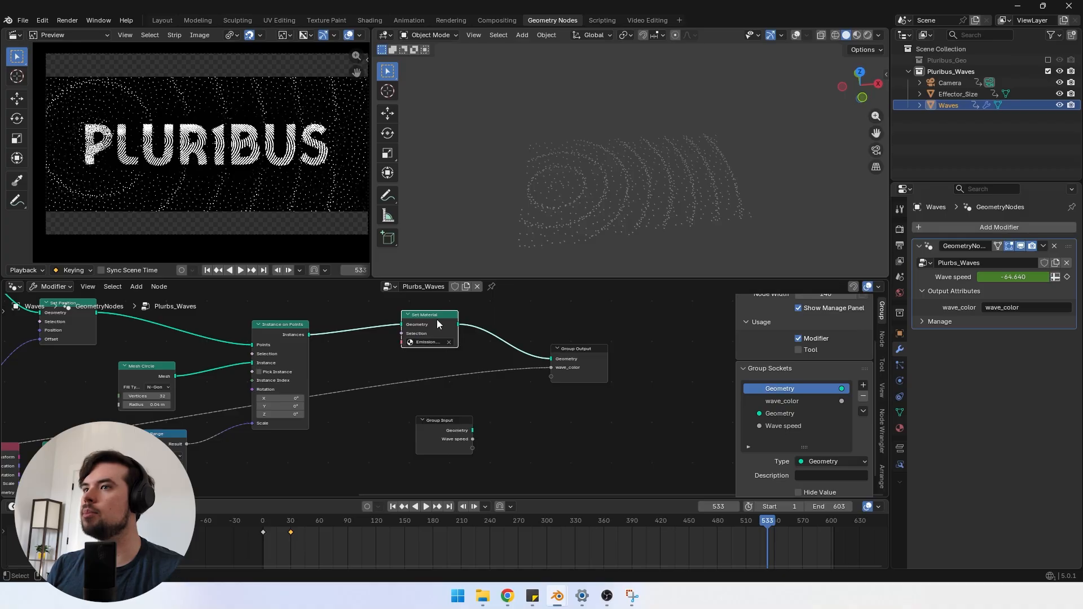
pyautogui.moveTo(439, 318); pyautogui.dragTo(438, 329)
pyautogui.click(447, 421)
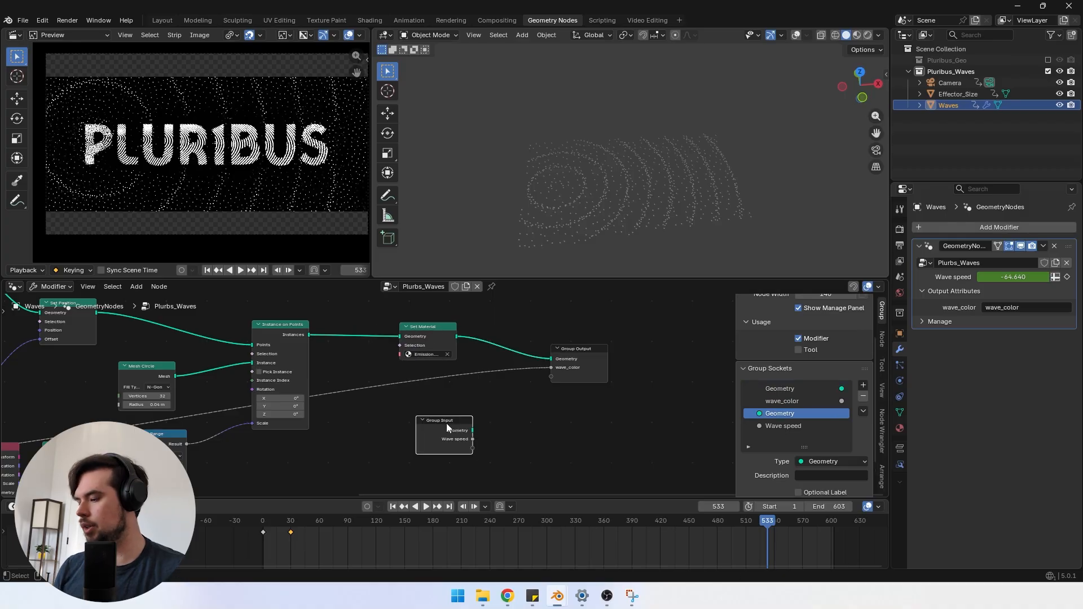
# Step: In the Emission.002 shader, add an Attribute node reading wave_color and feed its Color into the Emission's Color
pyautogui.click(14, 286)
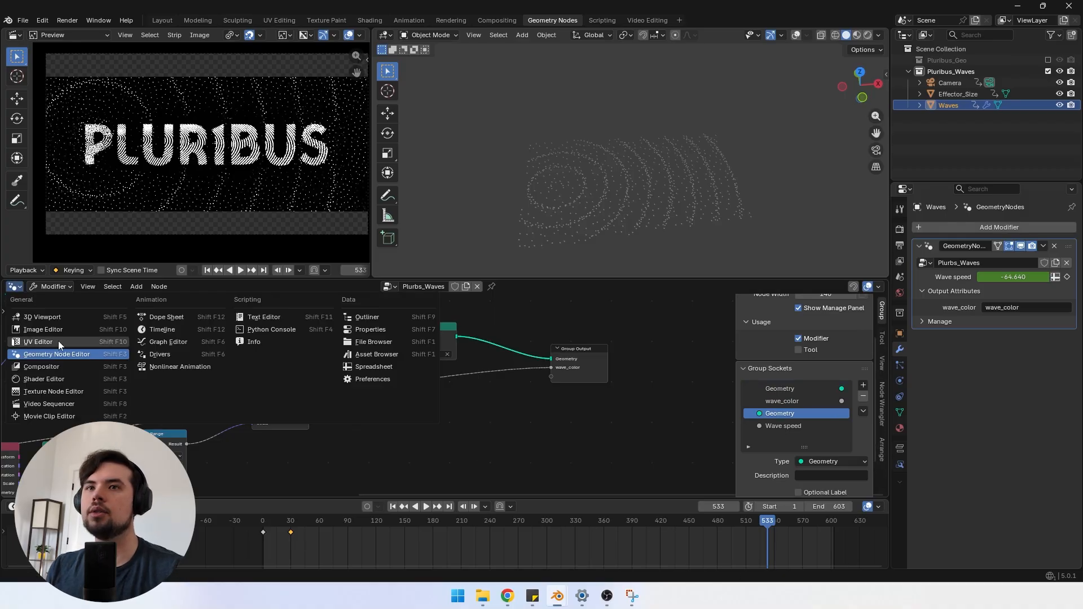
pyautogui.click(67, 379)
pyautogui.moveTo(364, 379); pyautogui.dragTo(271, 375)
pyautogui.write('attr')
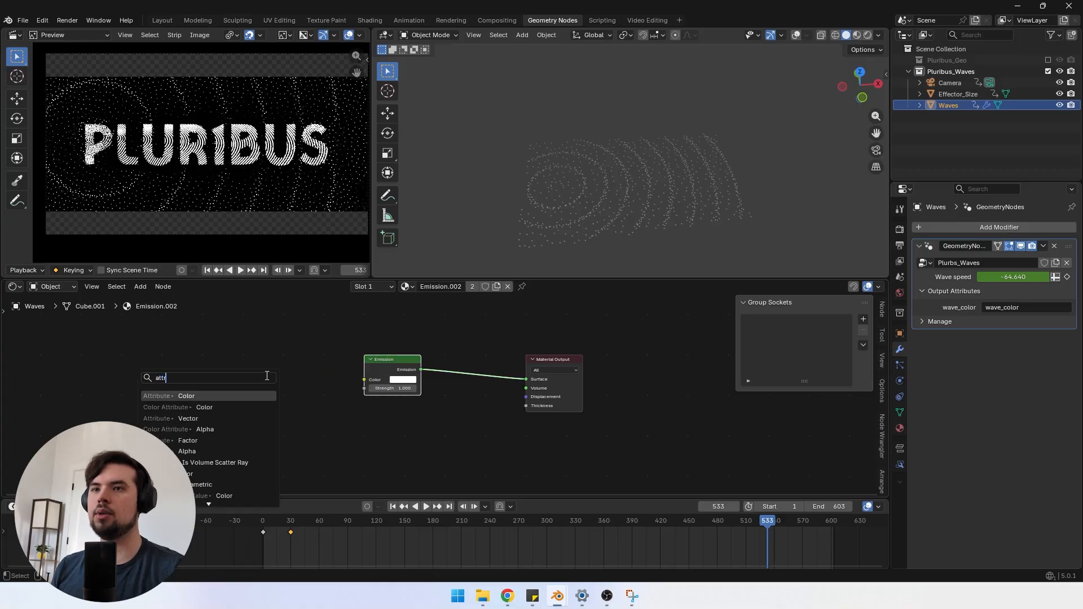
pyautogui.click(226, 398)
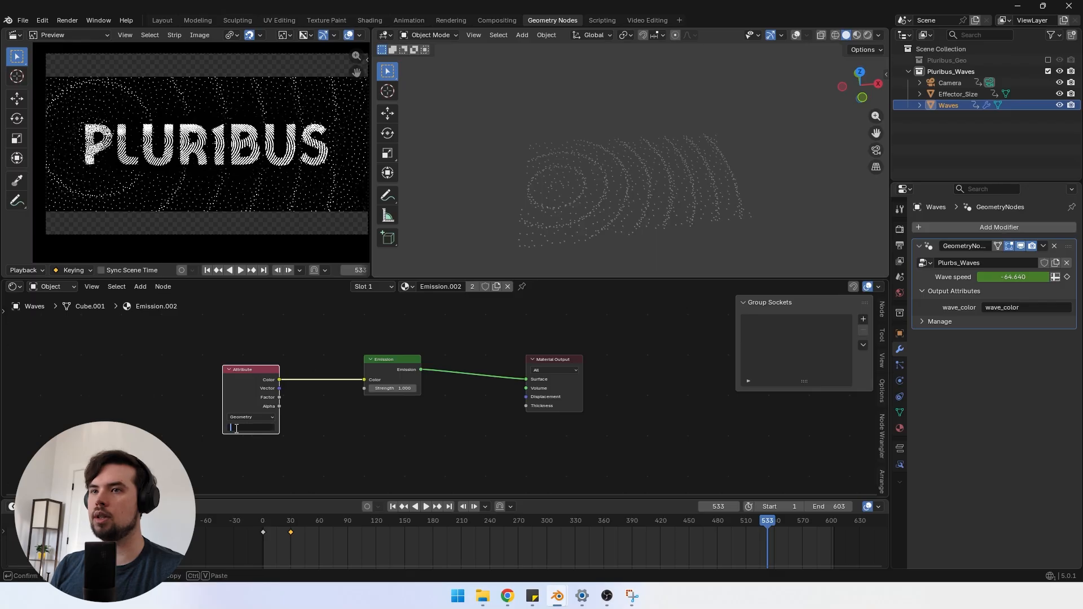
pyautogui.write('wave_co')
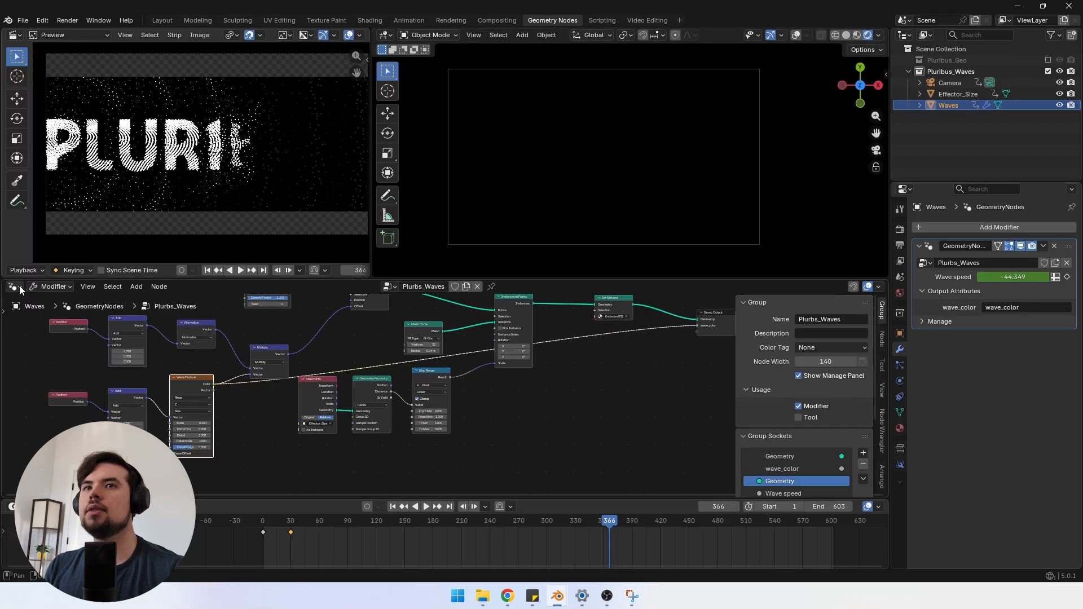
# Step: Return to the Emission.002 shader and check how the wave_color Attribute node connects to the Emission
pyautogui.click(17, 287)
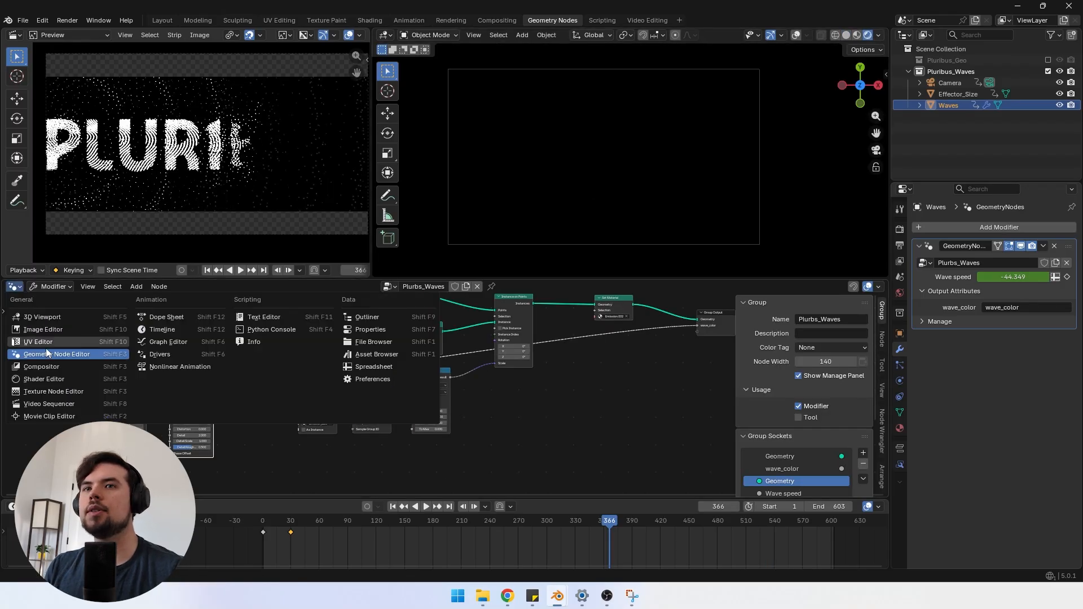
pyautogui.click(65, 380)
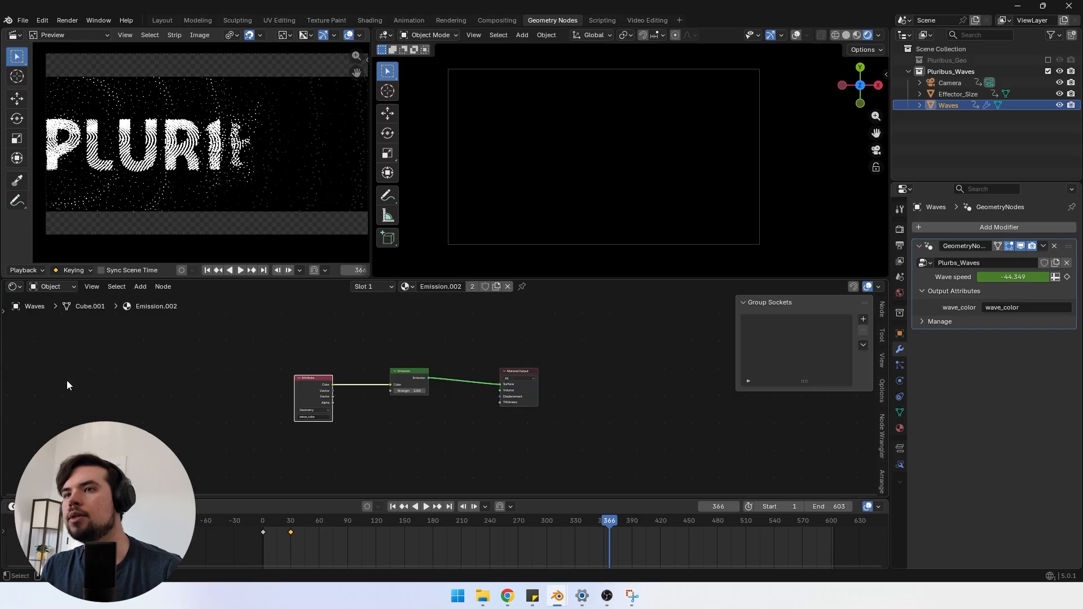
pyautogui.scroll(4, 361, 408)
pyautogui.scroll(2, 363, 413)
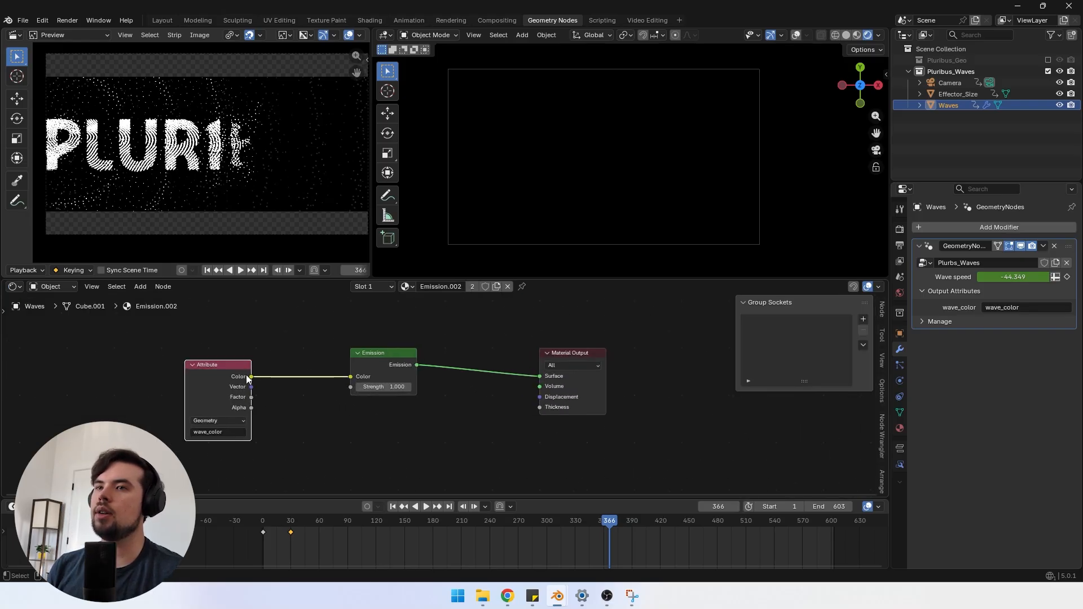
pyautogui.moveTo(234, 380); pyautogui.dragTo(252, 375)
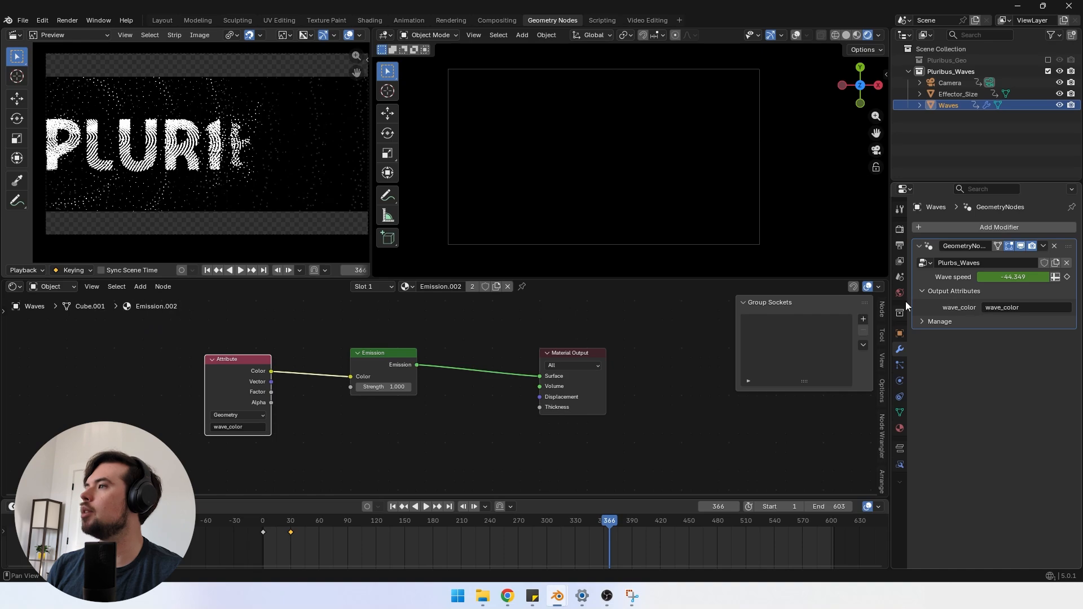
# Step: In Plurbs_Waves, change the wave_color output socket's type to Color, then unlink it and set its colour to white
pyautogui.click(13, 287)
pyautogui.click(51, 364)
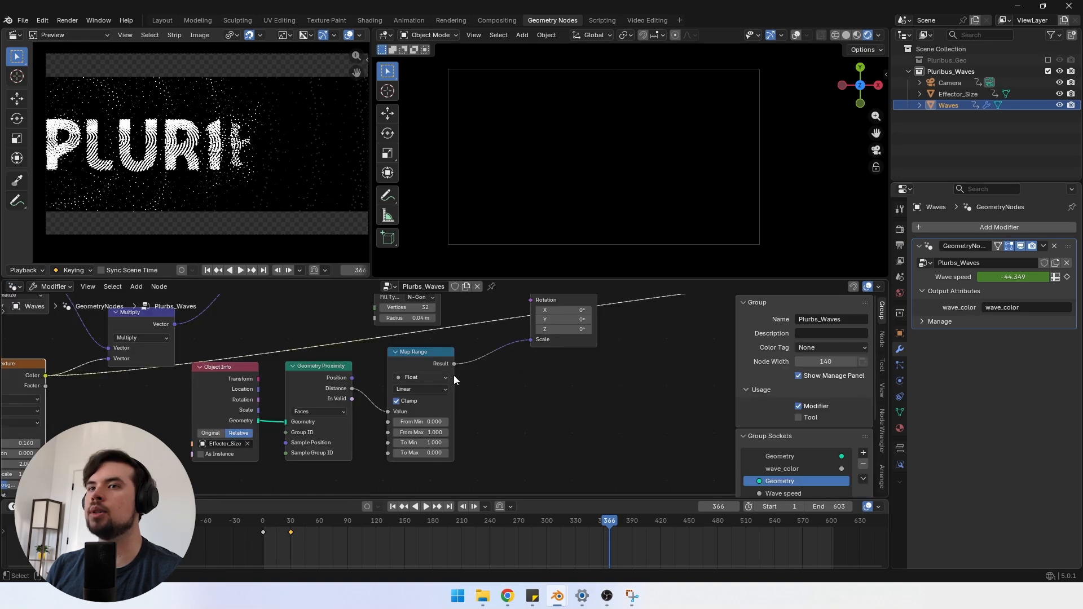
pyautogui.moveTo(536, 395); pyautogui.dragTo(188, 457, button='middle')
pyautogui.scroll(-2, 475, 396)
pyautogui.scroll(3, 475, 396)
pyautogui.click(570, 345)
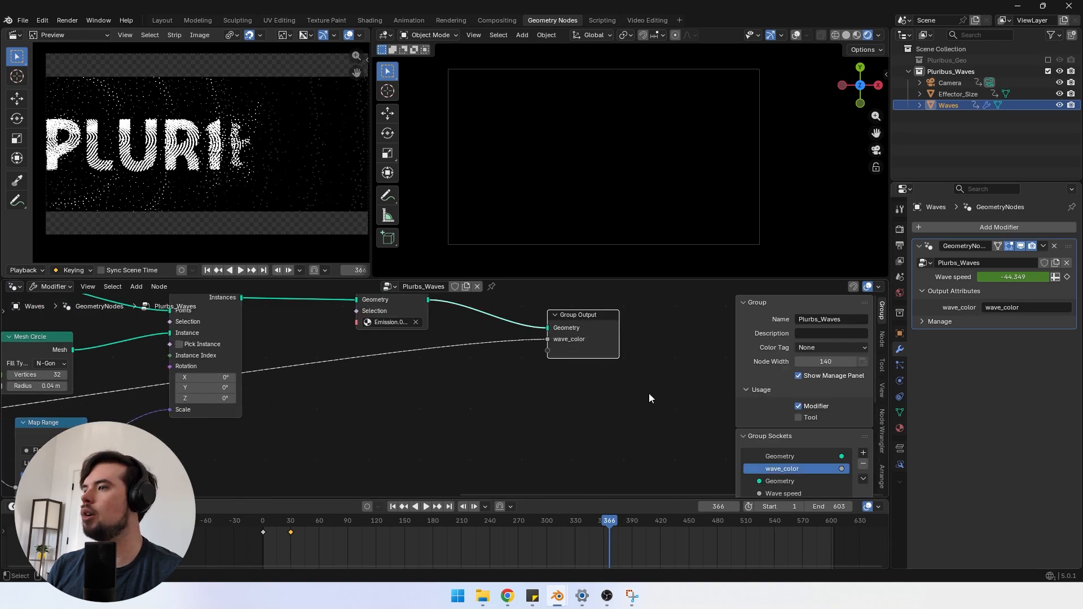
pyautogui.scroll(-5, 777, 456)
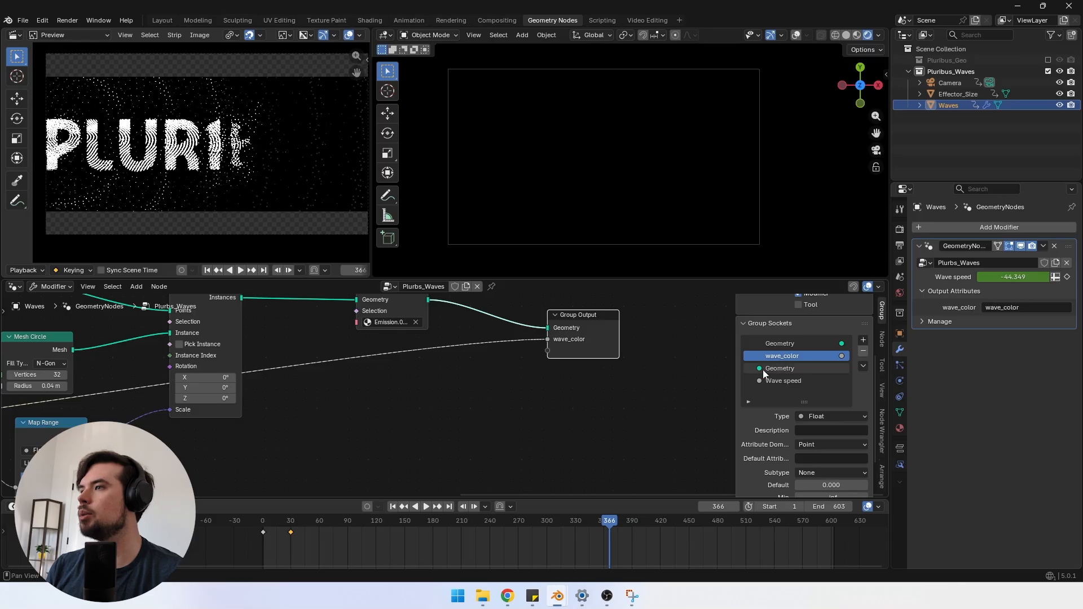
pyautogui.click(811, 417)
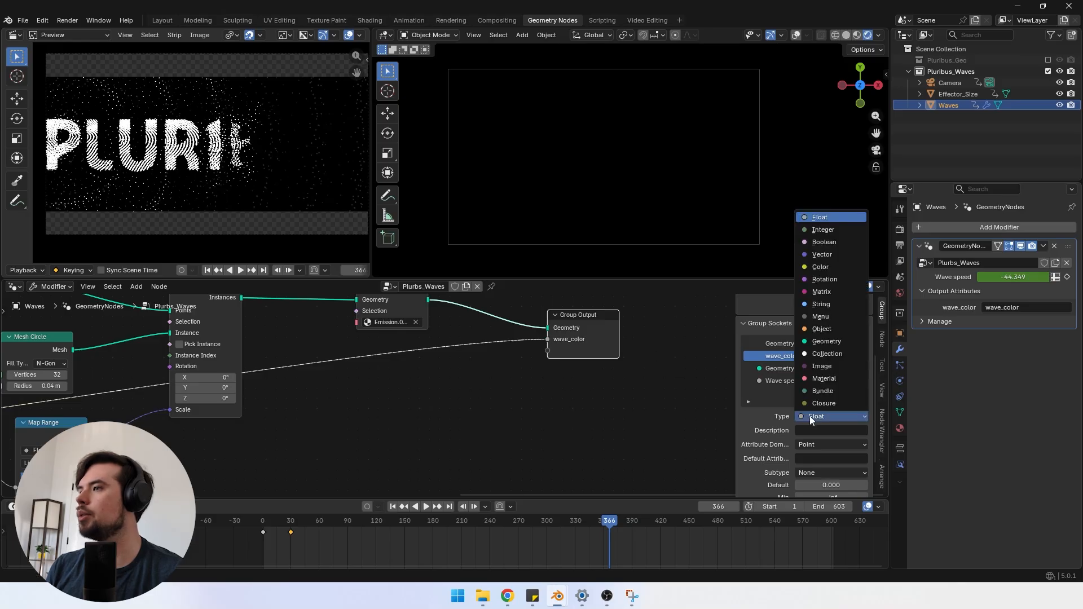
pyautogui.click(820, 266)
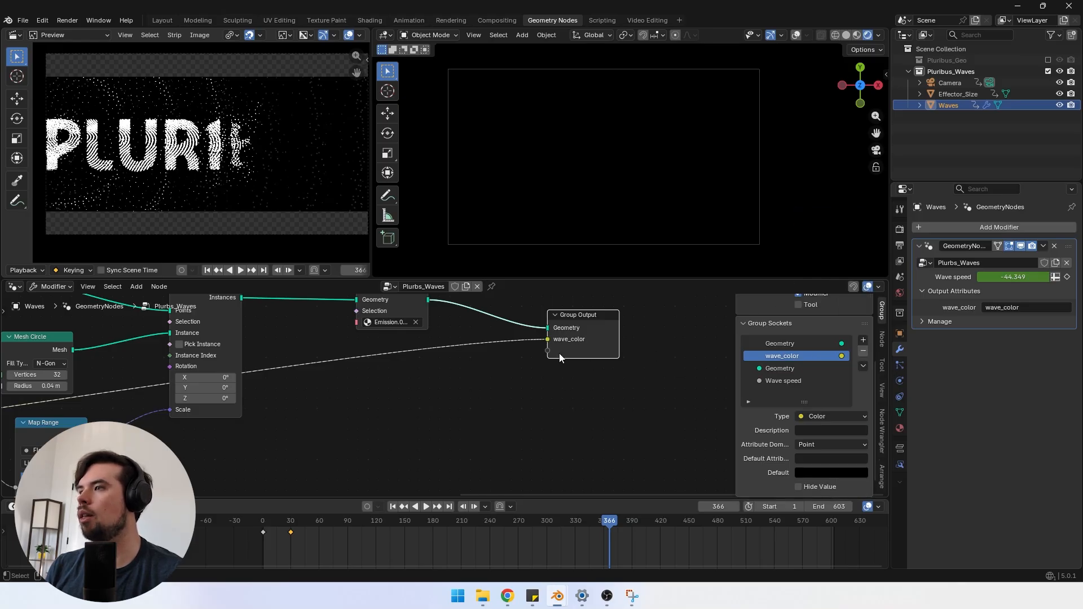
pyautogui.moveTo(574, 345); pyautogui.dragTo(574, 350)
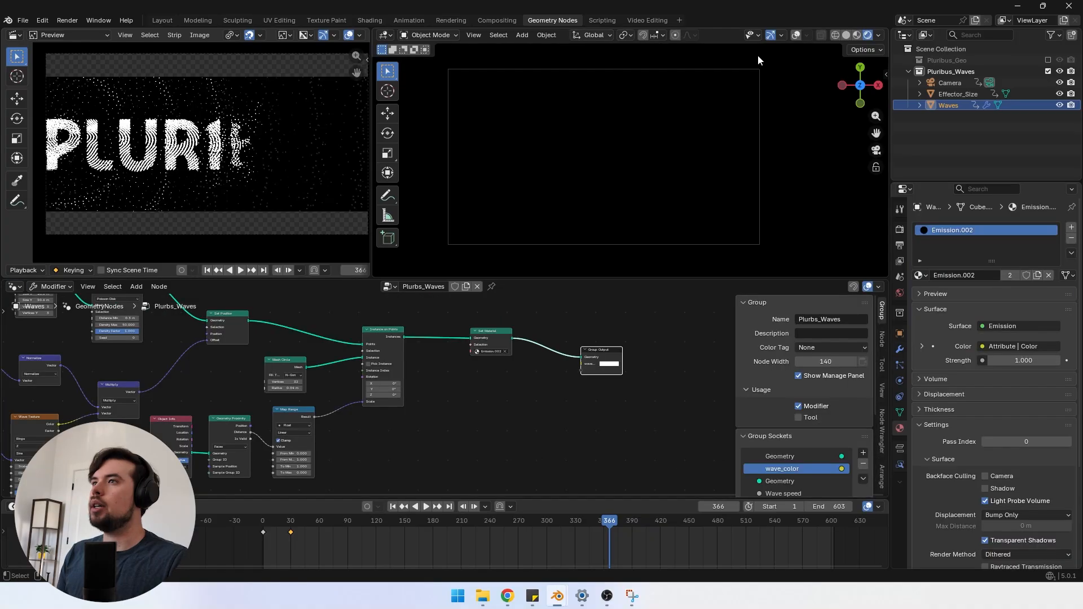
pyautogui.scroll(2, 564, 406)
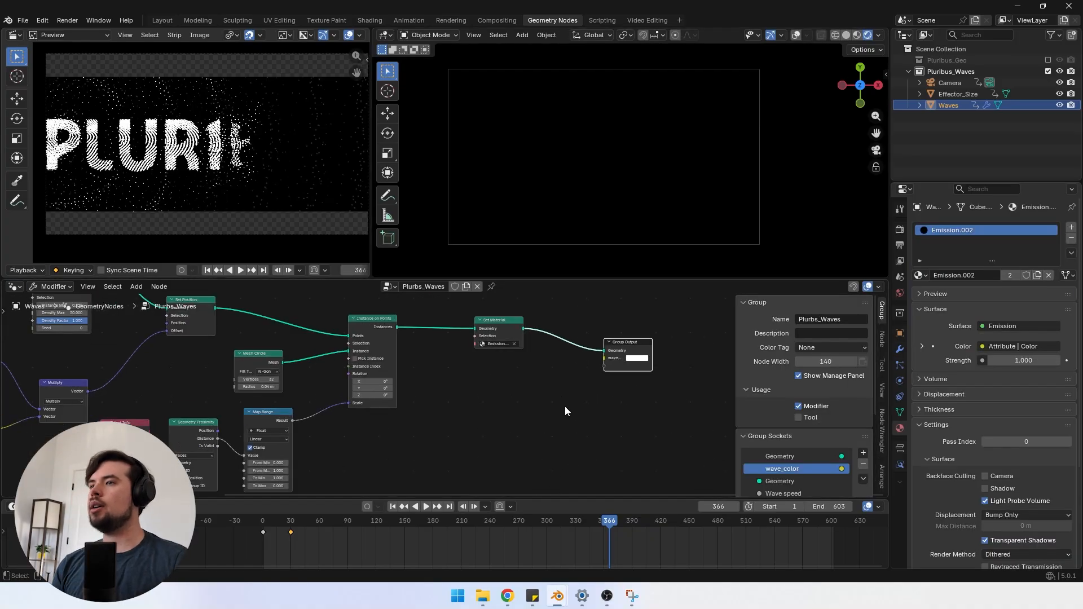
# Step: Insert a Realize Instances node between Instance on Points and Set Material, spacing the output nodes to make room
pyautogui.moveTo(513, 325); pyautogui.dragTo(544, 342)
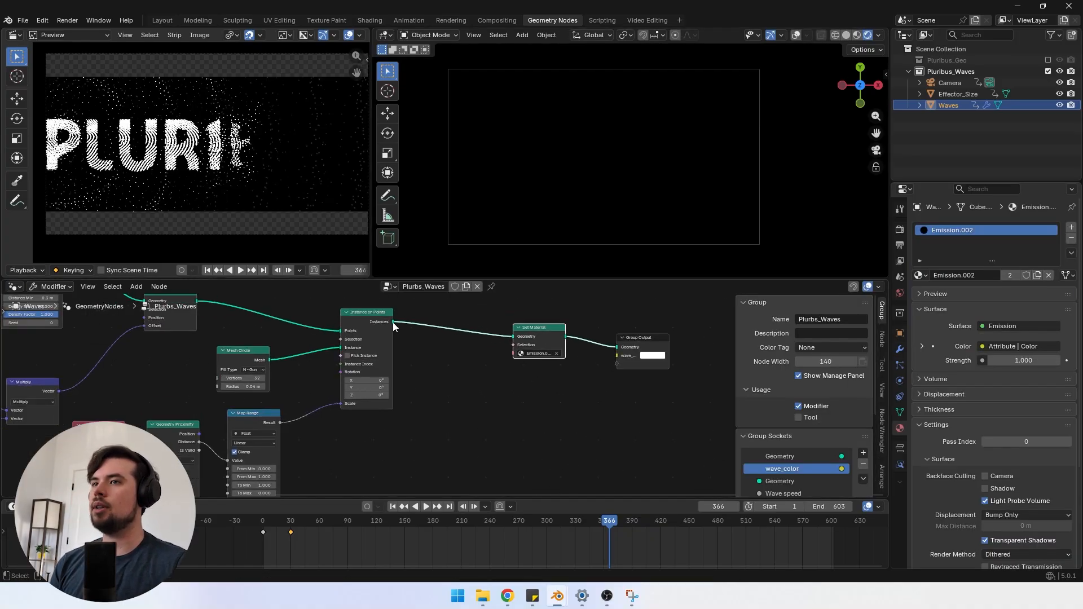
pyautogui.moveTo(393, 322); pyautogui.dragTo(422, 341)
pyautogui.write('realiz')
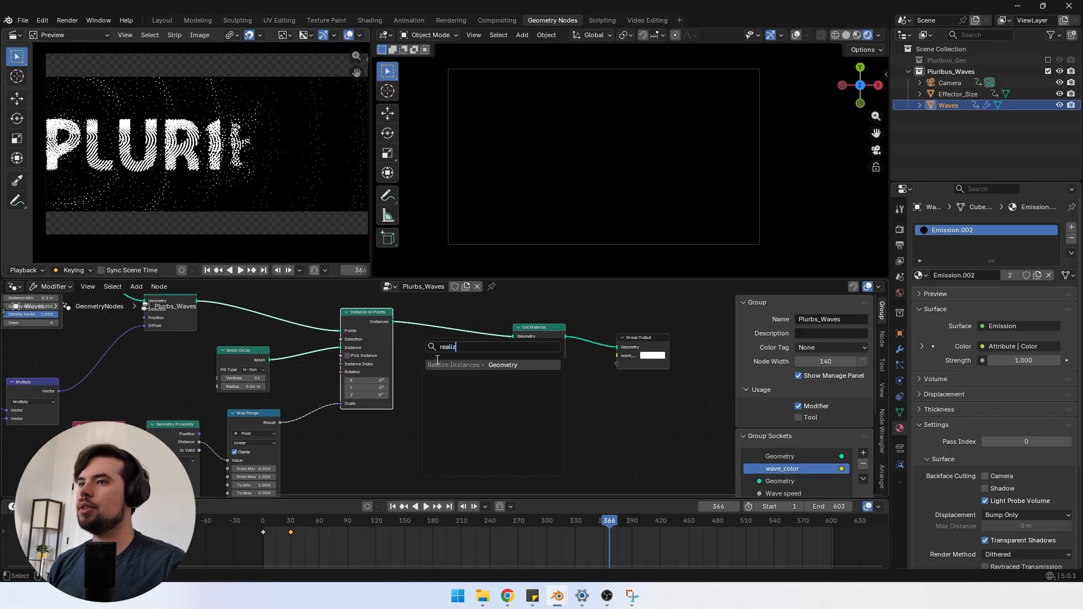
pyautogui.press('Return')
pyautogui.click(457, 355)
pyautogui.moveTo(687, 404); pyautogui.dragTo(561, 336)
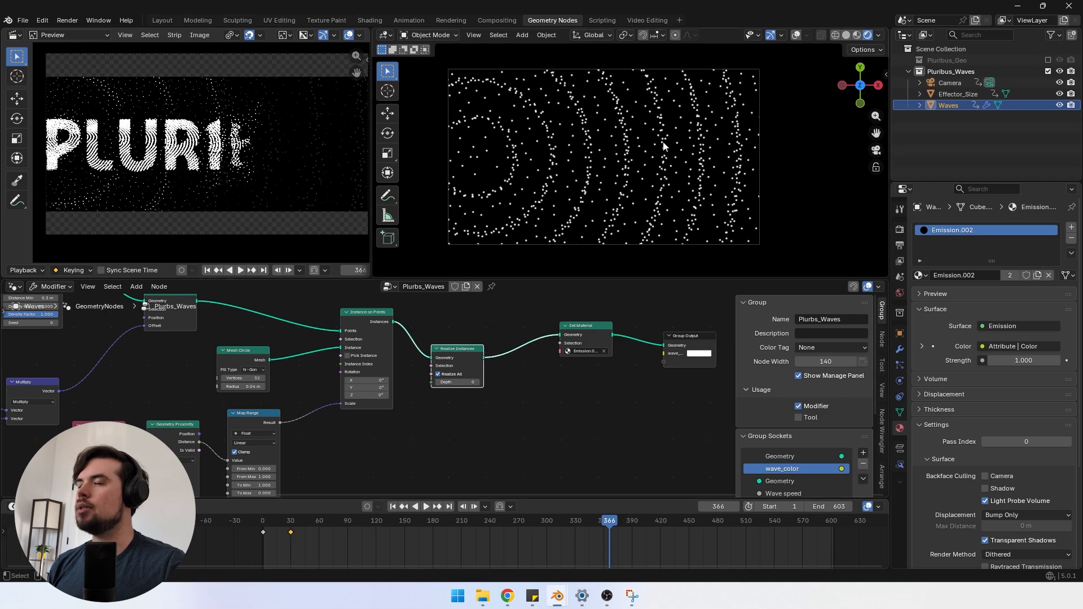
# Step: Connect the Wave Texture's Color output to the wave_color input on the Group Output
pyautogui.scroll(3, 658, 146)
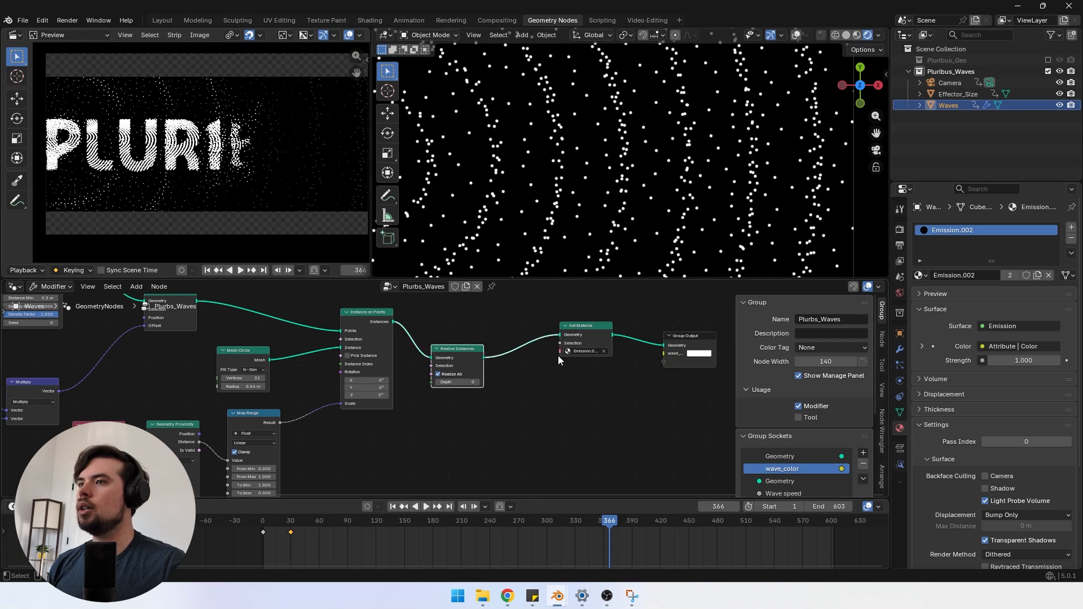
pyautogui.scroll(-4, 639, 154)
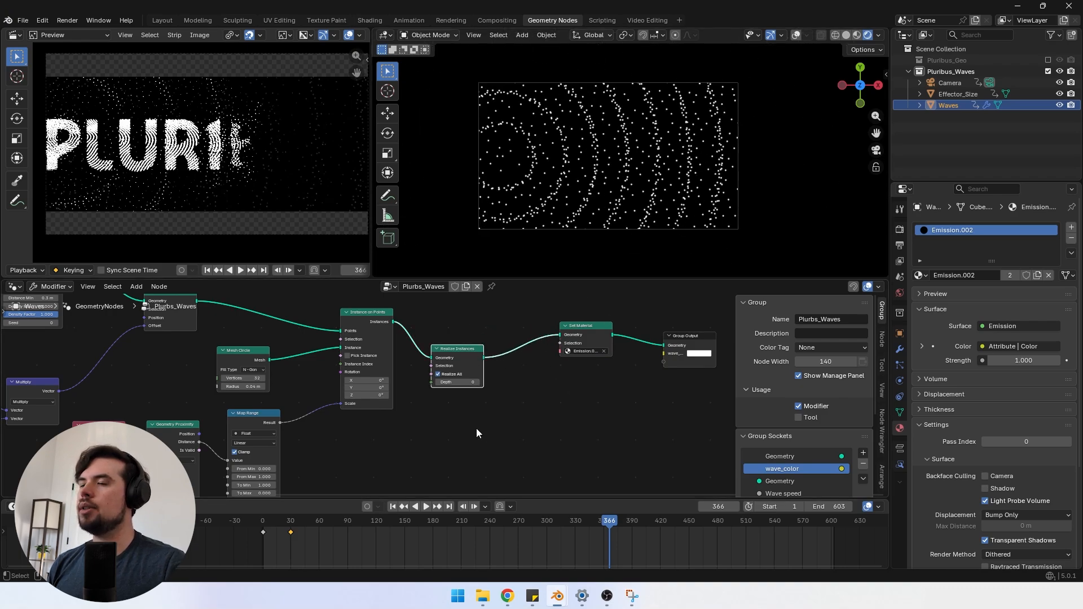
pyautogui.scroll(-5, 476, 432)
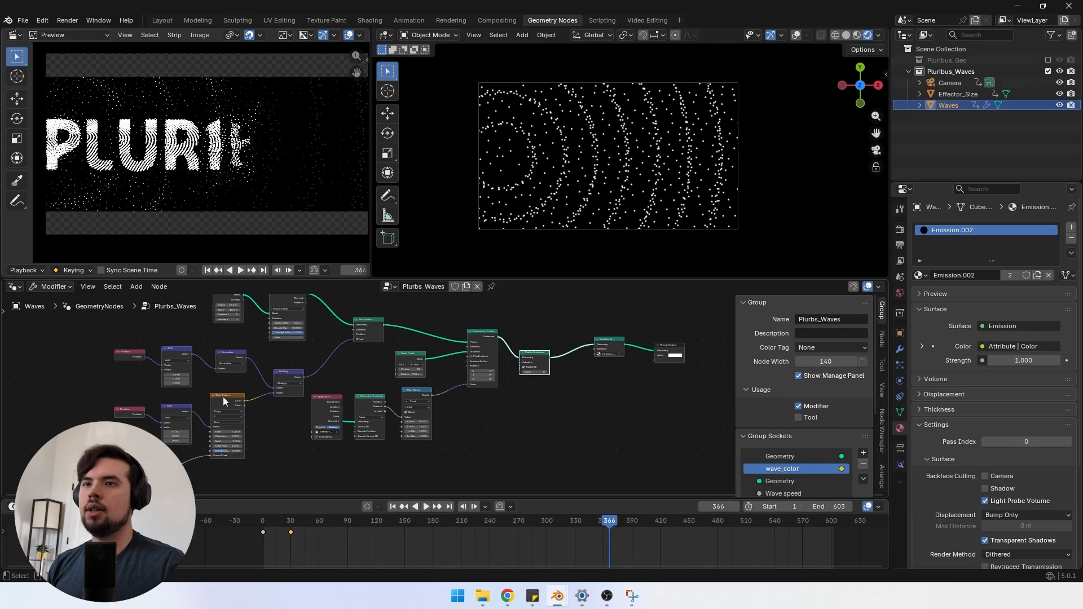
pyautogui.moveTo(245, 401); pyautogui.dragTo(654, 356)
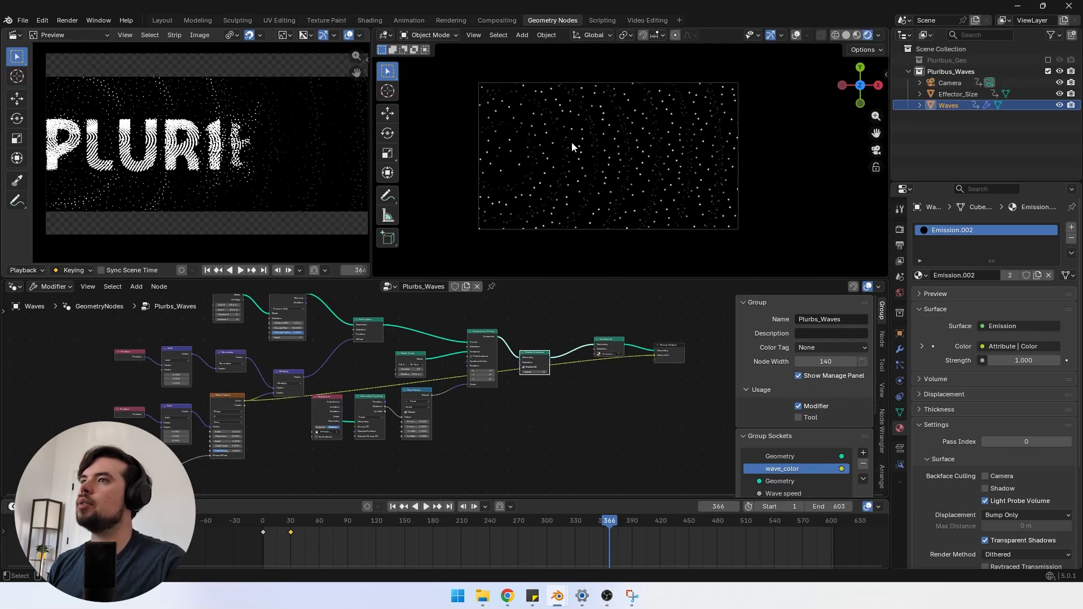
# Step: Compare how bright and dark points follow the wave bands in the rendered scene and in the PLURIBUS reference
pyautogui.scroll(2, 571, 141)
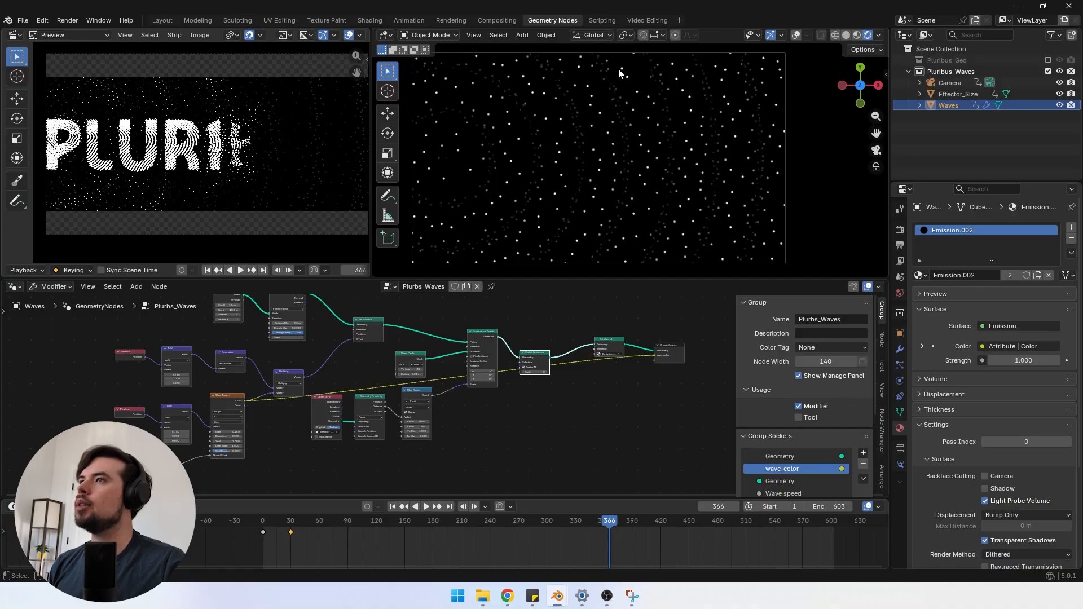
pyautogui.scroll(4, 225, 185)
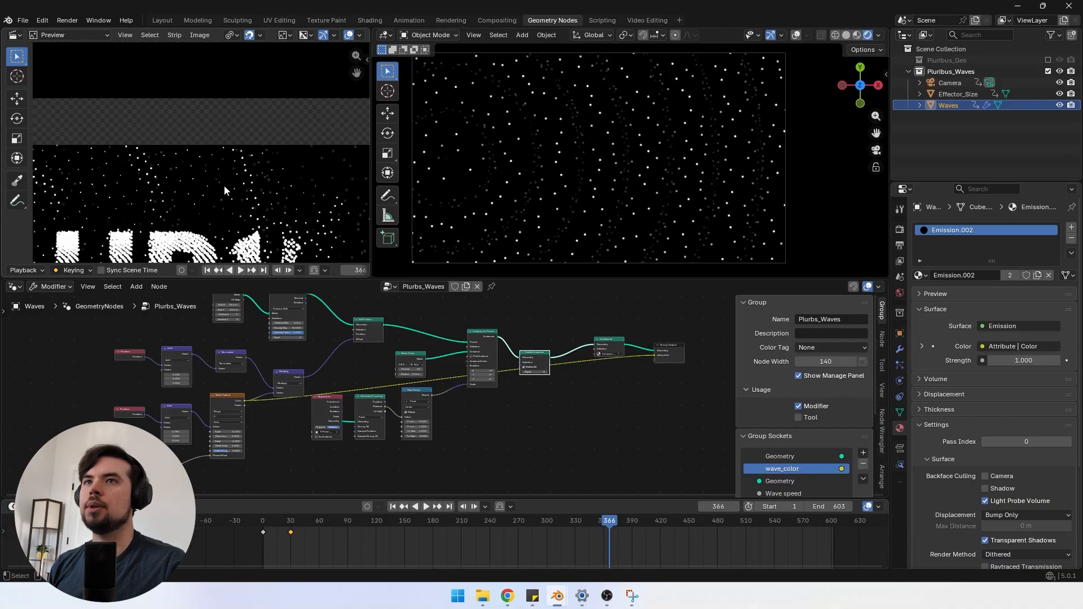
pyautogui.moveTo(227, 226); pyautogui.dragTo(298, 108, button='middle')
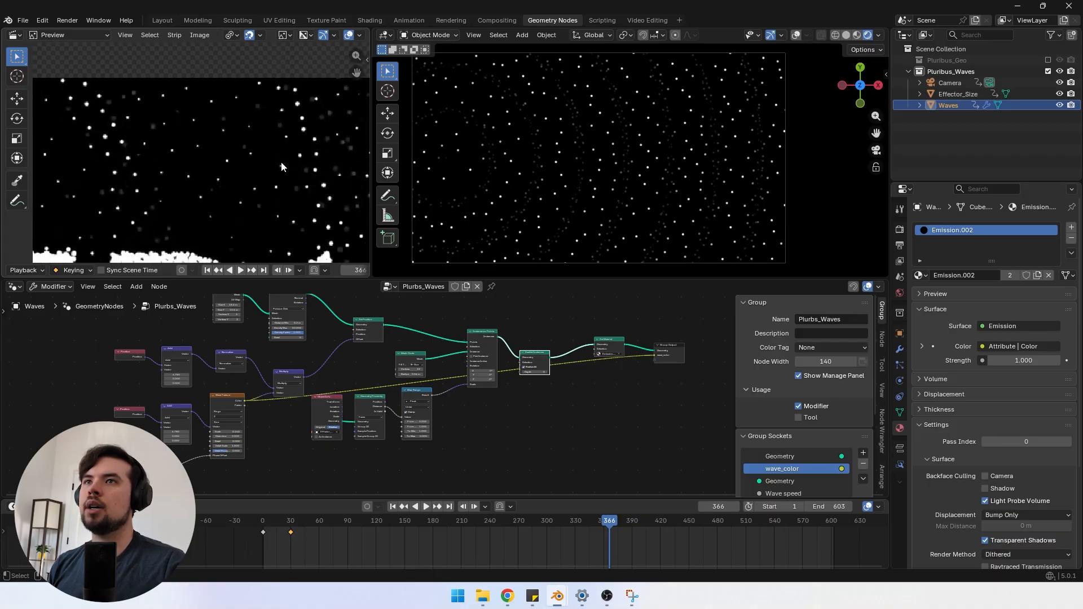
pyautogui.scroll(1, 258, 102)
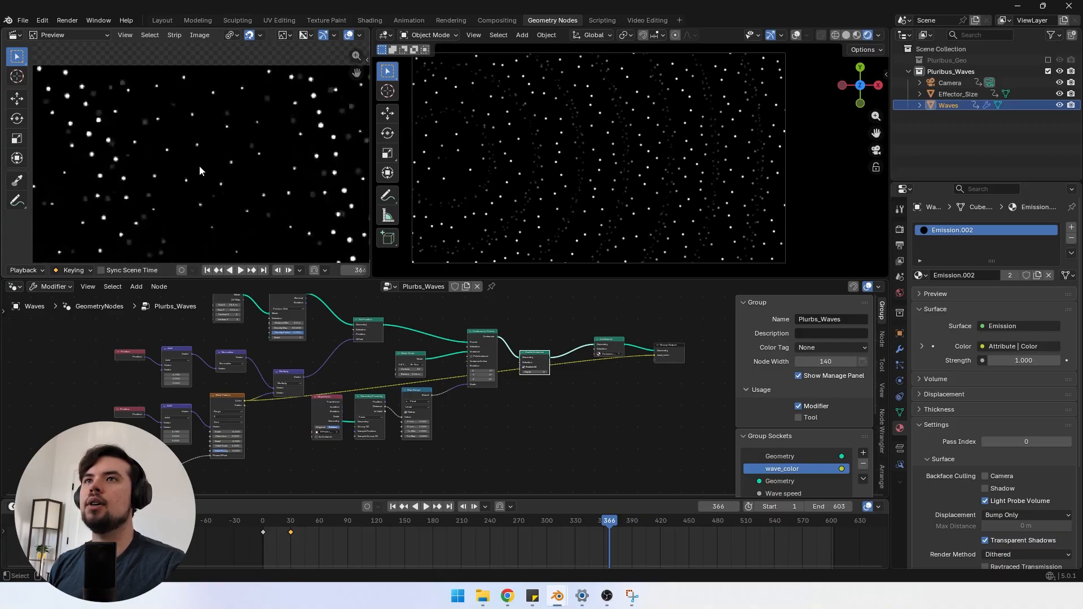
pyautogui.scroll(-3, 199, 181)
pyautogui.scroll(3, 186, 152)
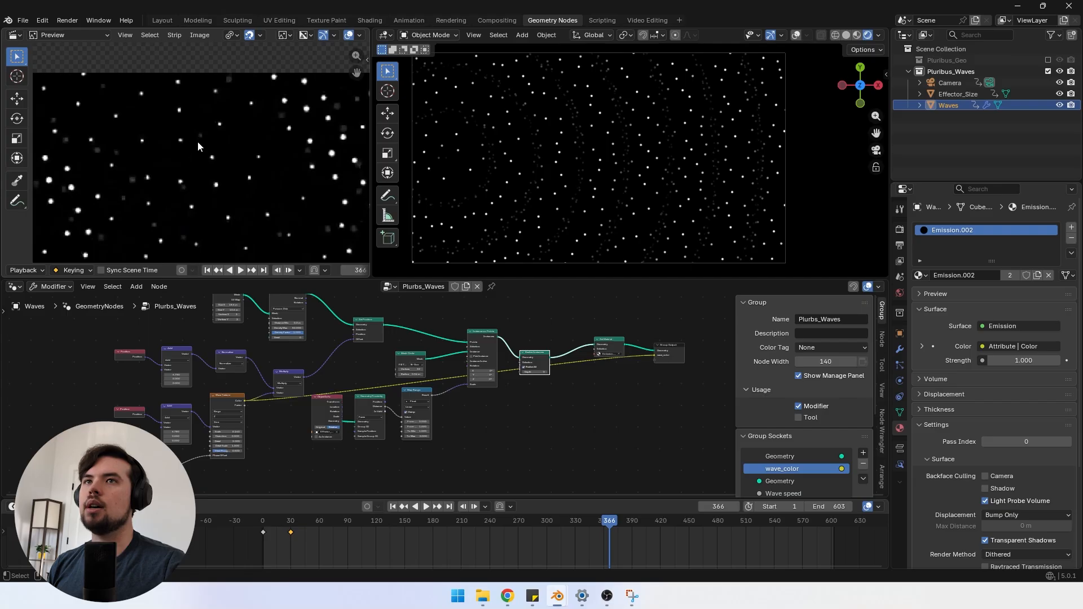
pyautogui.moveTo(198, 141); pyautogui.dragTo(141, 161, button='middle')
pyautogui.scroll(-1, 249, 168)
pyautogui.moveTo(253, 168); pyautogui.dragTo(157, 144, button='middle')
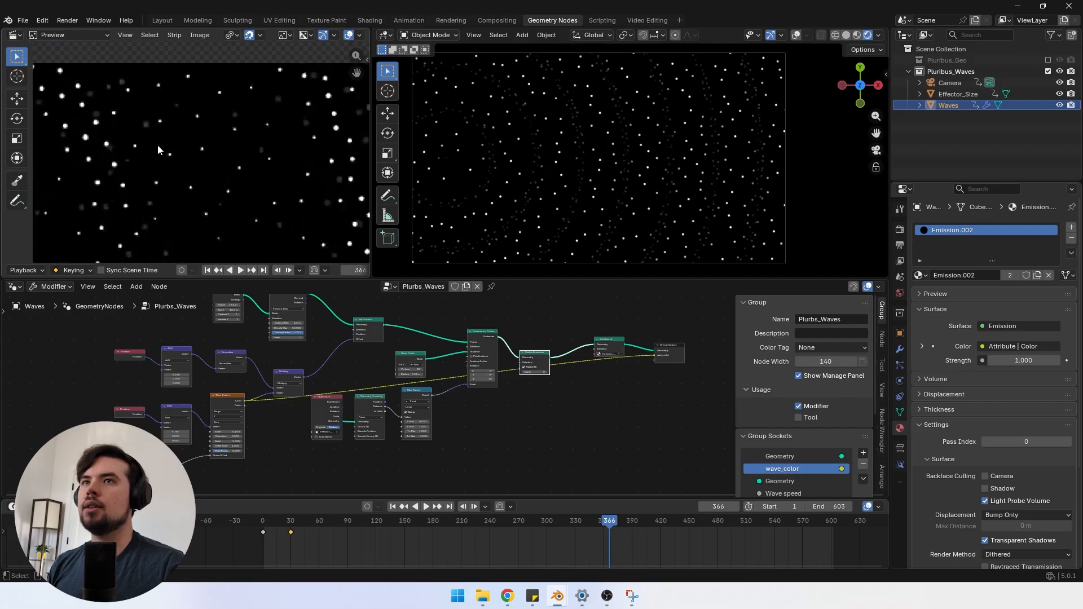
pyautogui.scroll(1, 219, 142)
pyautogui.moveTo(224, 147); pyautogui.dragTo(200, 151, button='middle')
pyautogui.scroll(-1, 241, 209)
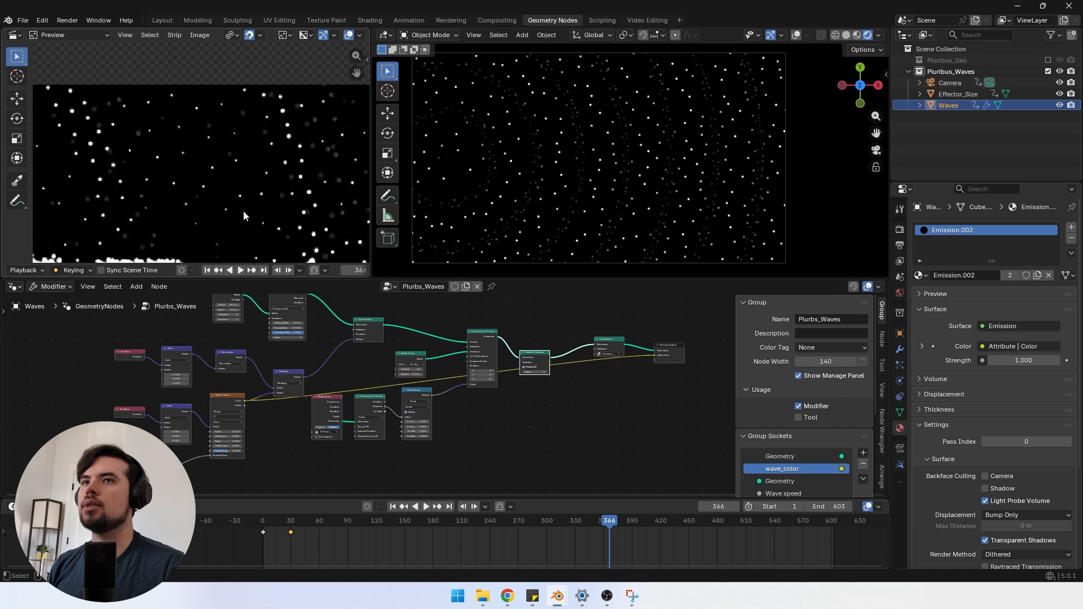
pyautogui.moveTo(316, 197); pyautogui.dragTo(209, 196, button='middle')
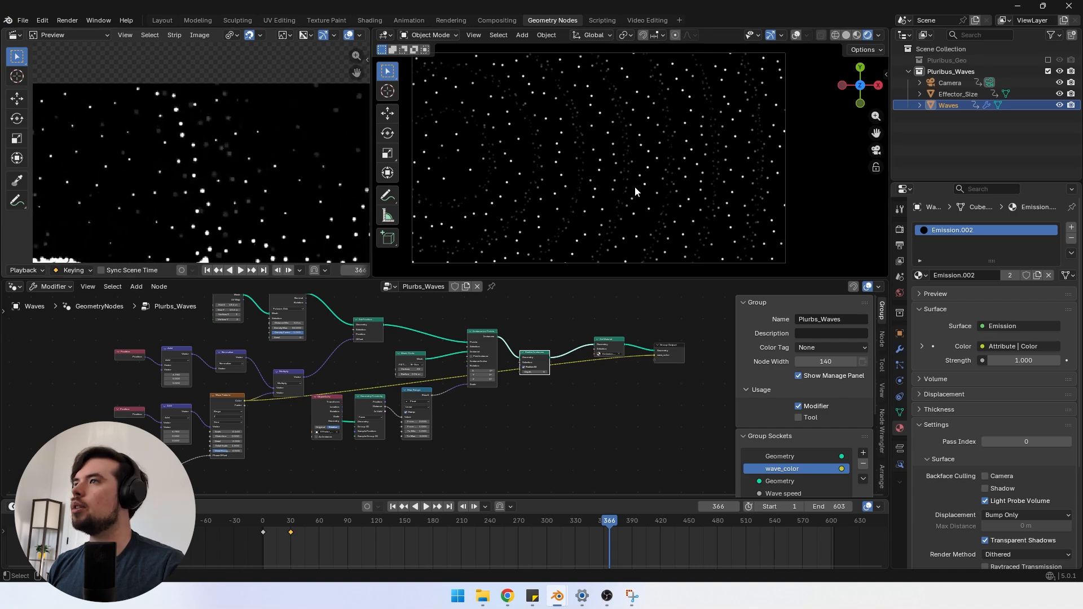
# Step: Duplicate the Position, Add, Wave Texture and Group Input nodes and place the copies below the originals
pyautogui.moveTo(394, 471); pyautogui.dragTo(217, 340)
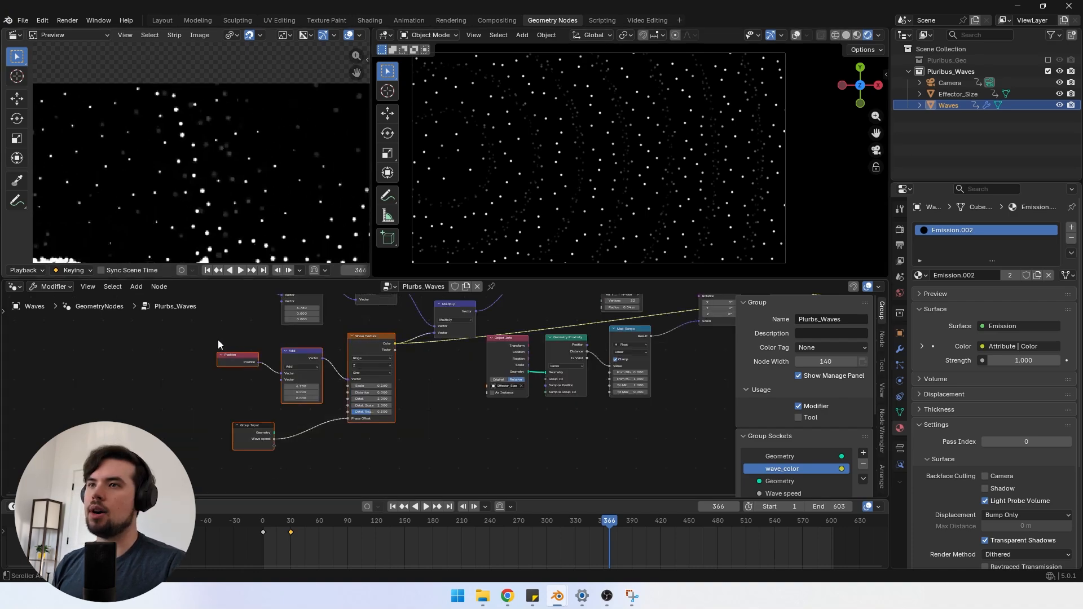
pyautogui.moveTo(301, 338); pyautogui.dragTo(301, 311, button='middle')
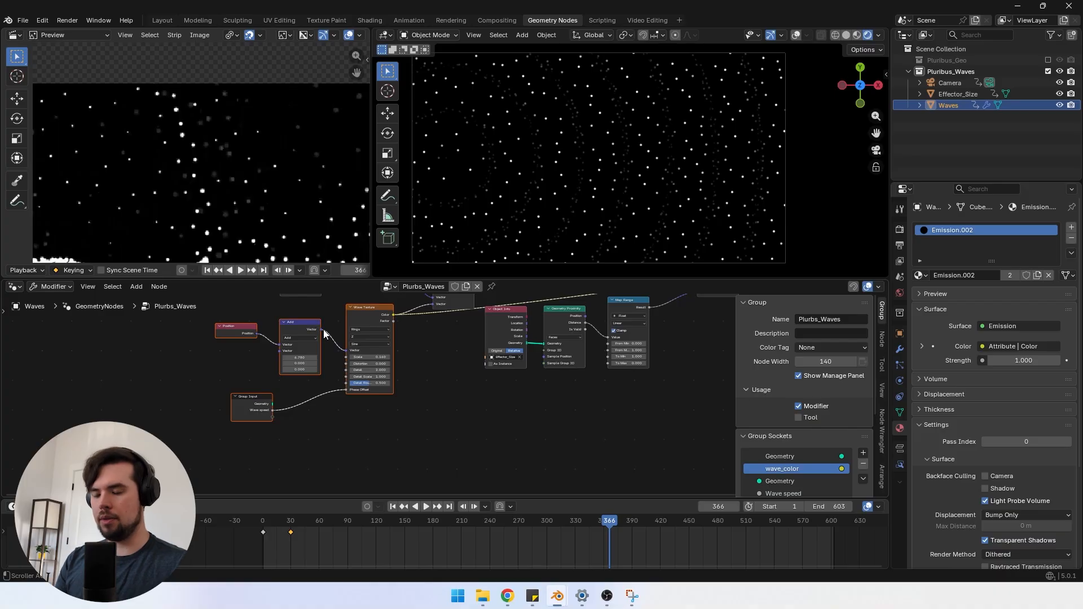
pyautogui.hotkey('shift', 'd')
pyautogui.click(355, 465)
# Step: Insert a Math Add node between Wave speed and the duplicated Wave Texture's Phase Offset
pyautogui.moveTo(355, 444); pyautogui.dragTo(363, 341, button='middle')
pyautogui.scroll(1, 350, 347)
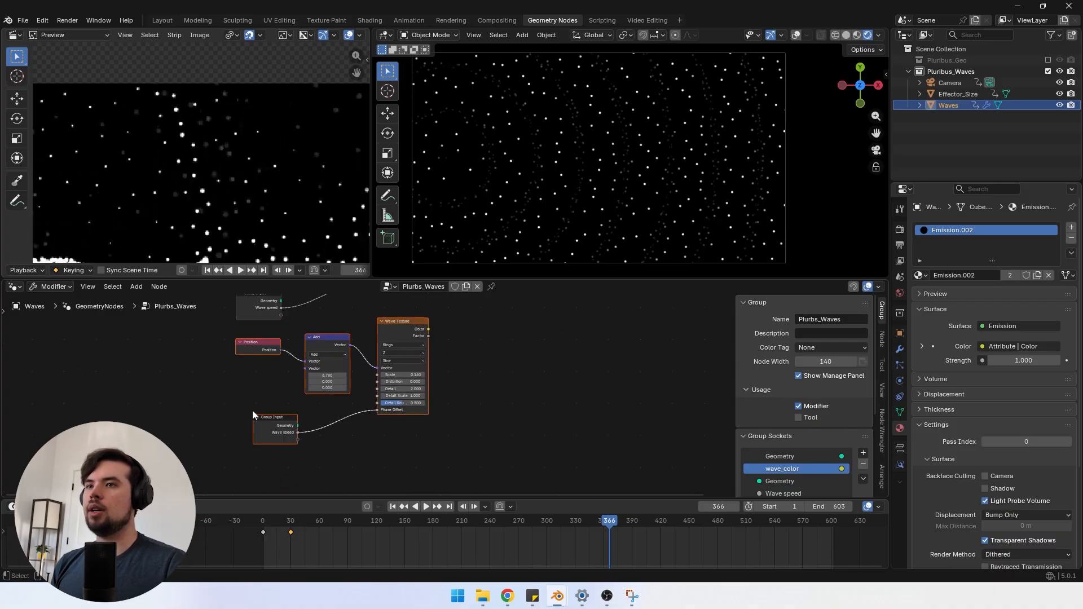
pyautogui.click(252, 411)
pyautogui.moveTo(265, 433); pyautogui.dragTo(216, 413)
pyautogui.moveTo(293, 432); pyautogui.dragTo(294, 434)
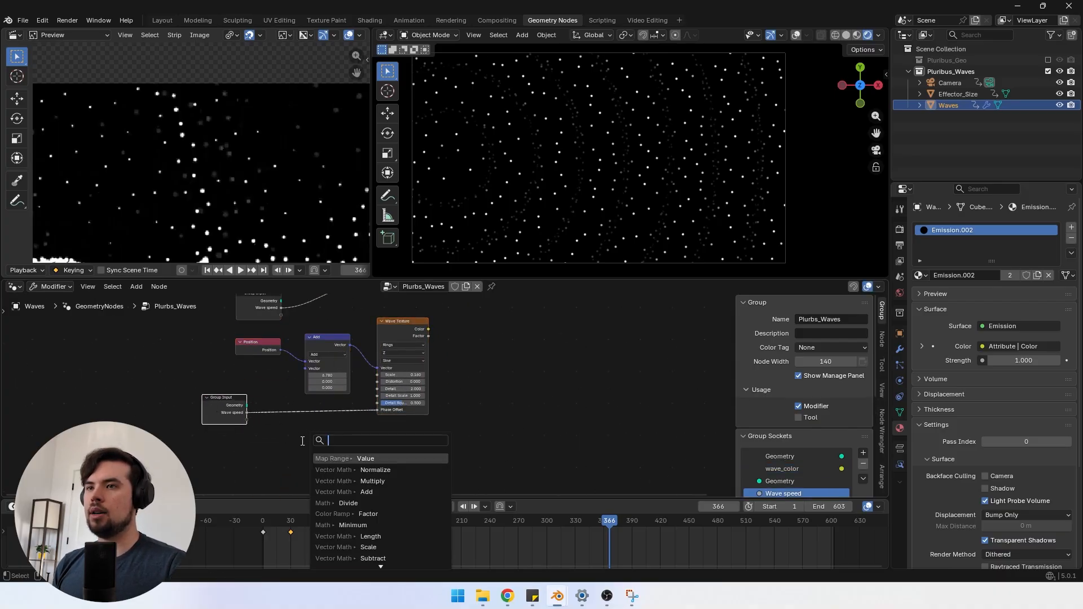
pyautogui.write('add')
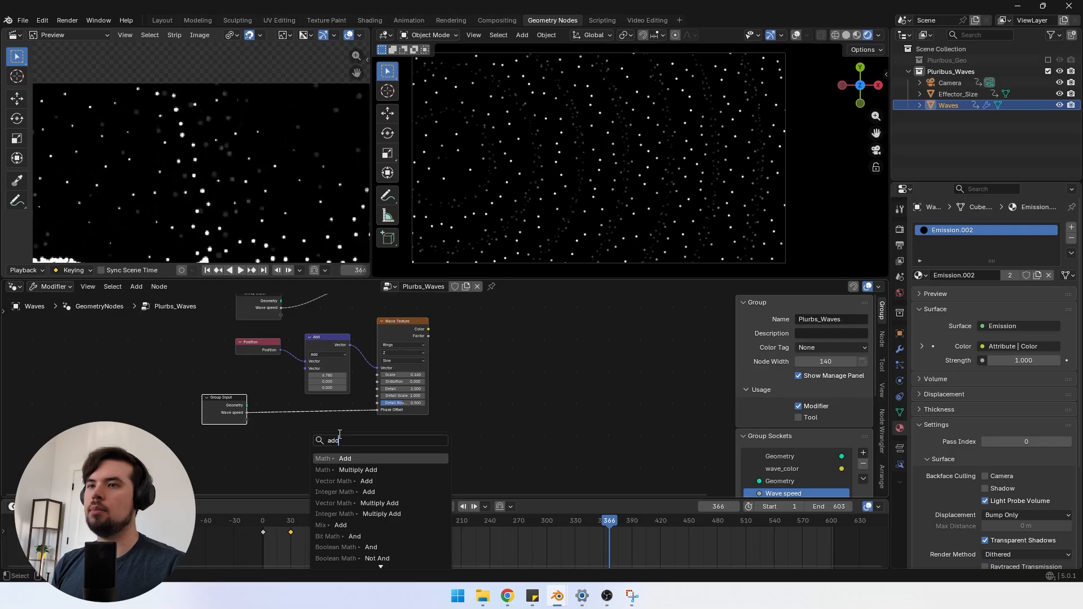
pyautogui.click(329, 457)
pyautogui.moveTo(350, 422); pyautogui.dragTo(377, 410)
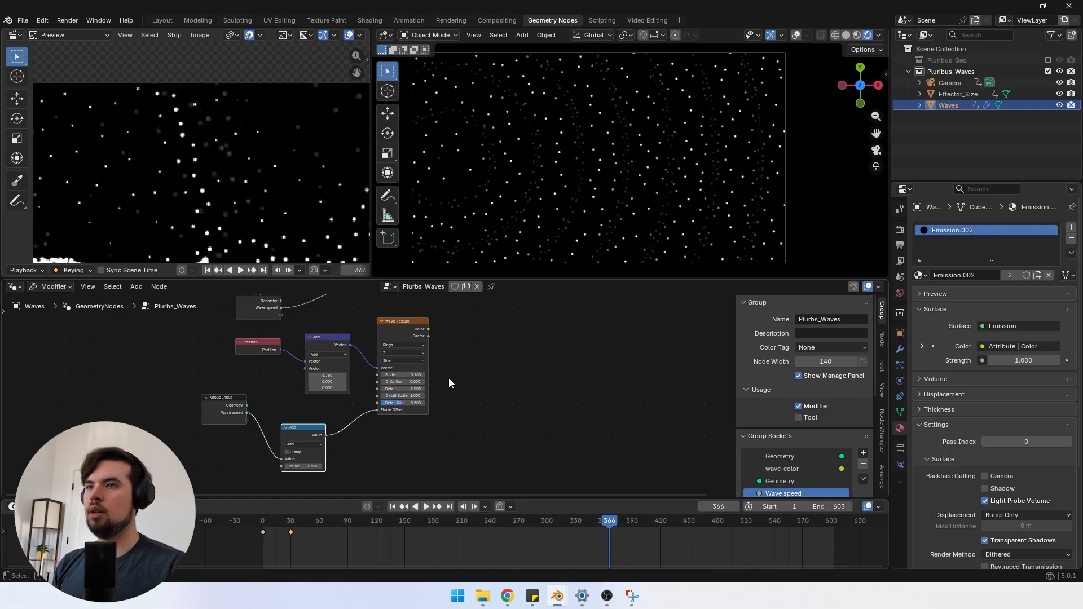
# Step: Connect the lower Wave Texture's Color output to the Group Output's wave_color input and reposition the texture's nodes
pyautogui.scroll(-5, 508, 345)
pyautogui.moveTo(508, 345); pyautogui.dragTo(274, 446, button='middle')
pyautogui.moveTo(219, 434); pyautogui.dragTo(615, 335)
pyautogui.moveTo(191, 460); pyautogui.dragTo(422, 403, button='middle')
pyautogui.scroll(4, 425, 408)
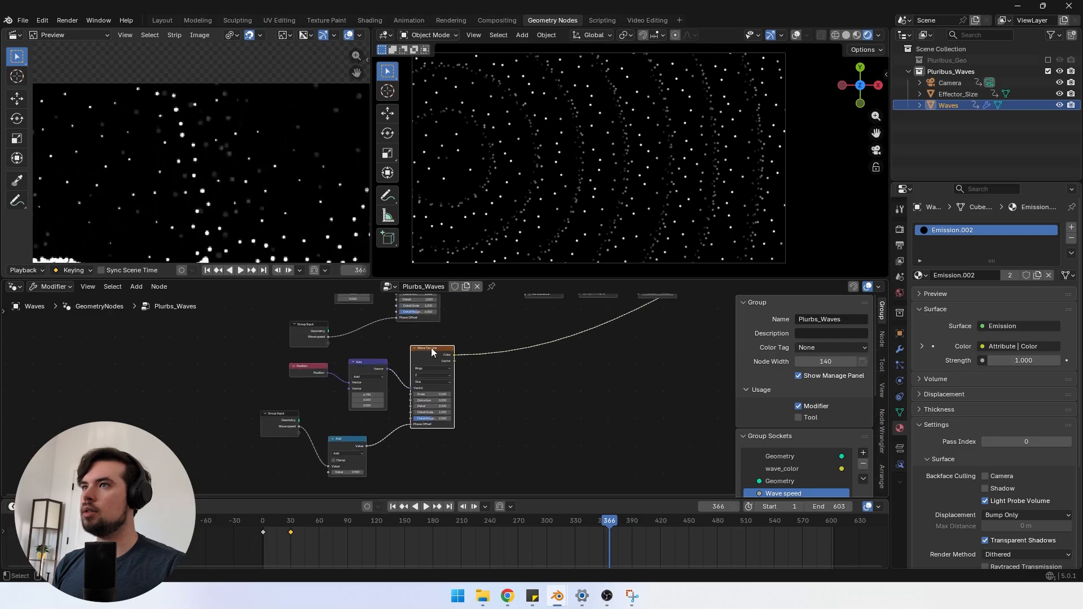
pyautogui.moveTo(356, 451); pyautogui.dragTo(384, 451)
pyautogui.scroll(-3, 458, 396)
pyautogui.moveTo(472, 391); pyautogui.dragTo(362, 451, button='middle')
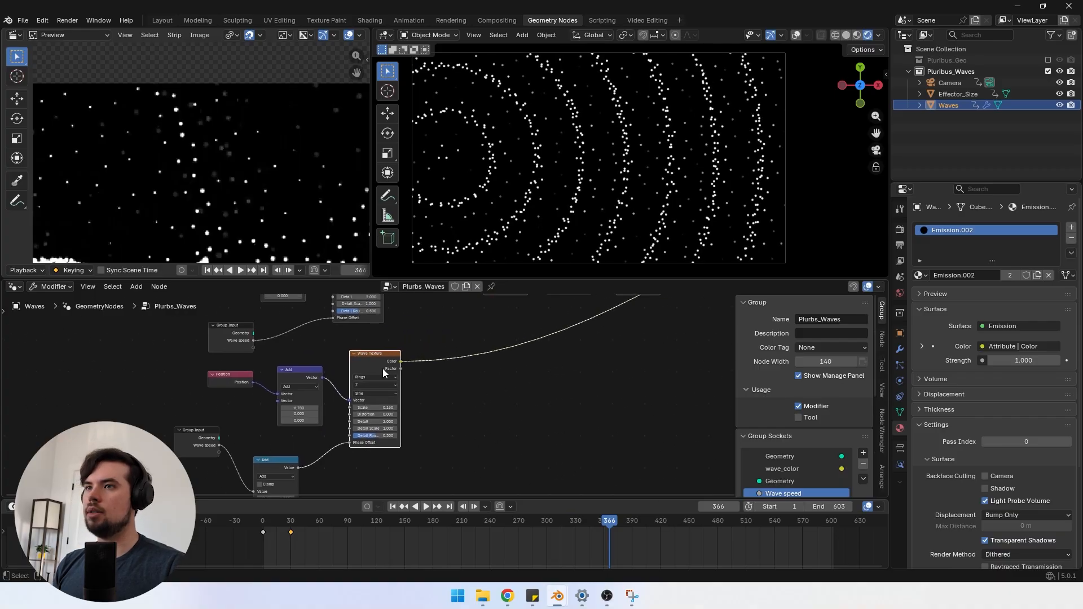
# Step: Insert a Color Ramp node between the lower Wave Texture's Color output and the Group Output
pyautogui.moveTo(401, 361); pyautogui.dragTo(484, 370)
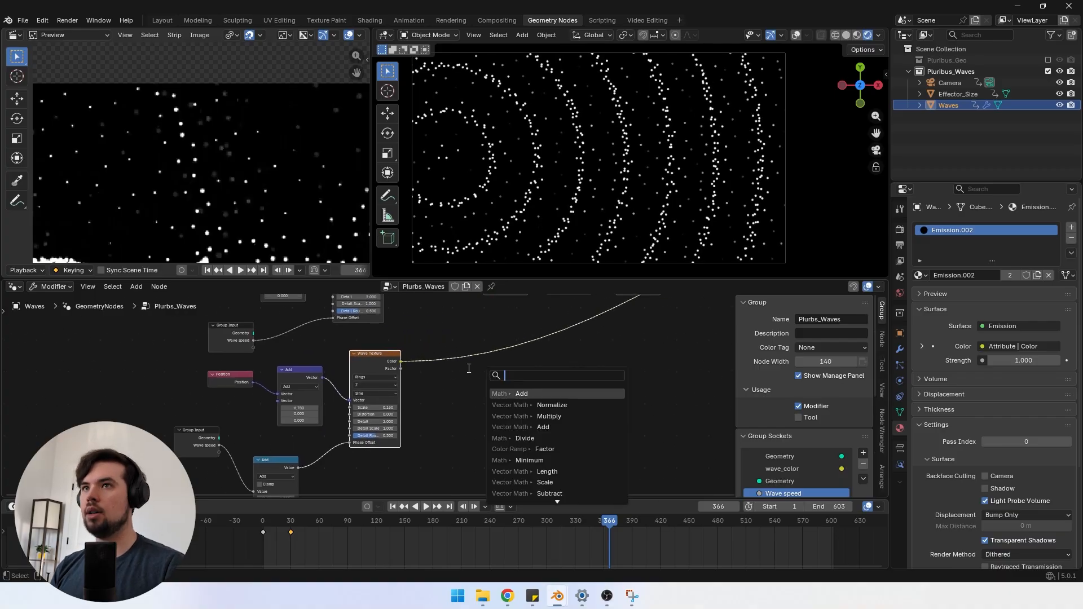
pyautogui.write('color ramp')
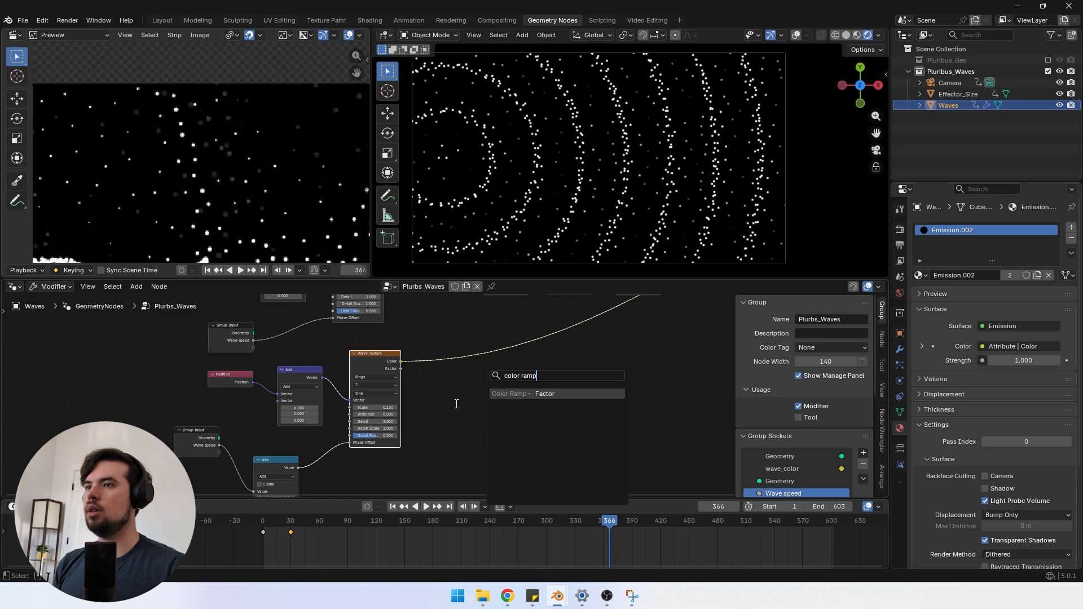
pyautogui.press('Return')
pyautogui.click(493, 373)
pyautogui.scroll(1, 475, 379)
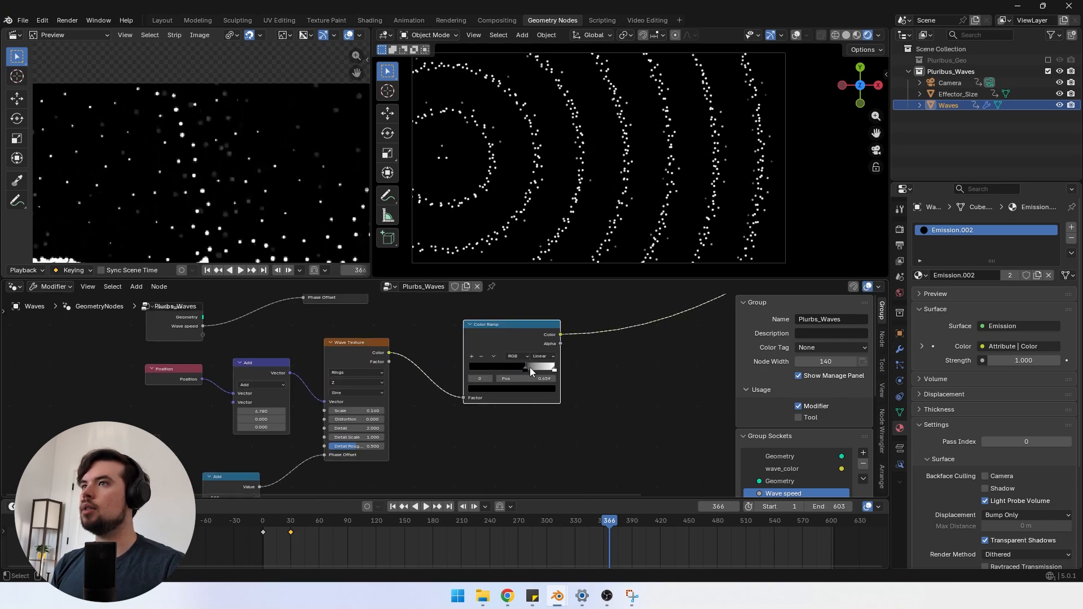
# Step: Narrow the wave rings by moving the Color Ramp's black stop to about 0.93, and set the current frame to 476
pyautogui.moveTo(542, 370); pyautogui.dragTo(549, 372)
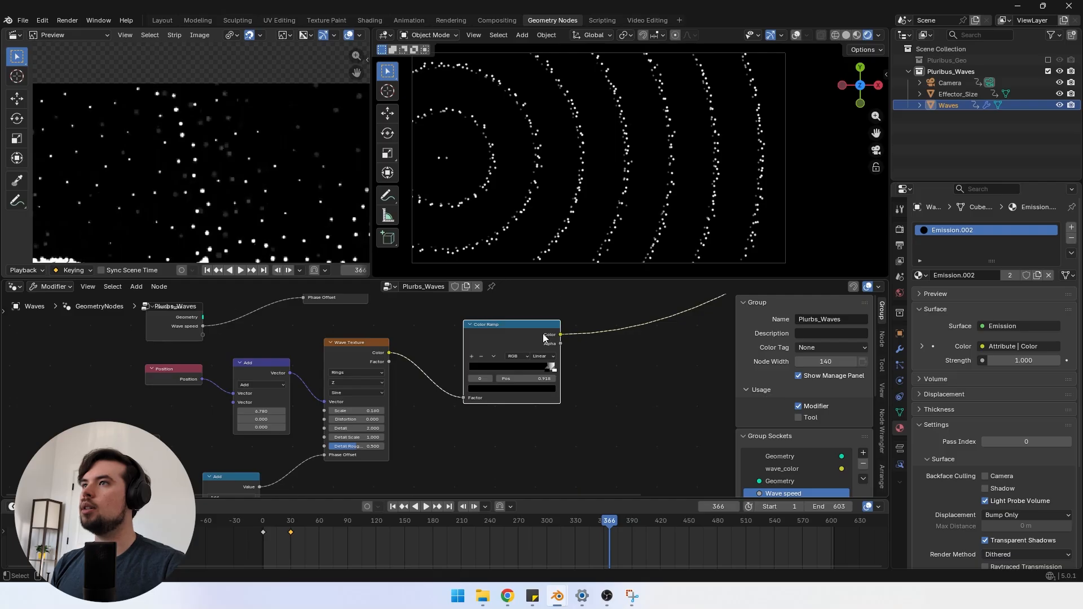
pyautogui.scroll(-2, 608, 140)
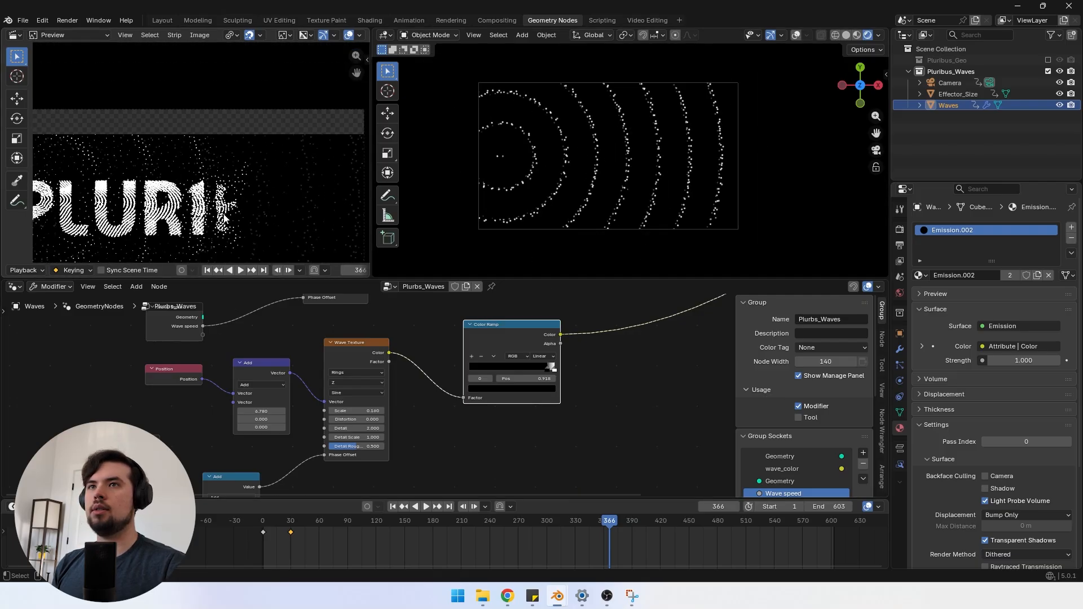
pyautogui.scroll(-3, 136, 152)
pyautogui.scroll(-2, 610, 558)
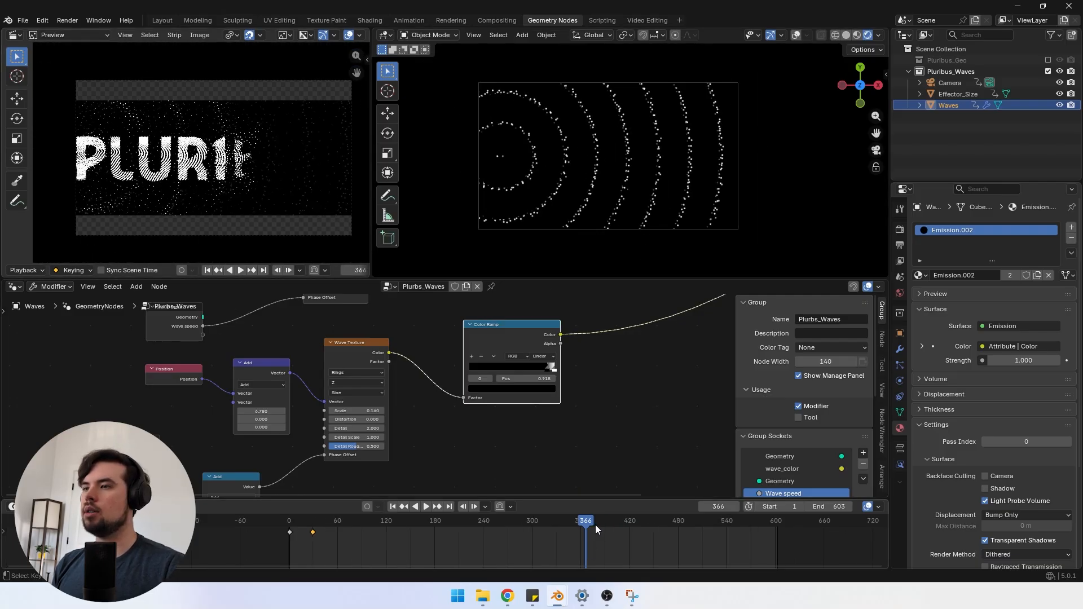
pyautogui.moveTo(594, 525); pyautogui.dragTo(674, 533)
pyautogui.moveTo(548, 369); pyautogui.dragTo(550, 374)
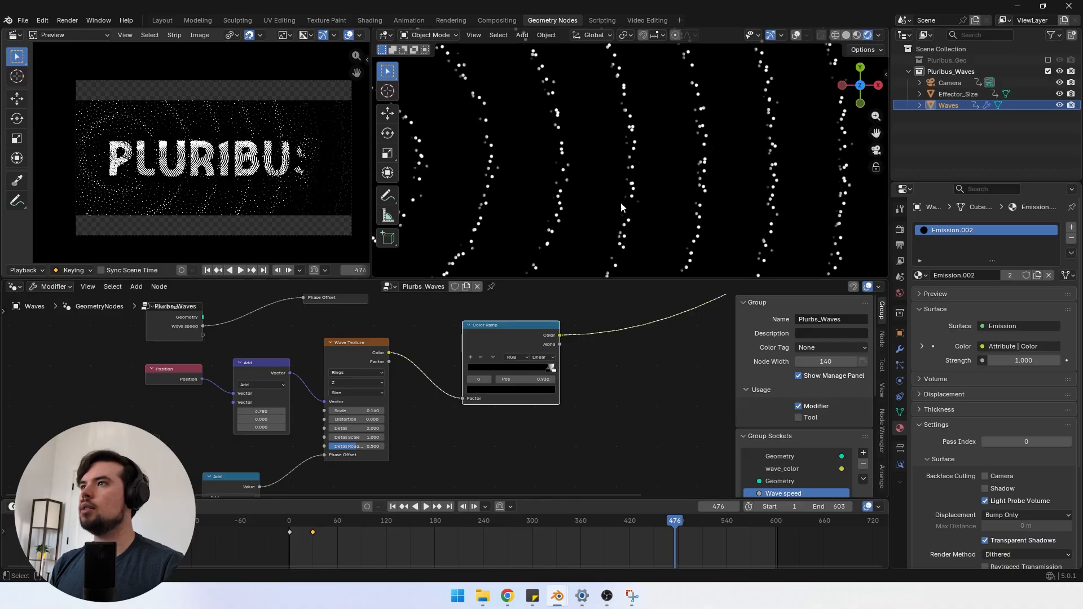
pyautogui.scroll(-3, 620, 207)
pyautogui.scroll(3, 516, 408)
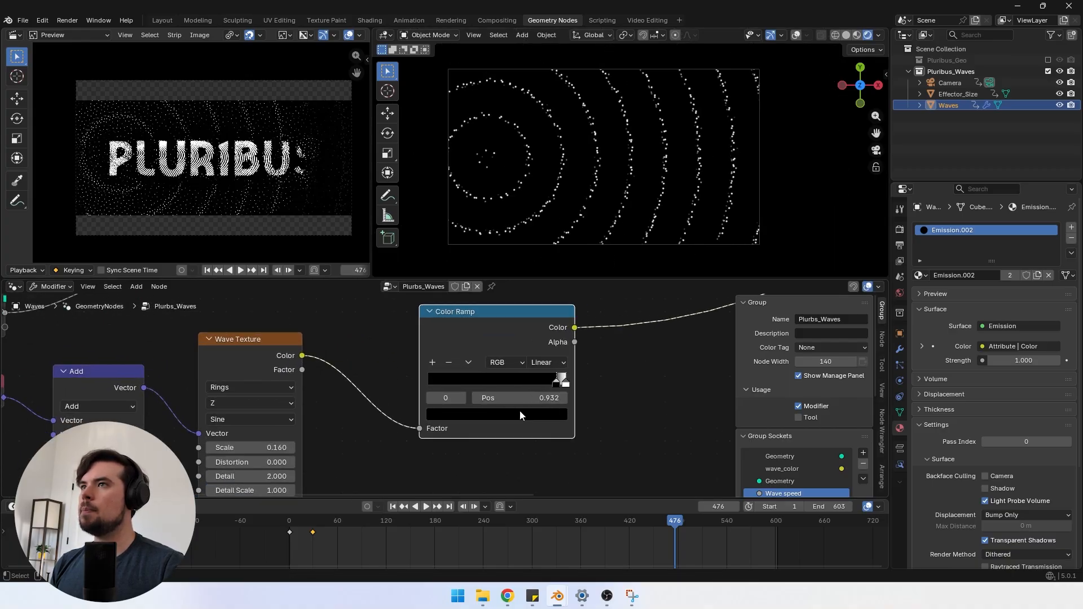
# Step: Lighten the Color Ramp's black stop to a gray and compare the waves with the PLURIBUS reference clip
pyautogui.click(526, 404)
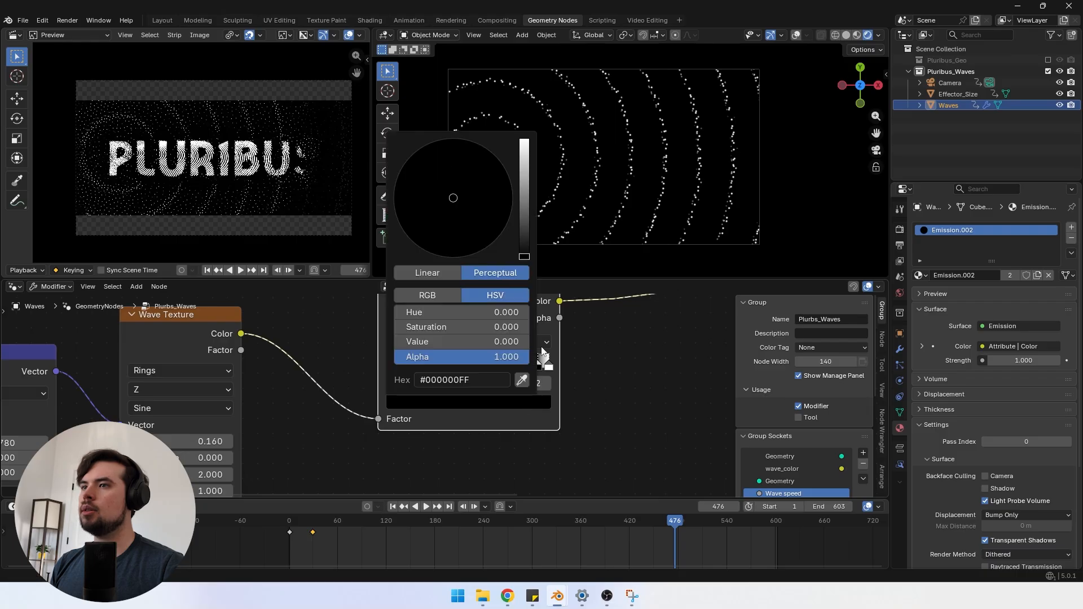
pyautogui.moveTo(524, 258); pyautogui.dragTo(524, 222)
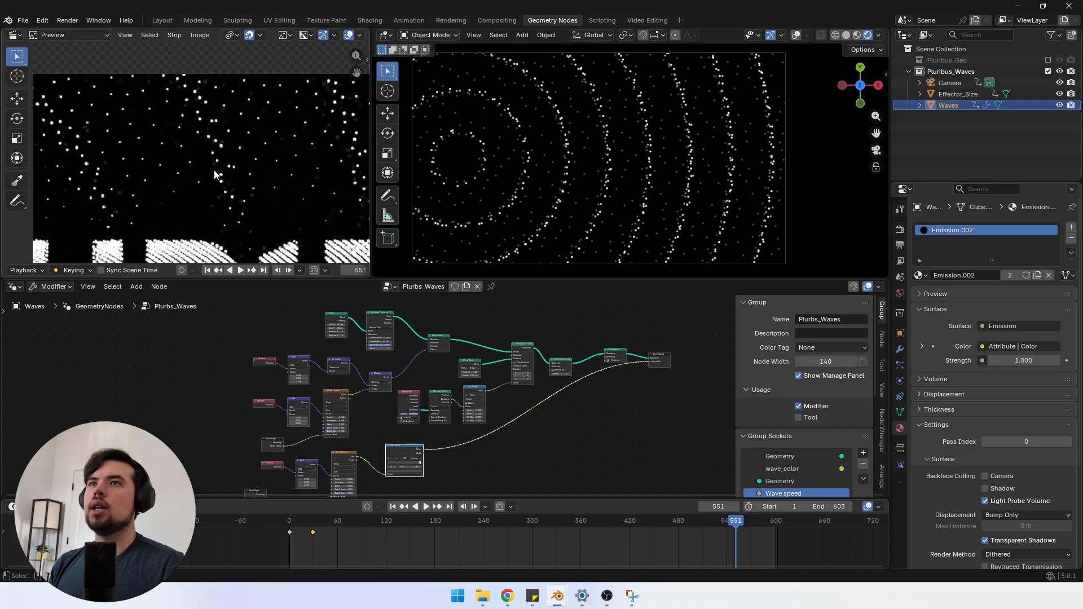
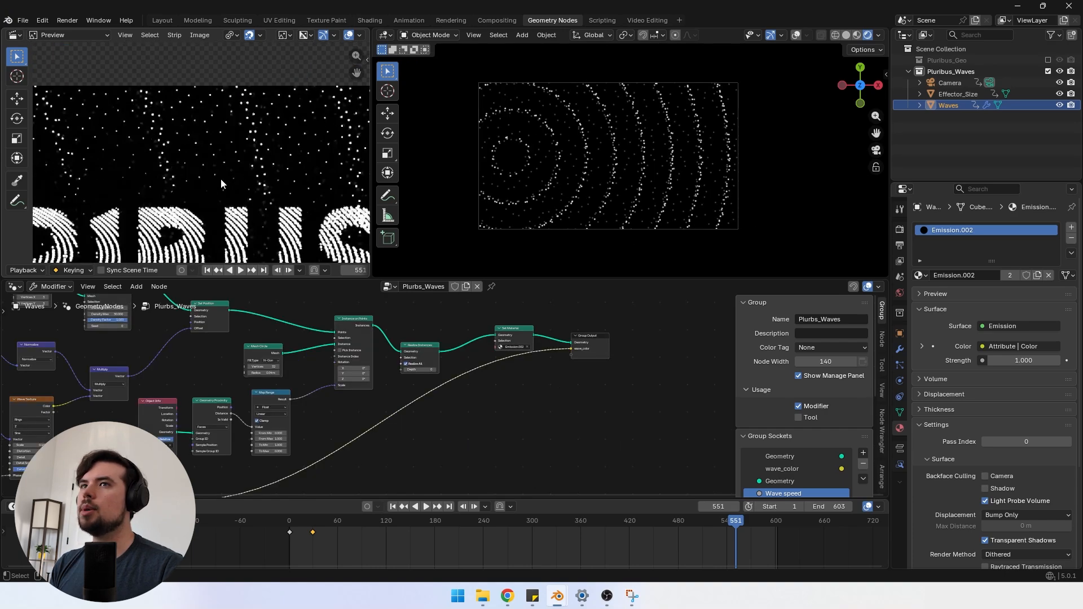
pyautogui.scroll(-8, 222, 181)
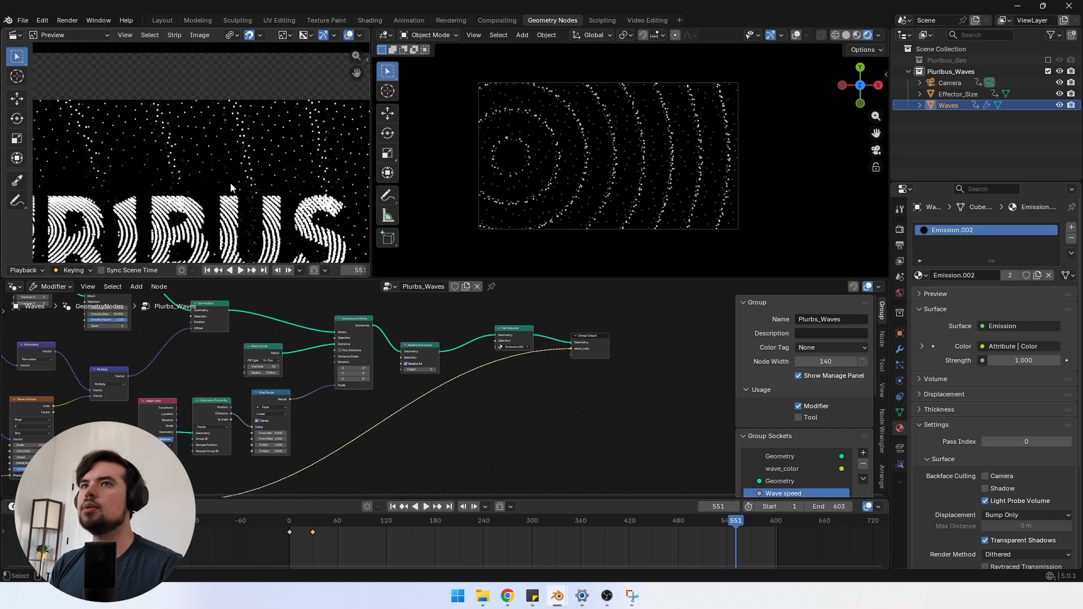
pyautogui.moveTo(224, 191); pyautogui.dragTo(252, 146, button='middle')
pyautogui.scroll(-1, 251, 149)
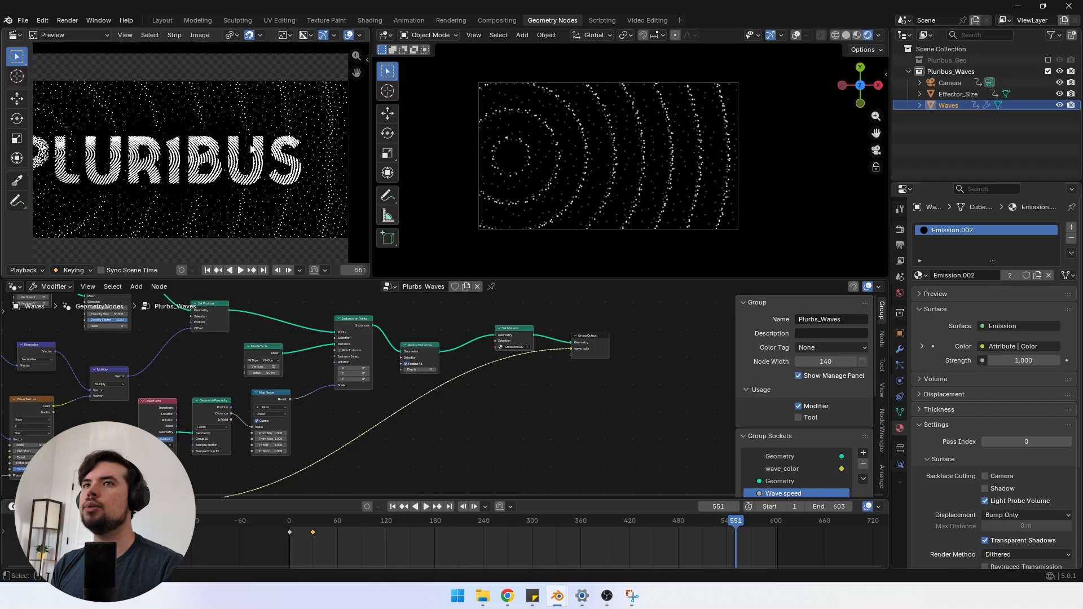
pyautogui.scroll(2, 577, 149)
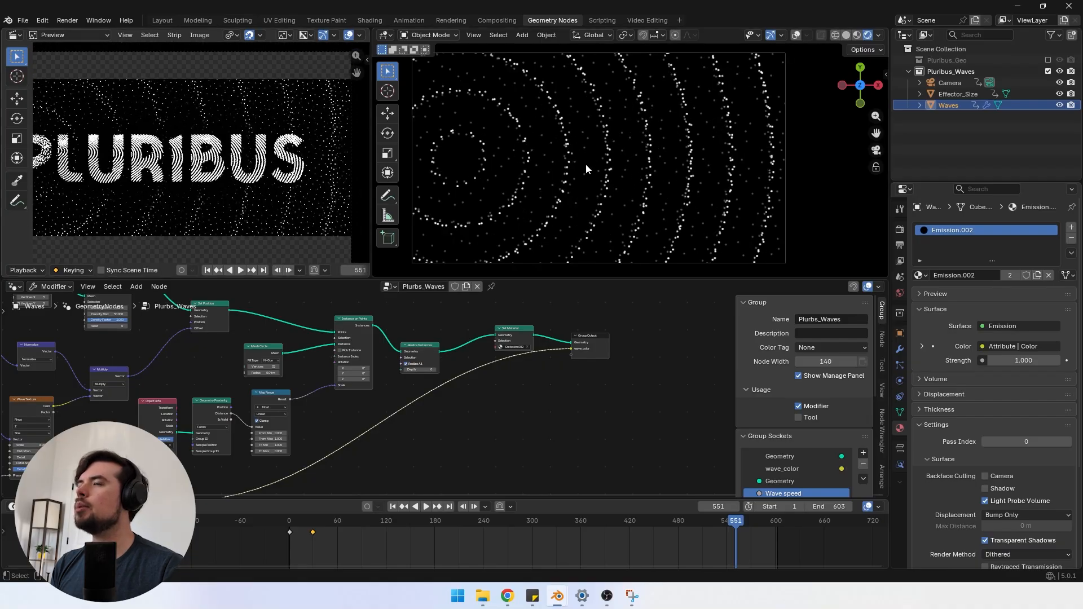
# Step: Disconnect the wave_color input of the Group Output and shift the Object Info, Geometry Proximity and Map Range nodes to make room
pyautogui.moveTo(571, 349); pyautogui.dragTo(511, 397)
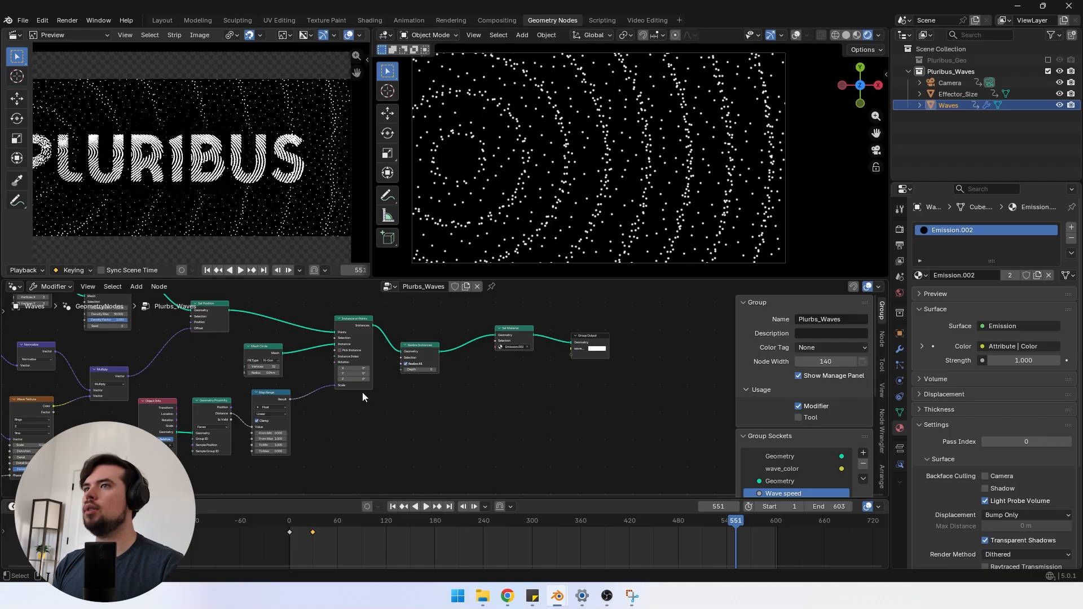
pyautogui.moveTo(362, 394); pyautogui.dragTo(490, 362, button='middle')
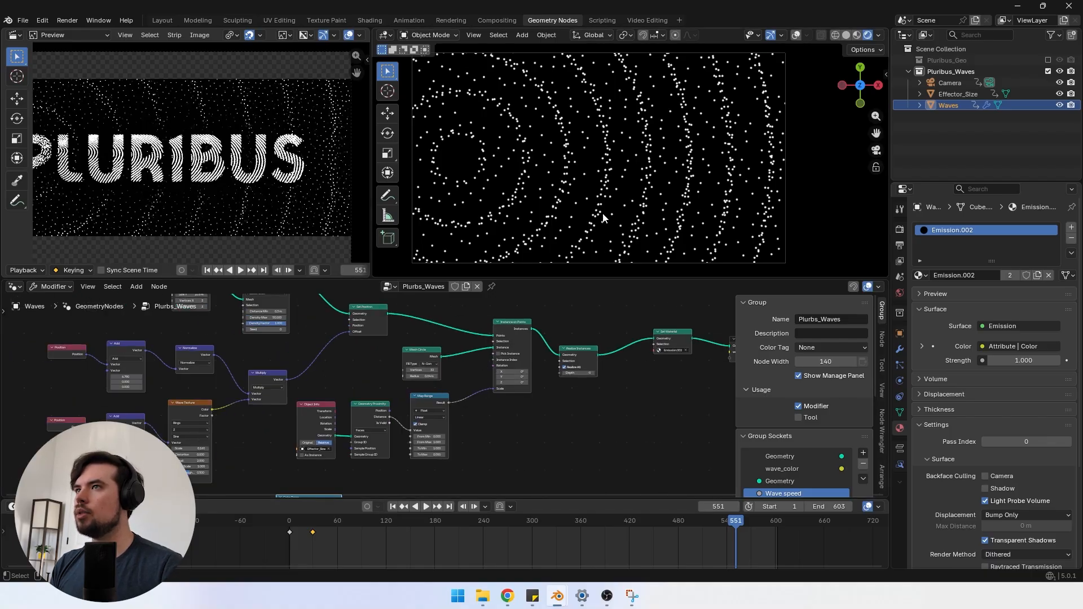
pyautogui.moveTo(494, 462); pyautogui.dragTo(448, 404, button='middle')
pyautogui.scroll(2, 487, 433)
pyautogui.moveTo(529, 428); pyautogui.dragTo(381, 342)
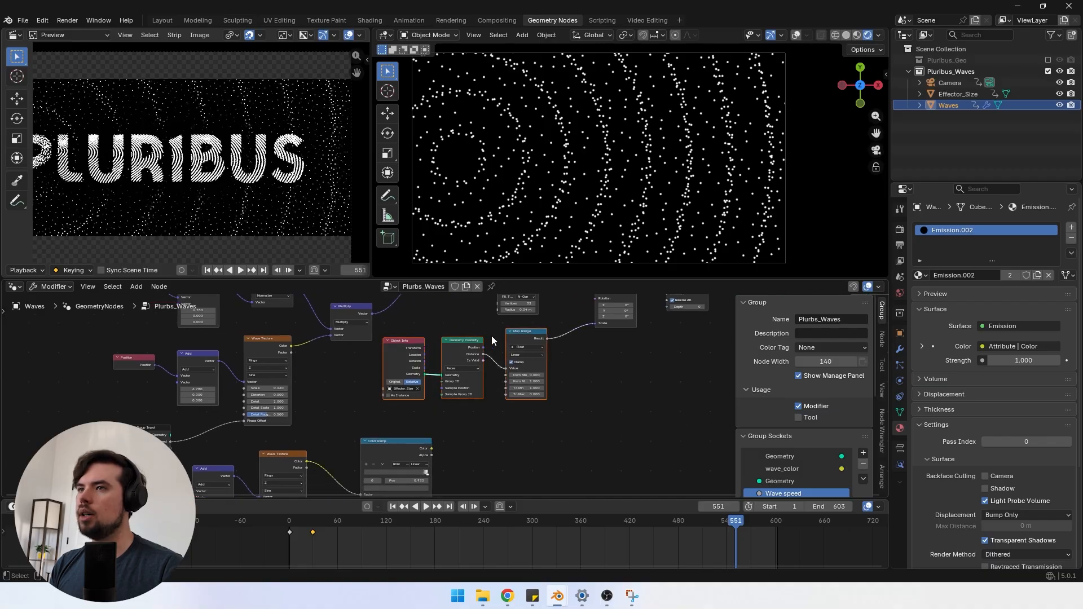
pyautogui.moveTo(516, 339); pyautogui.dragTo(467, 347)
pyautogui.moveTo(493, 366); pyautogui.dragTo(434, 384, button='middle')
pyautogui.scroll(1, 434, 384)
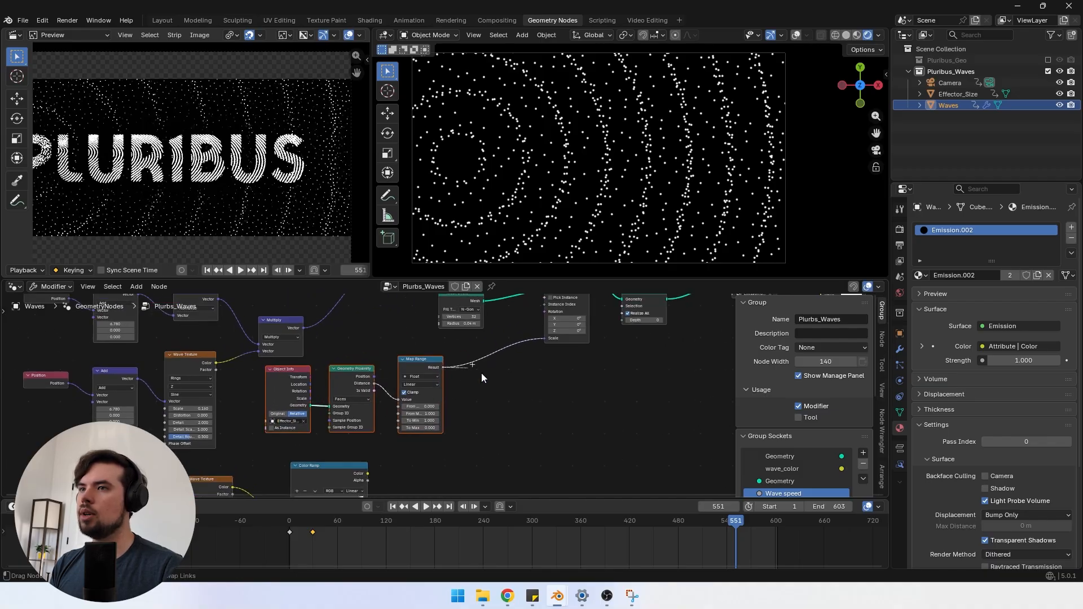
# Step: Add a Math Multiply node combining the Map Range result with the Color Ramp color, and feed it into the instances' Scale
pyautogui.moveTo(481, 374); pyautogui.dragTo(482, 376)
pyautogui.write('mul')
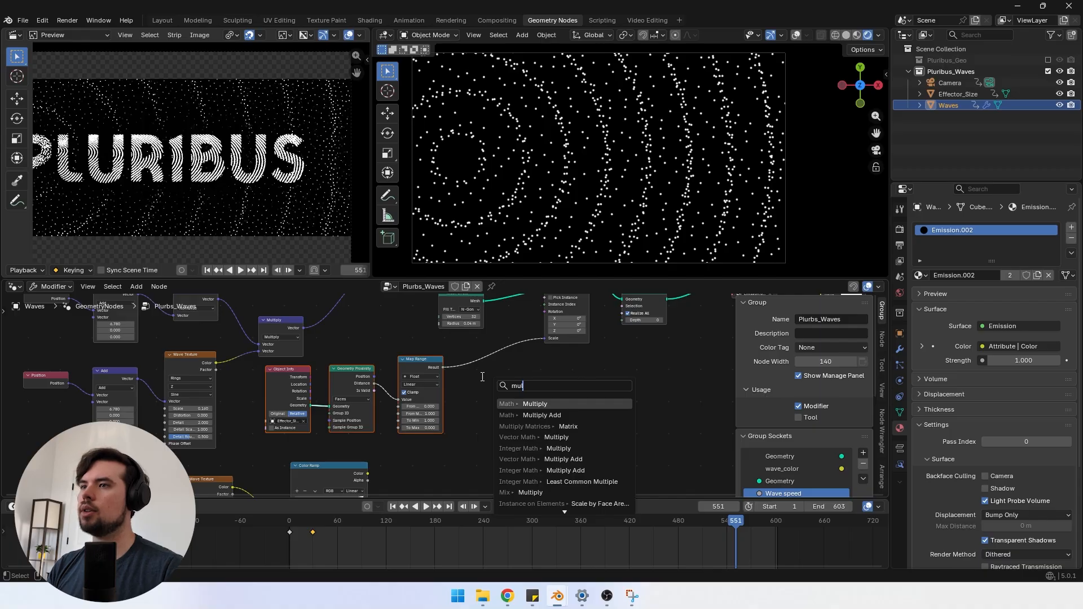
pyautogui.click(507, 404)
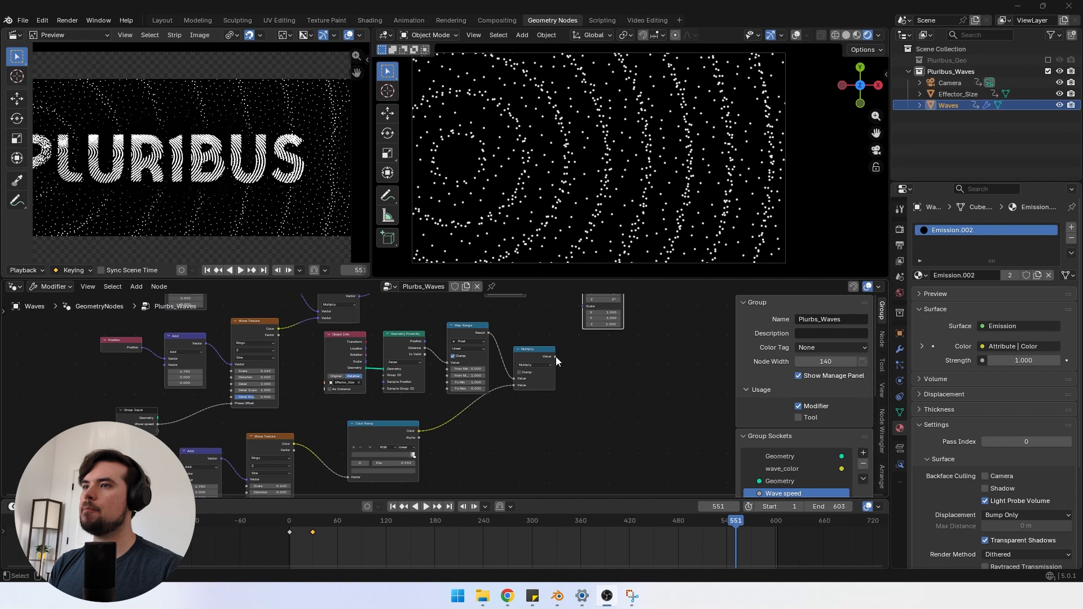
pyautogui.moveTo(556, 357); pyautogui.dragTo(584, 306)
# Step: Adjust the brightness of the Color Ramp's gray stop to a mid gray so the dots between rings have a suitable size
pyautogui.moveTo(438, 450); pyautogui.dragTo(414, 382, button='middle')
pyautogui.scroll(2, 414, 381)
pyautogui.click(410, 406)
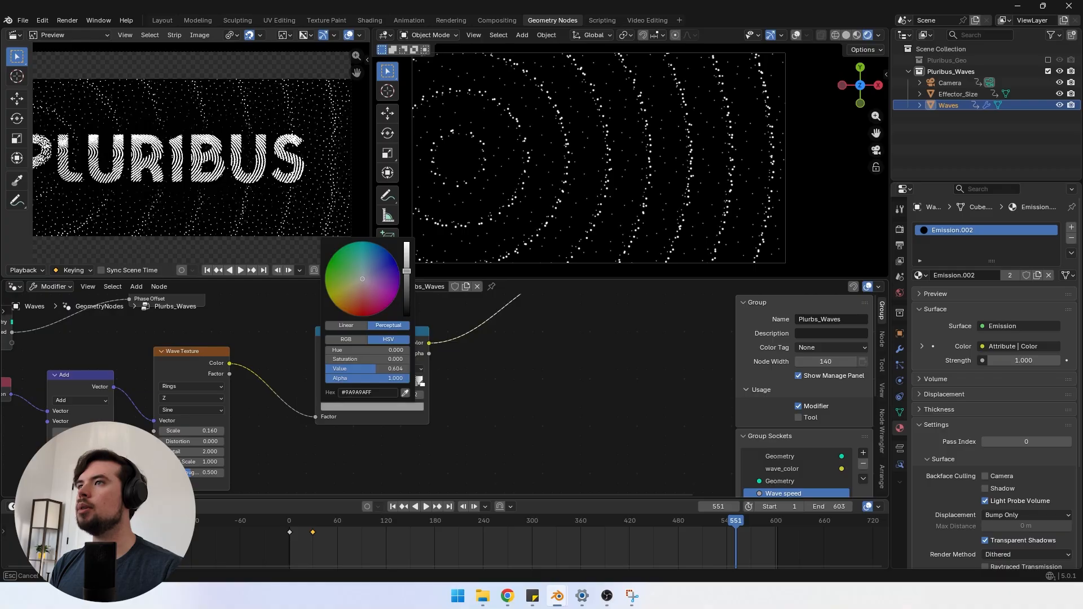
pyautogui.moveTo(406, 271); pyautogui.dragTo(406, 262)
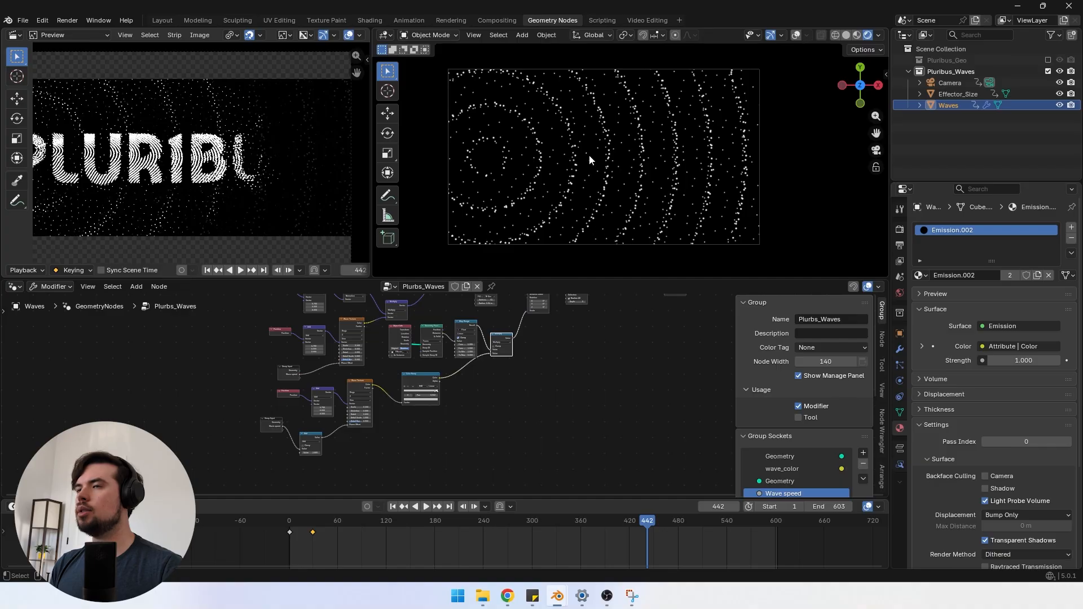
# Step: Show the waves from an angled perspective in solid shading with the viewport overlays enabled
pyautogui.moveTo(599, 192); pyautogui.dragTo(605, 127, button='middle')
pyautogui.click(847, 35)
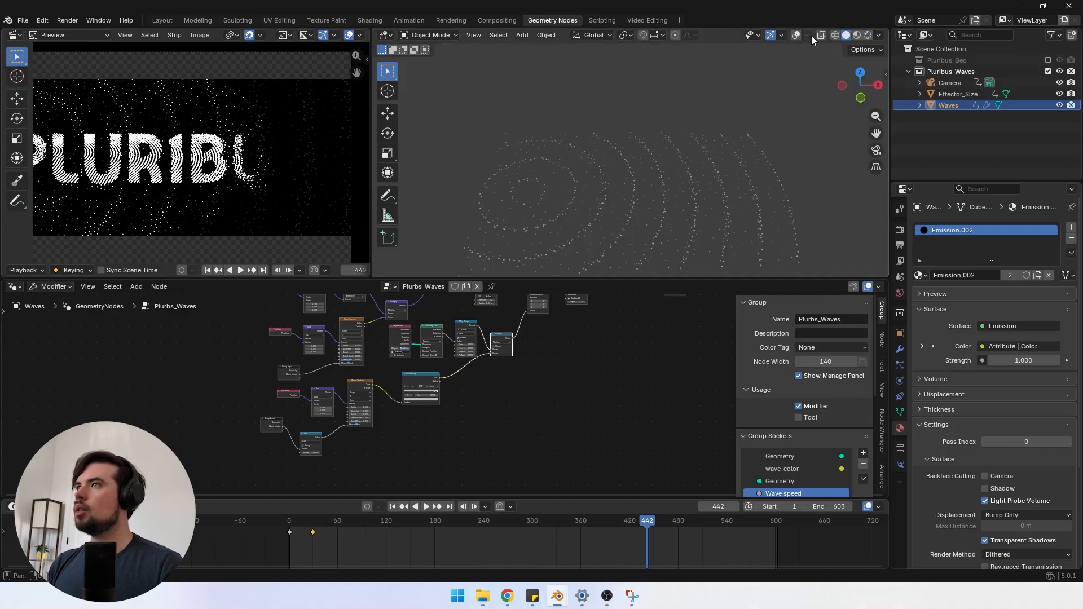
pyautogui.click(796, 35)
pyautogui.moveTo(783, 60)
pyautogui.mouseDown(button='middle')
pyautogui.moveTo(603, 223)
pyautogui.moveTo(614, 164)
pyautogui.moveTo(657, 154)
pyautogui.moveTo(632, 162)
pyautogui.mouseUp(button='middle')
pyautogui.scroll(4, 604, 218)
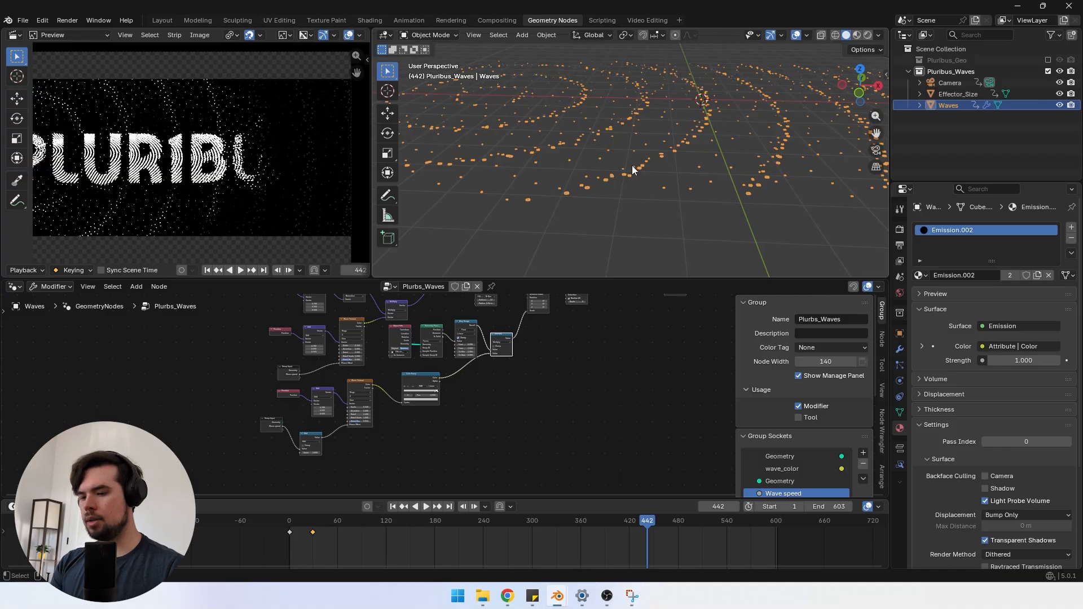
# Step: Rename the Waves object as Waves_white and duplicate it in place
pyautogui.doubleClick(953, 106)
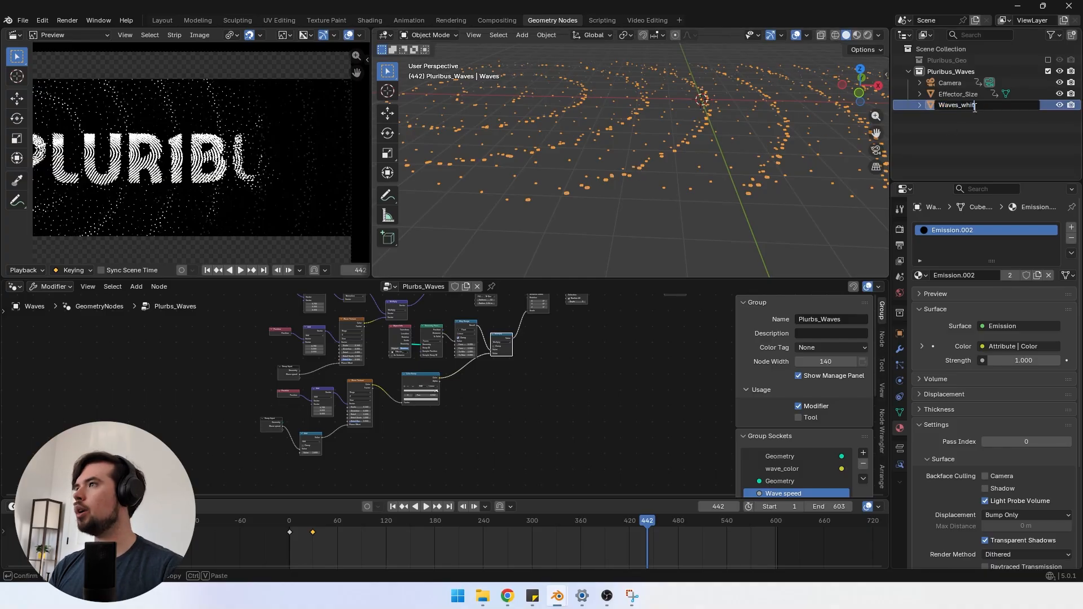
pyautogui.press('Return')
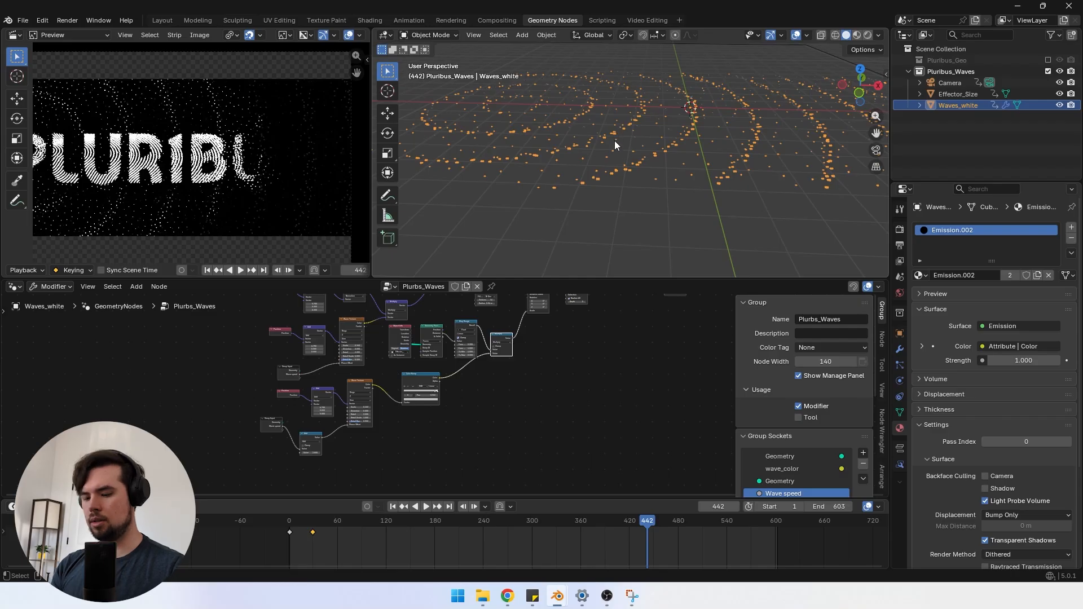
pyautogui.hotkey('shift', 'd')
pyautogui.rightClick(617, 142)
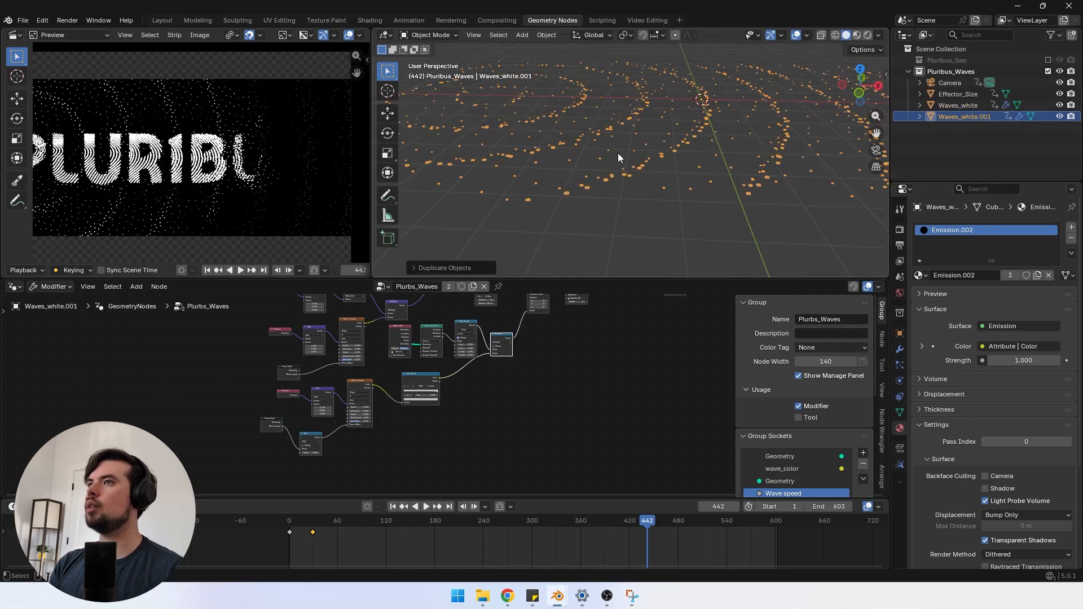
# Step: Move the duplicated waves object slightly upward along the Z axis
pyautogui.press('g')
pyautogui.press('z')
pyautogui.click(620, 142)
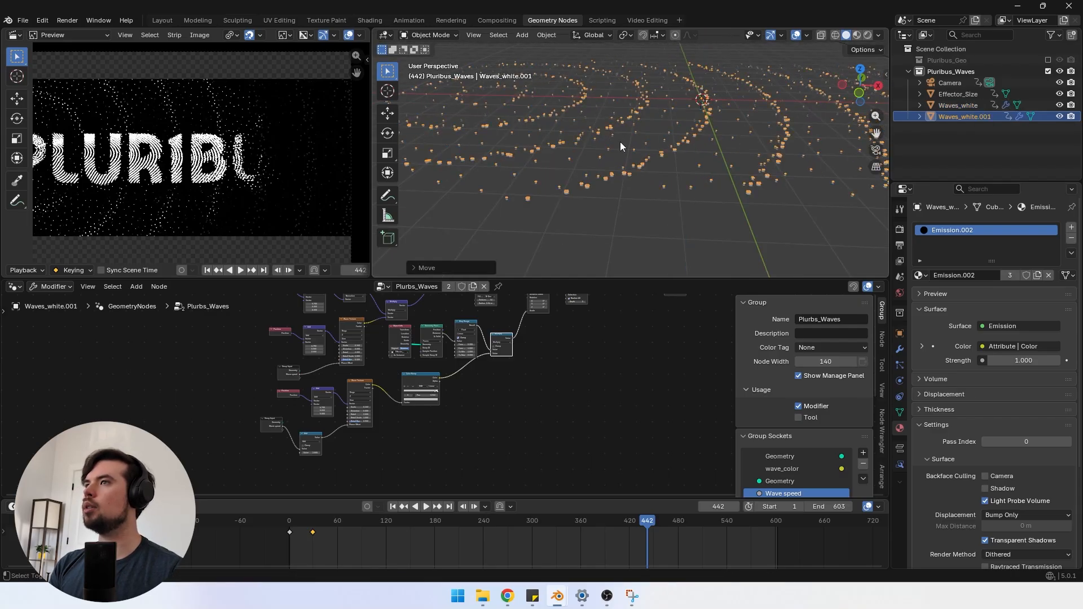
# Step: Rename the original Waves_white object as Waves_gray
pyautogui.click(964, 106)
pyautogui.doubleClick(970, 107)
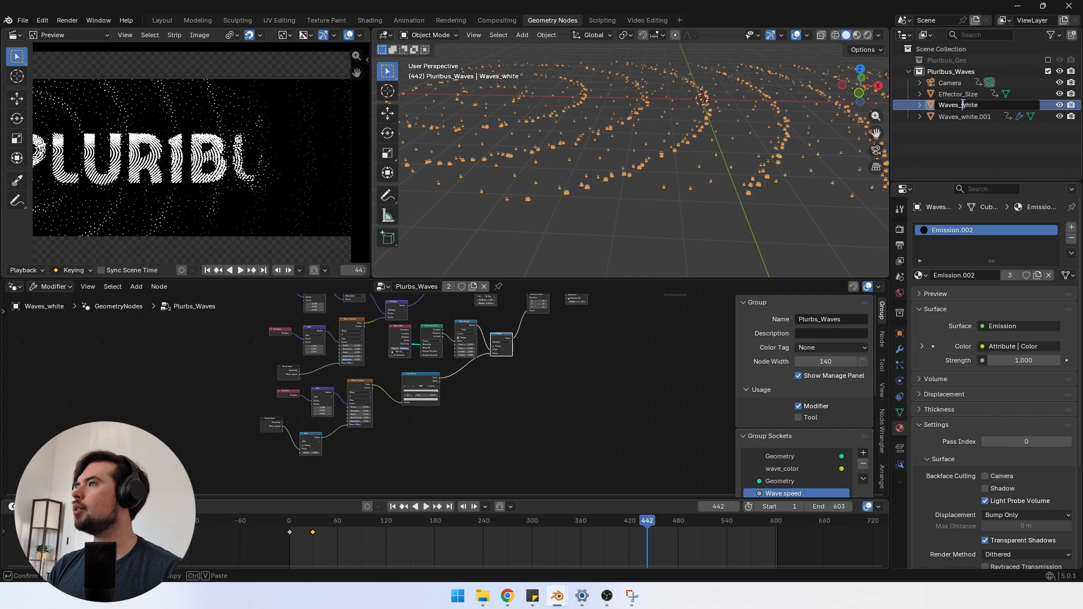
pyautogui.press('BackSpace')
pyautogui.press('BackSpace')
pyautogui.press('BackSpace')
pyautogui.press('BackSpace')
pyautogui.press('BackSpace')
pyautogui.write('gray')
pyautogui.press('Return')
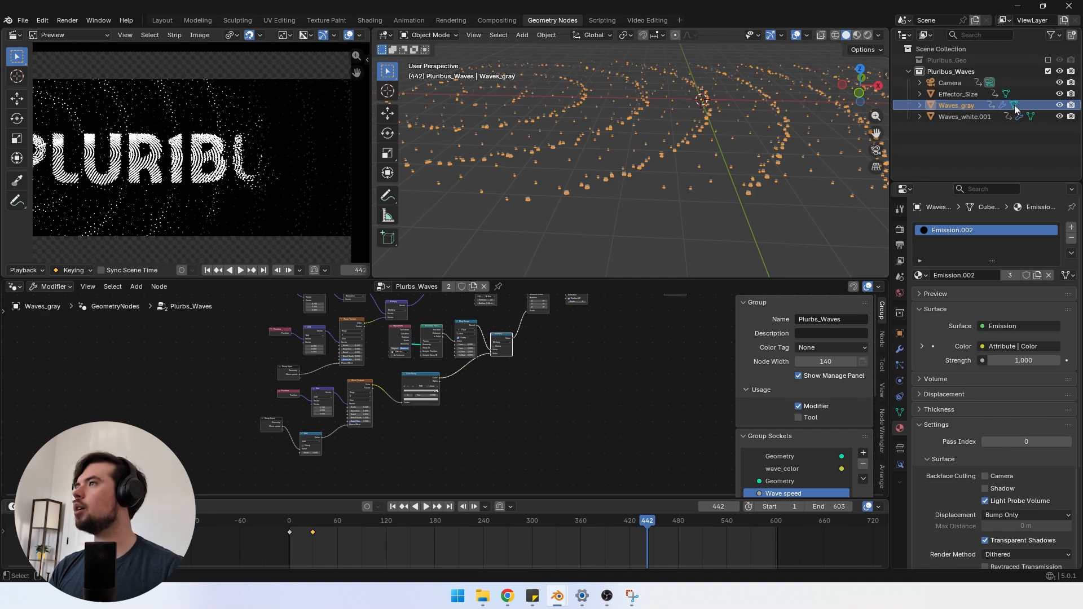
# Step: Set the Seed of the Distribute Points on Faces node to 1 with Waves_gray selected
pyautogui.moveTo(598, 348); pyautogui.dragTo(499, 440, button='middle')
pyautogui.scroll(2, 548, 405)
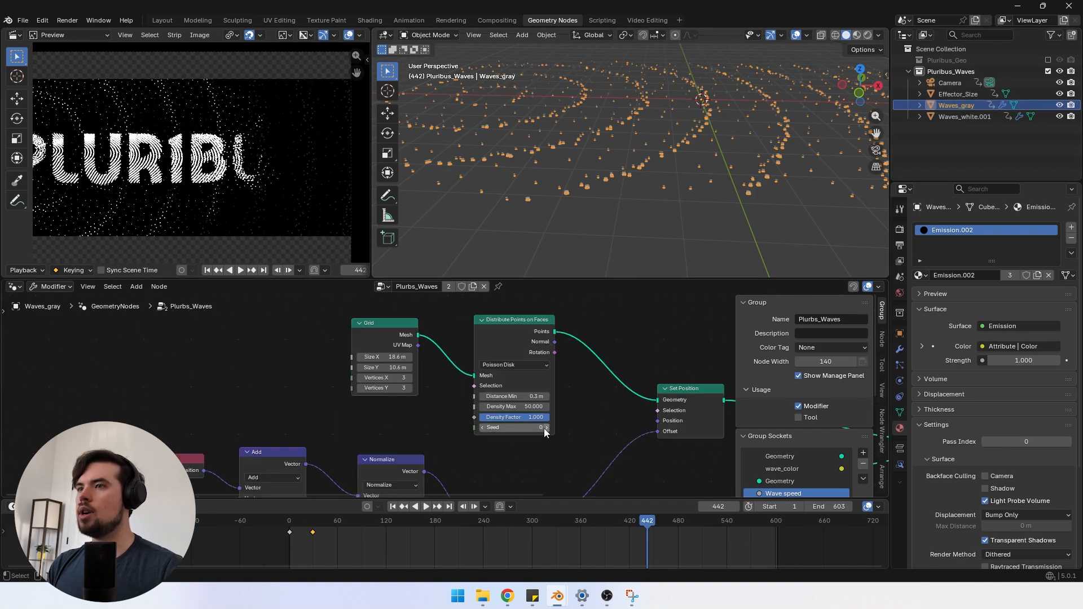
pyautogui.click(544, 428)
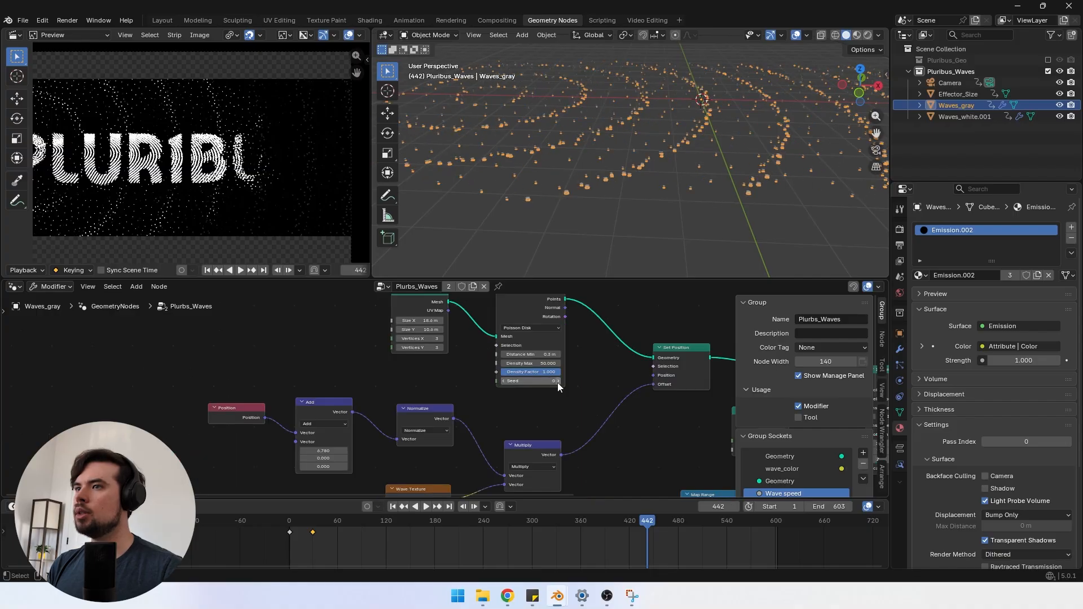
pyautogui.click(557, 382)
pyautogui.click(557, 382)
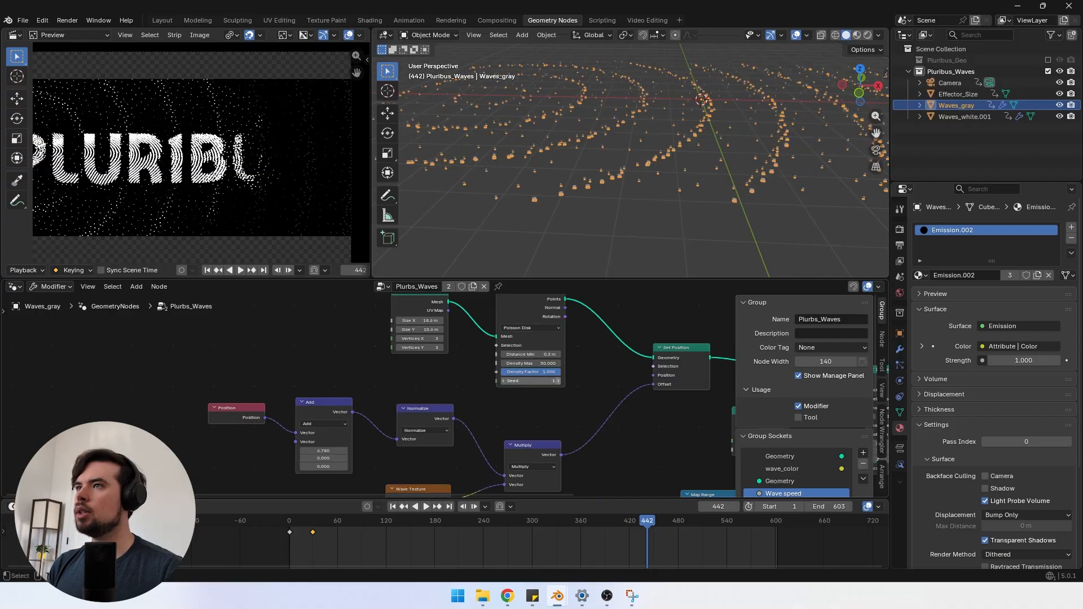
# Step: Duplicate the Group Input node beneath the Grid node and connect its empty socket to the Seed of Distribute Points on Faces
pyautogui.click(502, 382)
pyautogui.click(503, 382)
pyautogui.scroll(-6, 425, 388)
pyautogui.moveTo(306, 440); pyautogui.dragTo(335, 364, button='middle')
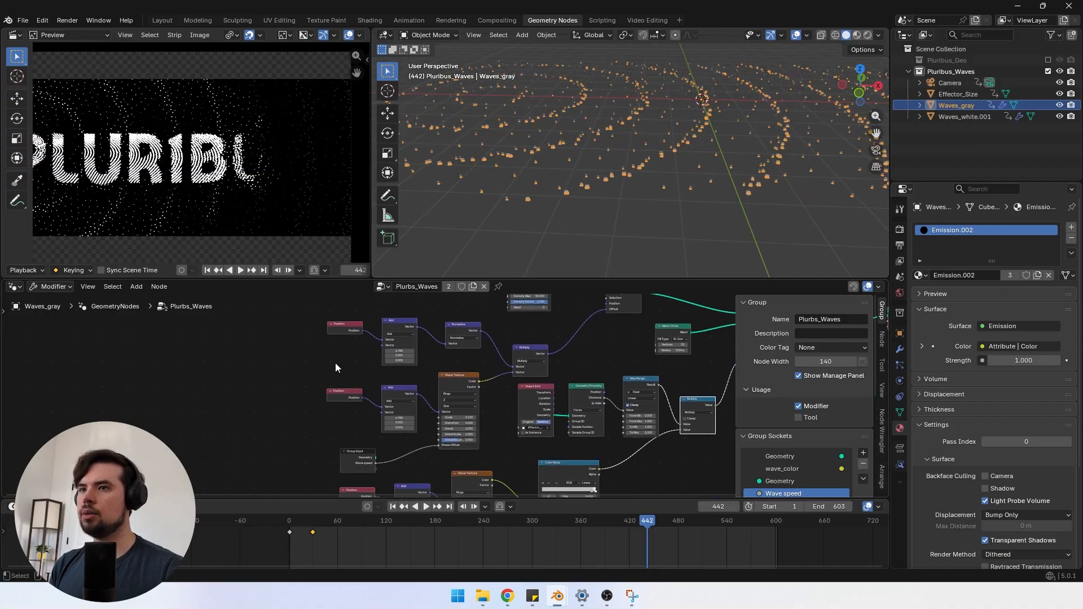
pyautogui.click(347, 459)
pyautogui.hotkey('shift', 'd')
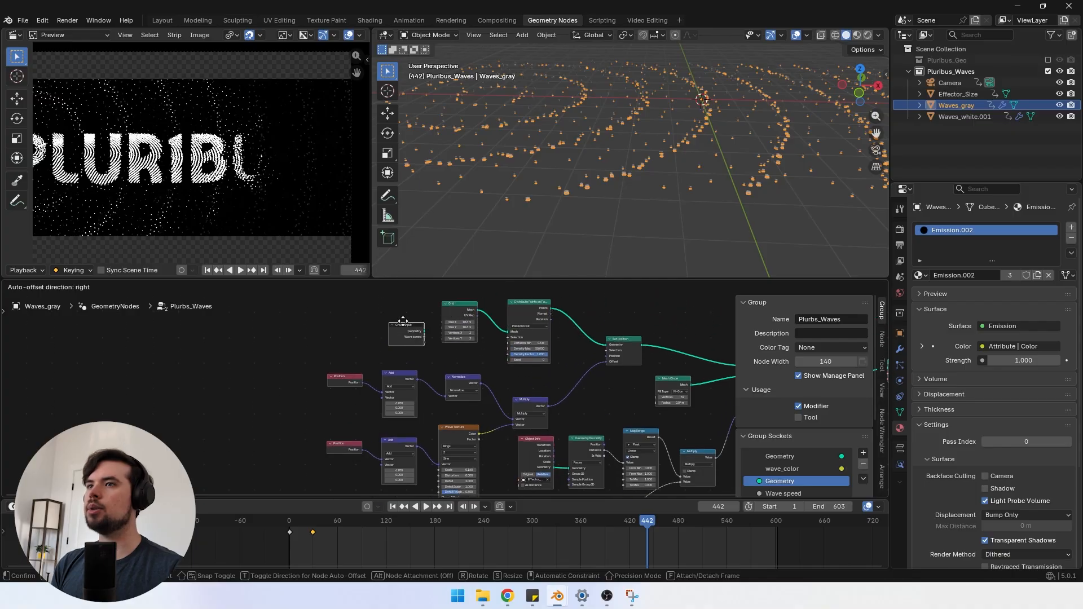
pyautogui.click(400, 333)
pyautogui.scroll(4, 421, 348)
pyautogui.moveTo(417, 324); pyautogui.dragTo(451, 352)
pyautogui.moveTo(451, 352); pyautogui.dragTo(450, 423, button='middle')
pyautogui.moveTo(458, 345)
pyautogui.mouseDown()
pyautogui.moveTo(454, 330)
pyautogui.moveTo(453, 350)
pyautogui.mouseUp()
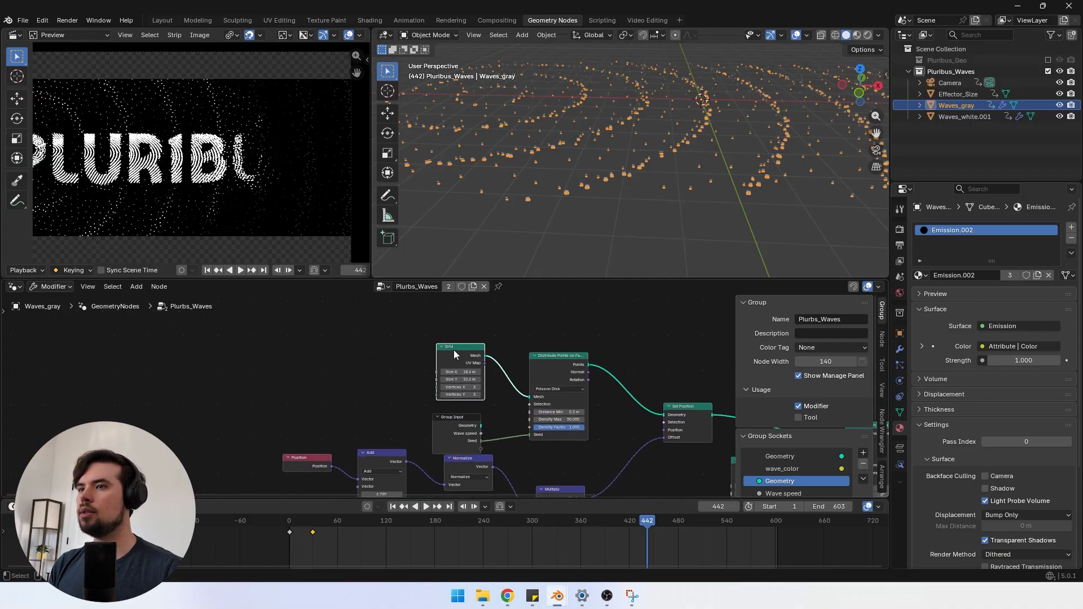
pyautogui.moveTo(456, 429); pyautogui.dragTo(459, 420)
# Step: Set the exposed Seed to 1 in the GeometryNodes modifier of Waves_gray
pyautogui.click(901, 350)
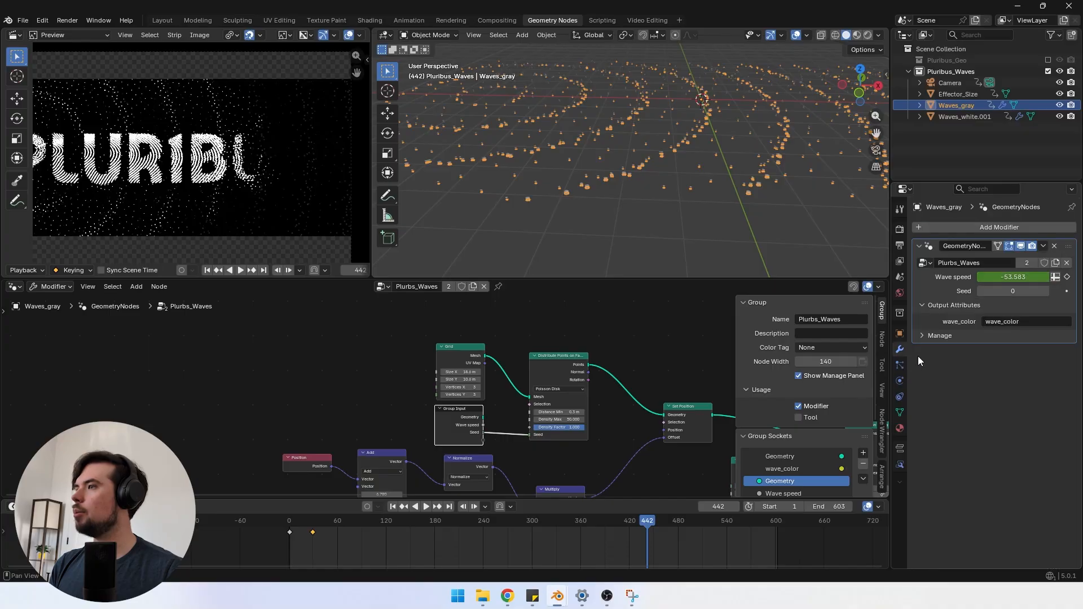
pyautogui.click(1044, 292)
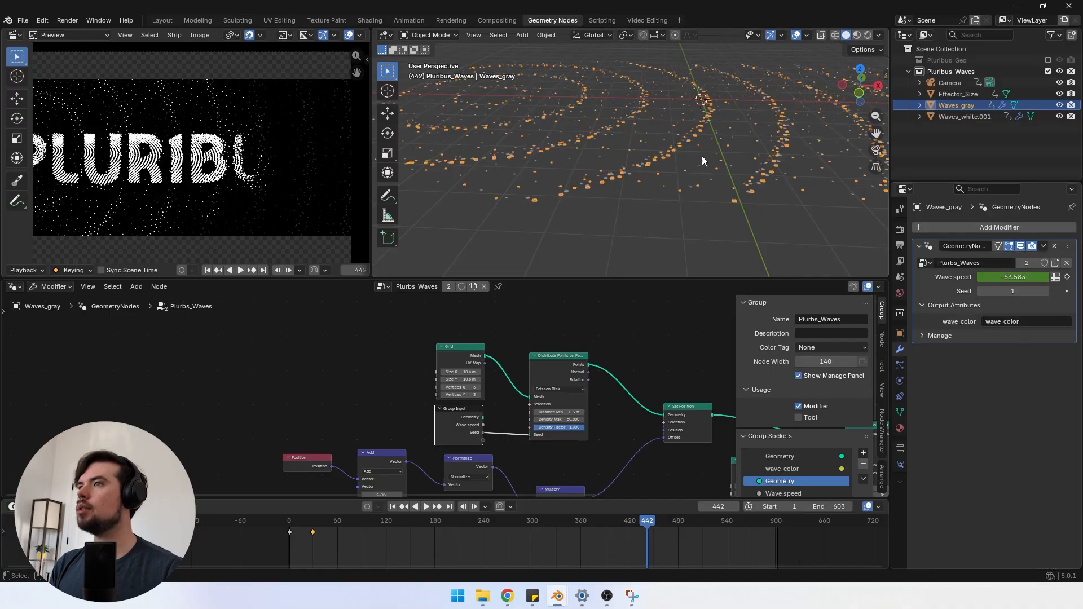
pyautogui.moveTo(702, 156); pyautogui.dragTo(679, 225, button='middle')
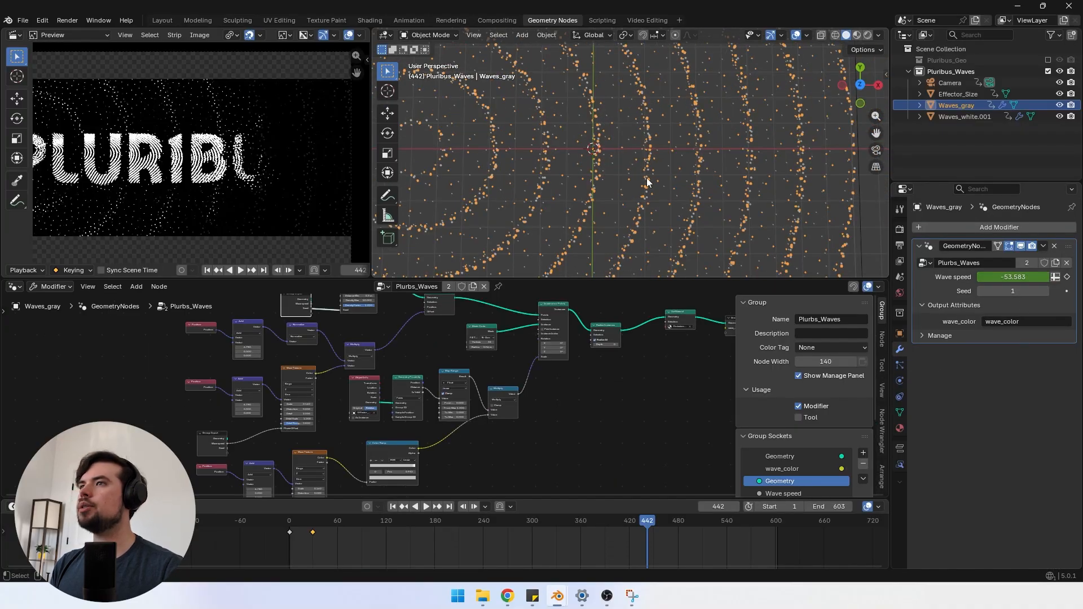
pyautogui.moveTo(627, 333); pyautogui.dragTo(573, 350, button='middle')
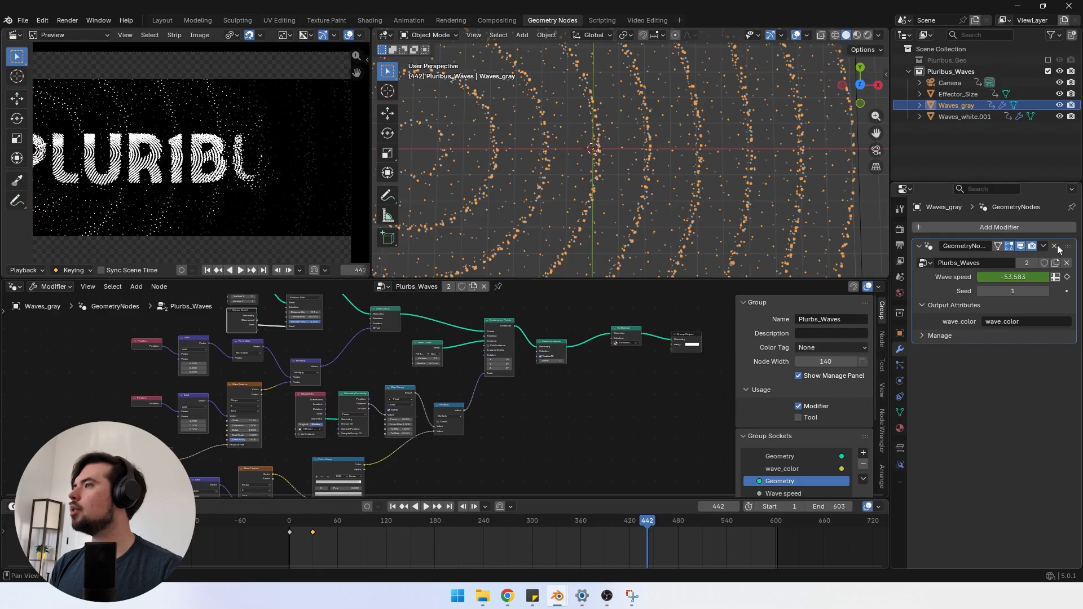
pyautogui.scroll(8, 608, 152)
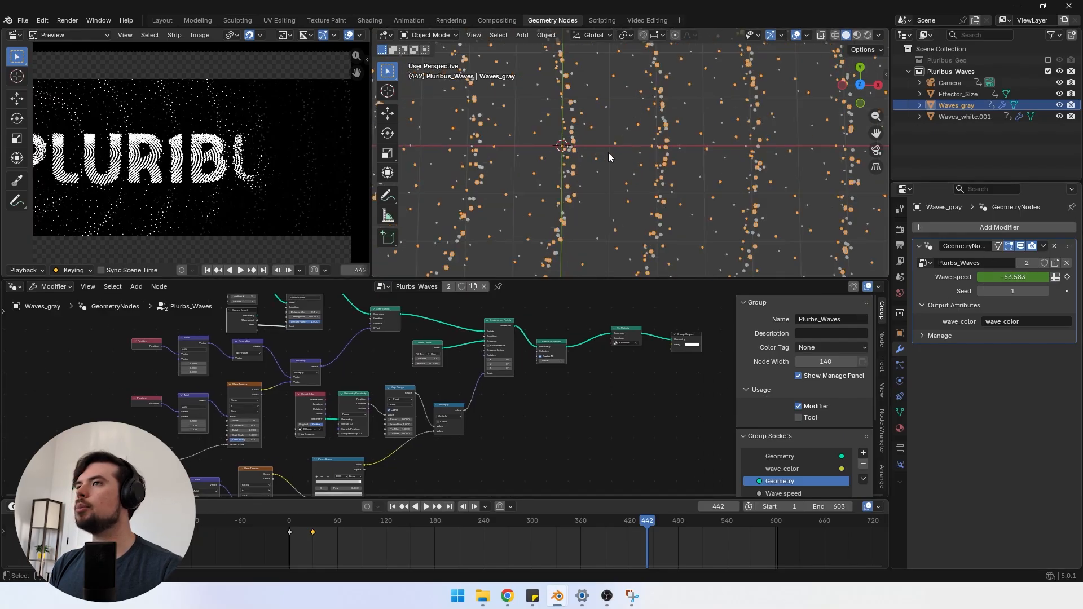
pyautogui.scroll(-4, 601, 112)
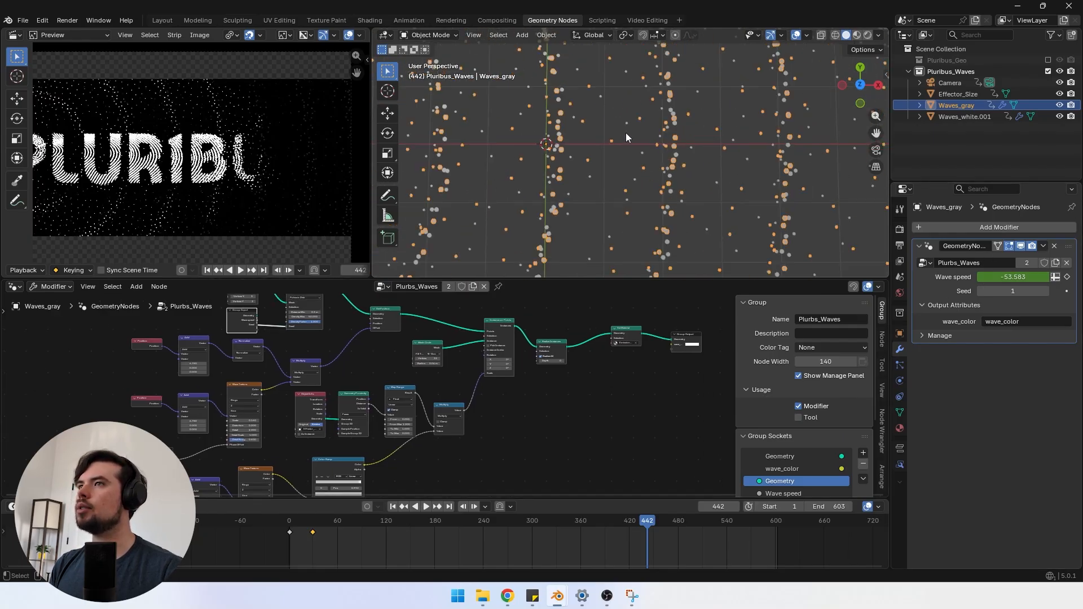
pyautogui.scroll(3, 470, 405)
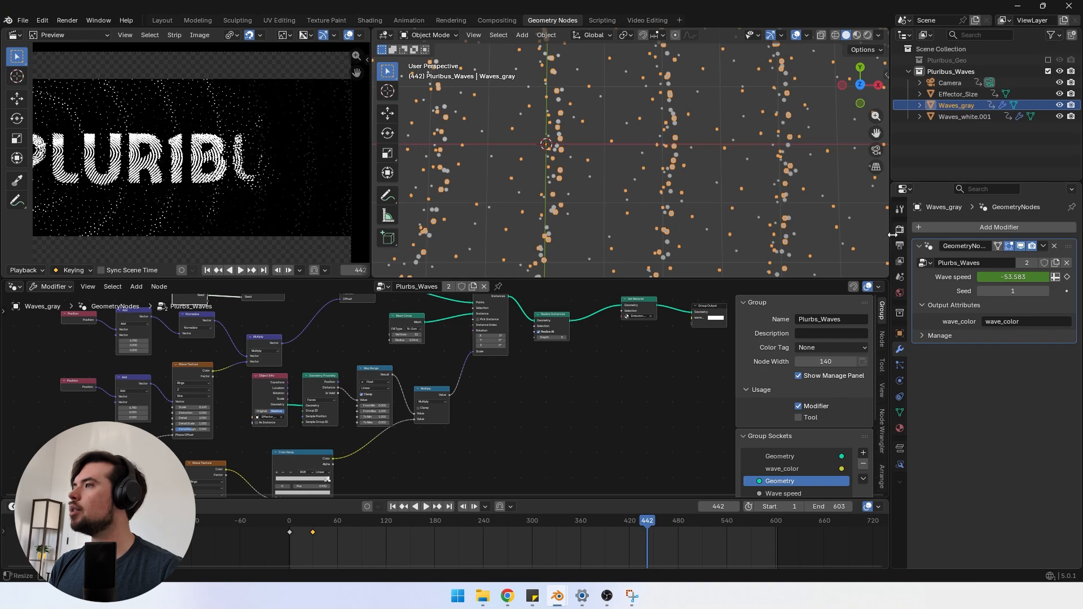
# Step: Make the Plurbs_Waves node group a single-user copy on Waves_gray and rename it Plurbs_Waves_gray
pyautogui.moveTo(891, 230); pyautogui.dragTo(862, 232)
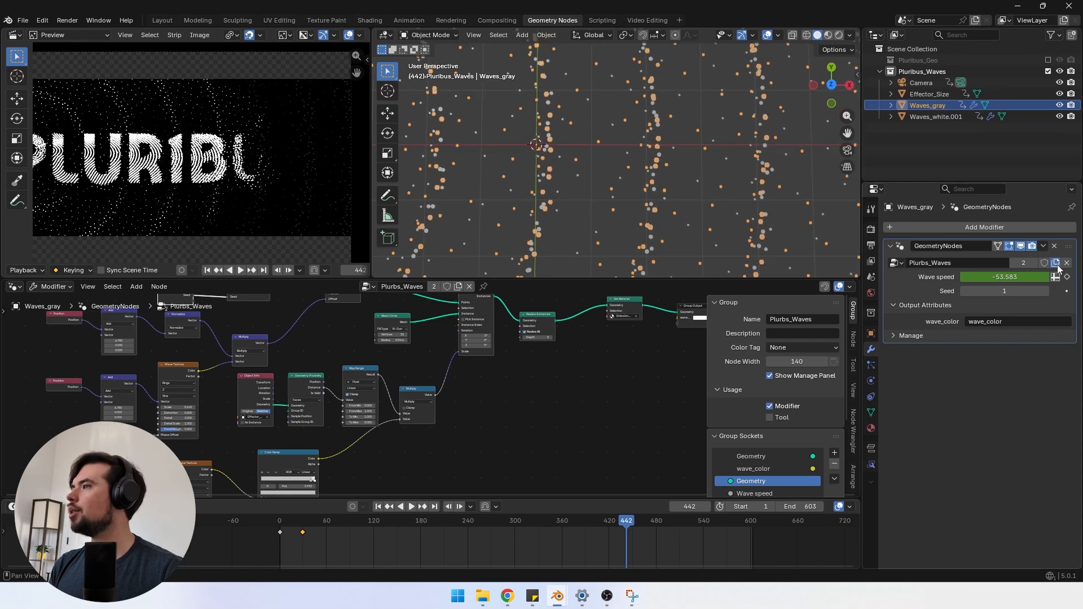
pyautogui.click(1026, 263)
pyautogui.click(954, 263)
pyautogui.moveTo(951, 263); pyautogui.dragTo(1020, 271)
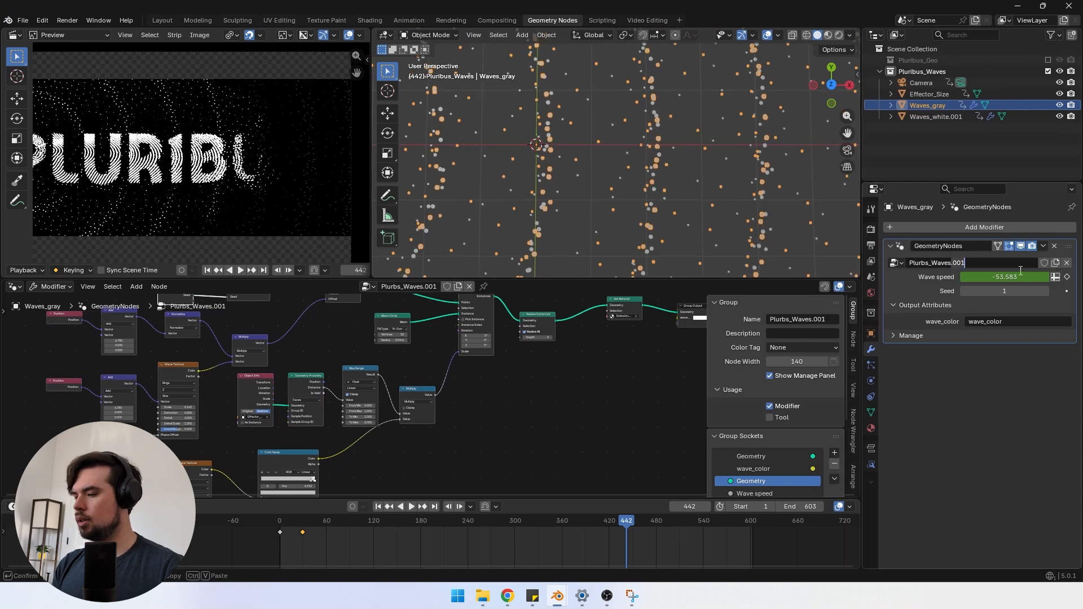
pyautogui.write('_gray')
pyautogui.press('Return')
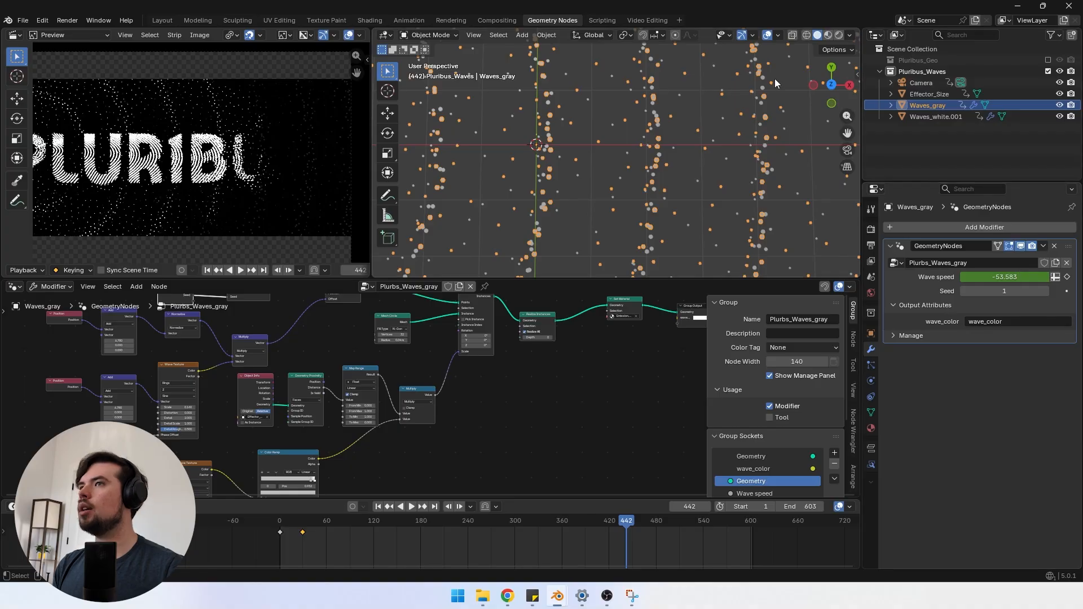
# Step: Set the modifier's Seed to 3 and show the dots from the top in Rendered shading with overlays hidden
pyautogui.moveTo(412, 398); pyautogui.dragTo(312, 442, button='middle')
pyautogui.scroll(2, 313, 442)
pyautogui.moveTo(628, 369); pyautogui.dragTo(583, 378, button='middle')
pyautogui.scroll(1, 583, 378)
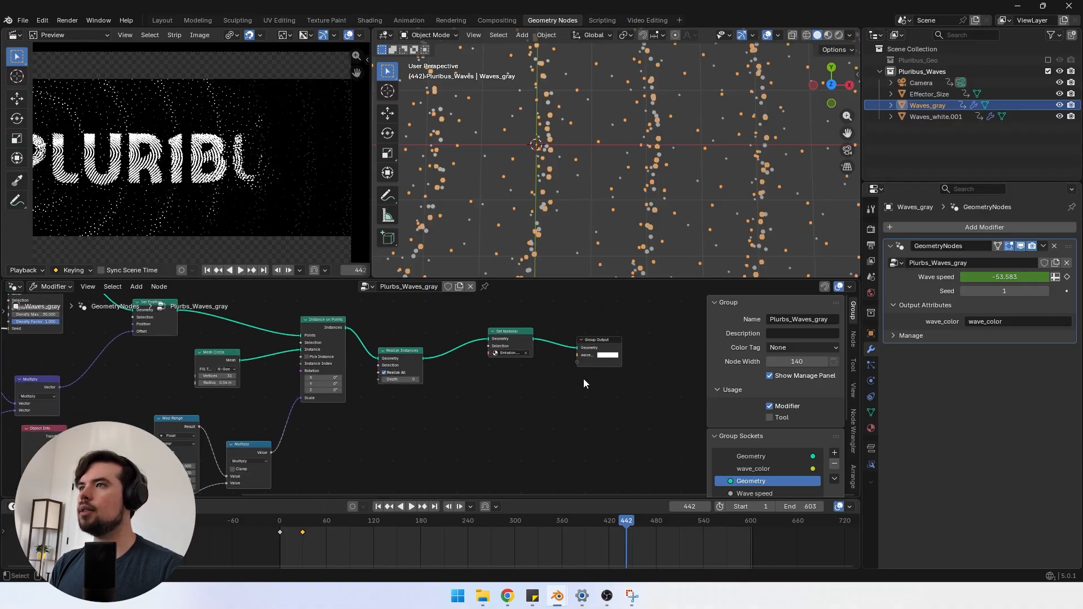
pyautogui.click(839, 36)
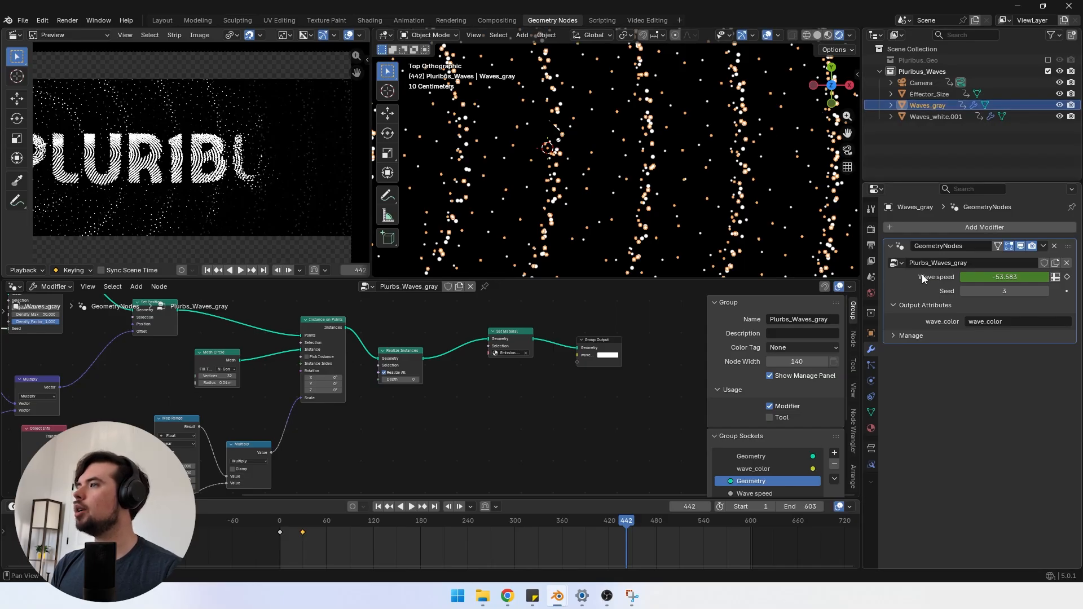
pyautogui.scroll(4, 531, 374)
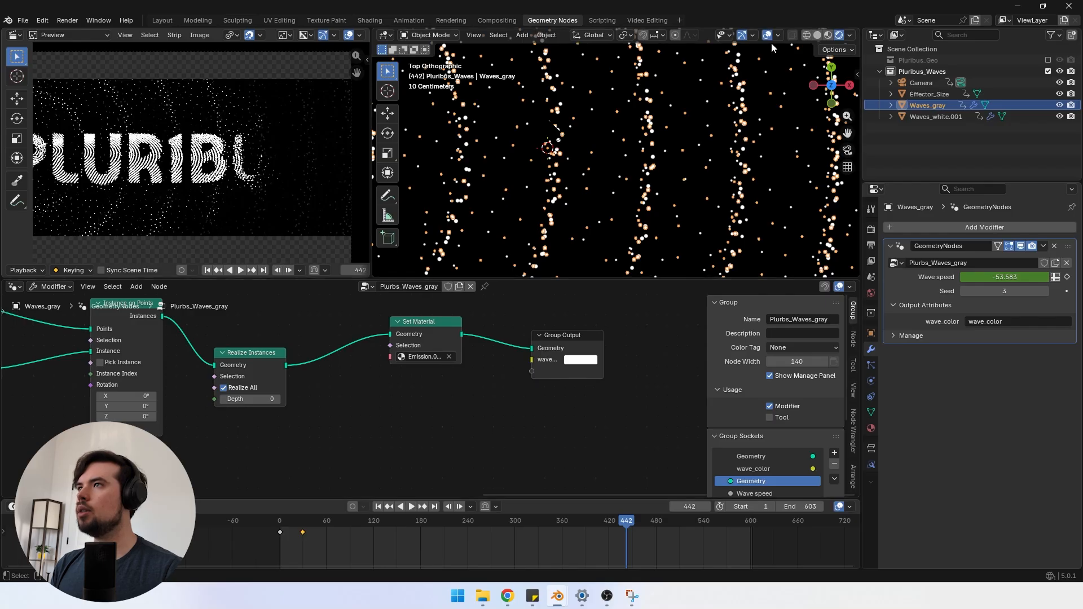
pyautogui.click(768, 35)
# Step: Darken the wave_color value on the Group Output node to a gray of about #5C5C5C
pyautogui.click(577, 361)
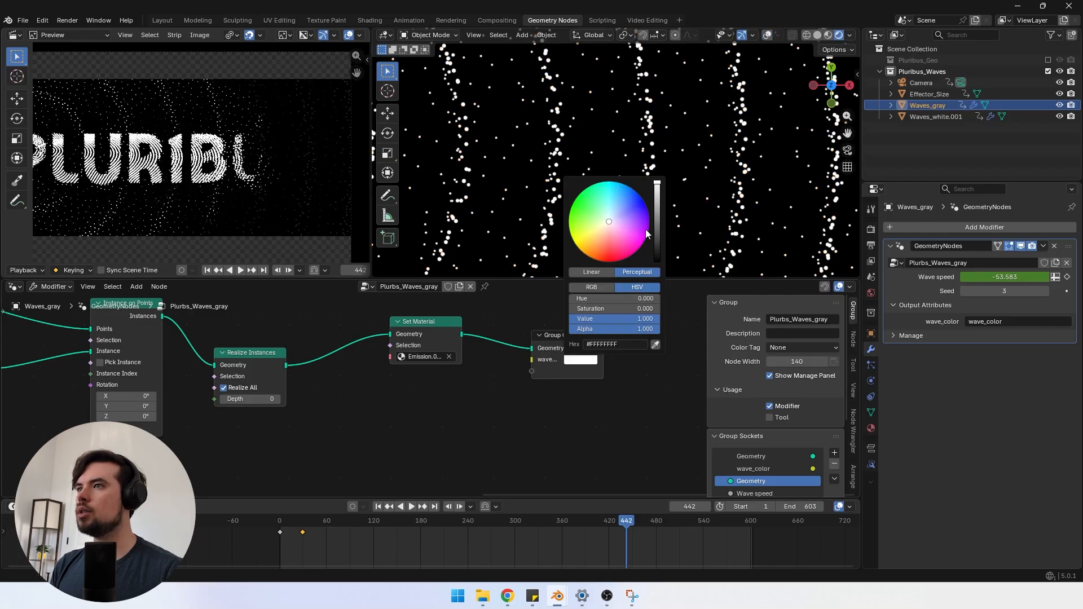
pyautogui.moveTo(657, 226); pyautogui.dragTo(657, 215)
pyautogui.moveTo(657, 218); pyautogui.dragTo(657, 233)
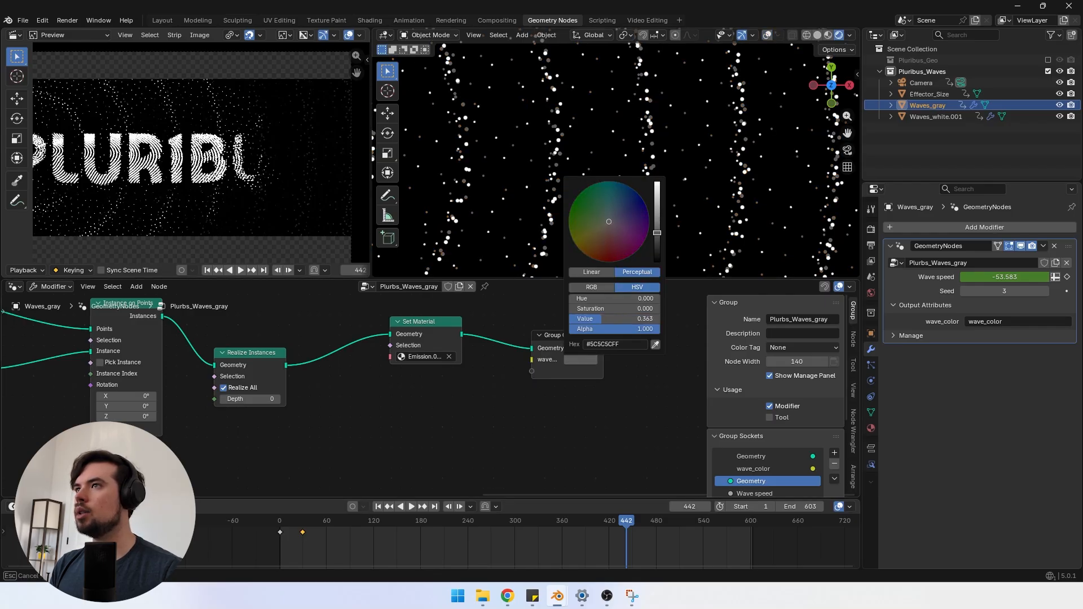
# Step: Connect the Map Range Result directly to the Scale of Instance on Points, bypassing the Multiply node
pyautogui.scroll(-5, 419, 398)
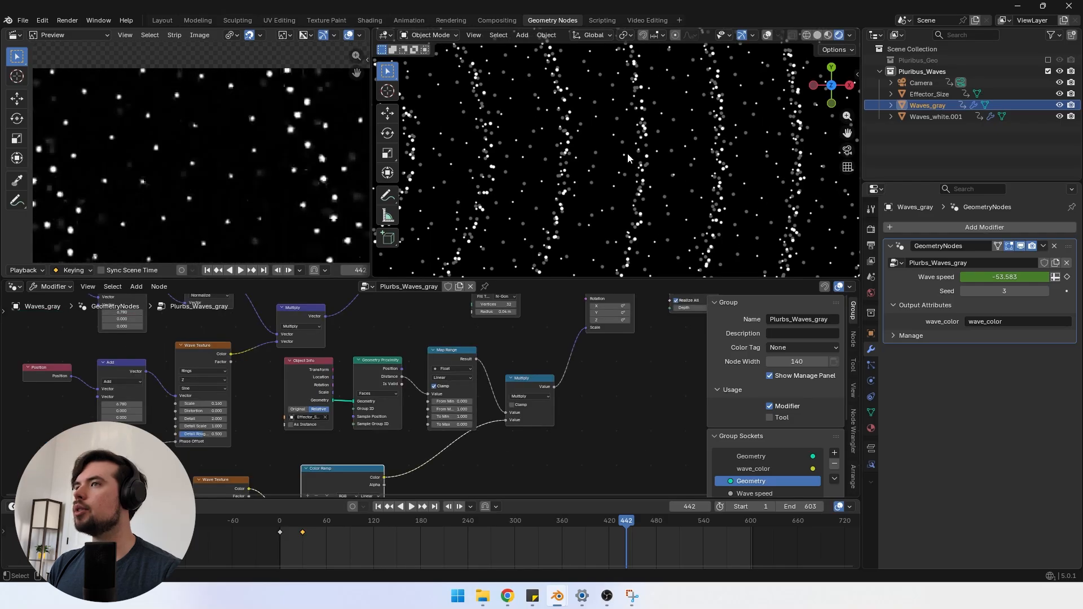
pyautogui.moveTo(533, 355); pyautogui.dragTo(431, 345, button='middle')
pyautogui.moveTo(534, 317); pyautogui.dragTo(533, 317)
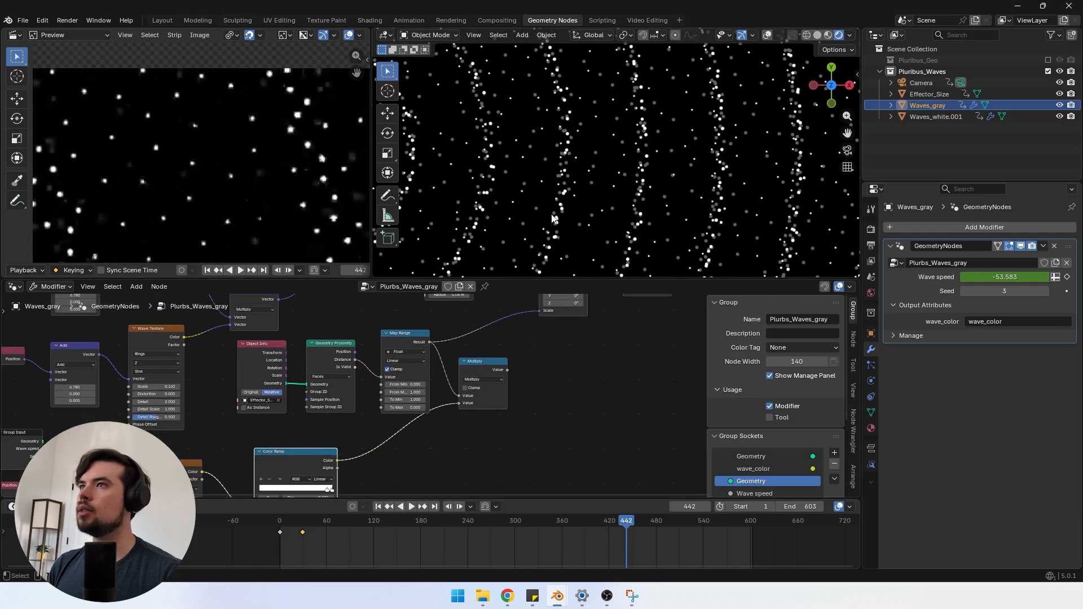
pyautogui.scroll(-1, 581, 142)
pyautogui.scroll(-3, 338, 455)
pyautogui.scroll(-2, 573, 187)
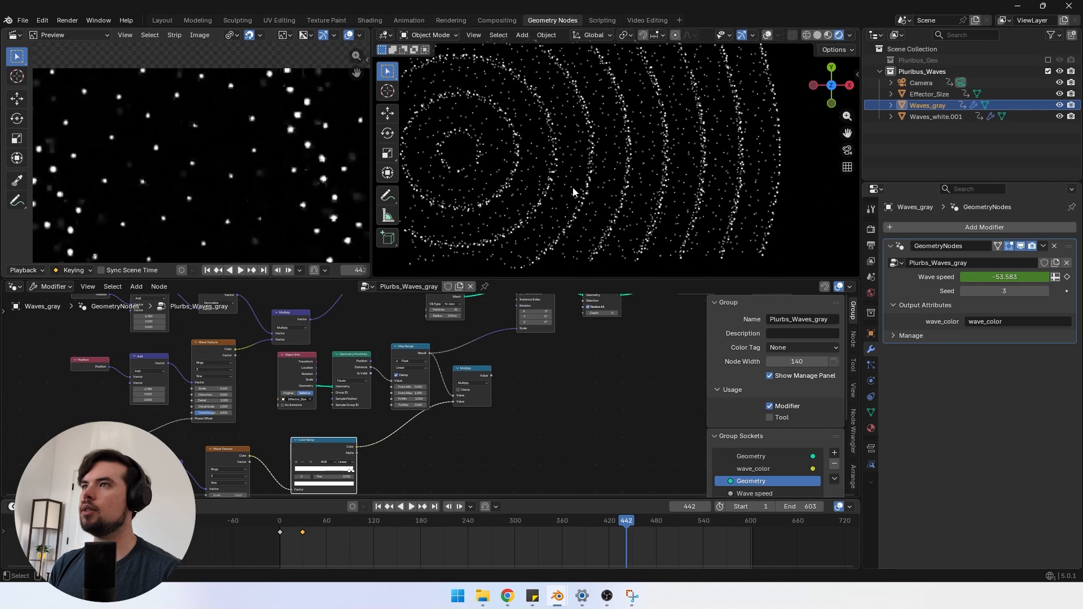
# Step: Set Density Max to 10 on the Distribute Points on Faces node of Plurbs_Waves_gray
pyautogui.scroll(3, 452, 421)
pyautogui.scroll(2, 453, 421)
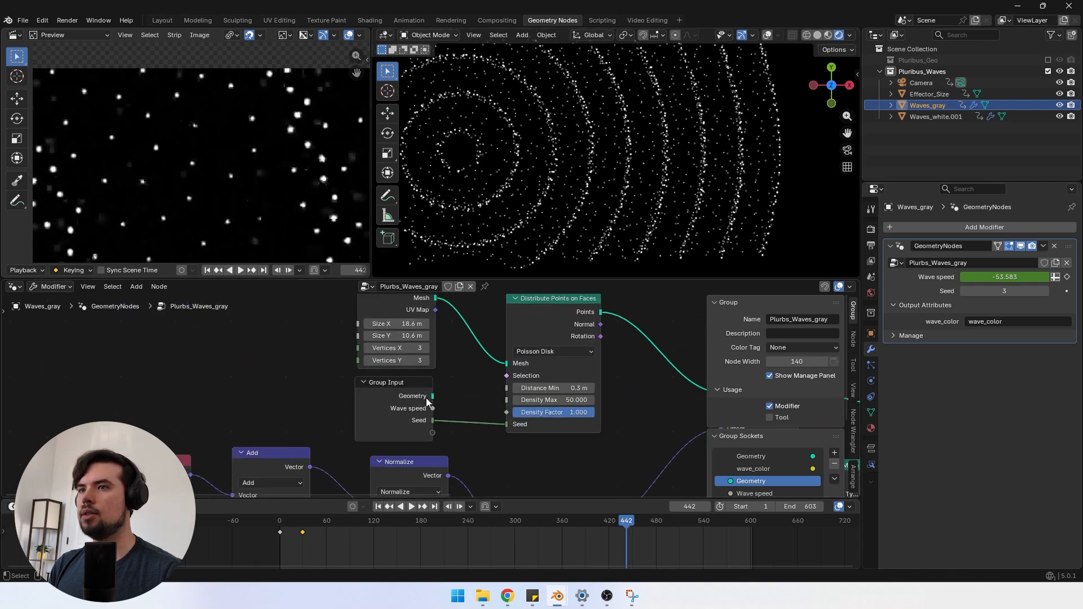
pyautogui.click(552, 397)
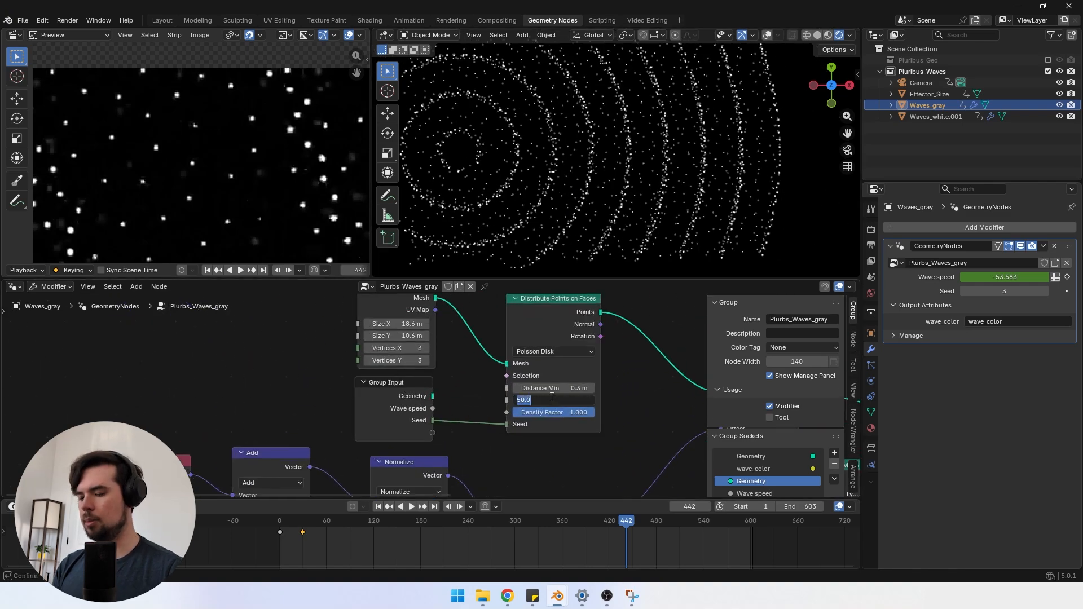
pyautogui.write('10')
pyautogui.press('Return')
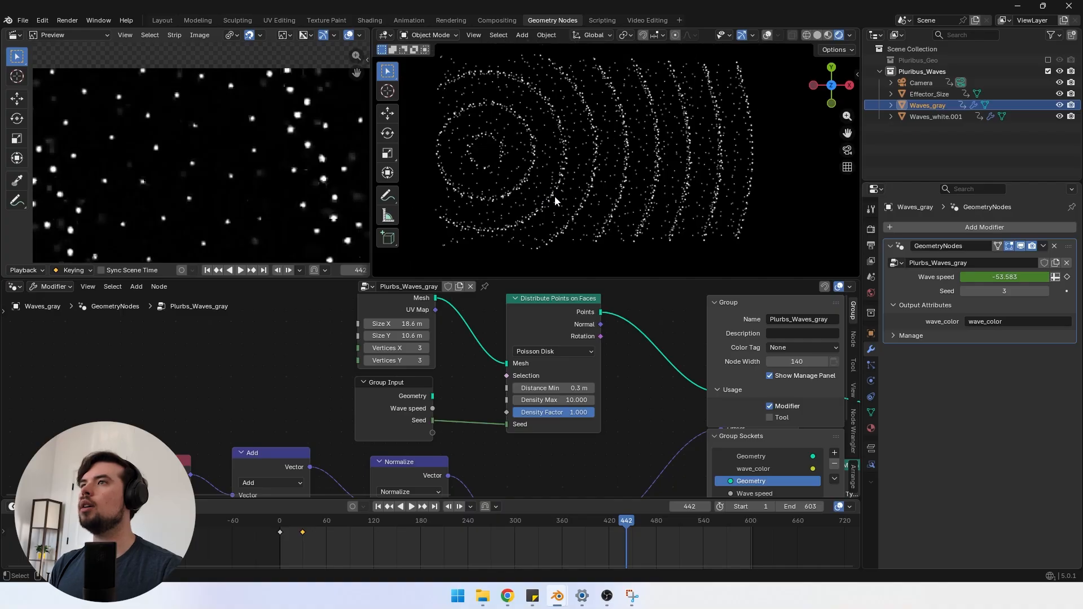
# Step: Examine the scattered and wave dots in the PLURIBUS reference frame and compare their brightness and spacing with the viewport
pyautogui.scroll(5, 593, 171)
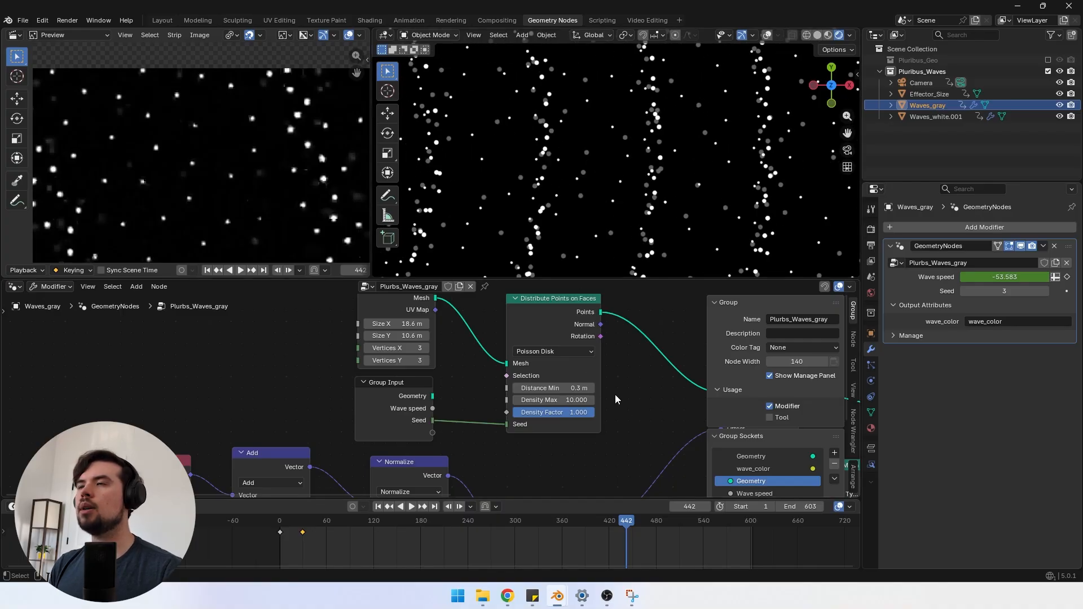
pyautogui.scroll(-4, 282, 196)
pyautogui.moveTo(242, 204); pyautogui.dragTo(189, 138, button='middle')
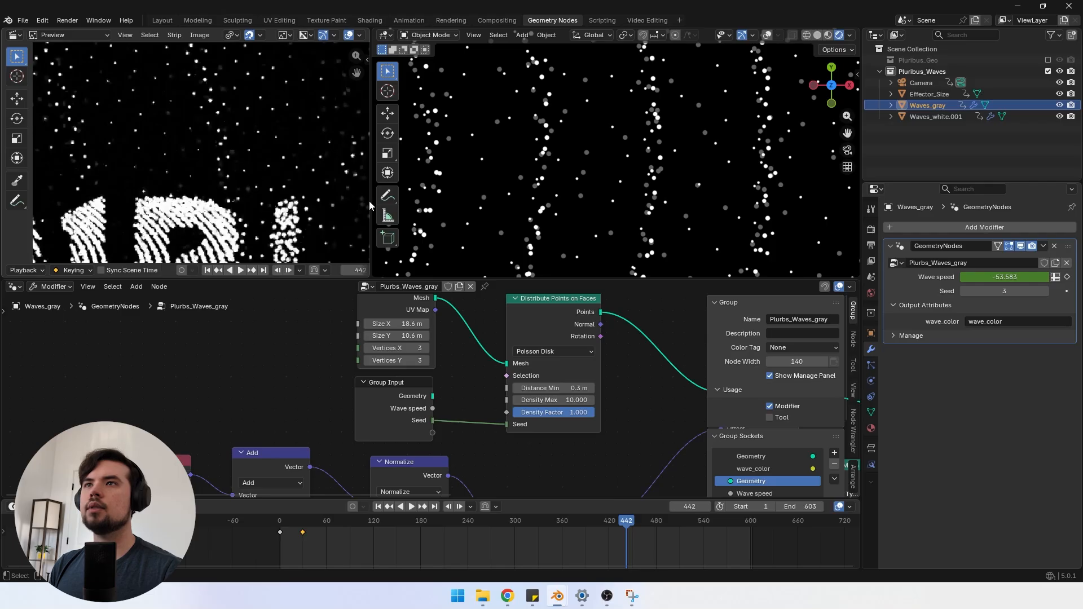
pyautogui.scroll(-3, 679, 170)
pyautogui.scroll(2, 201, 131)
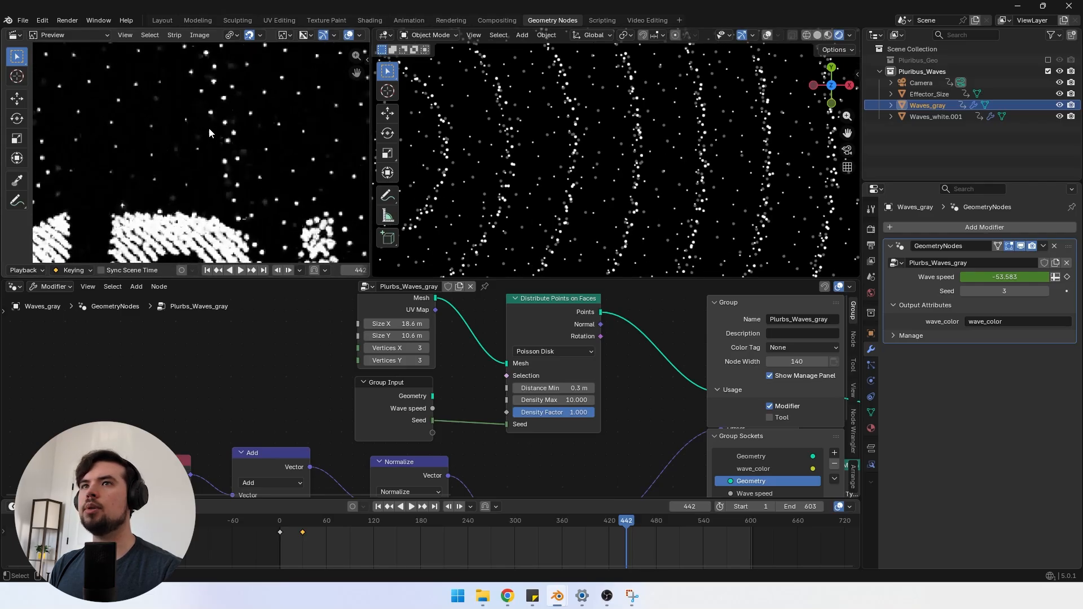
pyautogui.scroll(-5, 252, 169)
pyautogui.moveTo(280, 195); pyautogui.dragTo(215, 182, button='middle')
pyautogui.scroll(4, 224, 186)
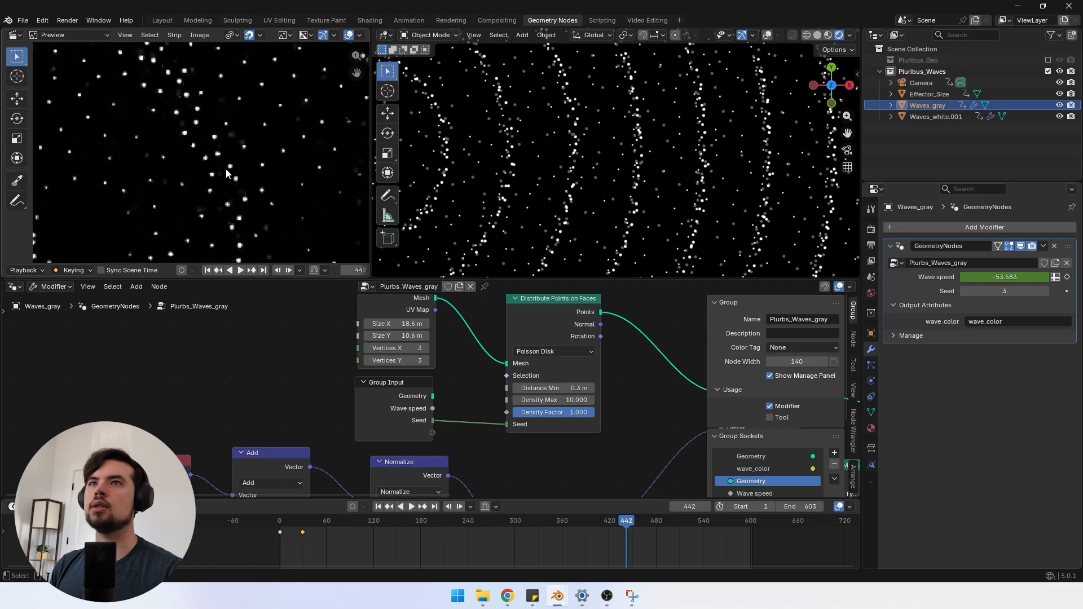
pyautogui.scroll(-3, 597, 347)
# Step: Connect the Color Ramp's Color output to the wave_color input of the Group Output, undoing the mistaken link to Geometry
pyautogui.moveTo(584, 383); pyautogui.dragTo(280, 305, button='middle')
pyautogui.moveTo(402, 382); pyautogui.dragTo(375, 411, button='middle')
pyautogui.scroll(-3, 333, 350)
pyautogui.scroll(1, 360, 404)
pyautogui.scroll(1, 381, 390)
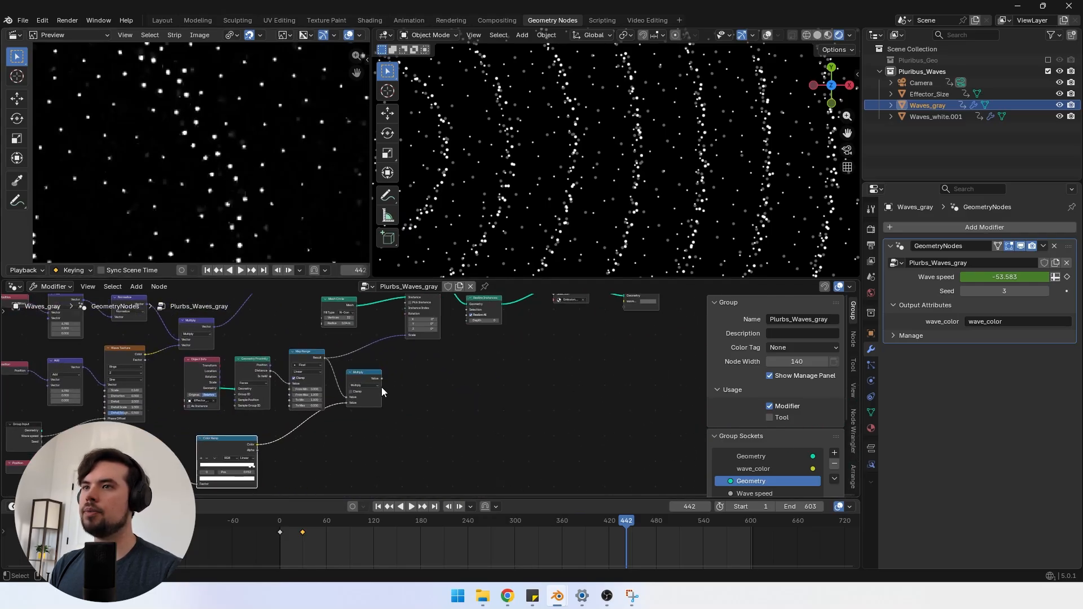
pyautogui.moveTo(539, 369); pyautogui.dragTo(624, 319)
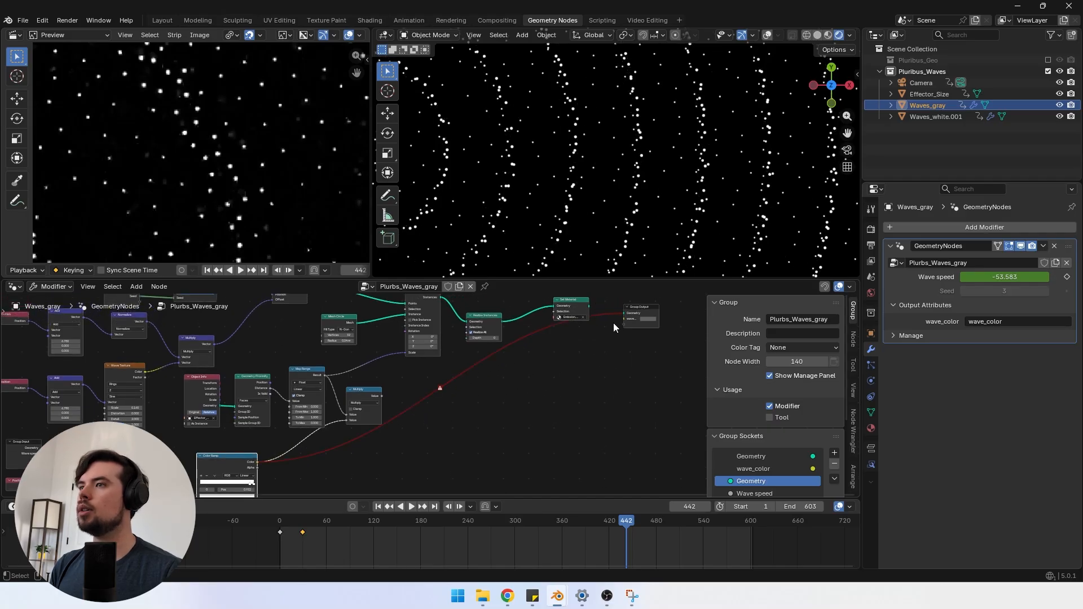
pyautogui.hotkey('ctrl', 'z')
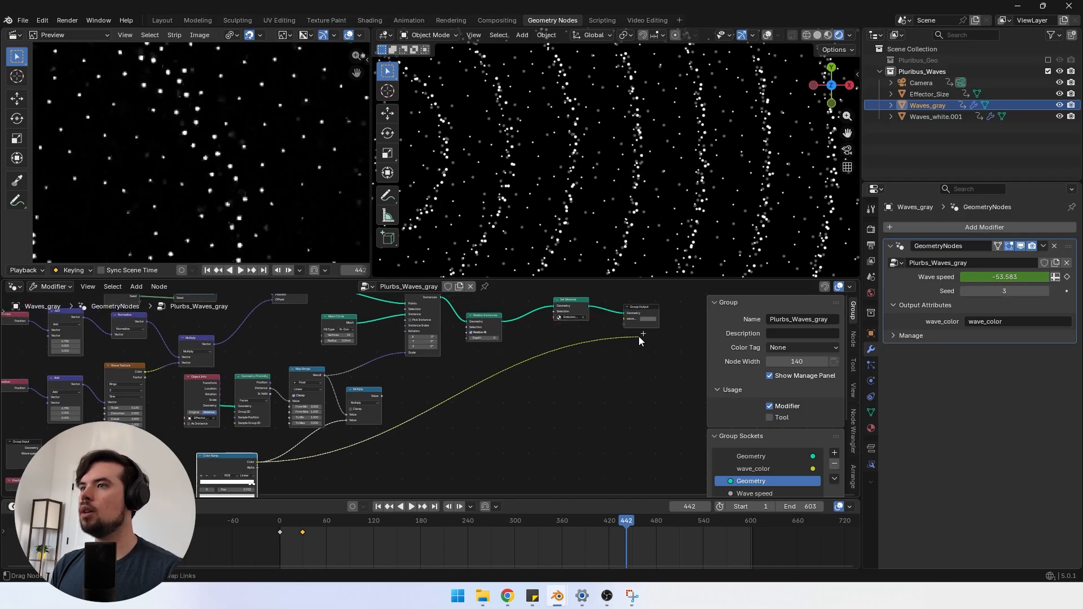
pyautogui.moveTo(639, 336); pyautogui.dragTo(626, 320)
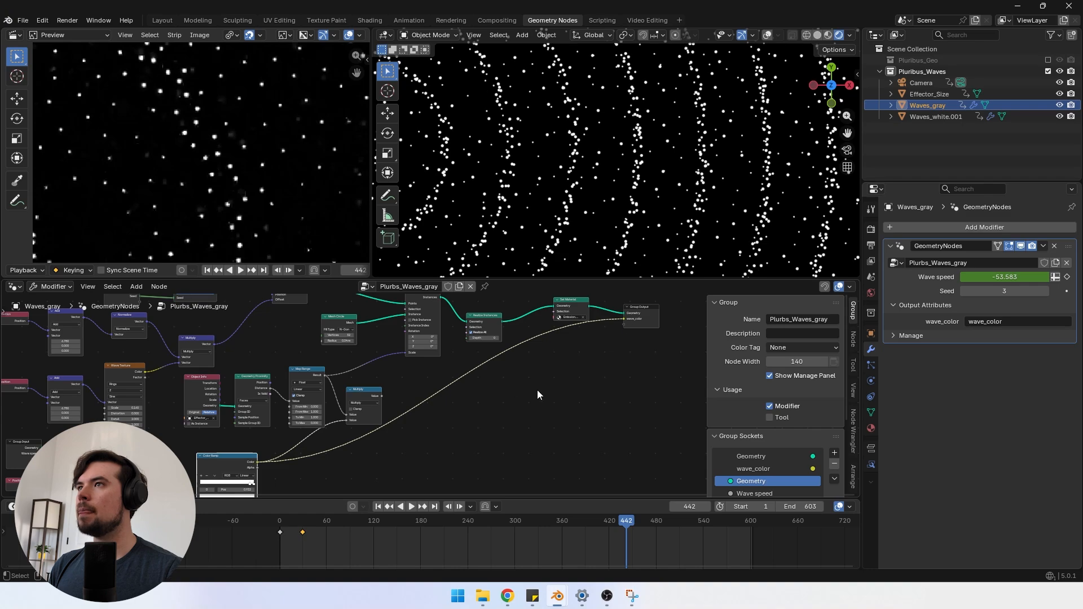
# Step: Set the Color Ramp's stop at position 1.000 to black and its stop at 0.932 to dark gray
pyautogui.press('KP_Decimal')
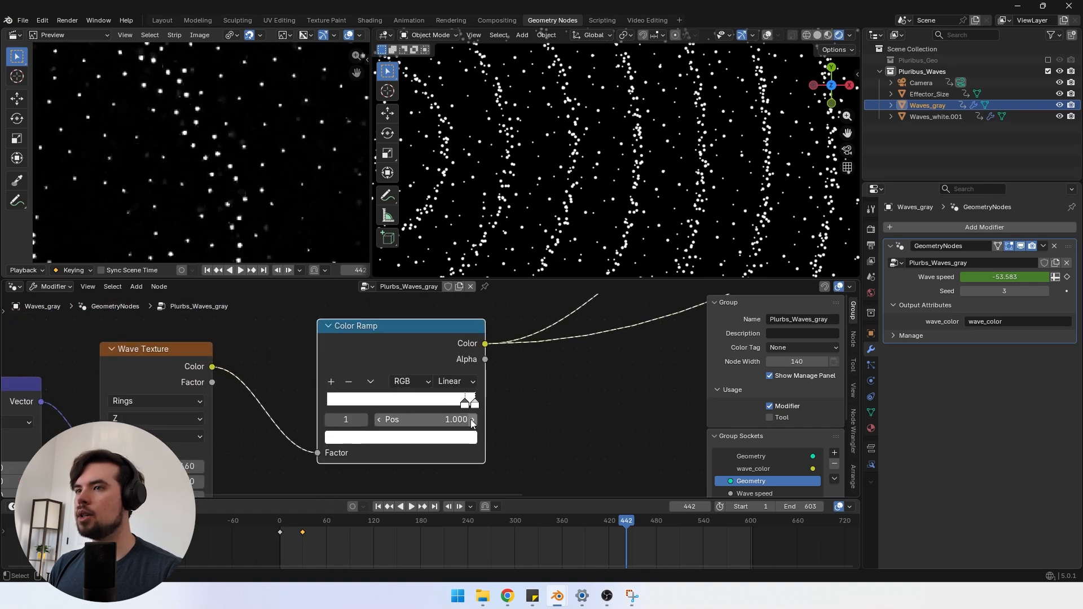
pyautogui.click(469, 438)
pyautogui.moveTo(456, 291); pyautogui.dragTo(455, 305)
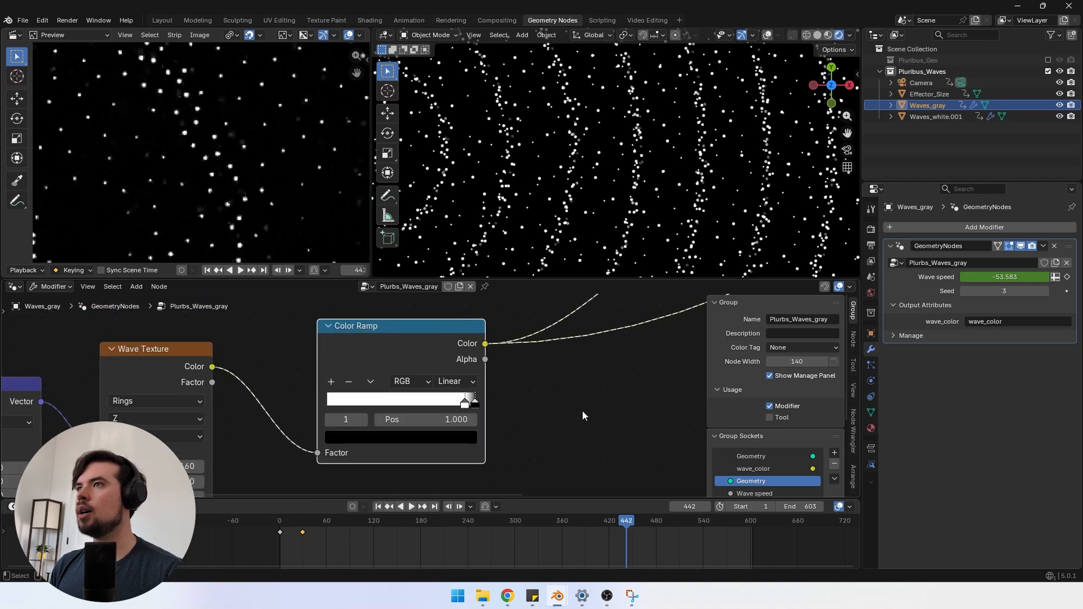
pyautogui.click(465, 407)
pyautogui.click(457, 435)
pyautogui.moveTo(453, 224); pyautogui.dragTo(452, 280)
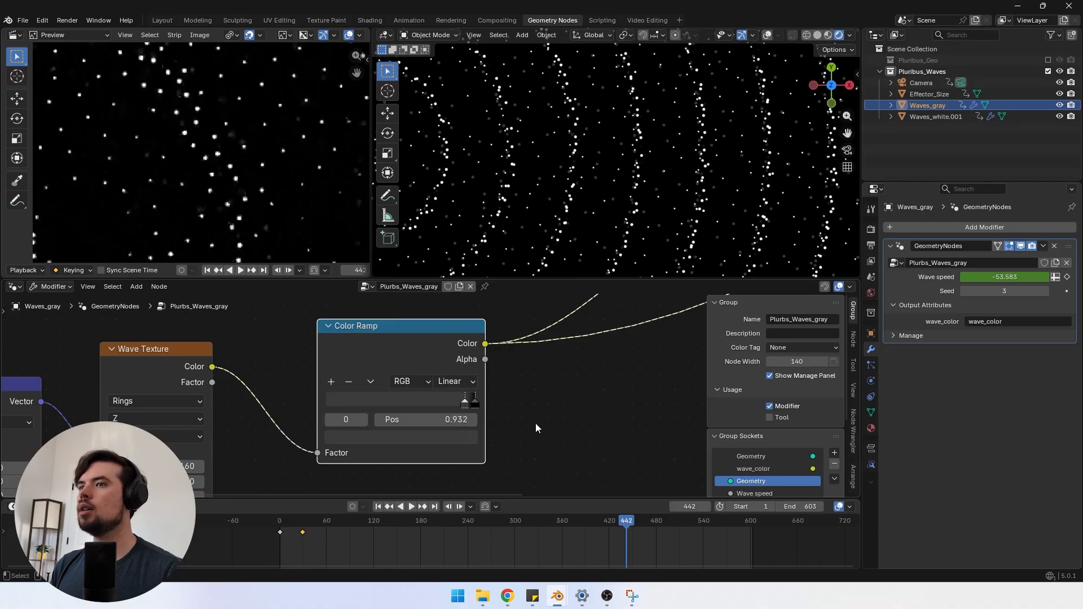
# Step: Shift the Color Ramp's dark gray stop lower and set its black stop's position to 0.900
pyautogui.click(459, 406)
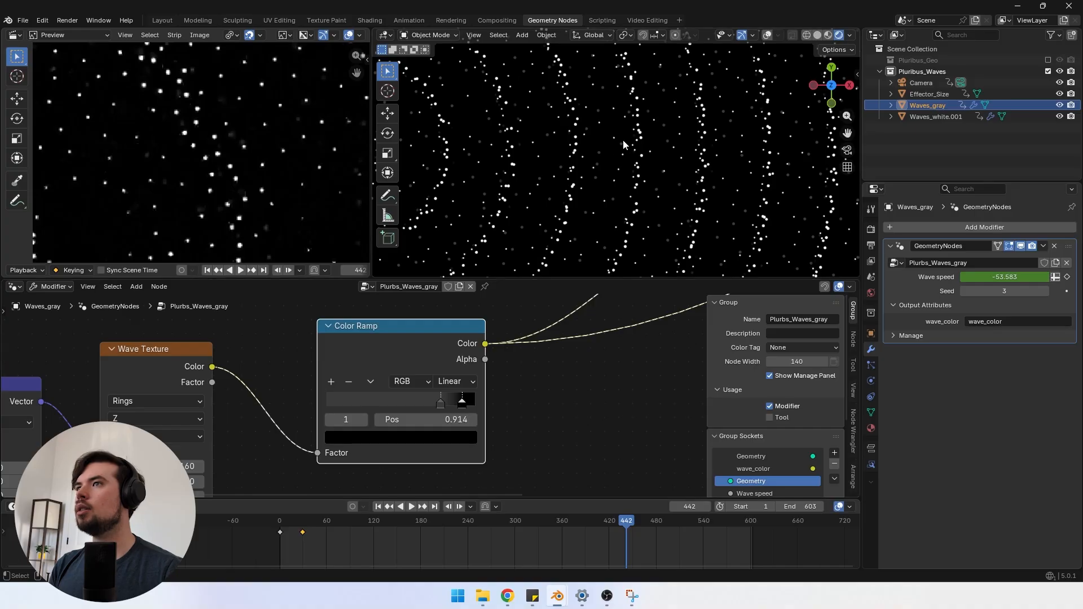
pyautogui.scroll(6, 624, 135)
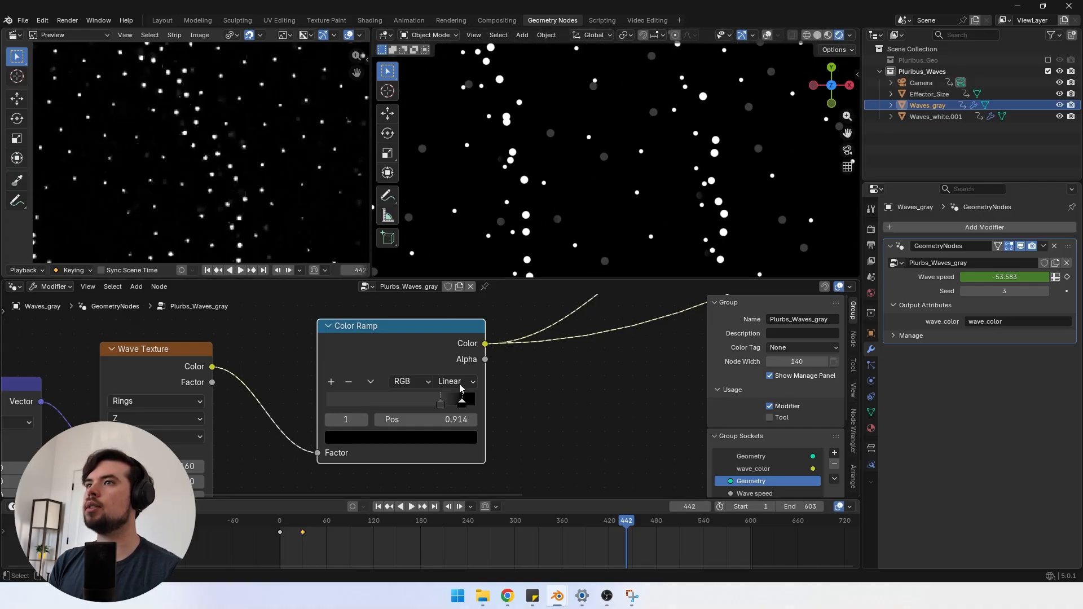
pyautogui.moveTo(476, 406); pyautogui.dragTo(457, 410)
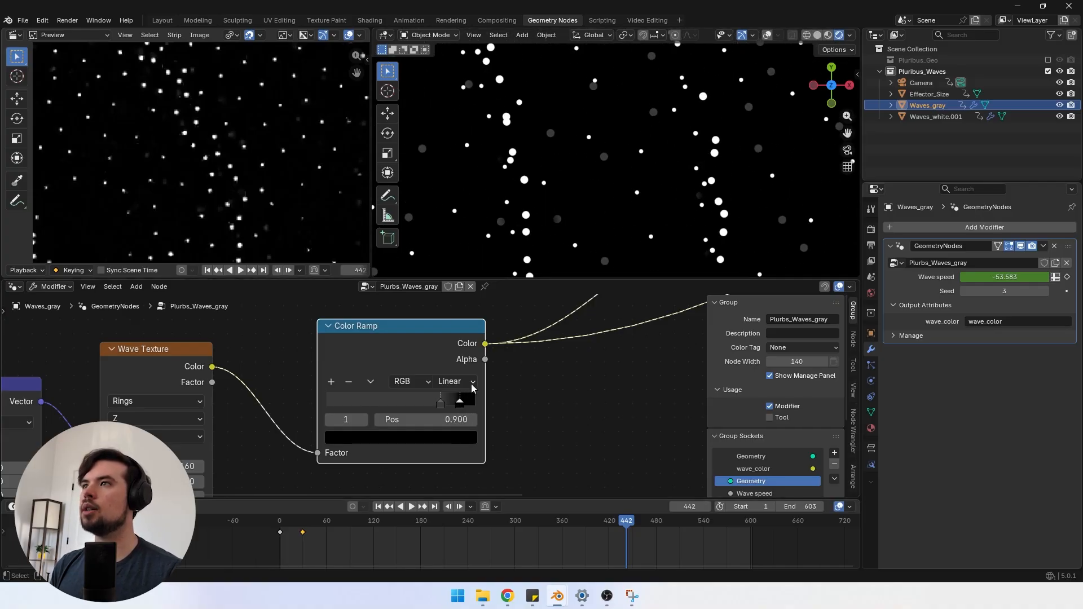
pyautogui.scroll(-8, 604, 148)
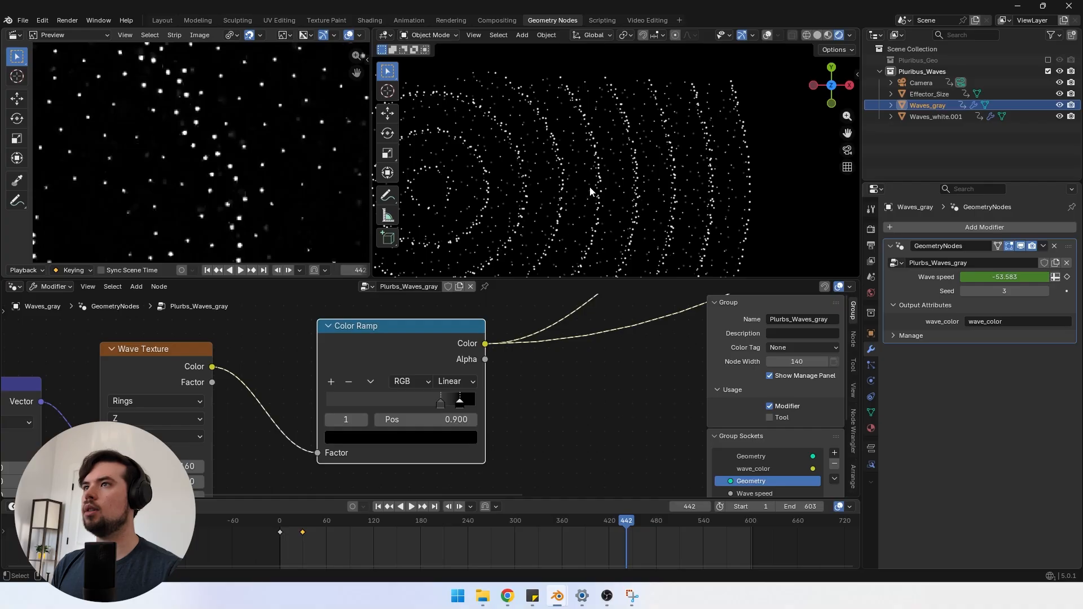
pyautogui.scroll(-1, 590, 186)
# Step: Enable the Pluribus_Geo collection, then select Waves_white.001 and go to frame 455
pyautogui.moveTo(623, 526); pyautogui.dragTo(712, 528)
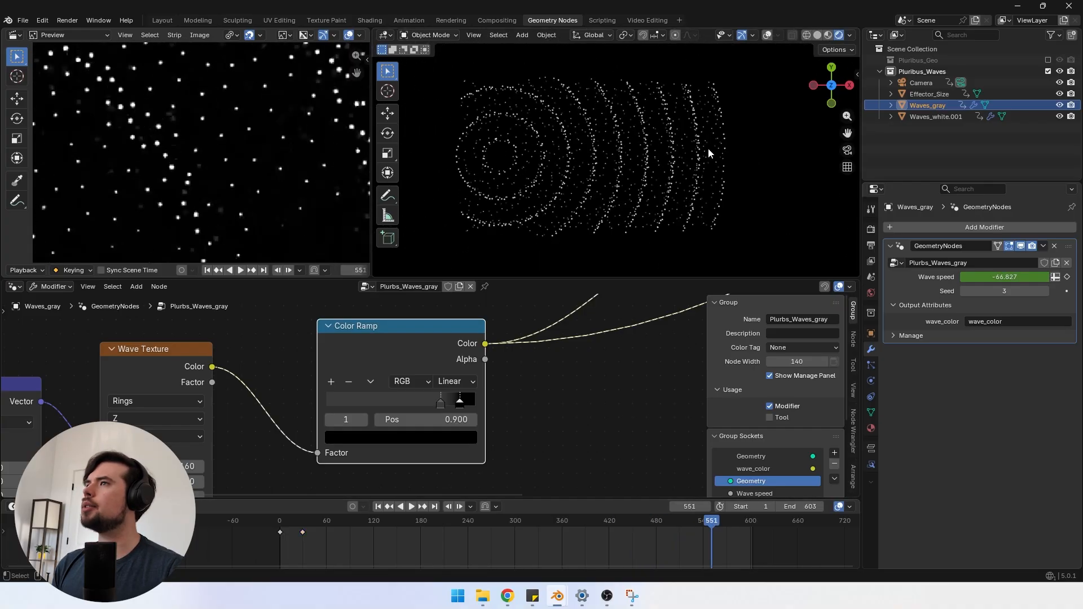
pyautogui.click(1048, 61)
pyautogui.click(879, 61)
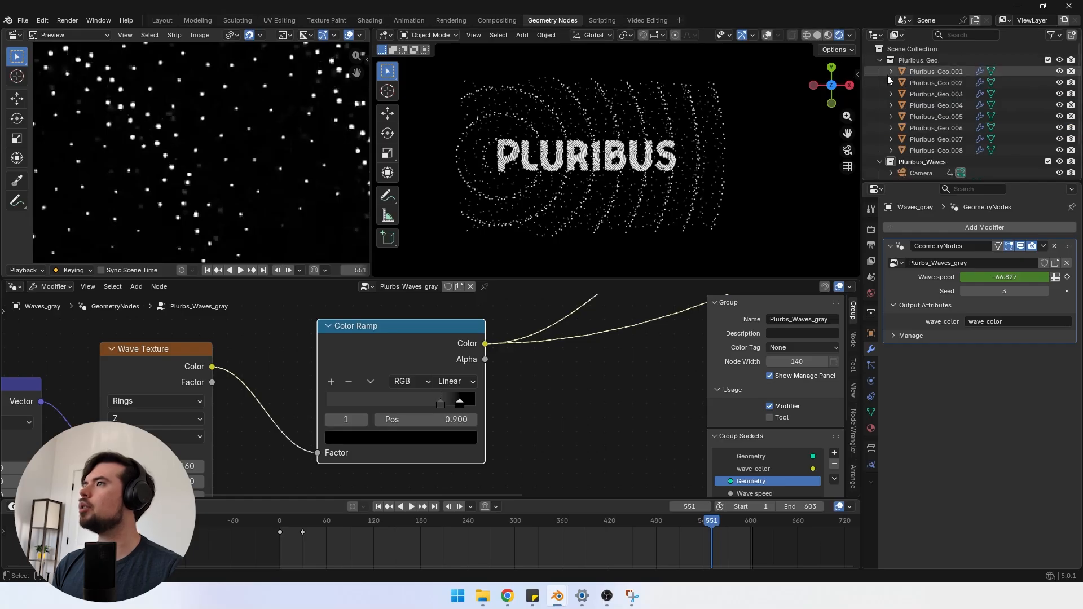
pyautogui.click(922, 72)
pyautogui.scroll(2, 638, 180)
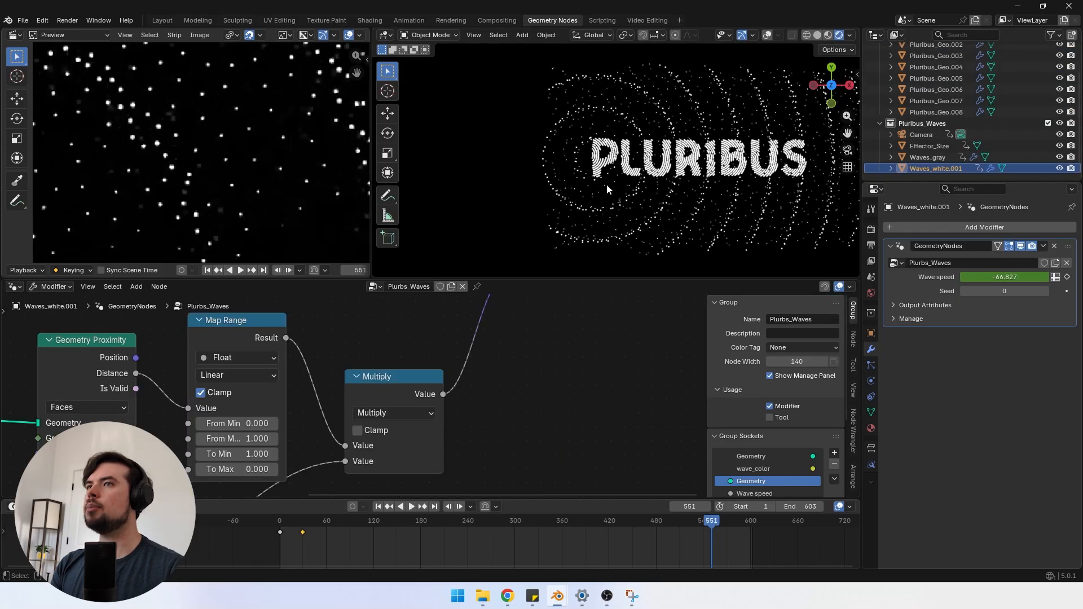
pyautogui.scroll(2, 609, 175)
pyautogui.moveTo(690, 525); pyautogui.dragTo(636, 519)
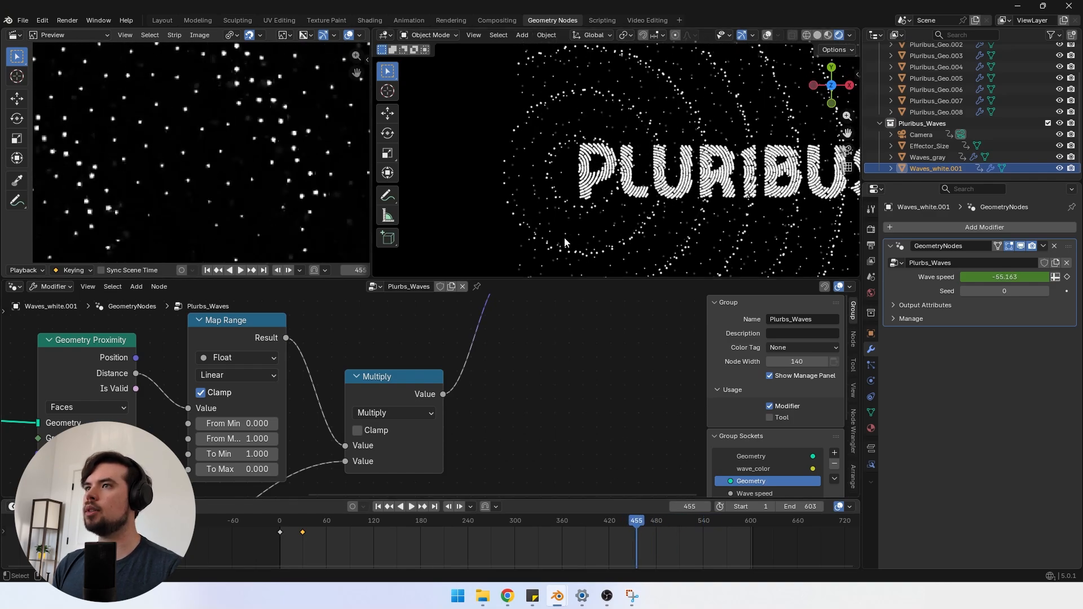
# Step: With Waves_gray hidden, set the Add vector feeding the Wave Texture in Plurbs_Waves to X 6.370 and Y -0.510
pyautogui.moveTo(24, 421); pyautogui.dragTo(353, 403, button='middle')
pyautogui.scroll(-4, 352, 404)
pyautogui.moveTo(122, 407); pyautogui.dragTo(331, 399, button='middle')
pyautogui.moveTo(241, 400); pyautogui.dragTo(485, 405, button='middle')
pyautogui.scroll(3, 490, 408)
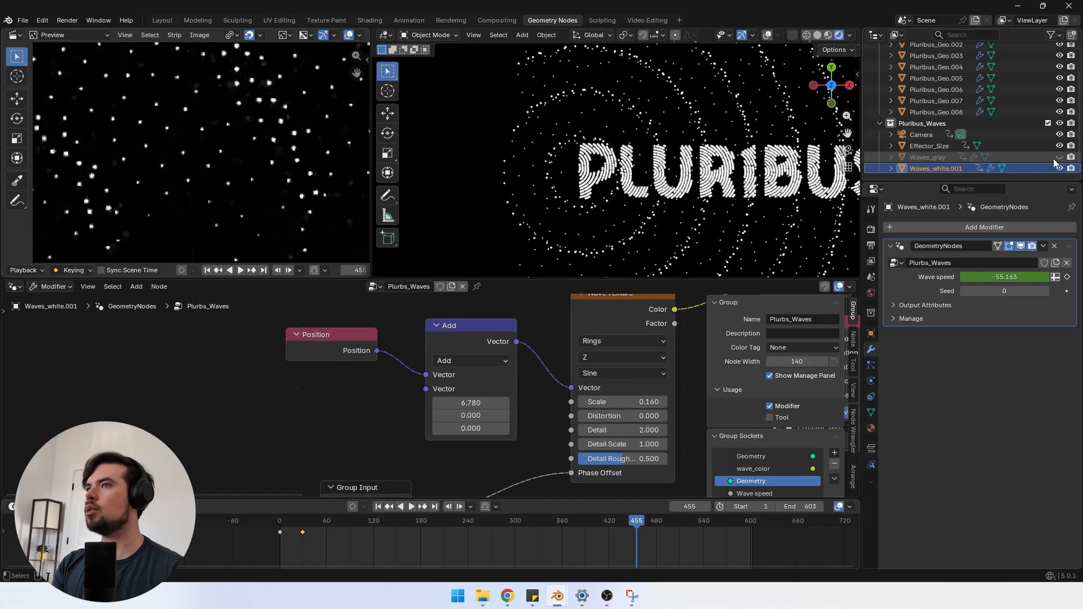
pyautogui.scroll(1, 426, 403)
pyautogui.moveTo(473, 403)
pyautogui.mouseDown()
pyautogui.moveTo(457, 402)
pyautogui.moveTo(466, 417)
pyautogui.moveTo(454, 417)
pyautogui.moveTo(466, 417)
pyautogui.mouseUp()
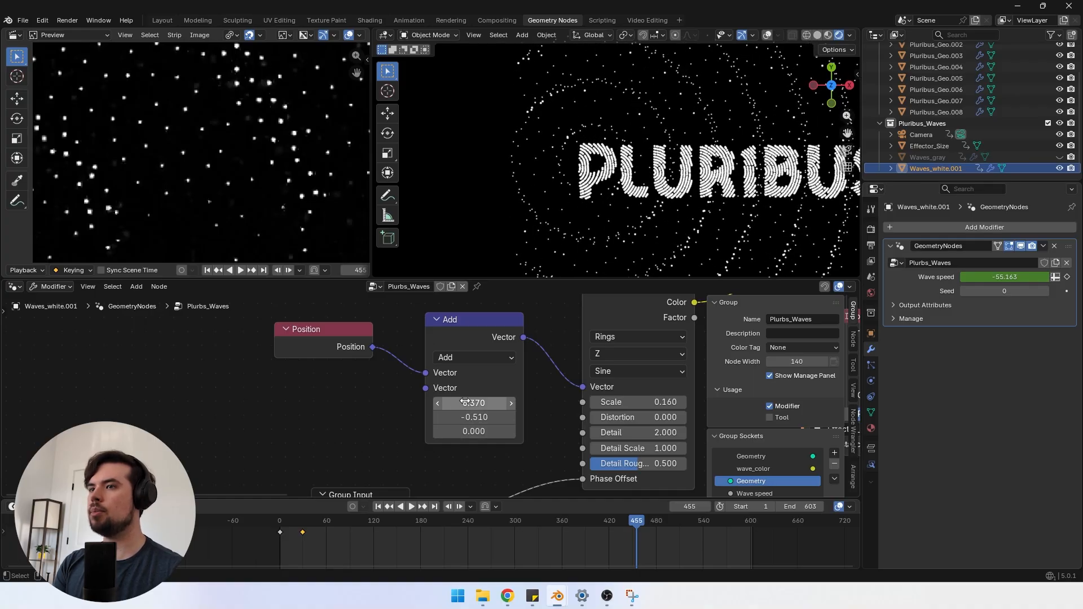
# Step: Unhide Waves_gray and match the Add vector before its Color Ramp's Wave Texture to Plurbs_Waves: X 6.370, Y -0.510
pyautogui.click(921, 159)
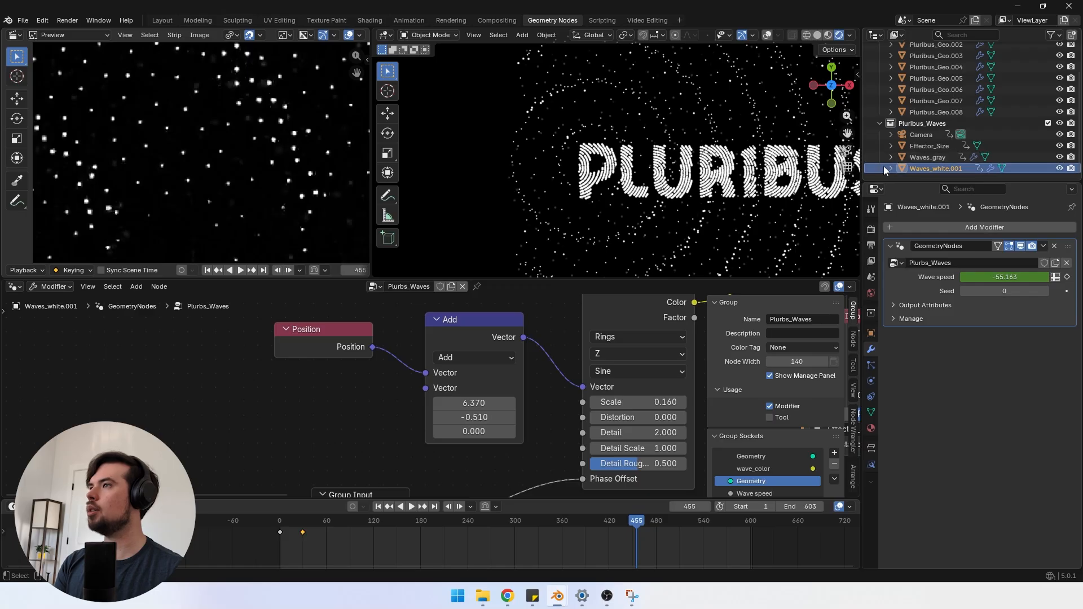
pyautogui.moveTo(226, 411); pyautogui.dragTo(593, 390, button='middle')
pyautogui.scroll(-4, 480, 388)
pyautogui.scroll(-2, 401, 404)
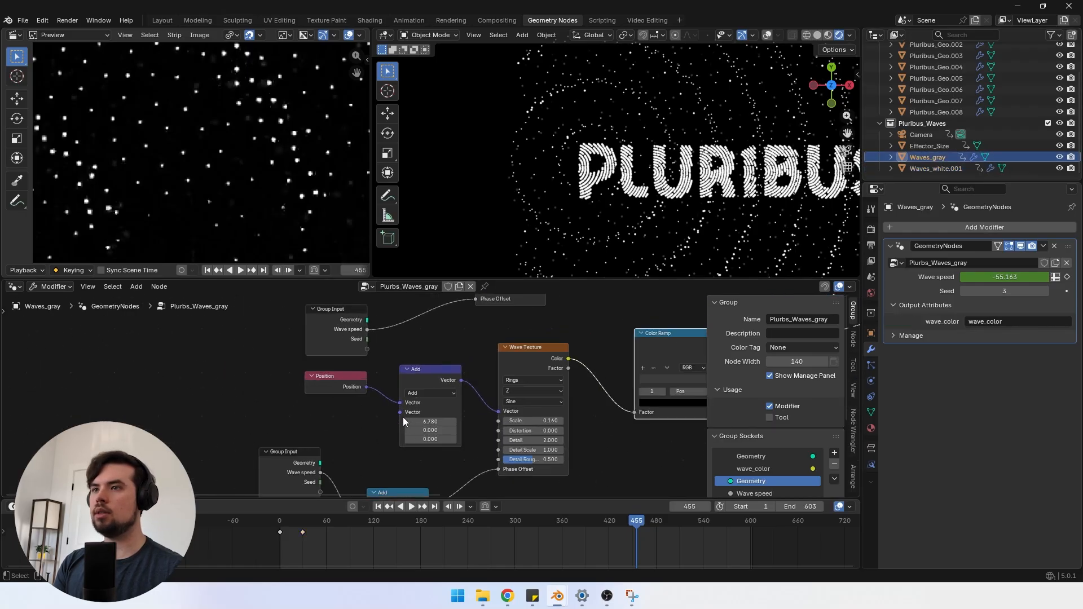
pyautogui.scroll(2, 407, 418)
pyautogui.click(929, 169)
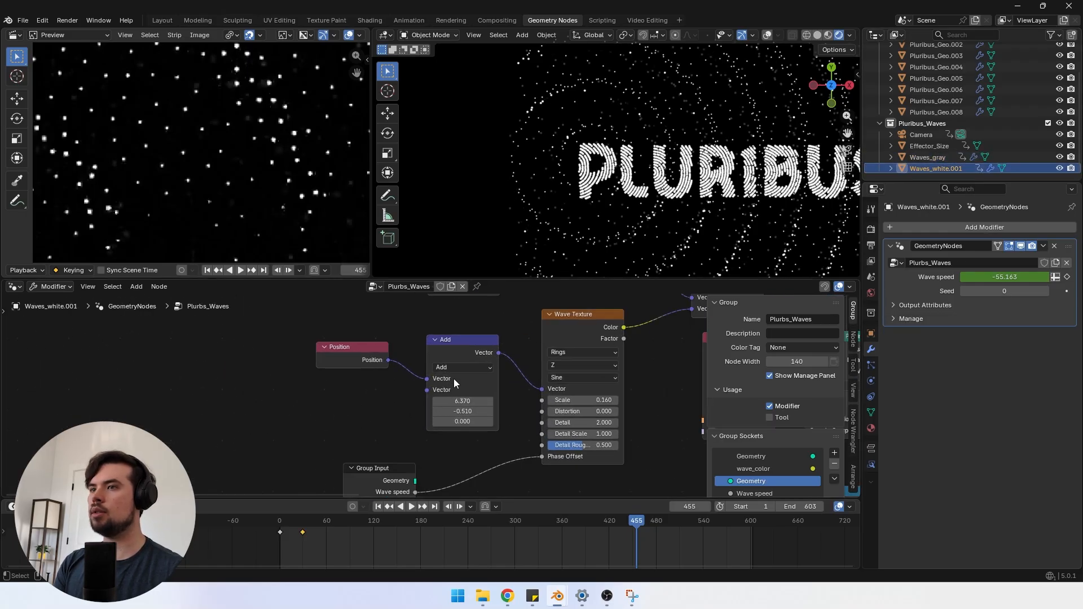
pyautogui.click(928, 157)
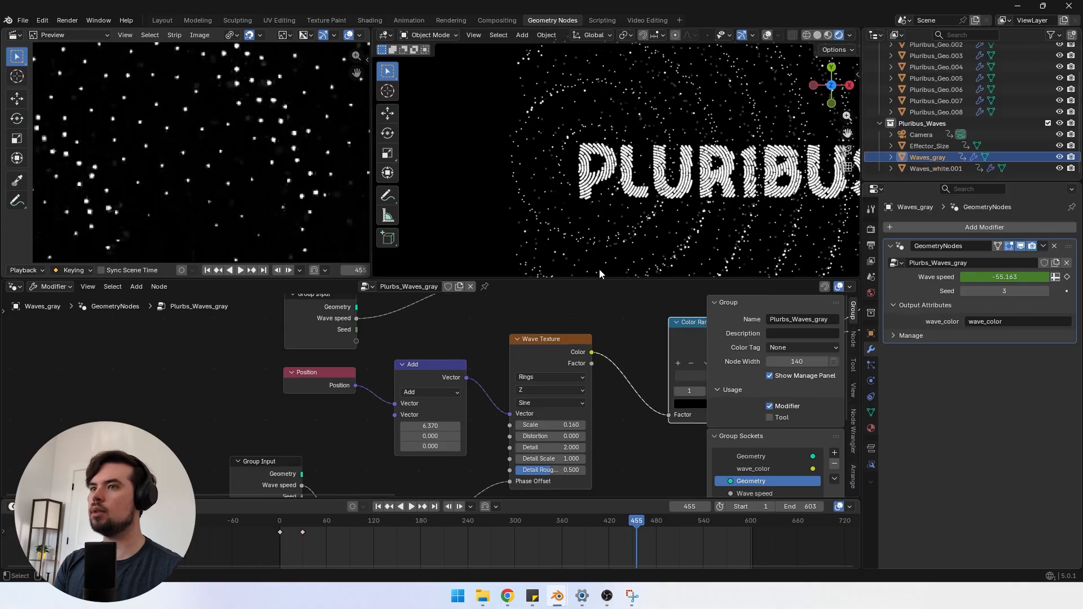
pyautogui.scroll(-2, 426, 377)
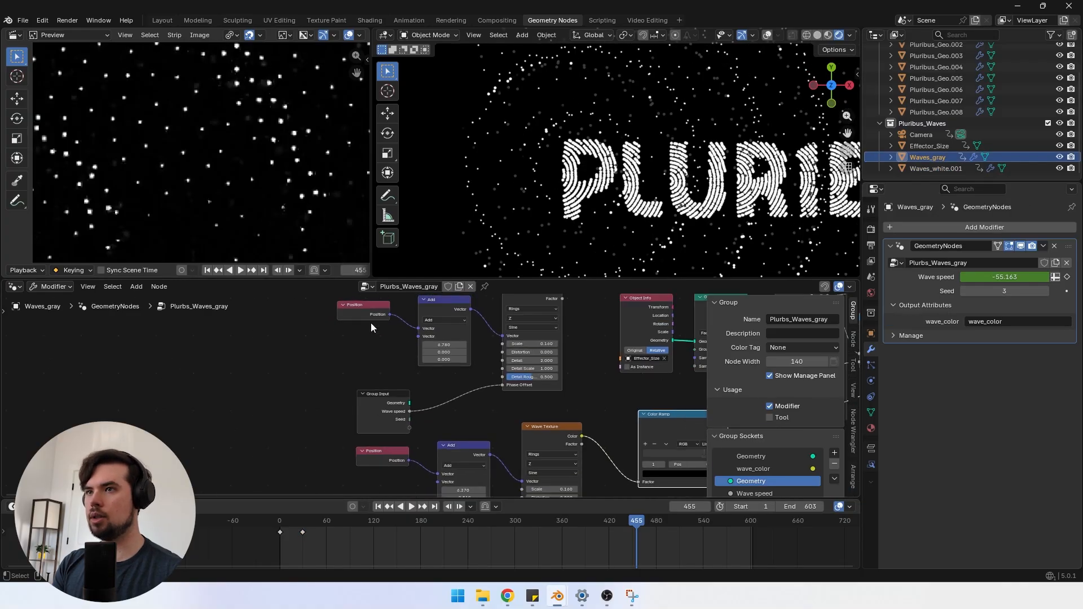
# Step: In Plurbs_Waves_gray, link the adjusted Add node's Vector to the upper Wave Texture's Vector input and delete the redundant Position and Add nodes
pyautogui.scroll(-1, 410, 378)
pyautogui.keyDown('shift'); pyautogui.scroll(-2, 457, 406); pyautogui.keyUp('shift')
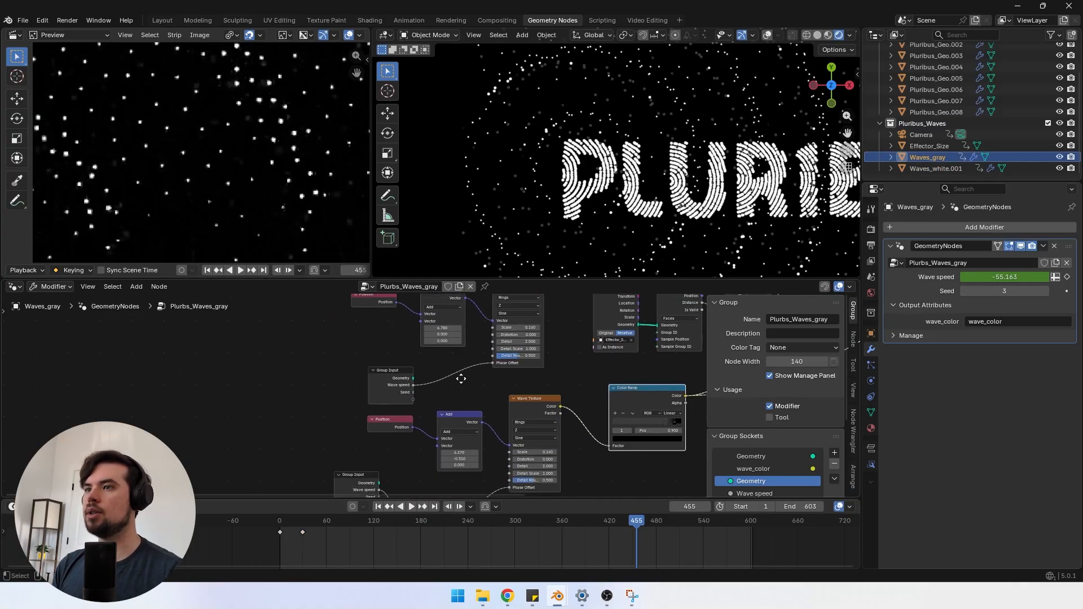
pyautogui.keyDown('shift'); pyautogui.scroll(1, 487, 323); pyautogui.keyUp('shift')
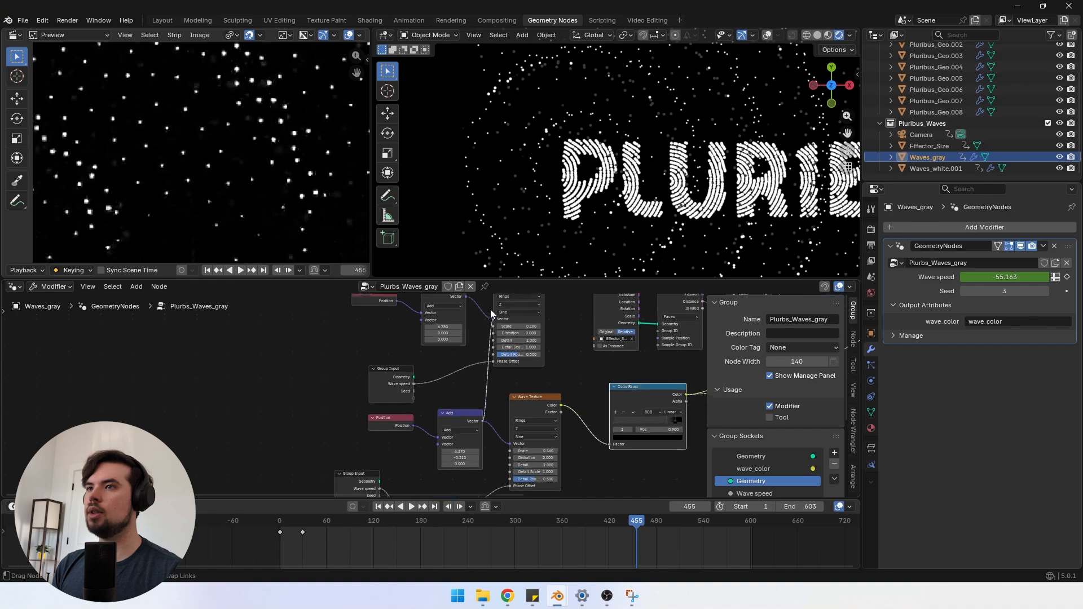
pyautogui.keyDown('shift'); pyautogui.scroll(2, 435, 373); pyautogui.keyUp('shift')
pyautogui.scroll(-1, 436, 378)
pyautogui.moveTo(380, 369); pyautogui.dragTo(452, 325)
pyautogui.press('x')
# Step: In the Plurbs_Waves group of Waves_white.001, connect the Wave Texture's Add vector to the Normalize node as well
pyautogui.click(916, 167)
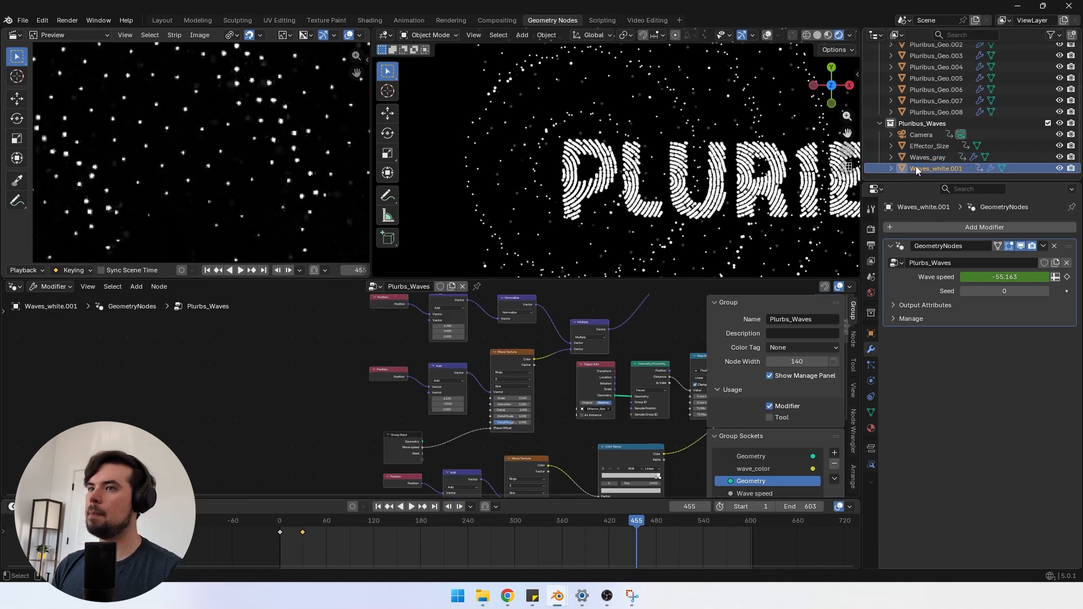
pyautogui.keyDown('shift'); pyautogui.scroll(5, 479, 361); pyautogui.keyUp('shift')
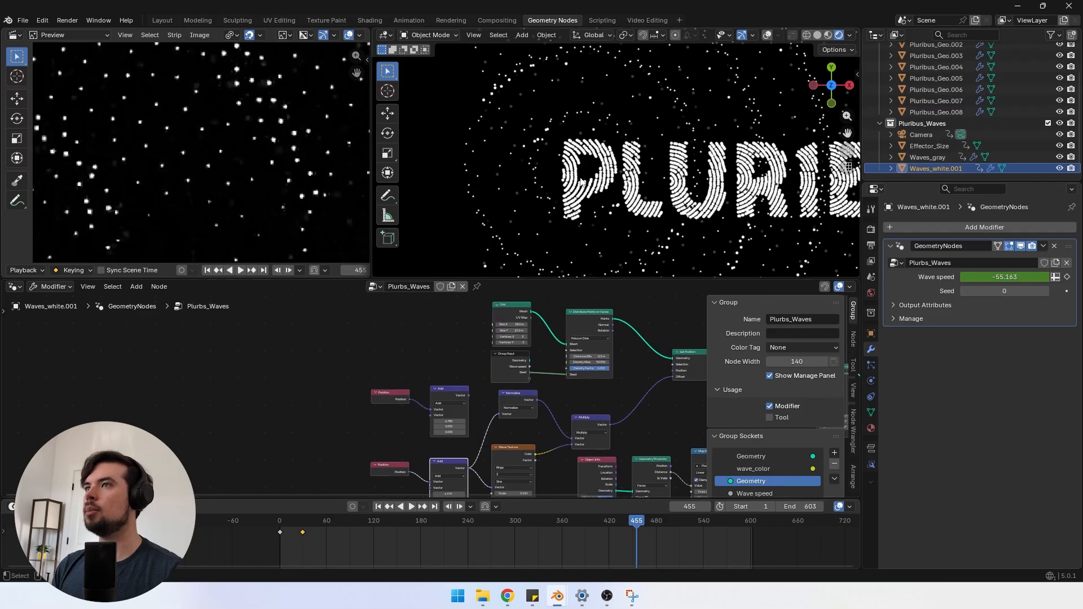
pyautogui.scroll(-3, 627, 172)
pyautogui.scroll(-3, 698, 187)
pyautogui.scroll(1, 698, 192)
pyautogui.keyDown('shift'); pyautogui.moveTo(688, 189); pyautogui.dragTo(628, 183, button='middle'); pyautogui.keyUp('shift')
pyautogui.scroll(2, 630, 189)
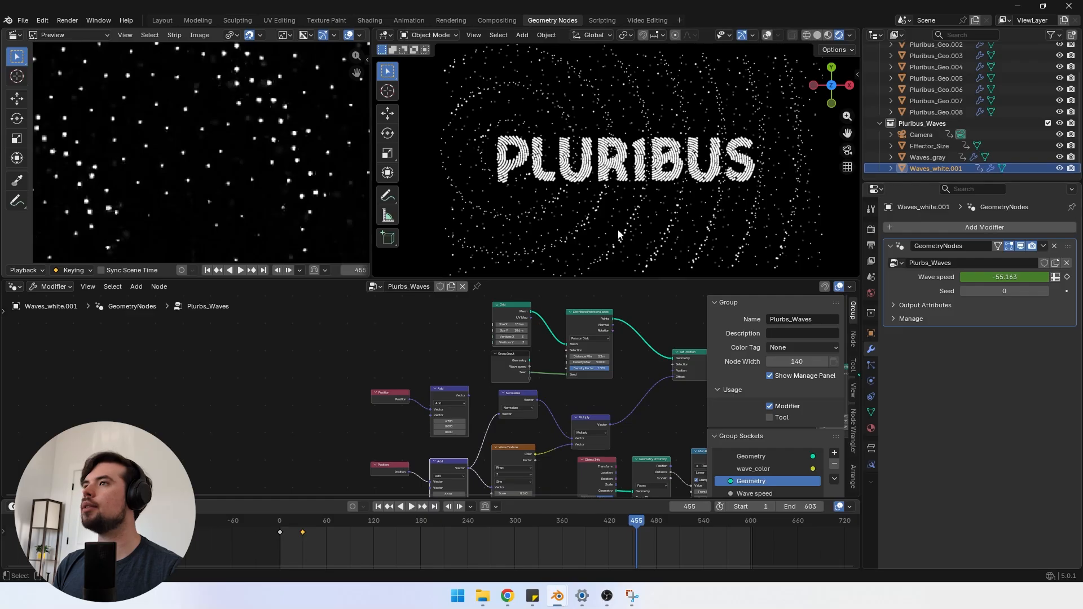
# Step: Collapse the node editor's sidebar so the whole Plurbs_Waves tree has room
pyautogui.moveTo(534, 431); pyautogui.dragTo(322, 379, button='middle')
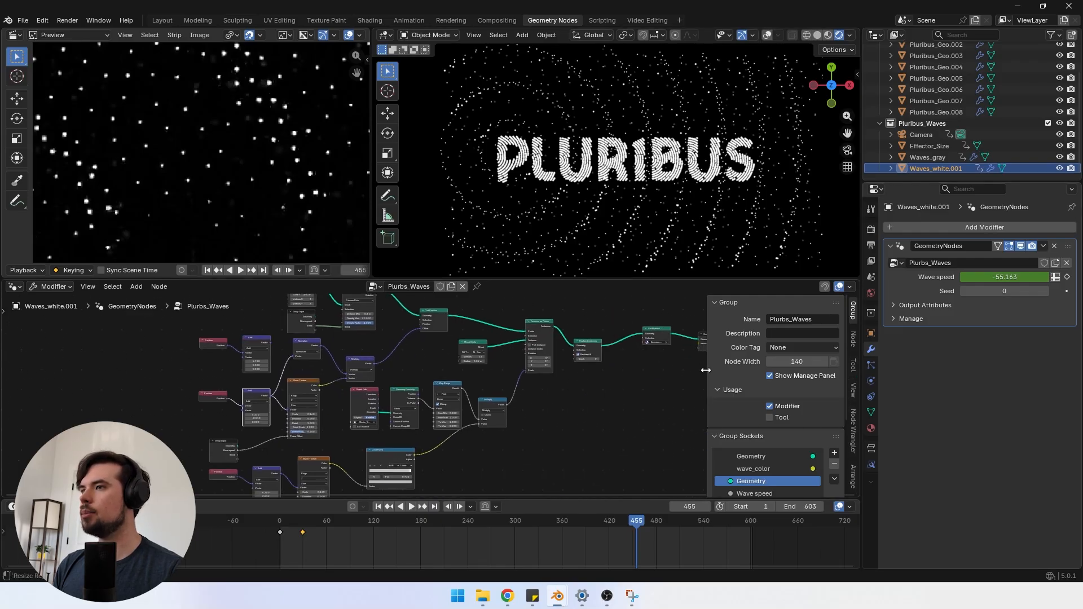
pyautogui.moveTo(706, 371); pyautogui.dragTo(868, 375)
pyautogui.scroll(2, 573, 170)
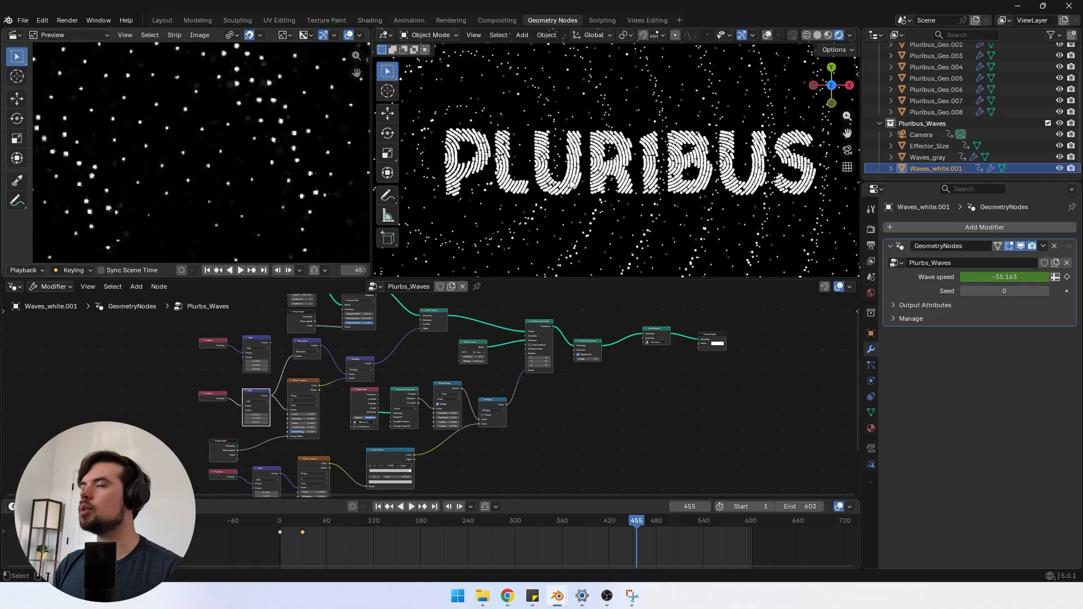
# Step: Select Pluribus_Geo.001, show the viewport overlays, and keyframe its heartbeat value at 0.000
pyautogui.scroll(3, 929, 73)
pyautogui.click(929, 72)
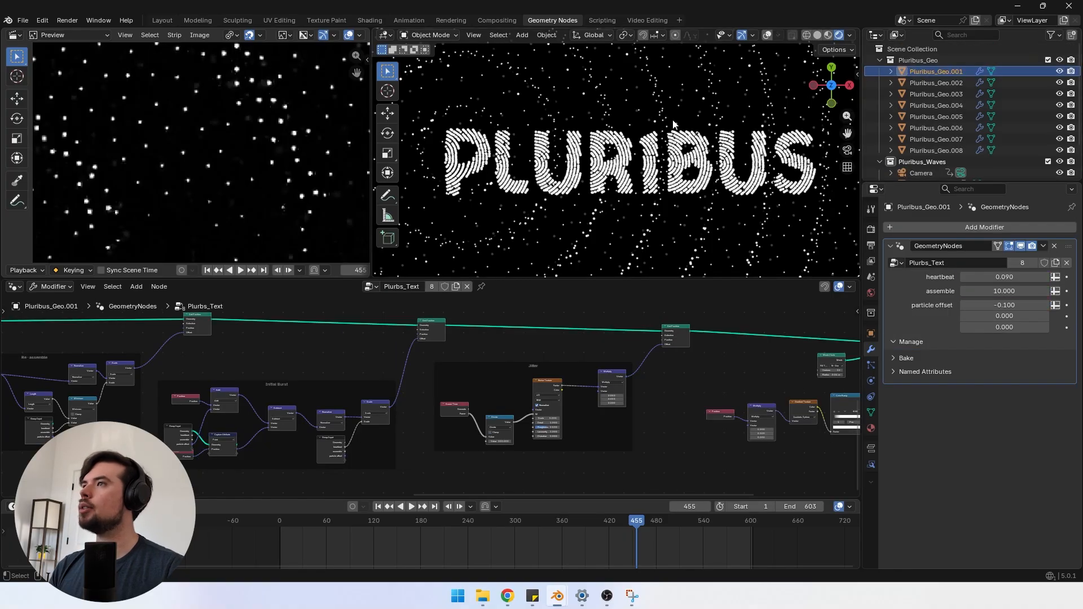
pyautogui.click(766, 35)
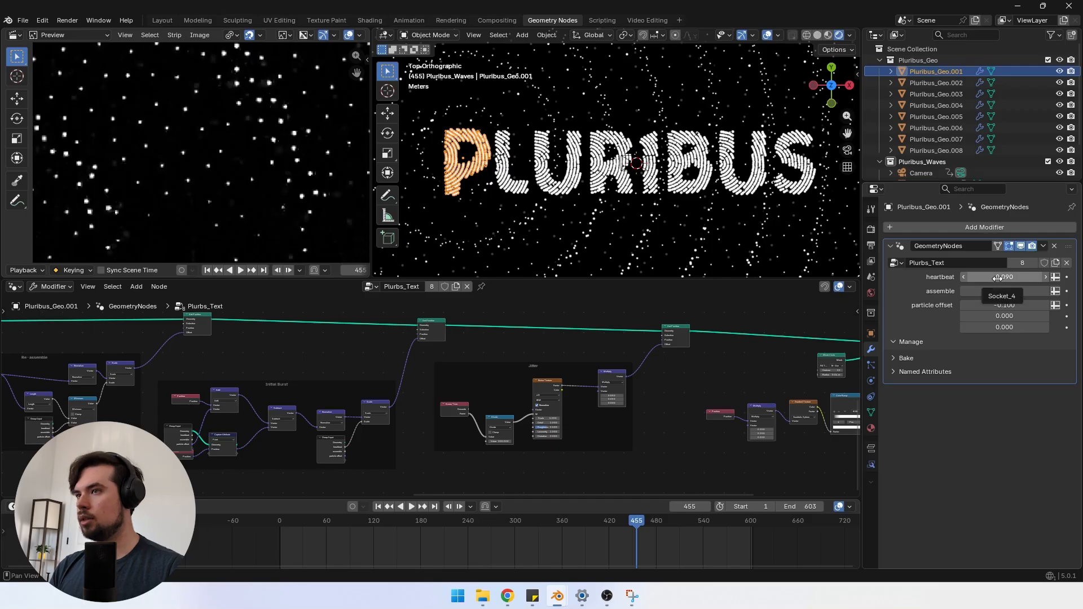
pyautogui.moveTo(997, 277); pyautogui.dragTo(984, 277)
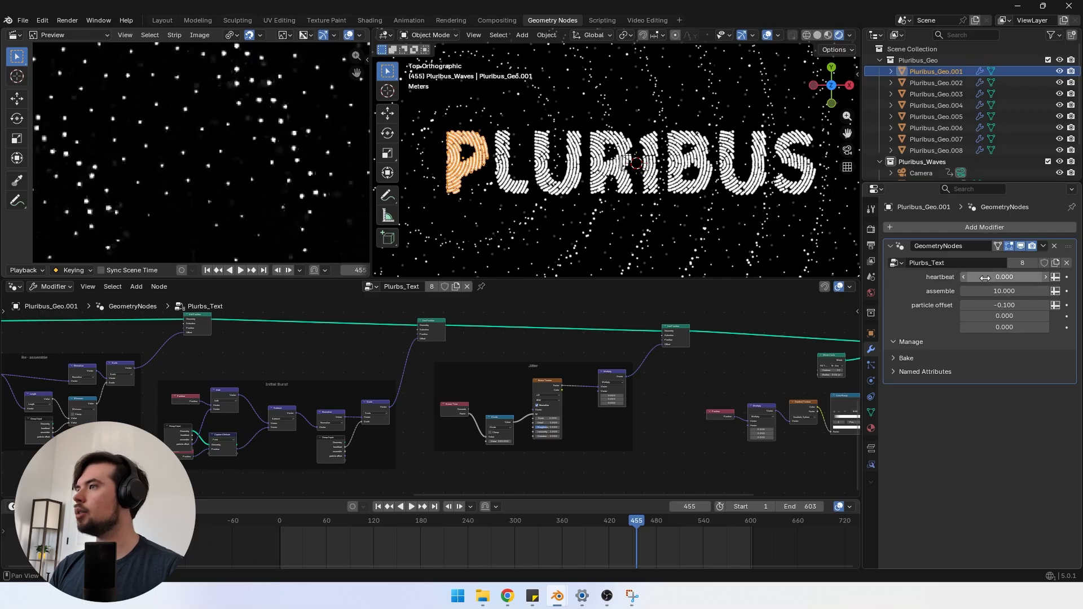
pyautogui.press('i')
pyautogui.moveTo(415, 559); pyautogui.dragTo(487, 560, button='middle')
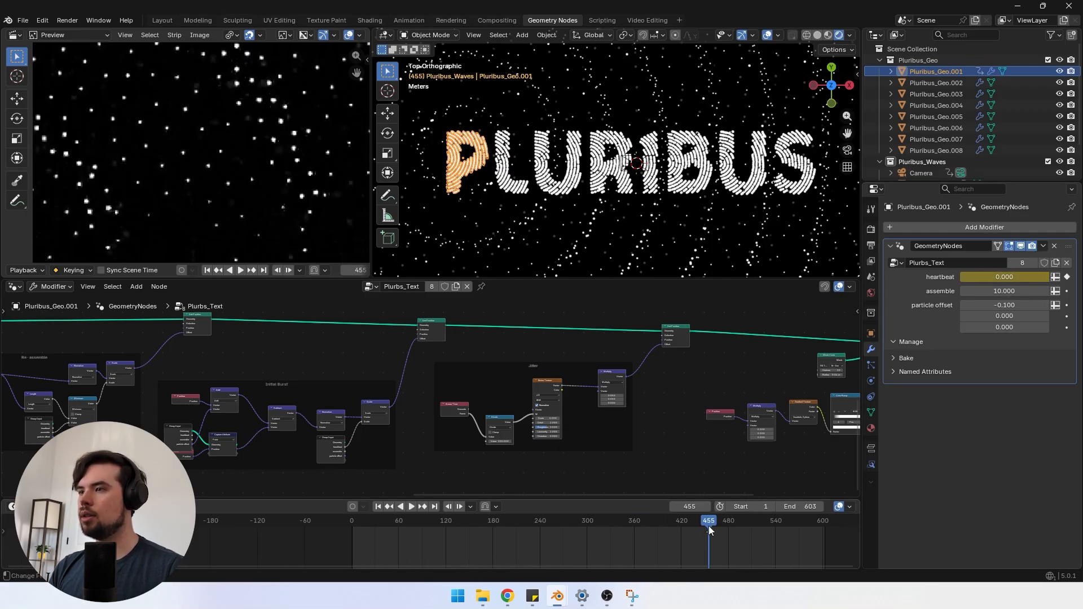
# Step: Place the zero heartbeat keyframe near frame 322 and play the animation up to frame 398 against the reference clip
pyautogui.moveTo(709, 525); pyautogui.dragTo(606, 534)
pyautogui.scroll(3, 540, 167)
pyautogui.scroll(2, 540, 167)
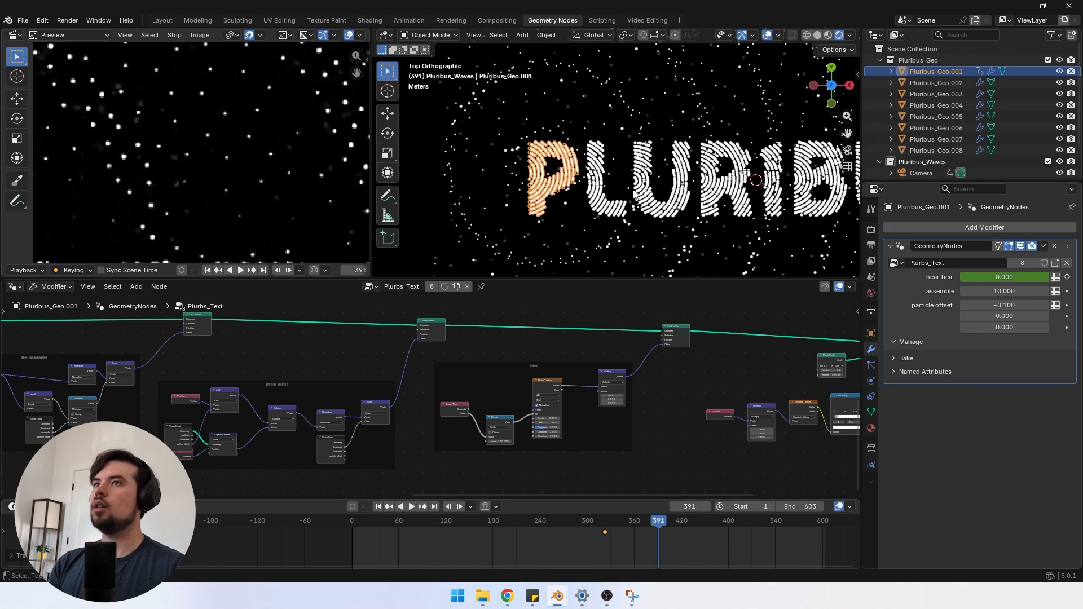
pyautogui.press('space')
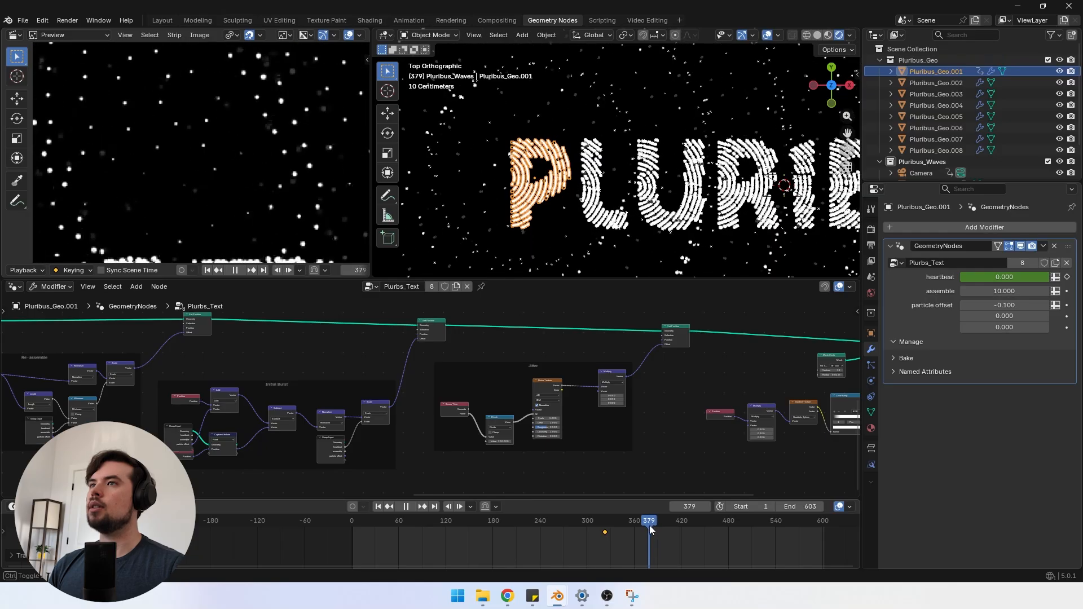
pyautogui.press('space')
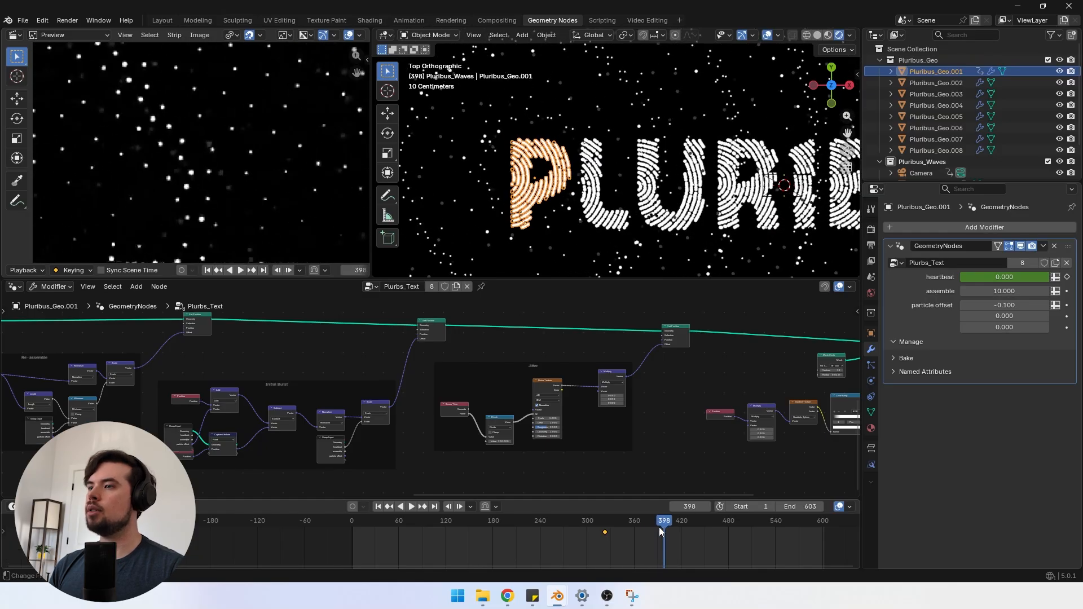
# Step: Keyframe the heartbeat at 0.100 on frame 398 and at 0 on frame 406, with the starting keyframe near frame 387
pyautogui.moveTo(991, 279); pyautogui.dragTo(1004, 279)
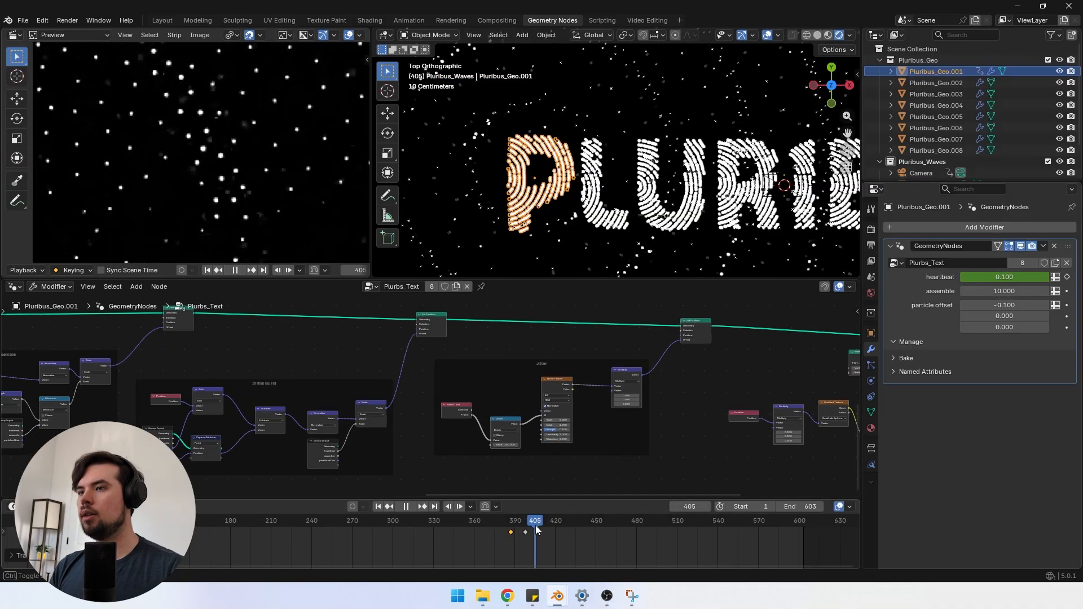
pyautogui.moveTo(1004, 276); pyautogui.dragTo(1007, 276)
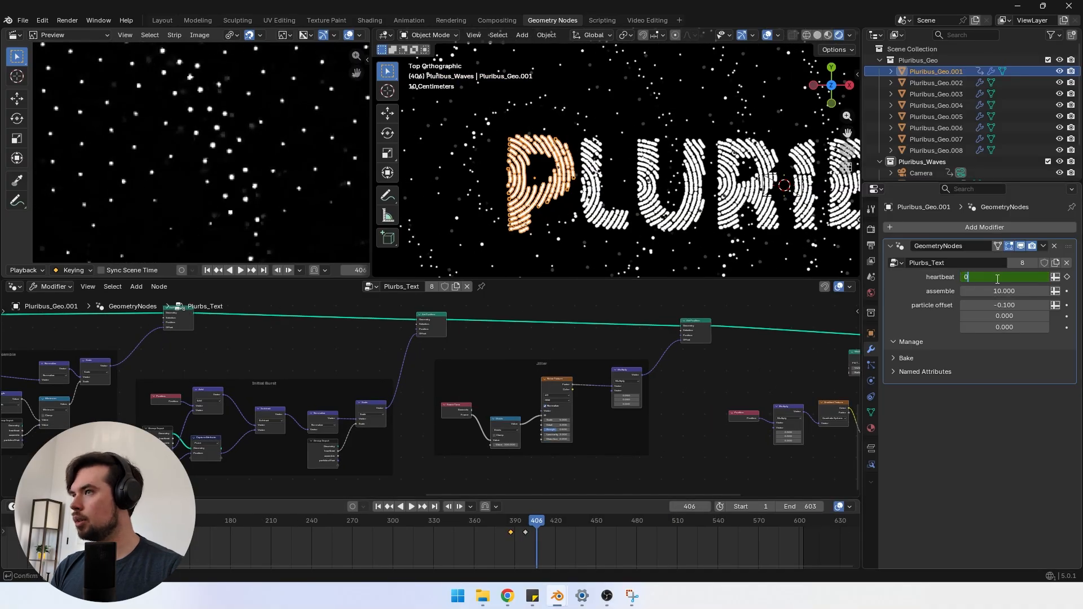
pyautogui.press('Return')
pyautogui.press('i')
# Step: Duplicate the zero heartbeat keyframe to about frame 414 and keyframe the heartbeat at -0.033 on frame 406
pyautogui.scroll(3, 475, 564)
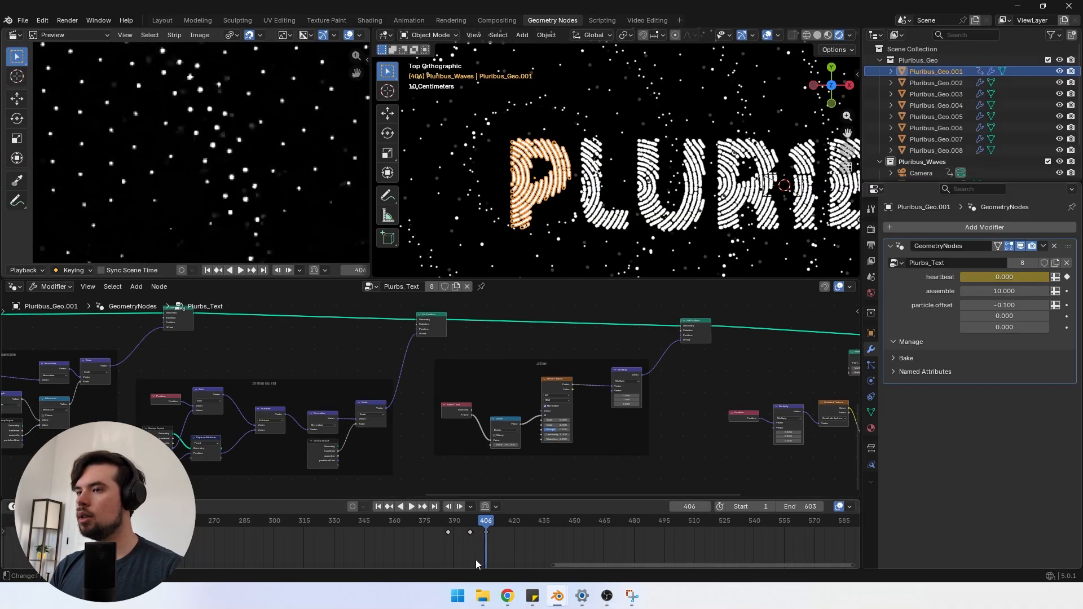
pyautogui.scroll(1, 475, 564)
pyautogui.scroll(3, 494, 539)
pyautogui.hotkey('shift', 'd')
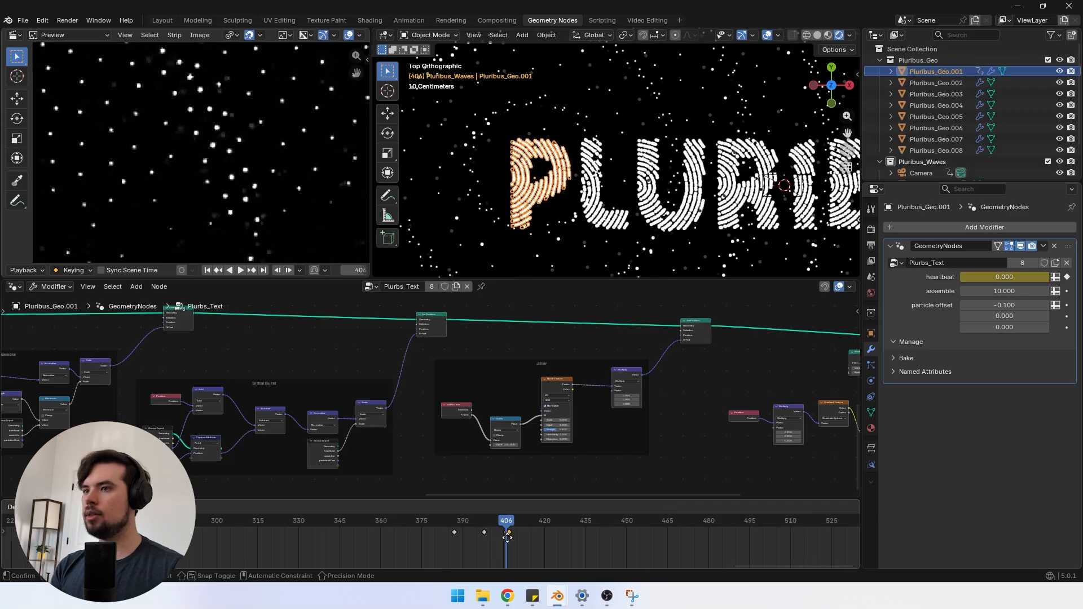
pyautogui.click(524, 544)
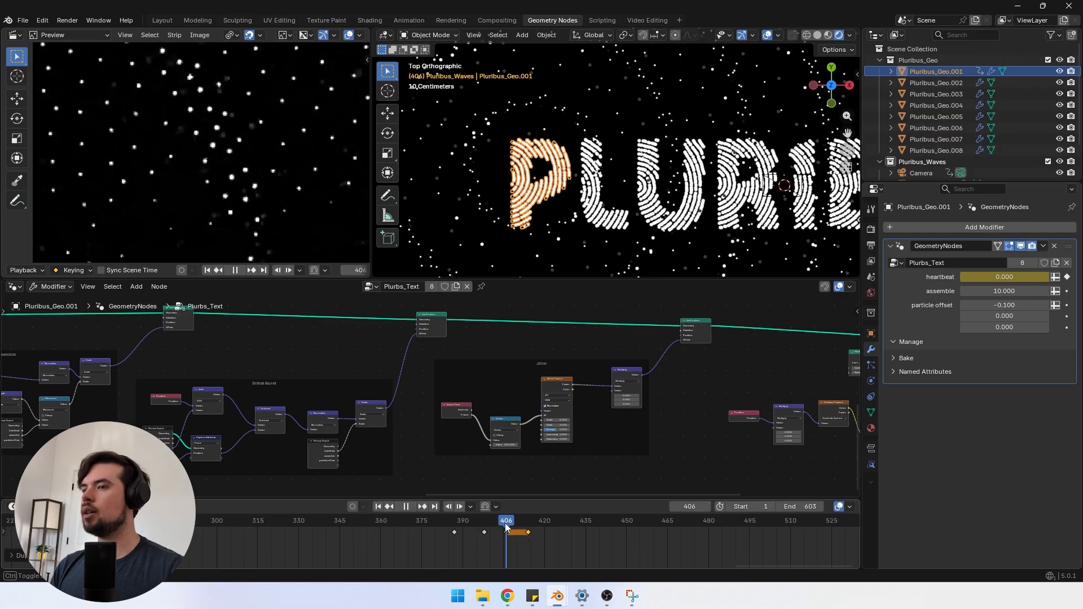
pyautogui.moveTo(1001, 276); pyautogui.dragTo(996, 277)
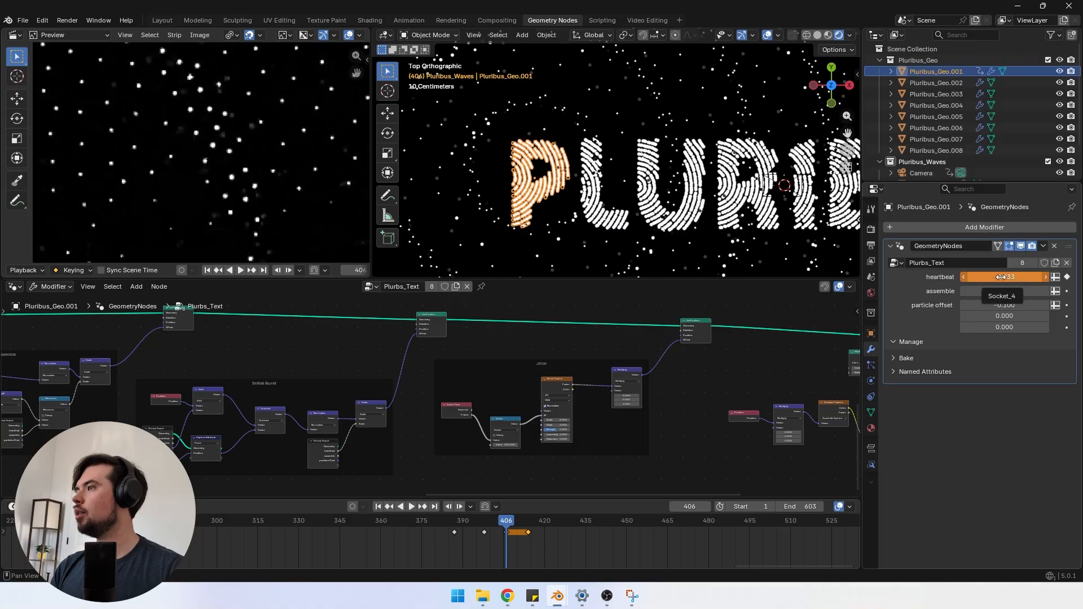
pyautogui.press('i')
# Step: Switch the viewport to solid shading and replay the heartbeat several times from about frame 385 against the reference clip
pyautogui.click(450, 531)
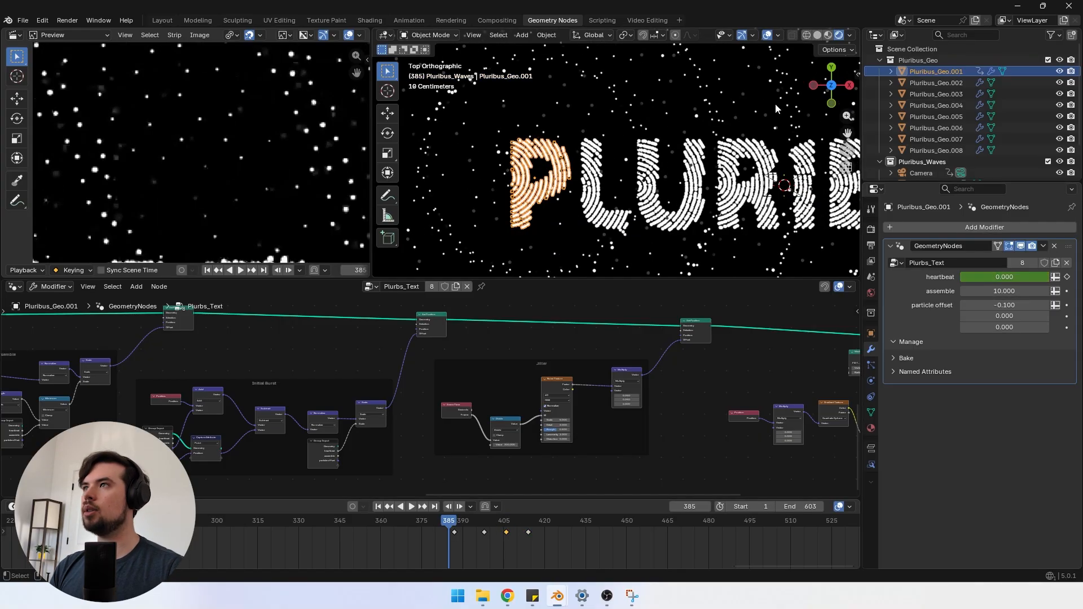
pyautogui.click(817, 35)
pyautogui.press('space')
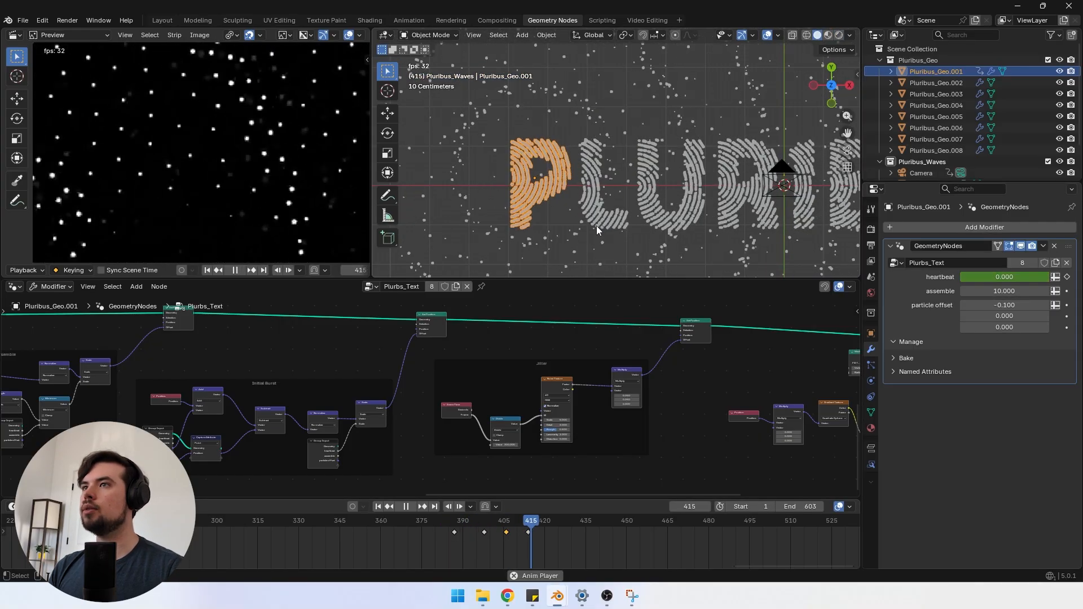
pyautogui.press('space')
pyautogui.click(451, 530)
pyautogui.press('space')
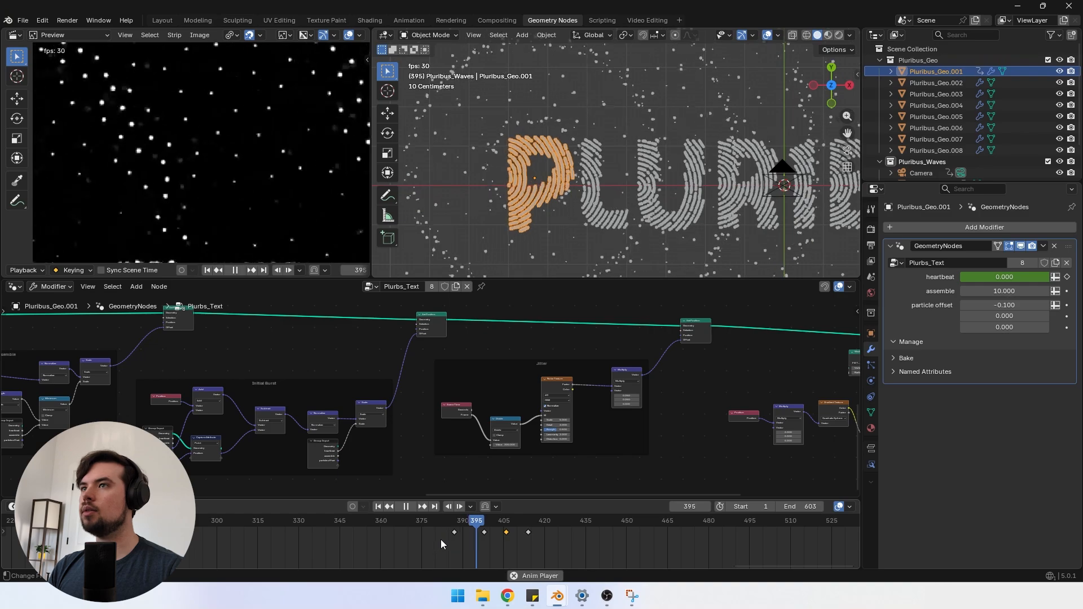
pyautogui.press('space')
pyautogui.click(439, 525)
pyautogui.press('space')
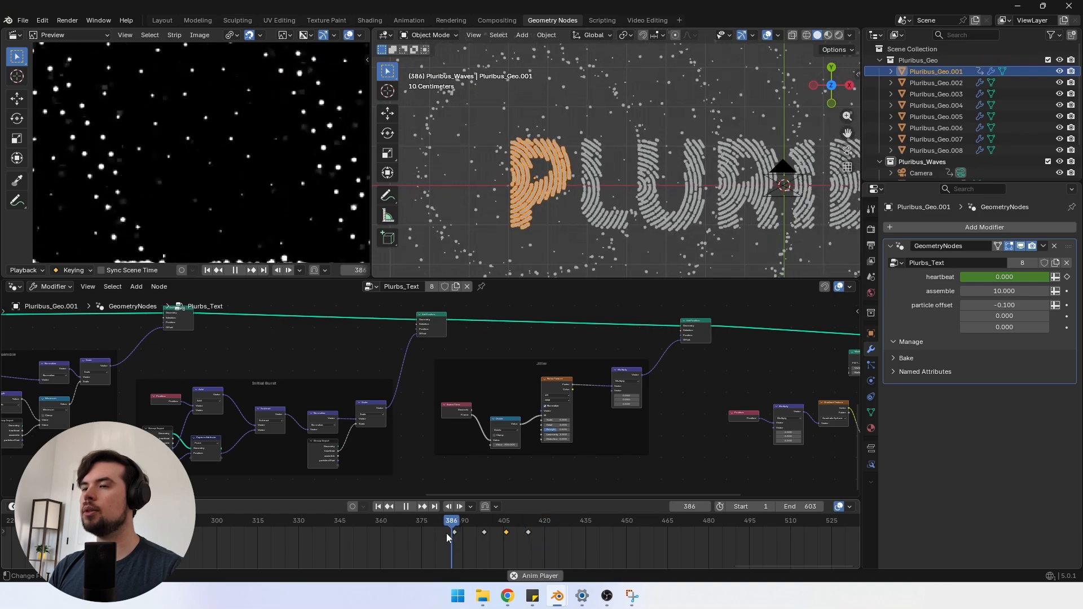
pyautogui.click(442, 525)
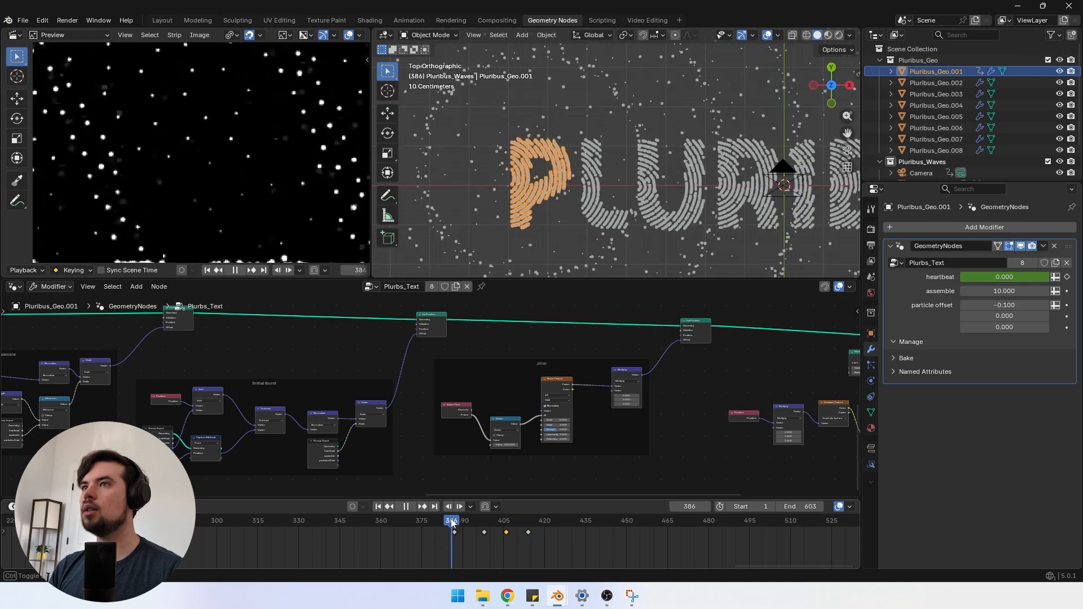
pyautogui.press('space')
# Step: Retime the four heartbeat keyframes to about frames 383, 389, 397 and 405, and play the beat
pyautogui.moveTo(442, 528); pyautogui.dragTo(463, 523)
pyautogui.moveTo(534, 541); pyautogui.dragTo(468, 538)
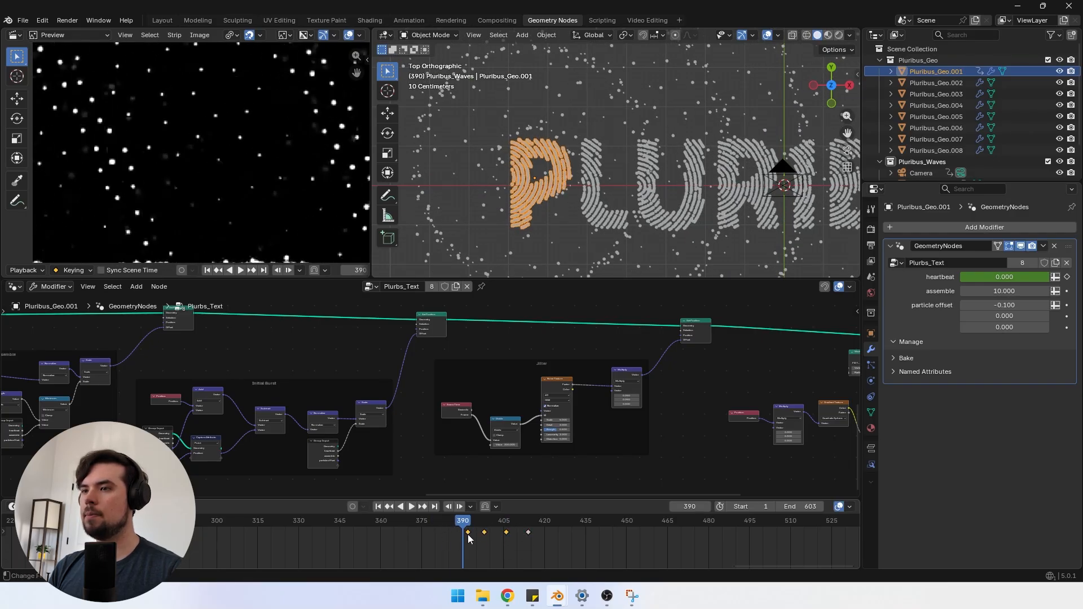
pyautogui.moveTo(549, 546); pyautogui.dragTo(446, 533)
pyautogui.moveTo(443, 523)
pyautogui.mouseDown()
pyautogui.moveTo(470, 525)
pyautogui.moveTo(444, 532)
pyautogui.mouseUp()
pyautogui.click(436, 526)
pyautogui.press('space')
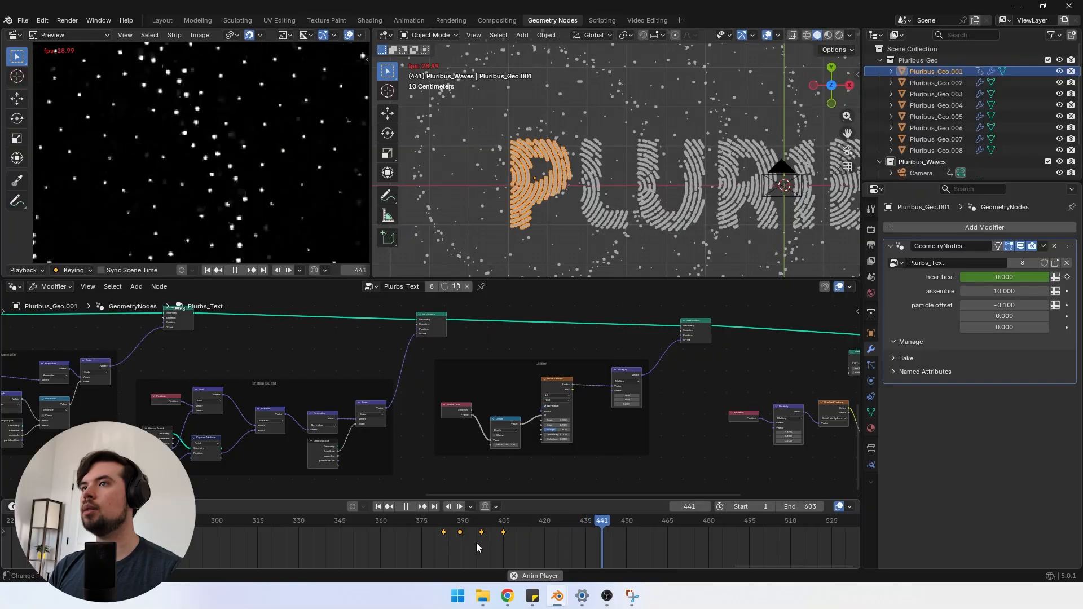
pyautogui.press('space')
# Step: Duplicate the last zero heartbeat keyframe to about frame 424 and make the heartbeat curve's extrapolation cyclic
pyautogui.click(558, 533)
pyautogui.hotkey('shift', 'd')
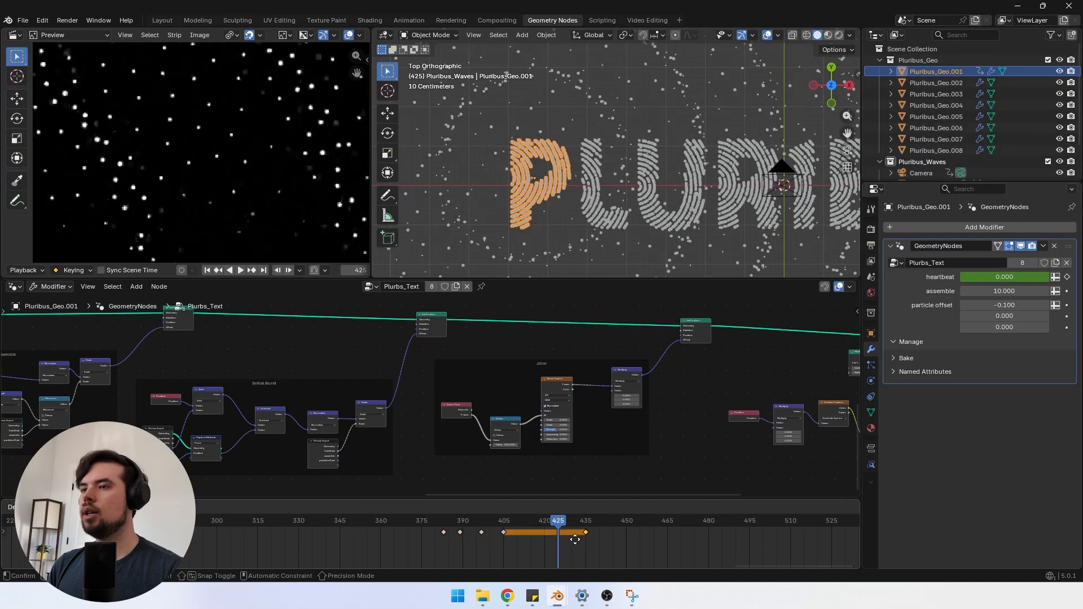
pyautogui.click(551, 541)
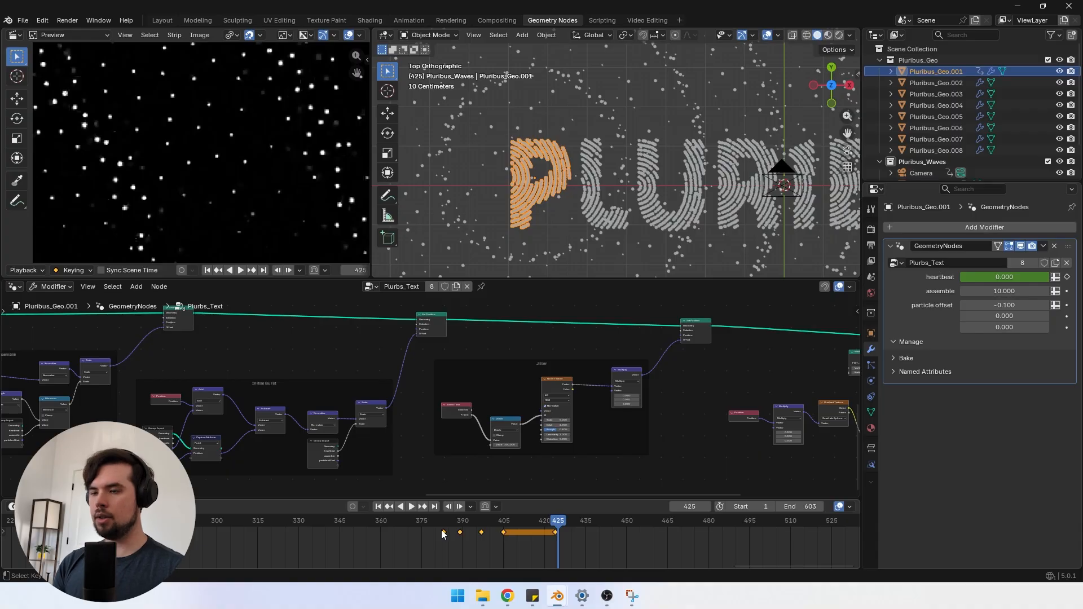
pyautogui.hotkey('shift', 'e')
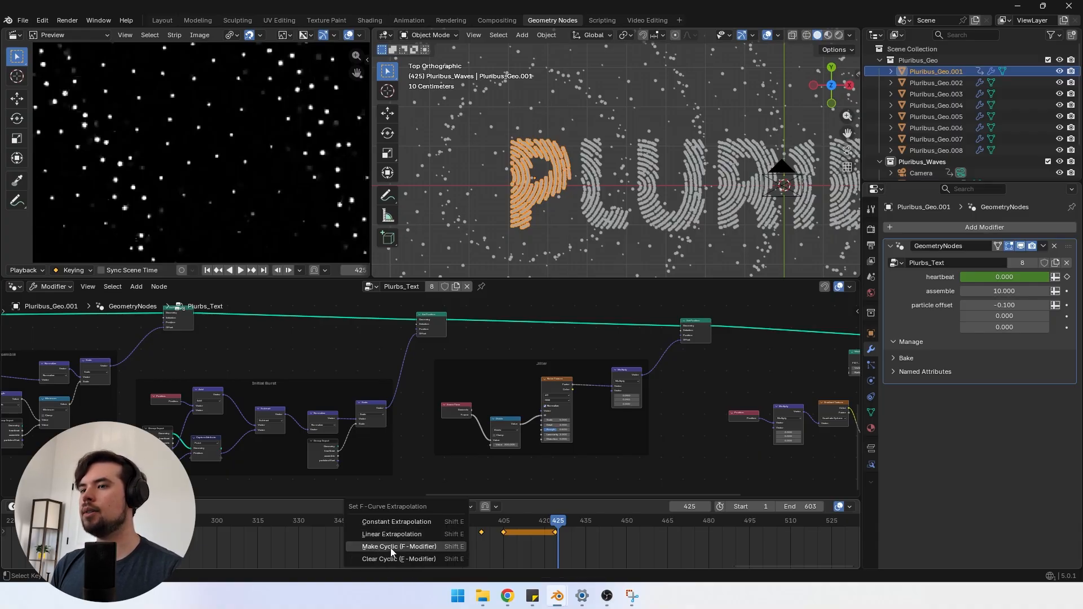
pyautogui.click(368, 547)
# Step: Replace the geometry node editor with the Graph Editor and show the heartbeat curve normalized and enlarged
pyautogui.click(15, 288)
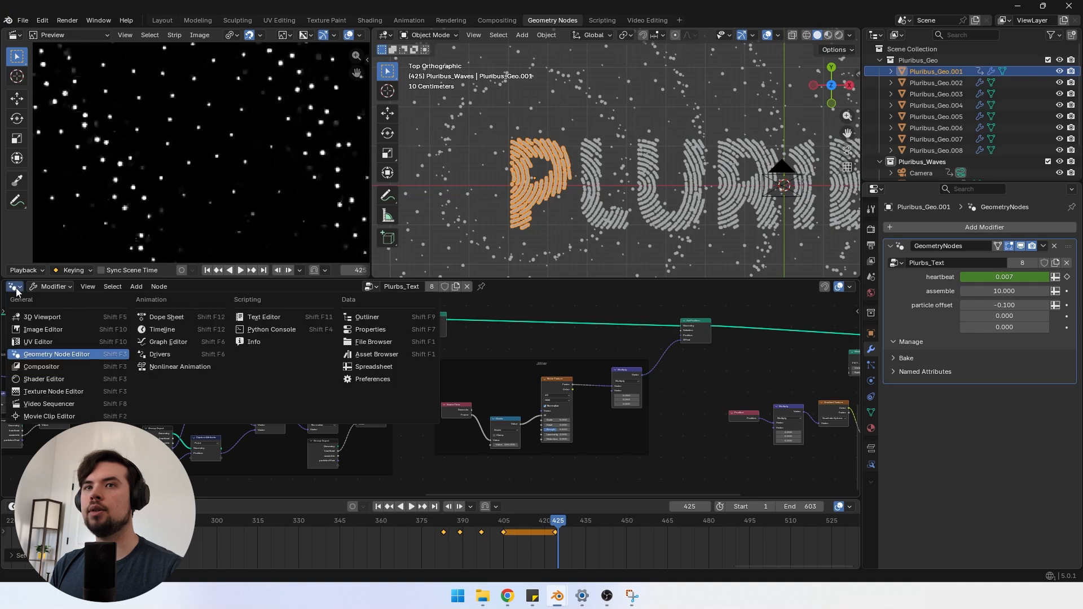
pyautogui.click(174, 346)
pyautogui.moveTo(592, 392); pyautogui.dragTo(350, 418, button='middle')
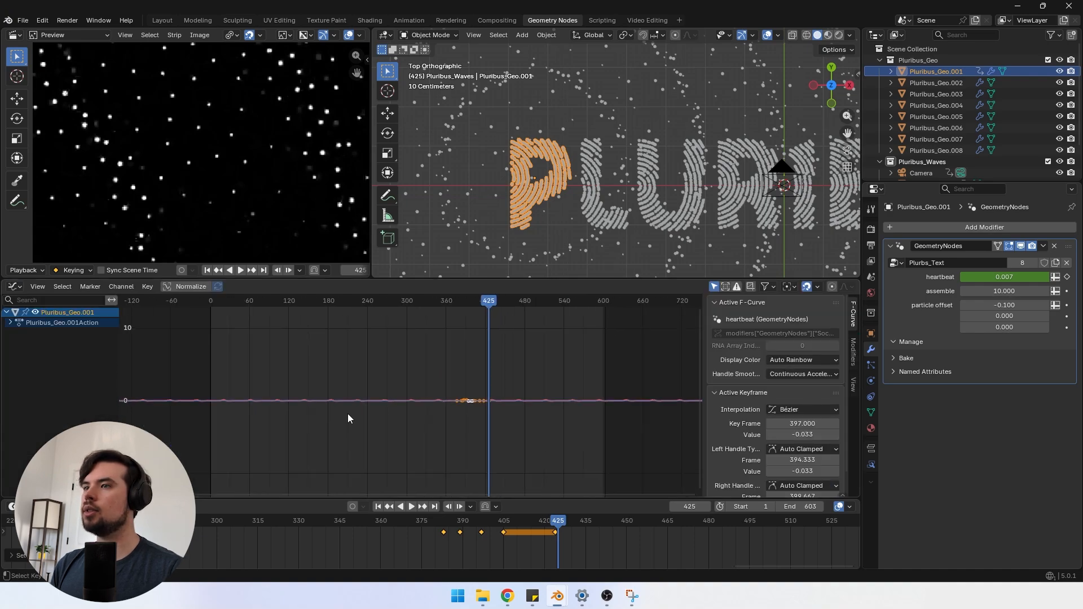
pyautogui.click(178, 286)
pyautogui.scroll(-3, 443, 386)
pyautogui.keyDown('ctrl'); pyautogui.moveTo(449, 391); pyautogui.dragTo(423, 425, button='middle'); pyautogui.keyUp('ctrl')
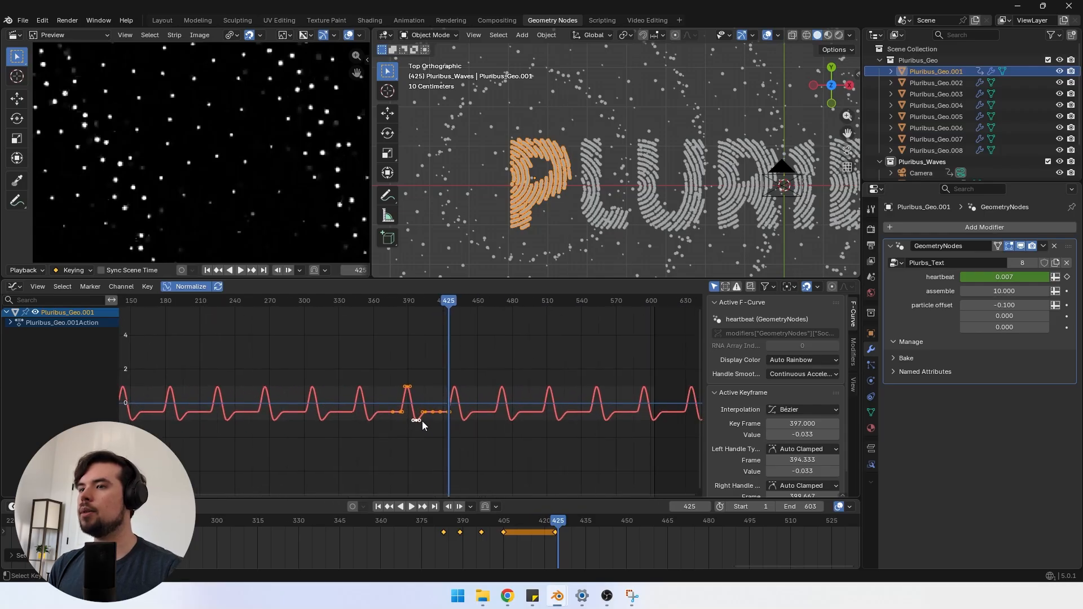
# Step: Play the repeating heartbeat from about frame 425 to frame 504 and compare its timing with the reference clip
pyautogui.click(562, 552)
pyautogui.press('space')
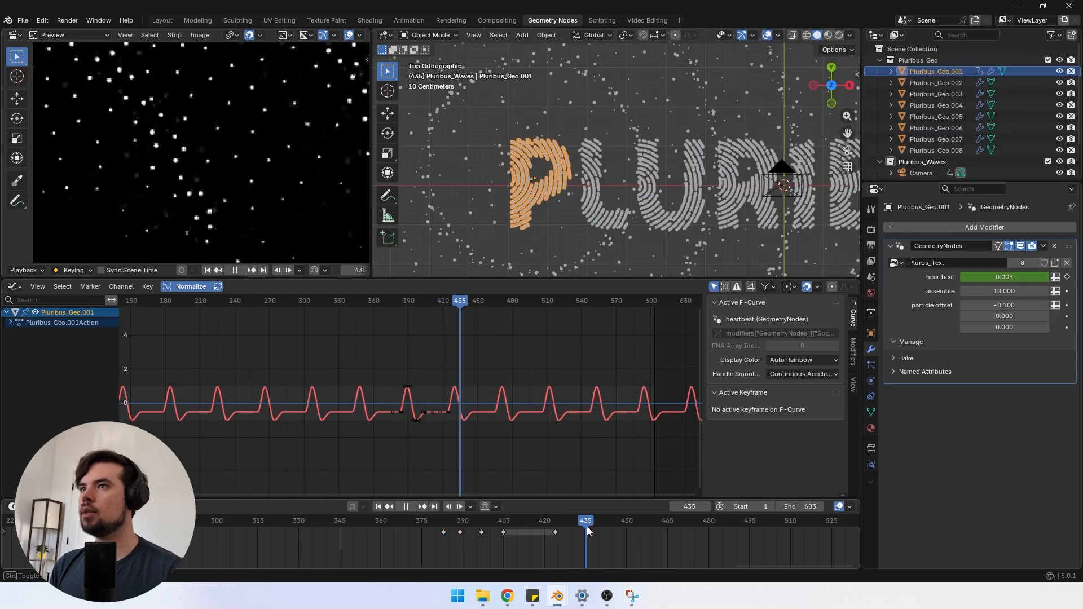
pyautogui.moveTo(604, 529); pyautogui.dragTo(587, 531)
pyautogui.scroll(-4, 595, 554)
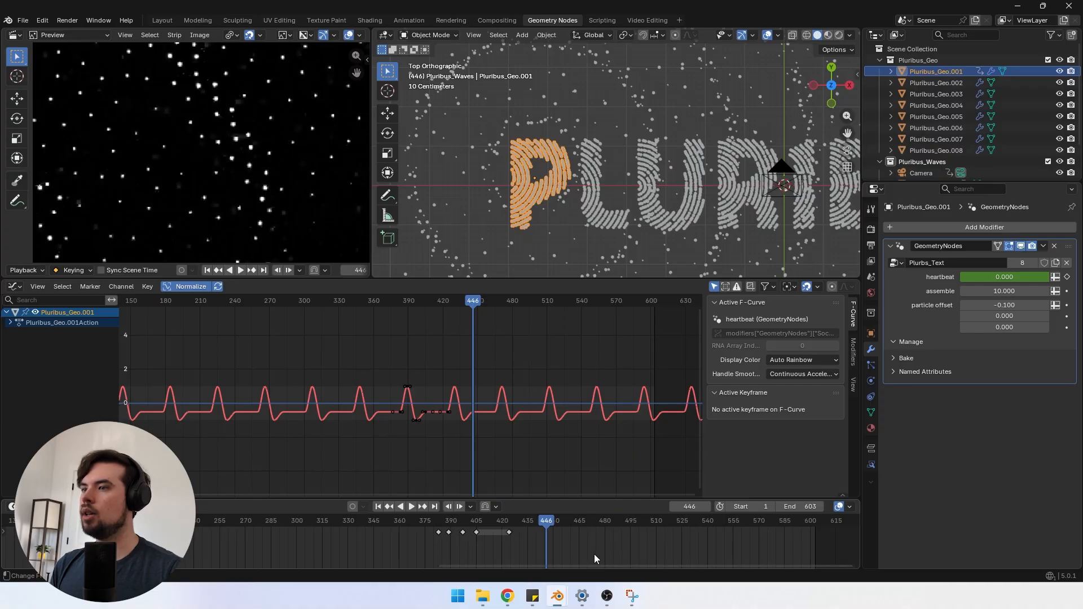
pyautogui.press('space')
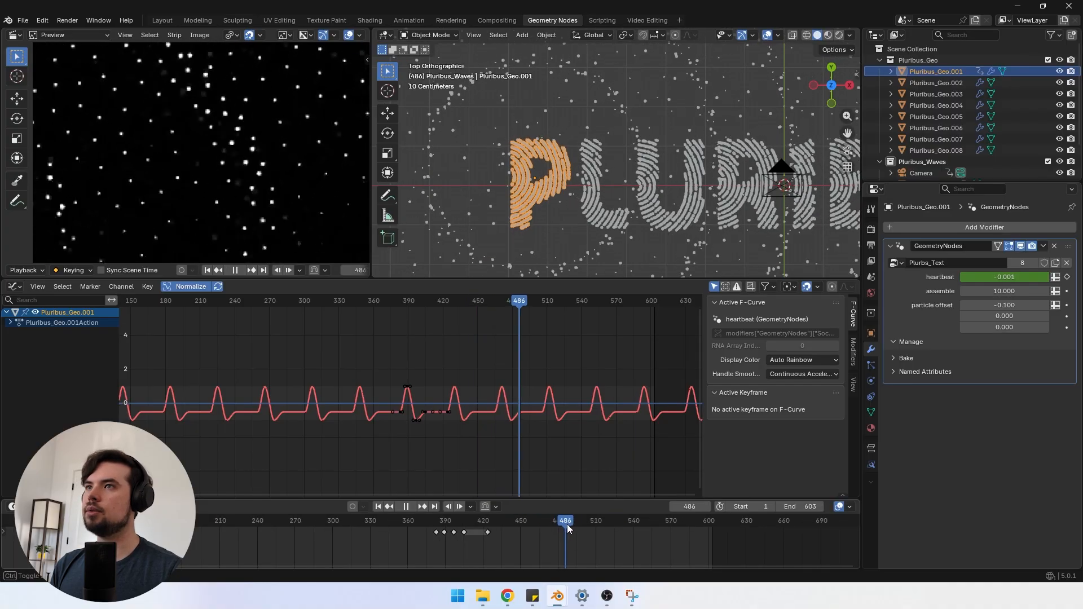
pyautogui.press('space')
pyautogui.scroll(4, 553, 541)
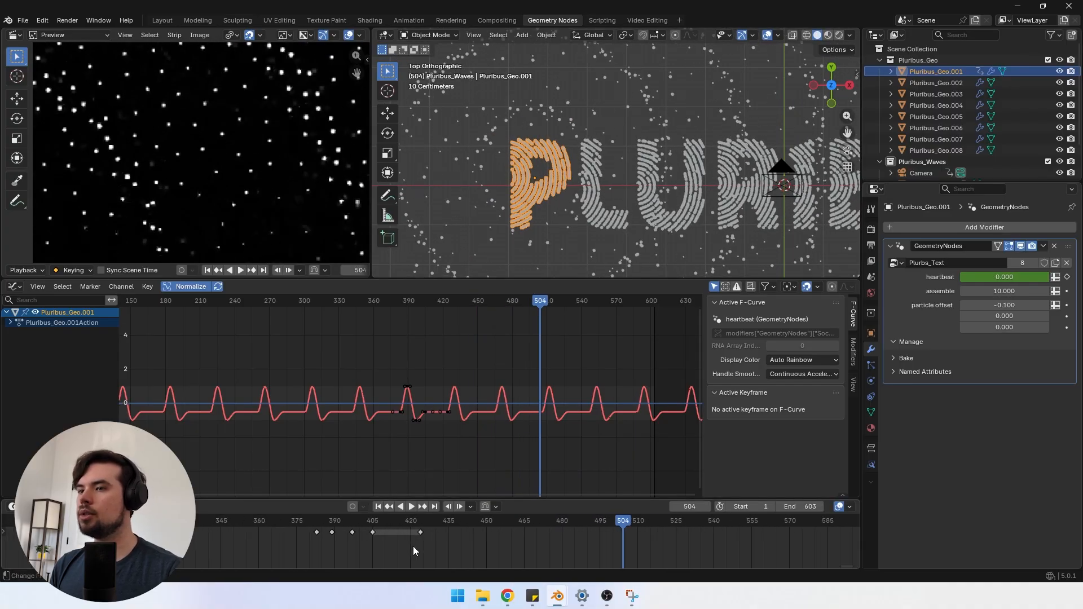
# Step: Try a shorter heartbeat cycle with the last keyframe at frame 420, playing it against the reference clip
pyautogui.moveTo(418, 528)
pyautogui.mouseDown()
pyautogui.moveTo(440, 533)
pyautogui.moveTo(428, 546)
pyautogui.moveTo(397, 533)
pyautogui.mouseUp()
pyautogui.scroll(3, 428, 546)
pyautogui.press('space')
pyautogui.press('space')
pyautogui.press('space')
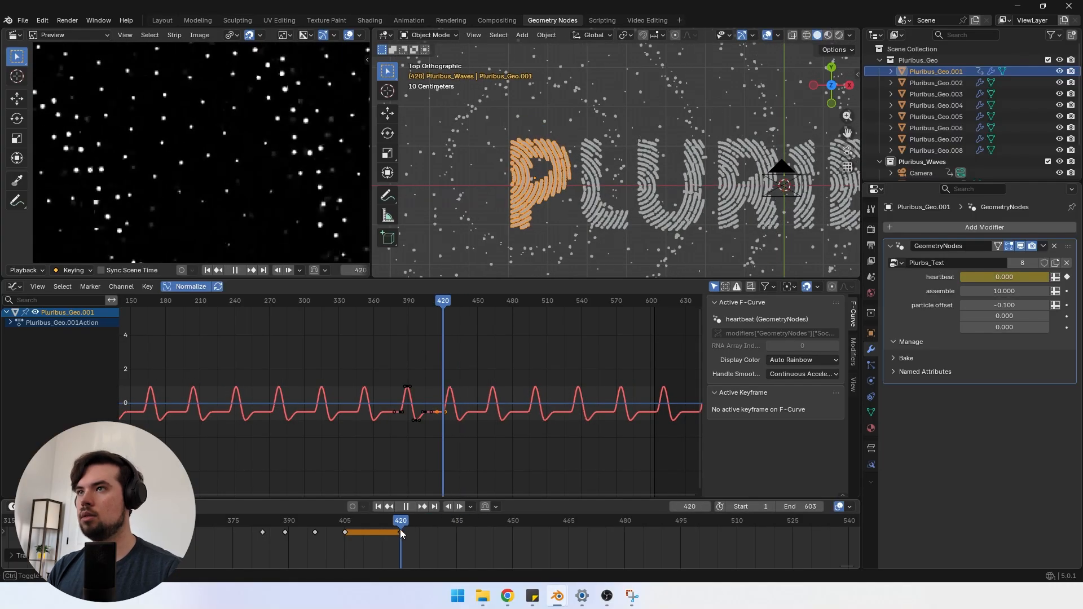
pyautogui.press('space')
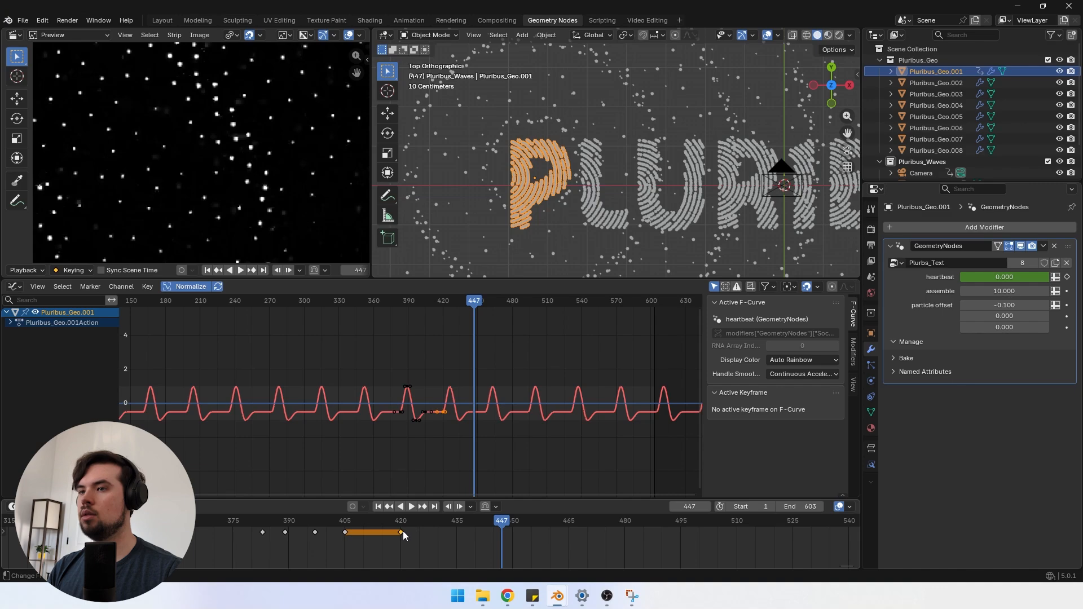
# Step: Try the last heartbeat keyframe at about frame 424 and play the cycle up to frame 503
pyautogui.moveTo(403, 531); pyautogui.dragTo(417, 532)
pyautogui.click(411, 524)
pyautogui.press('space')
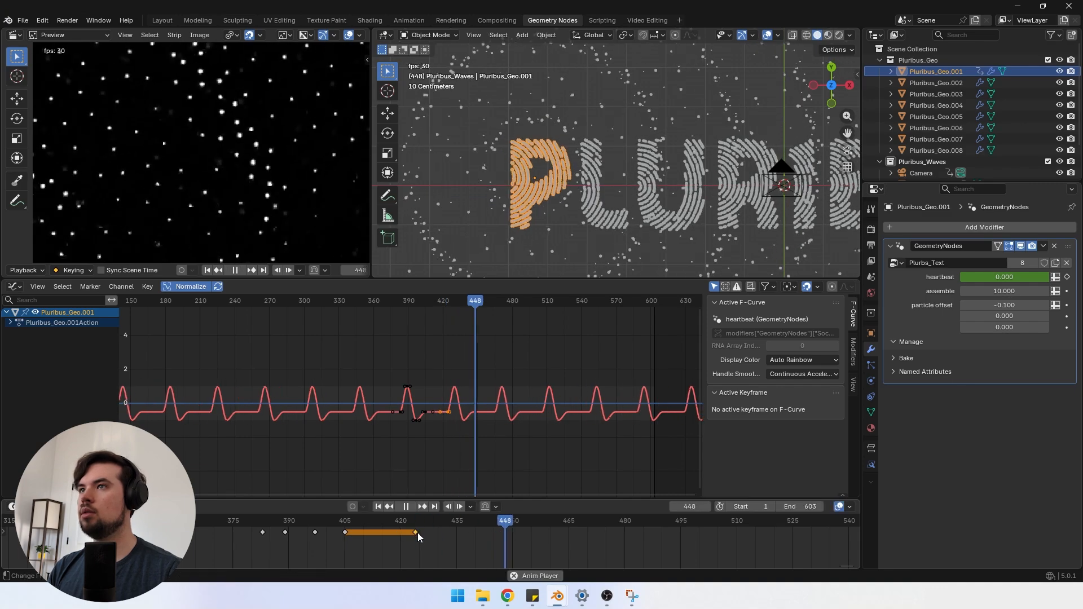
pyautogui.press('space')
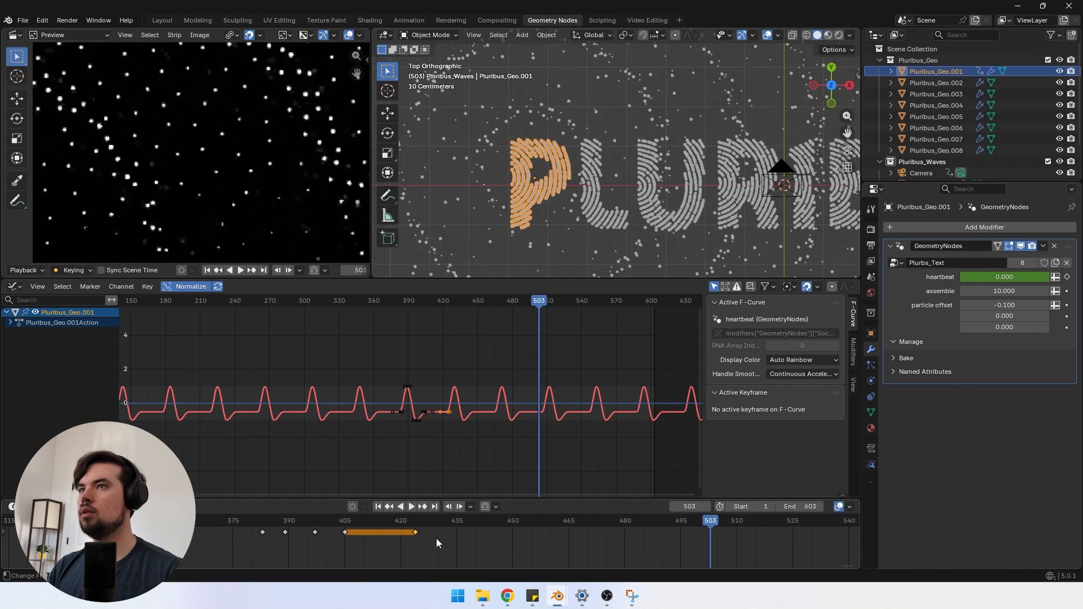
# Step: Try the last heartbeat keyframe at about frame 425 and play the cycle up to frame 533
pyautogui.moveTo(417, 533); pyautogui.dragTo(420, 534)
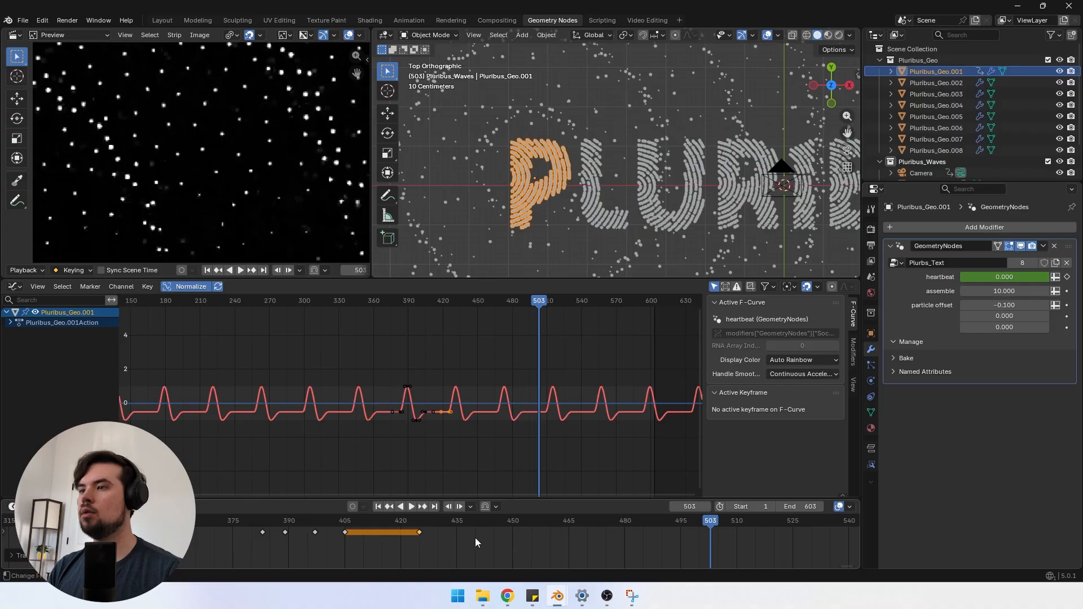
pyautogui.moveTo(649, 521); pyautogui.dragTo(639, 521)
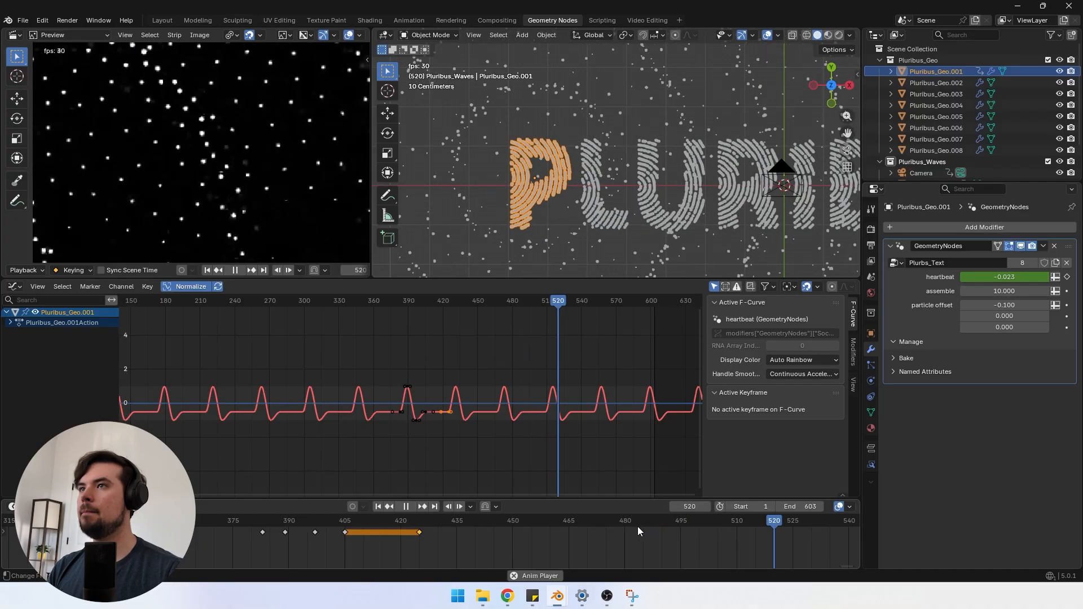
pyautogui.press('space')
pyautogui.scroll(-2, 399, 534)
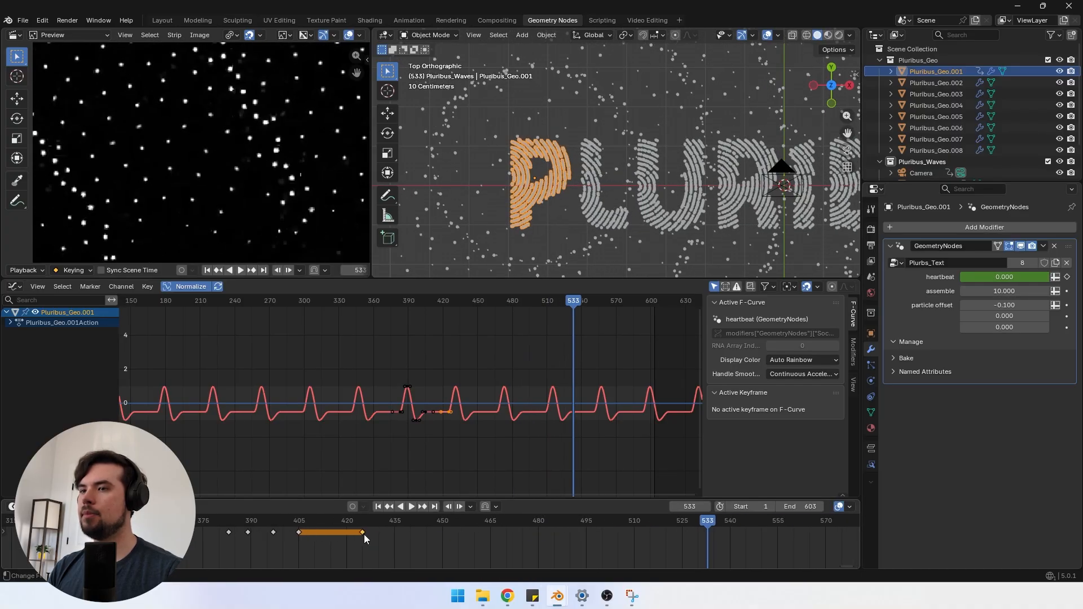
# Step: Try the last heartbeat keyframe at about frame 426 and play the later beats around frame 567
pyautogui.moveTo(363, 533); pyautogui.dragTo(367, 533)
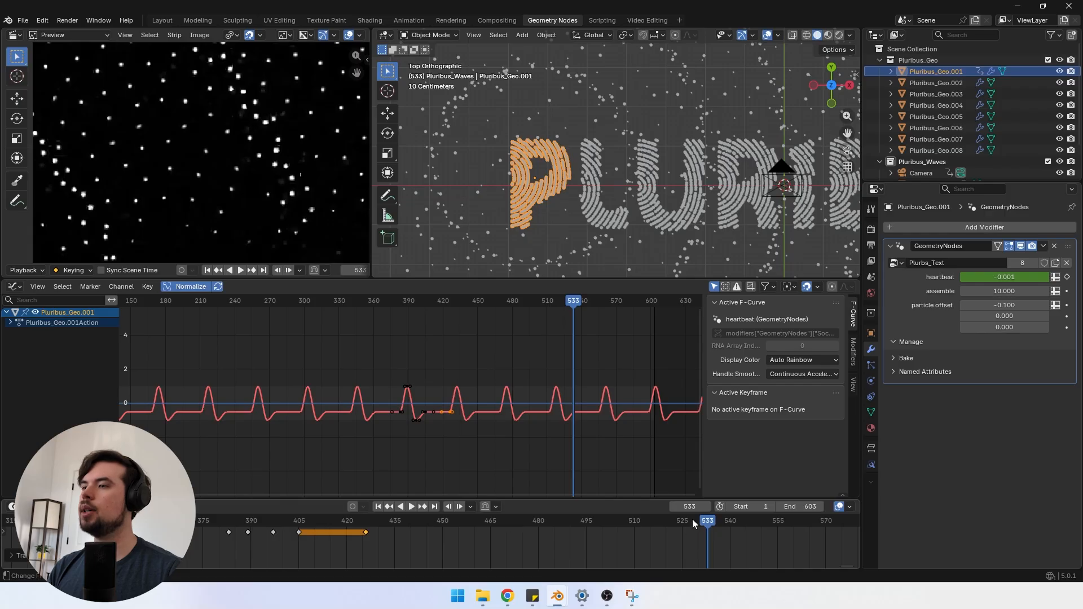
pyautogui.press('space')
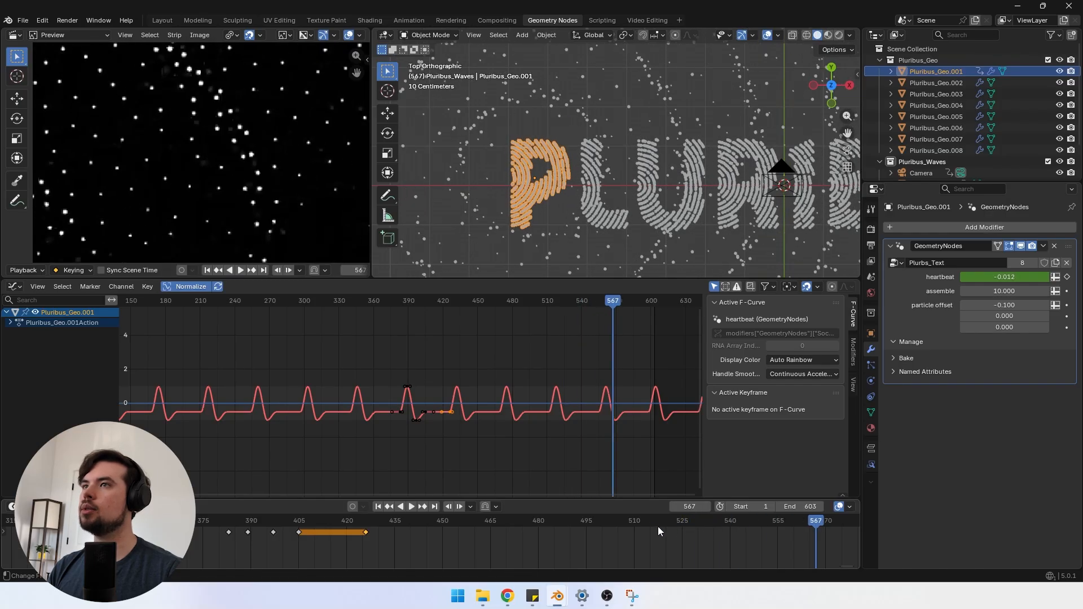
pyautogui.scroll(-2, 659, 527)
pyautogui.scroll(2, 533, 537)
pyautogui.moveTo(702, 527); pyautogui.dragTo(676, 527, button='middle')
pyautogui.moveTo(667, 525); pyautogui.dragTo(624, 523)
pyautogui.moveTo(712, 526); pyautogui.dragTo(354, 531)
pyautogui.press('space')
# Step: Lengthen the heartbeat cycle by moving the last keyframe to about frame 431, and play it back
pyautogui.moveTo(410, 538); pyautogui.dragTo(469, 537, button='middle')
pyautogui.scroll(5, 469, 537)
pyautogui.moveTo(394, 532); pyautogui.dragTo(414, 532)
pyautogui.click(387, 523)
pyautogui.press('space')
pyautogui.press('space')
# Step: Play the repeating heartbeat from several points up to frame 594, comparing the letters' beats with the reference clip
pyautogui.click(622, 522)
pyautogui.press('space')
pyautogui.click(382, 523)
pyautogui.press('space')
pyautogui.click(619, 524)
pyautogui.press('space')
pyautogui.press('space')
pyautogui.moveTo(683, 527); pyautogui.dragTo(559, 523, button='middle')
pyautogui.scroll(-3, 559, 523)
pyautogui.click(556, 520)
pyautogui.press('space')
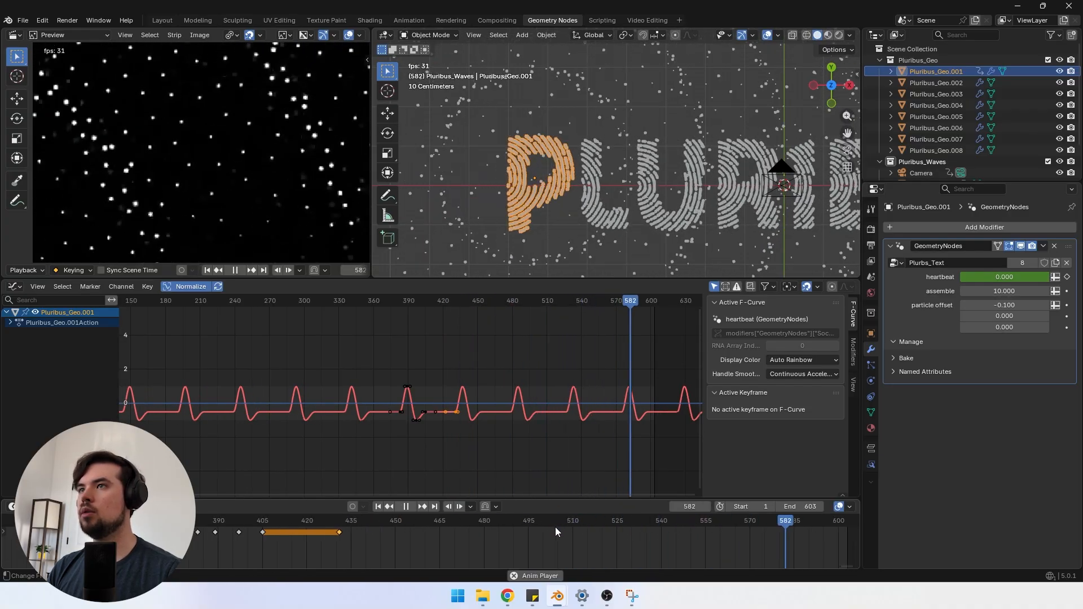
pyautogui.press('space')
pyautogui.moveTo(322, 521); pyautogui.dragTo(334, 523)
pyautogui.moveTo(337, 528); pyautogui.dragTo(367, 530, button='middle')
pyautogui.scroll(-1, 366, 530)
pyautogui.press('space')
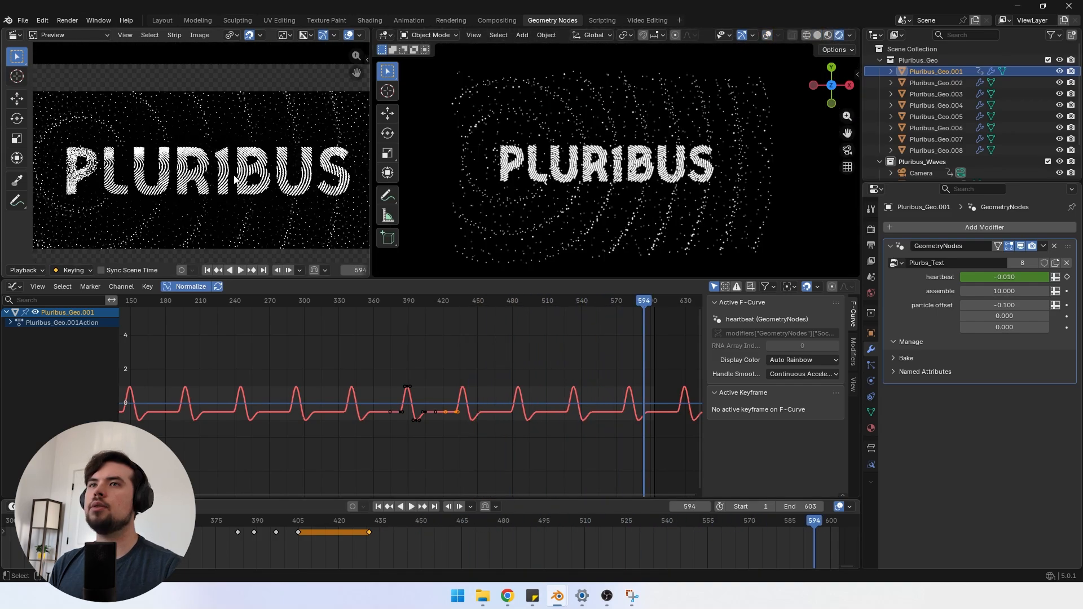
# Step: Examine the reference clip's lettering close up on frame 594, including the B, the U and the surrounding dots
pyautogui.scroll(1, 233, 178)
pyautogui.scroll(6, 229, 189)
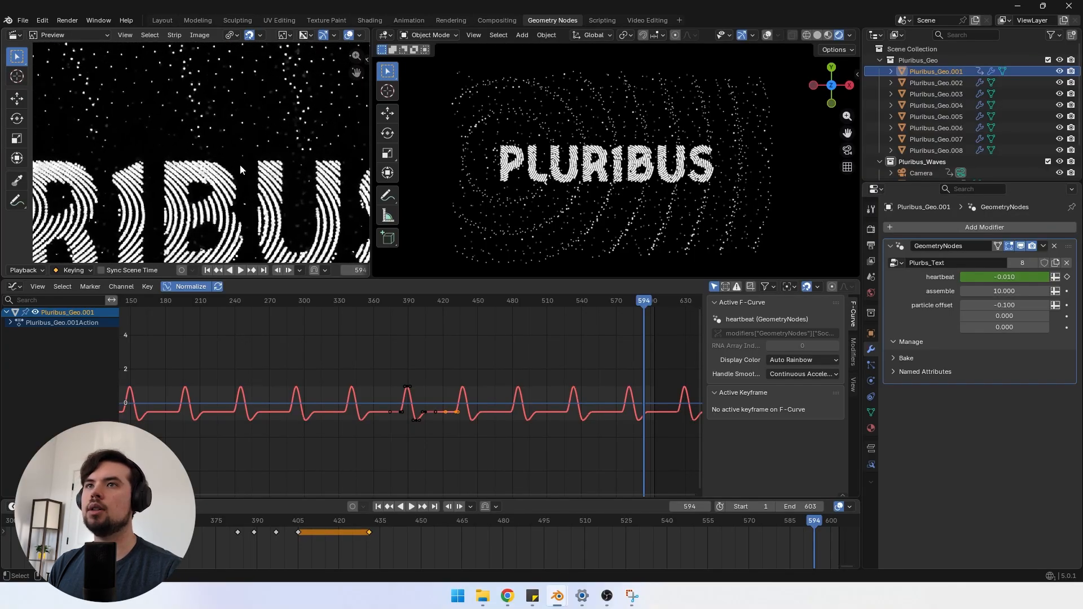
pyautogui.scroll(10, 209, 164)
pyautogui.scroll(-5, 208, 164)
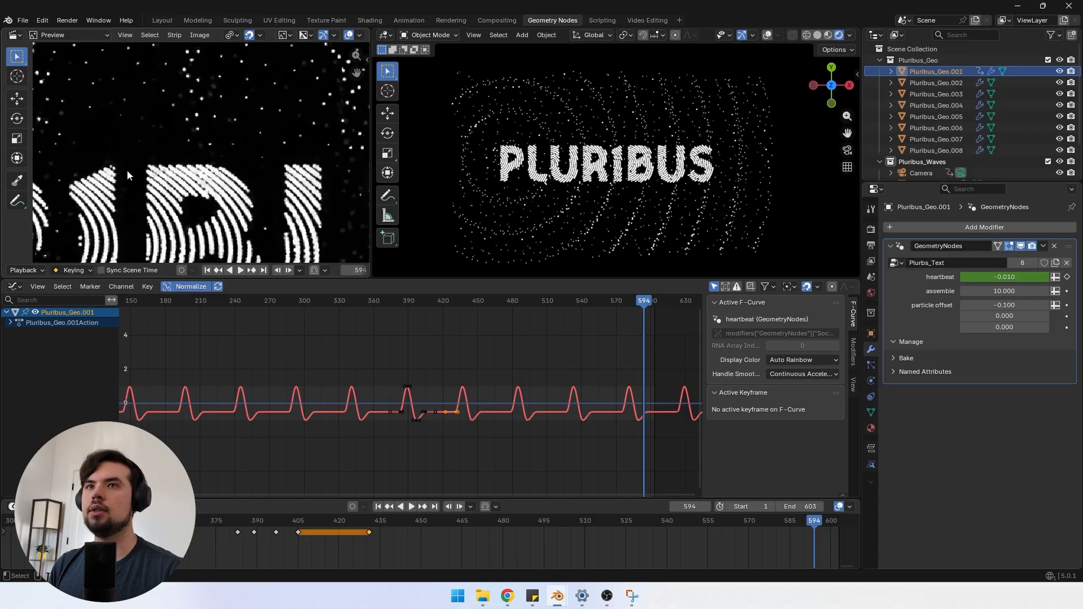
pyautogui.moveTo(129, 145); pyautogui.dragTo(169, 124, button='middle')
pyautogui.moveTo(310, 204); pyautogui.dragTo(182, 195, button='middle')
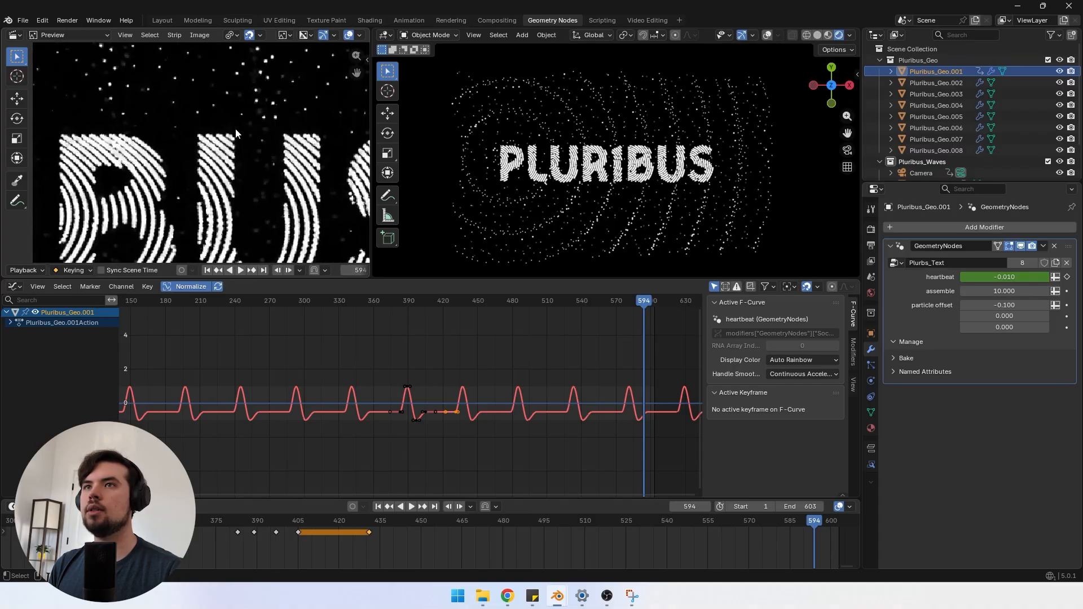
# Step: Examine the reference clip's dot-line lettering from the S back across B, 1 and R to the first U
pyautogui.moveTo(256, 184); pyautogui.dragTo(200, 191, button='middle')
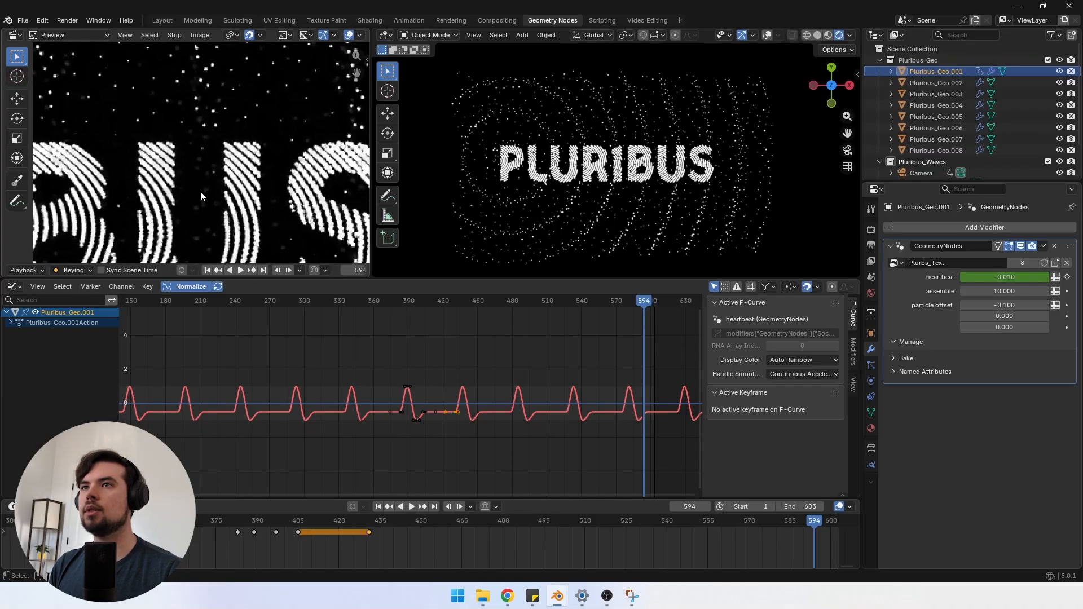
pyautogui.scroll(-2, 201, 192)
pyautogui.scroll(-2, 265, 172)
pyautogui.moveTo(265, 171); pyautogui.dragTo(258, 116, button='middle')
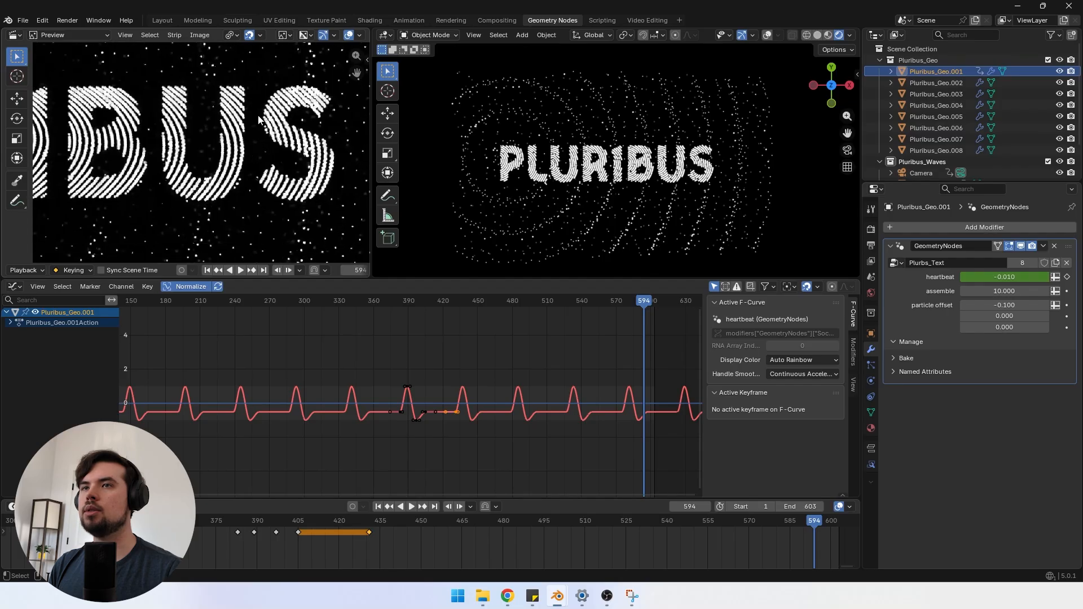
pyautogui.moveTo(176, 213); pyautogui.dragTo(241, 208, button='middle')
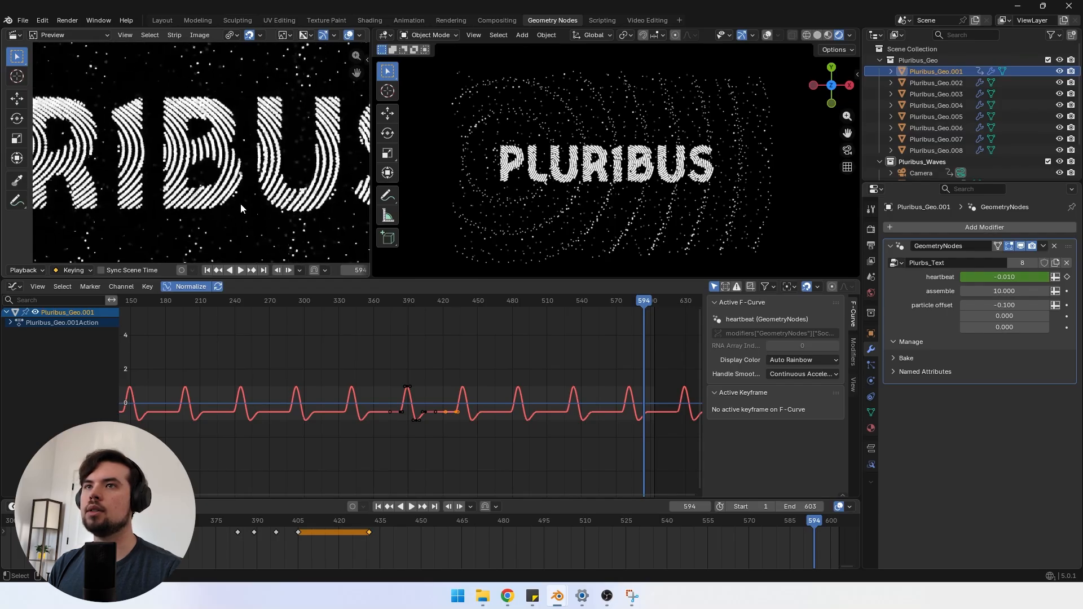
pyautogui.moveTo(133, 212); pyautogui.dragTo(292, 214, button='middle')
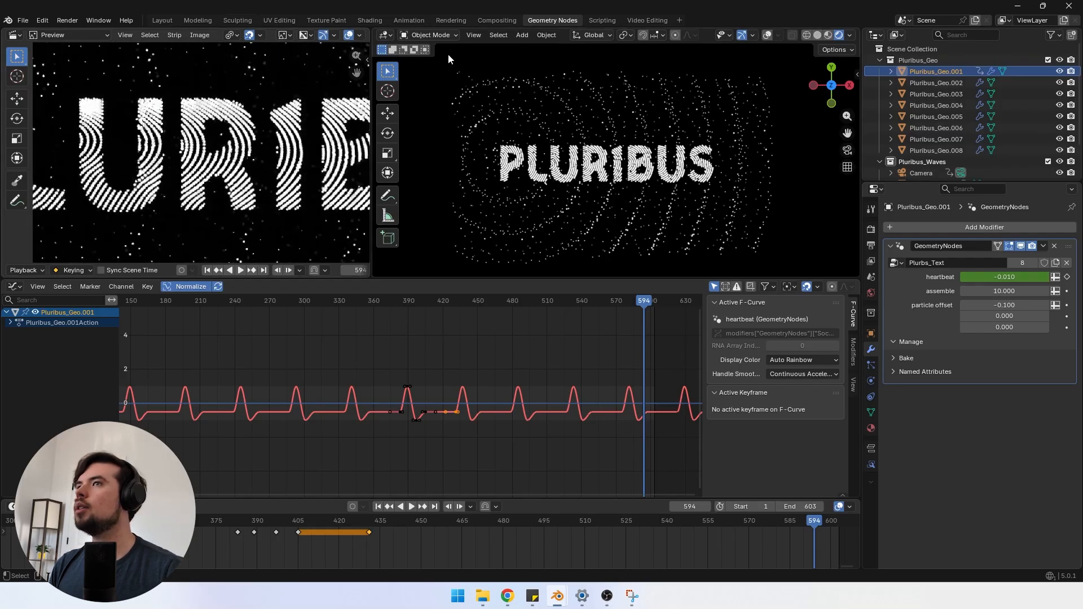
# Step: Show the viewport overlays and duplicate all eight Pluribus_Geo letter objects in place
pyautogui.click(767, 35)
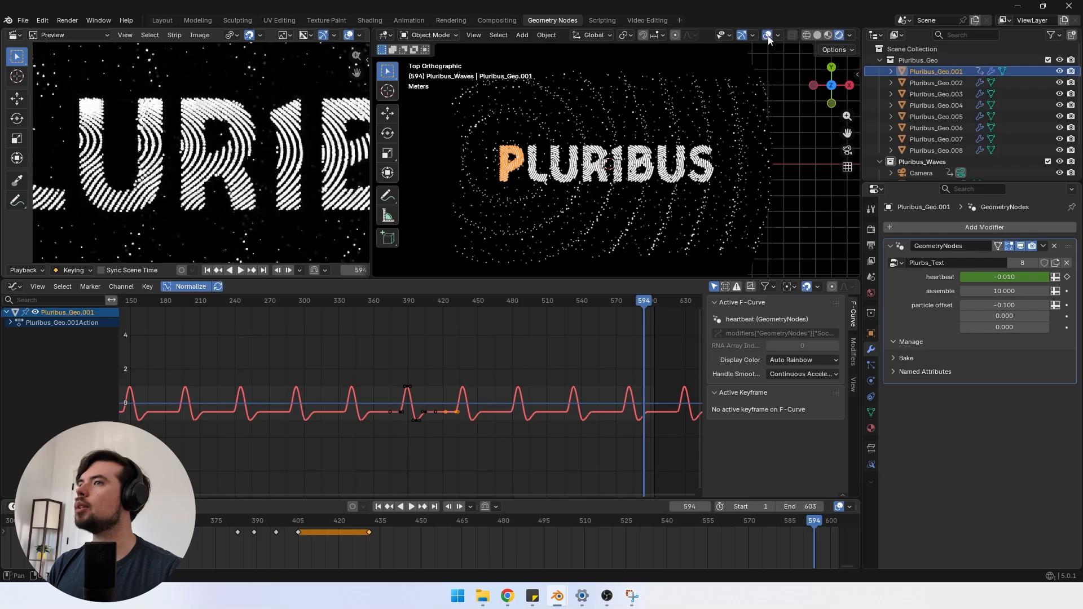
pyautogui.keyDown('shift'); pyautogui.click(926, 150); pyautogui.keyUp('shift')
pyautogui.moveTo(606, 237); pyautogui.dragTo(625, 145, button='middle')
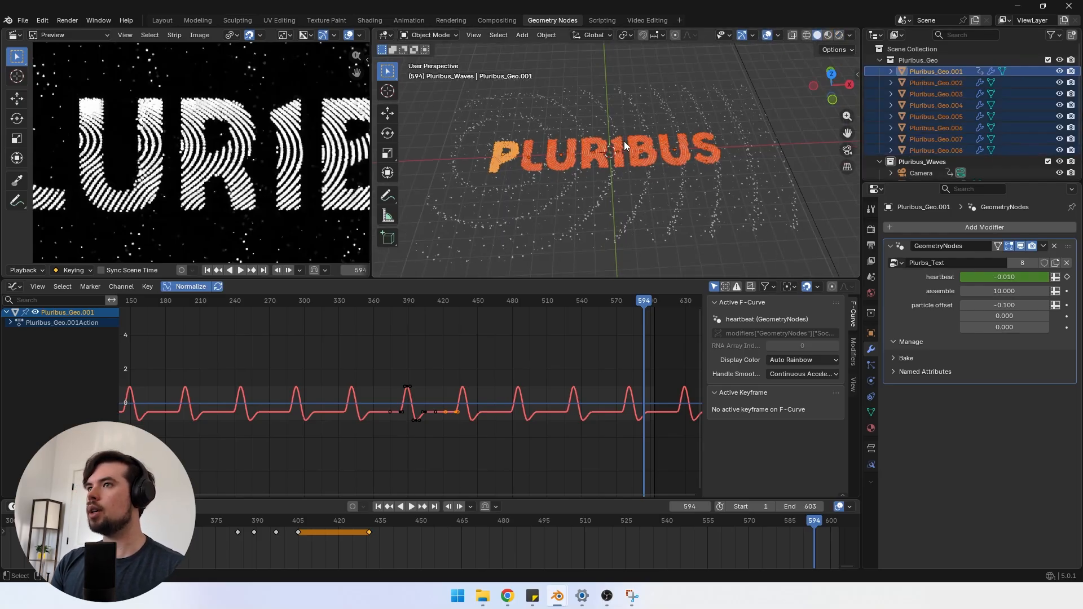
pyautogui.hotkey('shift', 'd')
pyautogui.rightClick(627, 164)
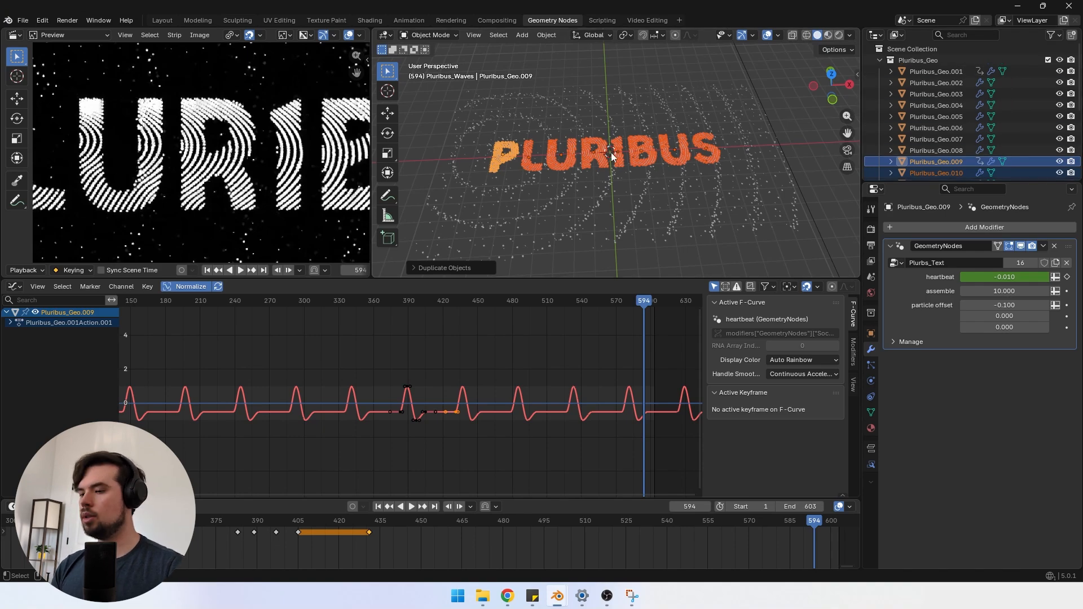
# Step: Move the duplicated letters into a new collection named Text_Mask
pyautogui.press('m')
pyautogui.click(537, 193)
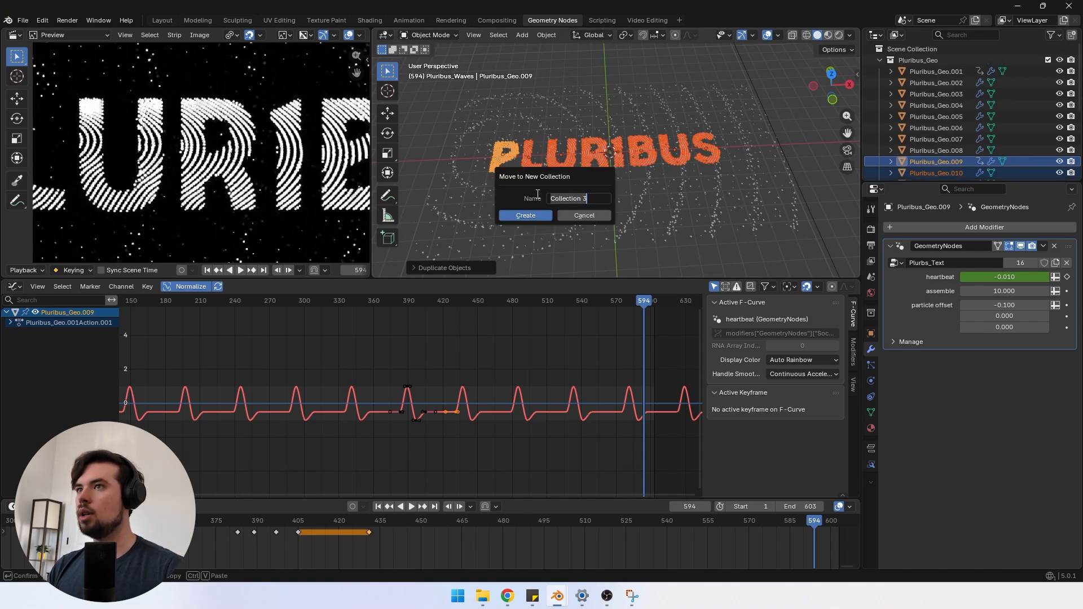
pyautogui.write('Text_Mask')
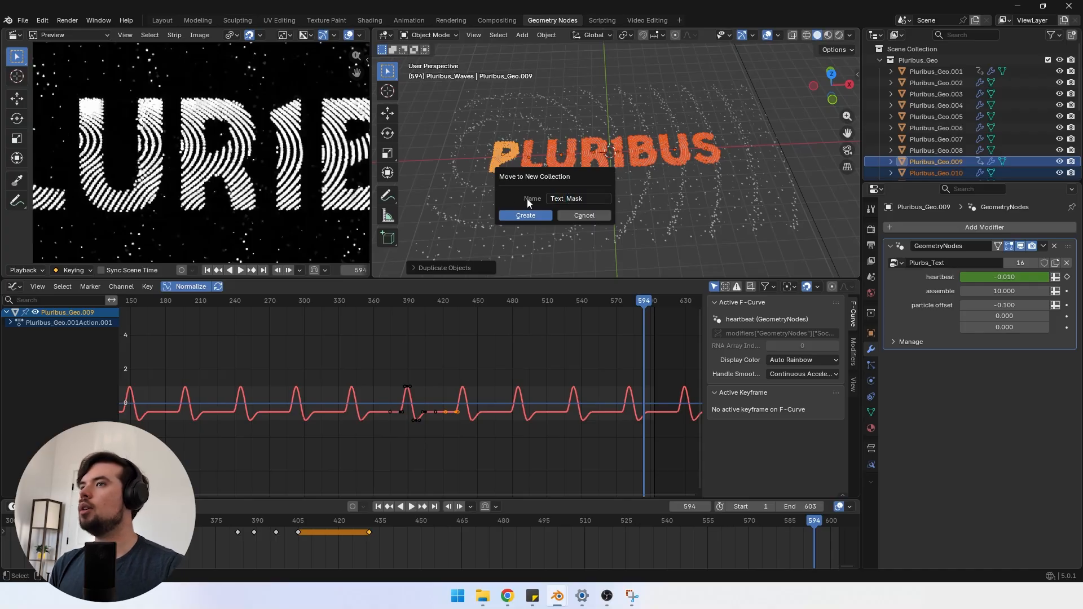
pyautogui.click(536, 216)
# Step: Place the Text_Mask collection above the others and exclude Pluribus_Geo and Pluribus_Waves from the view layer
pyautogui.click(879, 58)
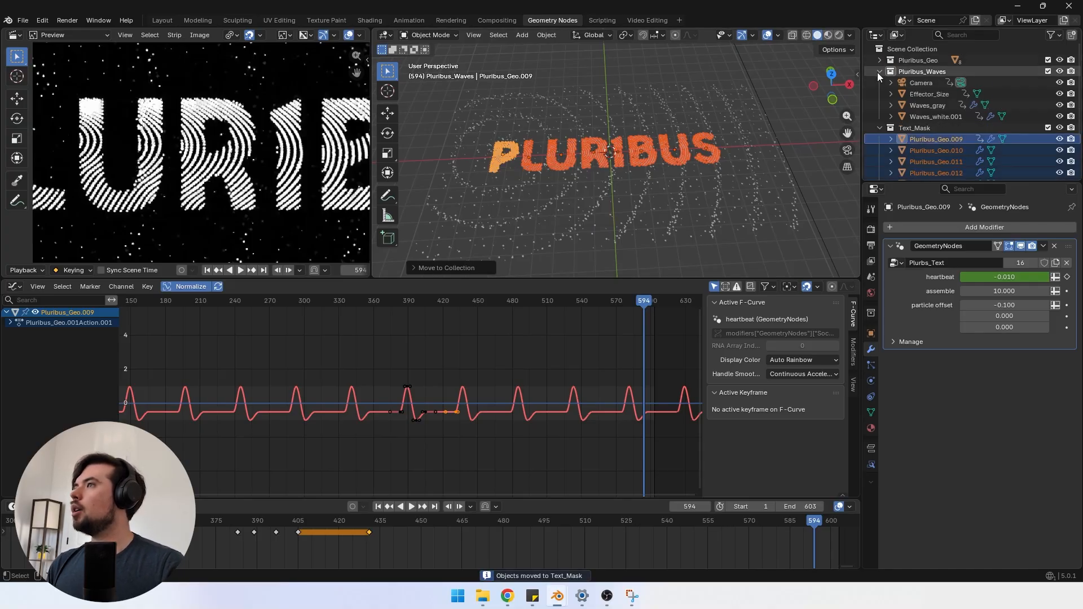
pyautogui.click(879, 83)
pyautogui.click(879, 83)
pyautogui.moveTo(898, 182); pyautogui.dragTo(900, 219)
pyautogui.moveTo(910, 84); pyautogui.dragTo(937, 56)
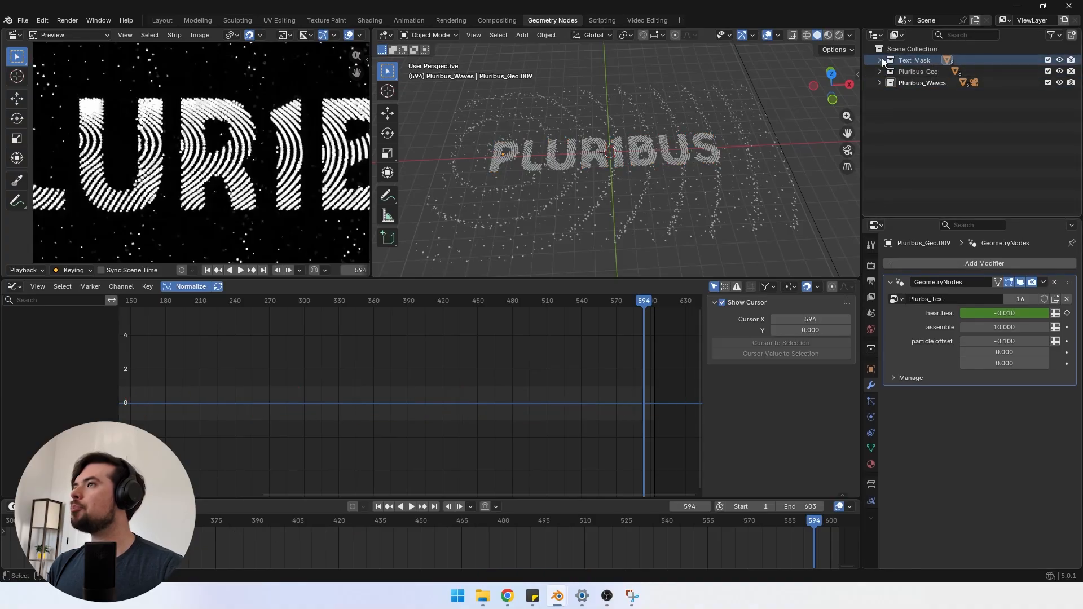
pyautogui.click(879, 61)
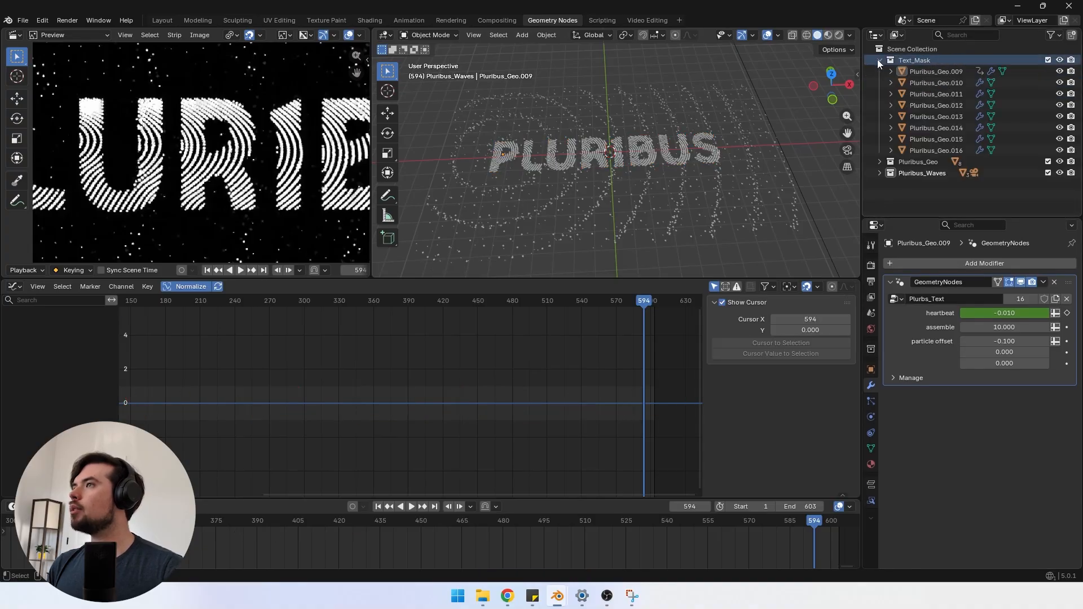
pyautogui.click(1047, 162)
pyautogui.click(1048, 173)
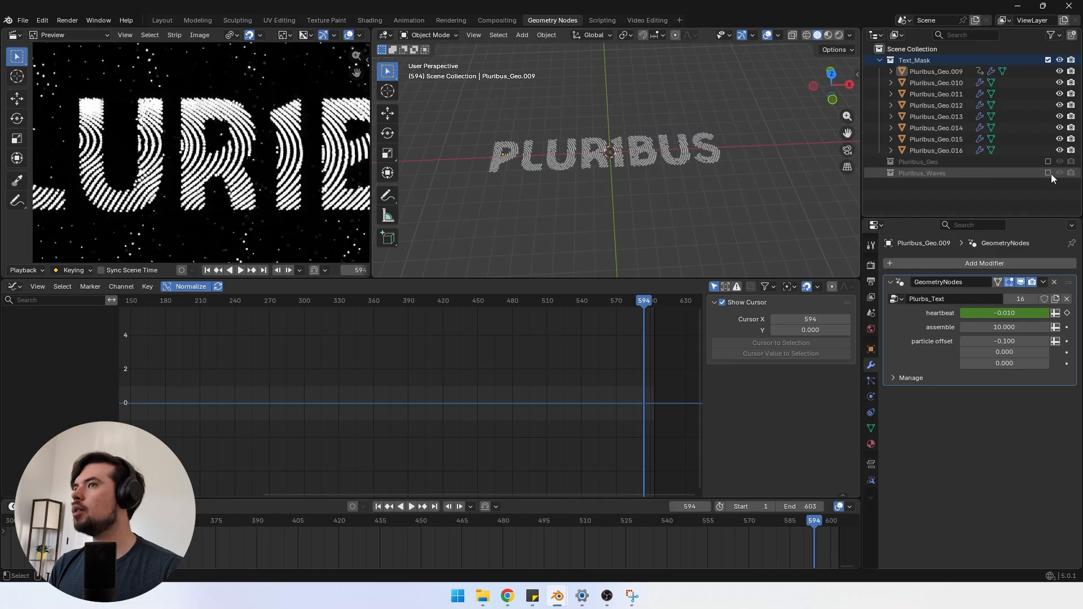
# Step: Unlink the Plurbs_Text node group from the duplicated letters and join them into a single object
pyautogui.moveTo(619, 184); pyautogui.dragTo(615, 189, button='middle')
pyautogui.moveTo(773, 216); pyautogui.dragTo(478, 137)
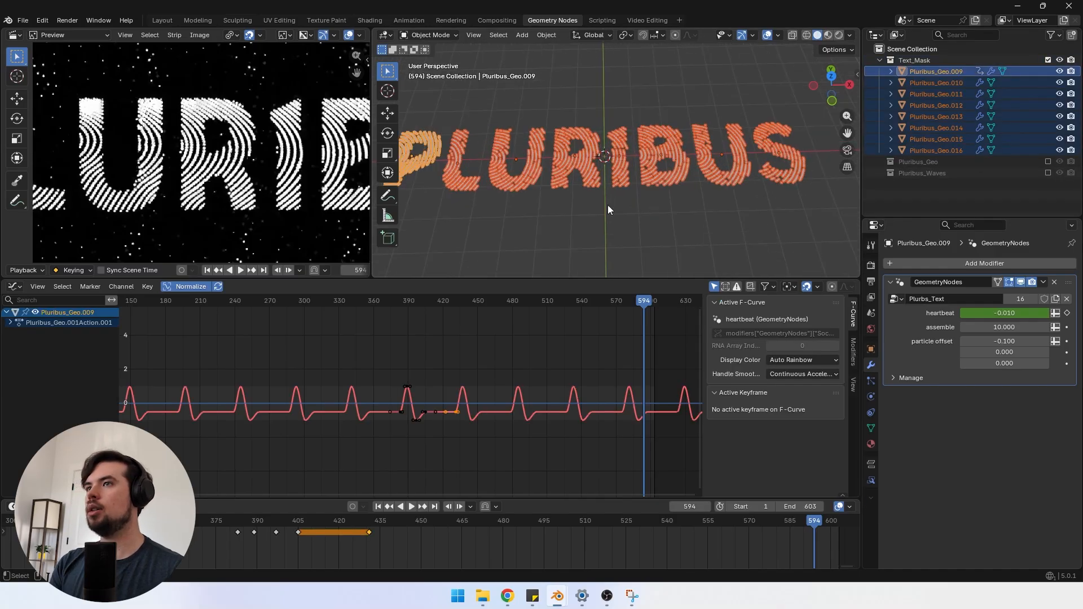
pyautogui.click(1067, 299)
pyautogui.click(934, 83)
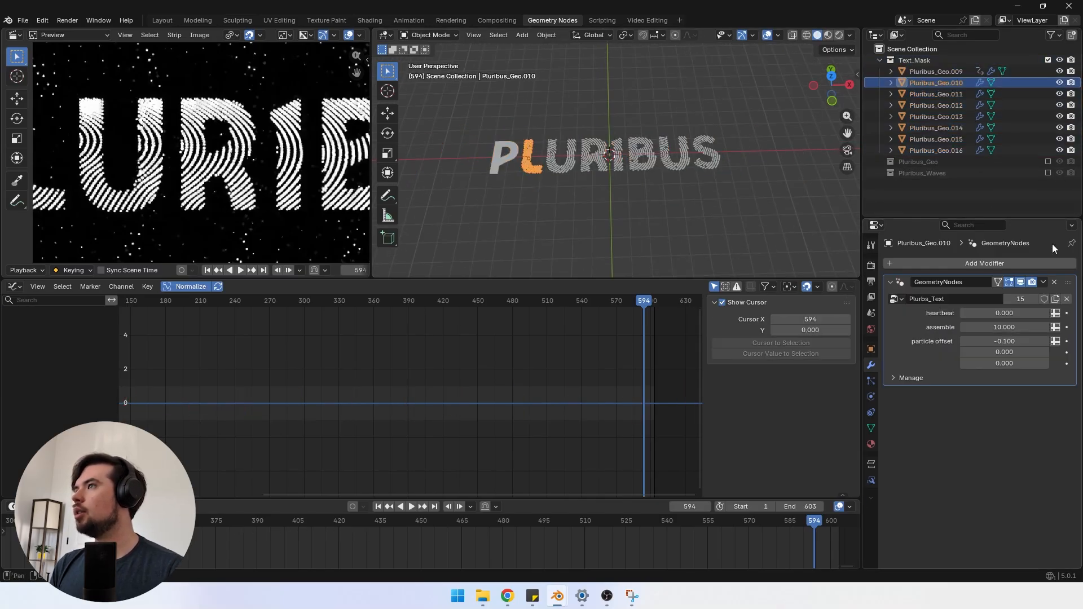
pyautogui.click(1065, 299)
pyautogui.moveTo(776, 201); pyautogui.dragTo(486, 143)
pyautogui.press('Delete')
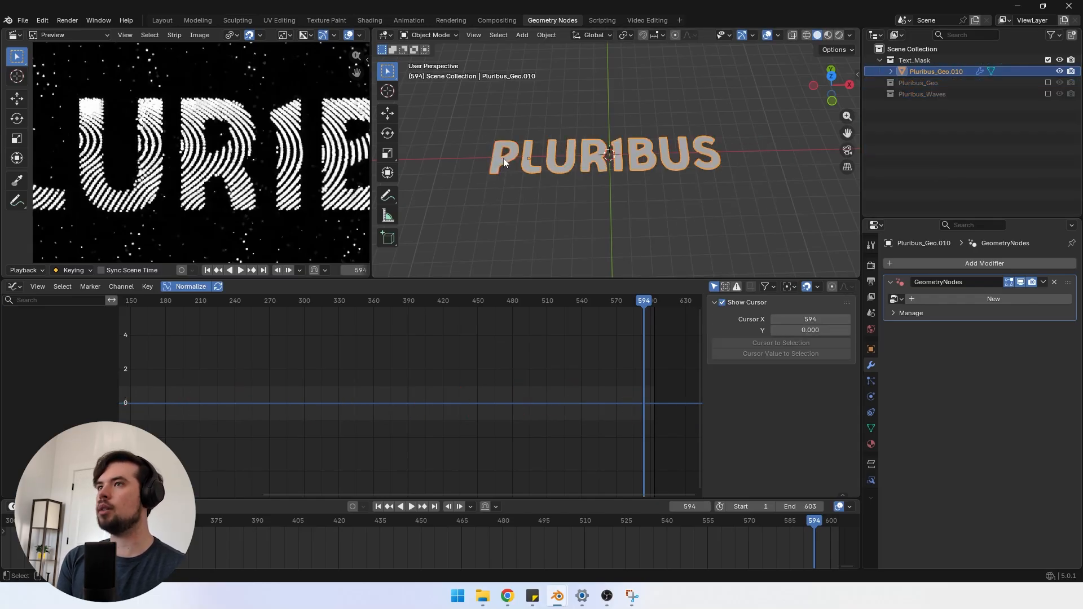
# Step: Set the joined lettering's origin to its surface center of mass and rename the object Text Mask
pyautogui.click(545, 37)
pyautogui.moveTo(595, 59)
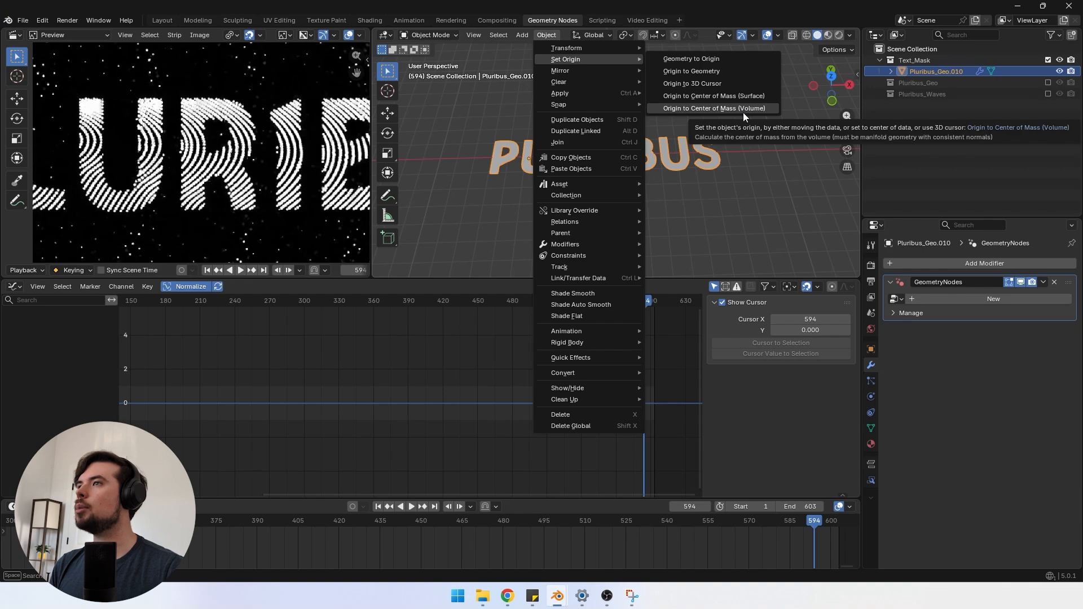
pyautogui.click(743, 97)
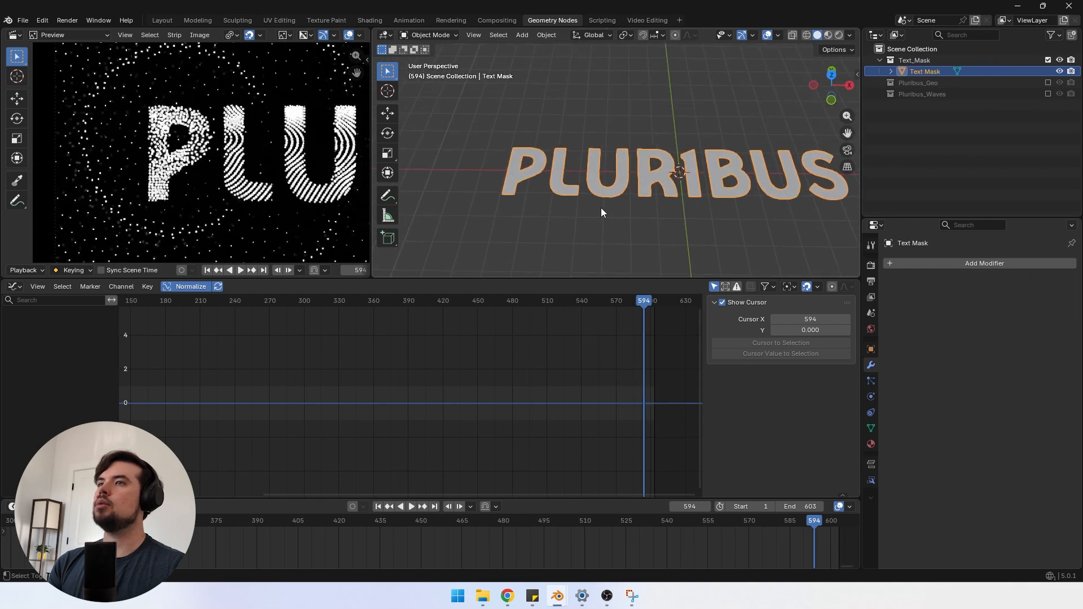
# Step: In Edit Mode, select the boundary vertices around the hole of the P and fill the hole with a face
pyautogui.scroll(-1, 601, 208)
pyautogui.keyDown('shift'); pyautogui.moveTo(525, 182); pyautogui.dragTo(513, 192, button='middle'); pyautogui.keyUp('shift')
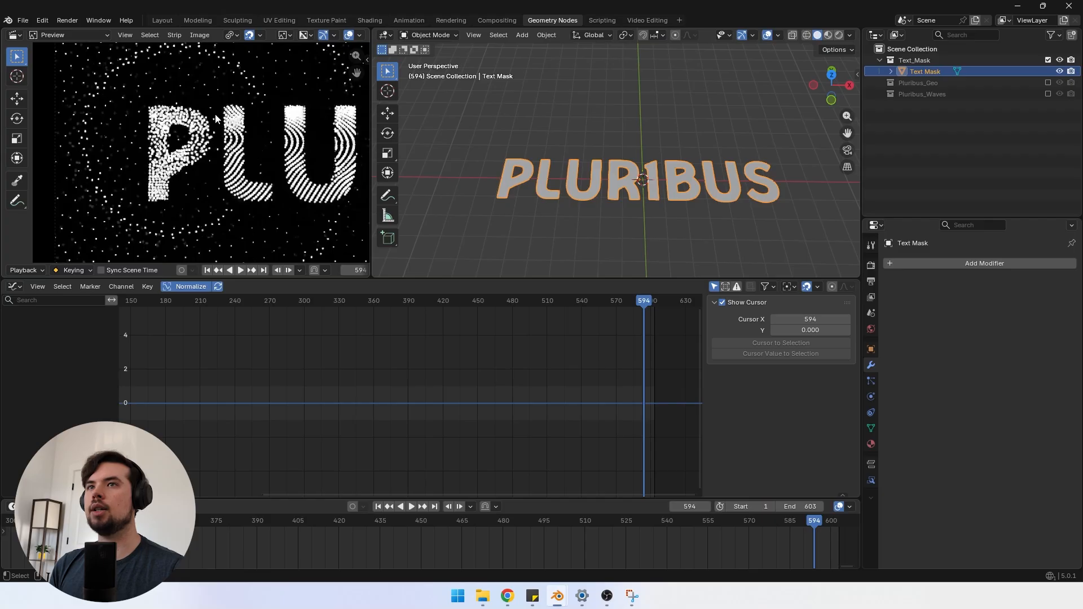
pyautogui.press('Tab')
pyautogui.press('KP_Decimal')
pyautogui.scroll(3, 102, 150)
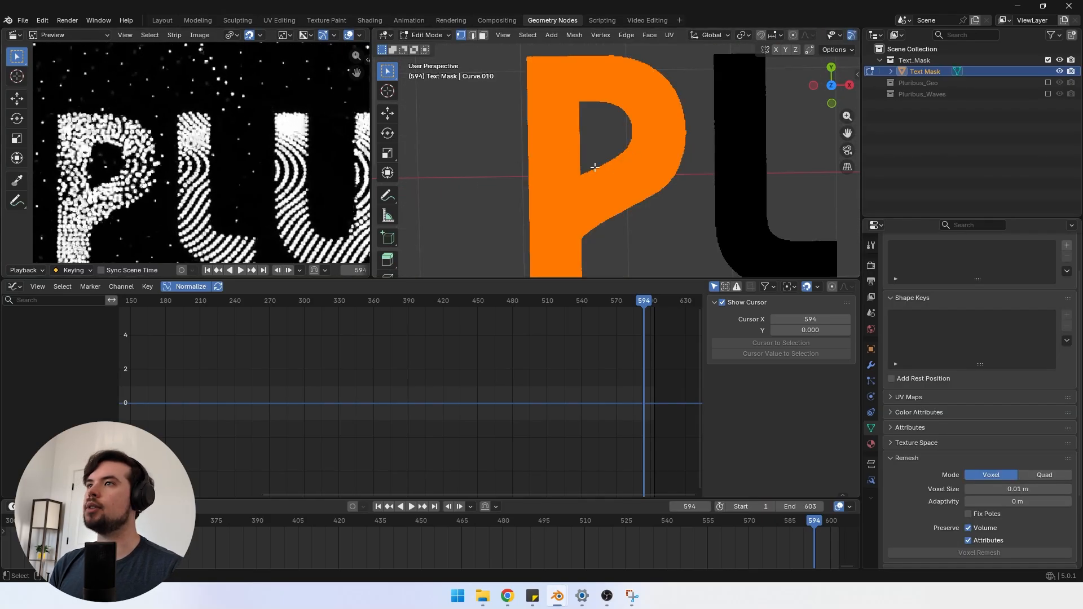
pyautogui.scroll(3, 595, 167)
pyautogui.scroll(8, 598, 168)
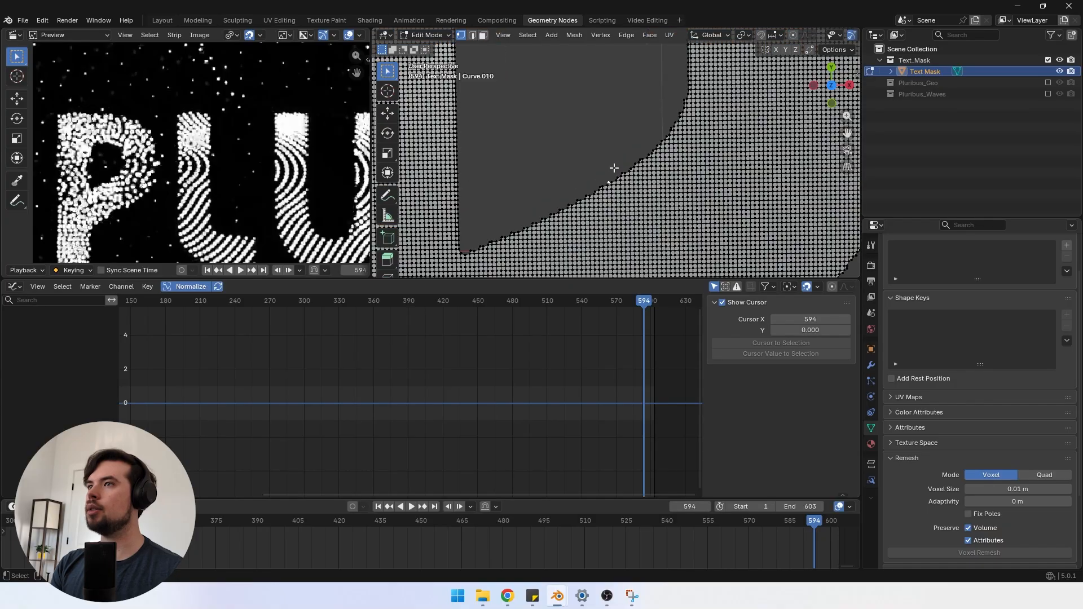
pyautogui.scroll(5, 618, 181)
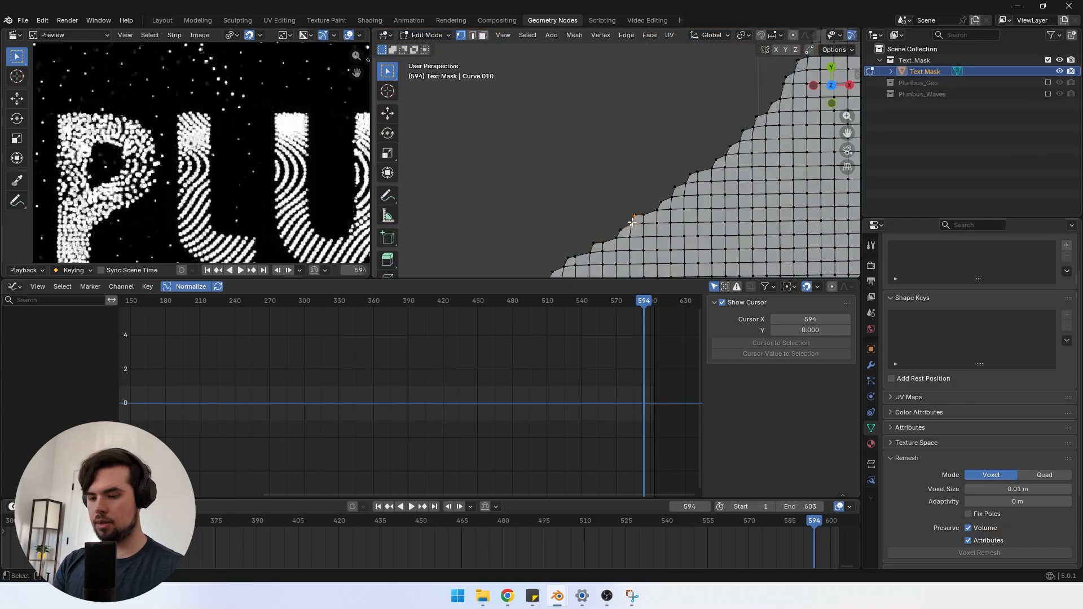
pyautogui.scroll(-10, 618, 223)
pyautogui.scroll(6, 612, 224)
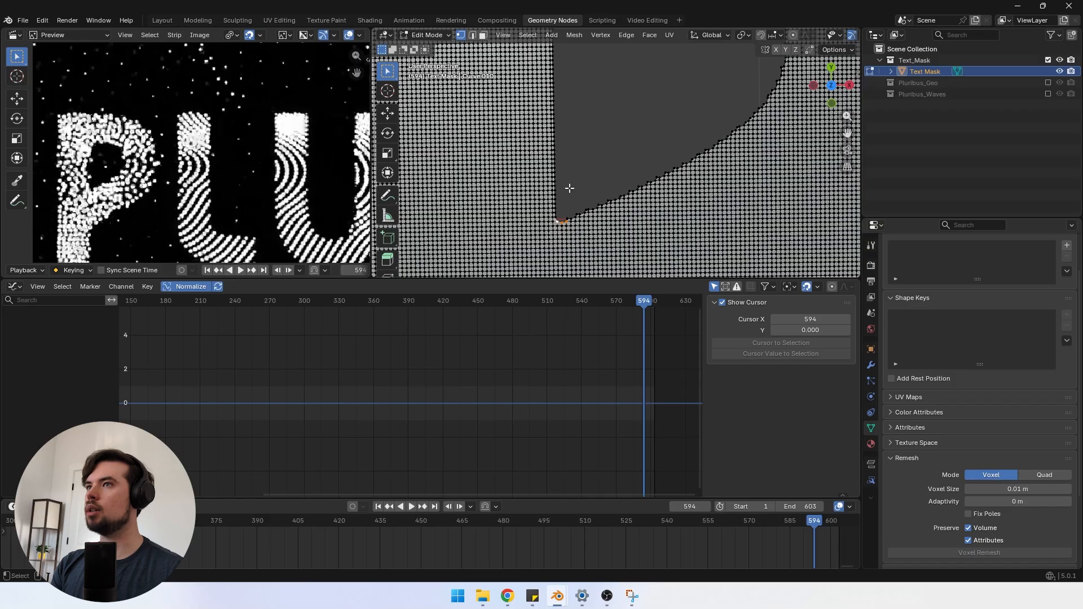
pyautogui.scroll(6, 570, 188)
pyautogui.keyDown('ctrl'); pyautogui.click(585, 180); pyautogui.keyUp('ctrl')
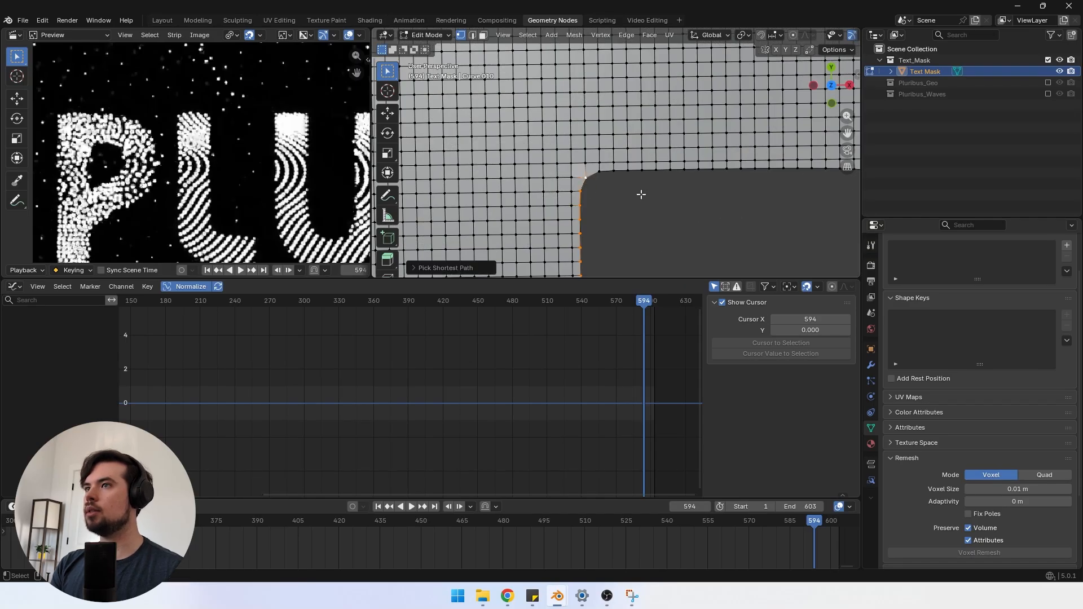
pyautogui.scroll(-10, 641, 194)
pyautogui.keyDown('shift'); pyautogui.moveTo(733, 217); pyautogui.dragTo(546, 152, button='middle'); pyautogui.keyUp('shift')
pyautogui.scroll(8, 544, 198)
pyautogui.keyDown('ctrl'); pyautogui.click(550, 209); pyautogui.keyUp('ctrl')
pyautogui.scroll(-10, 550, 213)
pyautogui.scroll(7, 548, 153)
pyautogui.keyDown('ctrl'); pyautogui.click(557, 168); pyautogui.keyUp('ctrl')
pyautogui.keyDown('shift'); pyautogui.moveTo(457, 223); pyautogui.dragTo(593, 147, button='middle'); pyautogui.keyUp('shift')
pyautogui.keyDown('ctrl'); pyautogui.click(503, 196); pyautogui.keyUp('ctrl')
pyautogui.scroll(-6, 504, 197)
pyautogui.press('f')
pyautogui.scroll(2, 600, 141)
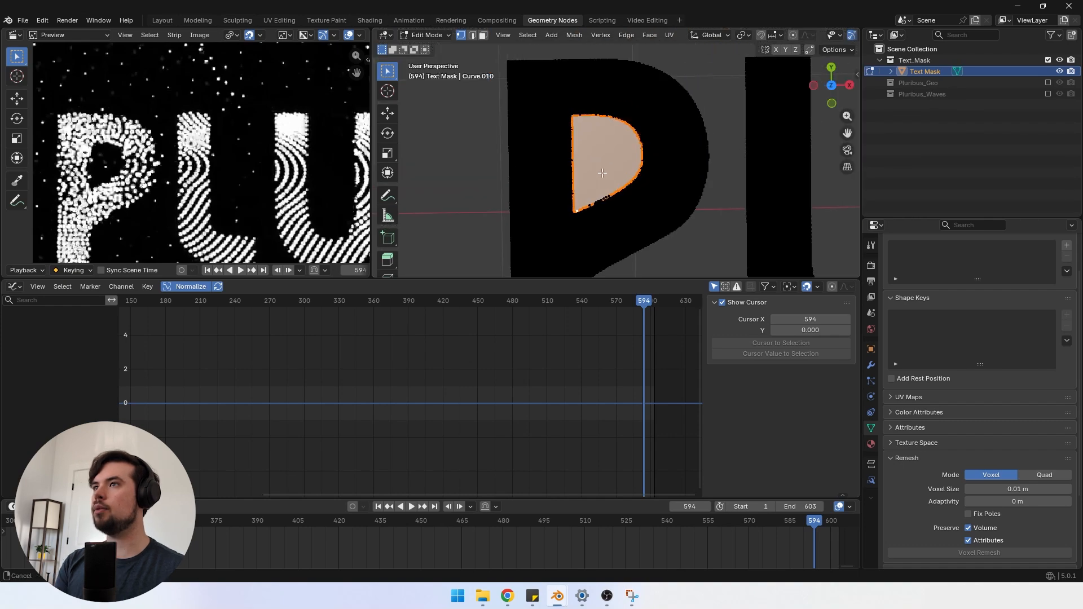
# Step: Separate the filled face inside the P into its own object
pyautogui.click(551, 199)
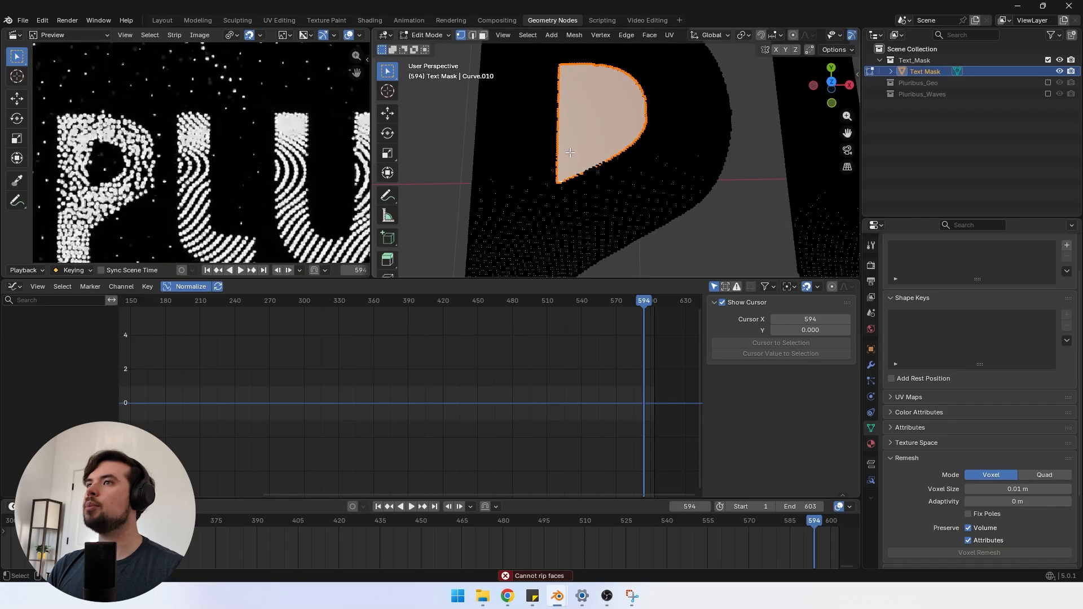
pyautogui.press('p')
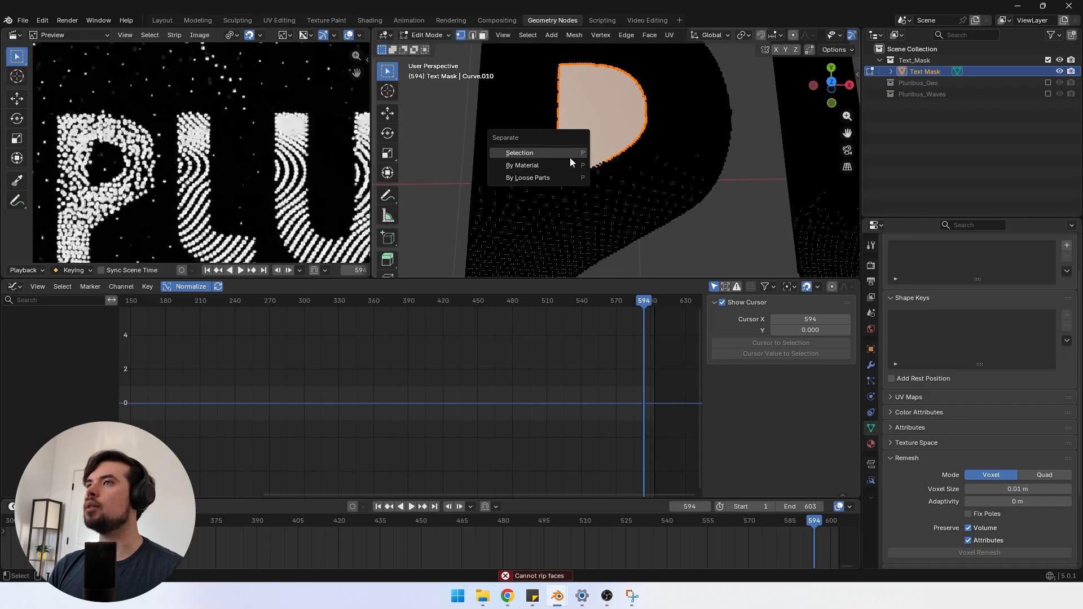
pyautogui.click(570, 157)
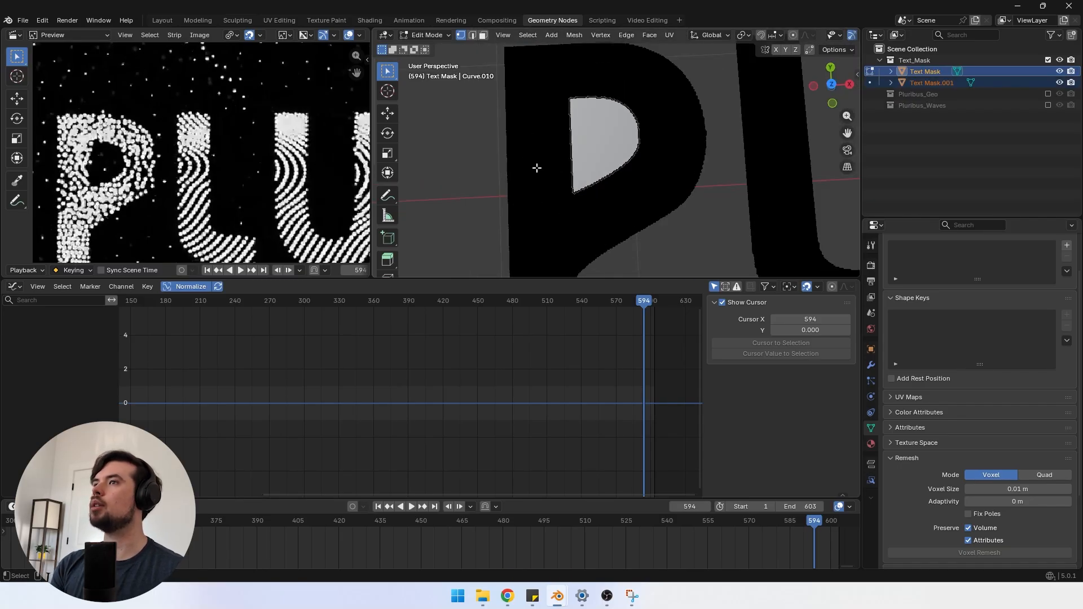
# Step: Delete the entire linked mesh of the P's body from Text Mask, keeping the separated hole face
pyautogui.hotkey('ctrl', 'l')
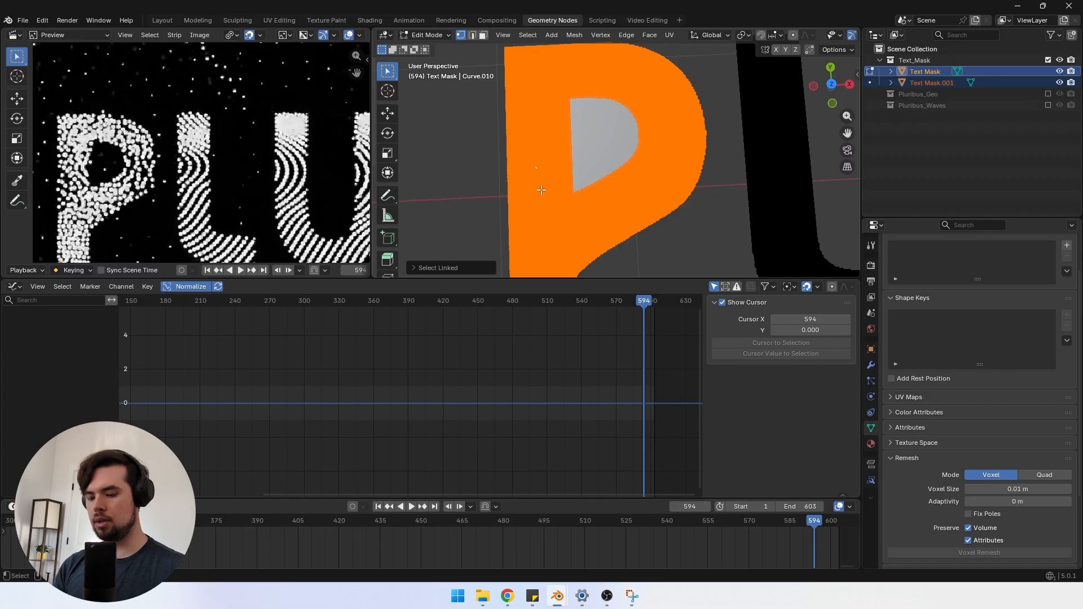
pyautogui.press('x')
pyautogui.click(541, 189)
pyautogui.scroll(-6, 542, 170)
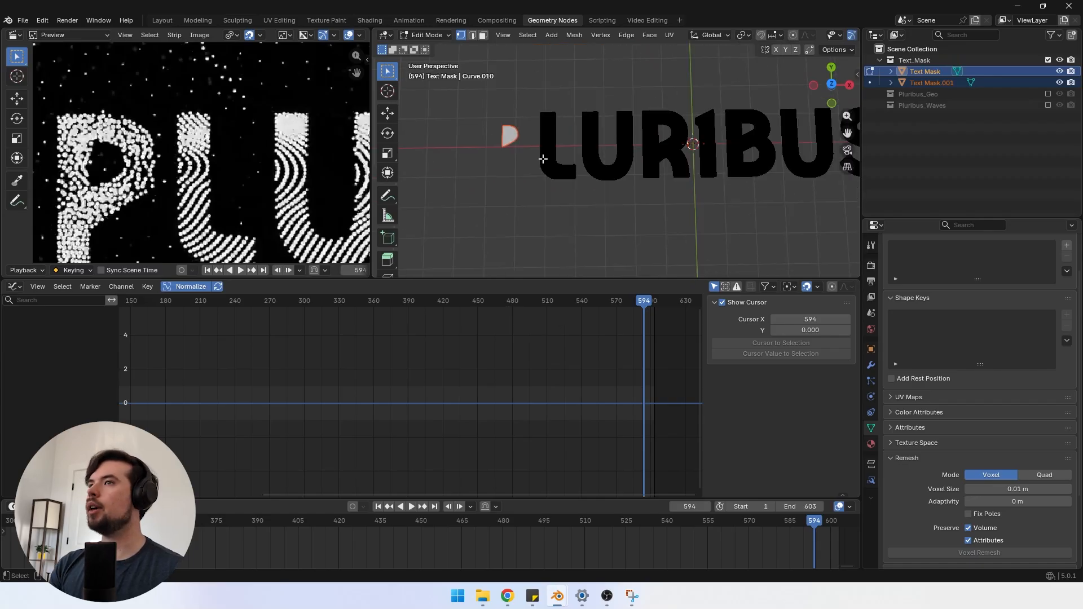
pyautogui.scroll(2, 544, 169)
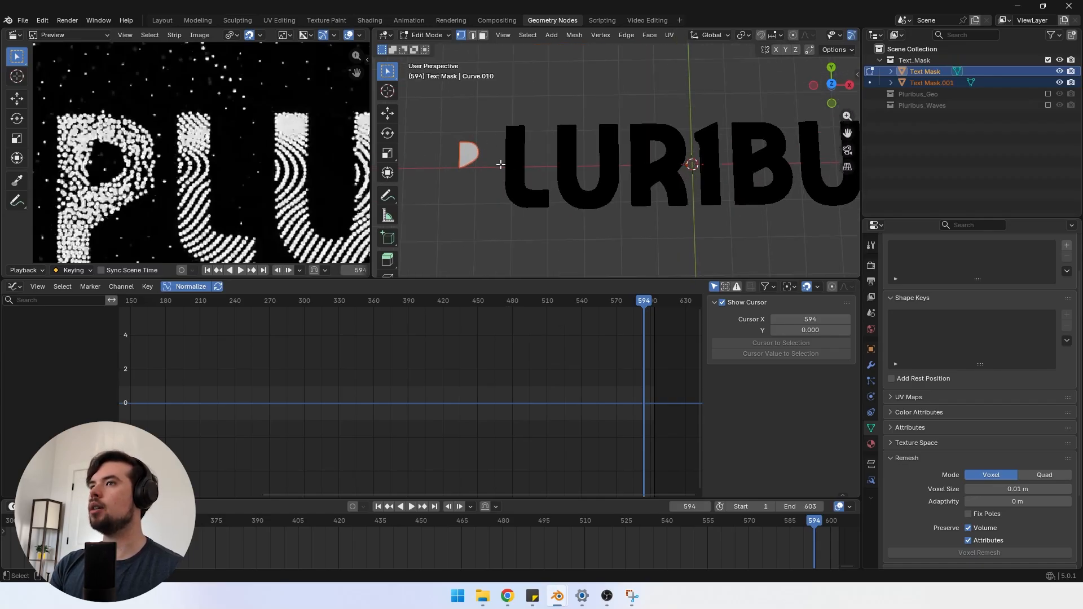
# Step: Return to Object Mode and join the separated P hole face back into the Text Mask object
pyautogui.press('Tab')
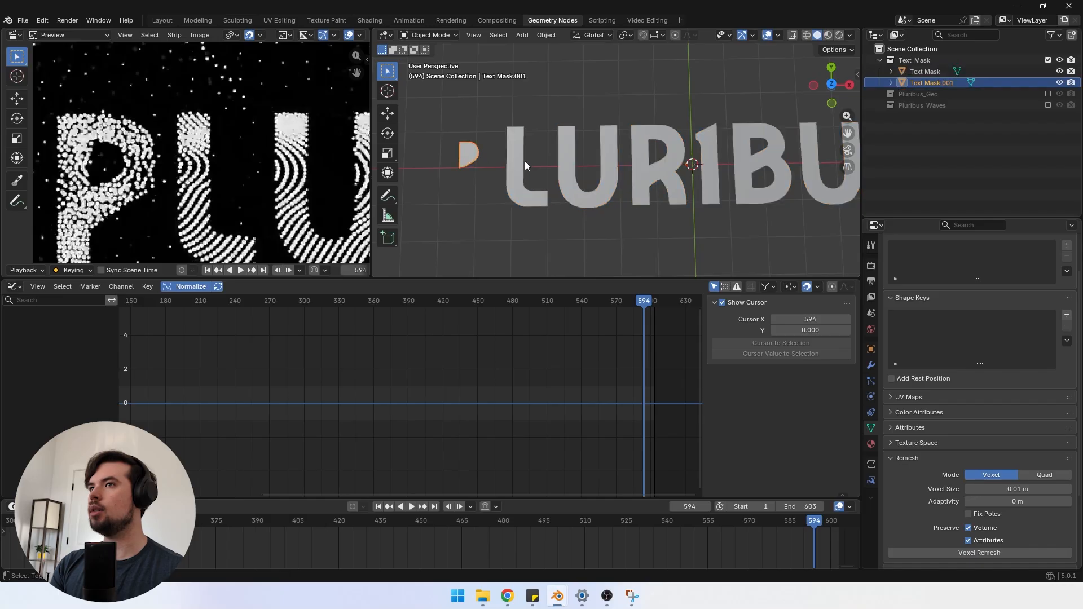
pyautogui.hotkey('ctrl', 'j')
pyautogui.scroll(-2, 570, 203)
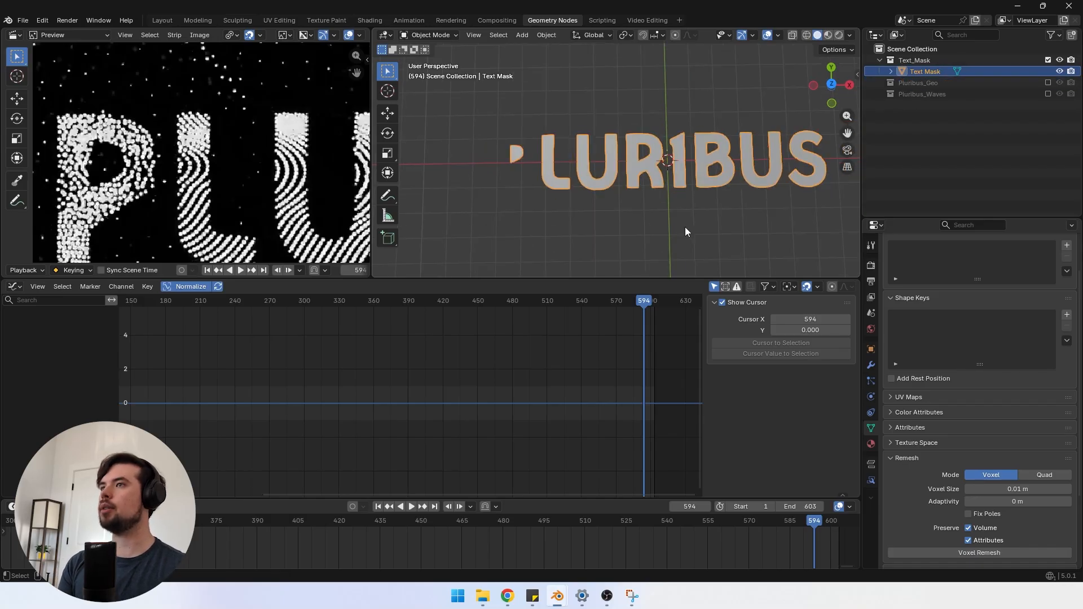
# Step: Voxel-remesh the Text Mask object with a voxel size of 0.04 m and check its mesh in Edit Mode
pyautogui.scroll(6, 611, 221)
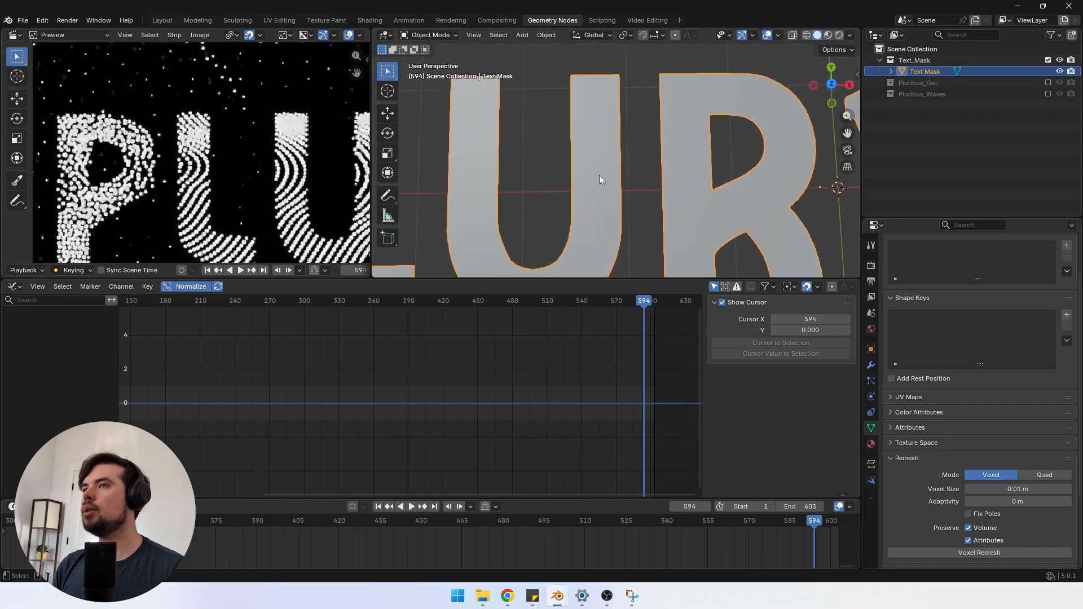
pyautogui.click(980, 489)
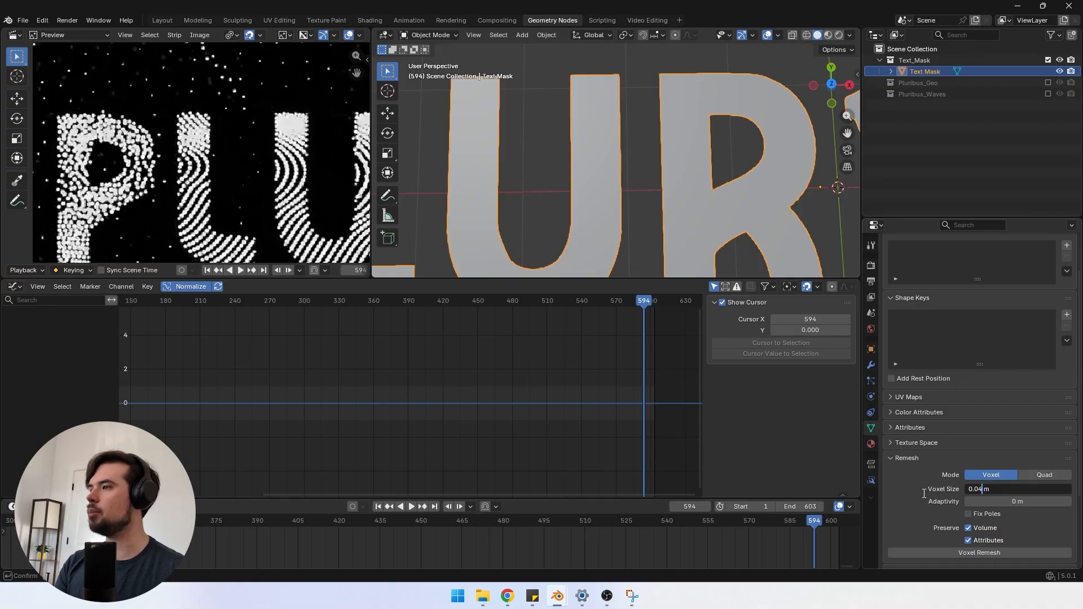
pyautogui.press('Return')
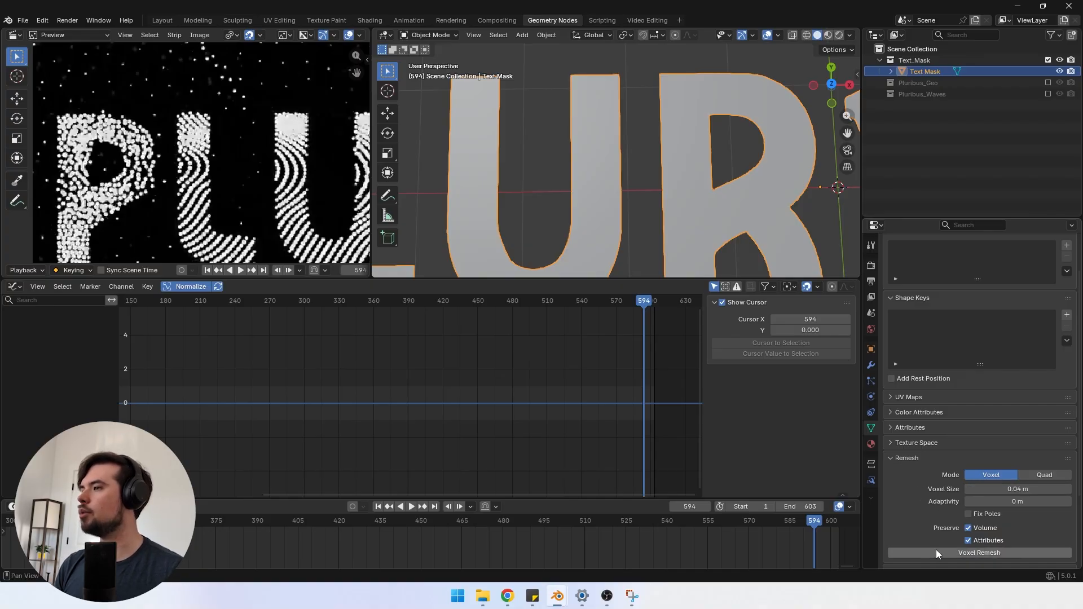
pyautogui.scroll(-3, 598, 184)
pyautogui.press('Tab')
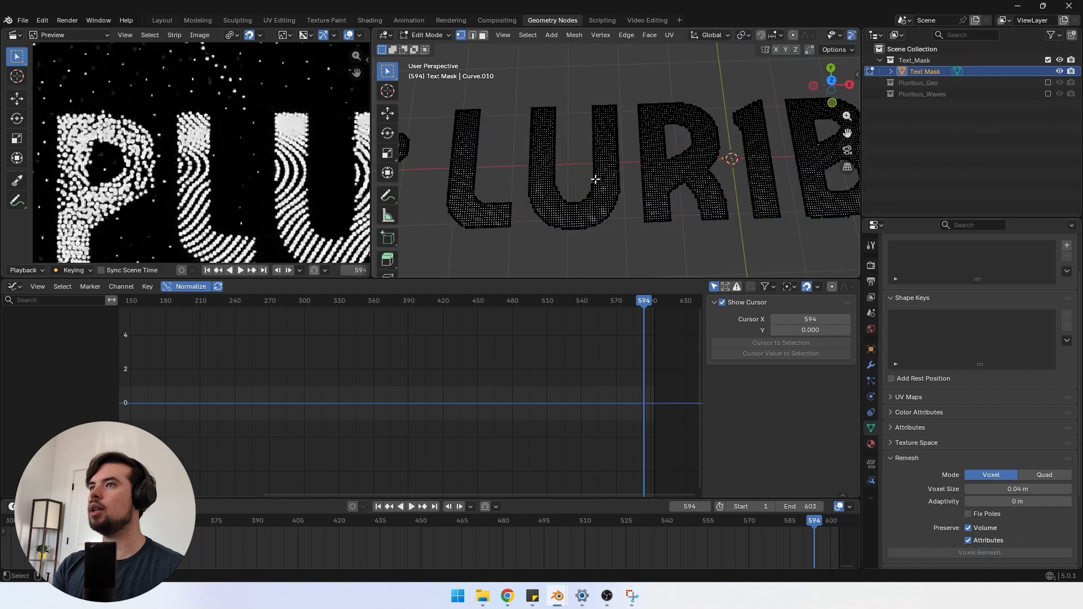
pyautogui.scroll(5, 600, 160)
pyautogui.scroll(-3, 600, 161)
pyautogui.press('Tab')
pyautogui.scroll(-3, 747, 169)
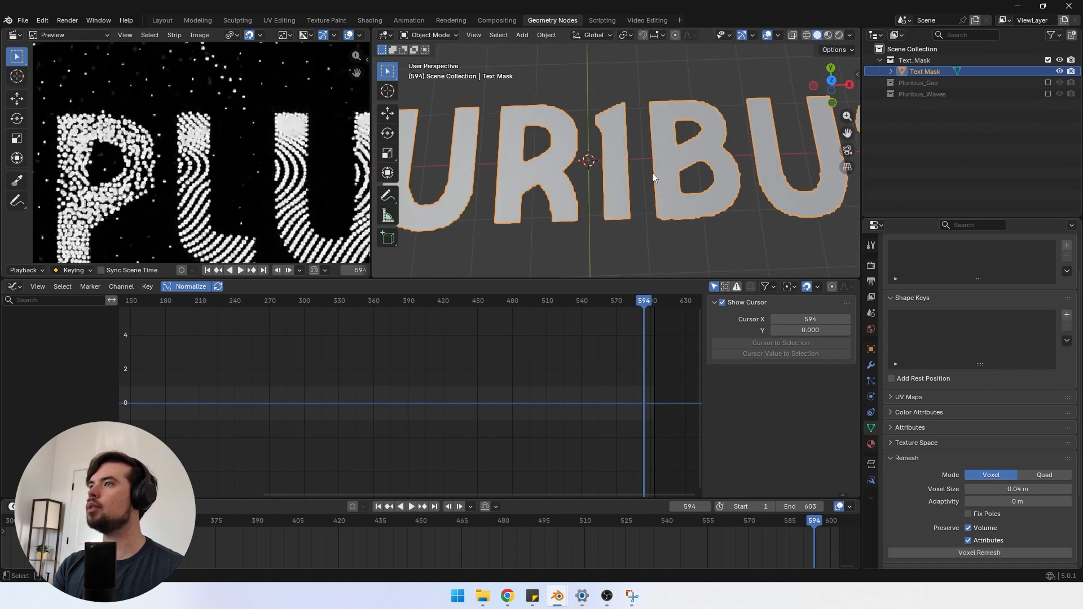
# Step: Change the Graph Editor area to the Geometry Node Editor and set the 3D viewport to the top view
pyautogui.click(15, 286)
pyautogui.click(49, 355)
pyautogui.press('KP_7')
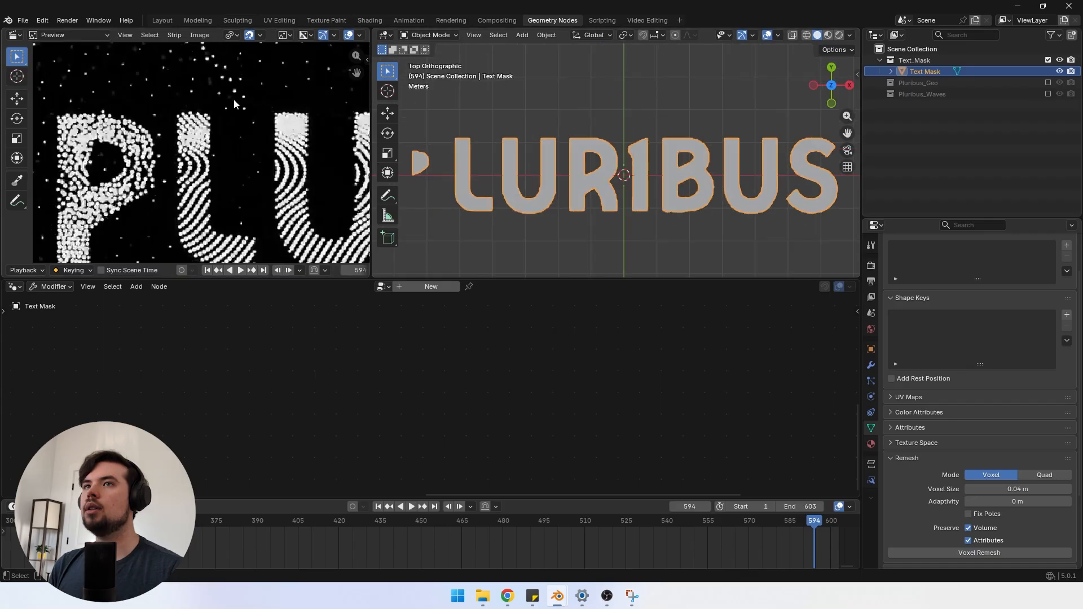
# Step: Enable the Pluribus_Waves collection, hide Waves_gray and select Waves_white.001 to show its Plurbs_Waves node tree
pyautogui.click(1048, 94)
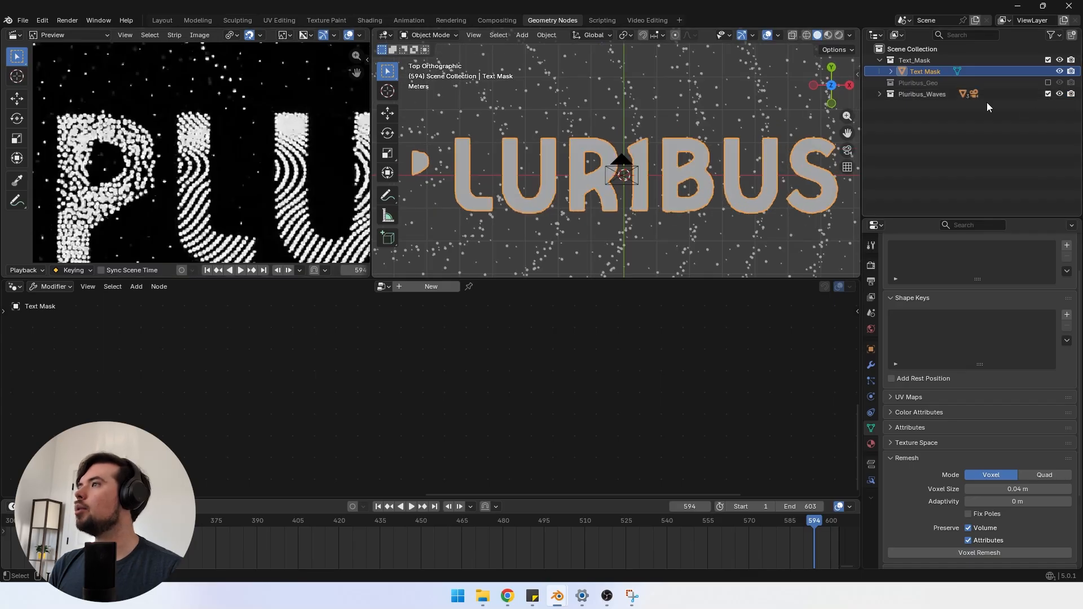
pyautogui.click(702, 110)
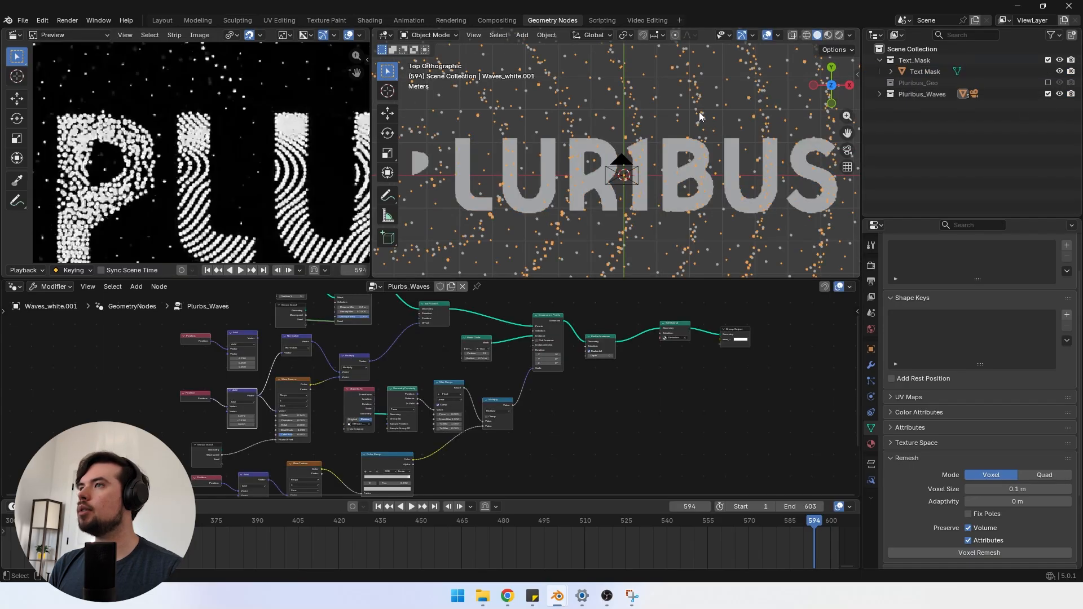
pyautogui.click(881, 94)
pyautogui.click(933, 139)
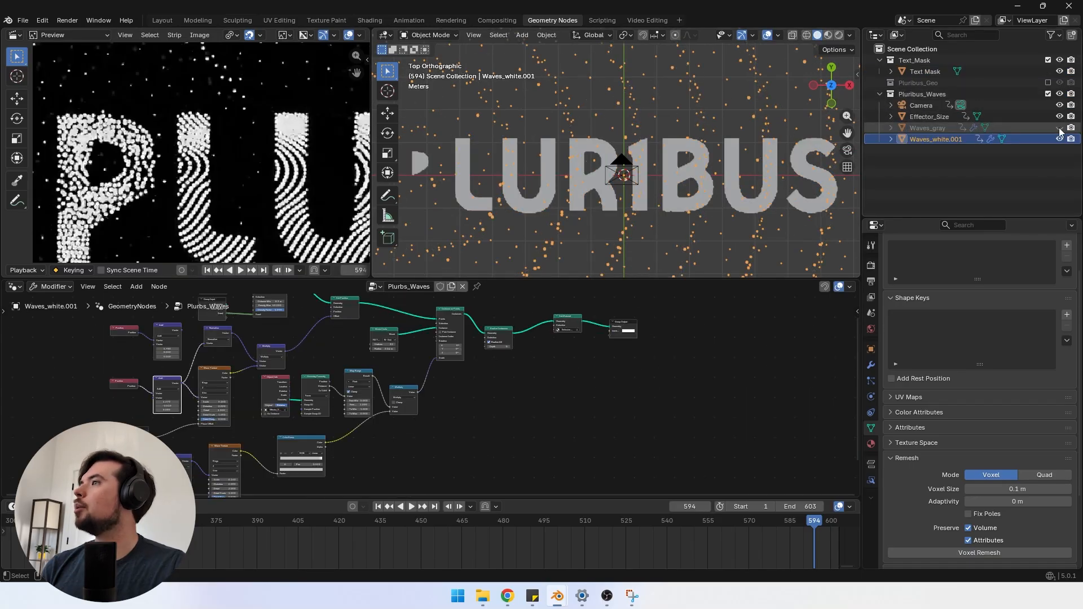
# Step: Set the 3D viewport to rendered shading and turn off its overlays
pyautogui.click(839, 35)
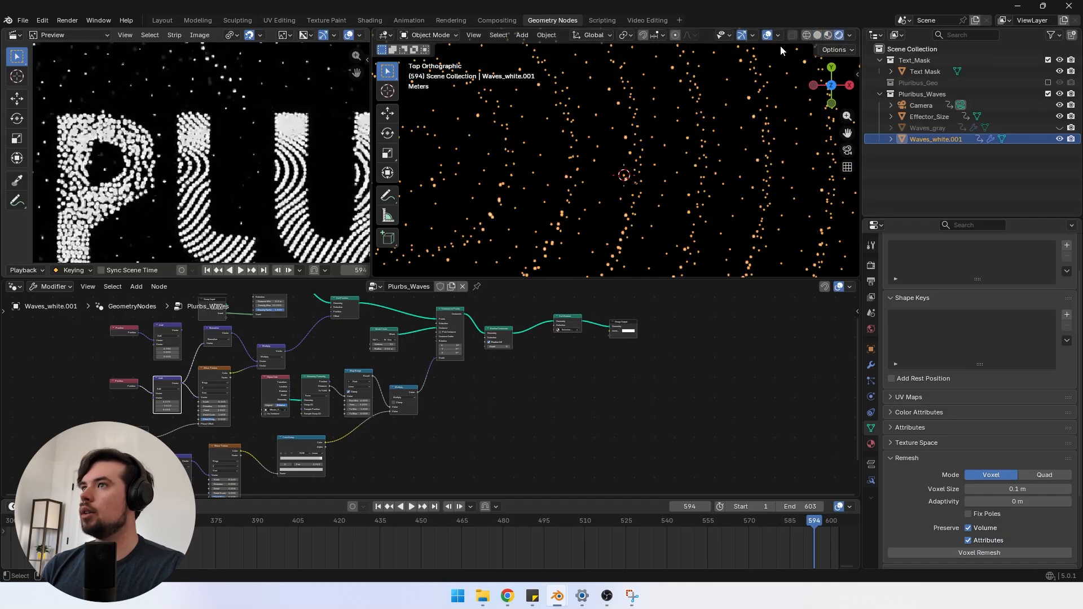
pyautogui.click(768, 36)
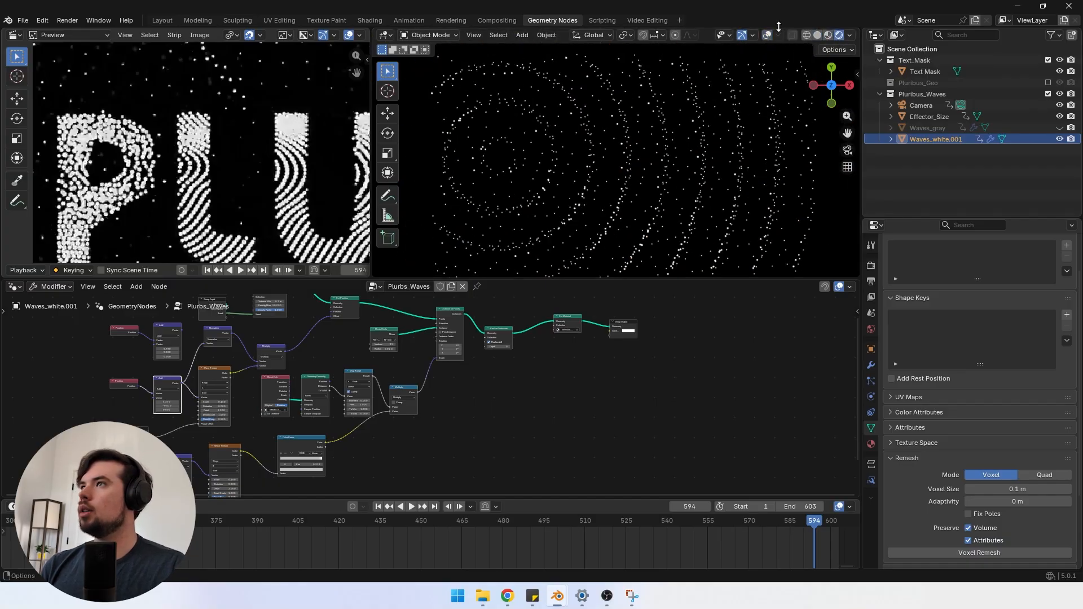
# Step: Add an Object Info node below Realize Instances in Plurbs_Waves and assign Text Mask as its object
pyautogui.scroll(4, 516, 381)
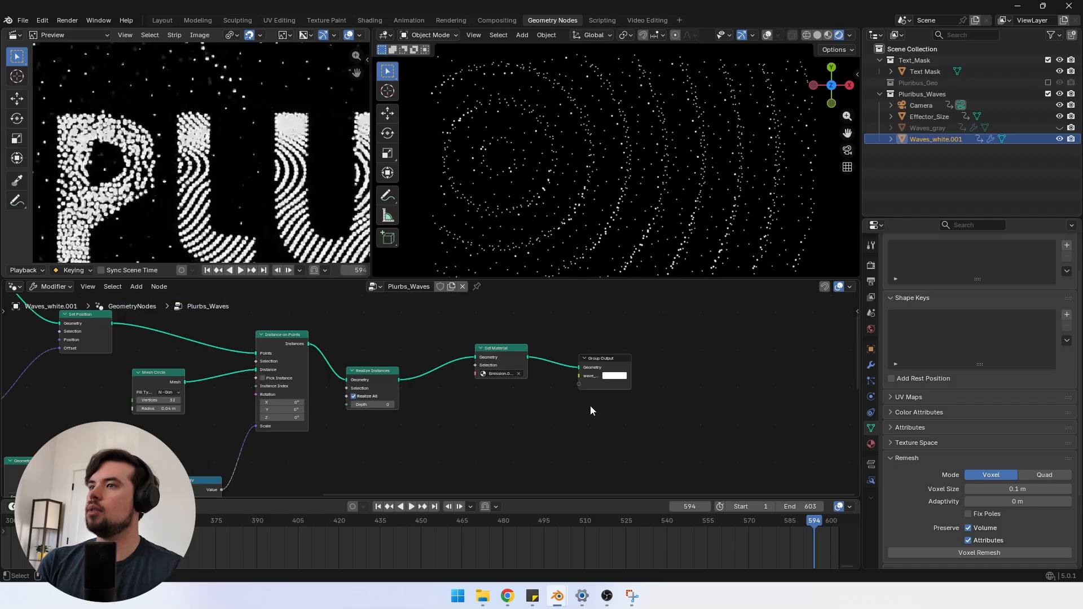
pyautogui.moveTo(577, 363); pyautogui.dragTo(478, 454)
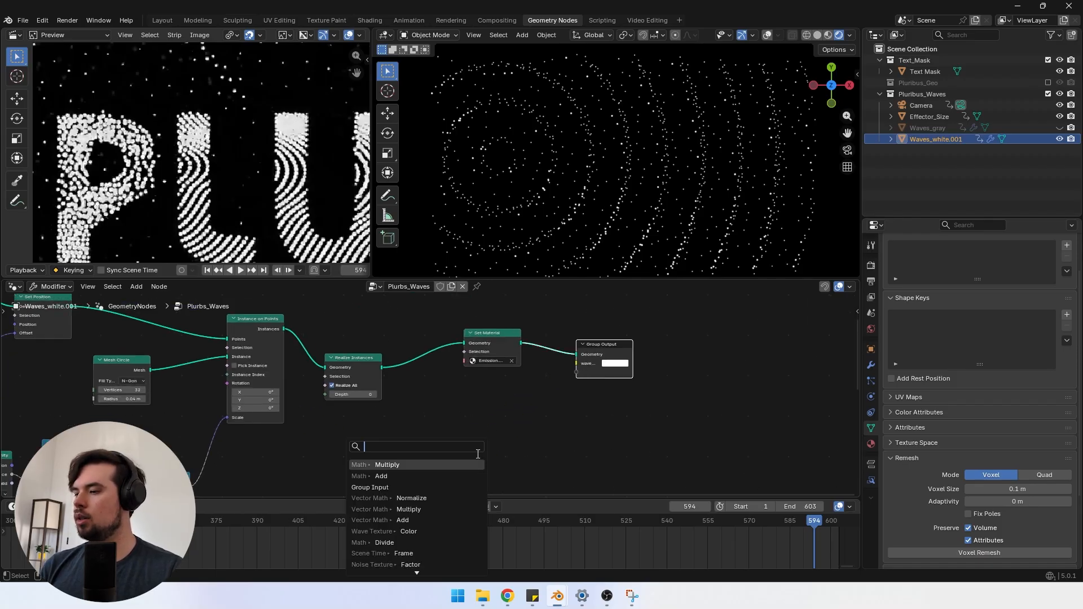
pyautogui.write('object in')
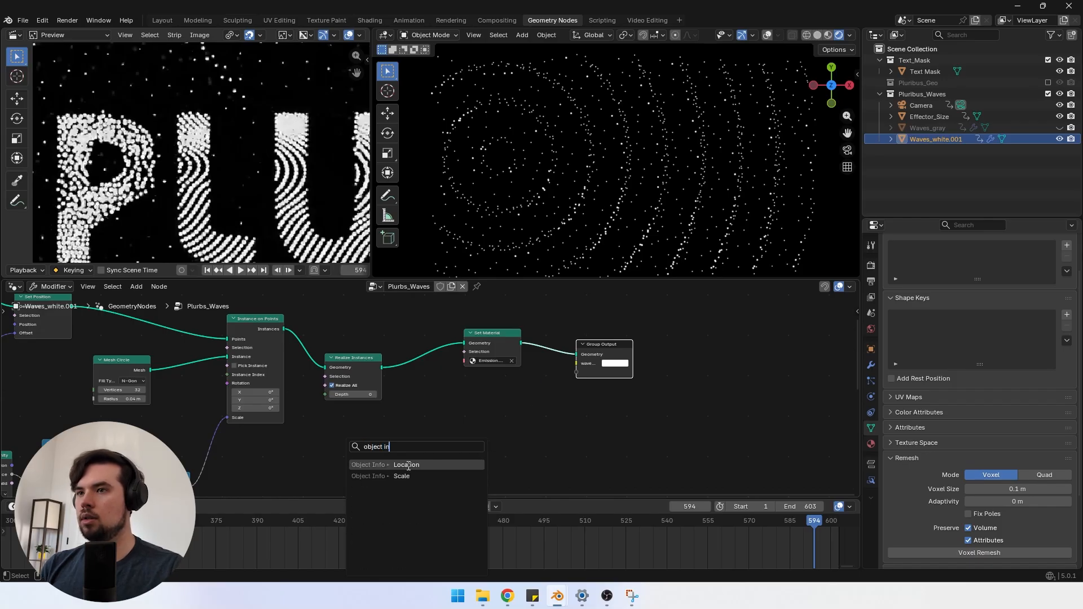
pyautogui.click(408, 466)
pyautogui.click(375, 449)
pyautogui.moveTo(416, 453); pyautogui.dragTo(404, 395, button='middle')
pyautogui.scroll(1, 530, 333)
pyautogui.moveTo(566, 307); pyautogui.dragTo(485, 389)
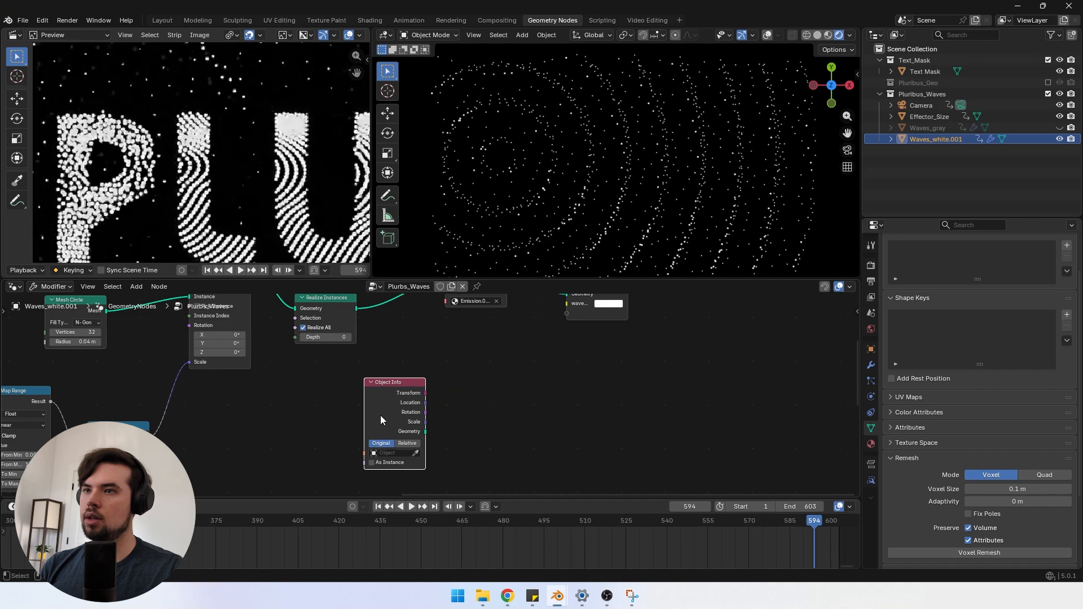
pyautogui.moveTo(381, 415); pyautogui.dragTo(339, 409)
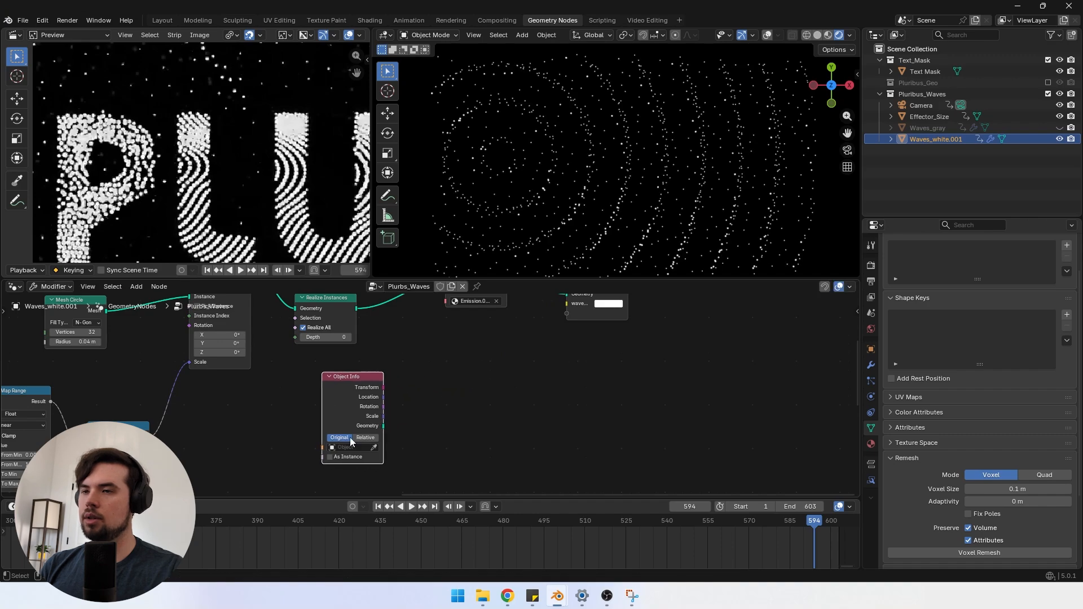
pyautogui.click(920, 71)
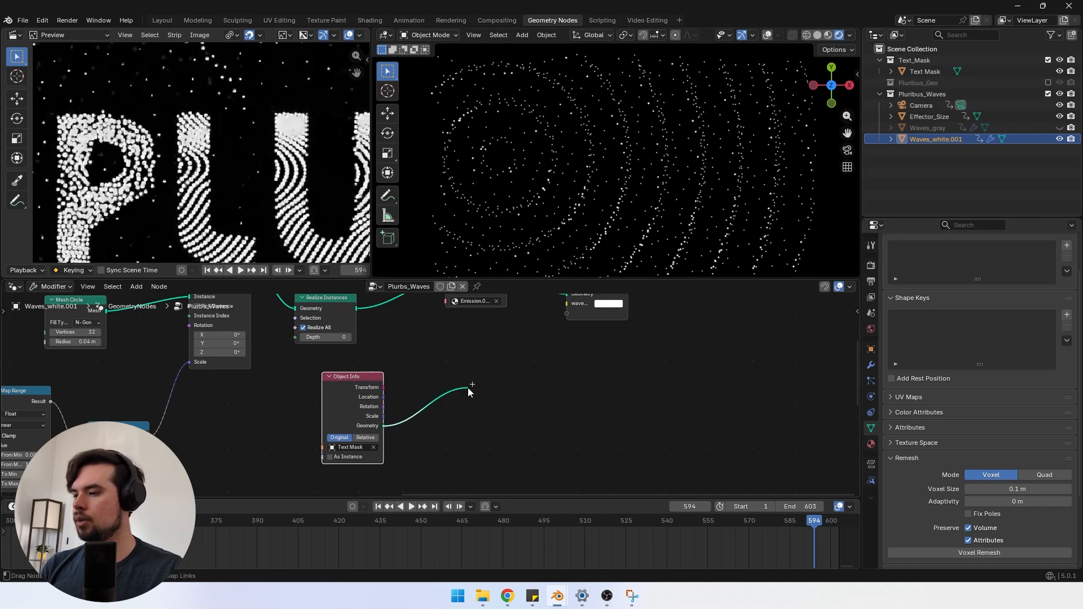
# Step: Add a Geometry Proximity node fed by the Geometry output of the Text Mask Object Info node
pyautogui.moveTo(452, 415); pyautogui.dragTo(452, 417)
pyautogui.write('geome')
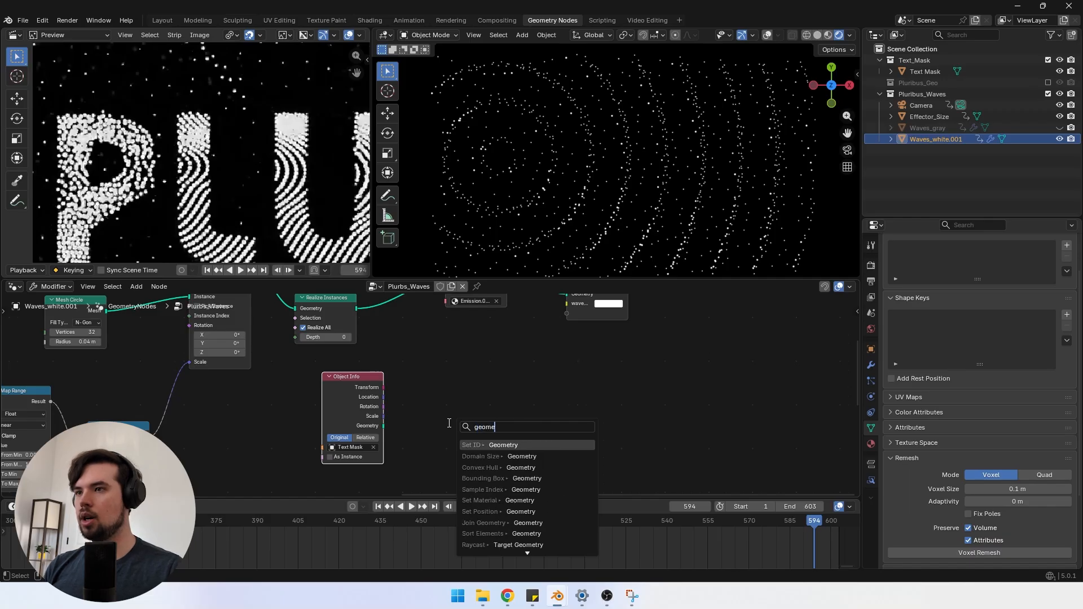
pyautogui.write('try proxi')
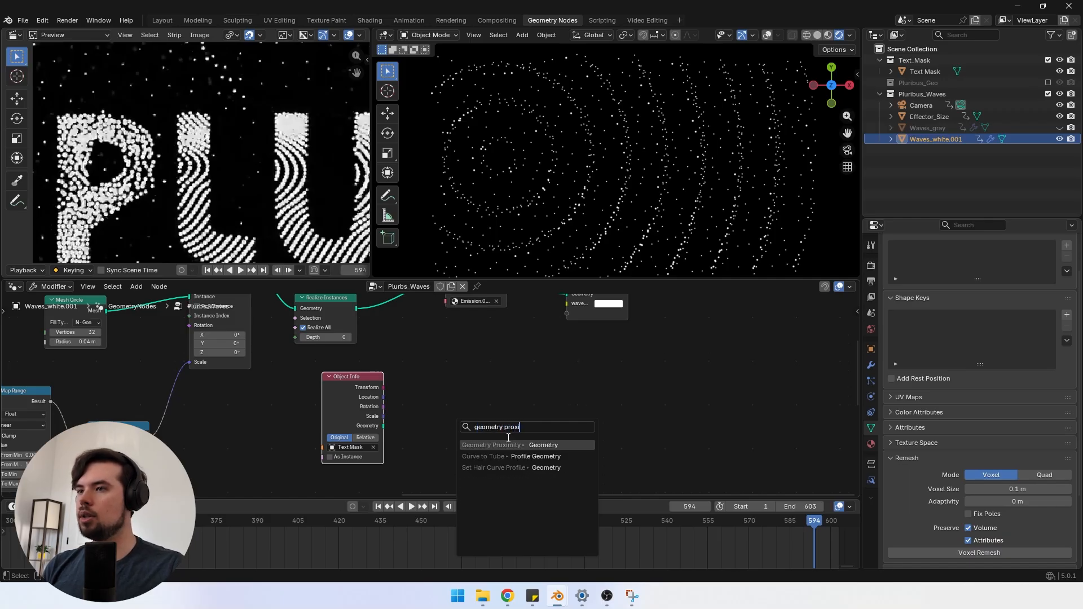
pyautogui.press('Return')
pyautogui.click(452, 414)
pyautogui.scroll(1, 432, 443)
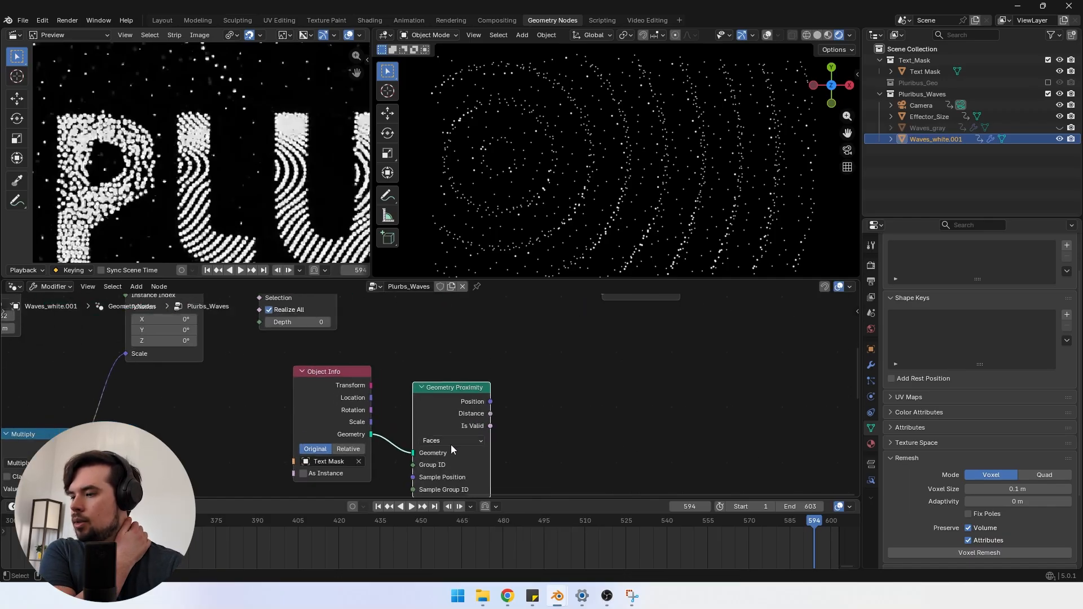
pyautogui.moveTo(429, 403)
pyautogui.mouseDown()
pyautogui.moveTo(417, 374)
pyautogui.moveTo(419, 384)
pyautogui.mouseUp()
pyautogui.moveTo(467, 398); pyautogui.dragTo(453, 378, button='middle')
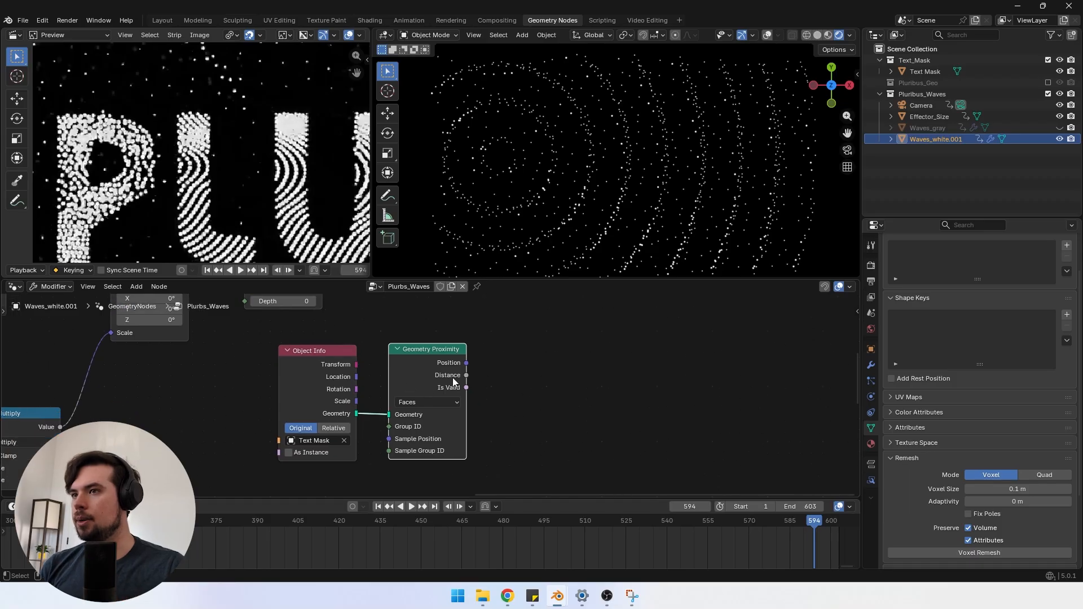
# Step: Add a Map Range node with its Value driven by the Distance output of the new Geometry Proximity node
pyautogui.moveTo(541, 408); pyautogui.dragTo(540, 406)
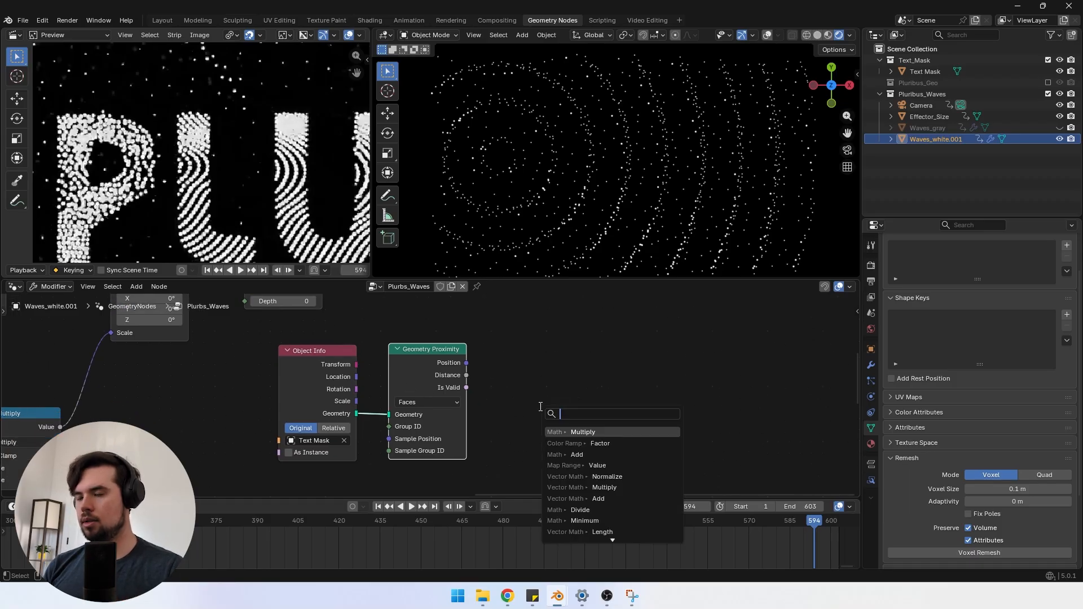
pyautogui.write('map rang')
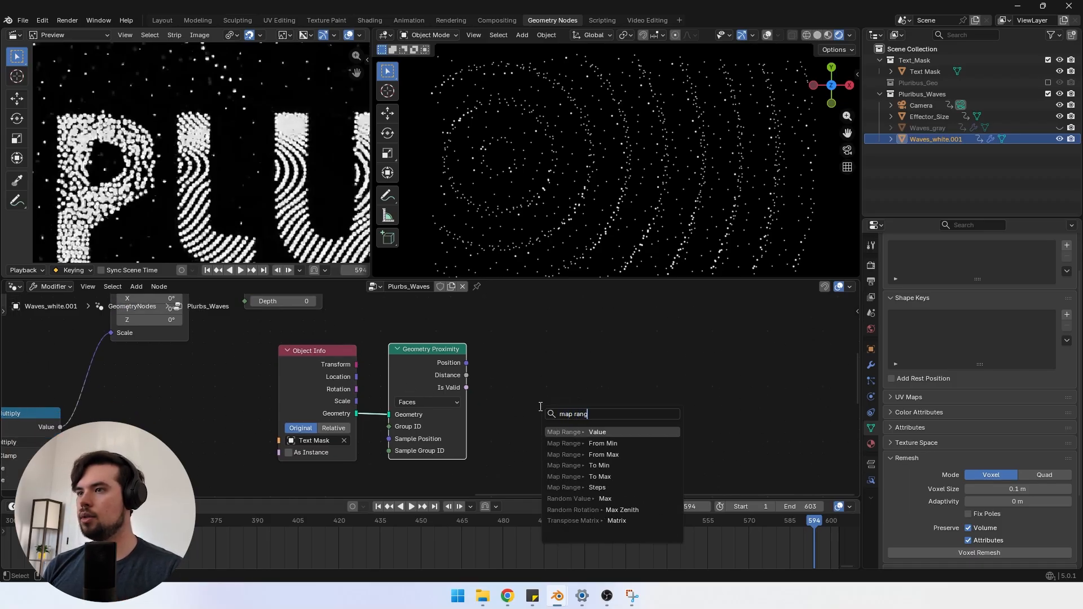
pyautogui.press('Return')
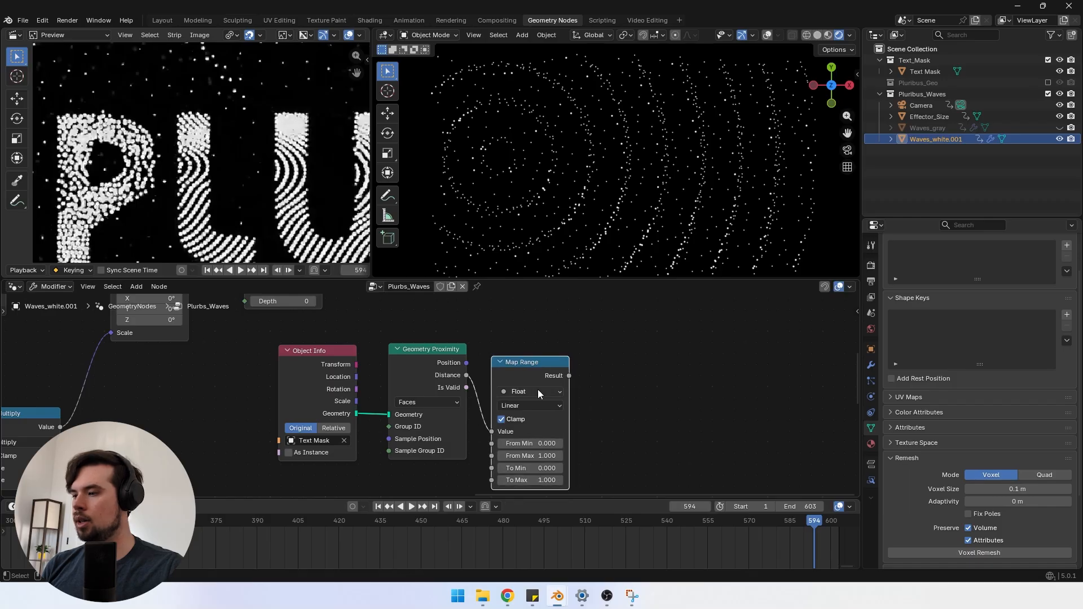
# Step: Connect the new Map Range's Result to the wave_color input of the Group Output node
pyautogui.scroll(-3, 557, 398)
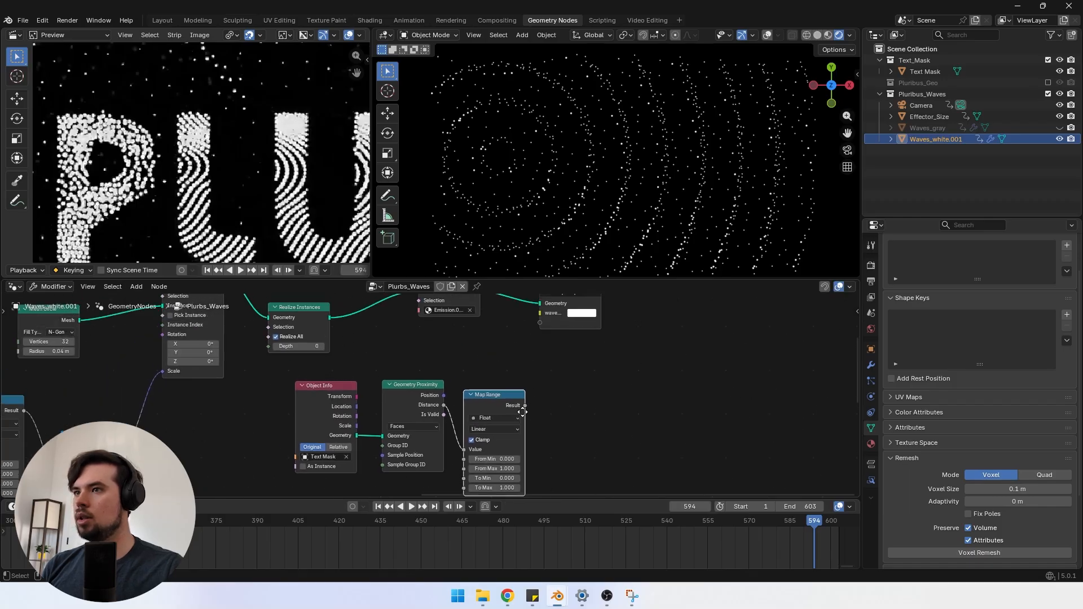
pyautogui.moveTo(529, 345); pyautogui.dragTo(591, 346)
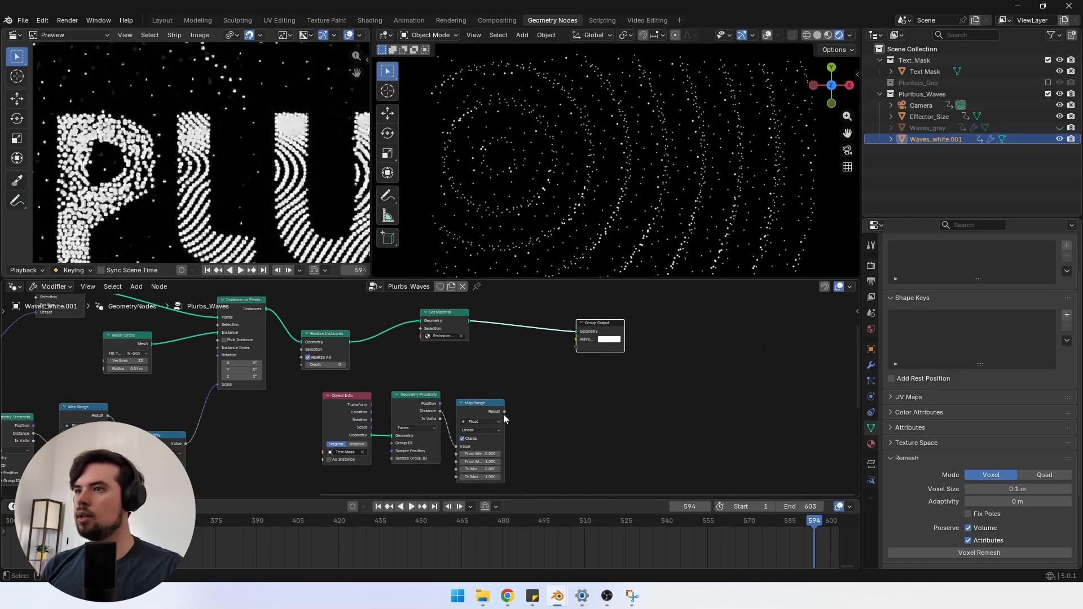
pyautogui.moveTo(504, 412); pyautogui.dragTo(573, 347)
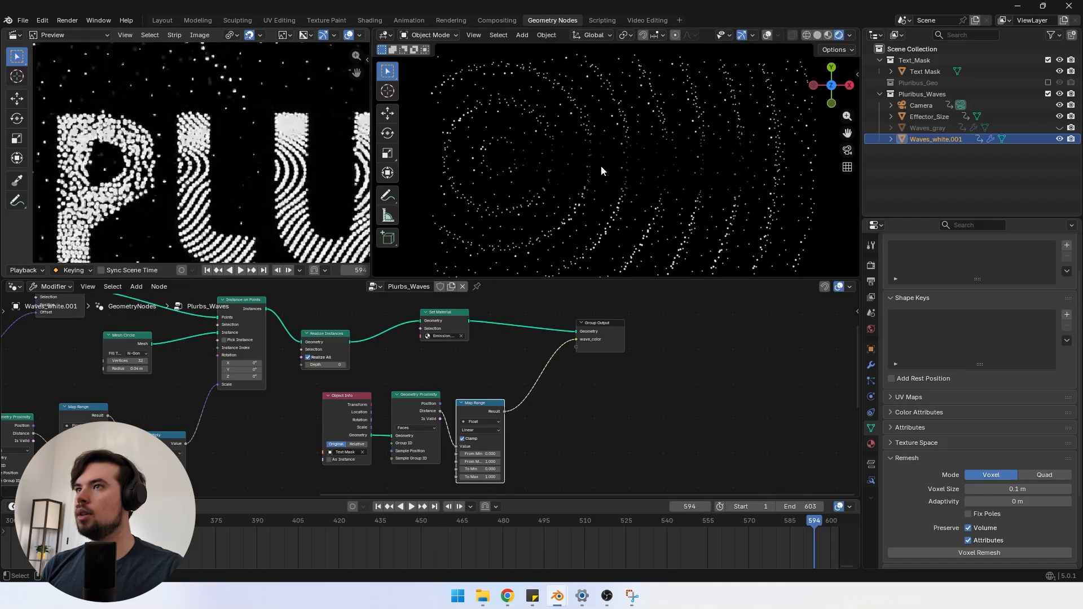
# Step: Set the new Map Range's From Min to 0.3 to clear the waves around the text
pyautogui.scroll(5, 475, 450)
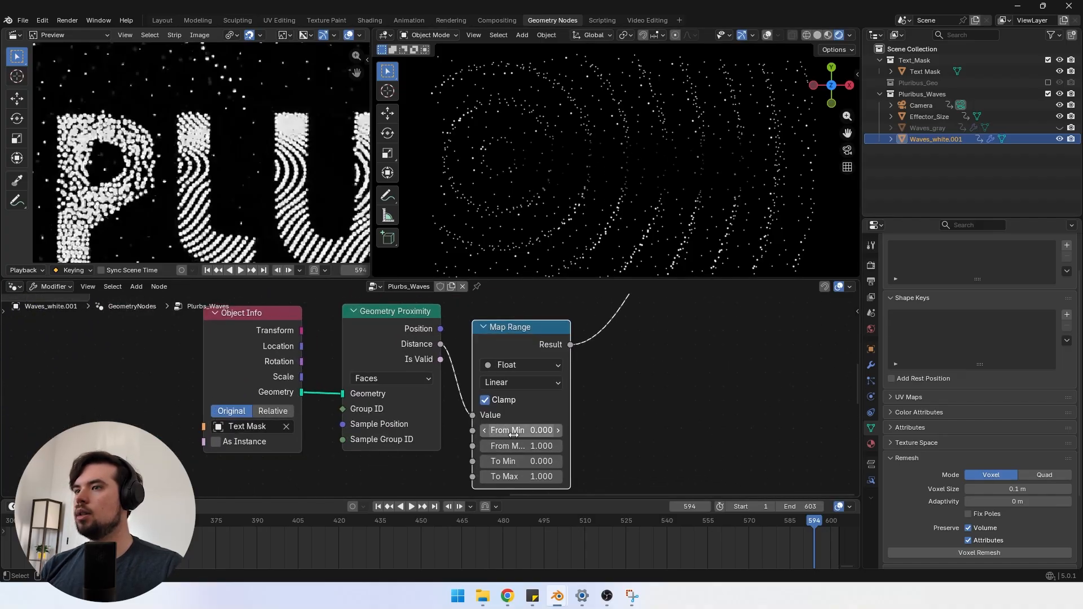
pyautogui.moveTo(513, 435); pyautogui.dragTo(643, 203)
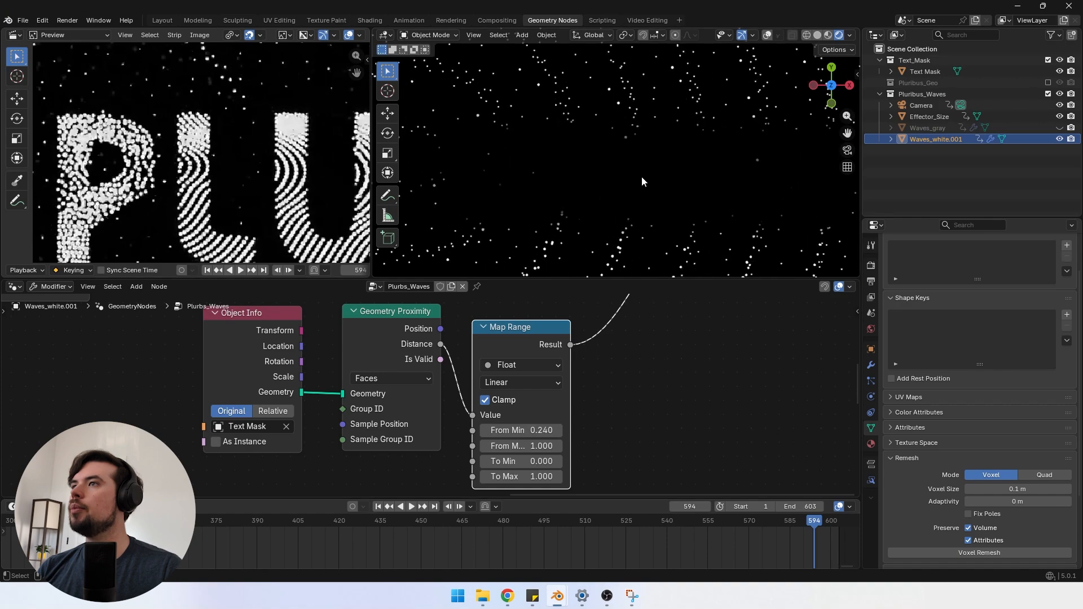
pyautogui.moveTo(511, 431); pyautogui.dragTo(564, 431)
pyautogui.click(511, 431)
pyautogui.write('0.3')
pyautogui.press('Return')
# Step: Exclude the Text_Mask collection, enable the Pluribus_Geo collection, and check the letters against the masked waves
pyautogui.click(936, 60)
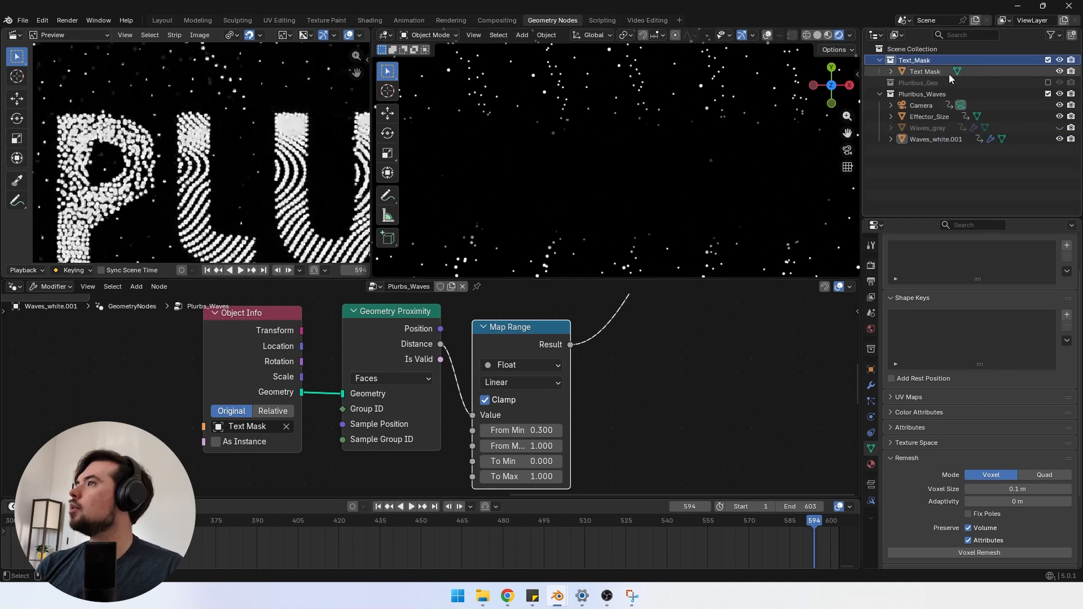
pyautogui.click(1049, 61)
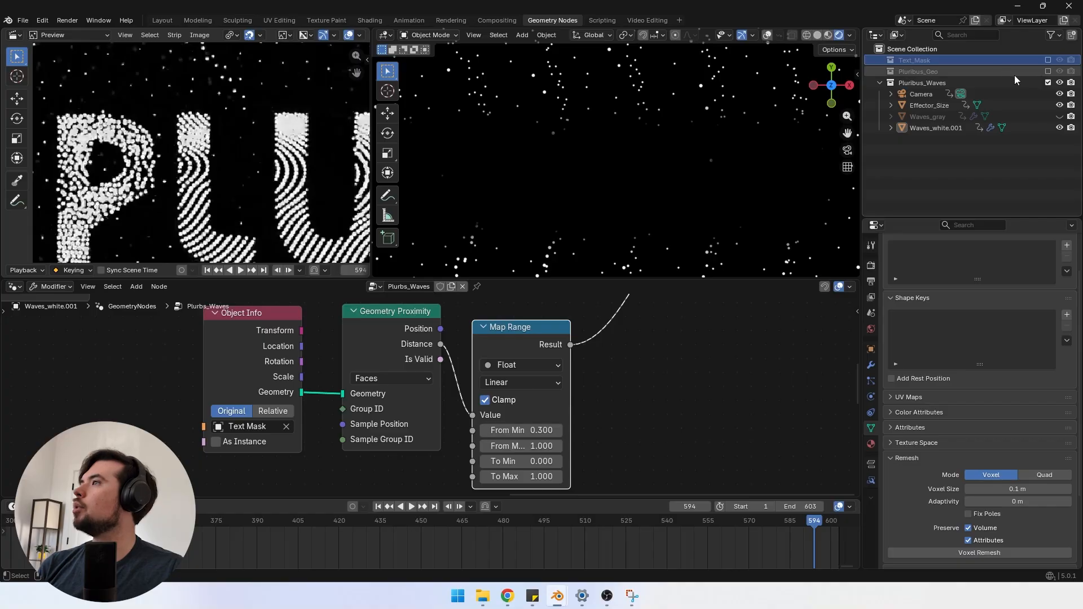
pyautogui.click(1014, 75)
pyautogui.click(1048, 71)
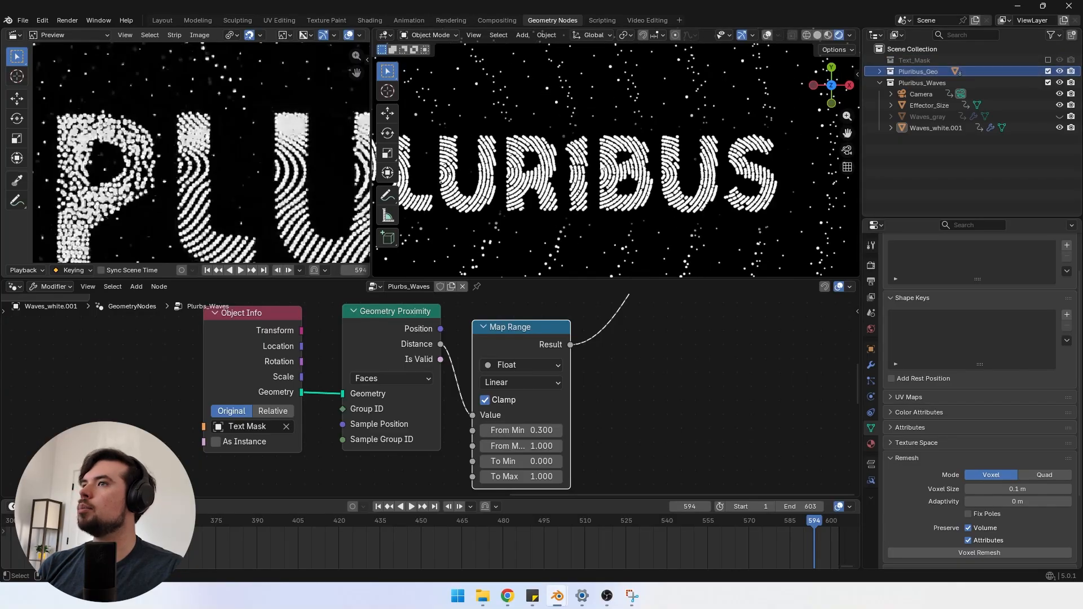
pyautogui.moveTo(561, 184)
pyautogui.mouseDown(button='middle')
pyautogui.moveTo(575, 166)
pyautogui.moveTo(567, 174)
pyautogui.mouseUp(button='middle')
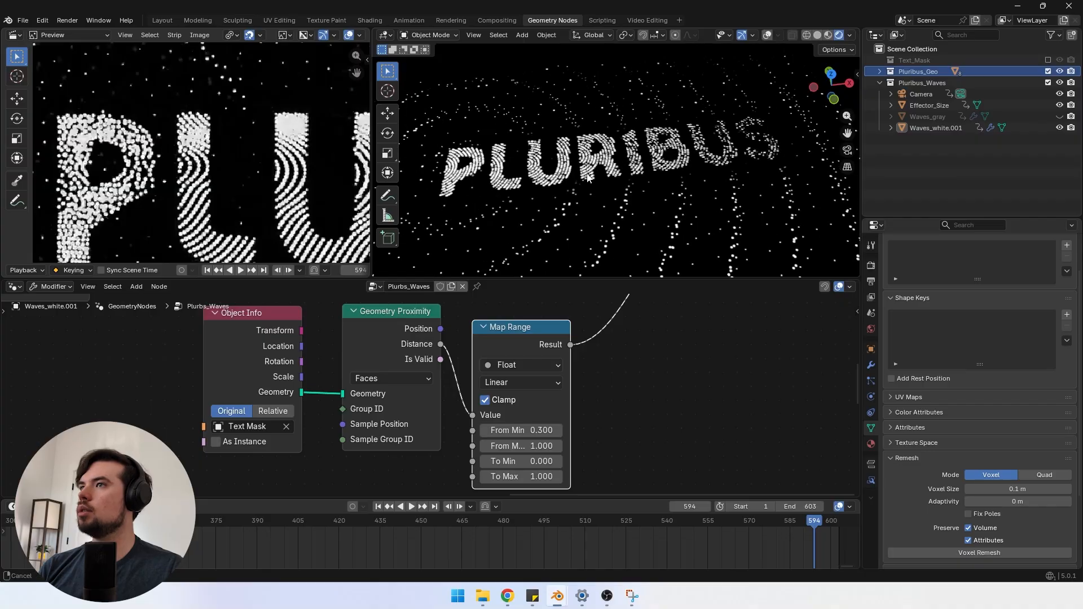
# Step: Move the Pluribus_Geo.001 to Pluribus_Geo.008 letter objects together along the Z axis and check them through the camera
pyautogui.click(880, 72)
pyautogui.click(905, 129)
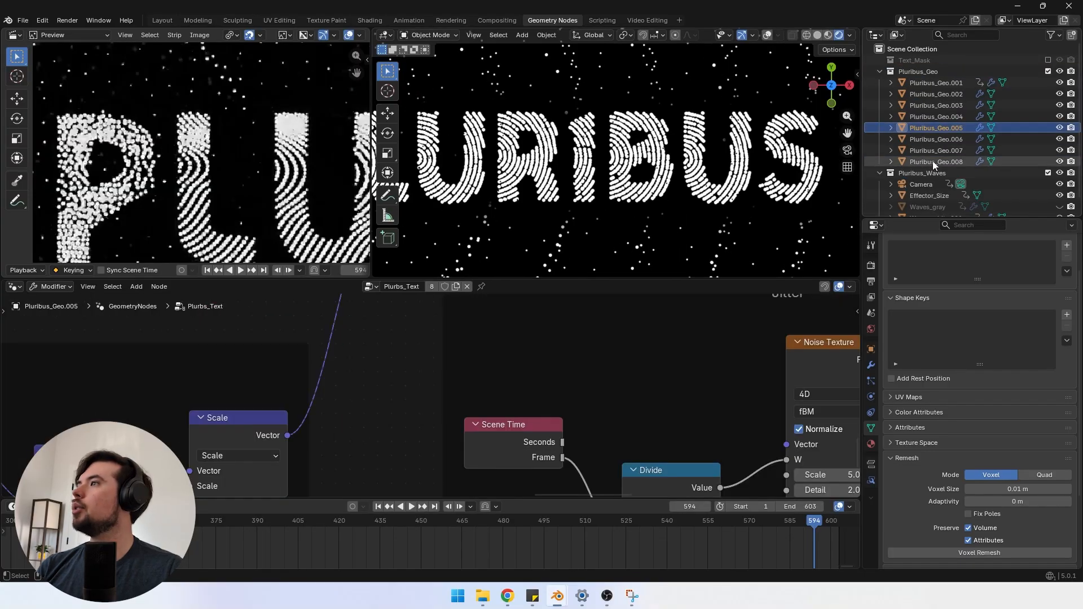
pyautogui.click(932, 162)
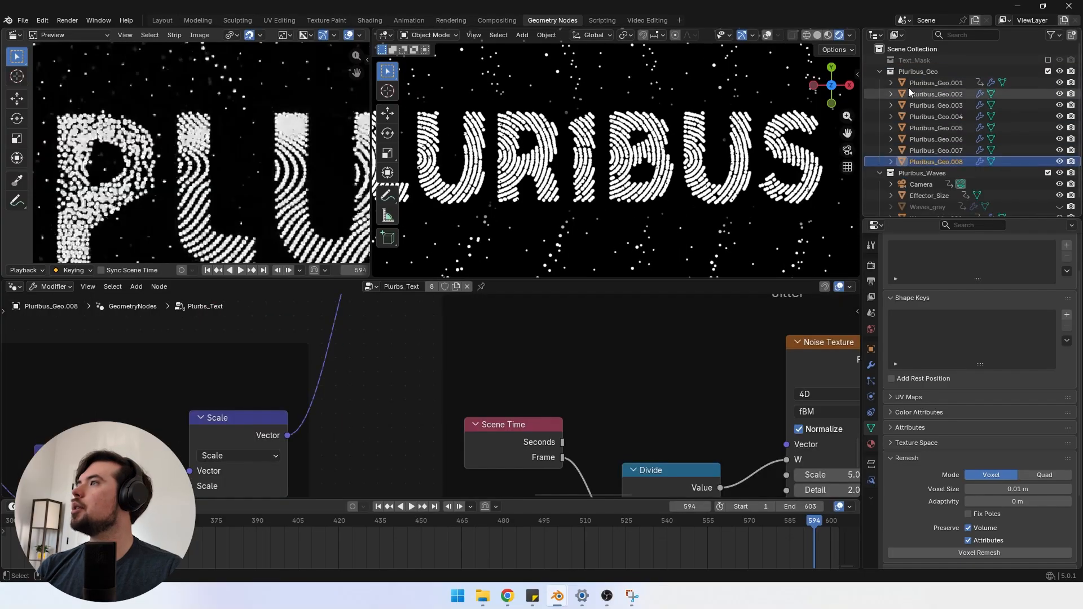
pyautogui.keyDown('shift'); pyautogui.click(916, 84); pyautogui.keyUp('shift')
pyautogui.moveTo(668, 204); pyautogui.dragTo(646, 191, button='middle')
pyautogui.press('g')
pyautogui.press('z')
pyautogui.click(656, 160)
pyautogui.scroll(-2, 638, 189)
pyautogui.scroll(-2, 645, 191)
pyautogui.press('KP_0')
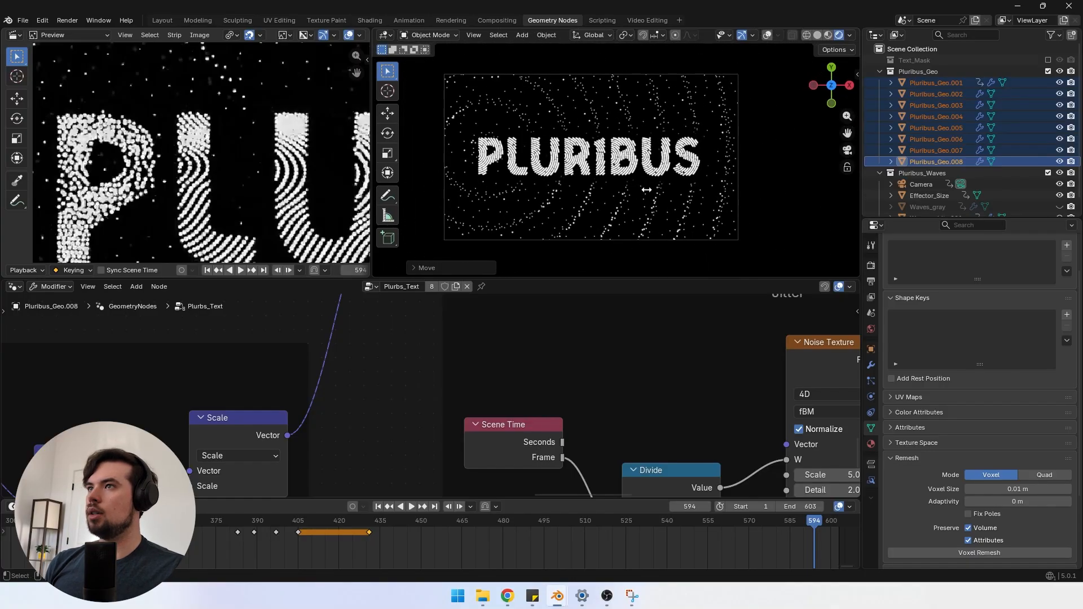
# Step: Scrub the timeline back from frame 594 to review how the letters and waves animate
pyautogui.scroll(-11, 581, 540)
pyautogui.moveTo(526, 526); pyautogui.dragTo(666, 545, button='middle')
pyautogui.scroll(-8, 595, 552)
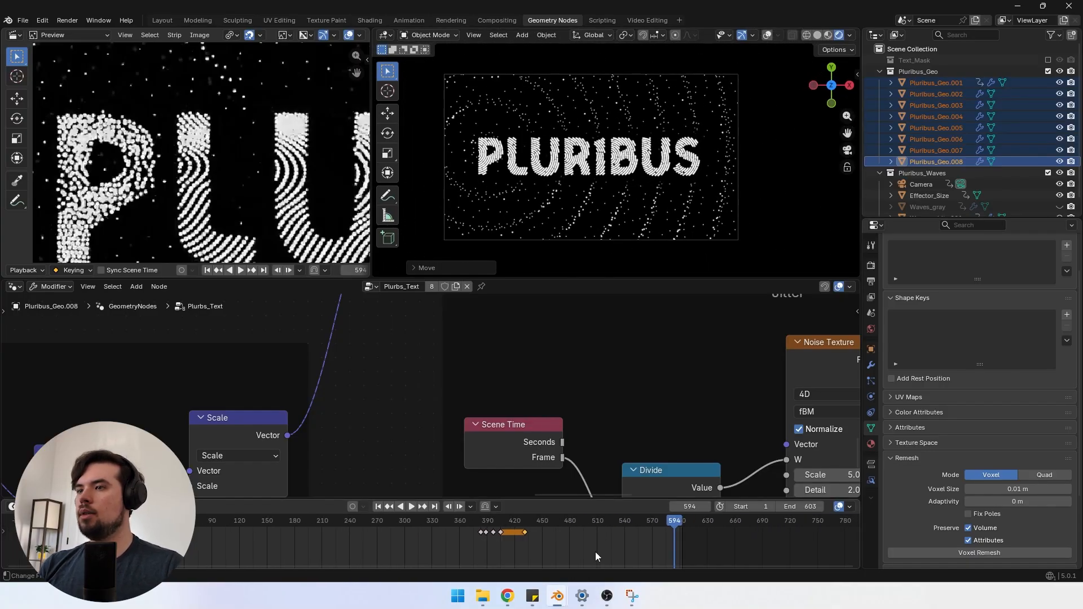
pyautogui.moveTo(551, 555); pyautogui.dragTo(607, 550, button='middle')
pyautogui.moveTo(652, 525); pyautogui.dragTo(464, 534)
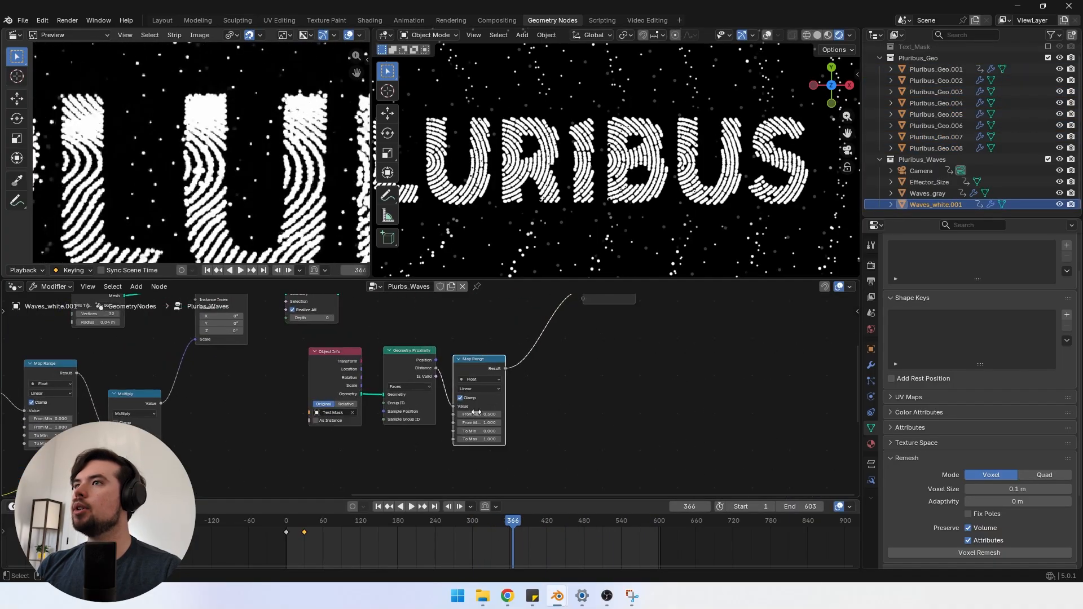
# Step: Examine the Plurbs_Waves_gray node tree of Waves_gray and compare the camera view with the reference footage
pyautogui.click(929, 193)
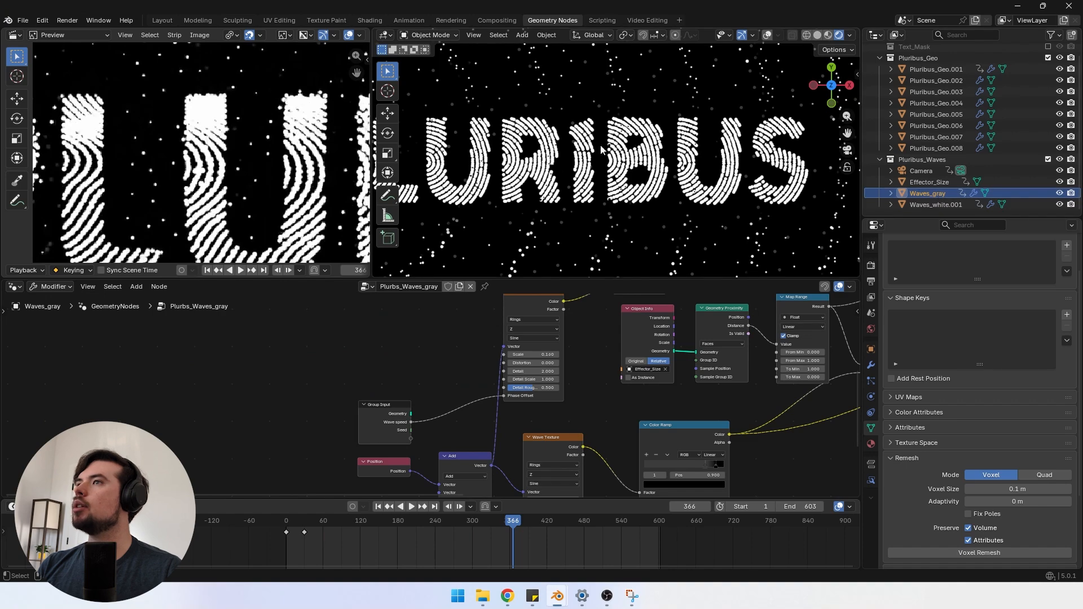
pyautogui.scroll(-2, 676, 209)
pyautogui.scroll(-5, 755, 414)
pyautogui.moveTo(756, 415); pyautogui.dragTo(566, 427, button='middle')
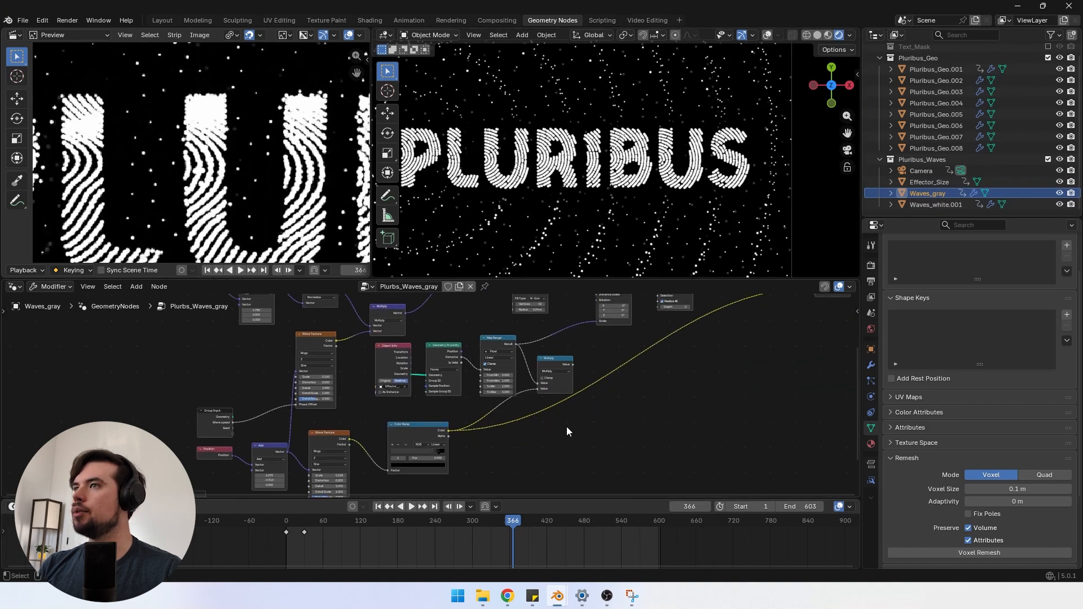
pyautogui.moveTo(702, 347); pyautogui.dragTo(586, 420, button='middle')
pyautogui.scroll(2, 595, 202)
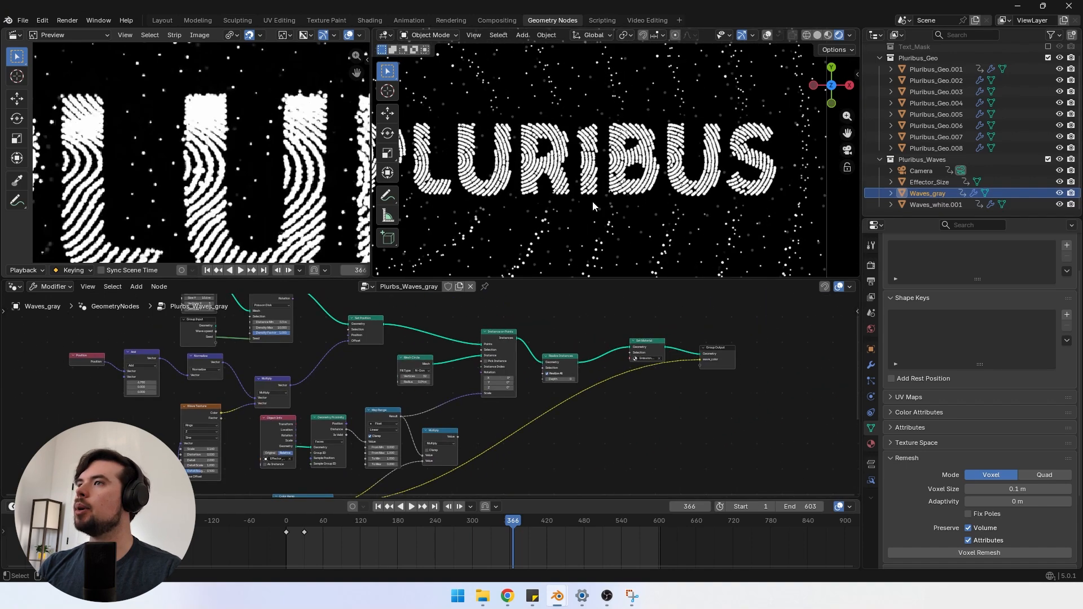
pyautogui.scroll(-1, 738, 118)
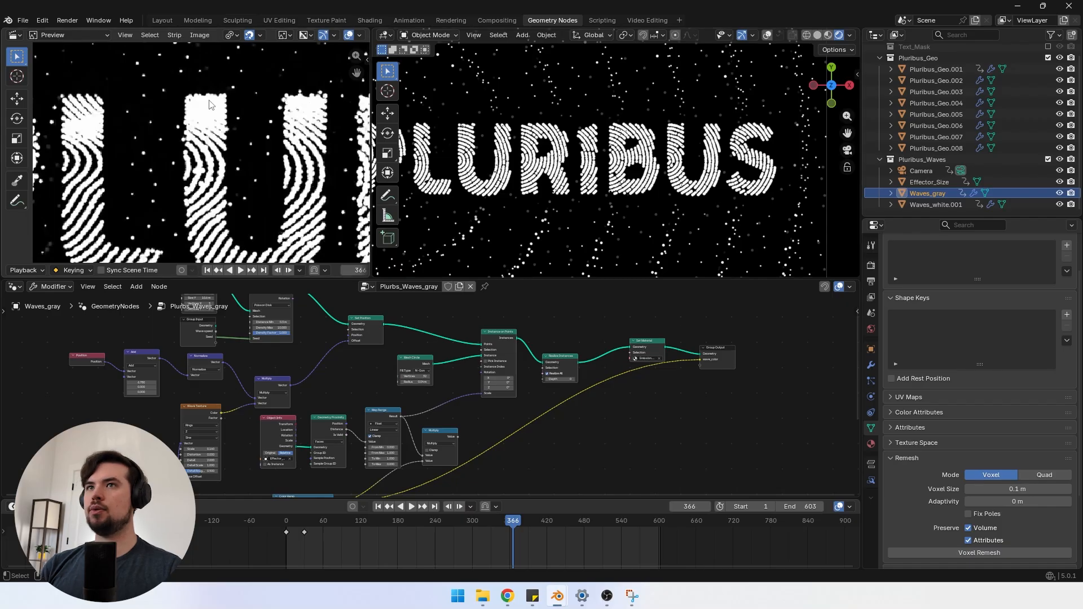
pyautogui.scroll(-4, 209, 104)
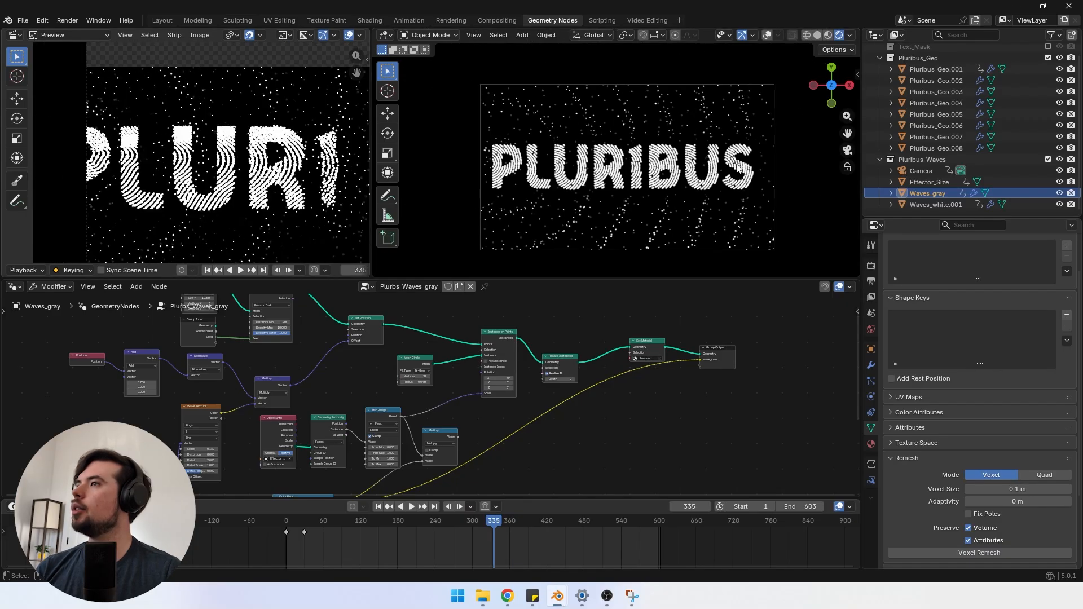
# Step: Set the assemble value of Pluribus_Geo.008's geometry nodes modifier to 0
pyautogui.click(739, 167)
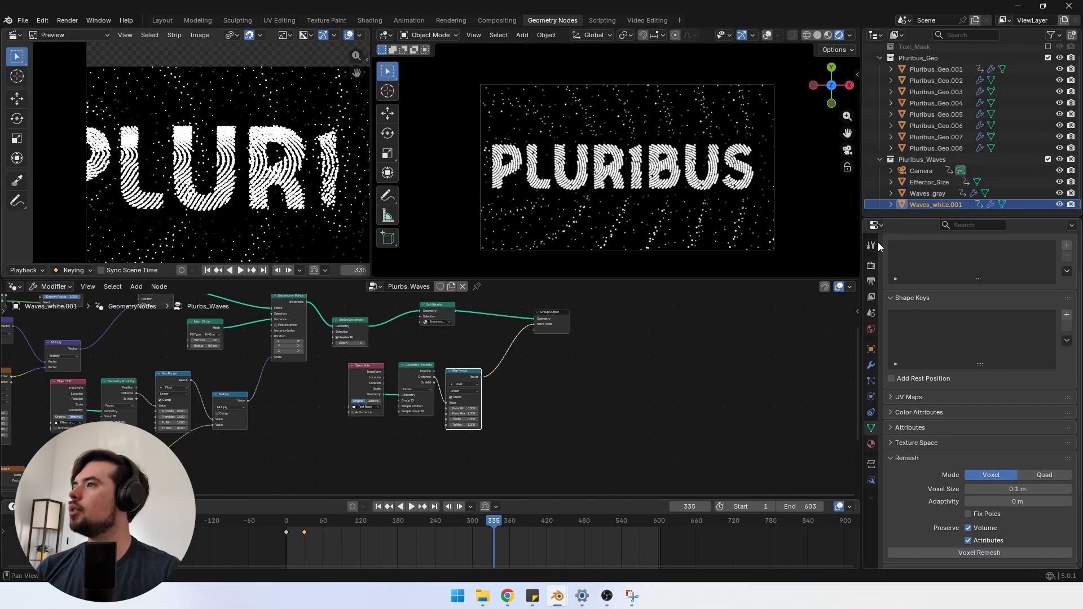
pyautogui.click(926, 148)
pyautogui.click(871, 365)
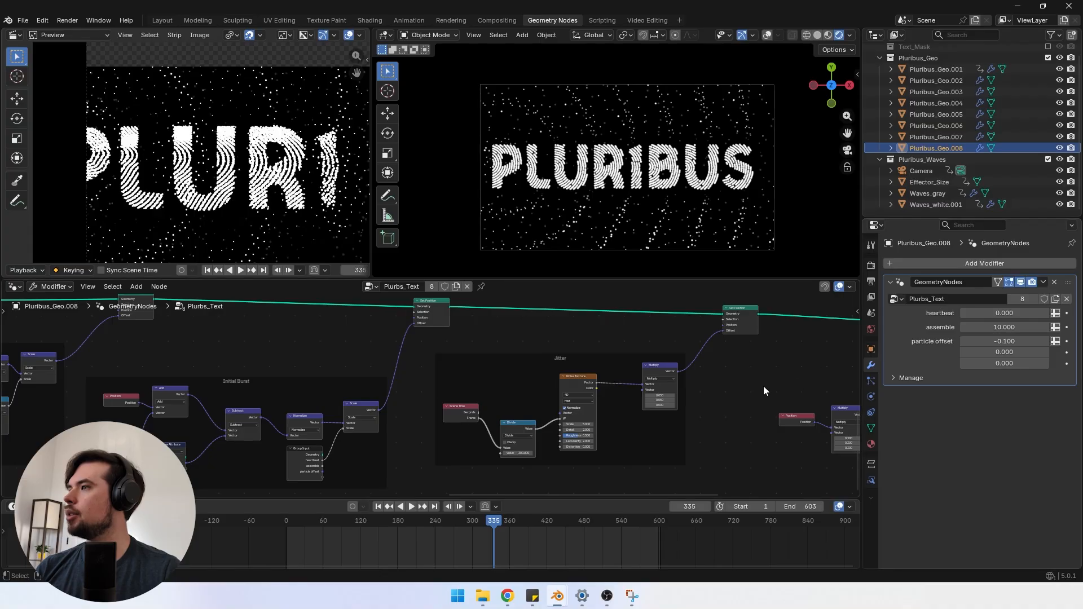
pyautogui.moveTo(764, 385); pyautogui.dragTo(500, 374, button='middle')
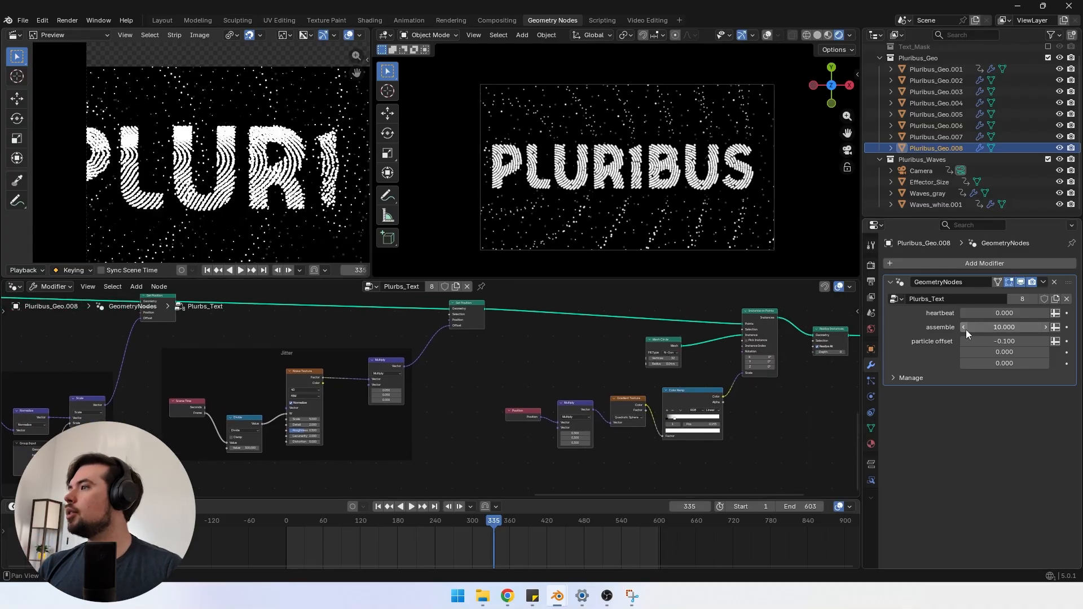
pyautogui.click(986, 327)
pyautogui.write('0')
pyautogui.press('Return')
# Step: Set the assemble value to 0 on both Pluribus_Geo.007 and Pluribus_Geo.006
pyautogui.click(948, 139)
pyautogui.click(995, 326)
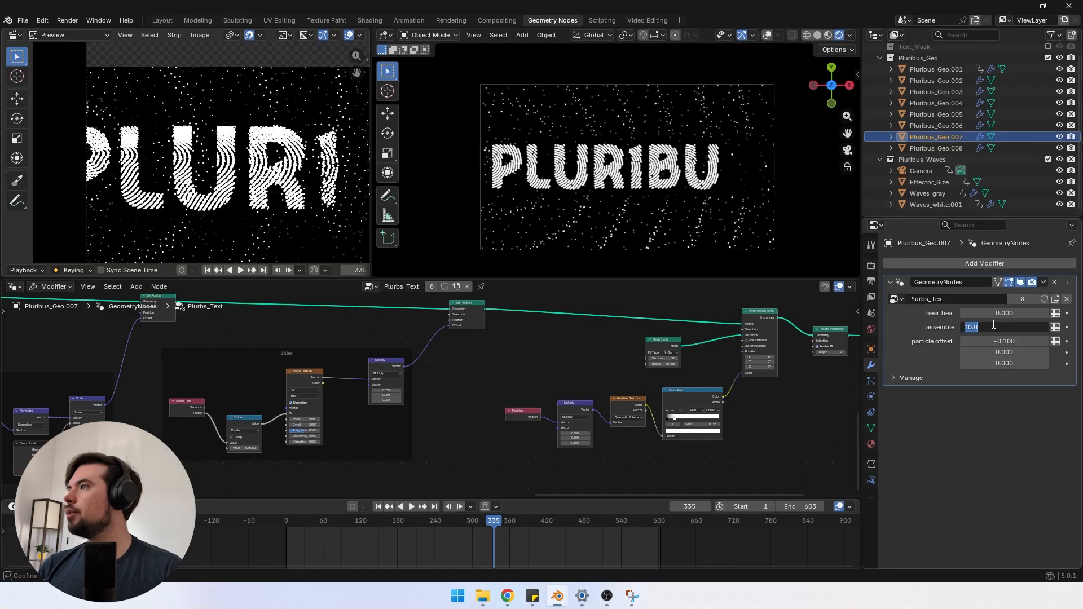
pyautogui.write('0')
pyautogui.press('Return')
pyautogui.click(953, 124)
pyautogui.click(991, 326)
pyautogui.write('0')
pyautogui.press('Return')
# Step: Set the assemble value to 0 on both Pluribus_Geo.005 and Pluribus_Geo.004
pyautogui.click(940, 115)
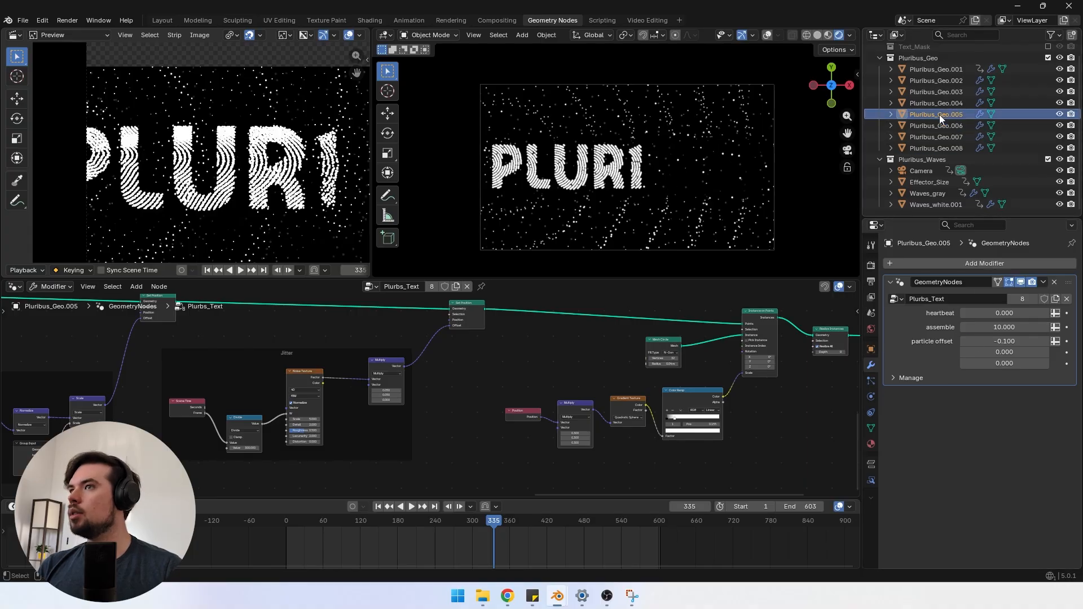
pyautogui.click(993, 327)
pyautogui.write('0')
pyautogui.press('Return')
pyautogui.click(949, 104)
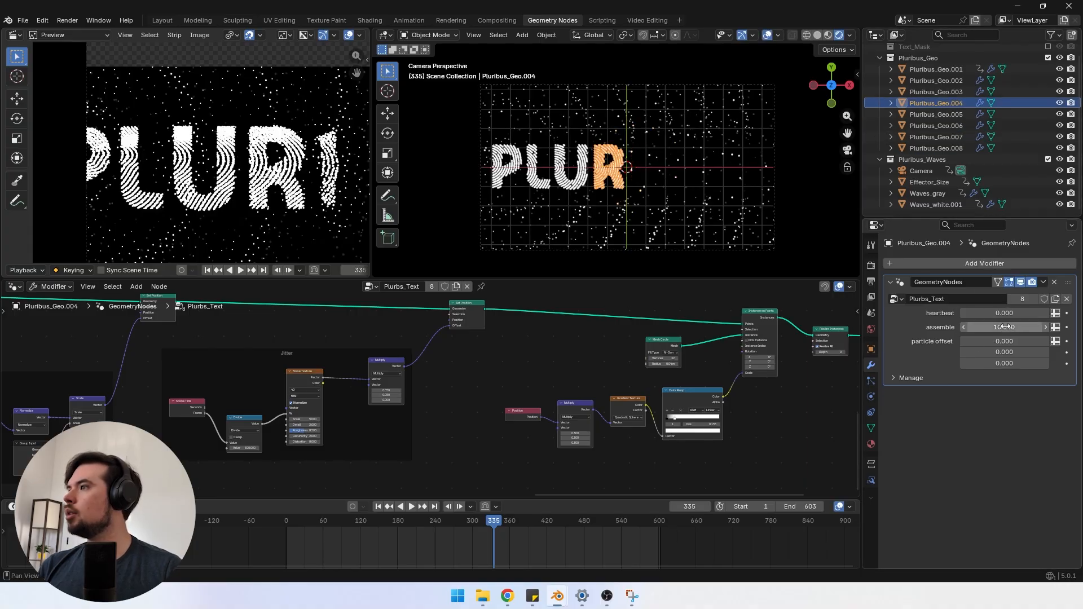
pyautogui.click(1004, 327)
pyautogui.write('0')
pyautogui.press('Return')
# Step: Select Pluribus_Geo.003 and go to frame 184 to compare the letter U with the reference
pyautogui.click(937, 92)
pyautogui.scroll(-2, 220, 191)
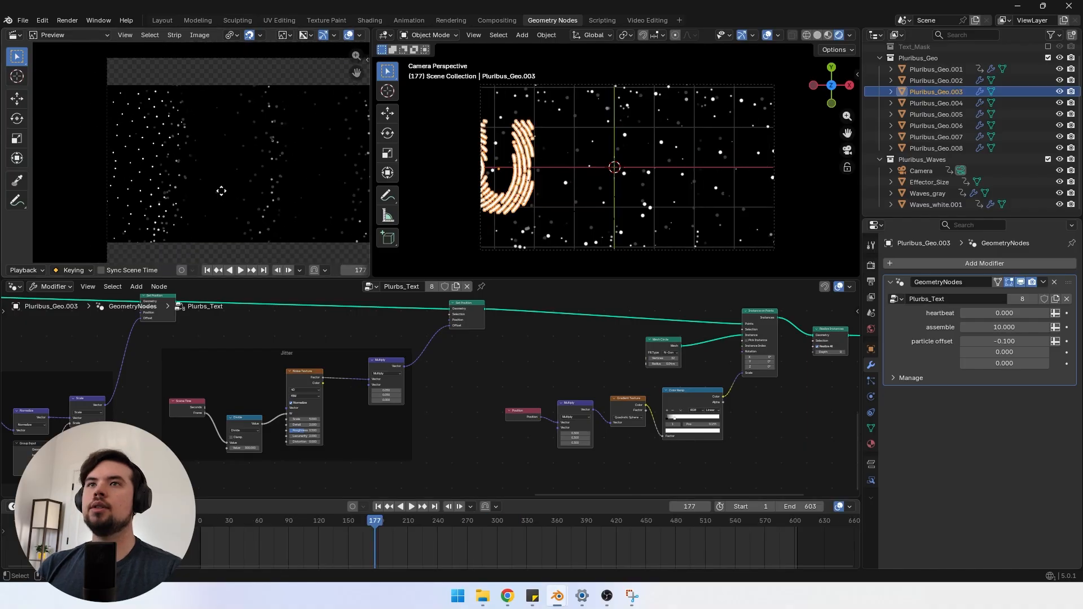
pyautogui.moveTo(220, 191); pyautogui.dragTo(170, 178, button='middle')
pyautogui.moveTo(371, 525)
pyautogui.mouseDown()
pyautogui.moveTo(360, 525)
pyautogui.moveTo(396, 525)
pyautogui.moveTo(382, 525)
pyautogui.mouseUp()
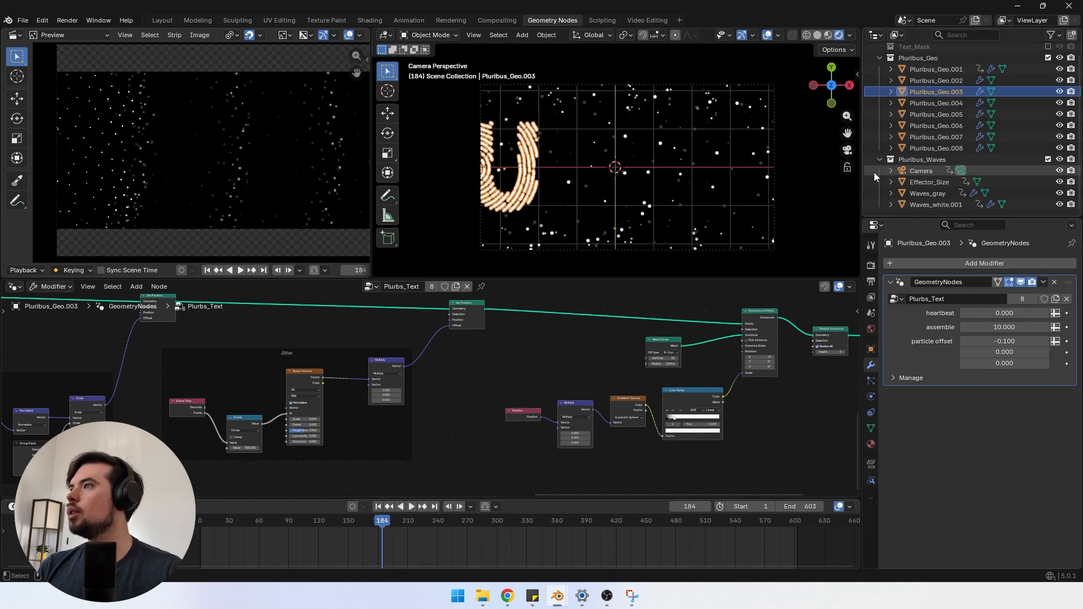
# Step: Move the Camera out of Pluribus_Waves into the Scene Collection and exclude the Pluribus_Waves collection
pyautogui.click(918, 159)
pyautogui.moveTo(990, 165); pyautogui.dragTo(930, 49)
pyautogui.scroll(-1, 1004, 180)
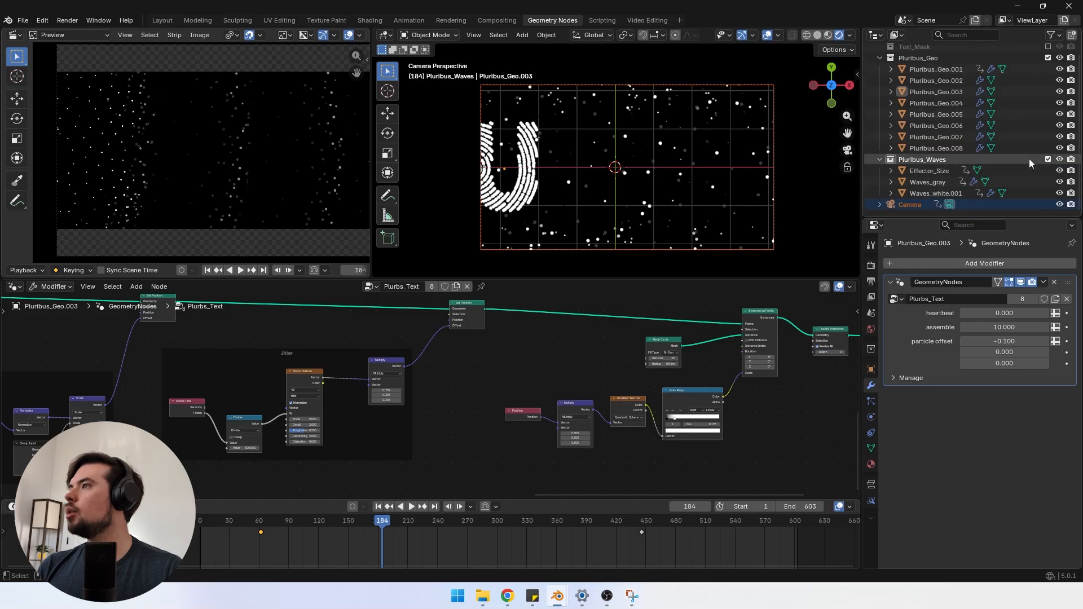
pyautogui.click(1047, 159)
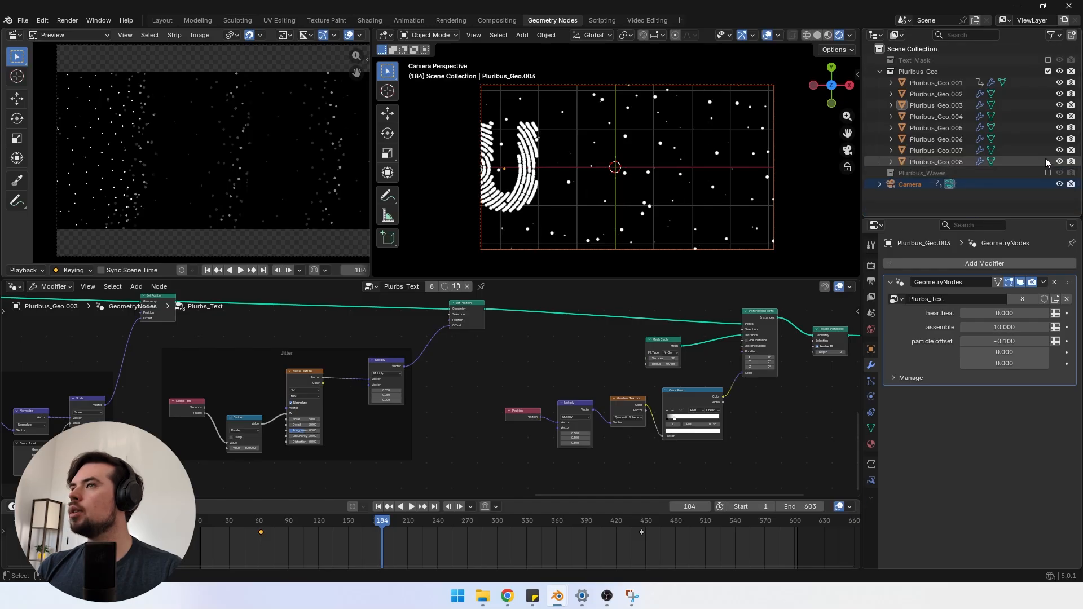
# Step: Hide Pluribus_Geo.004 through Pluribus_Geo.008 in the viewport and select Pluribus_Geo.003 with overlays shown
pyautogui.click(771, 35)
pyautogui.moveTo(1059, 162); pyautogui.dragTo(1057, 139)
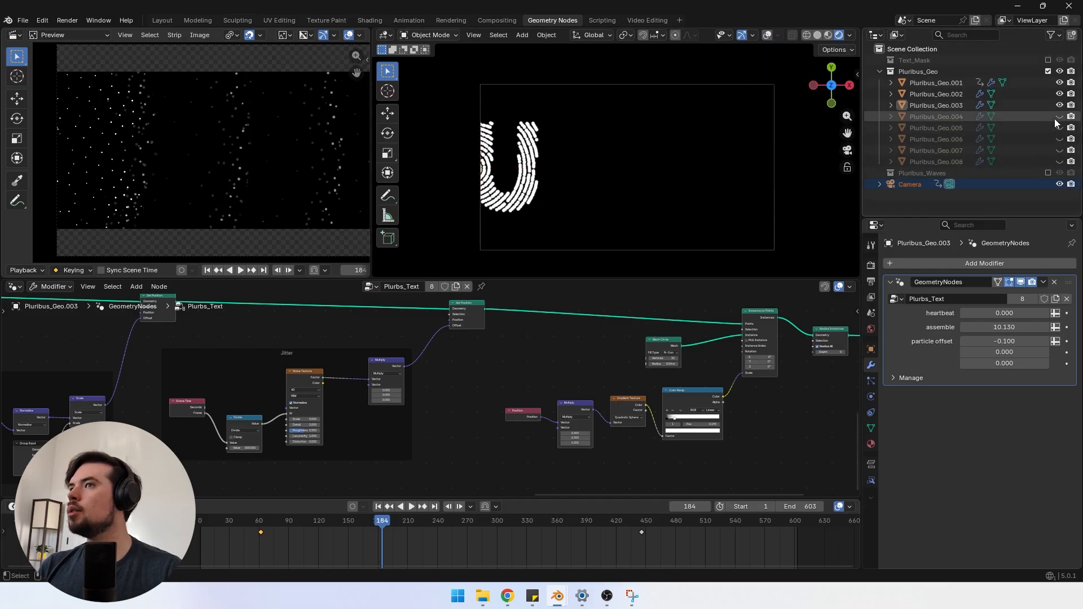
pyautogui.click(929, 105)
pyautogui.click(768, 35)
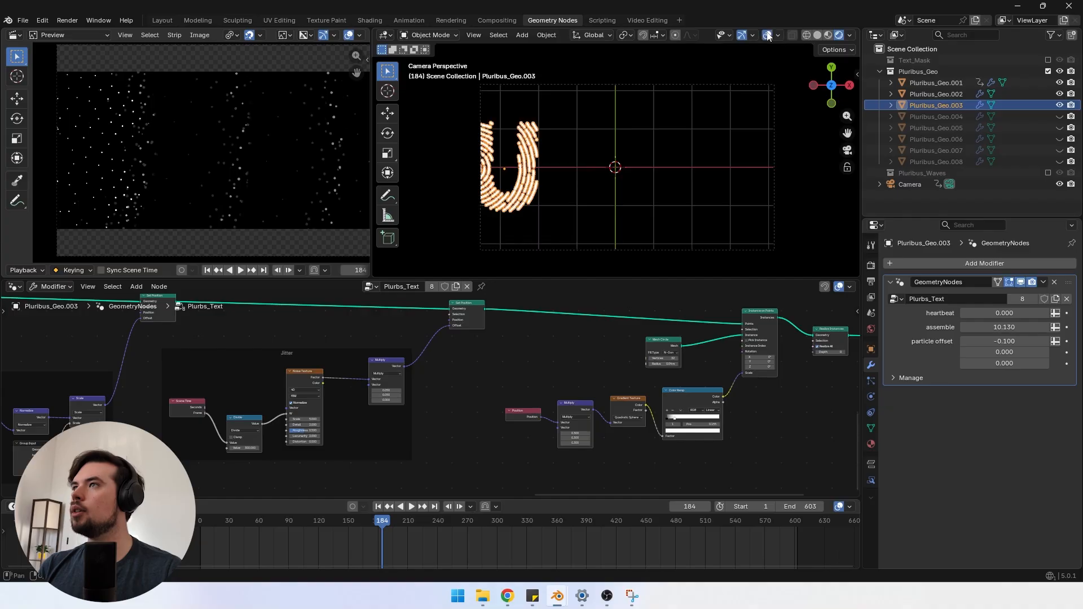
# Step: At frame 210, set Pluribus_Geo.003's assemble to 3.44 and particle offset to 0.38, and rebake its Bake node
pyautogui.moveTo(981, 329); pyautogui.dragTo(1001, 343)
pyautogui.scroll(-3, 451, 375)
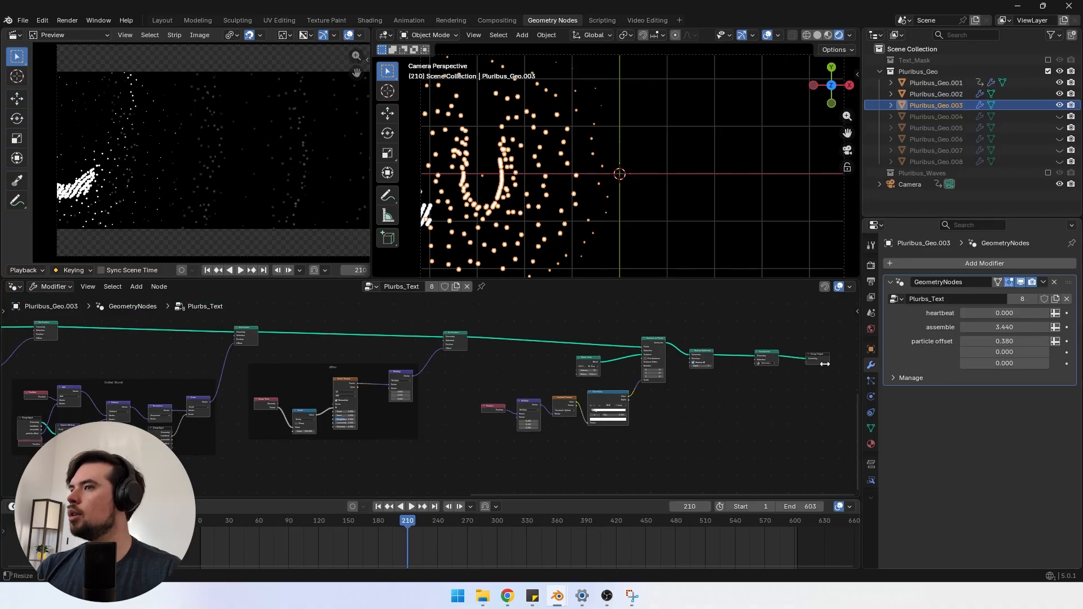
pyautogui.moveTo(265, 353); pyautogui.dragTo(394, 356, button='middle')
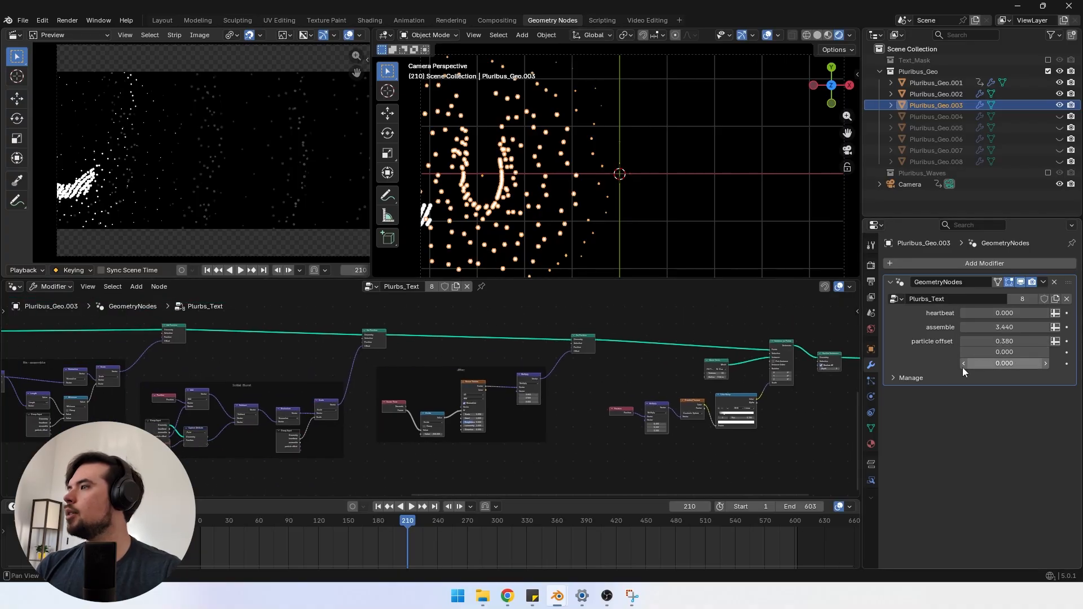
pyautogui.scroll(-1, 423, 404)
pyautogui.moveTo(287, 394); pyautogui.dragTo(699, 397, button='middle')
pyautogui.scroll(3, 488, 399)
pyautogui.scroll(2, 547, 401)
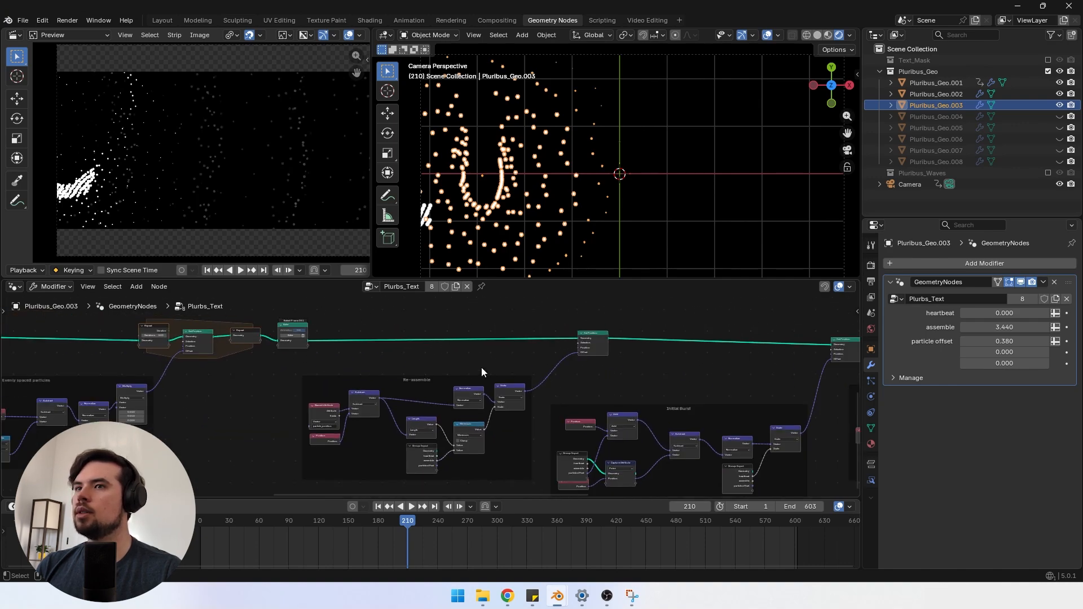
pyautogui.moveTo(377, 351); pyautogui.dragTo(615, 371, button='middle')
pyautogui.scroll(2, 615, 371)
pyautogui.scroll(3, 615, 375)
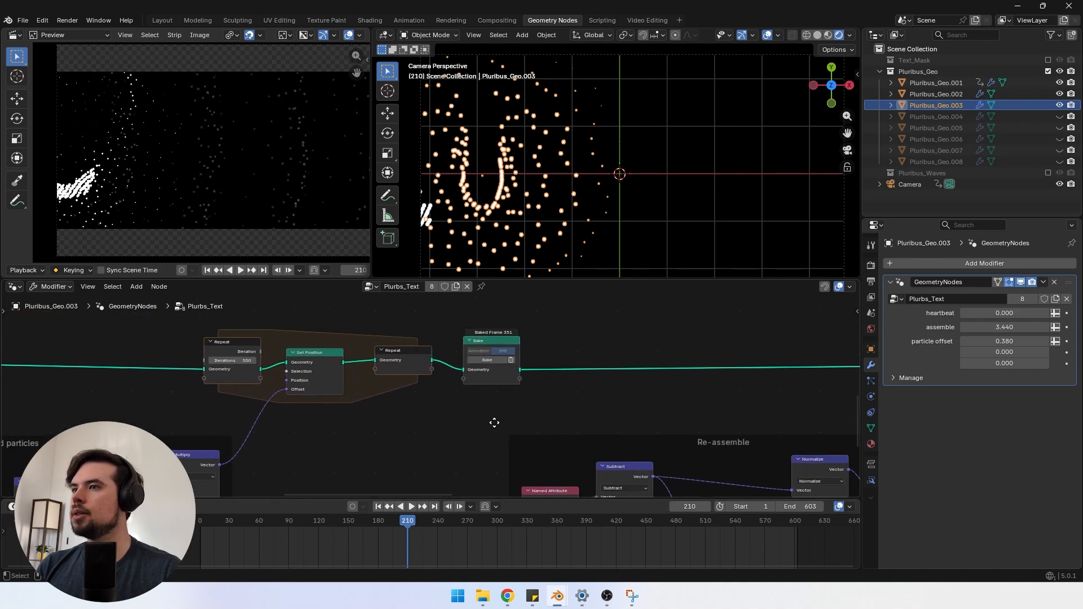
pyautogui.click(479, 359)
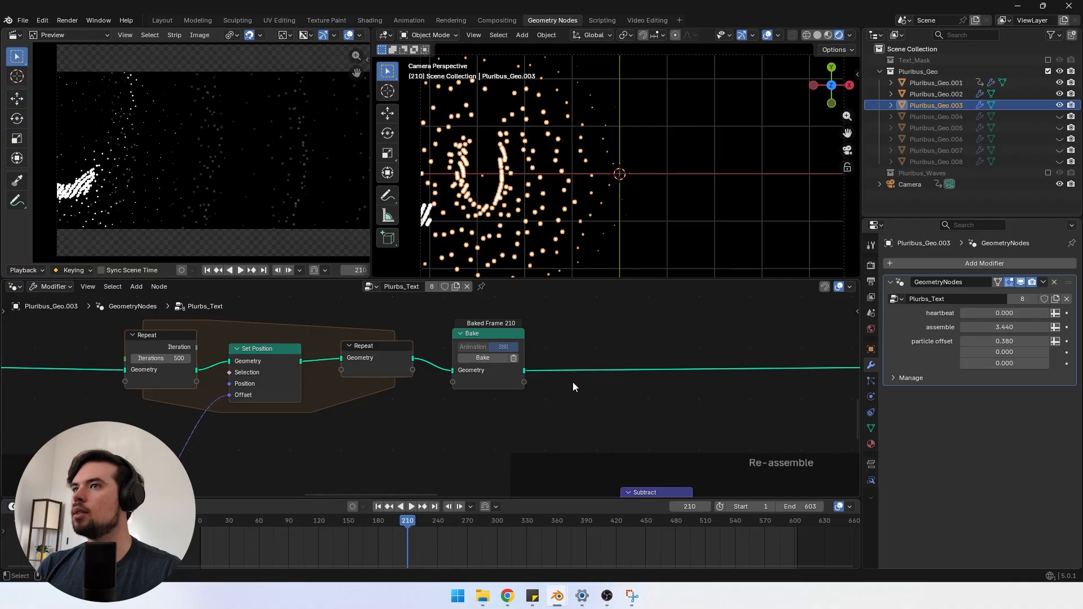
# Step: Set Pluribus_Geo.003's first particle offset value to 0.5 and rebake its particle positions at frame 210
pyautogui.moveTo(984, 342); pyautogui.dragTo(989, 343)
pyautogui.click(990, 344)
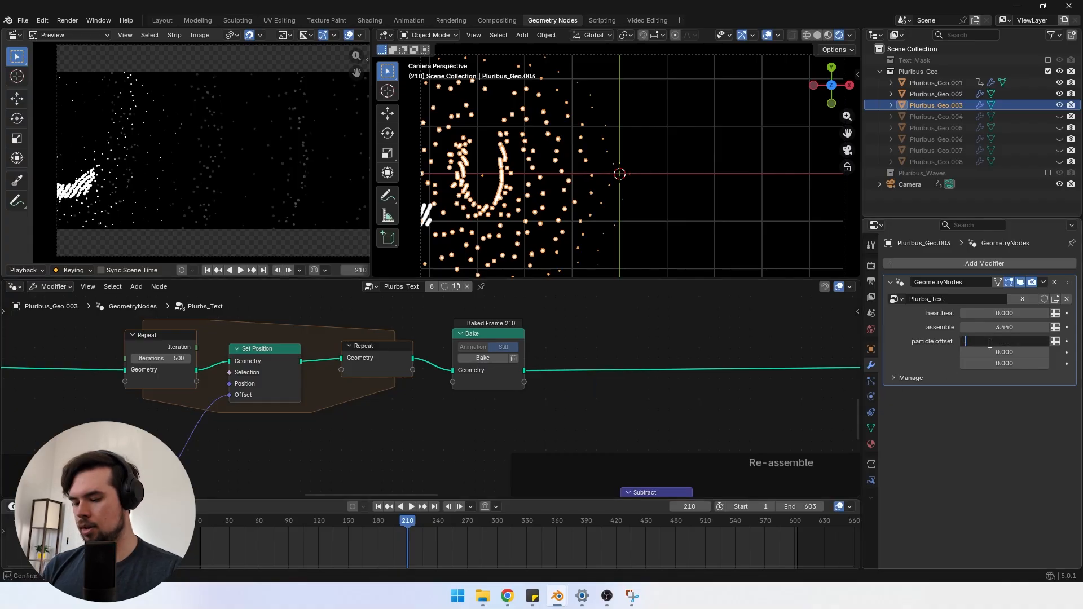
pyautogui.press('Return')
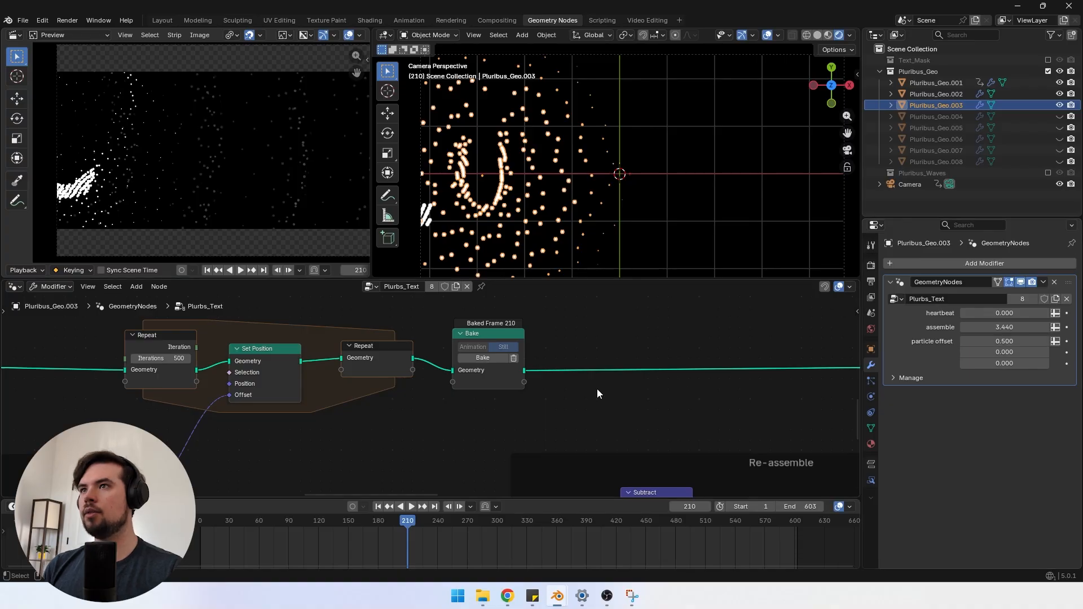
pyautogui.click(480, 358)
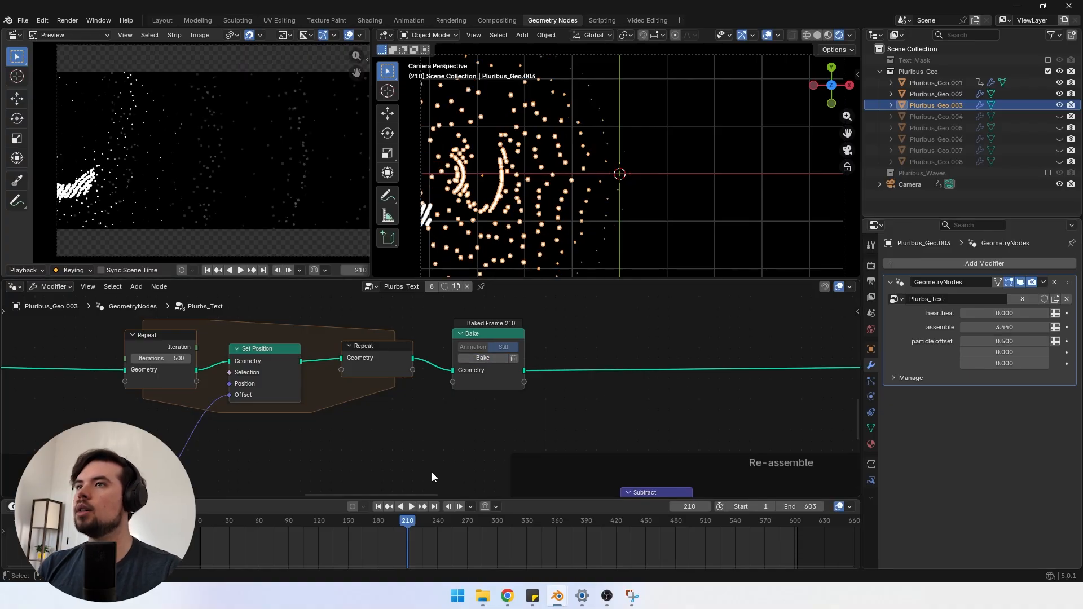
# Step: At frame 161, lower Pluribus_Geo.003's assemble value to -2.21 so the letter disappears, and keyframe it
pyautogui.scroll(-6, 432, 472)
pyautogui.moveTo(643, 412); pyautogui.dragTo(316, 392, button='middle')
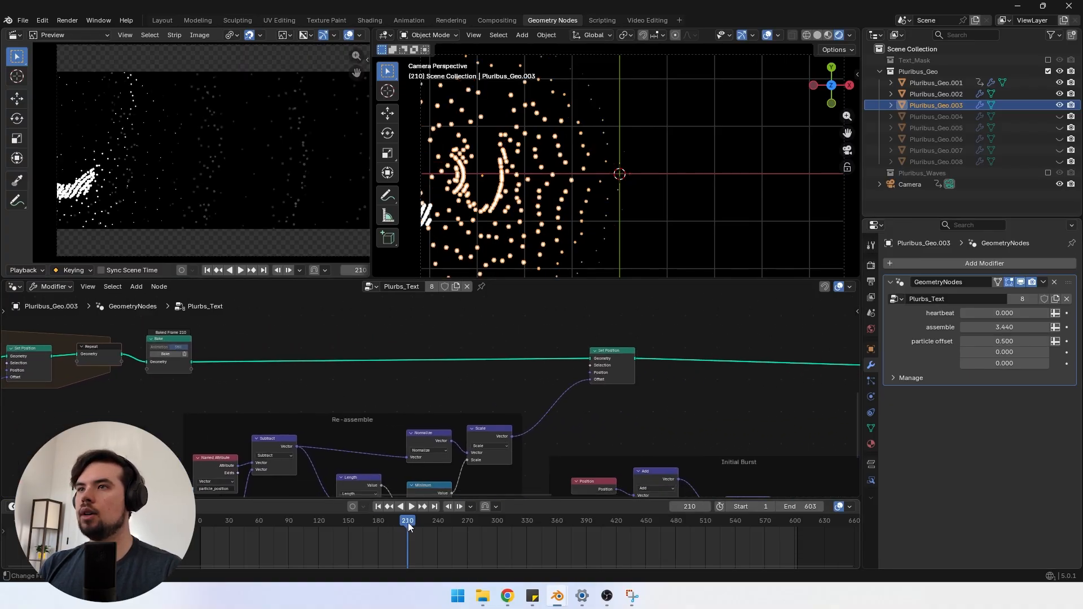
pyautogui.press('space')
pyautogui.moveTo(408, 523); pyautogui.dragTo(359, 526)
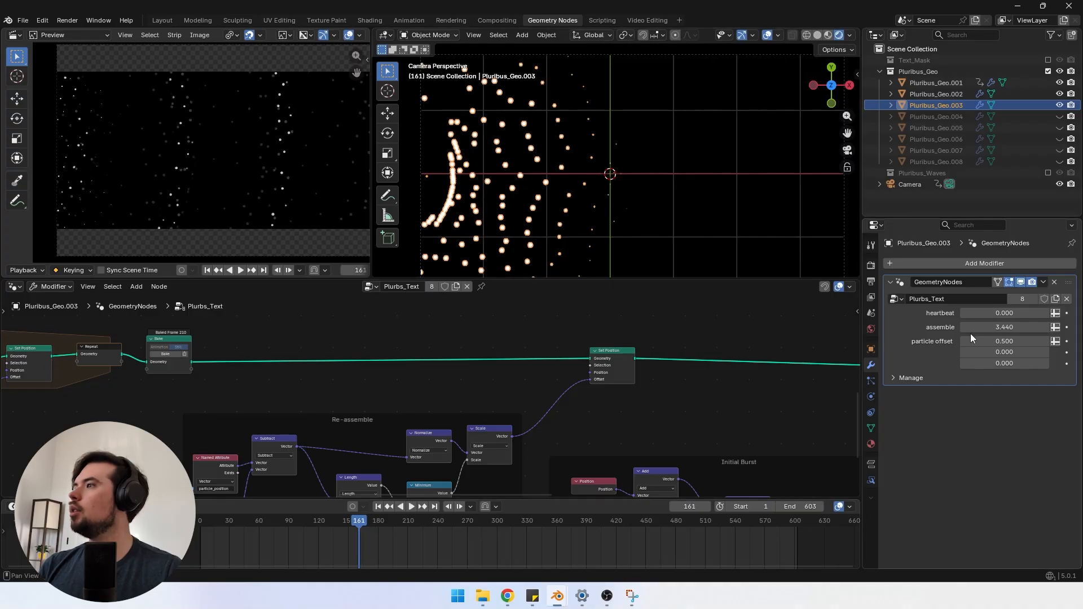
pyautogui.moveTo(996, 327); pyautogui.dragTo(801, 327)
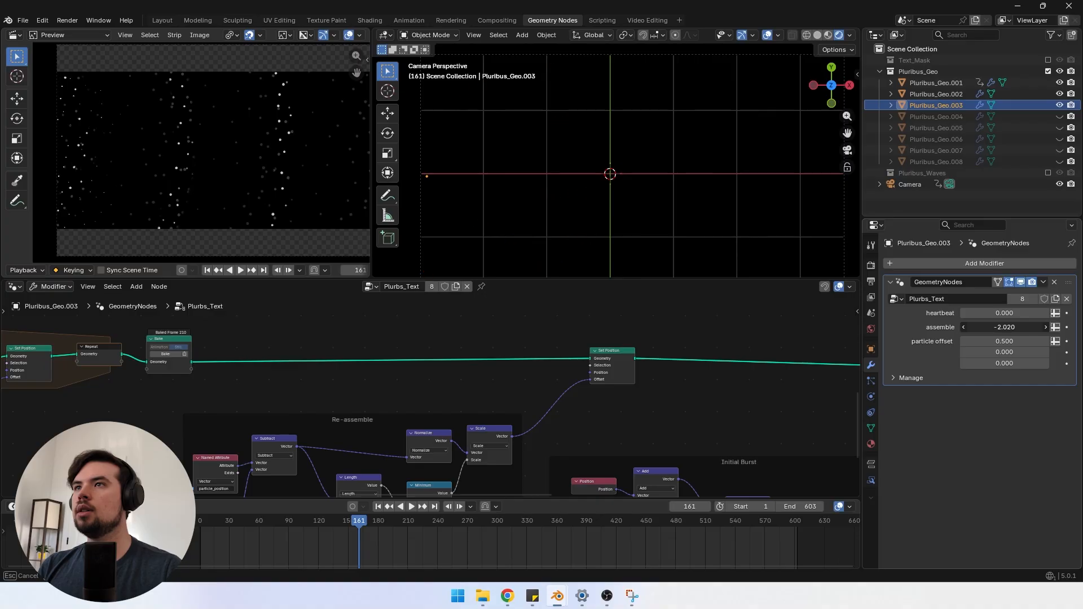
pyautogui.moveTo(687, 328); pyautogui.dragTo(676, 327)
pyautogui.press('i')
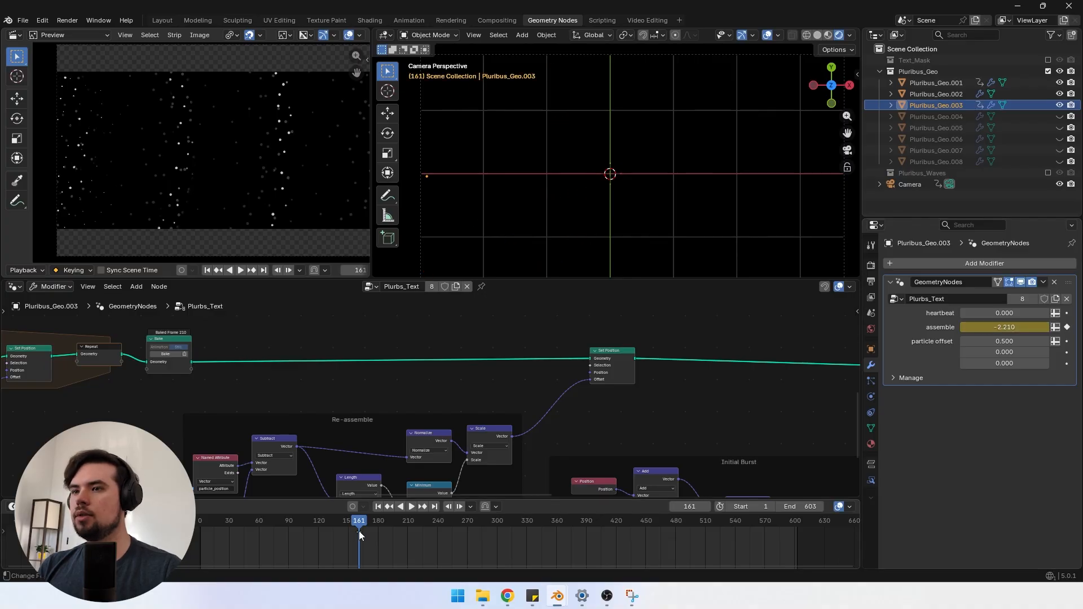
# Step: At about frame 242, raise Pluribus_Geo.003's assemble value until the U is fully formed, keyframe it, and play the animation
pyautogui.moveTo(359, 530); pyautogui.dragTo(440, 527)
pyautogui.moveTo(983, 327); pyautogui.dragTo(1043, 327)
pyautogui.press('i')
pyautogui.press('space')
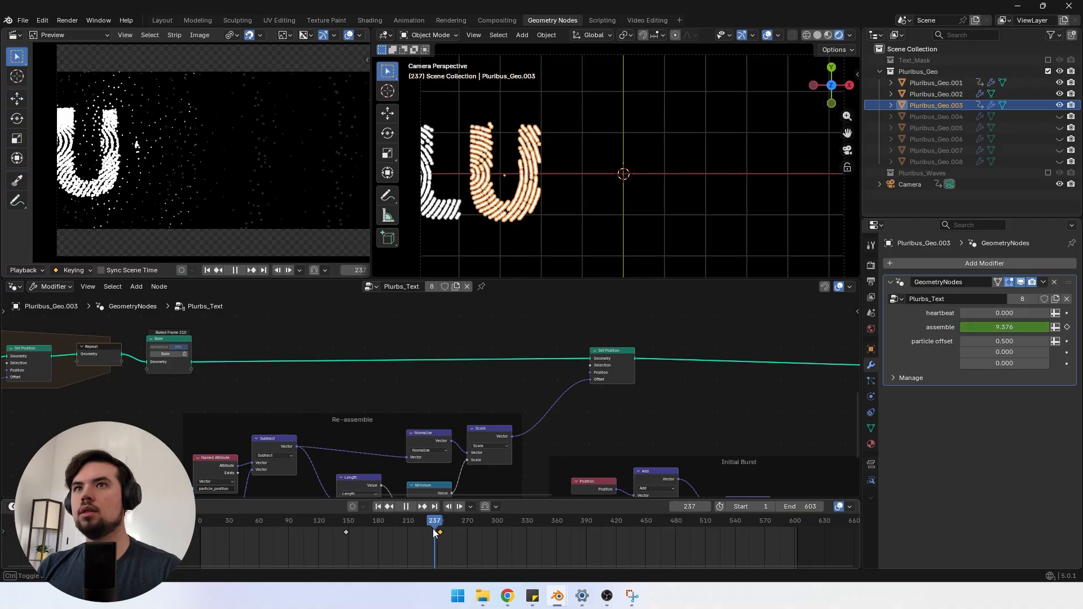
# Step: Play back the U's assembly from about frame 150 and compare its timing with the reference
pyautogui.moveTo(442, 530); pyautogui.dragTo(384, 542)
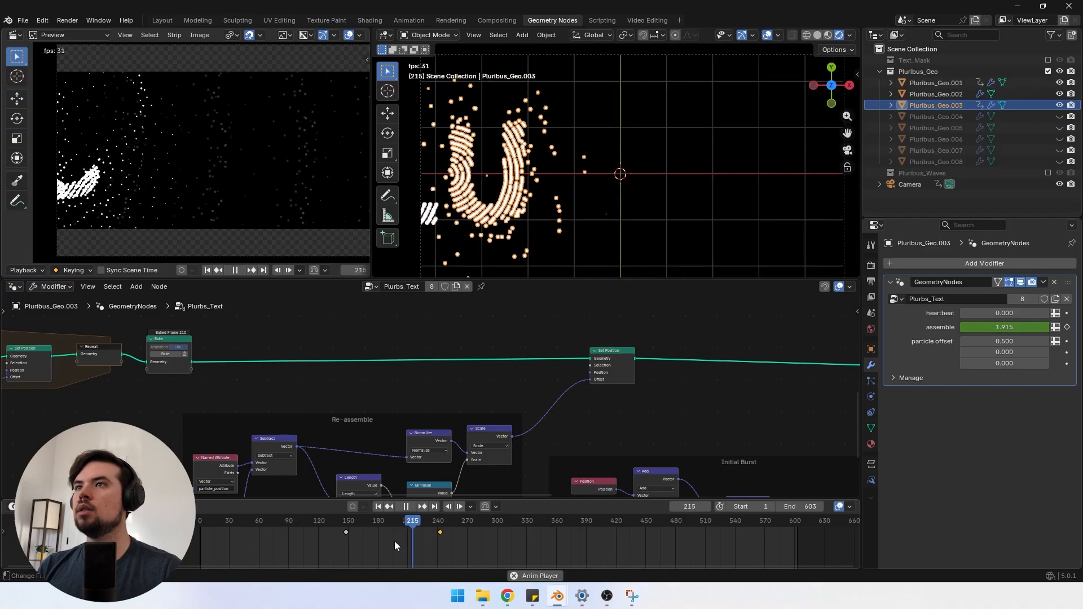
pyautogui.click(341, 528)
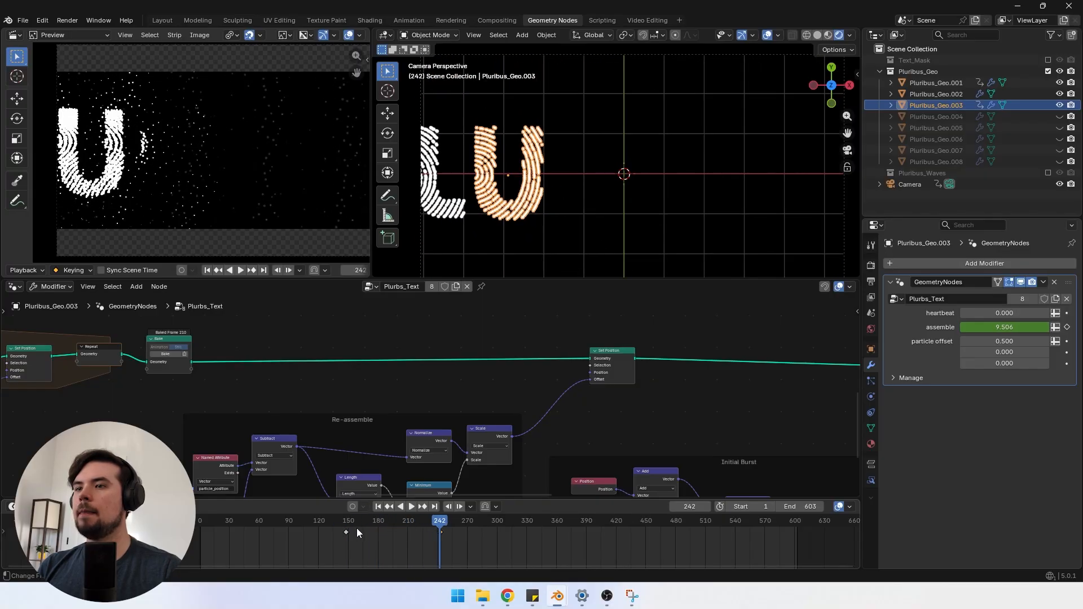
pyautogui.moveTo(357, 529)
pyautogui.mouseDown()
pyautogui.moveTo(345, 525)
pyautogui.moveTo(358, 534)
pyautogui.mouseUp()
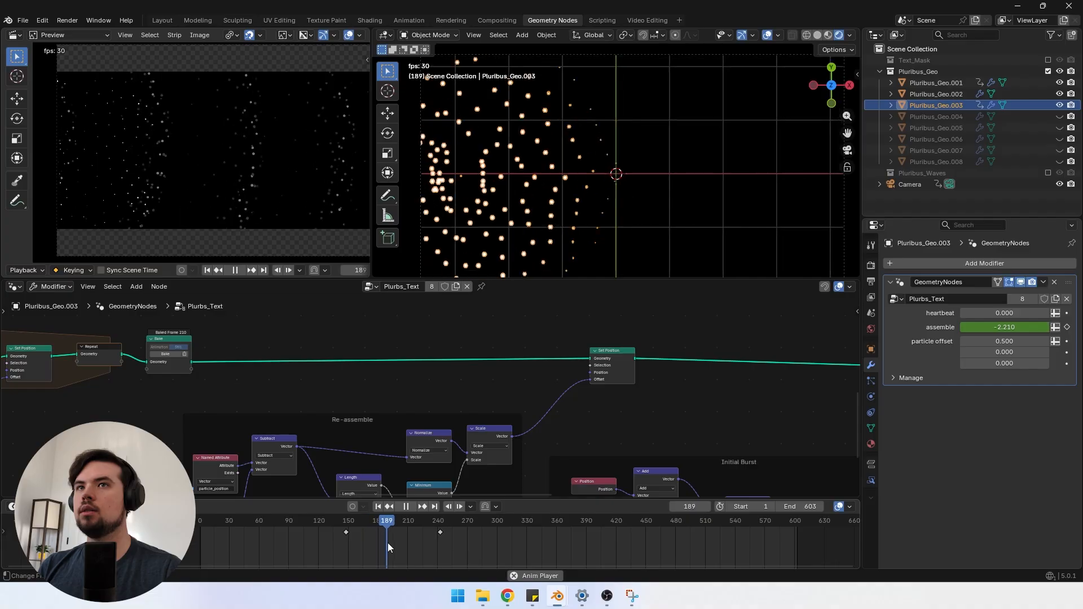
pyautogui.press('space')
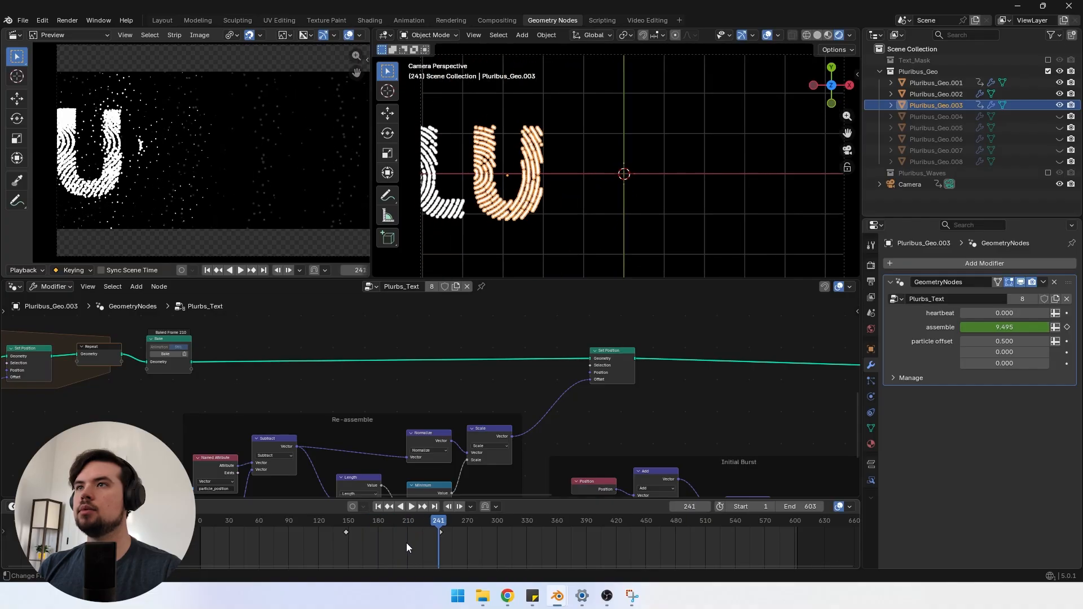
# Step: Move Pluribus_Geo.003's ending assemble keyframe to about frame 250 and replay the assembly
pyautogui.click(337, 527)
pyautogui.press('space')
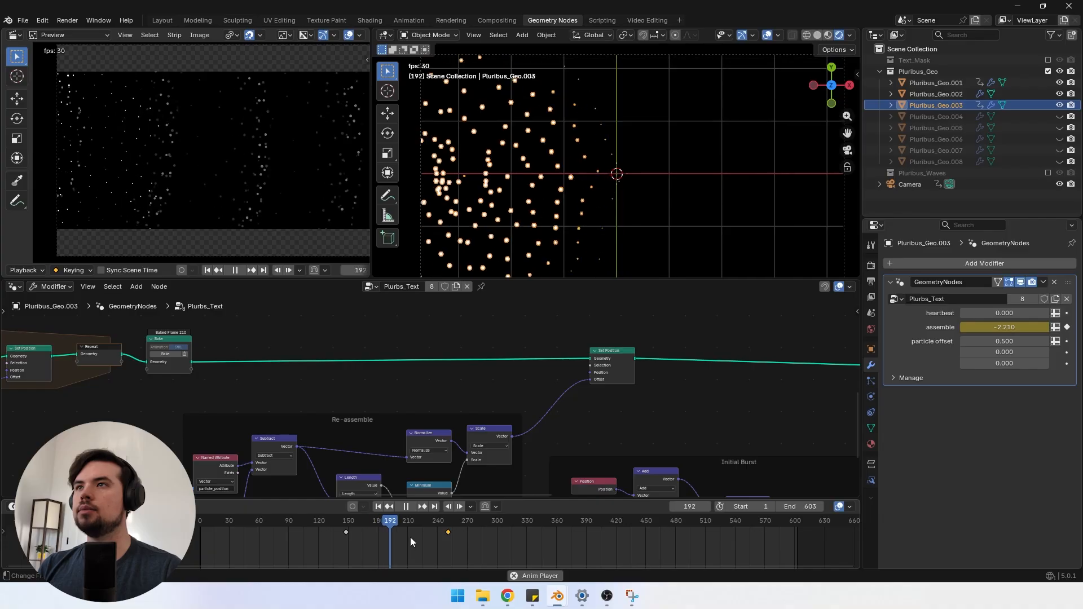
pyautogui.press('space')
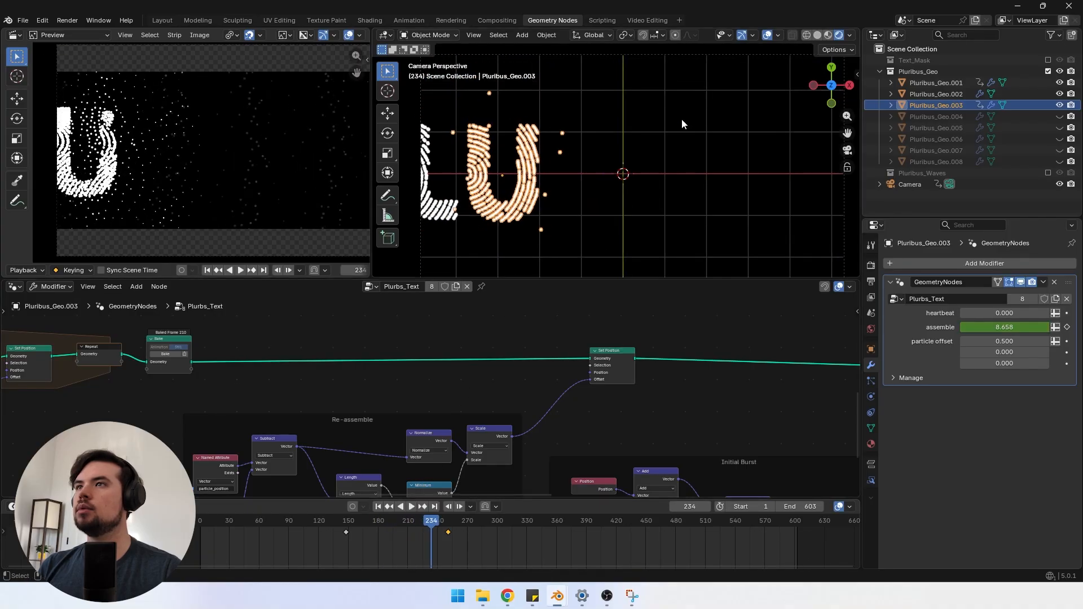
# Step: Replay the U's assembly with viewport overlays hidden, examine the reference's particles around frame 212, and restore the overlays
pyautogui.click(769, 35)
pyautogui.click(354, 524)
pyautogui.press('space')
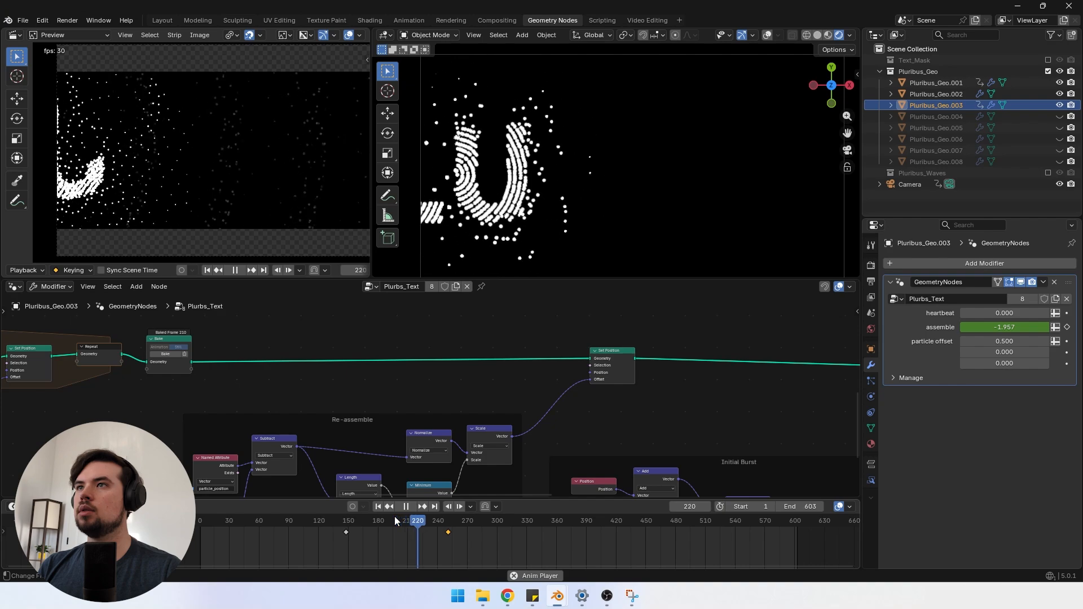
pyautogui.press('space')
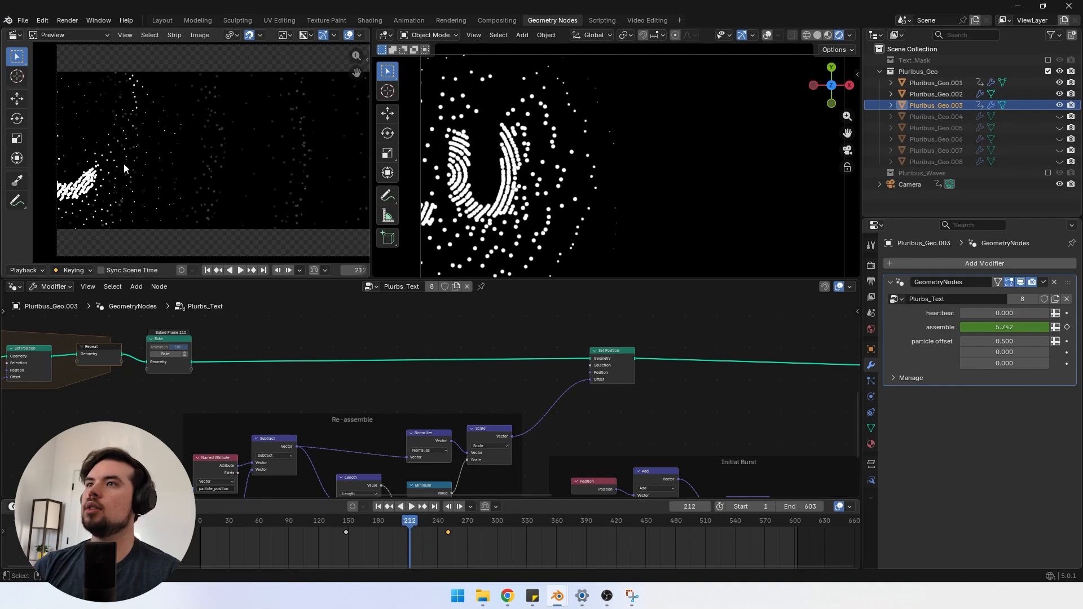
pyautogui.scroll(1, 124, 169)
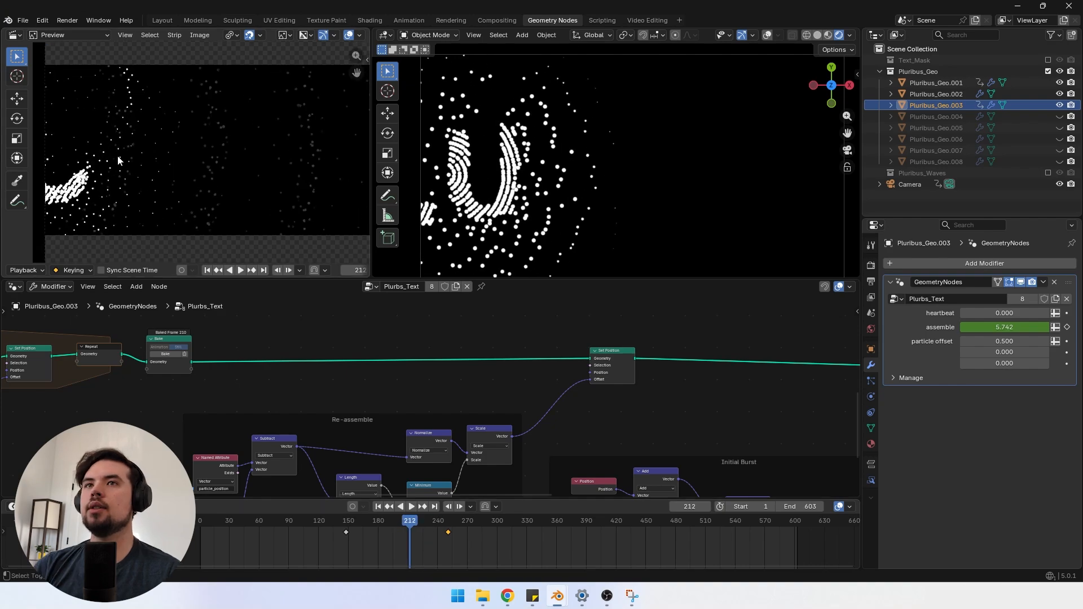
pyautogui.scroll(2, 123, 166)
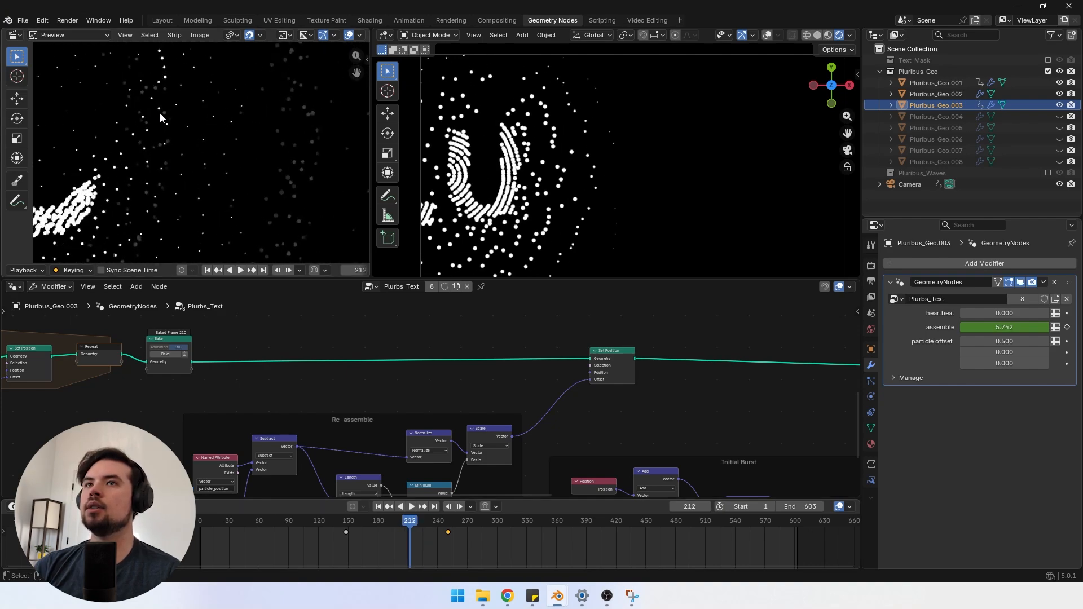
pyautogui.click(769, 35)
# Step: Examine the point-generation nodes at the start of the Plurbs_Text tree and the U's particle arrangement at frame 217
pyautogui.keyDown('ctrl'); pyautogui.moveTo(401, 389); pyautogui.dragTo(519, 404, button='middle'); pyautogui.keyUp('ctrl')
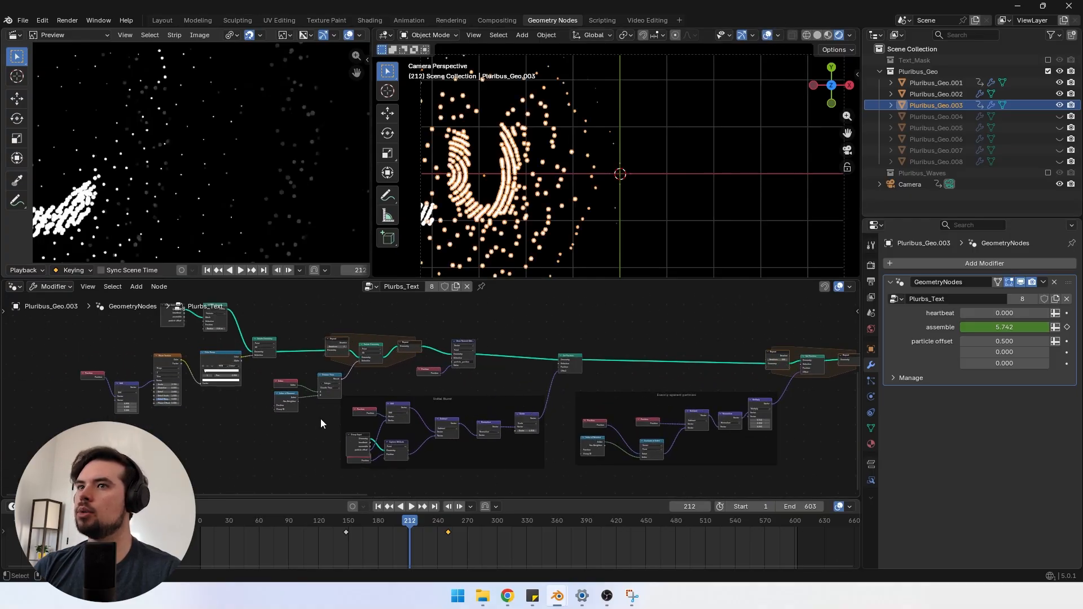
pyautogui.moveTo(321, 423); pyautogui.dragTo(451, 437, button='middle')
pyautogui.moveTo(609, 399); pyautogui.dragTo(149, 307)
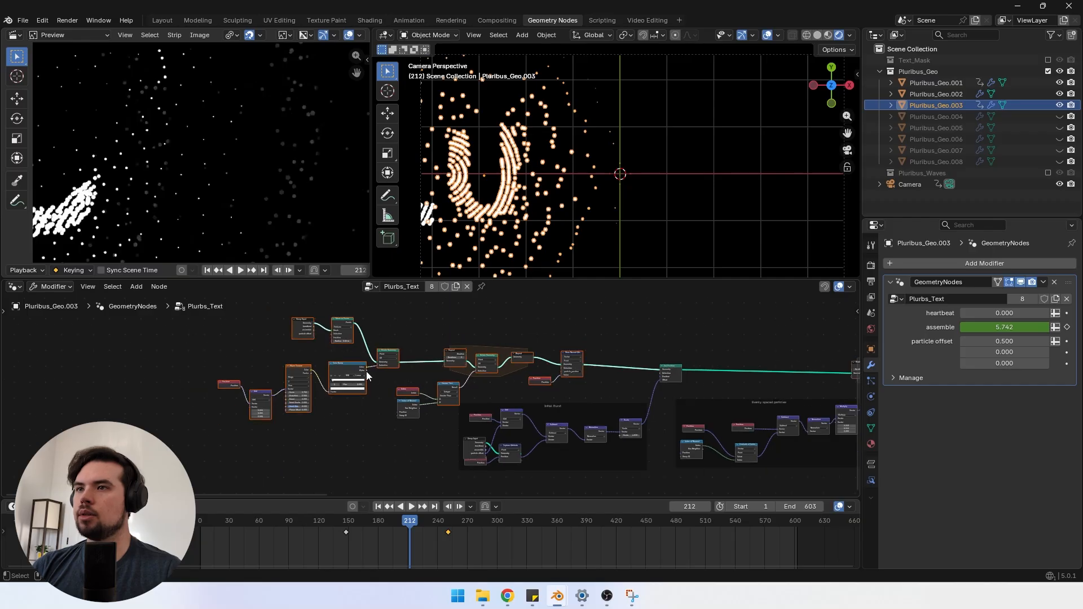
pyautogui.scroll(2, 476, 388)
pyautogui.scroll(1, 498, 103)
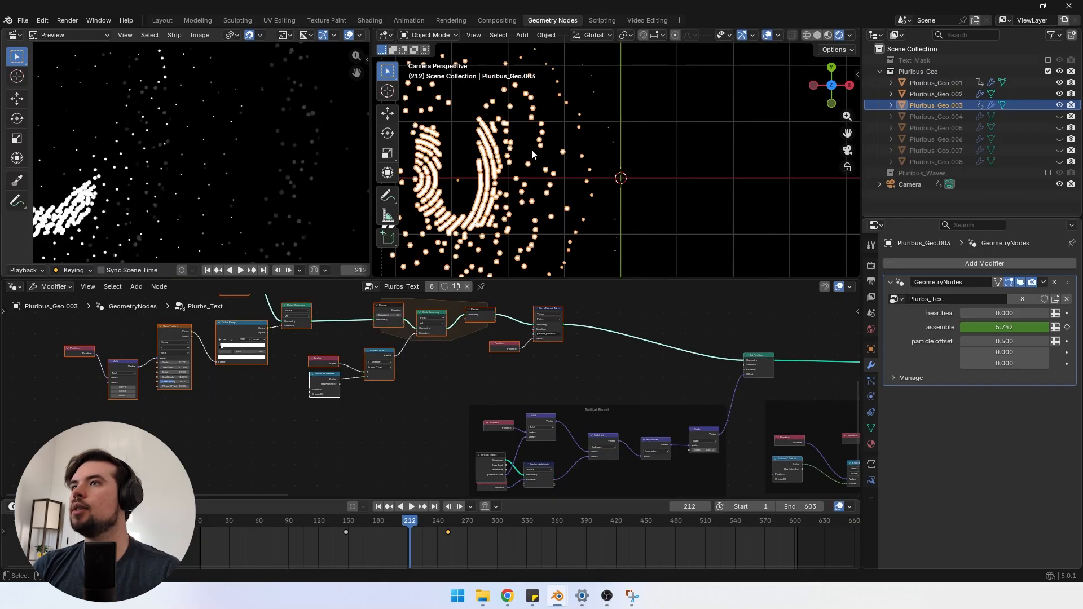
pyautogui.moveTo(410, 522); pyautogui.dragTo(415, 523)
pyautogui.scroll(2, 456, 162)
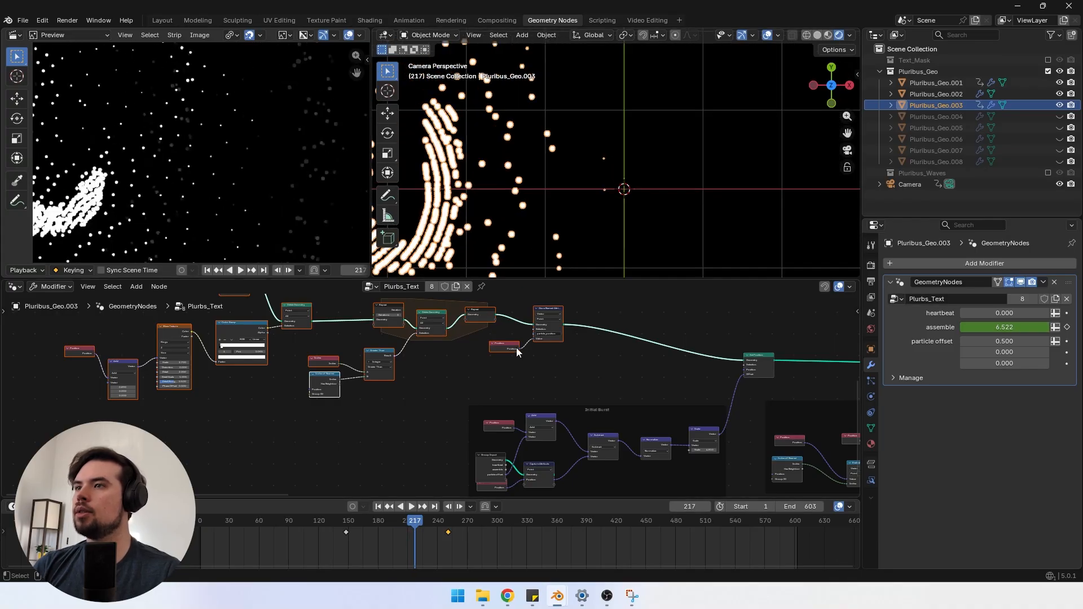
pyautogui.moveTo(517, 352); pyautogui.dragTo(407, 379, button='middle')
pyautogui.scroll(1, 477, 421)
pyautogui.click(497, 412)
pyautogui.scroll(-4, 496, 412)
pyautogui.scroll(3, 426, 415)
pyautogui.scroll(-1, 407, 379)
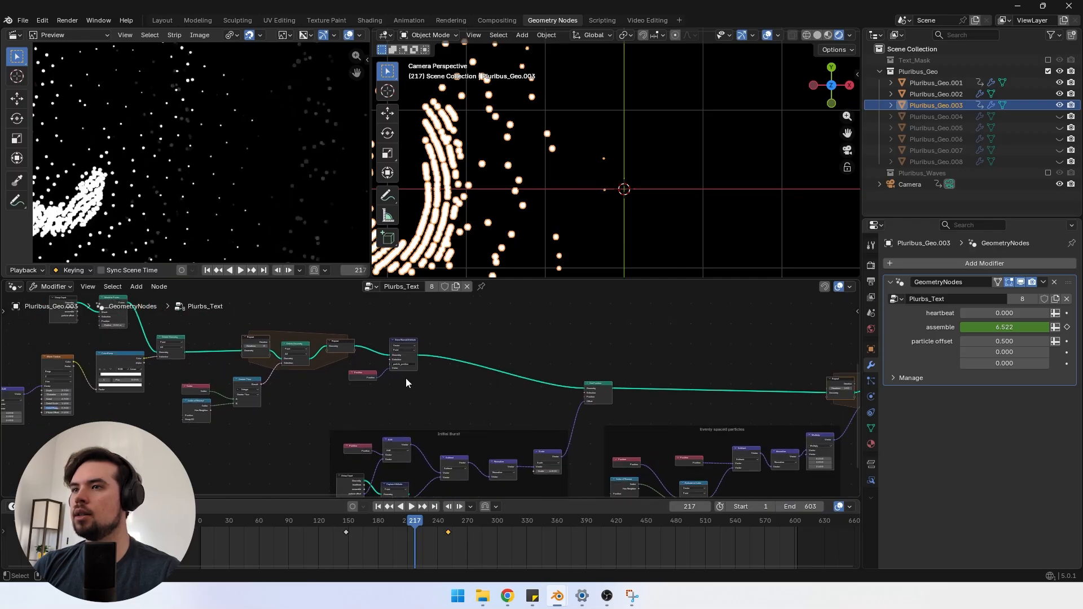
# Step: Insert a duplicate Set Position node between the particle_position Store Named Attribute node and the Initial Burst's Set Position
pyautogui.click(602, 392)
pyautogui.hotkey('shift', 'd')
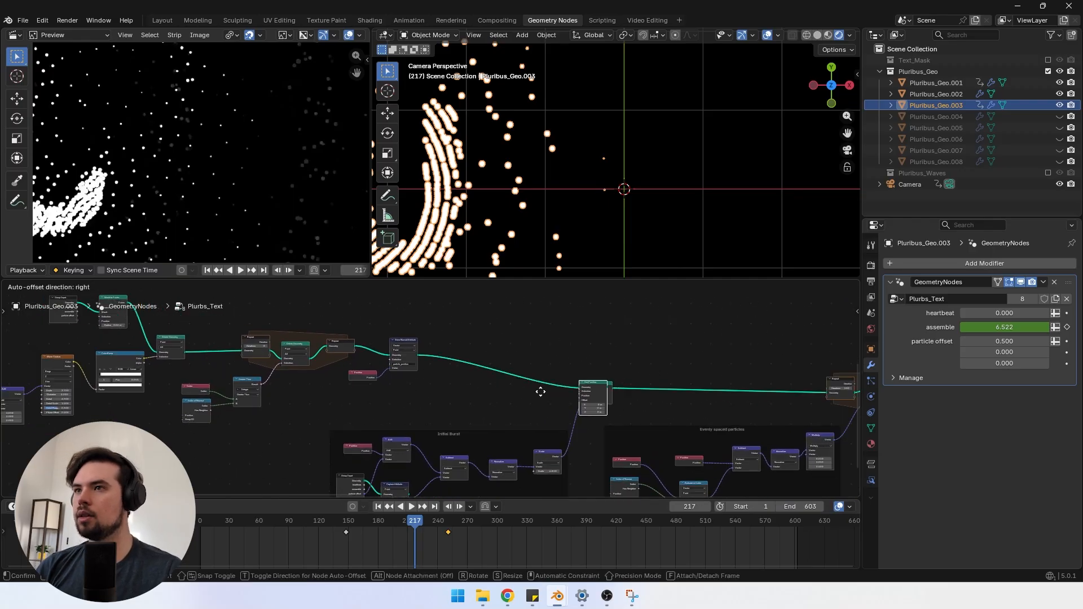
pyautogui.click(506, 379)
# Step: Duplicate the Group Output beside the new Set Position node and feed that node's geometry into it for preview
pyautogui.scroll(-4, 671, 388)
pyautogui.moveTo(672, 389); pyautogui.dragTo(748, 431, button='middle')
pyautogui.keyDown('ctrl'); pyautogui.hscroll(10, 438, 368); pyautogui.keyUp('ctrl')
pyautogui.hotkey('shift', 'd')
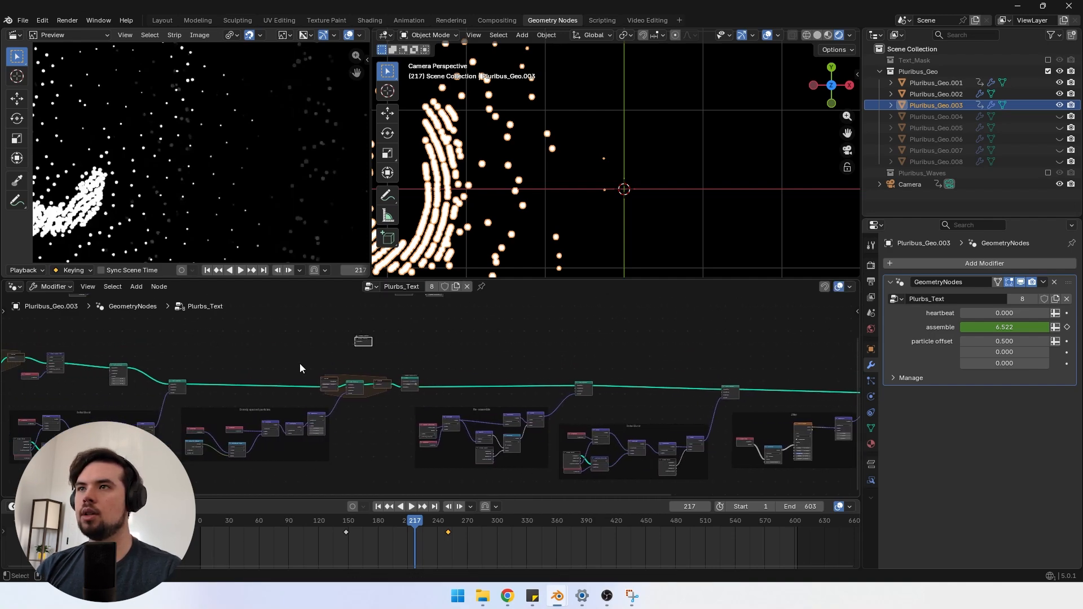
pyautogui.click(785, 357)
pyautogui.scroll(2, 800, 360)
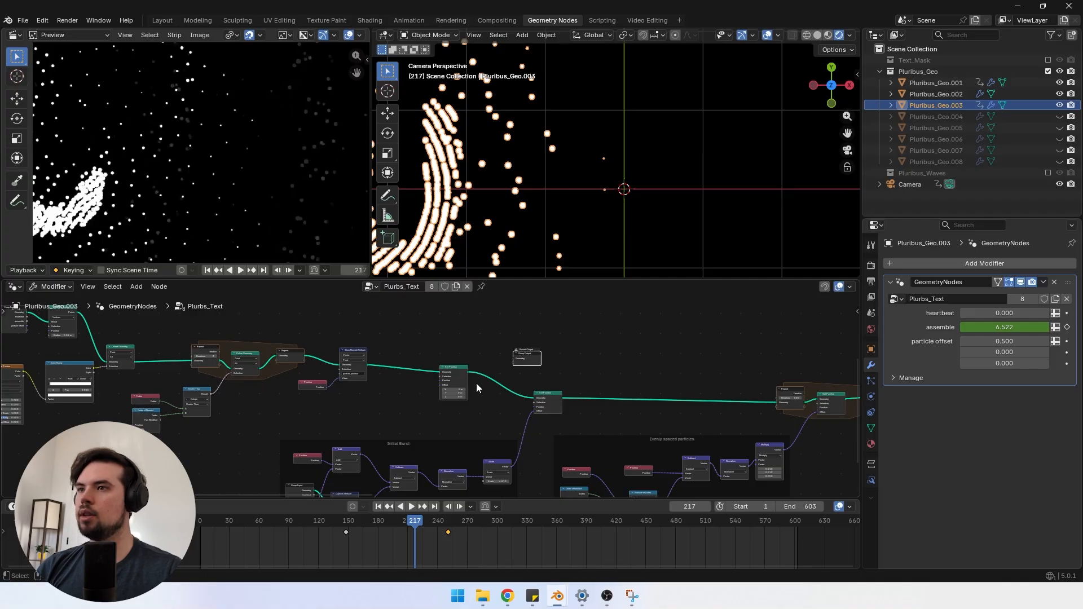
pyautogui.scroll(4, 477, 382)
pyautogui.click(493, 355)
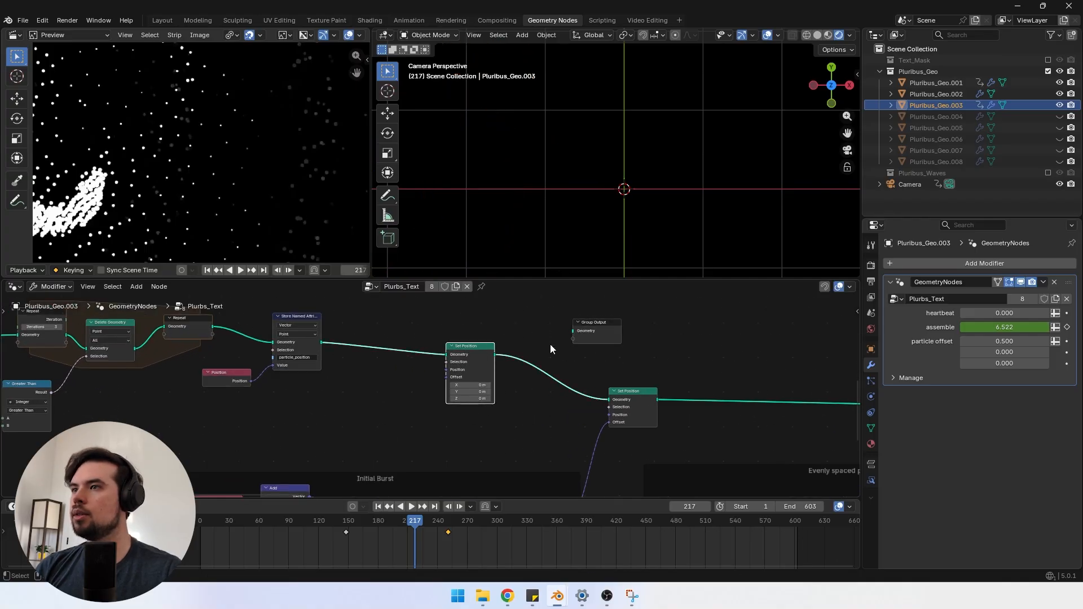
pyautogui.moveTo(564, 341); pyautogui.dragTo(571, 334)
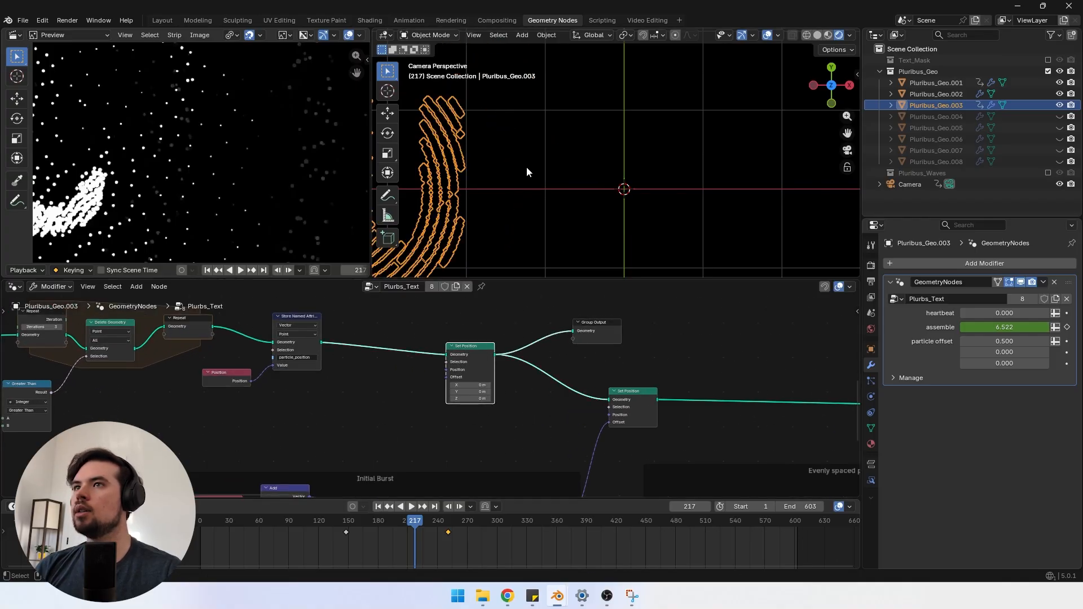
# Step: Show the viewport in solid shading, deselect the U, and frame its points clearly
pyautogui.keyDown('shift'); pyautogui.moveTo(527, 167); pyautogui.dragTo(597, 161, button='middle'); pyautogui.keyUp('shift')
pyautogui.click(817, 35)
pyautogui.scroll(2, 611, 153)
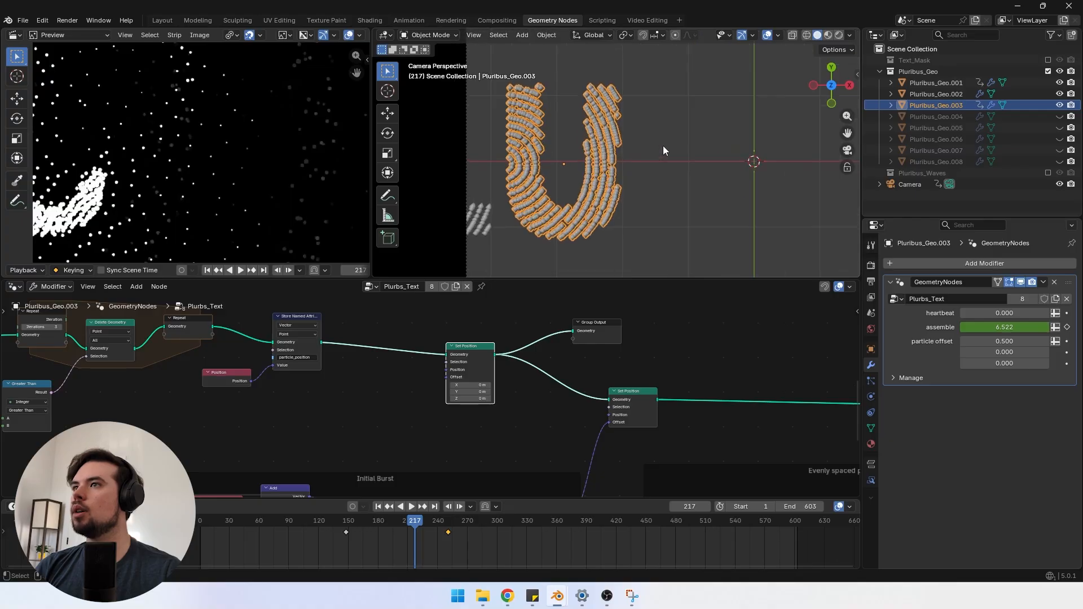
pyautogui.click(662, 146)
pyautogui.scroll(-2, 422, 368)
pyautogui.scroll(2, 499, 401)
pyautogui.moveTo(561, 356); pyautogui.dragTo(455, 404)
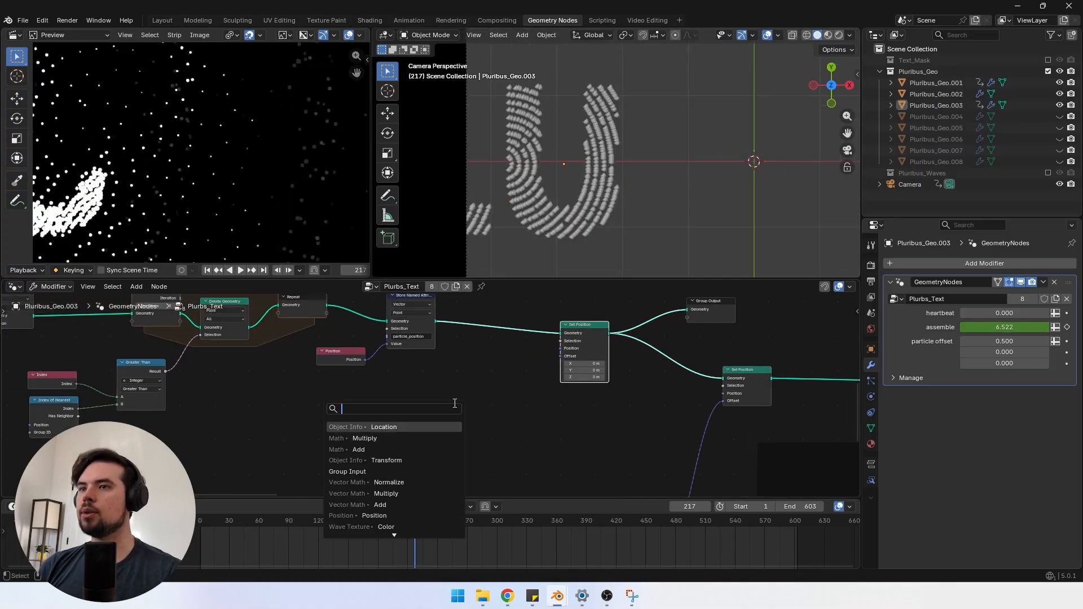
pyautogui.write('noise')
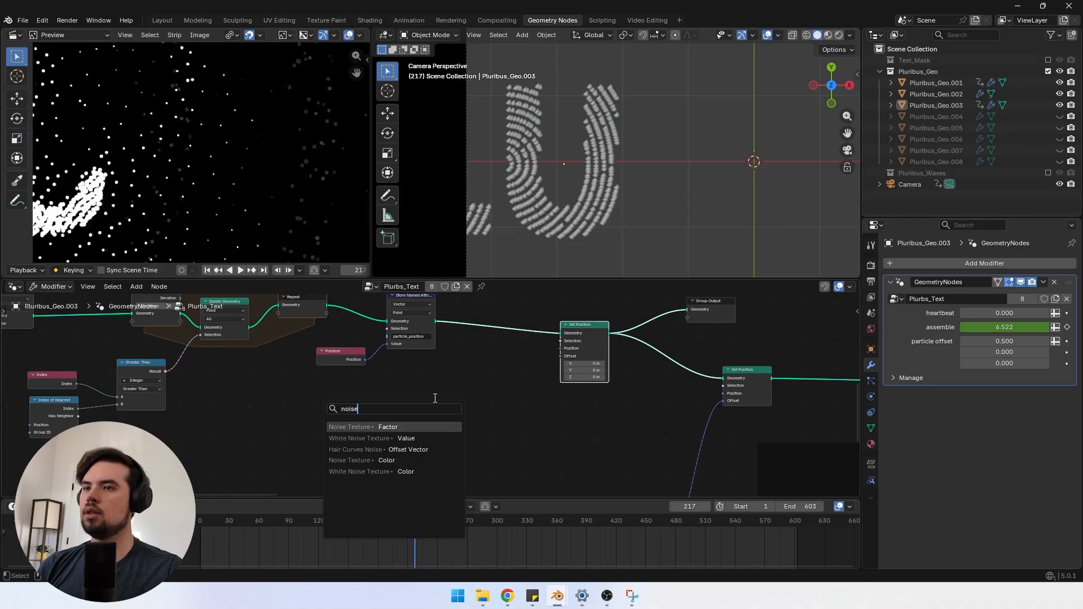
pyautogui.press('Escape')
# Step: Add a vector Random Value node feeding the new Set Position node's Offset
pyautogui.moveTo(493, 392); pyautogui.dragTo(494, 393)
pyautogui.write('random')
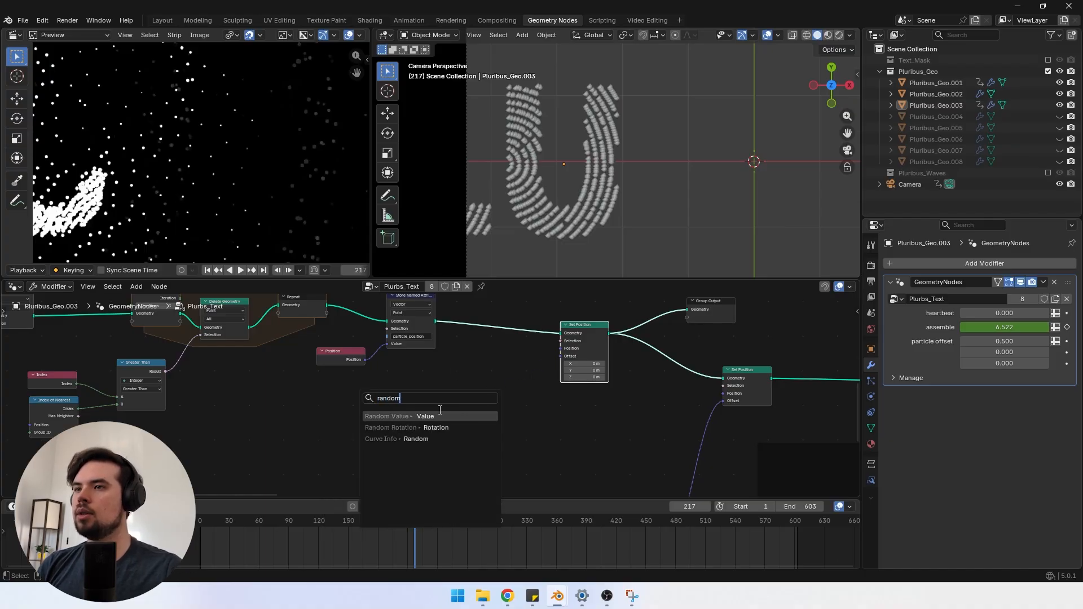
pyautogui.click(439, 416)
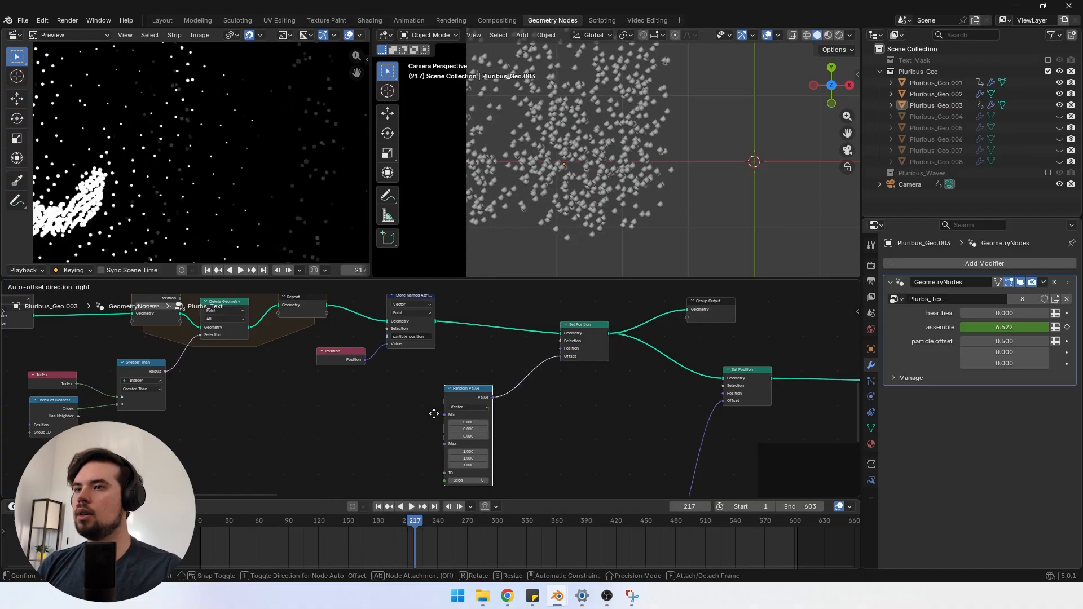
# Step: Set the Random Value node's maximum to 0.1, 0.1 and 0
pyautogui.scroll(2, 437, 404)
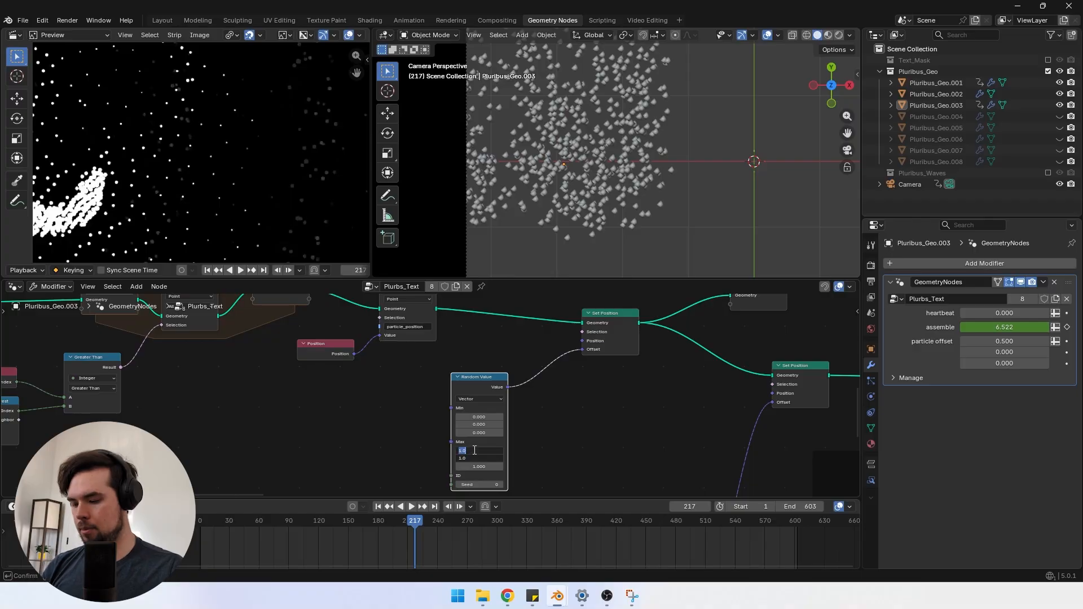
pyautogui.press('Return')
pyautogui.doubleClick(484, 467)
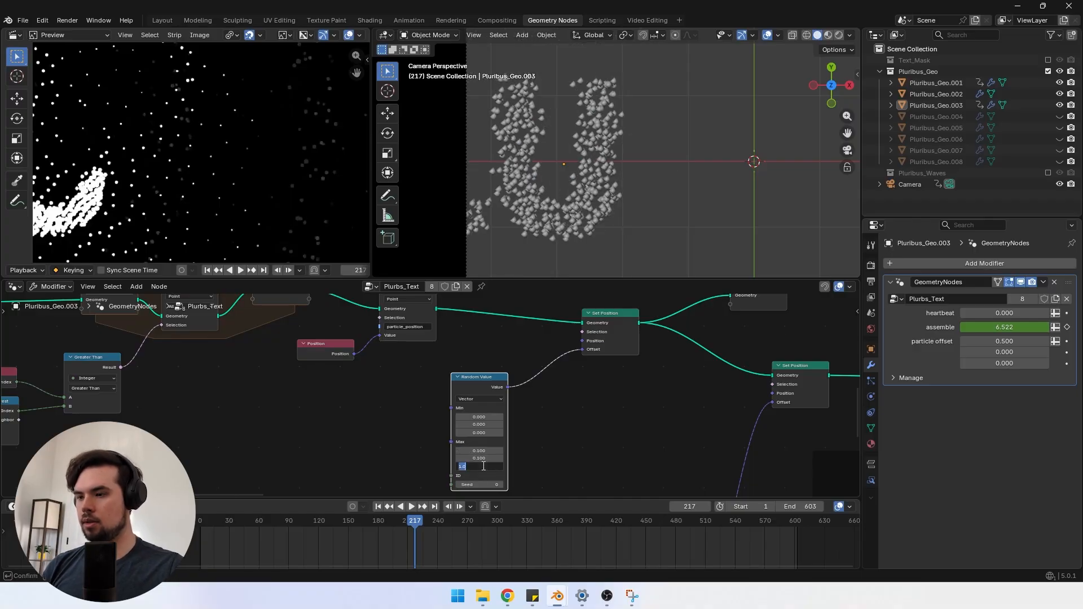
pyautogui.write('0')
pyautogui.press('Return')
# Step: Set the Random Value node's minimum to -0.1 on X and Y, and reposition the node slightly
pyautogui.doubleClick(480, 417)
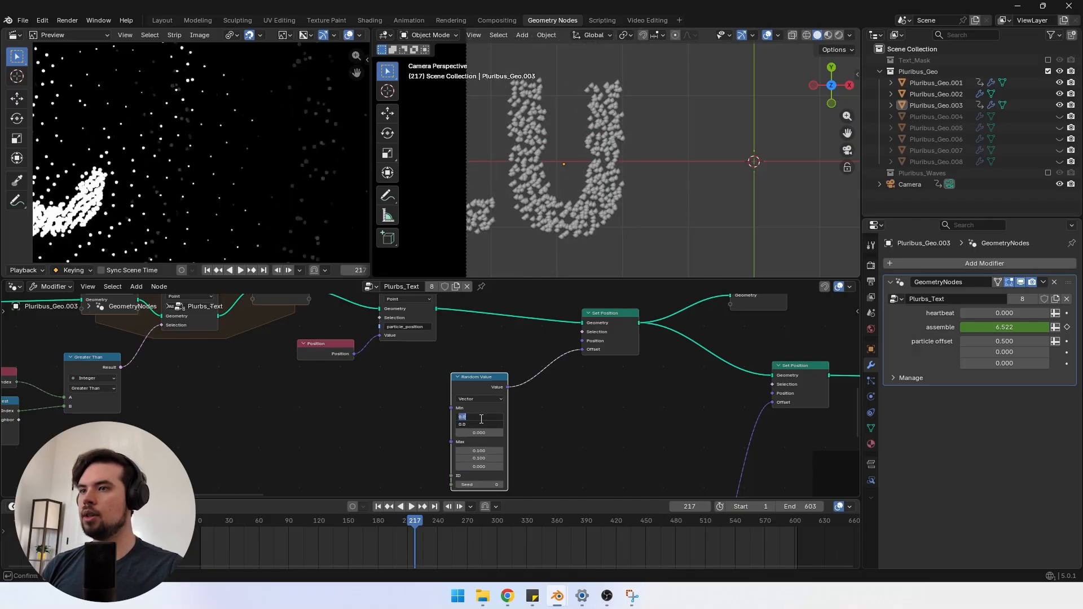
pyautogui.write('-0')
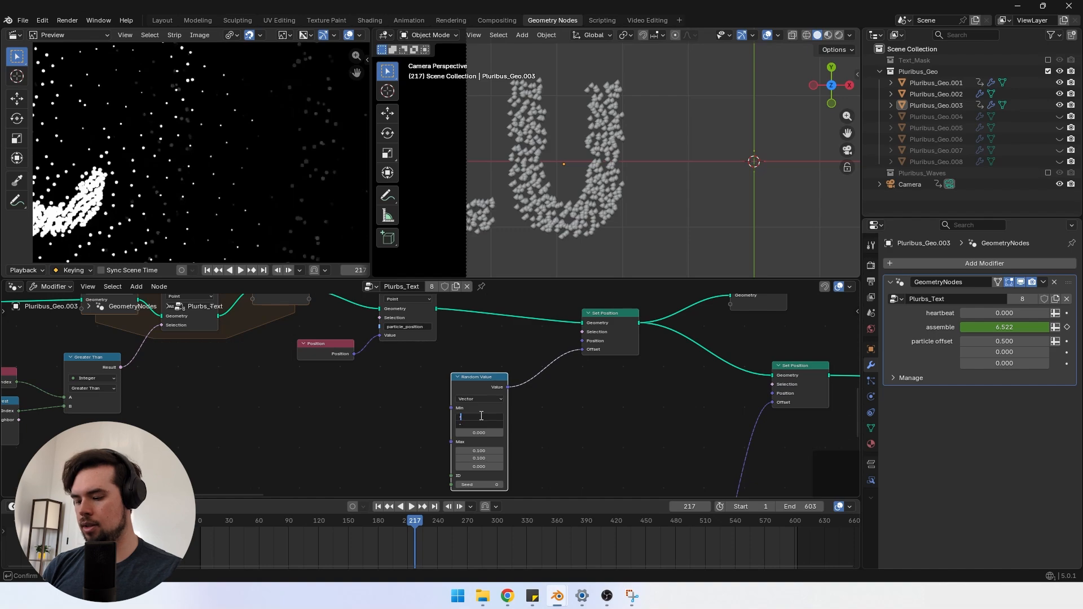
pyautogui.write('.1')
pyautogui.press('Return')
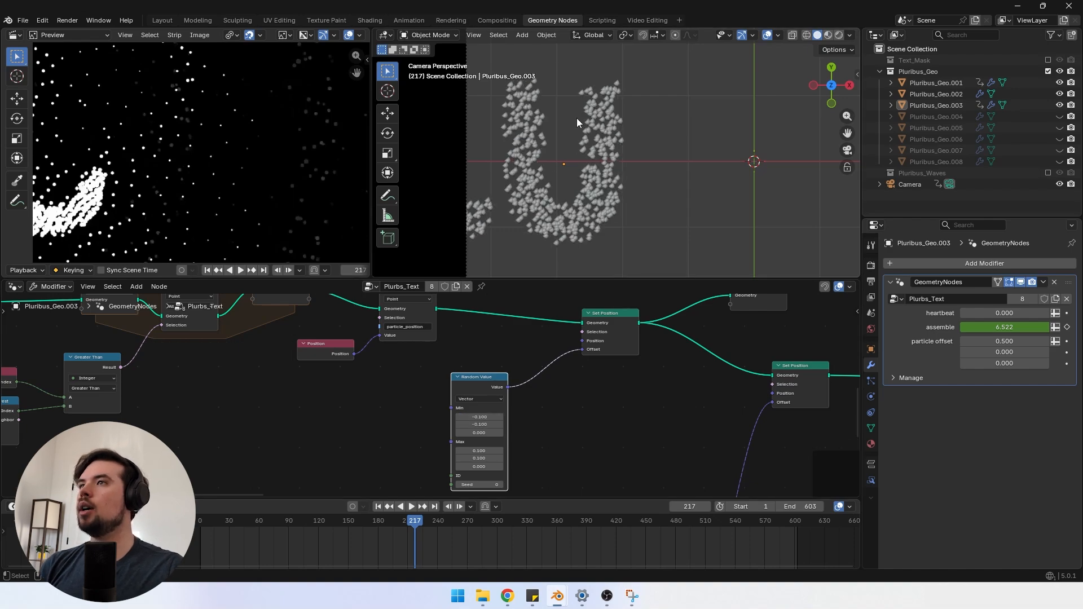
pyautogui.moveTo(475, 383); pyautogui.dragTo(469, 376)
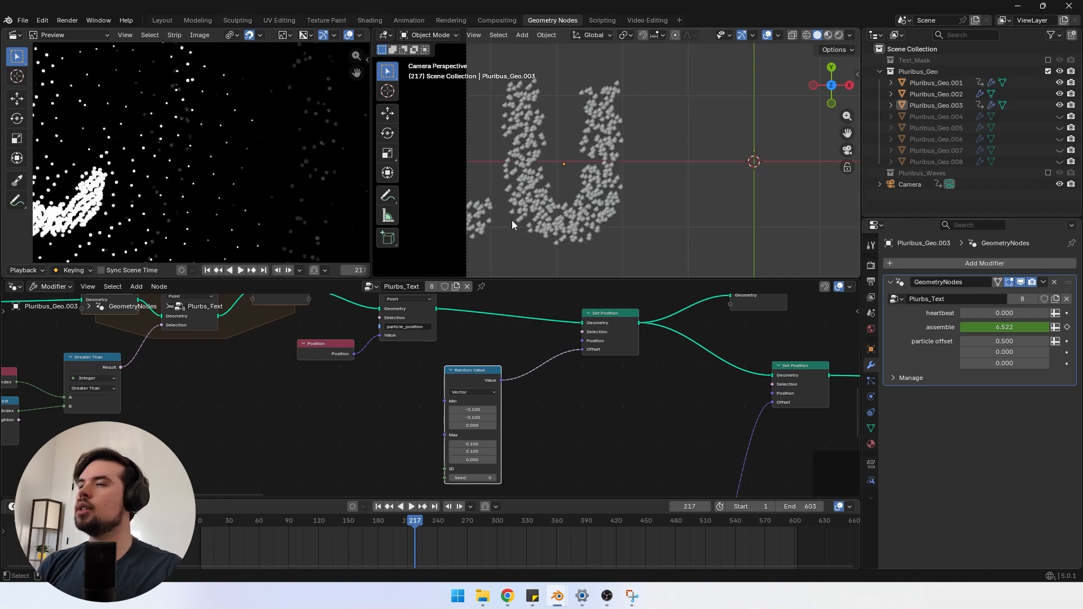
# Step: Inspect the particle_position Store Named Attribute node and where it sits relative to the randomized Set Position
pyautogui.scroll(-2, 560, 327)
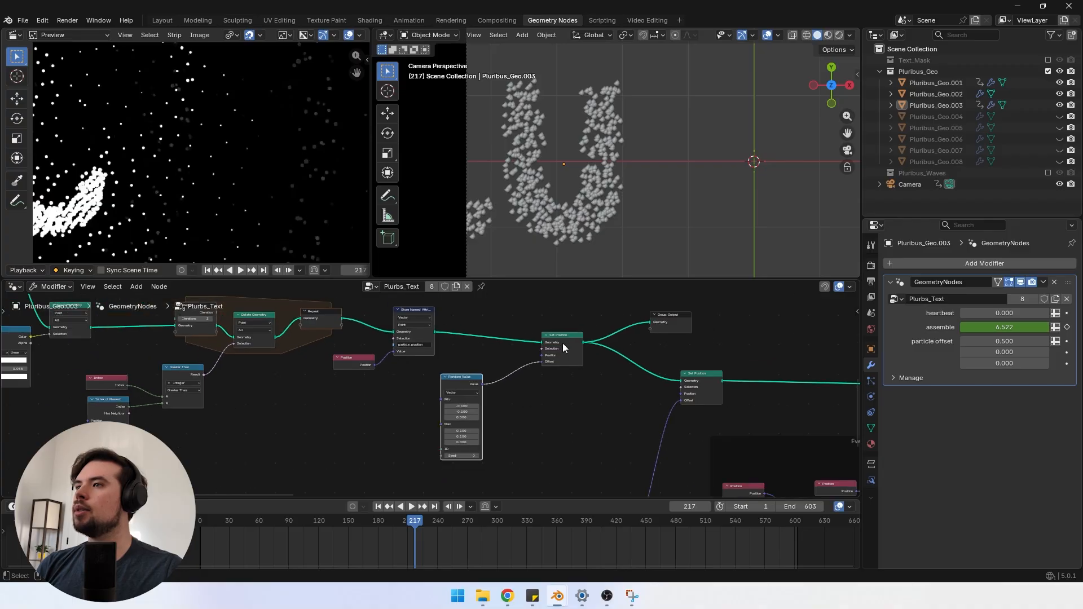
pyautogui.scroll(5, 463, 420)
pyautogui.moveTo(406, 344); pyautogui.dragTo(436, 368, button='middle')
pyautogui.scroll(1, 436, 368)
pyautogui.moveTo(455, 316); pyautogui.dragTo(455, 318)
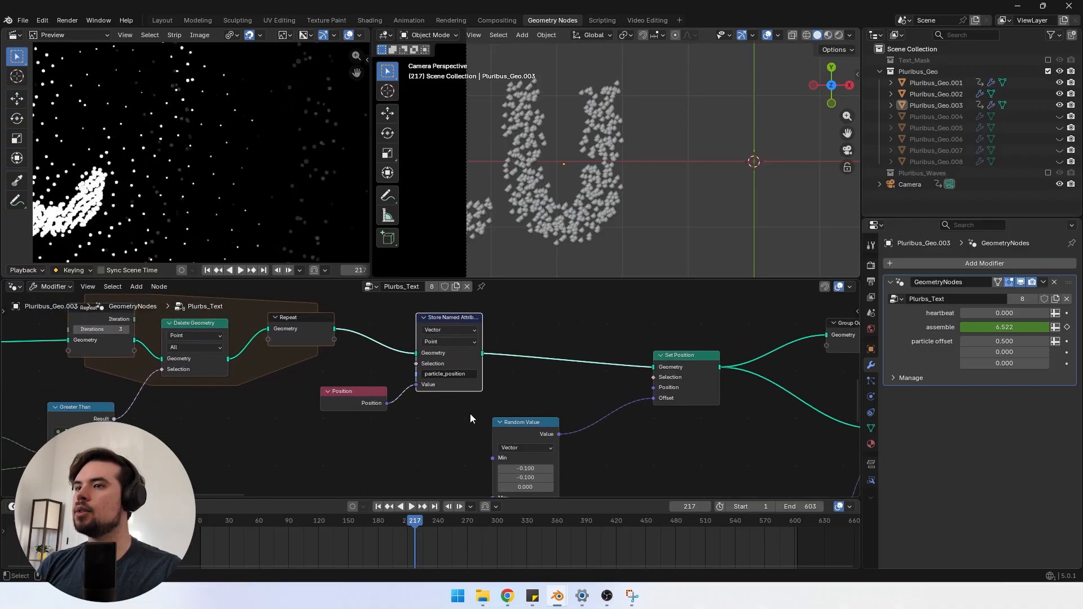
pyautogui.scroll(-2, 472, 419)
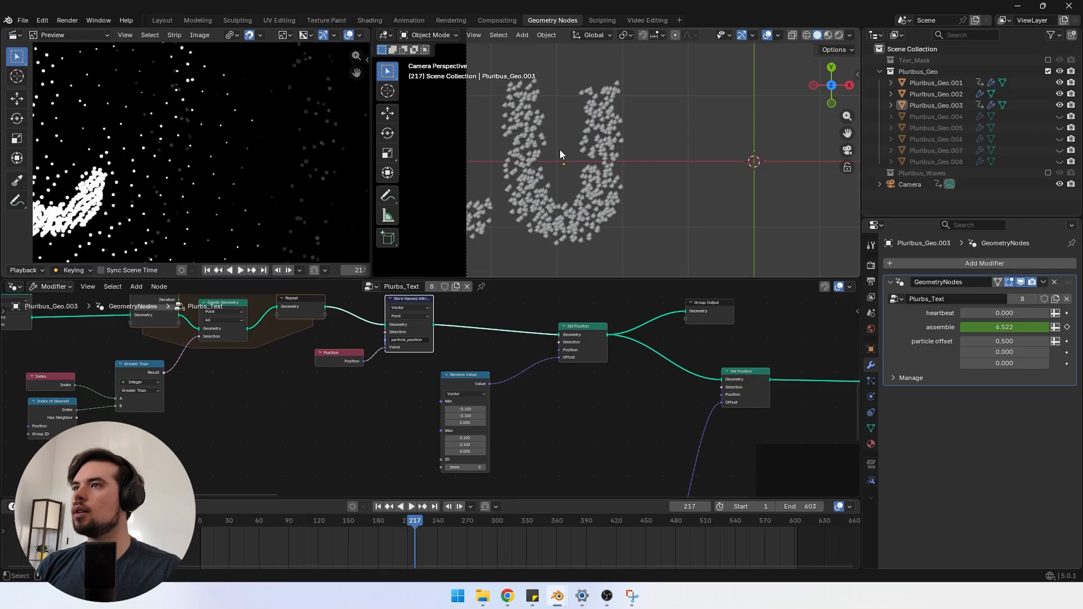
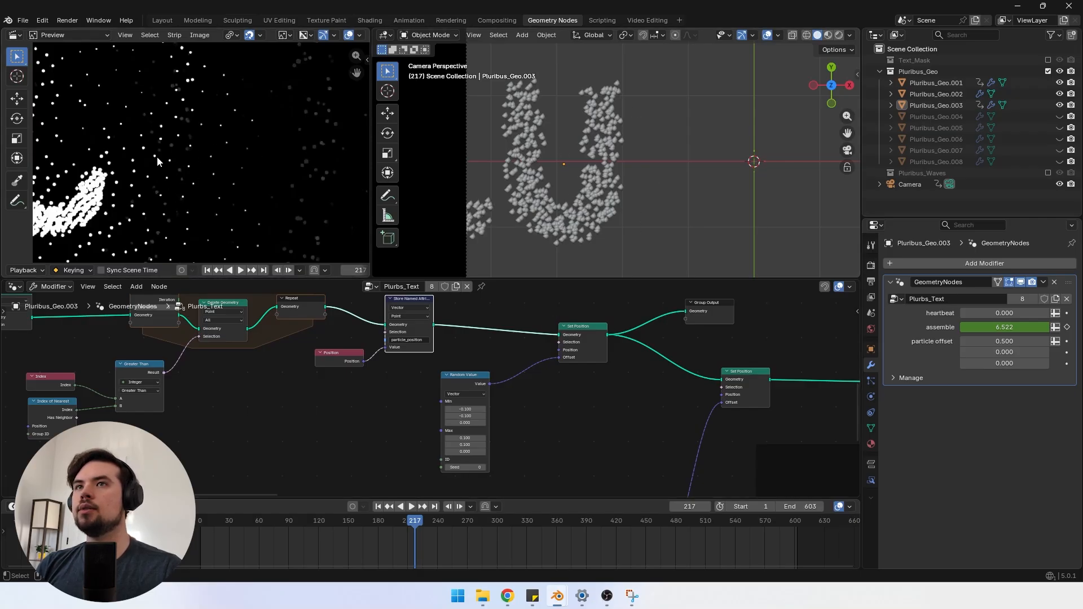
# Step: Make the Group Output at the far end of the Plurbs_Text node tree the active output
pyautogui.scroll(-4, 635, 381)
pyautogui.moveTo(695, 391); pyautogui.dragTo(156, 377, button='middle')
pyautogui.moveTo(499, 384); pyautogui.dragTo(295, 376, button='middle')
pyautogui.scroll(2, 427, 380)
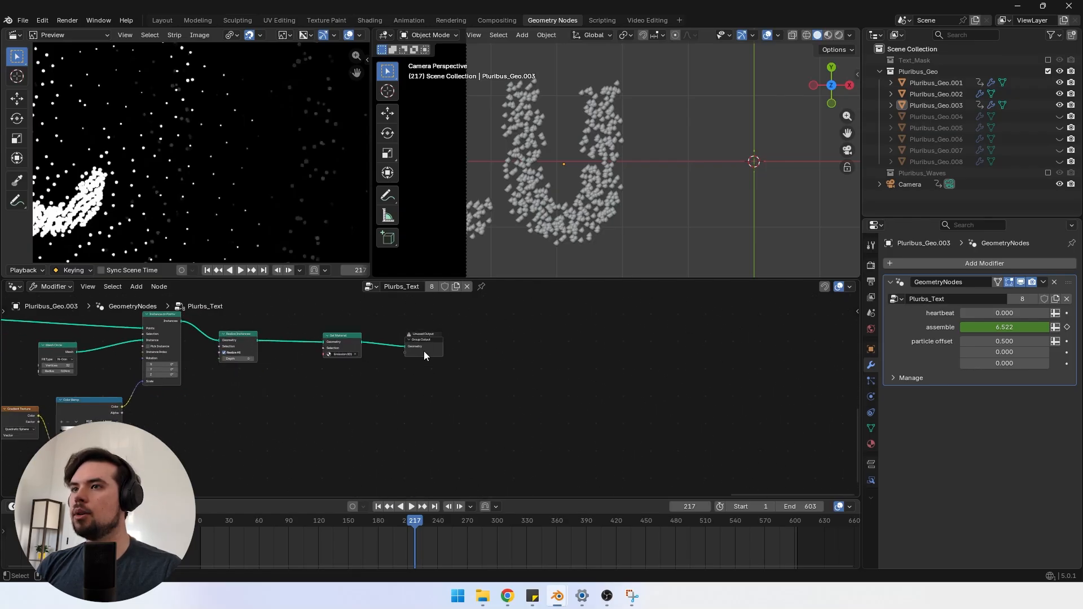
pyautogui.click(425, 352)
# Step: Rebake the Bake node after the evenly spaced particles Repeat zone at frame 208
pyautogui.scroll(-4, 437, 390)
pyautogui.moveTo(437, 389); pyautogui.dragTo(747, 378, button='middle')
pyautogui.moveTo(353, 424); pyautogui.dragTo(592, 414, button='middle')
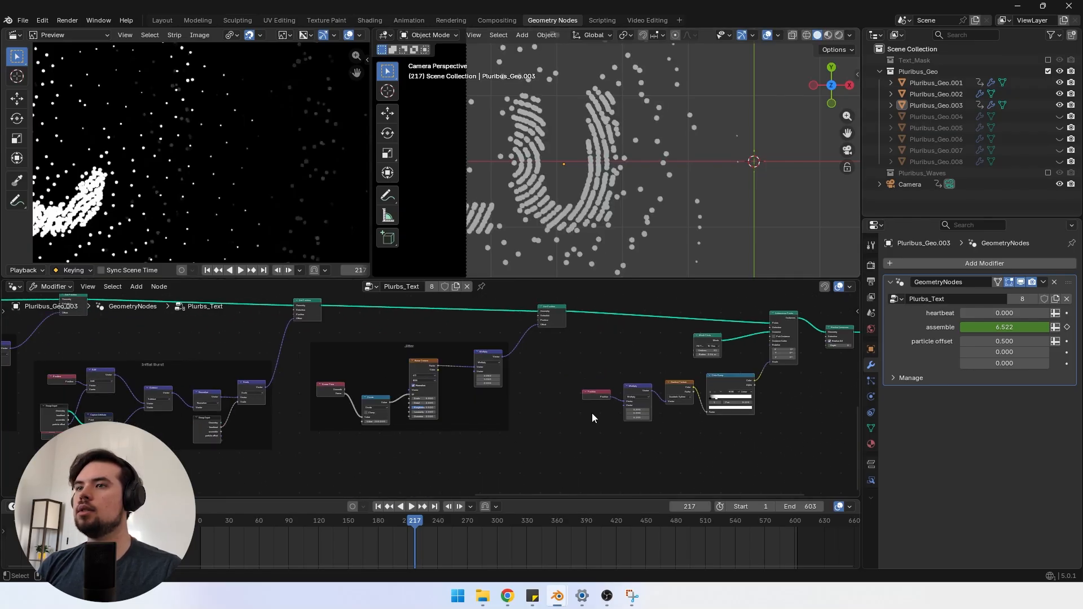
pyautogui.moveTo(414, 527); pyautogui.dragTo(405, 527)
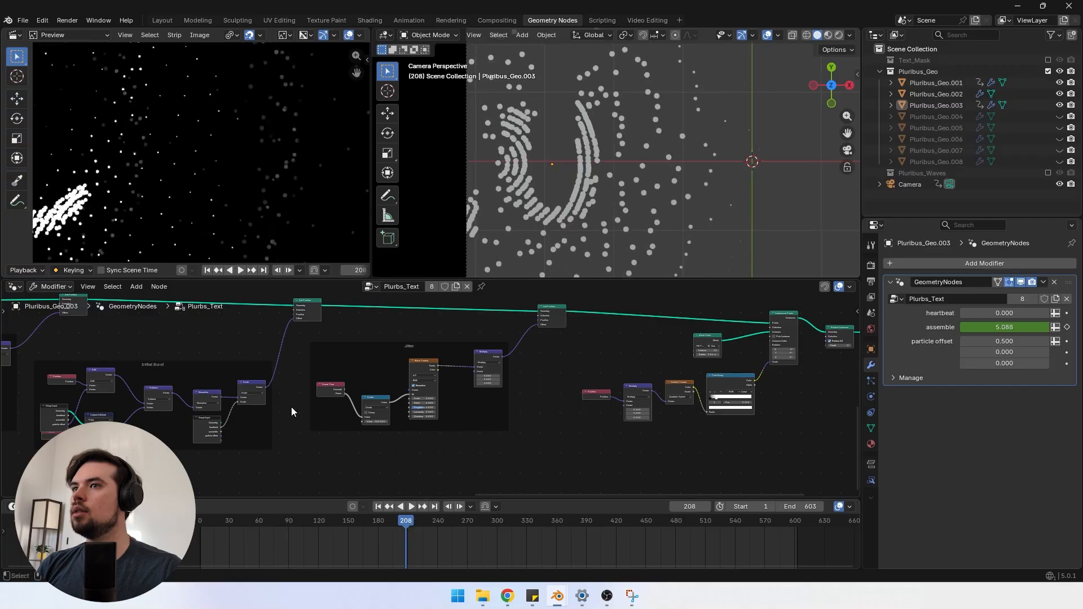
pyautogui.moveTo(188, 351); pyautogui.dragTo(513, 385, button='middle')
pyautogui.moveTo(328, 355); pyautogui.dragTo(698, 367, button='middle')
pyautogui.scroll(4, 502, 375)
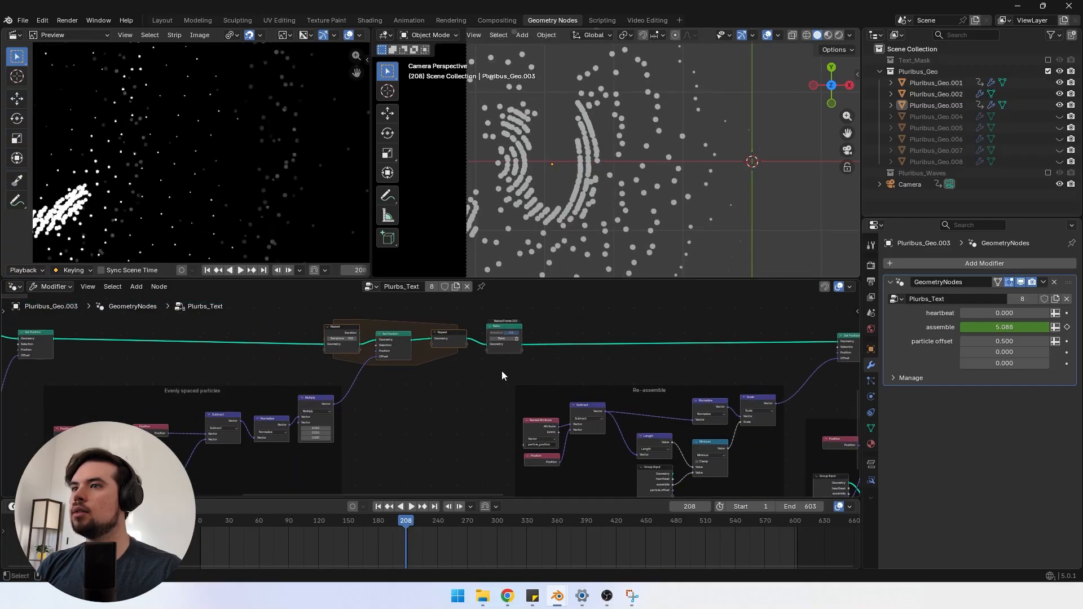
pyautogui.moveTo(499, 374); pyautogui.dragTo(478, 430, button='middle')
pyautogui.scroll(1, 505, 389)
pyautogui.click(510, 384)
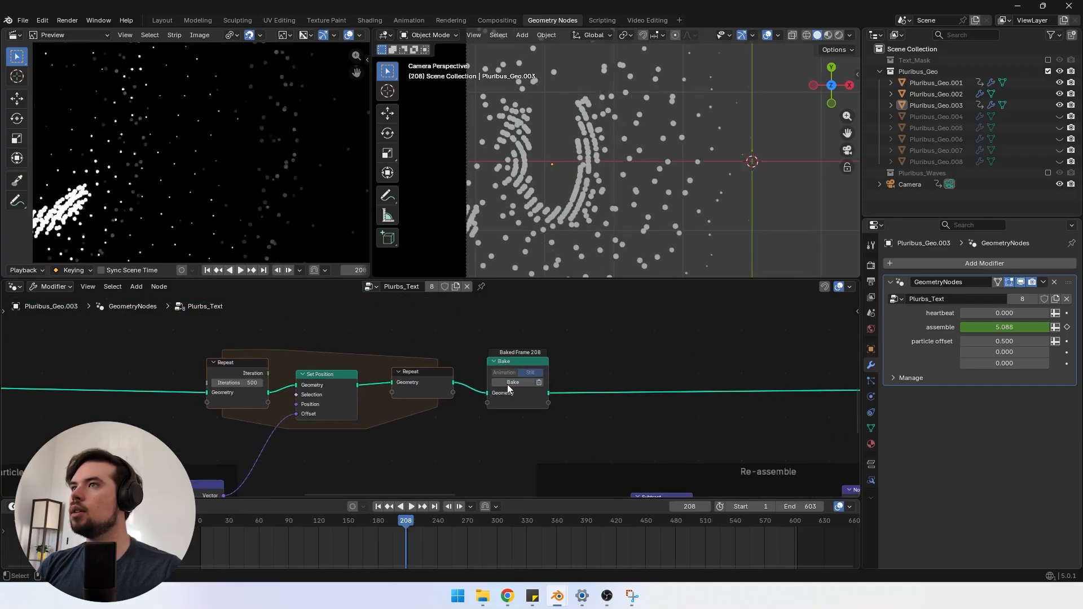
# Step: Add a stop to the Color Ramp driving the instance Scale and place it at position 1.000
pyautogui.moveTo(404, 523)
pyautogui.mouseDown()
pyautogui.moveTo(391, 523)
pyautogui.moveTo(424, 523)
pyautogui.moveTo(414, 523)
pyautogui.mouseUp()
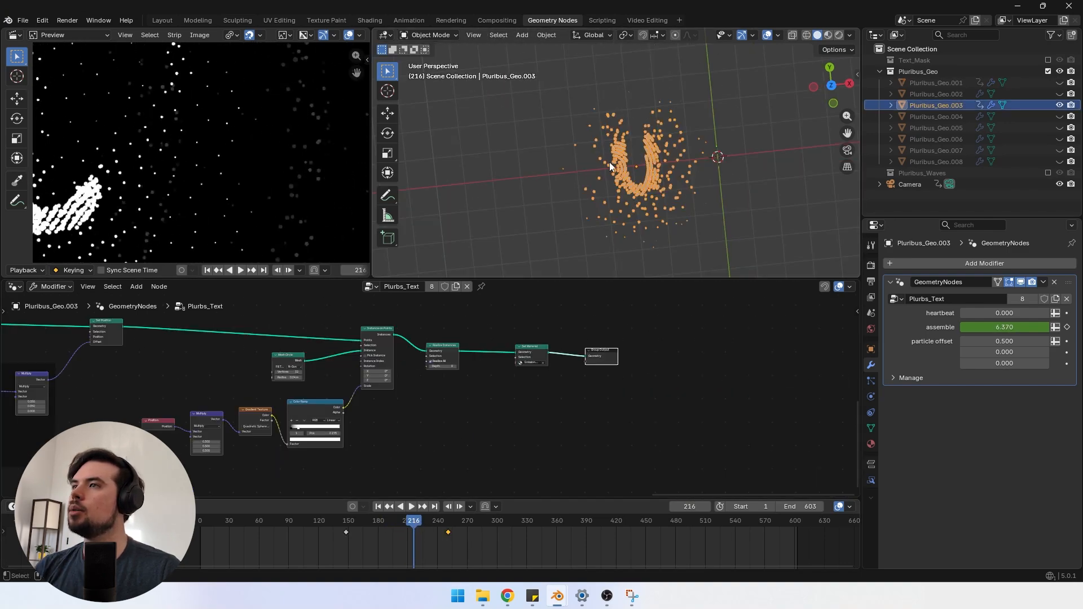
pyautogui.scroll(4, 632, 184)
pyautogui.moveTo(632, 184)
pyautogui.mouseDown(button='middle')
pyautogui.moveTo(594, 180)
pyautogui.moveTo(629, 180)
pyautogui.mouseUp(button='middle')
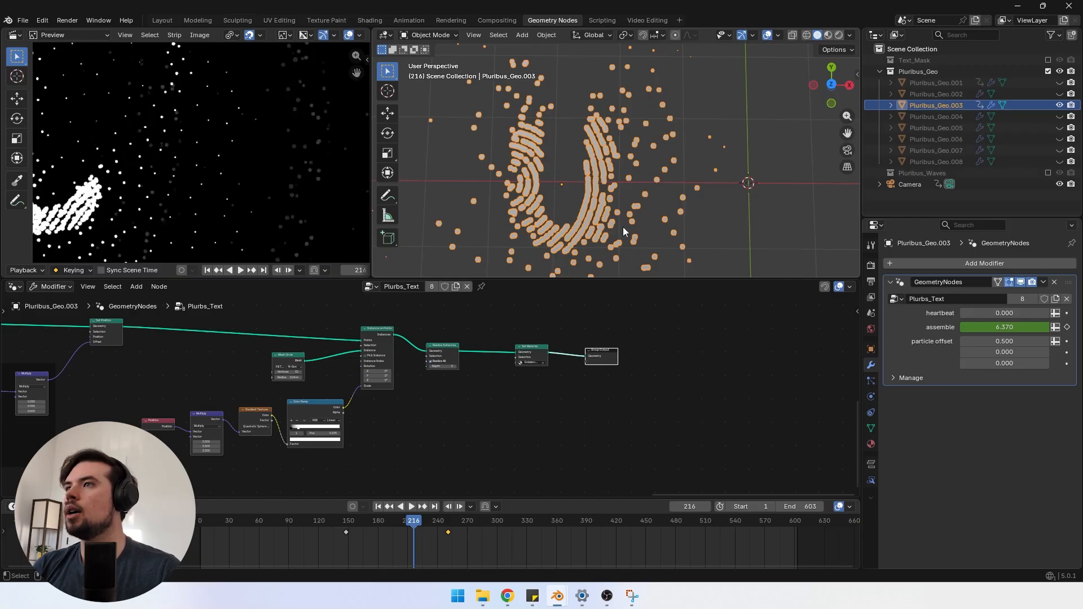
pyautogui.scroll(-3, 390, 419)
pyautogui.moveTo(393, 431); pyautogui.dragTo(464, 433, button='middle')
pyautogui.scroll(3, 432, 423)
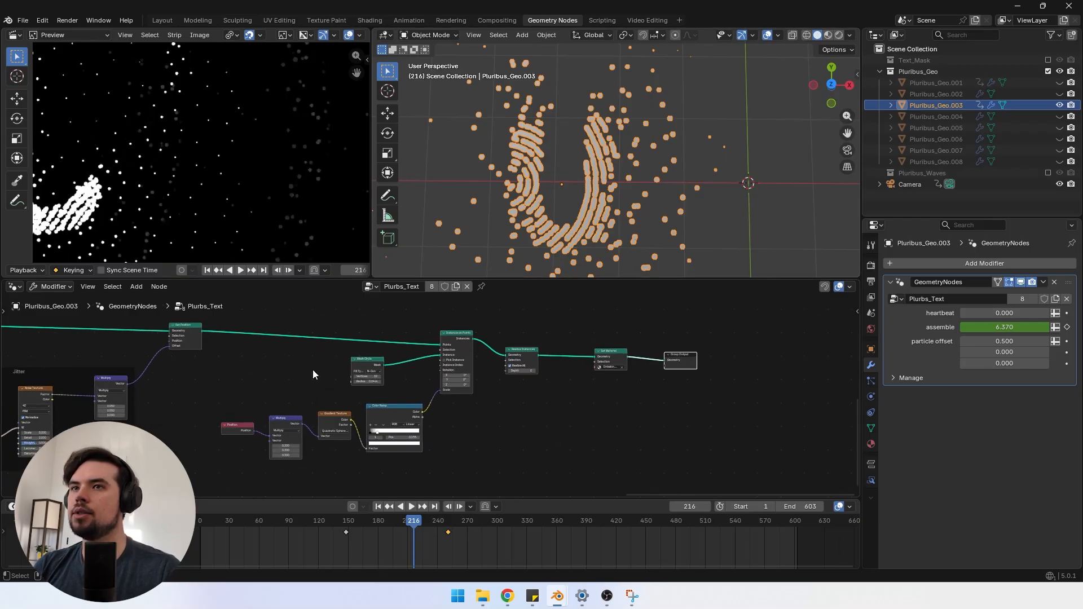
pyautogui.scroll(9, 409, 428)
pyautogui.click(352, 387)
pyautogui.moveTo(331, 405); pyautogui.dragTo(378, 398, button='middle')
pyautogui.scroll(1, 408, 394)
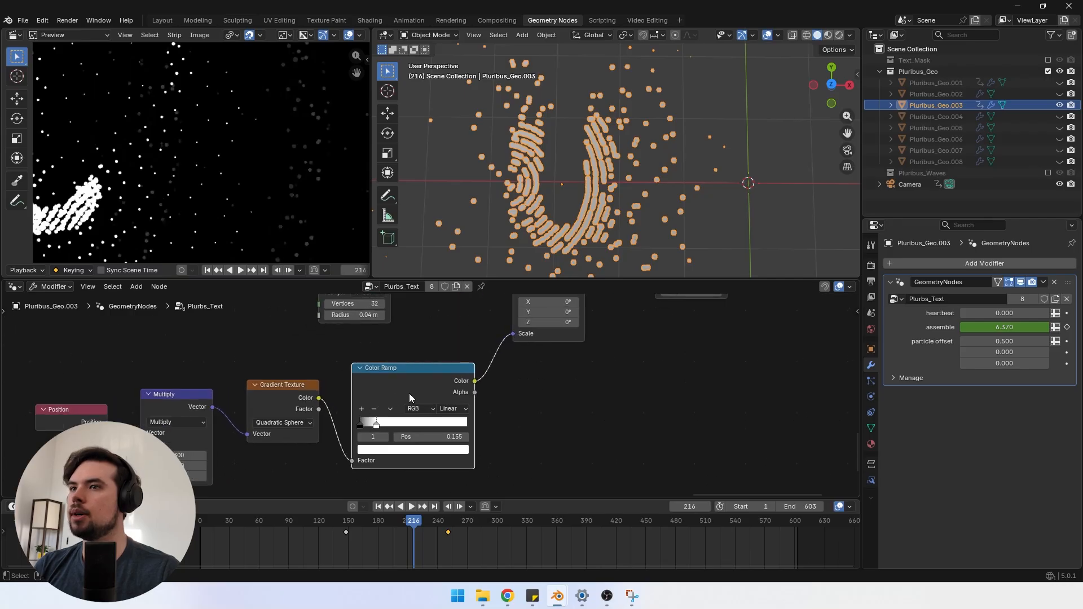
pyautogui.click(362, 408)
pyautogui.moveTo(373, 428); pyautogui.dragTo(497, 423)
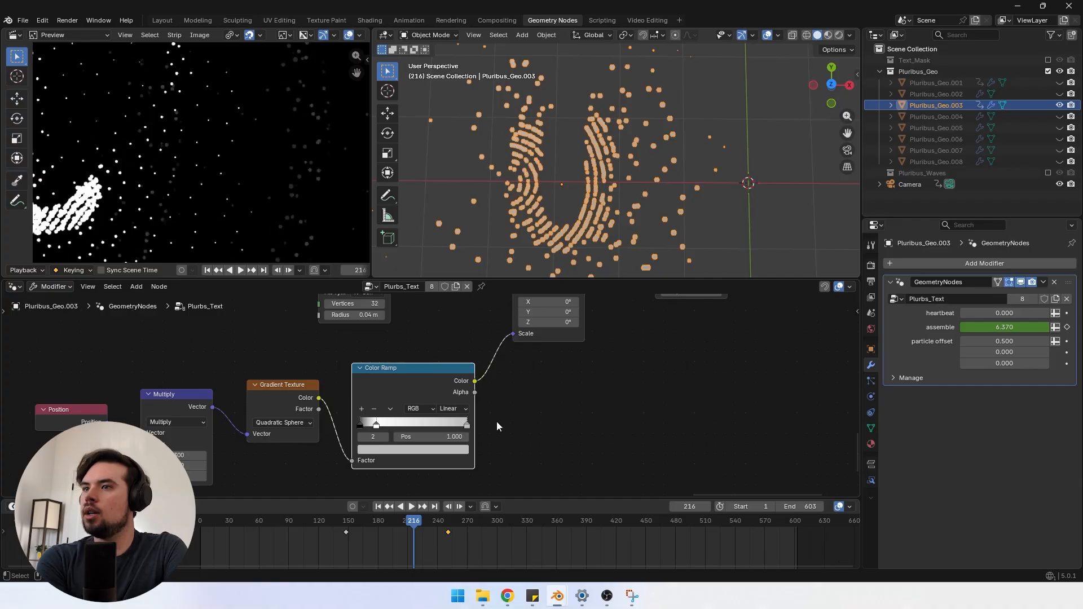
# Step: Make the Color Ramp's last stop white at position 0.723 and darken the stop at 0.155 to light grey
pyautogui.click(450, 451)
pyautogui.moveTo(449, 321); pyautogui.dragTo(453, 268)
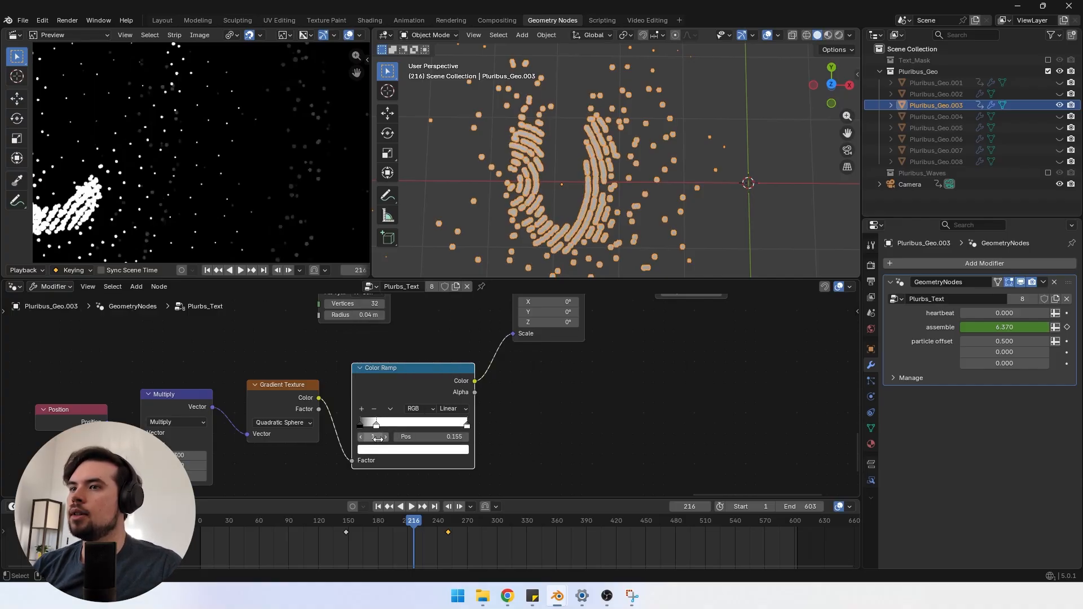
pyautogui.click(384, 451)
pyautogui.moveTo(450, 293)
pyautogui.mouseDown()
pyautogui.moveTo(450, 316)
pyautogui.moveTo(451, 290)
pyautogui.moveTo(454, 301)
pyautogui.mouseUp()
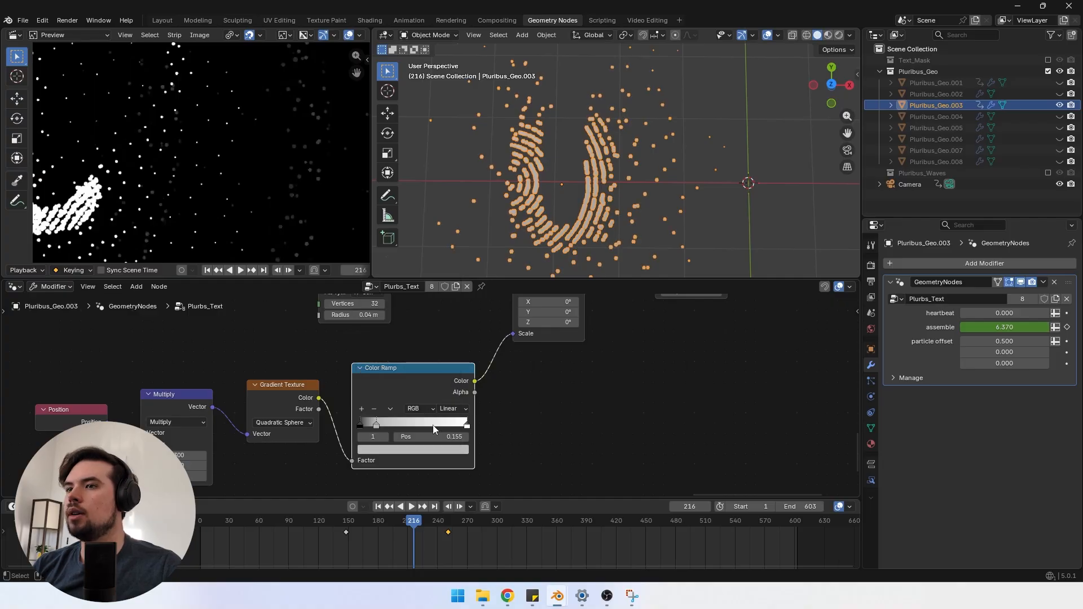
pyautogui.moveTo(466, 427); pyautogui.dragTo(435, 425)
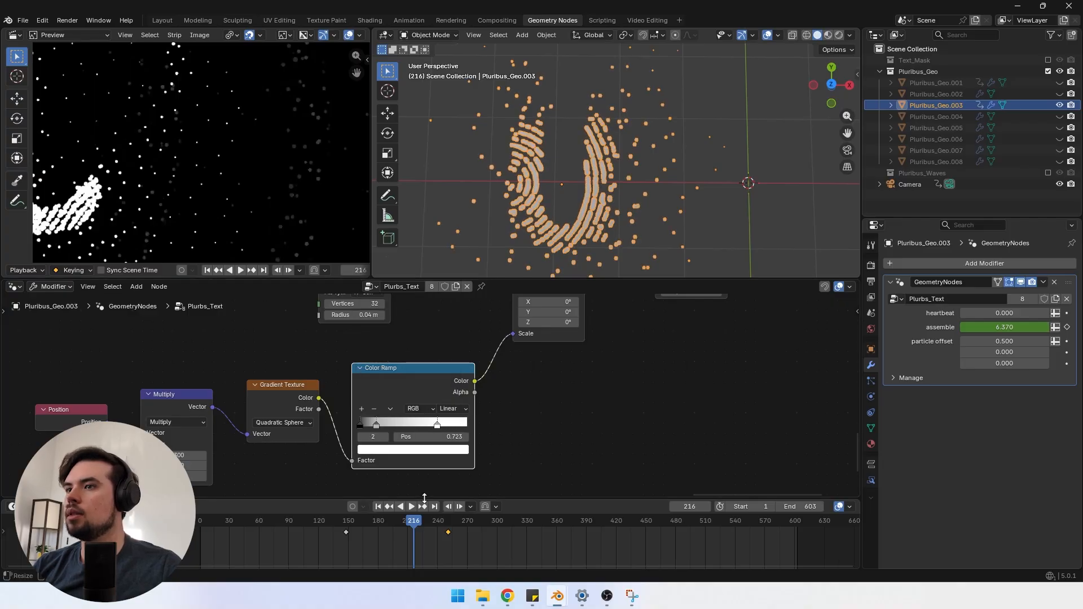
# Step: Show frame 214 through the camera with overlays hidden and rendered shading on
pyautogui.moveTo(418, 525)
pyautogui.mouseDown()
pyautogui.moveTo(431, 527)
pyautogui.moveTo(412, 528)
pyautogui.mouseUp()
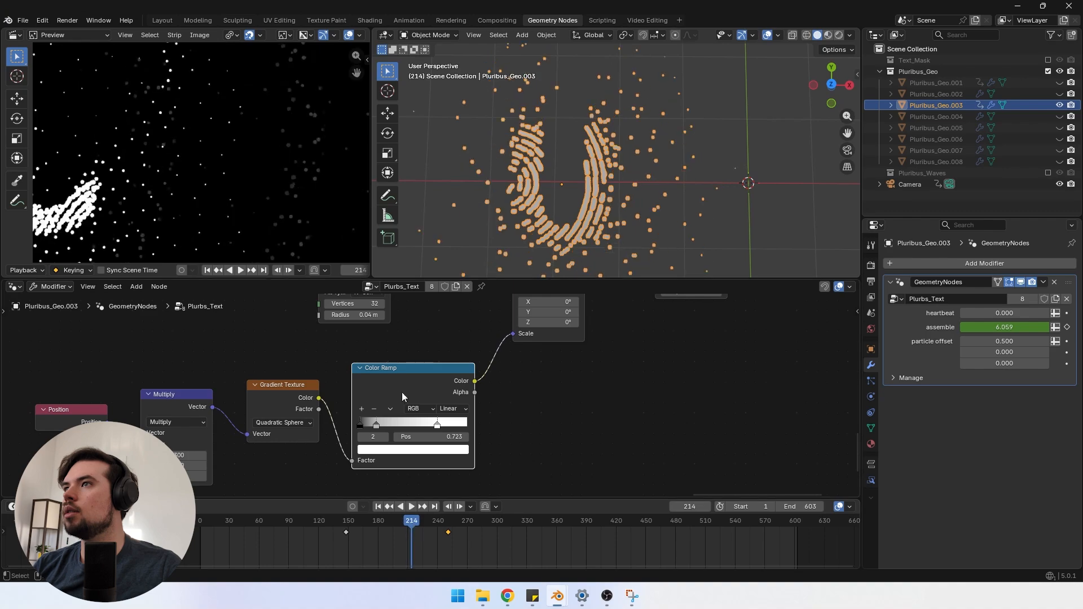
pyautogui.scroll(-2, 485, 181)
pyautogui.press('KP_0')
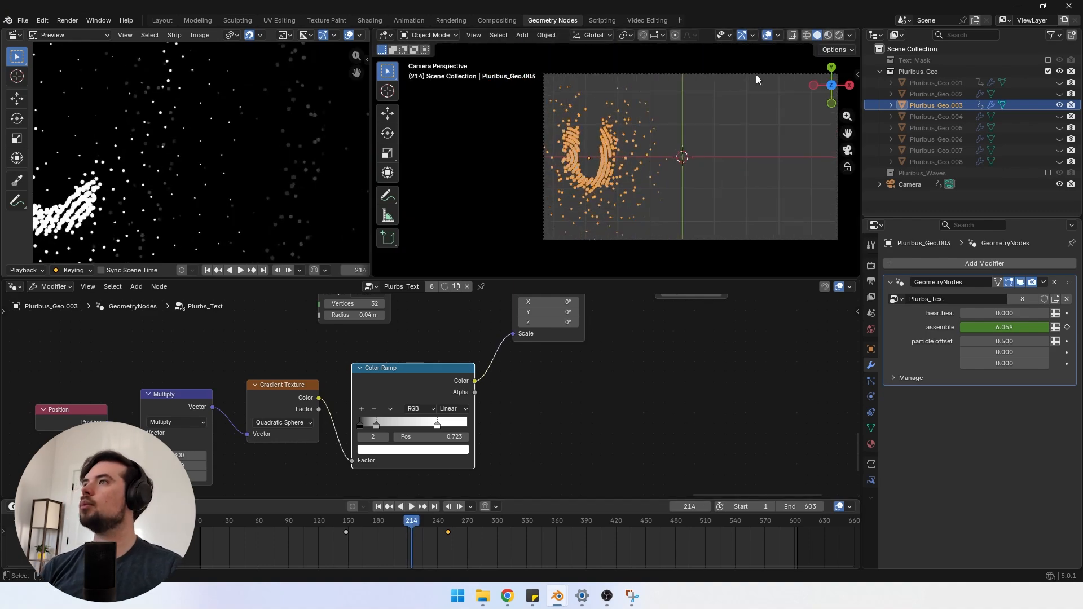
pyautogui.click(771, 35)
pyautogui.click(837, 37)
# Step: Add a Color Ramp stop at position 0.480 and give it the same light grey as the stop at 0.159
pyautogui.click(374, 424)
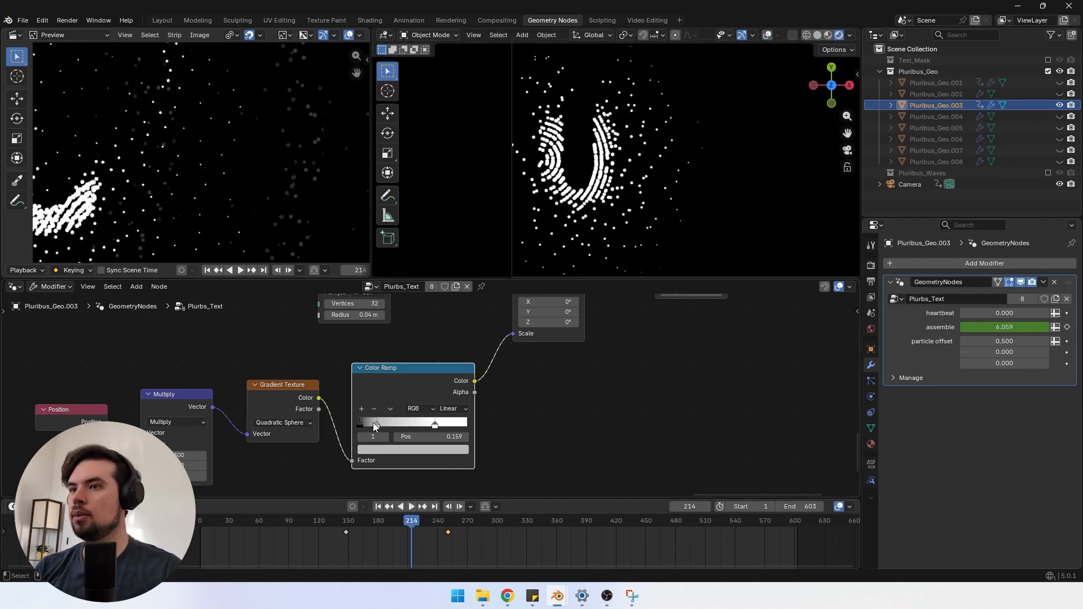
pyautogui.click(361, 410)
pyautogui.moveTo(369, 422); pyautogui.dragTo(414, 426)
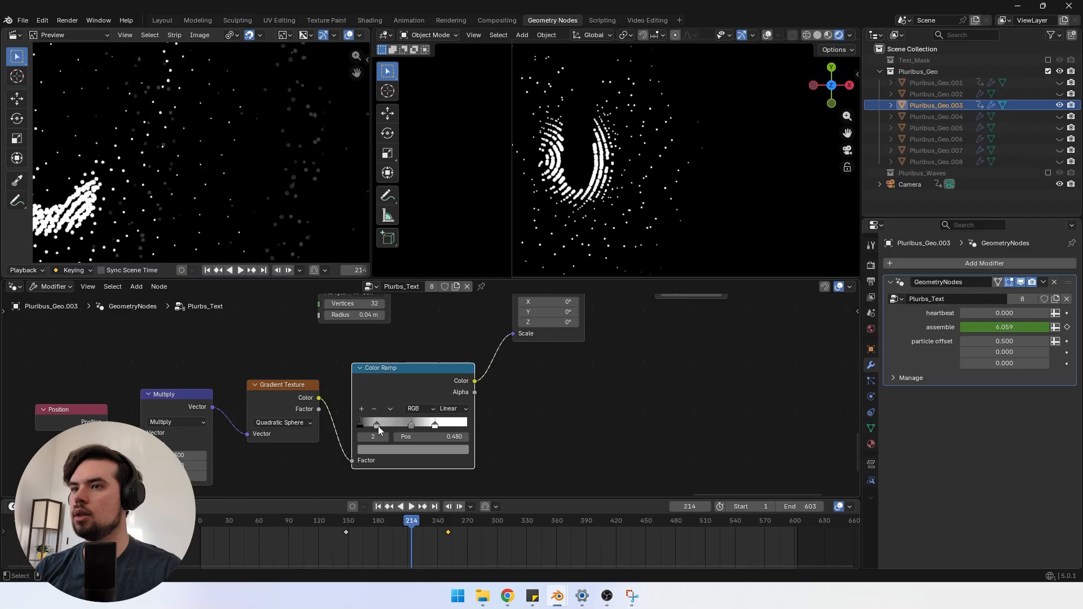
pyautogui.click(378, 426)
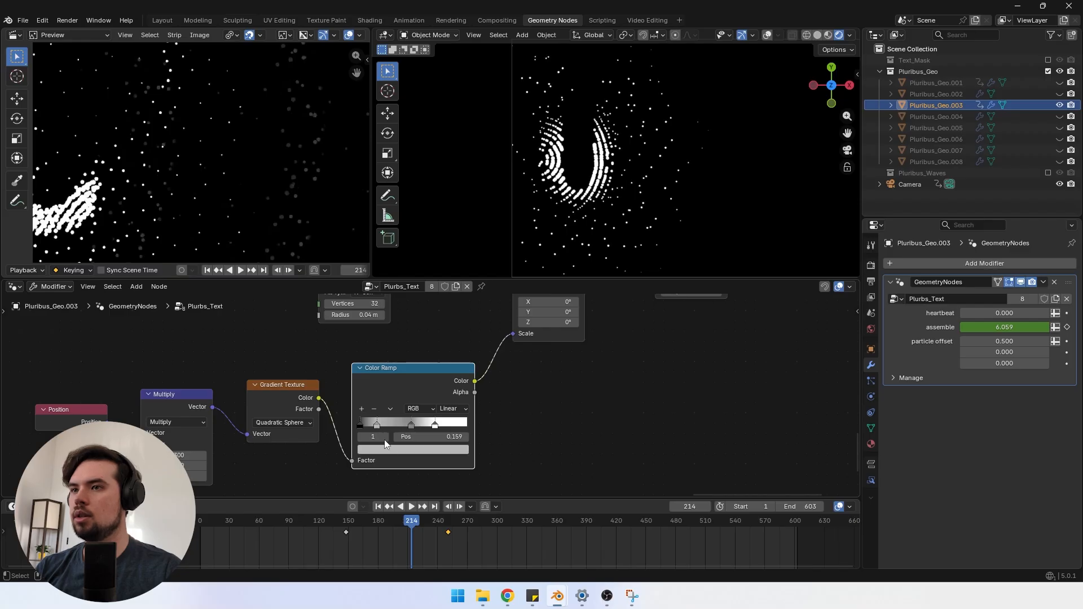
pyautogui.click(411, 424)
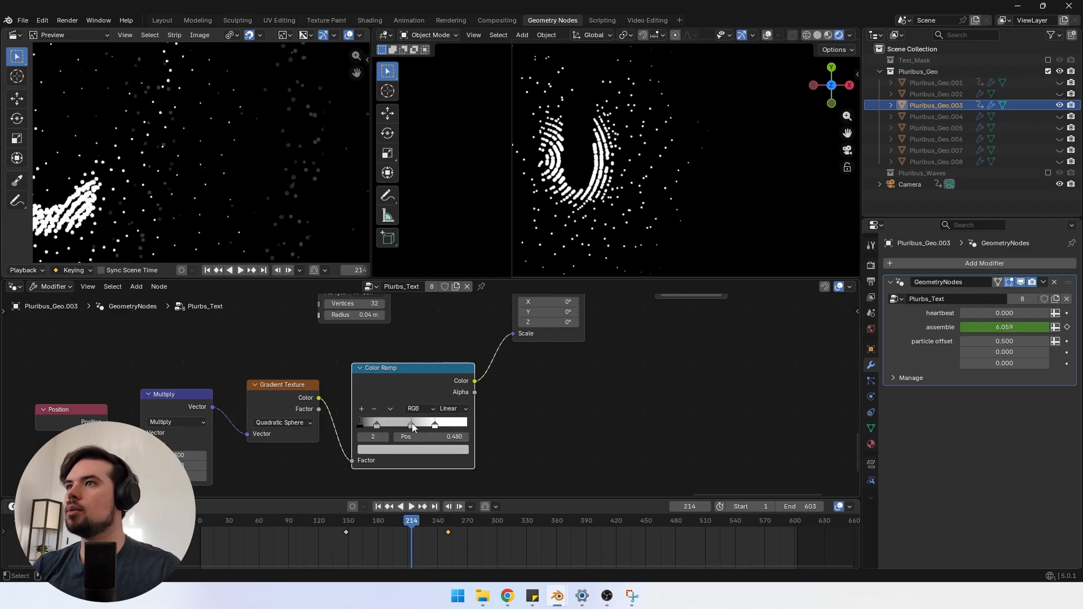
# Step: Move the added grey Color Ramp stop to position 0.366, checking the particle sizes at other frames
pyautogui.moveTo(413, 524); pyautogui.dragTo(435, 525)
pyautogui.scroll(3, 416, 434)
pyautogui.moveTo(411, 433); pyautogui.dragTo(442, 434)
pyautogui.moveTo(413, 434); pyautogui.dragTo(389, 435)
pyautogui.moveTo(436, 530); pyautogui.dragTo(401, 529)
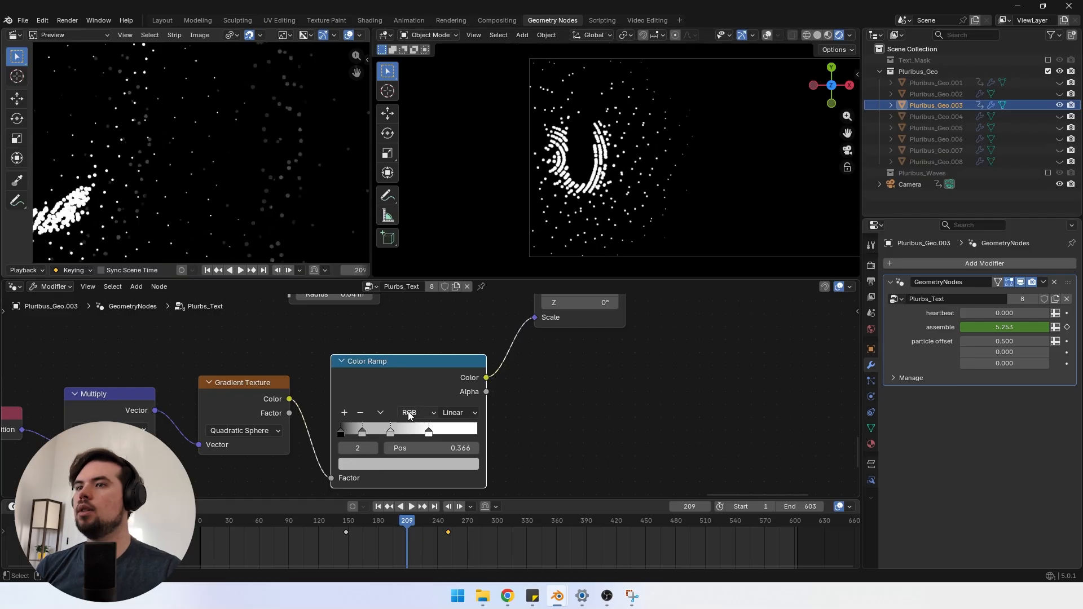
# Step: Play and scrub the U's assembly up to frame 249 to check the particle scaling
pyautogui.scroll(-1, 417, 404)
pyautogui.press('space')
pyautogui.press('space')
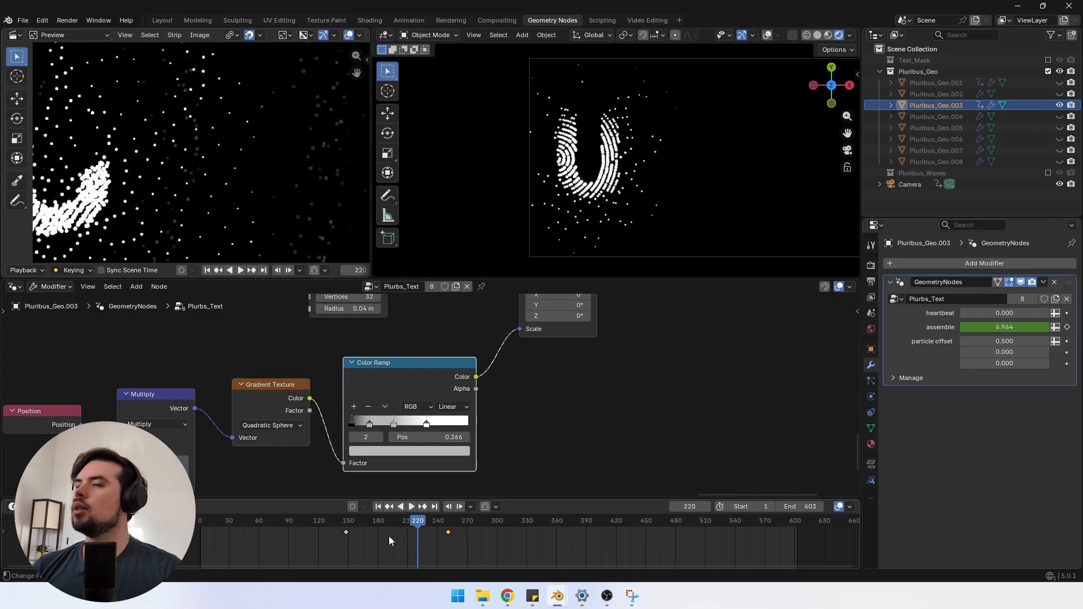
pyautogui.click(399, 451)
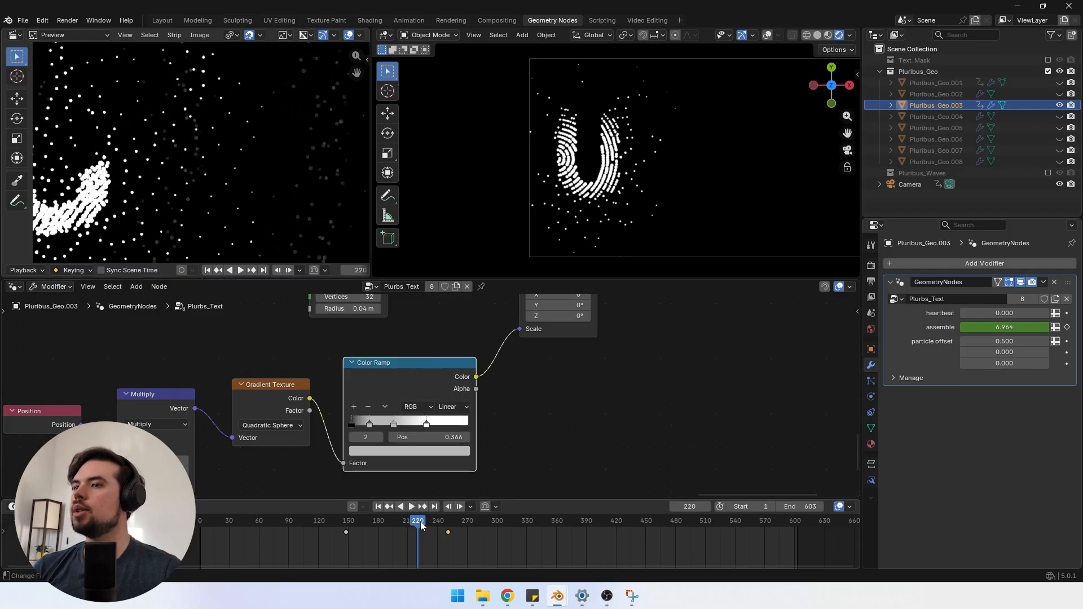
pyautogui.moveTo(420, 526); pyautogui.dragTo(446, 528)
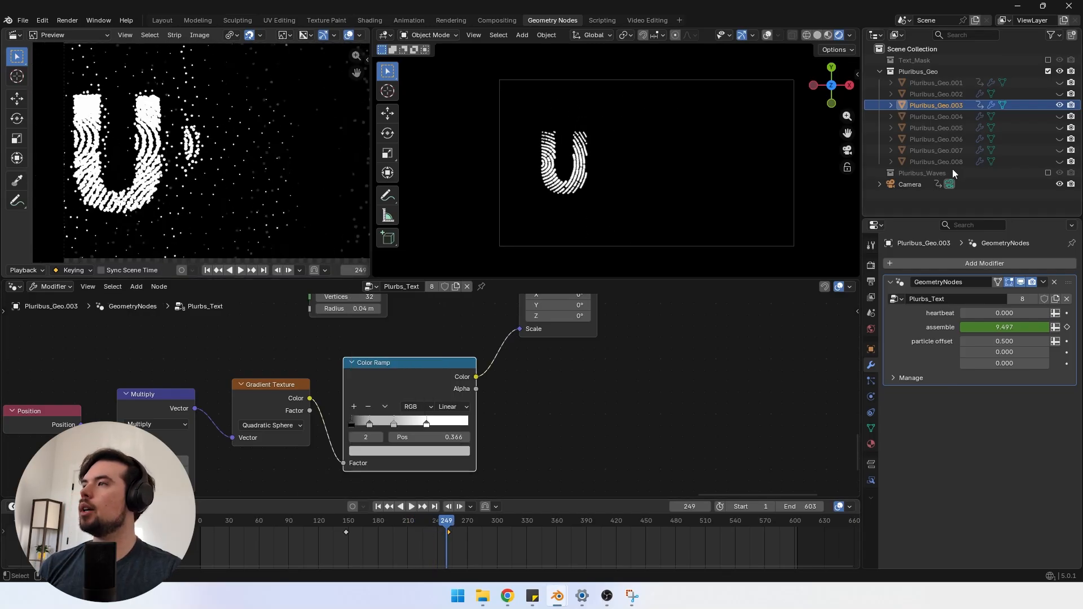
# Step: Unhide Pluribus_Geo.001 and Pluribus_Geo.002 and scrub back through the assembly of the three letters
pyautogui.click(1060, 83)
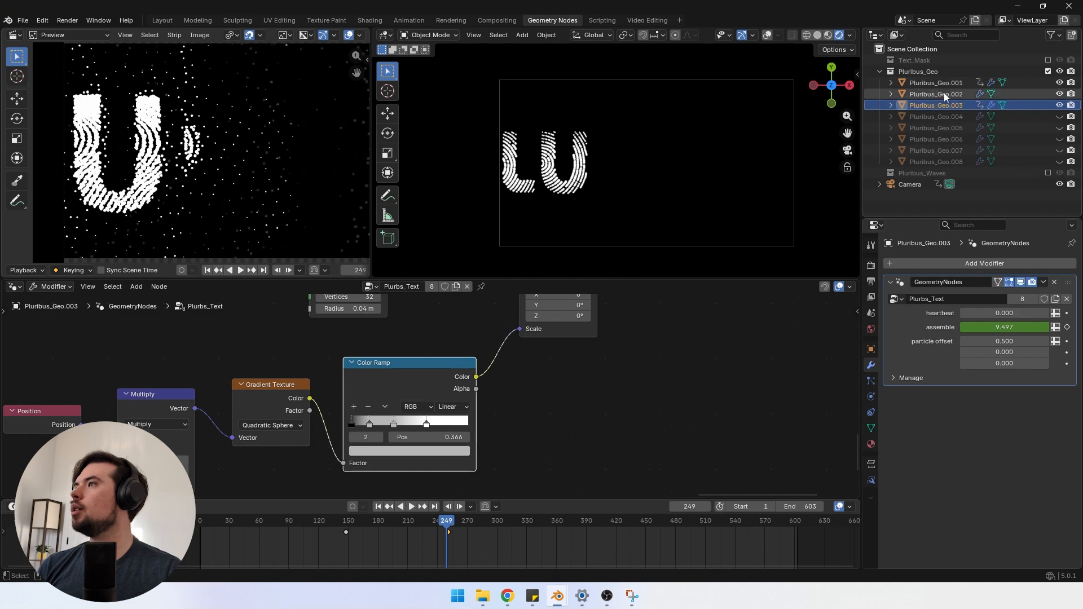
pyautogui.moveTo(437, 530)
pyautogui.mouseDown()
pyautogui.moveTo(401, 526)
pyautogui.moveTo(420, 526)
pyautogui.mouseUp()
pyautogui.moveTo(544, 164); pyautogui.dragTo(540, 136, button='middle')
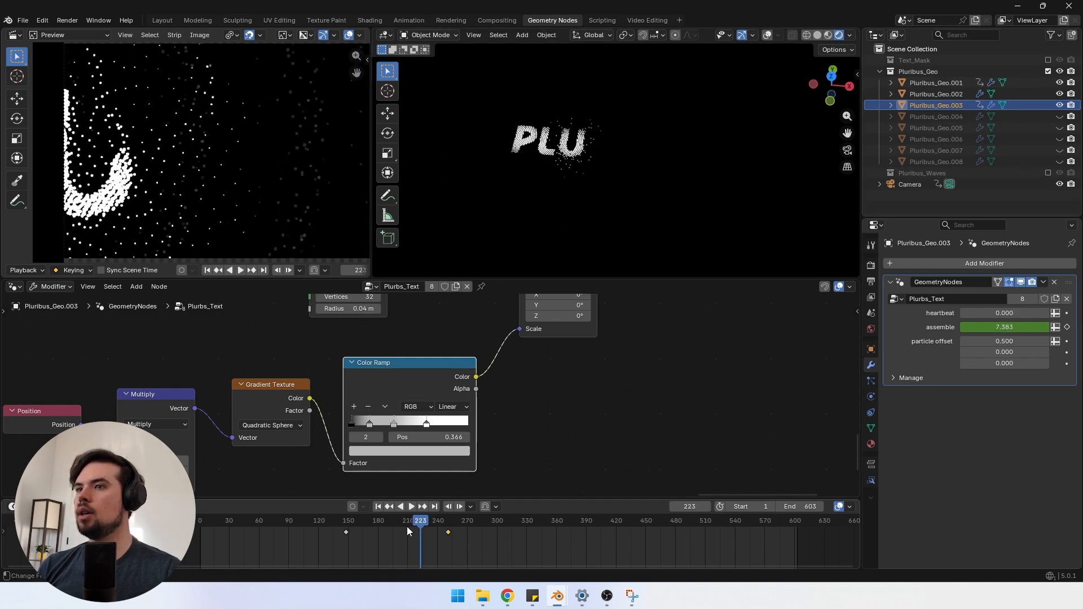
pyautogui.moveTo(407, 526); pyautogui.dragTo(399, 526)
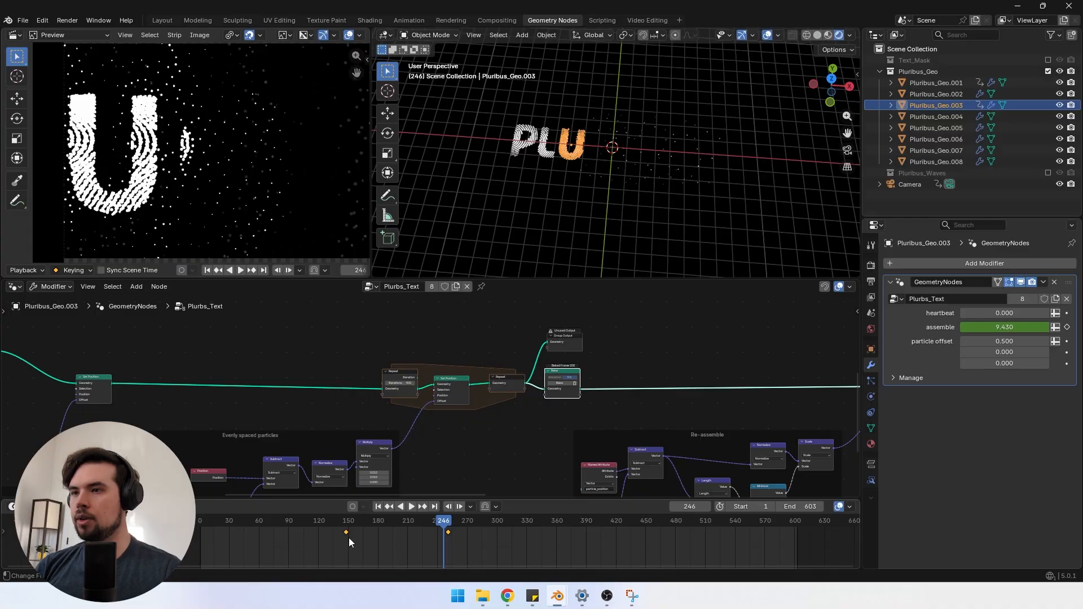
# Step: Animate the assemble value of Pluribus_Geo.004 with keyframes starting at frame 246, using -2.210 as the starting value
pyautogui.click(932, 116)
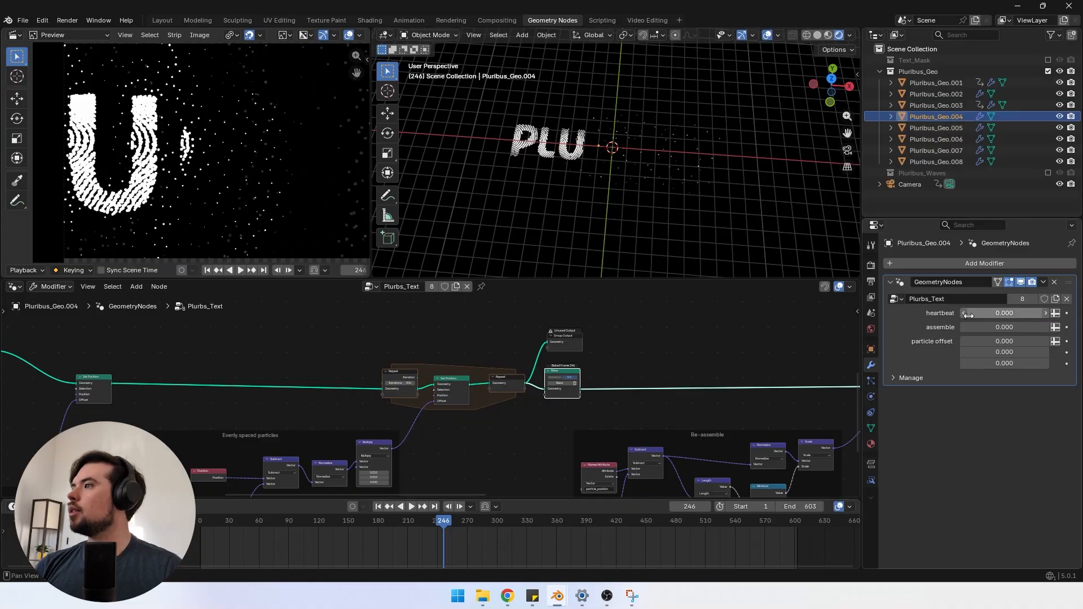
pyautogui.press('i')
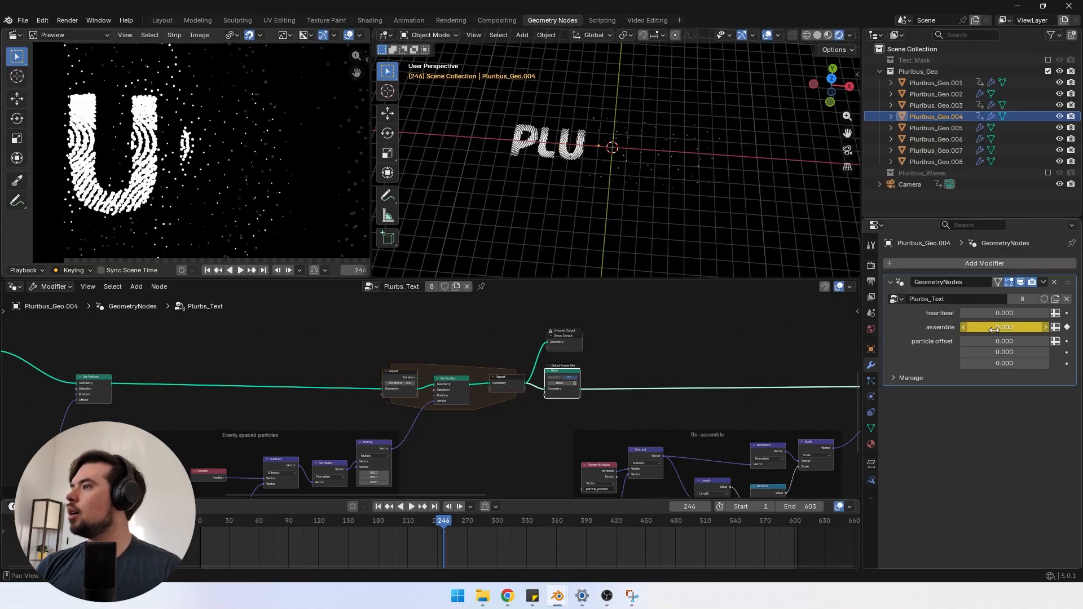
pyautogui.scroll(1, 446, 550)
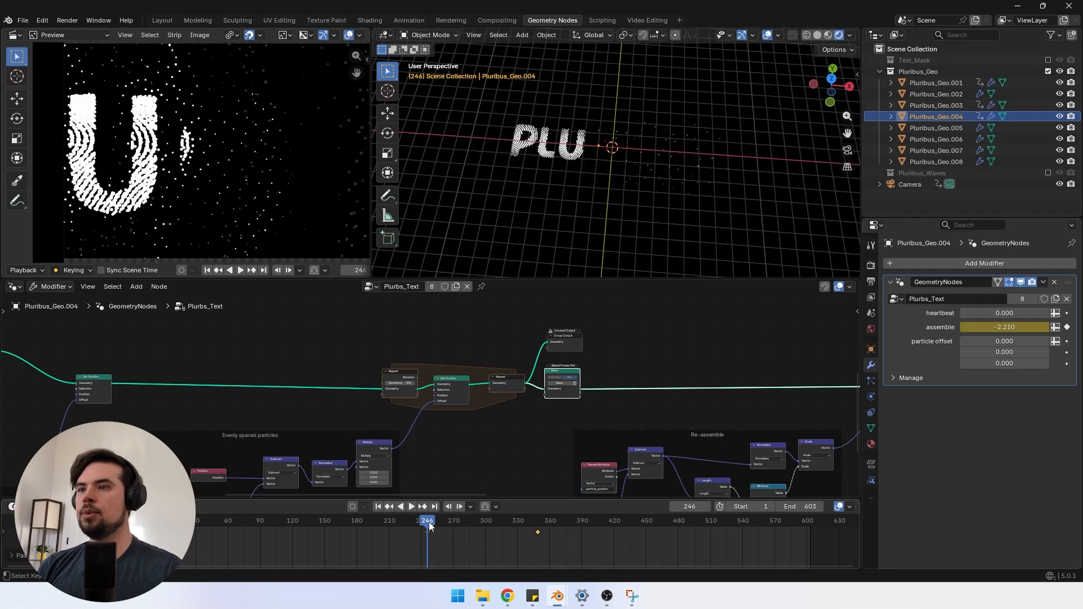
# Step: Play the R's assembly in camera view and compare its timing with the reference video
pyautogui.moveTo(428, 522); pyautogui.dragTo(449, 522)
pyautogui.scroll(-2, 237, 160)
pyautogui.scroll(-2, 609, 194)
pyautogui.moveTo(610, 195); pyautogui.dragTo(471, 181, button='middle')
pyautogui.scroll(-5, 176, 157)
pyautogui.keyDown('shift'); pyautogui.moveTo(230, 176); pyautogui.dragTo(167, 177, button='middle'); pyautogui.keyUp('shift')
pyautogui.moveTo(549, 209); pyautogui.dragTo(550, 208, button='middle')
pyautogui.scroll(3, 106, 170)
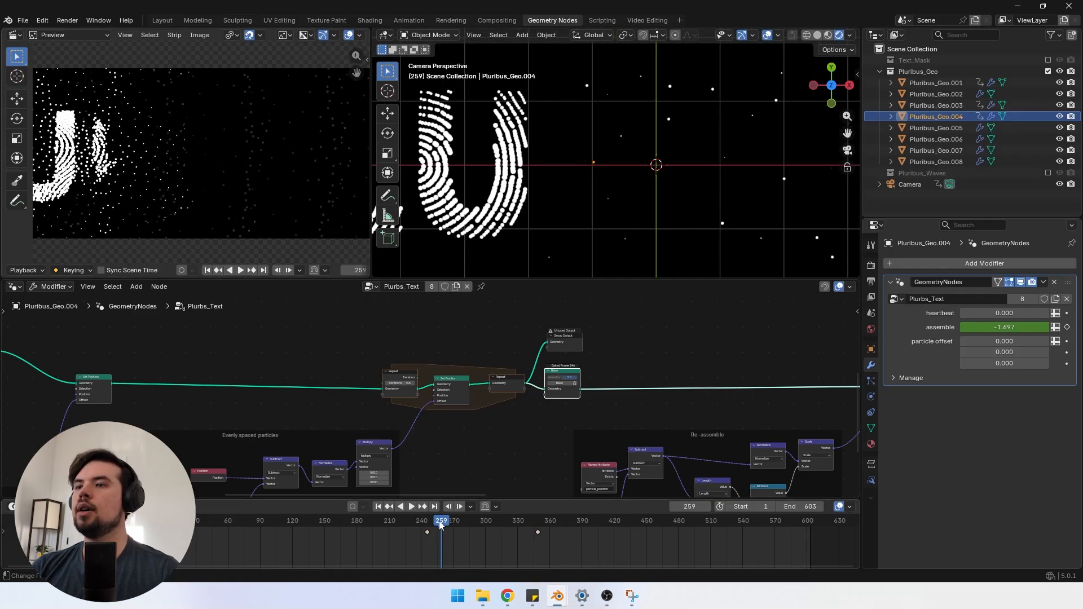
pyautogui.press('space')
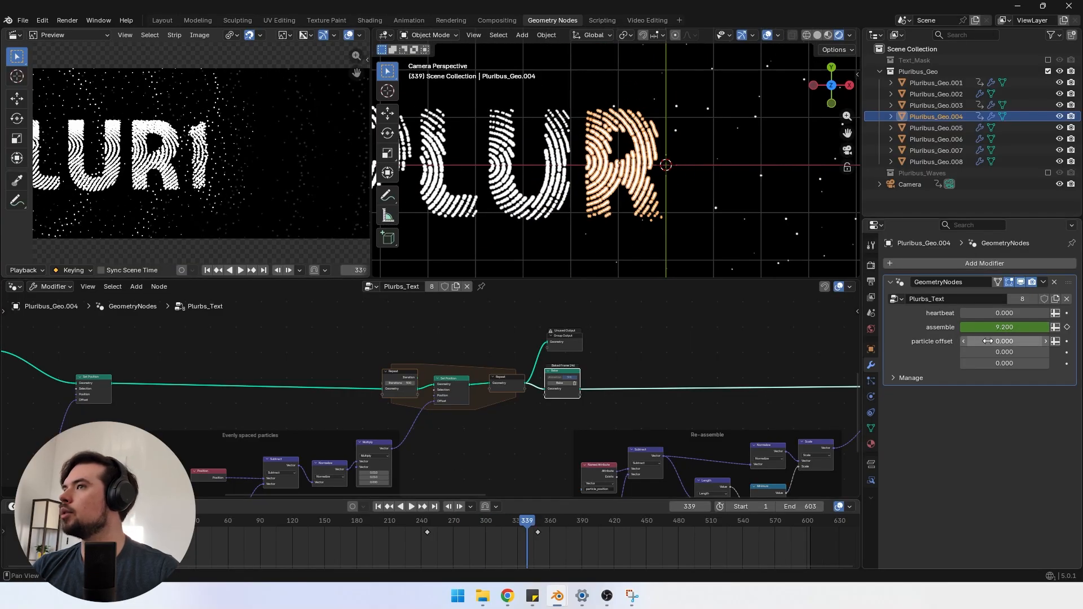
# Step: Try a particle offset of 0.5 on X for Pluribus_Geo.004 and rebake its Bake node
pyautogui.click(988, 341)
pyautogui.write('.')
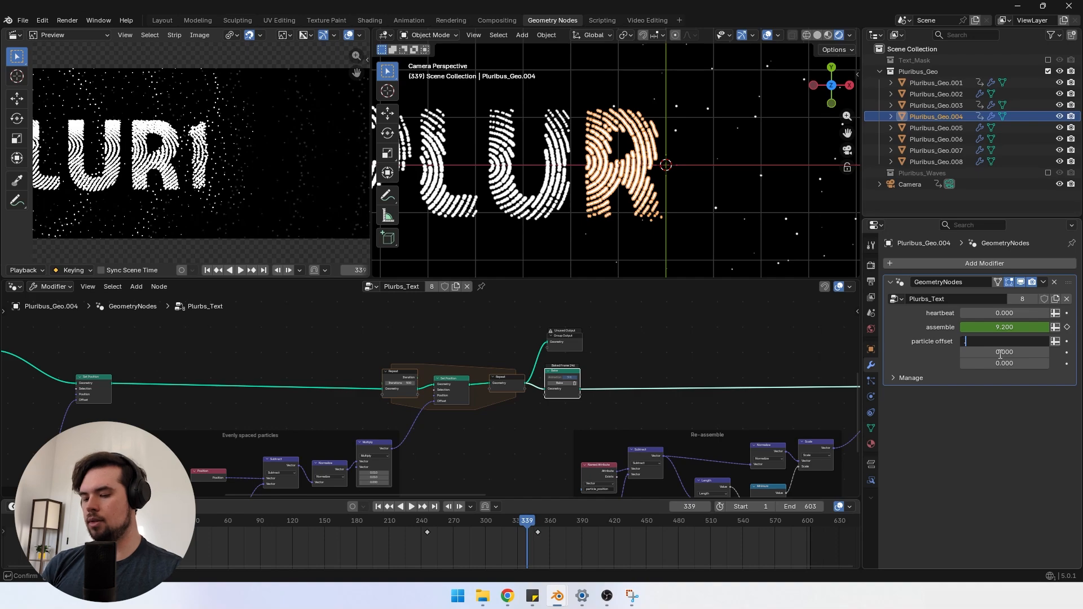
pyautogui.write('5')
pyautogui.press('Return')
pyautogui.scroll(-5, 418, 384)
pyautogui.moveTo(333, 385); pyautogui.dragTo(384, 395, button='middle')
pyautogui.scroll(3, 536, 405)
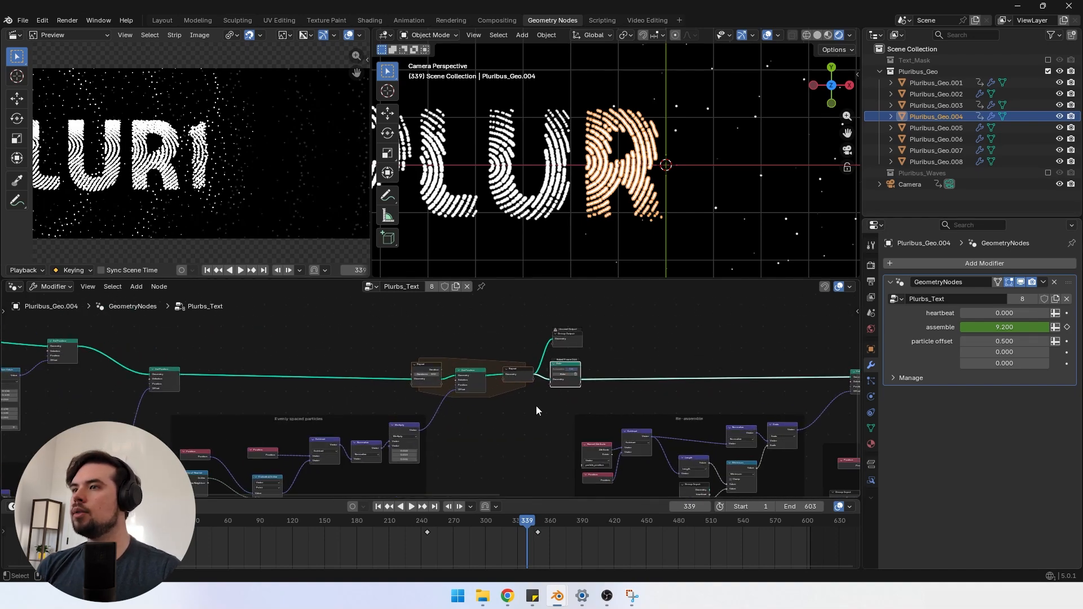
pyautogui.scroll(3, 536, 405)
pyautogui.click(601, 370)
# Step: Set Pluribus_Geo.004's particle offset X to 0.65 and rebake its Bake node at frame 293
pyautogui.moveTo(528, 523); pyautogui.dragTo(479, 527)
pyautogui.click(993, 343)
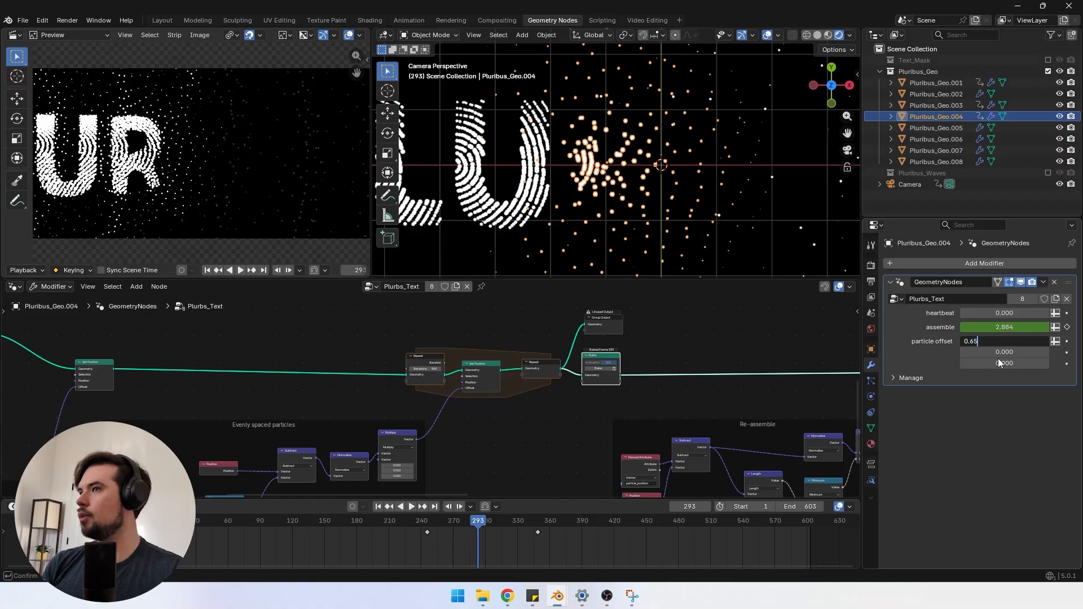
pyautogui.press('Return')
pyautogui.click(604, 367)
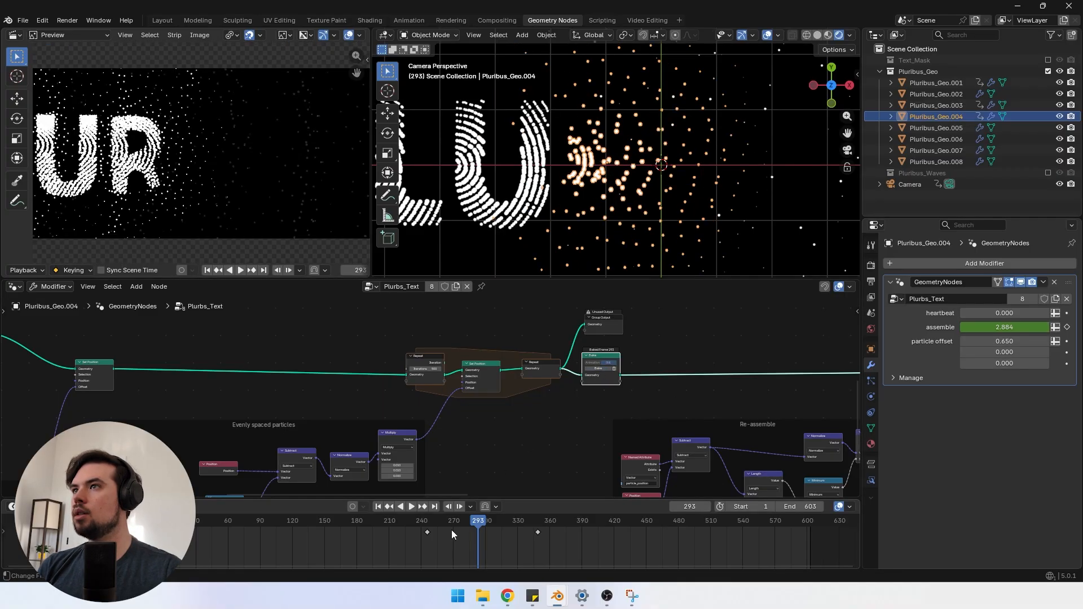
# Step: Play the R's assembly with its new particle offset and compare it with the reference video
pyautogui.press('space')
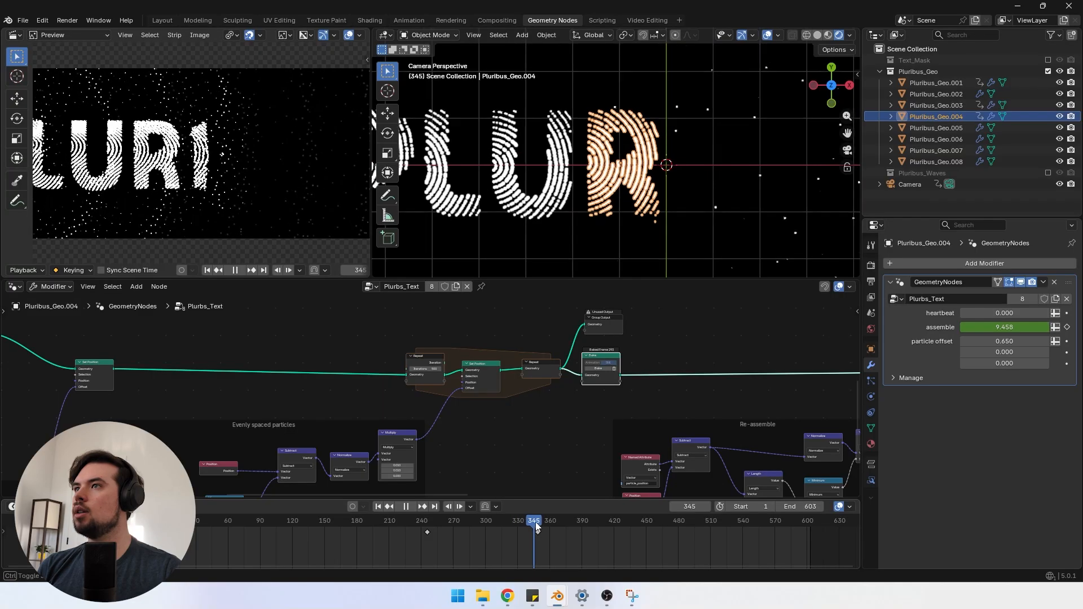
pyautogui.press('space')
pyautogui.moveTo(460, 532); pyautogui.dragTo(421, 535)
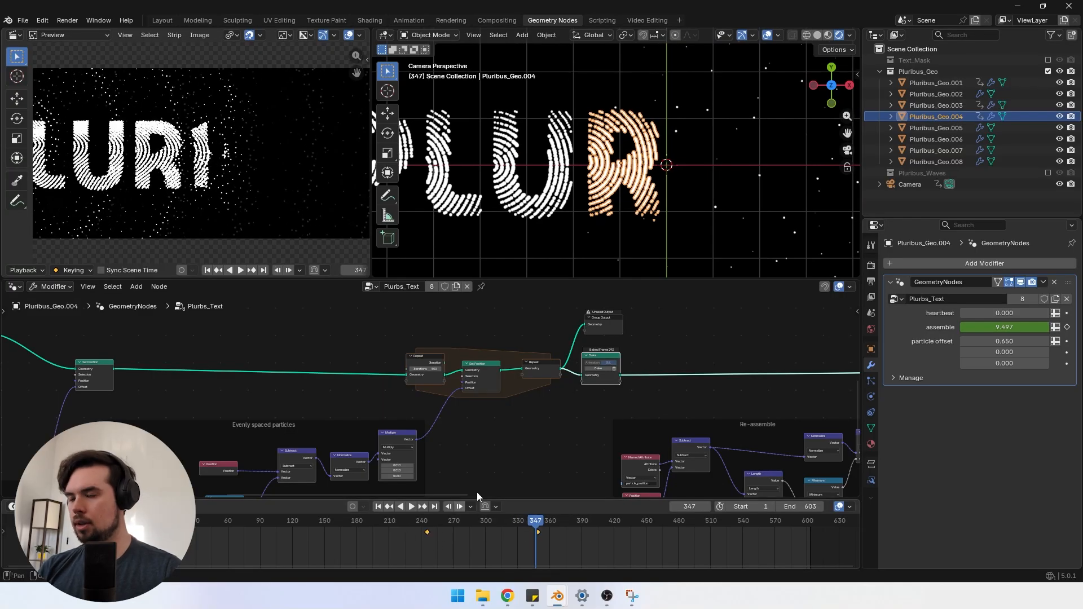
# Step: Keyframe the I's assemble value on Pluribus_Geo.005 with the copied keyframes and shift them to match the reference timing
pyautogui.click(936, 127)
pyautogui.moveTo(525, 553); pyautogui.dragTo(431, 539, button='middle')
pyautogui.press('i')
pyautogui.hotkey('ctrl', 'v')
pyautogui.moveTo(427, 522)
pyautogui.mouseDown()
pyautogui.moveTo(505, 529)
pyautogui.moveTo(348, 531)
pyautogui.moveTo(418, 529)
pyautogui.mouseUp()
pyautogui.moveTo(426, 533); pyautogui.dragTo(358, 539)
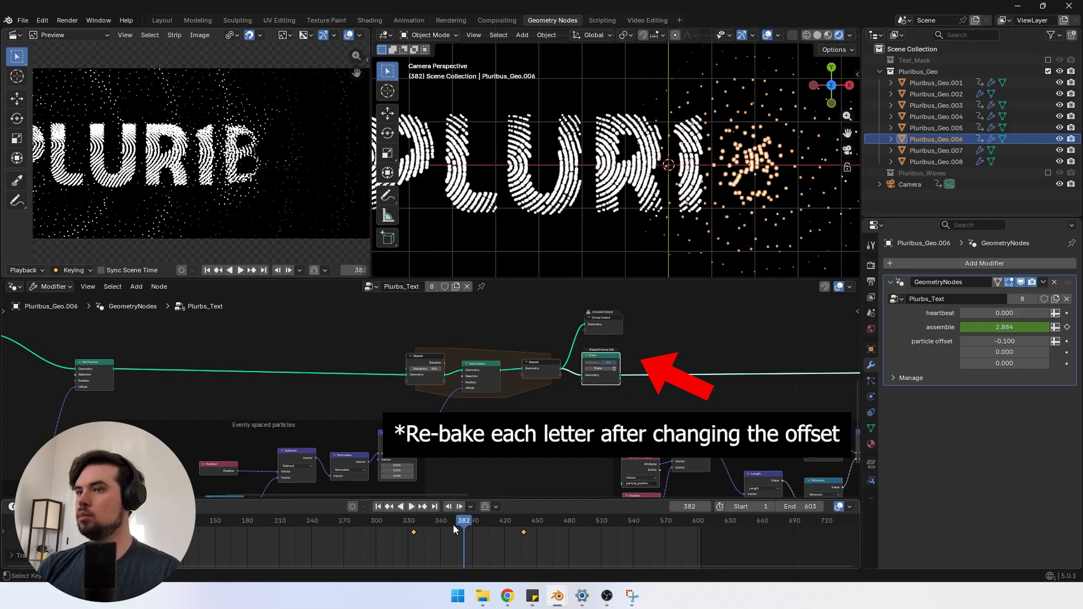
# Step: Play the B's assembly against the reference and set Pluribus_Geo.006's particle offset X to 0.65
pyautogui.moveTo(455, 529); pyautogui.dragTo(508, 529)
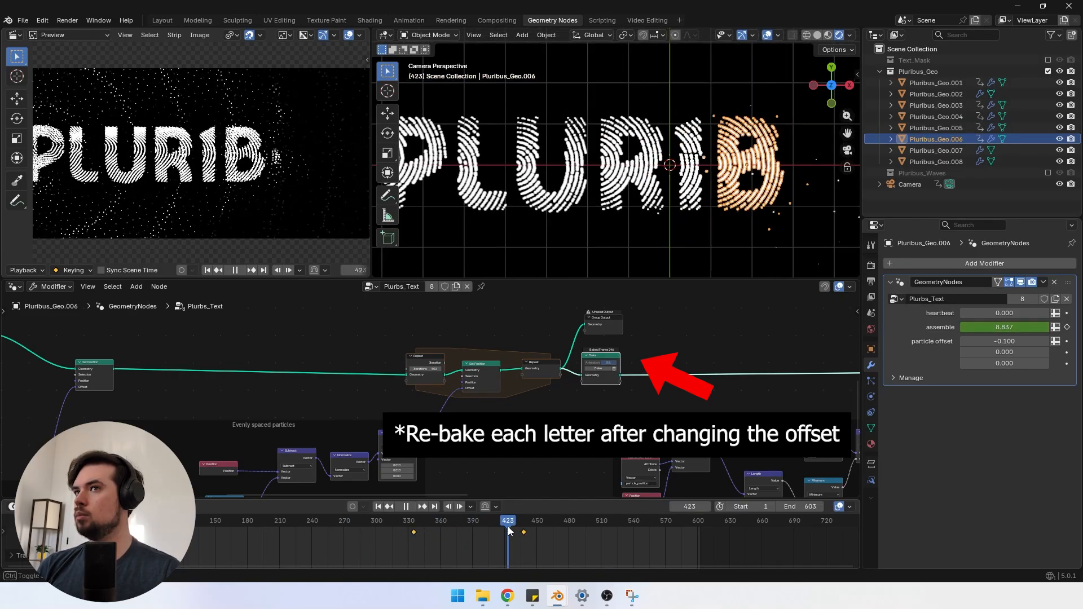
pyautogui.click(1004, 341)
pyautogui.write('.65')
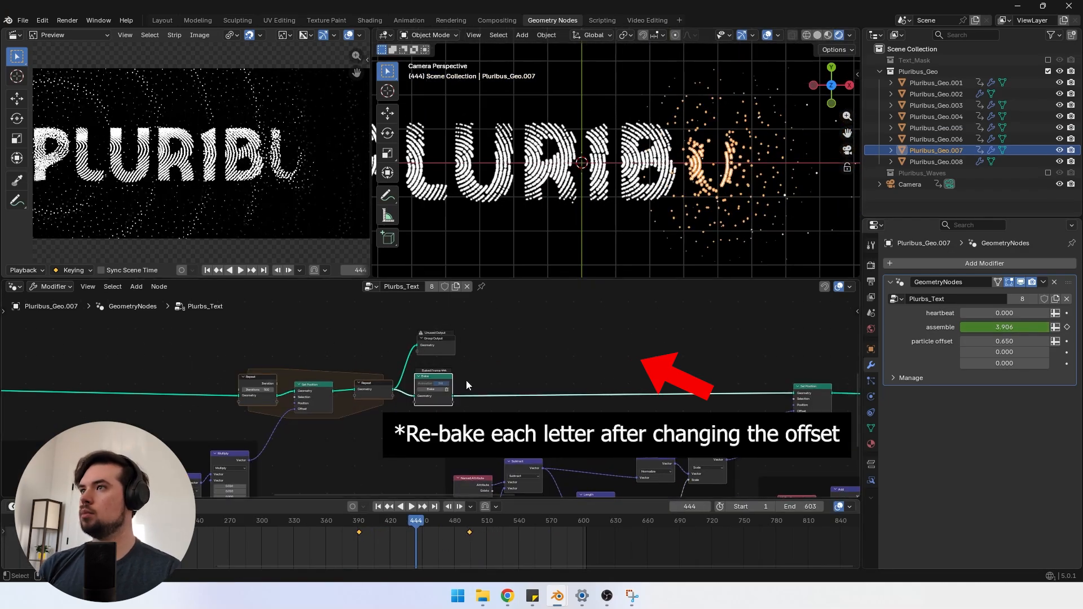
# Step: Time the S's assemble keyframes on Pluribus_Geo.008 to the reference and set its particle offset X to 0.65
pyautogui.moveTo(406, 534)
pyautogui.mouseDown()
pyautogui.moveTo(455, 533)
pyautogui.moveTo(404, 535)
pyautogui.mouseUp()
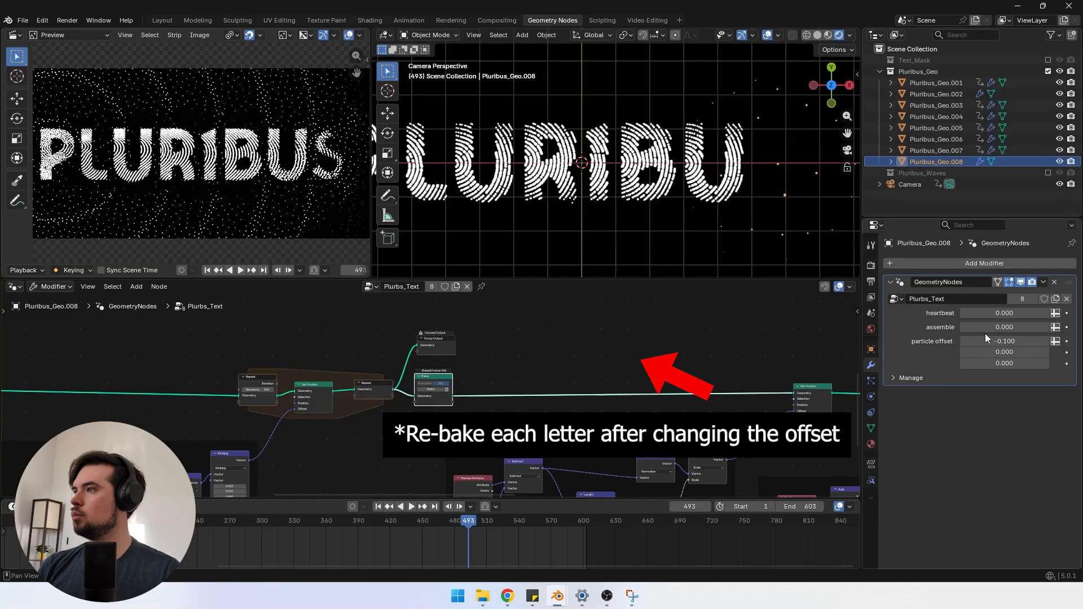
pyautogui.press('g')
pyautogui.moveTo(425, 547); pyautogui.dragTo(423, 547)
pyautogui.moveTo(475, 523)
pyautogui.mouseDown()
pyautogui.moveTo(520, 532)
pyautogui.moveTo(471, 532)
pyautogui.moveTo(515, 533)
pyautogui.moveTo(490, 533)
pyautogui.mouseUp()
pyautogui.click(981, 341)
pyautogui.write('.65')
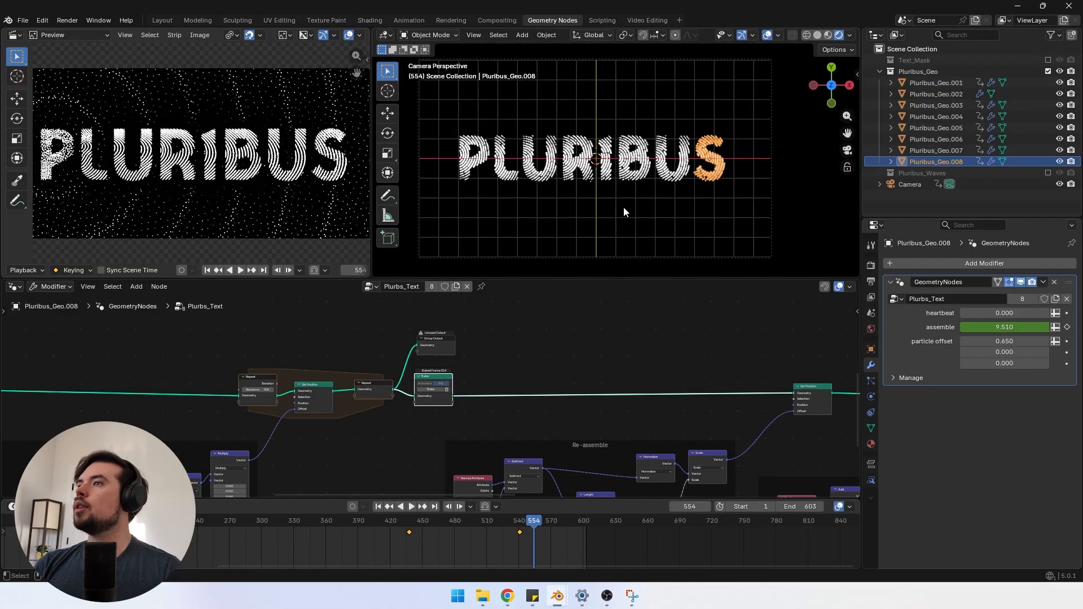
# Step: Enable the Pluribus_Waves collection and hide the overlays in the camera viewport
pyautogui.click(914, 173)
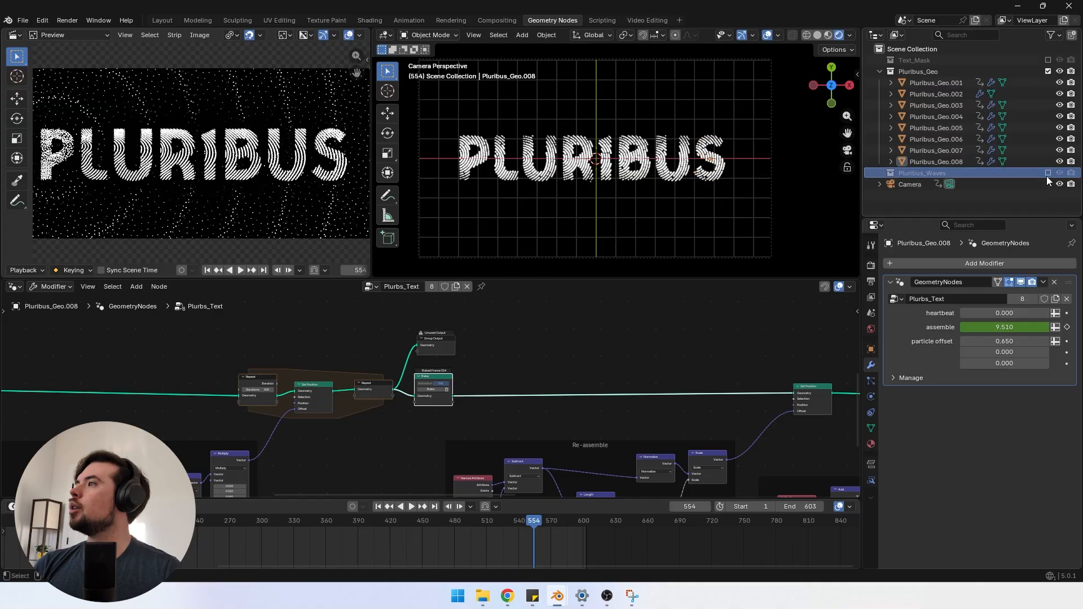
pyautogui.click(1048, 173)
pyautogui.click(767, 36)
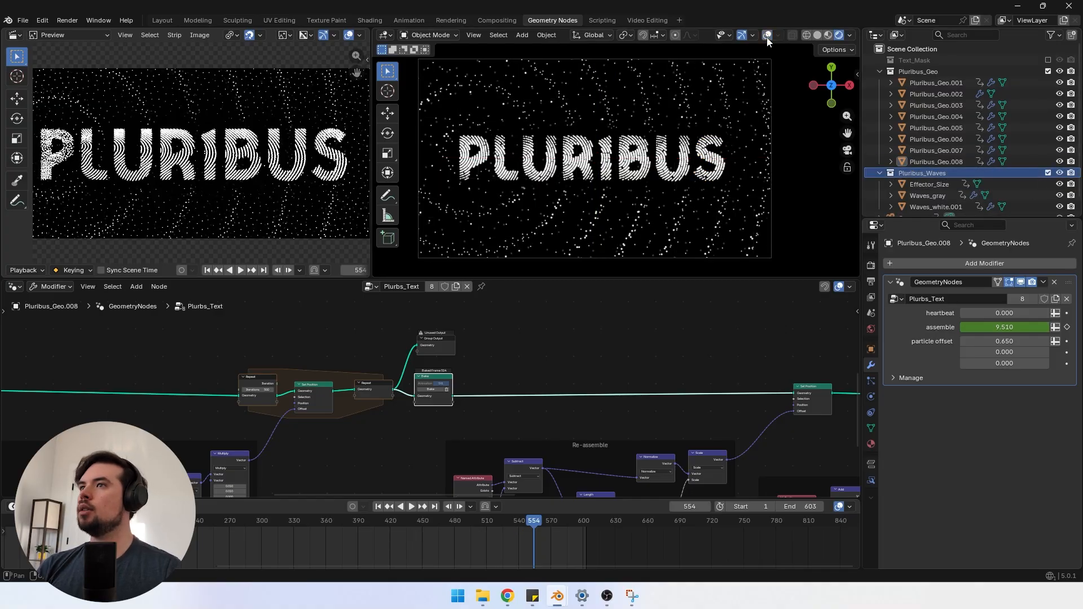
# Step: Scrub and play the whole title animation with the waves enabled and compare it with the reference video
pyautogui.scroll(-6, 412, 540)
pyautogui.moveTo(412, 540); pyautogui.dragTo(525, 556, button='middle')
pyautogui.scroll(-2, 526, 556)
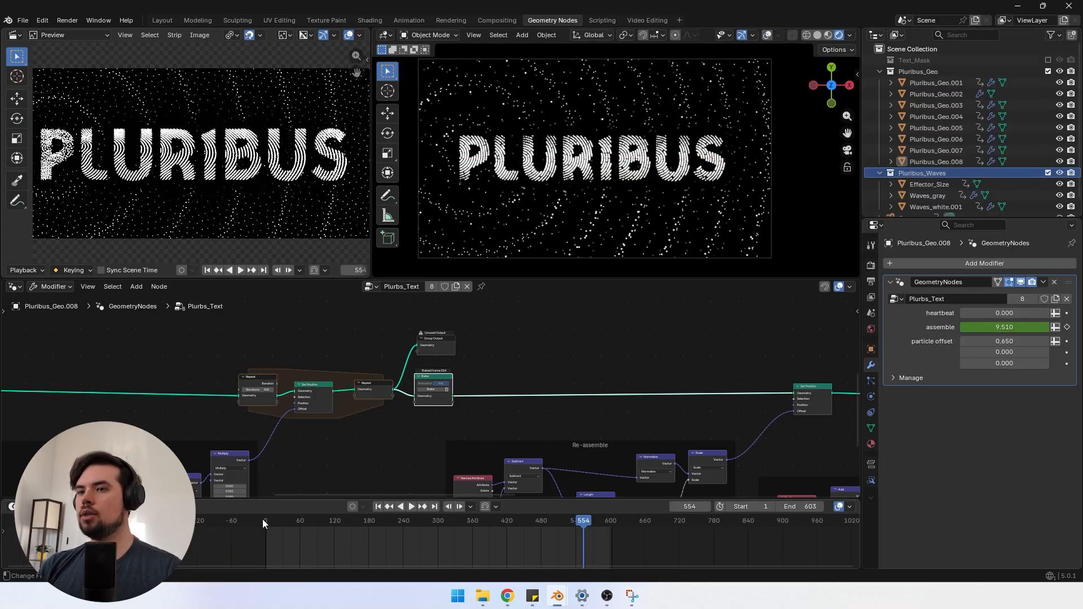
pyautogui.moveTo(262, 520); pyautogui.dragTo(534, 520)
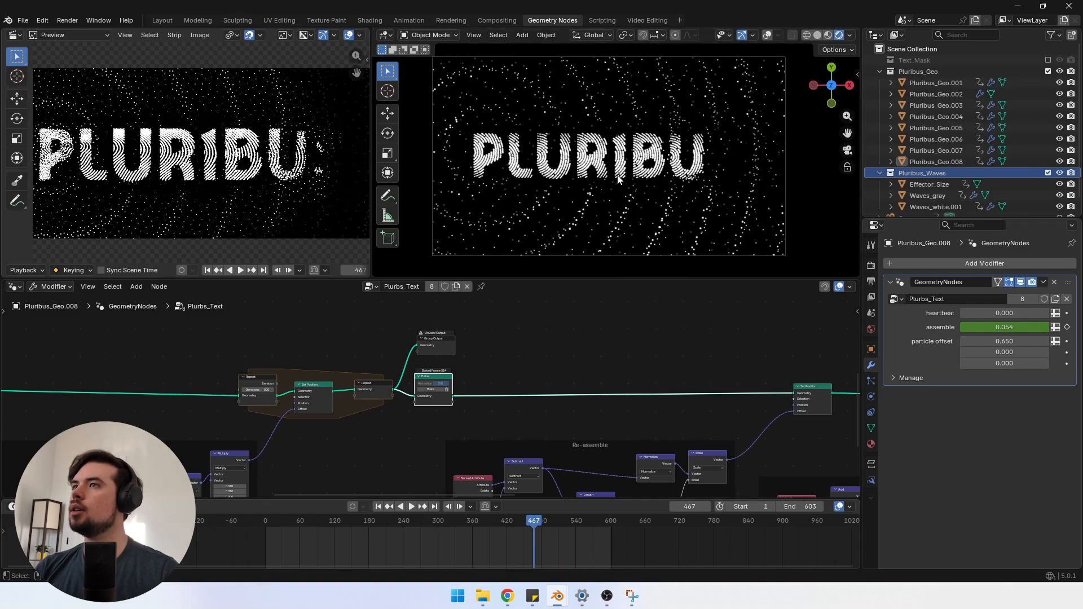
pyautogui.scroll(2, 610, 215)
pyautogui.moveTo(531, 522); pyautogui.dragTo(427, 521)
pyautogui.scroll(1, 640, 172)
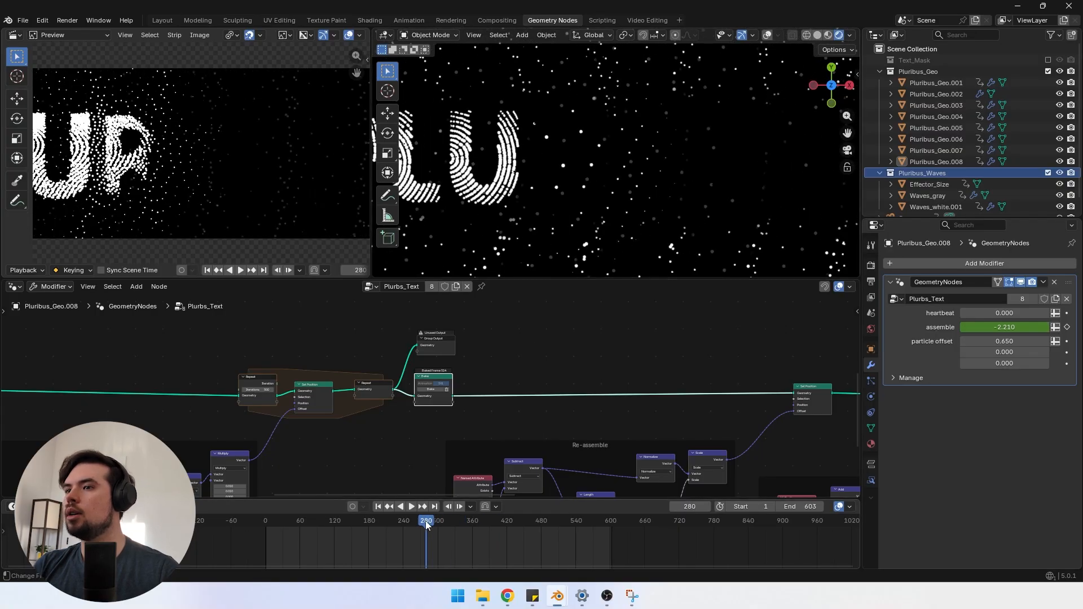
pyautogui.press('space')
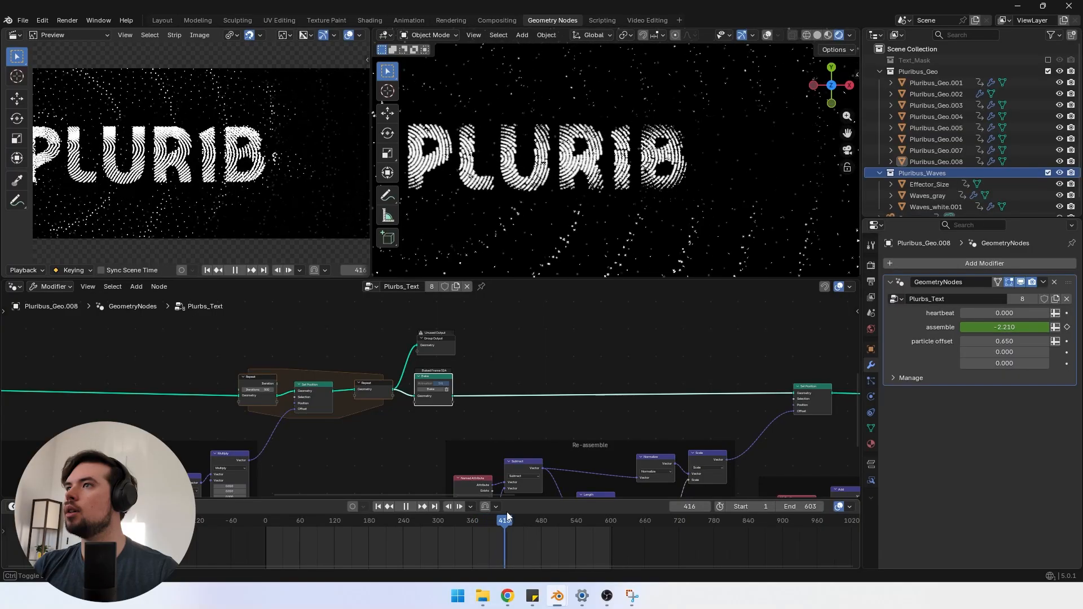
pyautogui.press('space')
pyautogui.moveTo(515, 522); pyautogui.dragTo(577, 520)
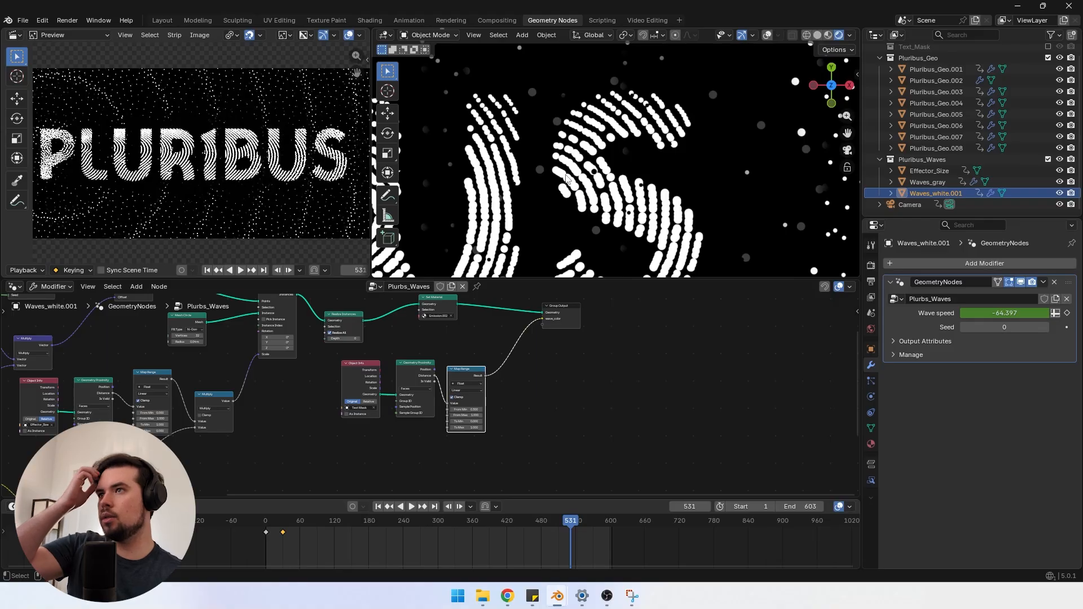
# Step: Raise all eight Pluribus_Geo letters about 0.04 m along global Z, using a second 3D viewport in place of the reference preview
pyautogui.click(870, 350)
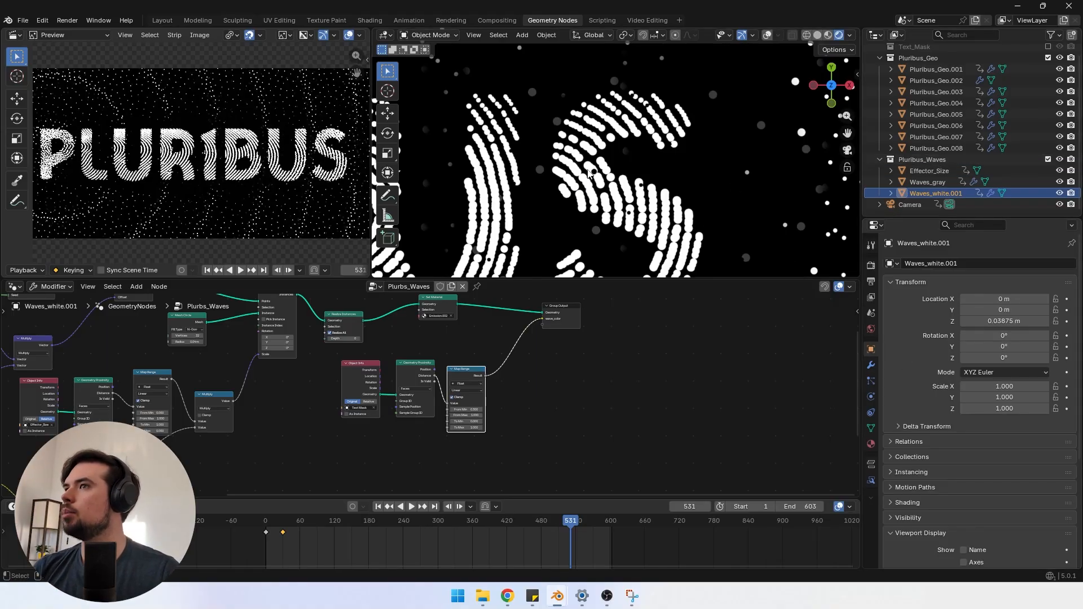
pyautogui.scroll(1, 590, 175)
pyautogui.click(949, 147)
pyautogui.keyDown('shift'); pyautogui.click(946, 70); pyautogui.keyUp('shift')
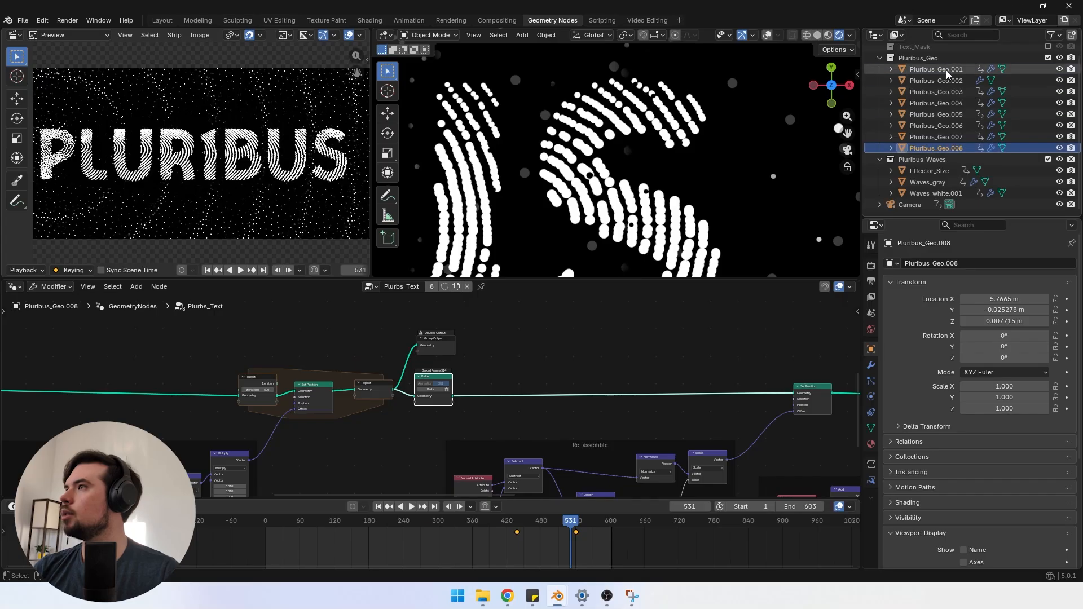
pyautogui.press('KP_Decimal')
pyautogui.click(13, 35)
pyautogui.click(26, 67)
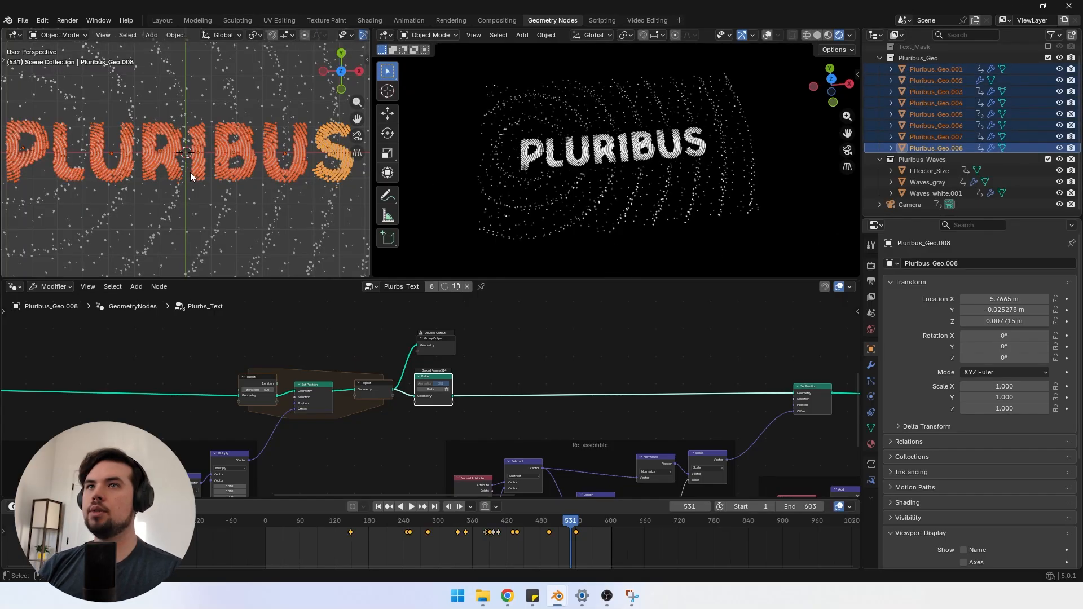
pyautogui.scroll(8, 550, 184)
pyautogui.moveTo(338, 135); pyautogui.dragTo(220, 187, button='middle')
pyautogui.press('g')
pyautogui.press('z')
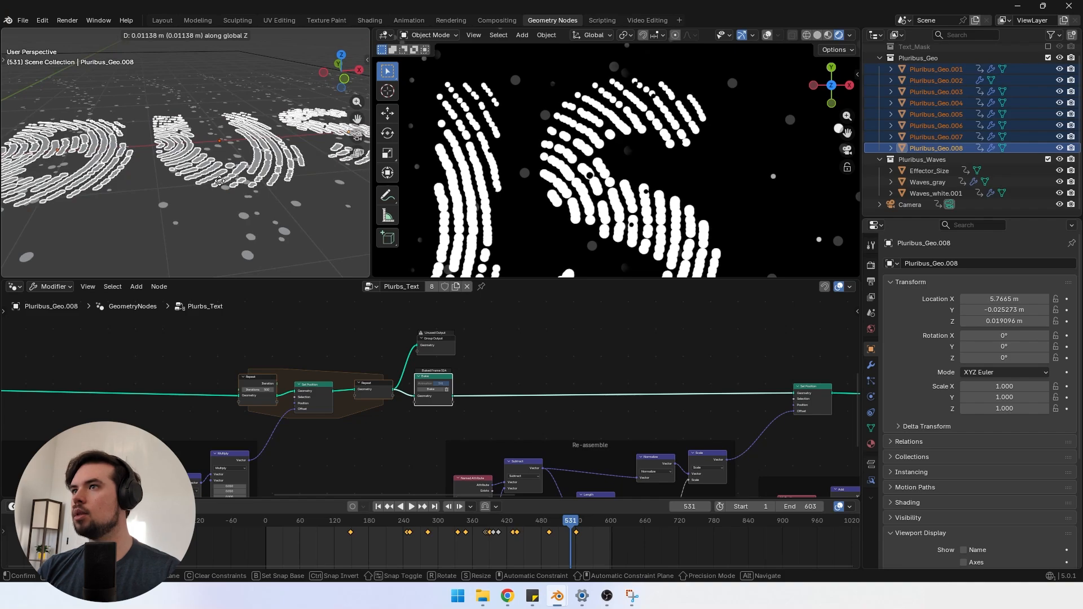
pyautogui.click(208, 156)
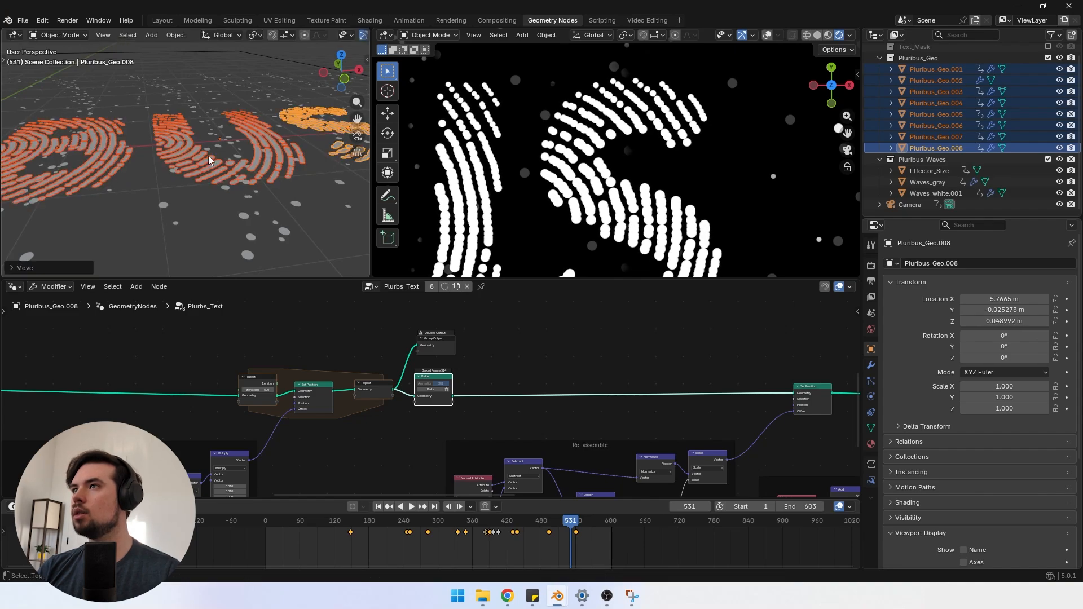
# Step: Inspect the raised letters against the wave particles in camera view, from frame 531 back to about frame 103
pyautogui.scroll(-5, 525, 168)
pyautogui.scroll(-3, 524, 167)
pyautogui.keyDown('shift'); pyautogui.moveTo(497, 178); pyautogui.dragTo(601, 171, button='middle'); pyautogui.keyUp('shift')
pyautogui.scroll(4, 601, 172)
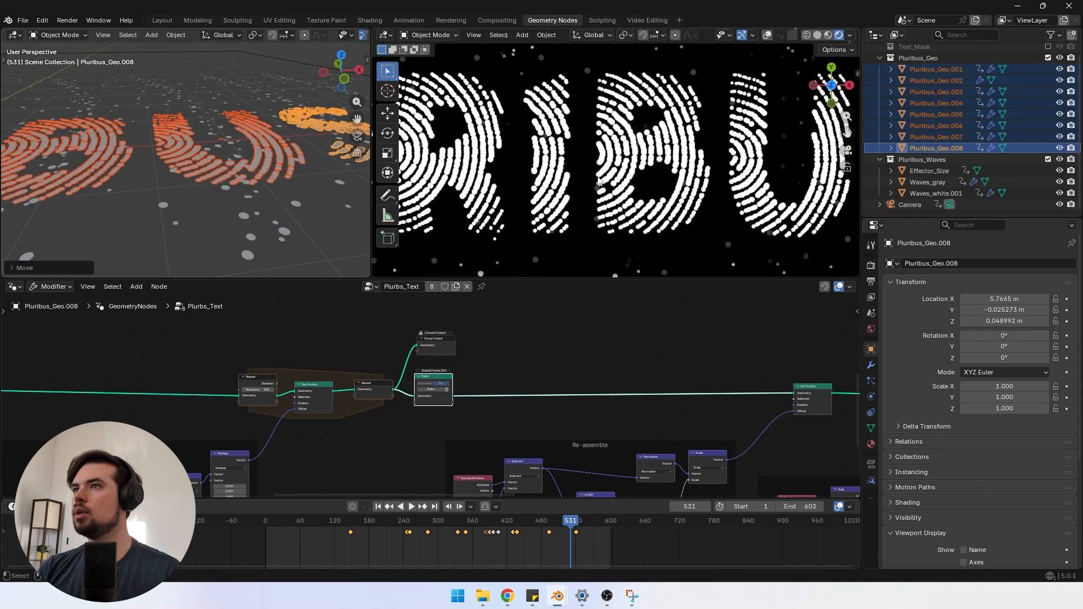
pyautogui.scroll(-2, 564, 186)
pyautogui.keyDown('shift'); pyautogui.moveTo(526, 199); pyautogui.dragTo(591, 208, button='middle'); pyautogui.keyUp('shift')
pyautogui.moveTo(571, 521); pyautogui.dragTo(324, 525)
pyautogui.scroll(-2, 512, 192)
pyautogui.keyDown('shift'); pyautogui.moveTo(514, 193); pyautogui.dragTo(574, 208, button='middle'); pyautogui.keyUp('shift')
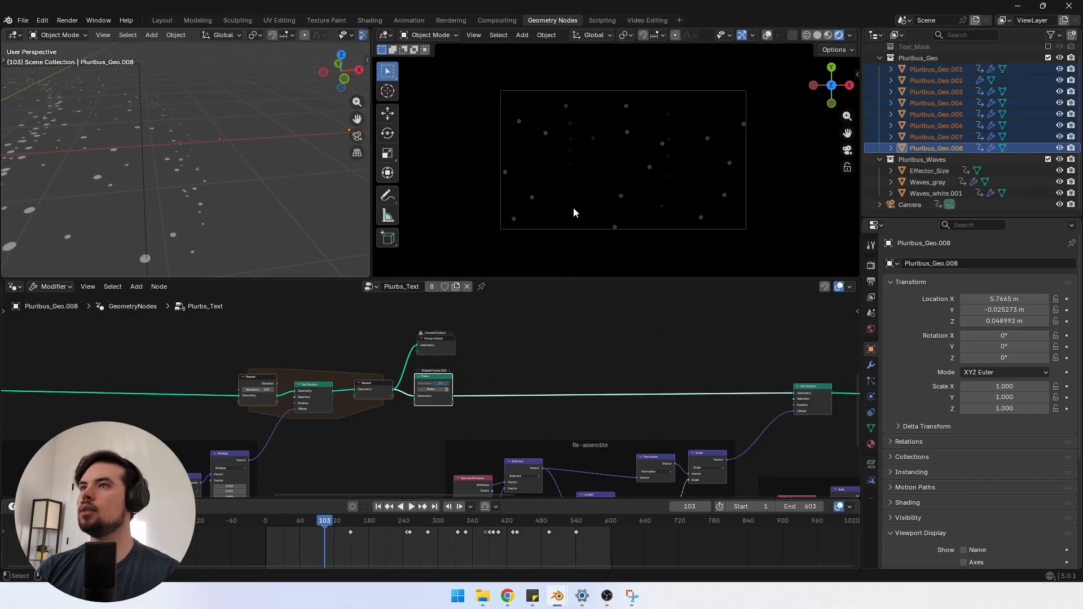
# Step: Restore the reference video preview and compare the early wave particles from about frame 81 to 100
pyautogui.click(9, 37)
pyautogui.click(41, 150)
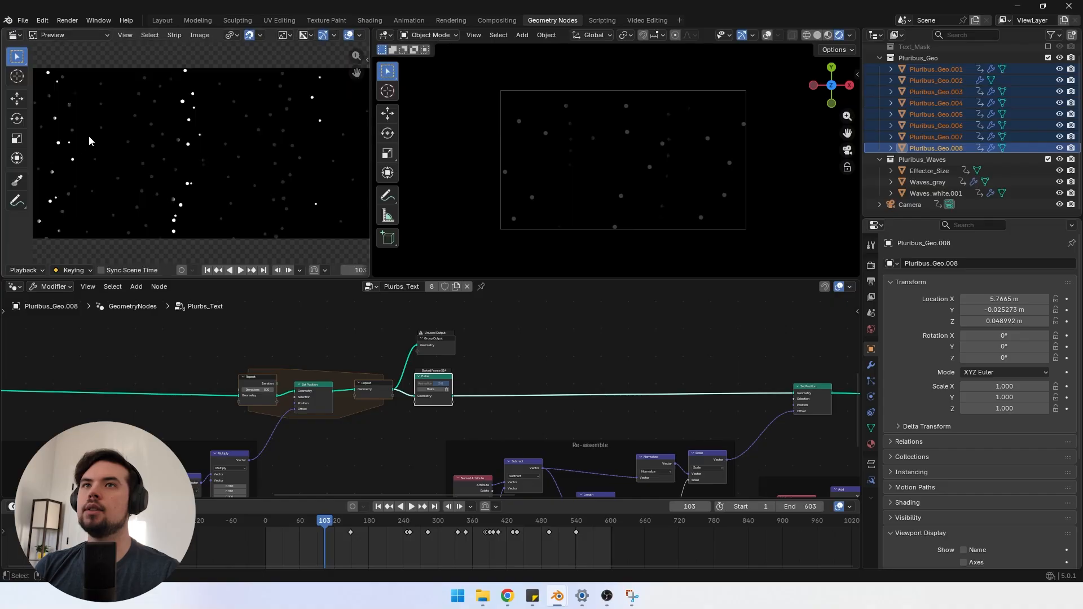
pyautogui.moveTo(327, 523); pyautogui.dragTo(312, 524)
pyautogui.press('space')
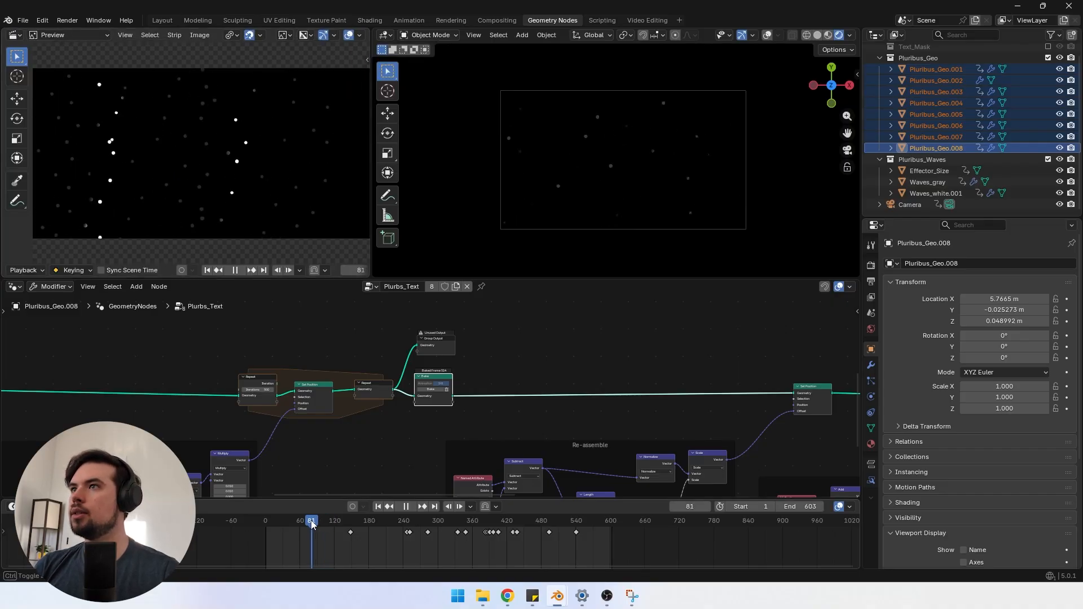
pyautogui.press('space')
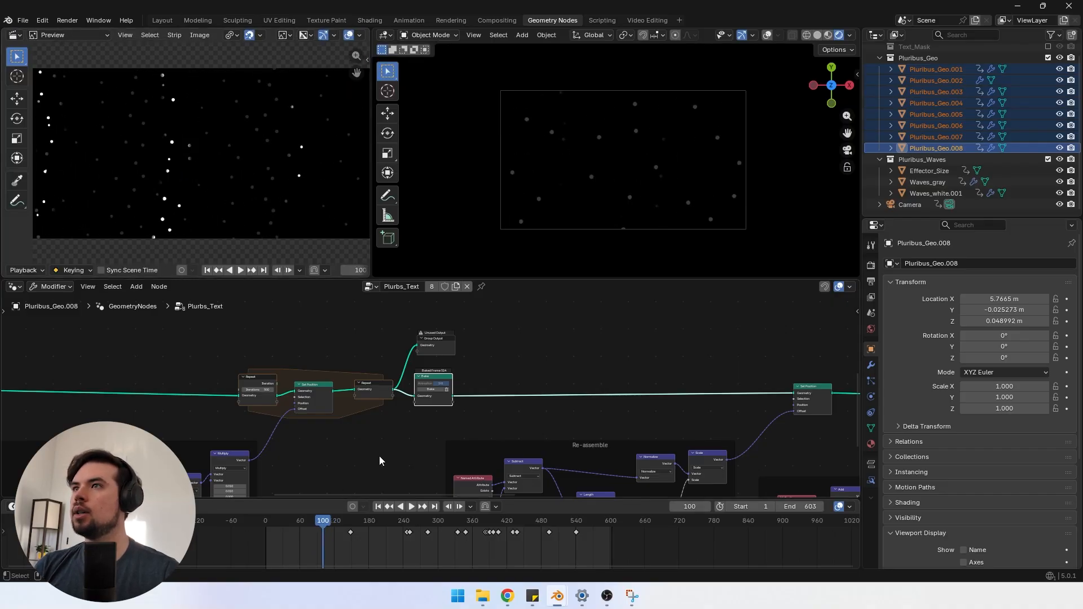
# Step: Add a Mix Color node from the Map Range result feeding wave_color in Waves_white.001's Plurbs_Waves node tree
pyautogui.scroll(-2, 567, 438)
pyautogui.click(929, 192)
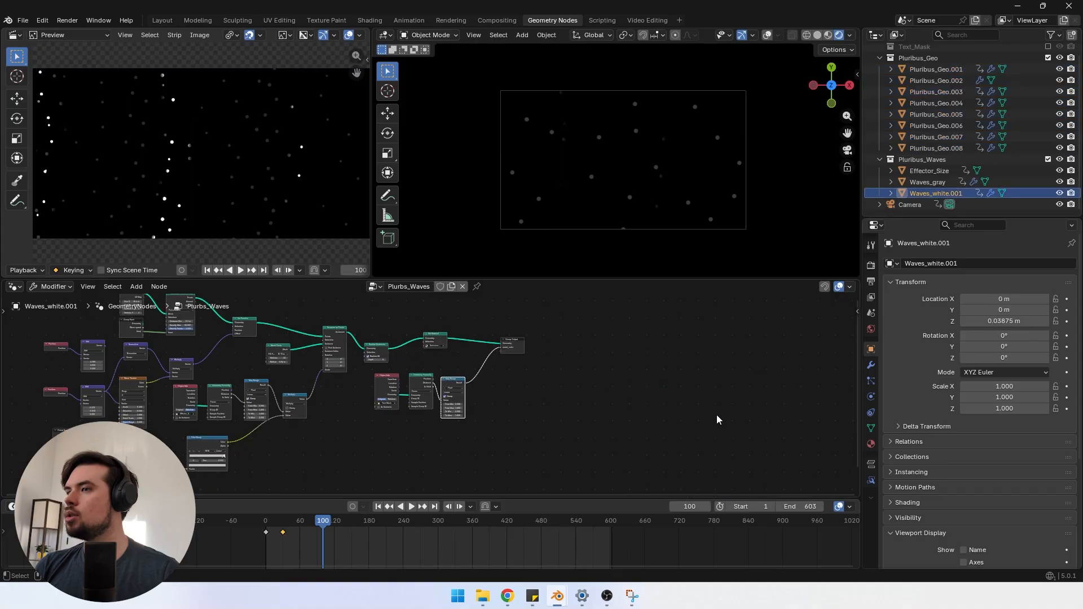
pyautogui.scroll(1, 558, 412)
pyautogui.scroll(1, 565, 404)
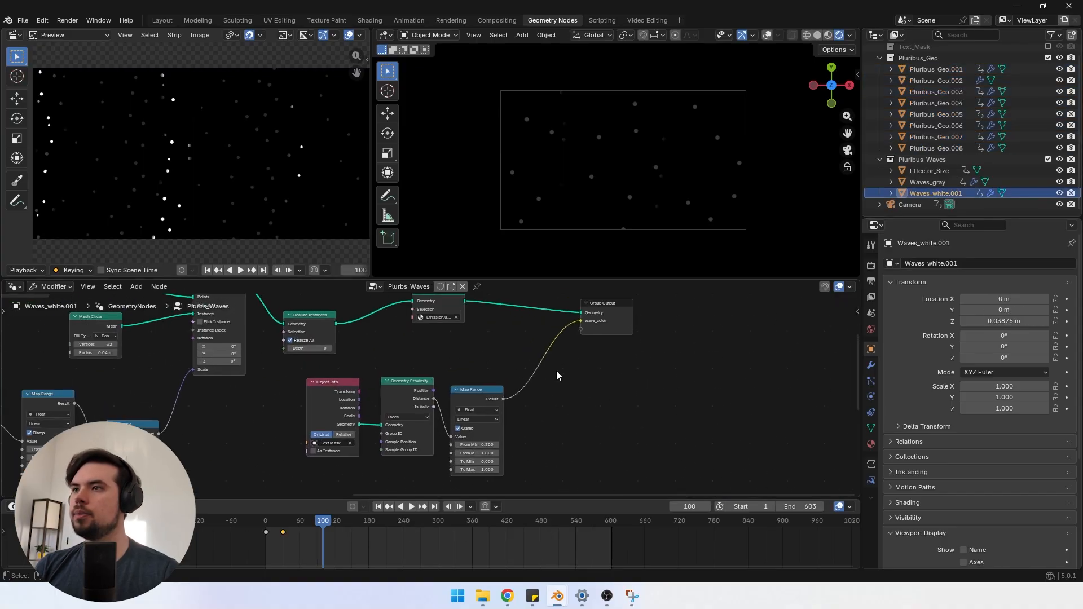
pyautogui.moveTo(324, 478); pyautogui.dragTo(468, 400)
pyautogui.moveTo(441, 411); pyautogui.dragTo(508, 420)
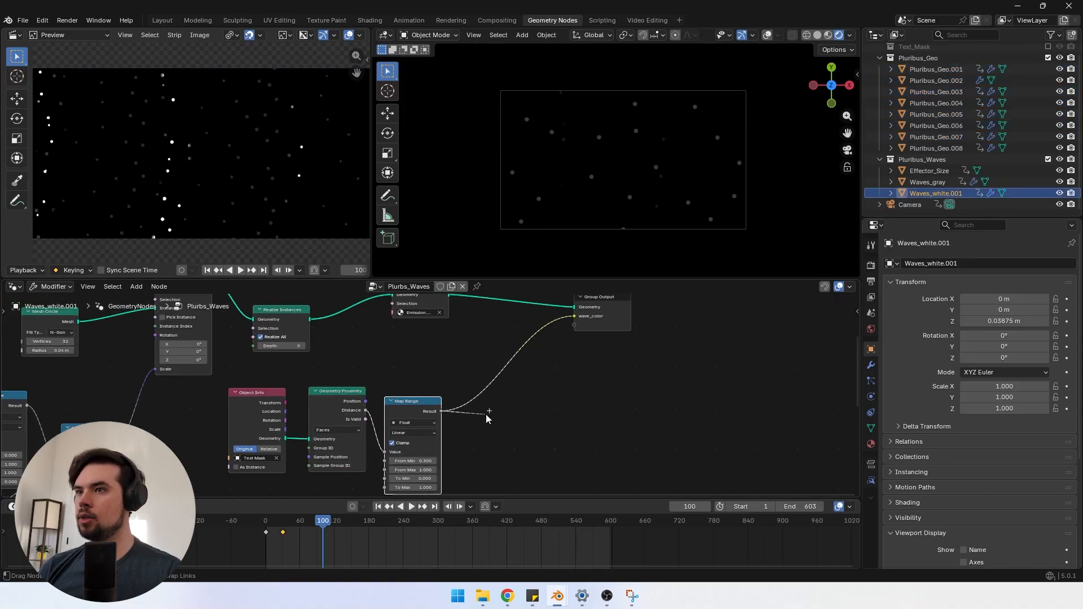
pyautogui.write('mix col')
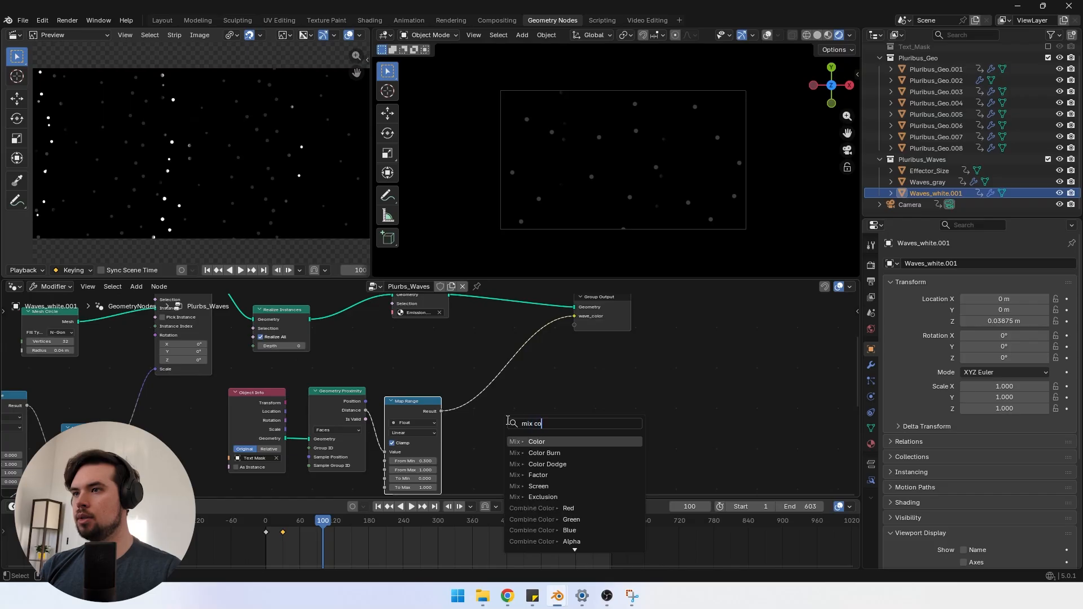
pyautogui.click(531, 442)
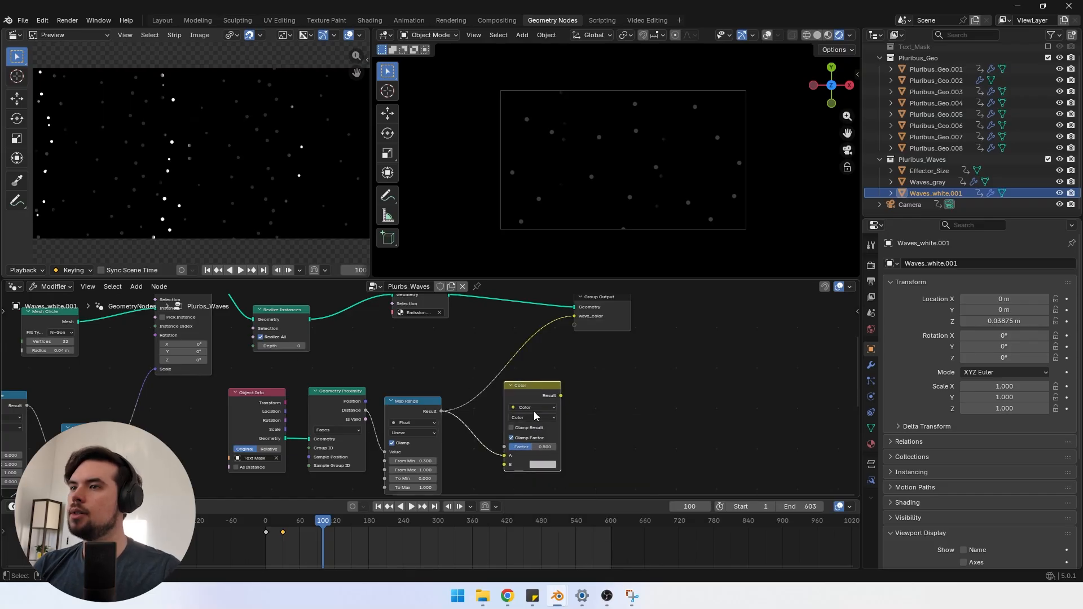
# Step: Set the Mix Color node's blend mode to Darken and move the Map Range link to its B input
pyautogui.click(531, 418)
pyautogui.click(519, 450)
pyautogui.moveTo(505, 456); pyautogui.dragTo(493, 469)
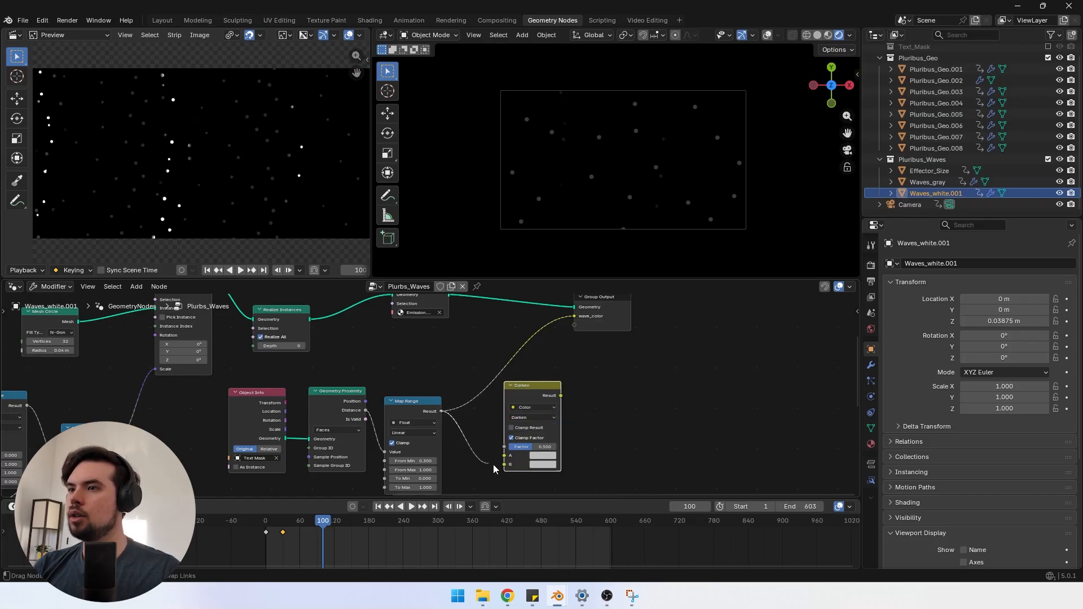
pyautogui.click(410, 410)
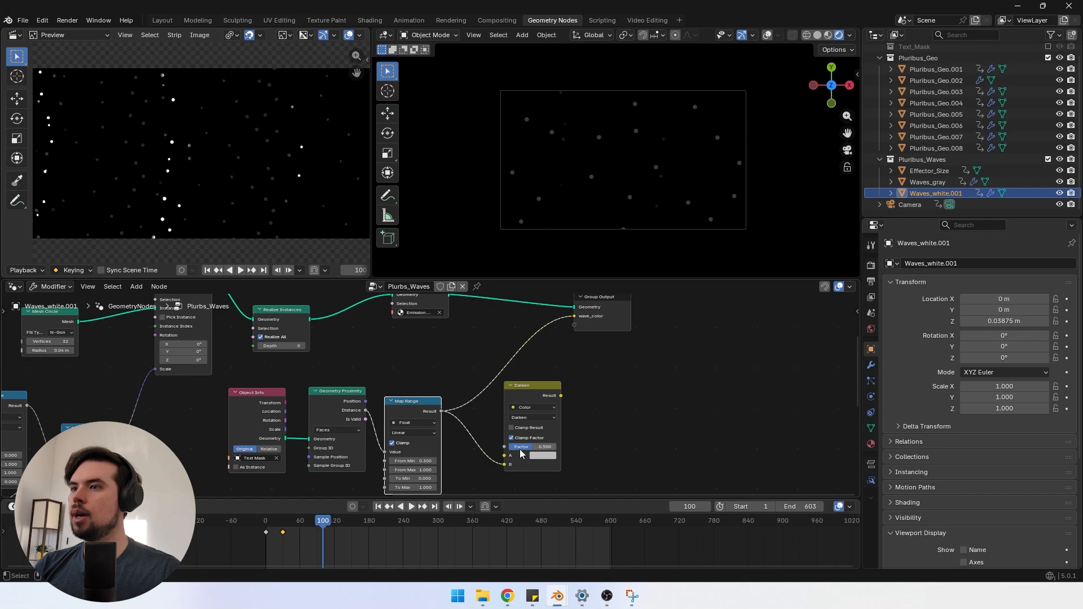
# Step: Set the Darken node's A color to white and factor to 0, with its result connected to the wave_color output
pyautogui.click(539, 458)
pyautogui.moveTo(604, 337); pyautogui.dragTo(602, 310)
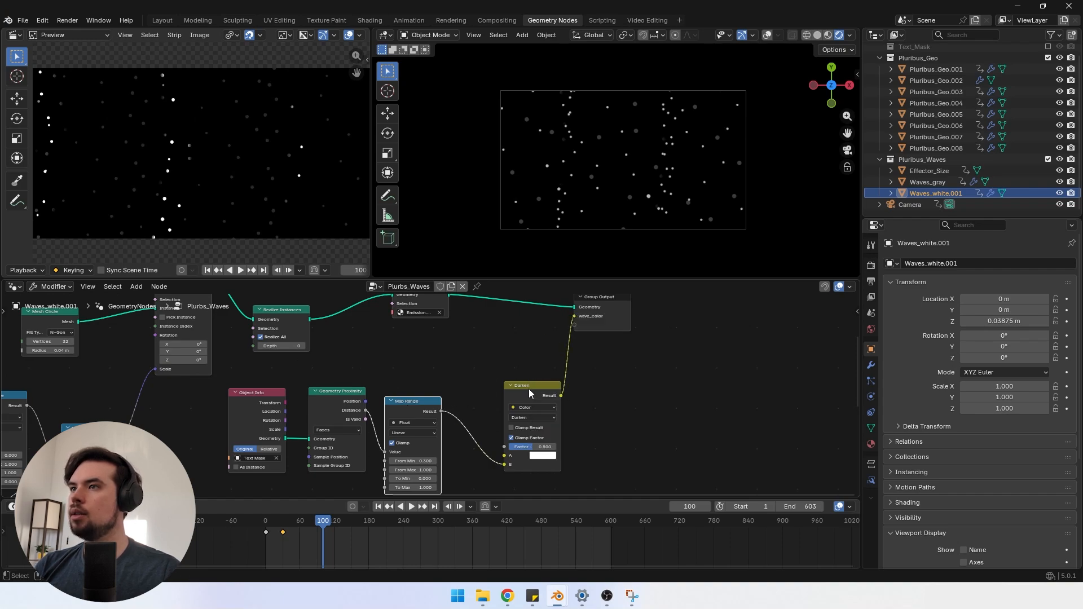
pyautogui.moveTo(529, 393); pyautogui.dragTo(509, 356)
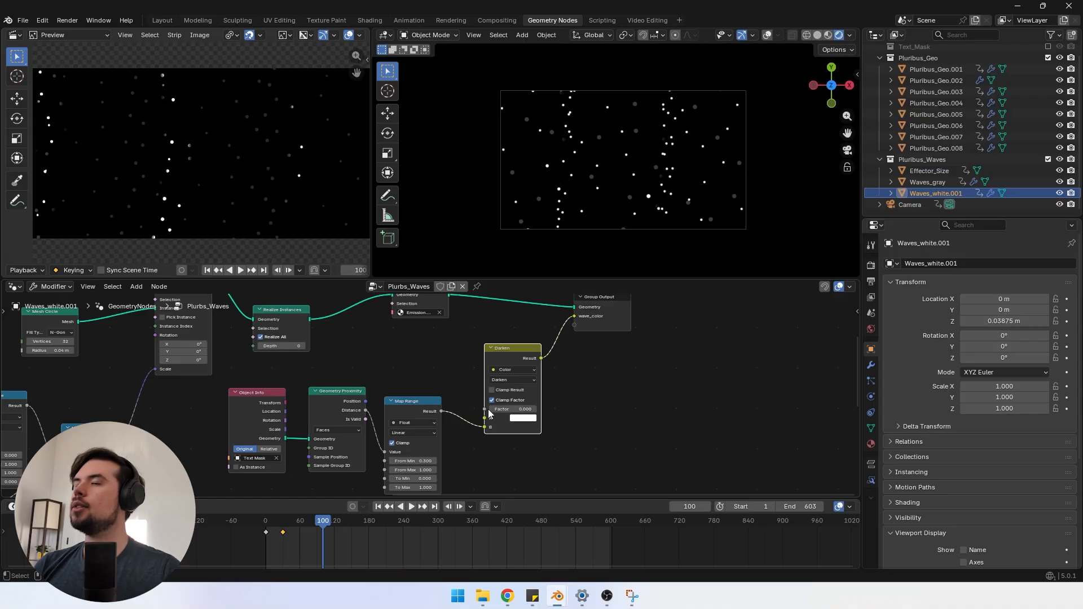
# Step: Scrub through the animation to check how the Darken mix affects the white wave particles against the reference
pyautogui.moveTo(374, 520); pyautogui.dragTo(533, 520)
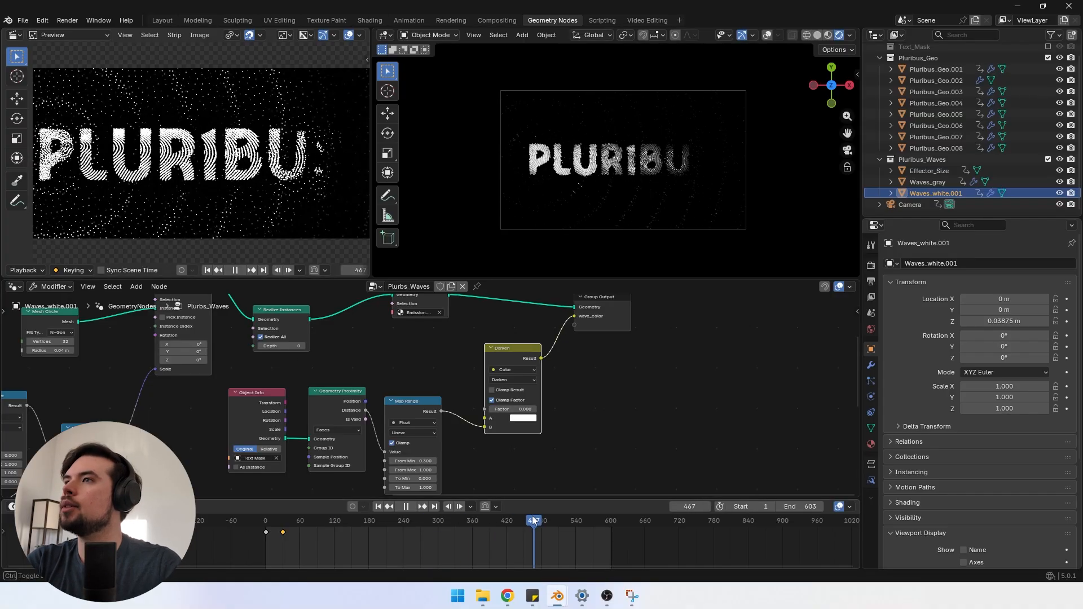
pyautogui.moveTo(310, 530)
pyautogui.mouseDown()
pyautogui.moveTo(295, 522)
pyautogui.moveTo(315, 523)
pyautogui.mouseUp()
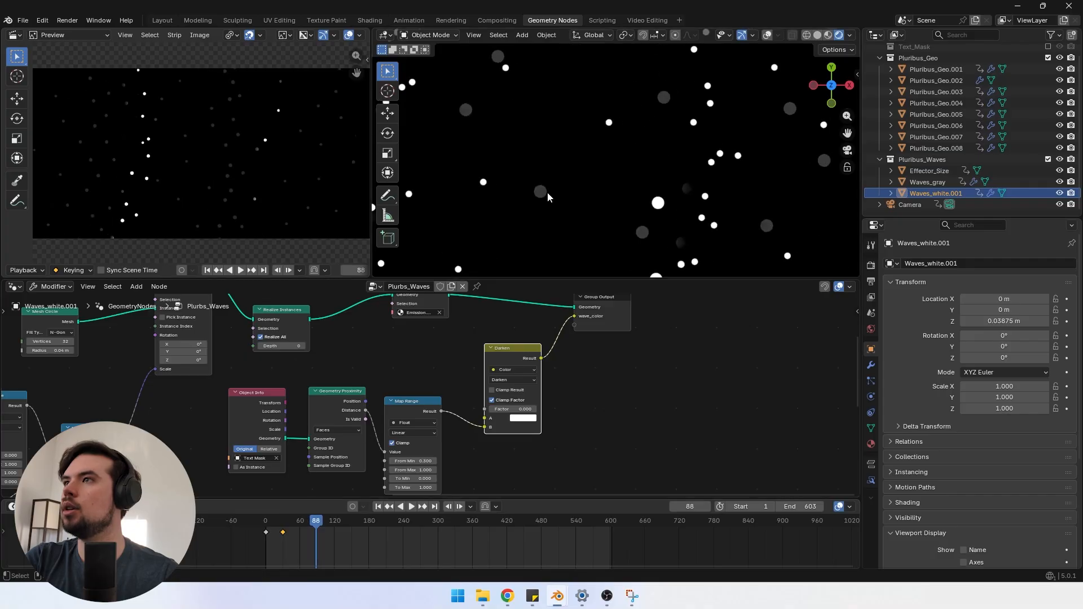
# Step: Try the Darken node's factor at 1 in the camera view at frame 88
pyautogui.press('space')
pyautogui.press('KP_0')
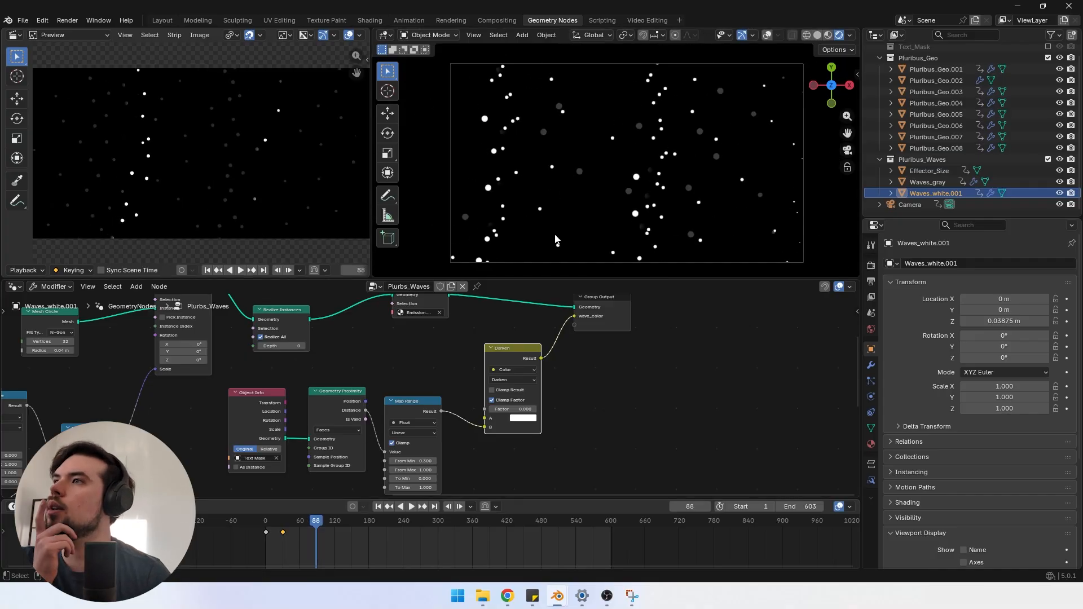
pyautogui.scroll(1, 522, 419)
pyautogui.moveTo(539, 412); pyautogui.dragTo(567, 415)
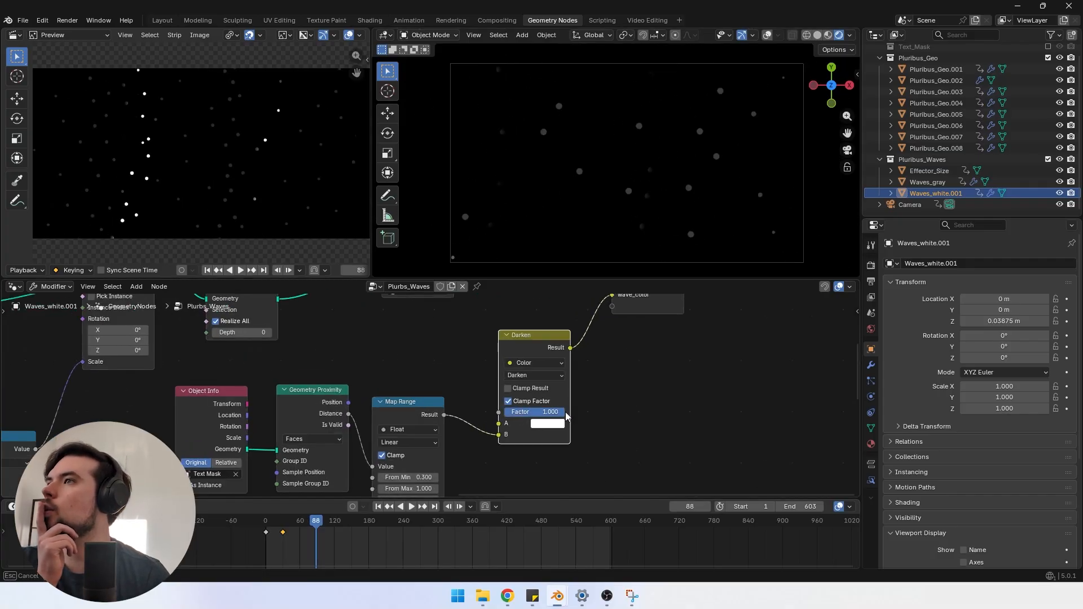
# Step: Keyframe the Darken node's factor at 0 on frame 233 and at 1 on frame 490
pyautogui.moveTo(417, 529)
pyautogui.mouseDown()
pyautogui.moveTo(525, 528)
pyautogui.moveTo(398, 525)
pyautogui.mouseUp()
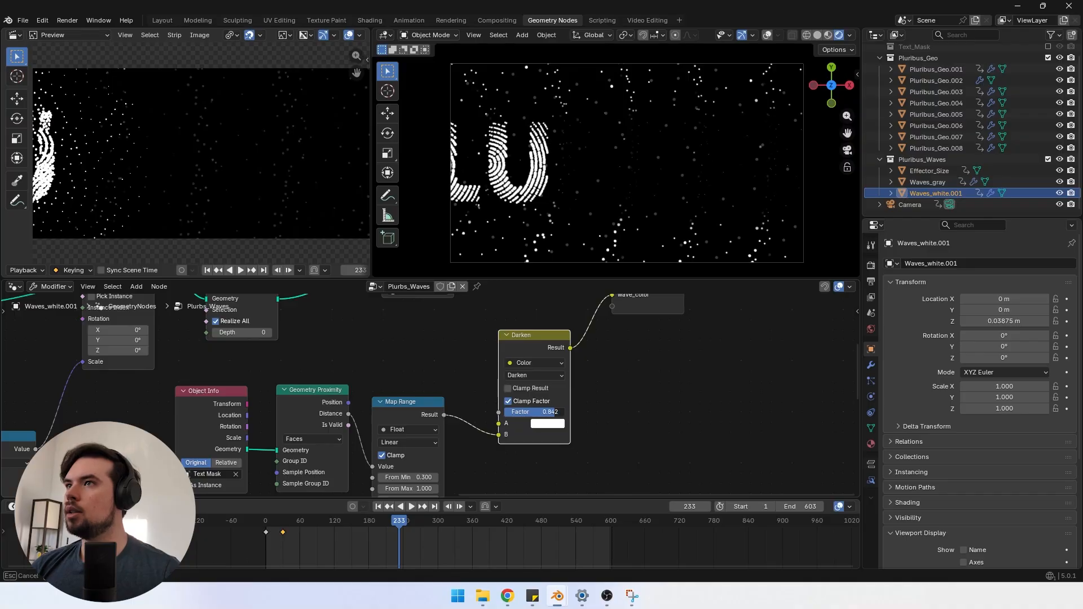
pyautogui.scroll(2, 552, 422)
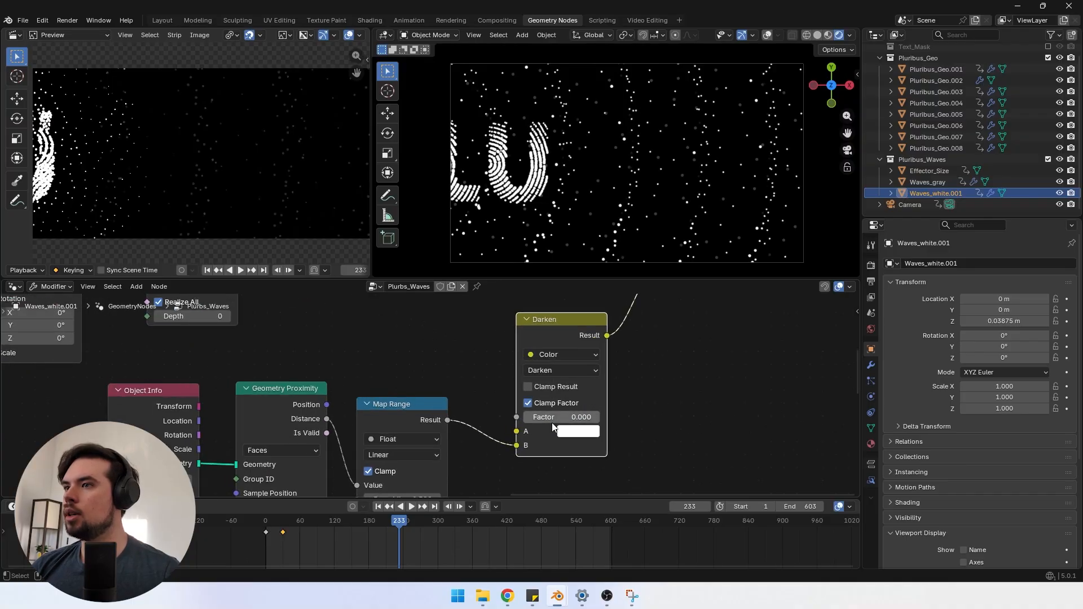
pyautogui.moveTo(398, 528); pyautogui.dragTo(546, 521)
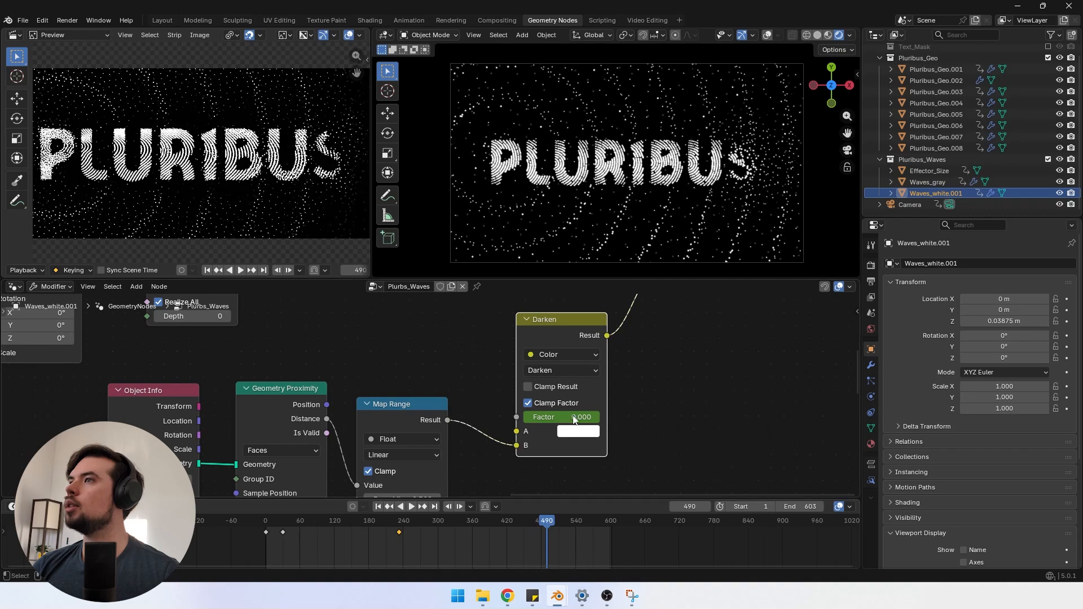
pyautogui.moveTo(562, 419); pyautogui.dragTo(603, 425)
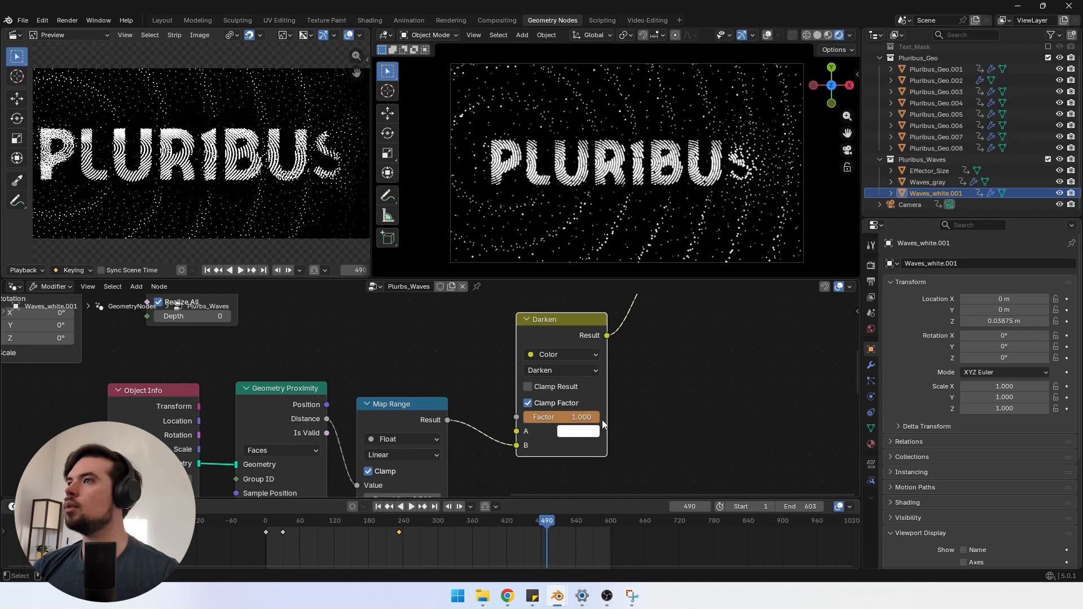
pyautogui.press('i')
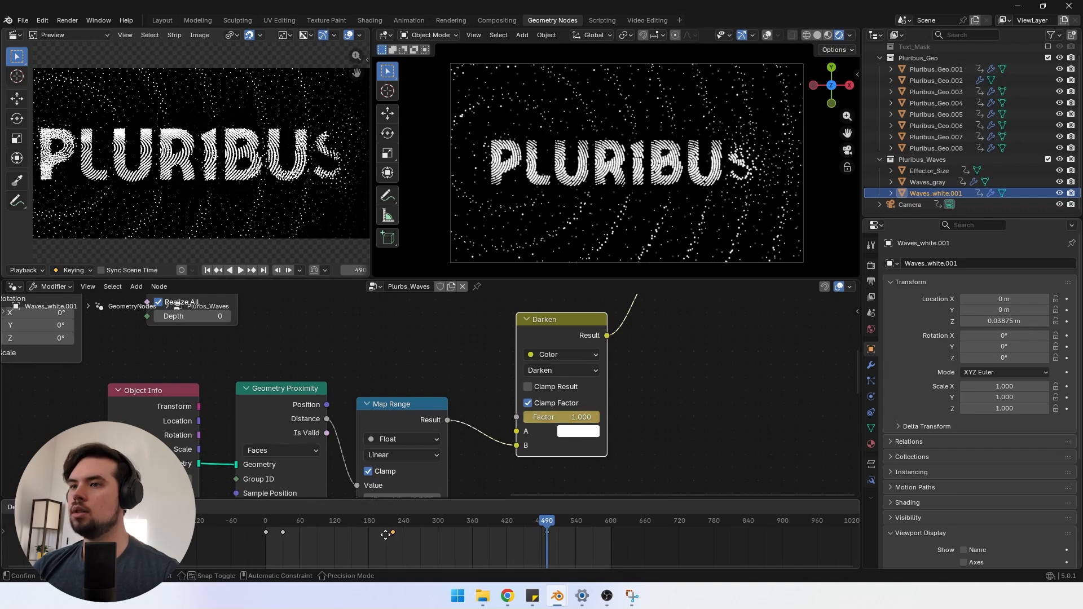
# Step: Shift the factor's first keyframe slightly earlier and play the animation to check the particles' darkening
pyautogui.click(375, 525)
pyautogui.press('space')
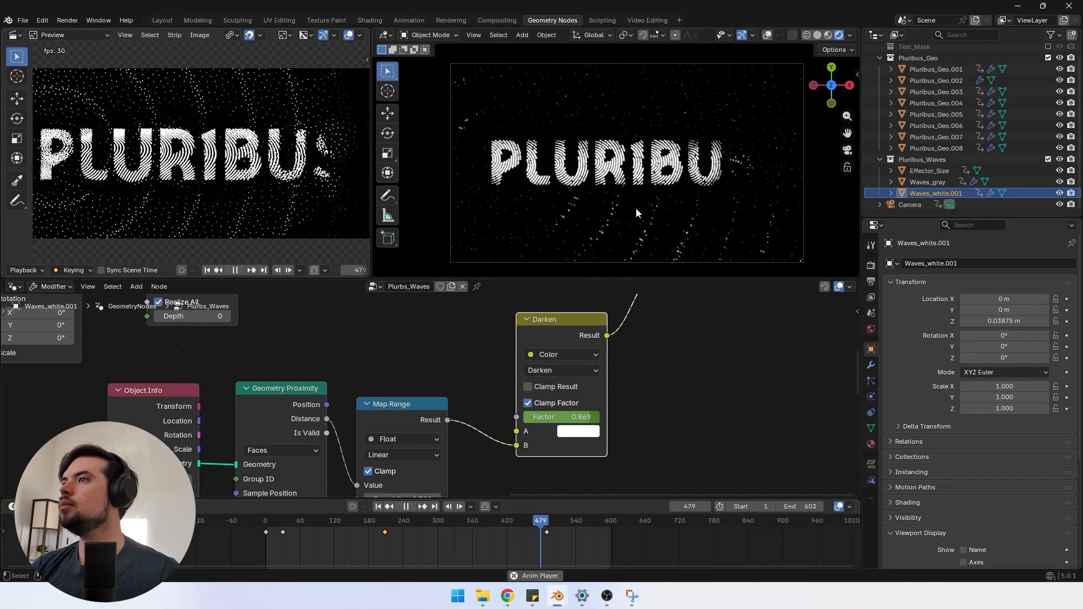
pyautogui.press('space')
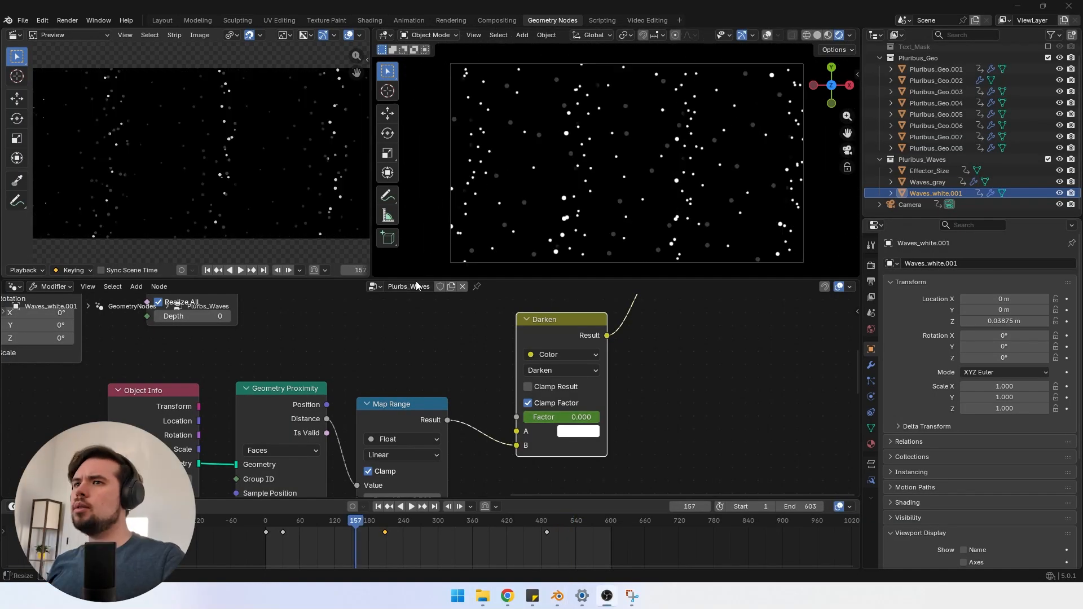
# Step: Review the whole Plurbs_Waves node tree and the modifier inputs of Waves_white.001
pyautogui.scroll(-1, 414, 351)
pyautogui.scroll(-4, 413, 356)
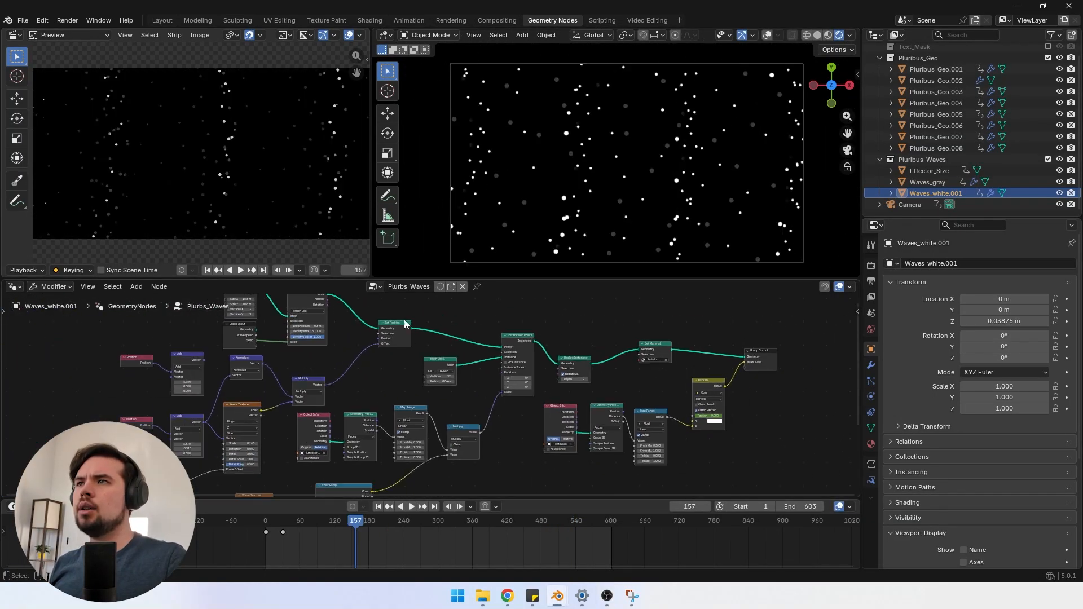
pyautogui.scroll(1, 587, 157)
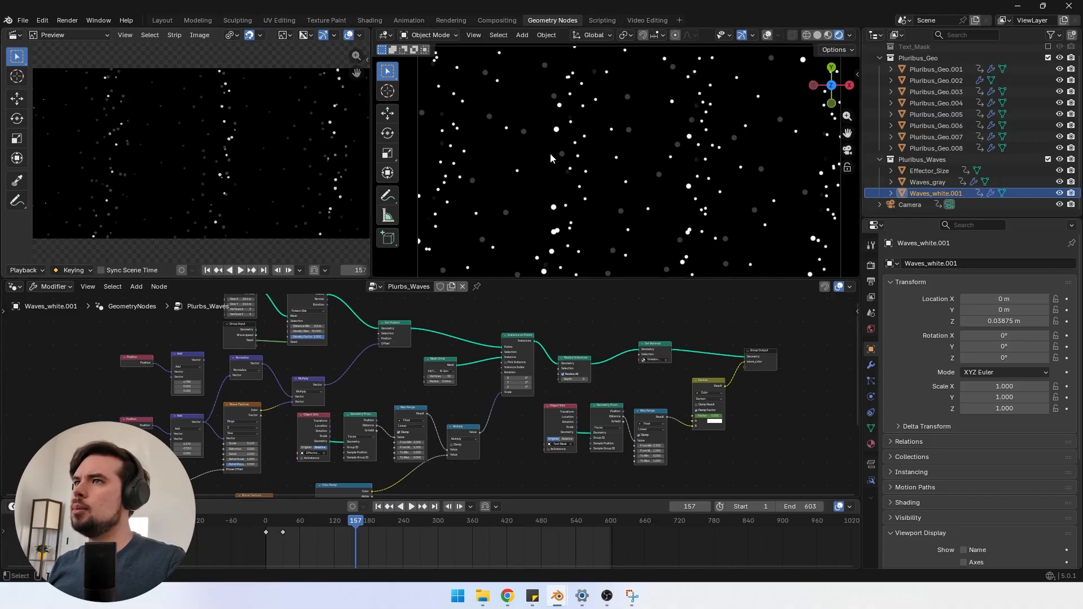
pyautogui.scroll(-2, 386, 385)
pyautogui.moveTo(477, 372); pyautogui.dragTo(447, 344, button='middle')
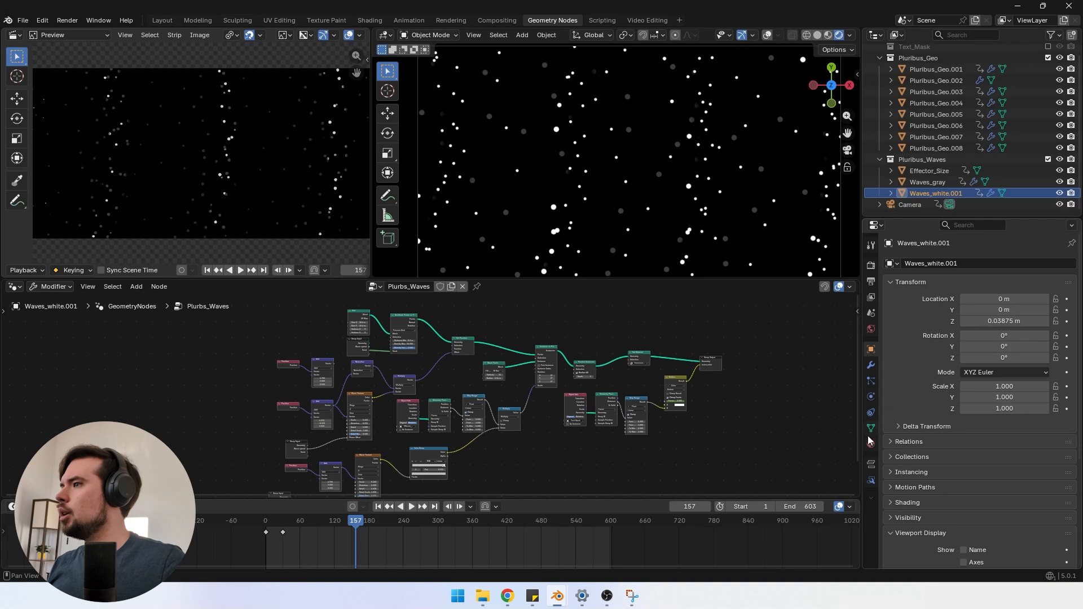
pyautogui.click(872, 367)
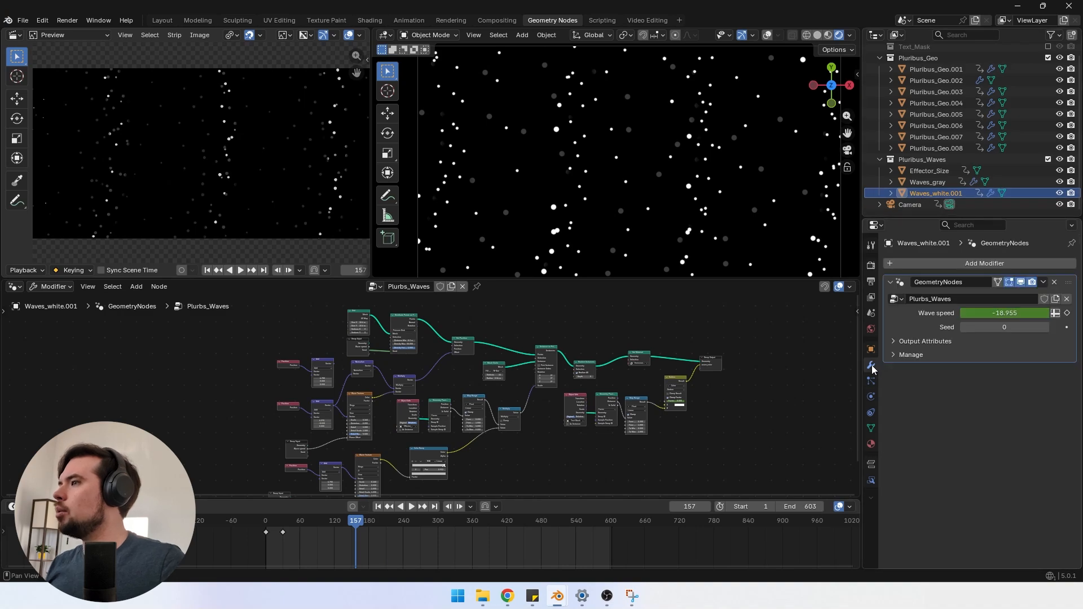
pyautogui.moveTo(290, 389); pyautogui.dragTo(251, 350, button='middle')
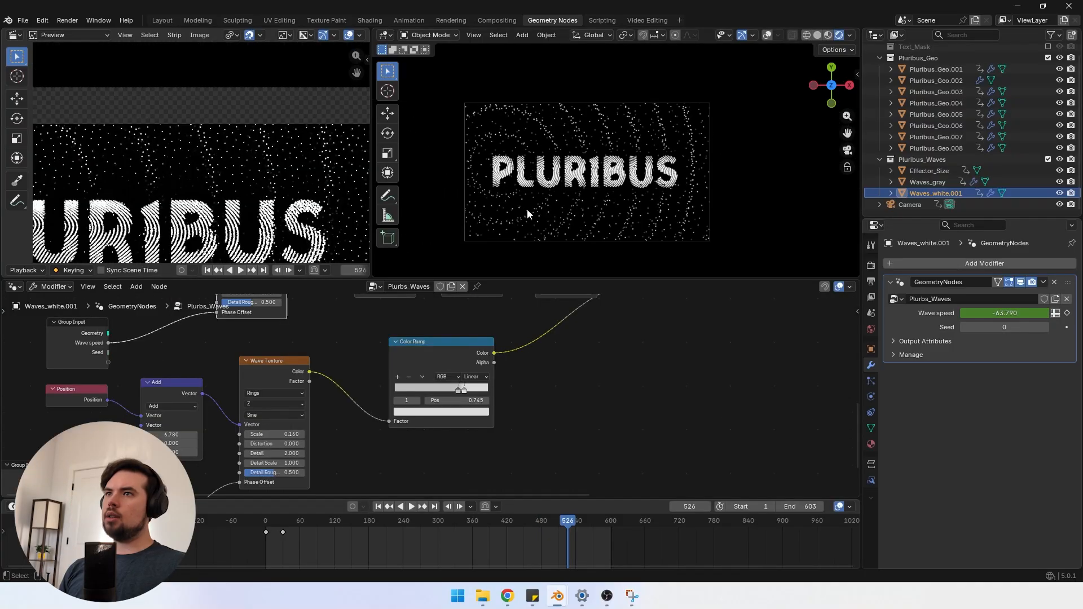
# Step: Review the scene's render and output settings and scrub the finished title animation against the reference
pyautogui.click(871, 265)
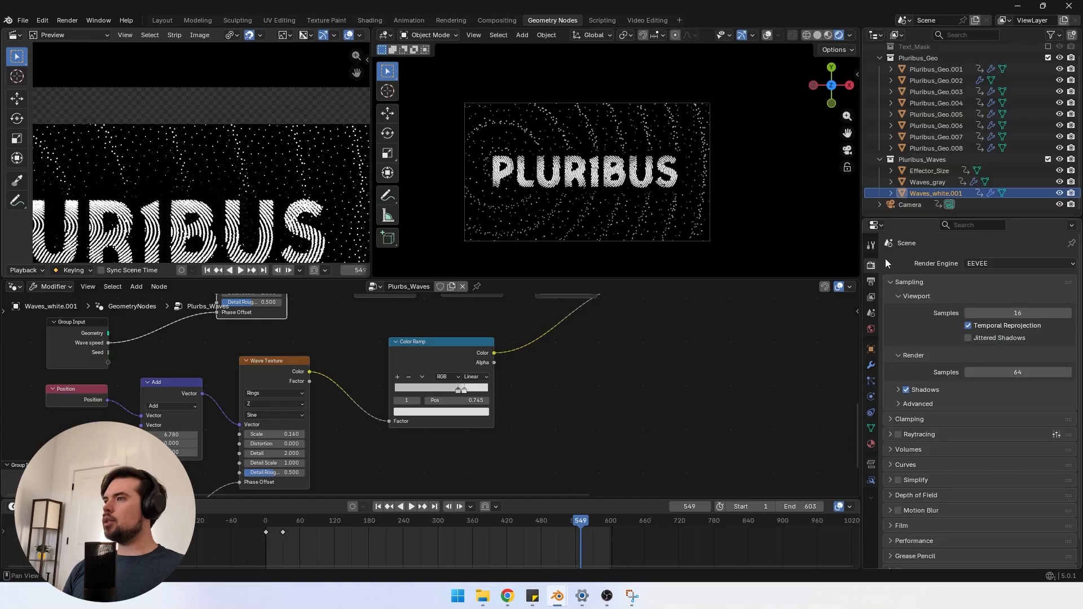
pyautogui.click(869, 296)
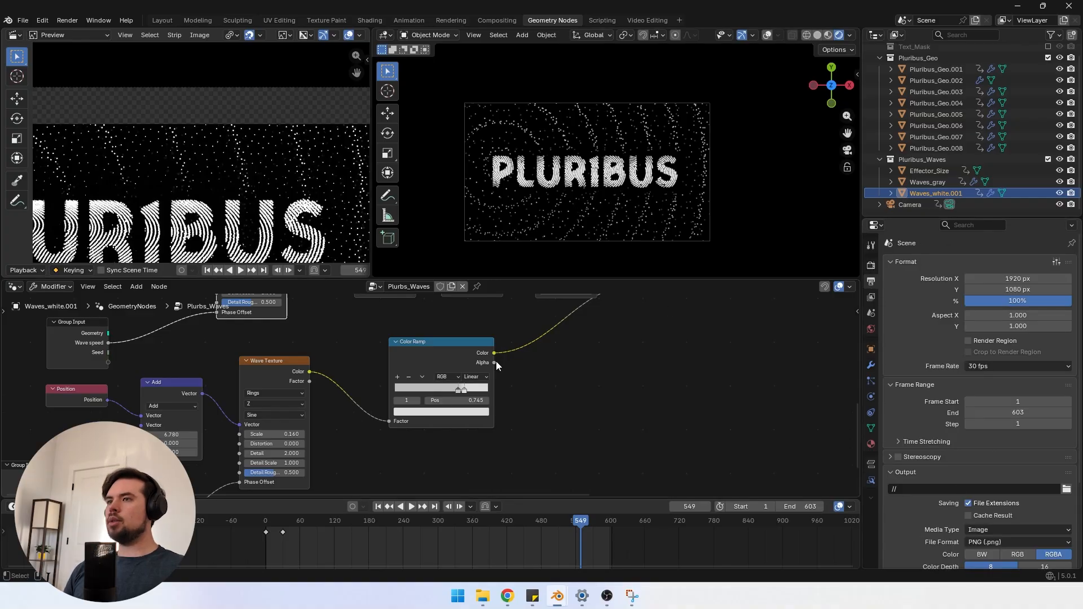
pyautogui.moveTo(575, 526); pyautogui.dragTo(589, 525)
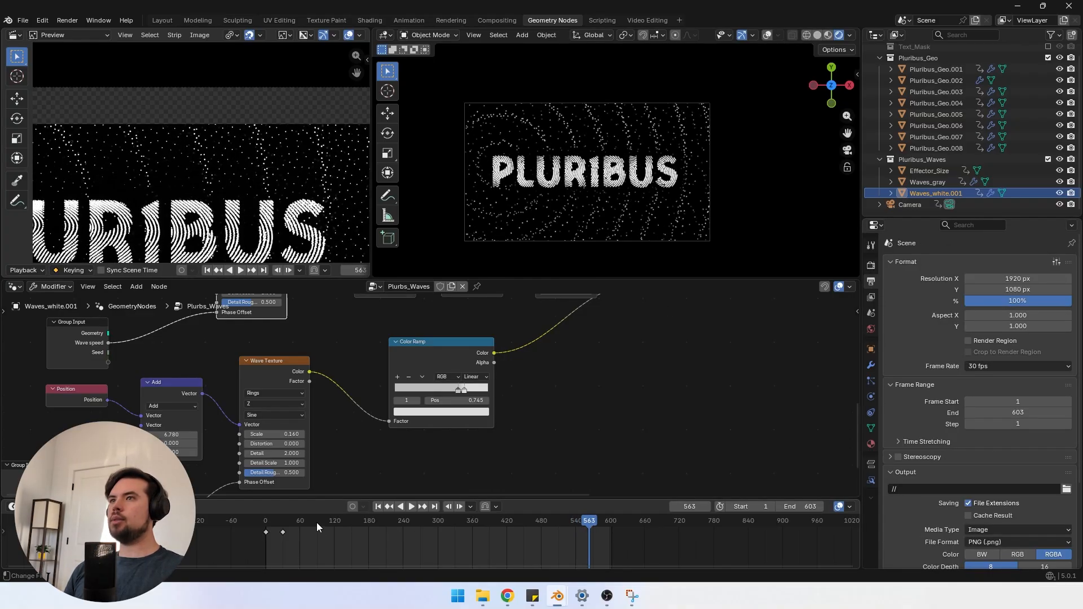
pyautogui.moveTo(317, 527); pyautogui.dragTo(502, 527)
pyautogui.scroll(-3, 241, 168)
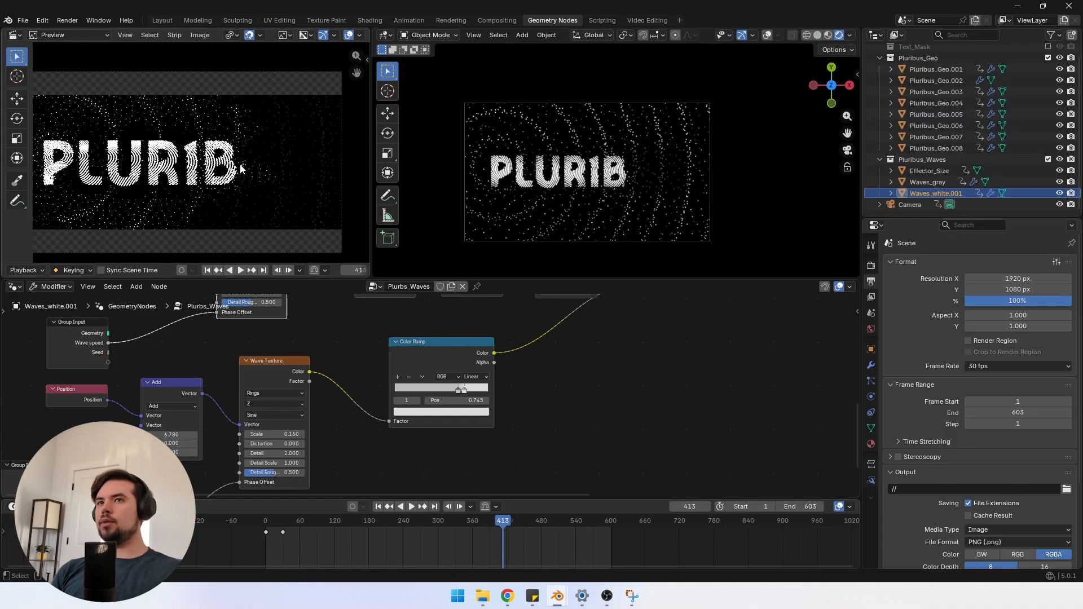
pyautogui.scroll(-2, 241, 168)
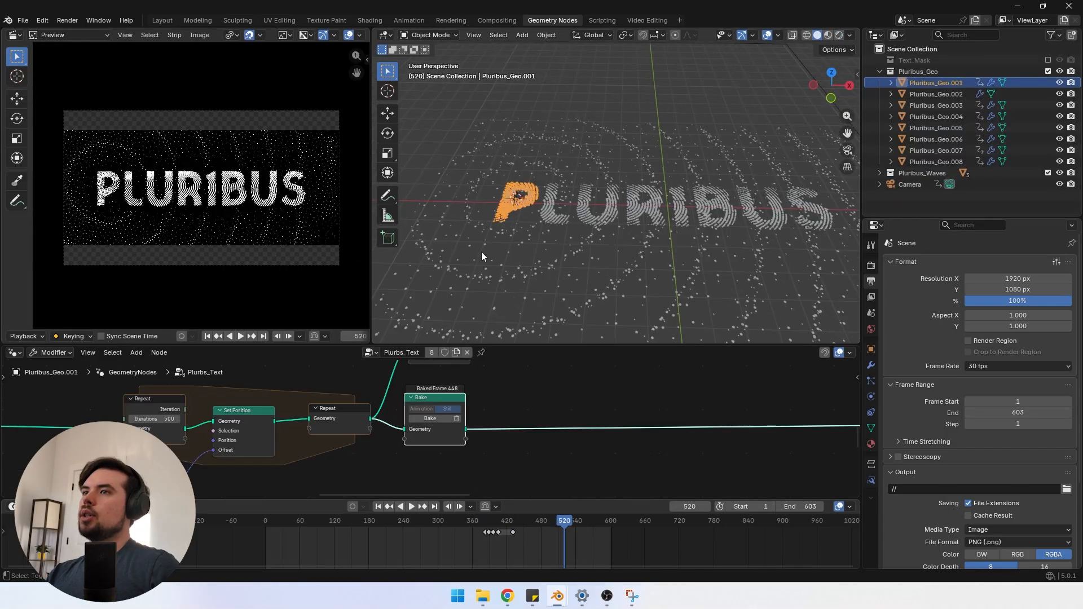
# Step: Add a text object, enlarge it in top view and place it over the start of the PLURIBUS lettering
pyautogui.hotkey('shift', 'a')
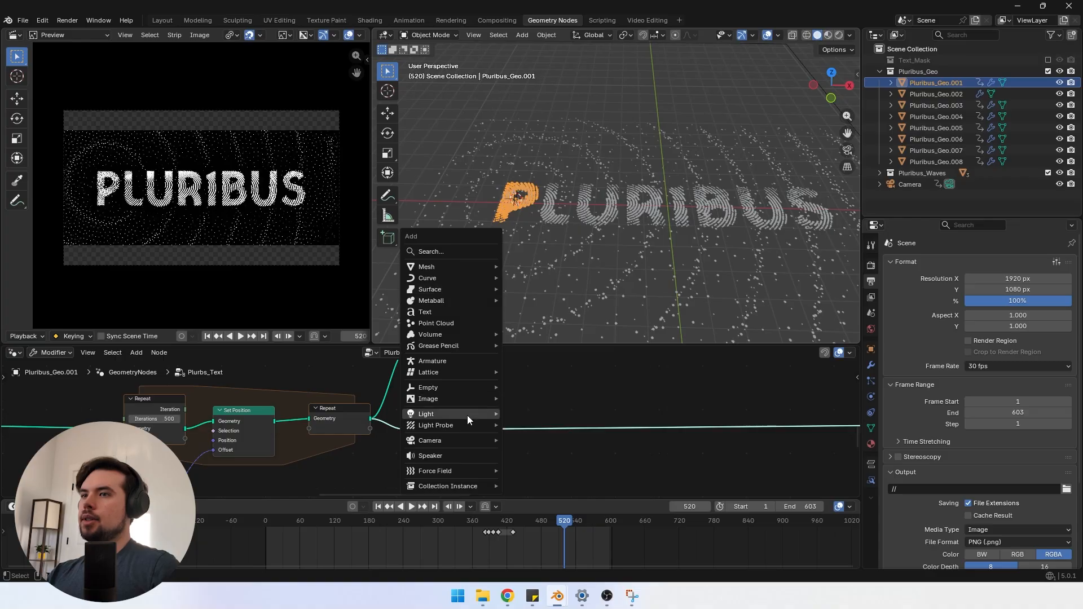
pyautogui.moveTo(467, 415)
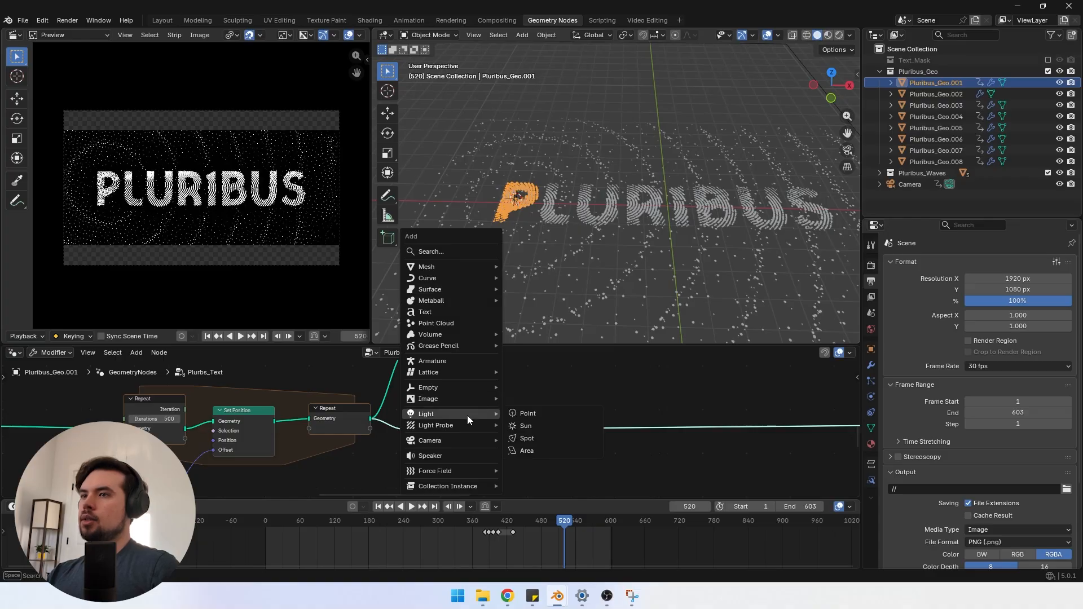
pyautogui.click(442, 312)
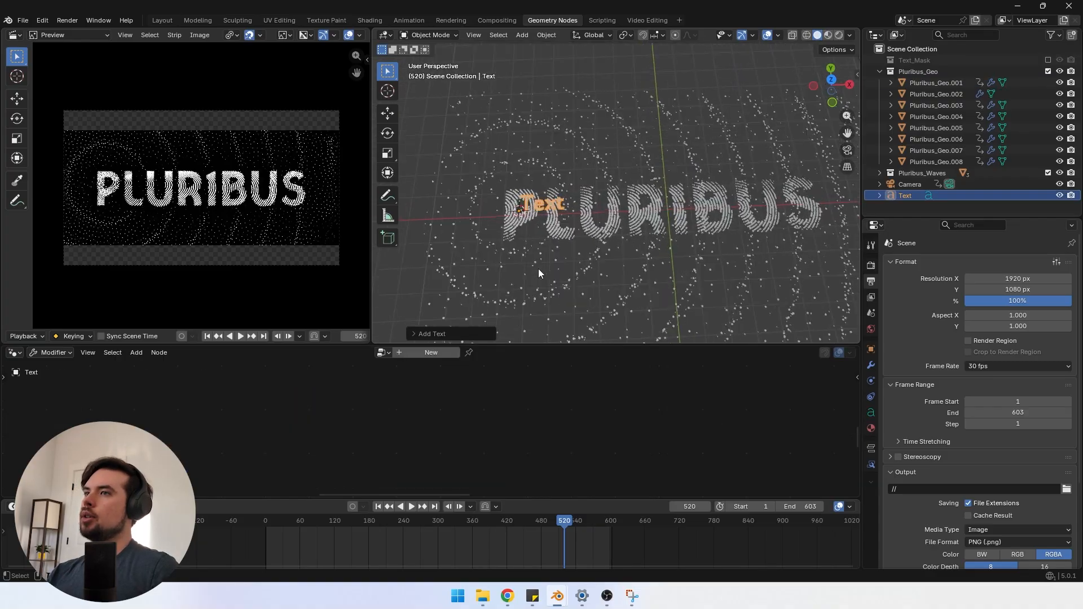
pyautogui.press('KP_7')
pyautogui.press('s')
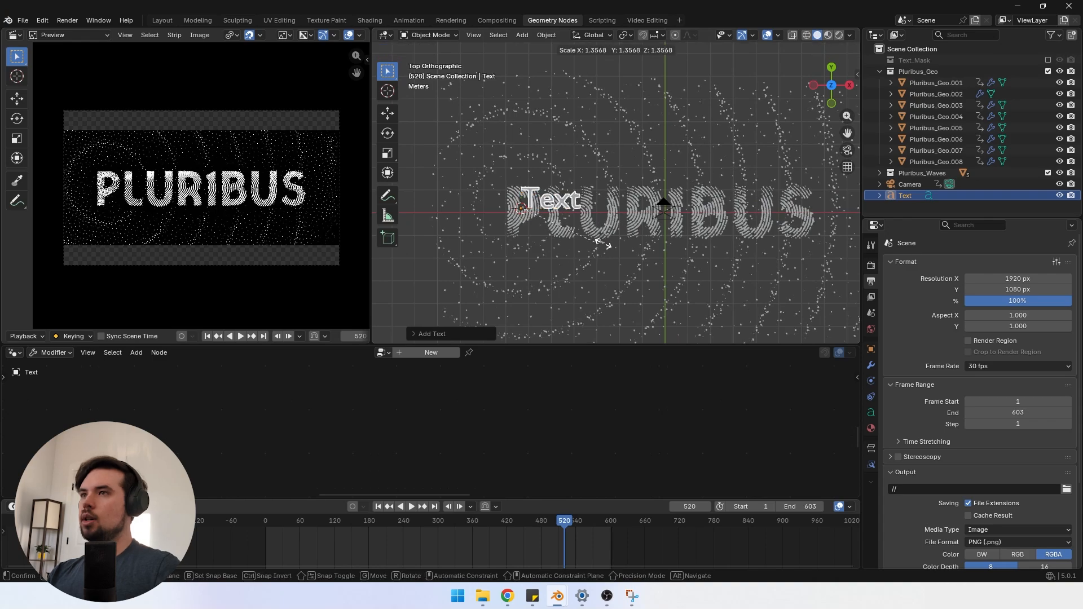
pyautogui.click(624, 254)
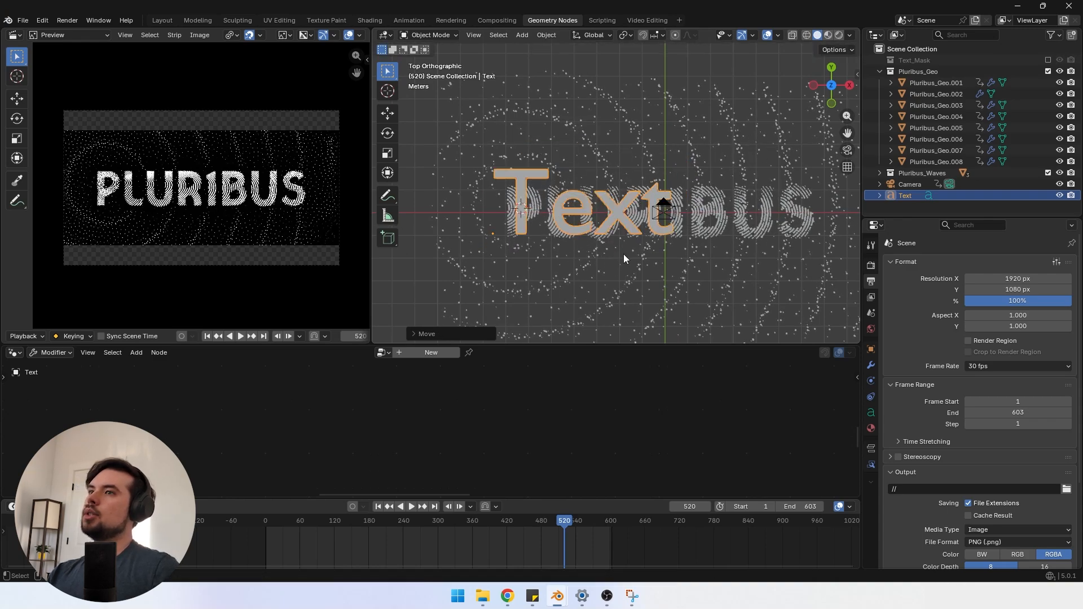
# Step: Replace the text object's default content with "BlahBlah"
pyautogui.press('Tab')
pyautogui.press('BackSpace')
pyautogui.press('BackSpace')
pyautogui.press('BackSpace')
pyautogui.press('BackSpace')
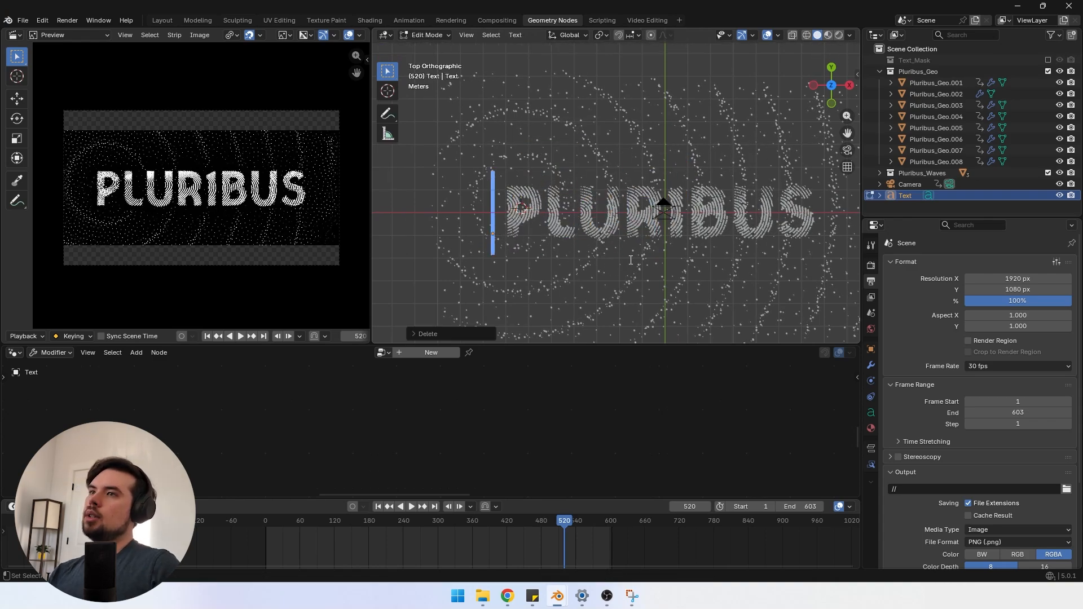
pyautogui.write('Blah')
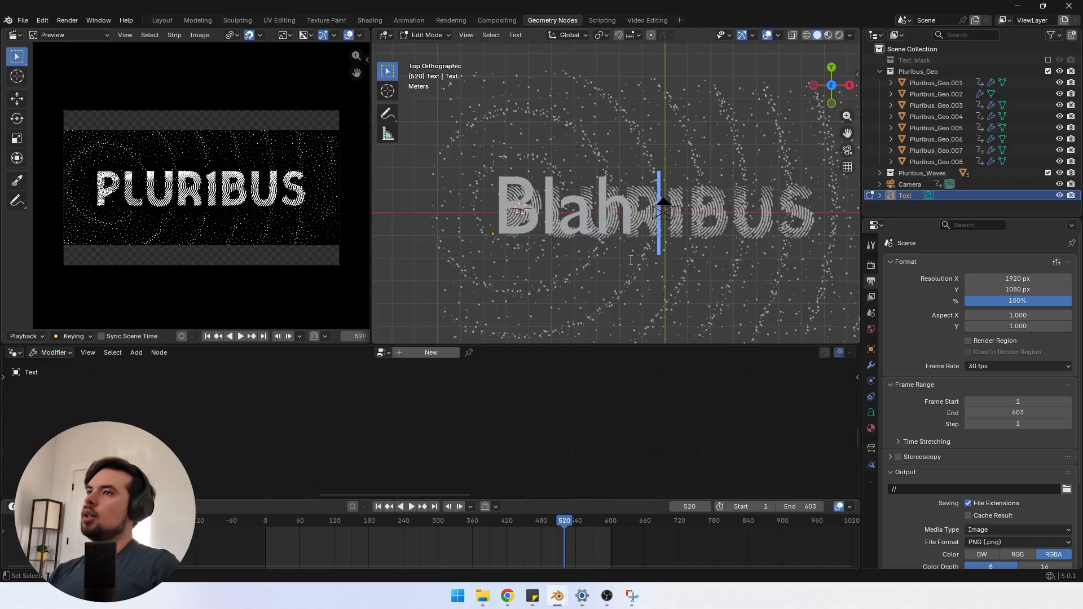
pyautogui.write('Blah')
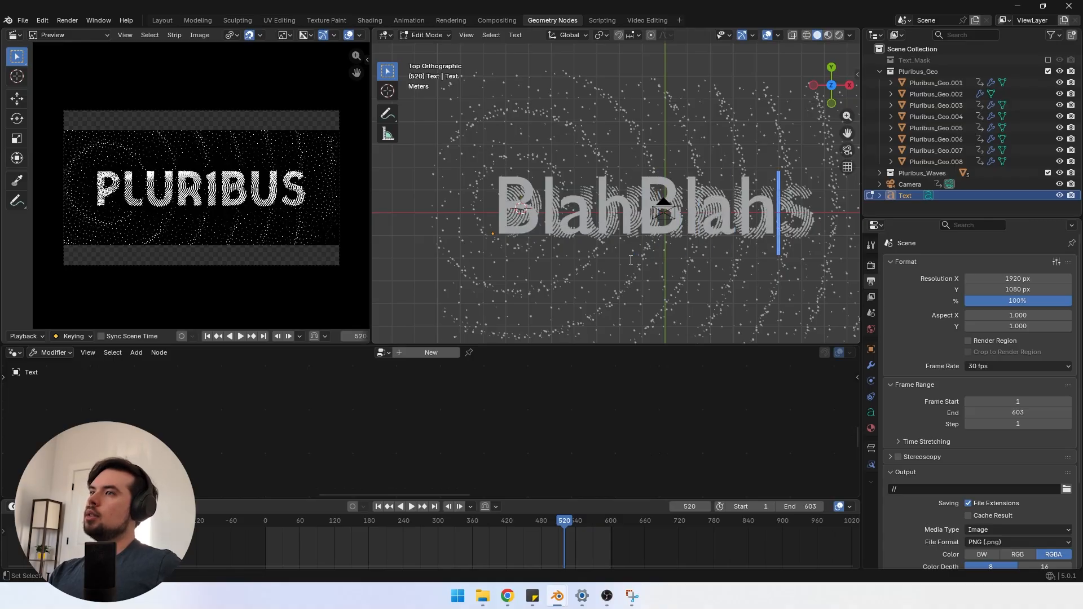
pyautogui.press('Tab')
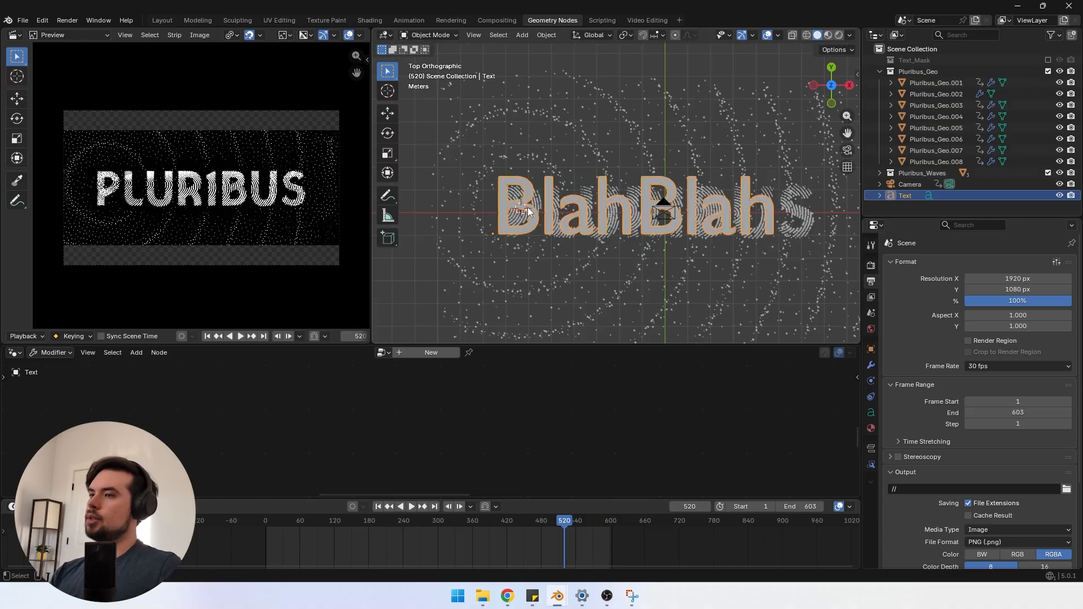
# Step: Center the BlahBlah text over the PLURIBUS lettering and convert it to a mesh
pyautogui.moveTo(551, 210); pyautogui.dragTo(580, 208)
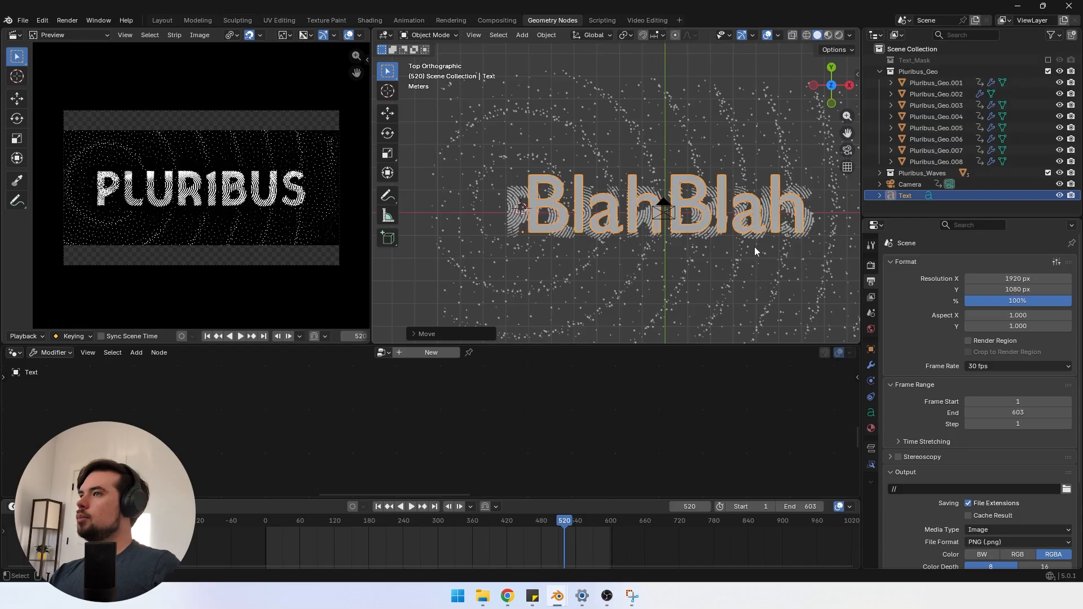
pyautogui.click(536, 37)
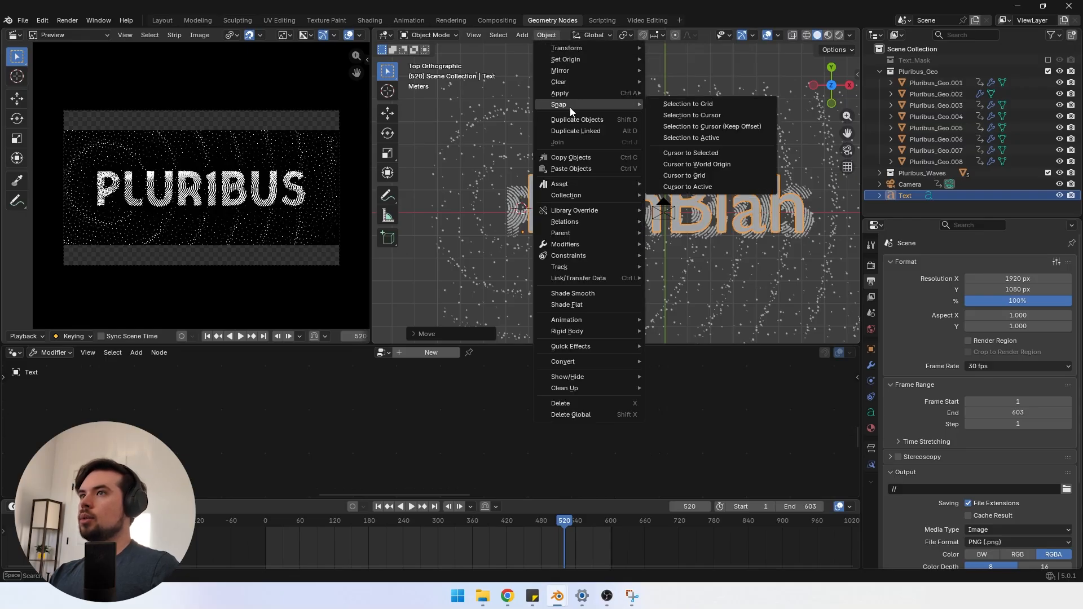
pyautogui.moveTo(593, 362)
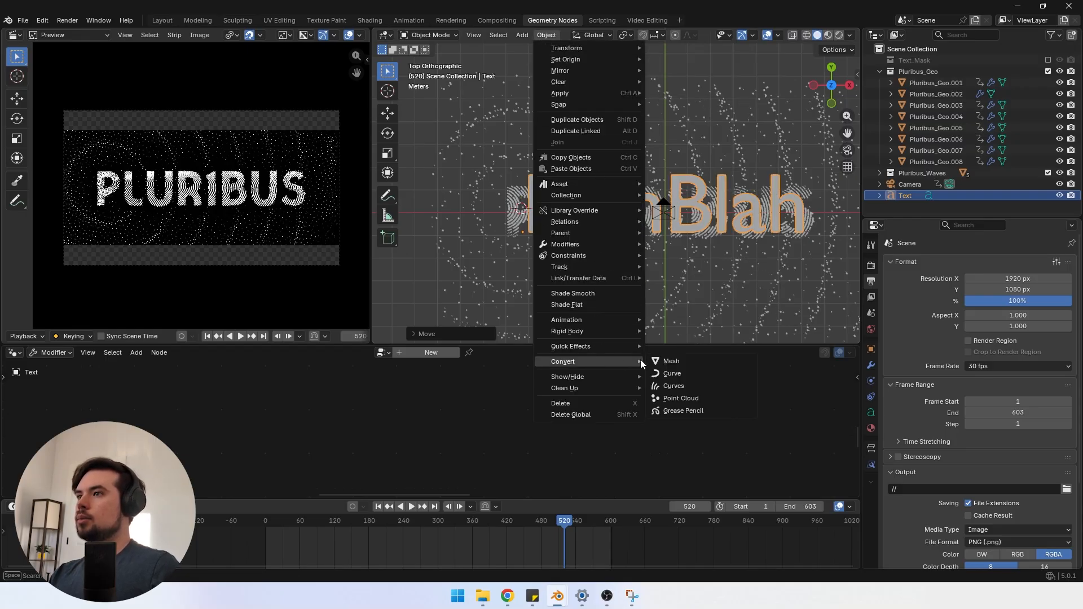
pyautogui.click(703, 361)
# Step: Raise the BlahBlah mesh along the Z axis above the PLURIBUS lettering
pyautogui.moveTo(654, 309); pyautogui.dragTo(675, 244, button='middle')
pyautogui.press('g')
pyautogui.press('z')
pyautogui.click(650, 210)
pyautogui.moveTo(649, 210); pyautogui.dragTo(647, 220, button='middle')
# Step: Examine the BlahBlah mesh's remesh settings and the modifier types available for it
pyautogui.click(871, 428)
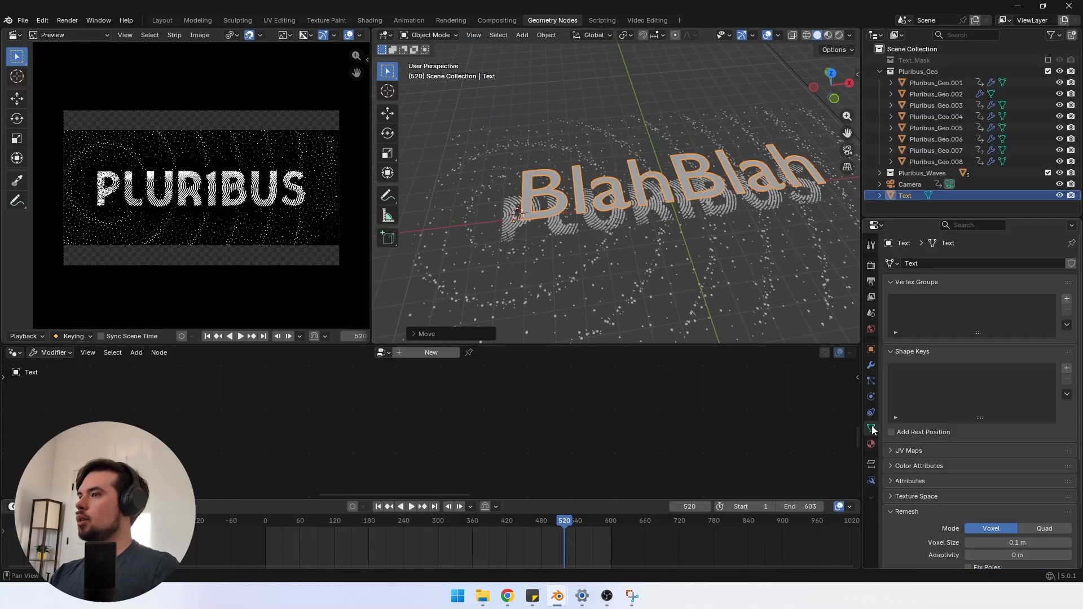
pyautogui.scroll(-3, 921, 461)
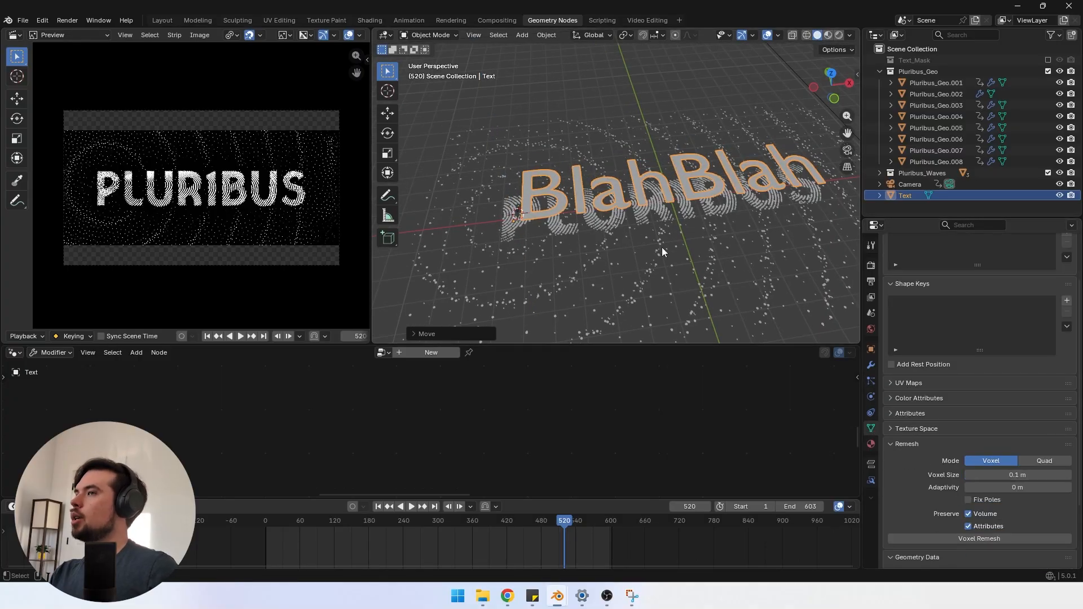
pyautogui.scroll(3, 662, 247)
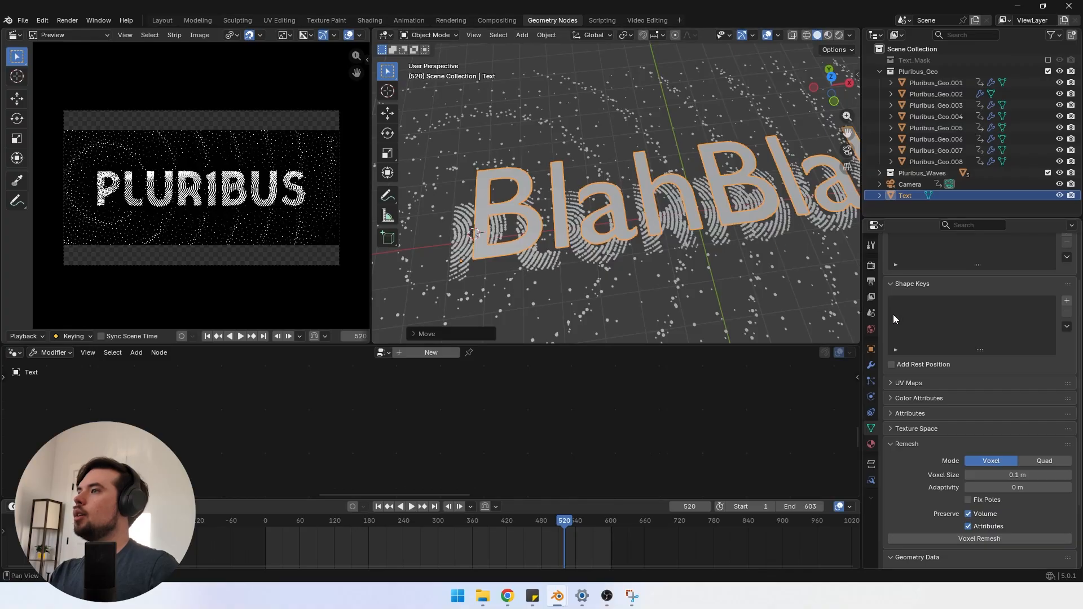
pyautogui.click(871, 365)
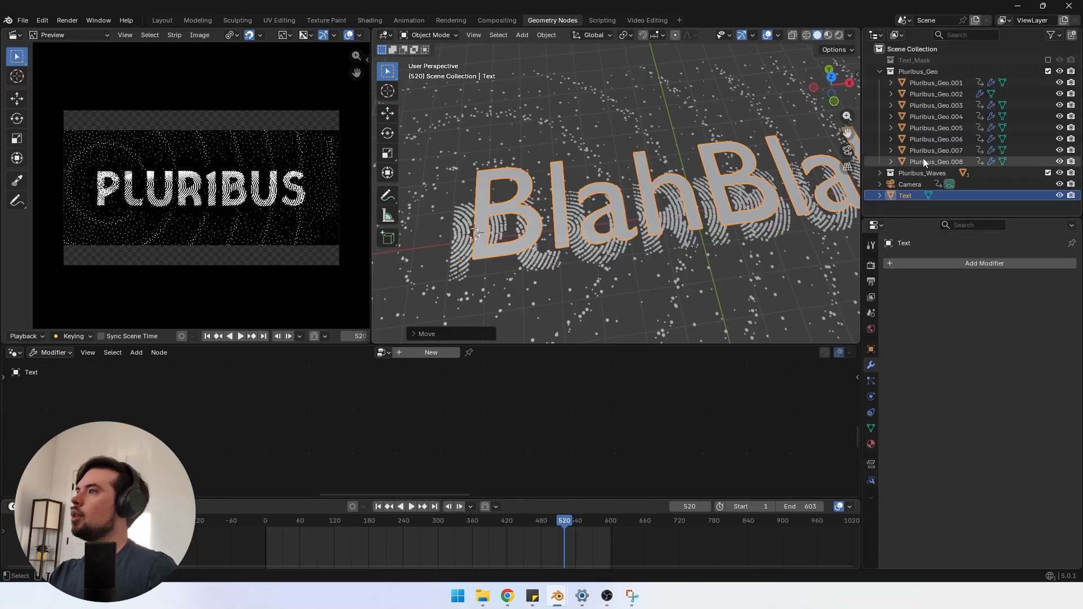
pyautogui.click(925, 264)
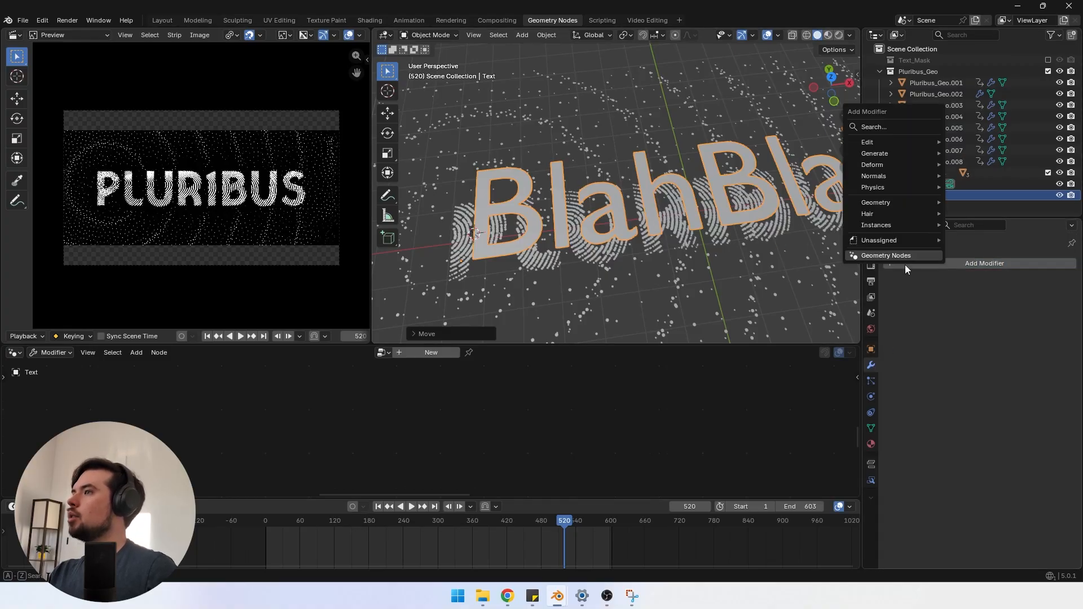
pyautogui.press('Escape')
pyautogui.click(914, 161)
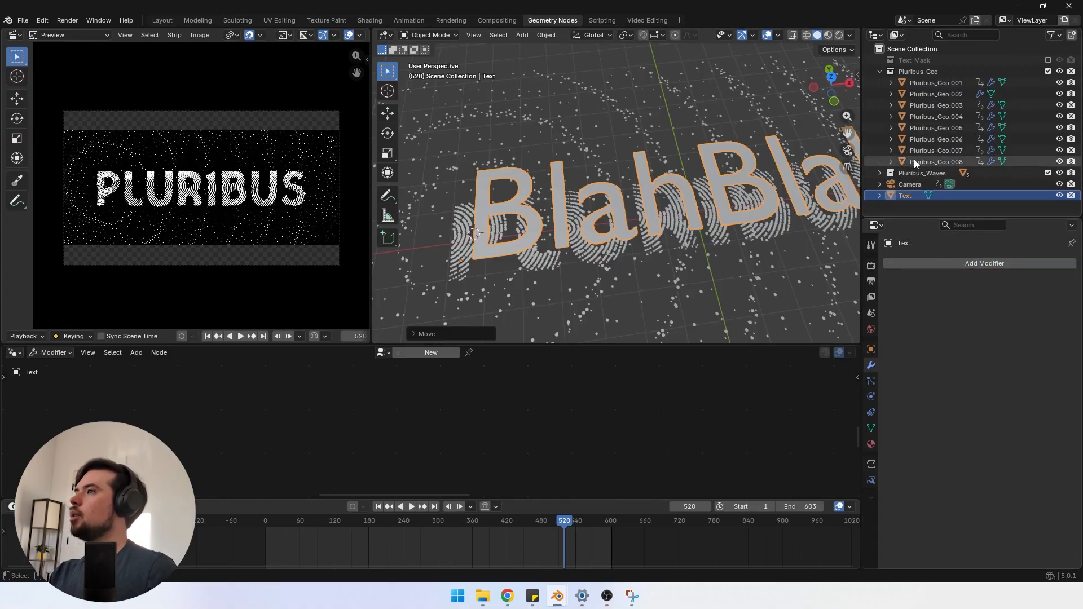
pyautogui.click(570, 211)
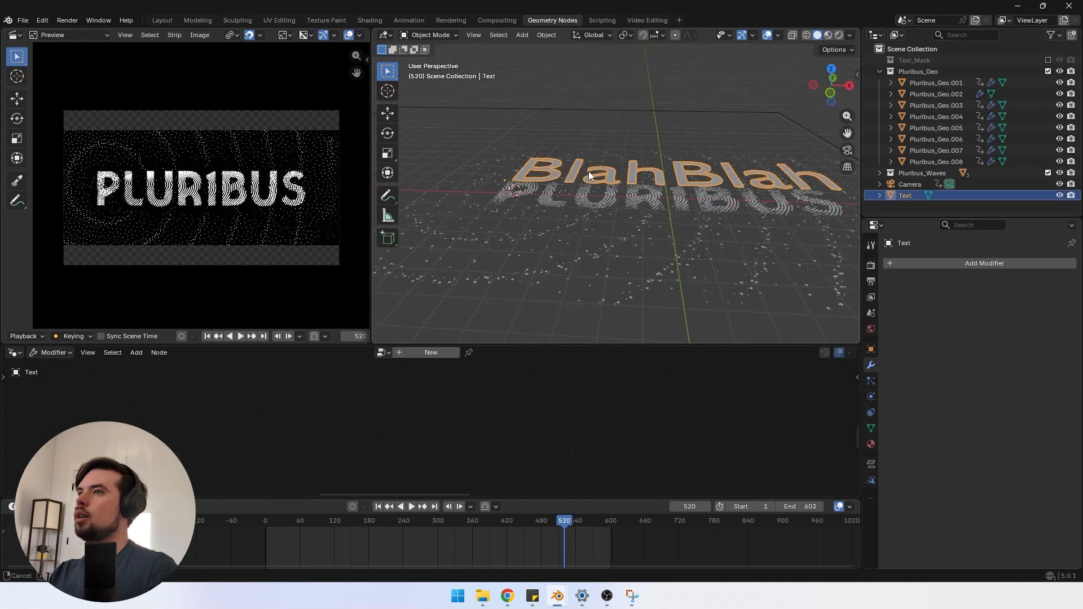